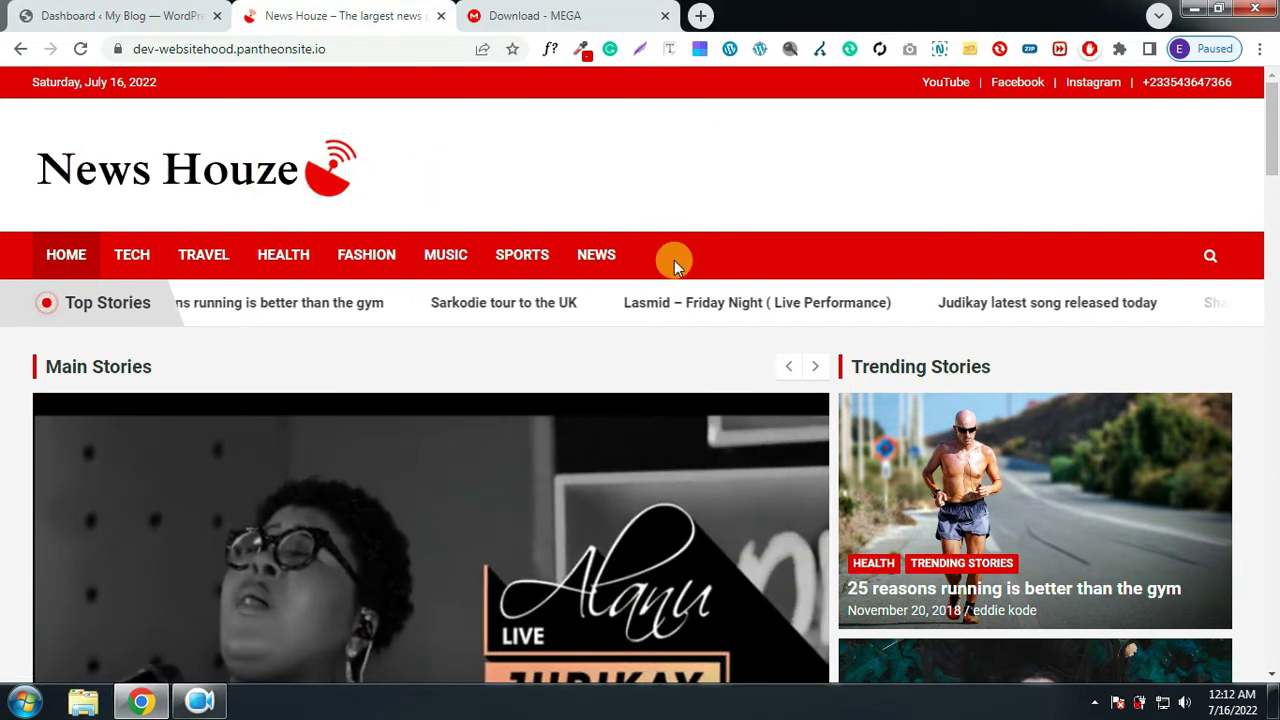
Review the News Houze demo homepage at full width, from the header through each story section to the footer, and return to the top
scroll(674, 260, down, 1)
scroll(674, 260, down, 1)
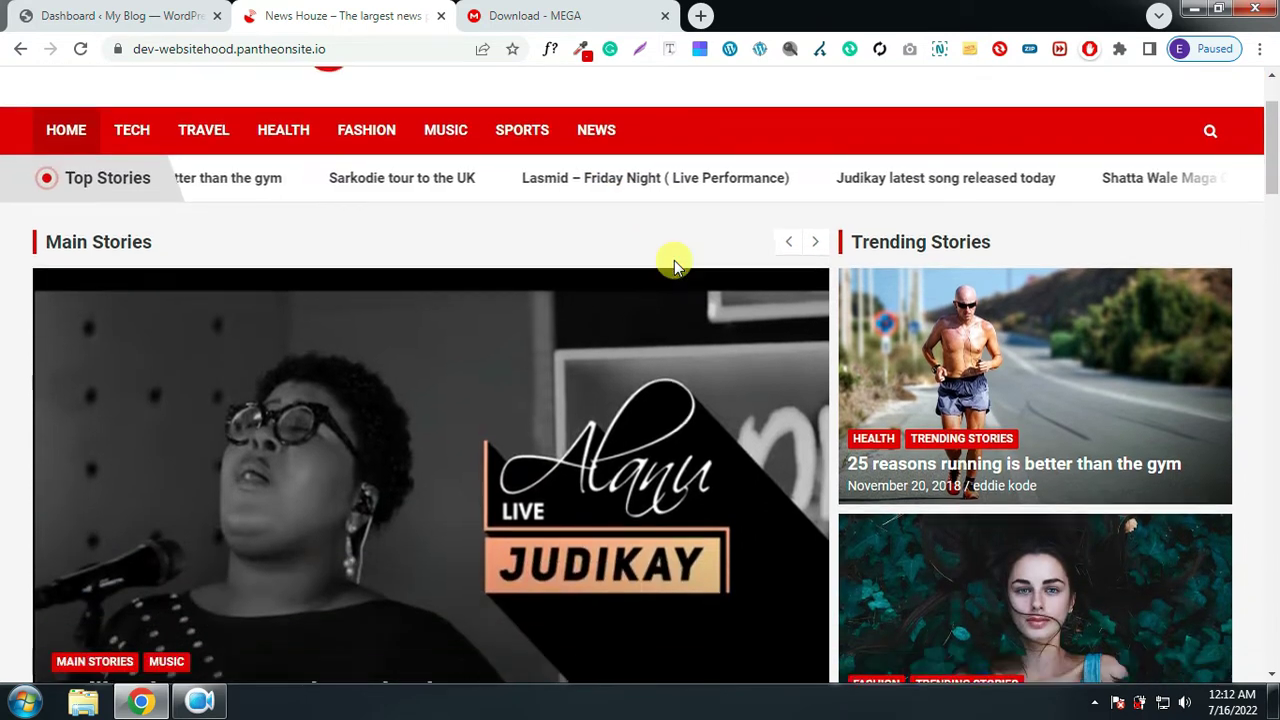
scroll(676, 268, down, 3)
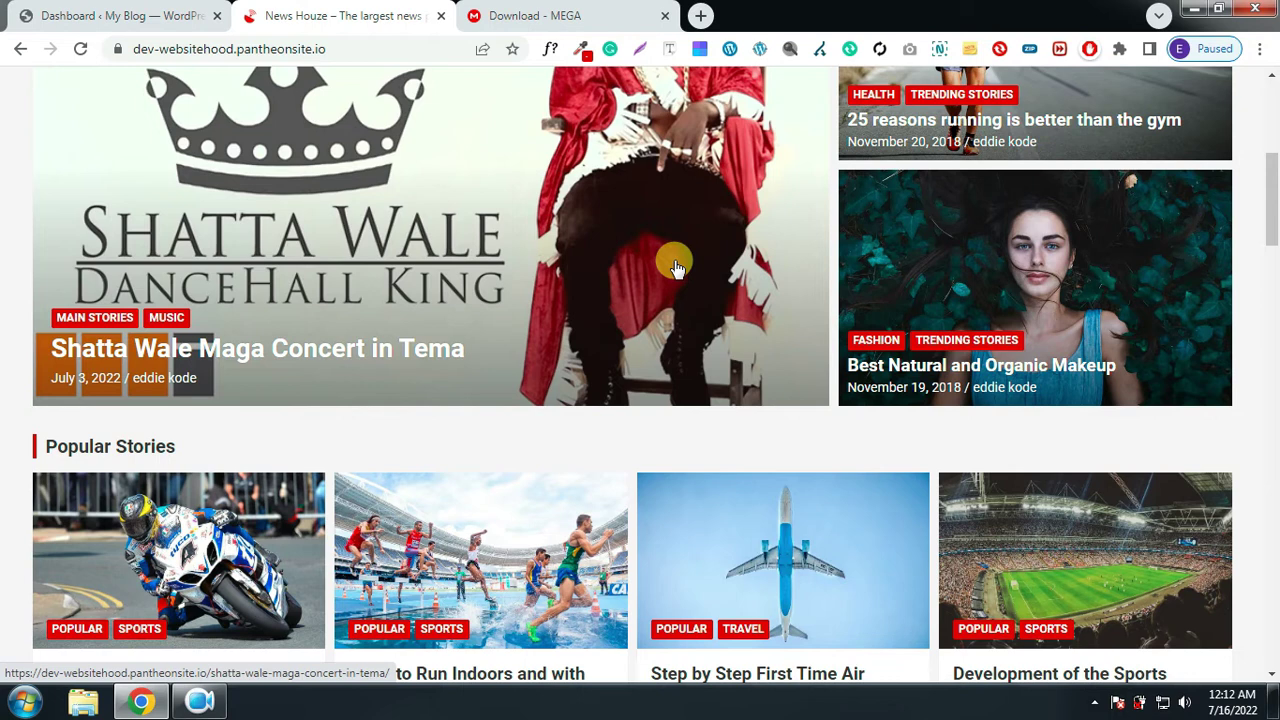
scroll(676, 266, down, 3)
scroll(677, 268, down, 1)
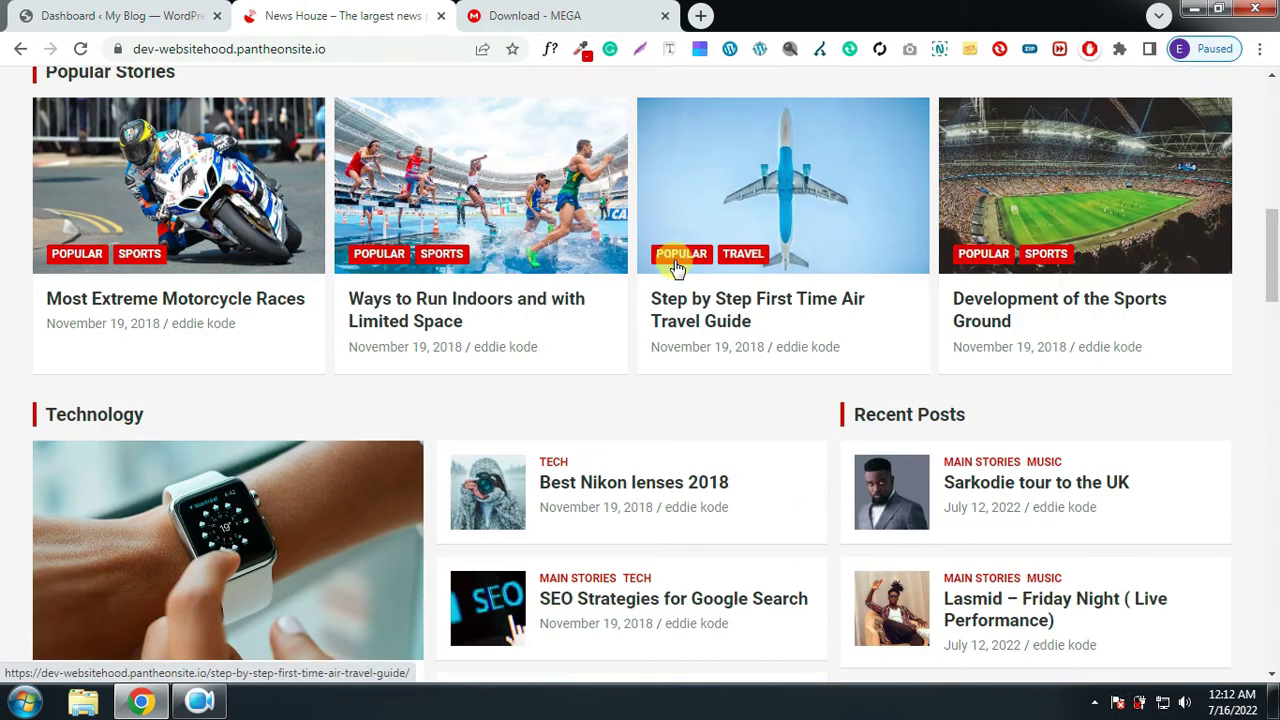
scroll(676, 264, down, 2)
scroll(675, 263, down, 2)
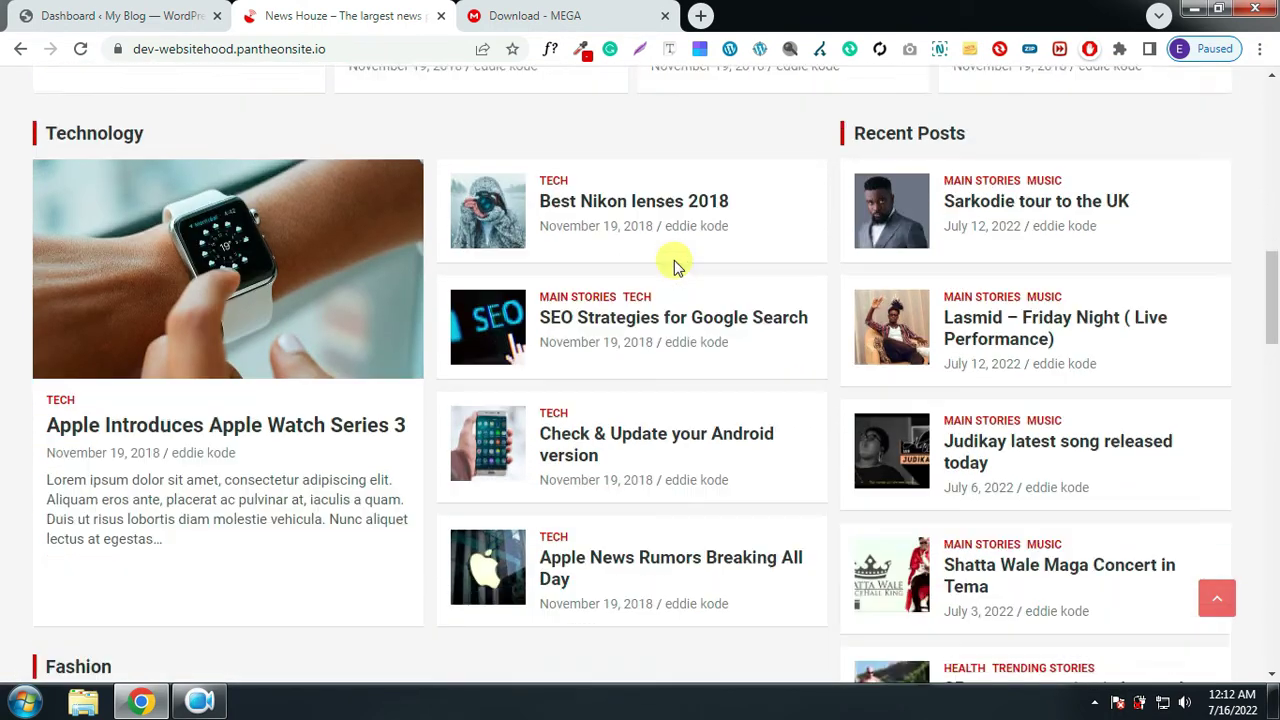
scroll(675, 265, down, 3)
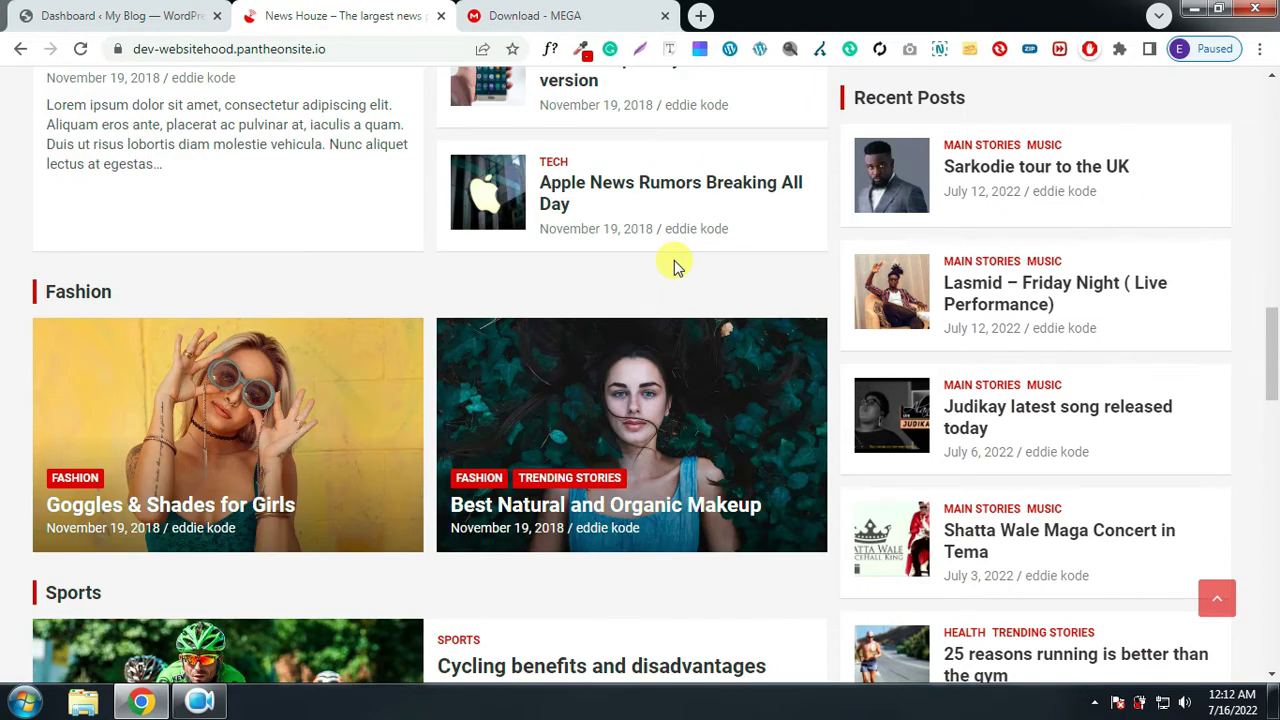
scroll(674, 264, down, 6)
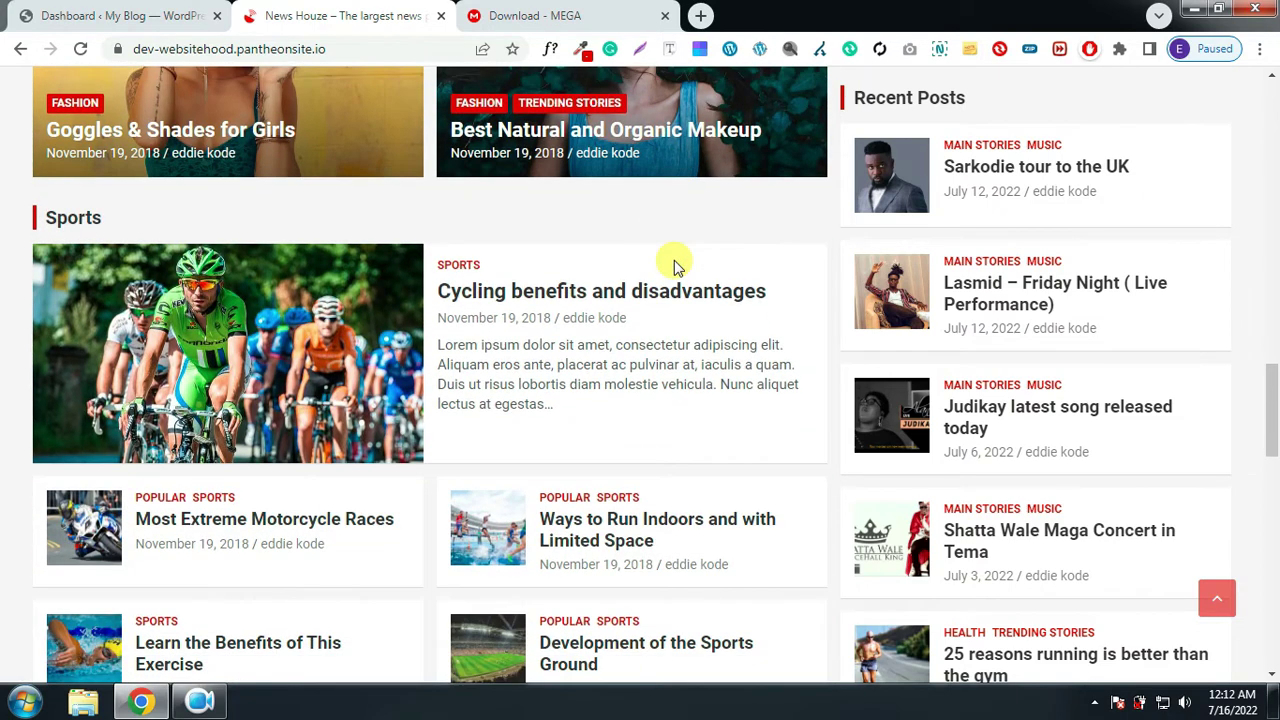
scroll(674, 264, down, 2)
scroll(675, 265, down, 3)
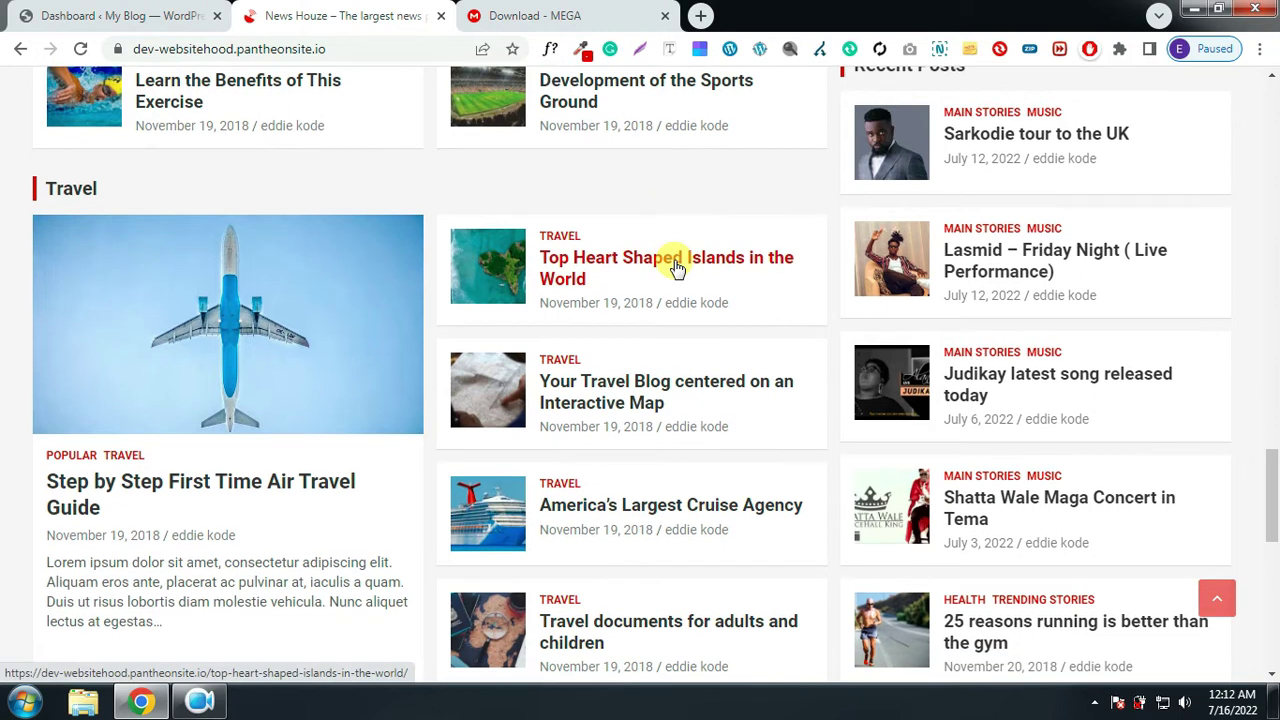
scroll(676, 266, down, 4)
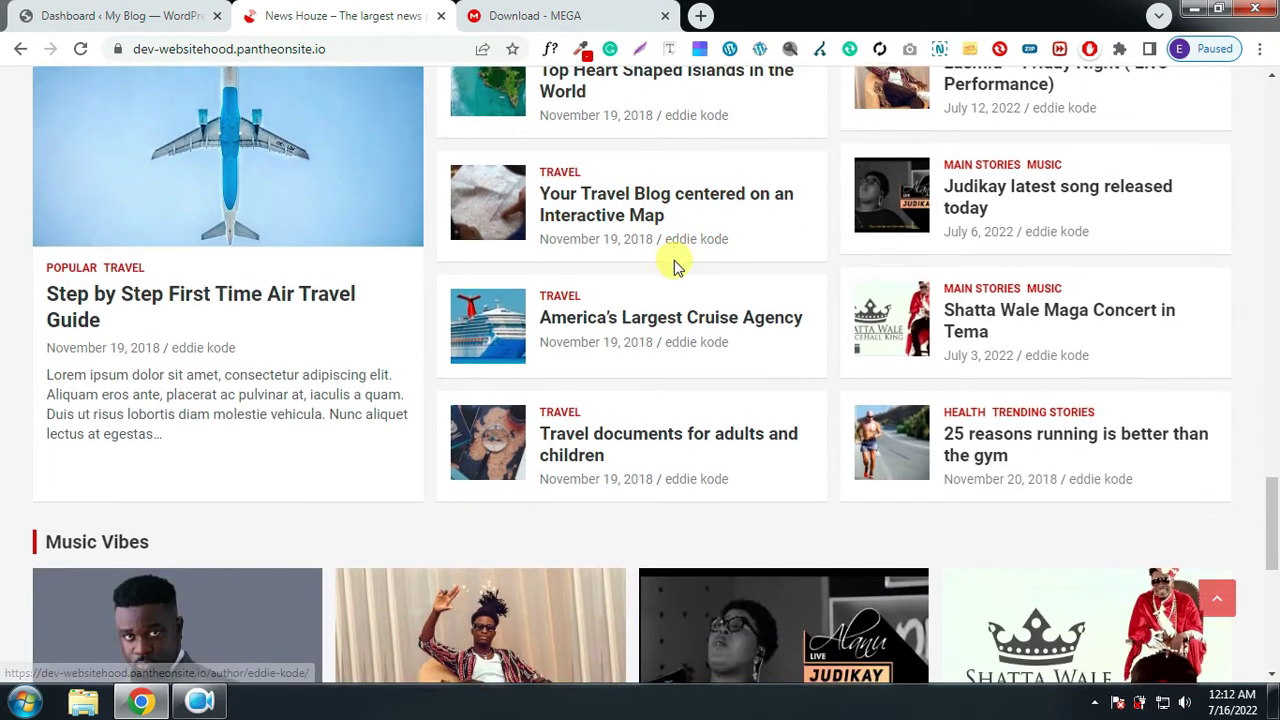
scroll(674, 264, down, 5)
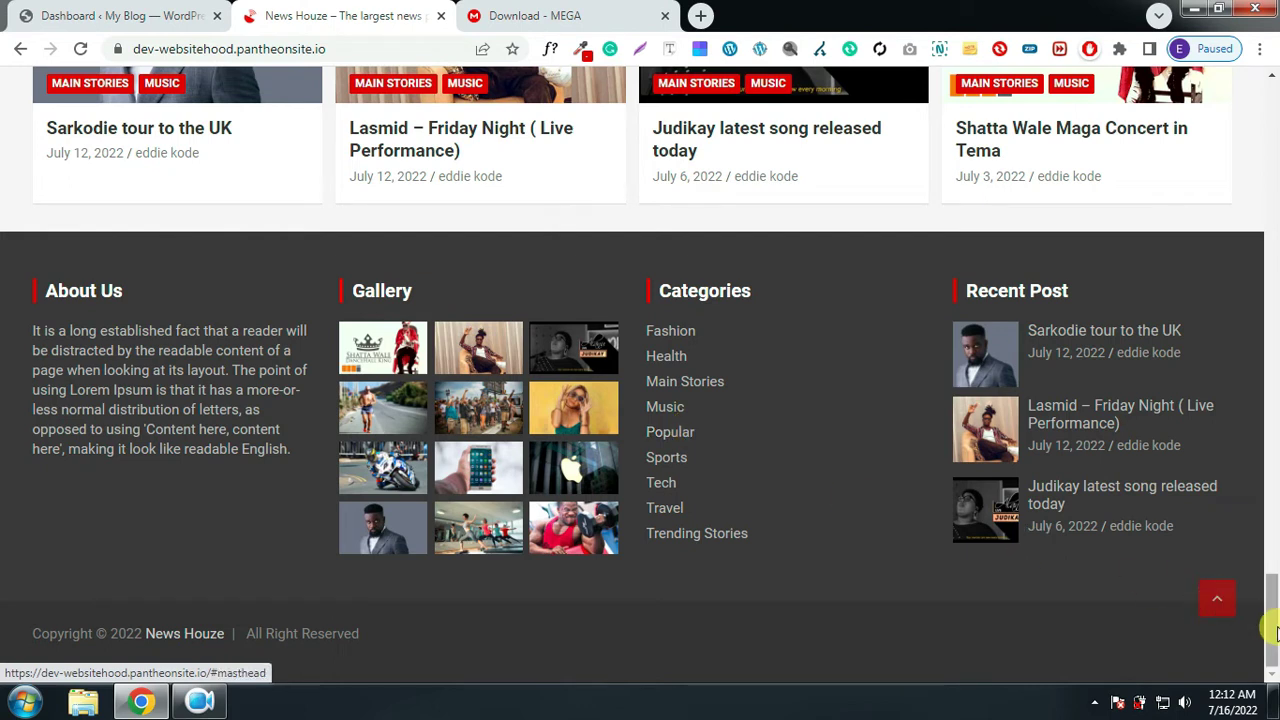
click(1216, 606)
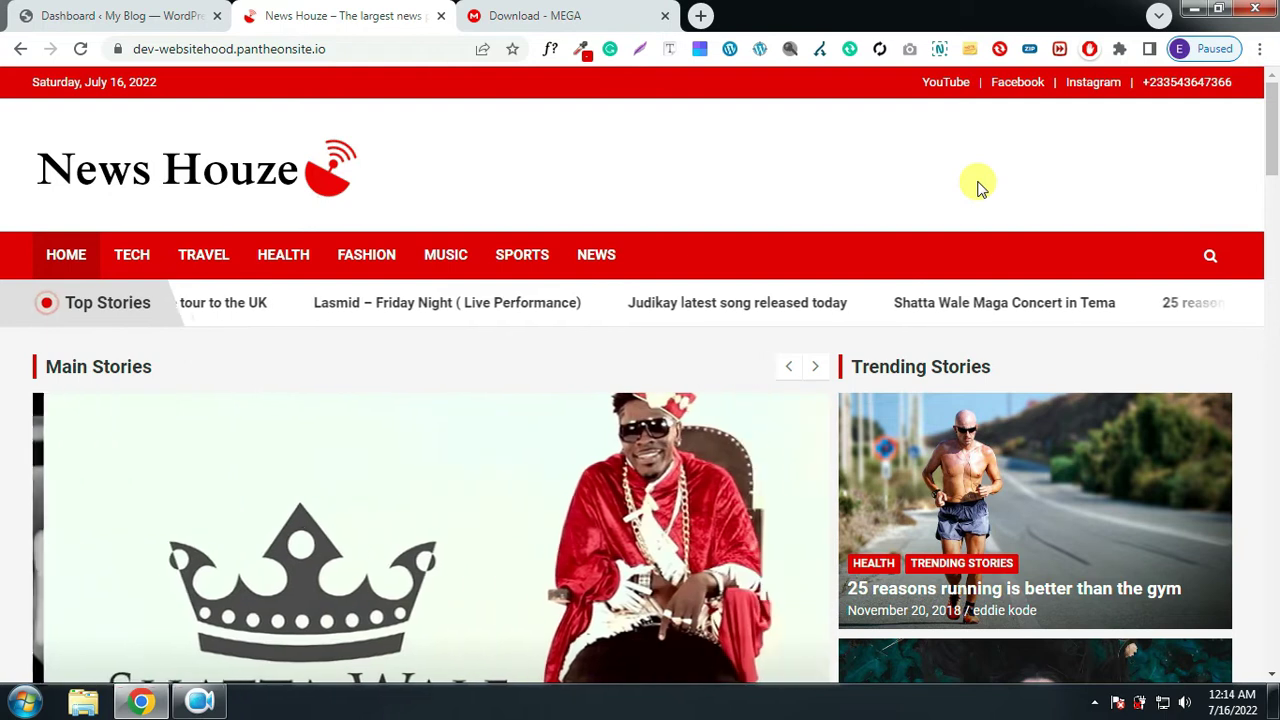
Shrink the browser to a smaller window and check the homepage's tablet-width layout down to the footer and back to the top
click(1220, 9)
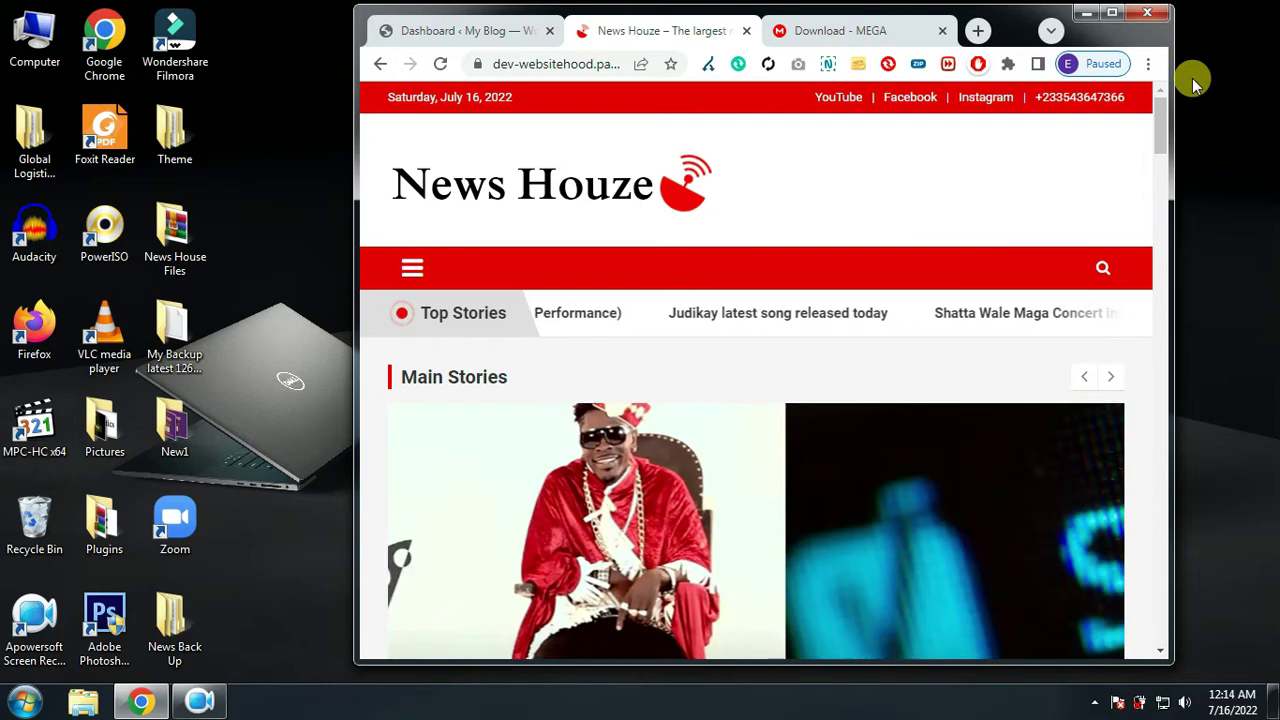
scroll(957, 248, down, 4)
scroll(957, 248, down, 15)
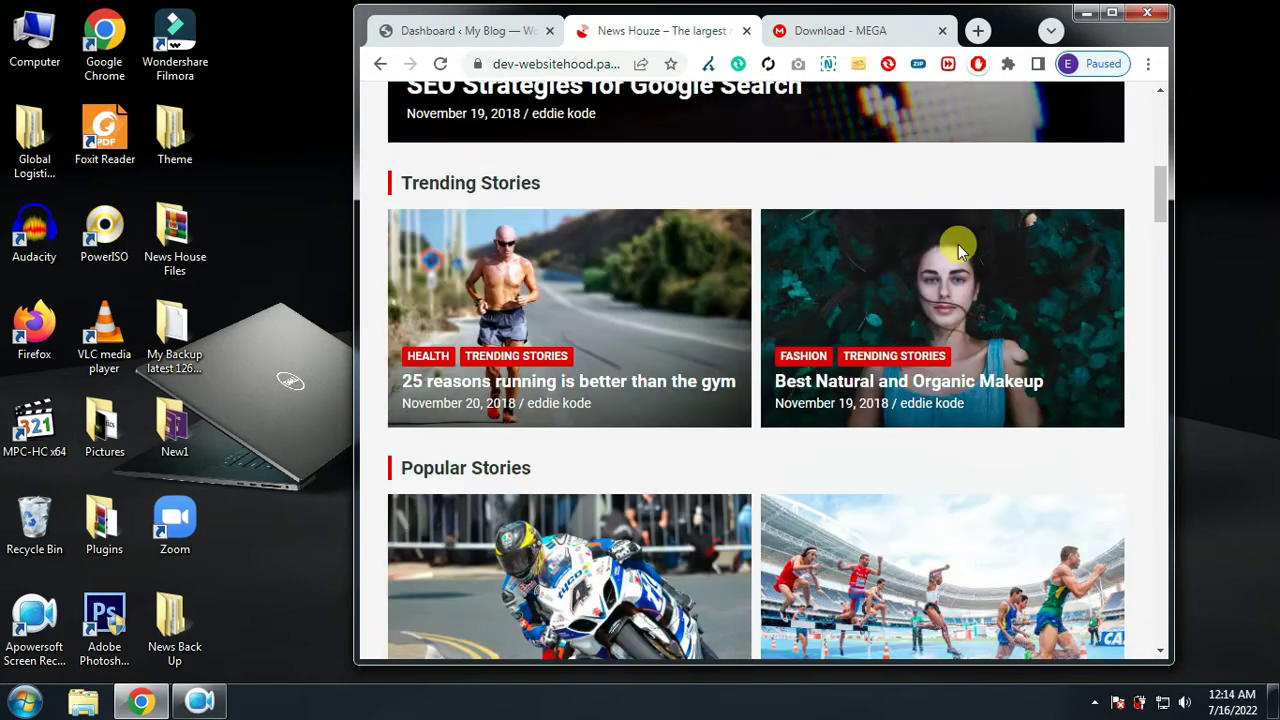
scroll(960, 250, down, 20)
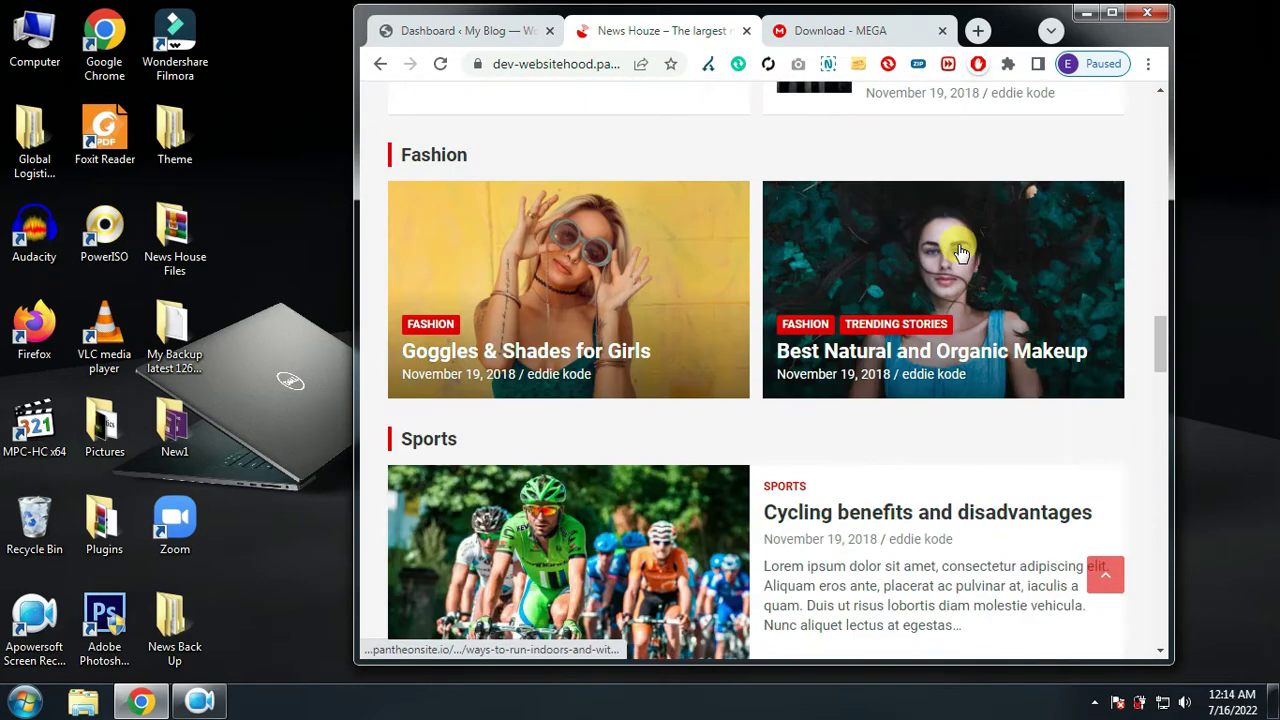
scroll(958, 250, down, 10)
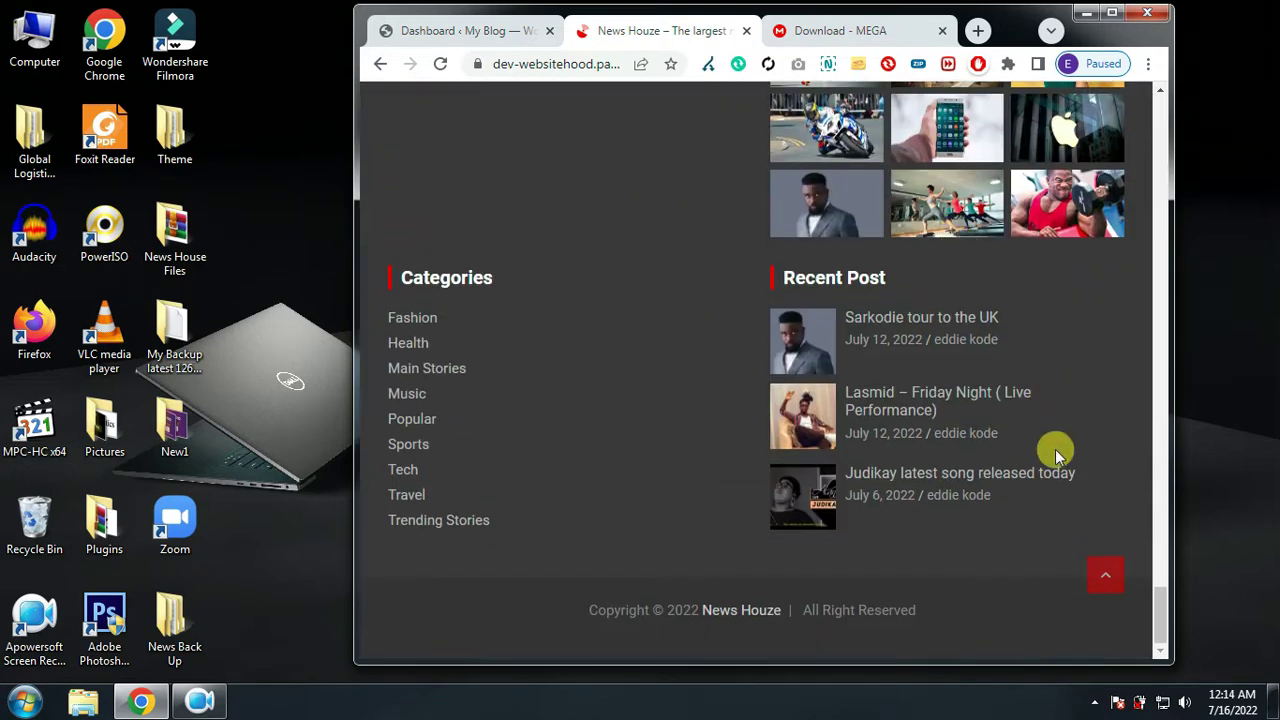
click(1104, 573)
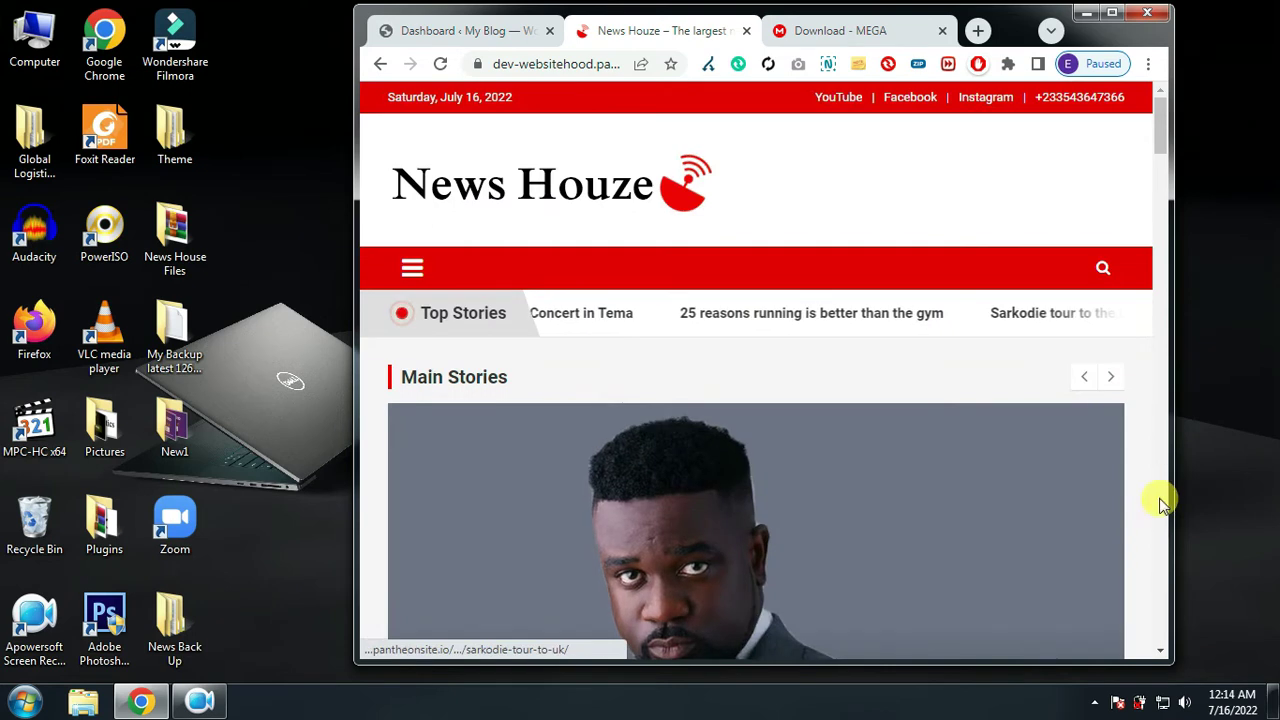
Narrow the browser window to phone width, check the homepage's mobile layout down to the footer, and restore the full-screen view
drag(1172, 474, 832, 474)
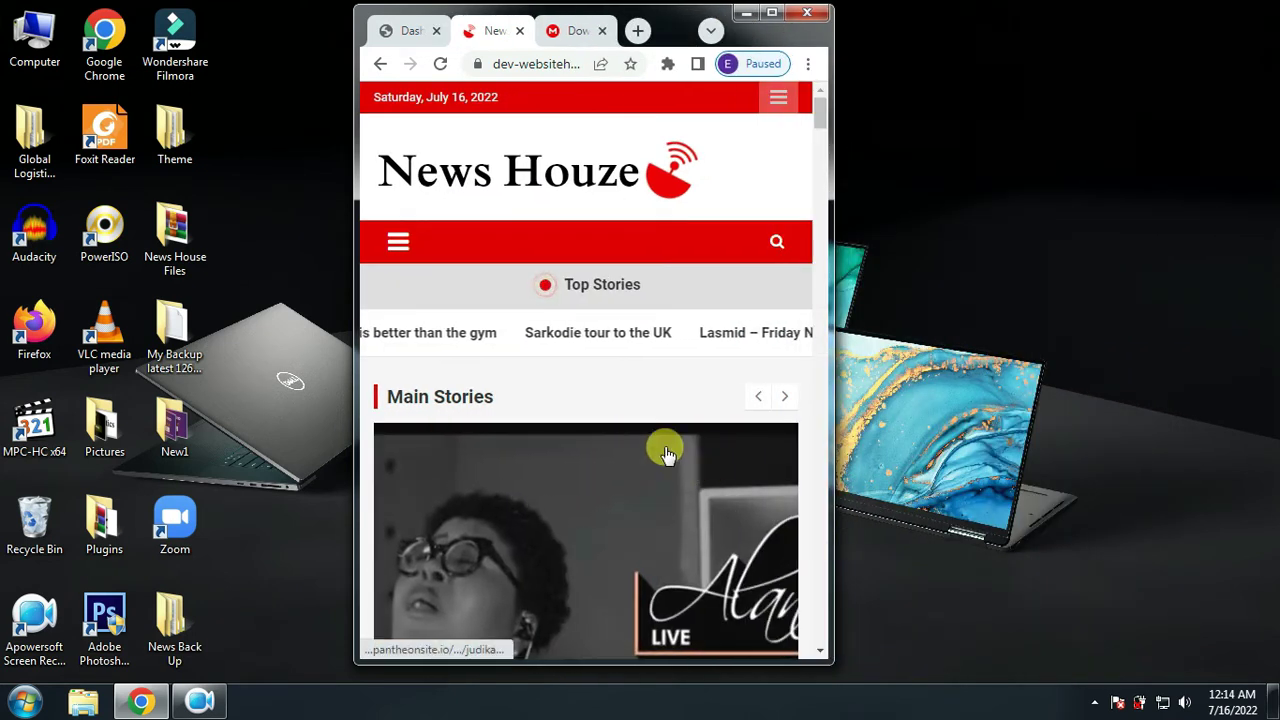
scroll(656, 441, down, 15)
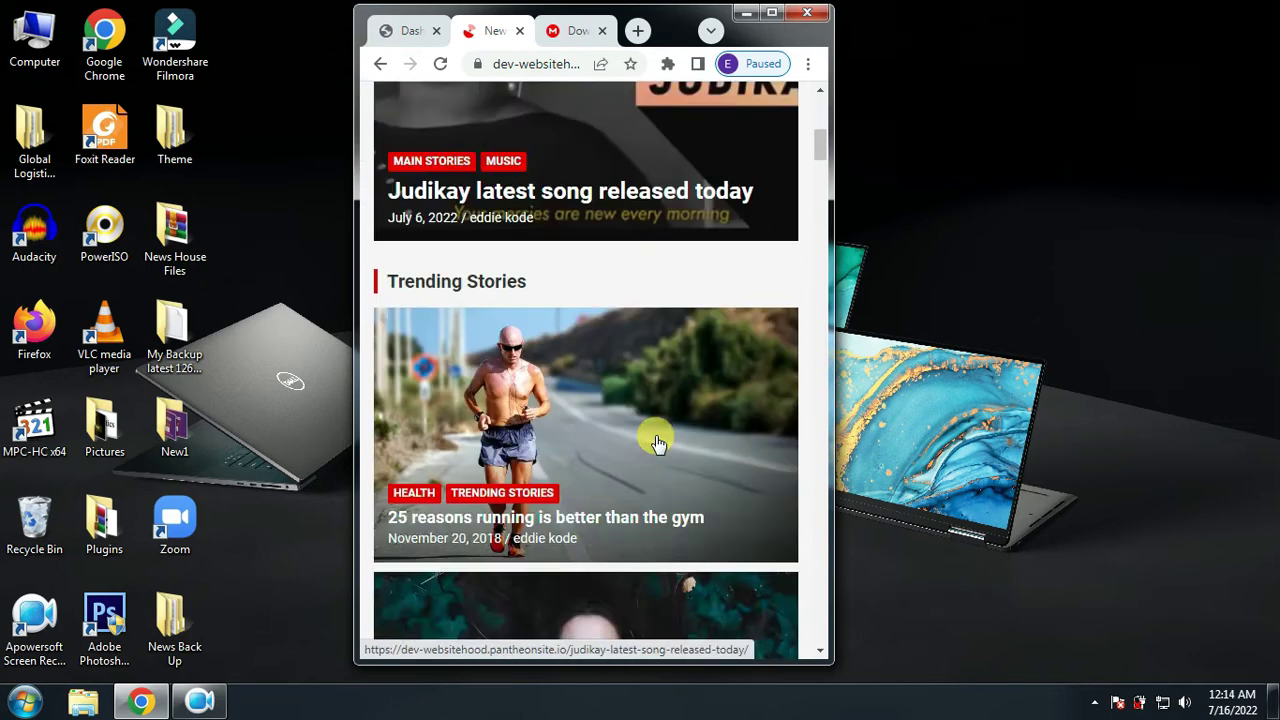
scroll(655, 440, down, 20)
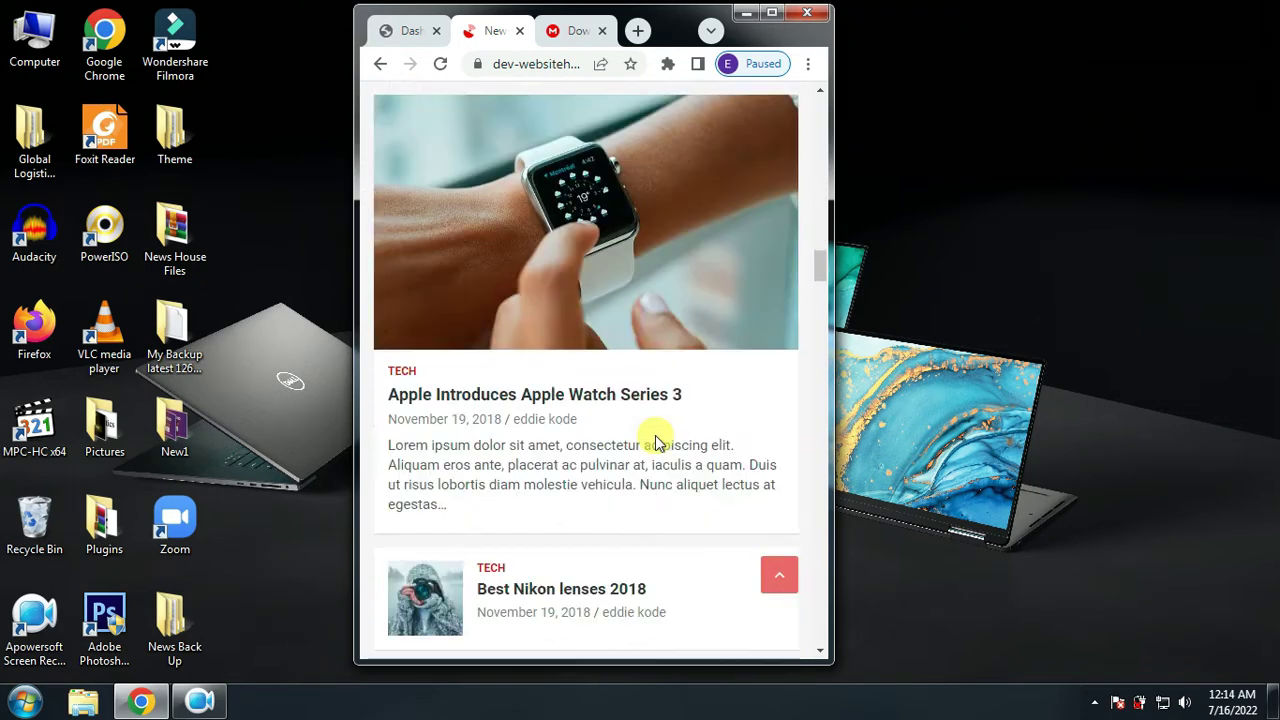
scroll(655, 440, down, 20)
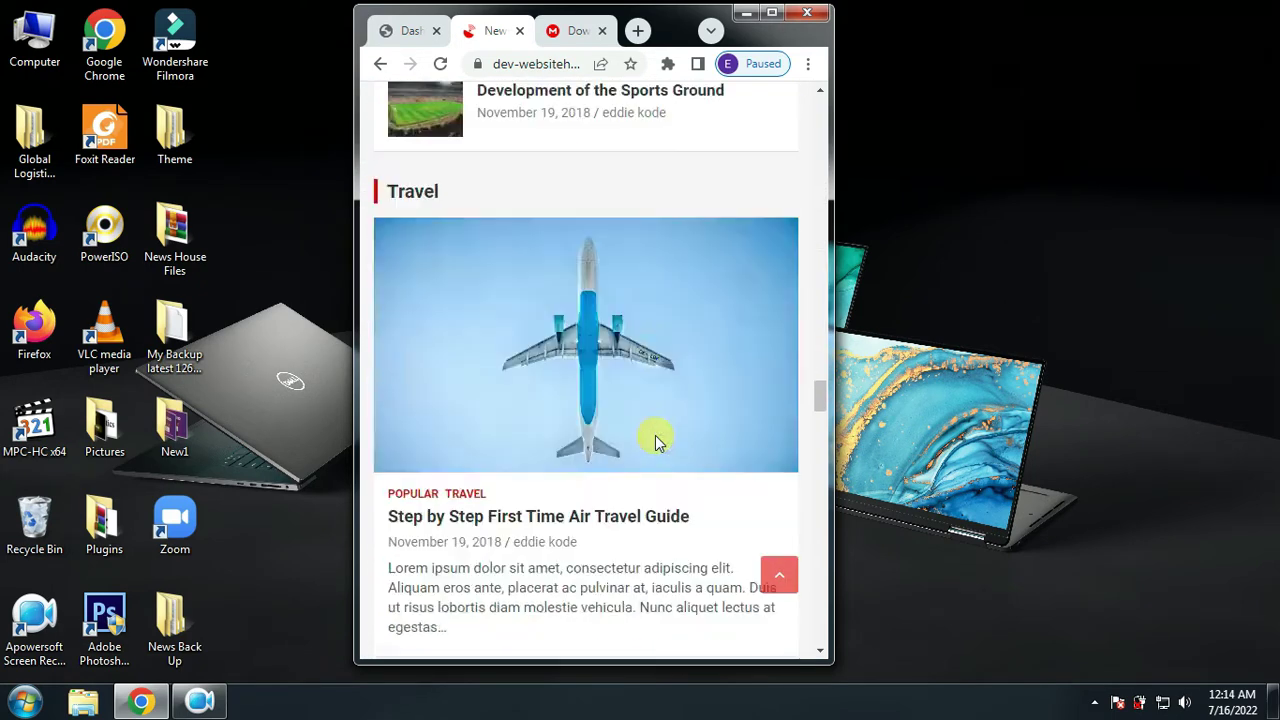
scroll(655, 440, down, 20)
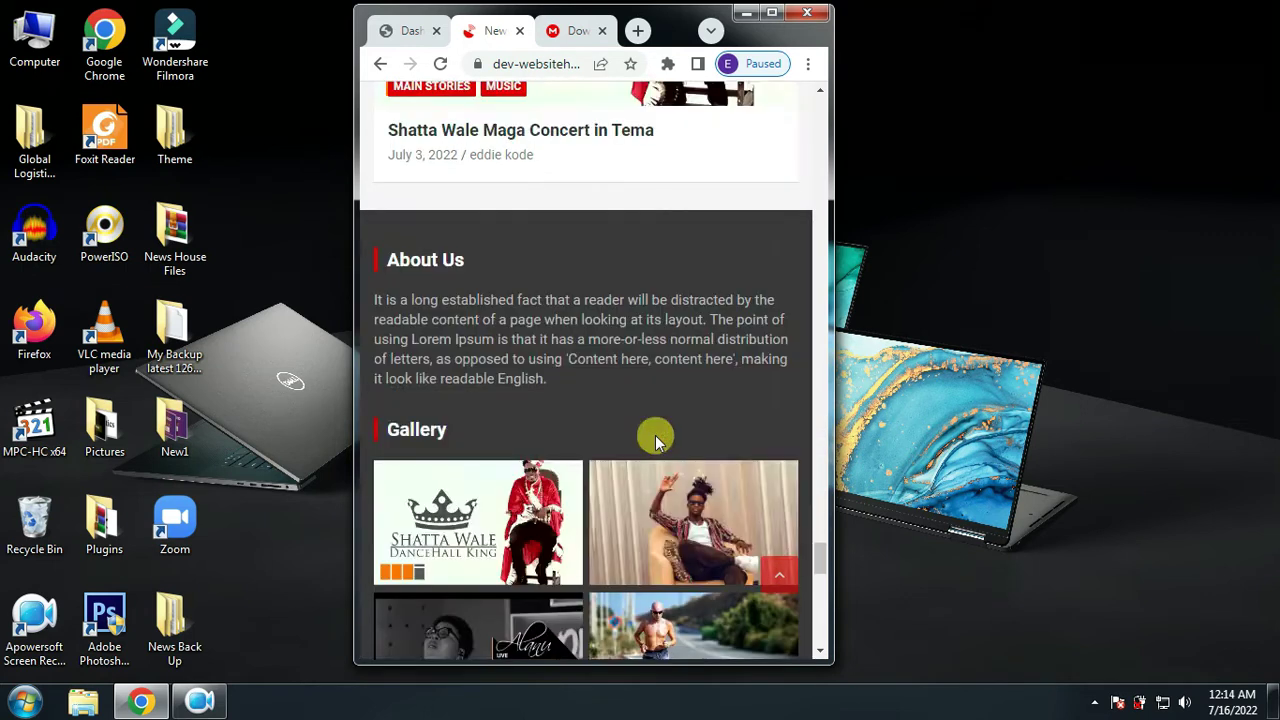
scroll(655, 440, down, 3)
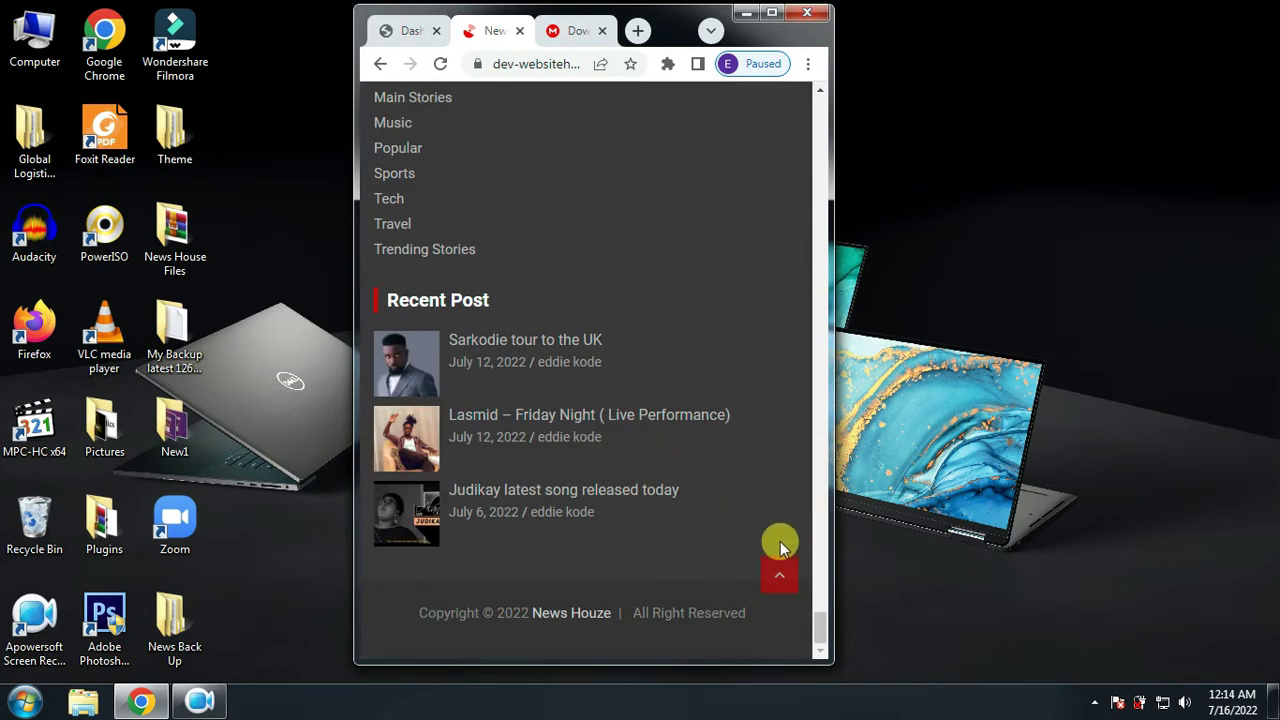
click(778, 574)
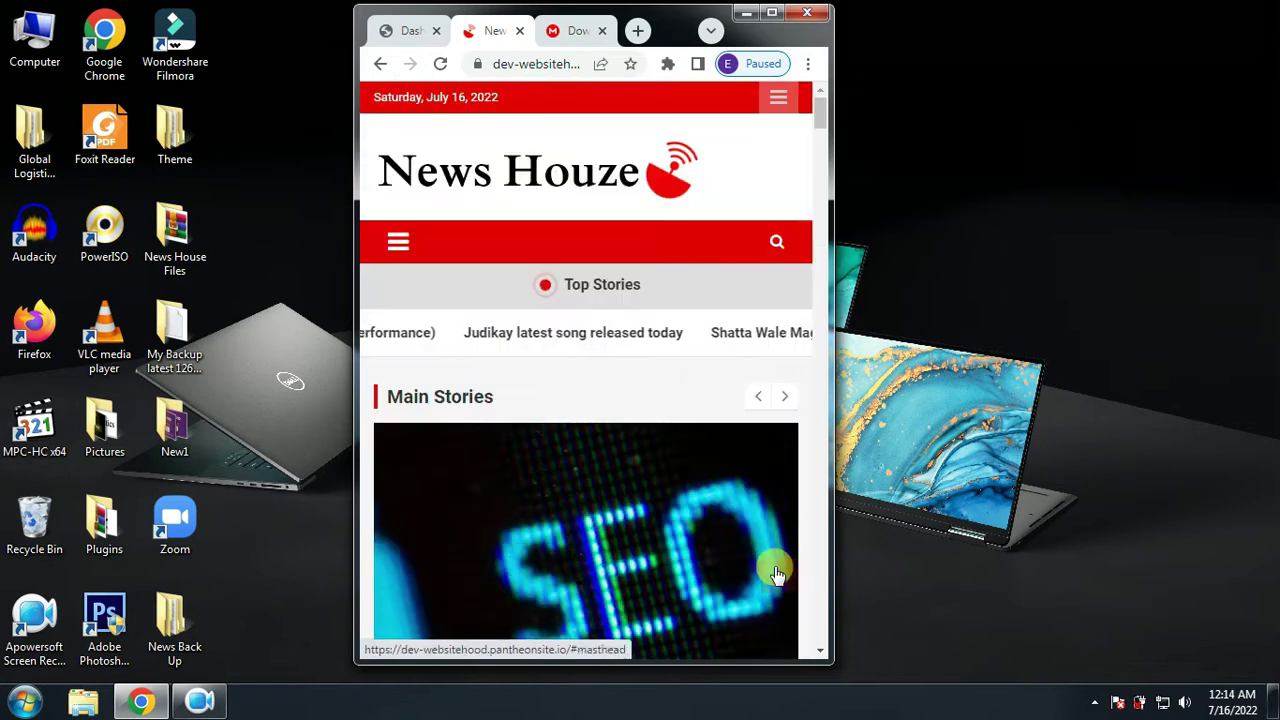
click(770, 14)
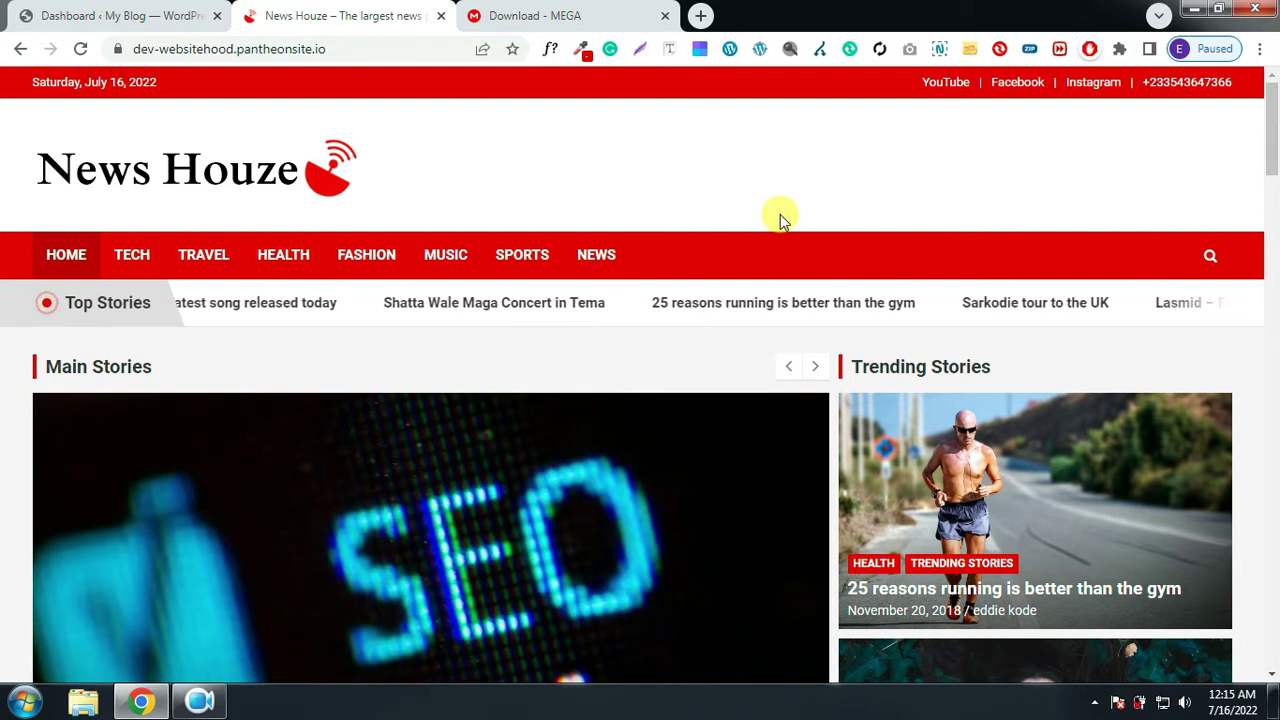
Download News Houze Files.rar from the MEGA page and save it in the News House Files folder
click(550, 12)
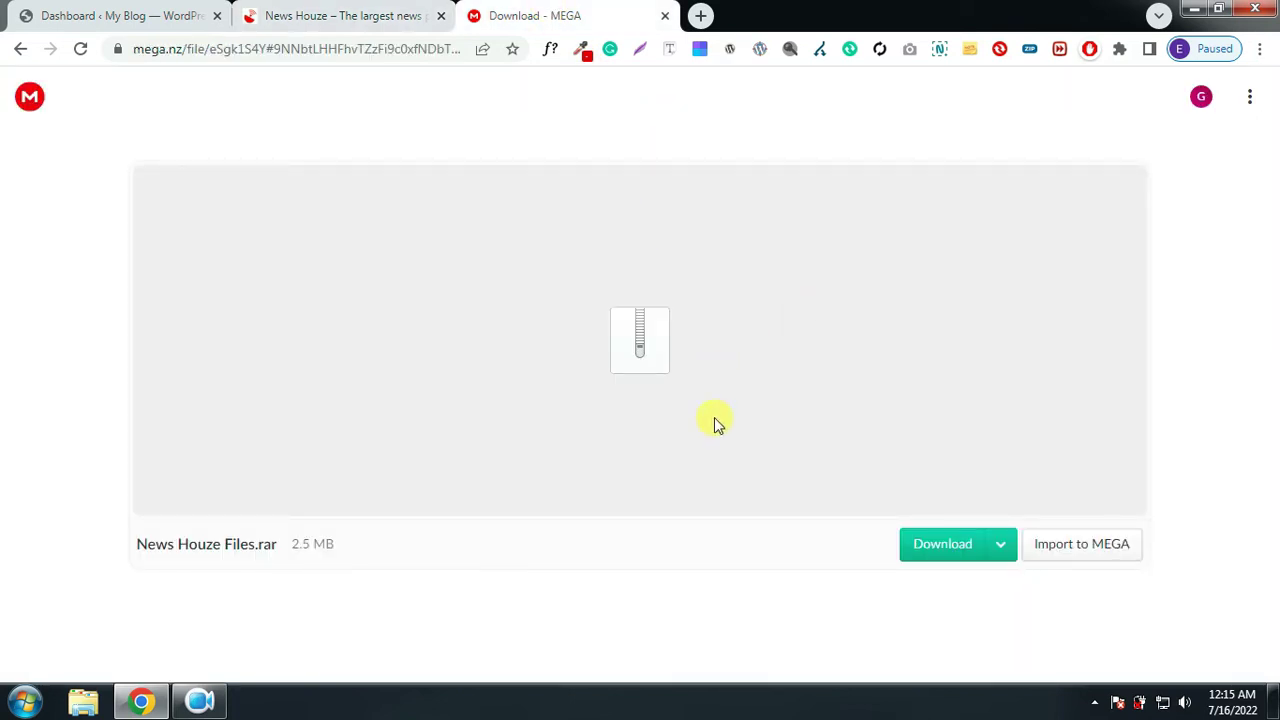
drag(134, 551, 230, 552)
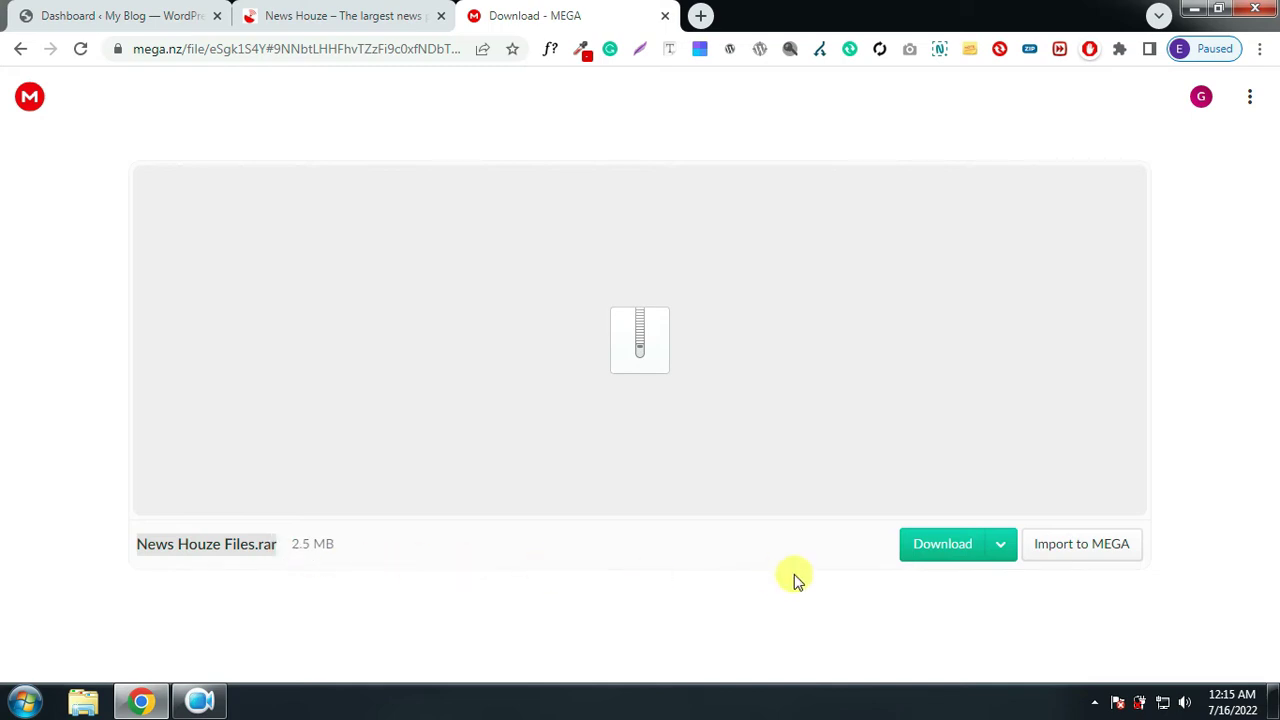
click(917, 561)
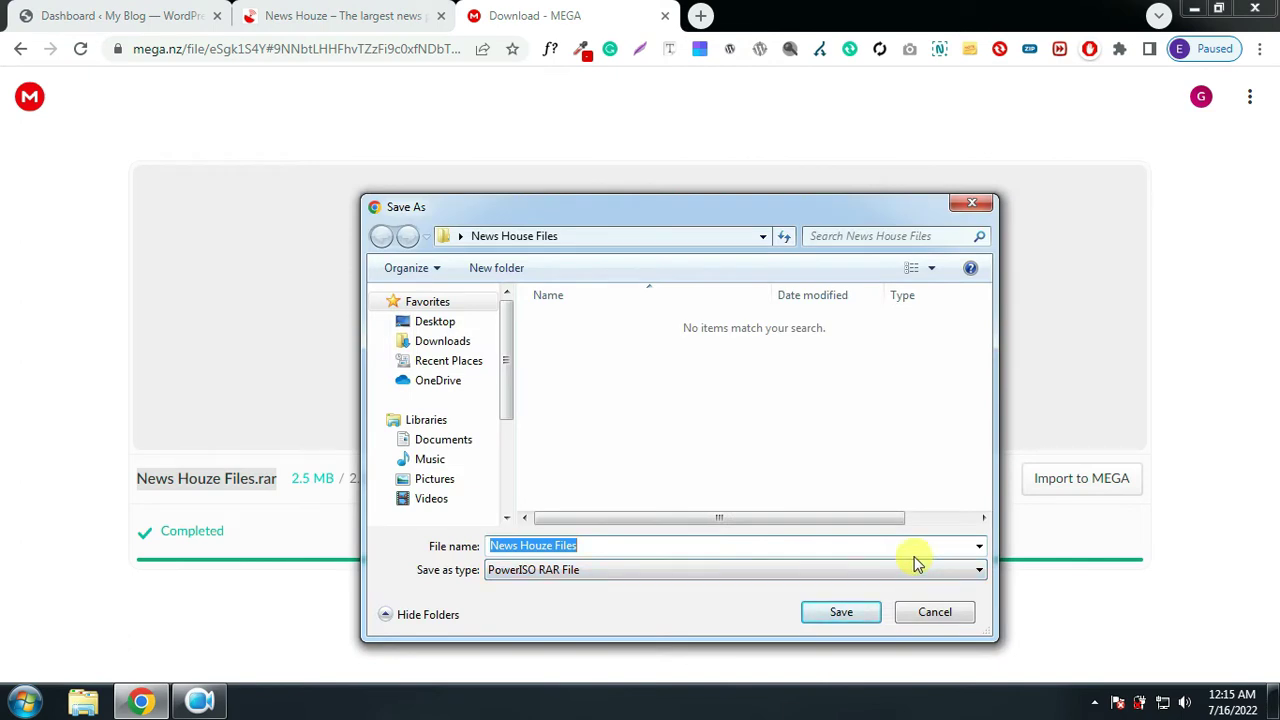
click(843, 610)
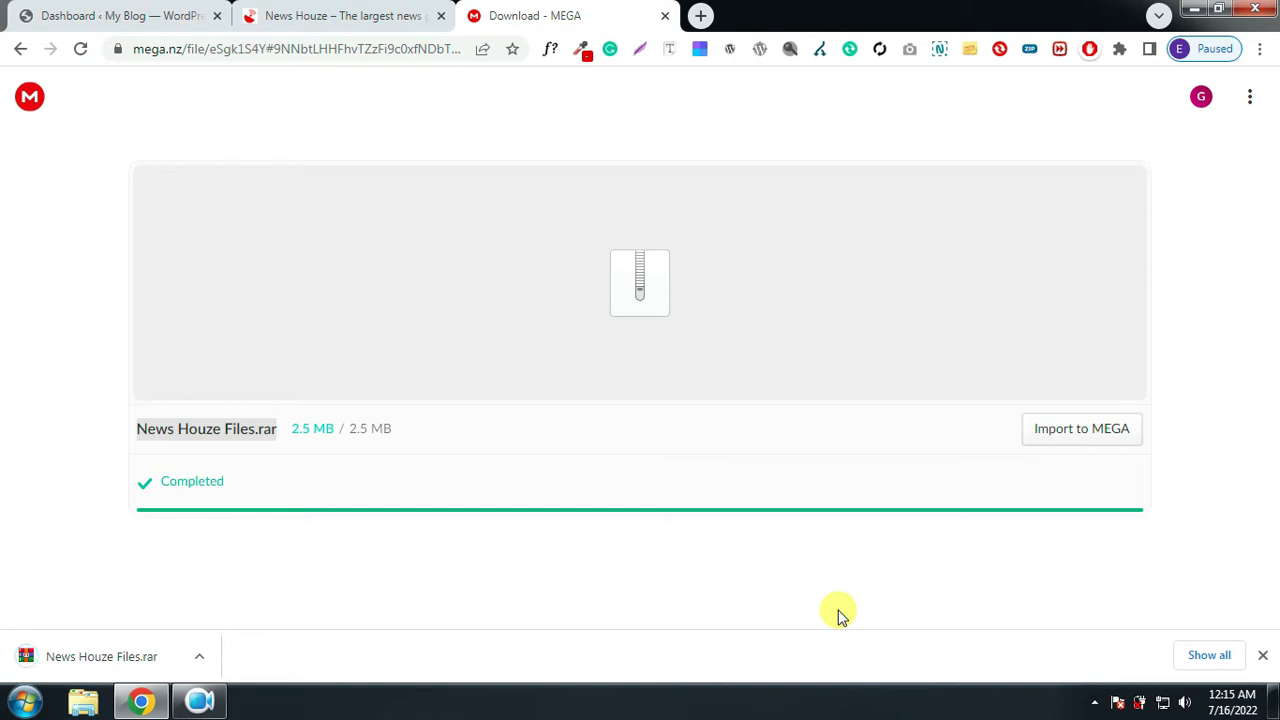
Show the downloaded News Houze Files archive in its folder and extract its contents there
click(200, 657)
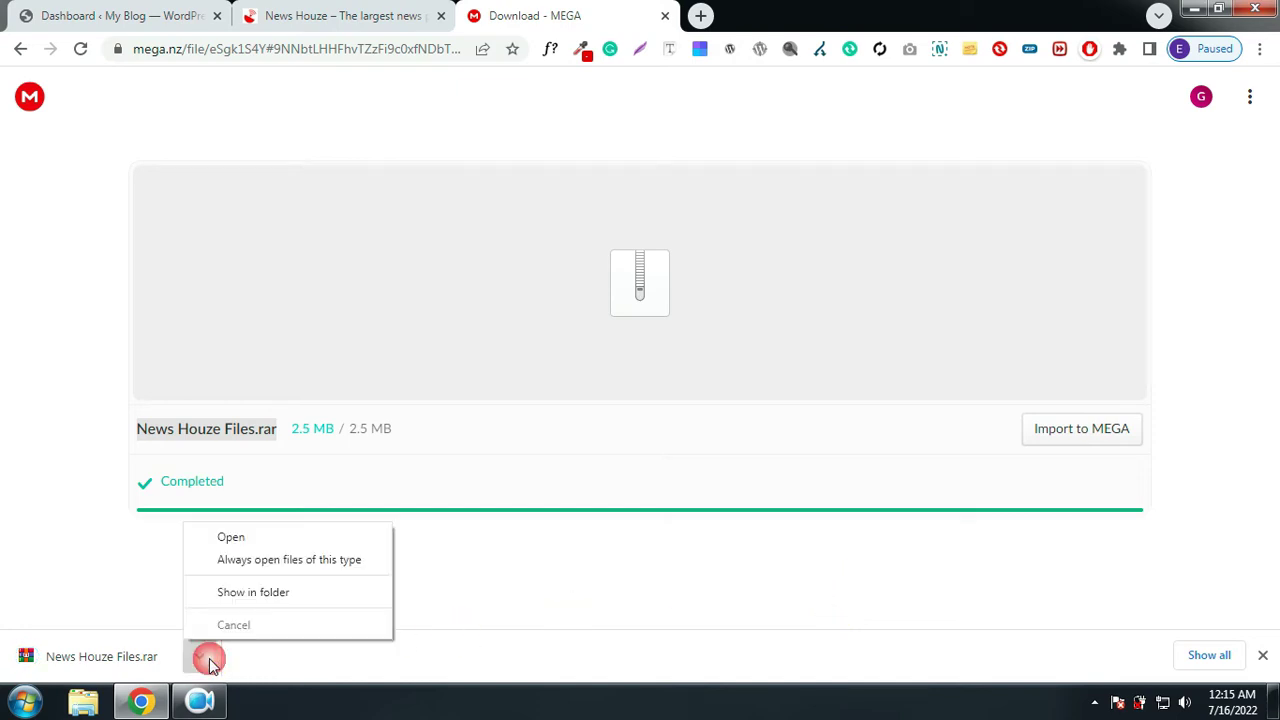
click(253, 594)
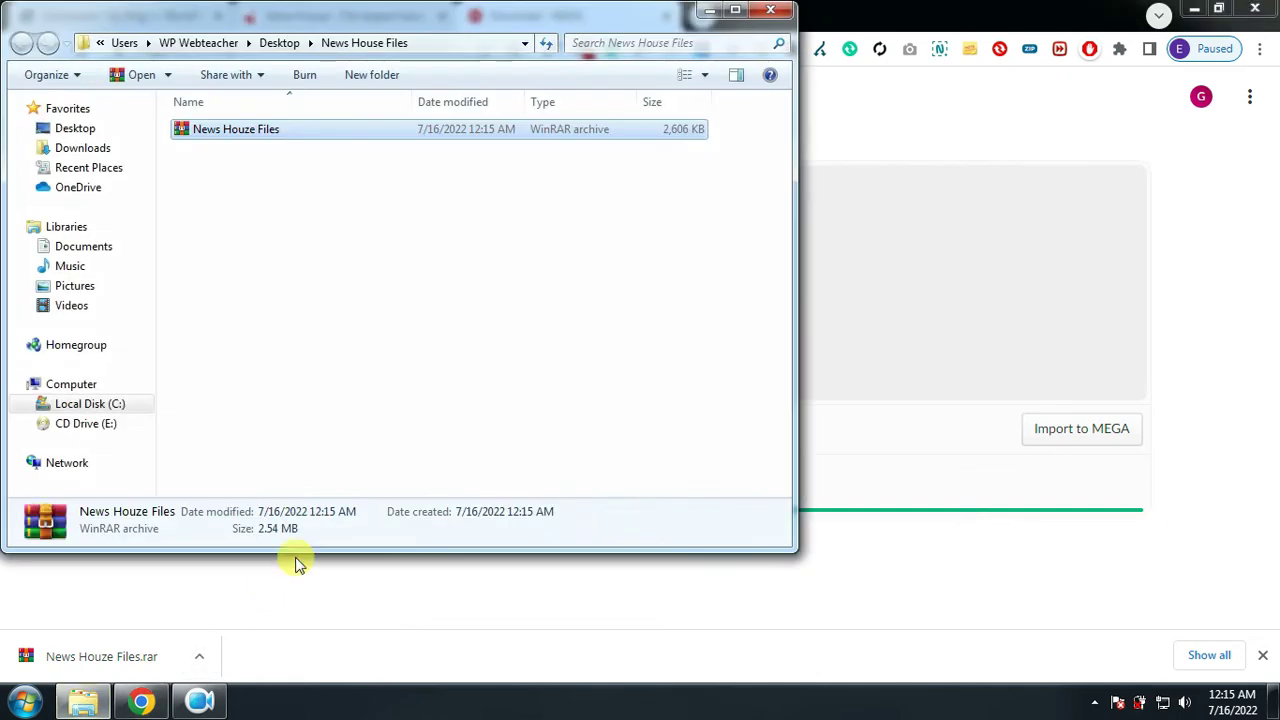
drag(346, 15, 543, 35)
click(515, 160)
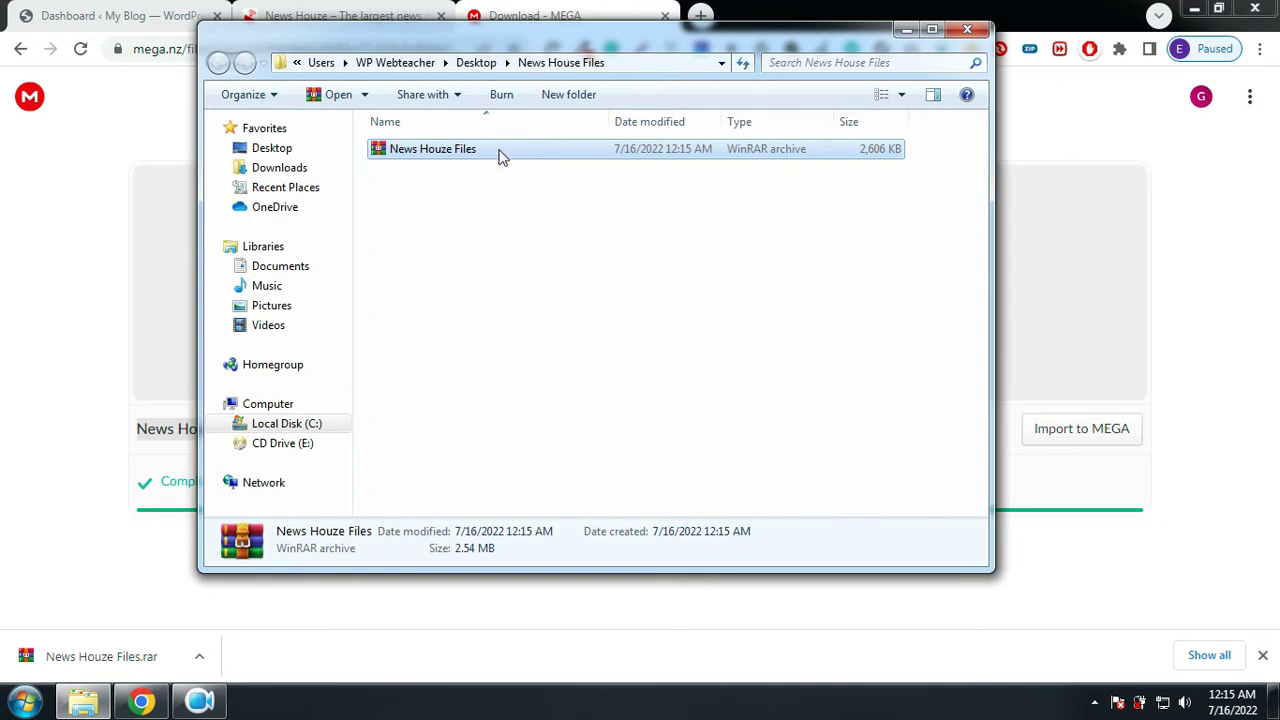
right_click(502, 158)
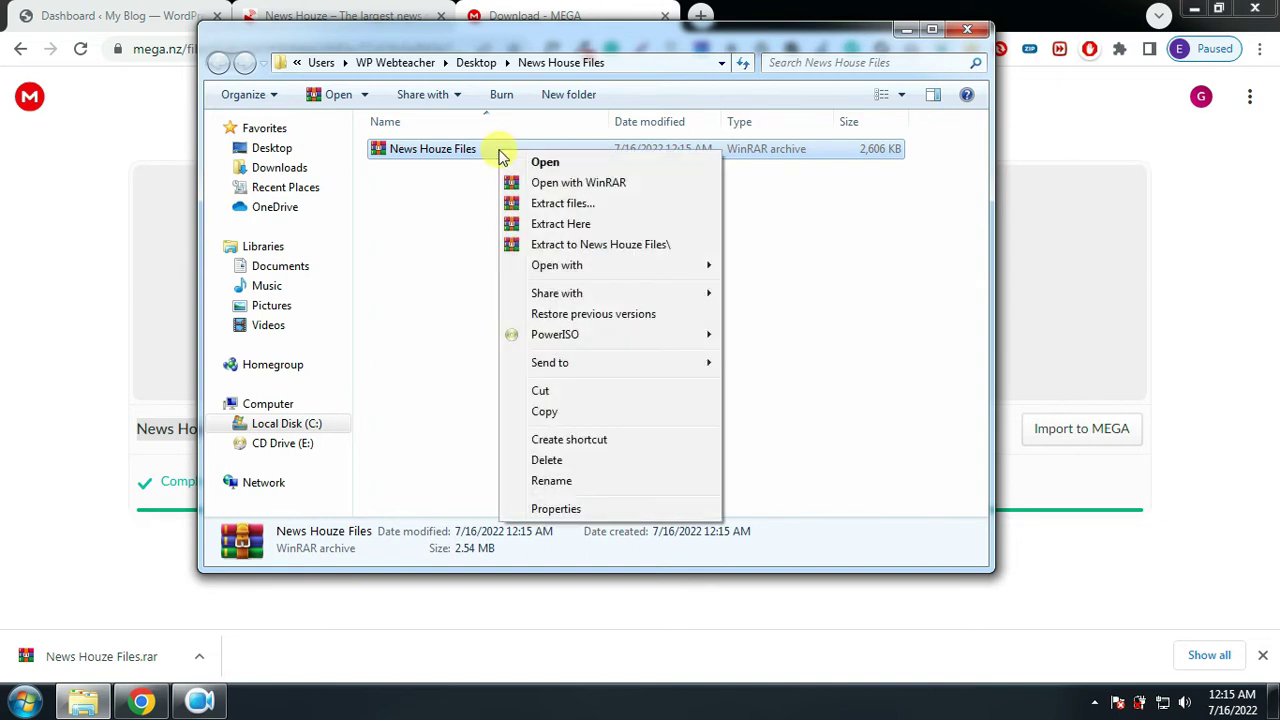
click(585, 224)
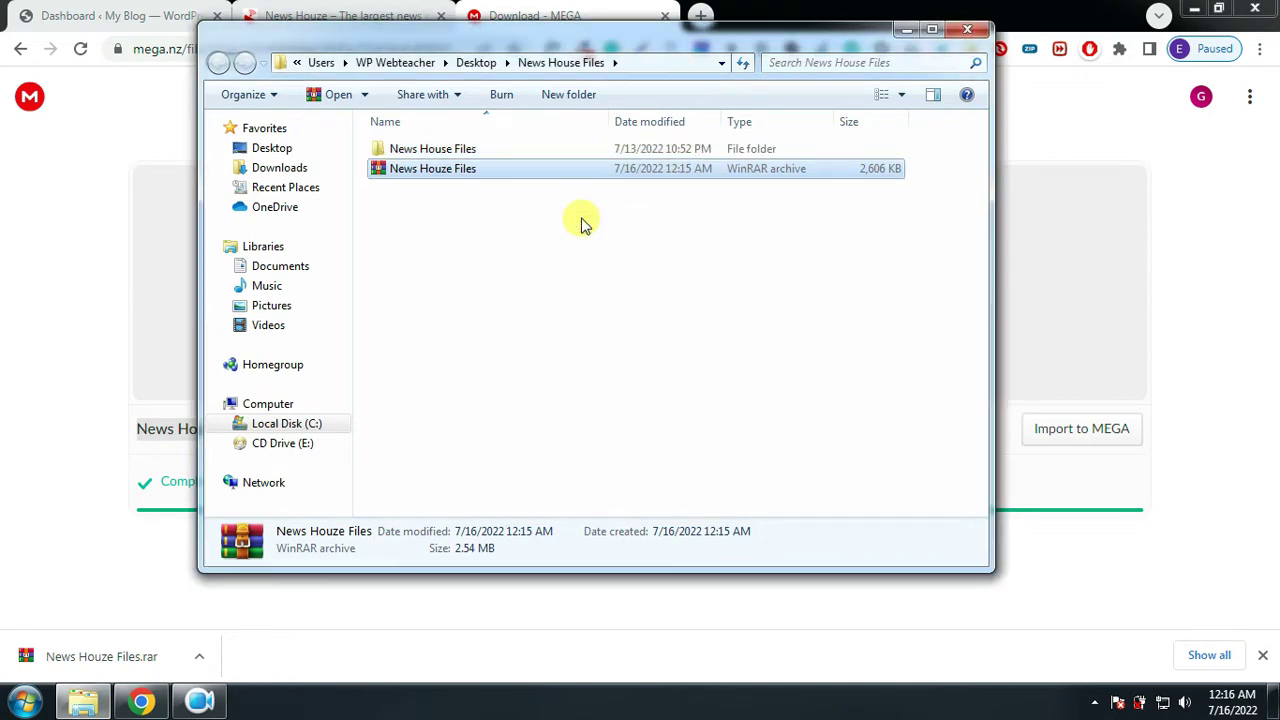
Open the extracted News House Files folder, look over its contents, and view the images in the Entertainment folder
double_click(477, 150)
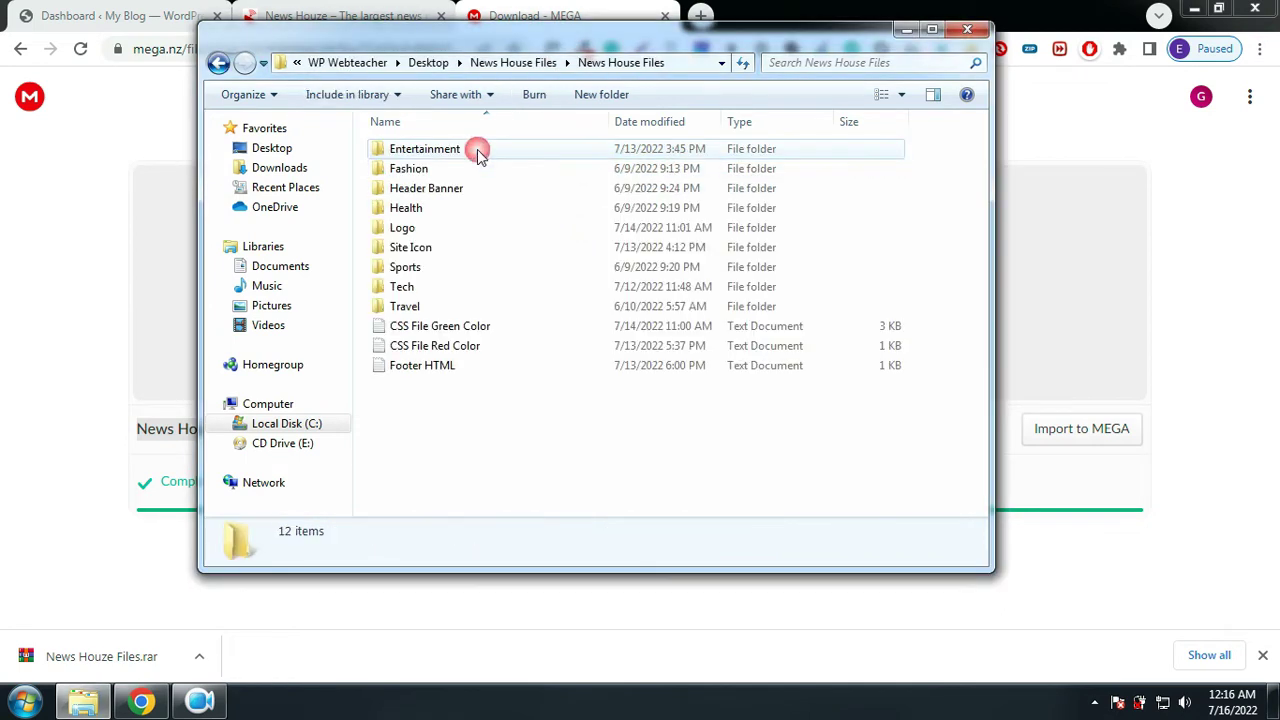
drag(465, 422, 420, 150)
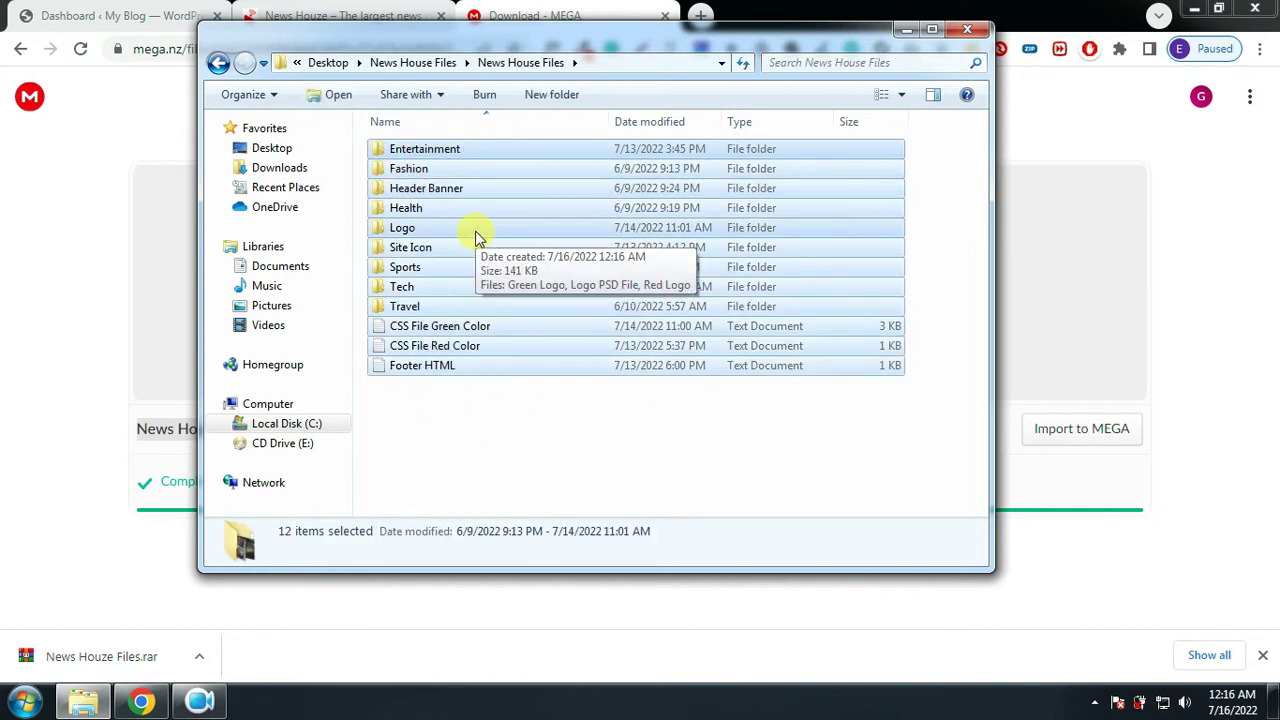
click(432, 150)
double_click(433, 152)
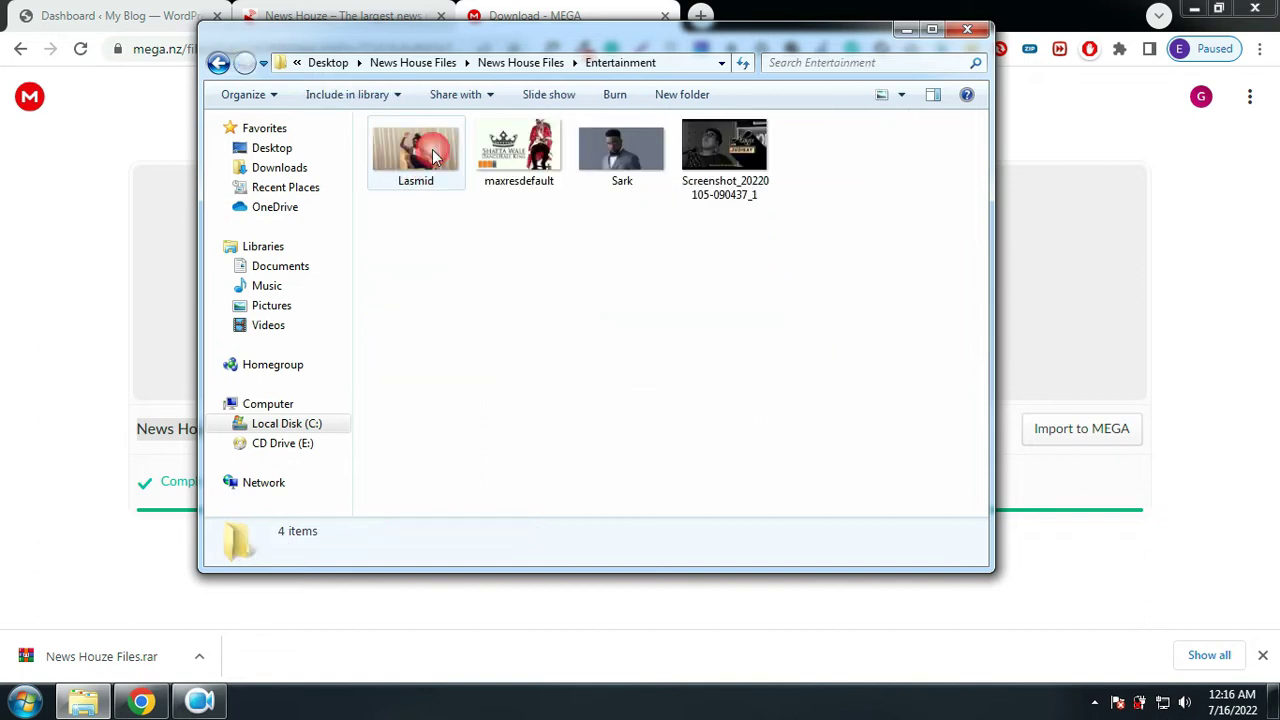
View the files in the Logo folder, return to News House Files, and put away the file window and the MEGA download page
click(218, 64)
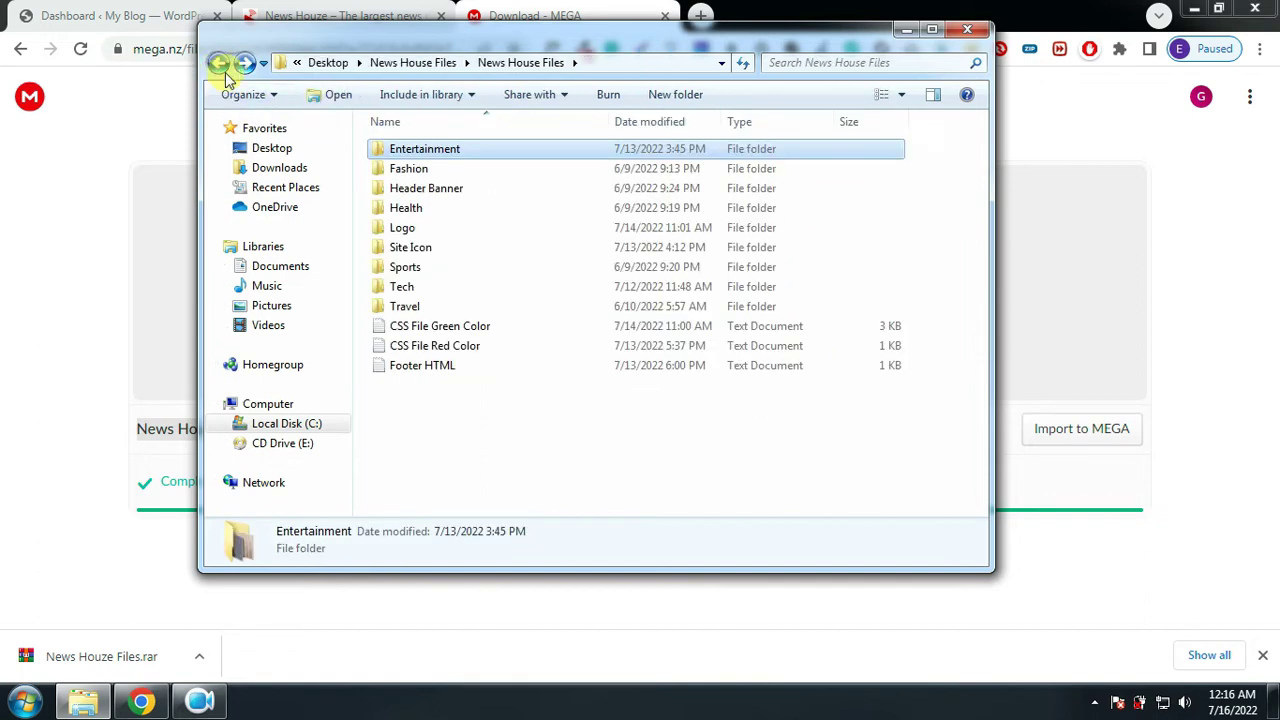
double_click(440, 229)
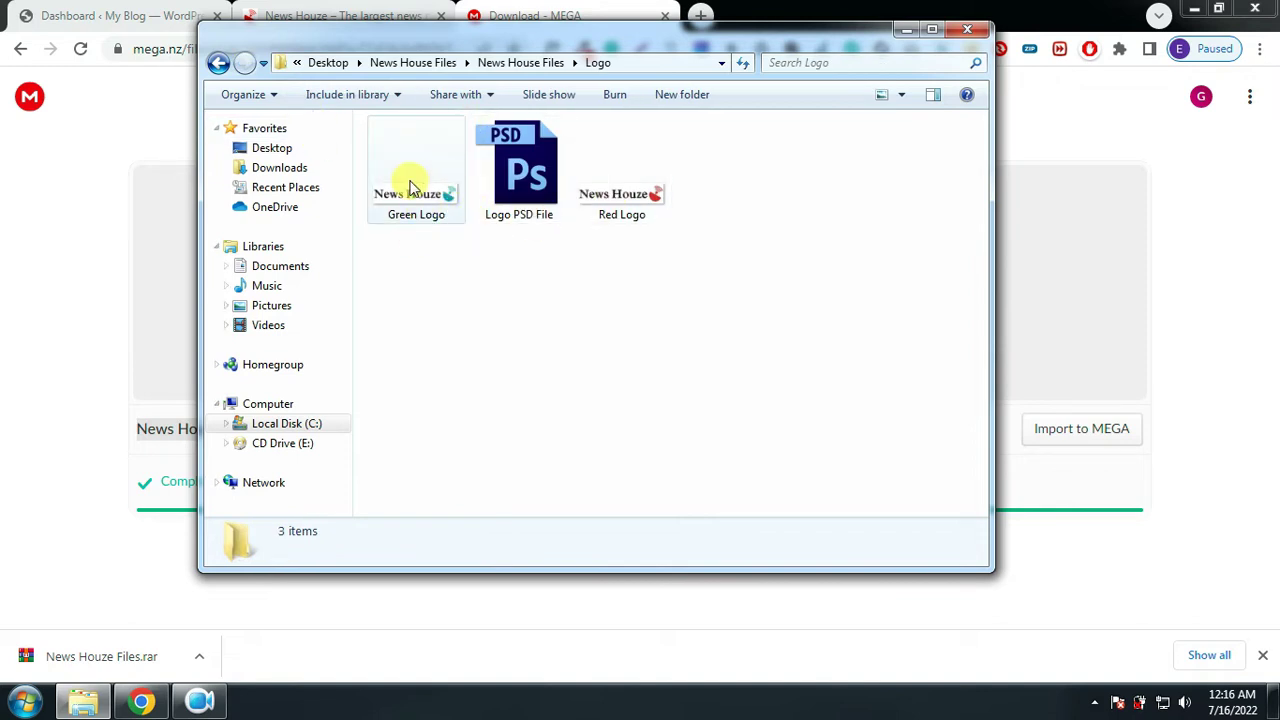
click(218, 64)
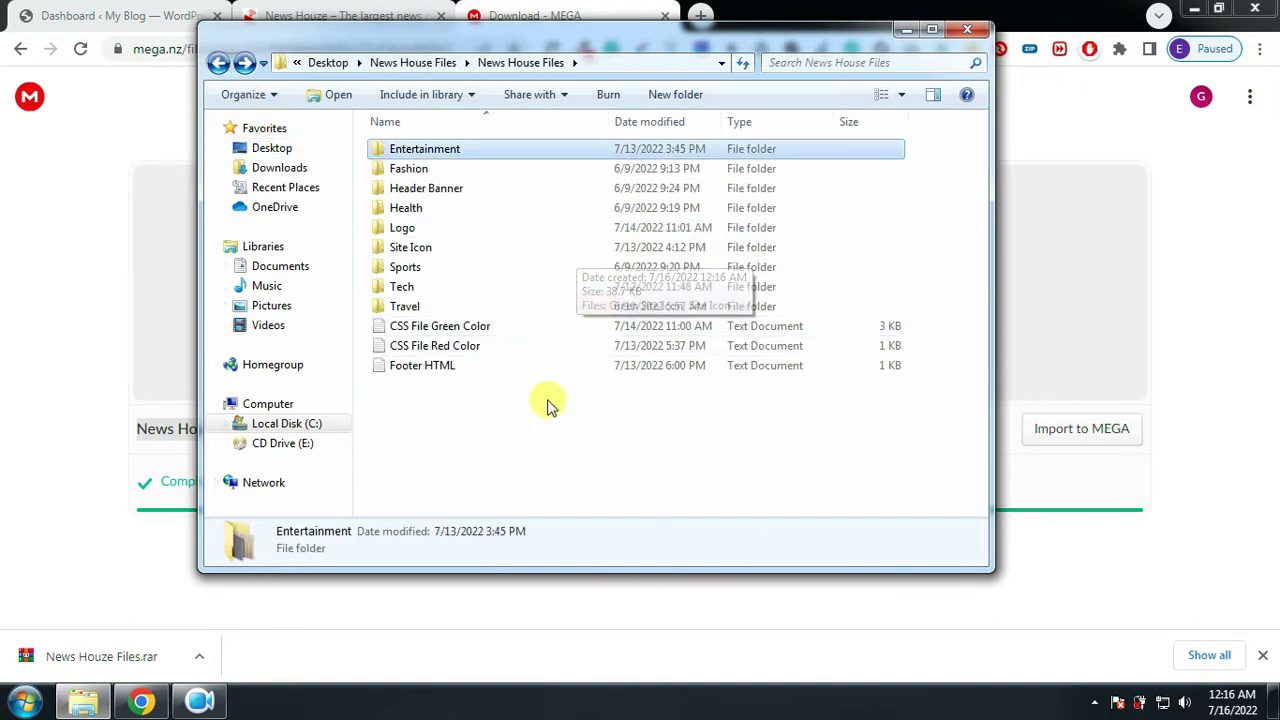
click(436, 408)
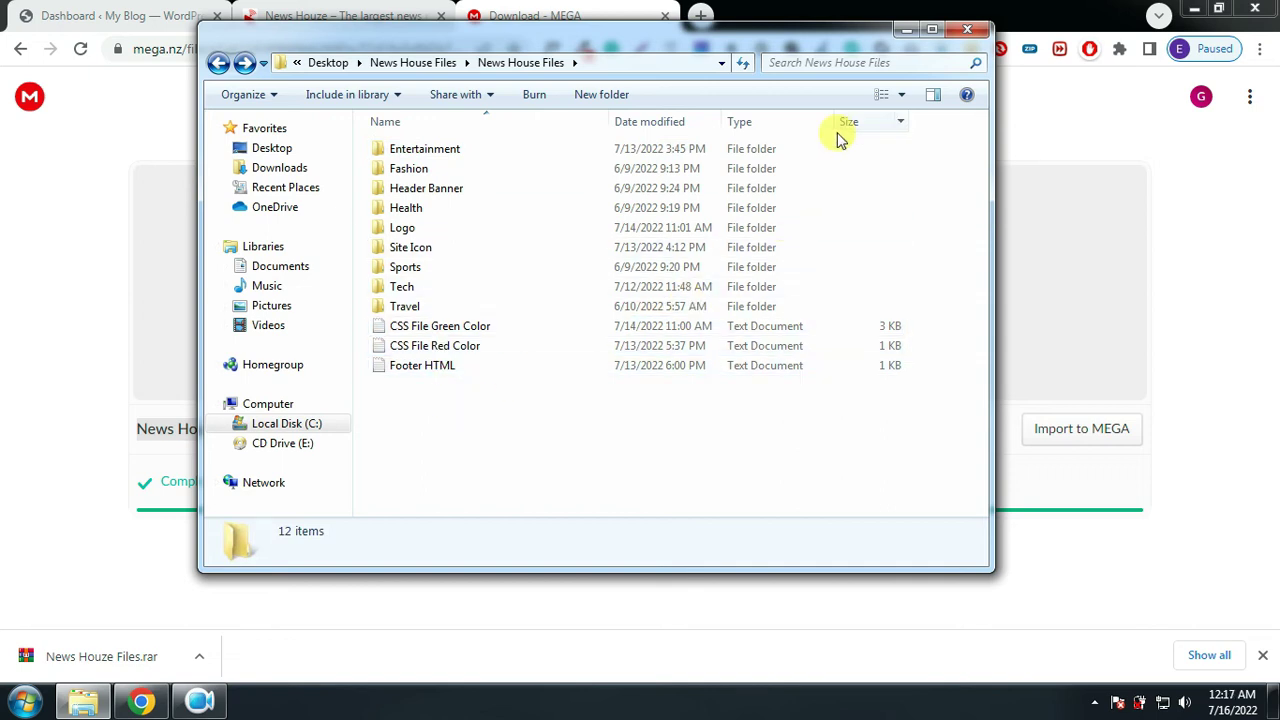
click(903, 31)
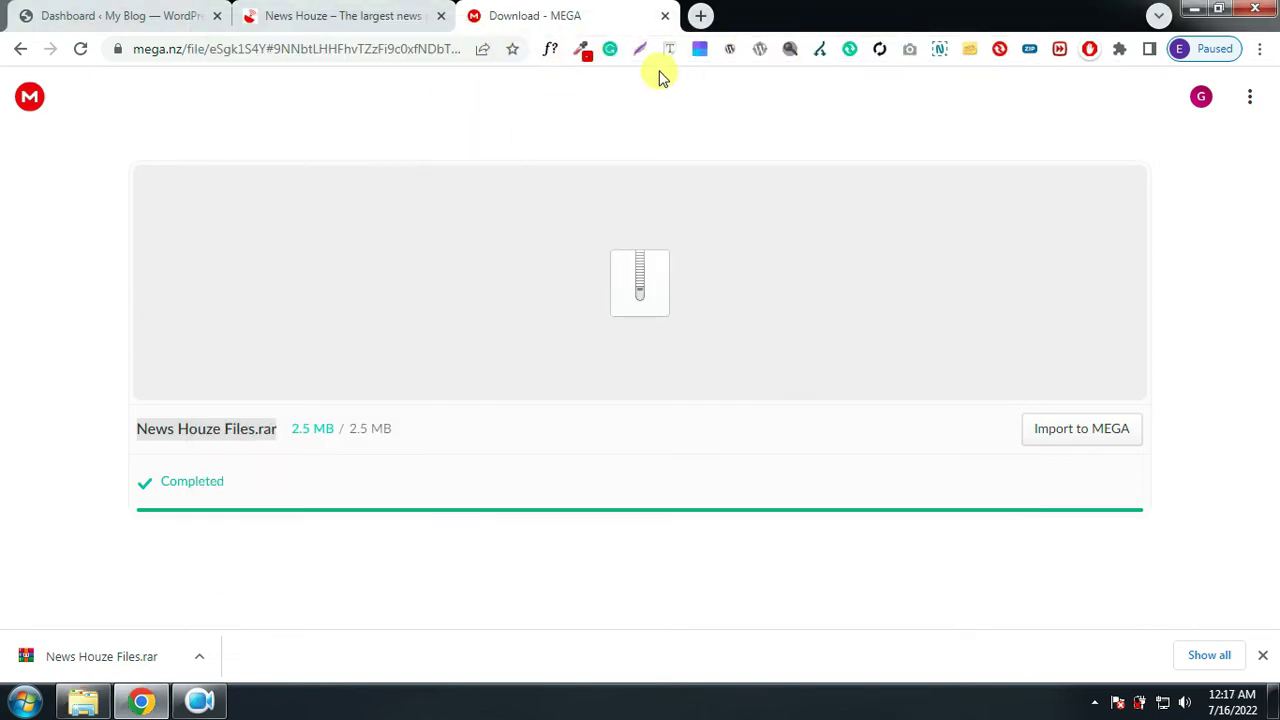
click(663, 17)
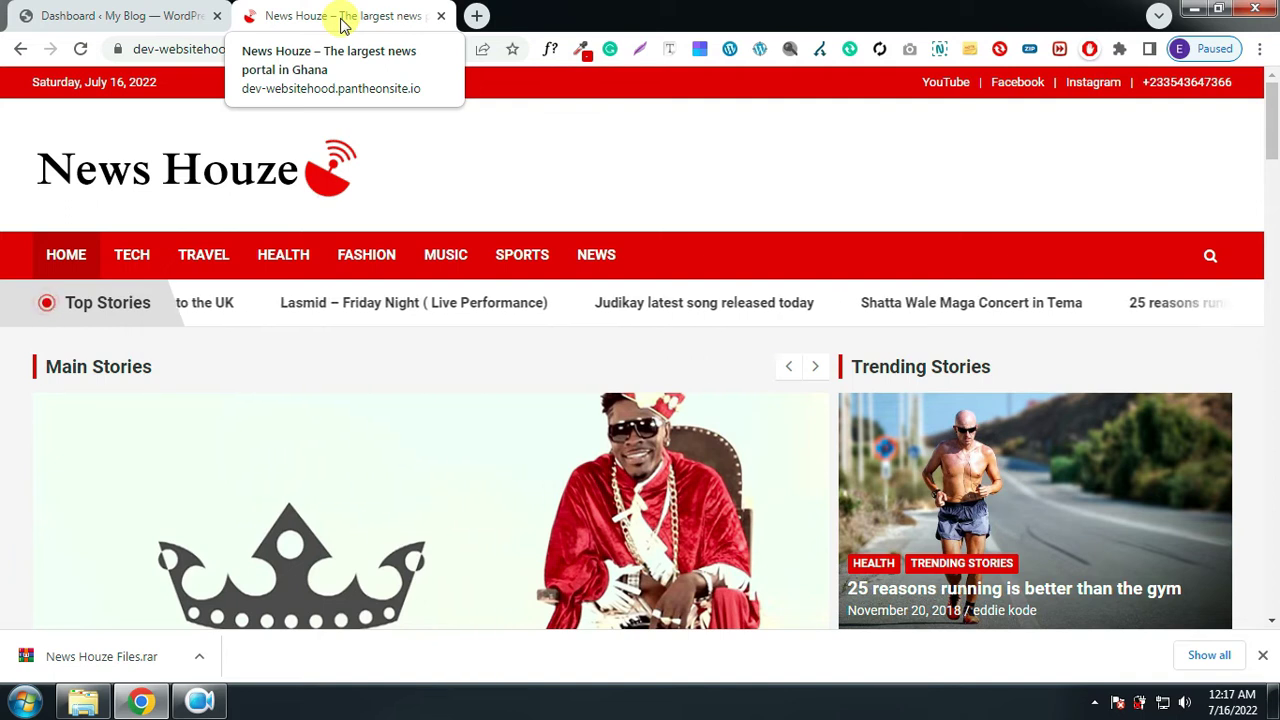
Open the My Blog live site from the WordPress dashboard in a separate tab and look through its default front page
click(88, 17)
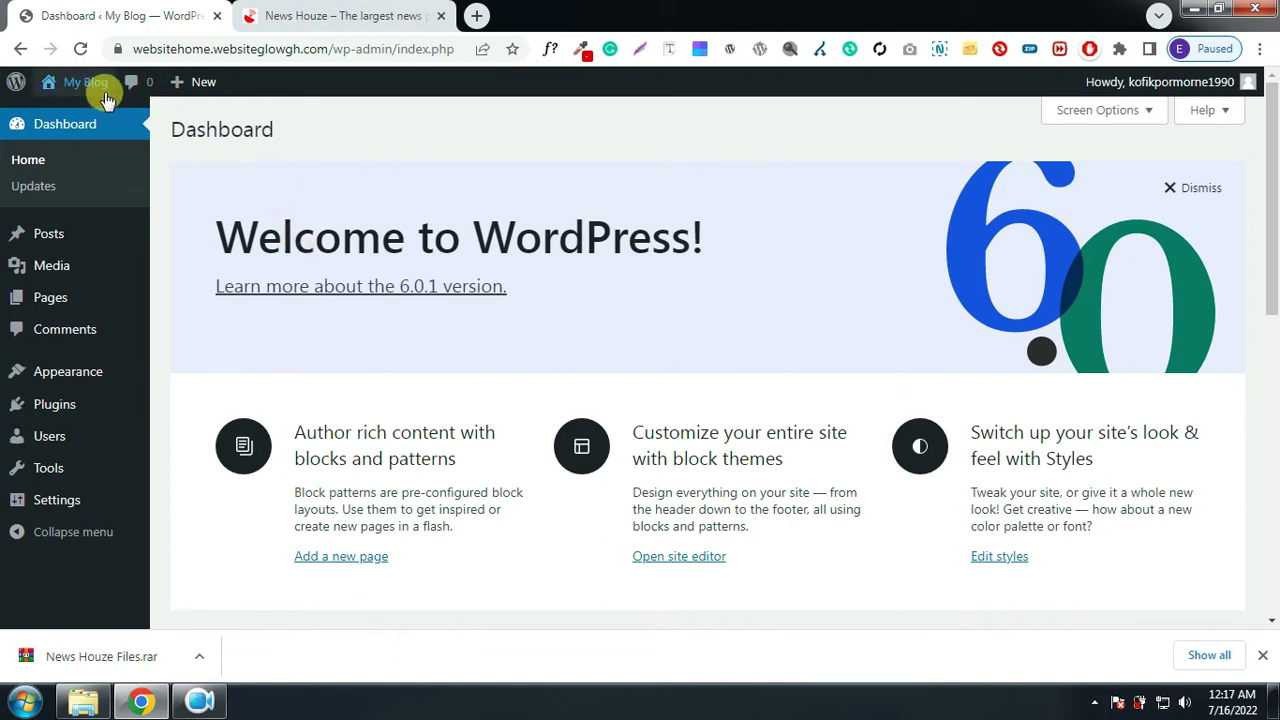
mouse_move(98, 95)
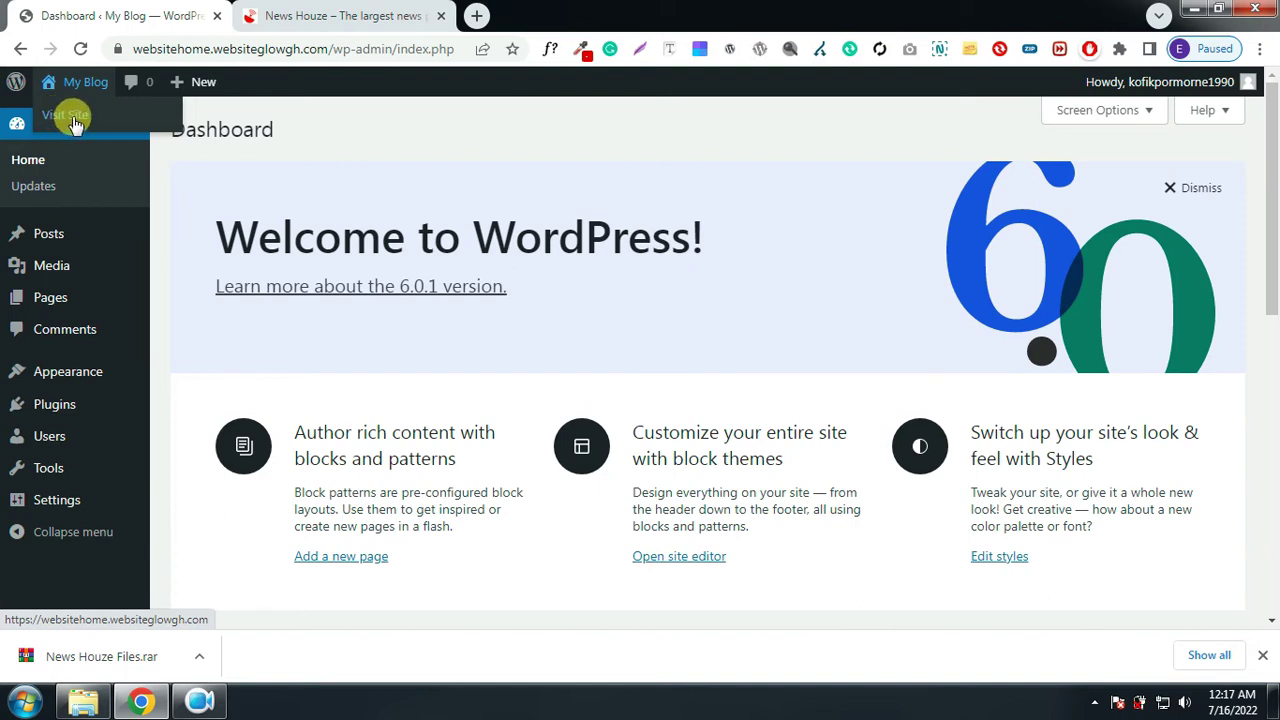
middle_click(75, 120)
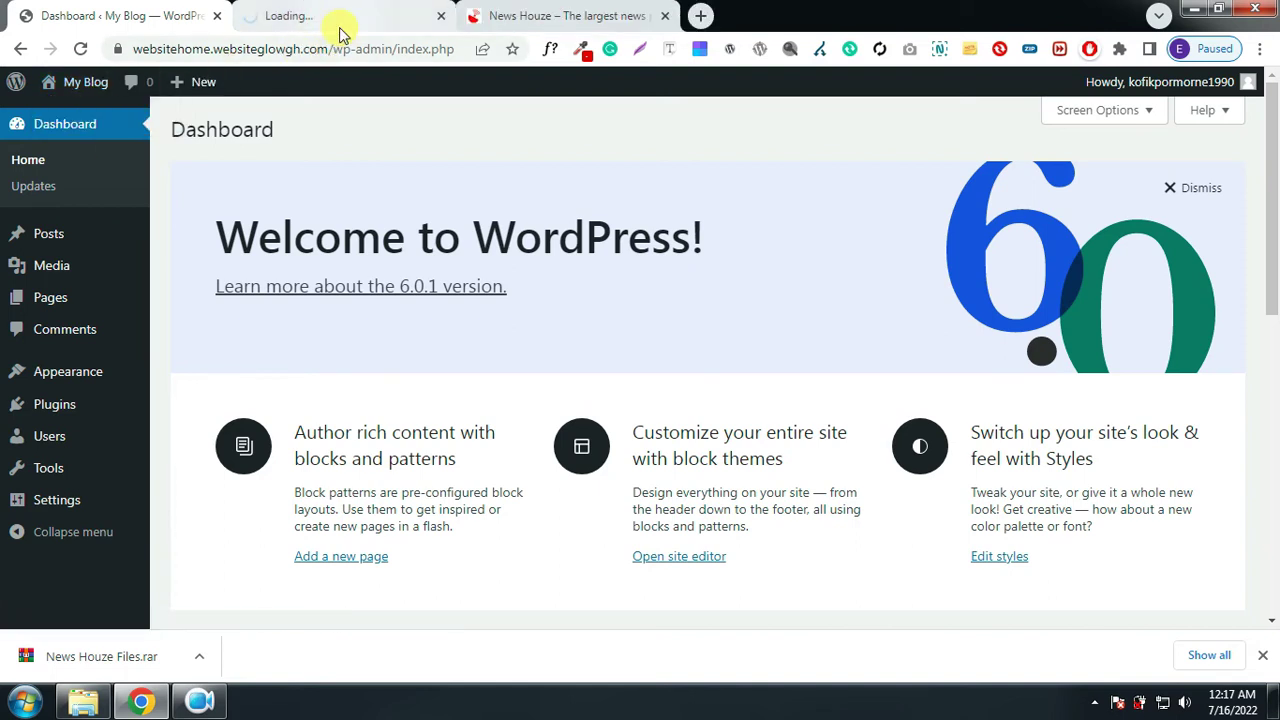
click(342, 20)
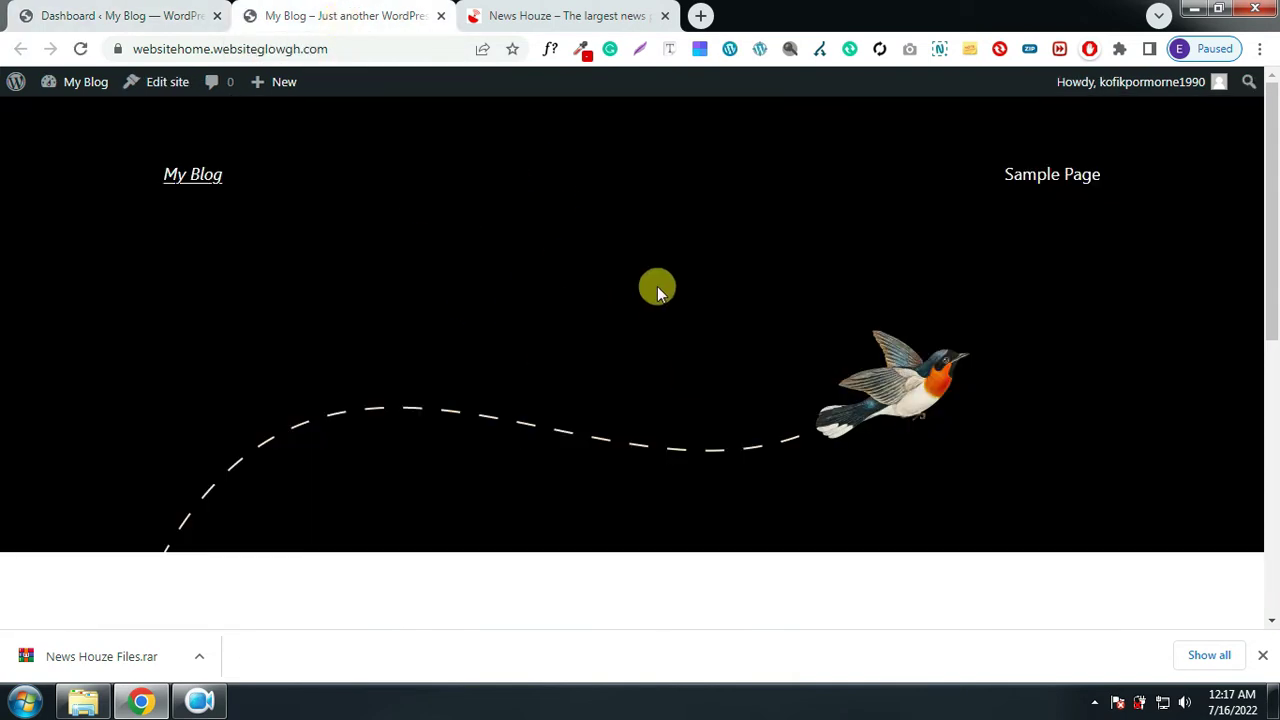
scroll(500, 357, down, 5)
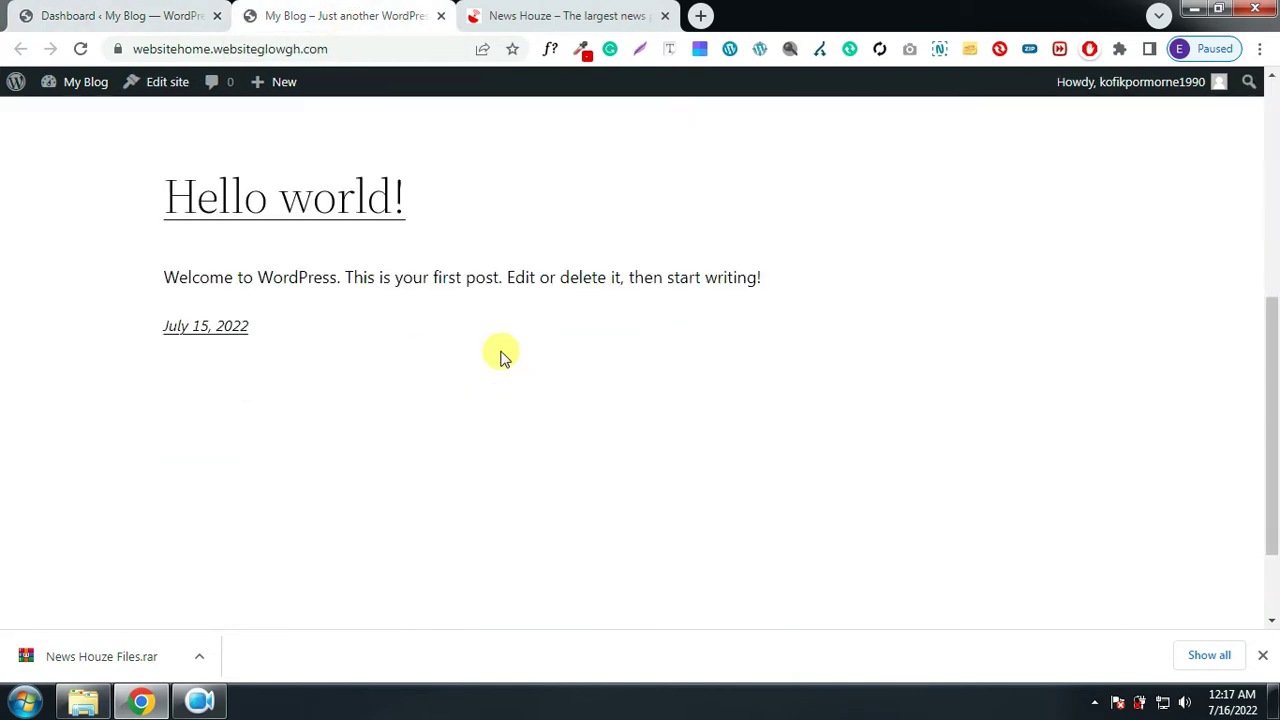
scroll(503, 357, up, 2)
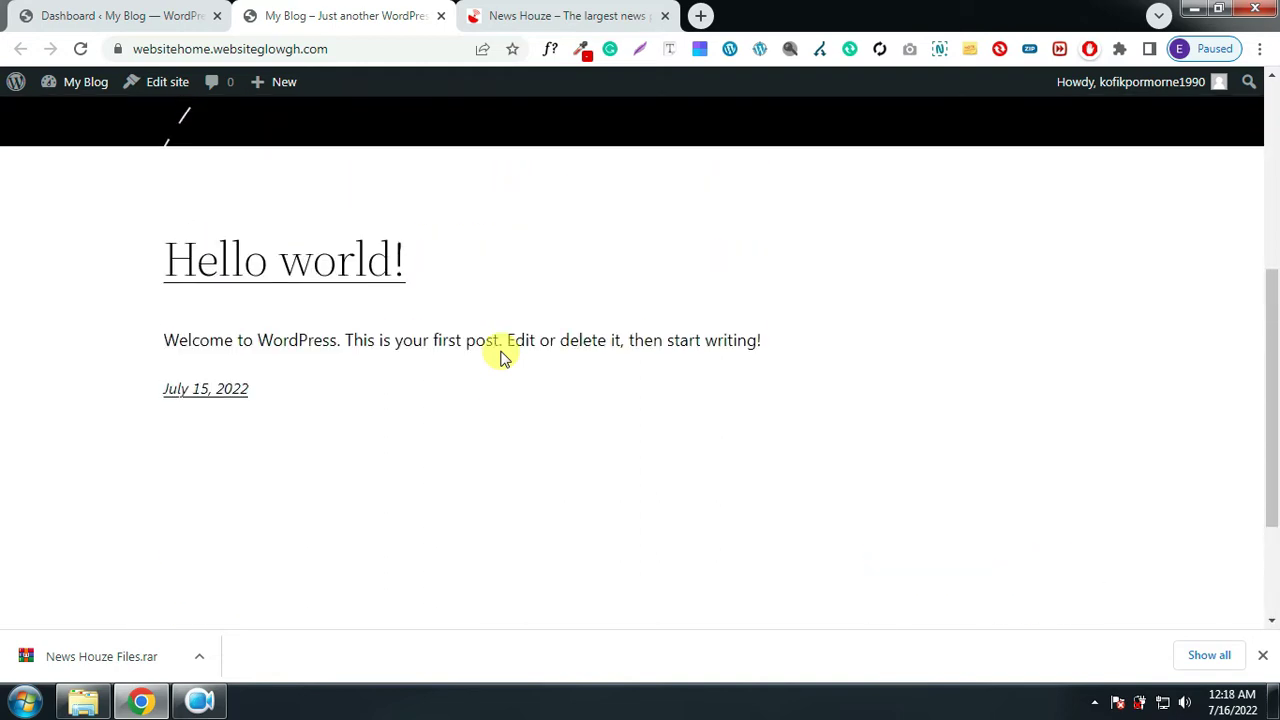
scroll(503, 357, up, 4)
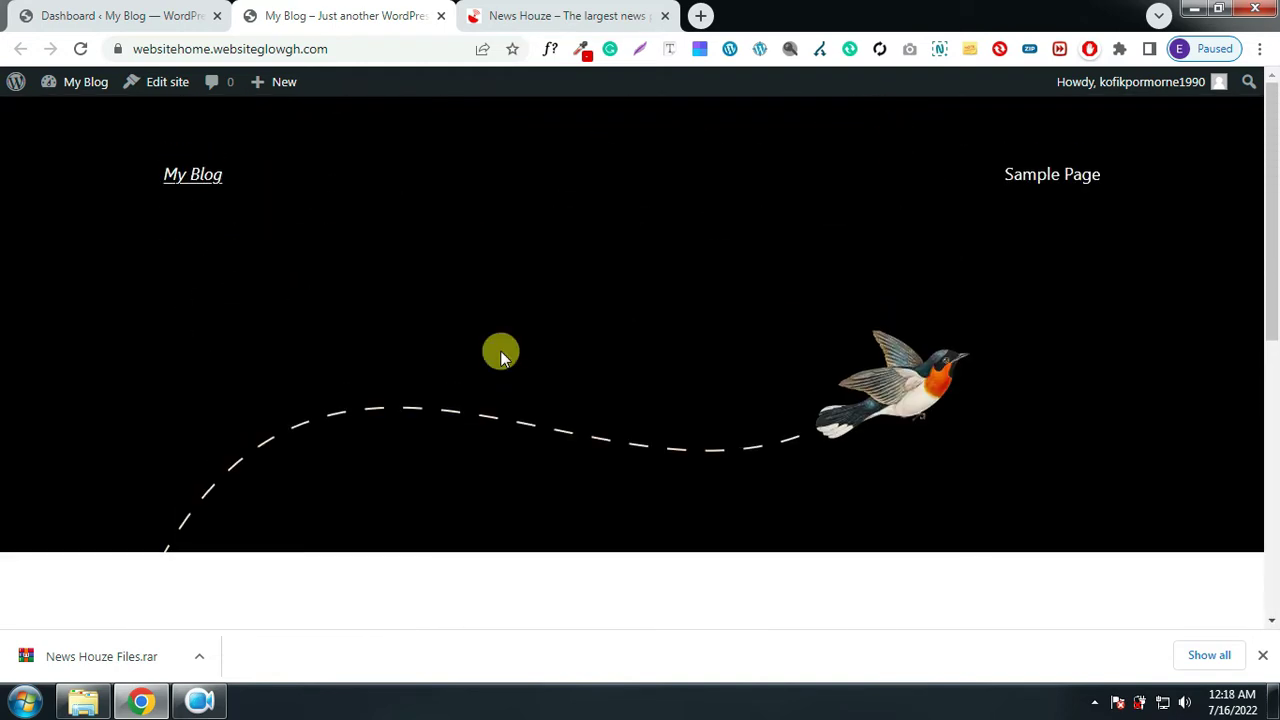
Return to the News Houze demo homepage, dismiss the finished-download bar, and look over the main and trending stories sections
click(586, 12)
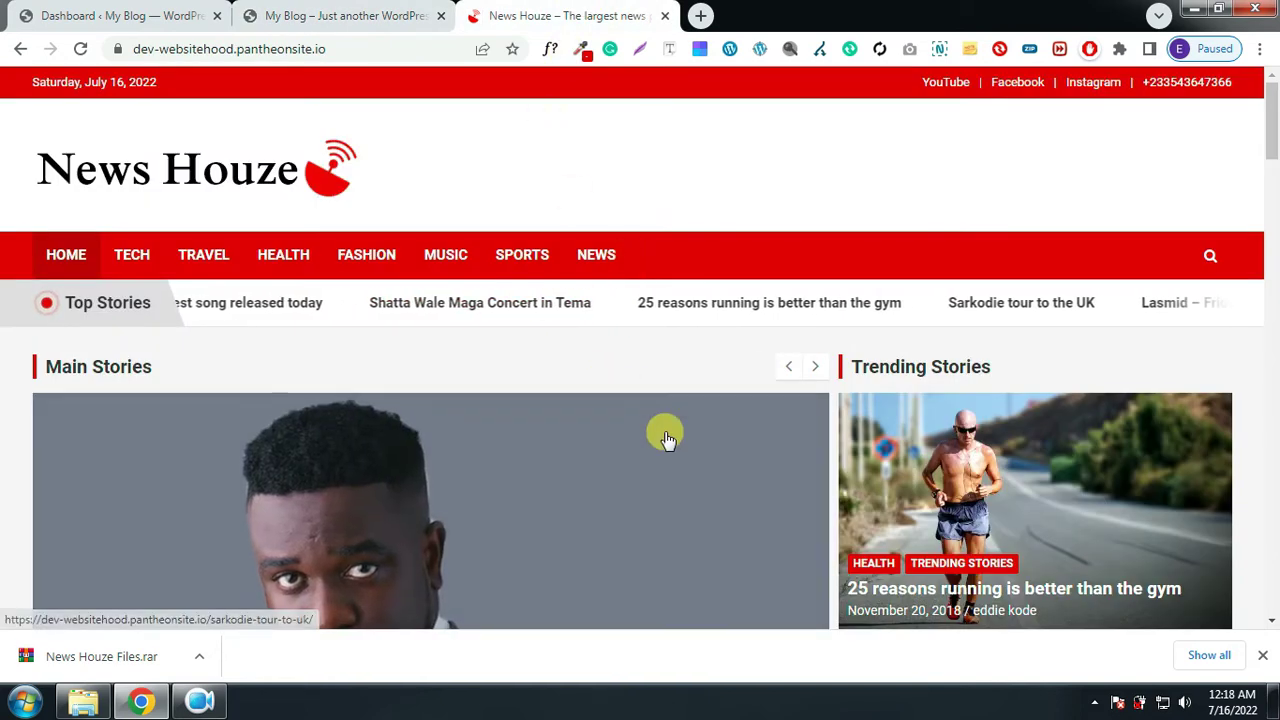
click(1262, 655)
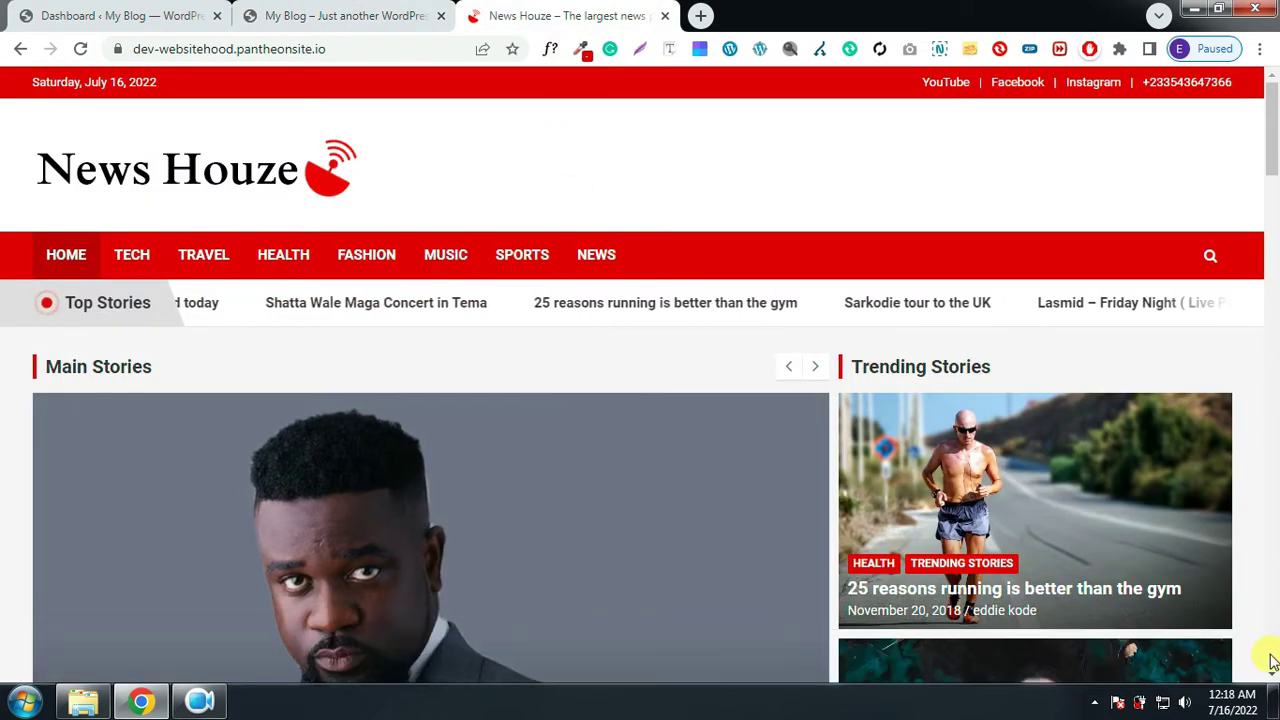
scroll(662, 458, down, 3)
scroll(662, 458, down, 3)
scroll(662, 458, up, 3)
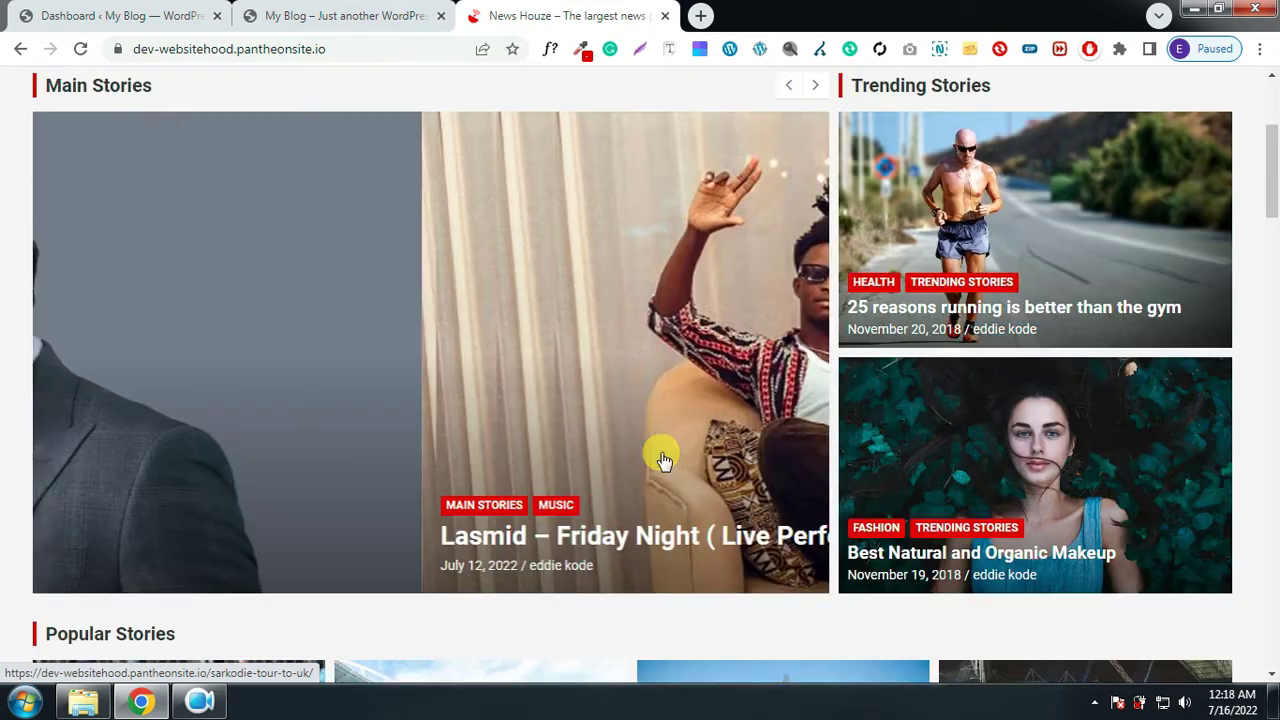
scroll(662, 458, up, 1)
scroll(662, 458, up, 2)
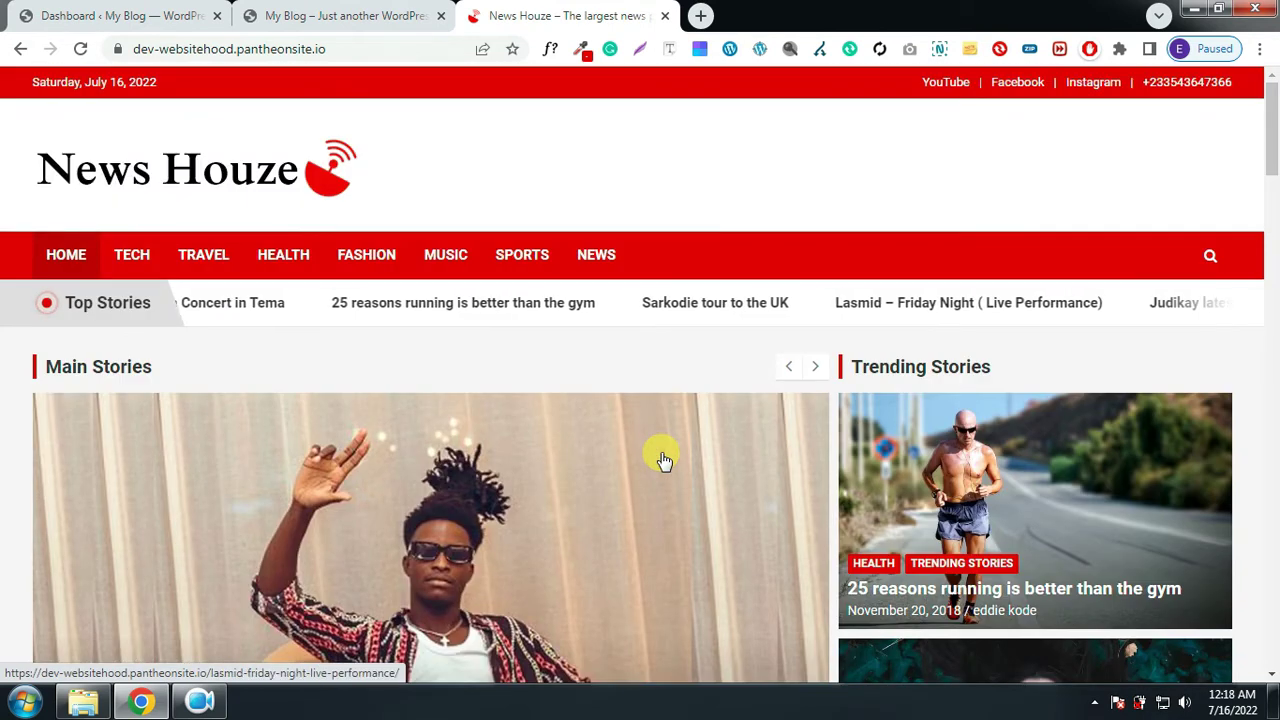
Go to My Blog's theme management in WordPress and search the themes available to add for newscard
click(122, 8)
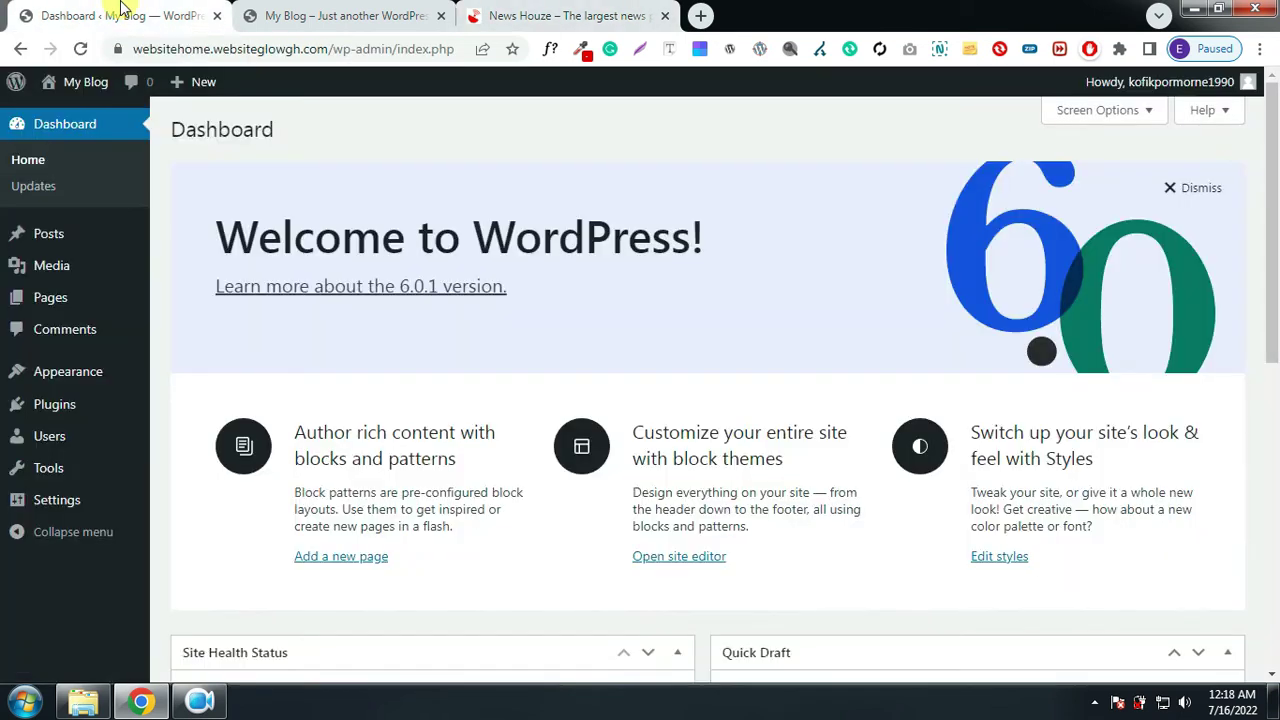
mouse_move(95, 297)
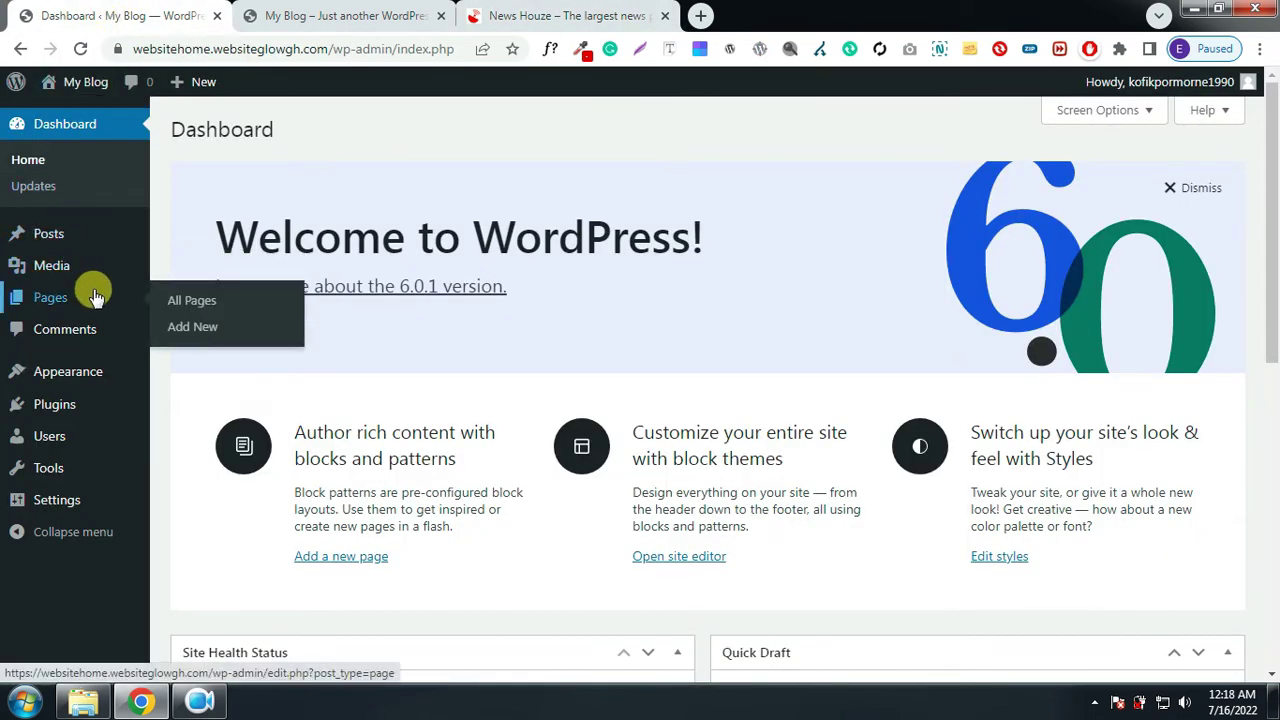
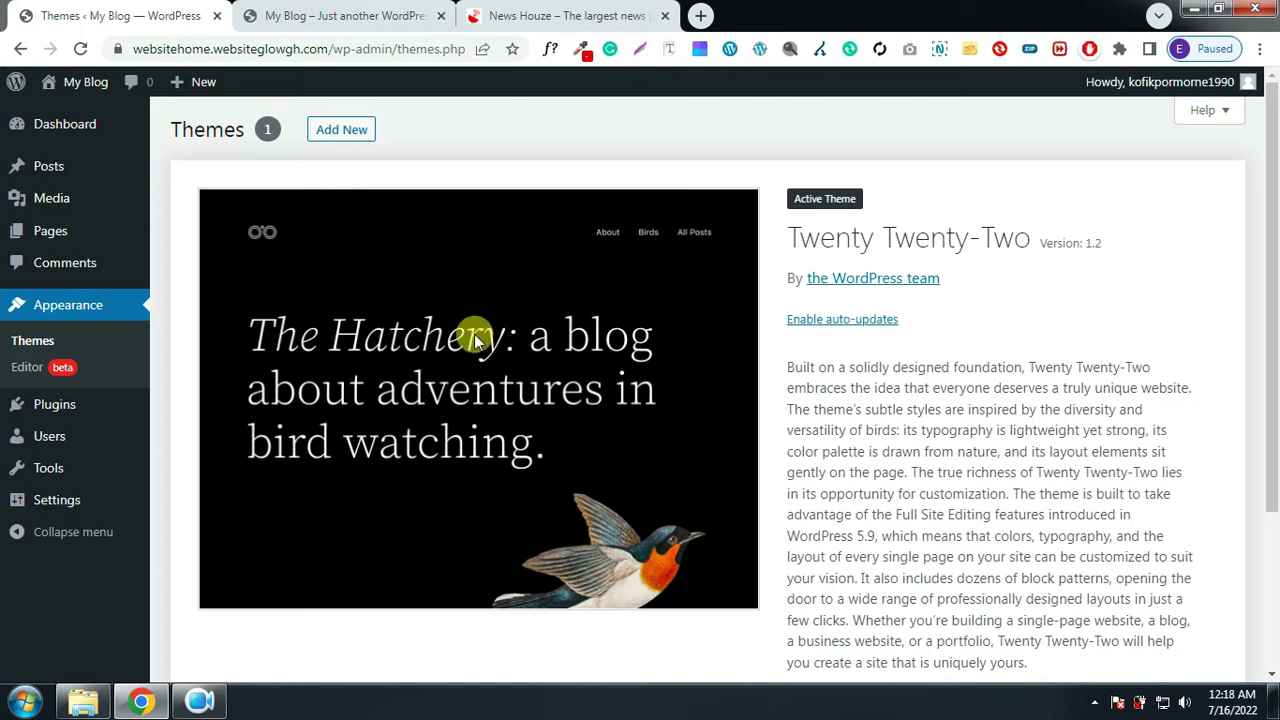
click(357, 131)
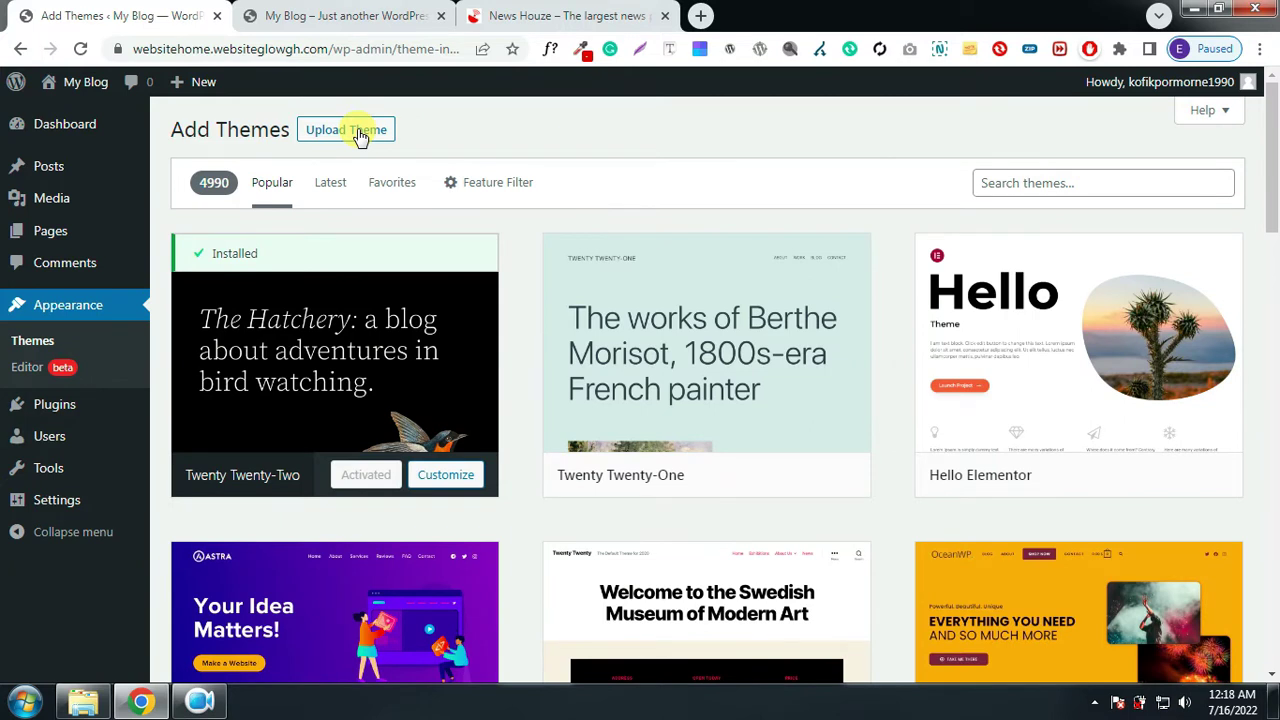
click(1048, 185)
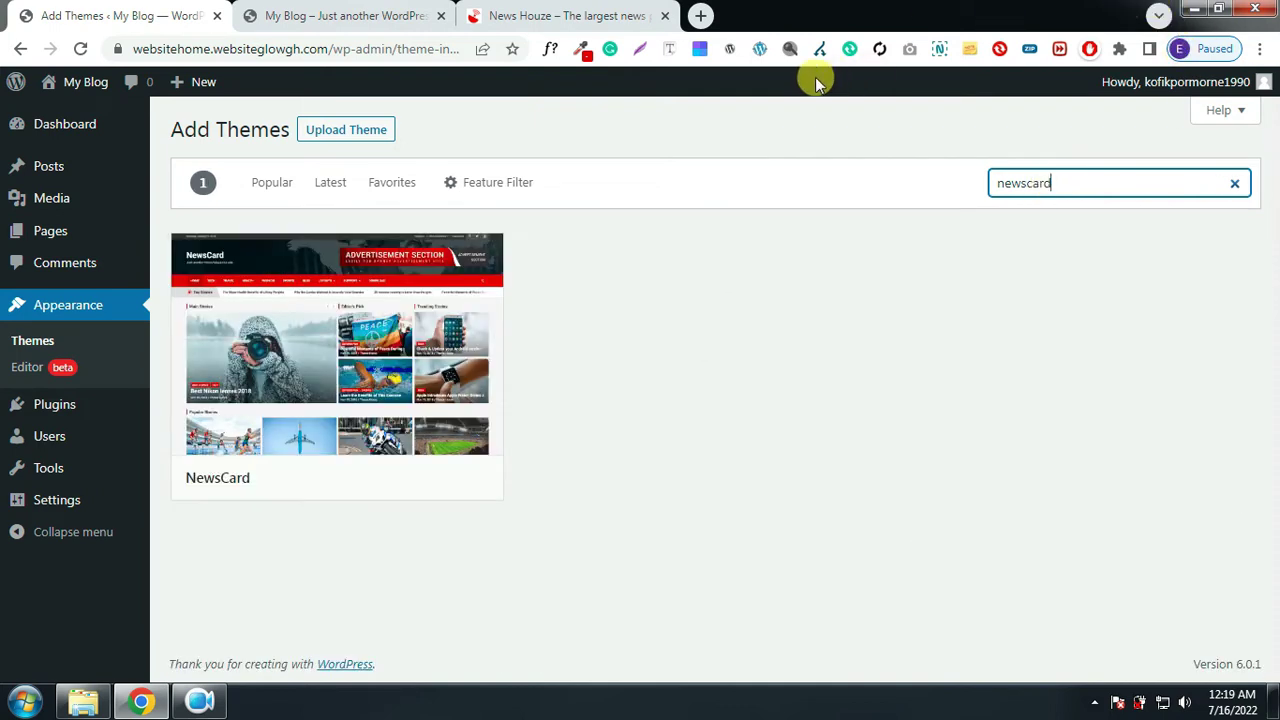
Install the NewsCard theme from the search results and activate it on the site
mouse_move(414, 343)
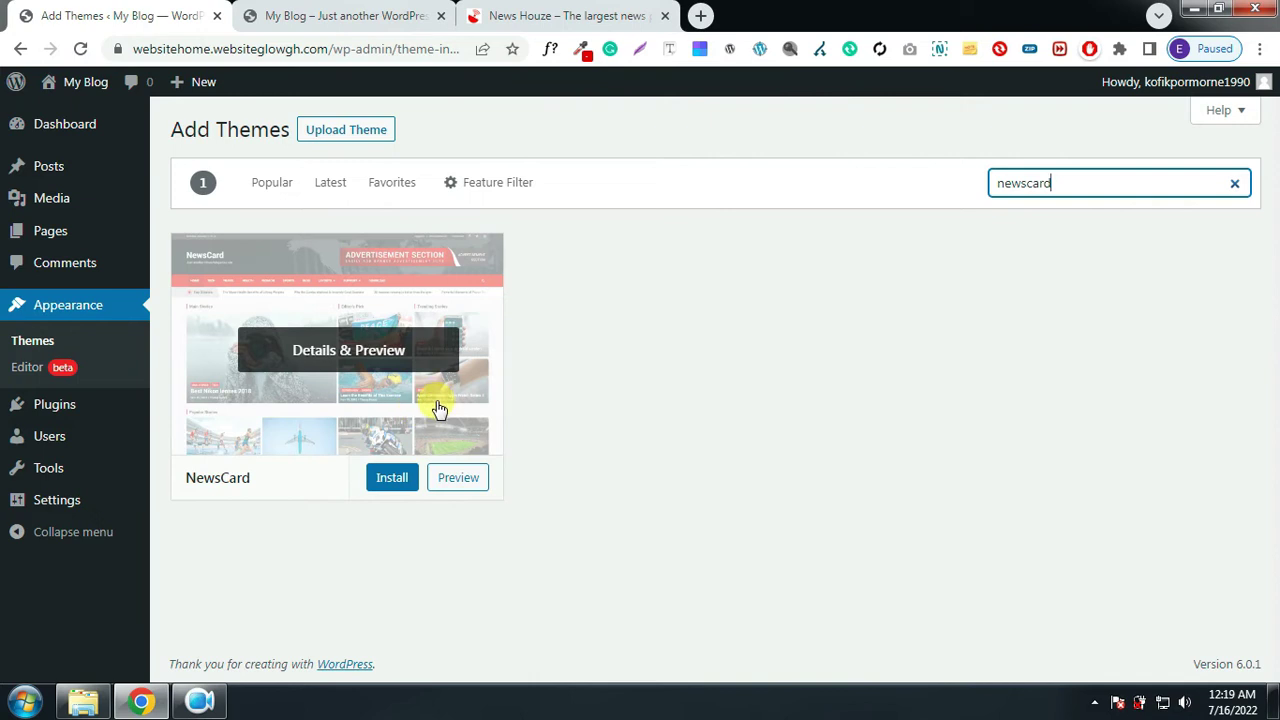
click(393, 478)
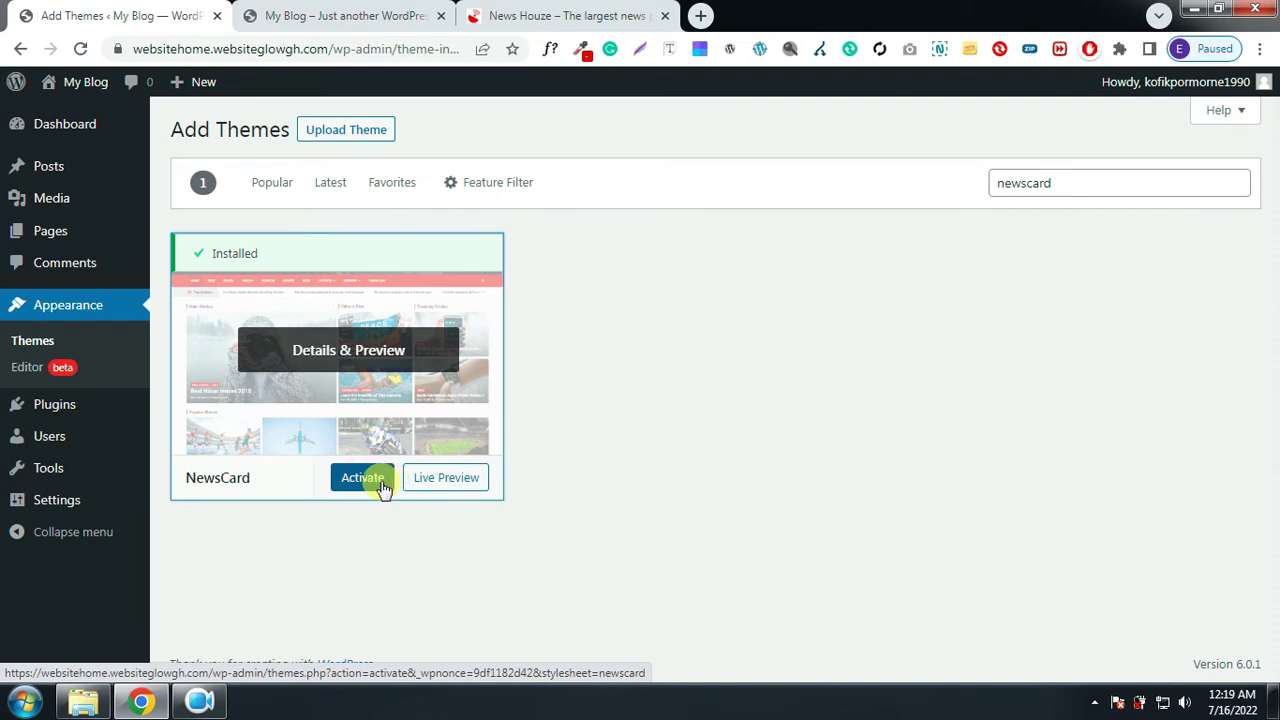
click(384, 487)
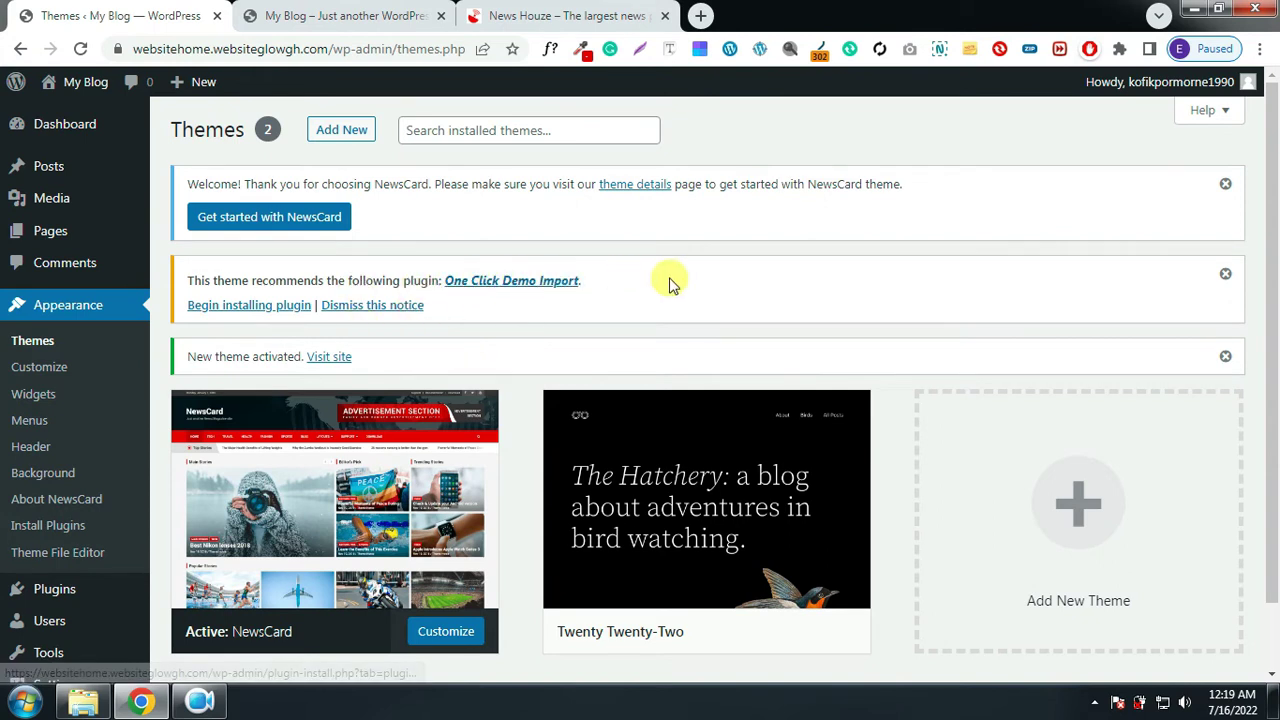
Dismiss the NewsCard welcome, recommended plugin and theme activation notices on the Themes page
click(1226, 186)
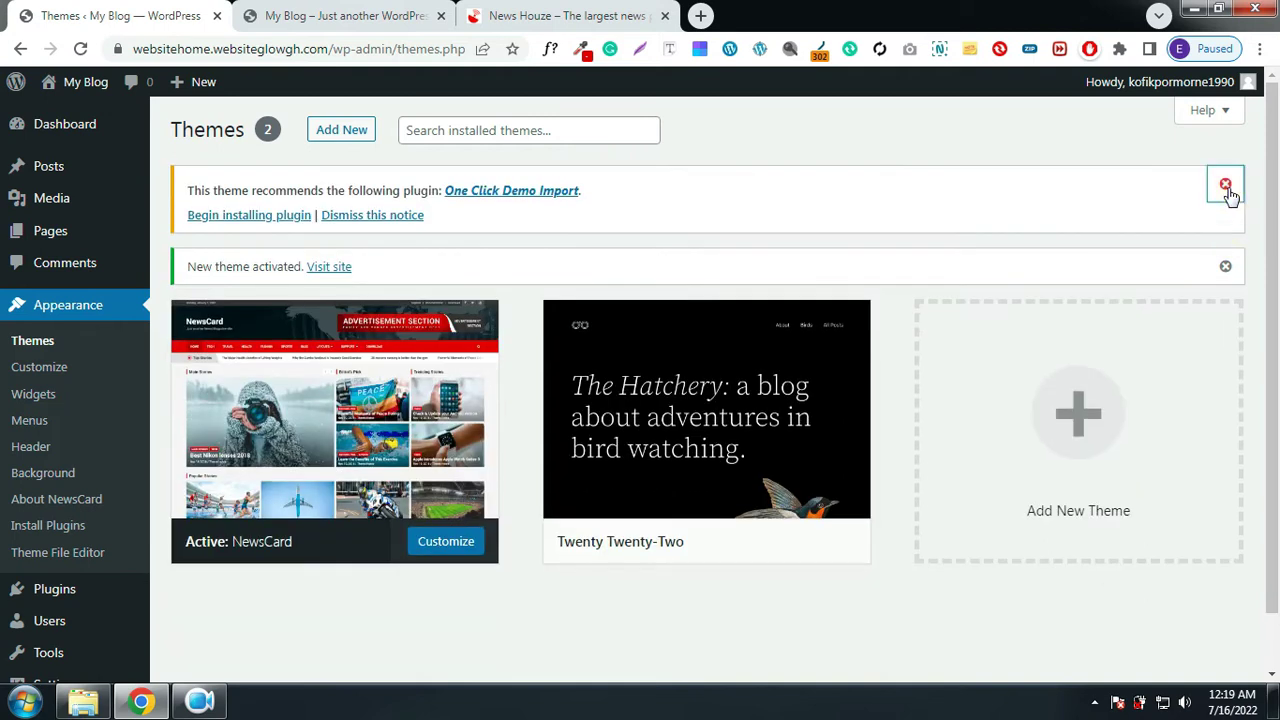
click(1226, 186)
click(1227, 188)
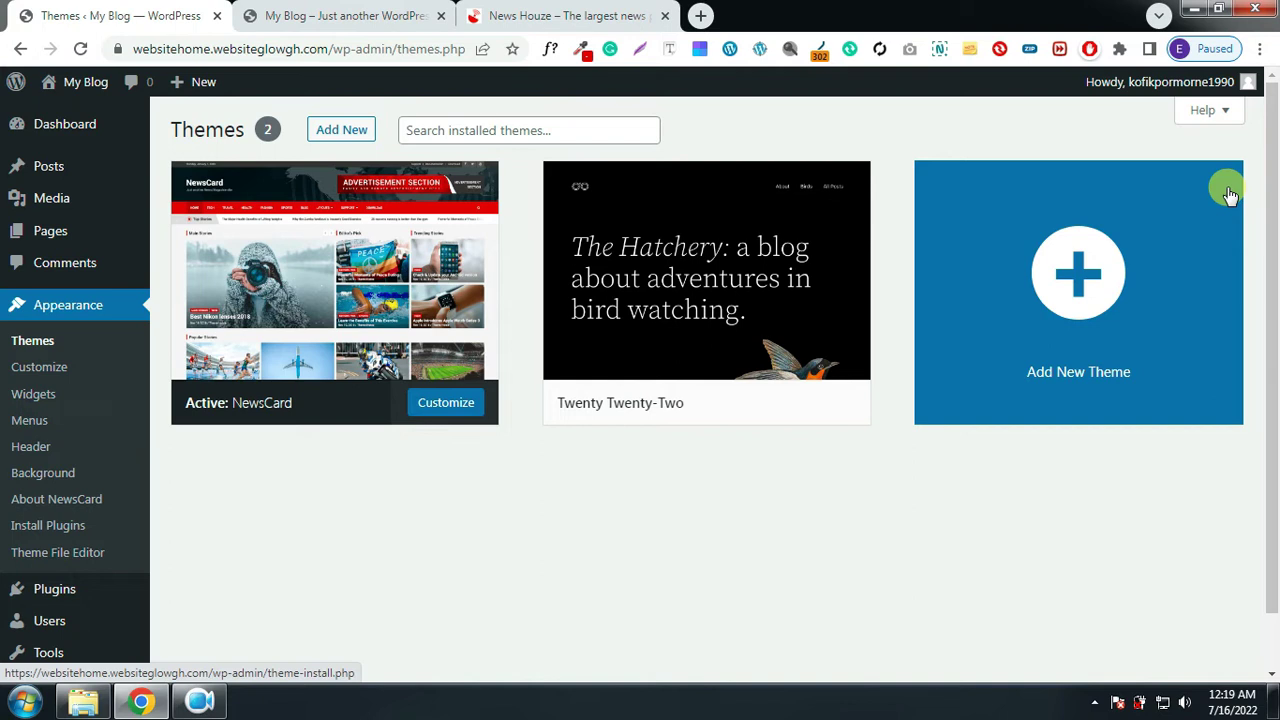
Delete the unused Twenty Twenty-Two theme from its theme details and confirm the deletion
mouse_move(712, 285)
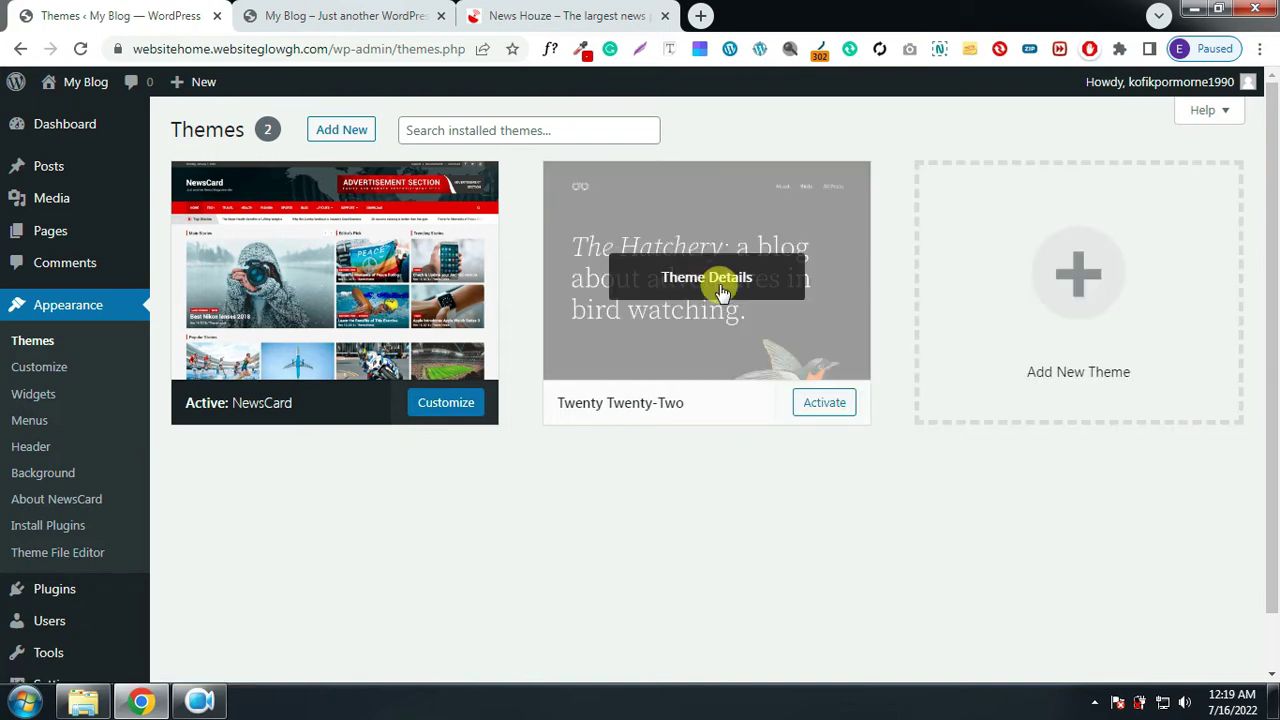
mouse_move(366, 286)
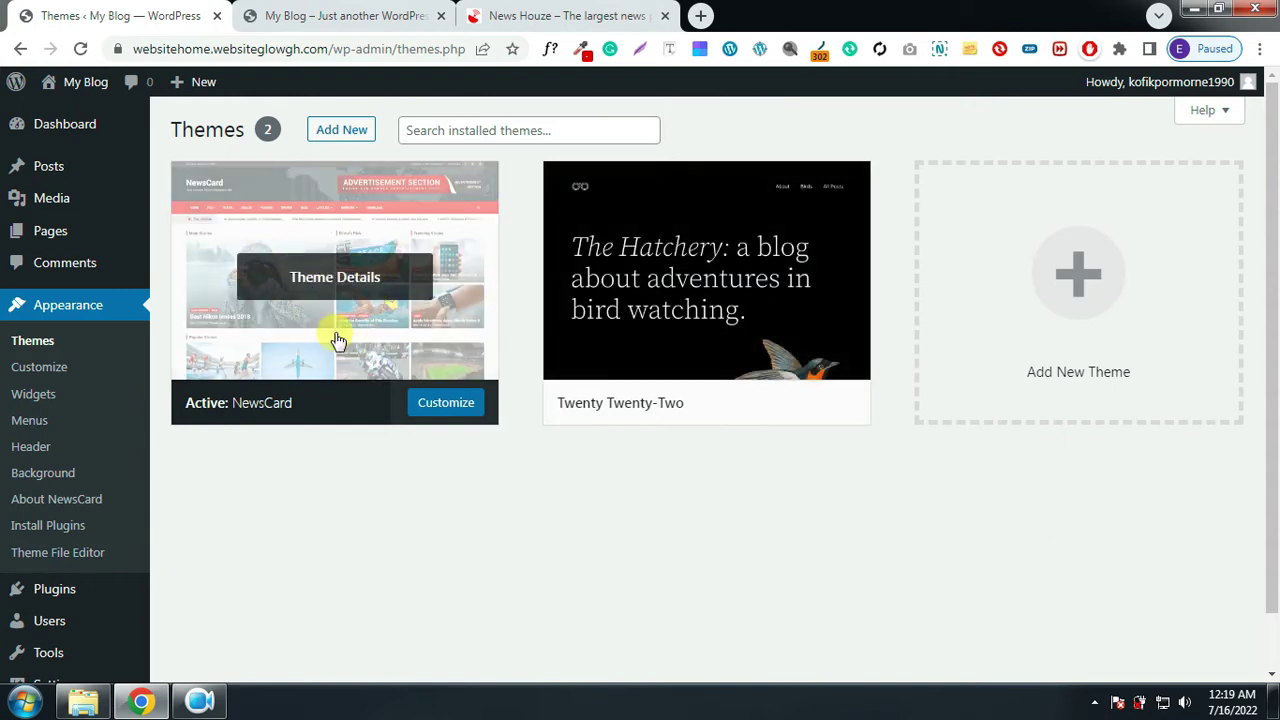
mouse_move(737, 334)
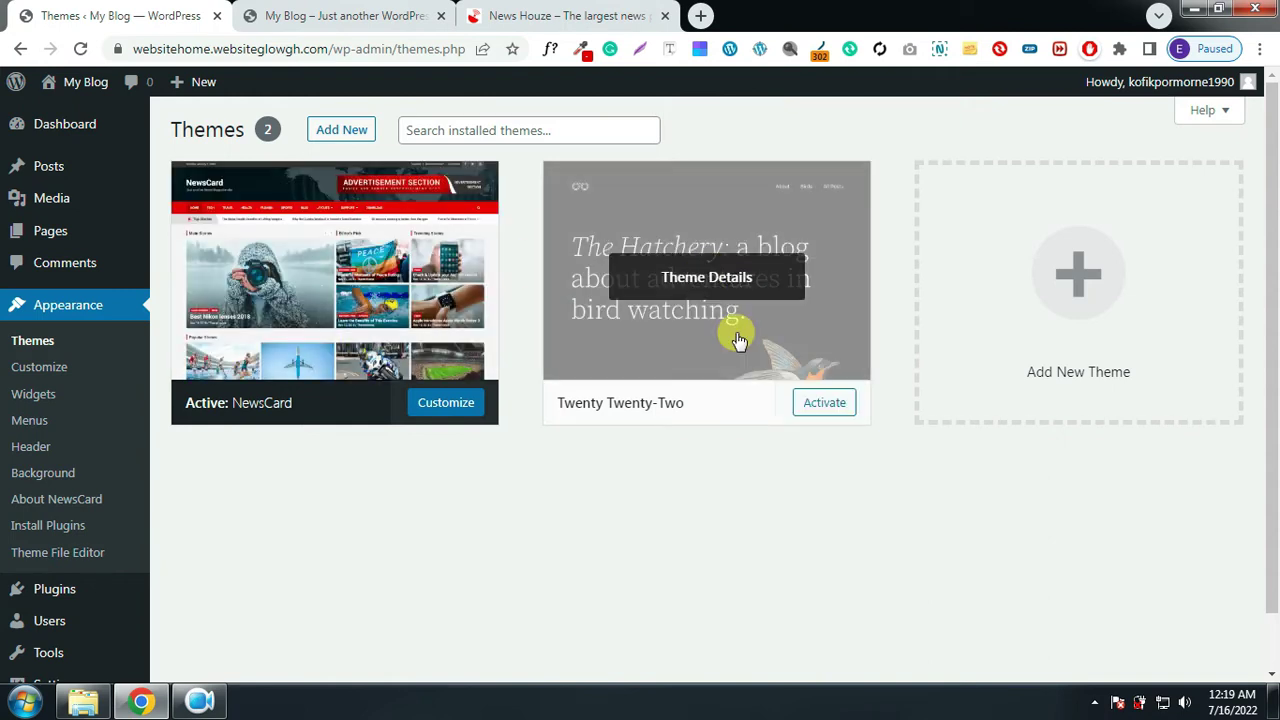
click(708, 283)
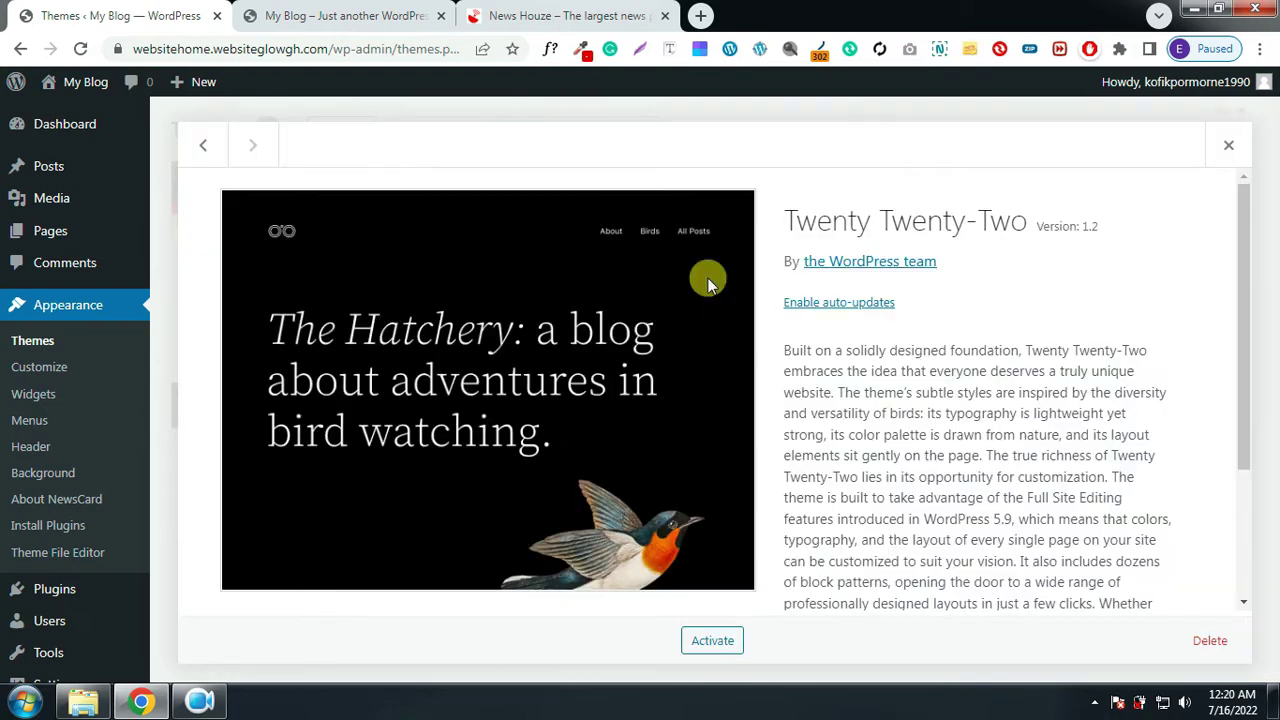
click(1207, 641)
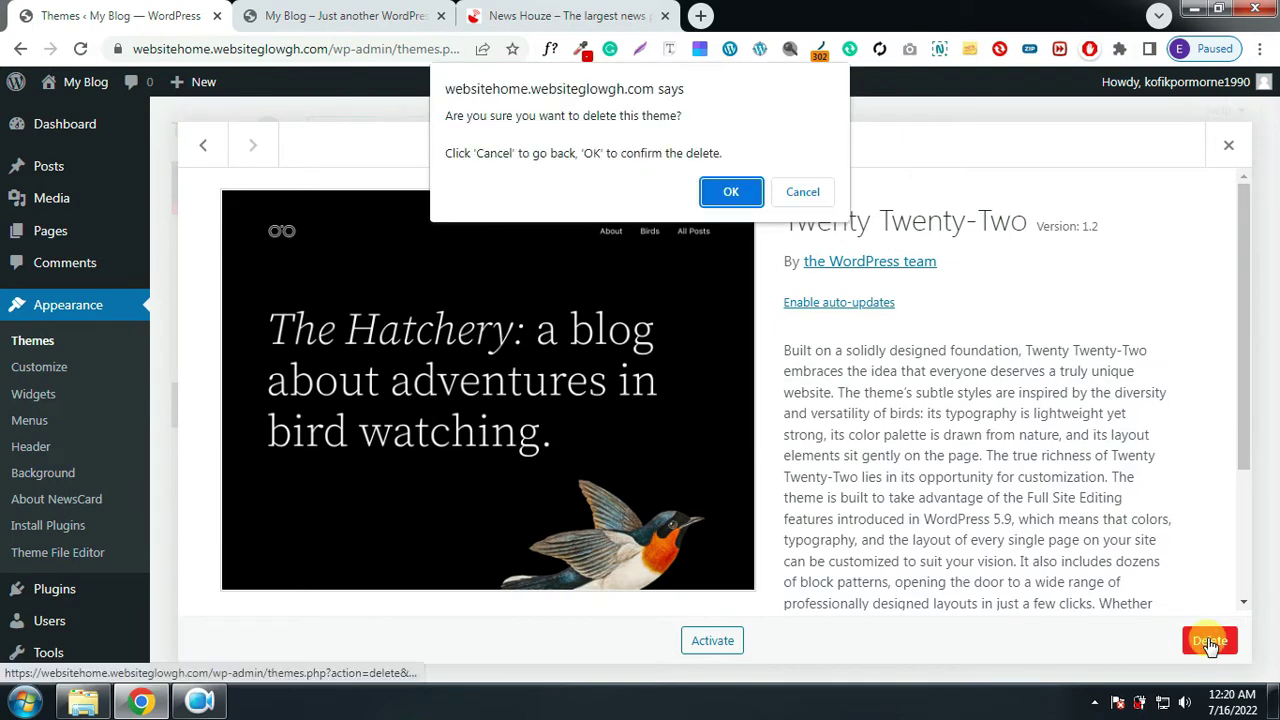
click(731, 194)
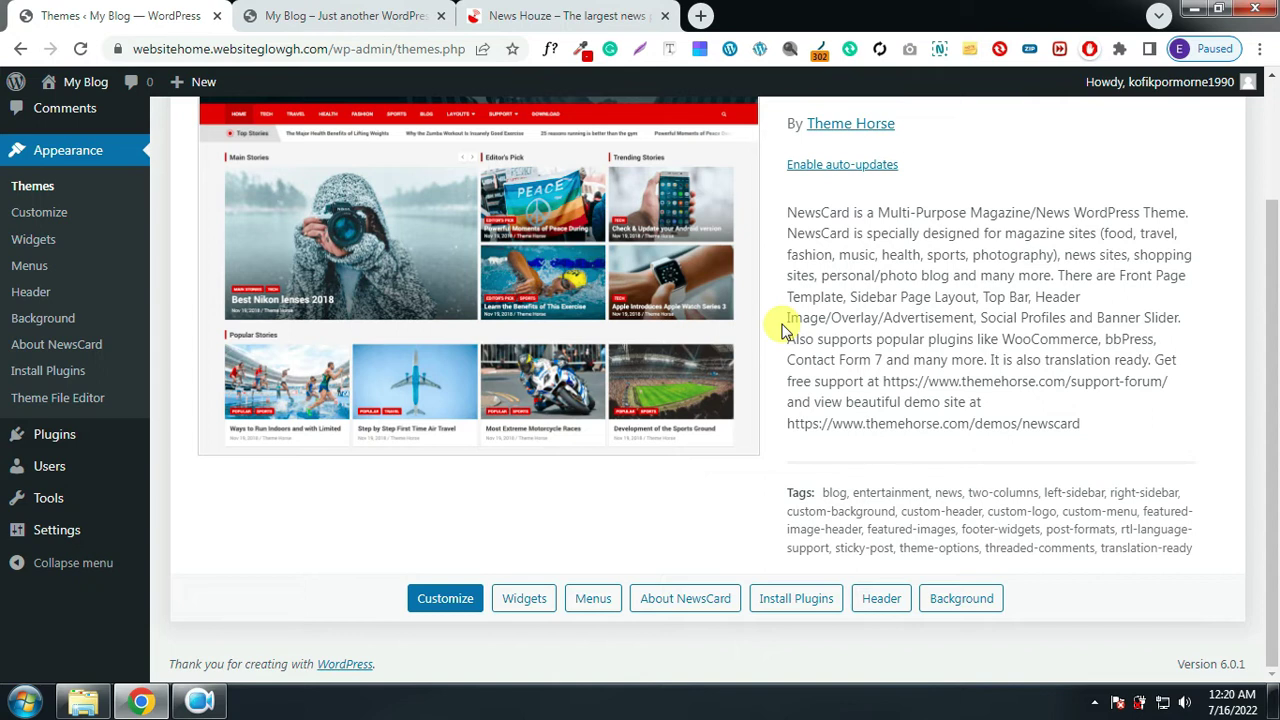
scroll(563, 322, up, 2)
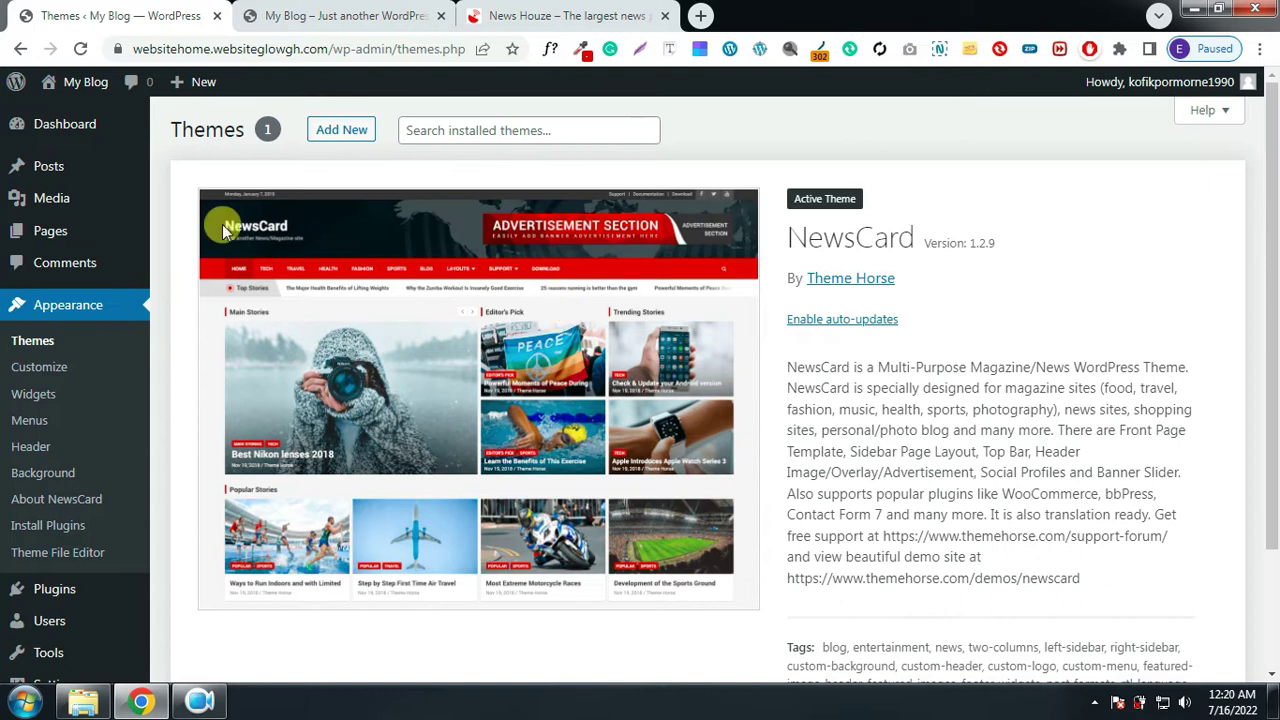
mouse_move(50, 172)
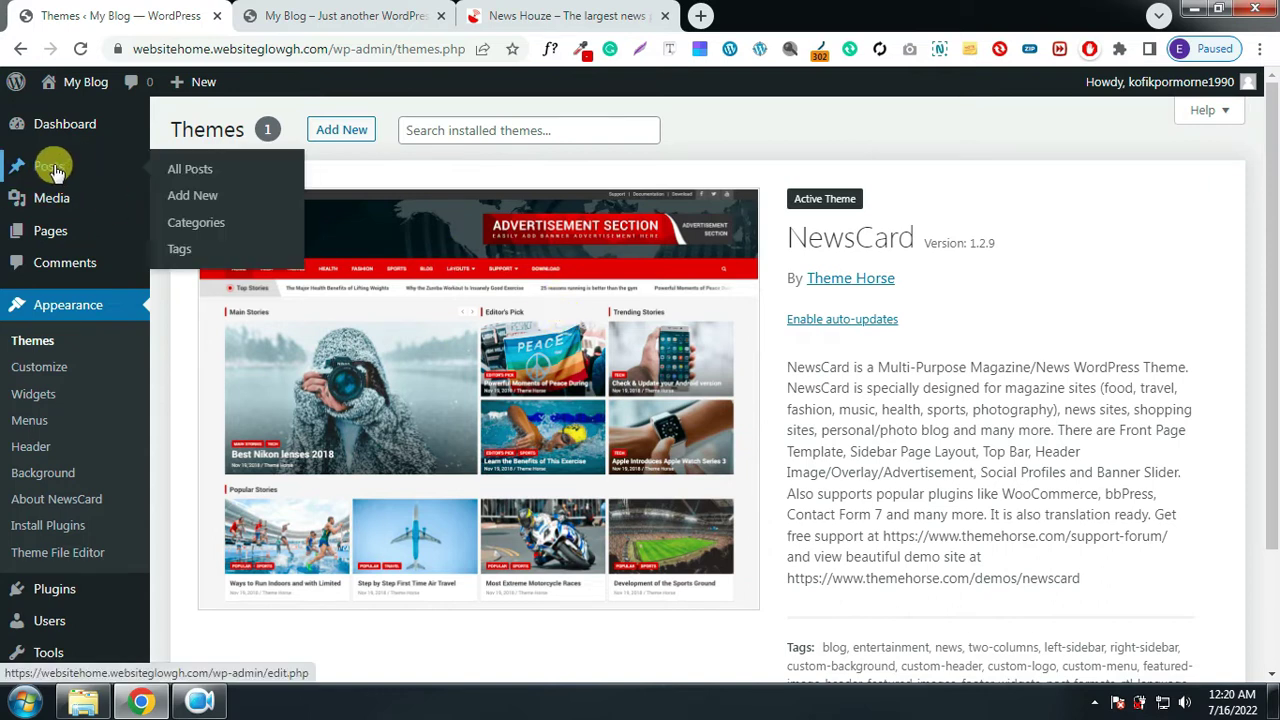
Open the post categories page and look over the News Houze reference site's navigation menu and homepage sections
click(207, 230)
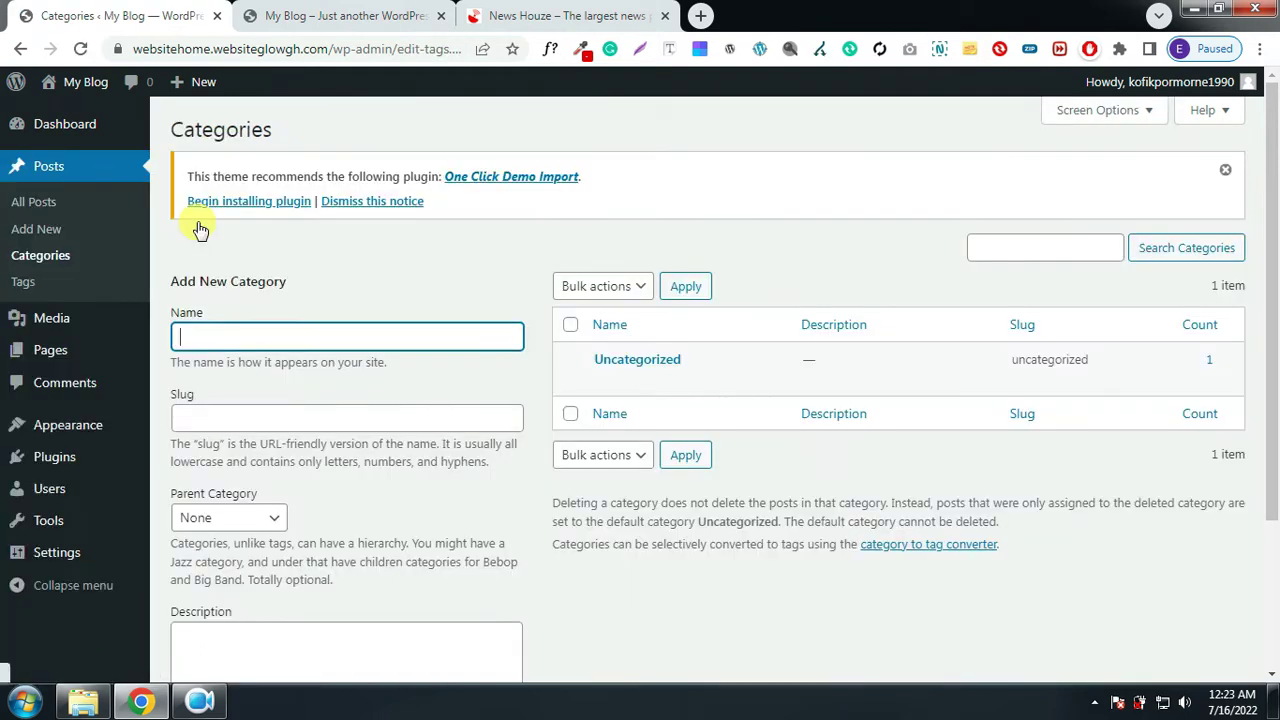
click(540, 14)
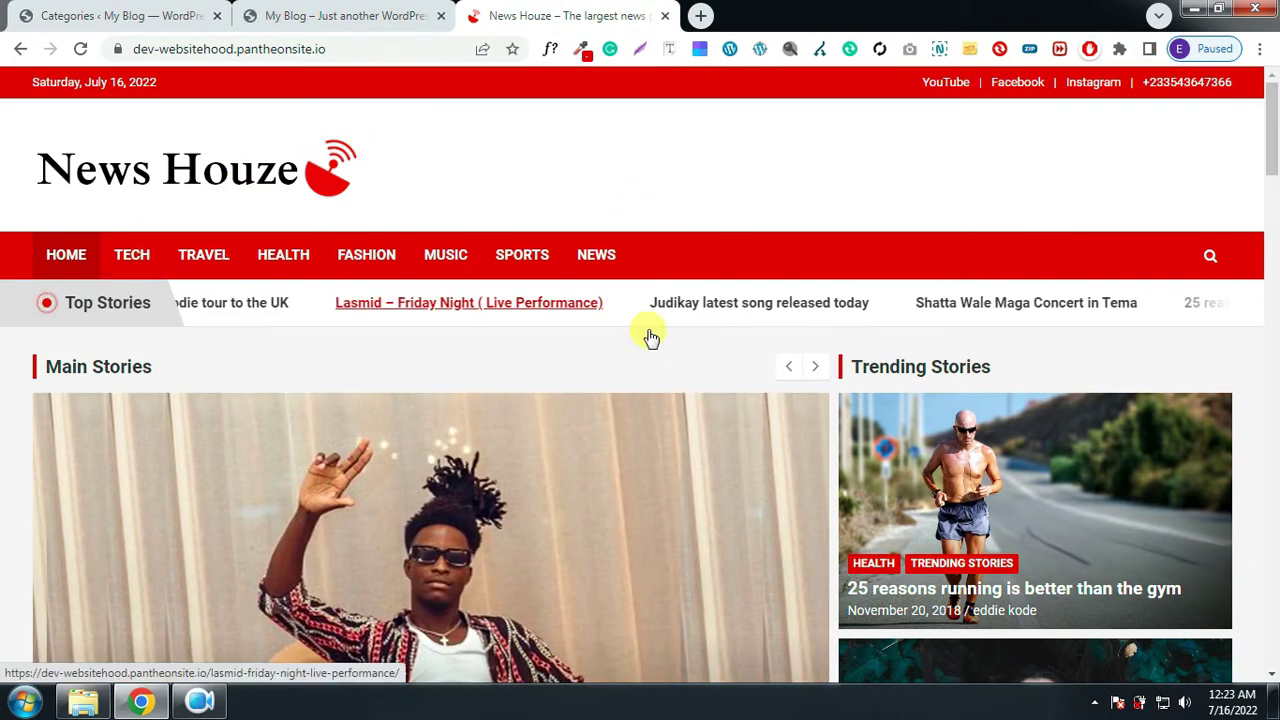
scroll(839, 378, down, 3)
scroll(839, 381, down, 5)
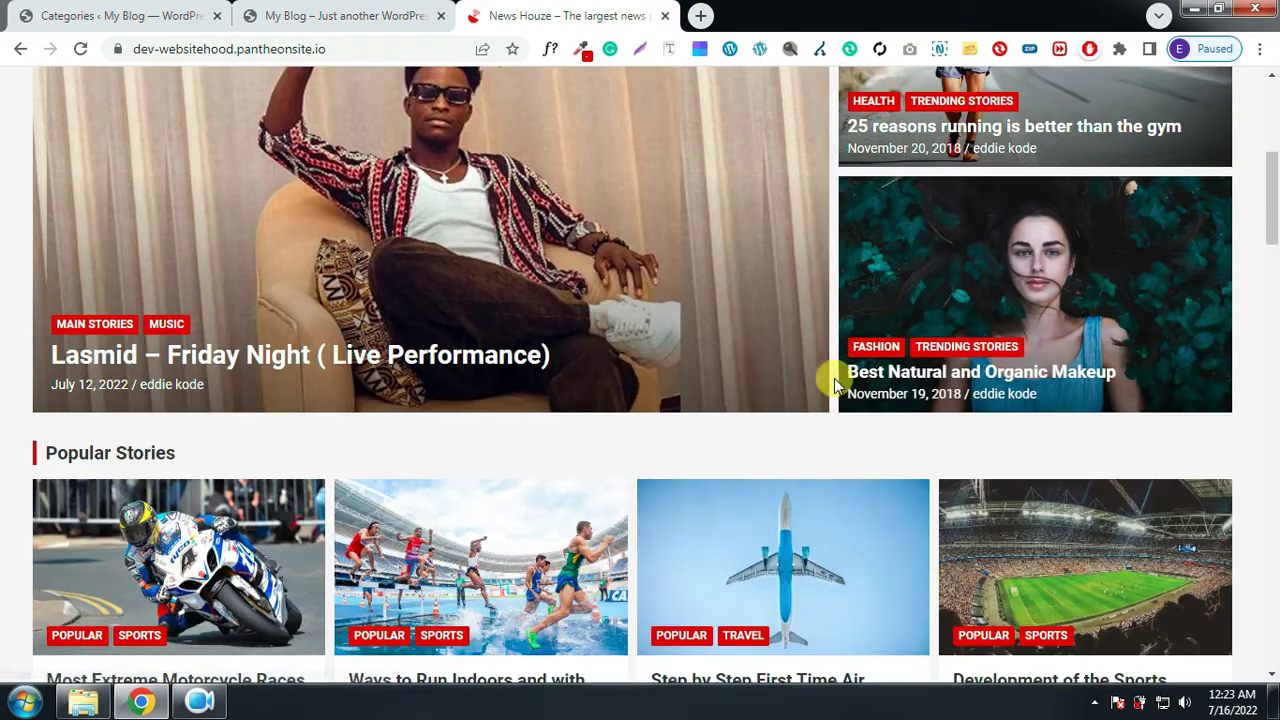
scroll(834, 385, down, 1)
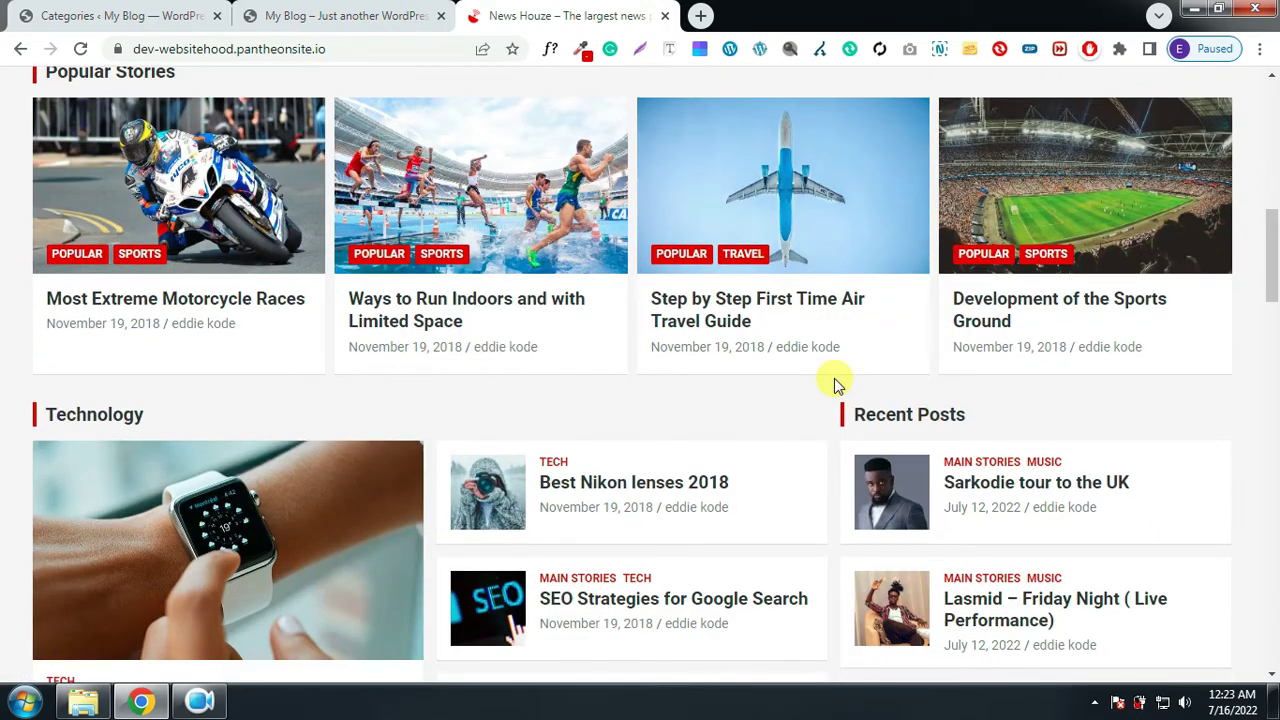
scroll(836, 384, down, 3)
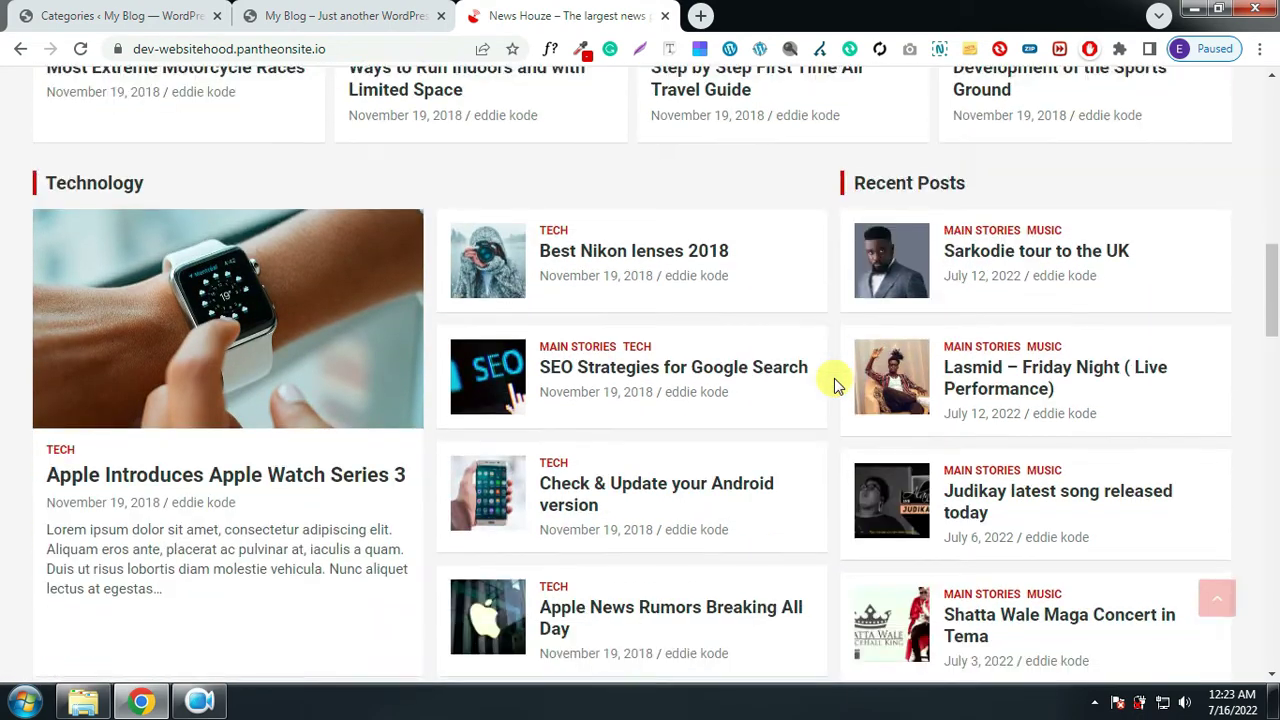
scroll(836, 384, up, 5)
scroll(834, 378, up, 5)
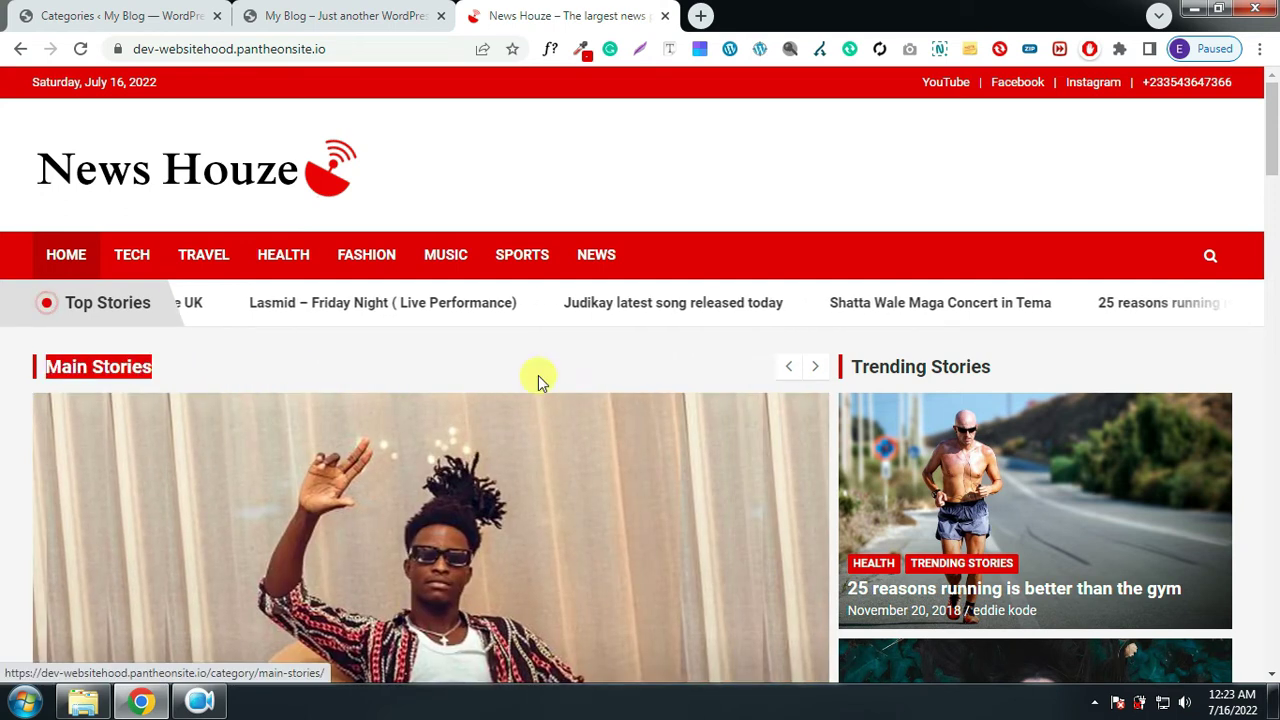
Examine the section headings on the News Houze homepage from Trending Stories to Music Vibes to see which categories it uses
drag(988, 378, 855, 370)
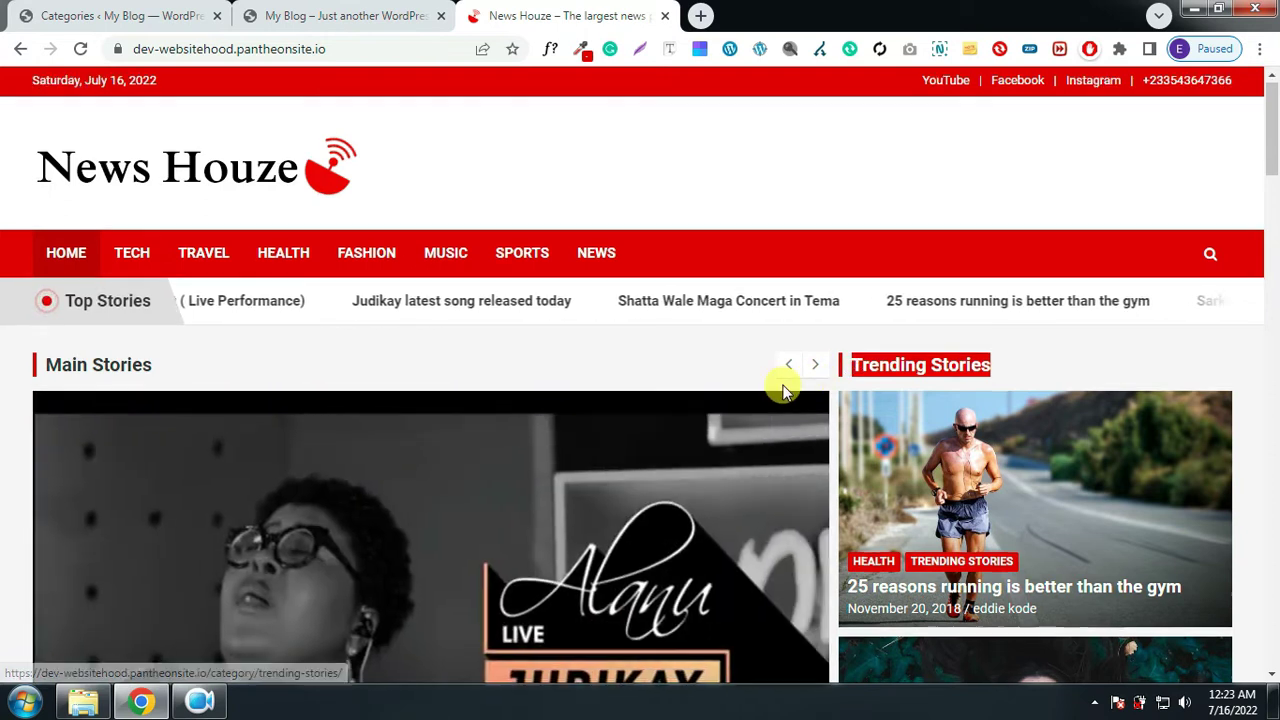
scroll(500, 451, down, 5)
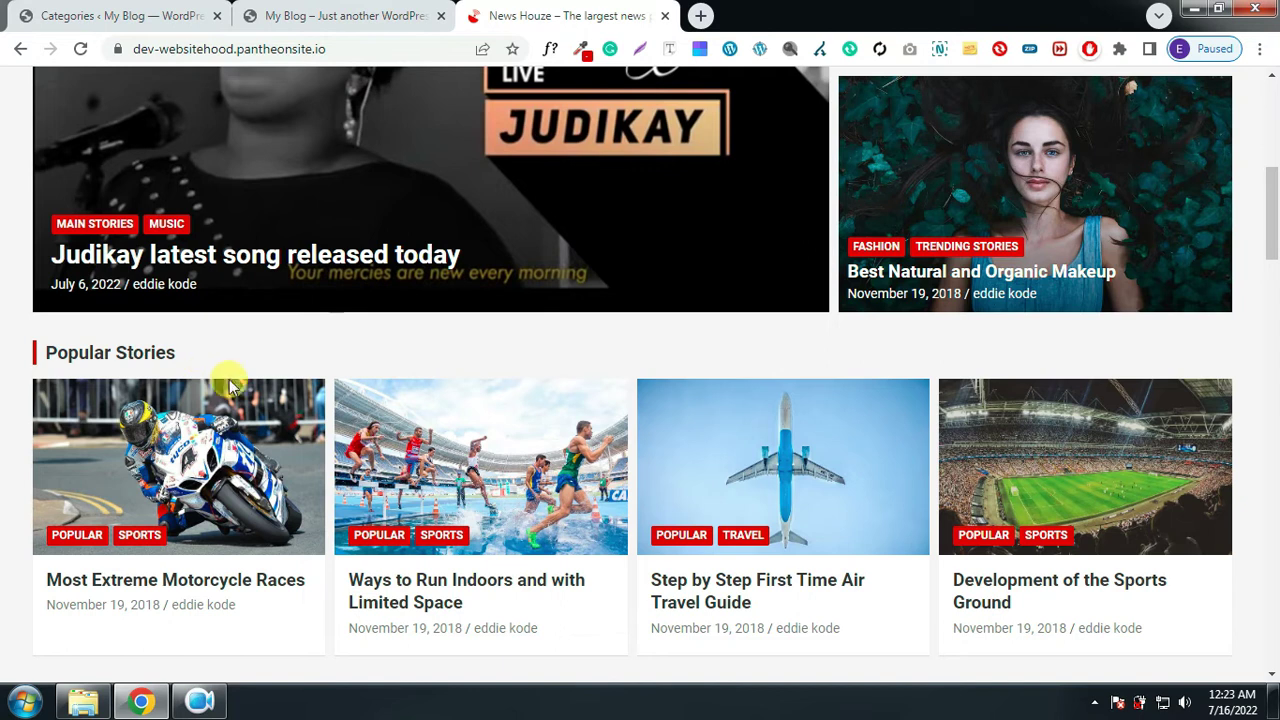
scroll(450, 538, down, 3)
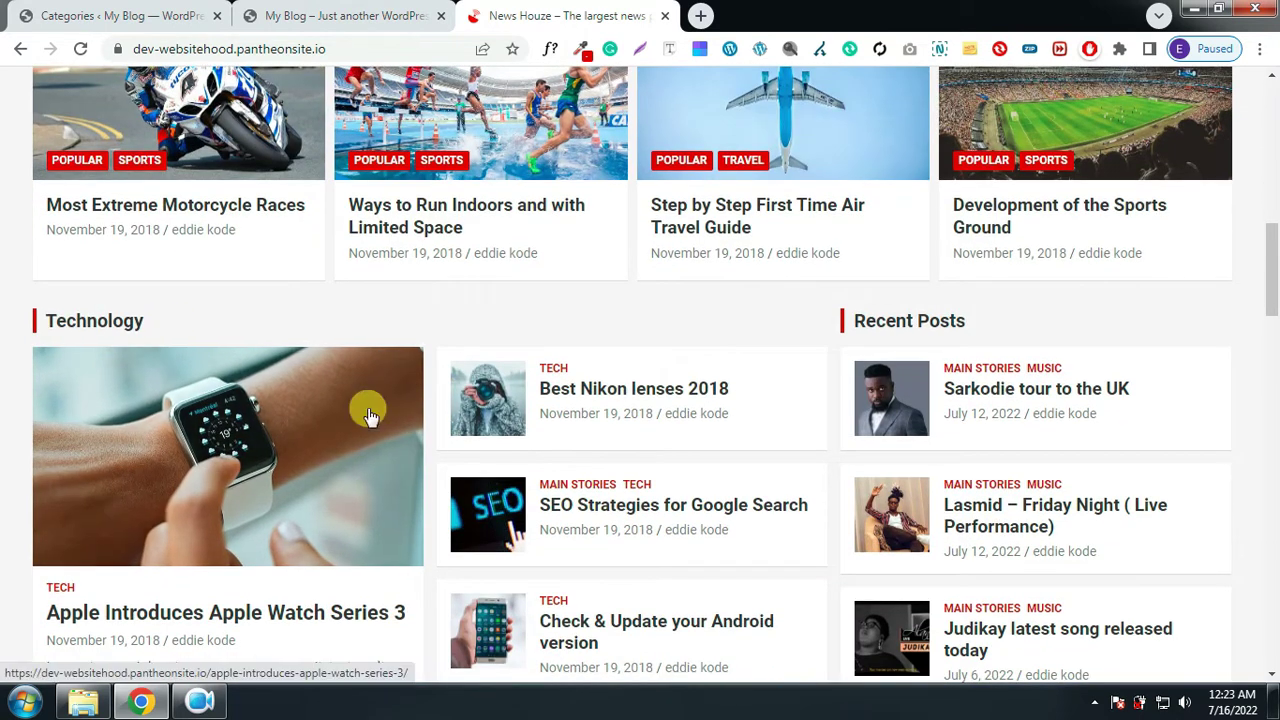
scroll(430, 430, down, 3)
scroll(193, 490, down, 5)
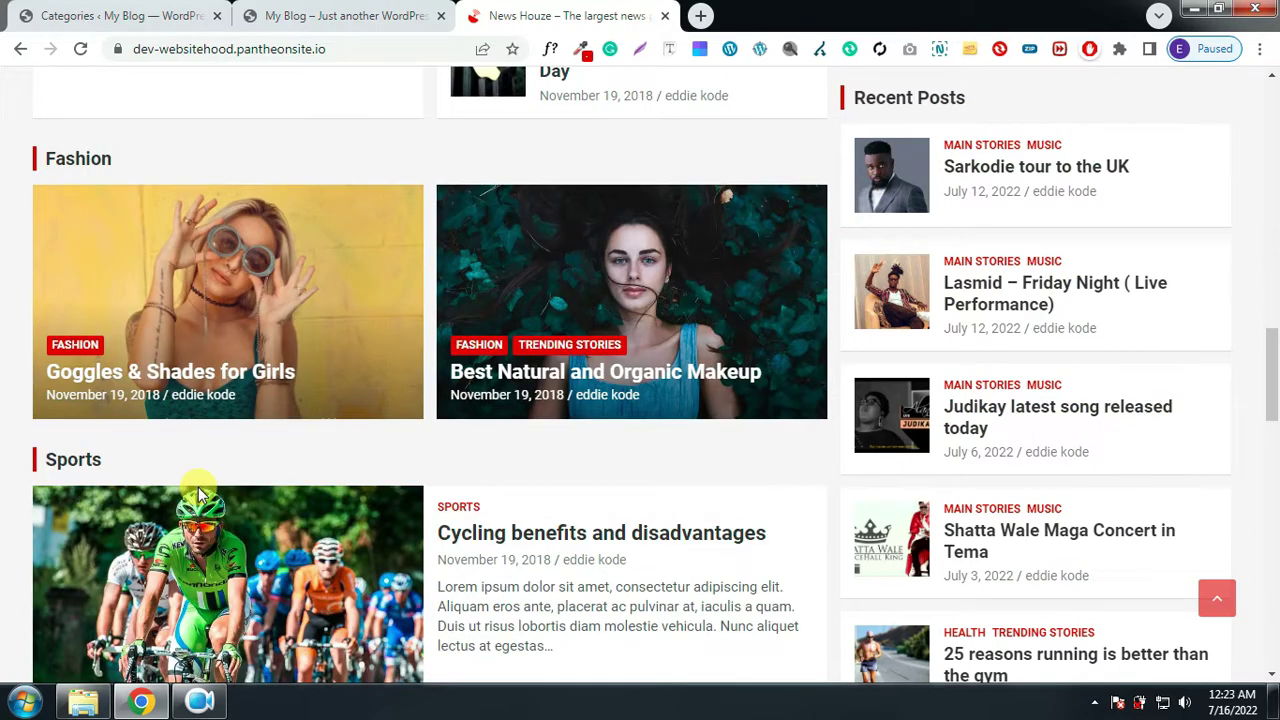
scroll(343, 410, down, 3)
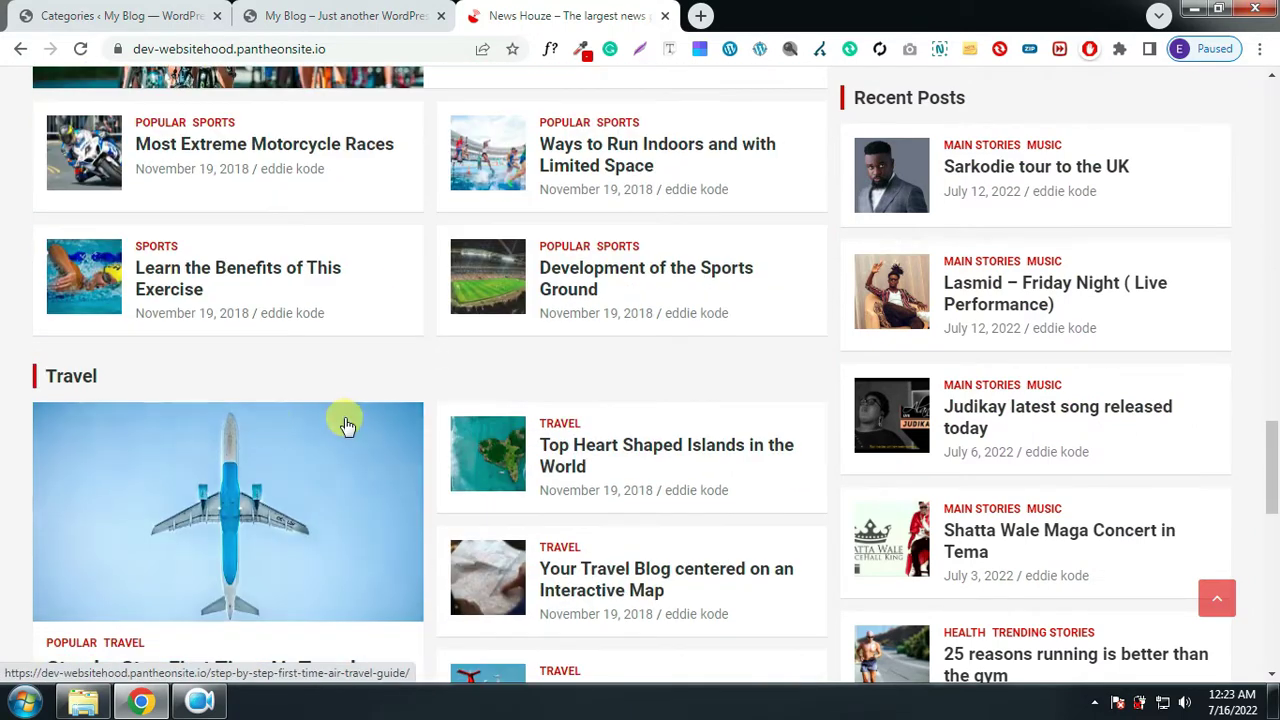
scroll(270, 405, down, 3)
scroll(285, 410, down, 2)
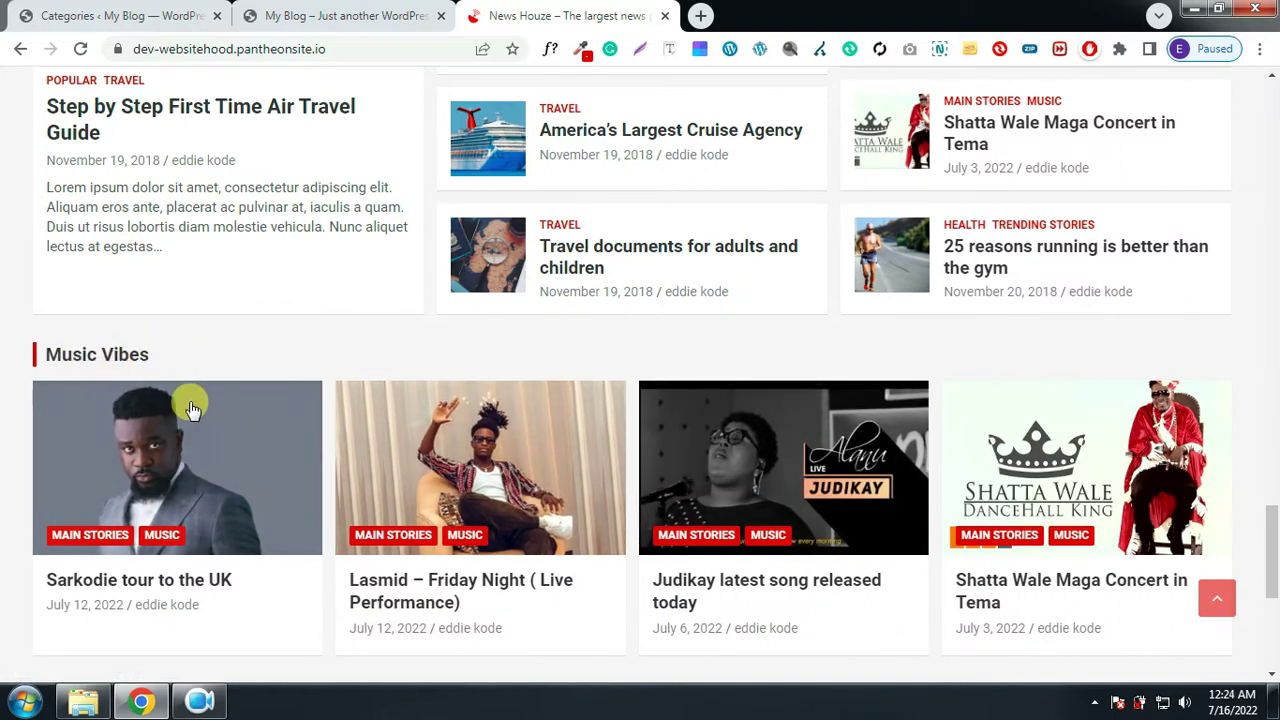
scroll(634, 437, up, 5)
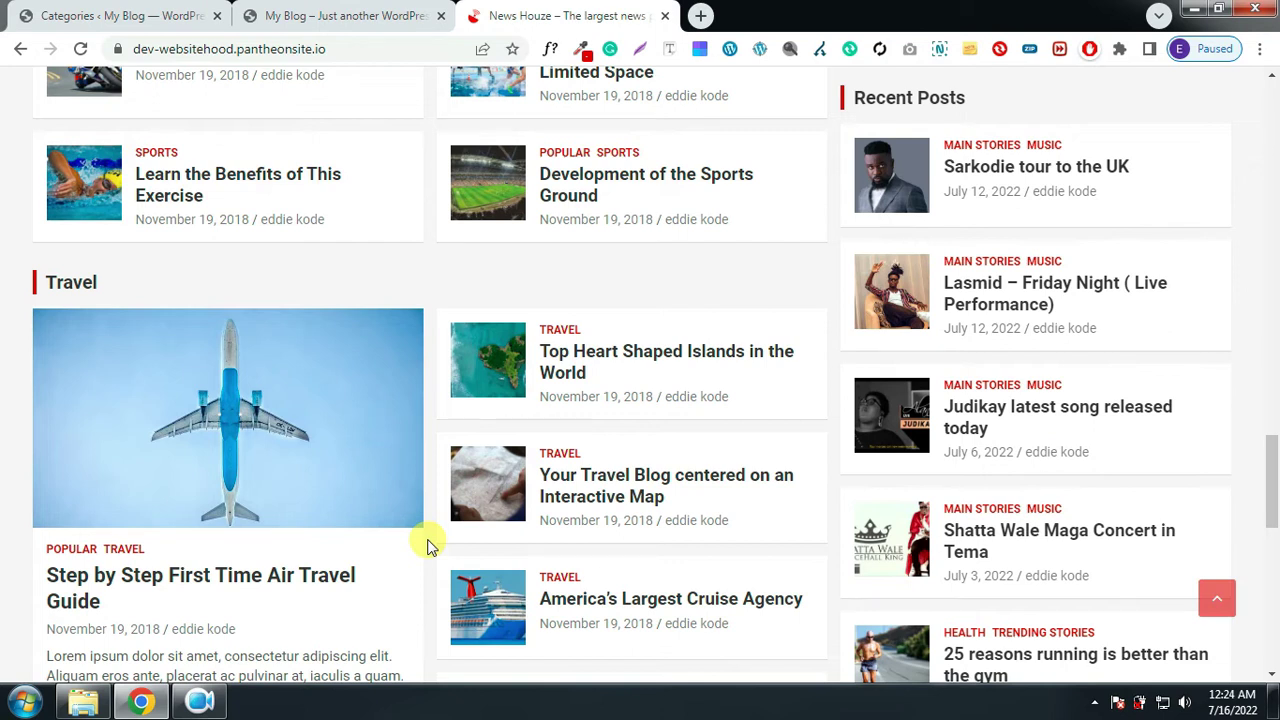
scroll(600, 217, up, 10)
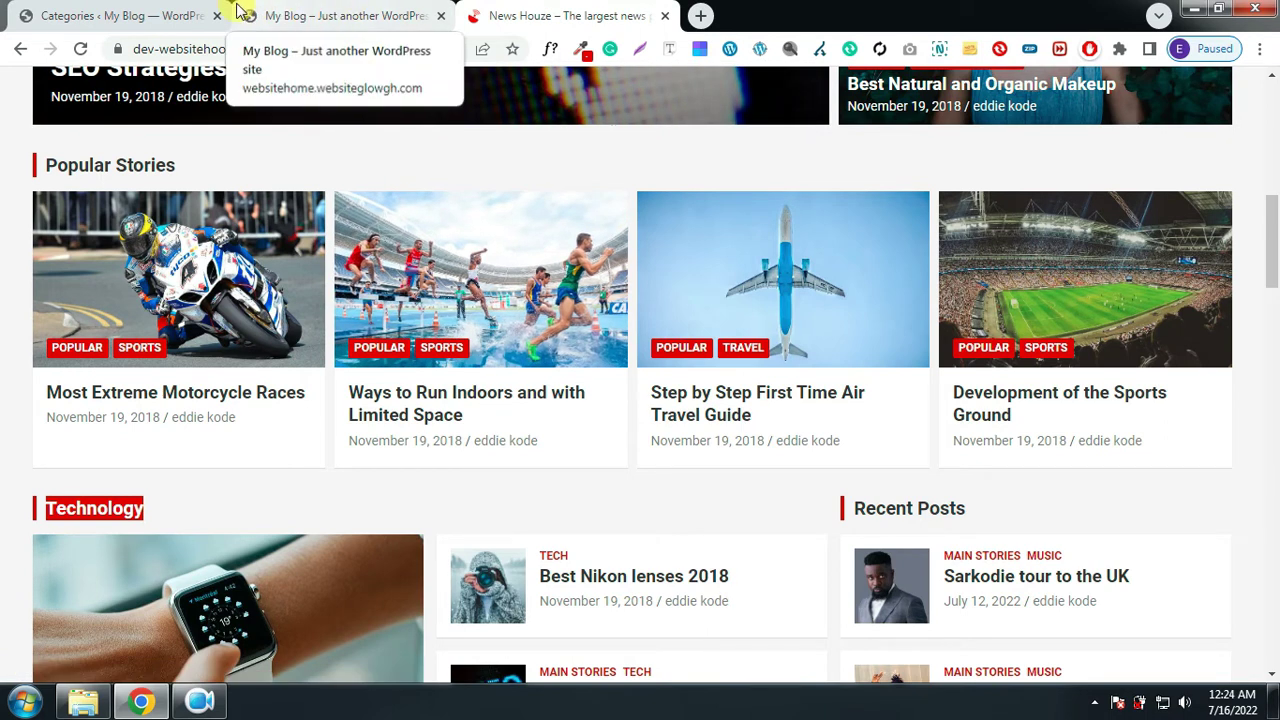
Return to My Blog's categories page and add a new post category named Tech
click(143, 14)
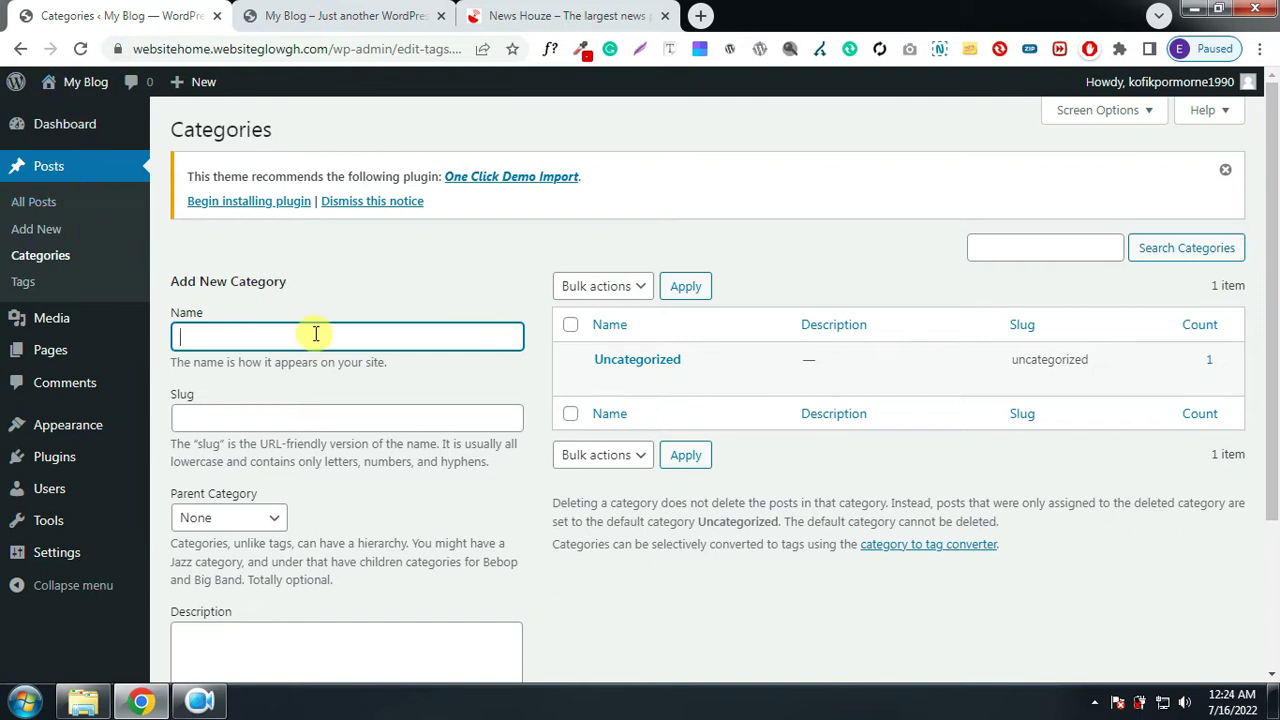
text(Tech)
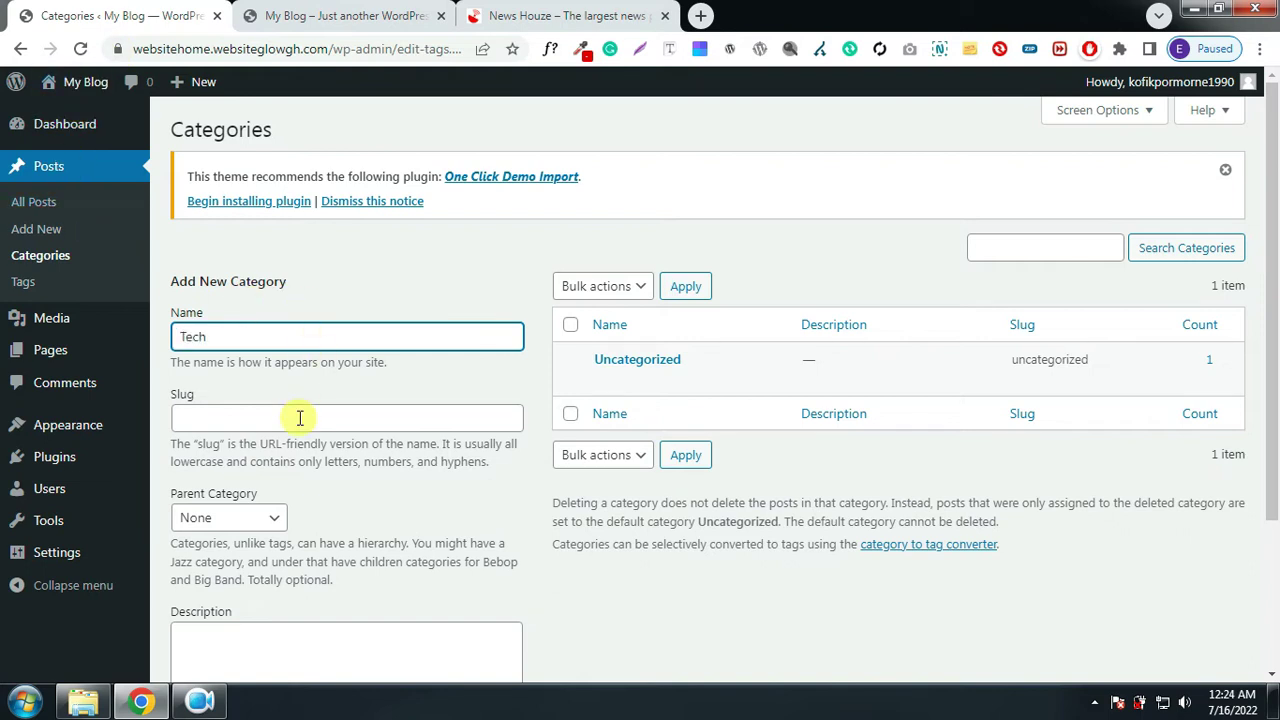
scroll(429, 391, down, 3)
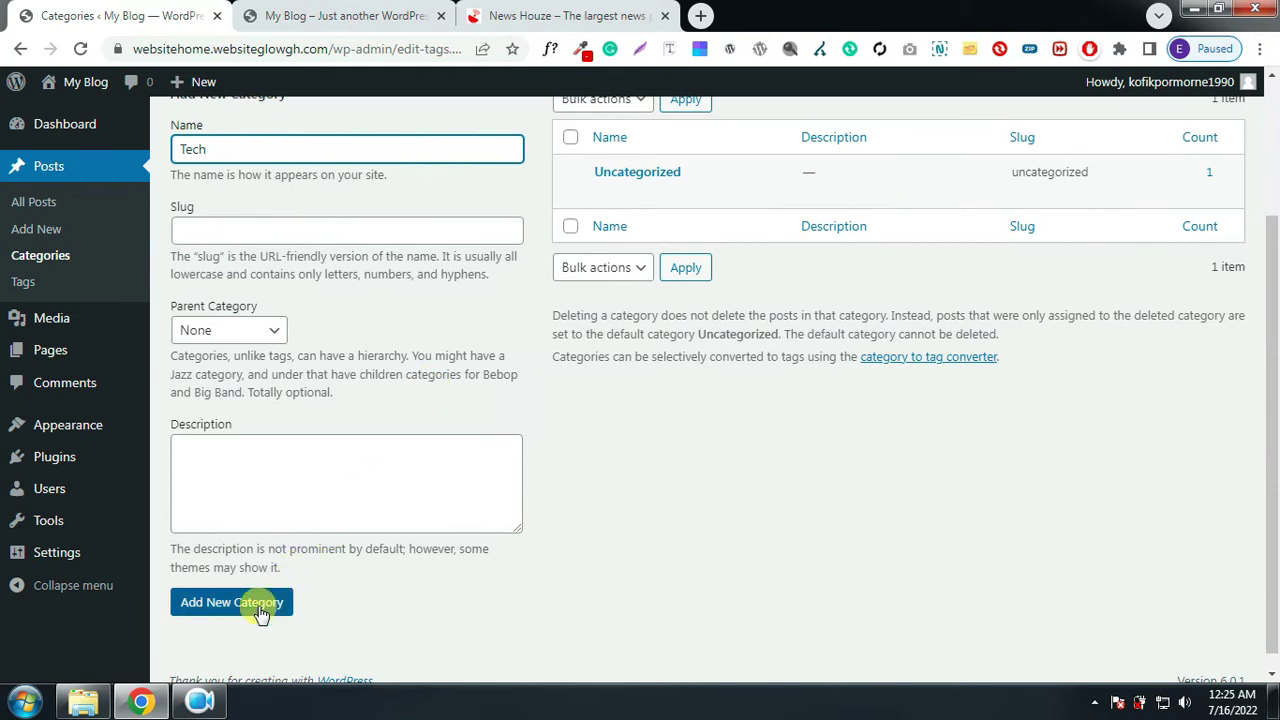
click(260, 613)
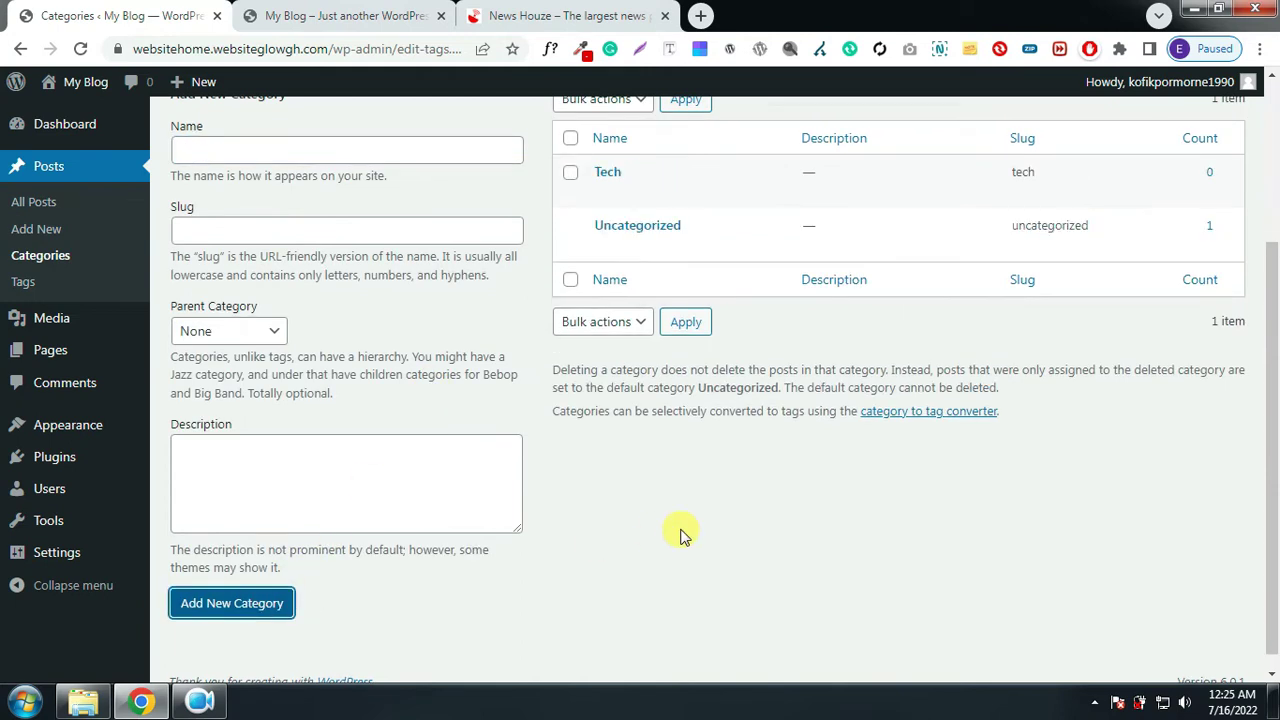
Add two more top-level post categories named Travel and Health
scroll(680, 525, up, 5)
click(403, 391)
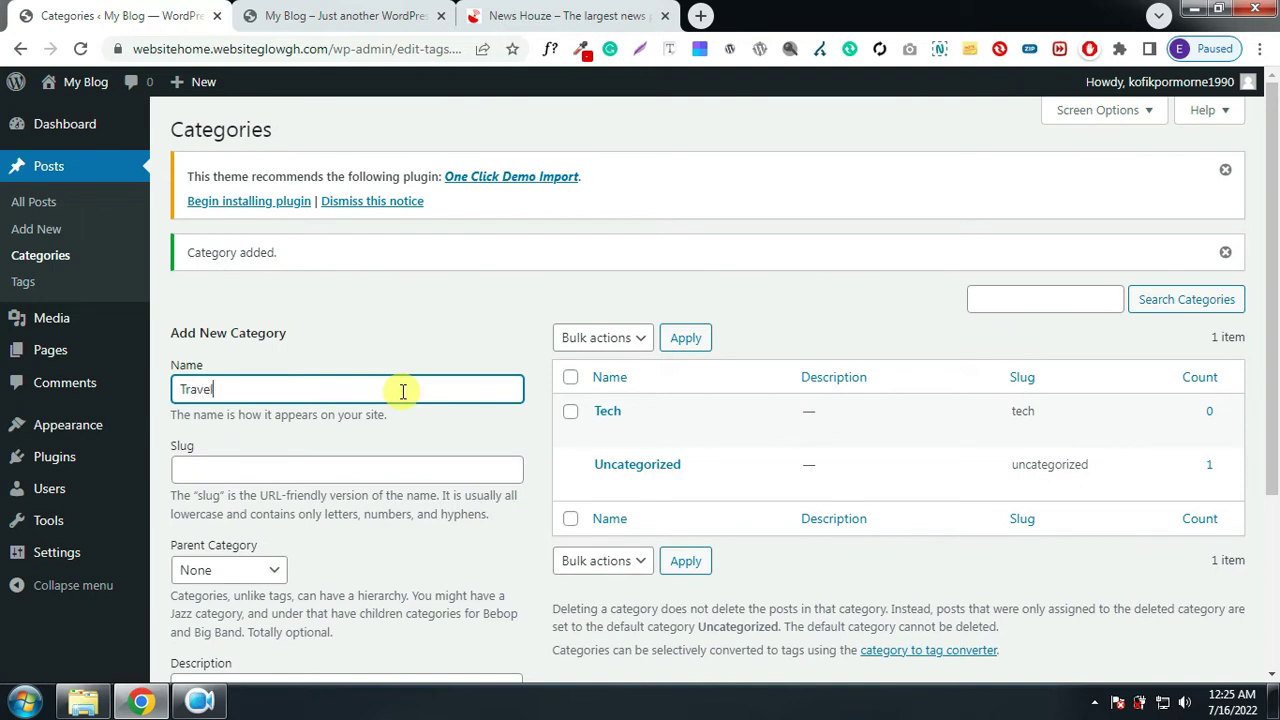
scroll(403, 391, down, 2)
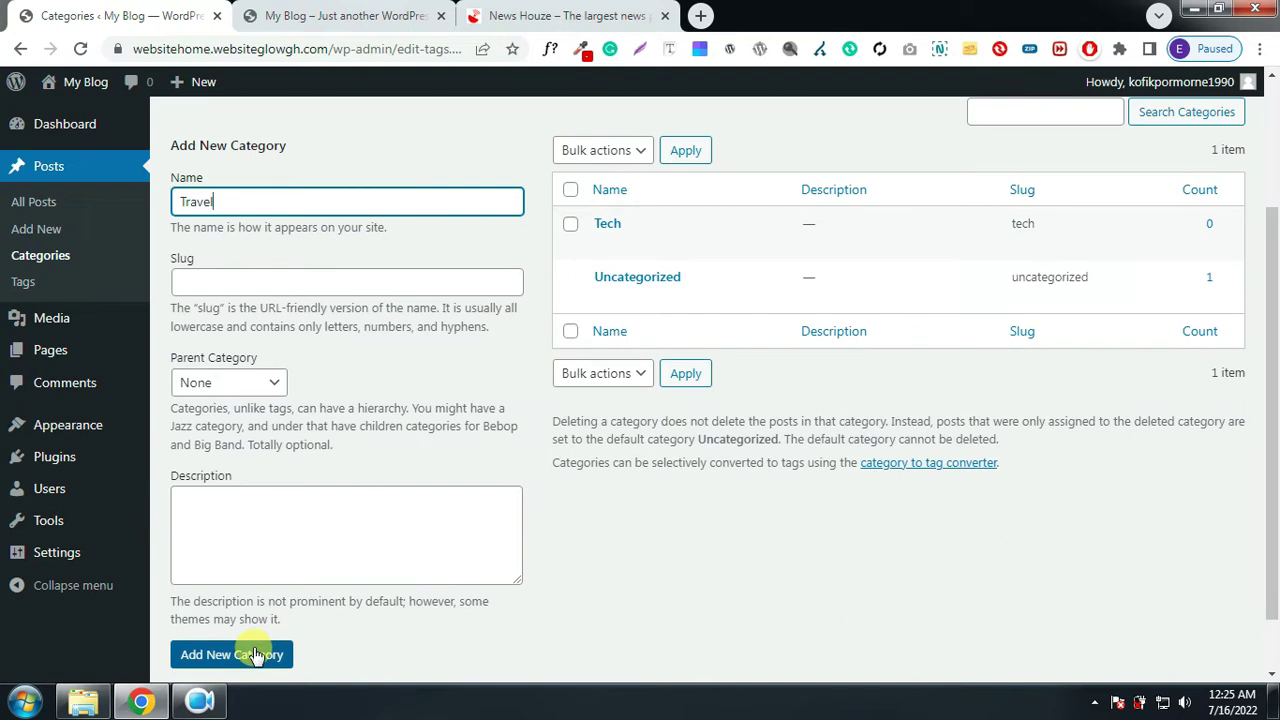
click(255, 655)
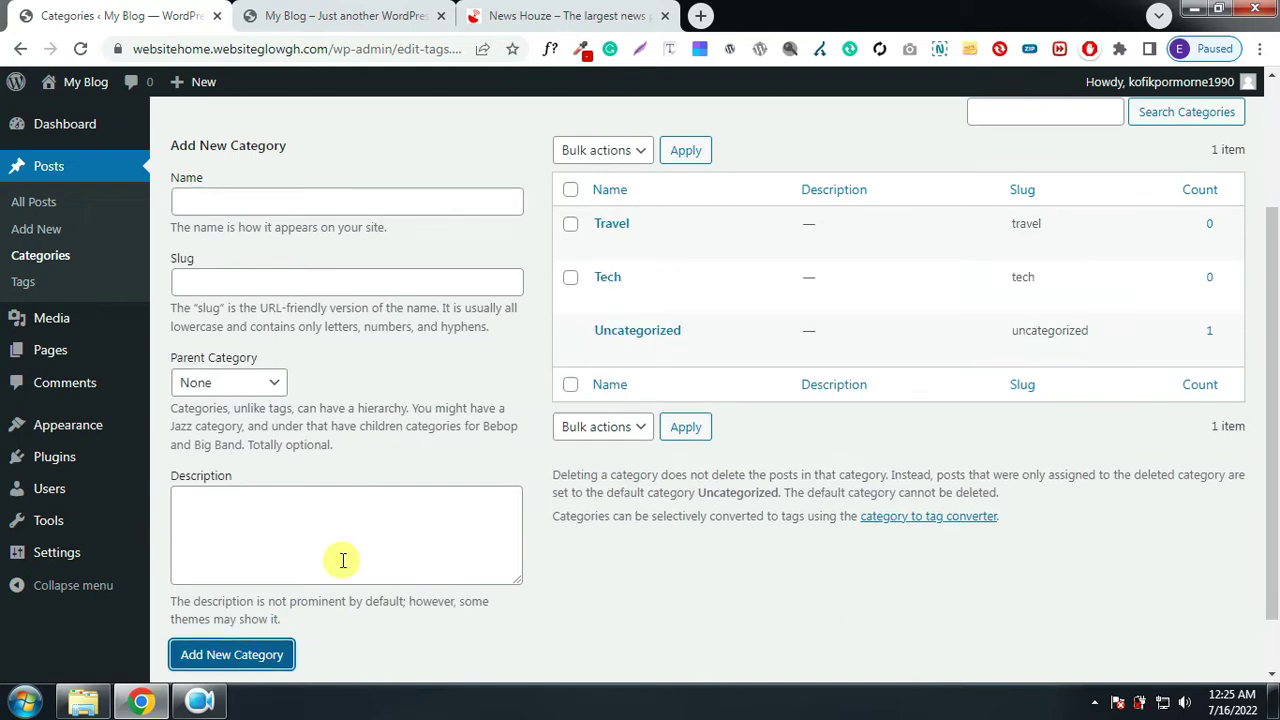
click(333, 200)
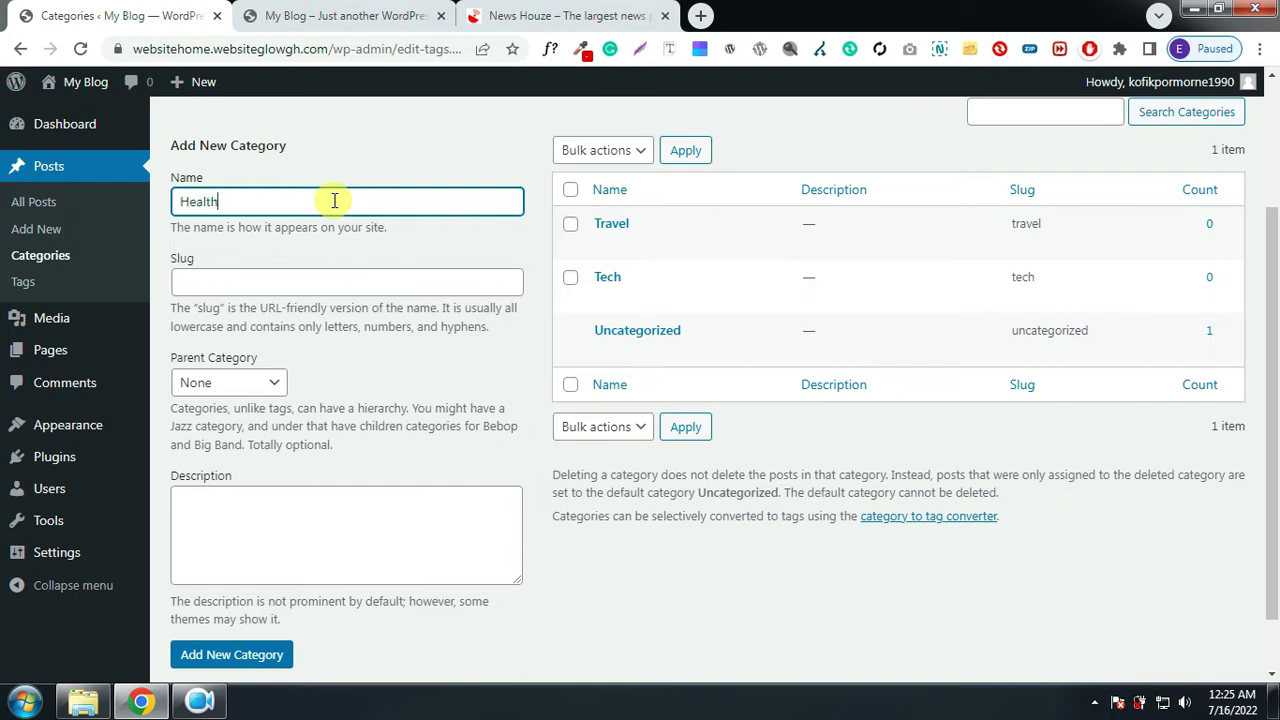
click(252, 665)
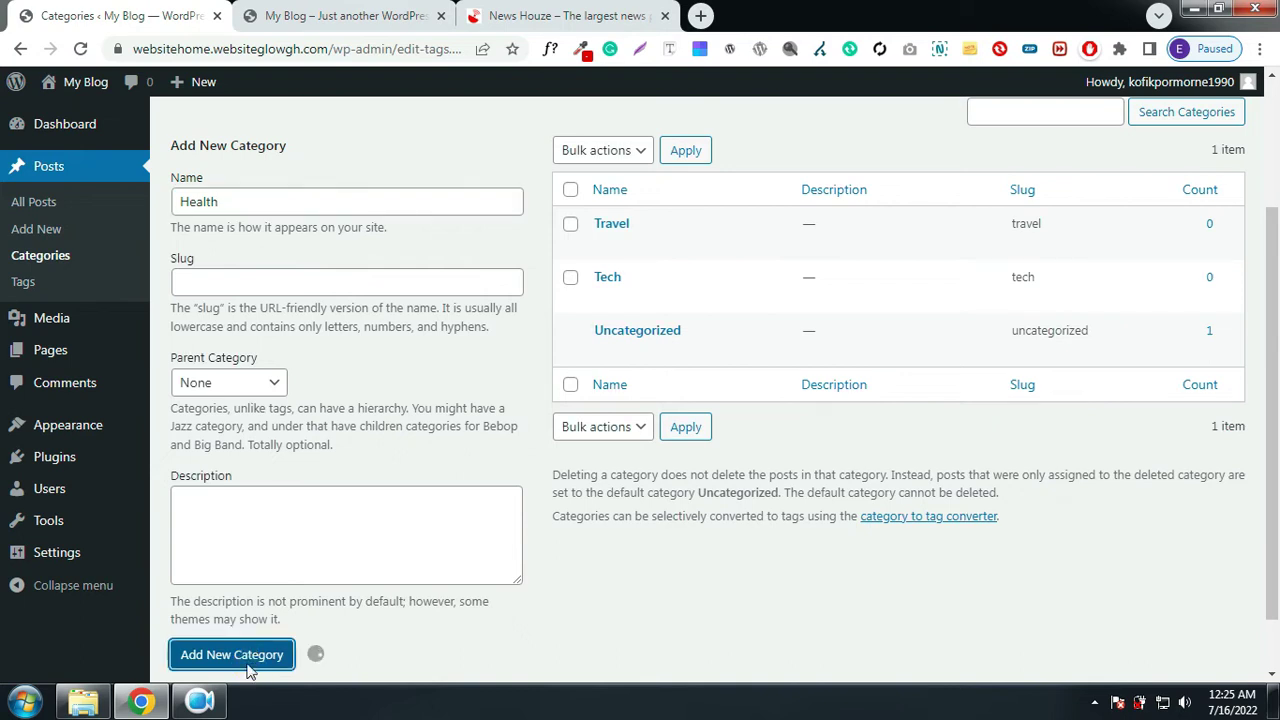
Add the post categories Fashion, Music and Sports, each without a parent category
click(246, 204)
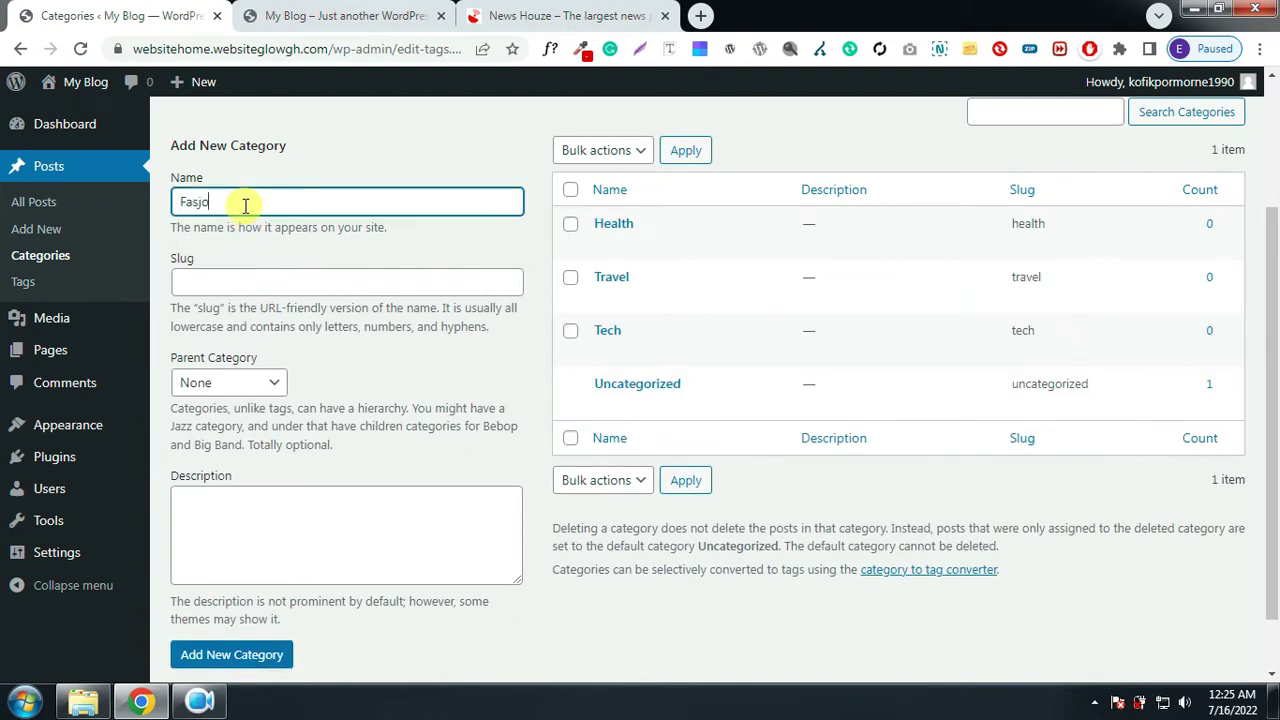
text(Fashion)
key(Return)
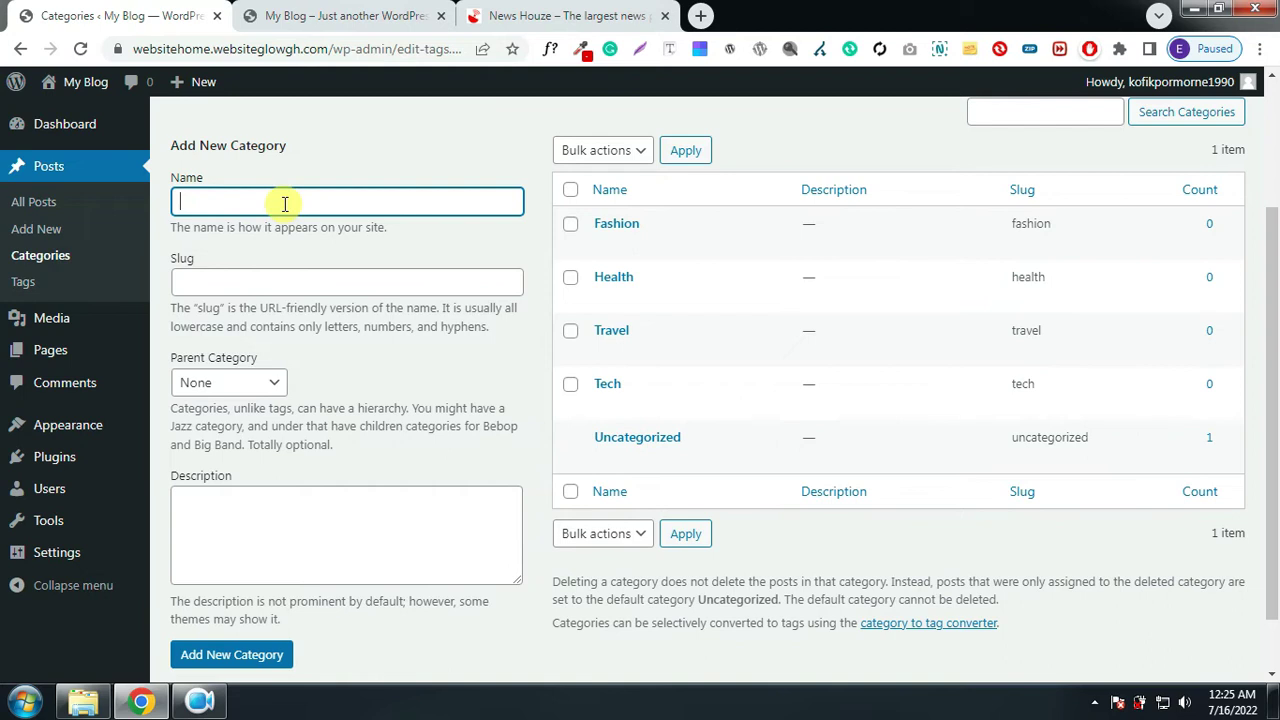
text(Music)
key(Return)
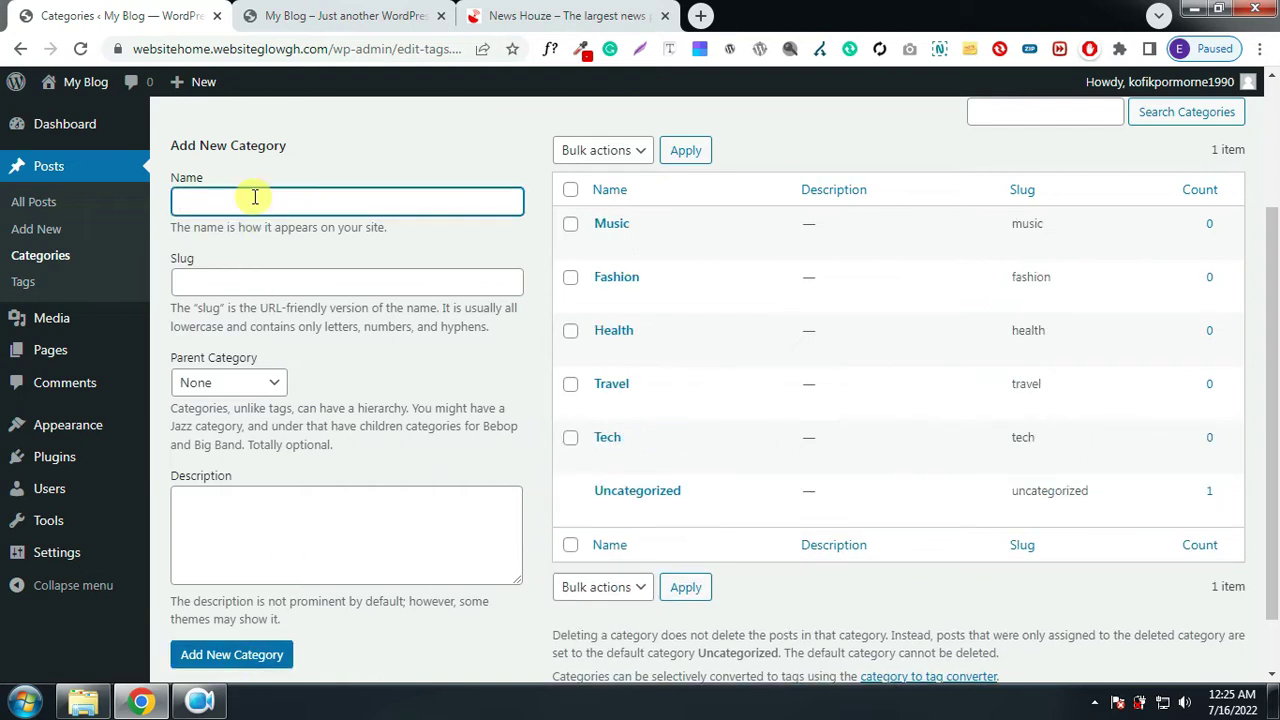
click(268, 654)
Add the homepage section categories Main Stories, Trending Stories and Popular Stories
click(266, 199)
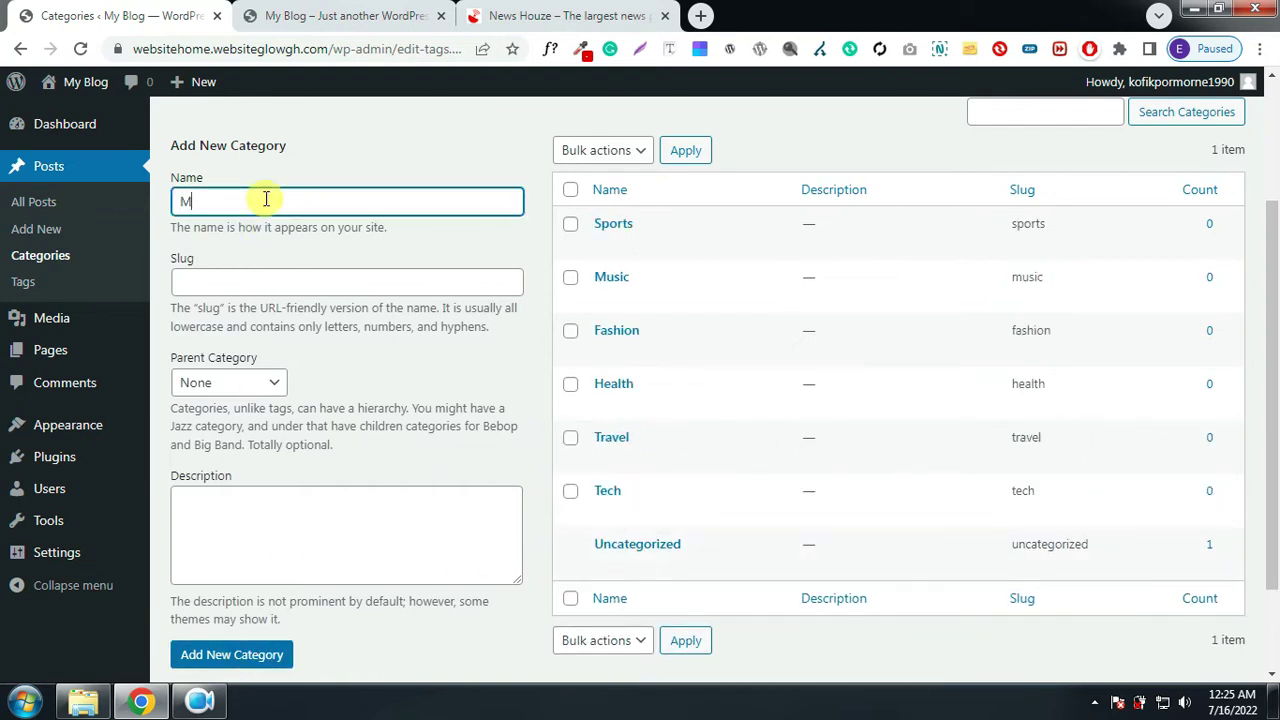
text(Main Stories)
click(240, 654)
click(298, 199)
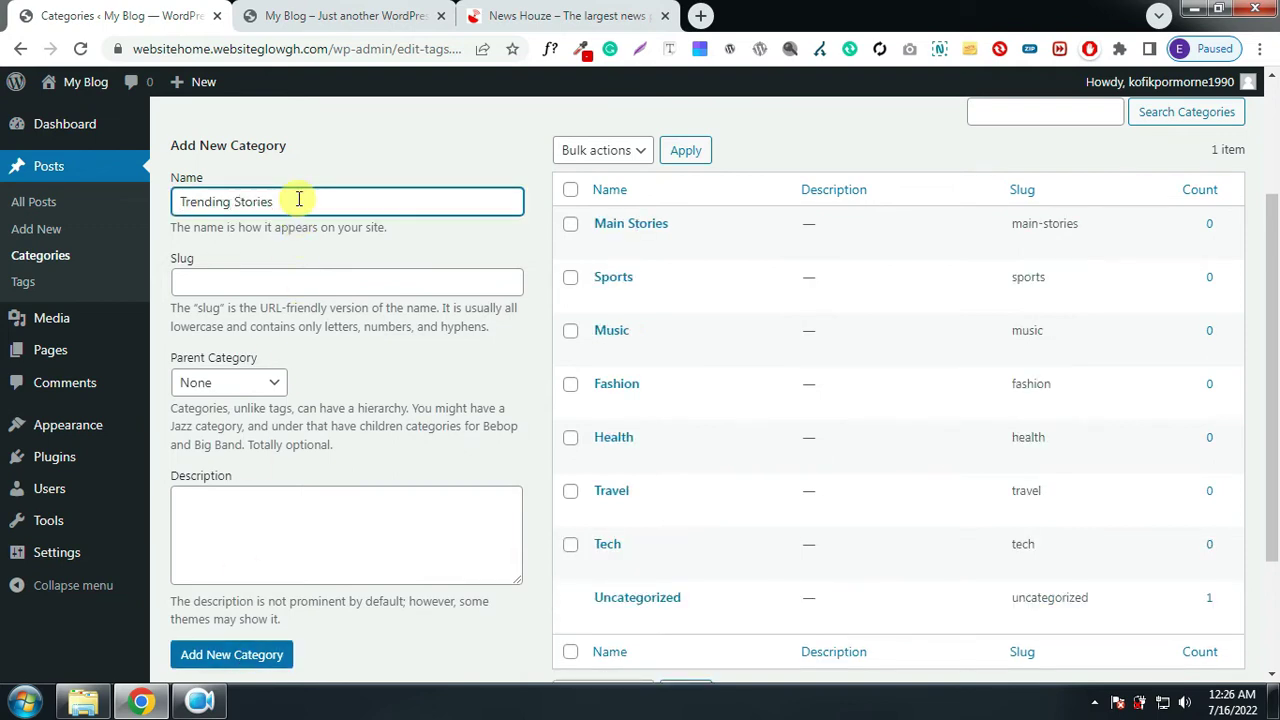
click(279, 652)
click(409, 198)
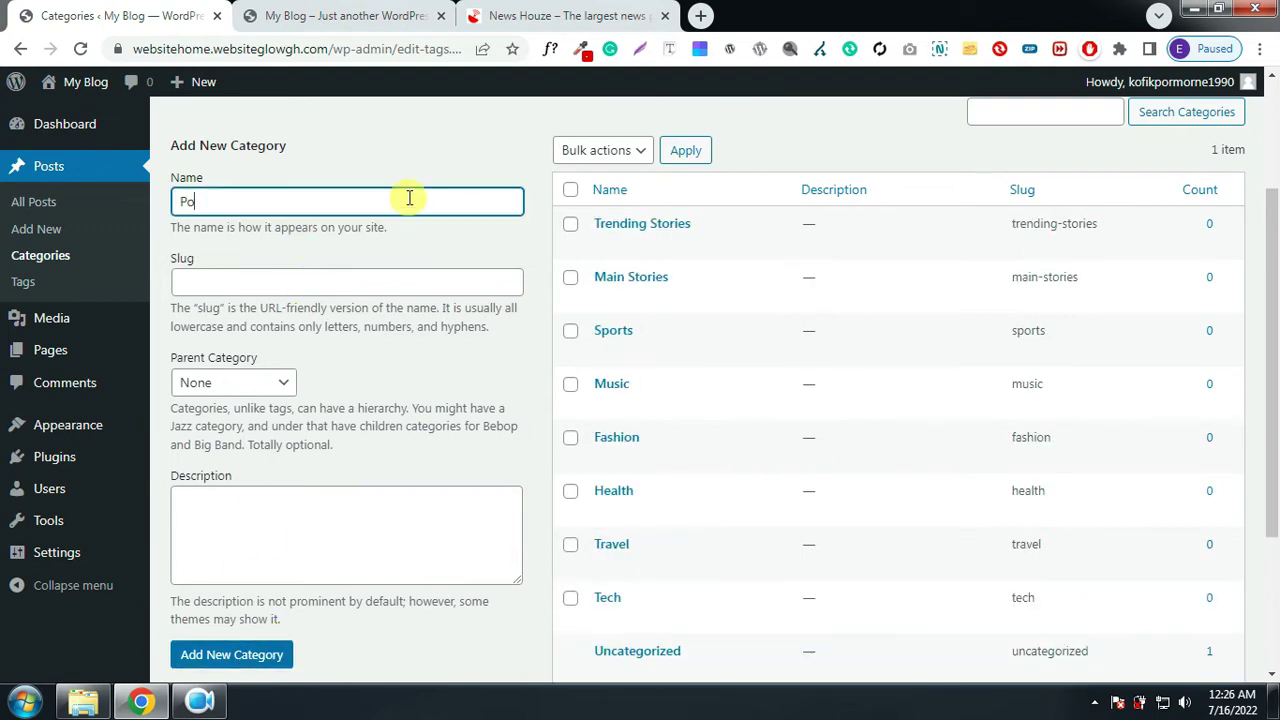
click(257, 650)
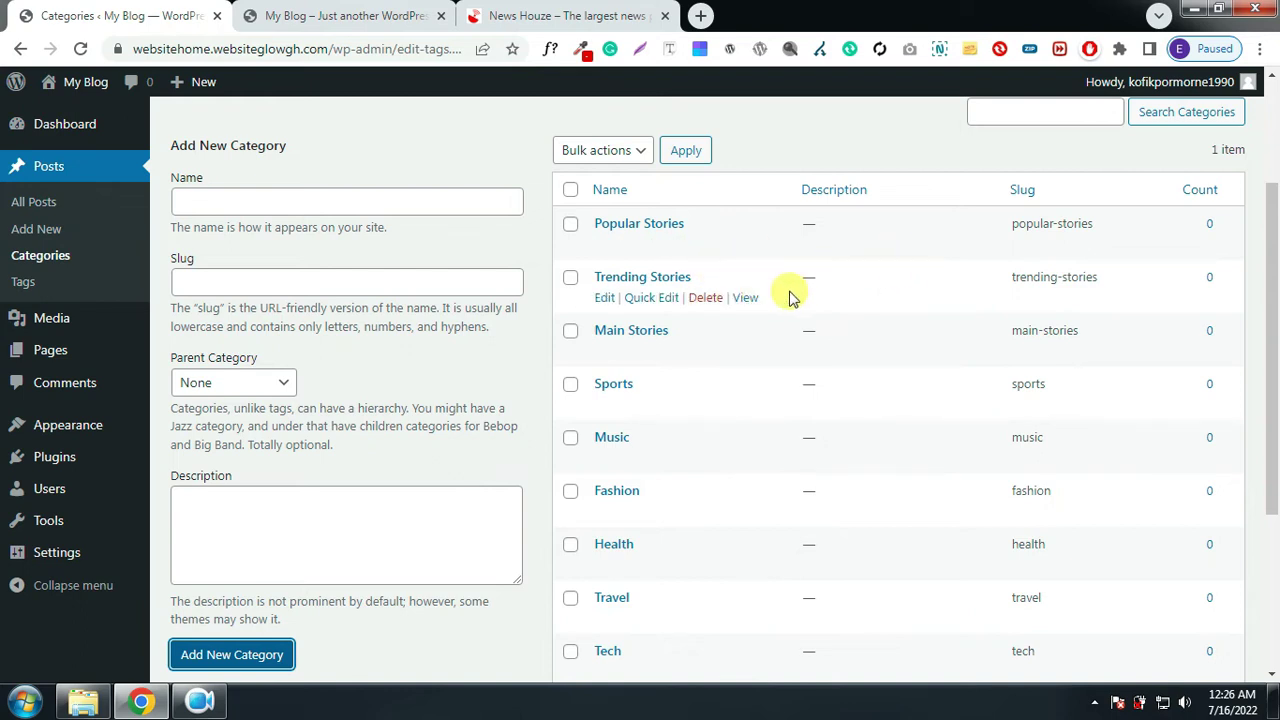
Start a new blog post and look at the Main Stories section on the News Houze reference site
scroll(789, 297, down, 2)
scroll(789, 297, up, 2)
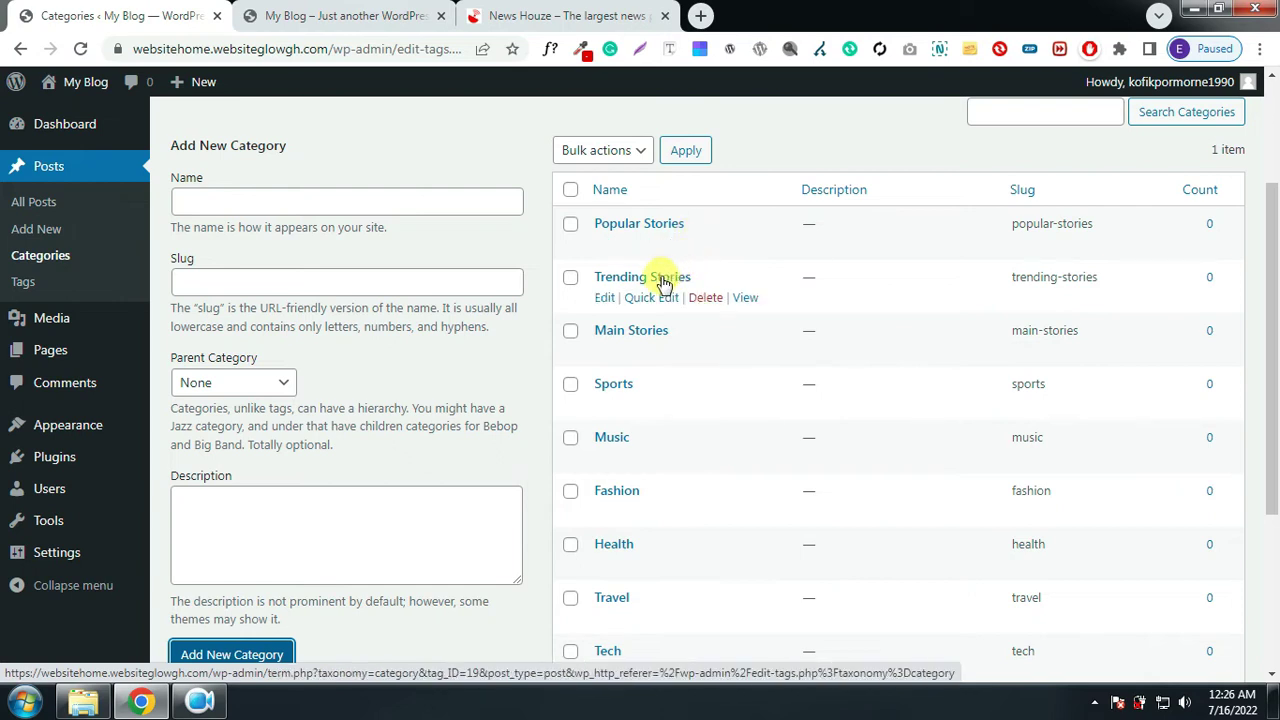
scroll(743, 390, down, 1)
scroll(743, 395, down, 1)
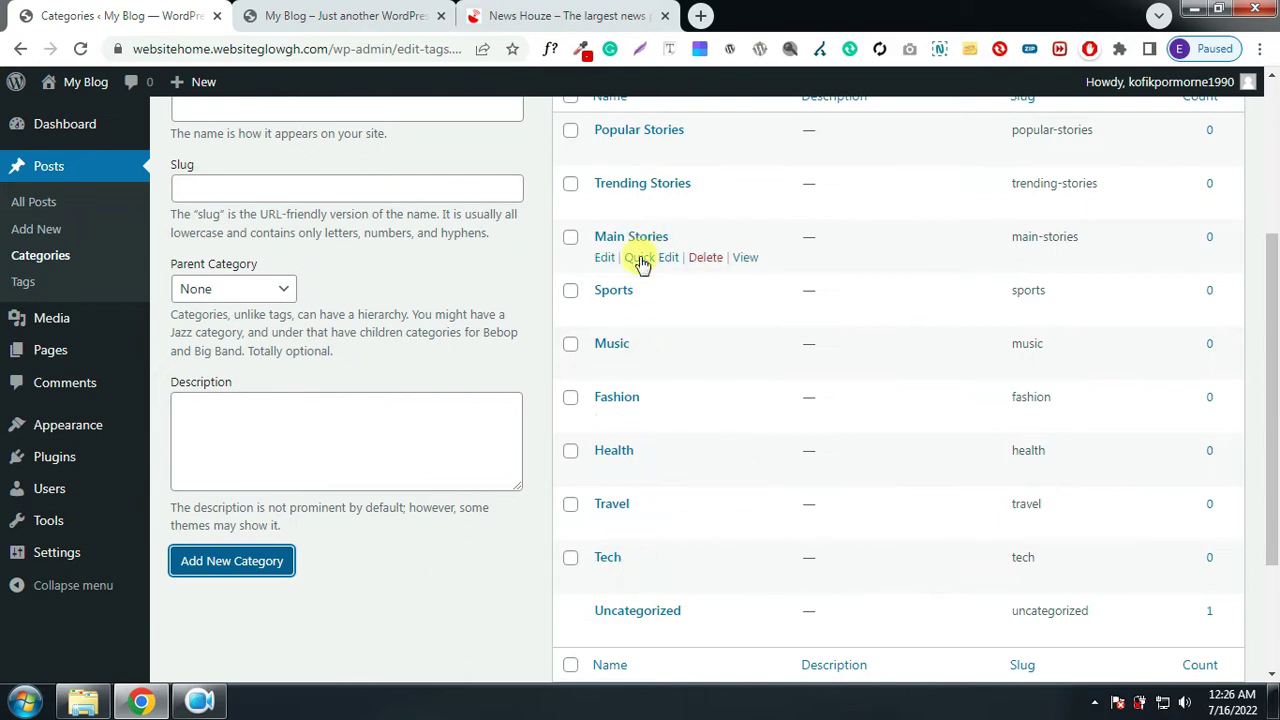
scroll(700, 368, up, 4)
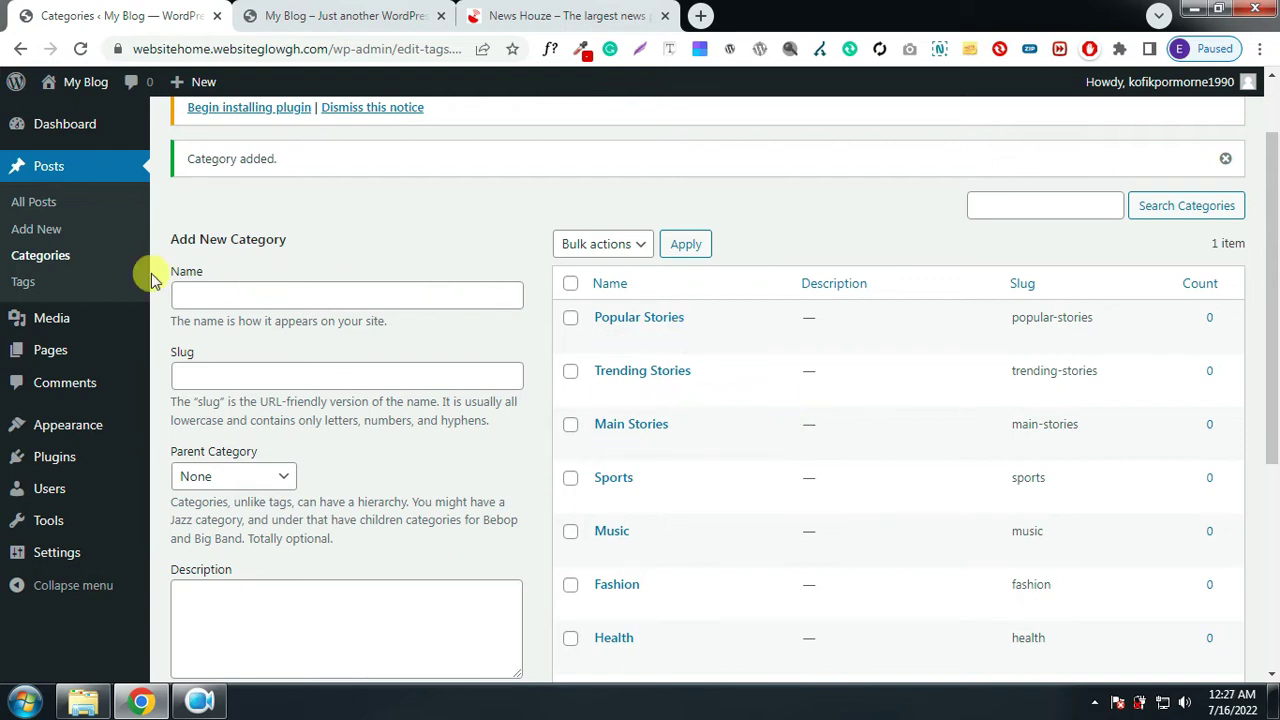
click(43, 238)
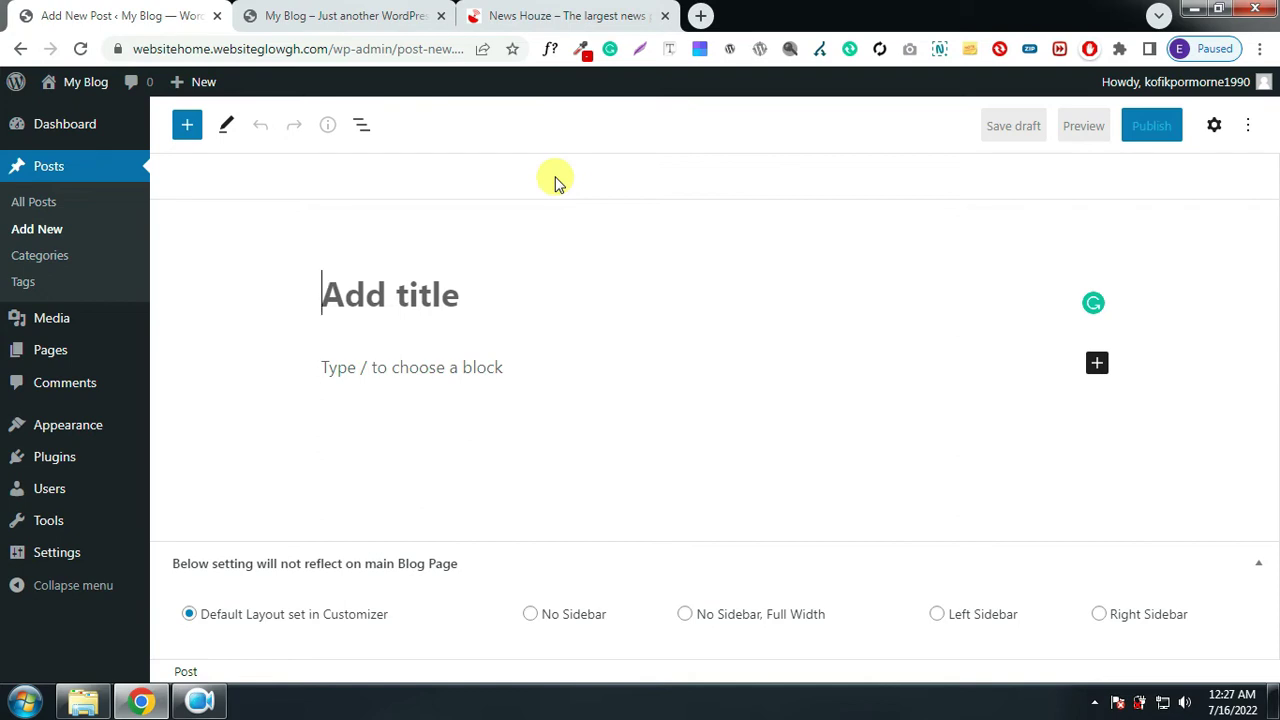
click(545, 19)
scroll(594, 470, down, 2)
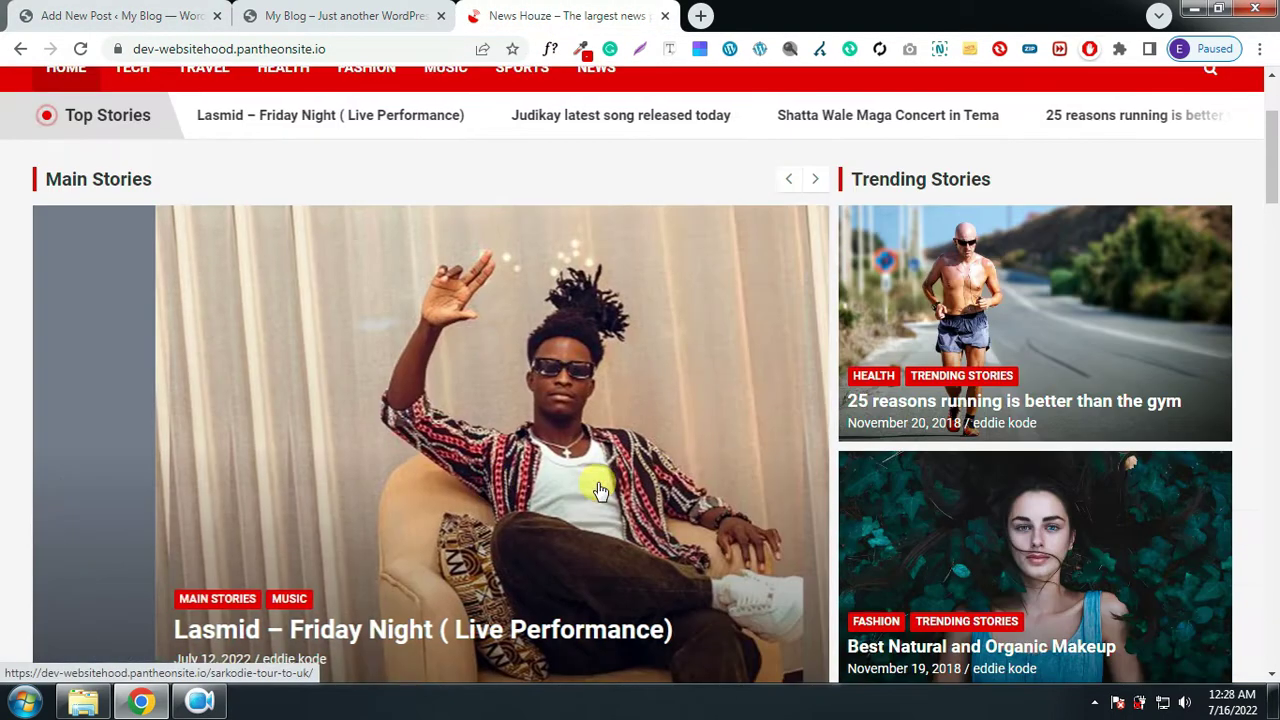
Open the Lasmid – Friday Night article on the reference site and copy its headline into the new post's title
click(559, 435)
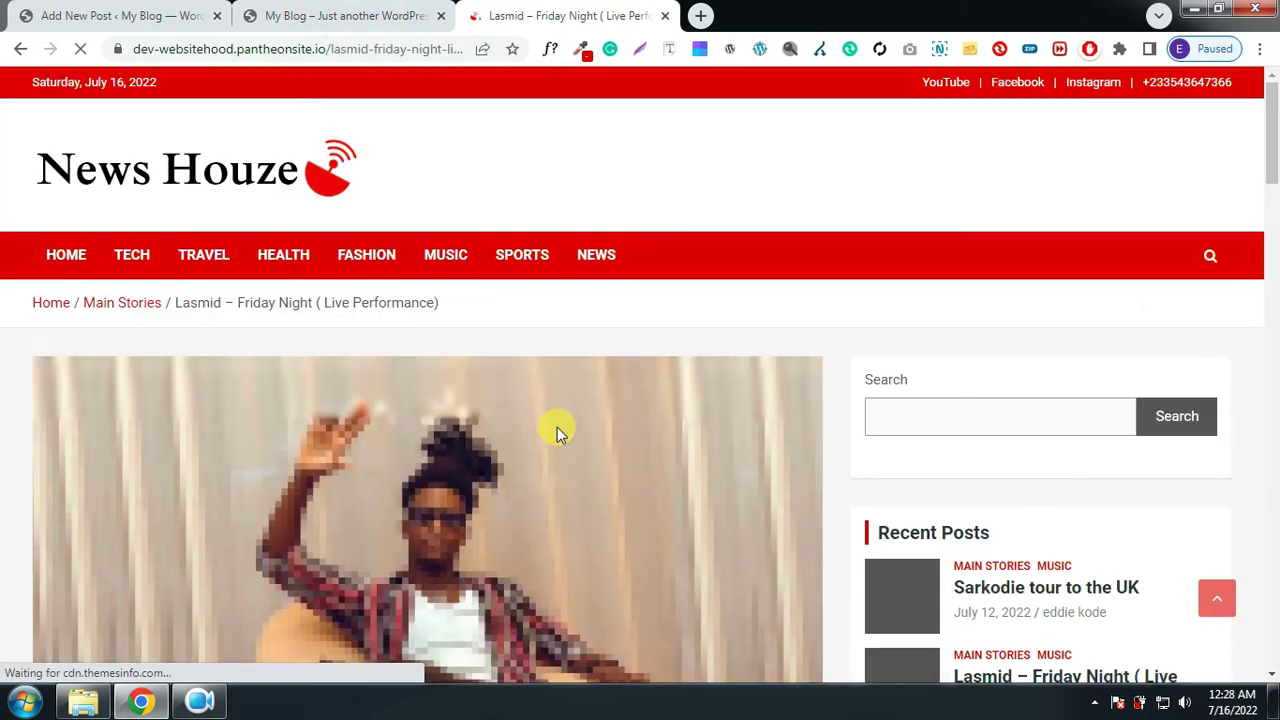
scroll(557, 432, down, 1)
scroll(557, 427, down, 4)
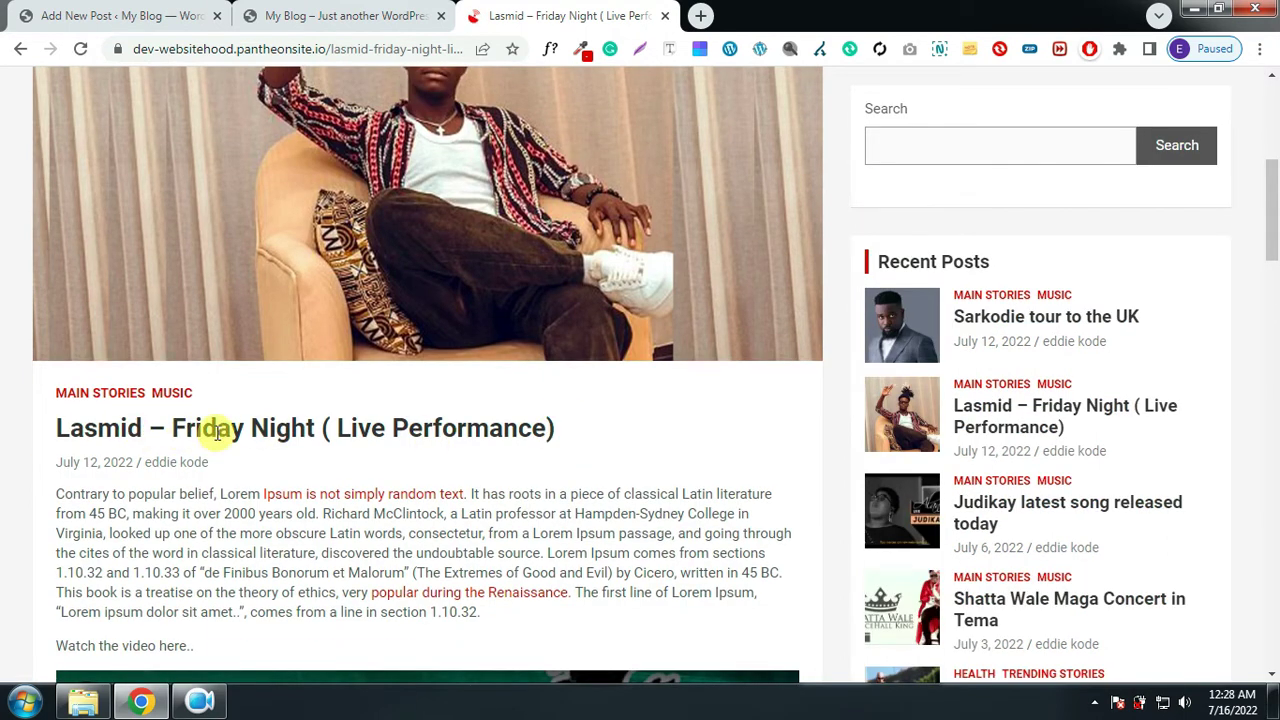
drag(580, 437, 43, 440)
right_click(71, 434)
click(117, 449)
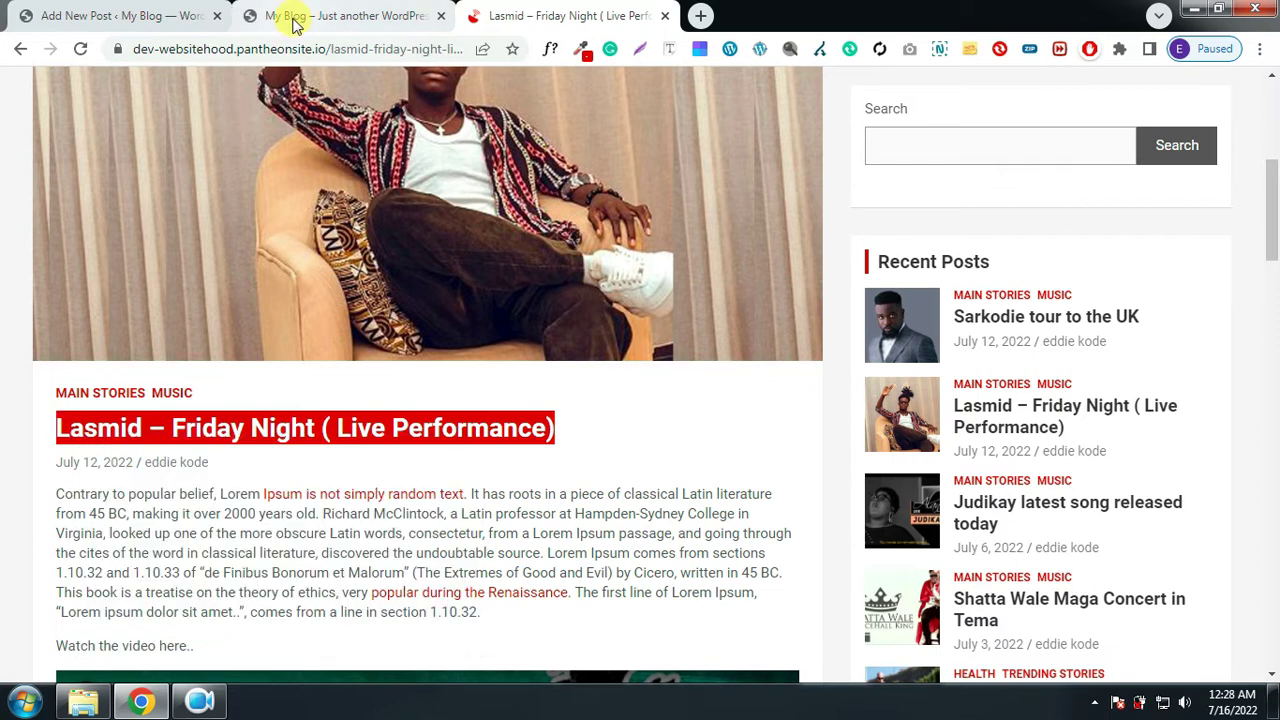
click(163, 12)
click(418, 292)
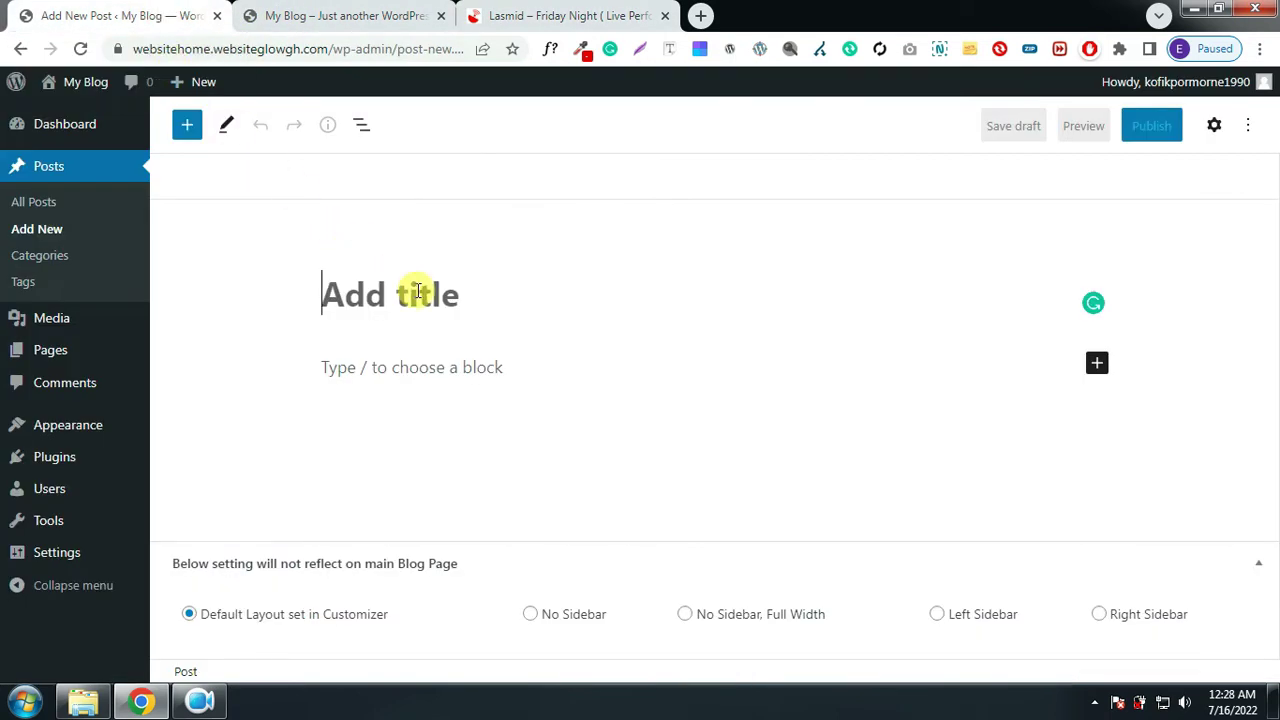
key(ctrl+v)
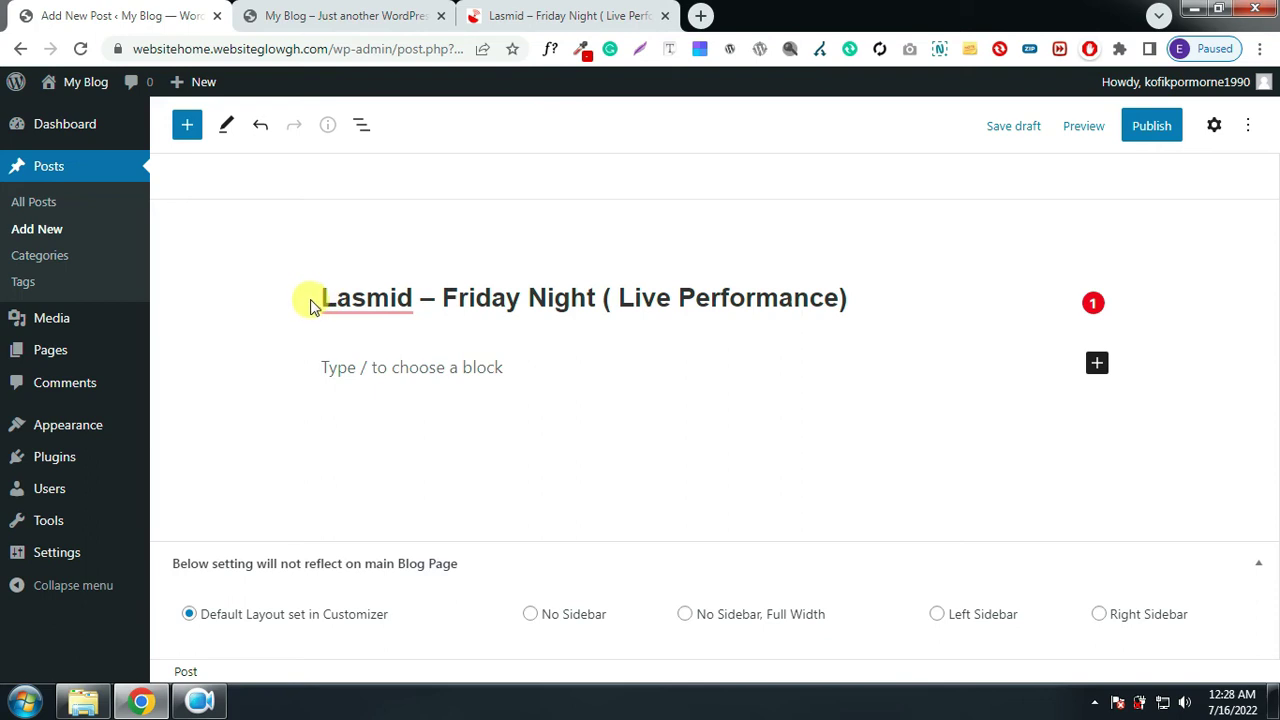
Copy the reference article's body, from the opening paragraph through the last item of the Lasmid songs list
click(327, 371)
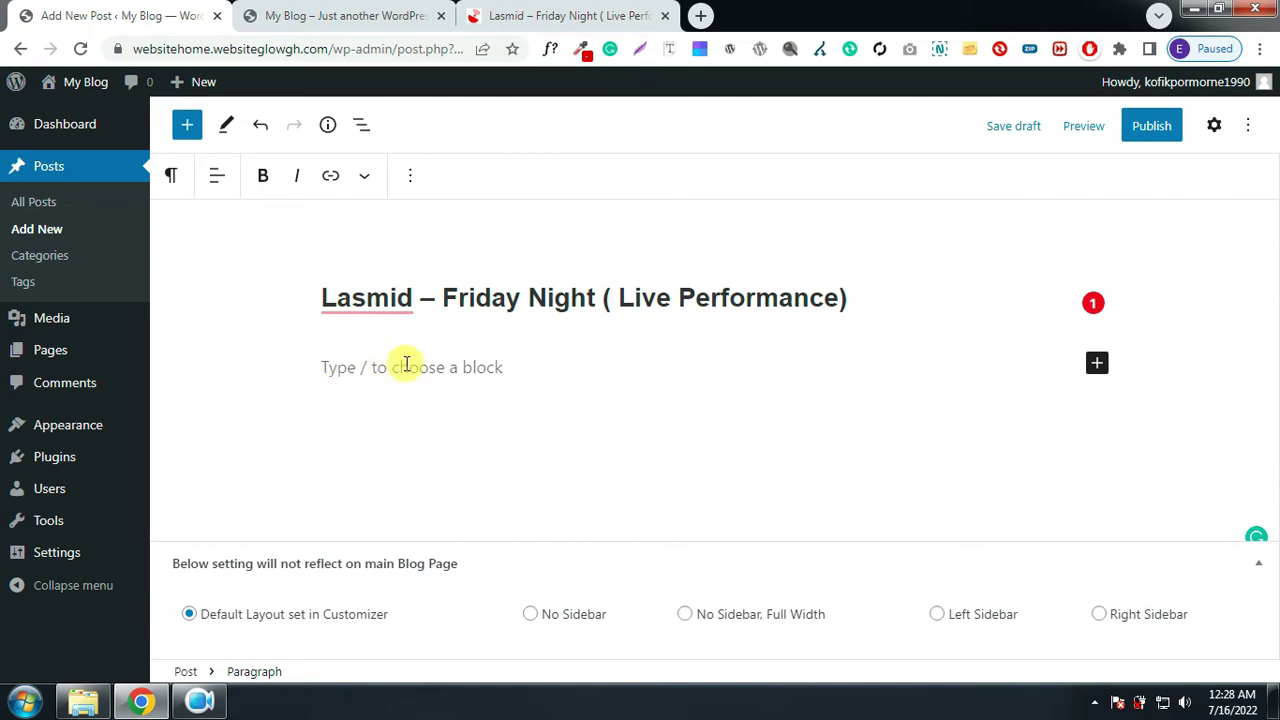
click(497, 20)
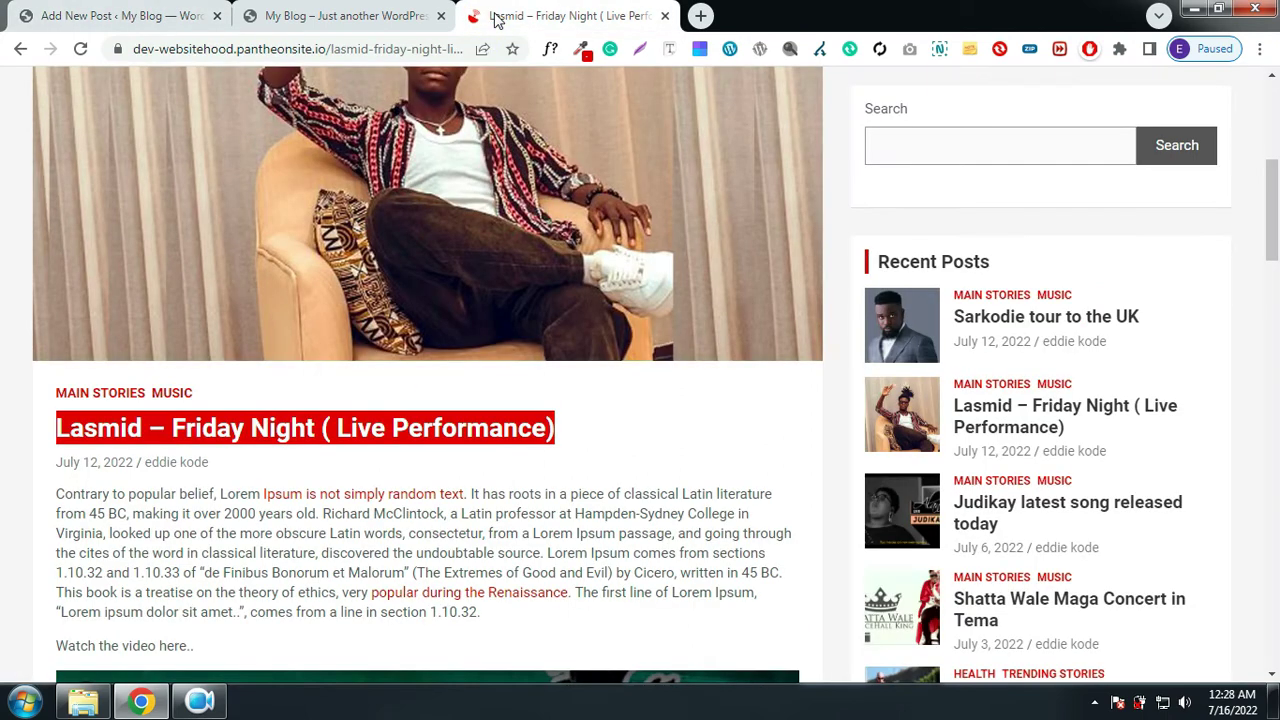
scroll(586, 471, down, 3)
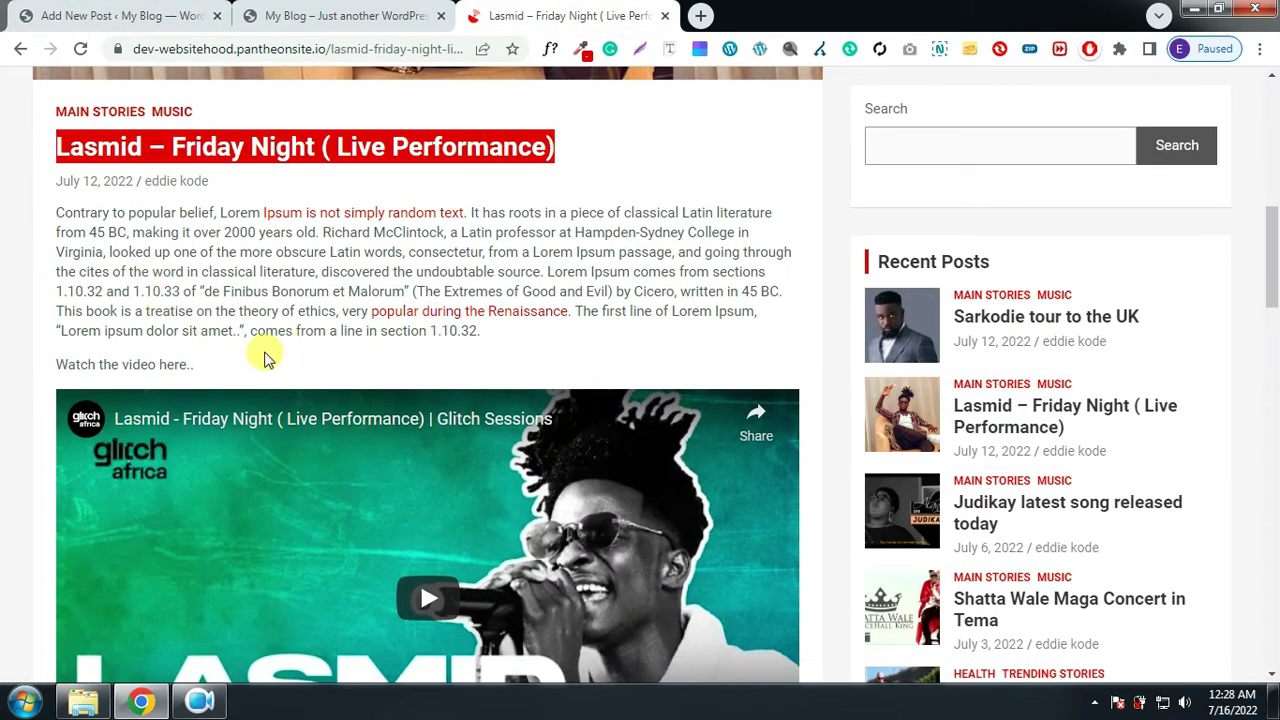
drag(58, 209, 245, 520)
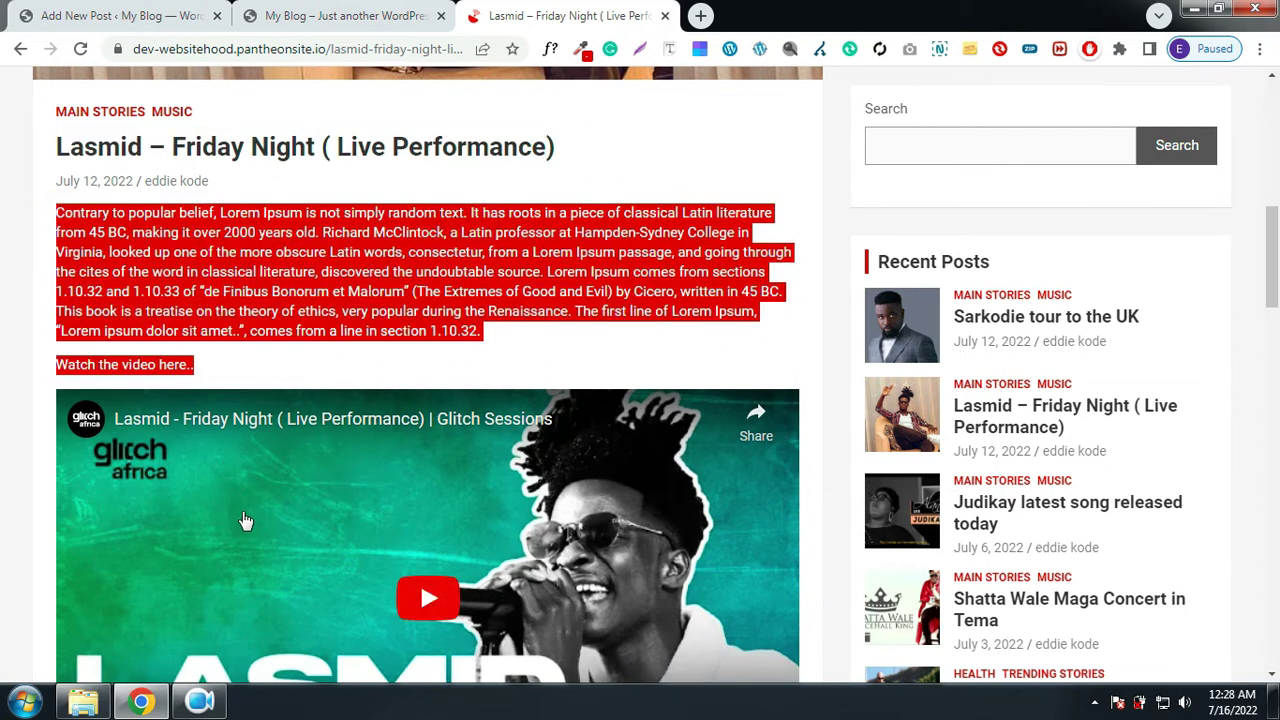
drag(256, 620, 195, 180)
right_click(190, 185)
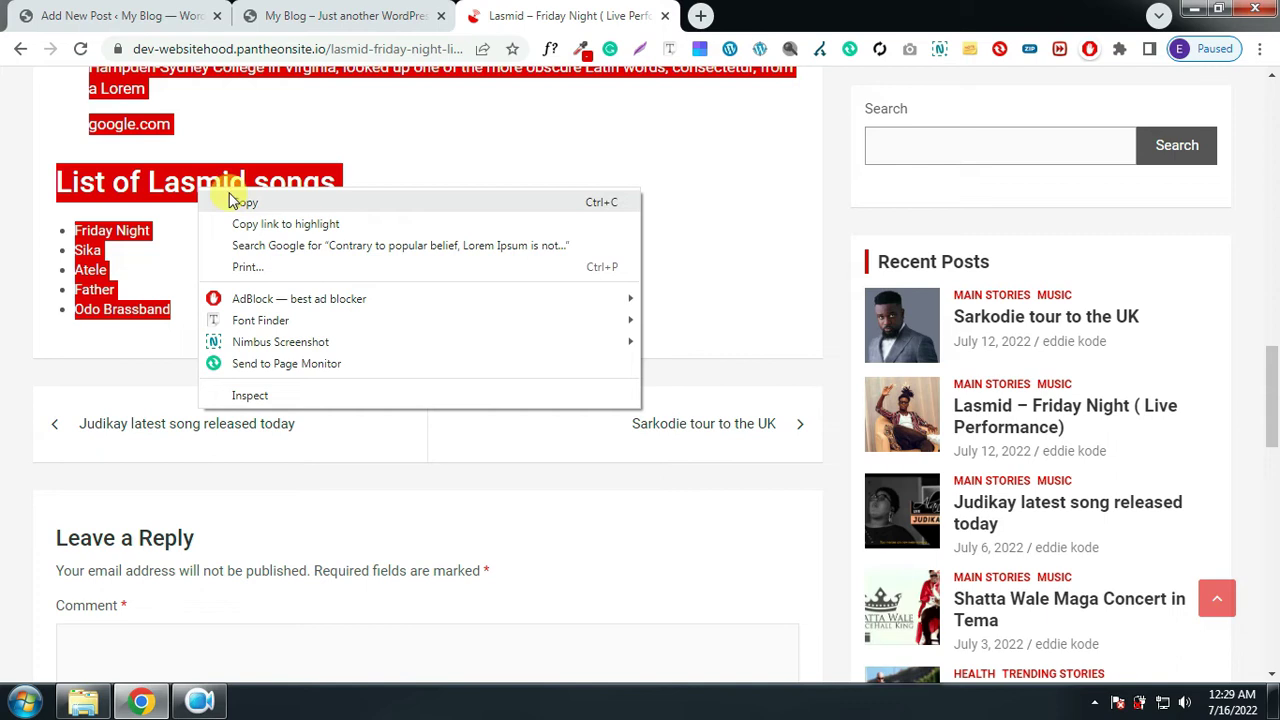
click(232, 200)
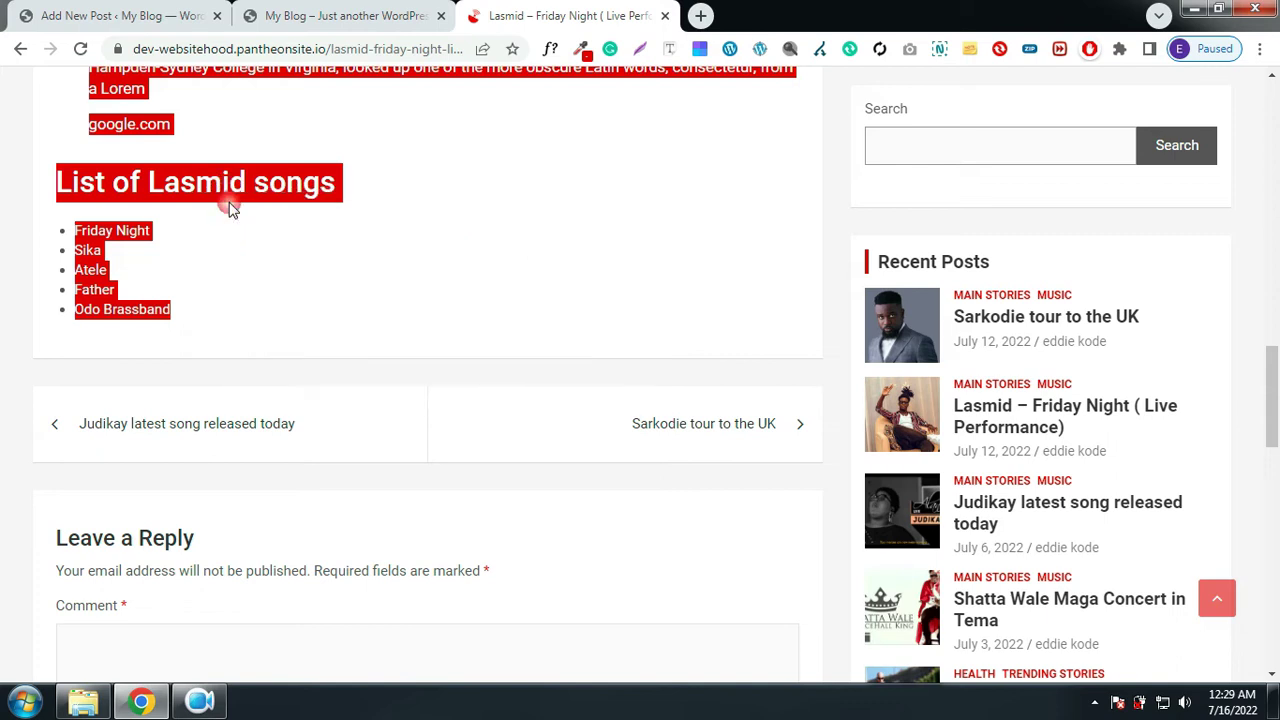
Paste the copied article content into the new post's body and check it from start to end
click(145, 14)
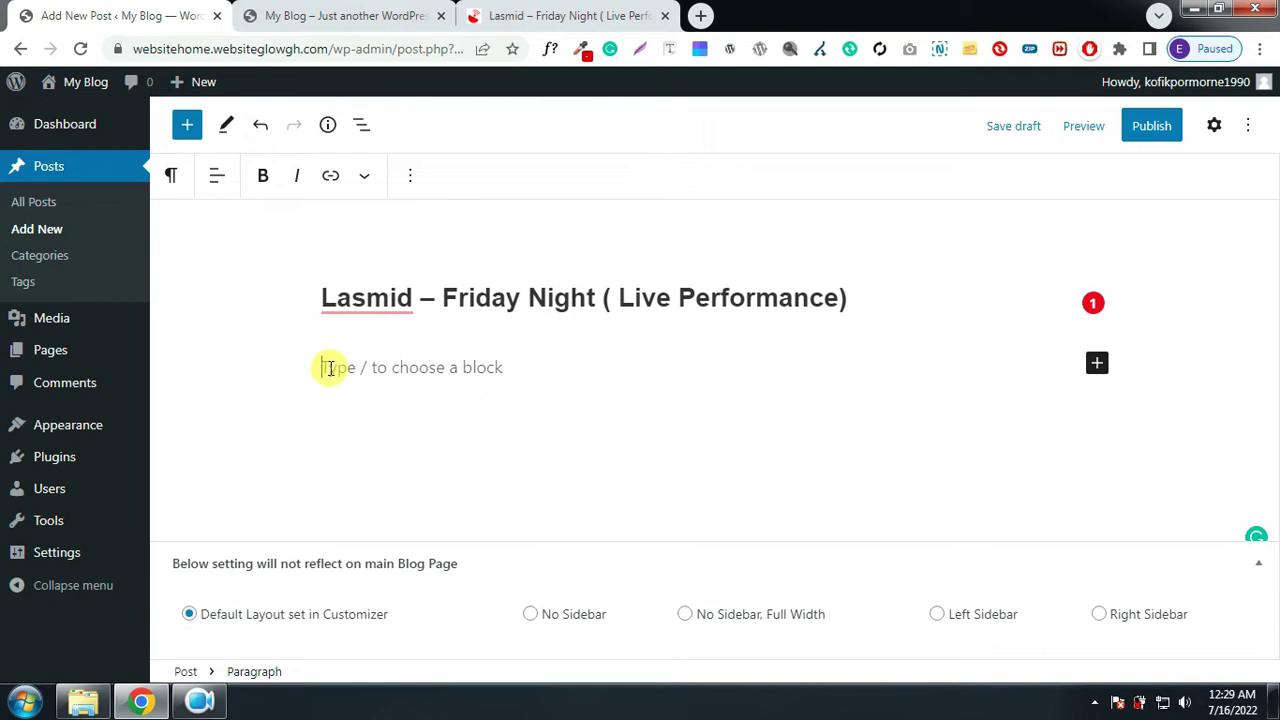
key(ctrl+v)
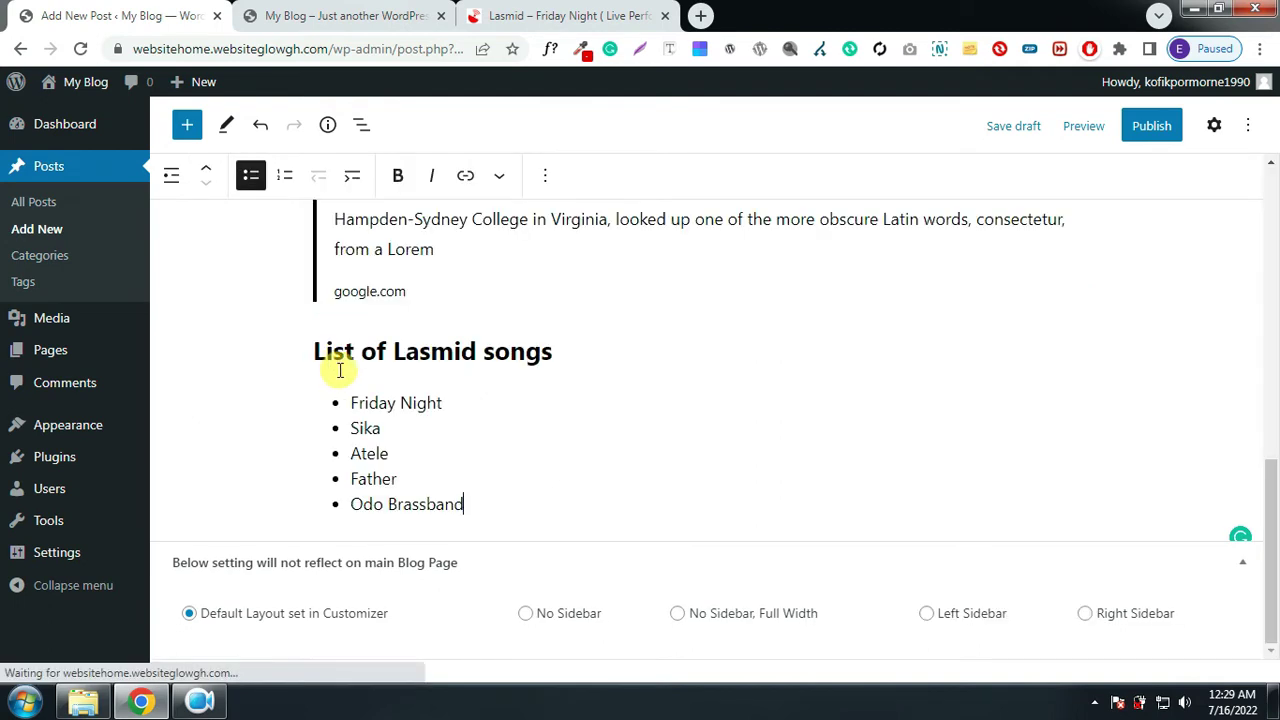
scroll(577, 368, up, 10)
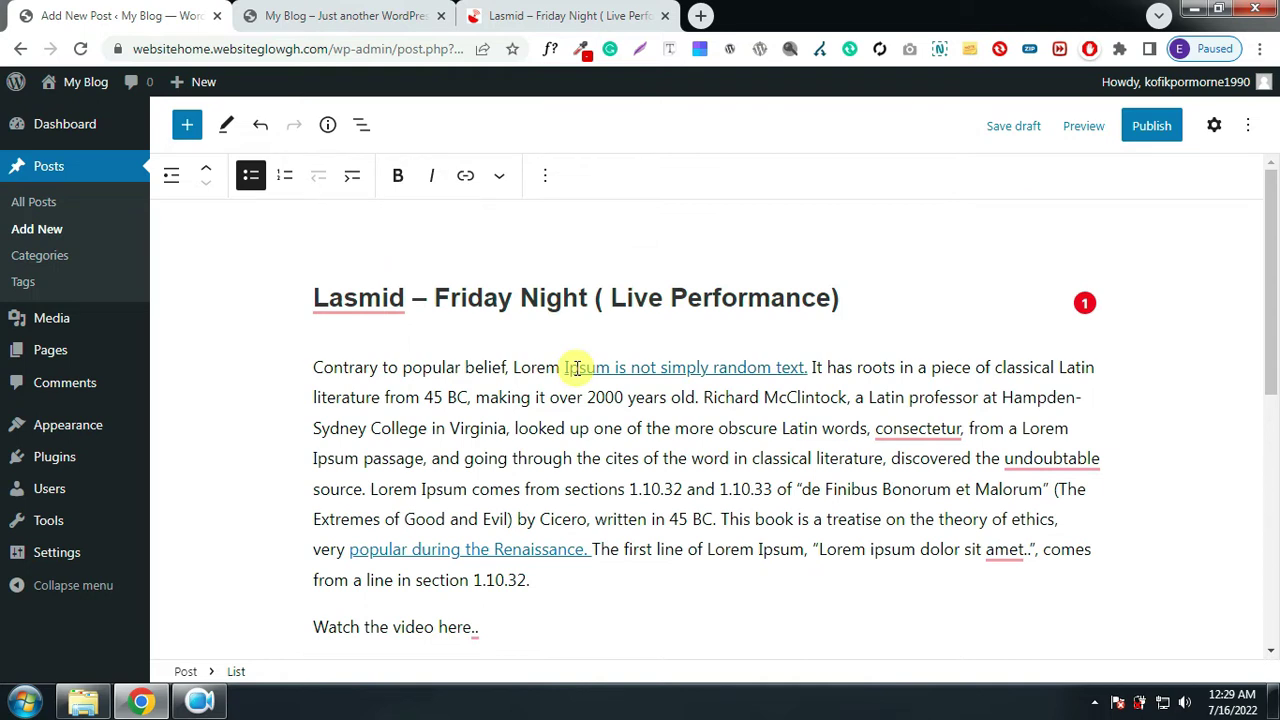
scroll(577, 368, down, 10)
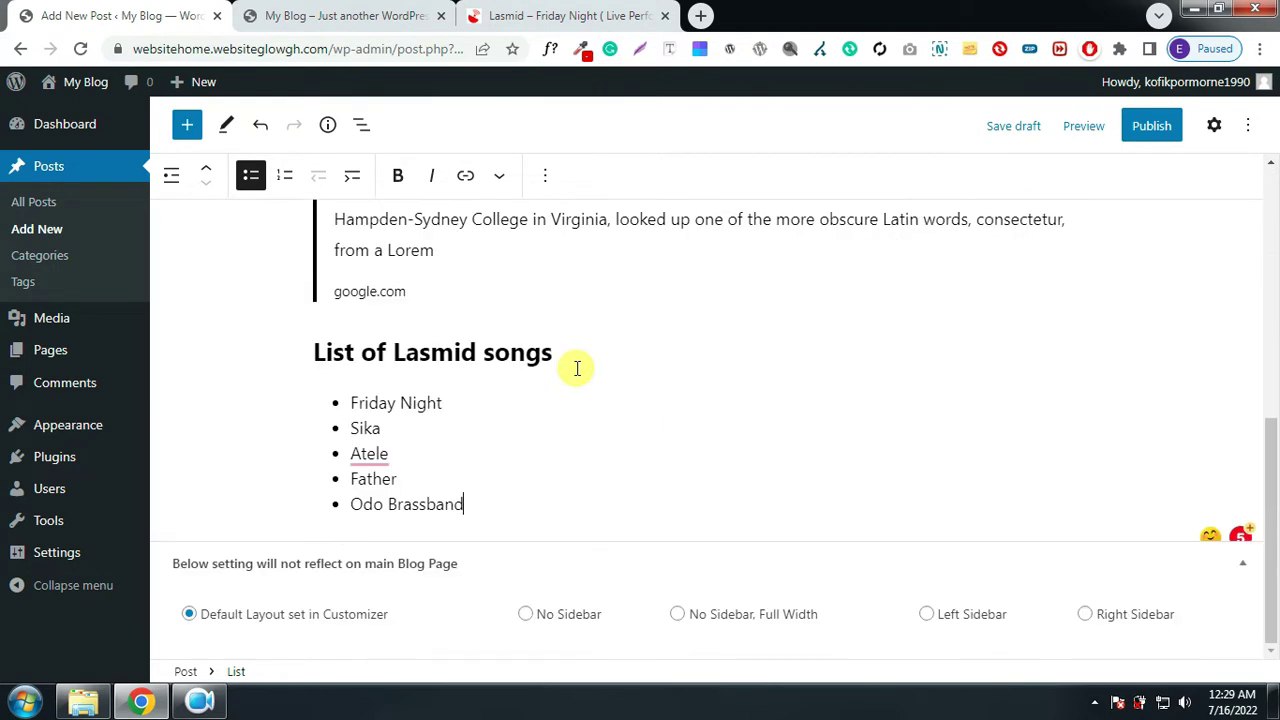
scroll(577, 368, up, 7)
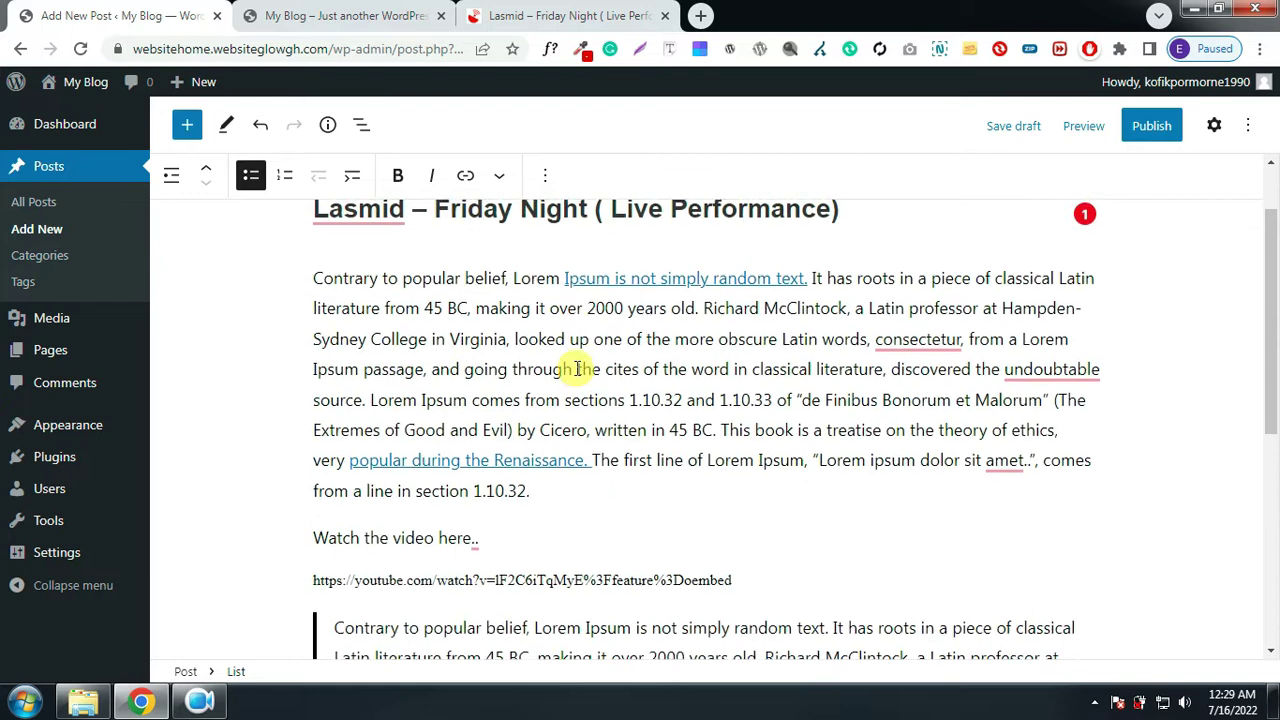
scroll(577, 368, up, 1)
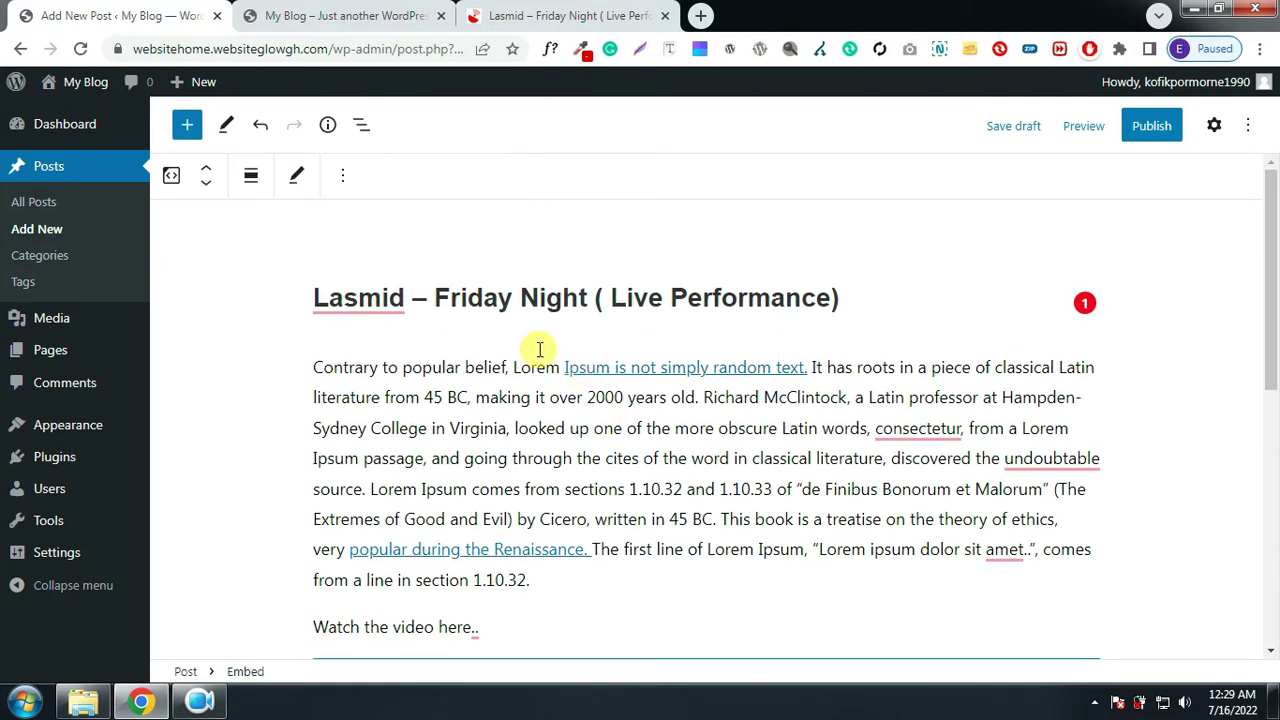
drag(314, 368, 594, 644)
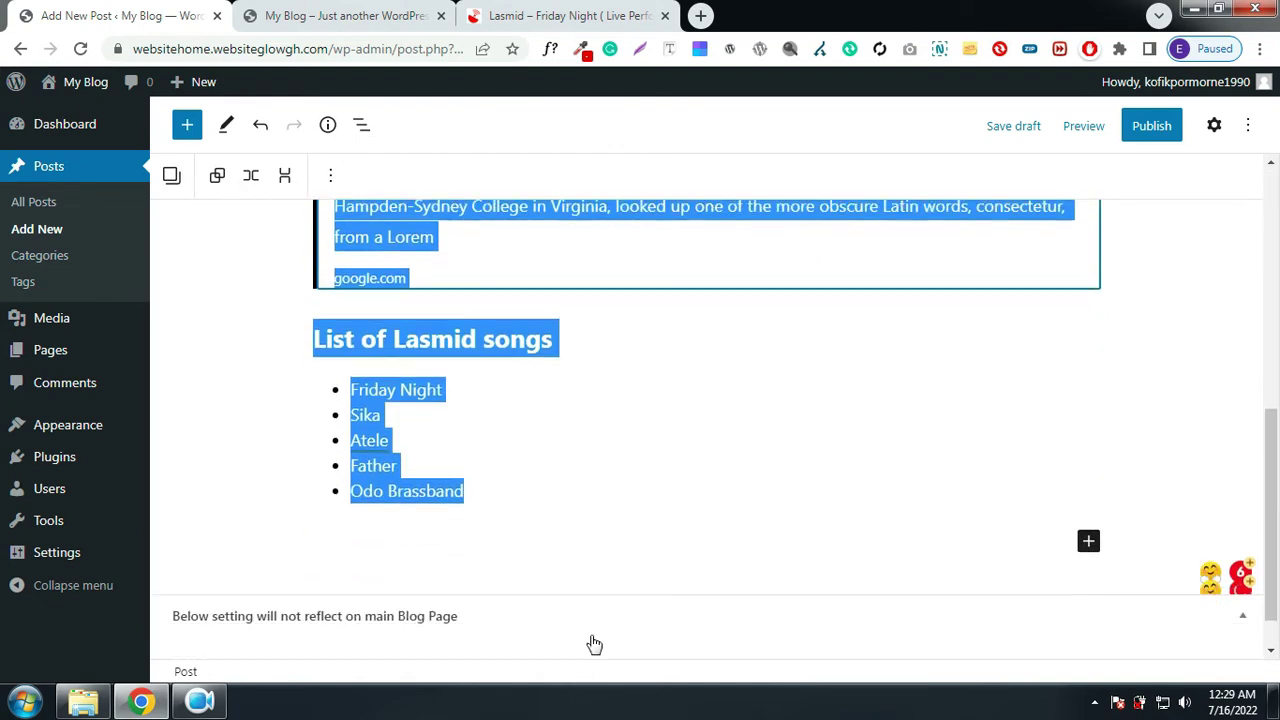
End the songs list after Odo Brassband and insert a Columns block with the 50 / 50 layout below it
click(486, 504)
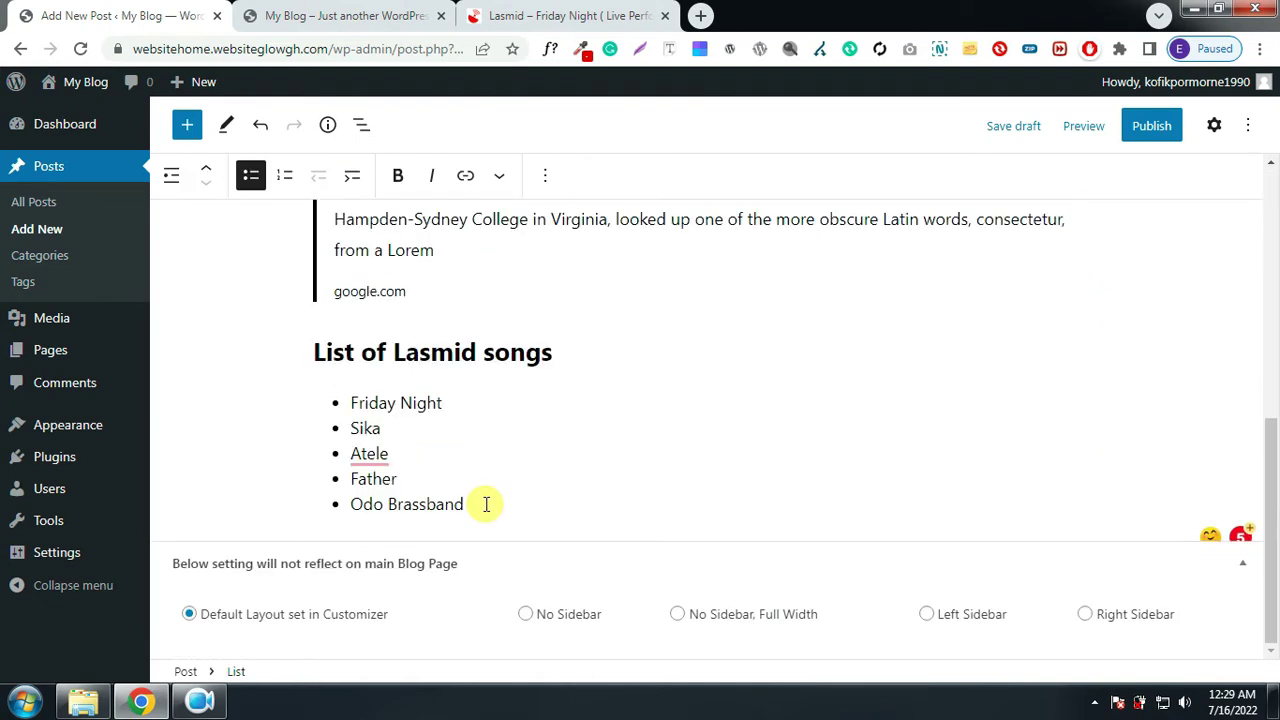
key(Return)
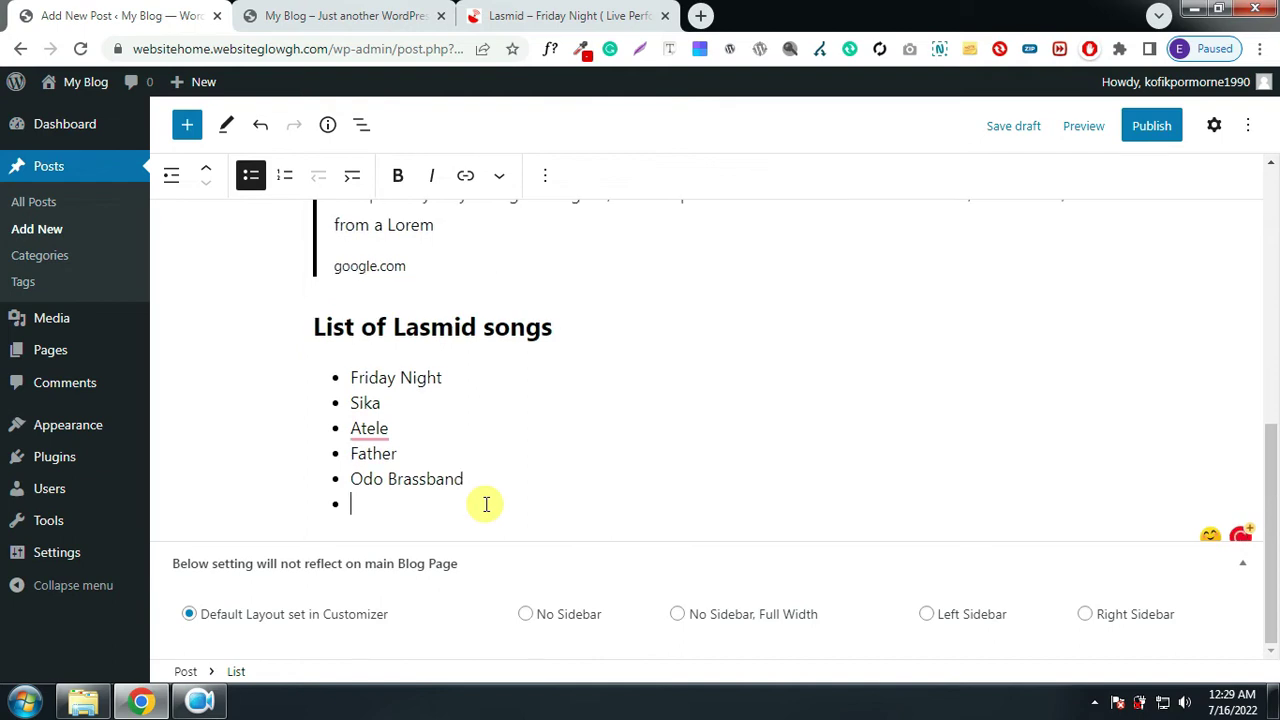
key(Return)
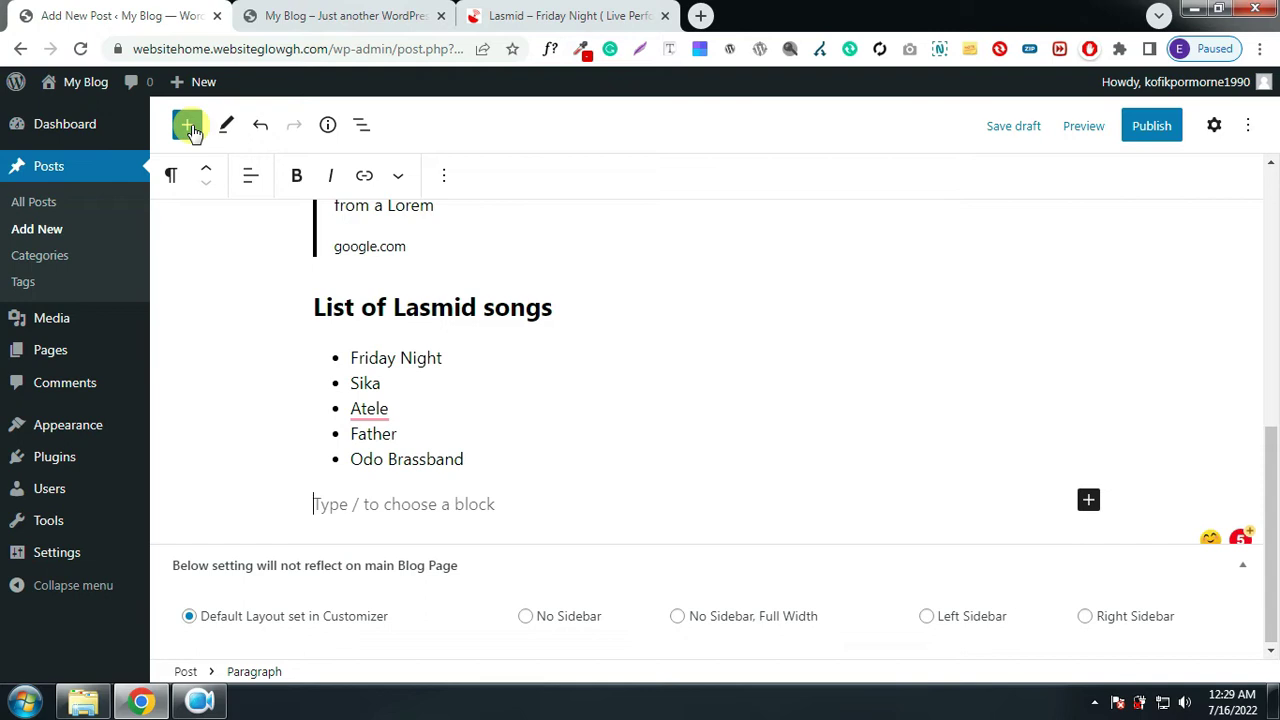
click(188, 126)
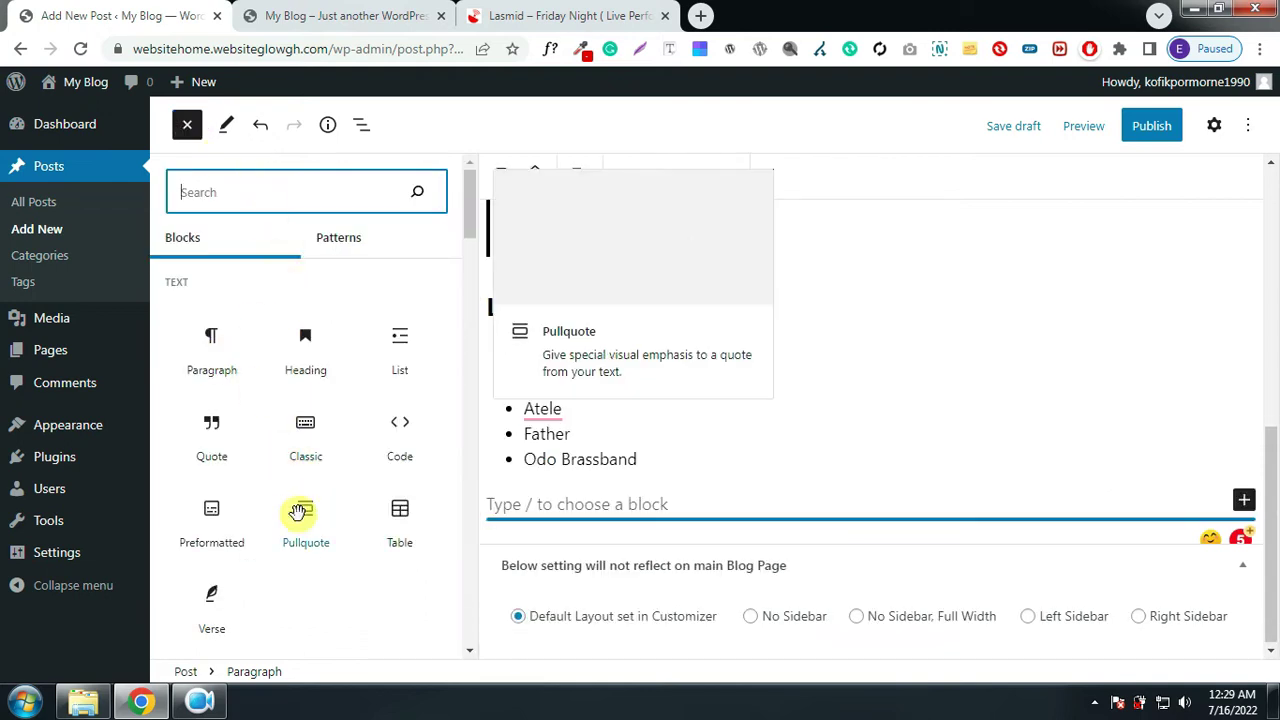
scroll(258, 468, down, 3)
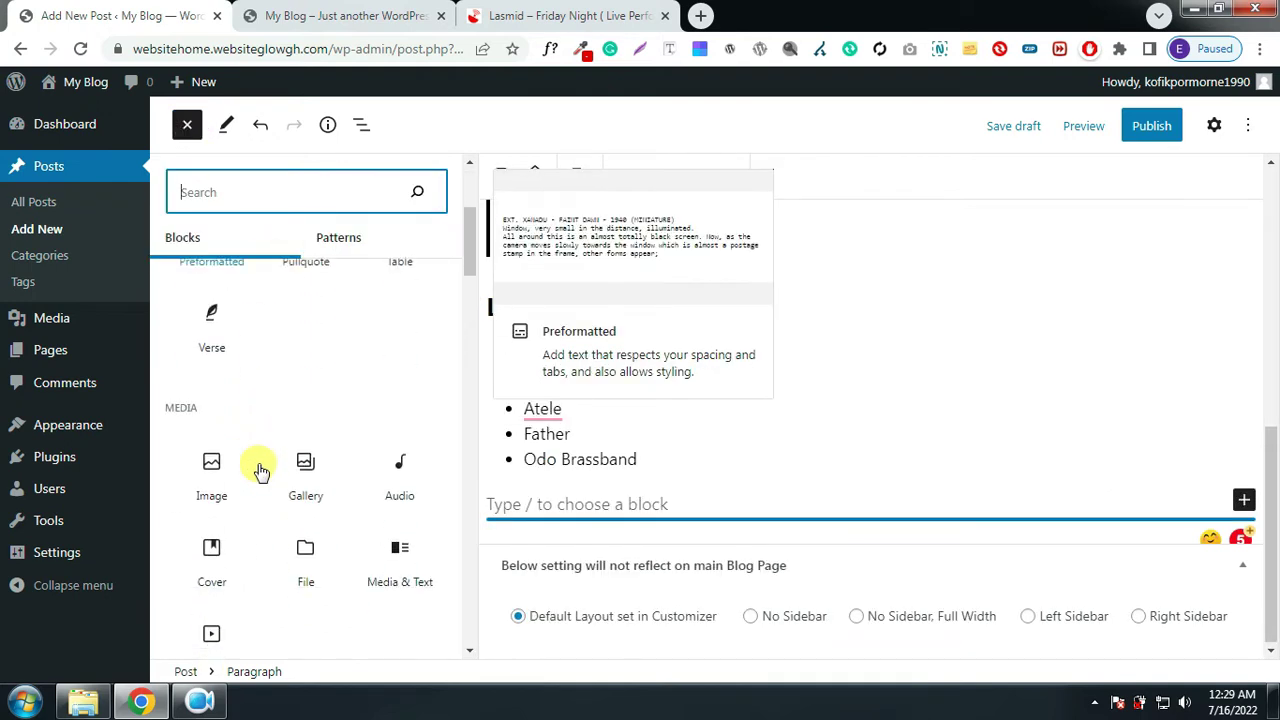
scroll(258, 468, down, 2)
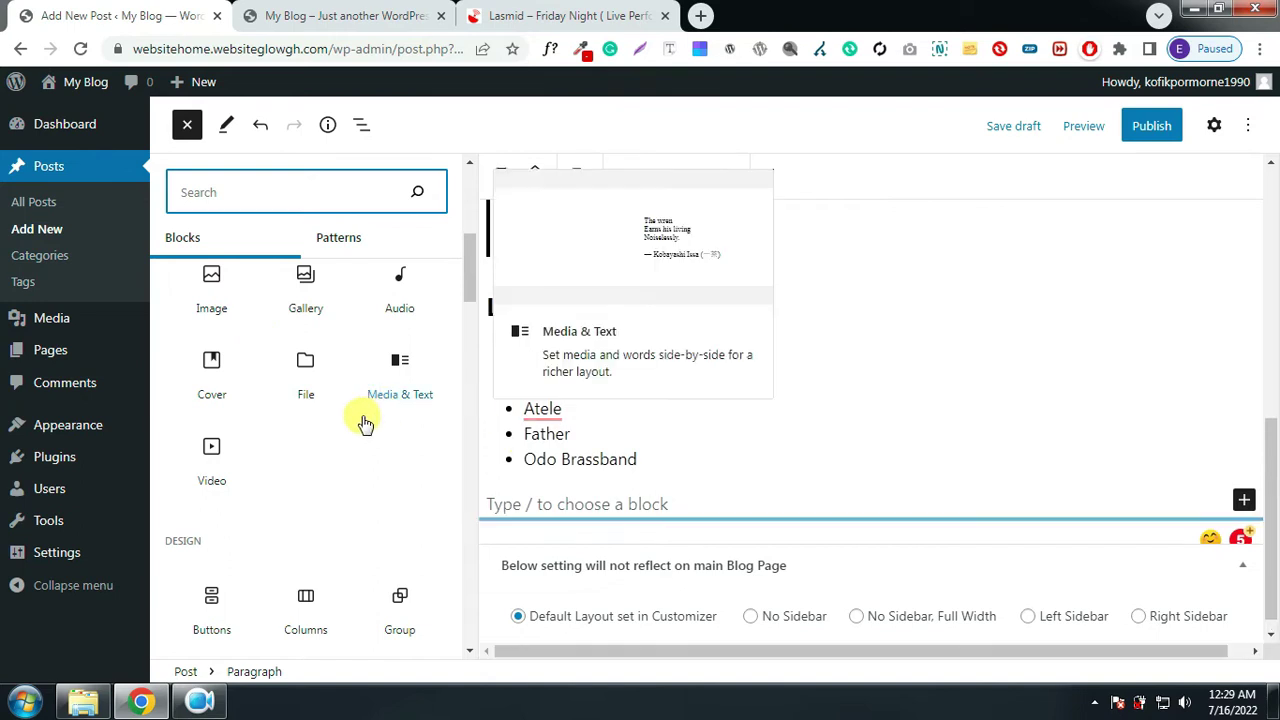
scroll(313, 472, down, 3)
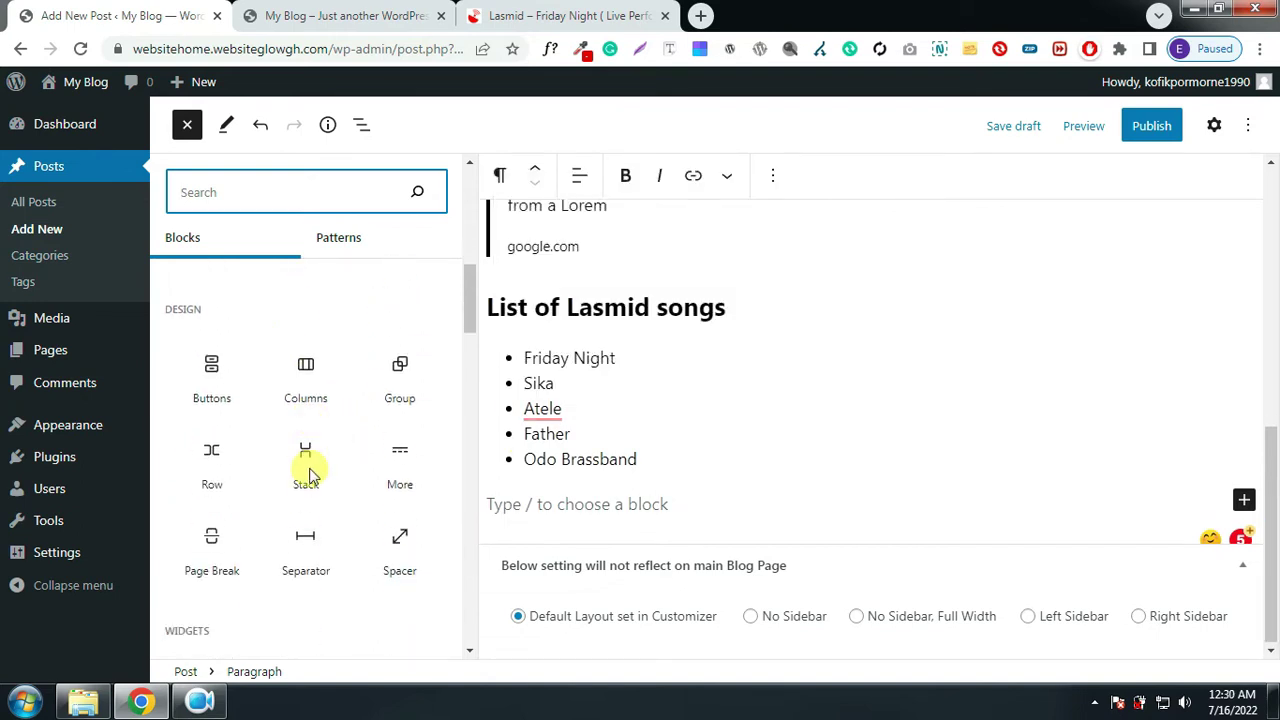
scroll(308, 475, down, 1)
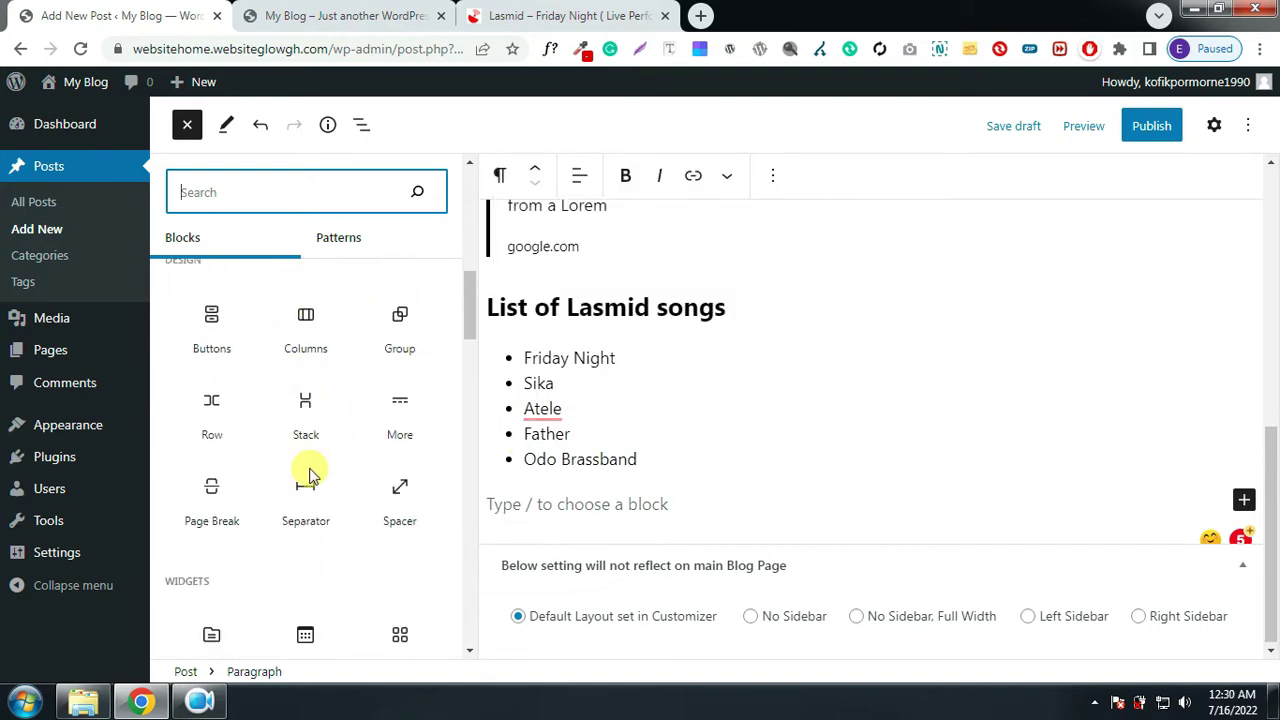
click(305, 326)
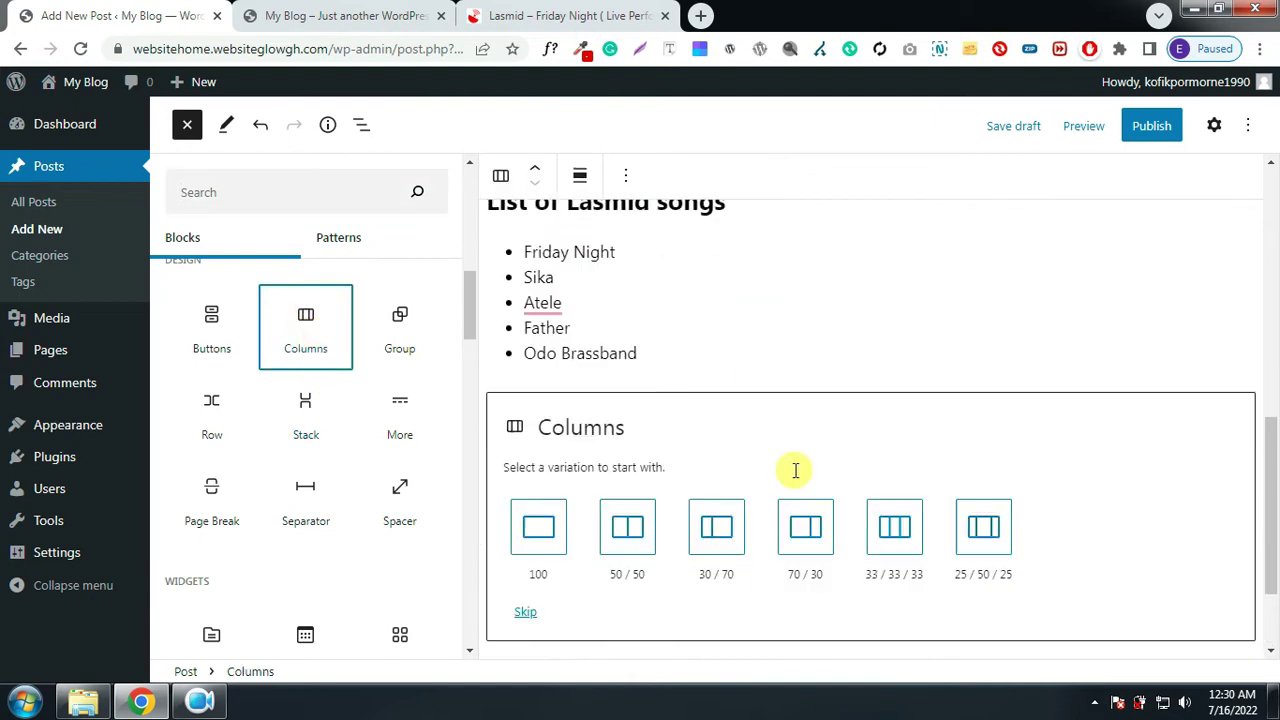
scroll(795, 470, down, 2)
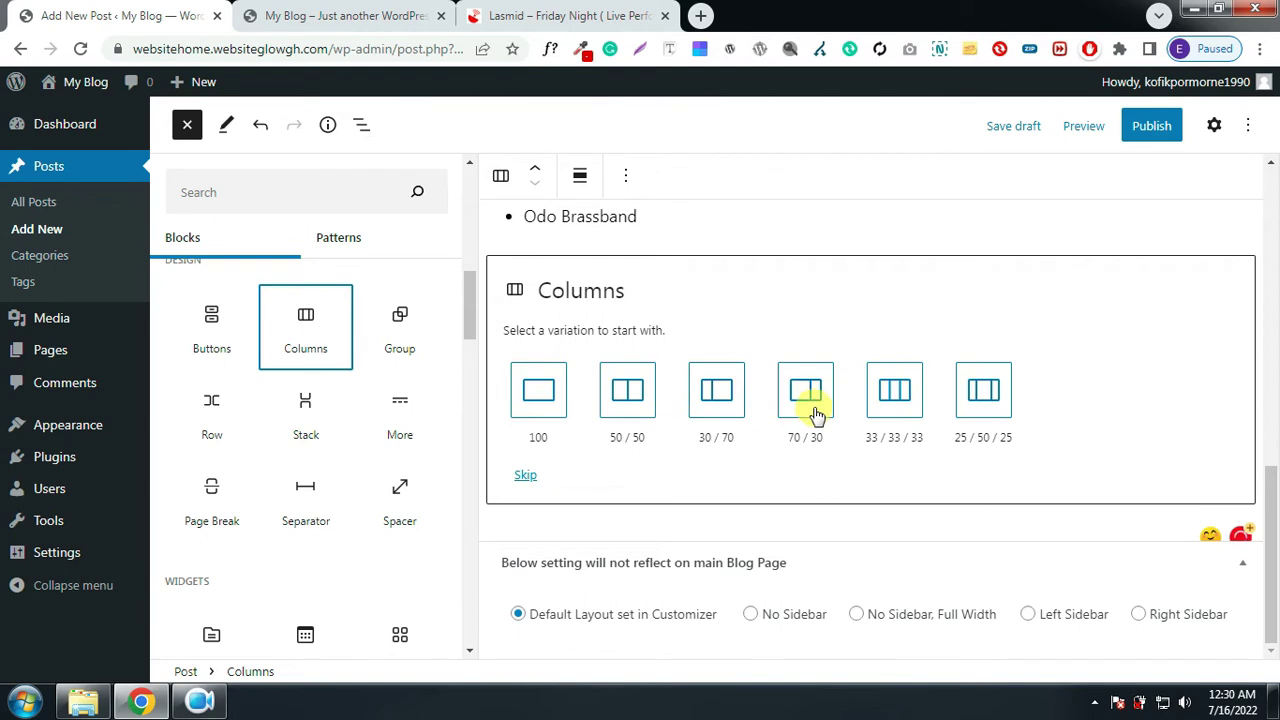
click(628, 400)
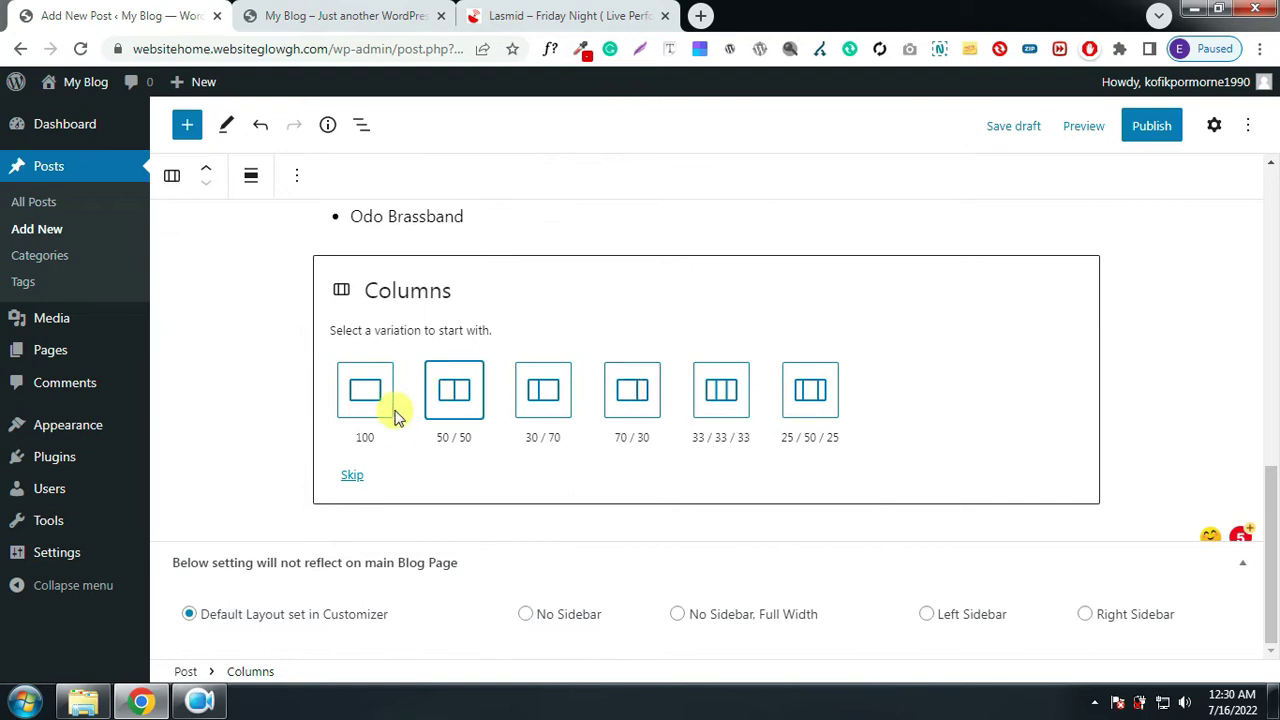
click(454, 410)
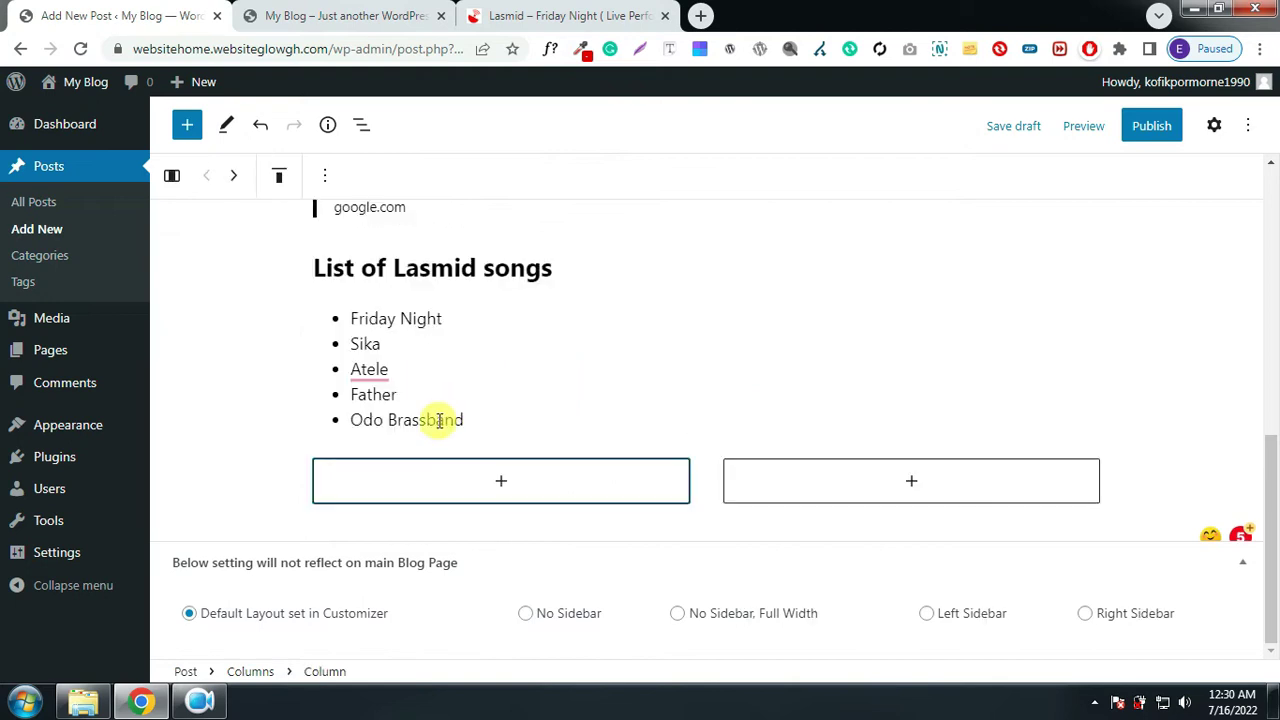
Add an Image block to the first column and upload the Lasmid picture from the Entertainment folder
click(502, 484)
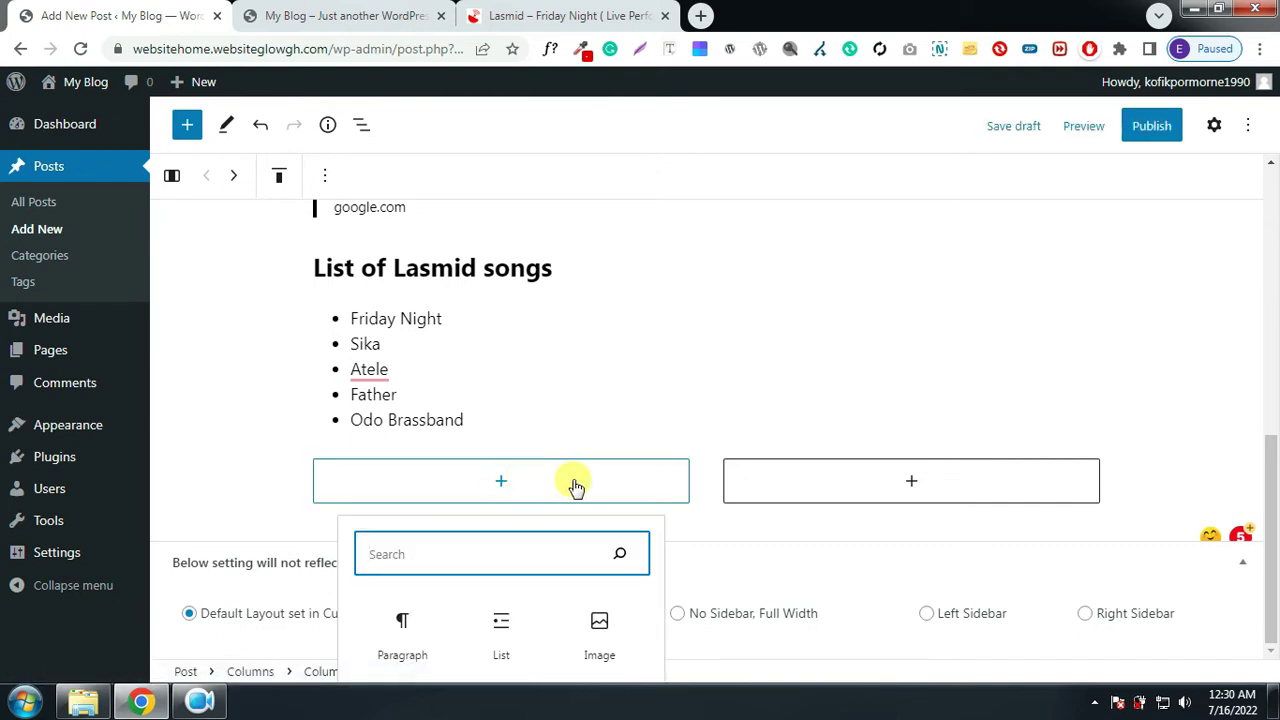
click(599, 626)
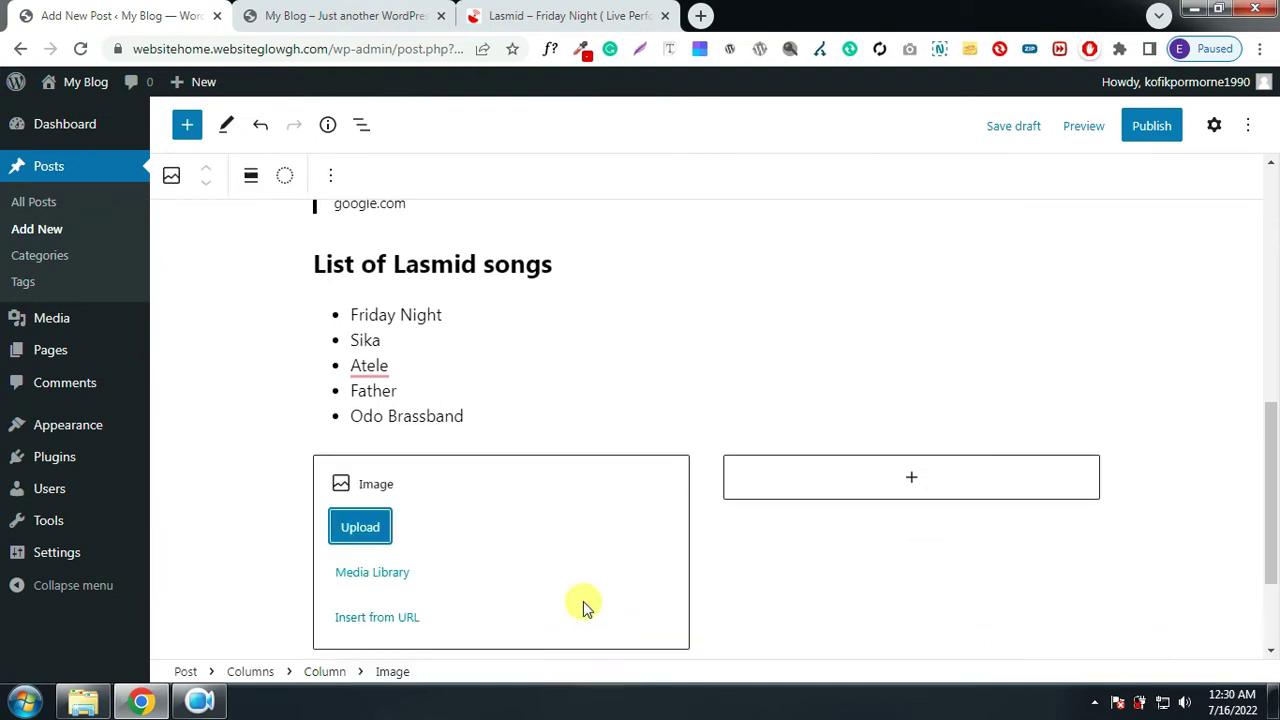
click(360, 530)
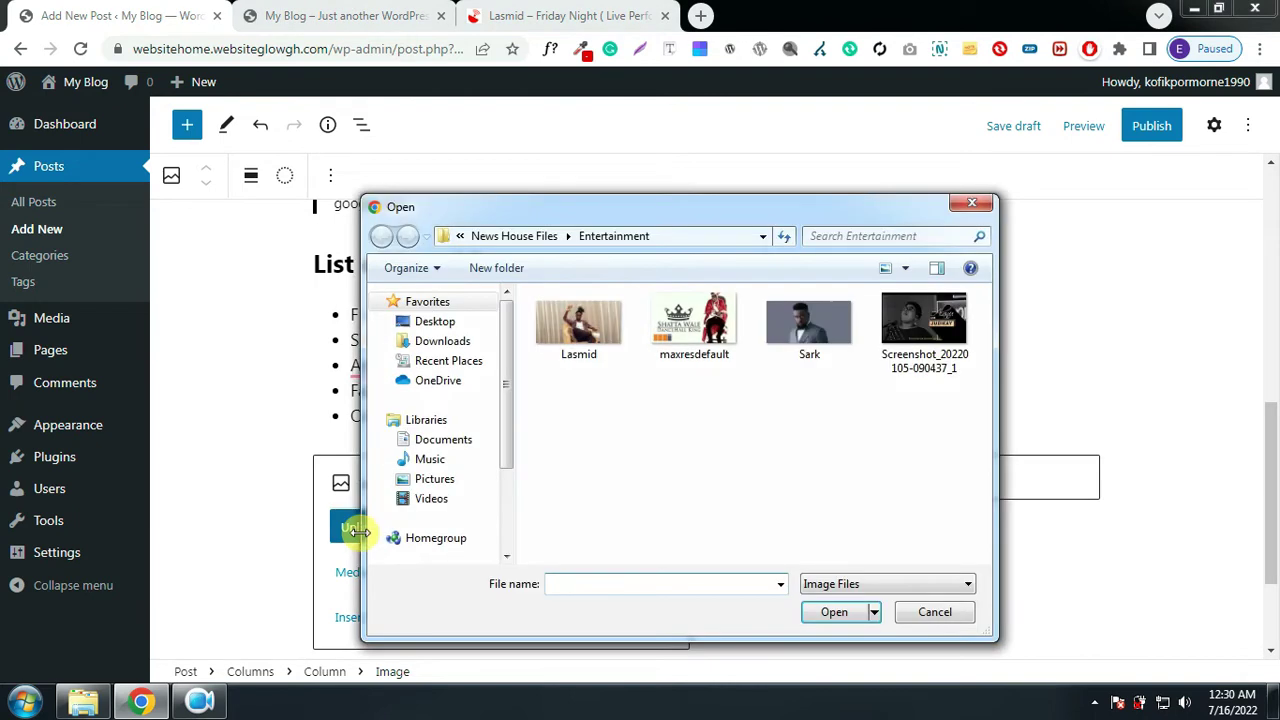
click(600, 336)
click(836, 611)
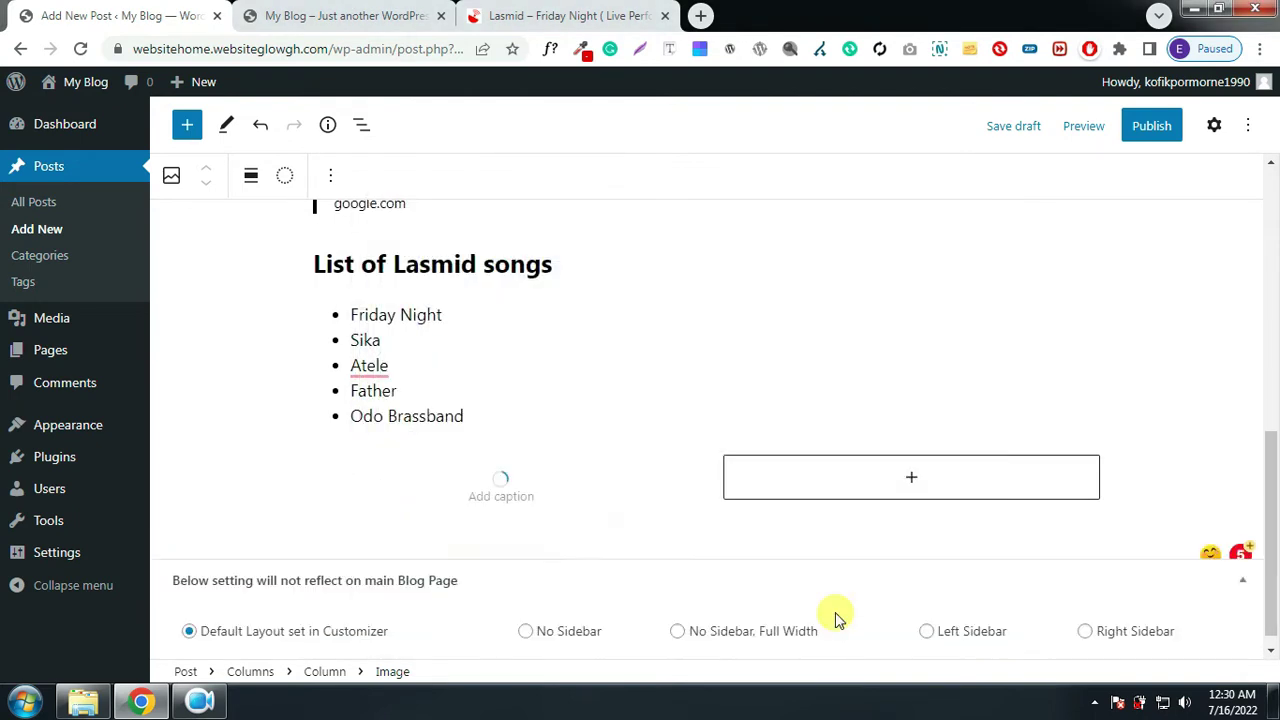
scroll(642, 539, down, 2)
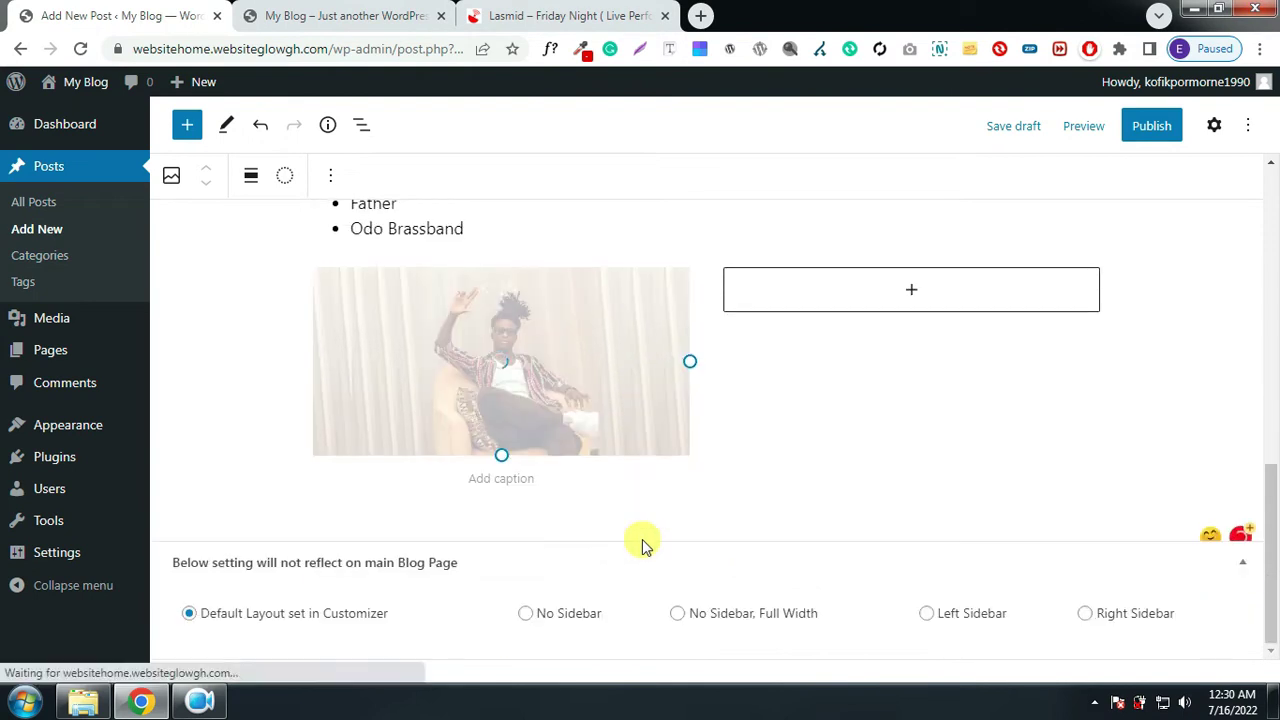
Add a Paragraph block to the empty second column beside the Lasmid picture
scroll(720, 509, up, 3)
scroll(866, 554, down, 2)
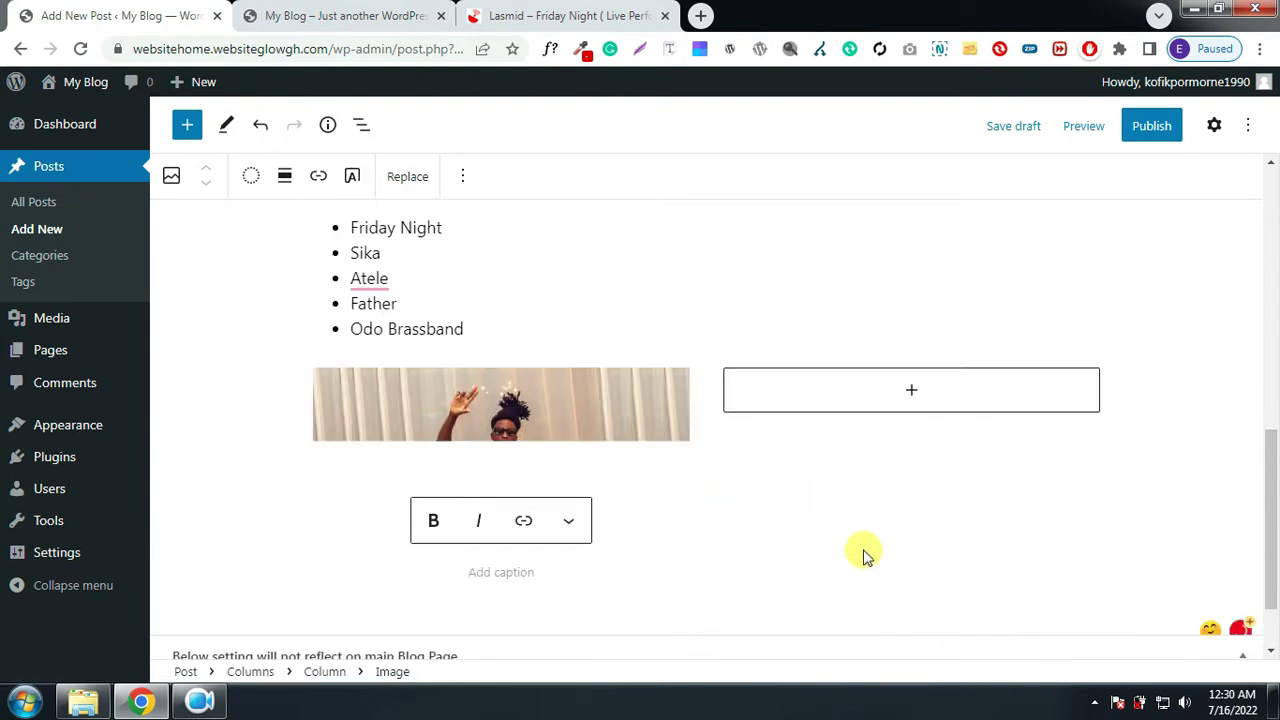
click(909, 393)
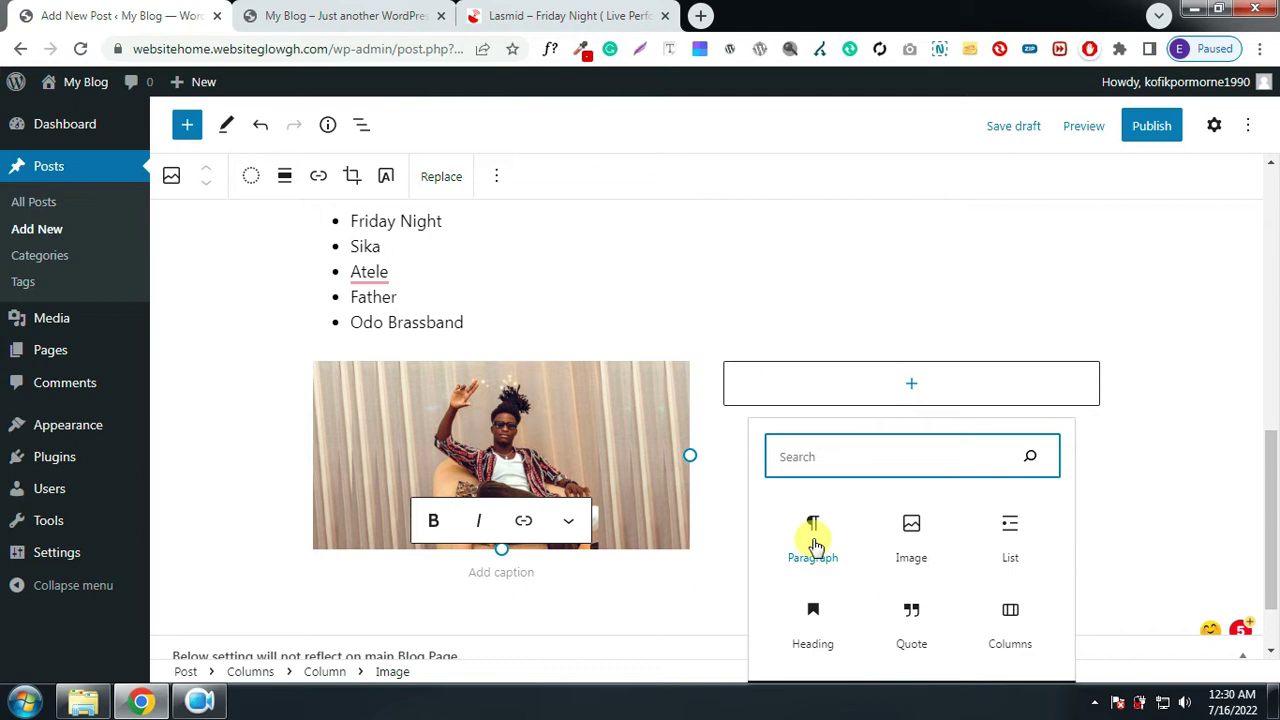
click(813, 535)
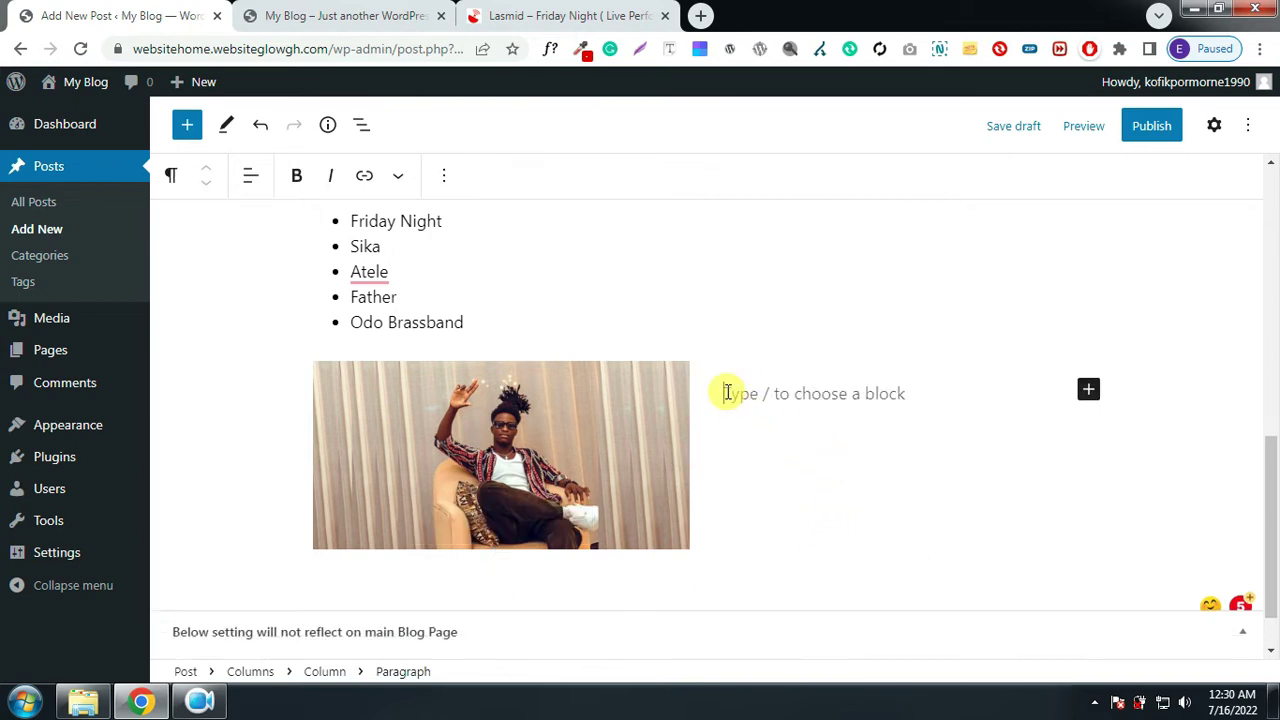
Copy the reference article's opening text, from "Contrary to popular belief" through "obscure Latin words,"
click(575, 15)
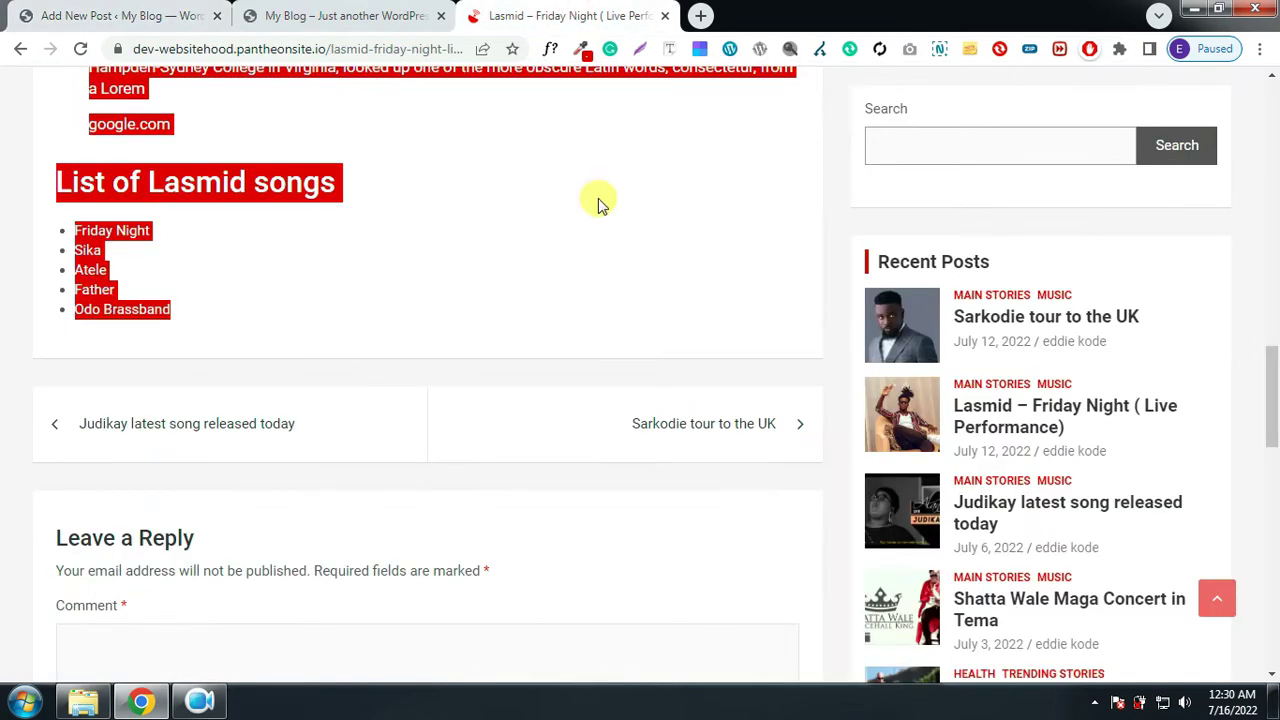
scroll(506, 306, up, 4)
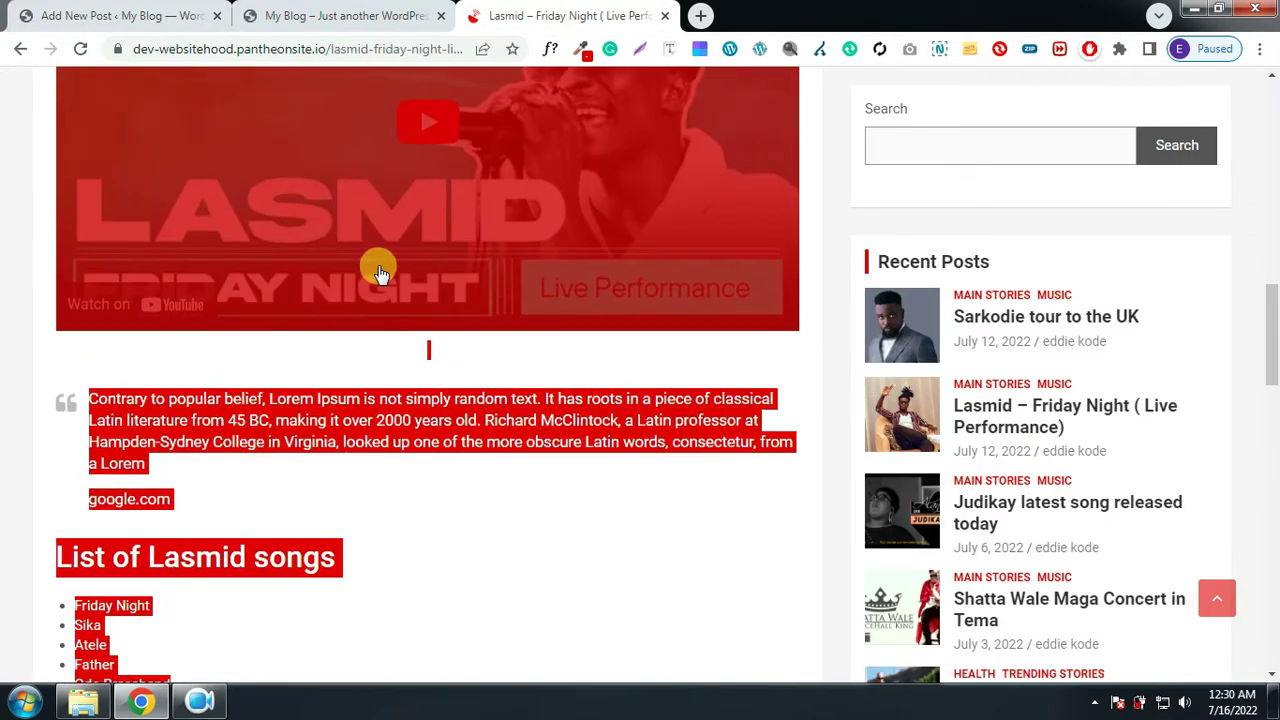
scroll(400, 330, up, 1)
click(410, 365)
scroll(408, 350, up, 6)
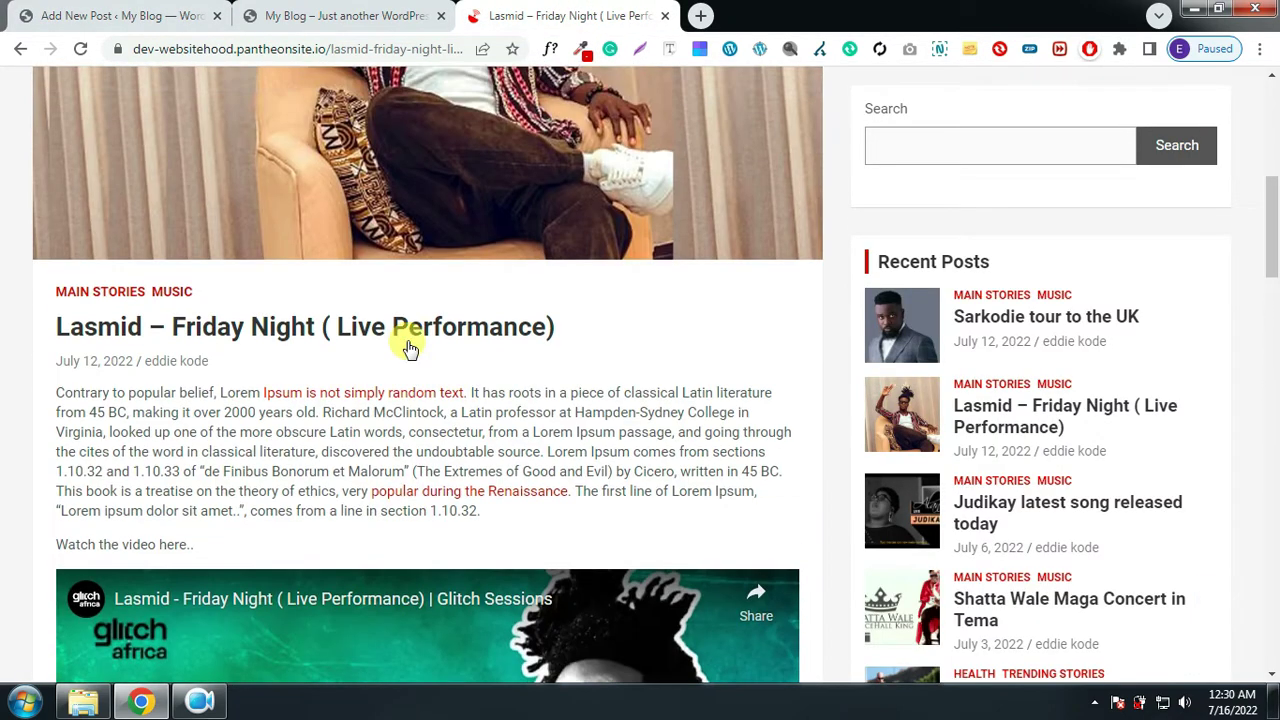
scroll(410, 348, down, 1)
drag(58, 298, 405, 345)
key(ctrl+c)
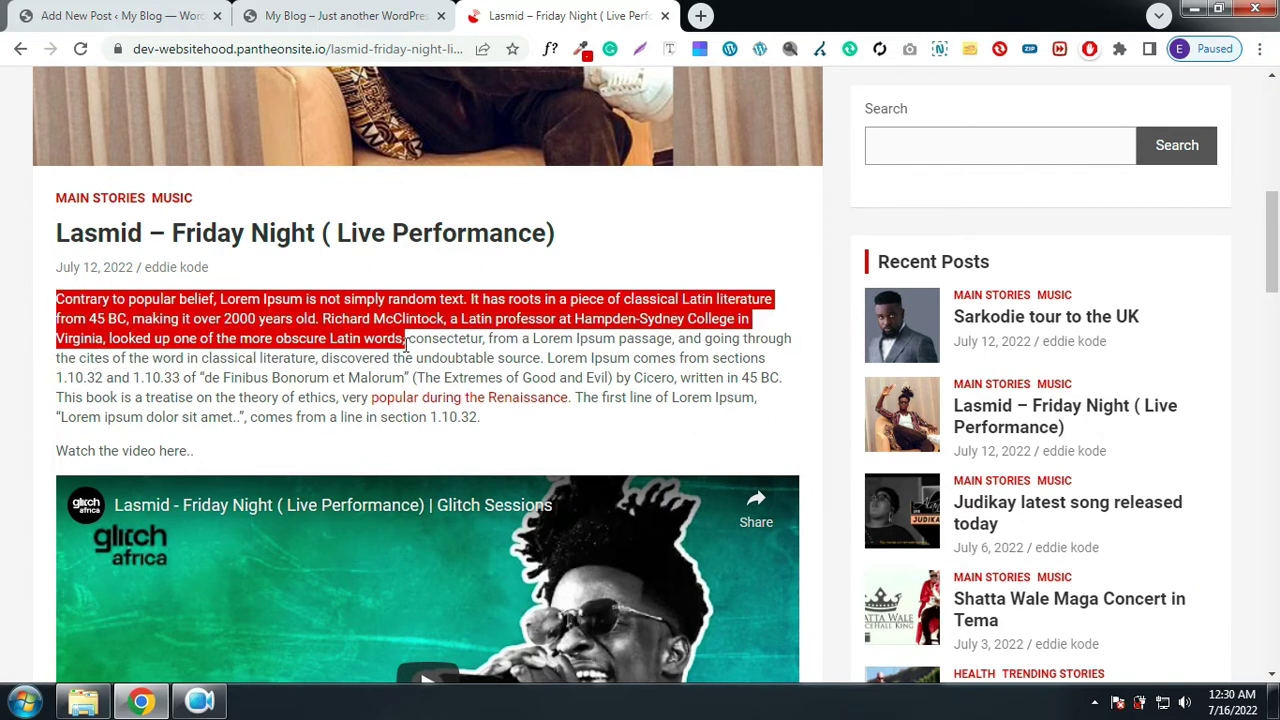
right_click(358, 322)
click(392, 336)
Paste the copied text into the second column's paragraph in the new post and check the two-column layout
click(120, 15)
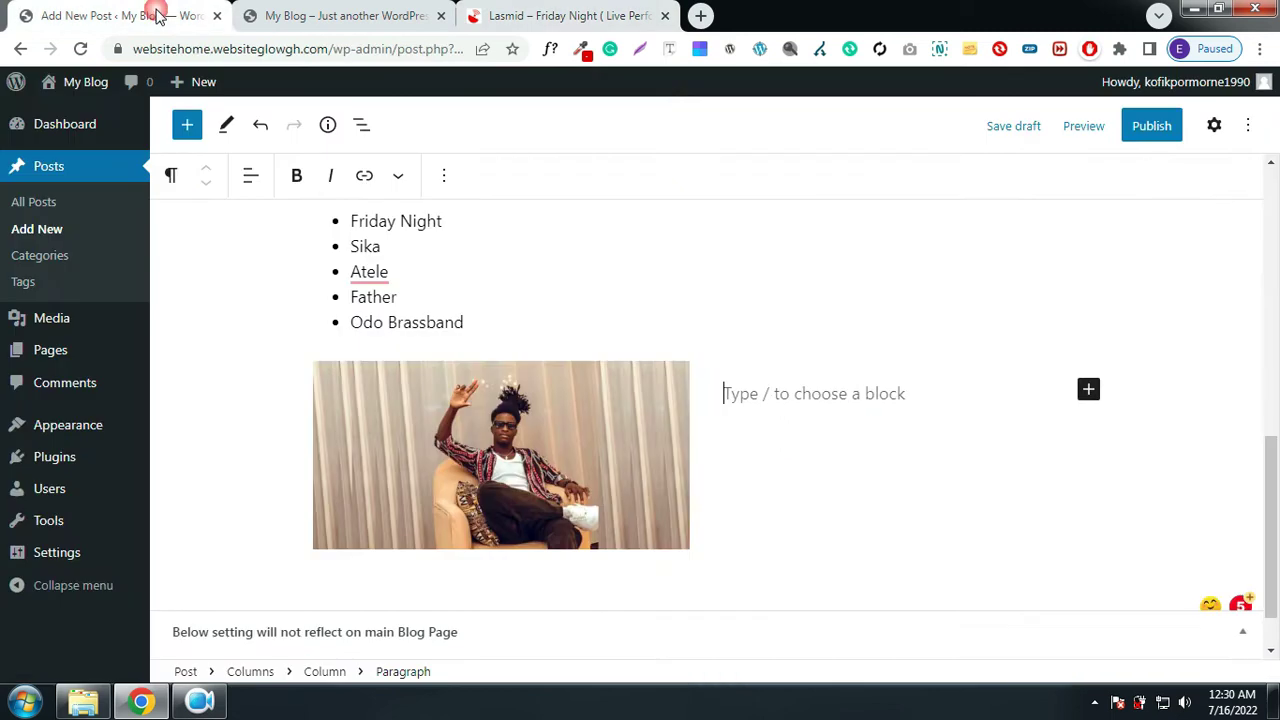
click(846, 393)
scroll(846, 393, up, 2)
key(ctrl+v)
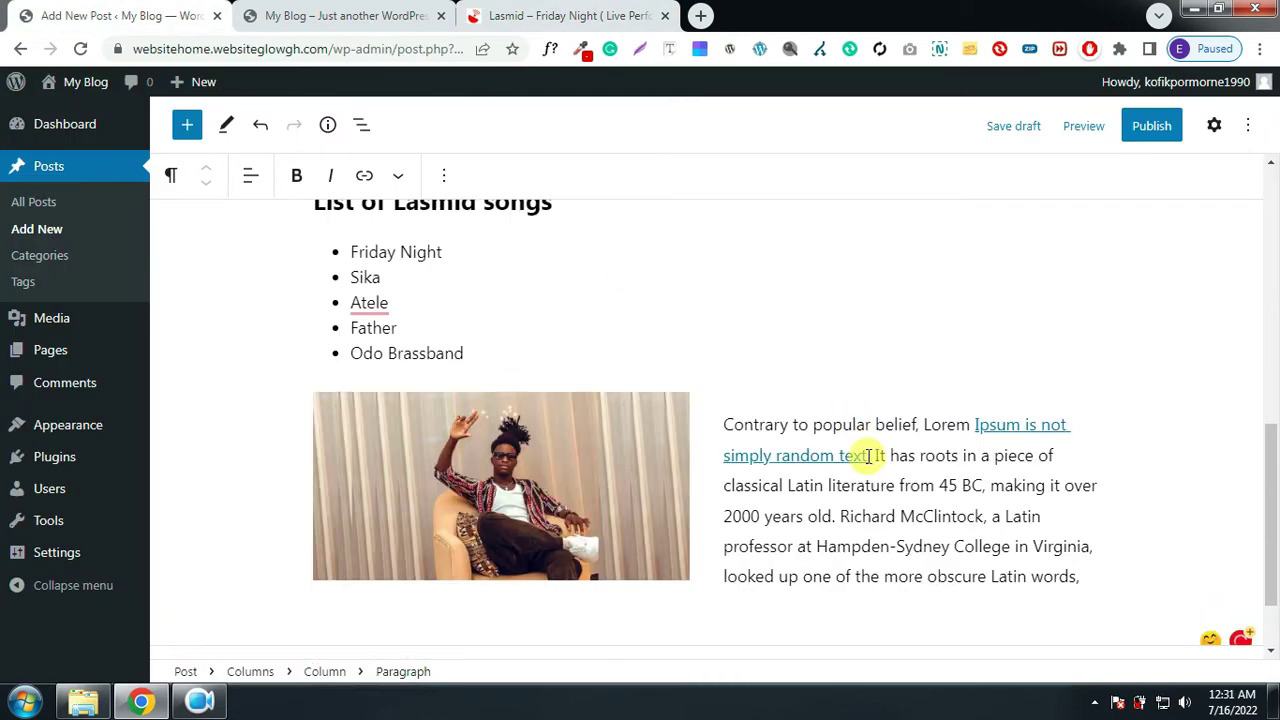
scroll(866, 457, down, 1)
scroll(830, 410, up, 2)
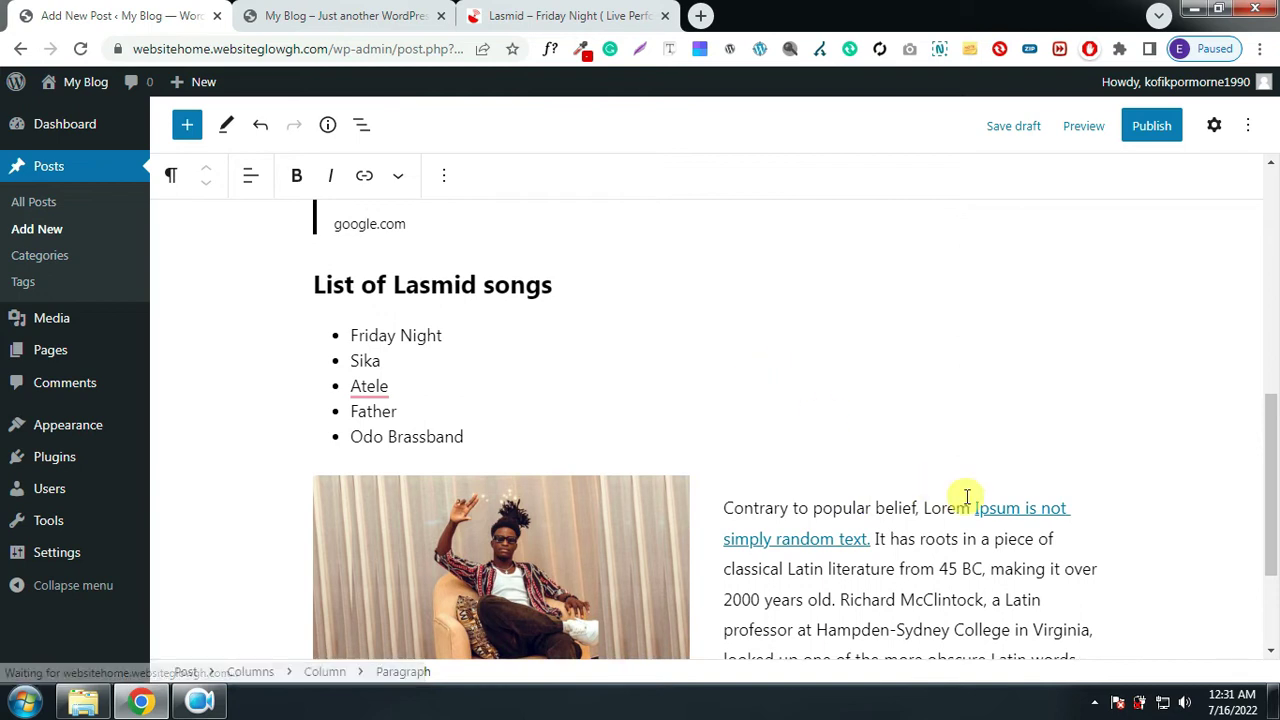
scroll(966, 497, down, 2)
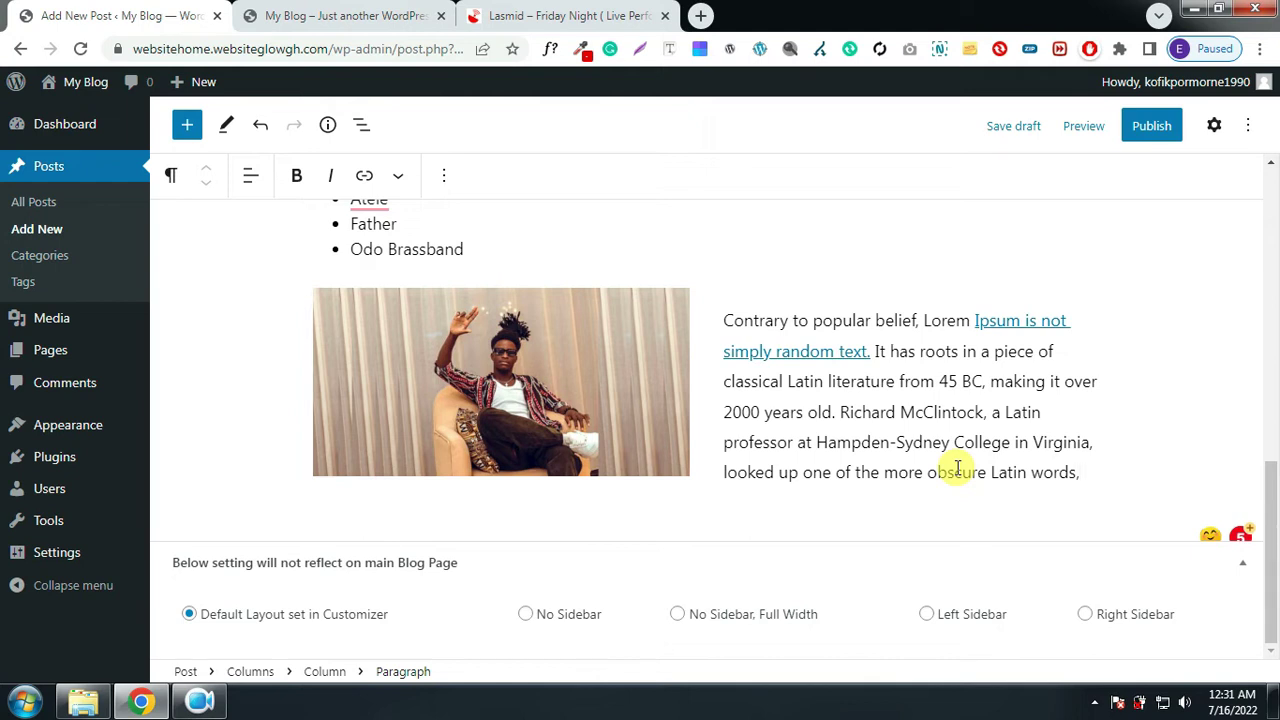
Open the post settings and assign the Lasmid post to the Music category
scroll(960, 380, up, 10)
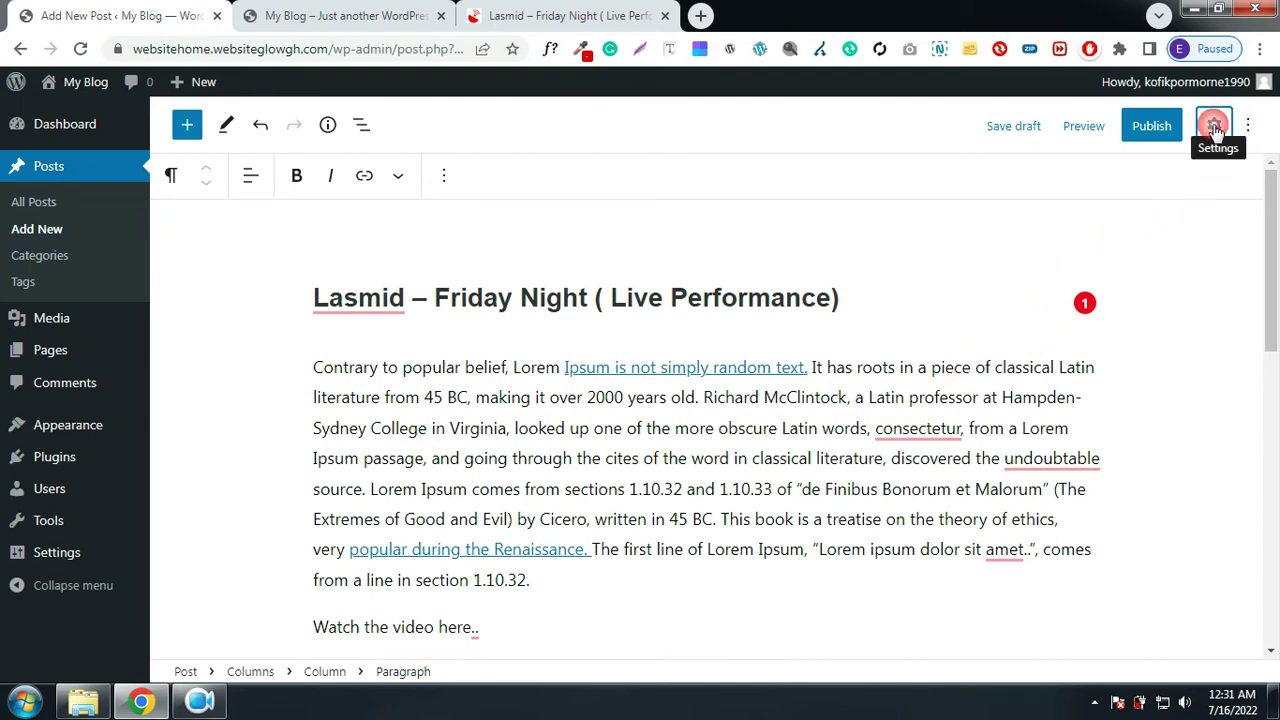
click(1214, 128)
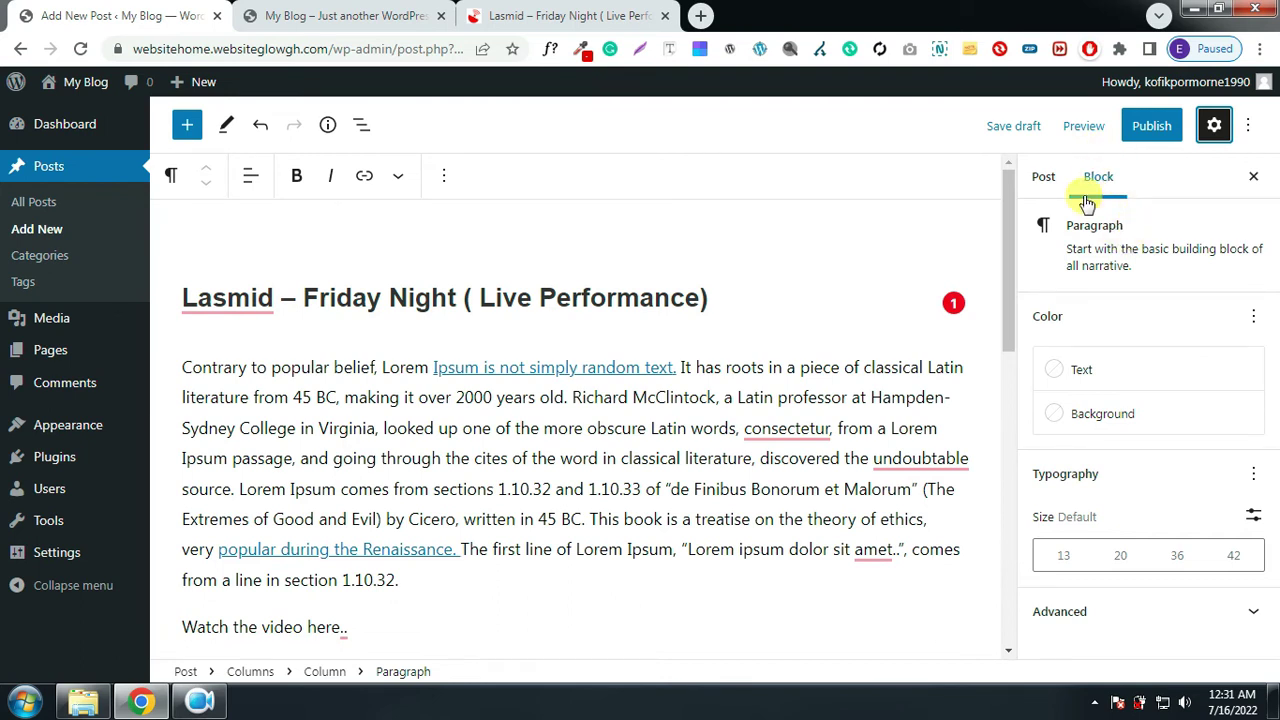
click(1047, 182)
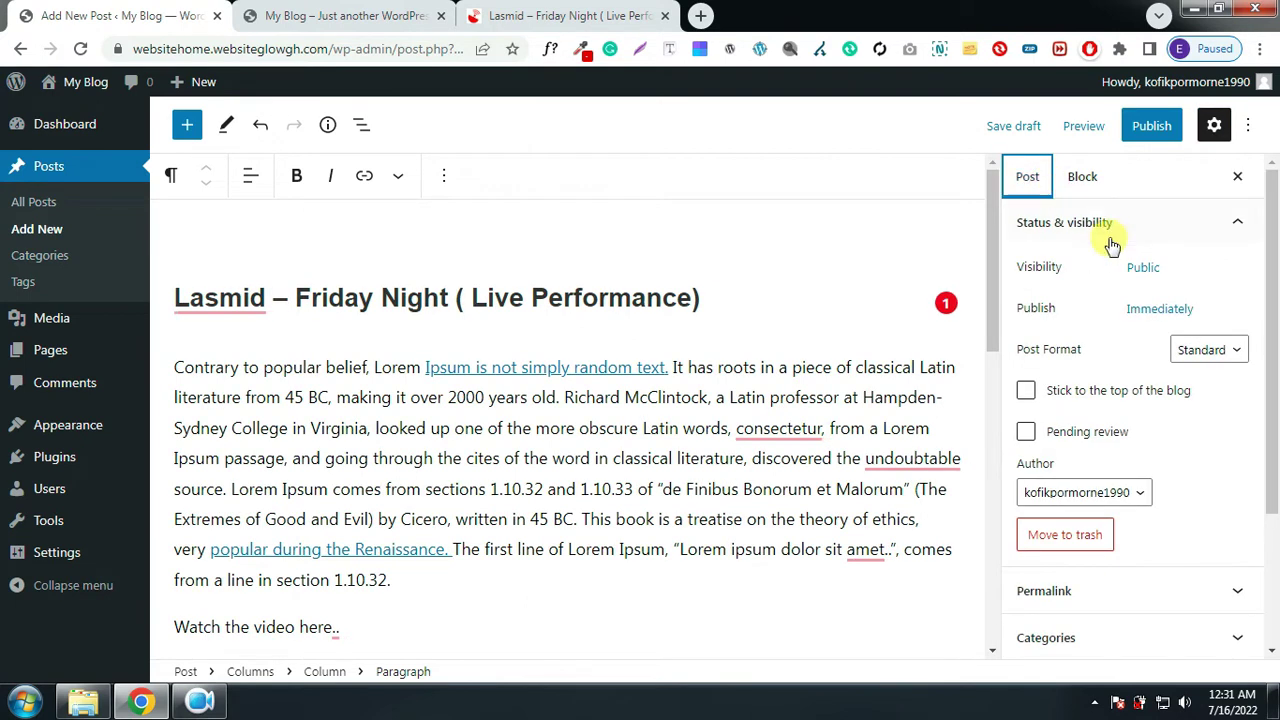
scroll(1140, 320, down, 2)
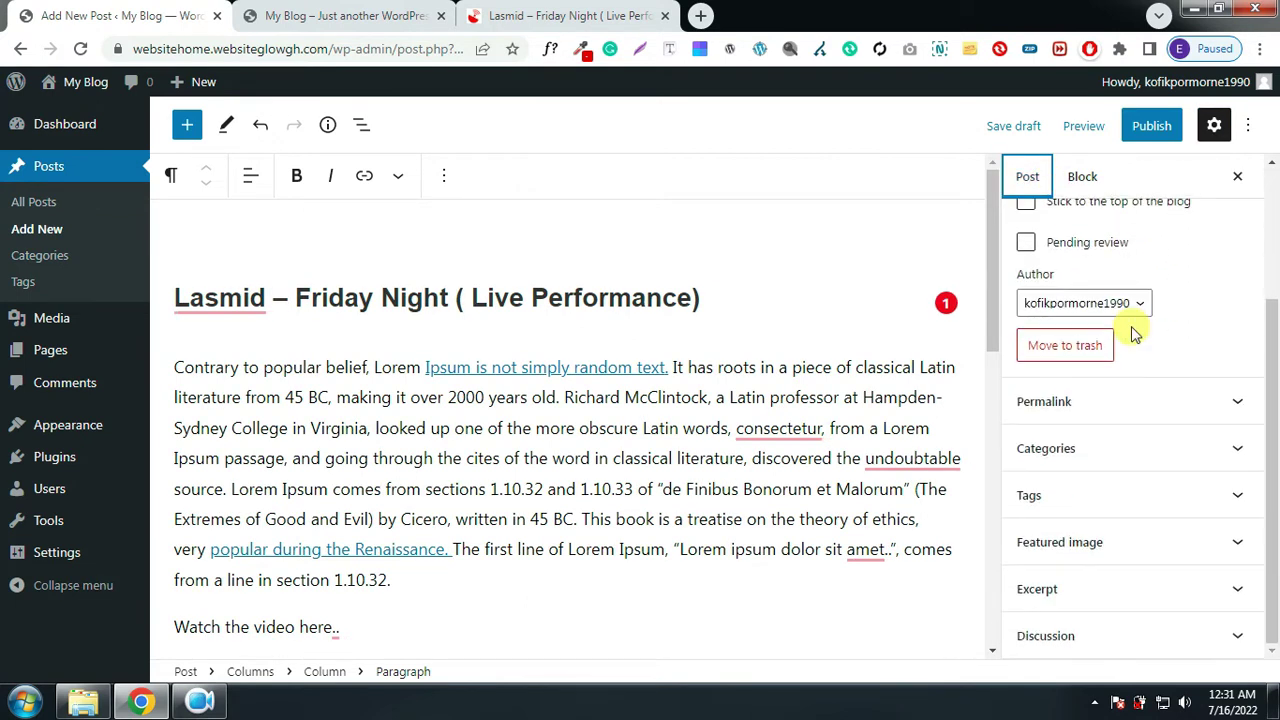
click(1200, 462)
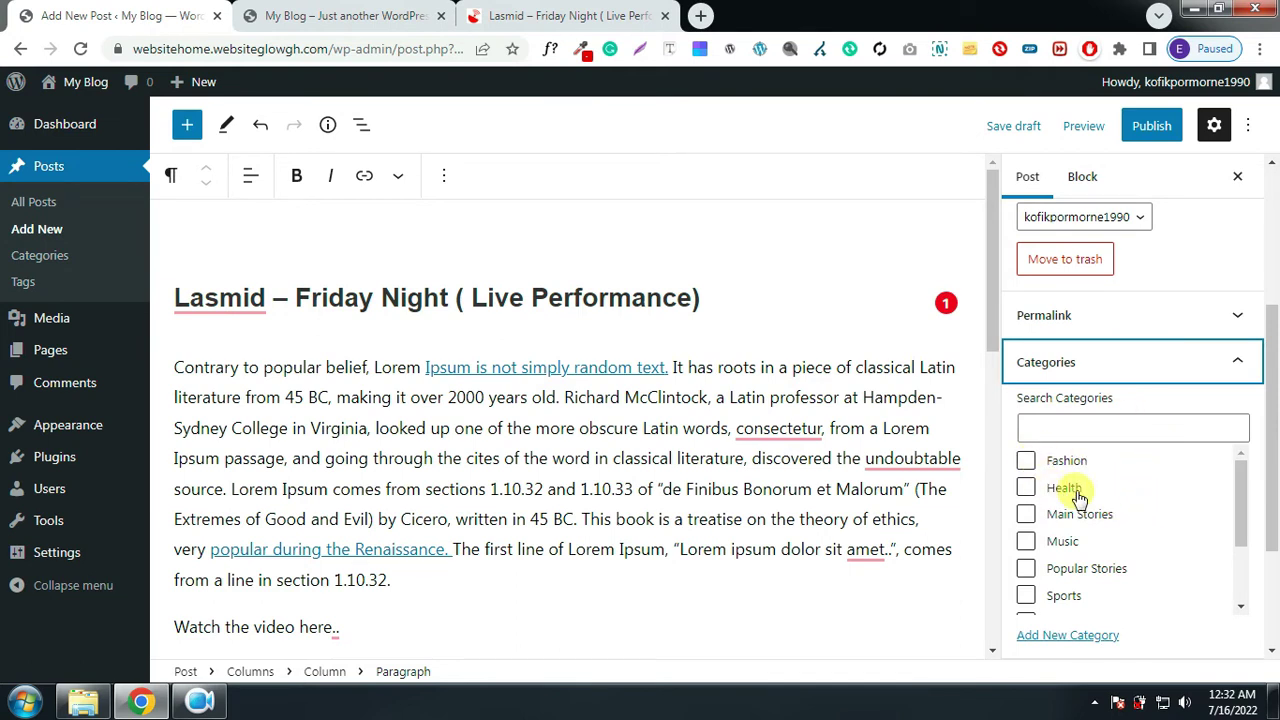
scroll(1118, 478, down, 2)
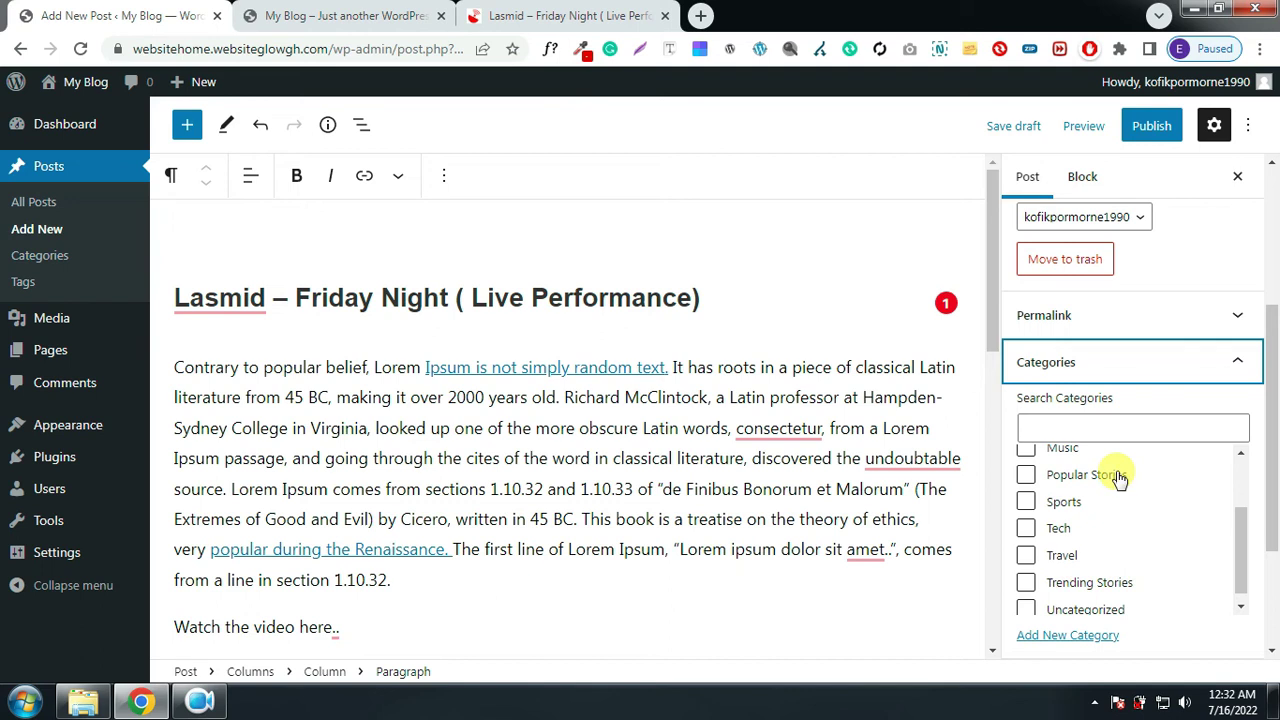
scroll(1118, 478, down, 1)
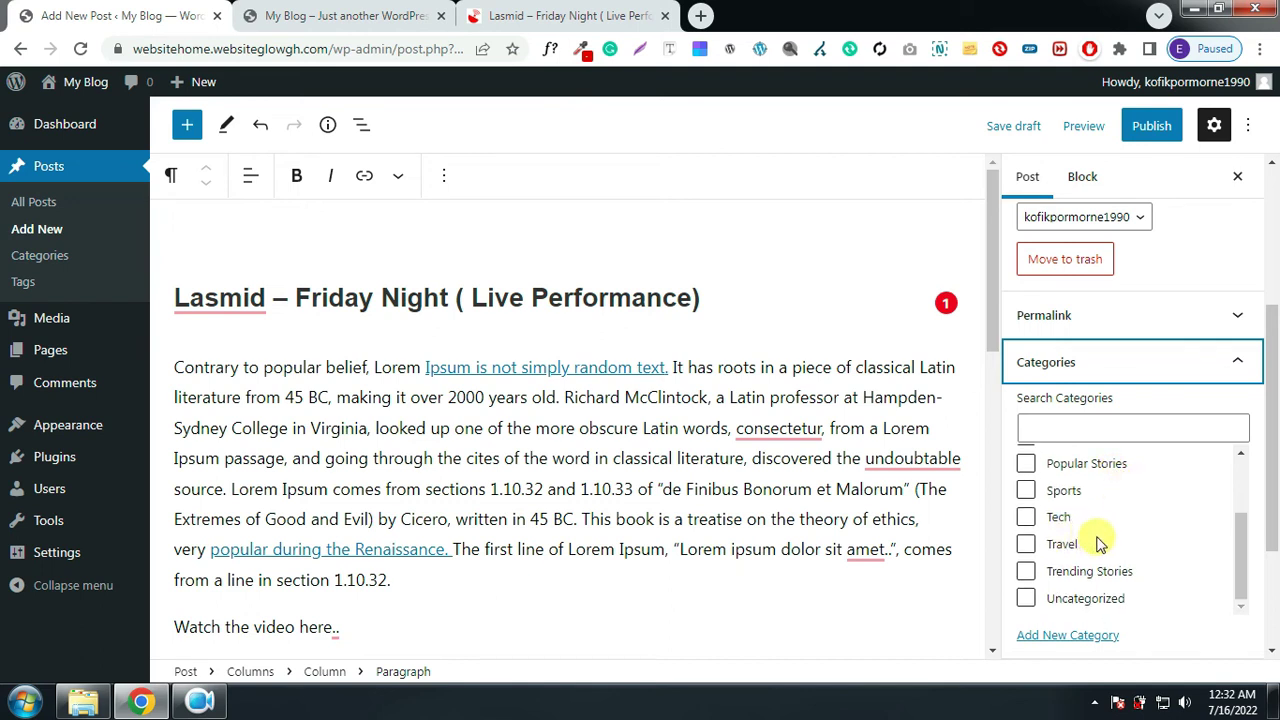
scroll(1108, 540, up, 2)
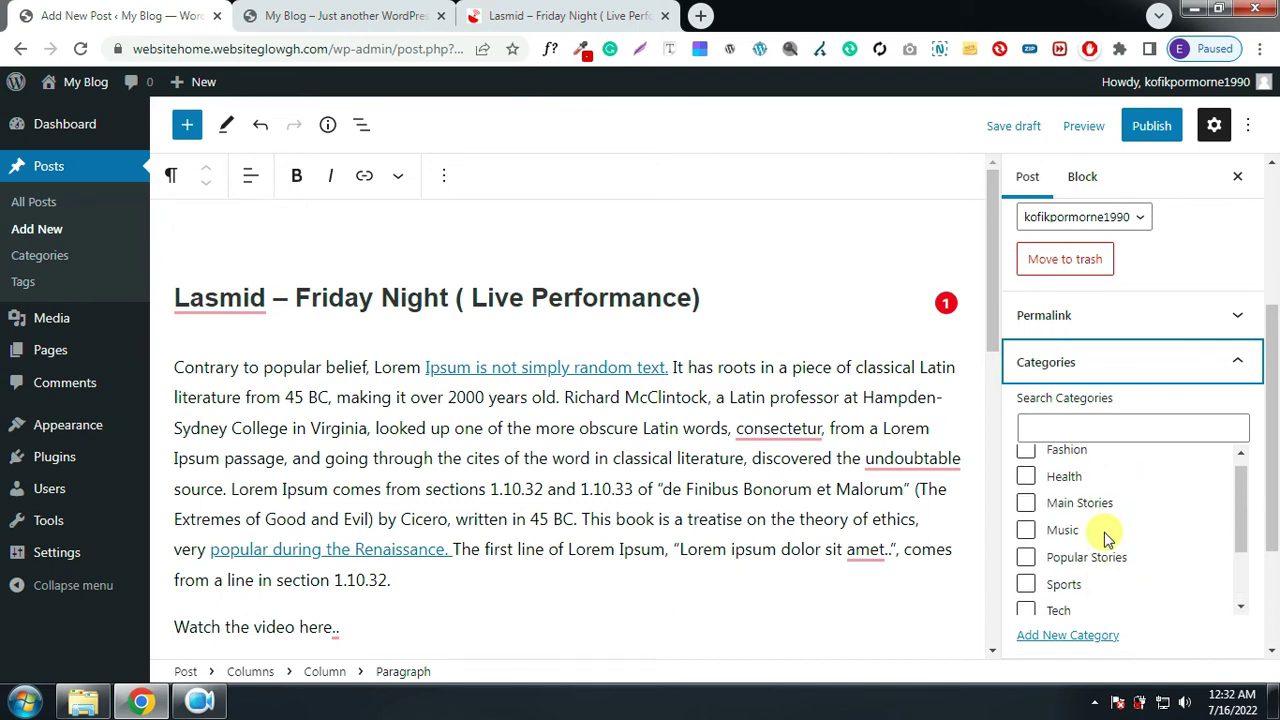
click(1026, 530)
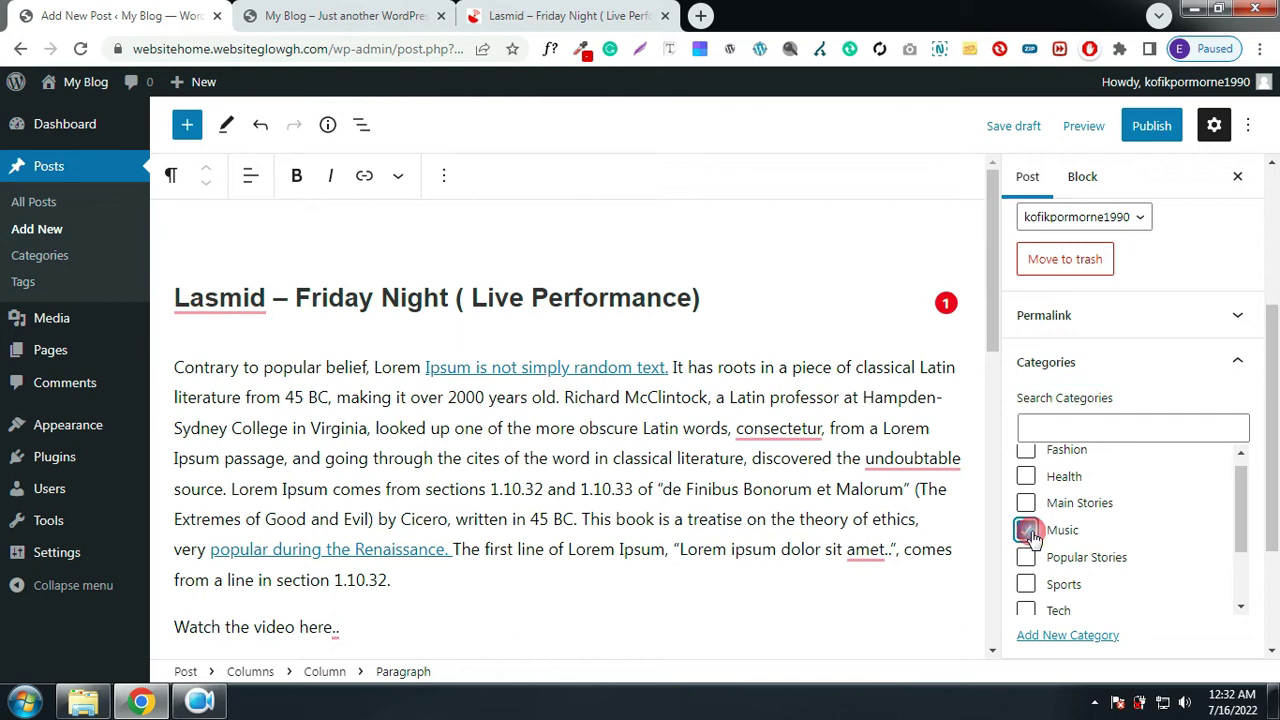
click(1242, 366)
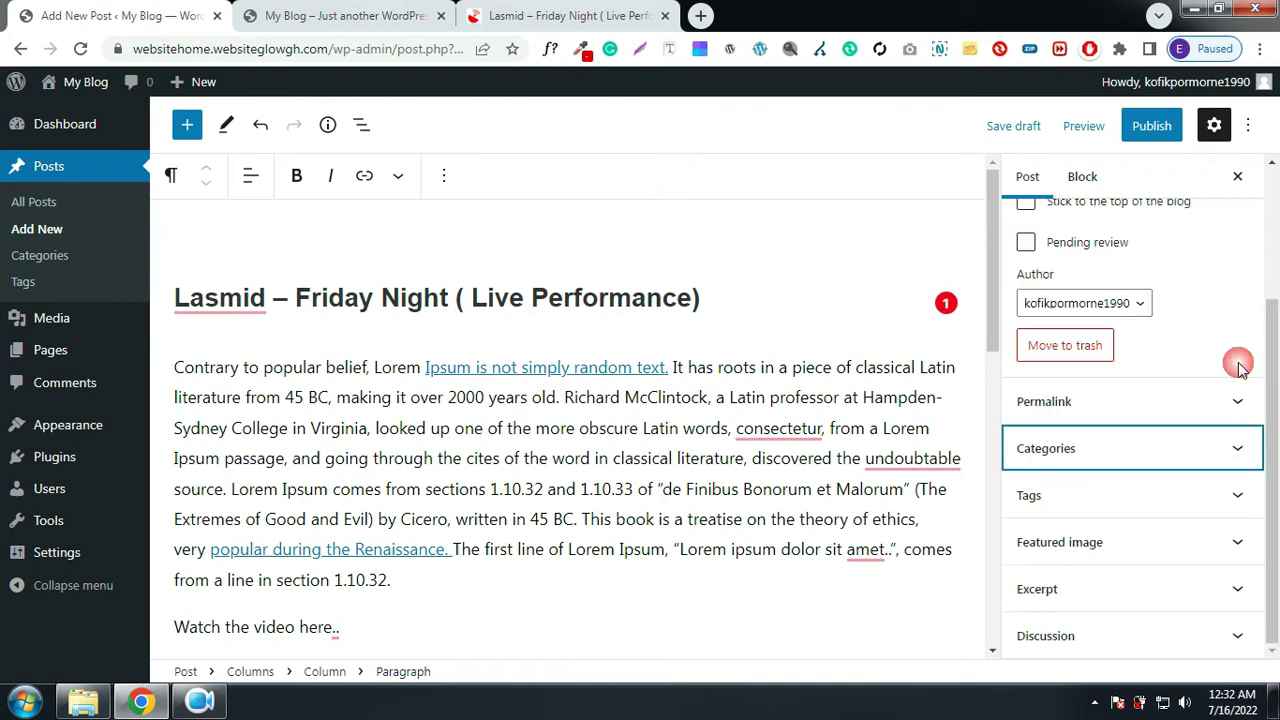
Add the tags Lasmid and Music to the post
click(1236, 502)
click(1154, 566)
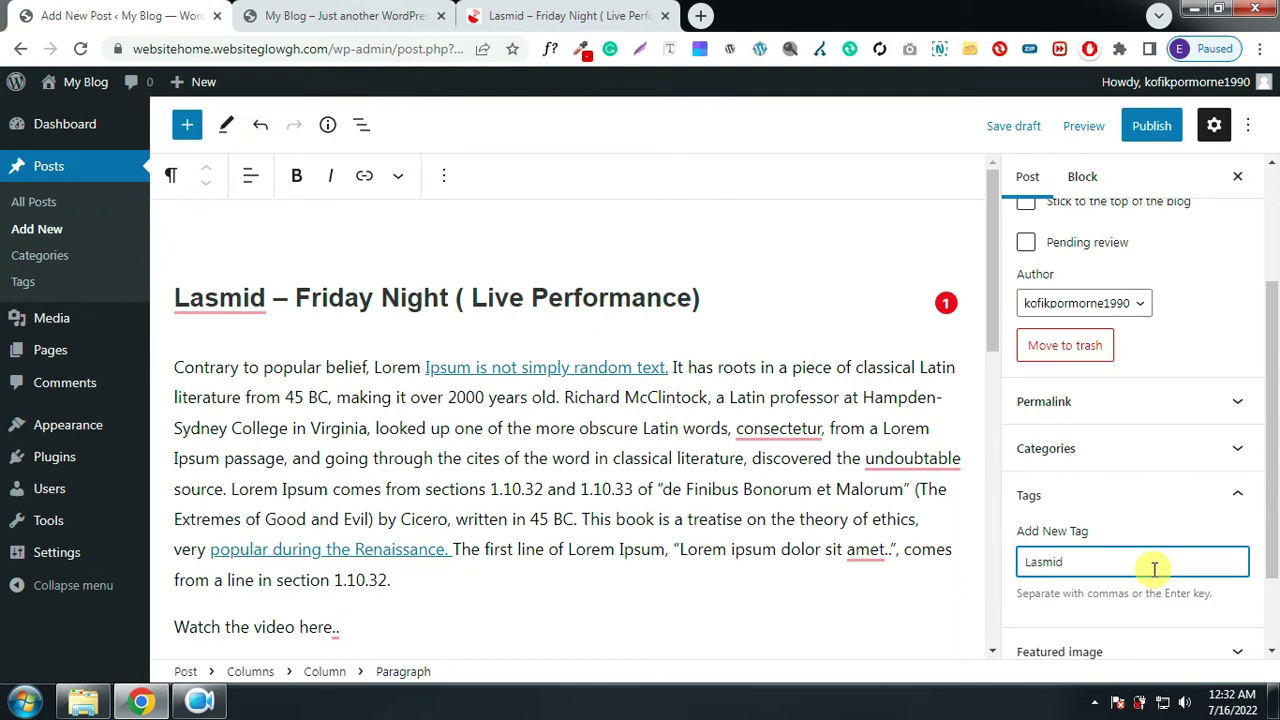
key(Return)
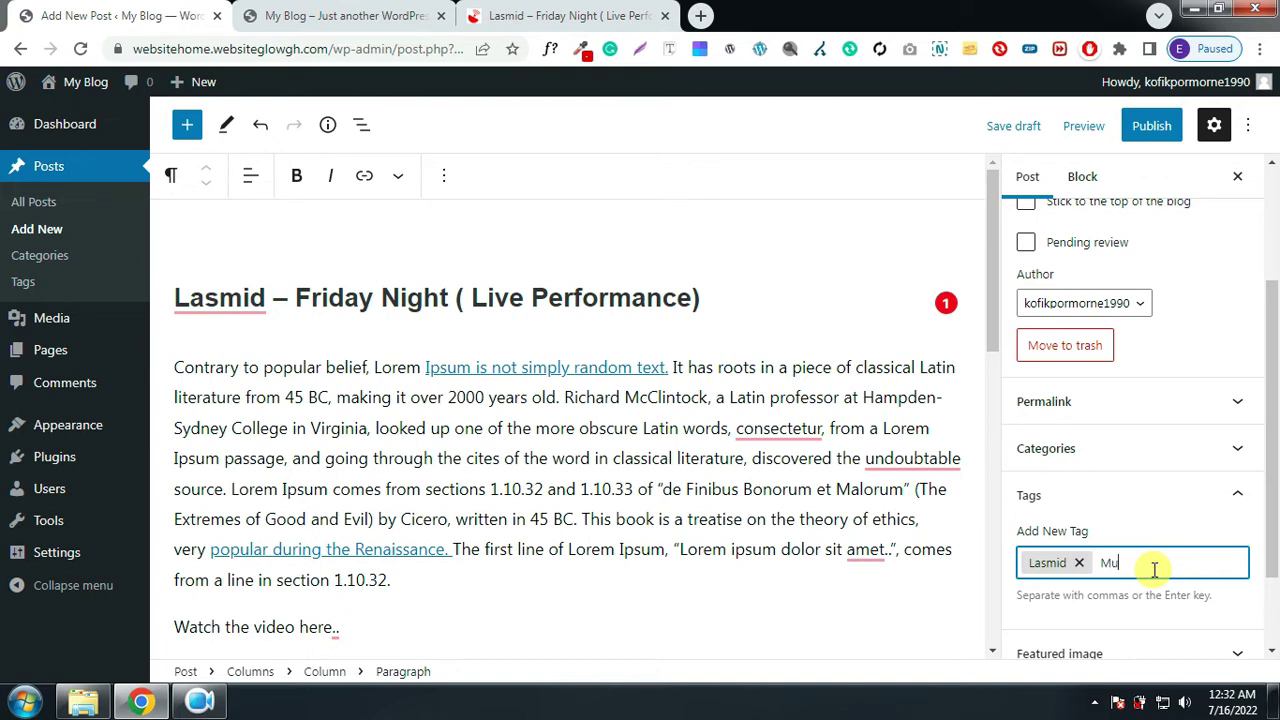
key(Return)
scroll(1174, 551, down, 2)
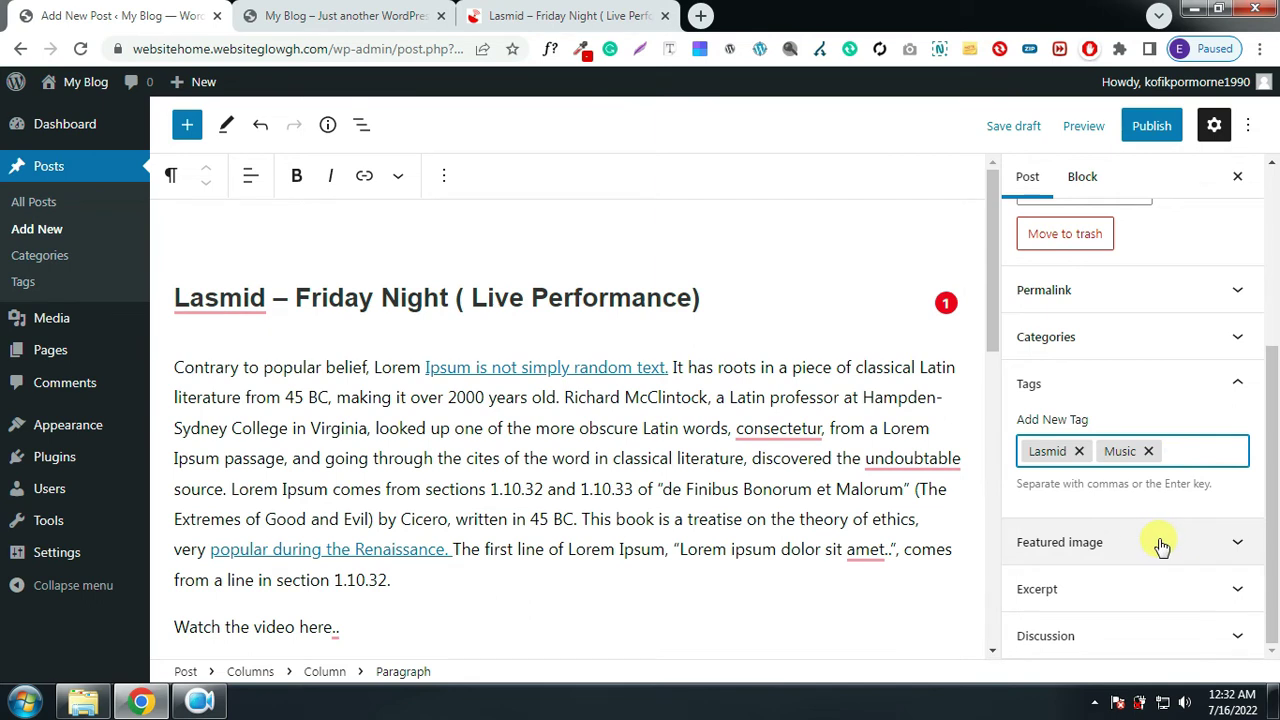
Check the reference article's header picture and set Lasmid.jpg from the media library as the post's featured image
click(545, 16)
scroll(643, 195, up, 6)
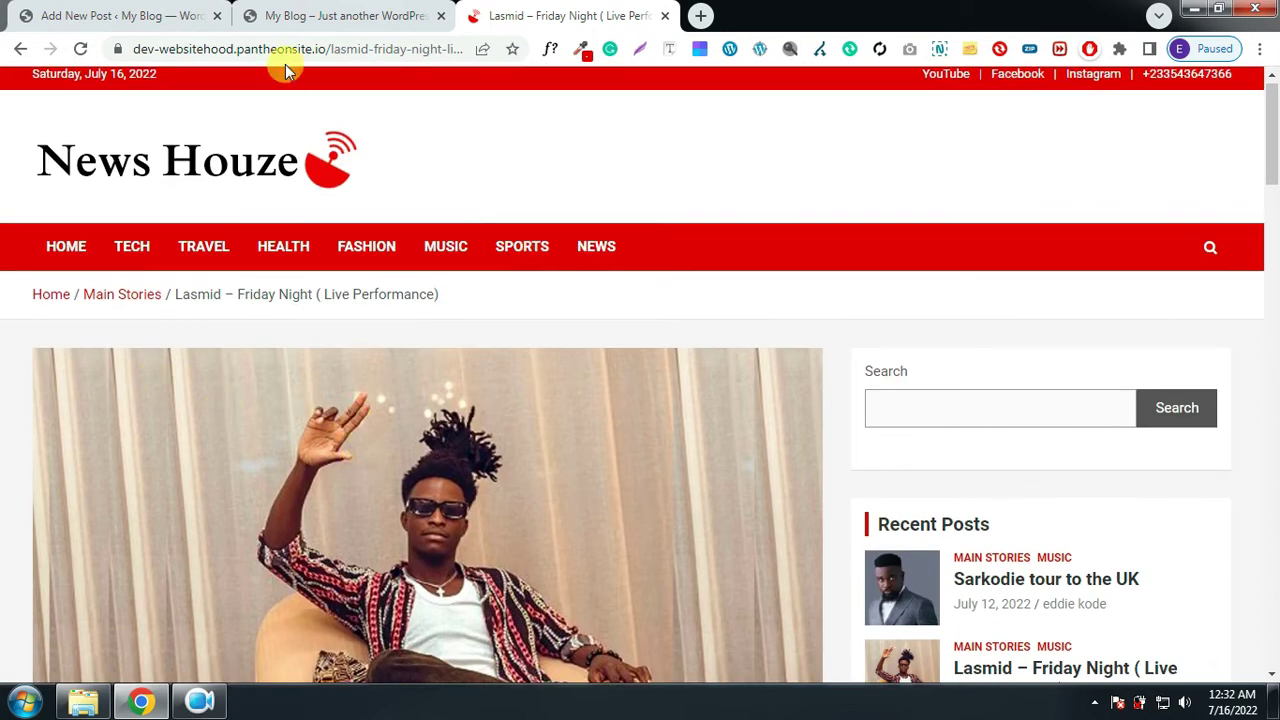
click(171, 12)
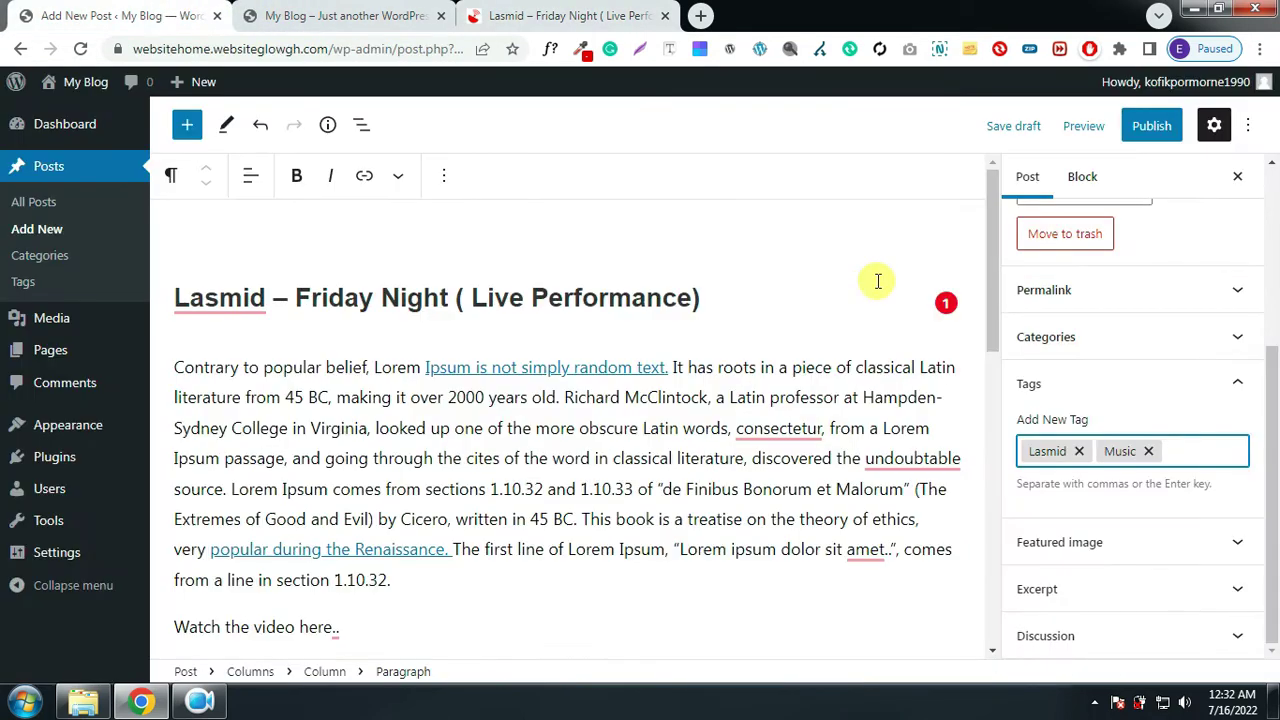
click(1211, 548)
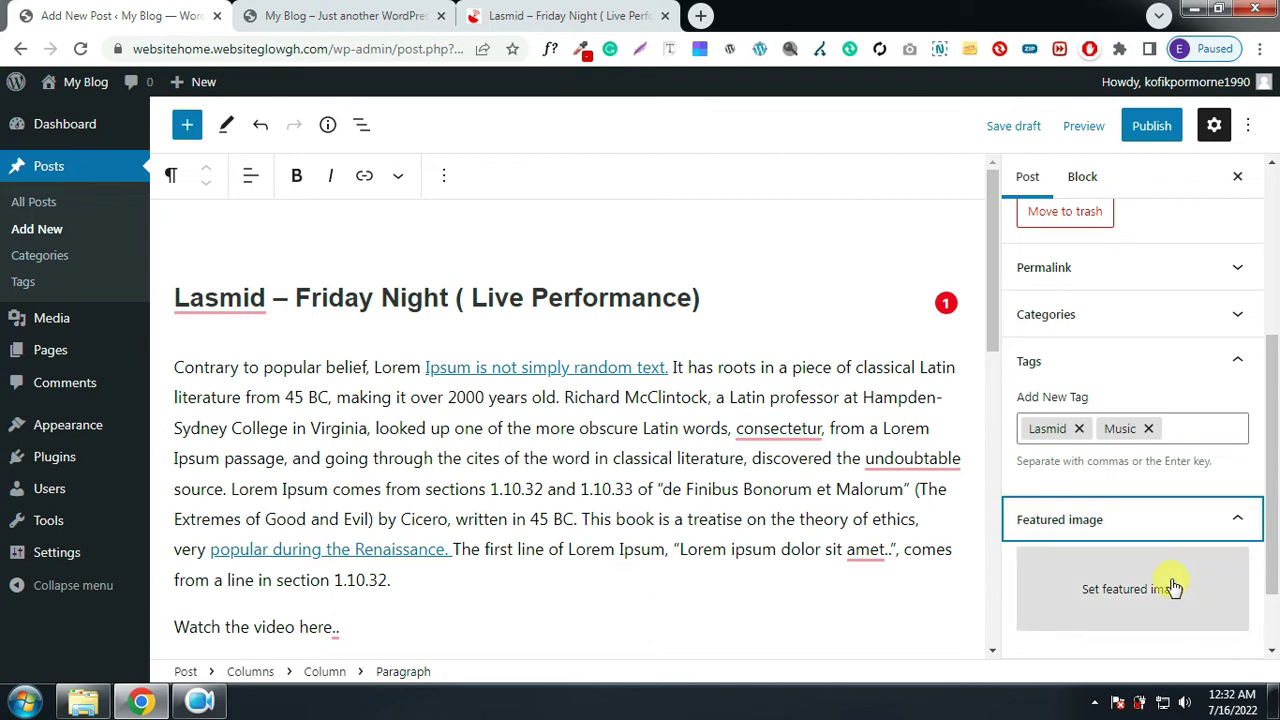
click(1150, 600)
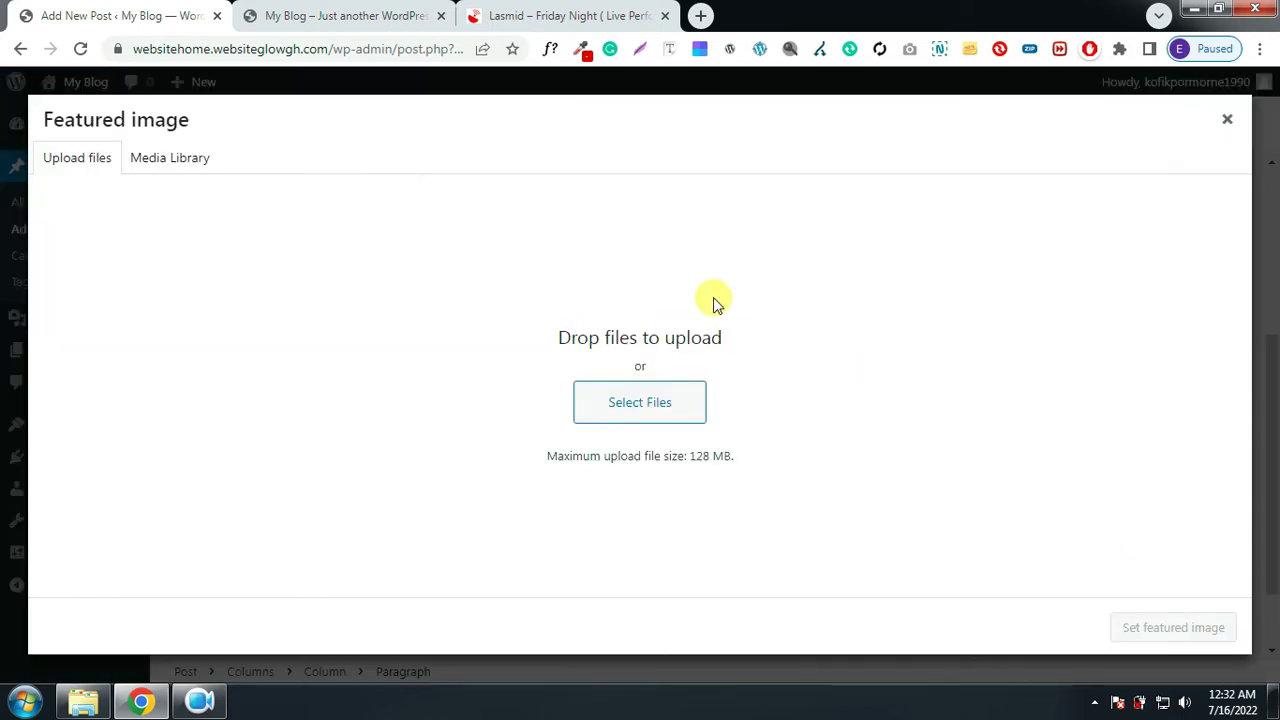
click(145, 158)
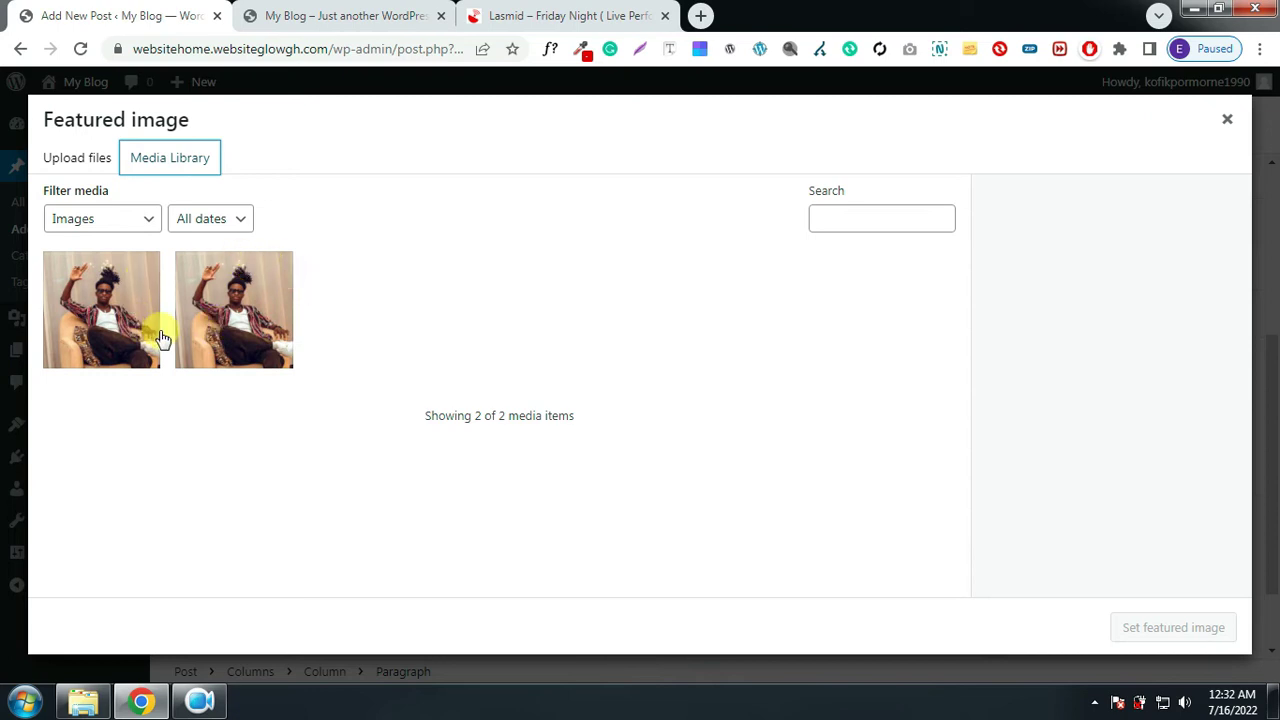
click(205, 325)
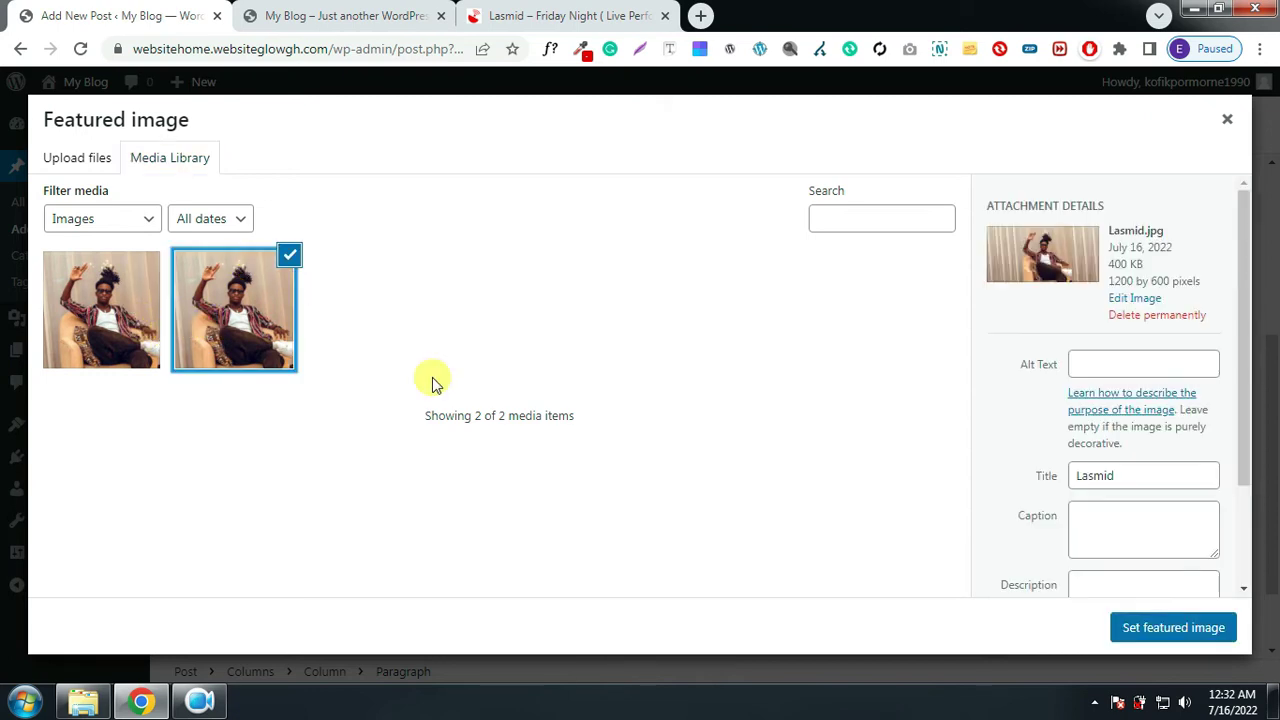
click(1173, 628)
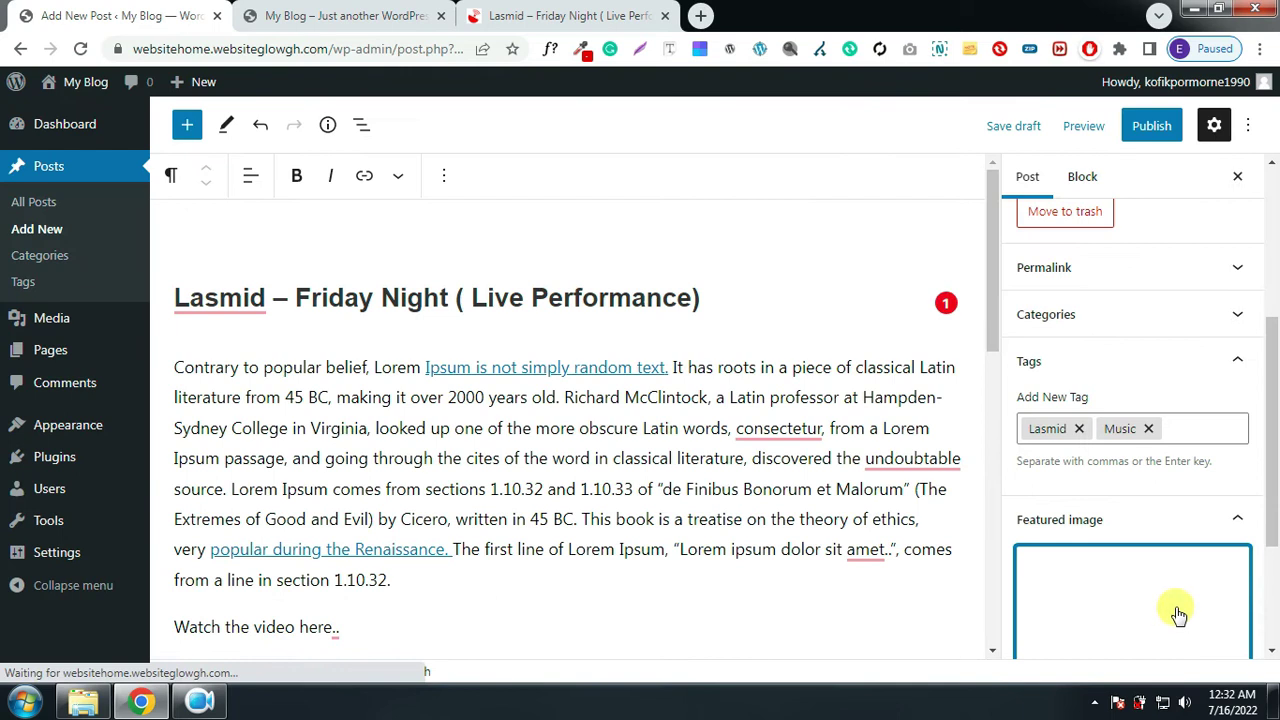
scroll(1190, 600, down, 2)
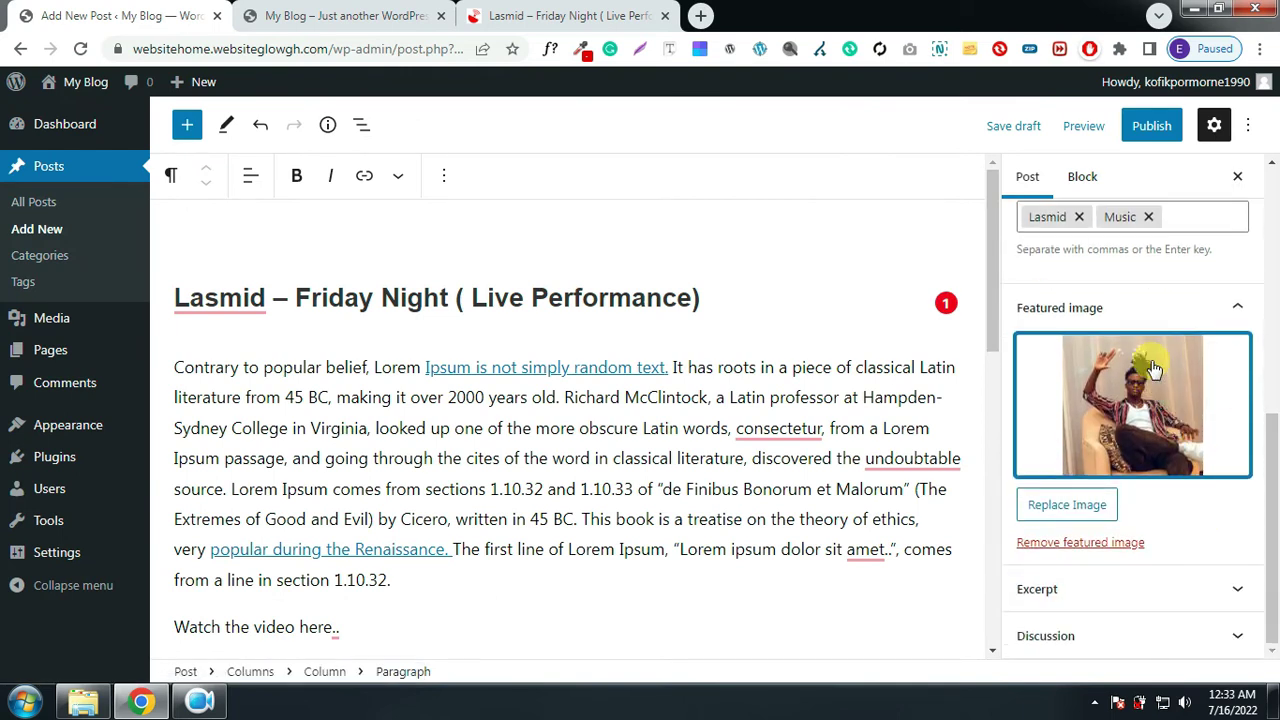
Publish the Lasmid – Friday Night post and start a new blank post
click(1150, 132)
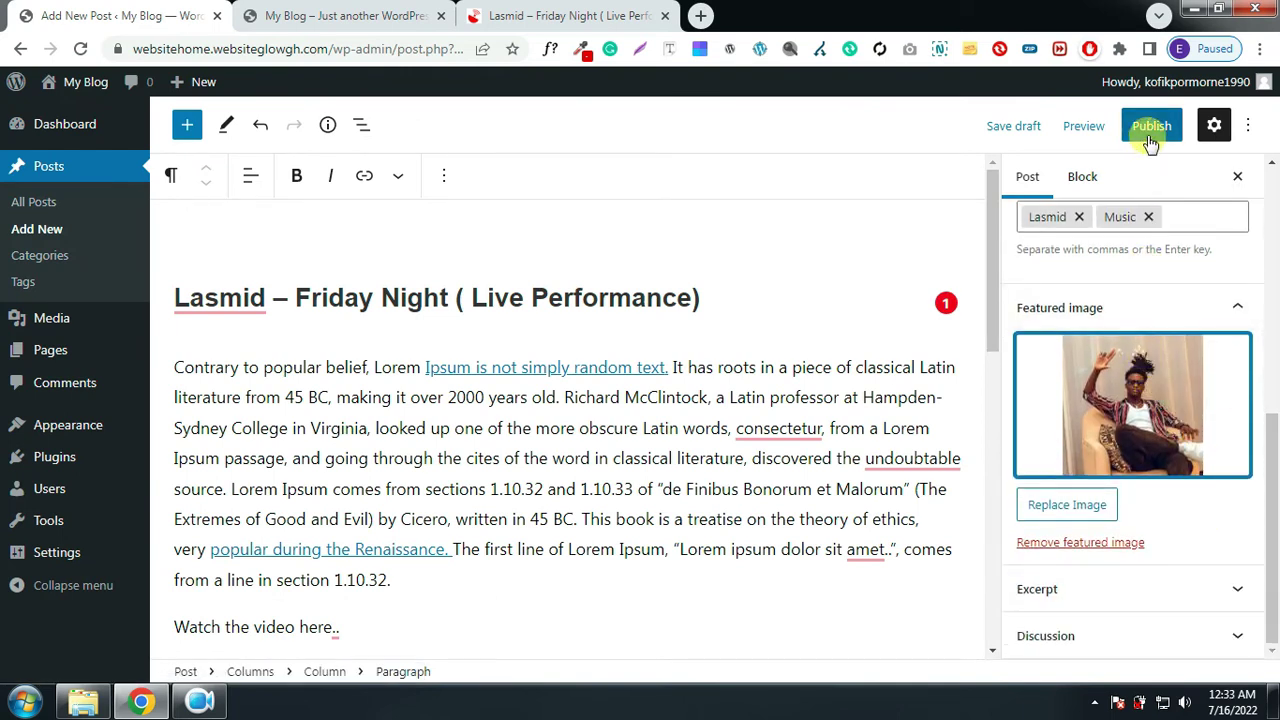
click(1095, 128)
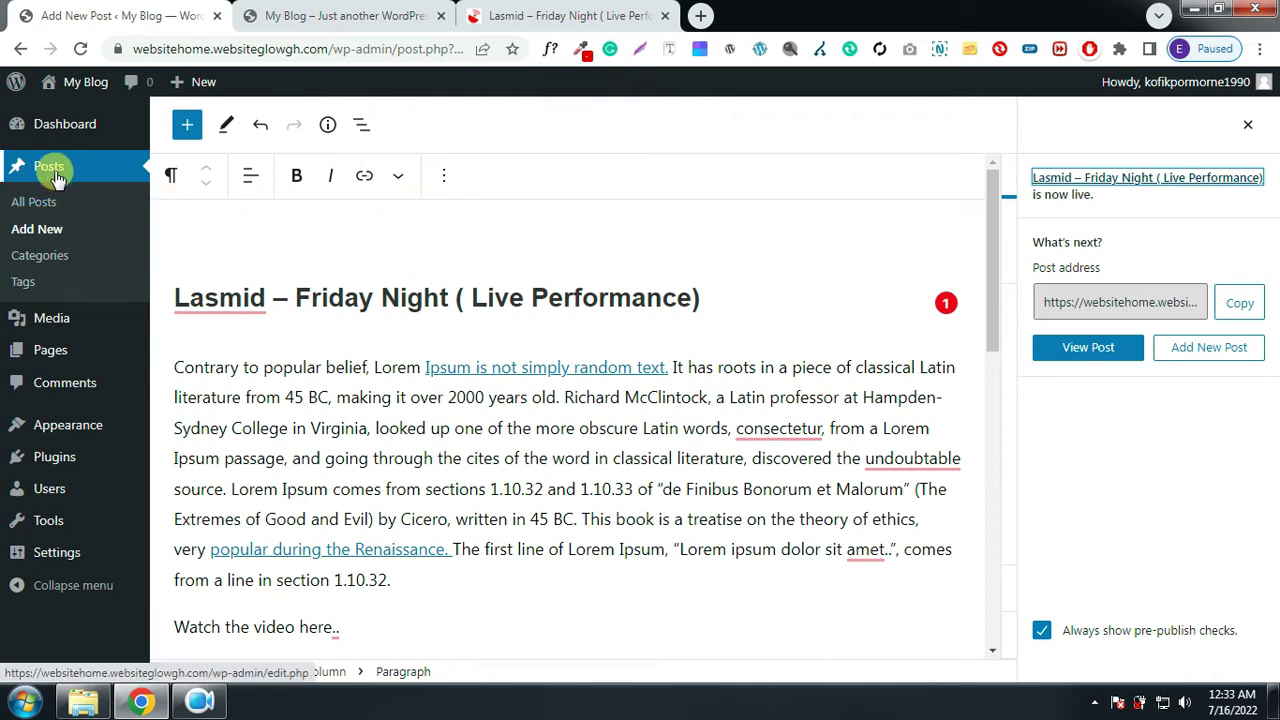
click(44, 232)
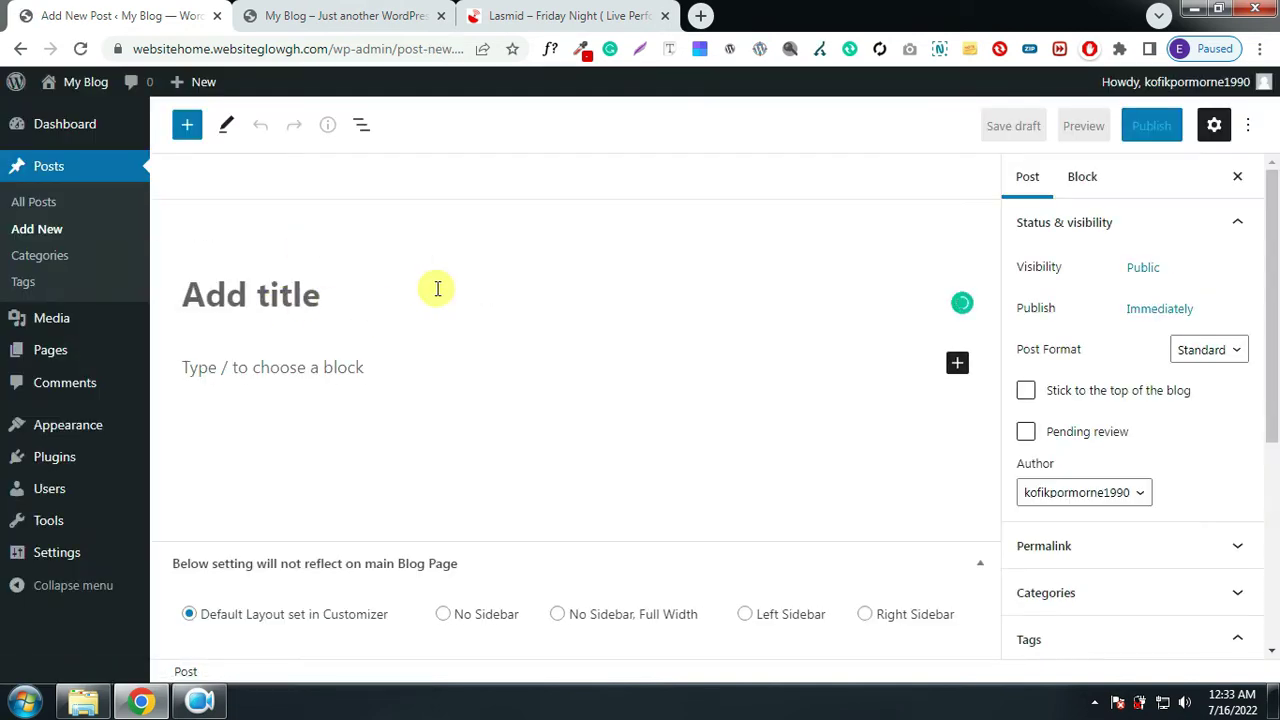
Open the Judikay article on the reference site and copy its headline, Judikay latest song released today, into the new post's title
click(560, 18)
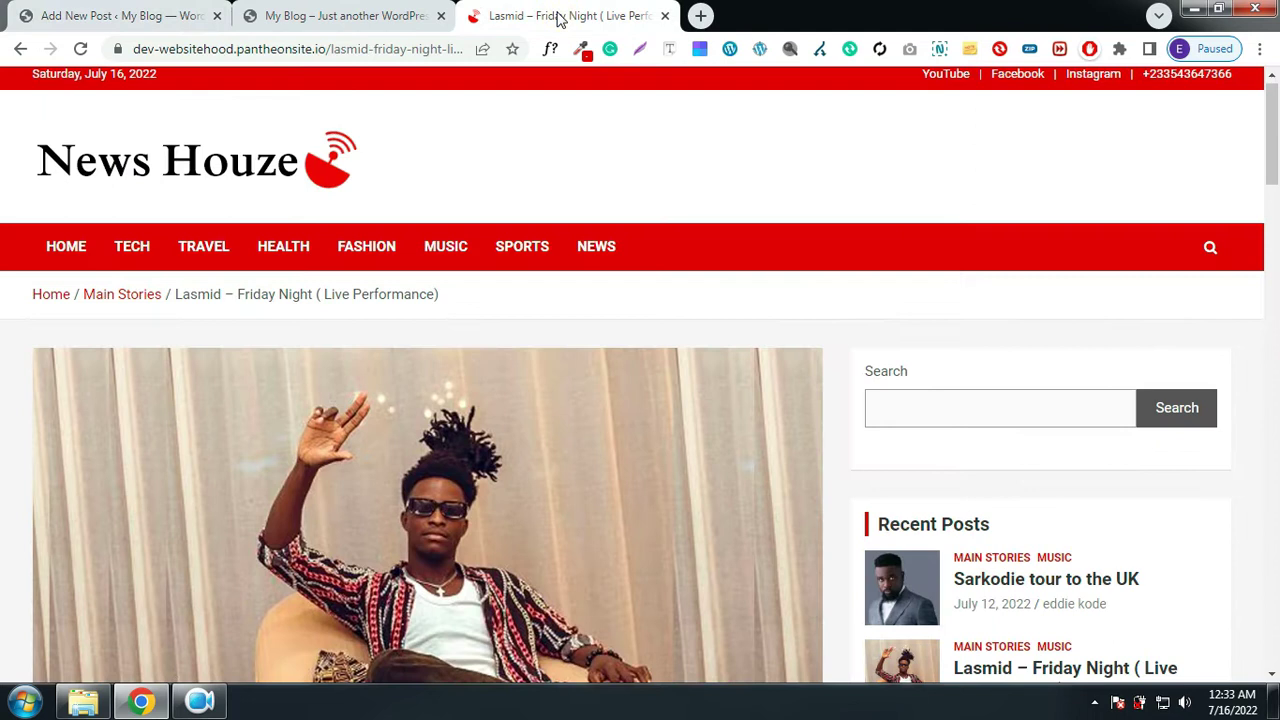
scroll(670, 398, down, 2)
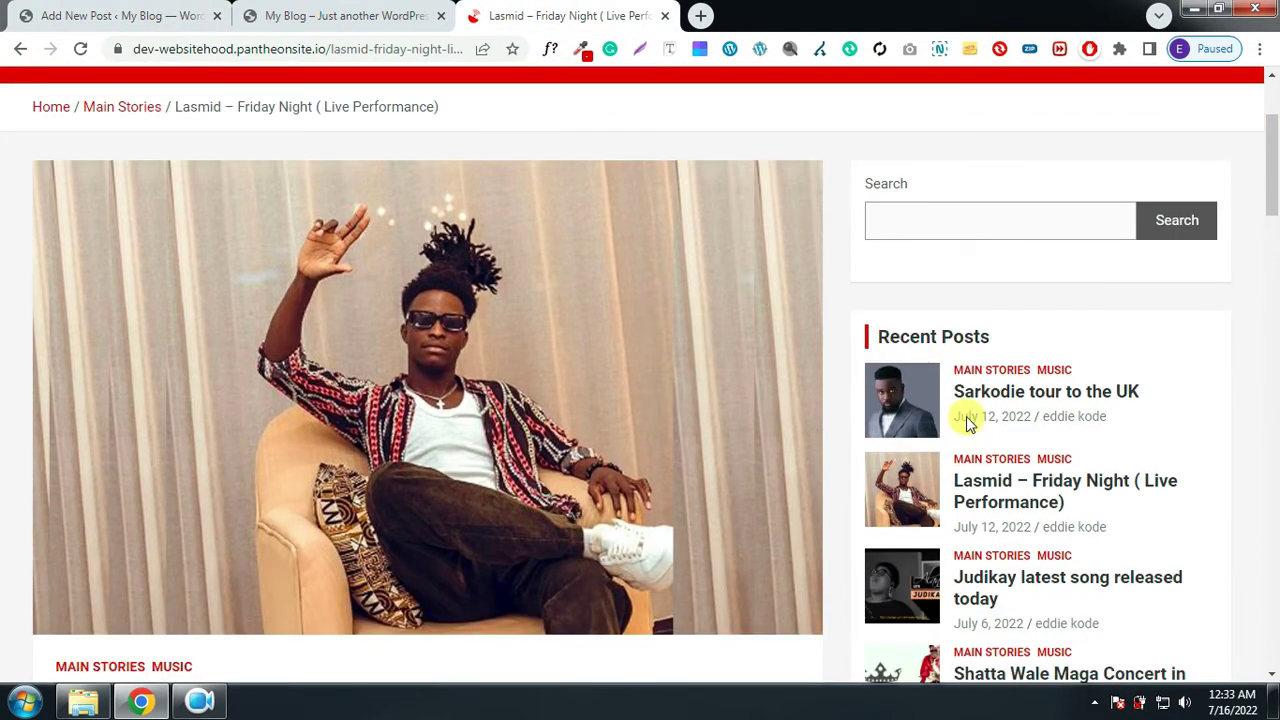
click(1047, 584)
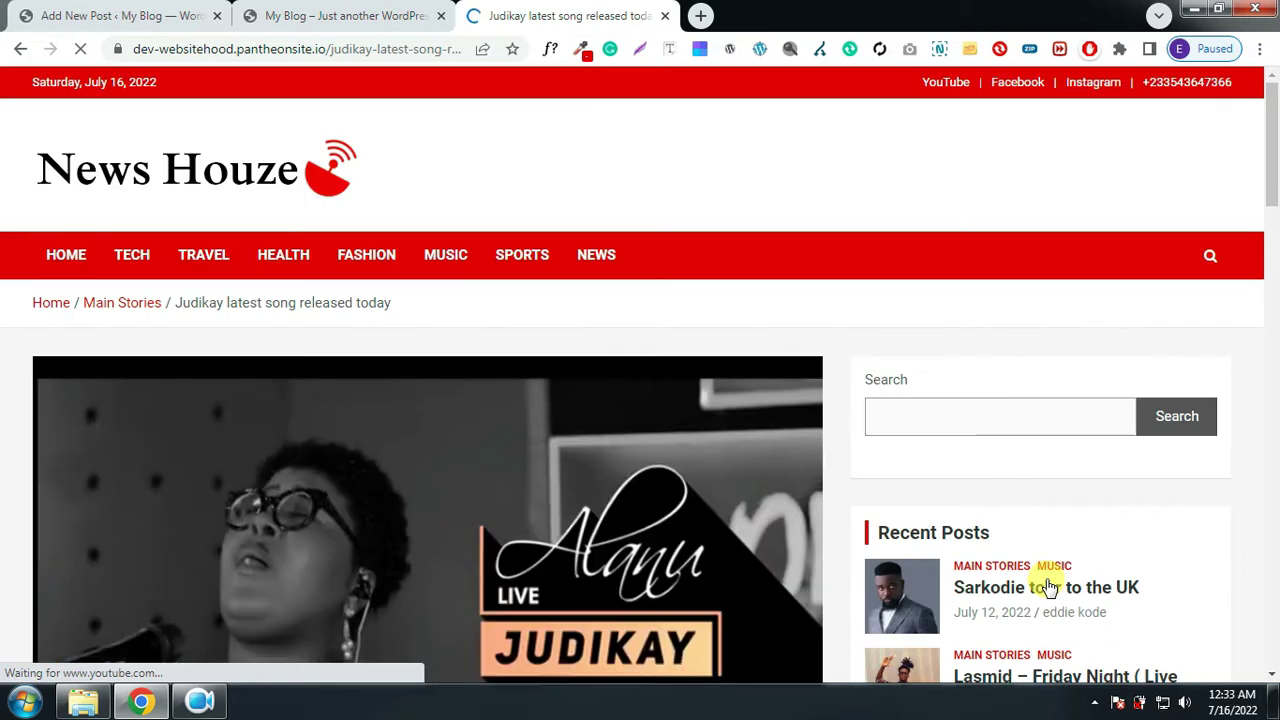
scroll(743, 523, down, 3)
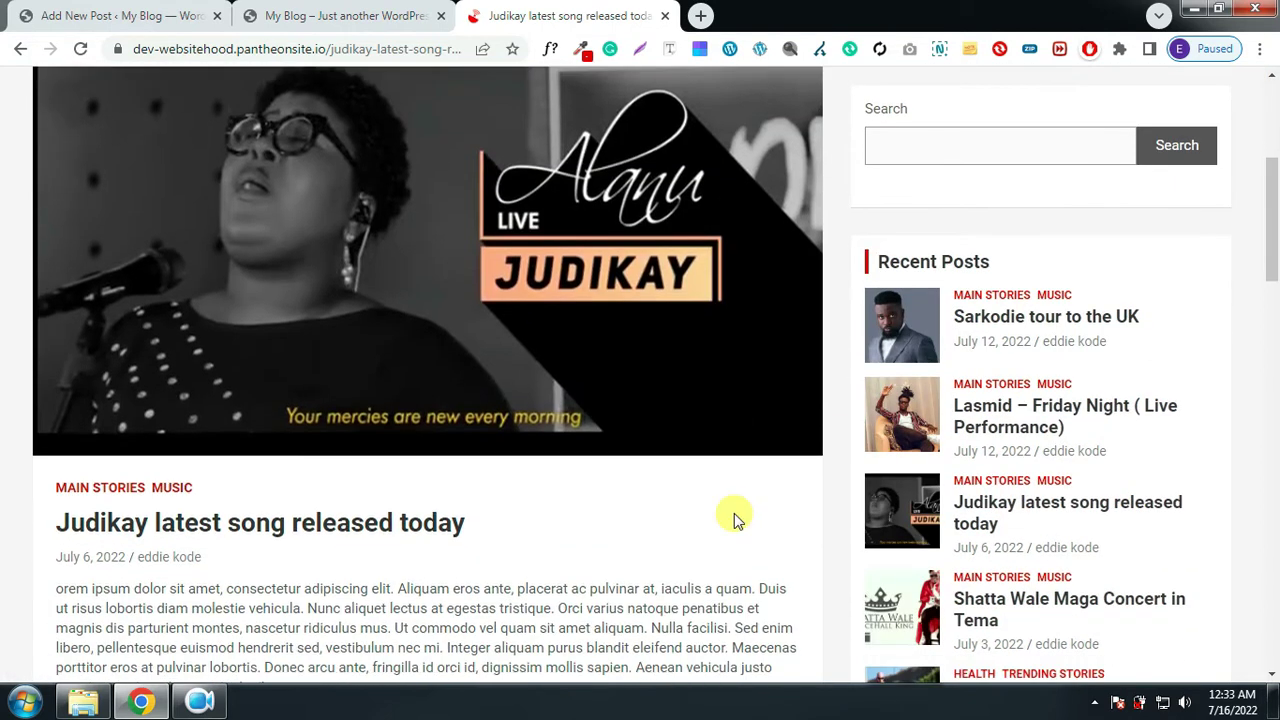
drag(470, 524, 85, 522)
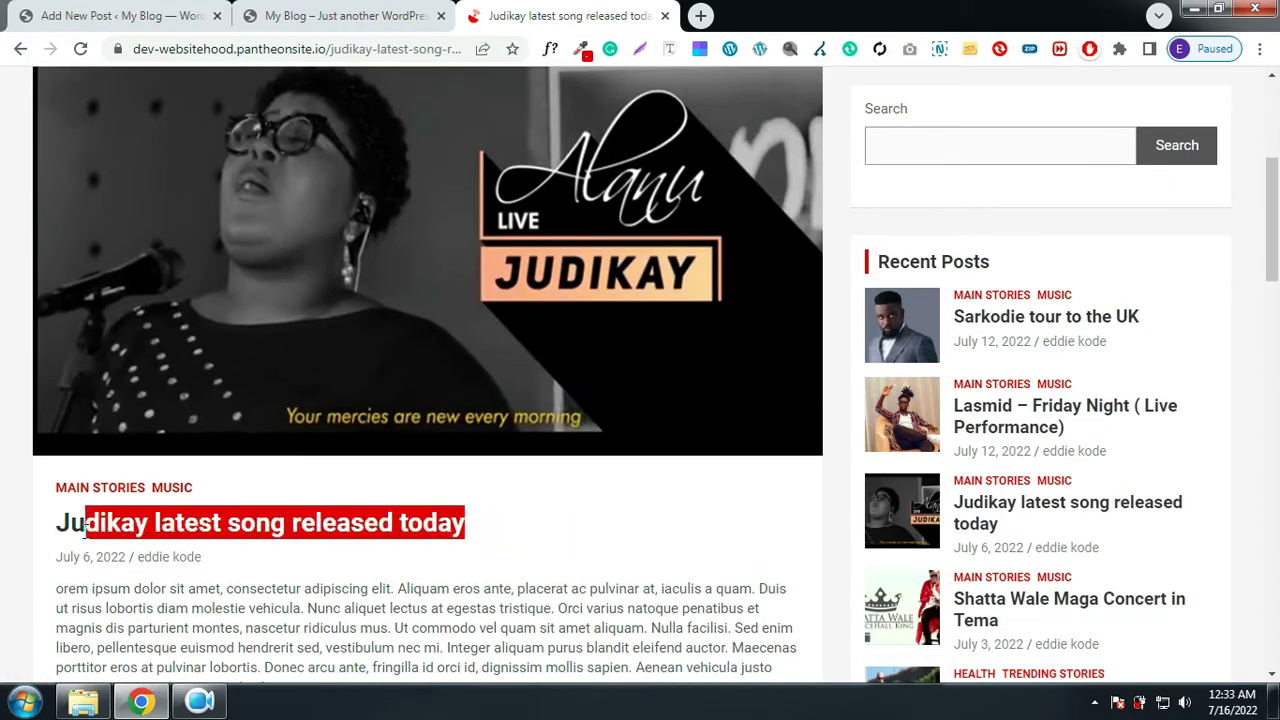
right_click(62, 530)
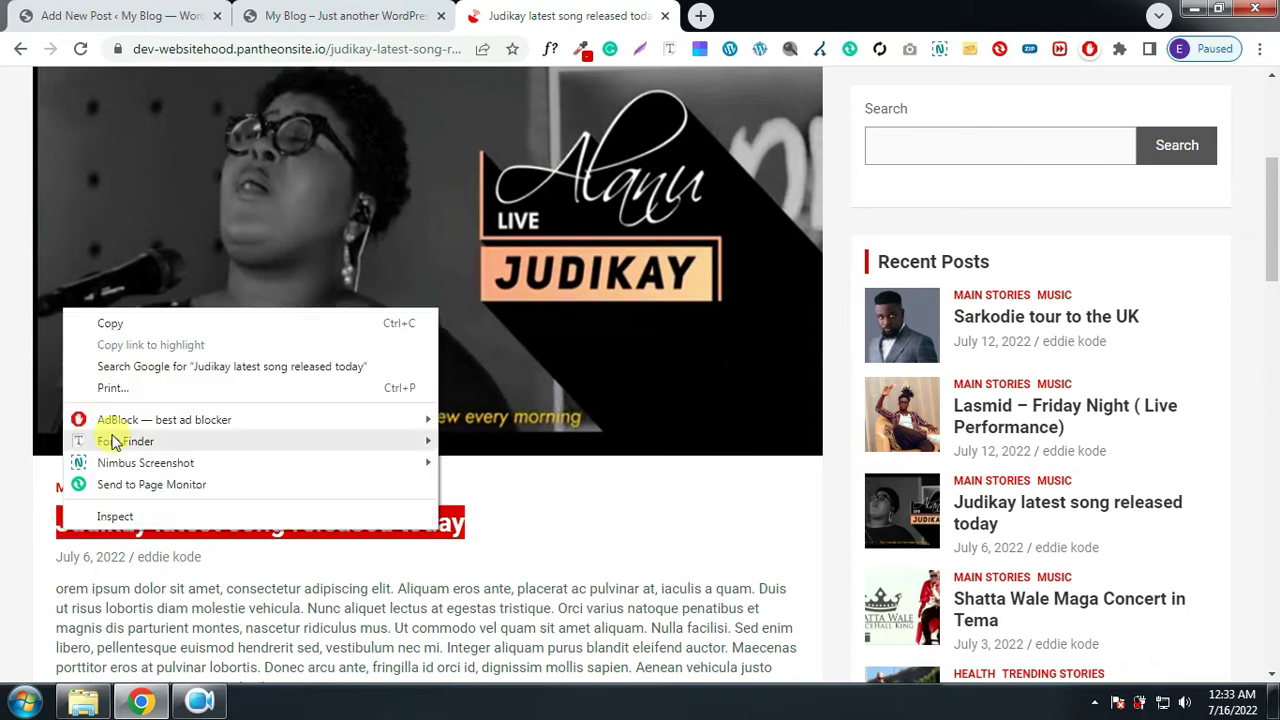
click(115, 320)
click(118, 20)
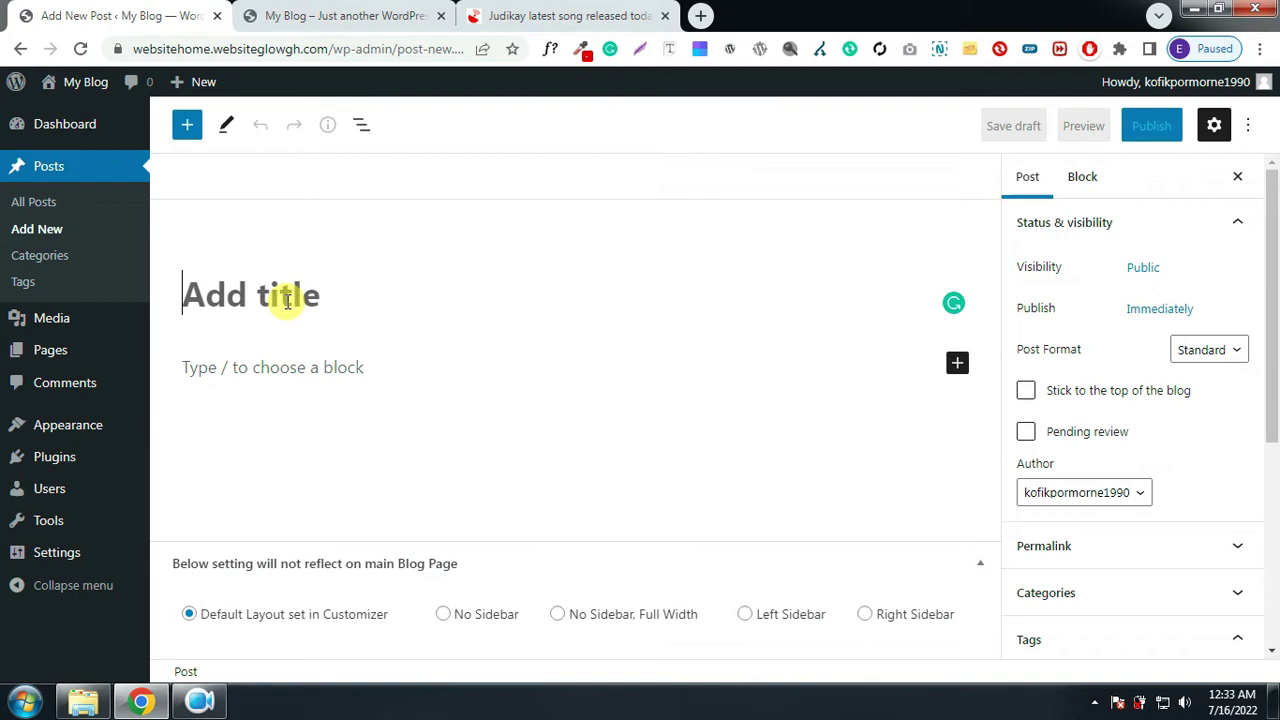
key(ctrl+v)
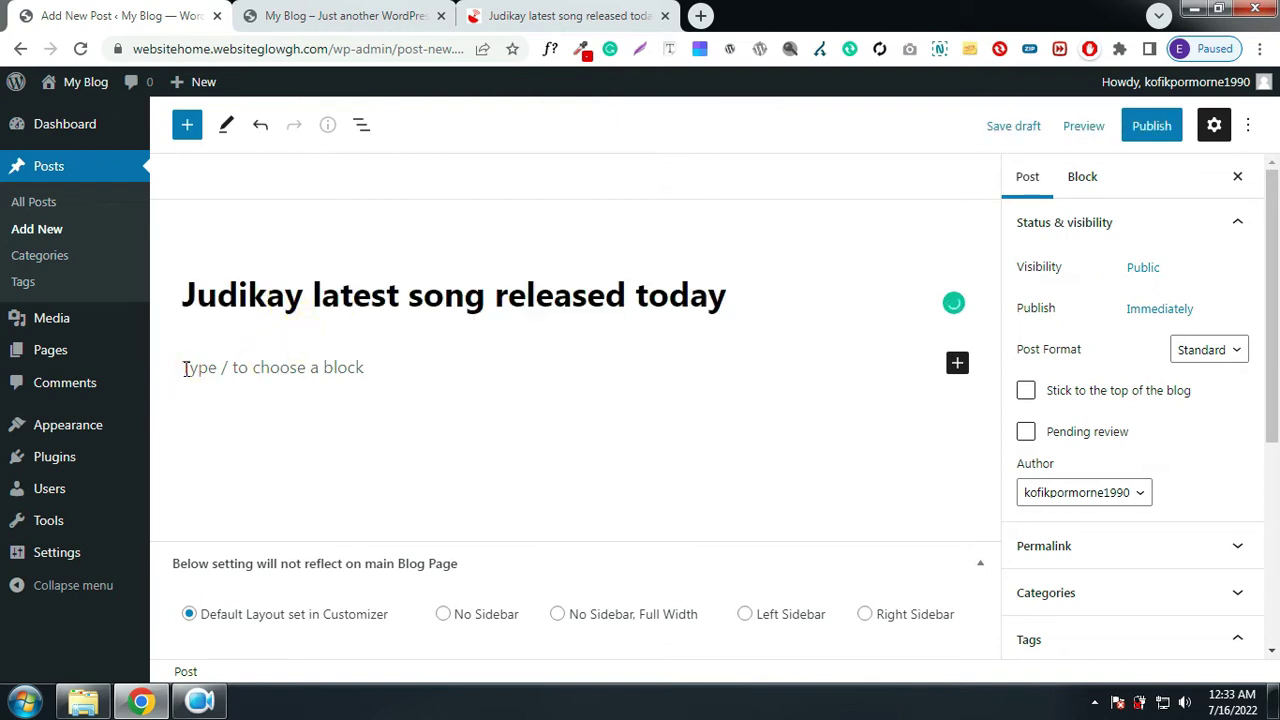
Copy the three body paragraphs of the reference Judikay article into the new post's content
click(185, 368)
click(548, 18)
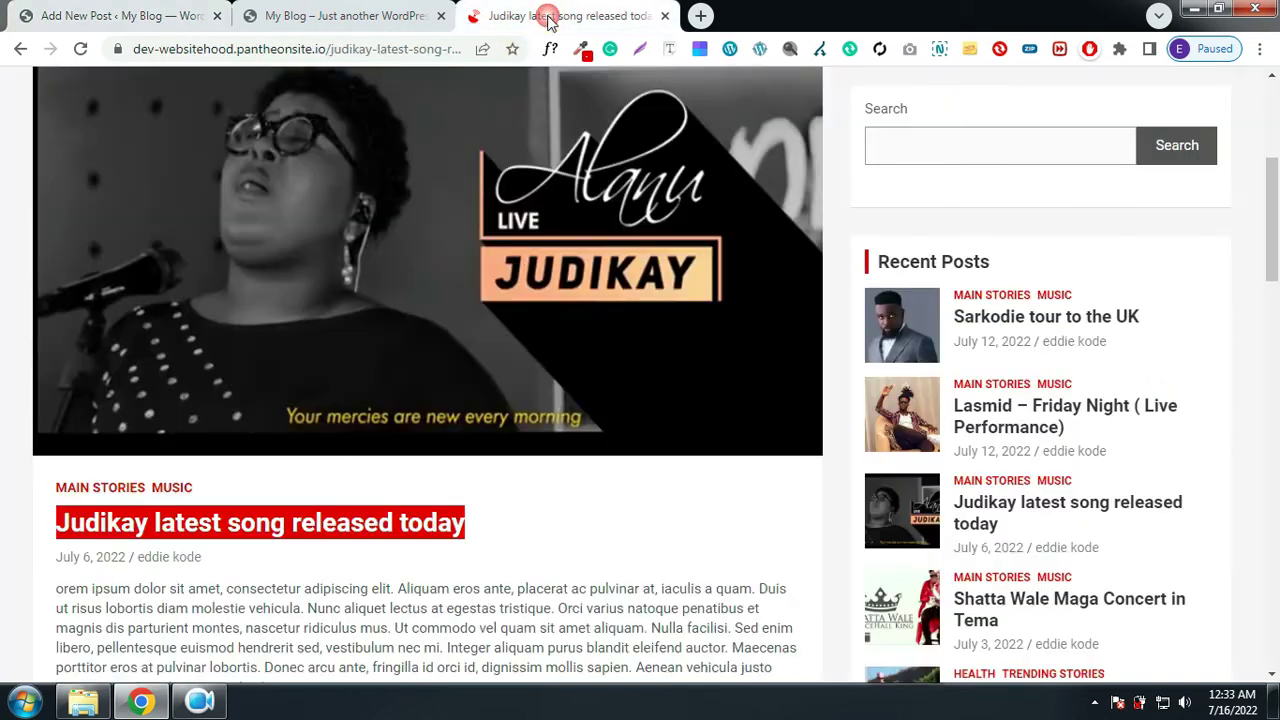
scroll(457, 486, down, 4)
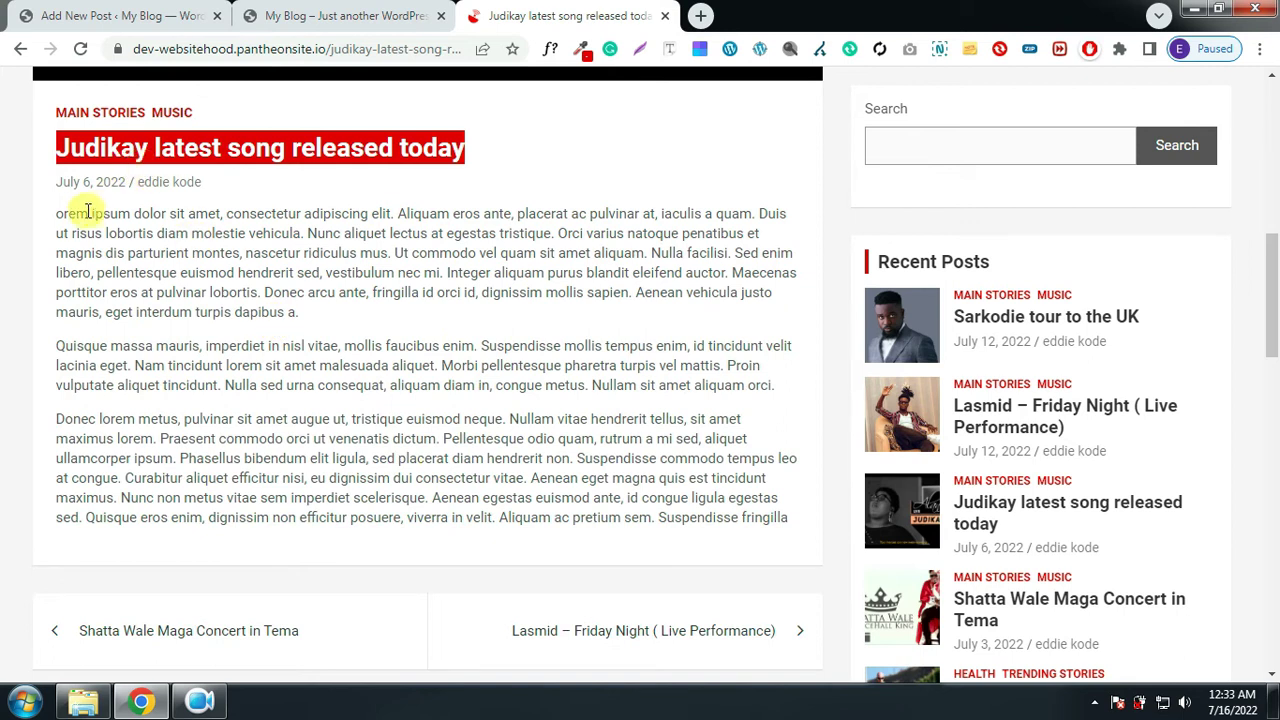
drag(57, 211, 790, 537)
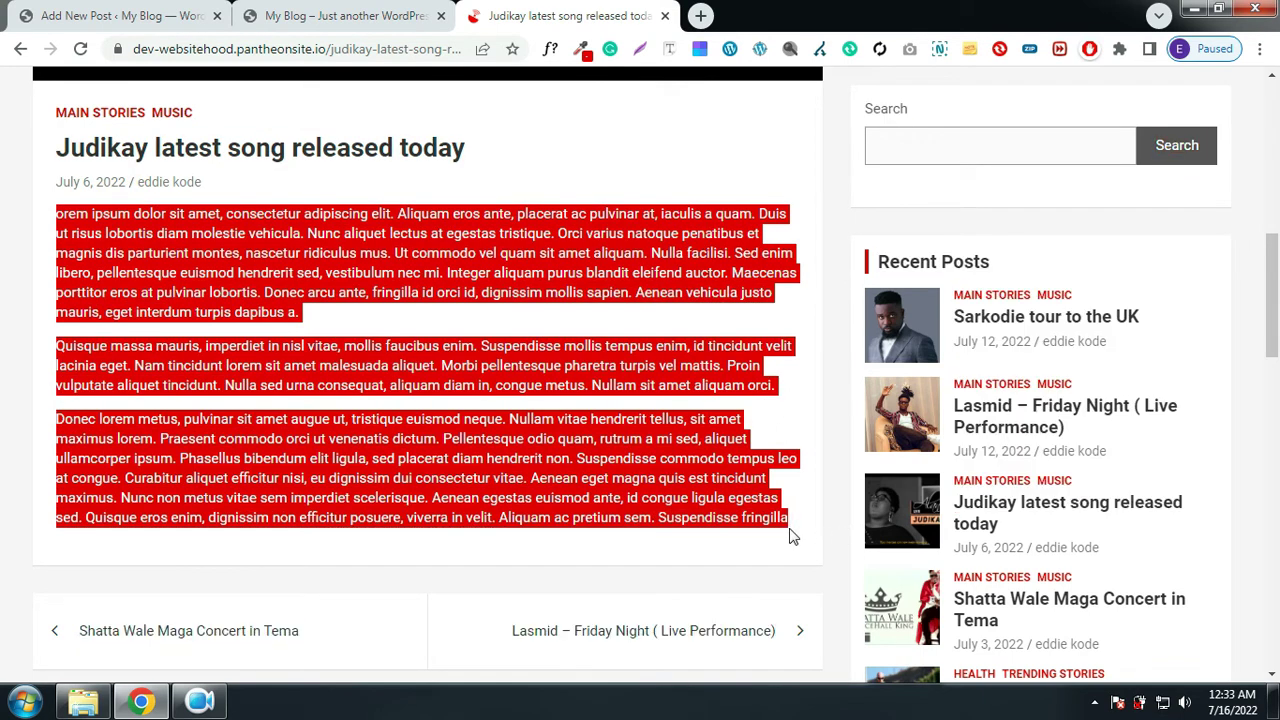
right_click(705, 477)
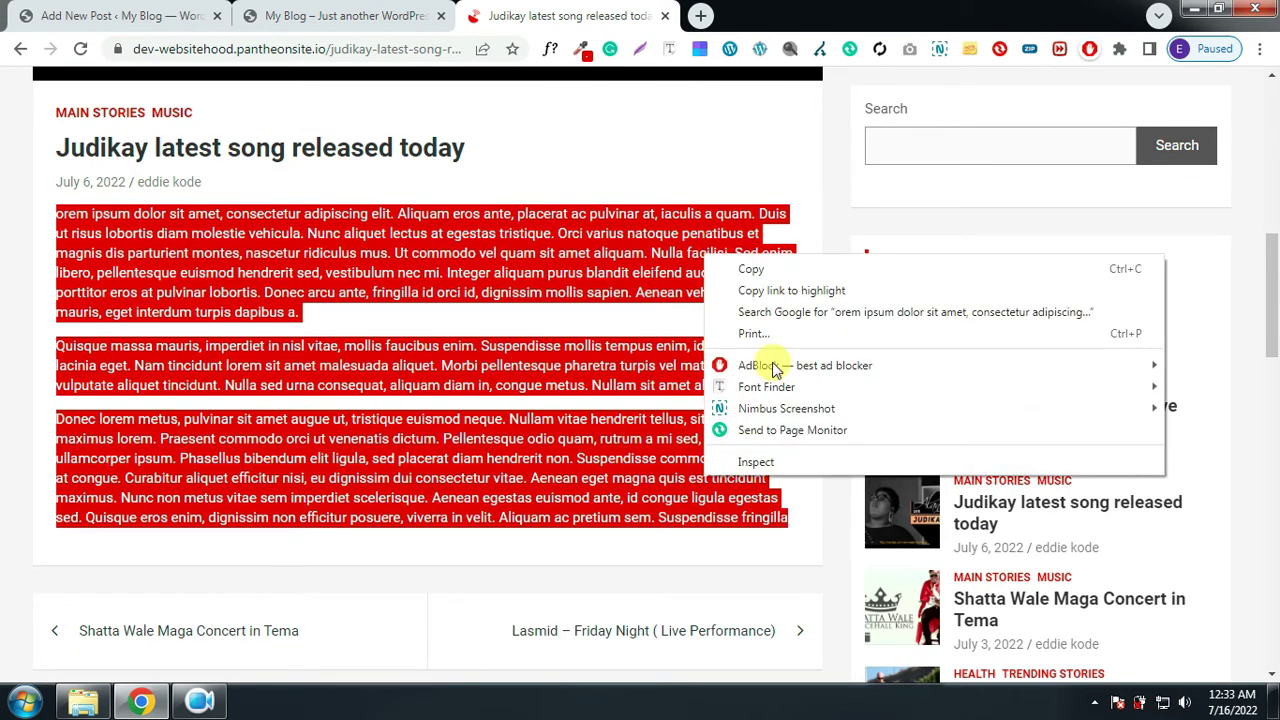
click(771, 268)
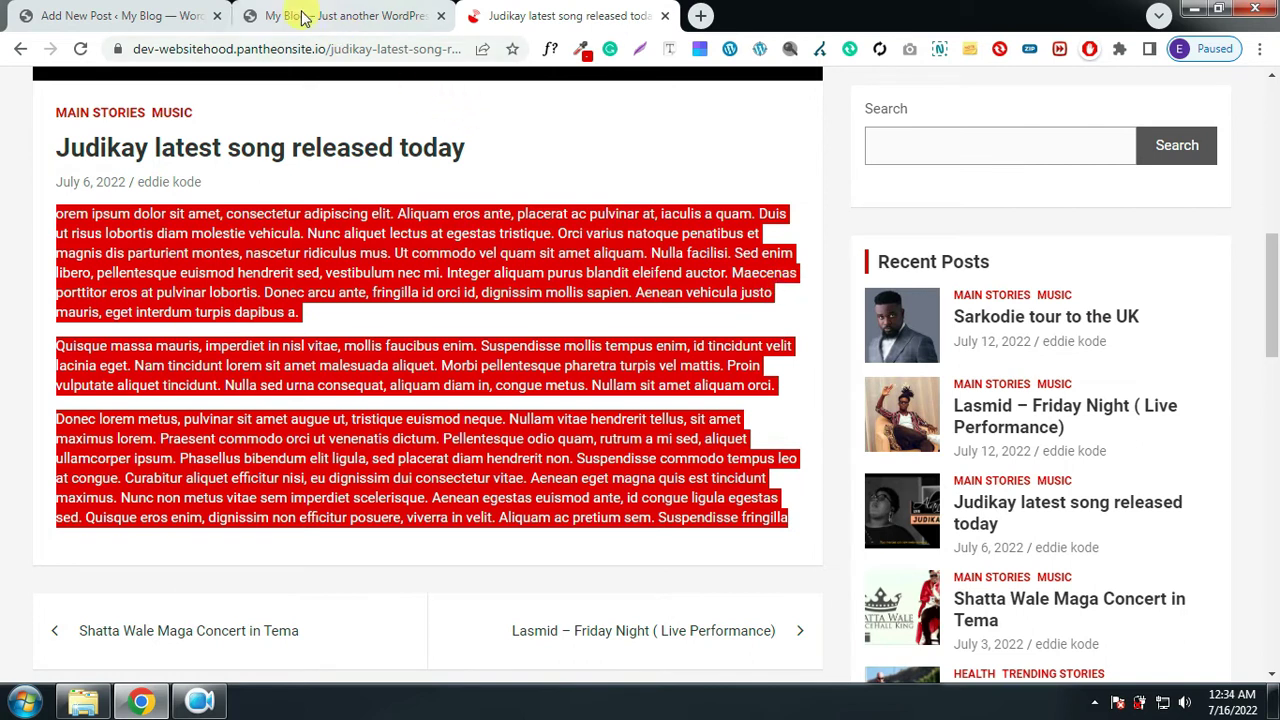
click(160, 16)
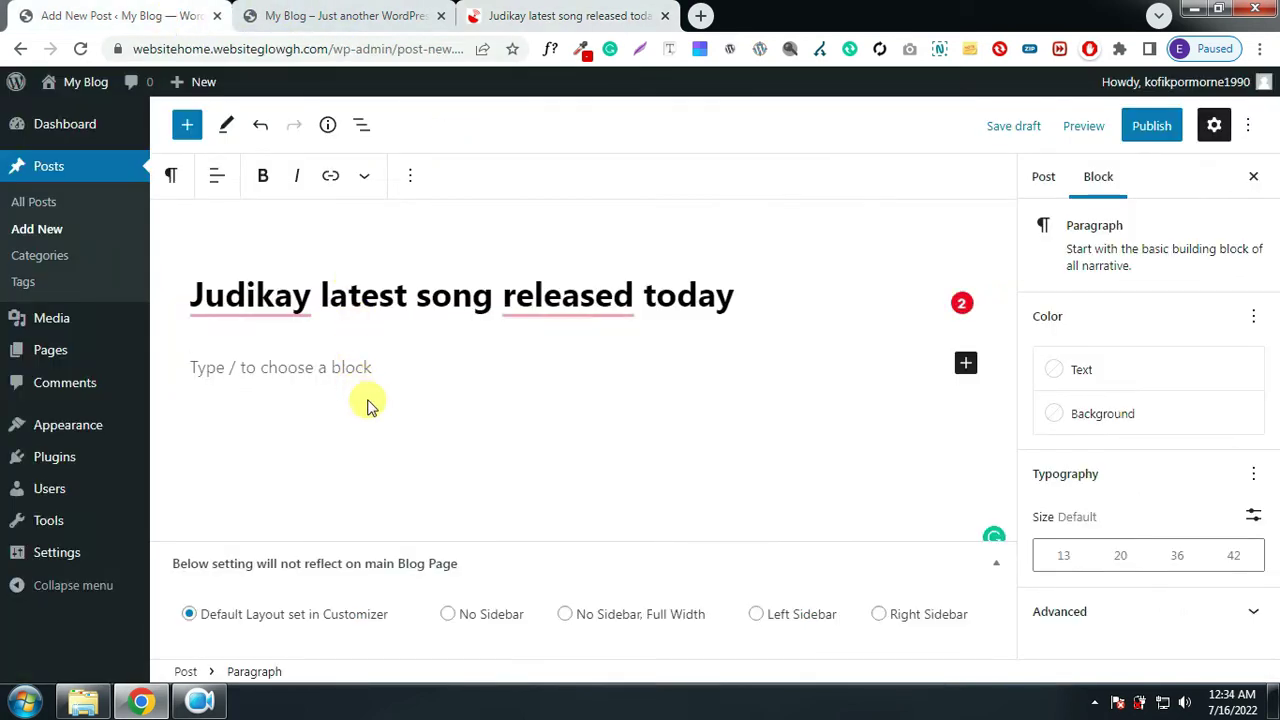
key(ctrl+v)
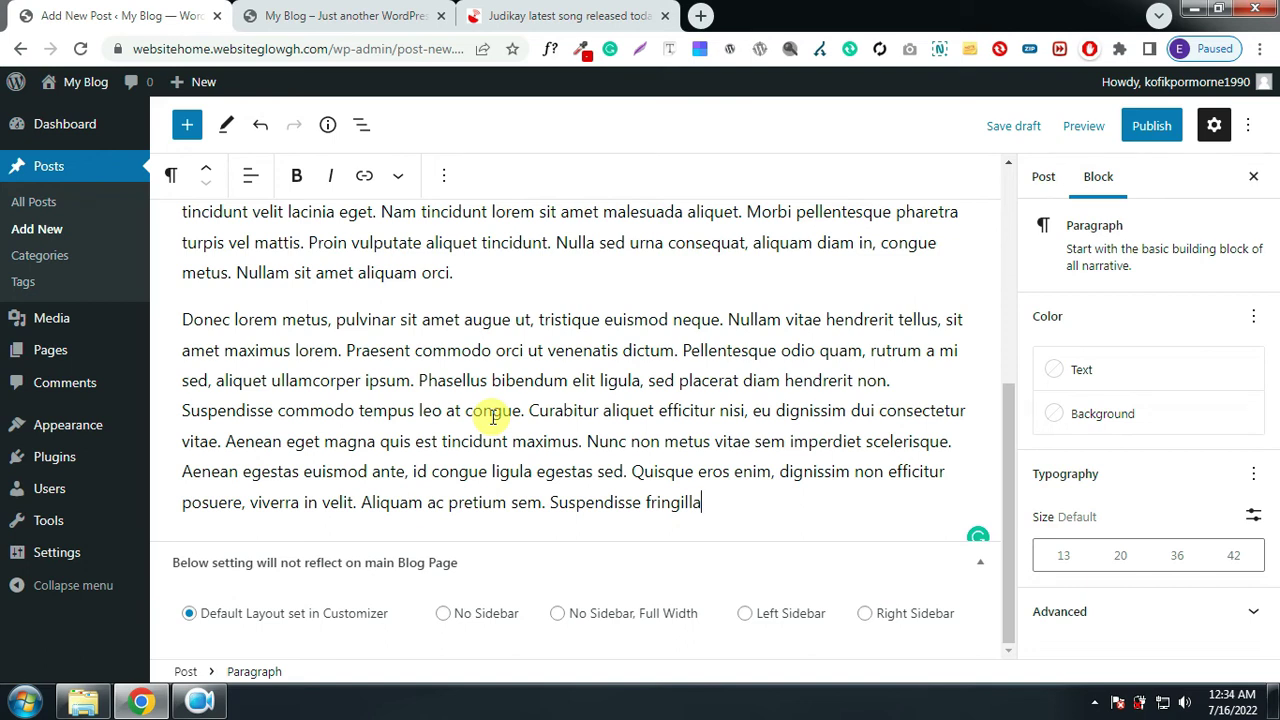
Open the post settings and assign the Judikay post to the Music category
click(1044, 180)
scroll(1173, 547, down, 2)
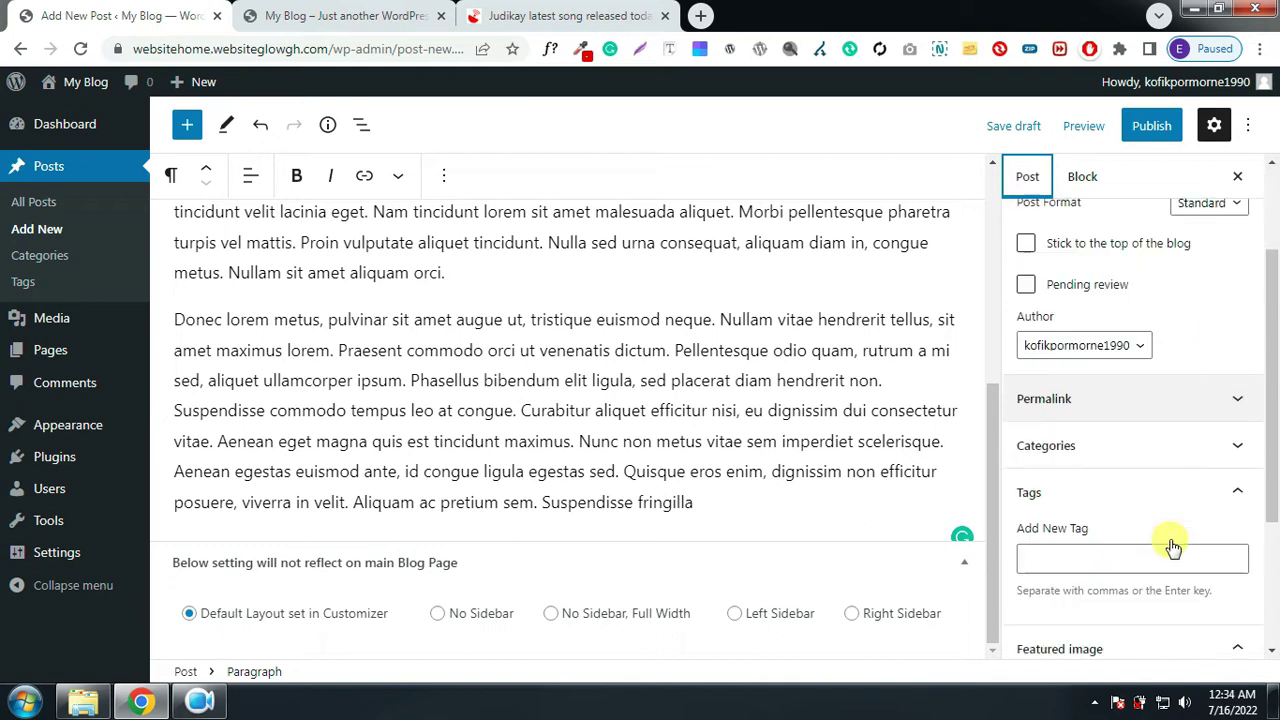
scroll(1173, 547, down, 1)
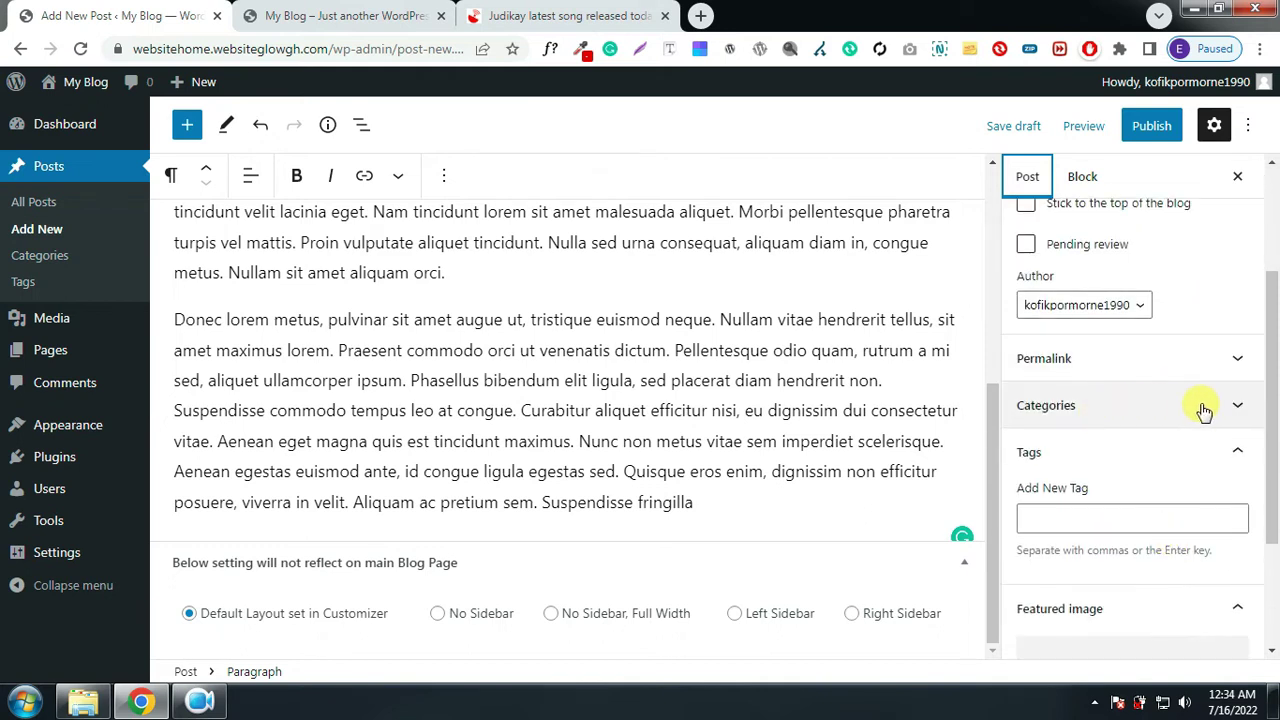
click(1192, 415)
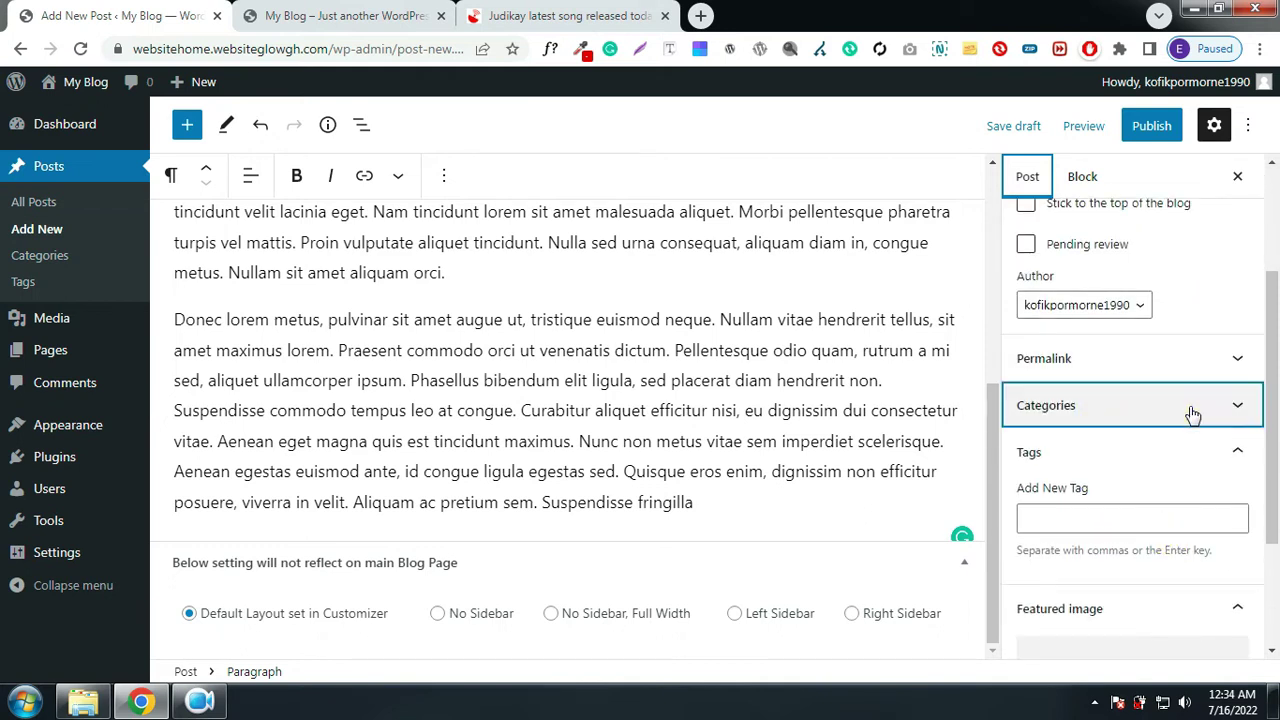
click(1222, 415)
click(1222, 415)
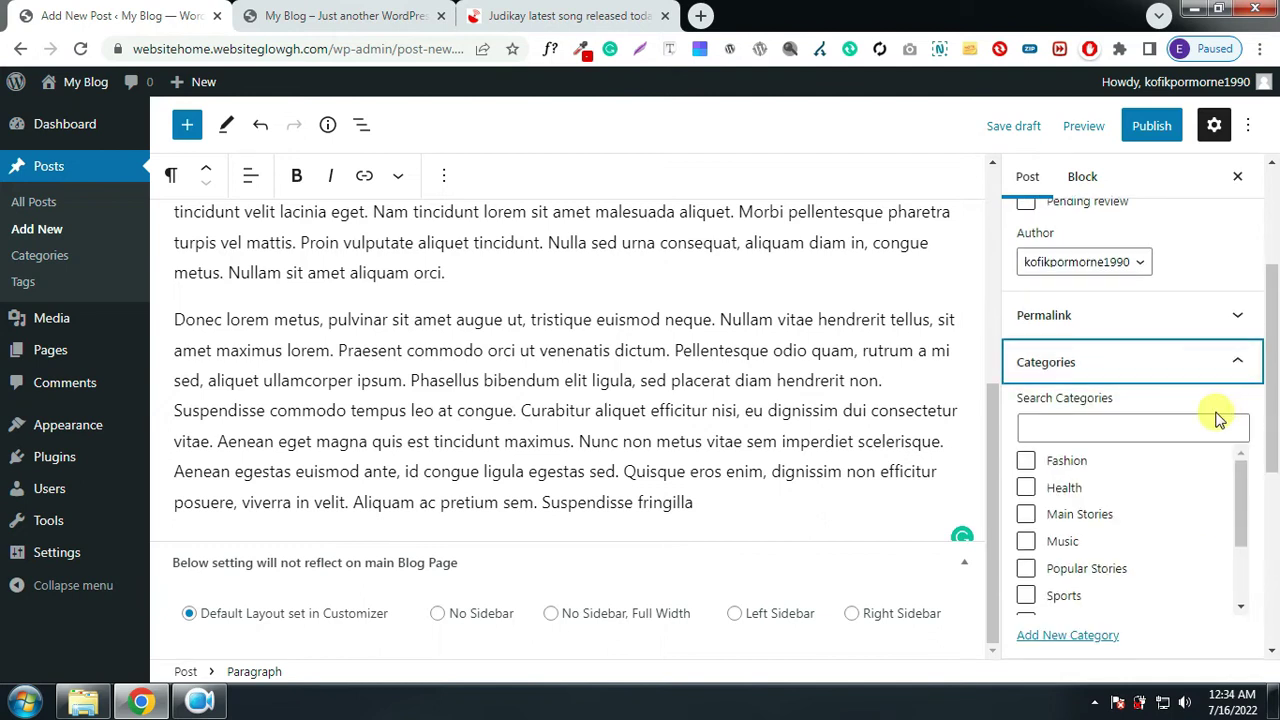
click(1029, 542)
click(1226, 370)
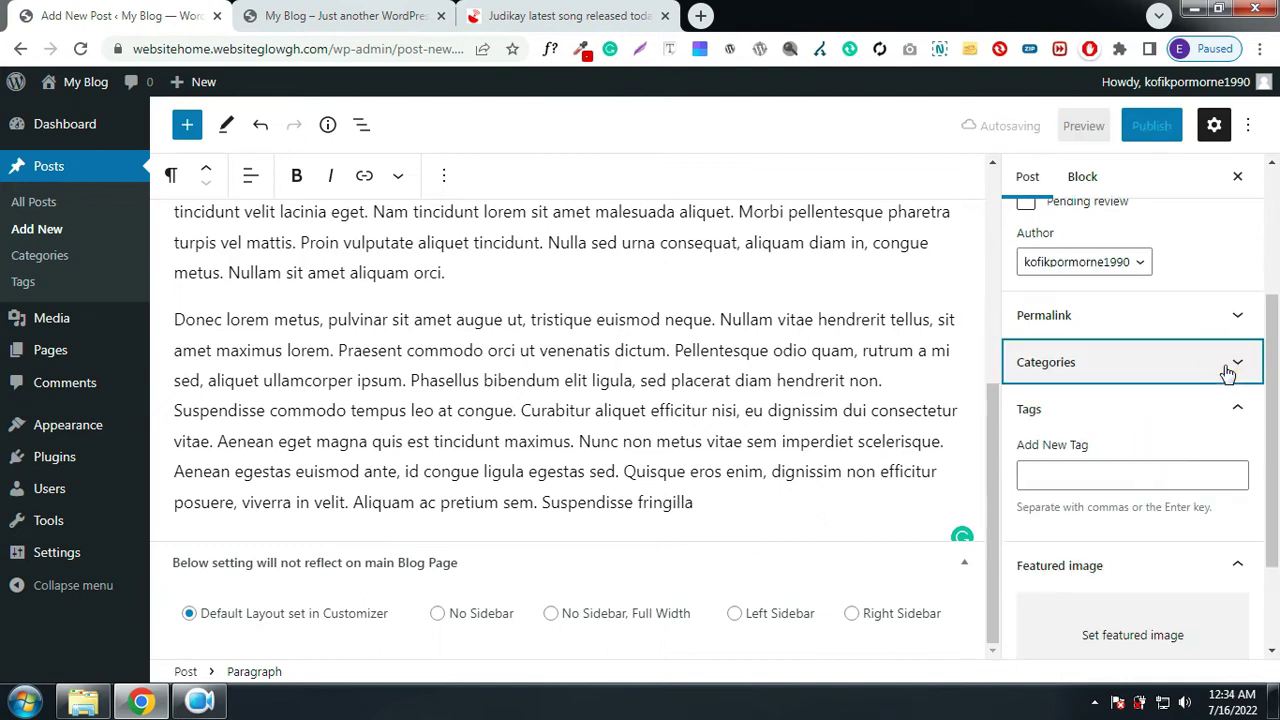
Add the tags Judikay, Gospel Music, Music and Nigerian to the post
click(1117, 514)
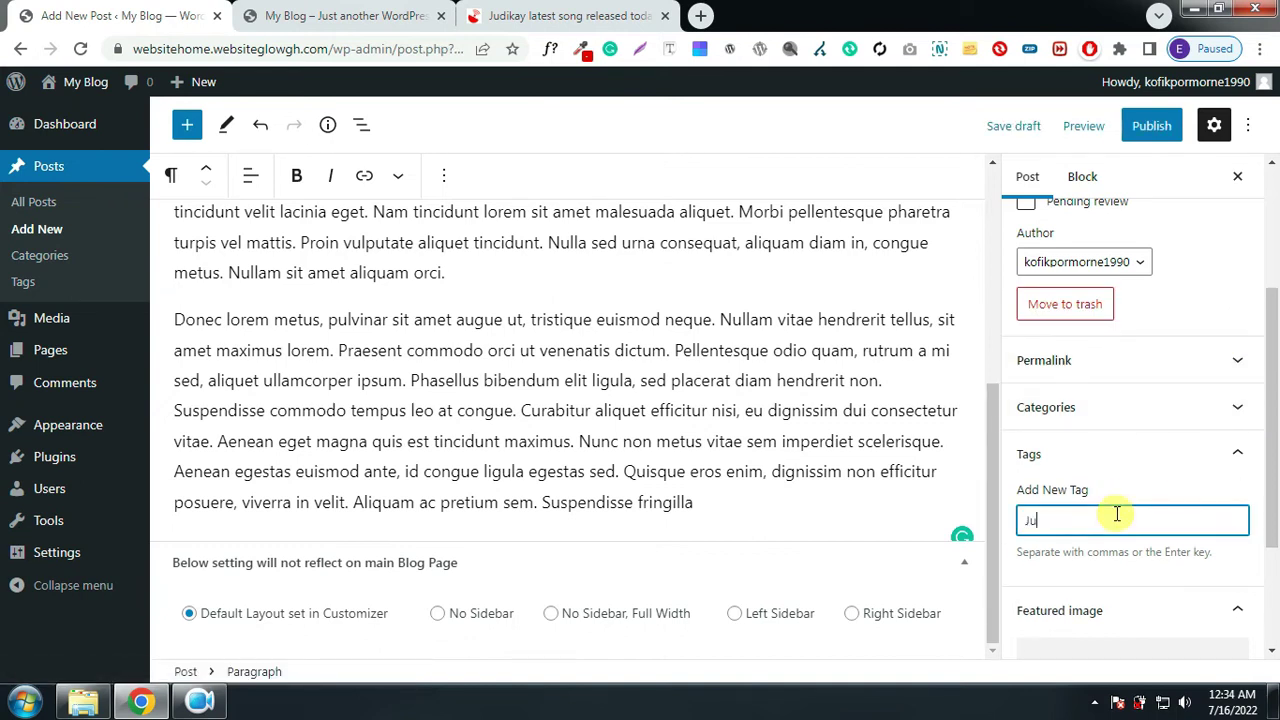
text(Judikay)
key(Return)
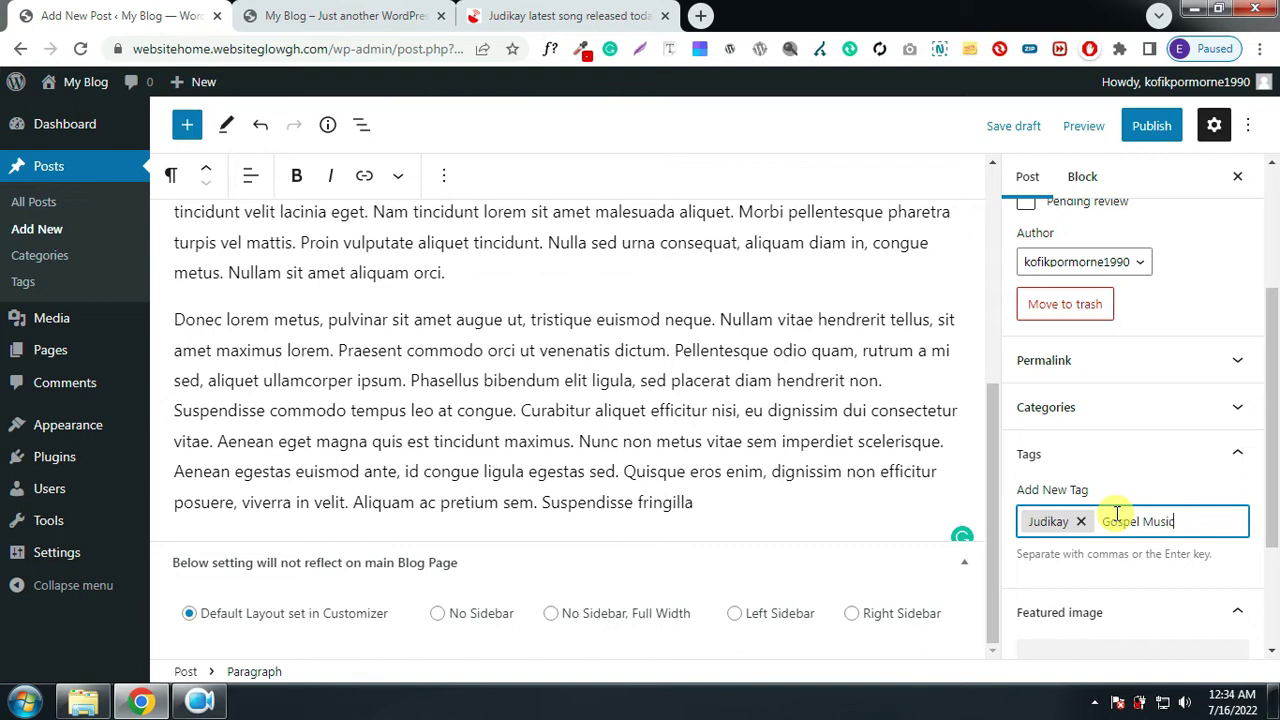
text(Gospel Music)
key(Return)
text(Music)
key(Return)
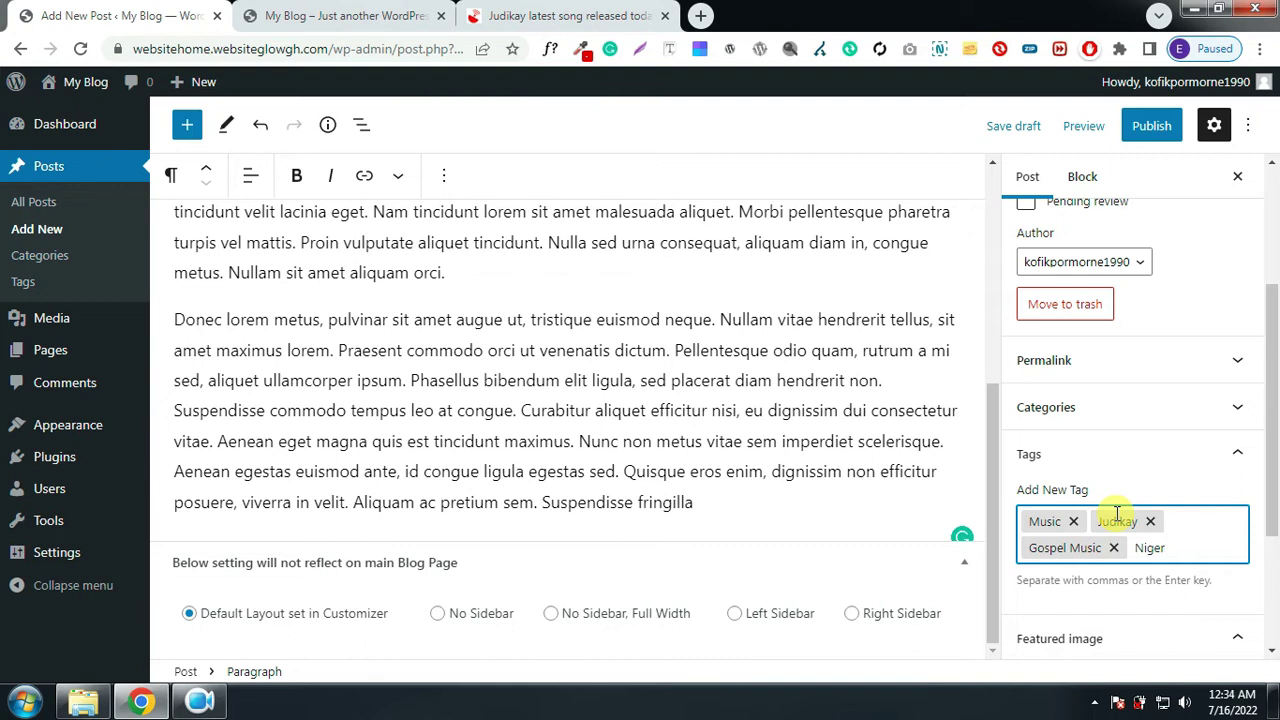
text(Nigerian)
key(Return)
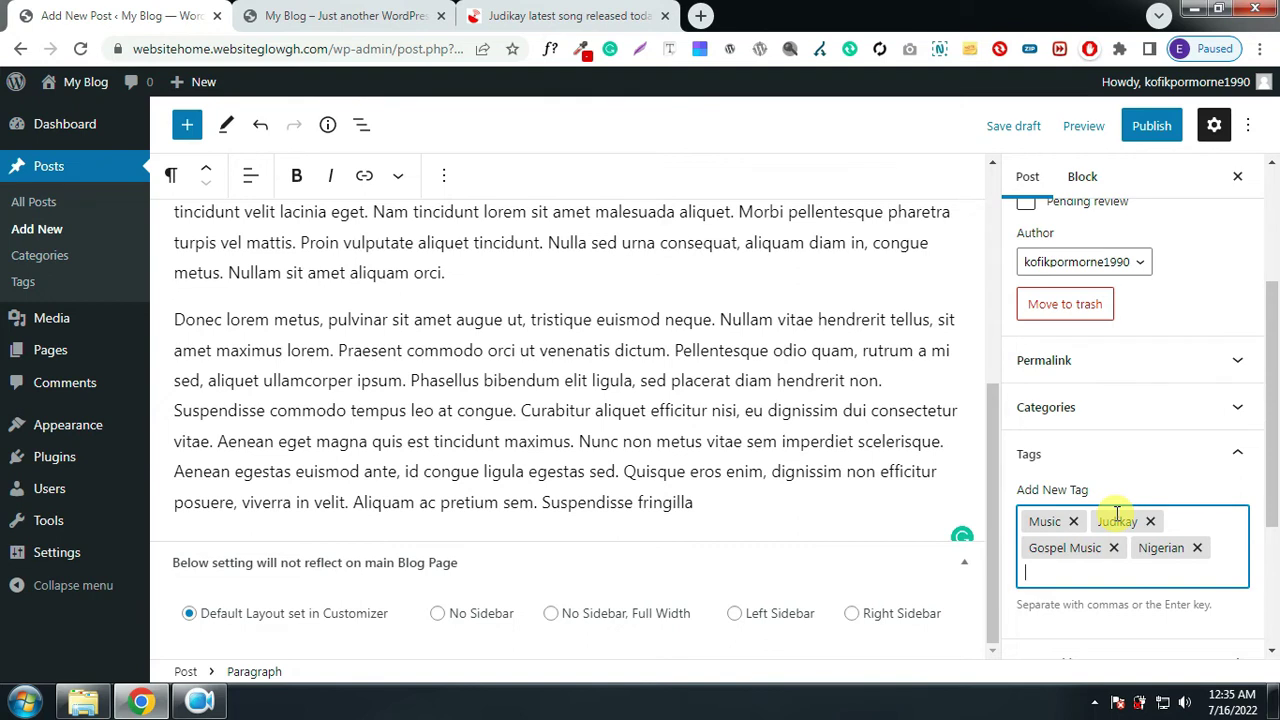
scroll(1089, 543, down, 3)
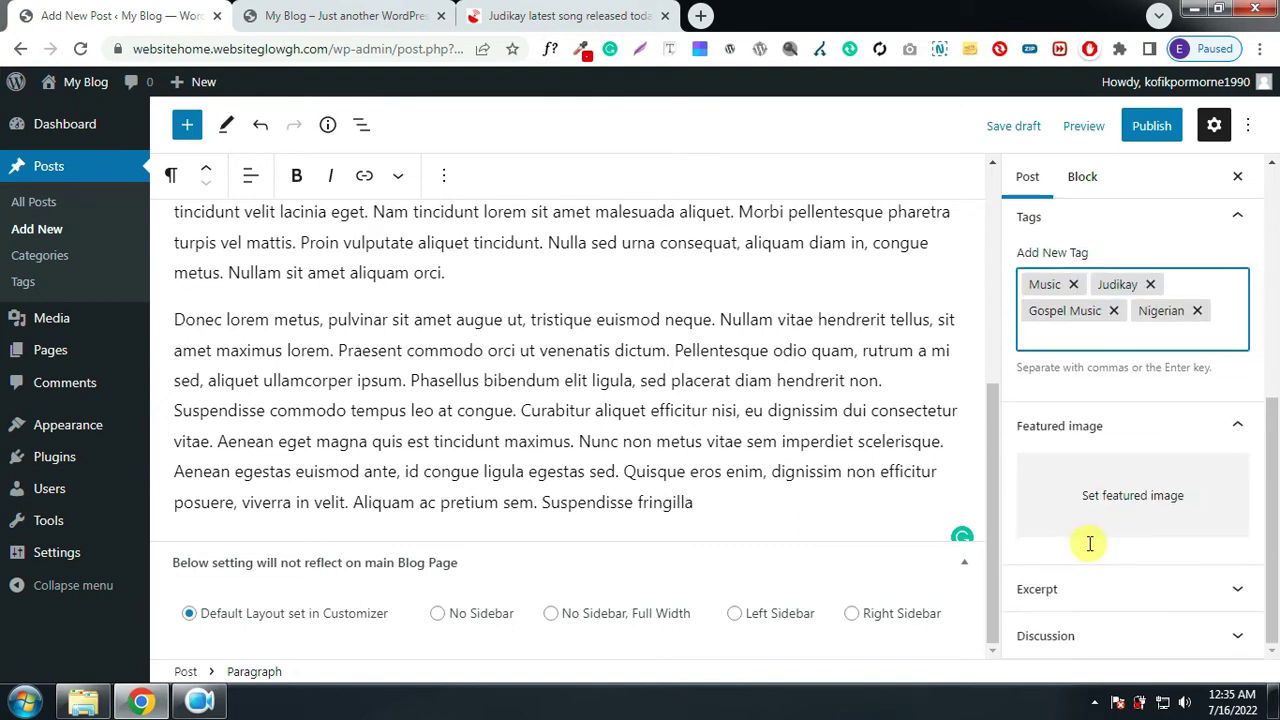
click(1146, 508)
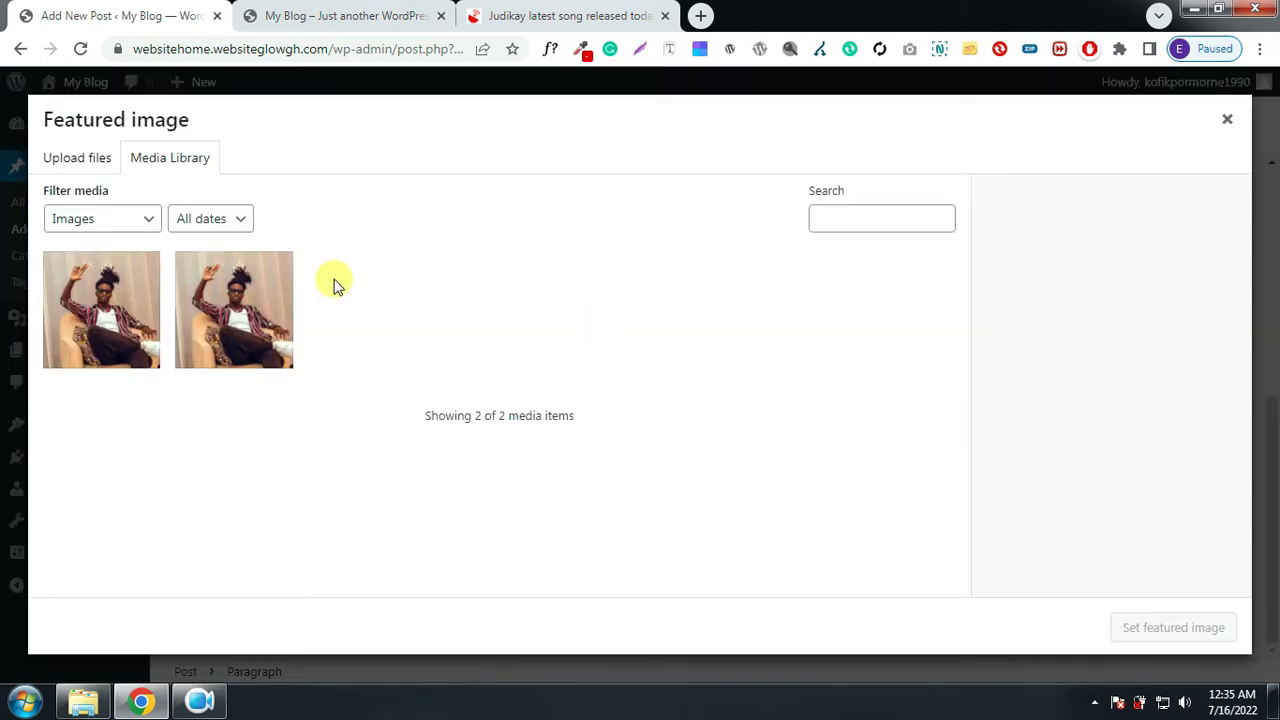
click(73, 168)
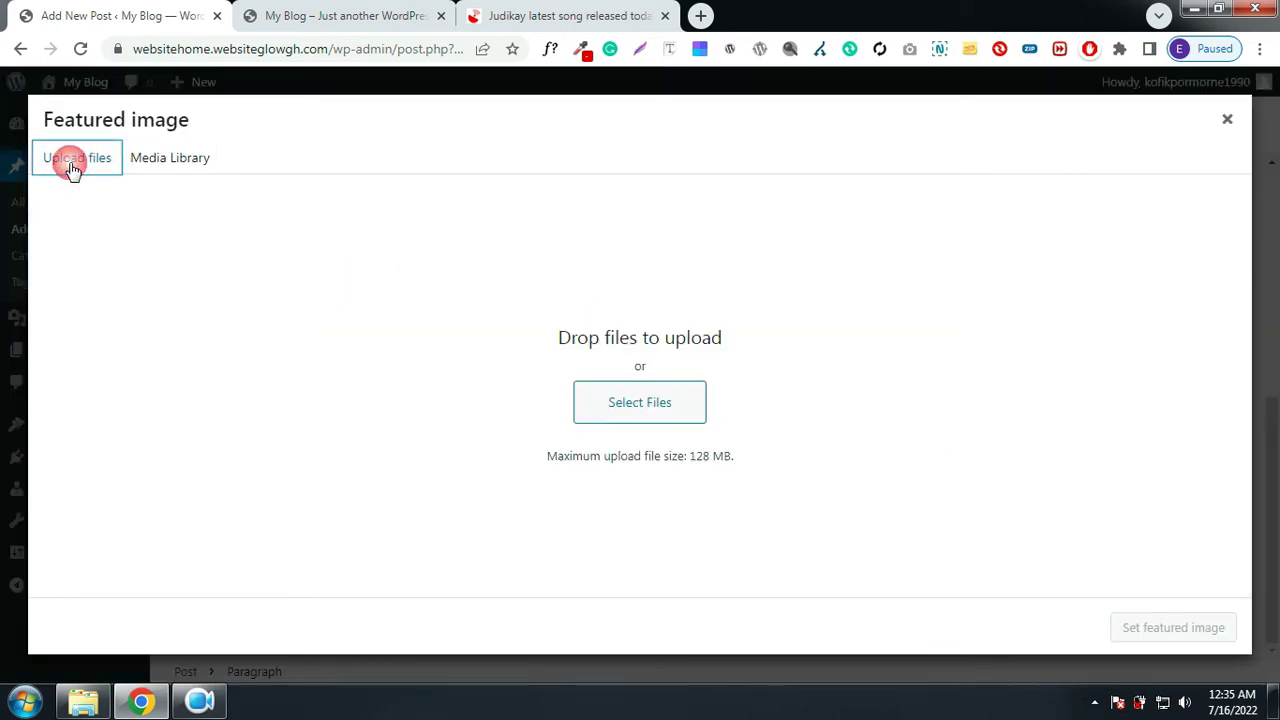
click(630, 415)
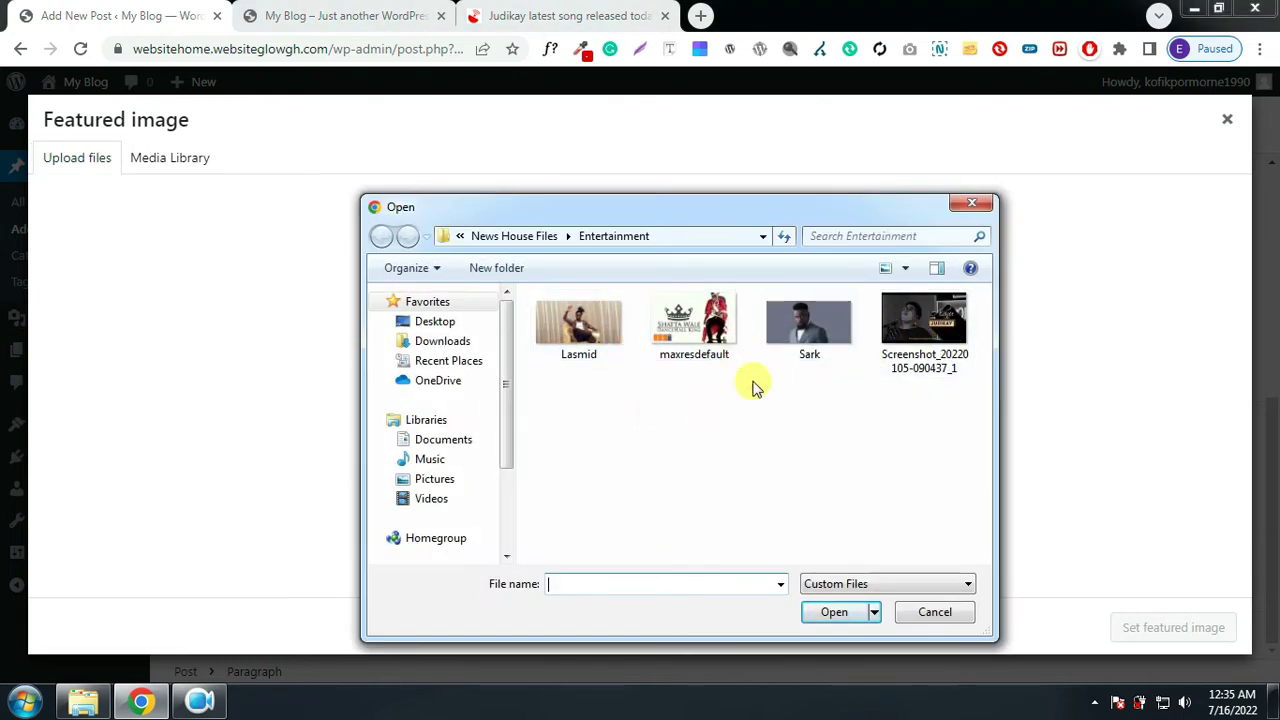
double_click(920, 324)
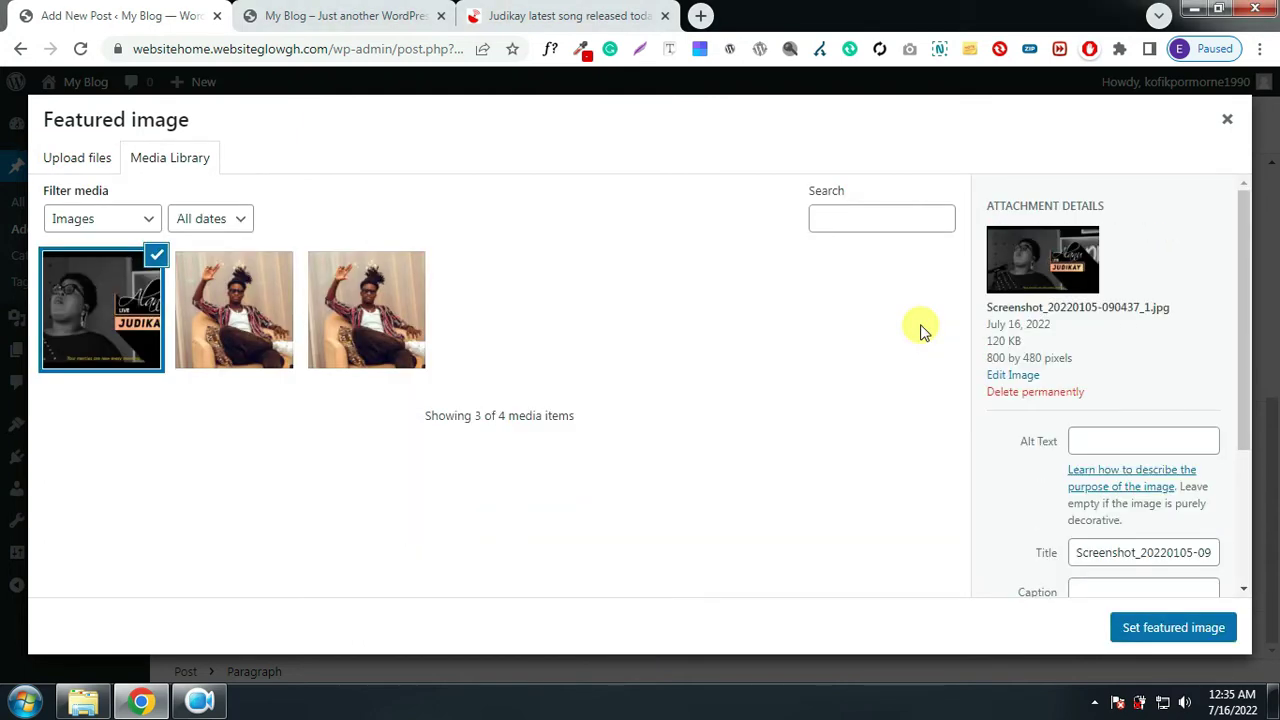
click(1157, 630)
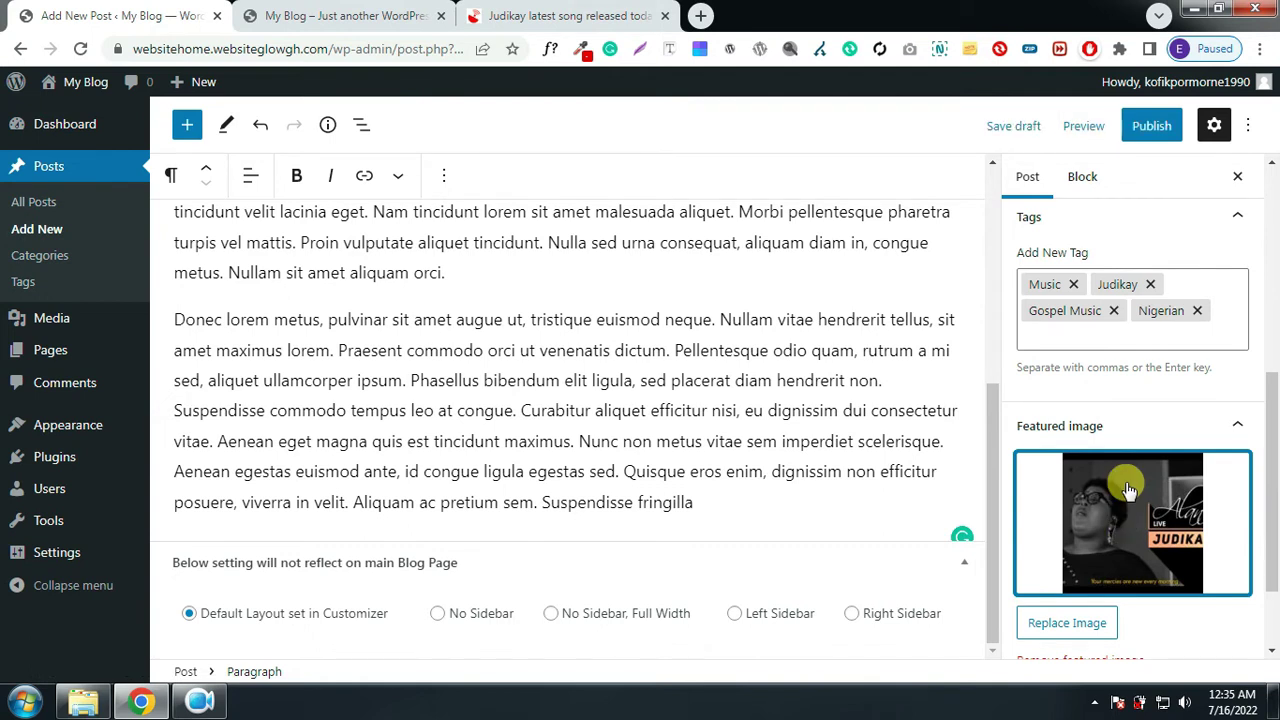
Publish the Judikay latest song released today post and close the publishing summary
click(1145, 126)
click(1088, 128)
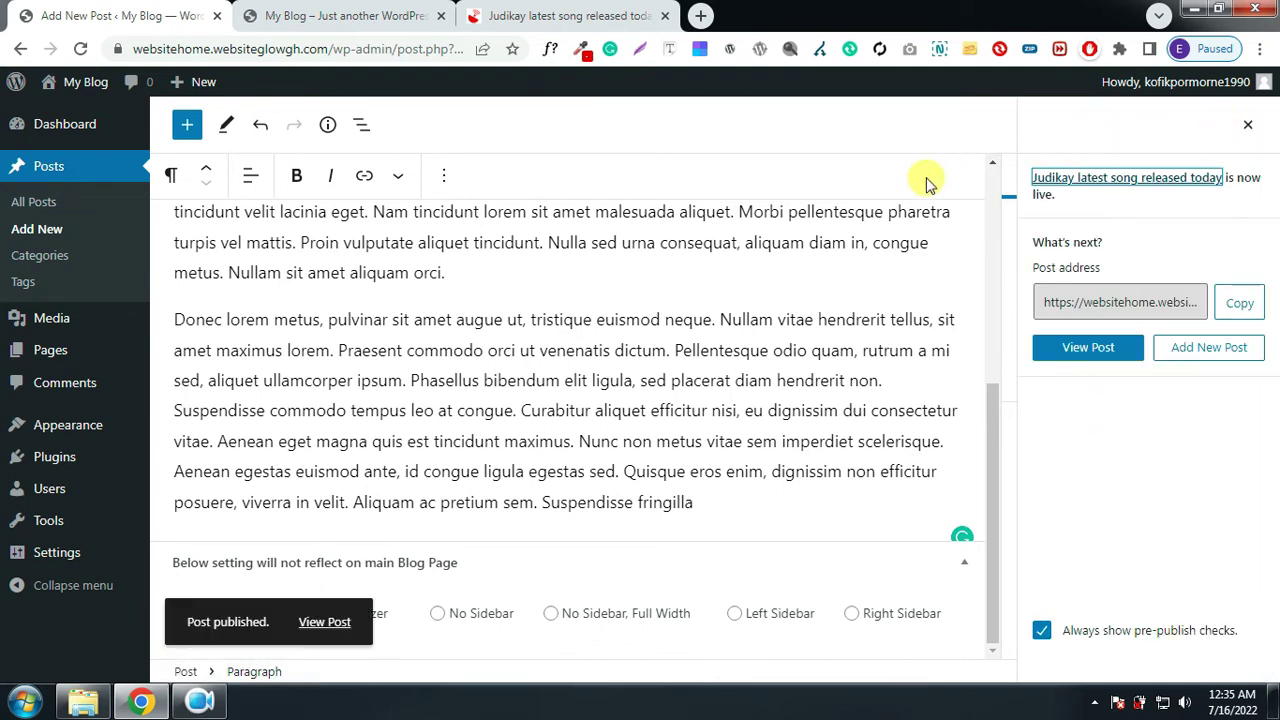
click(1248, 128)
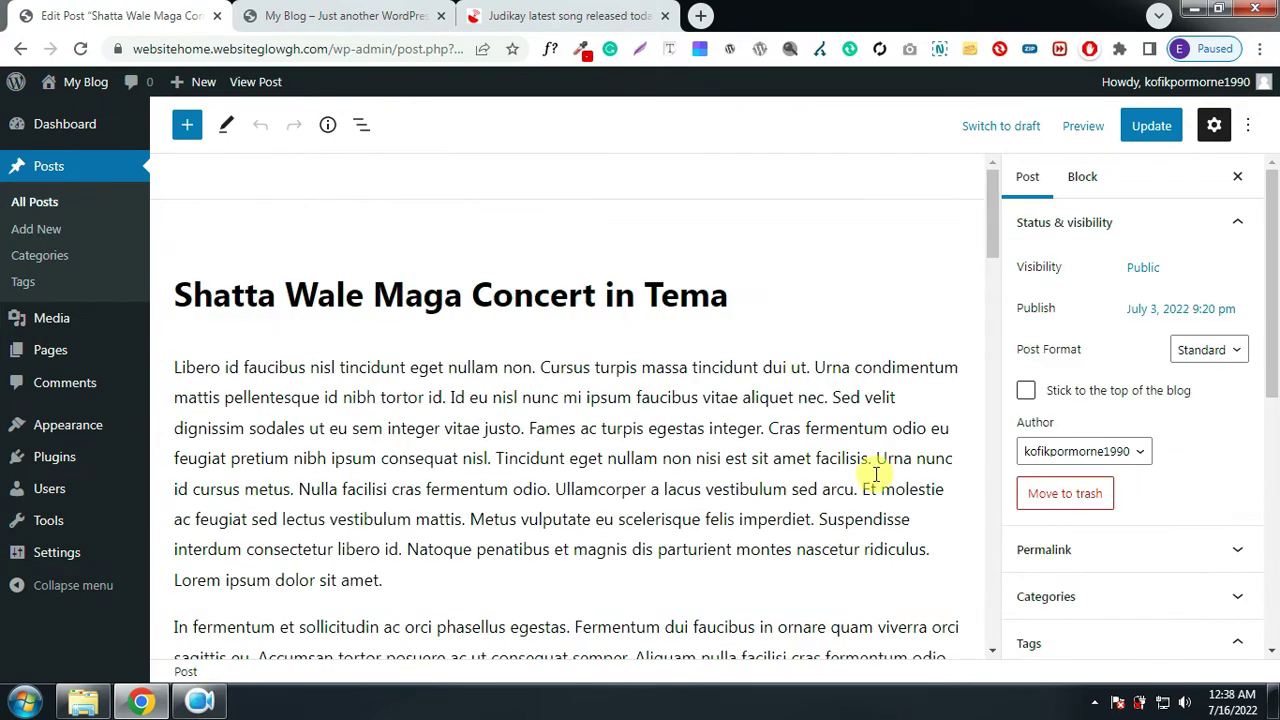
Update the Shatta Wale Maga Concert in Tema post and look through the list of all posts
click(1150, 133)
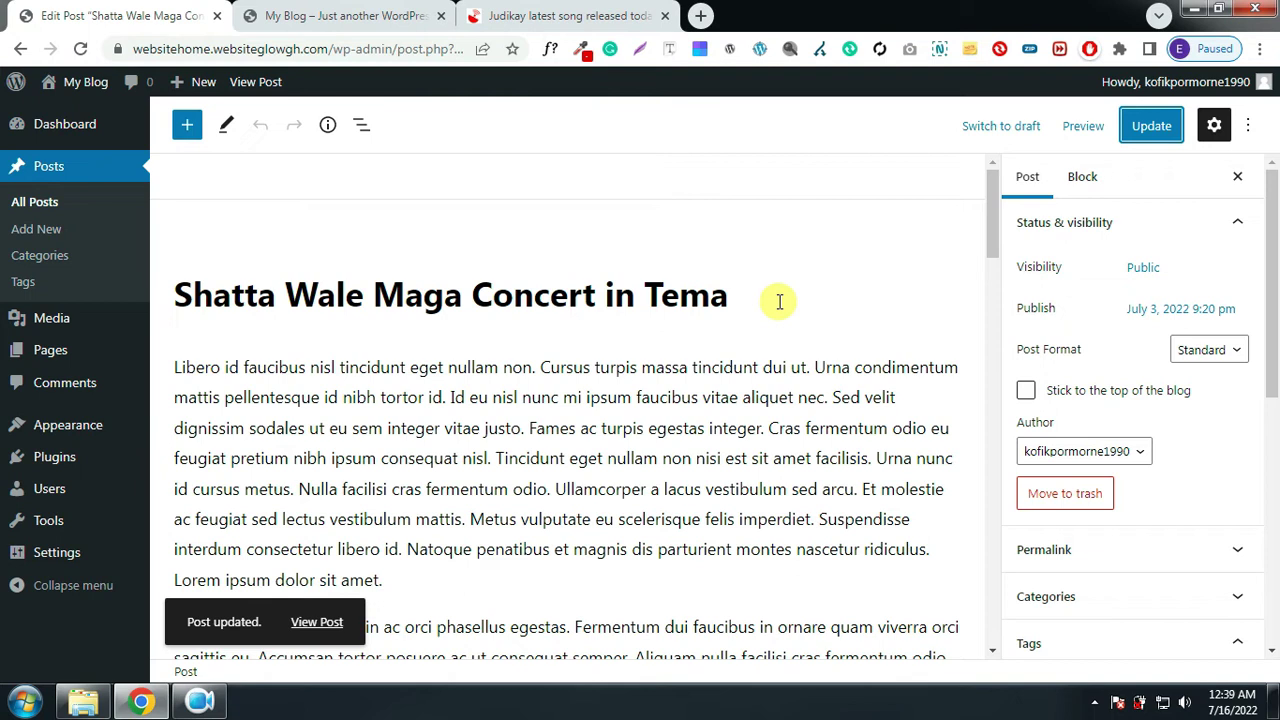
click(26, 204)
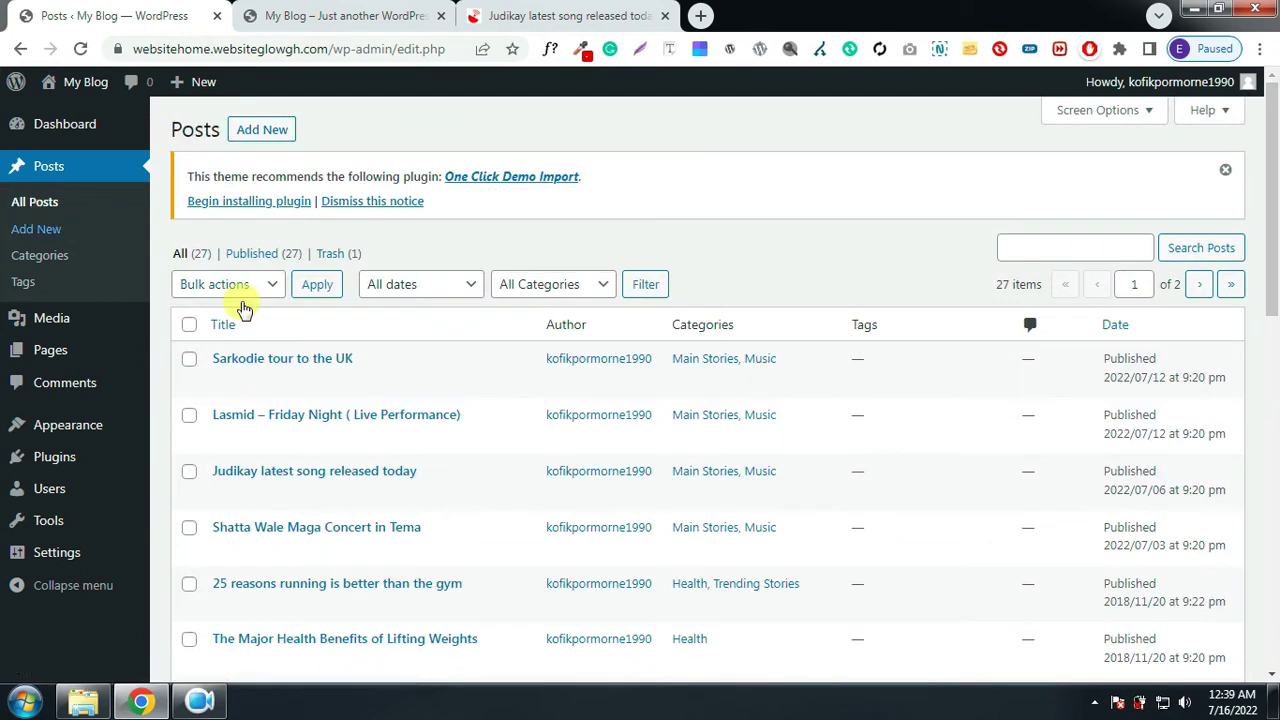
scroll(463, 370, down, 6)
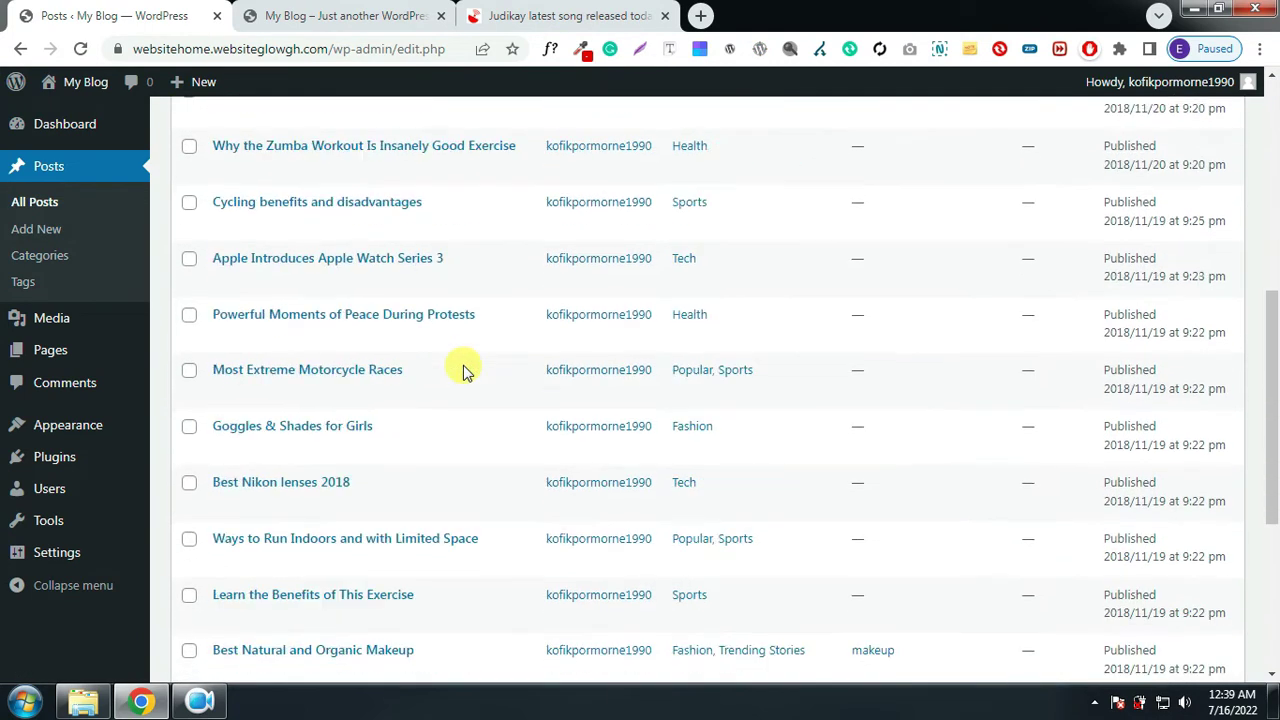
Look through the rest of the post list and check the navigation menu on the reference News Houze home page
scroll(463, 370, down, 3)
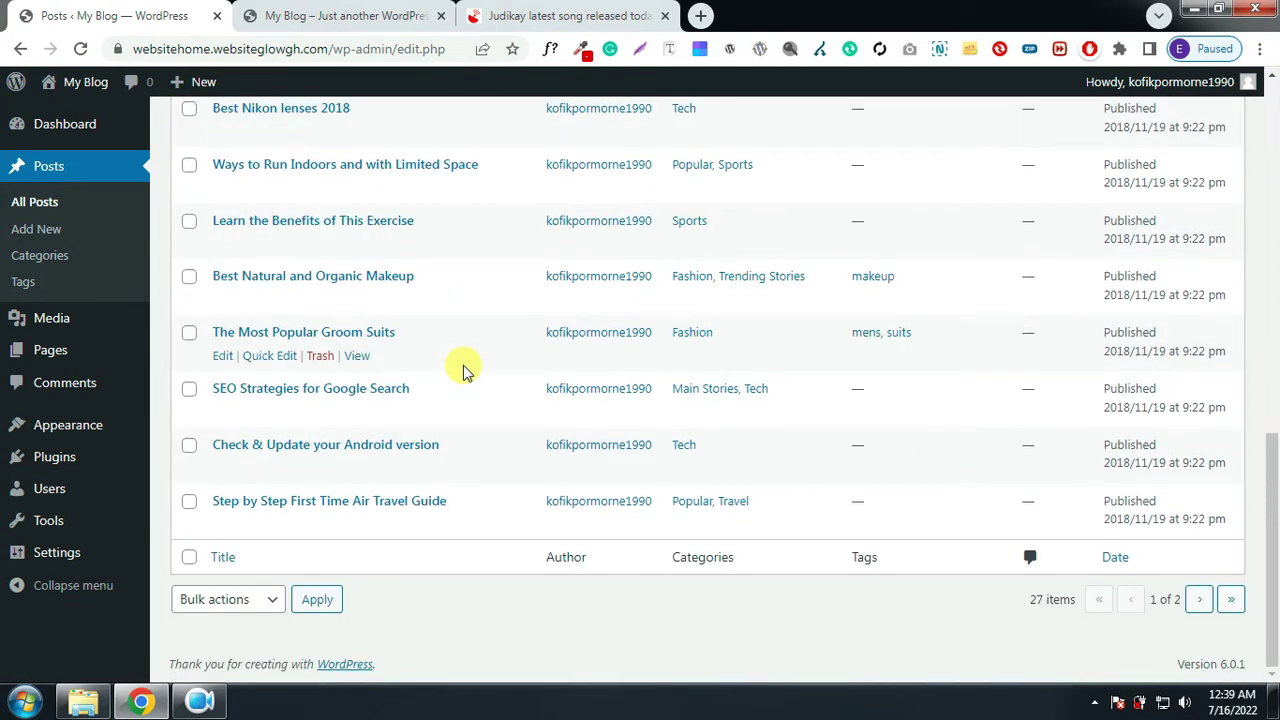
scroll(560, 365, up, 9)
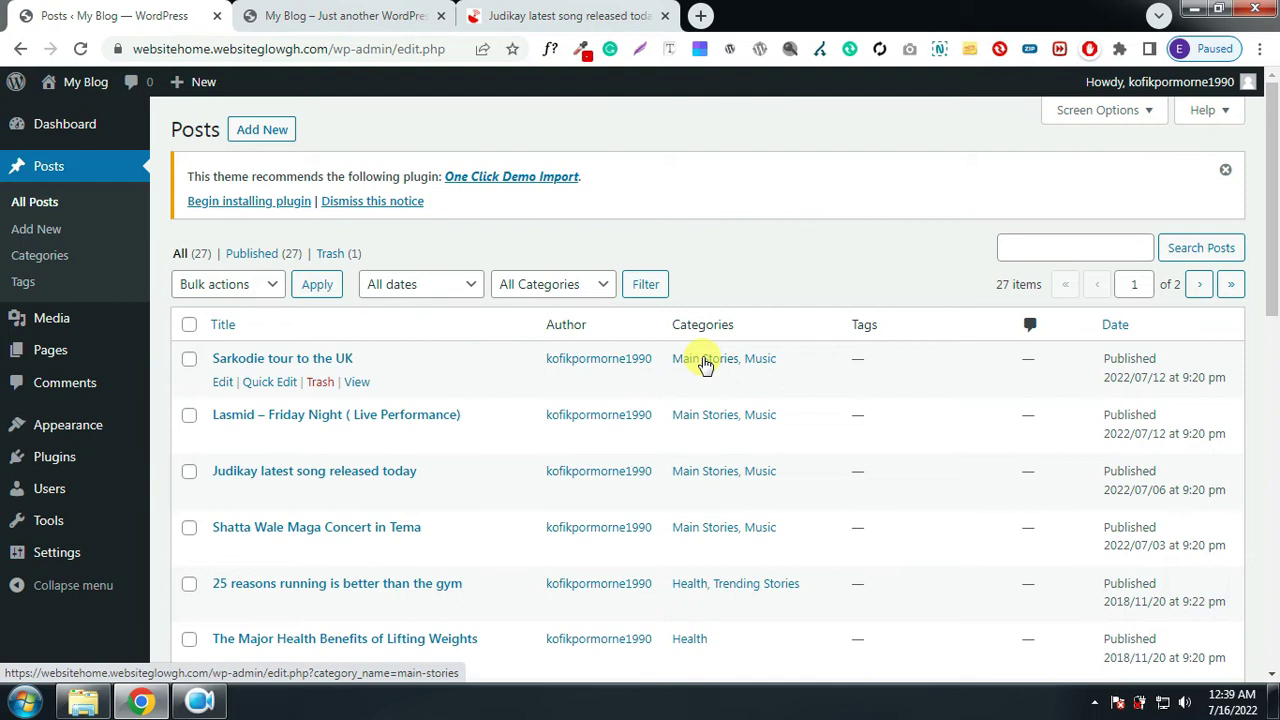
click(545, 14)
key(F5)
click(70, 256)
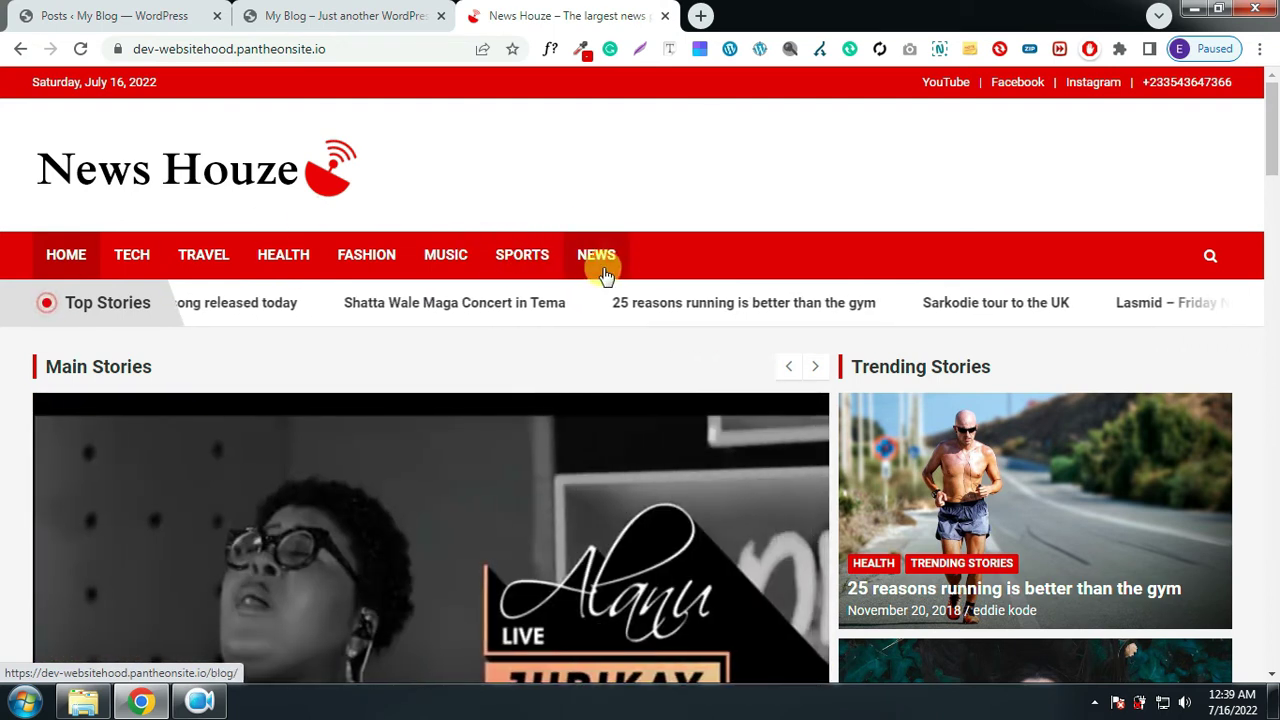
Move the existing Privacy Policy and Sample Page pages of the WordPress site to the trash
click(135, 18)
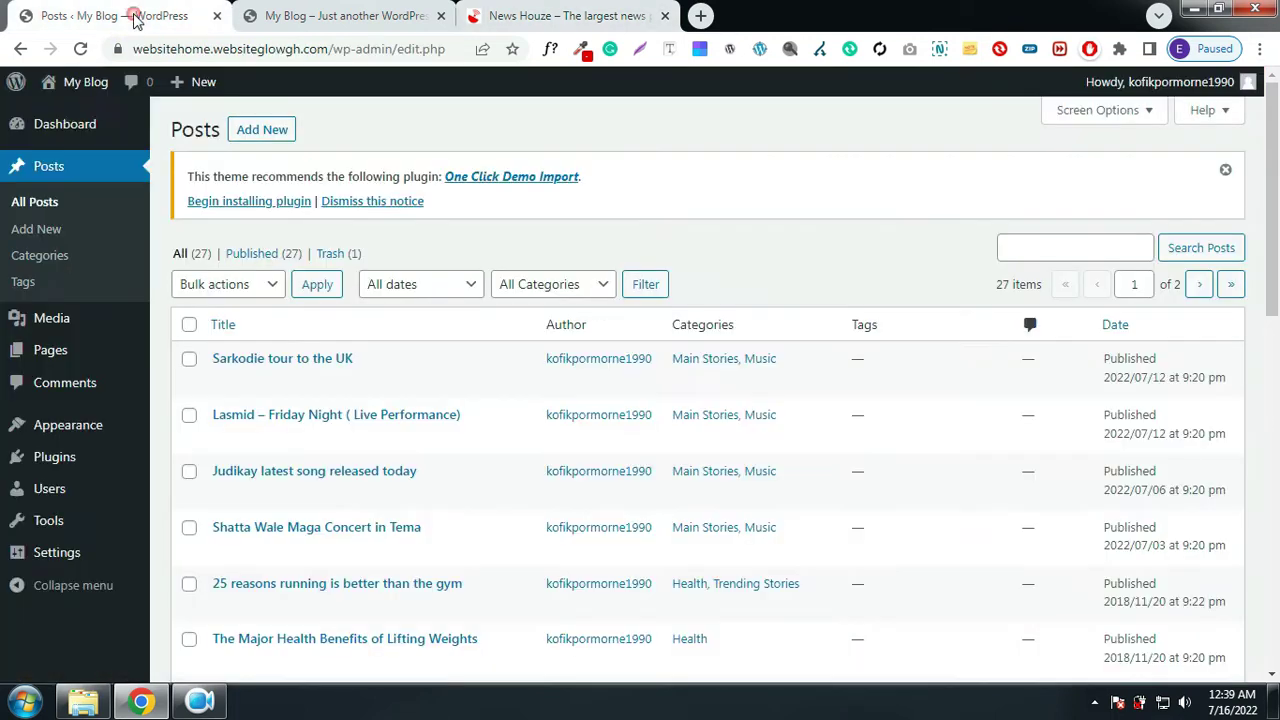
mouse_move(49, 349)
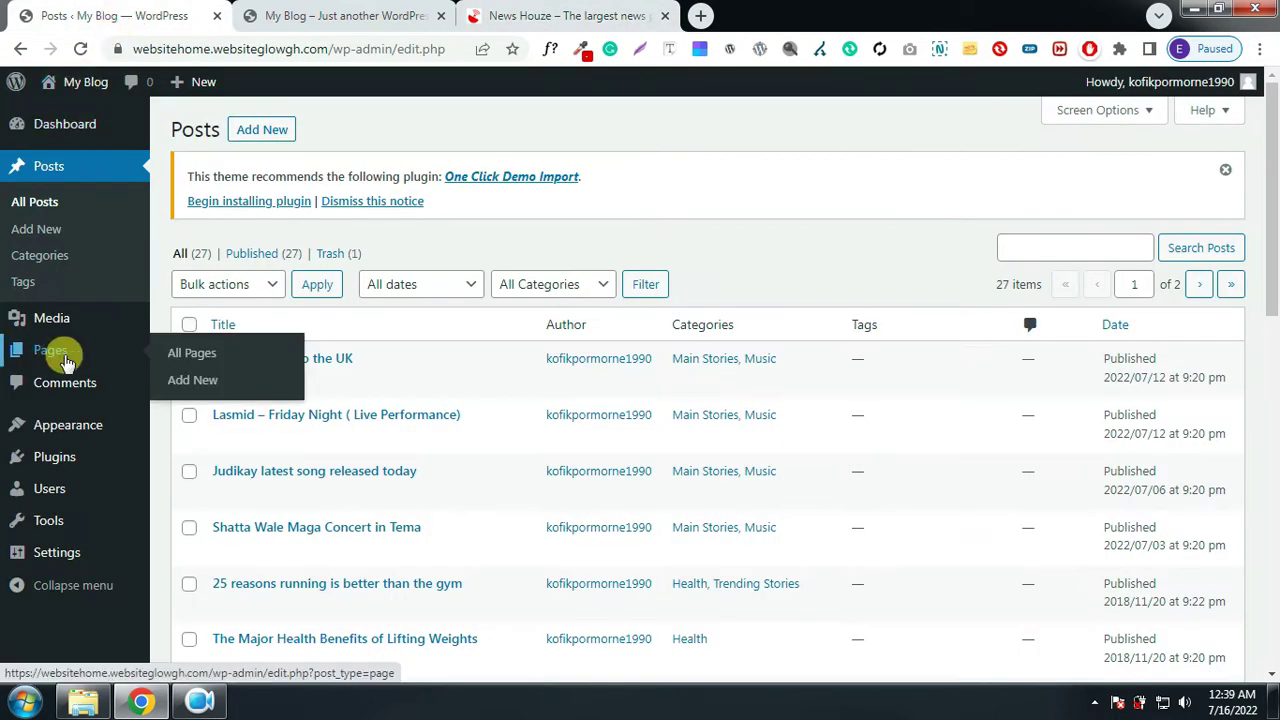
click(186, 355)
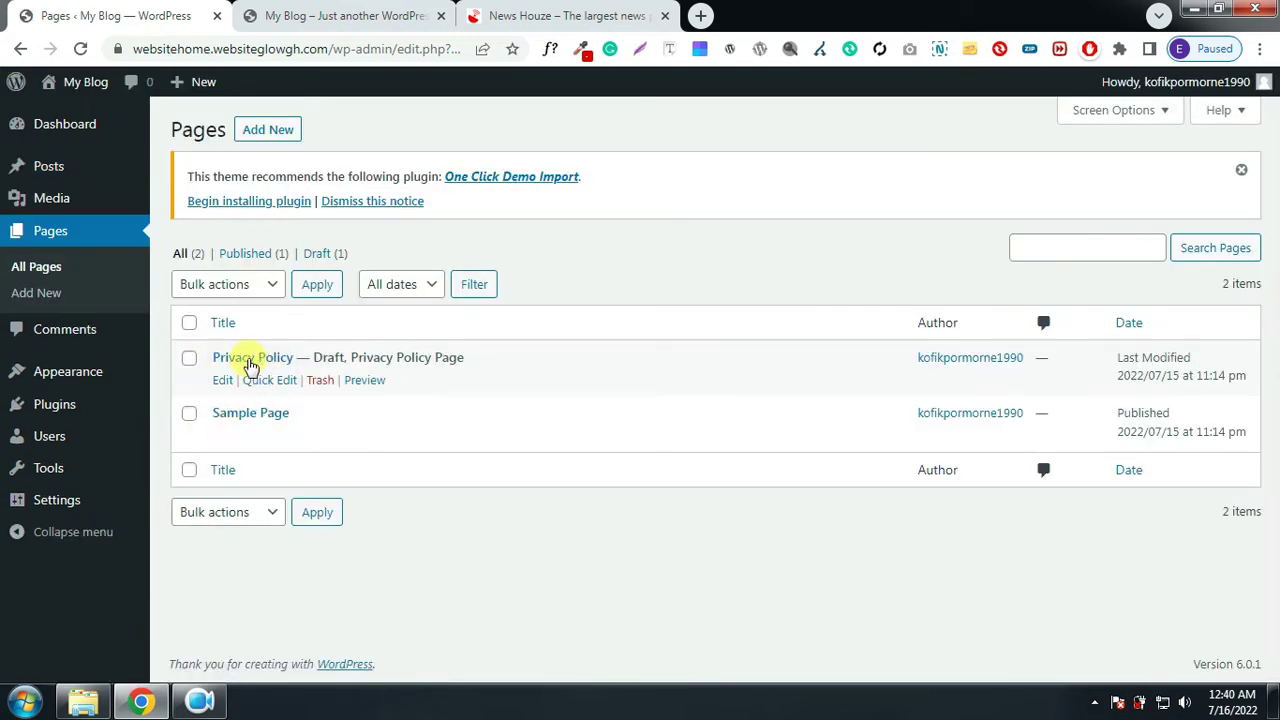
click(189, 324)
click(215, 290)
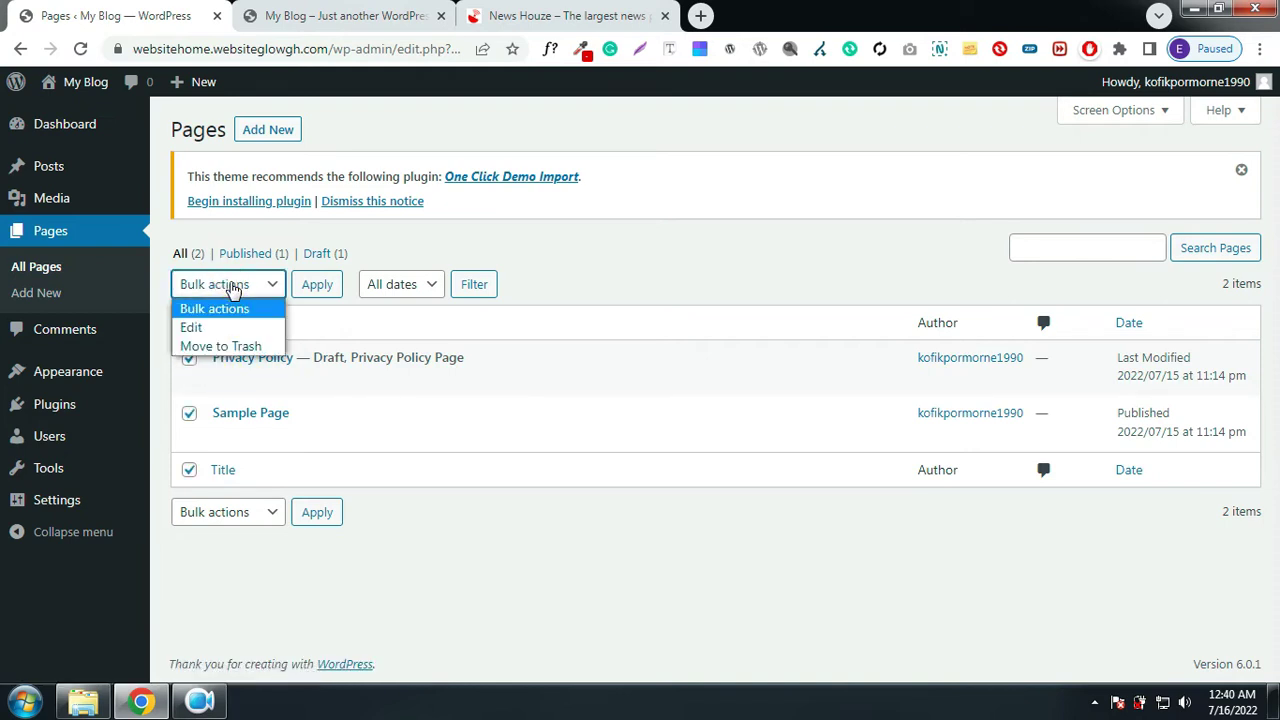
click(226, 348)
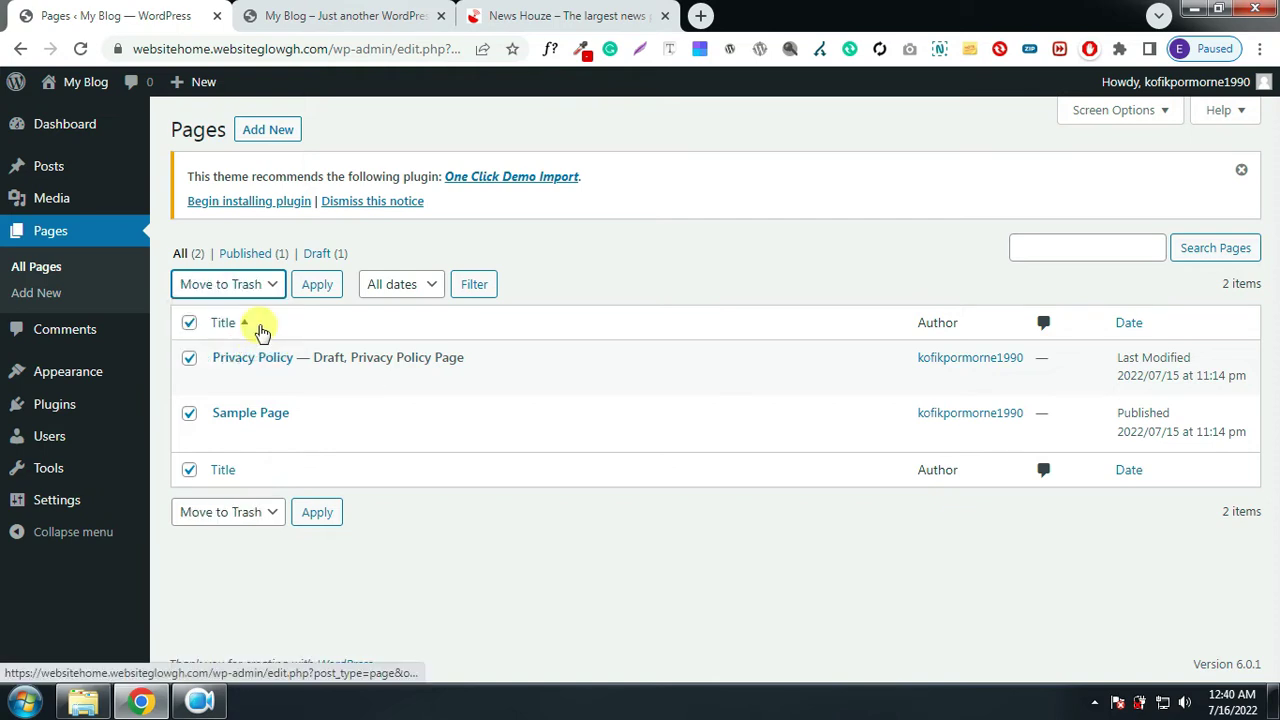
click(316, 286)
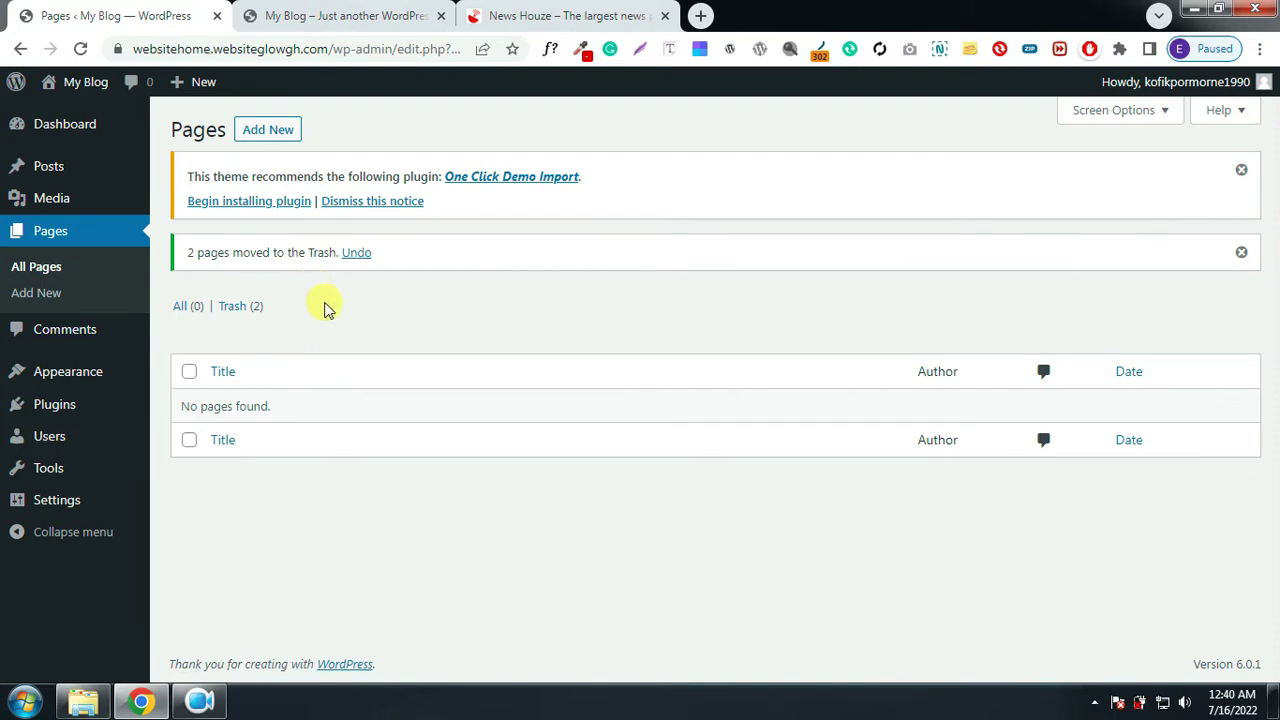
Create a page titled Home that uses the Front Page Template and publish it
click(268, 131)
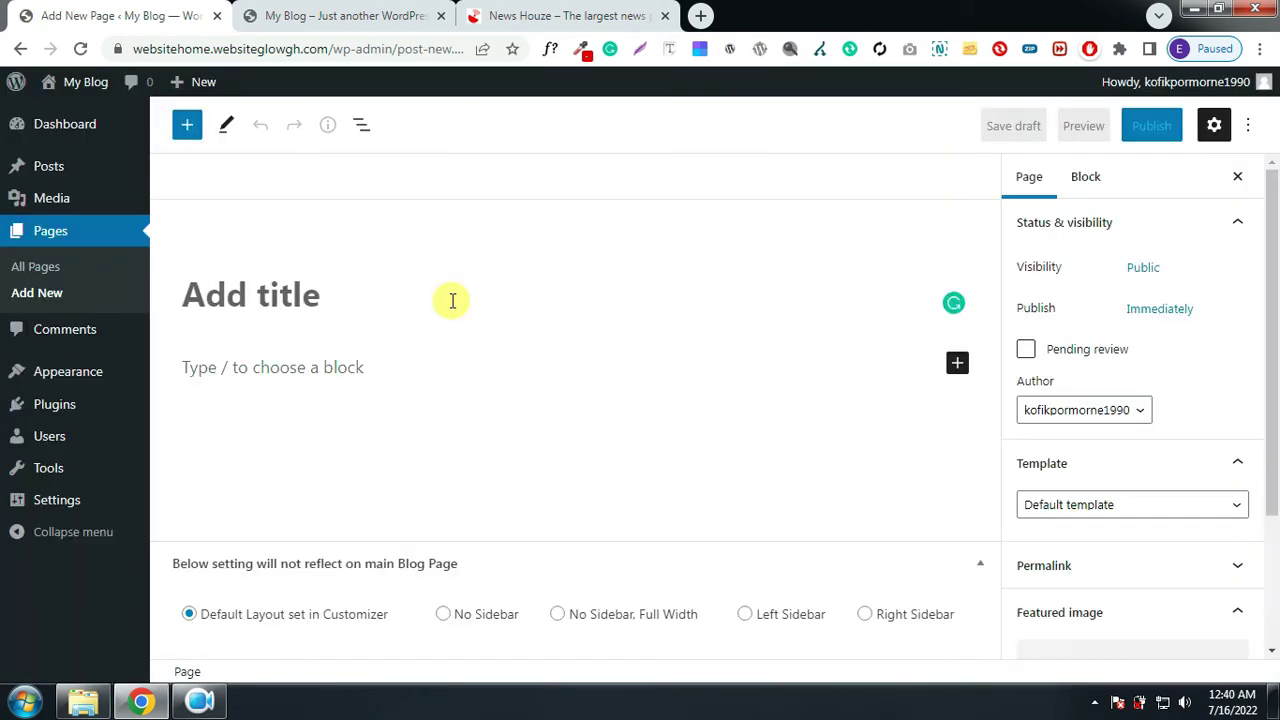
text(Home)
scroll(1080, 337, down, 1)
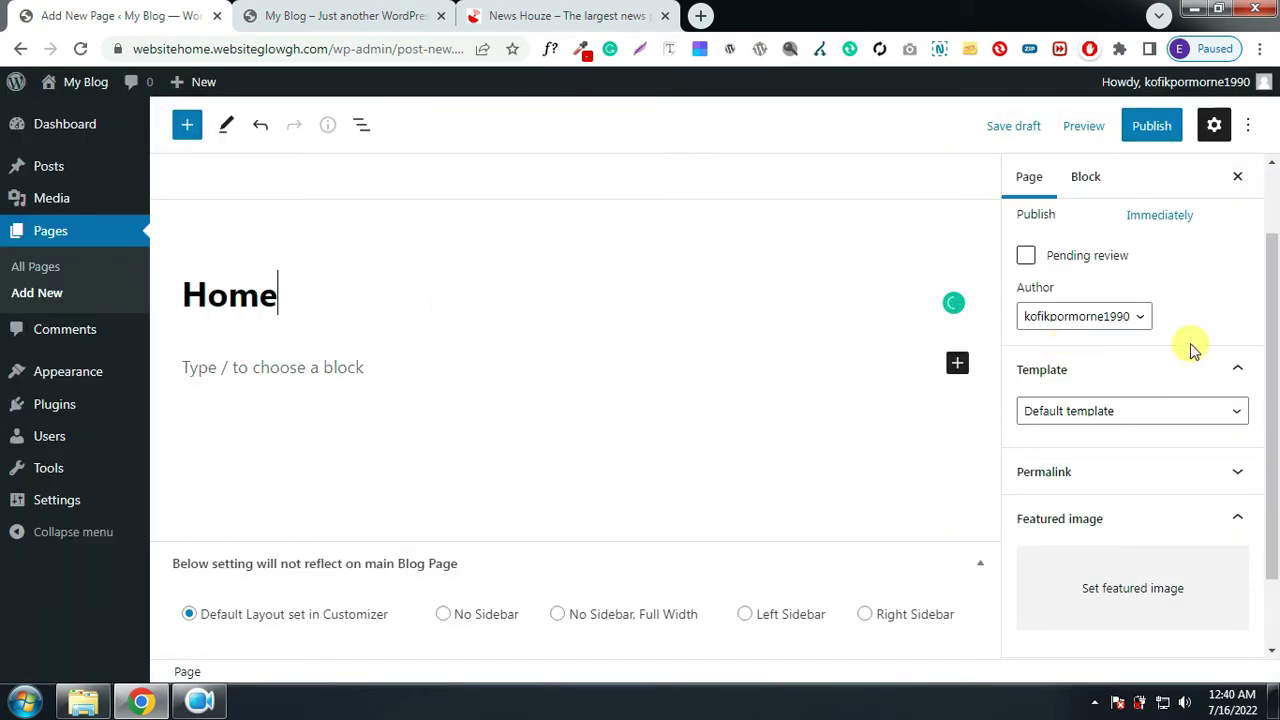
scroll(1180, 354, up, 1)
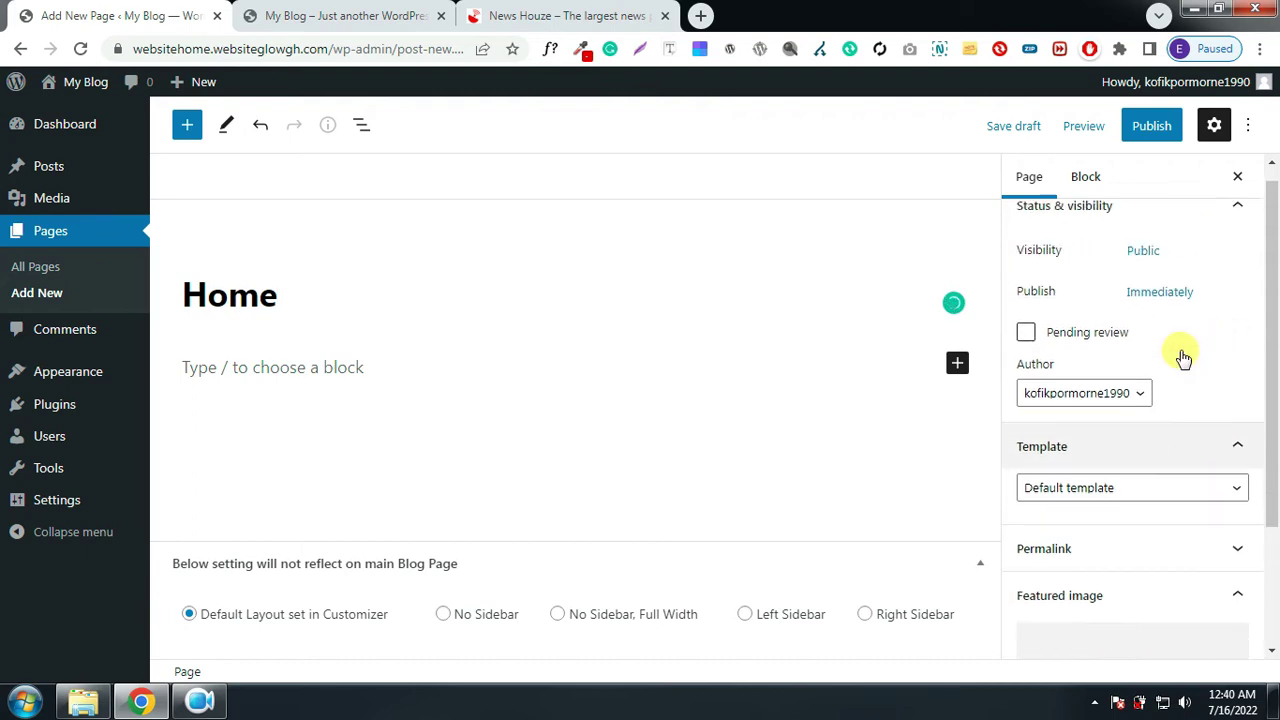
scroll(1180, 356, down, 2)
scroll(1180, 356, up, 1)
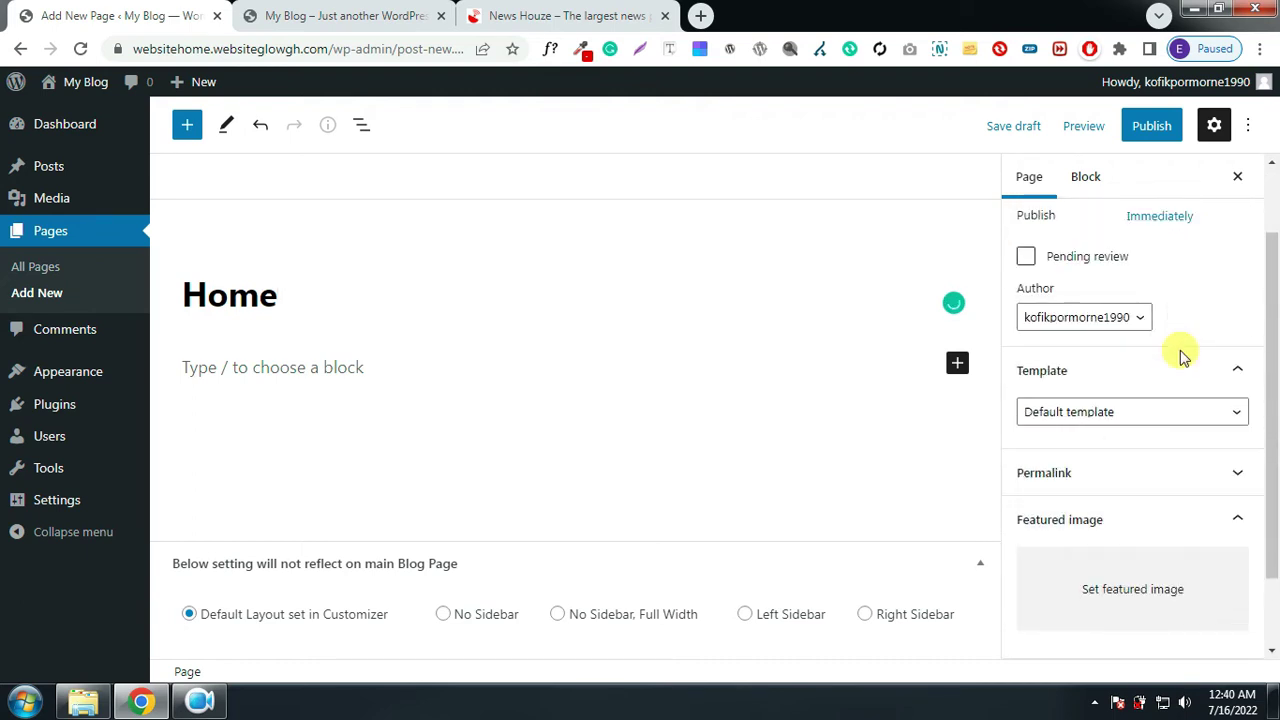
click(1080, 371)
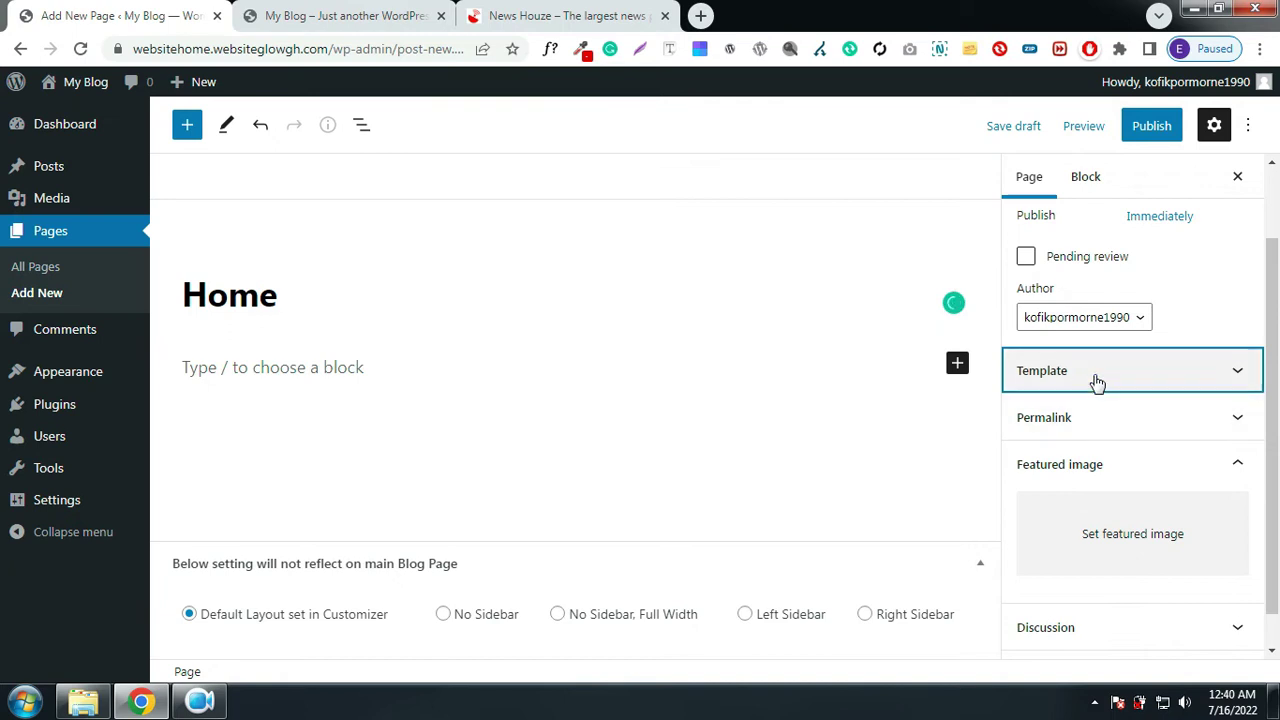
click(1094, 378)
click(1130, 416)
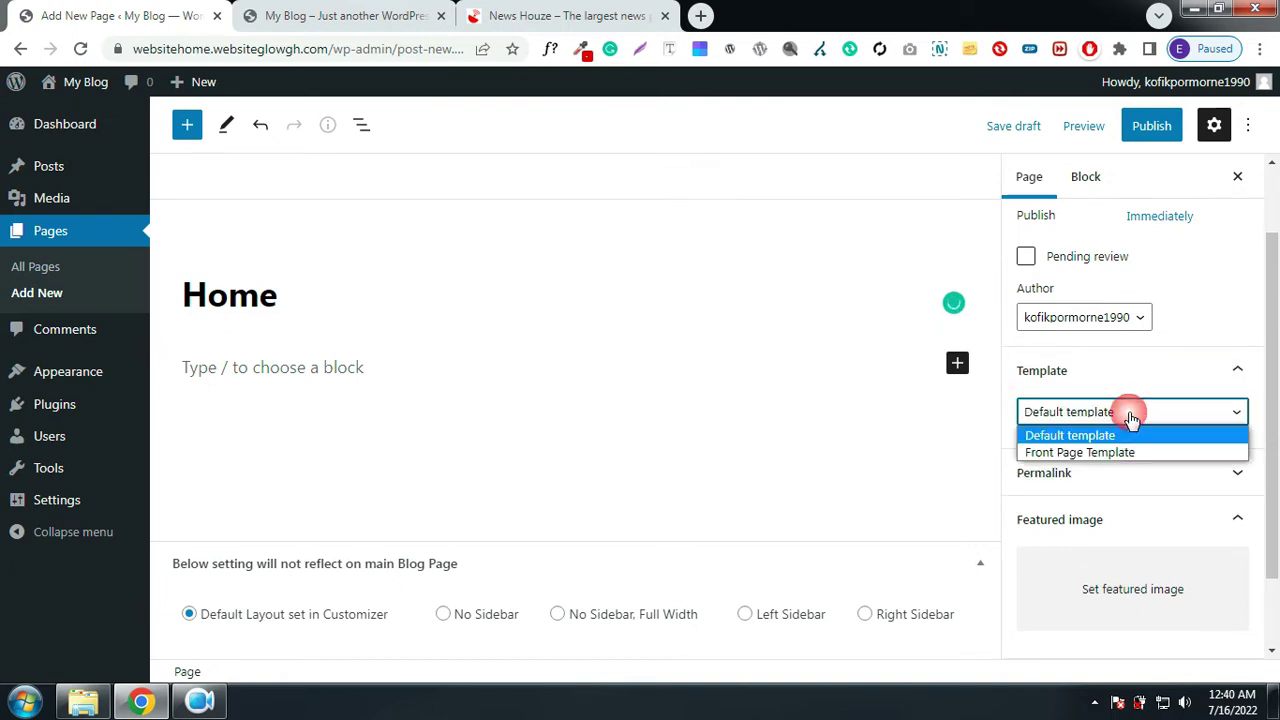
click(1082, 452)
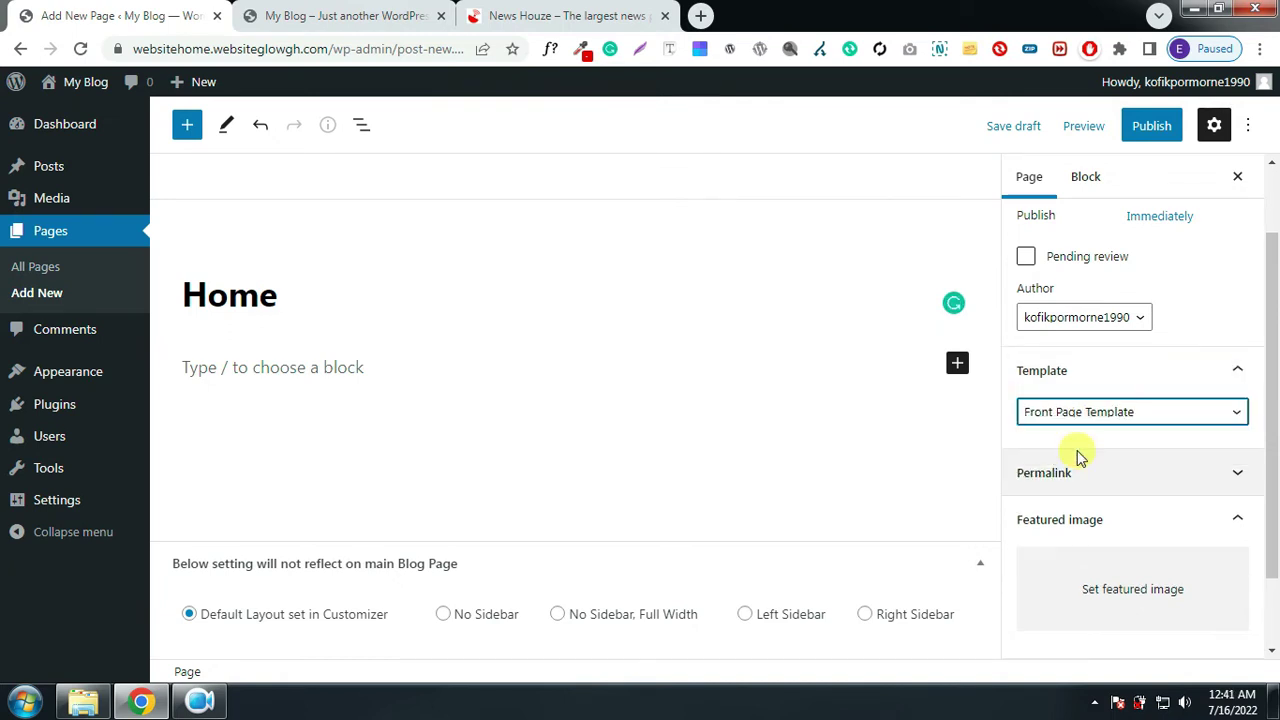
click(1152, 128)
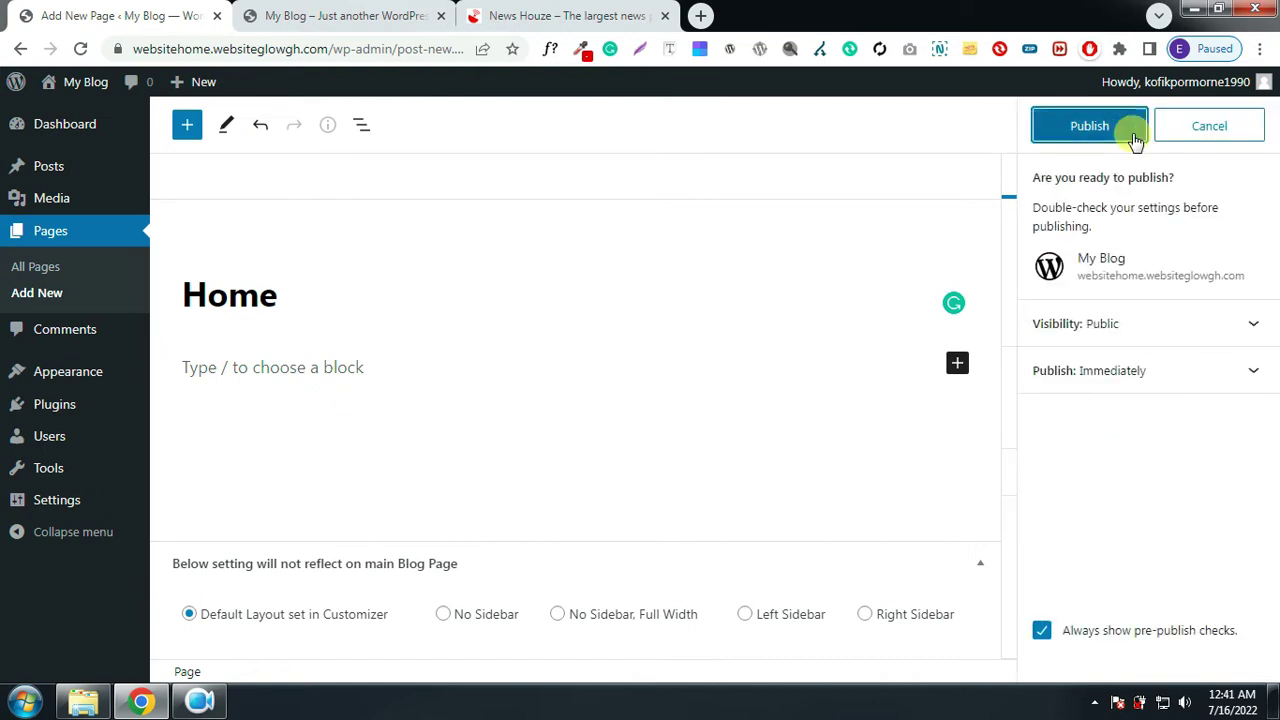
click(1092, 138)
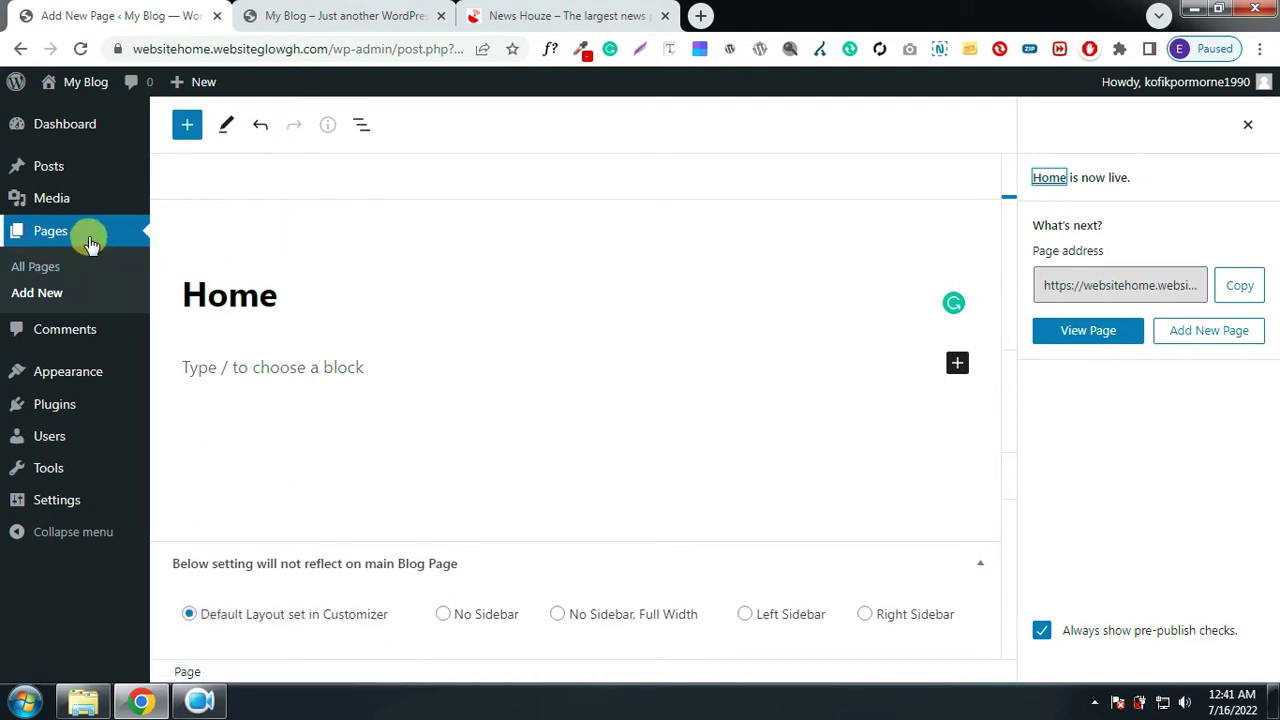
Create a page titled News with the default template and publish it
click(35, 291)
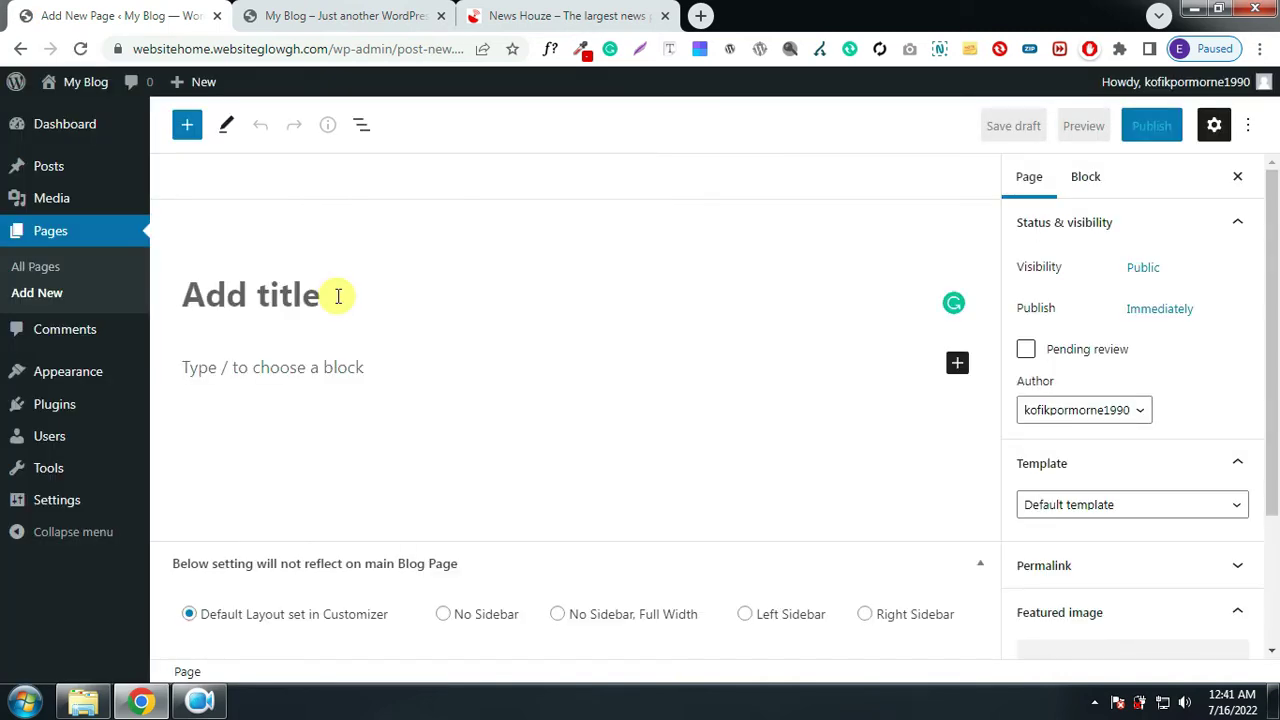
text(News)
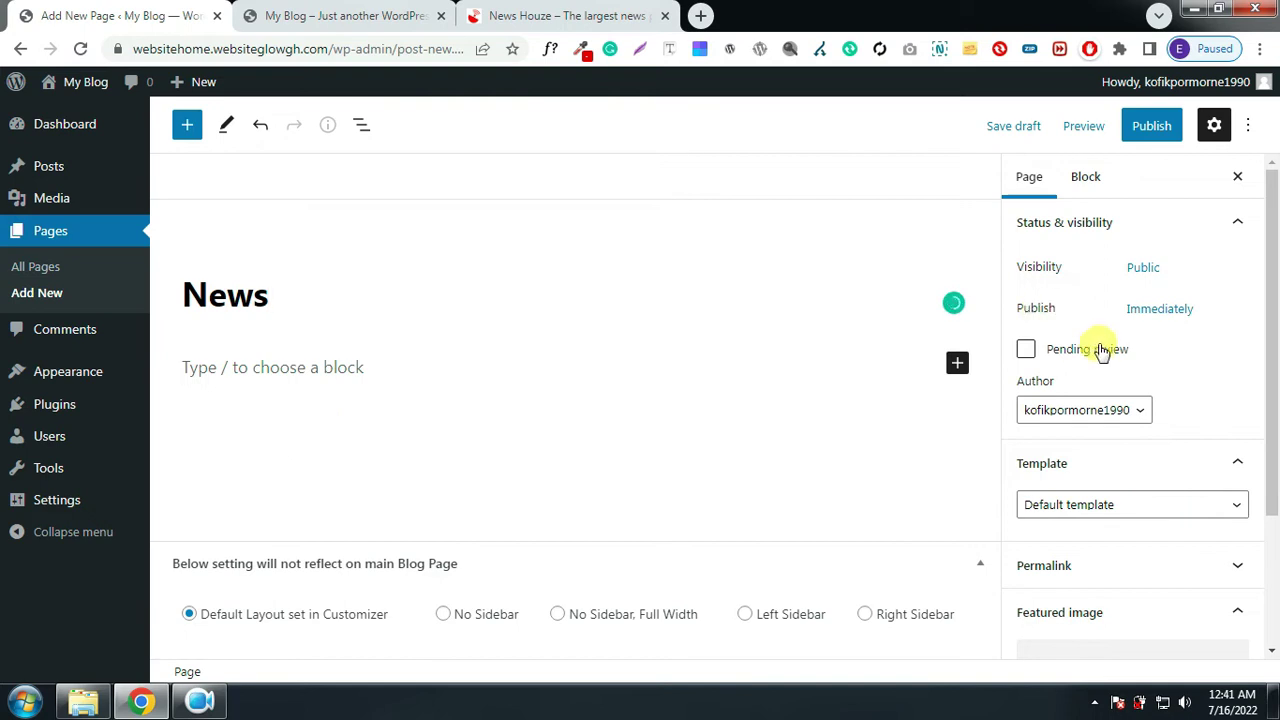
click(1147, 131)
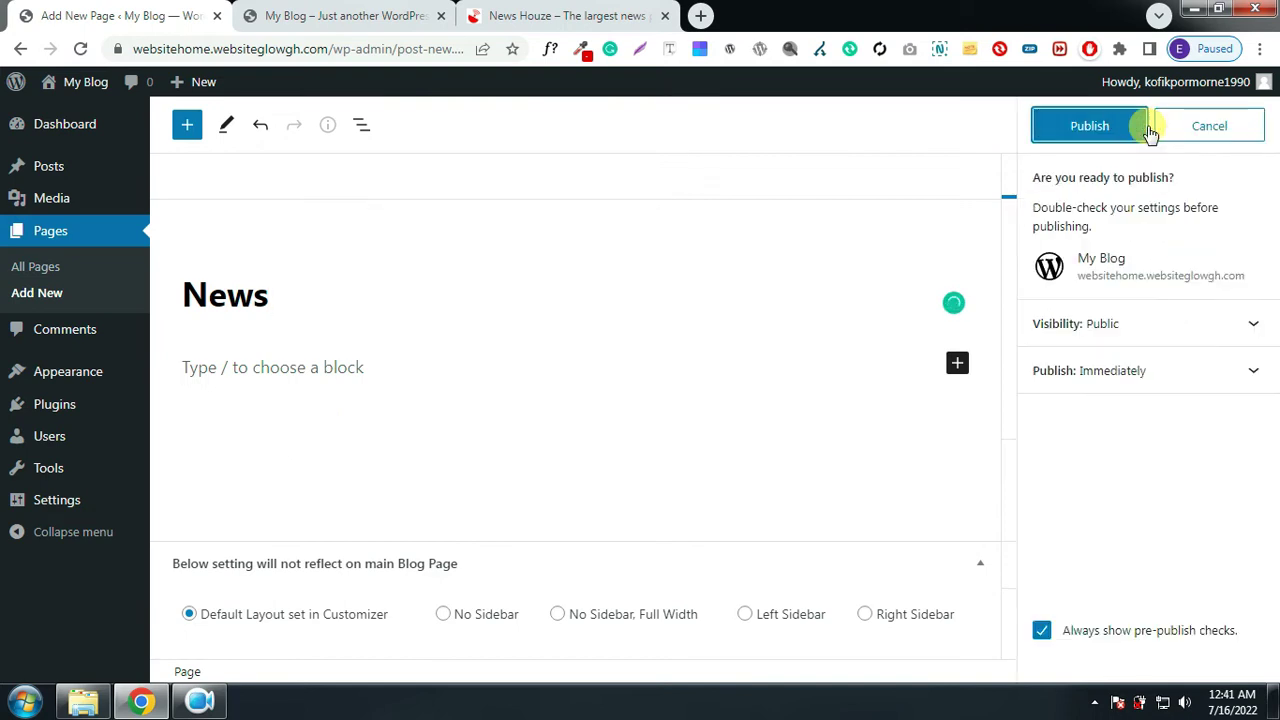
click(1095, 128)
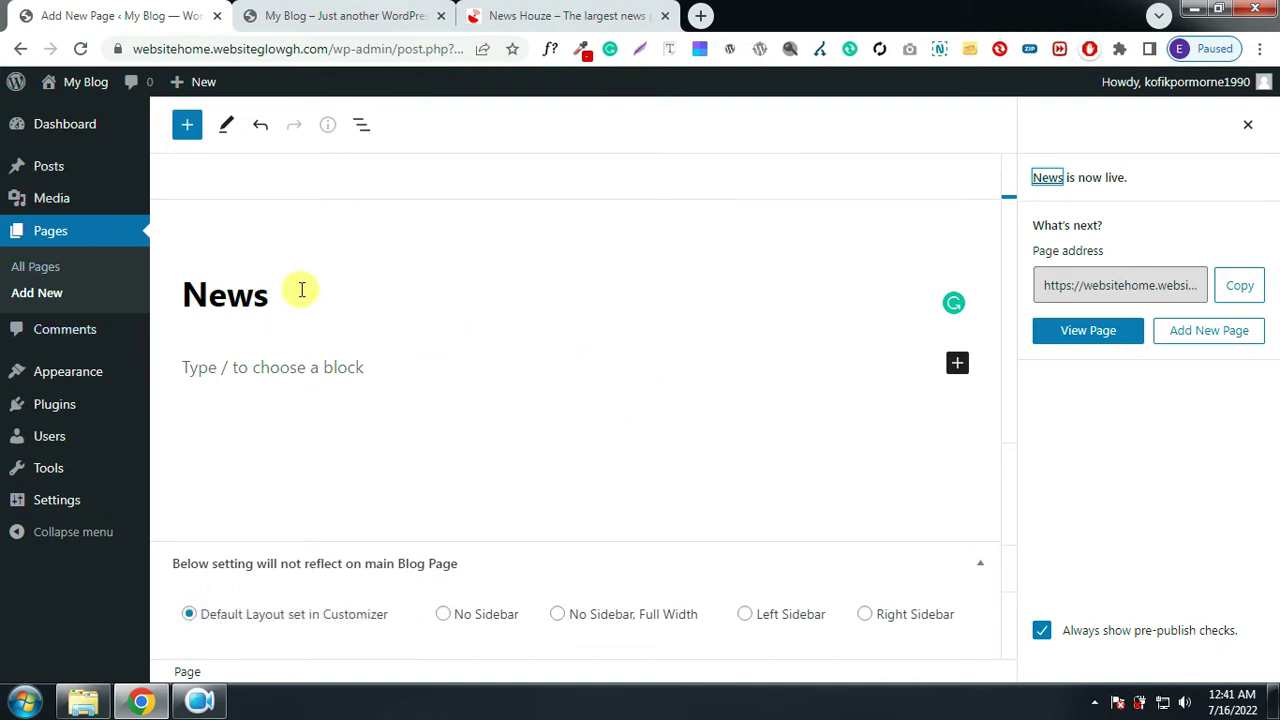
Reload the live site's front page and examine its layout and post sections with the new theme
click(335, 16)
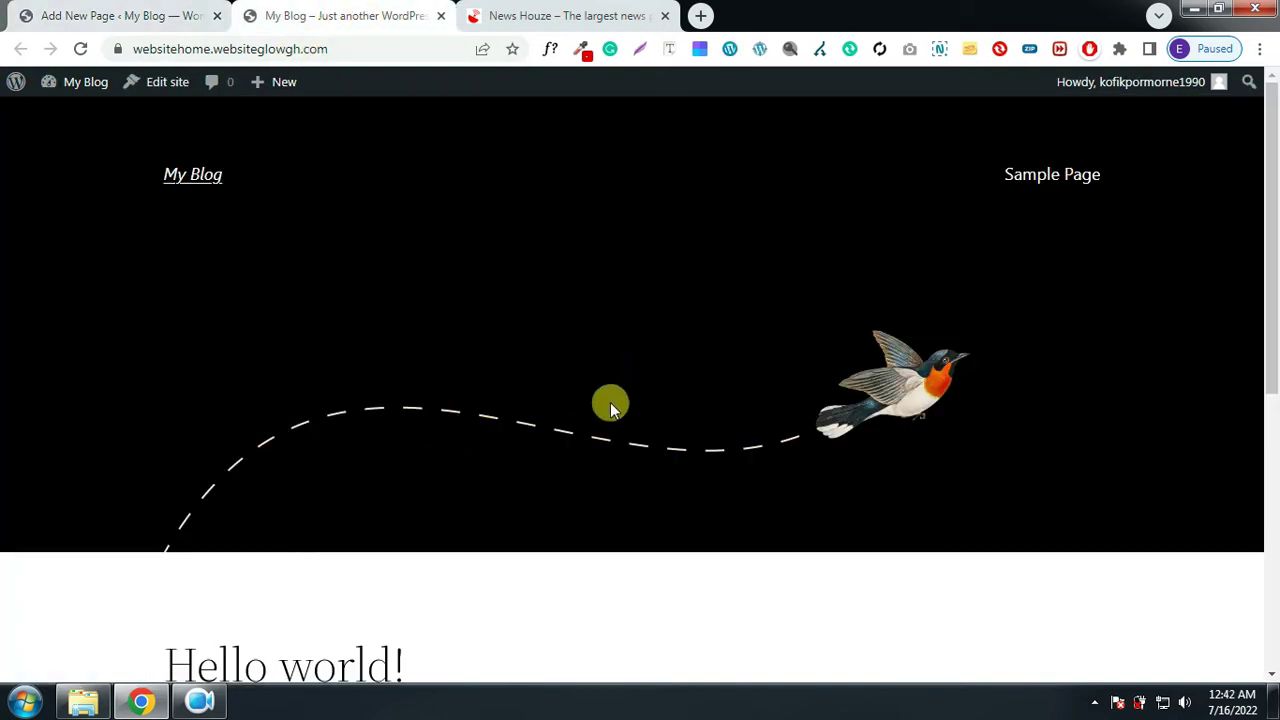
click(84, 50)
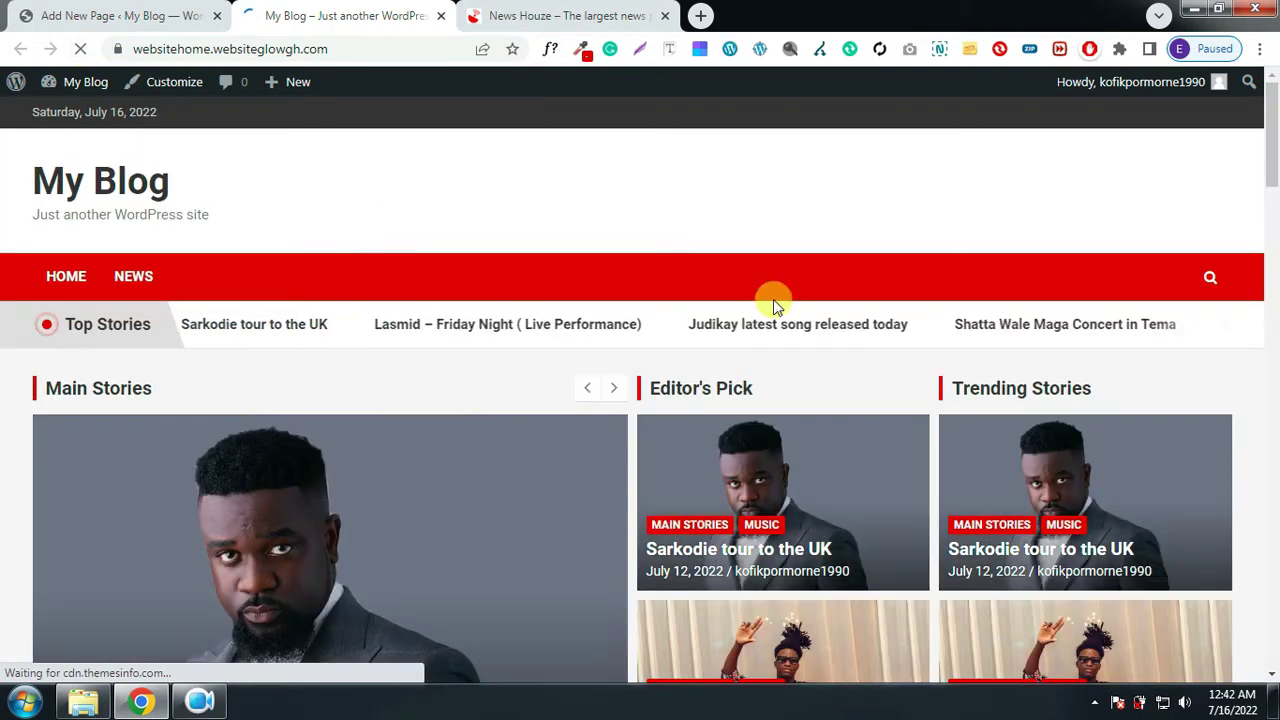
scroll(866, 327, down, 4)
scroll(866, 327, down, 8)
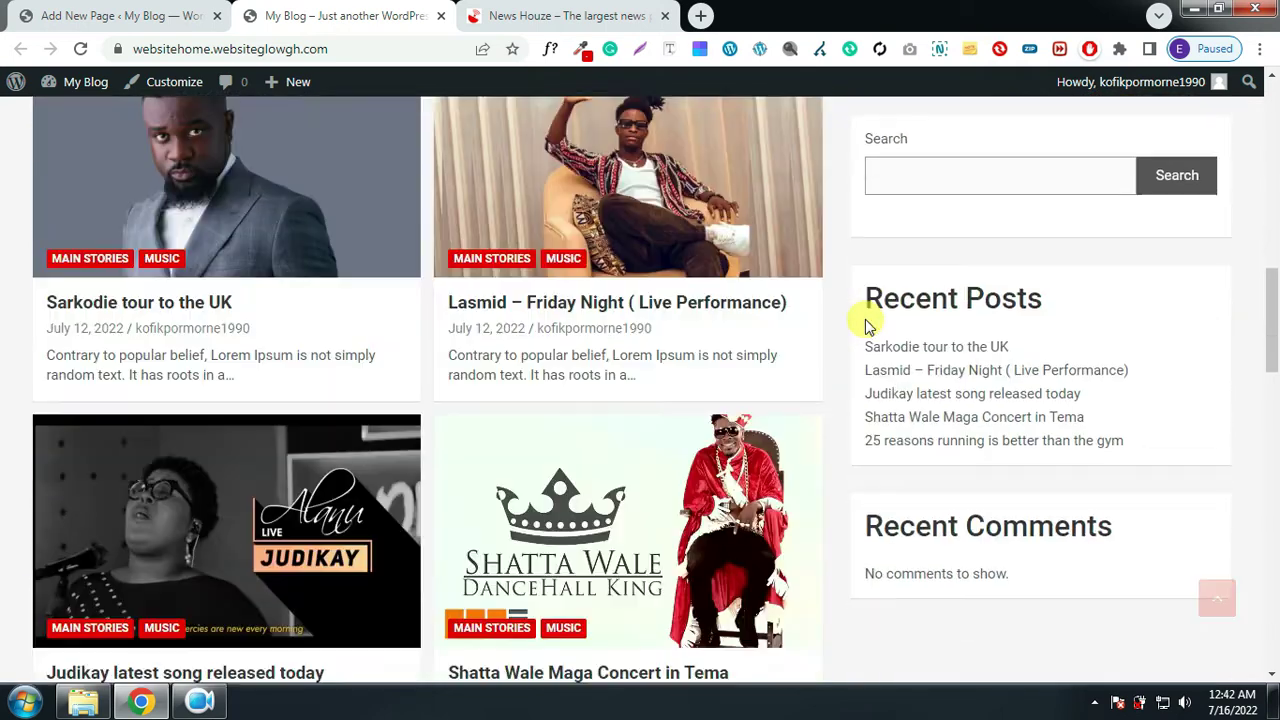
scroll(865, 319, down, 9)
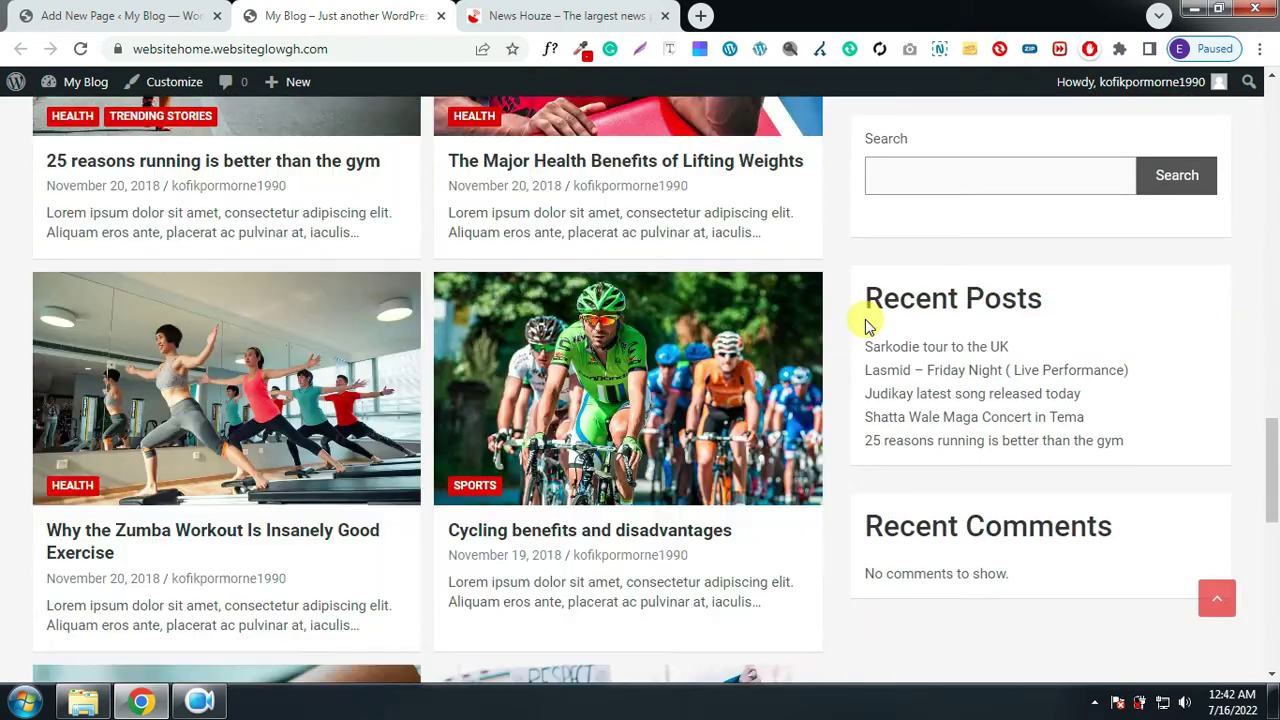
scroll(865, 319, down, 2)
scroll(865, 319, down, 4)
scroll(865, 319, up, 5)
scroll(865, 319, up, 19)
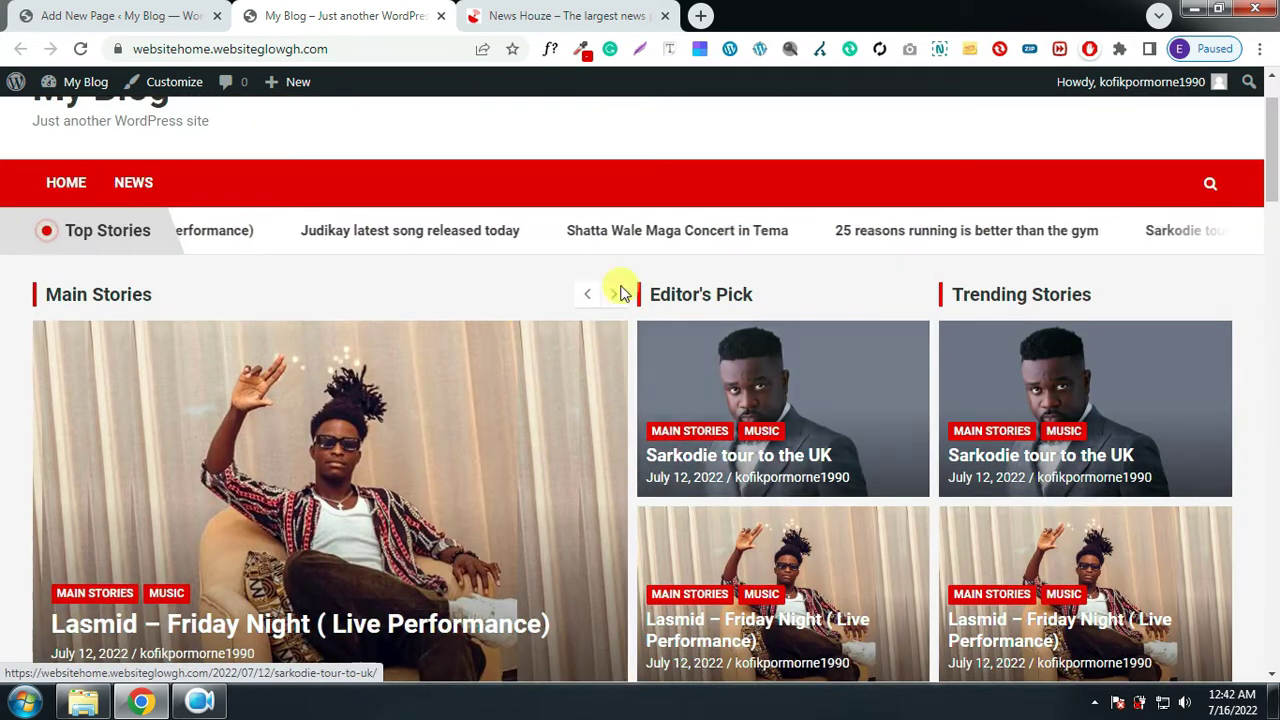
Set the site title to News Houze in the WordPress general settings
click(157, 18)
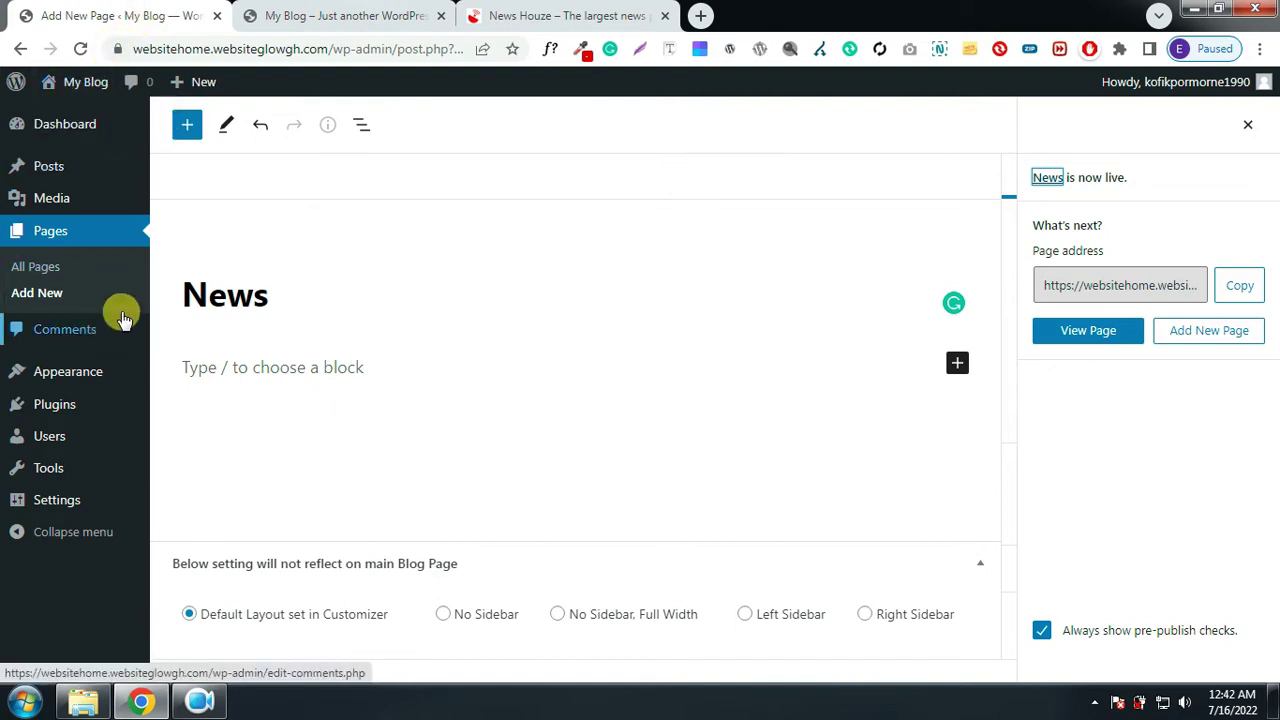
mouse_move(60, 503)
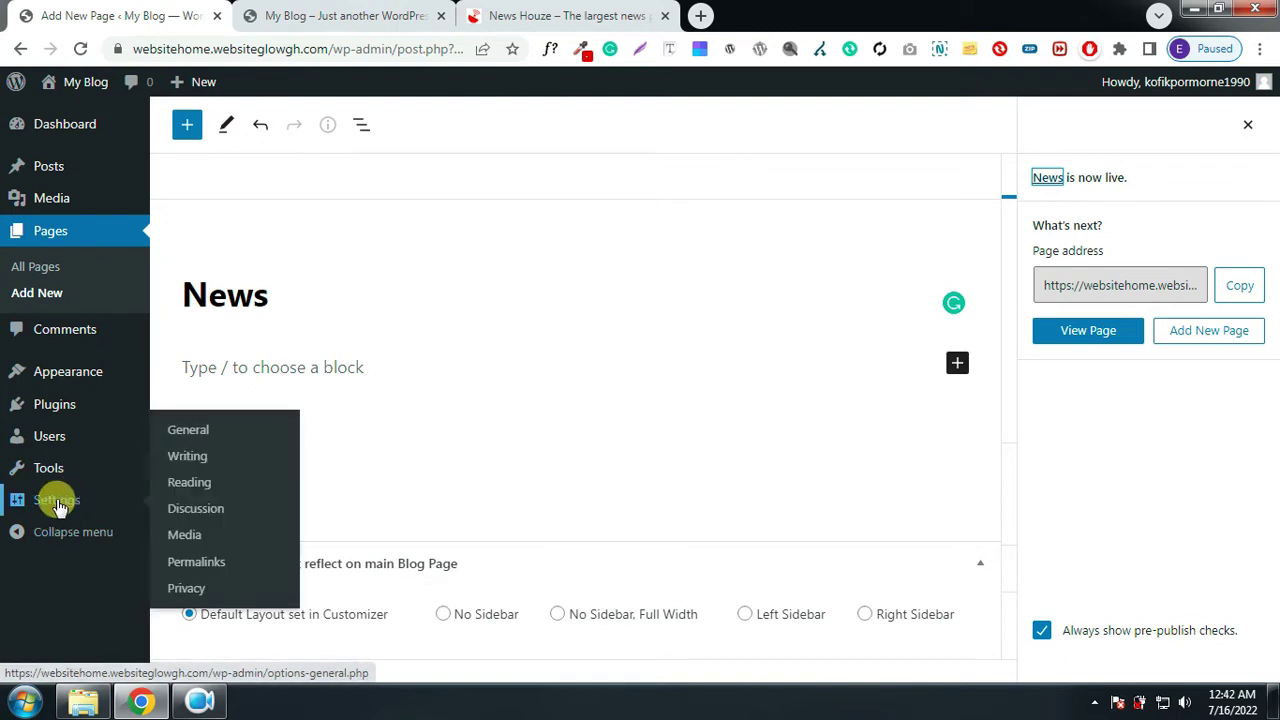
click(200, 430)
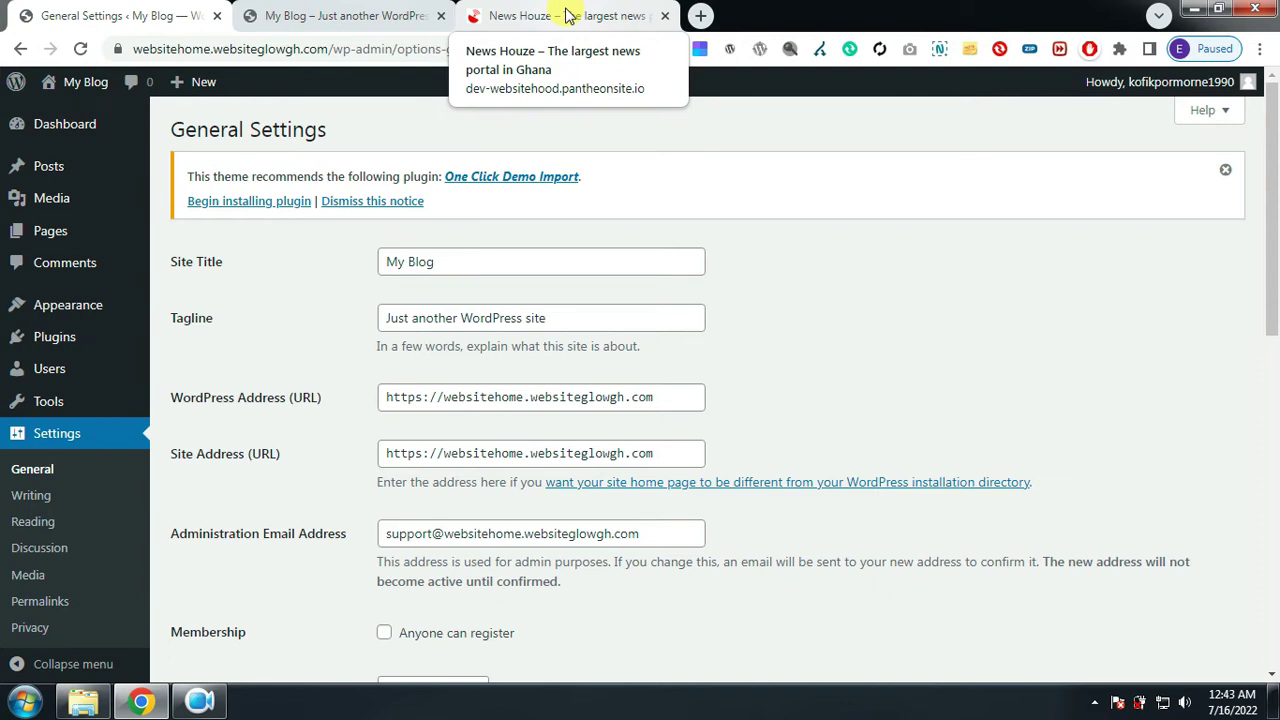
drag(250, 272, 162, 270)
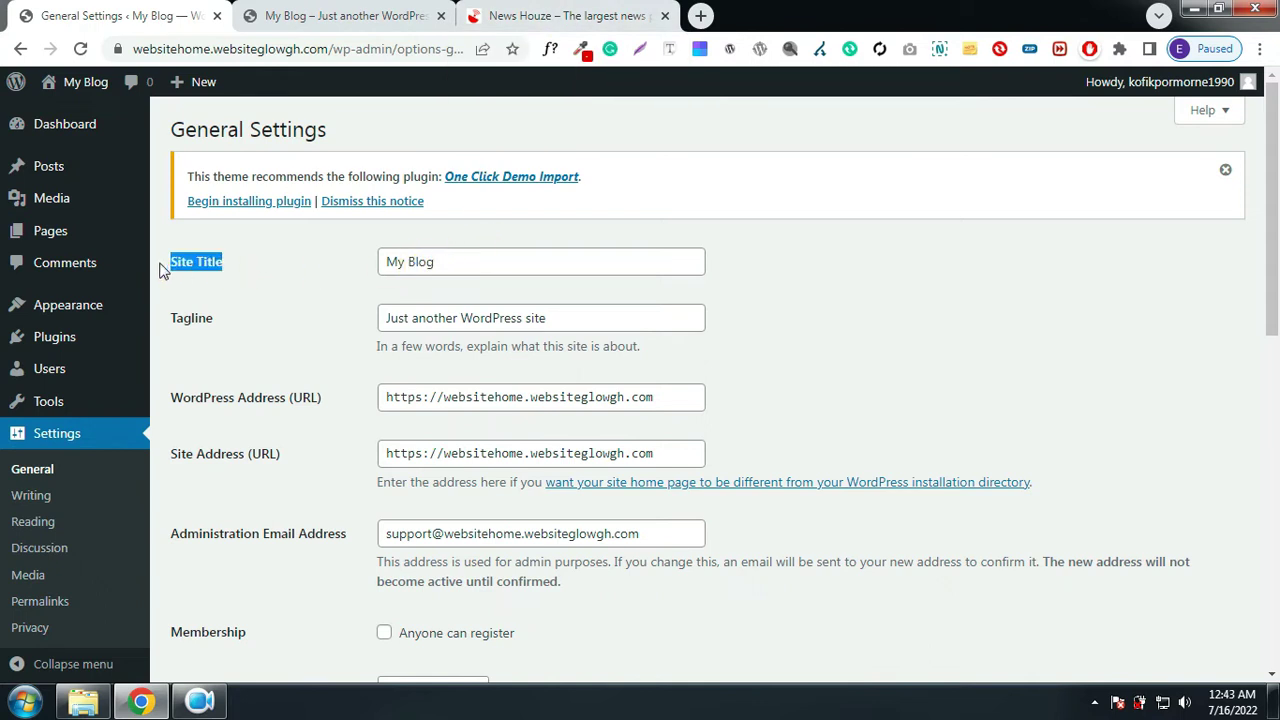
drag(225, 330, 170, 333)
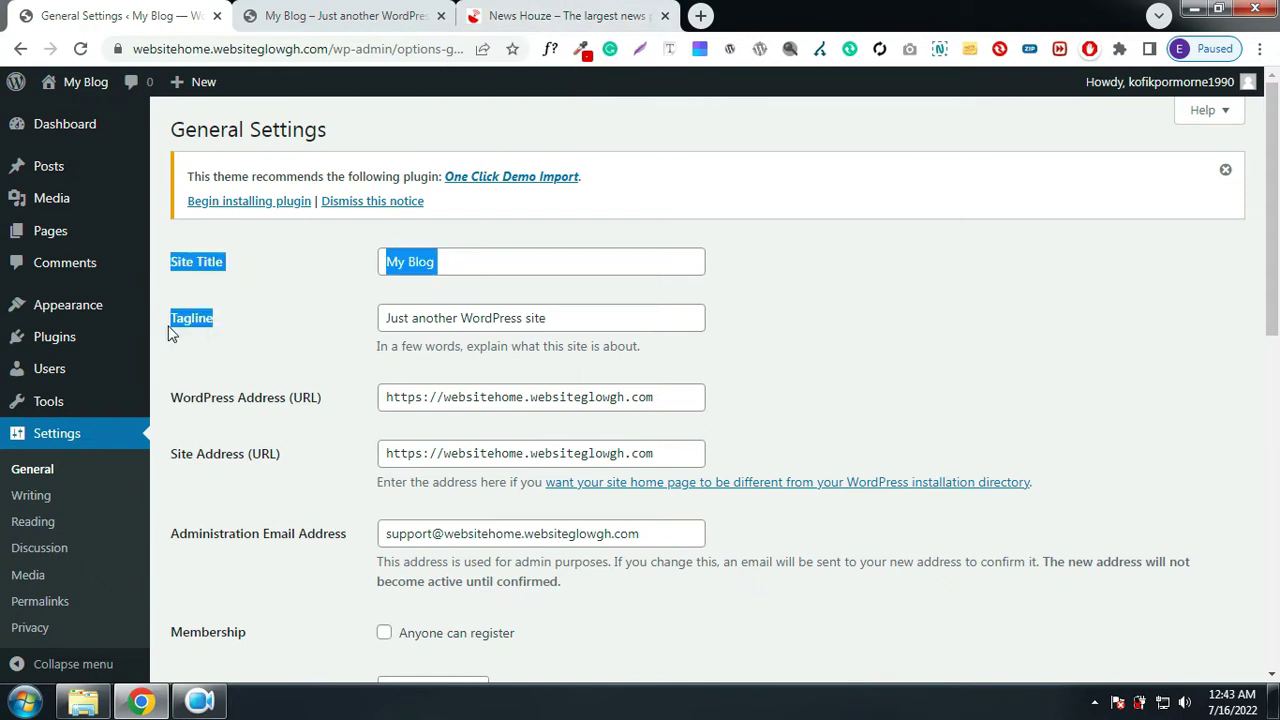
click(483, 260)
drag(490, 261, 405, 261)
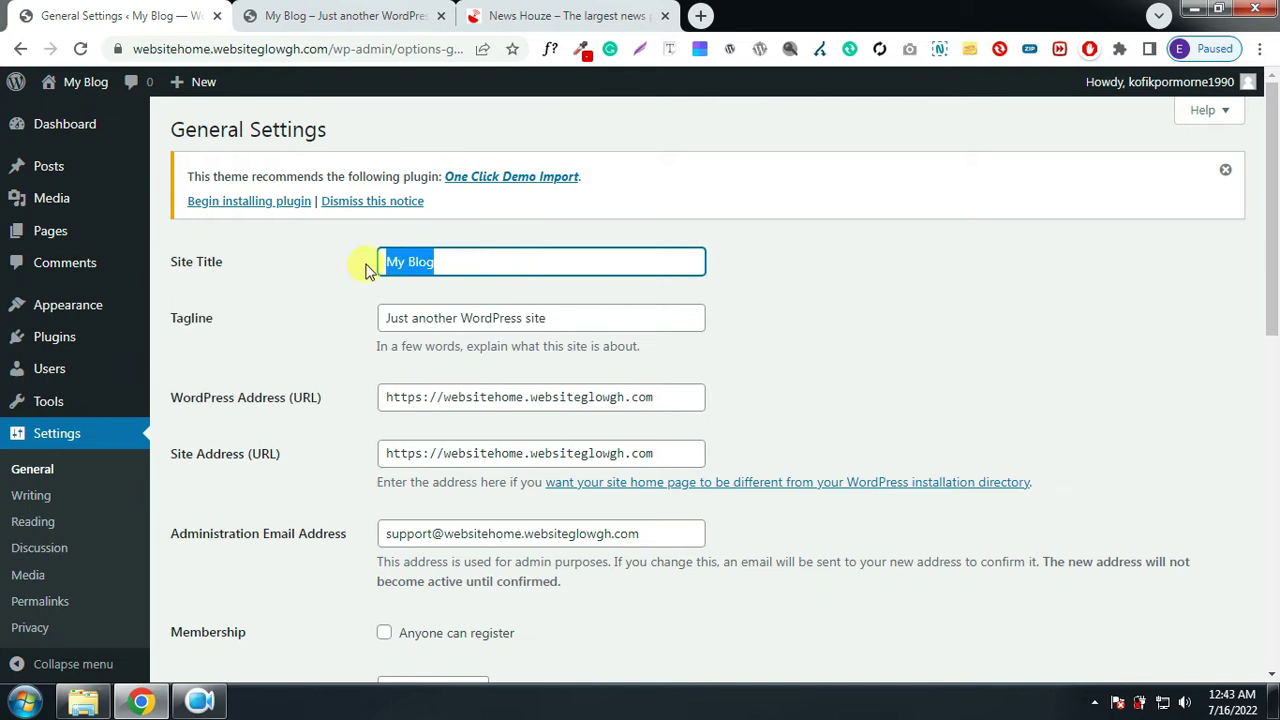
text(News Houze)
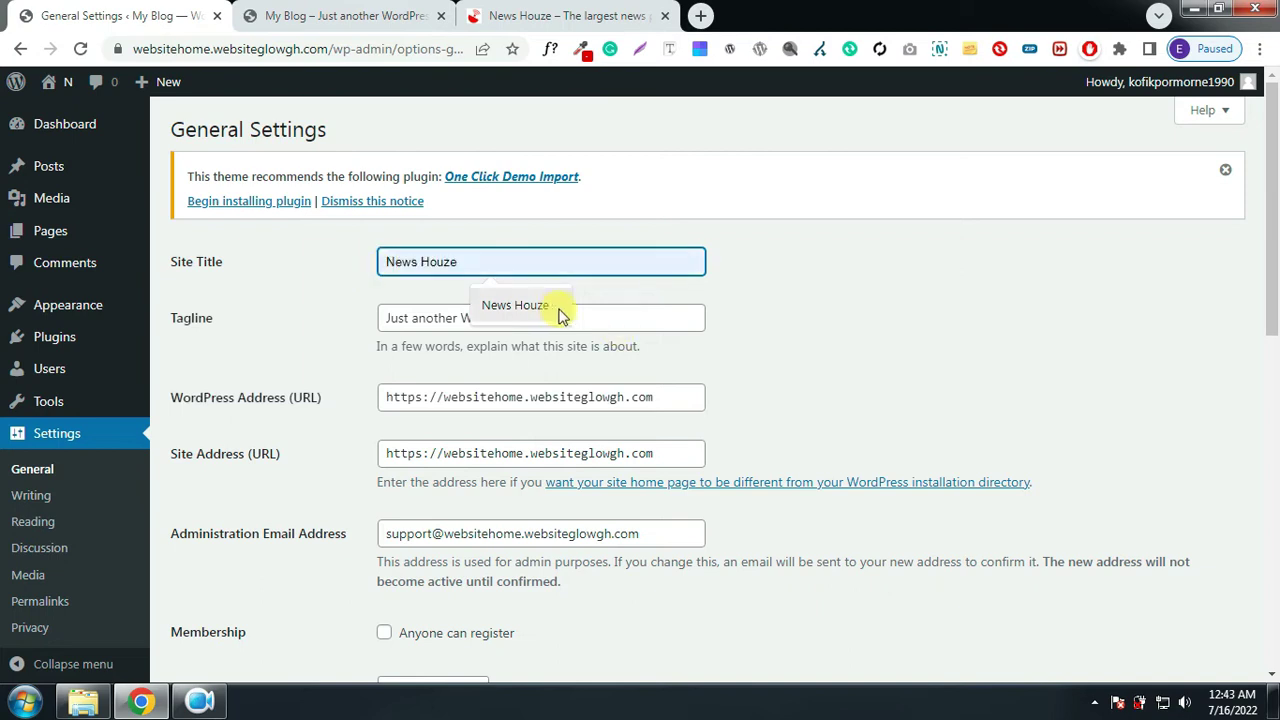
click(515, 305)
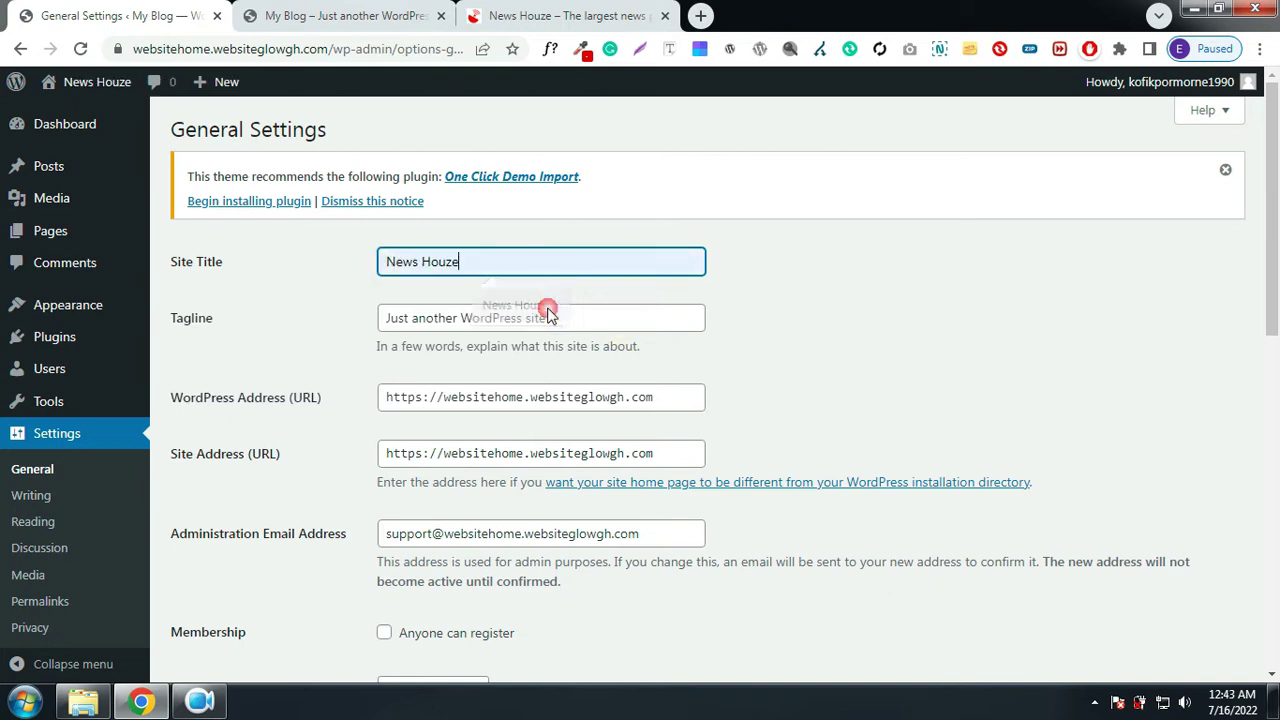
Set the tagline to "The Largest News Portal in Ghana" and save the general settings
drag(560, 317, 398, 318)
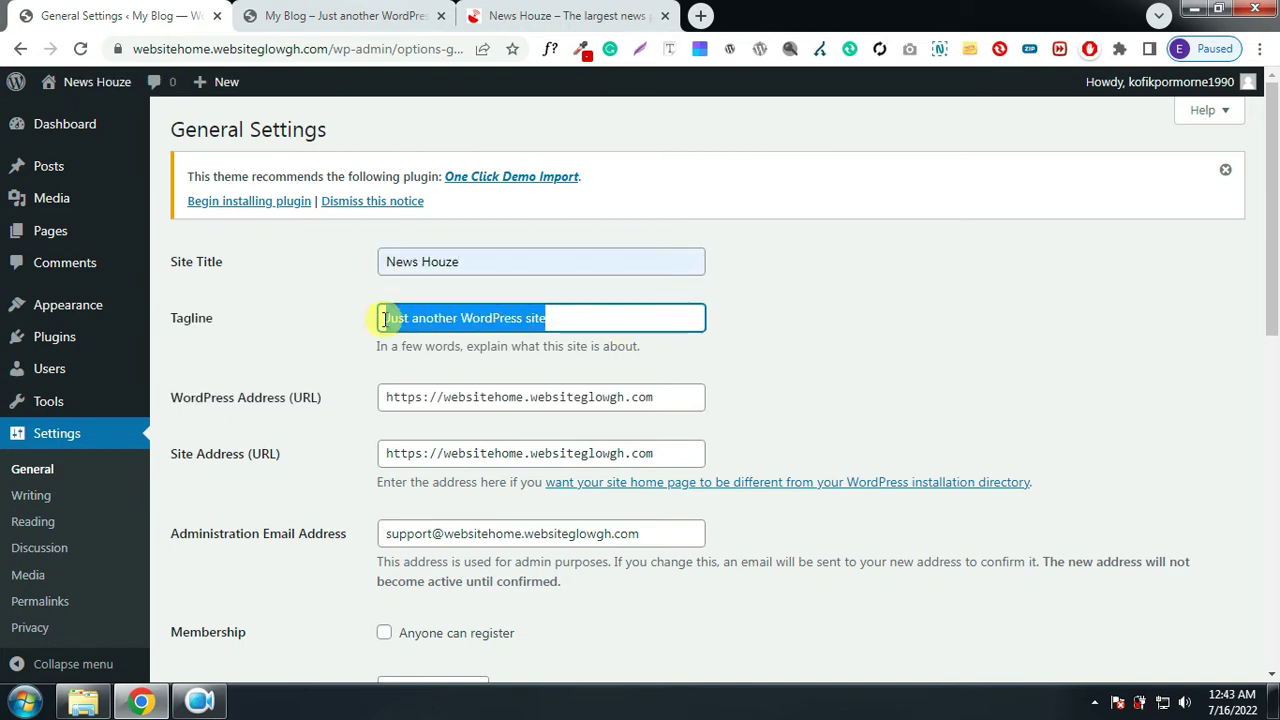
key(BackSpace)
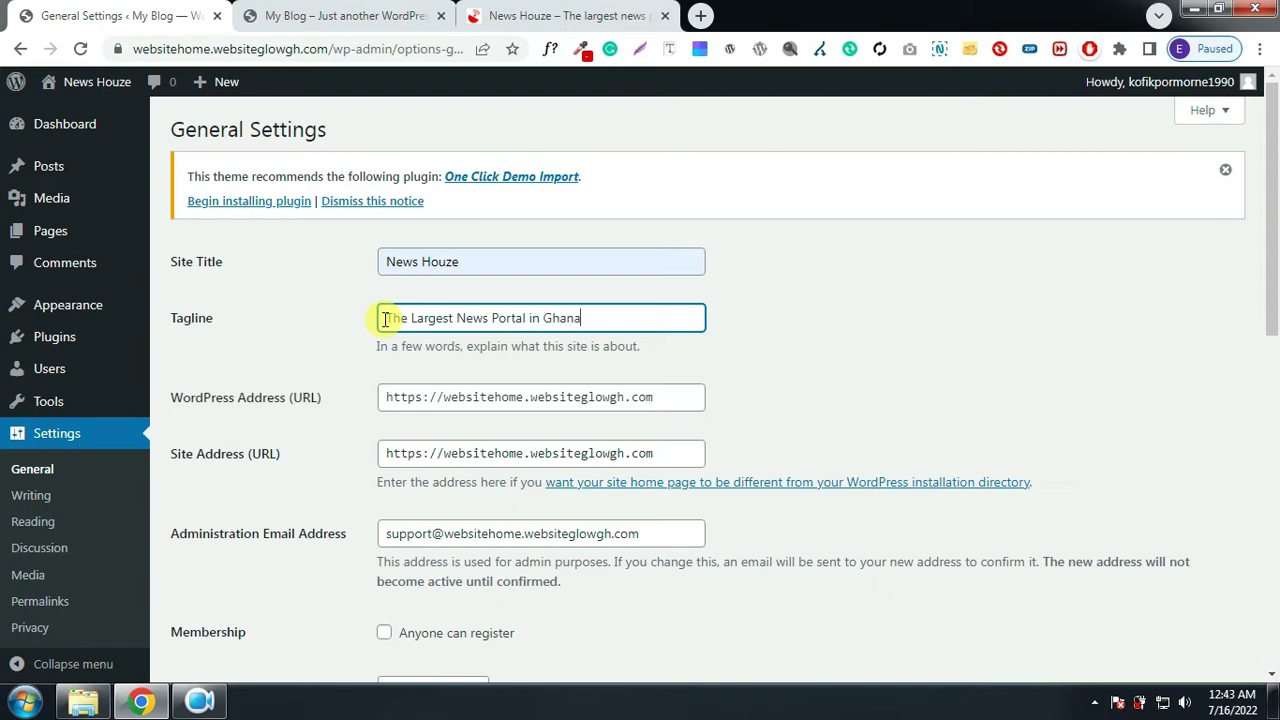
scroll(390, 318, down, 1)
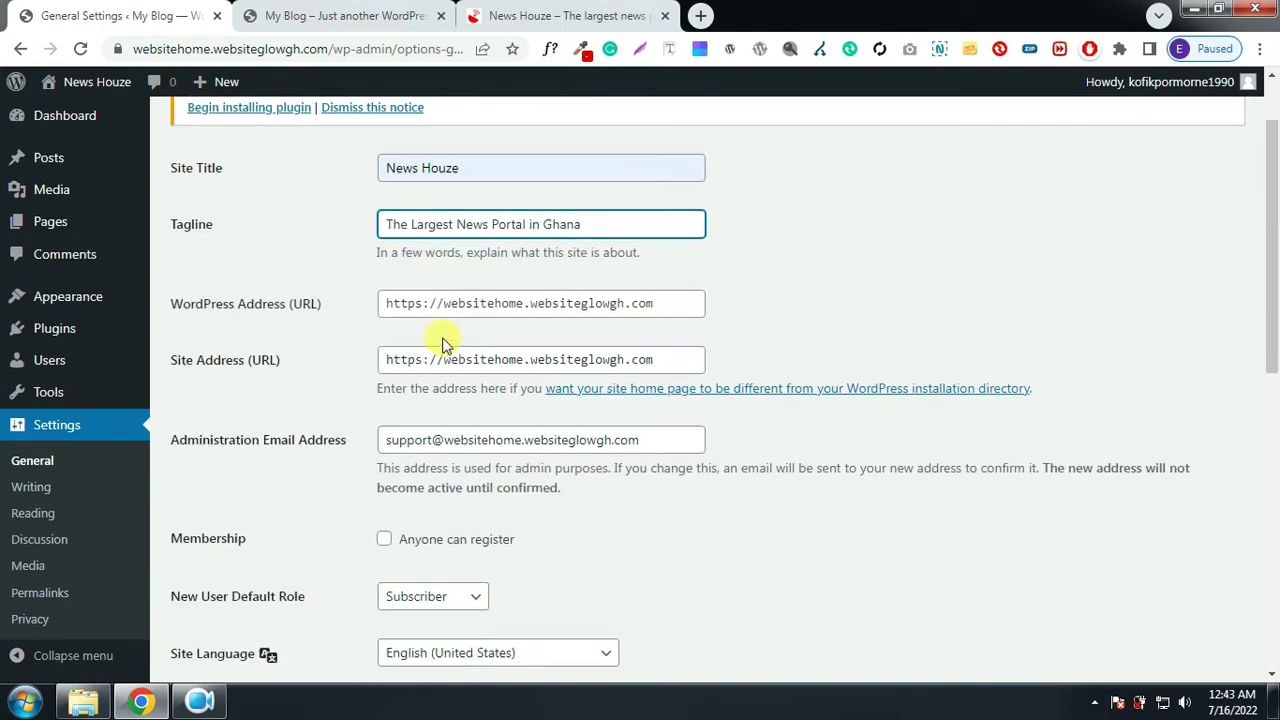
triple_click(705, 440)
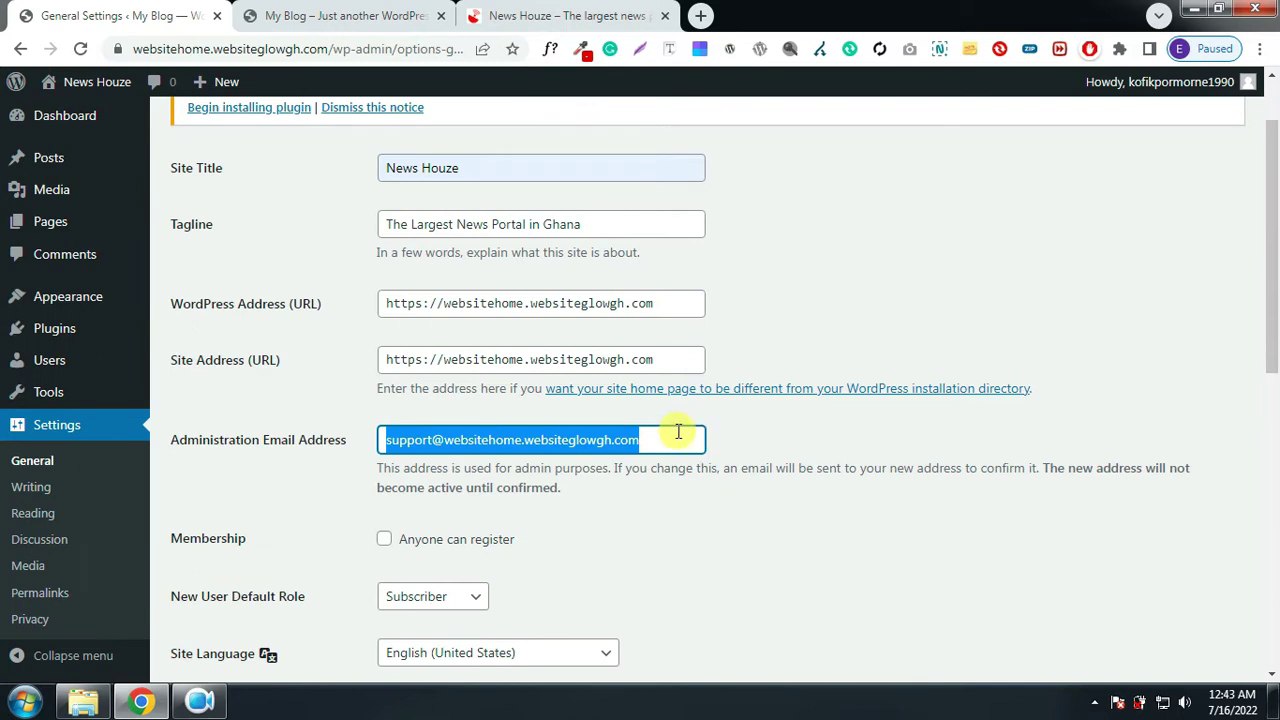
scroll(683, 450, down, 3)
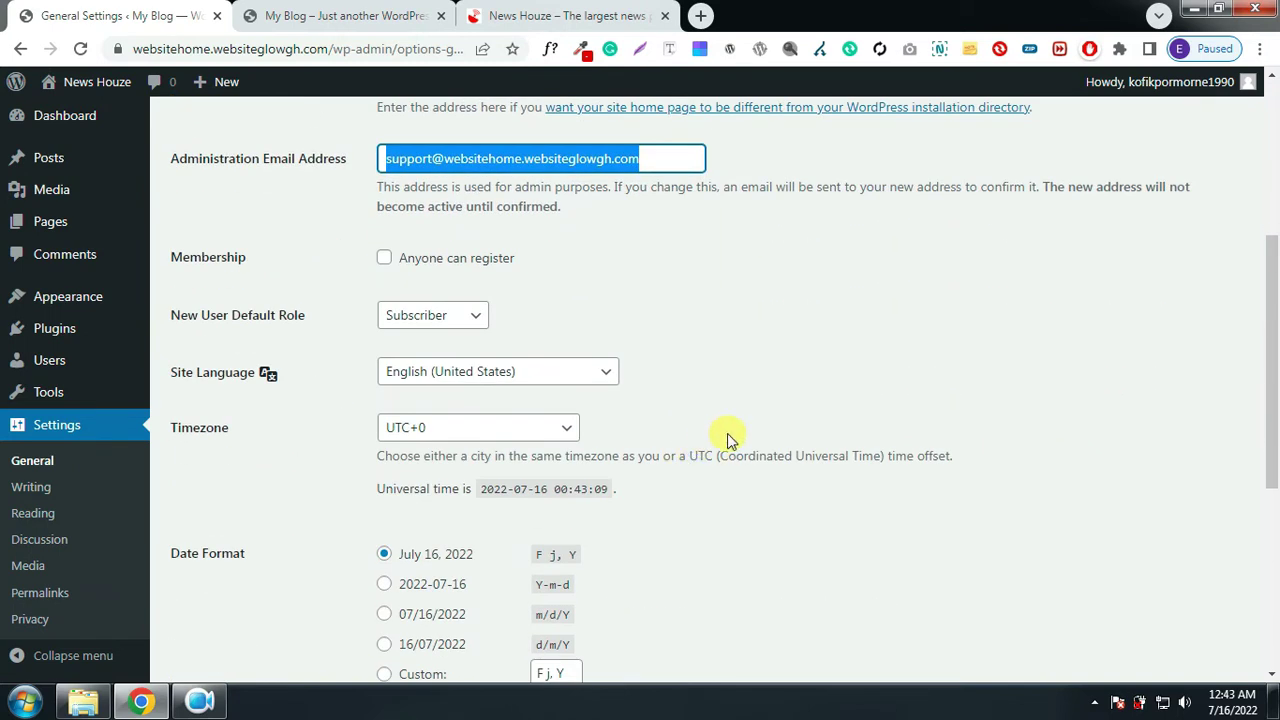
scroll(729, 432, down, 5)
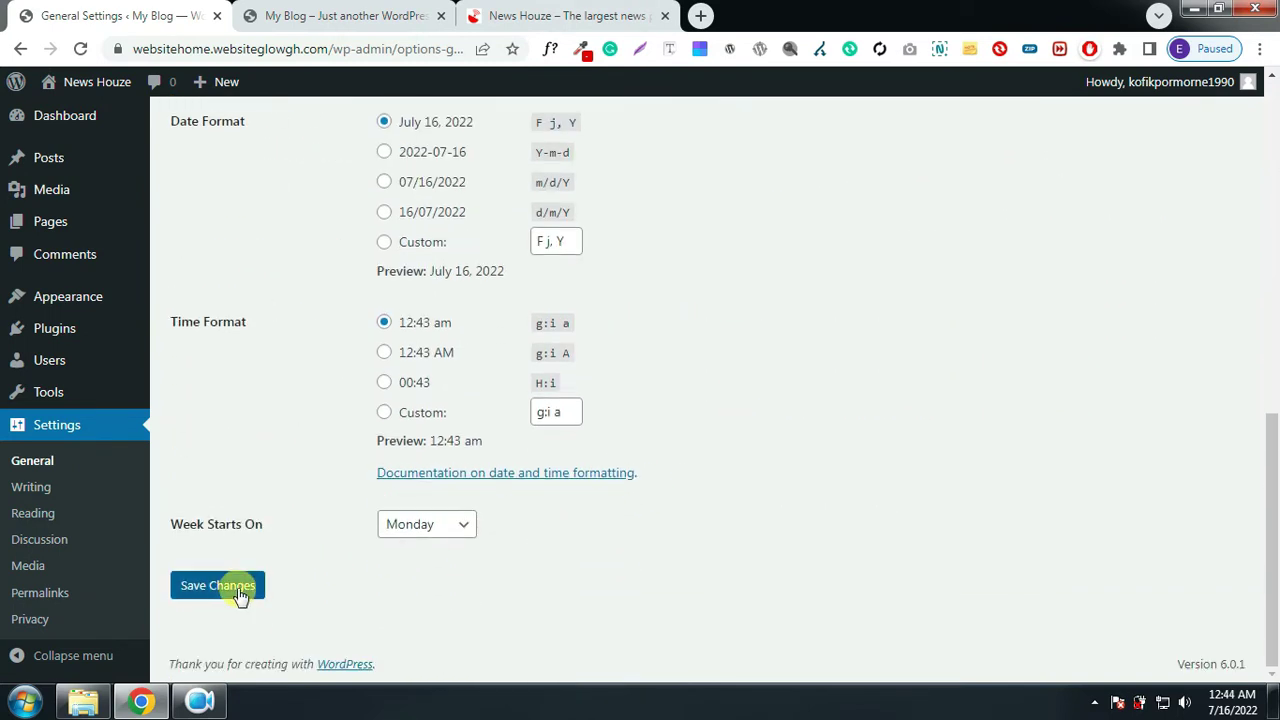
click(237, 590)
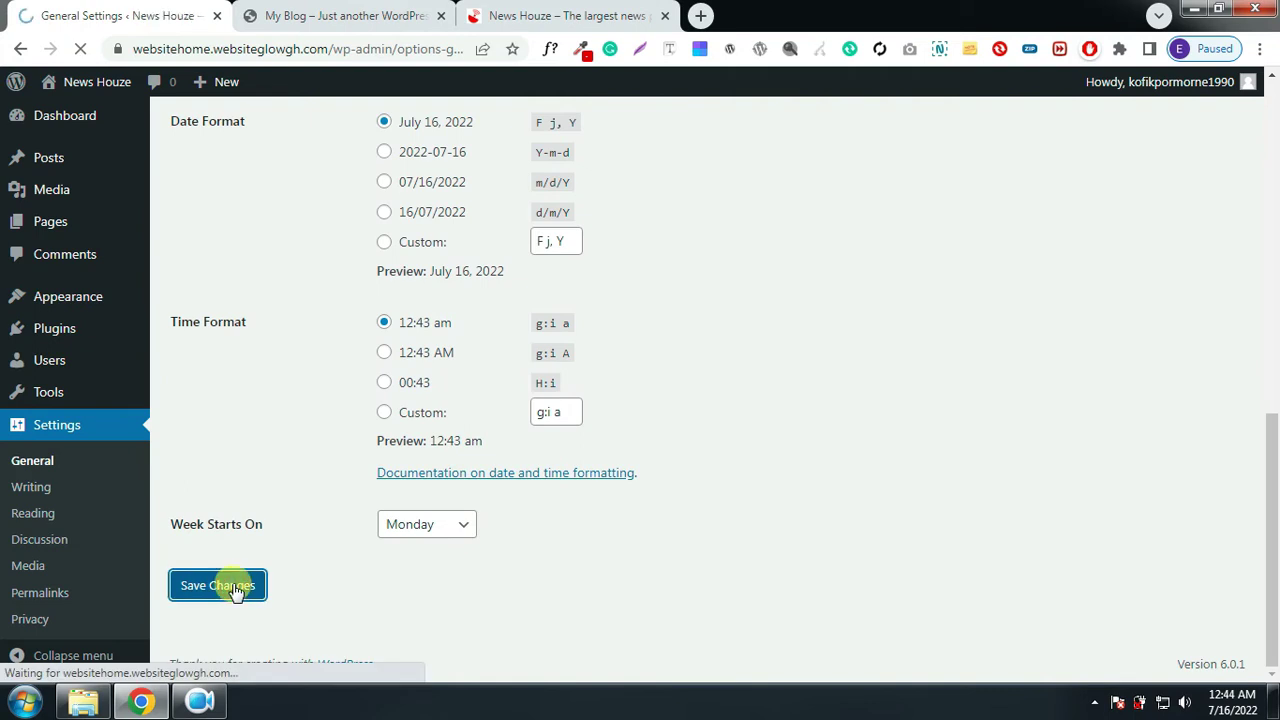
In the reading settings, make the homepage a static page, with Home as the homepage and News as the posts page
scroll(322, 456, down, 1)
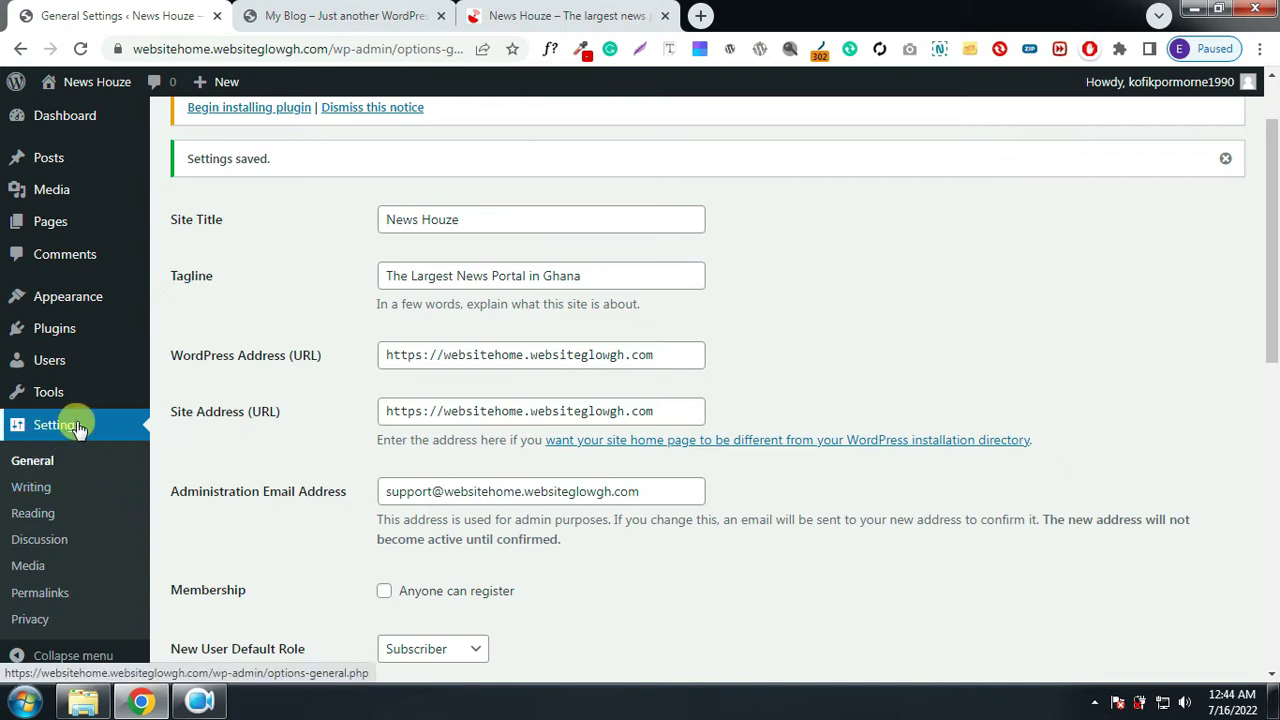
click(40, 517)
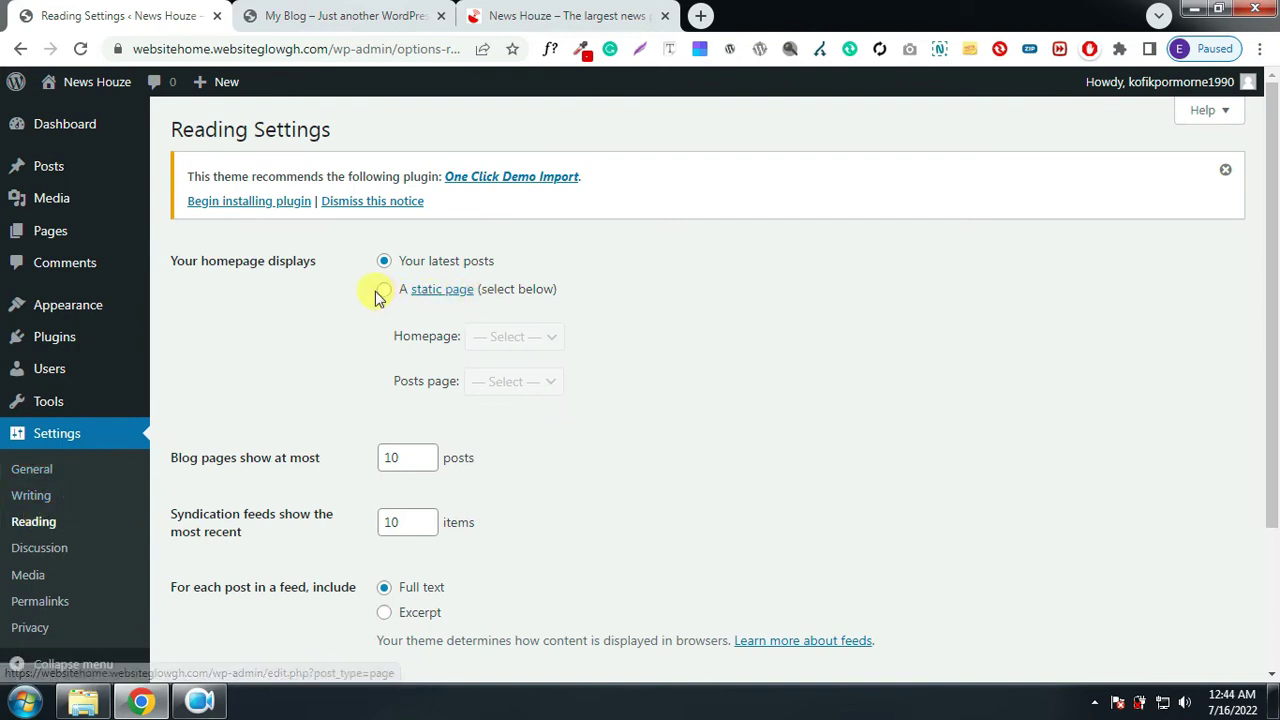
click(383, 291)
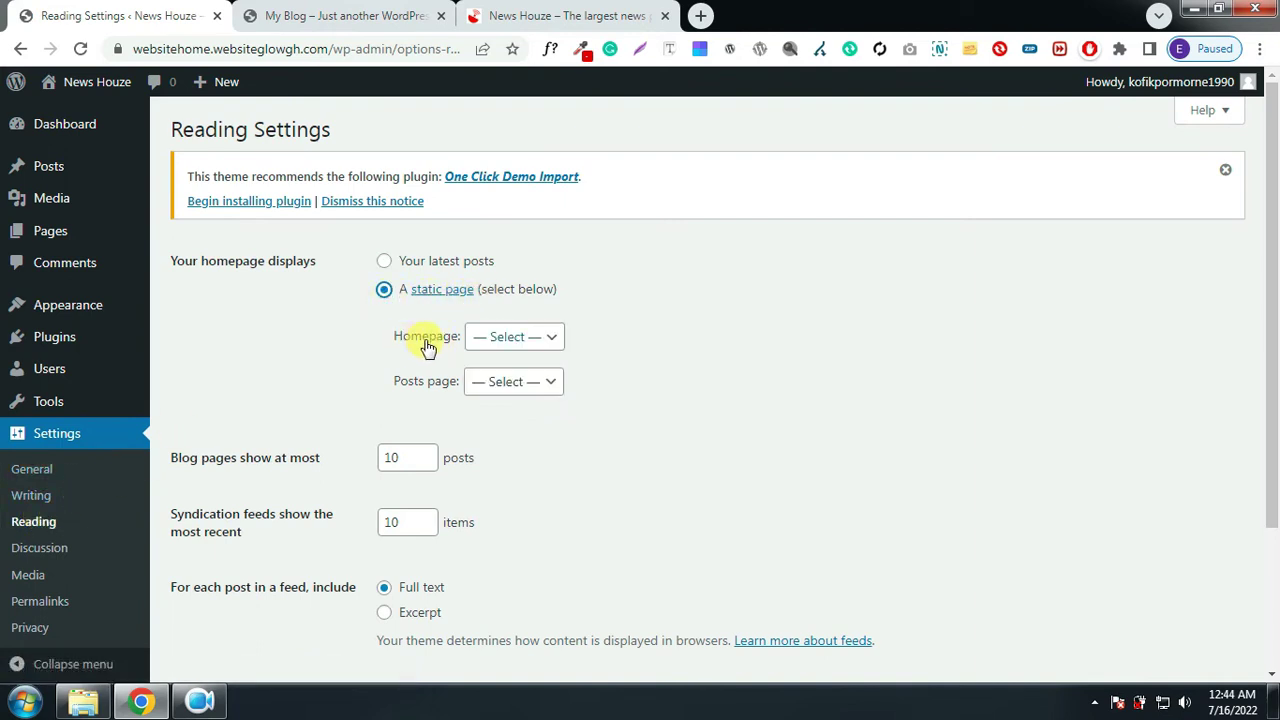
click(505, 337)
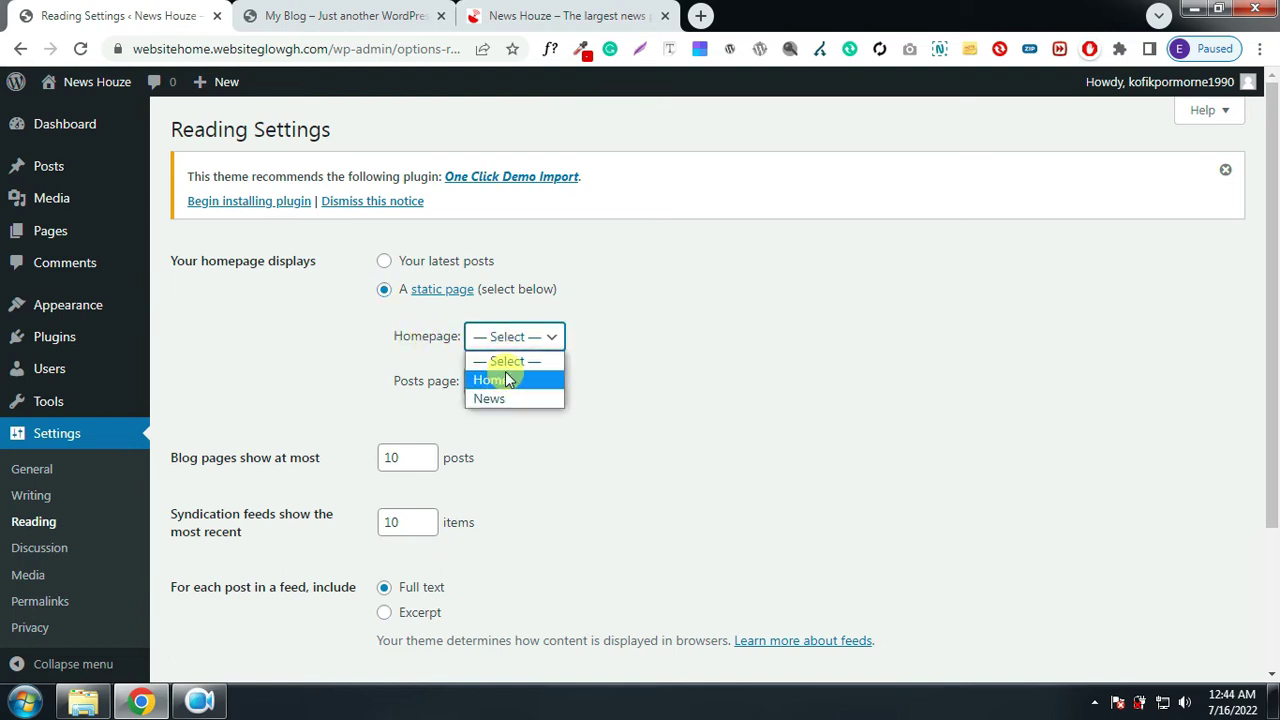
click(503, 379)
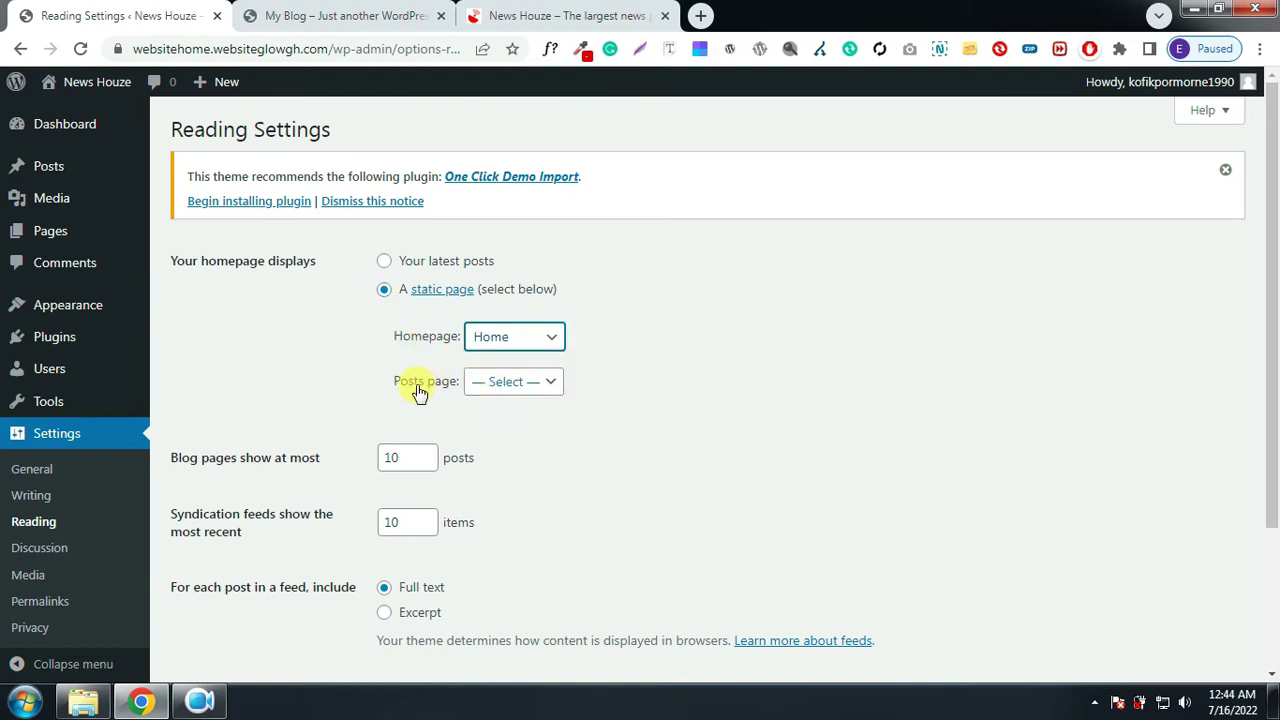
click(510, 381)
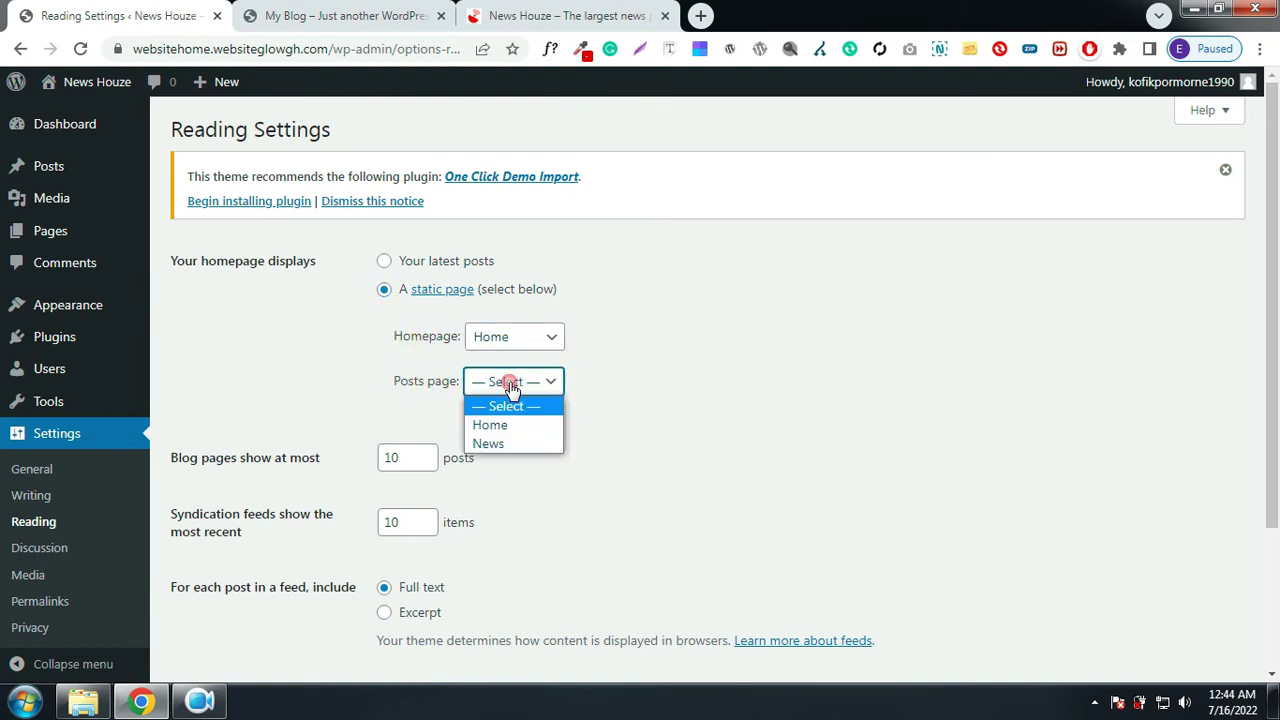
click(503, 442)
scroll(732, 442, down, 2)
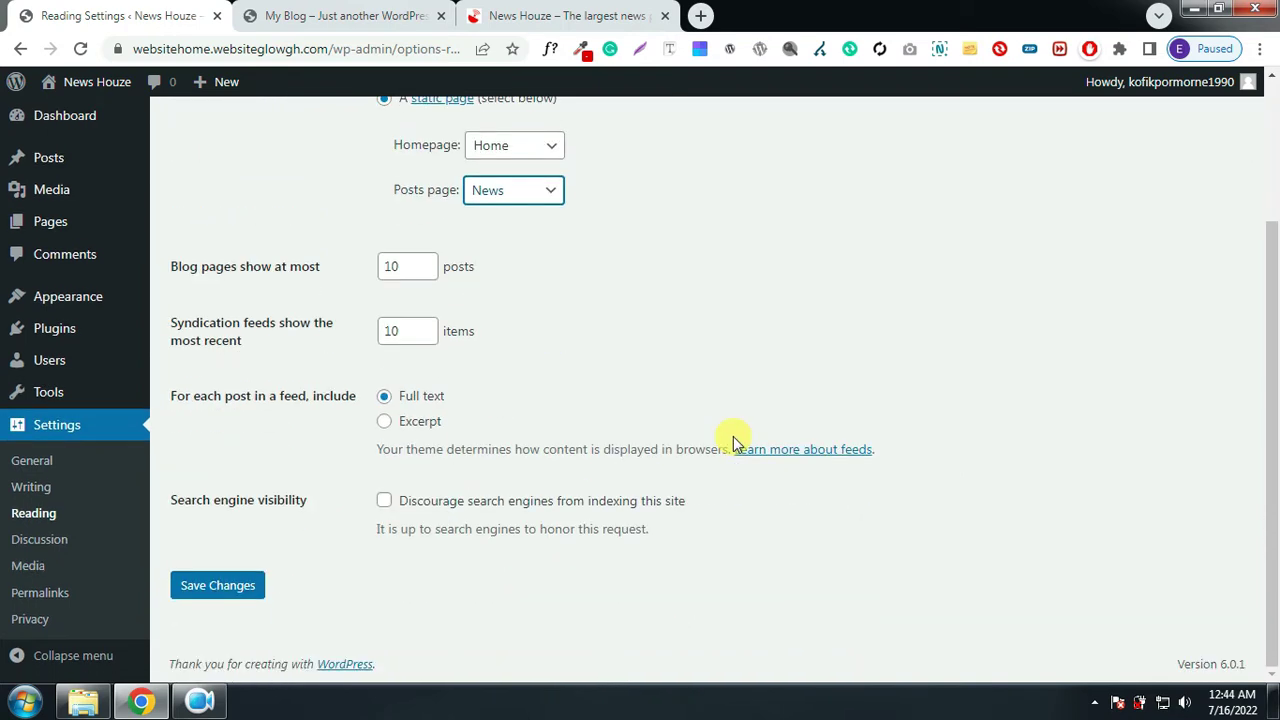
Discourage search engines from indexing the site and save the reading settings
drag(183, 499, 300, 500)
click(308, 497)
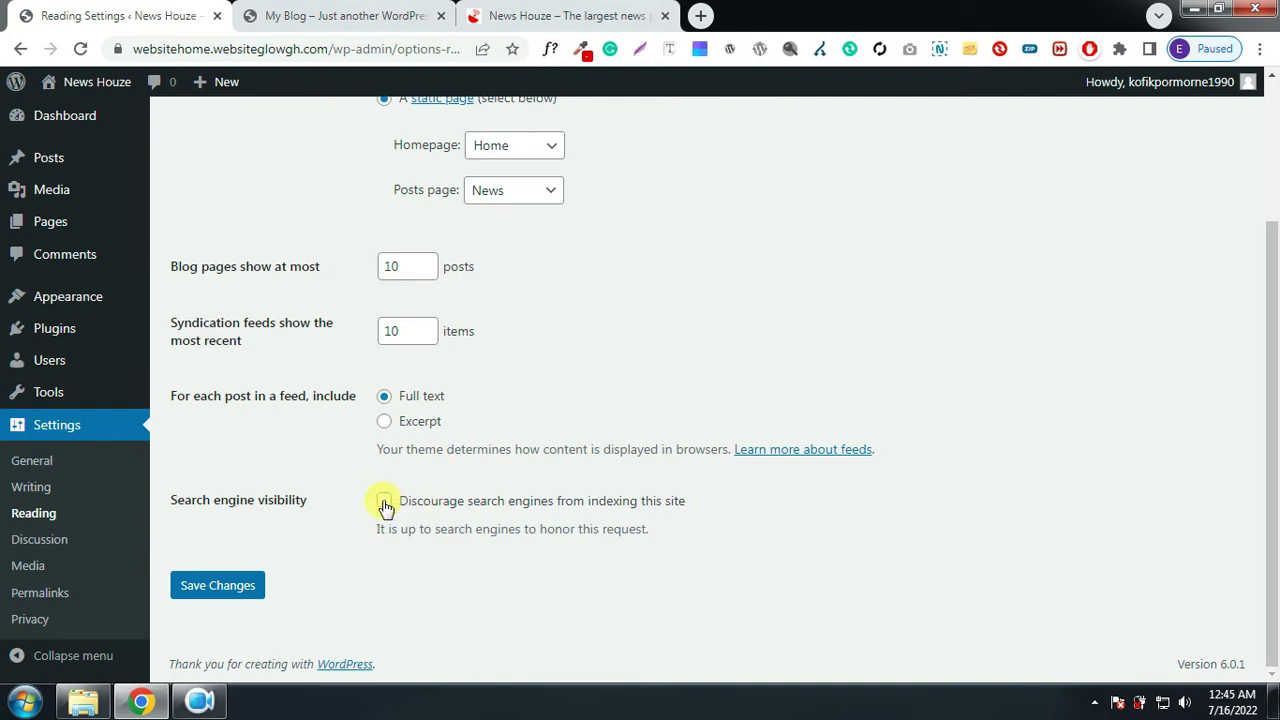
drag(413, 518, 338, 565)
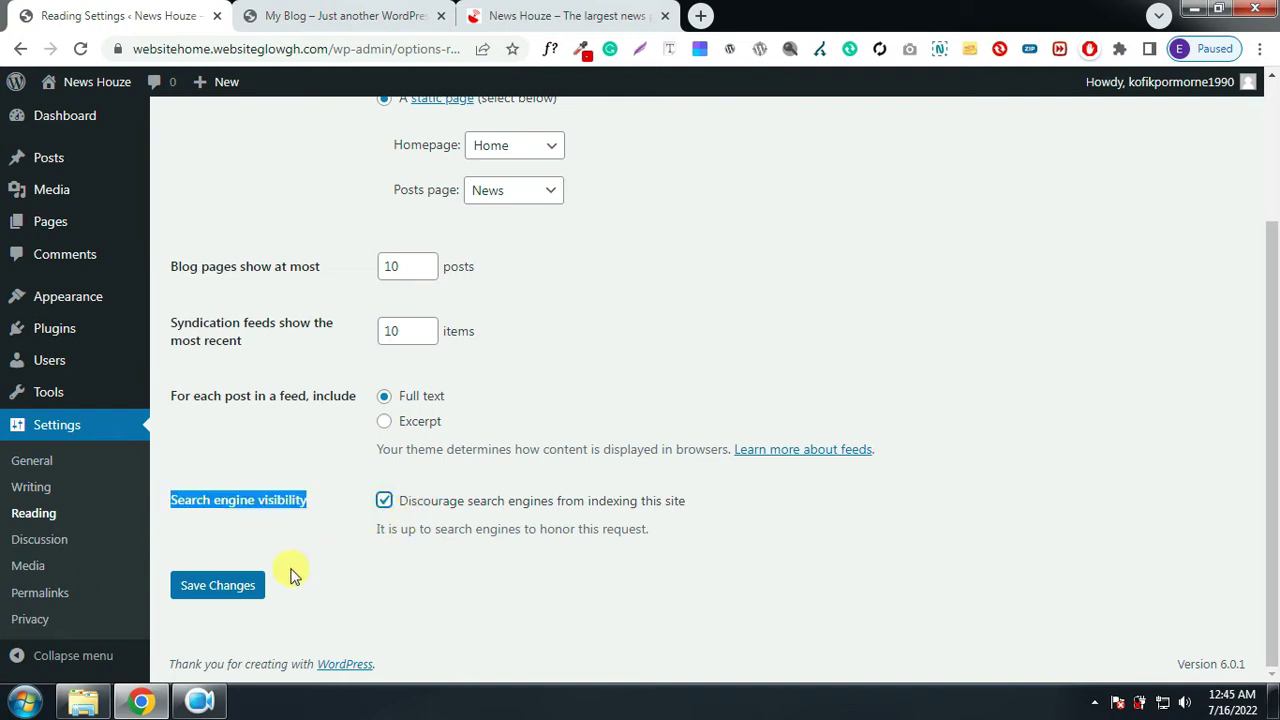
click(242, 587)
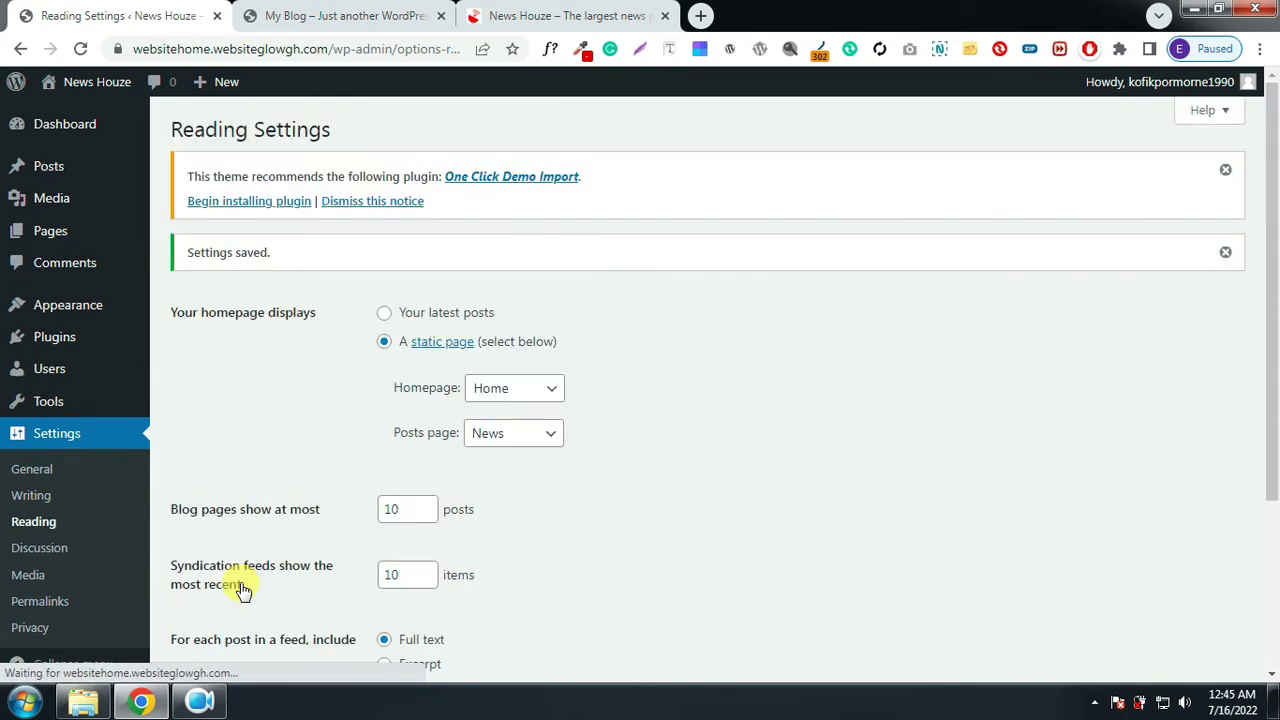
Set the permalink structure to Post name and save the permalink settings
scroll(650, 480, down, 1)
scroll(657, 479, down, 1)
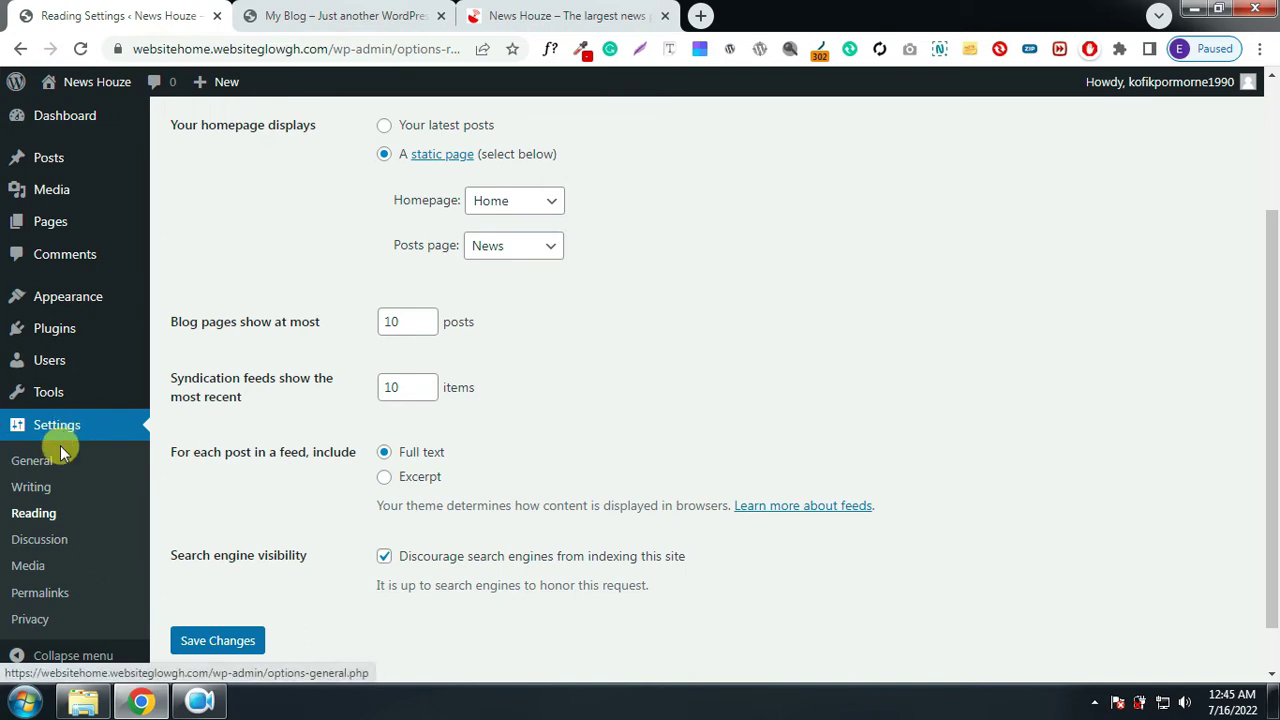
click(55, 594)
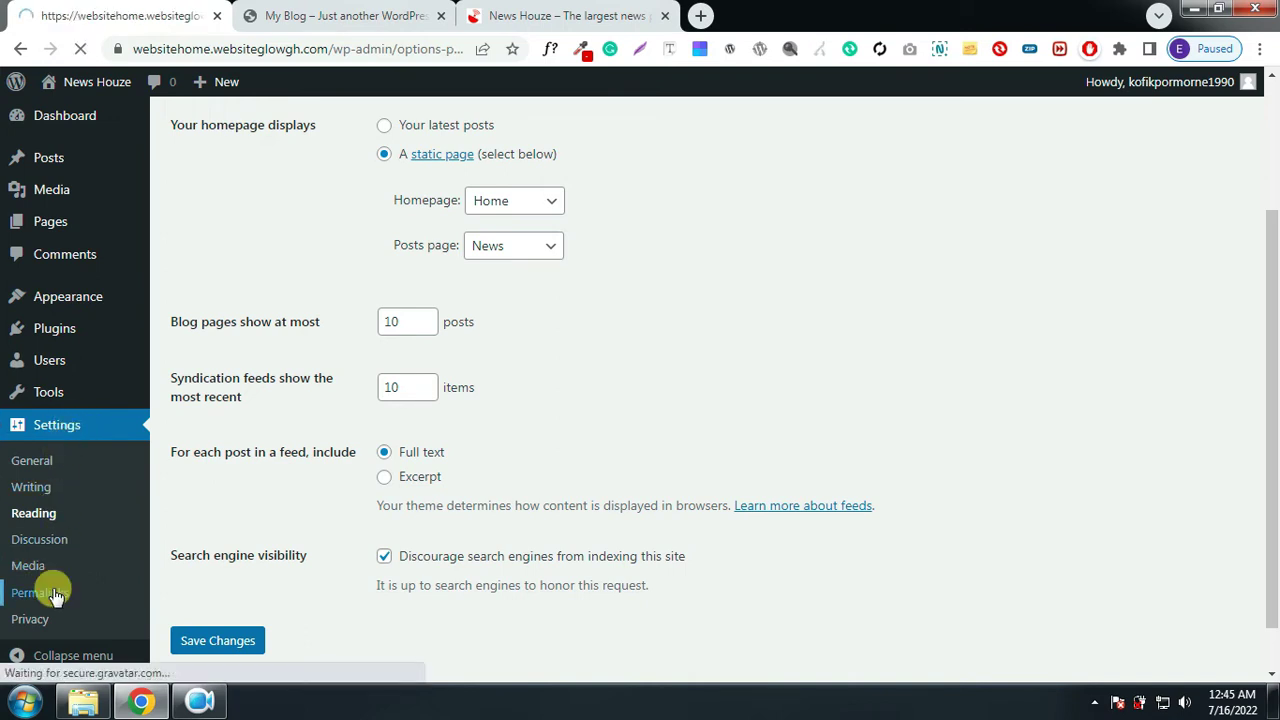
key(ctrl+l)
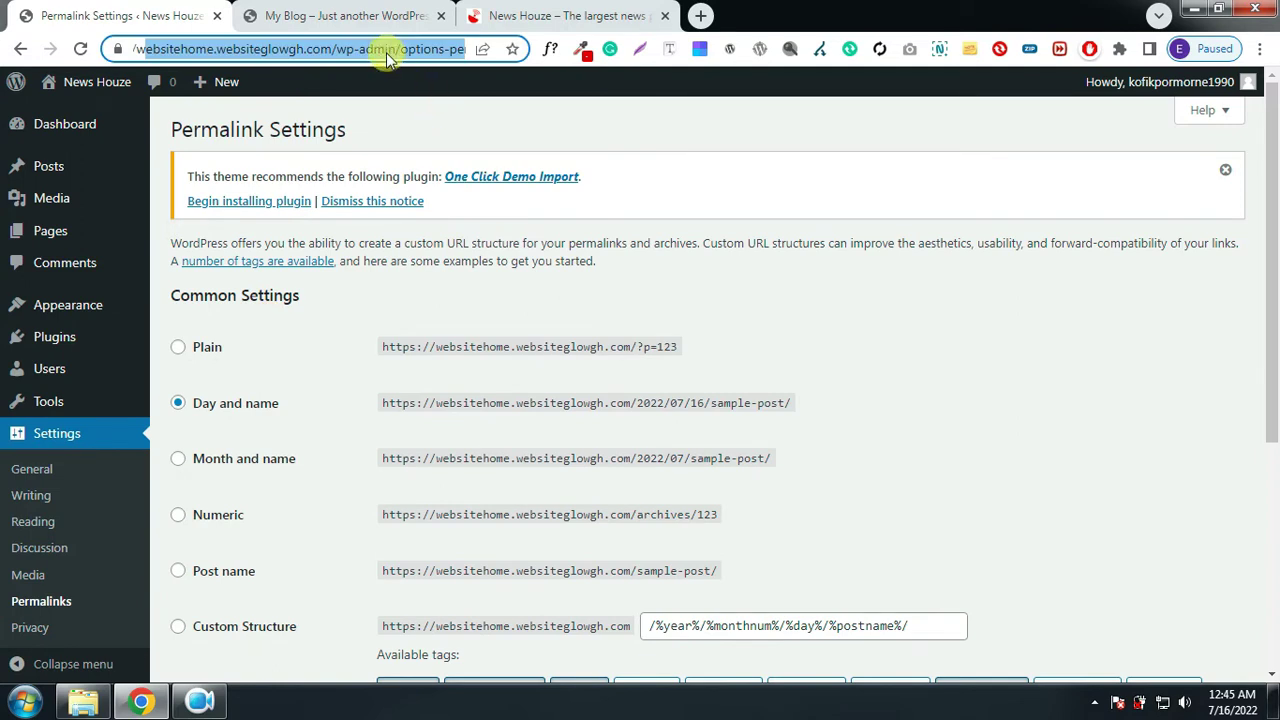
scroll(674, 262, down, 1)
scroll(674, 259, down, 2)
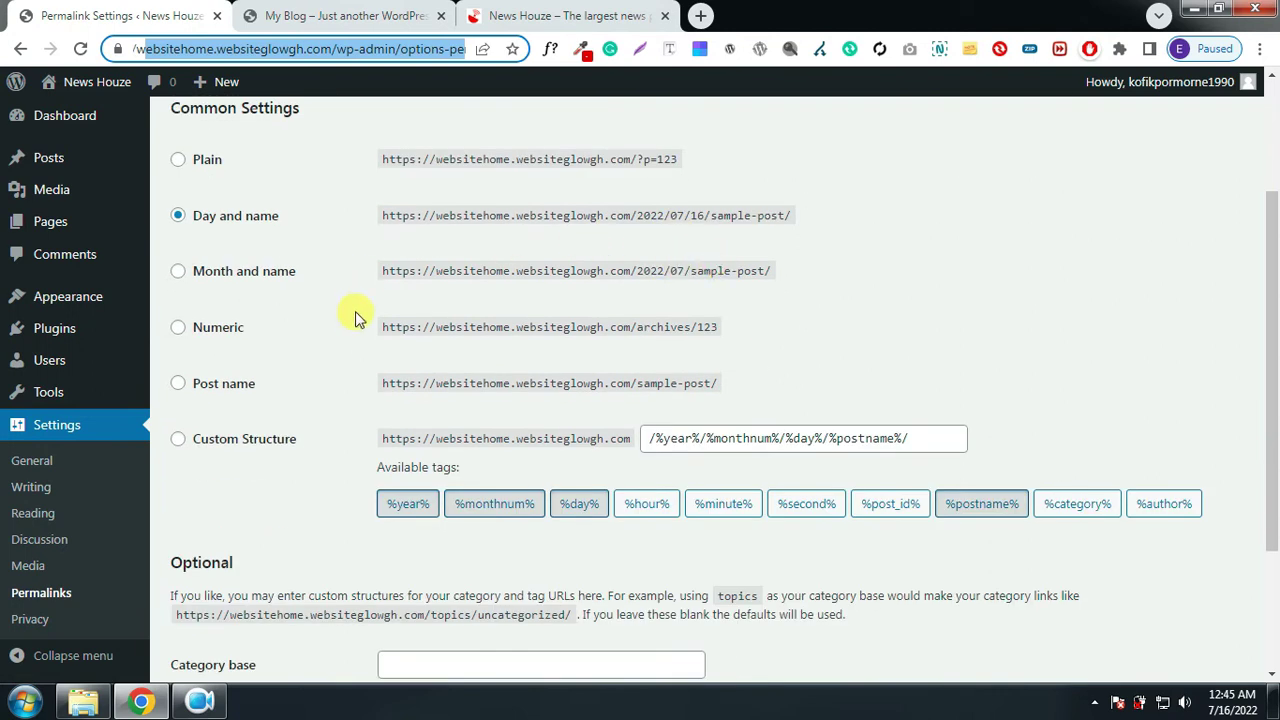
click(177, 386)
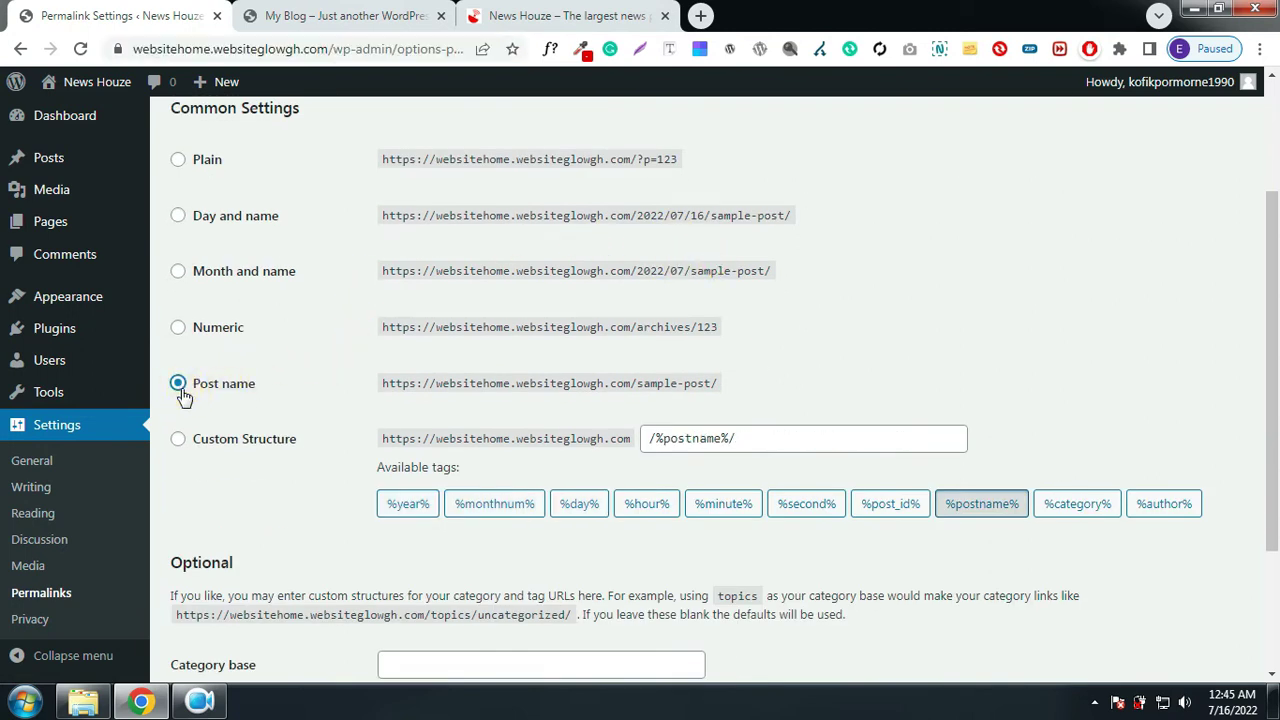
scroll(321, 359, down, 2)
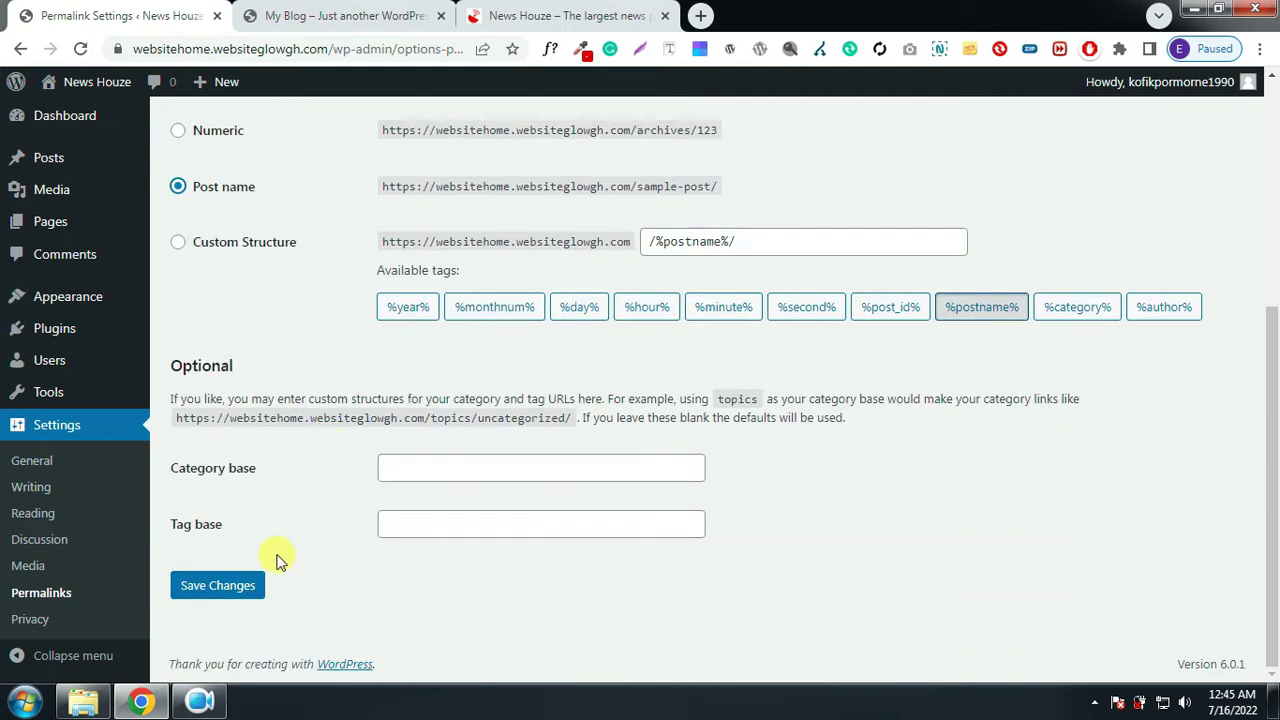
click(237, 590)
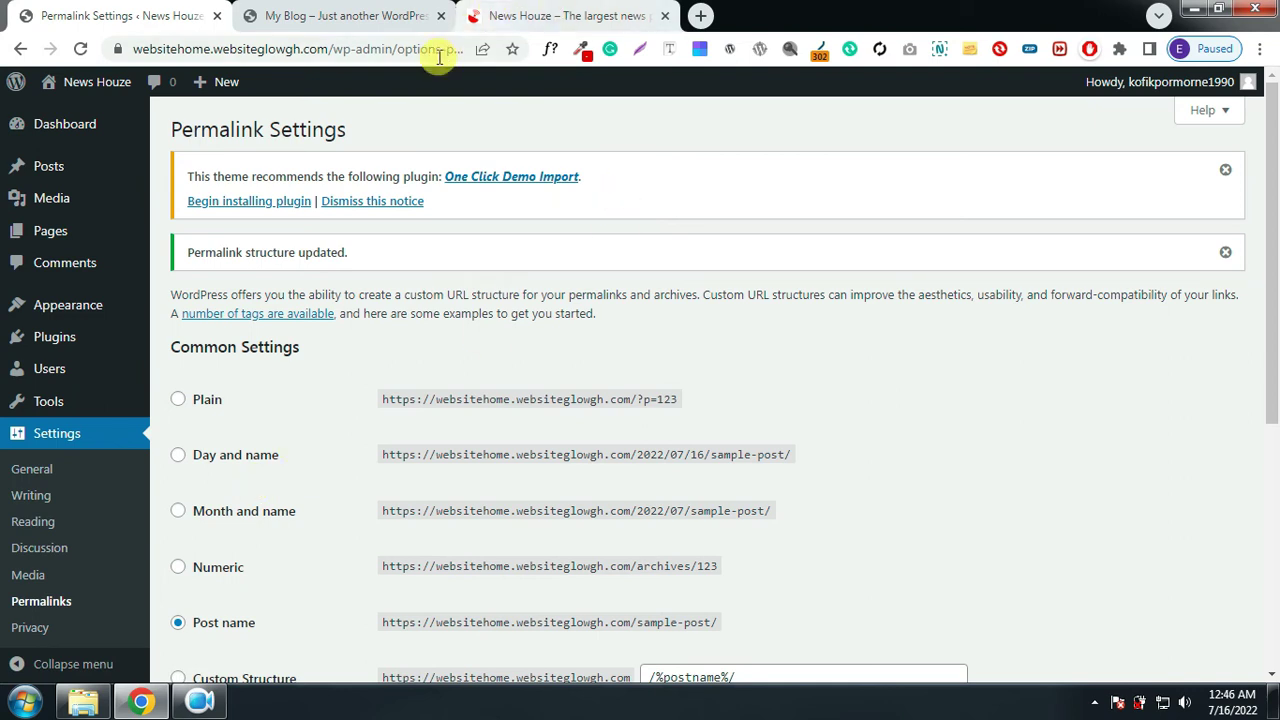
Compare the live site's navigation bar with the reference site's, and create a WordPress menu named "Main menu"
click(370, 17)
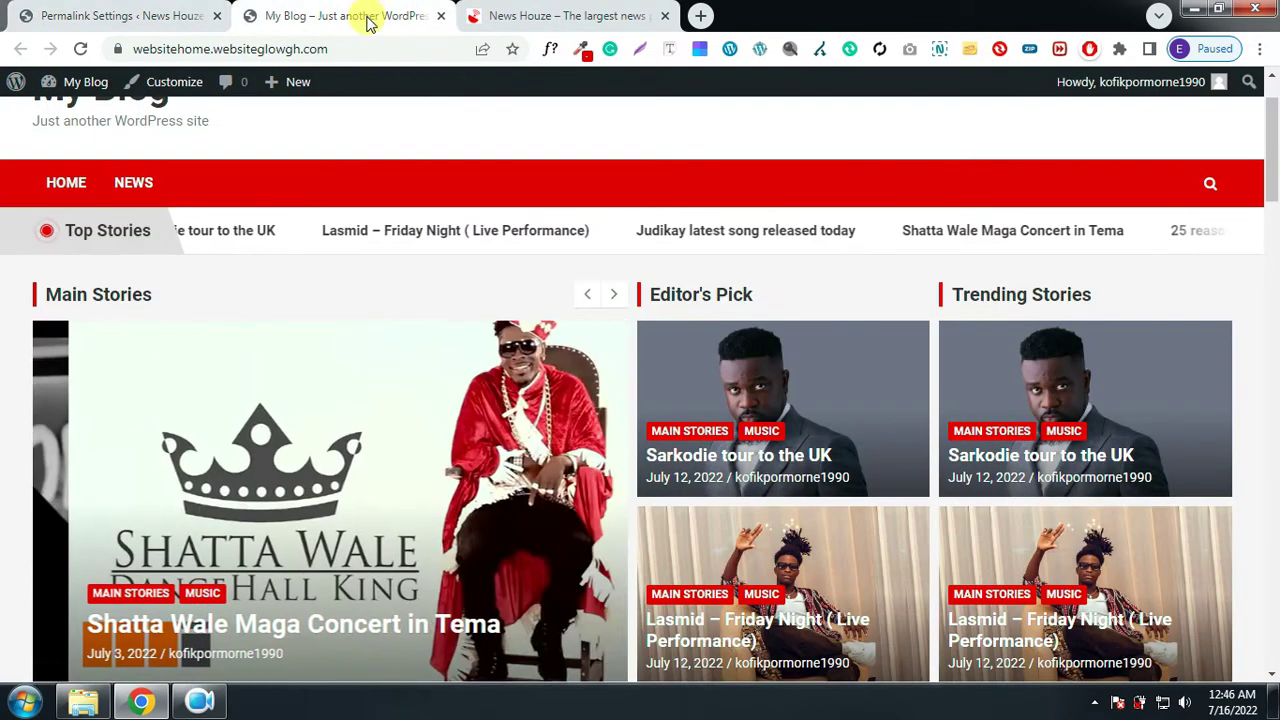
click(575, 17)
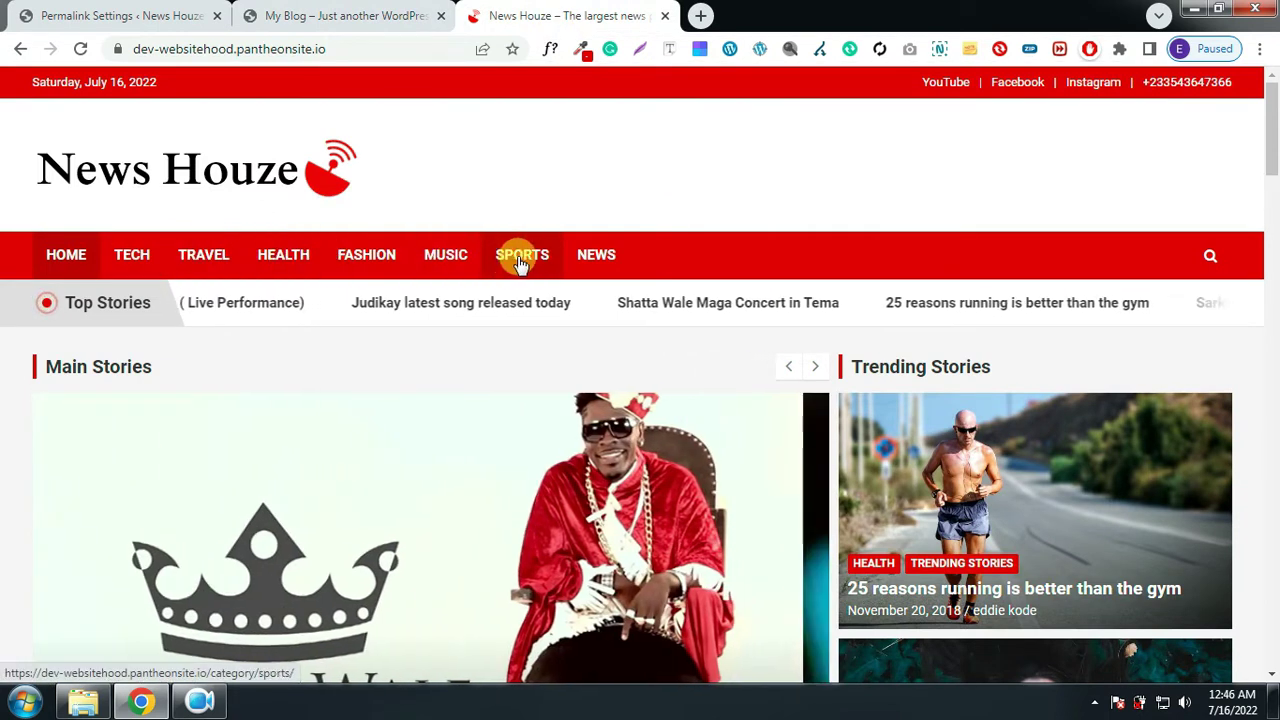
click(297, 14)
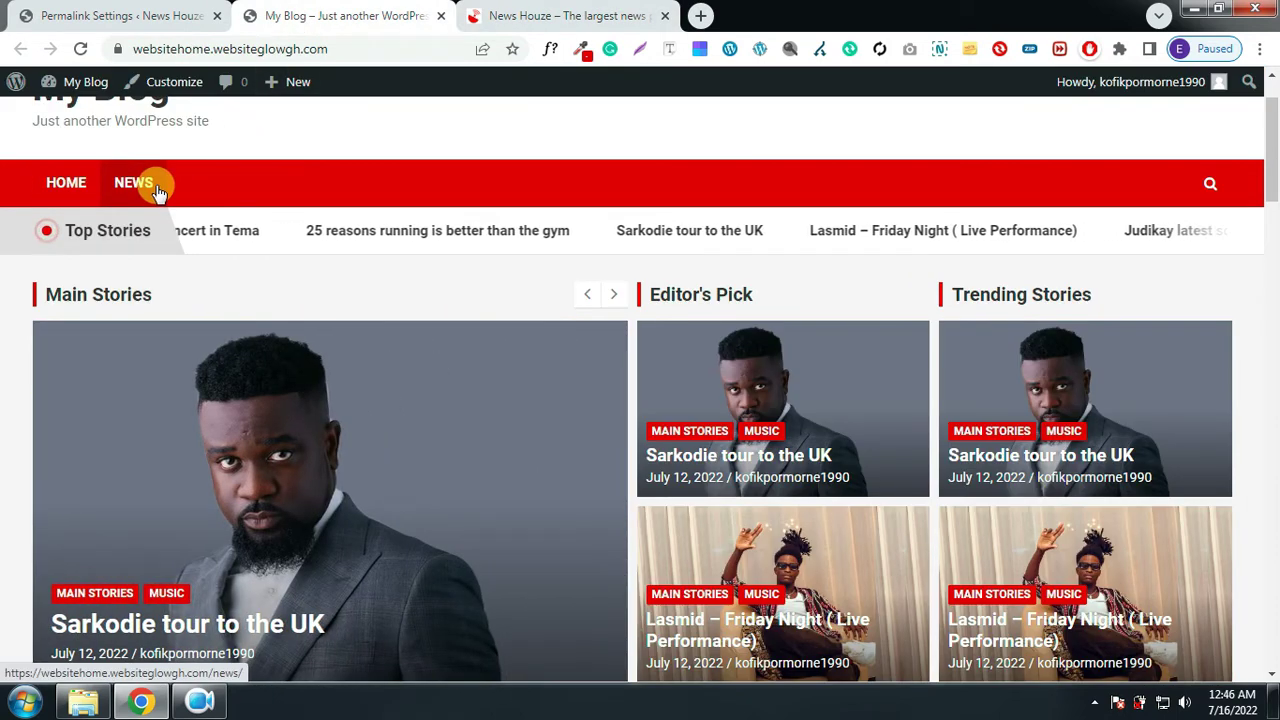
click(128, 18)
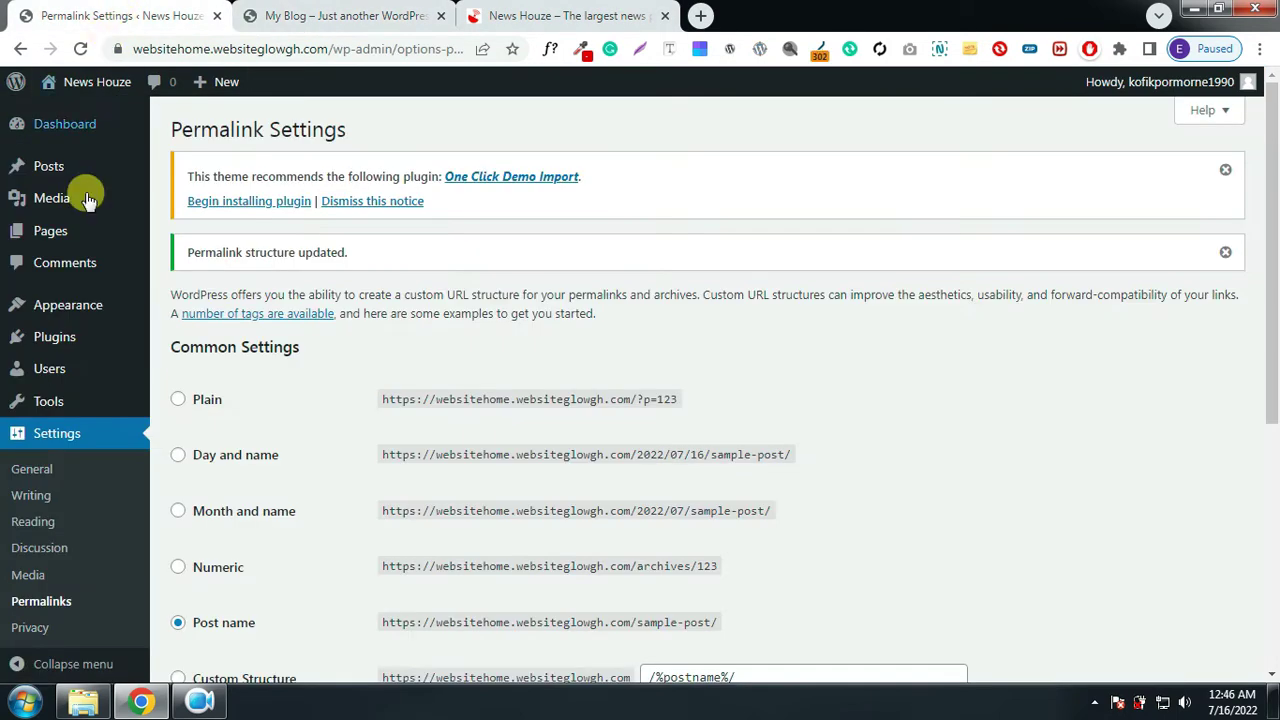
mouse_move(105, 330)
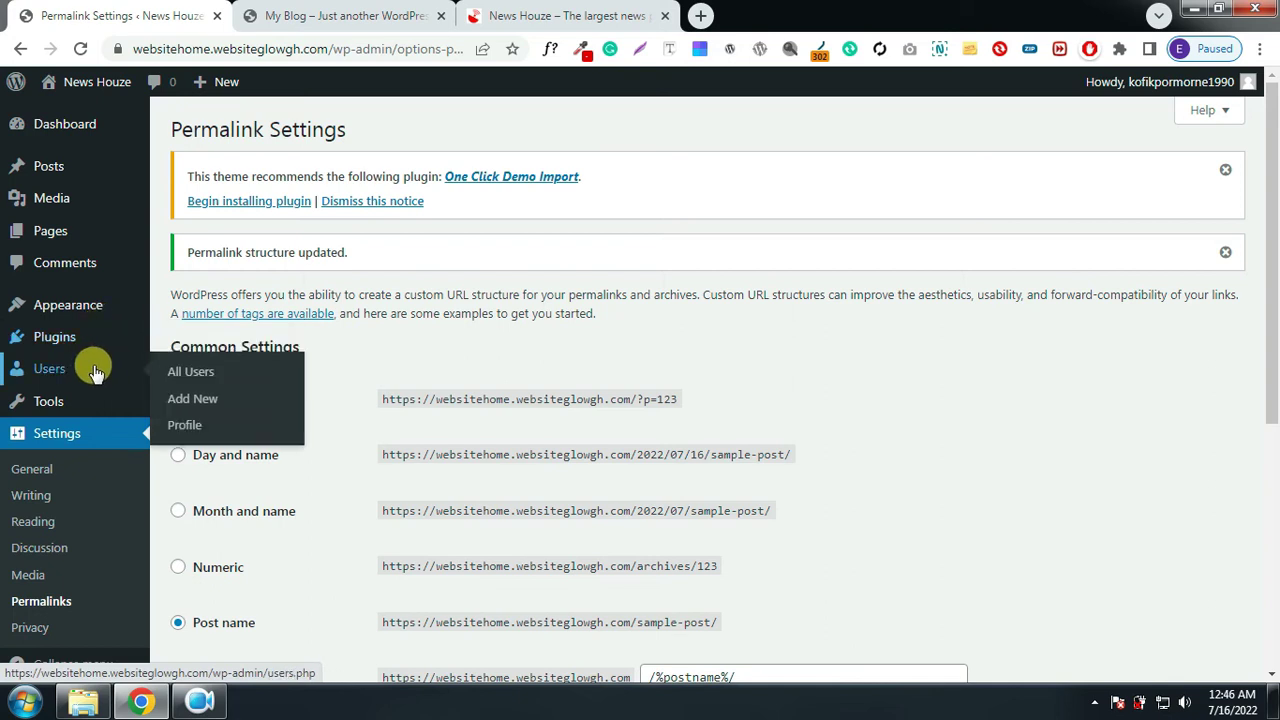
mouse_move(85, 310)
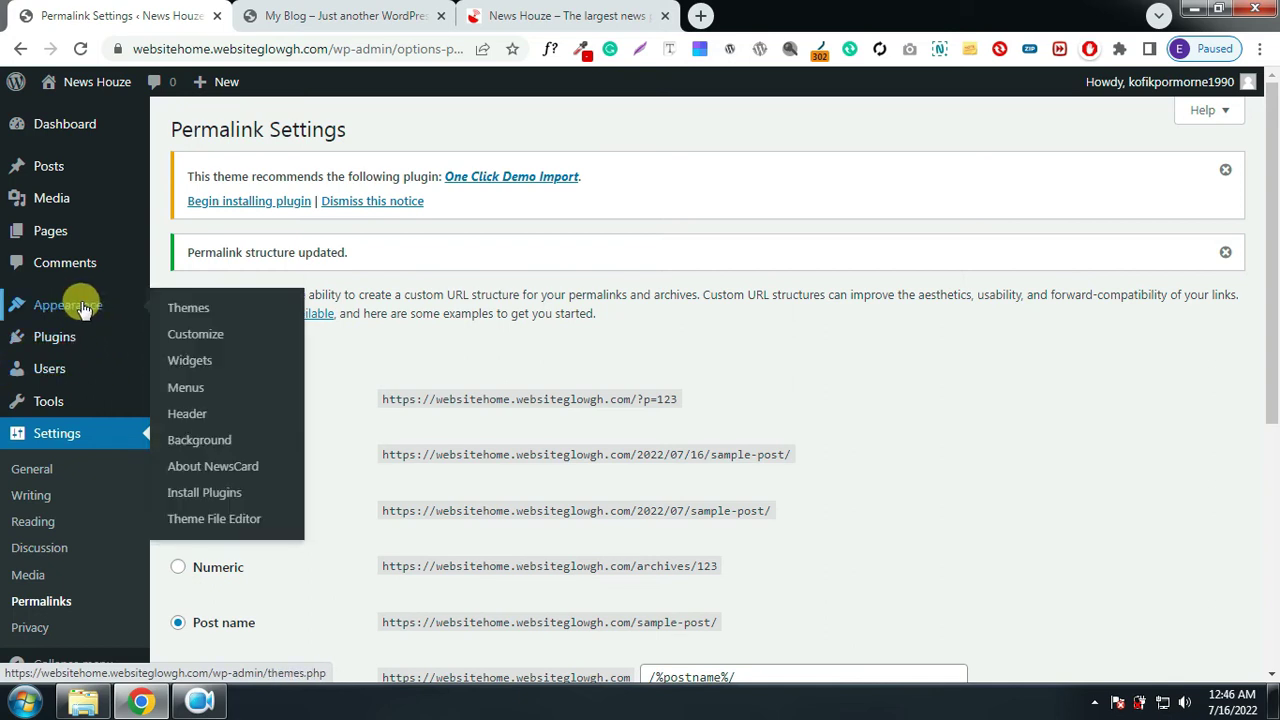
click(185, 389)
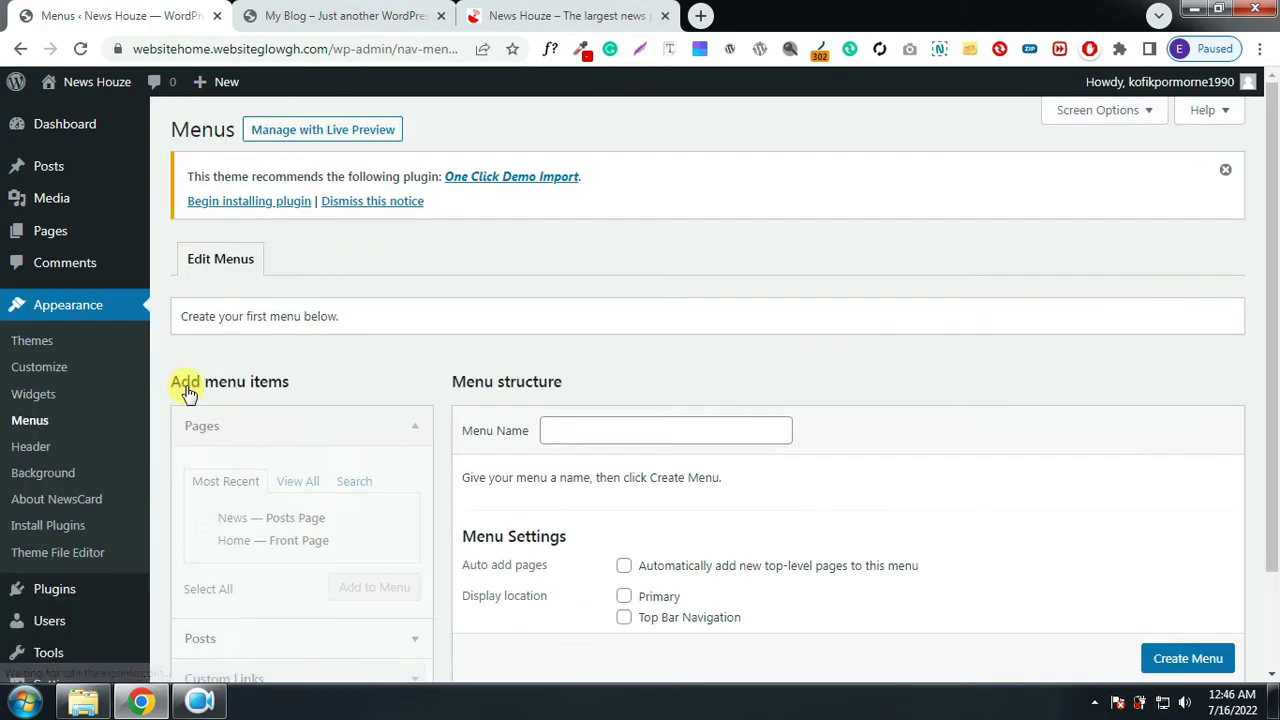
click(622, 434)
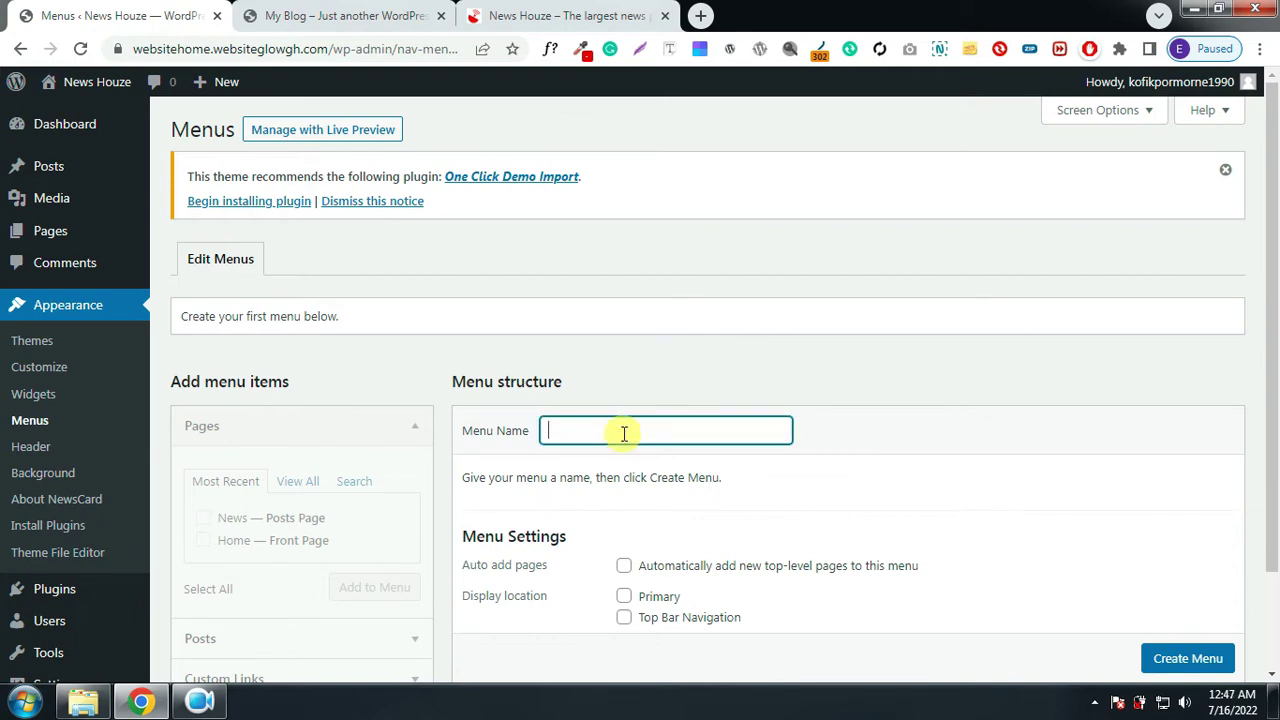
text(Main menu)
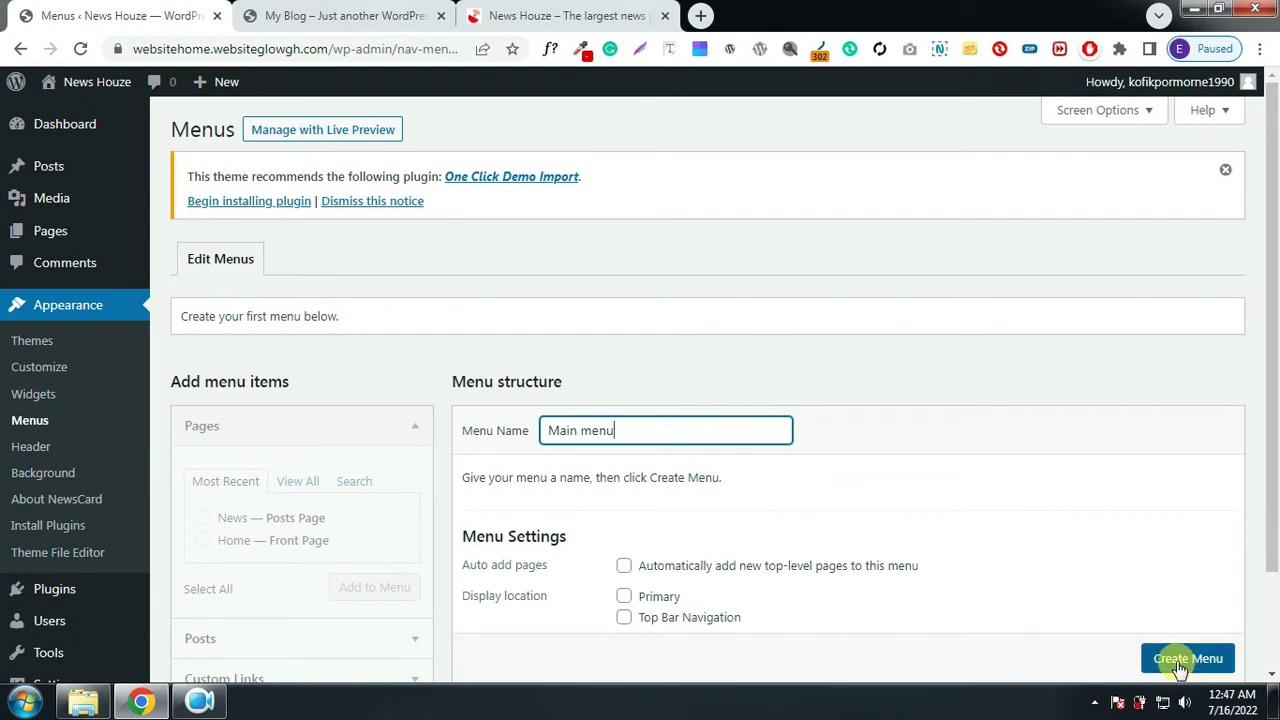
click(1182, 662)
click(1176, 626)
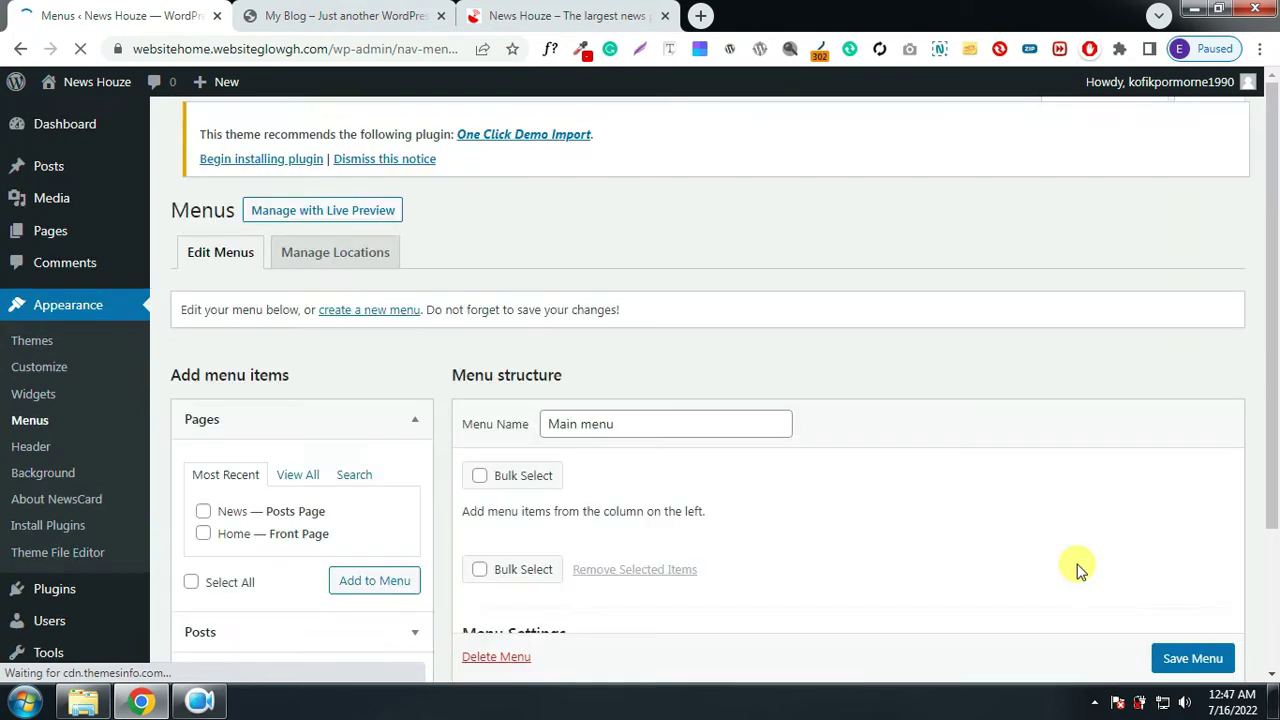
scroll(1007, 551, down, 1)
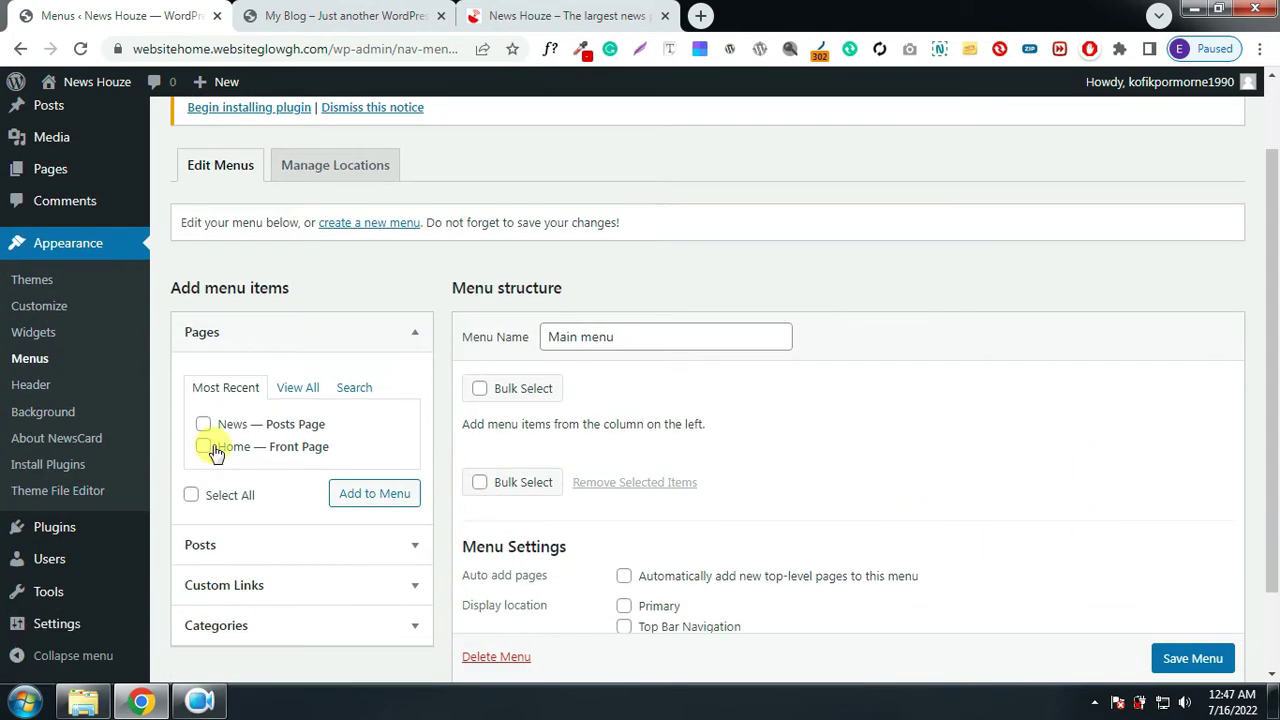
Add the News and Home pages to the Main menu
click(204, 336)
click(210, 340)
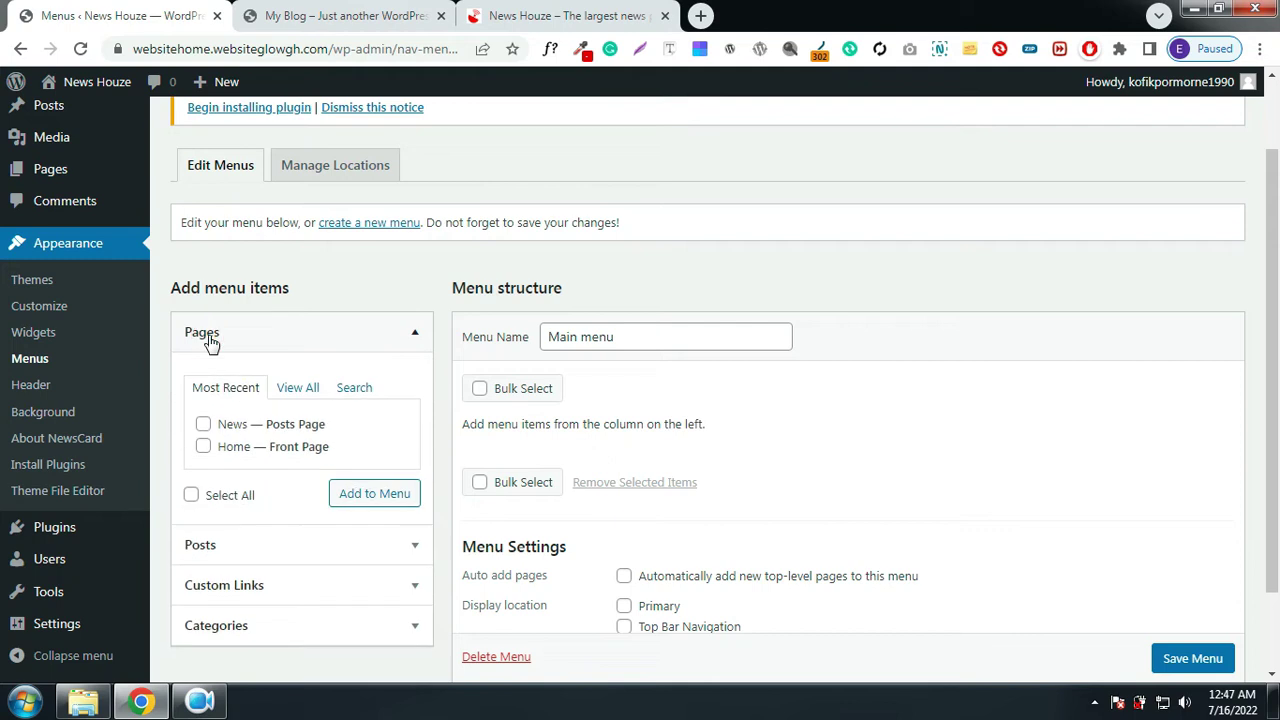
click(204, 430)
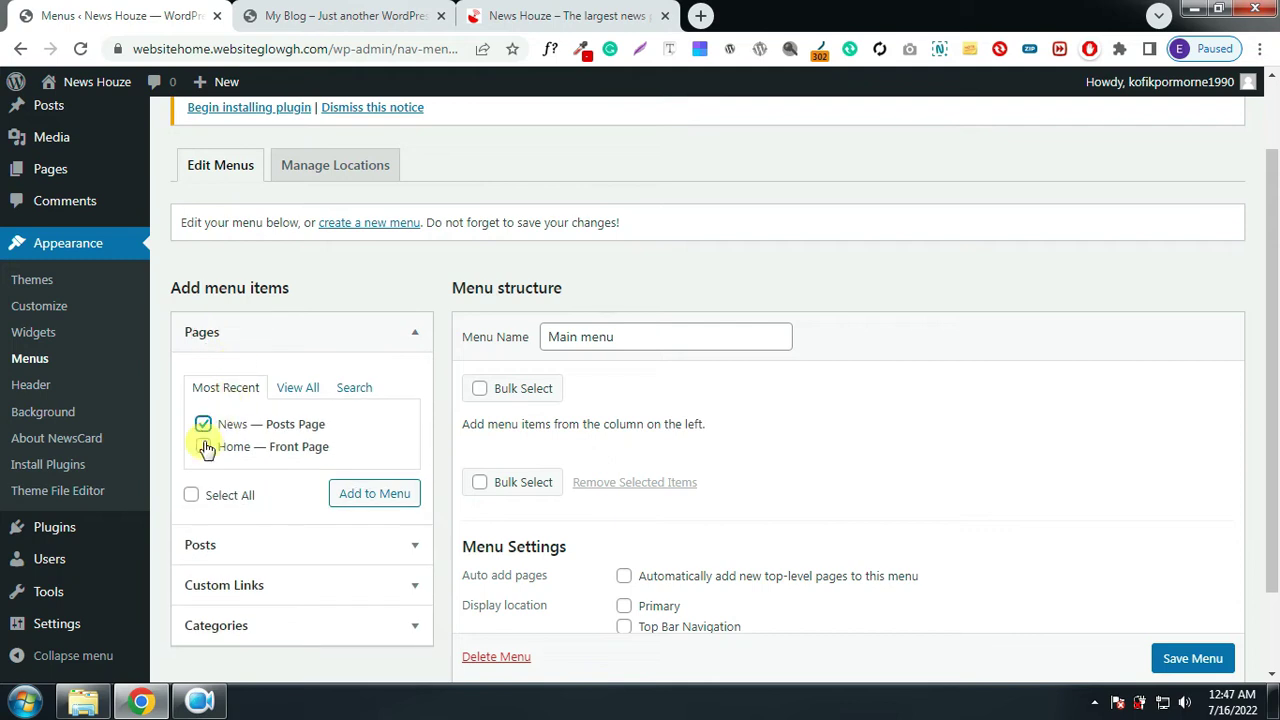
click(204, 447)
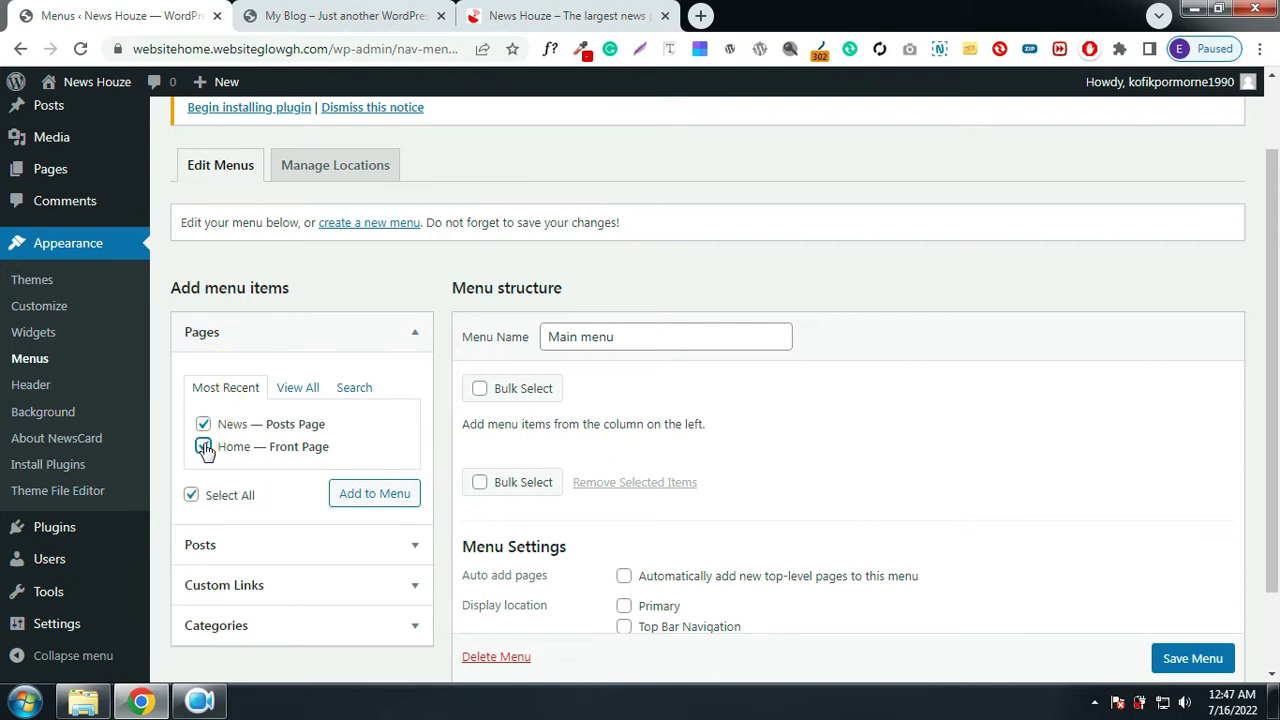
click(368, 495)
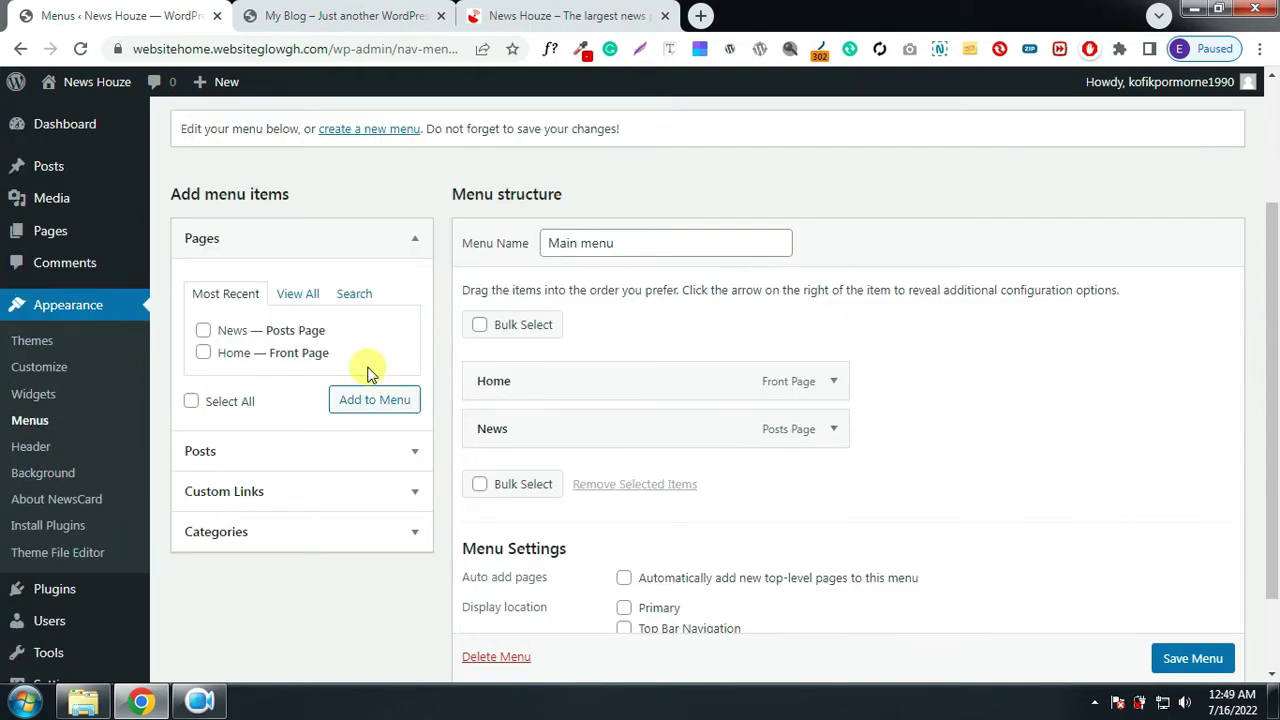
Select the Fashion, Health, Music, Sports, Tech and Travel categories for the menu and check the selection against the reference site's navigation bar
click(386, 533)
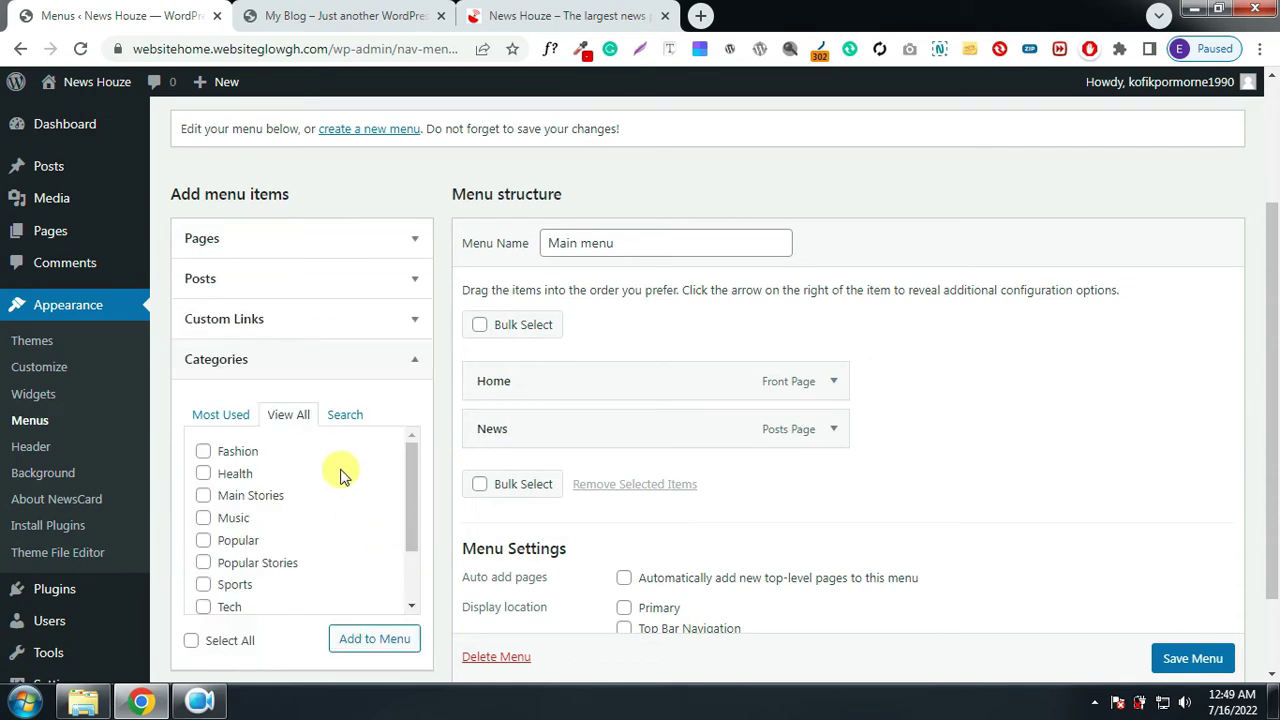
click(203, 451)
click(203, 474)
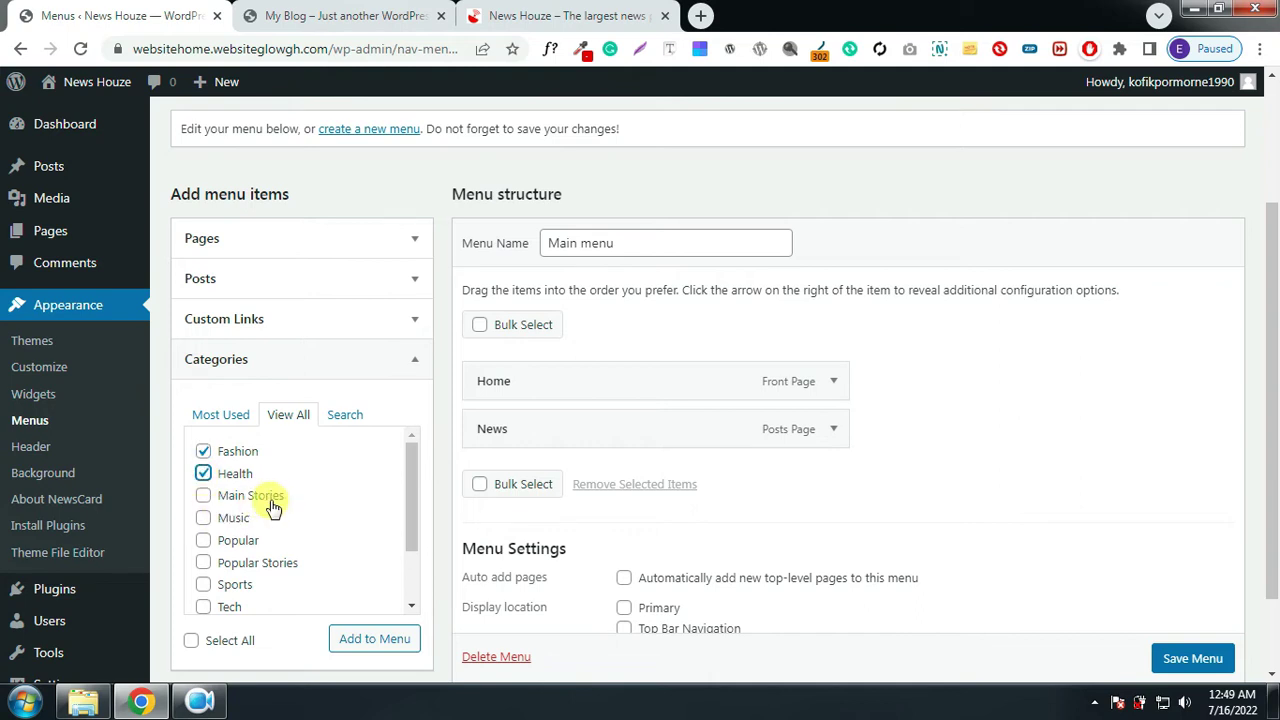
click(204, 517)
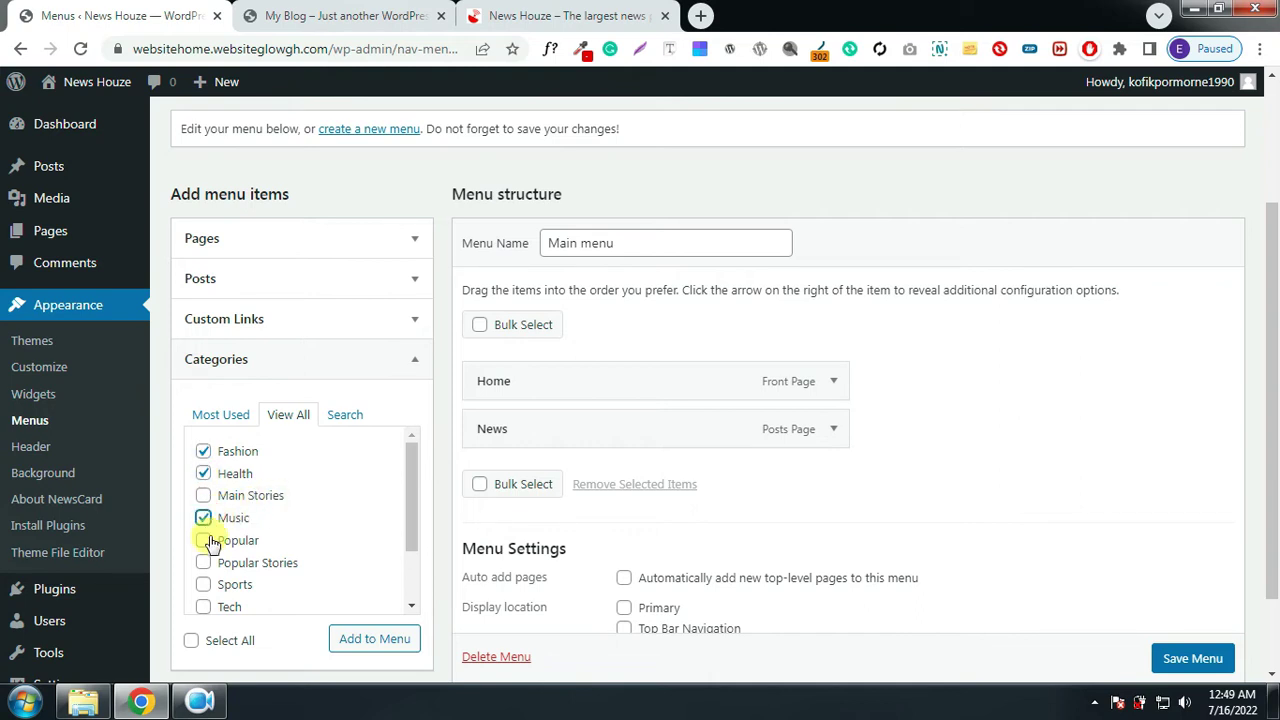
scroll(209, 543, down, 1)
click(203, 504)
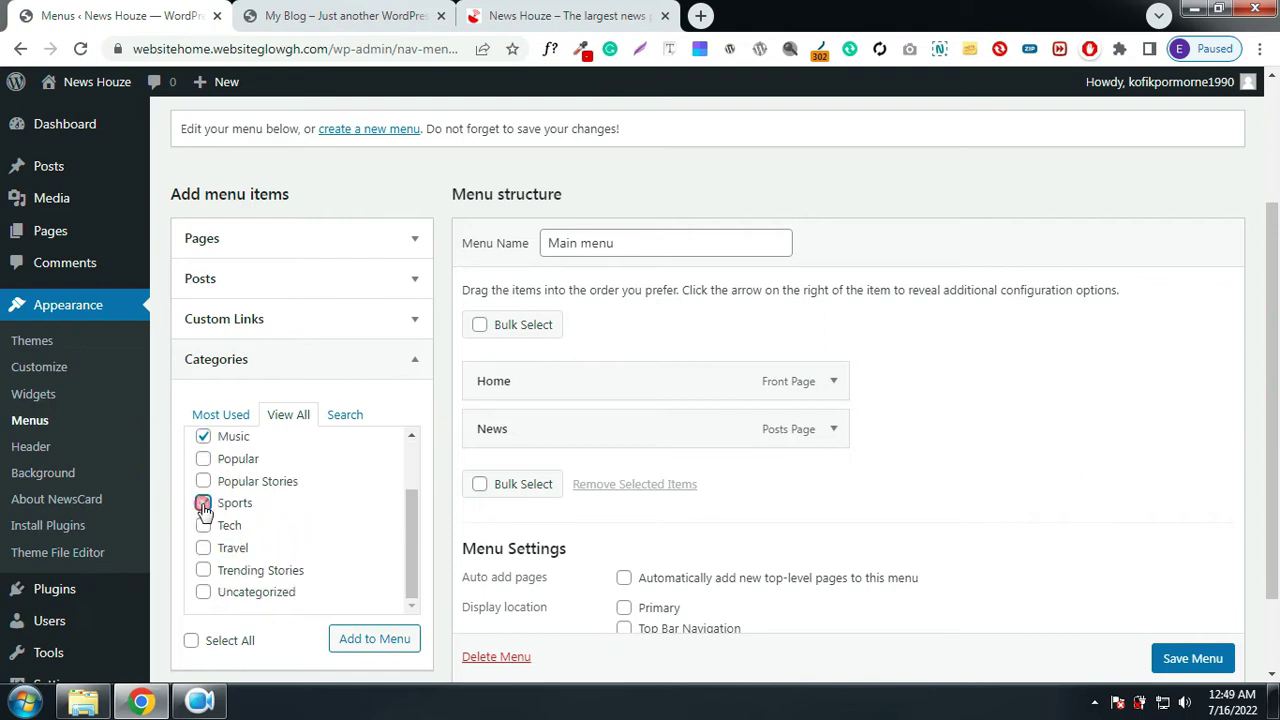
click(205, 527)
click(204, 550)
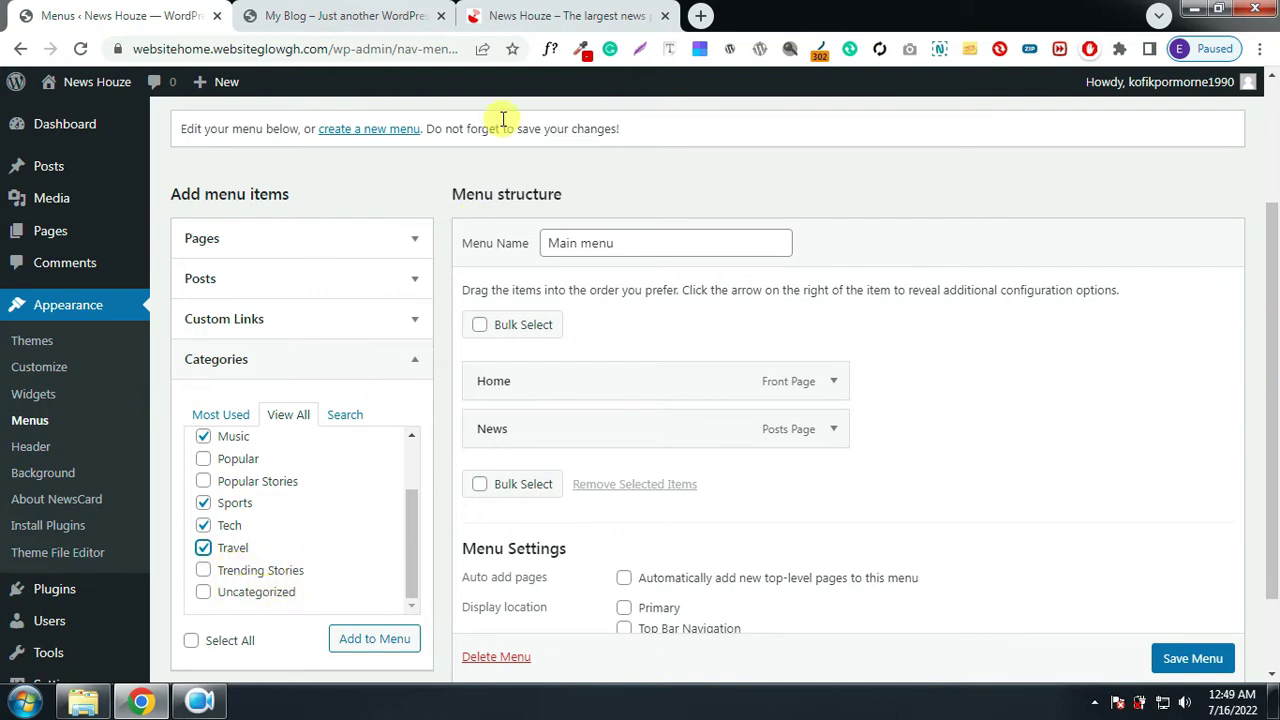
click(565, 16)
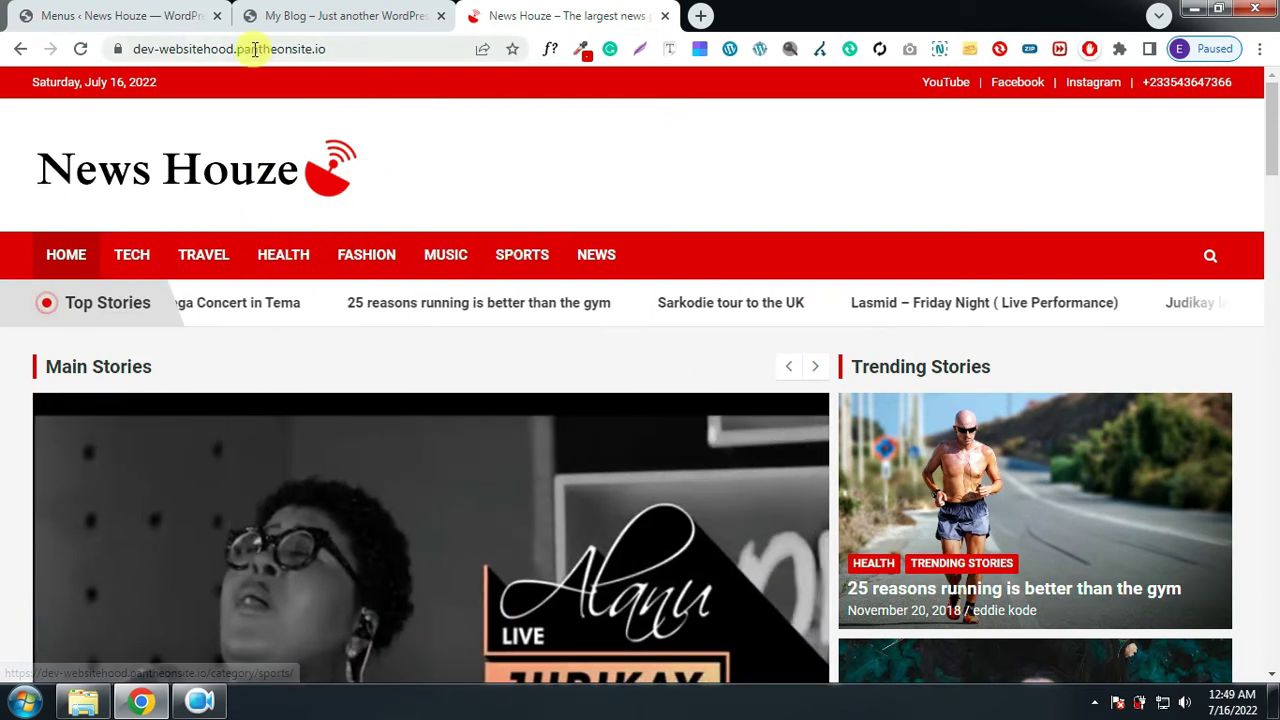
Add the selected Fashion, Health, Music, Sports, Tech and Travel categories to the Main menu
click(160, 20)
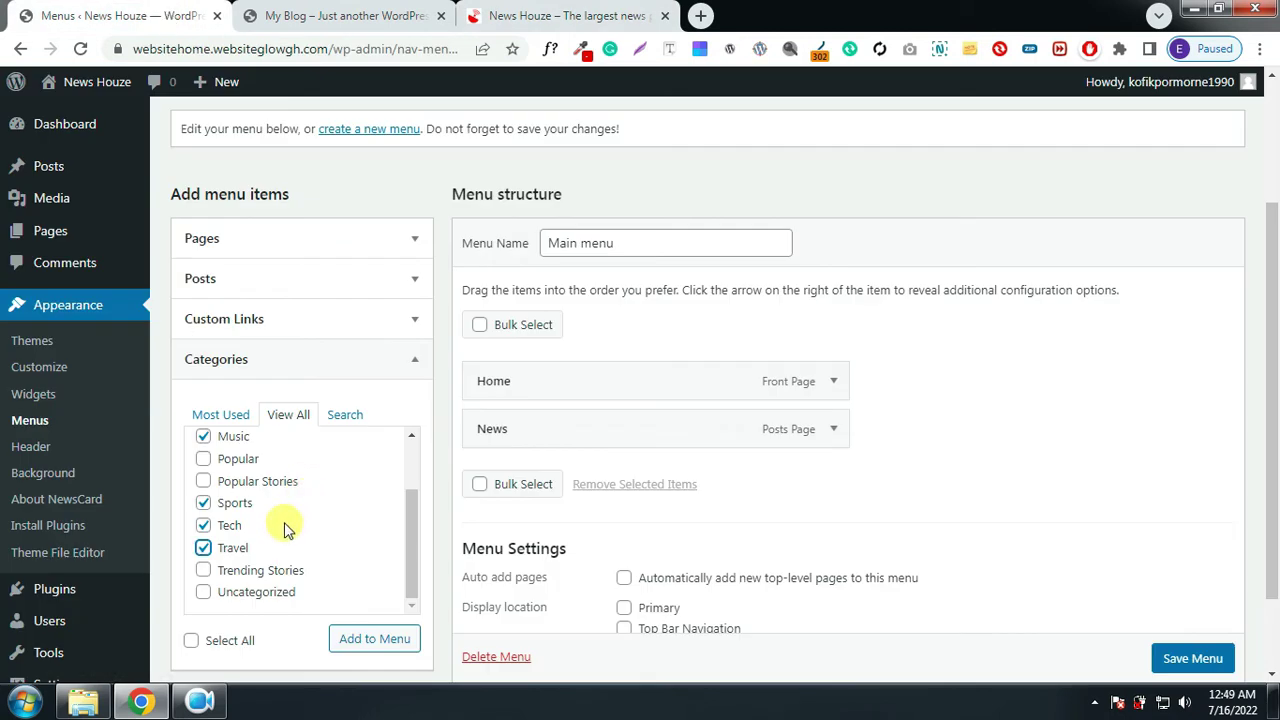
scroll(285, 530, down, 2)
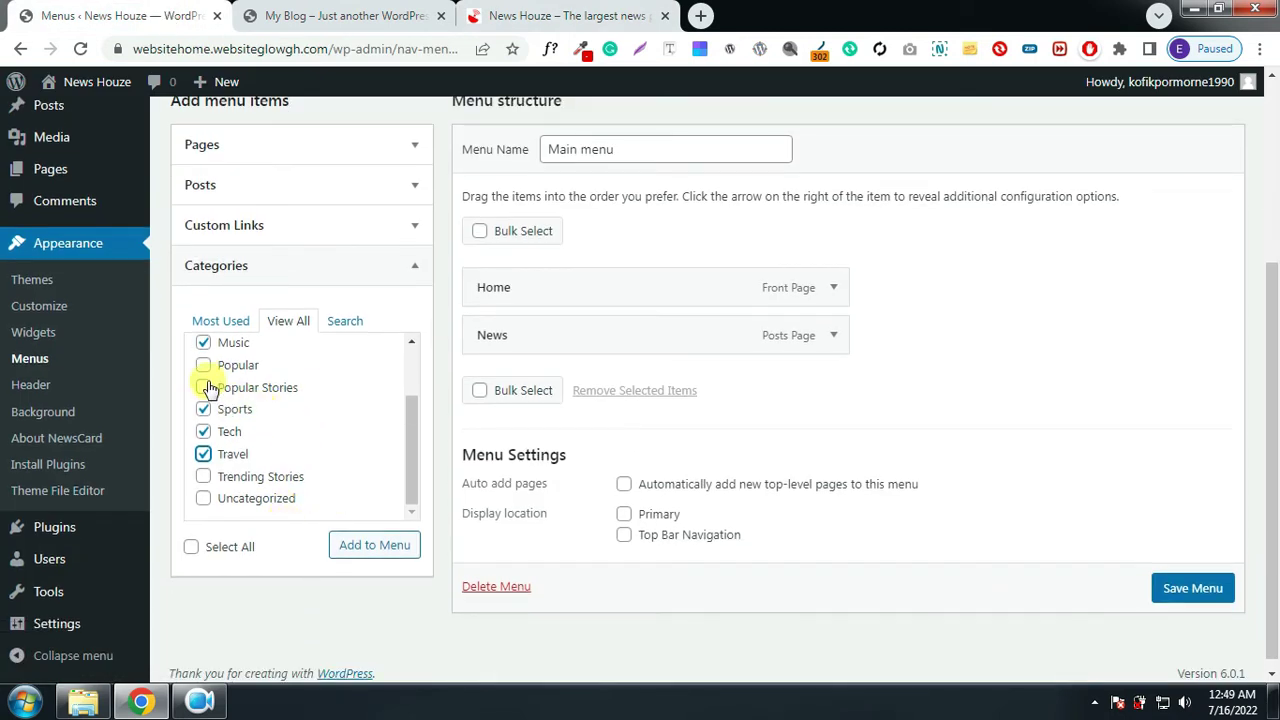
click(372, 548)
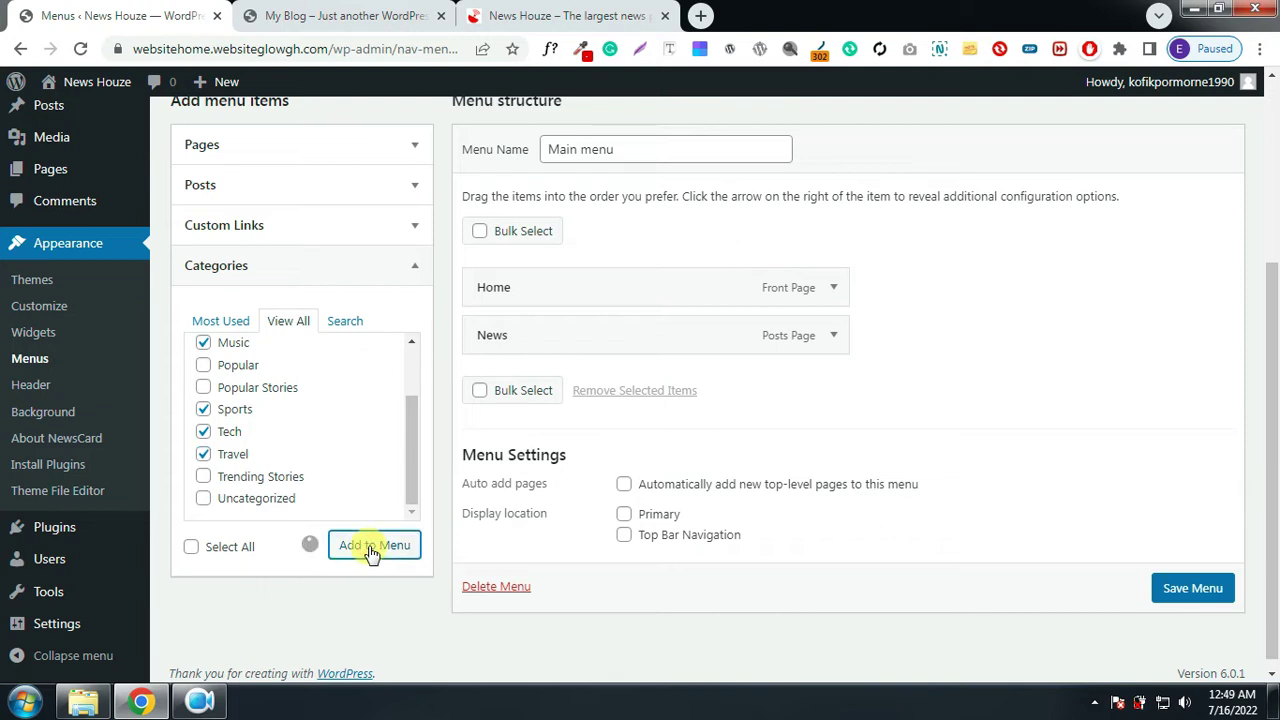
scroll(603, 538, down, 2)
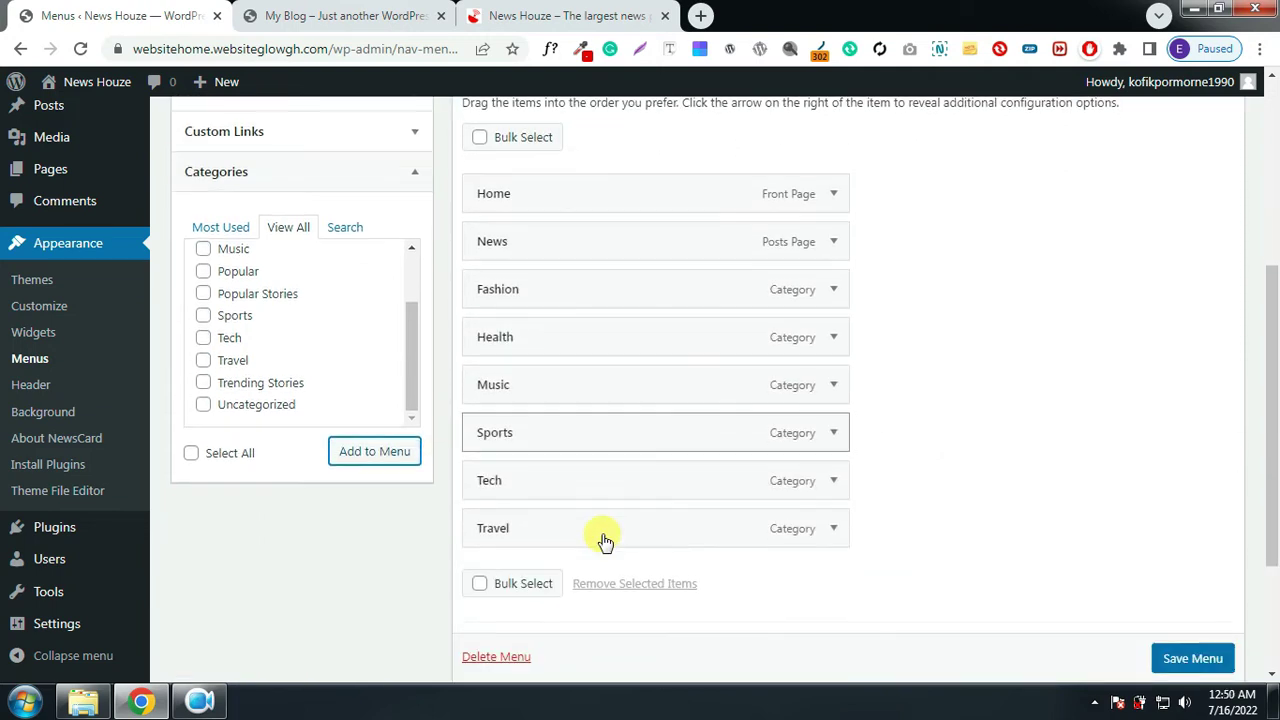
scroll(603, 540, down, 2)
Reorder the Main menu items as Home, Tech, Travel, Health, Fashion, Music, Sports, News, all at top level, matching the reference site
scroll(603, 540, up, 4)
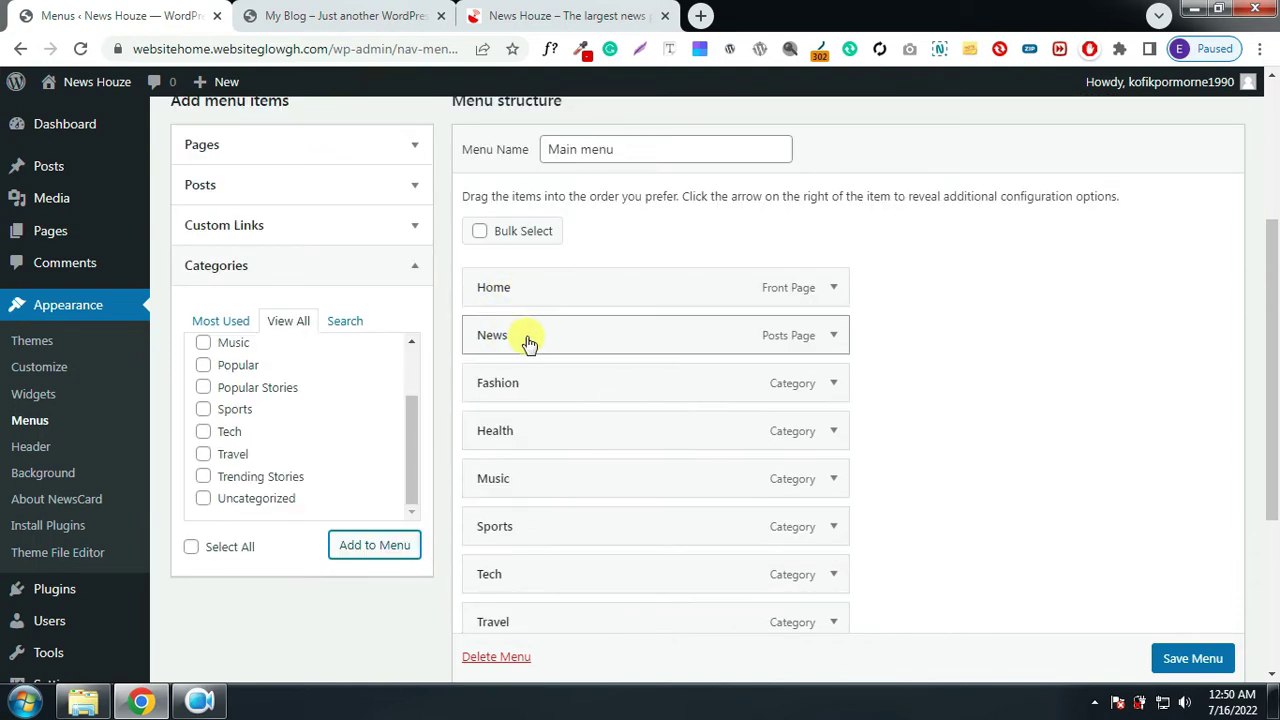
drag(529, 584, 528, 332)
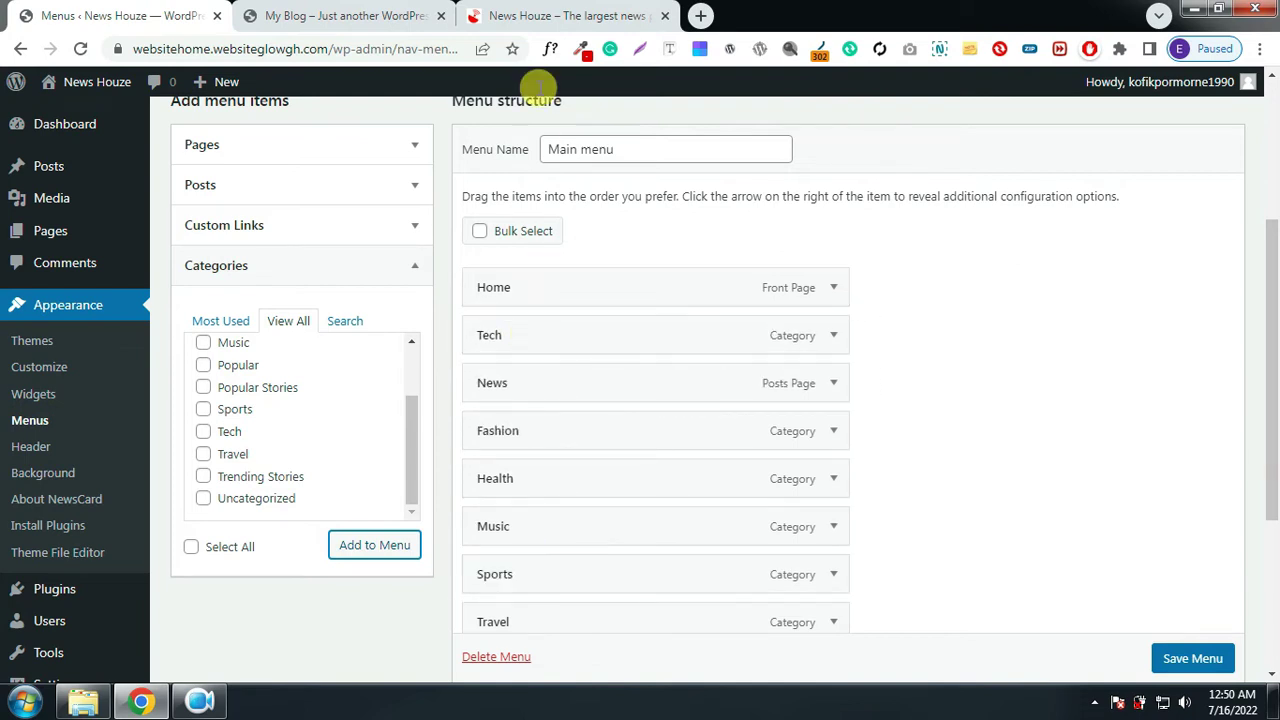
click(545, 16)
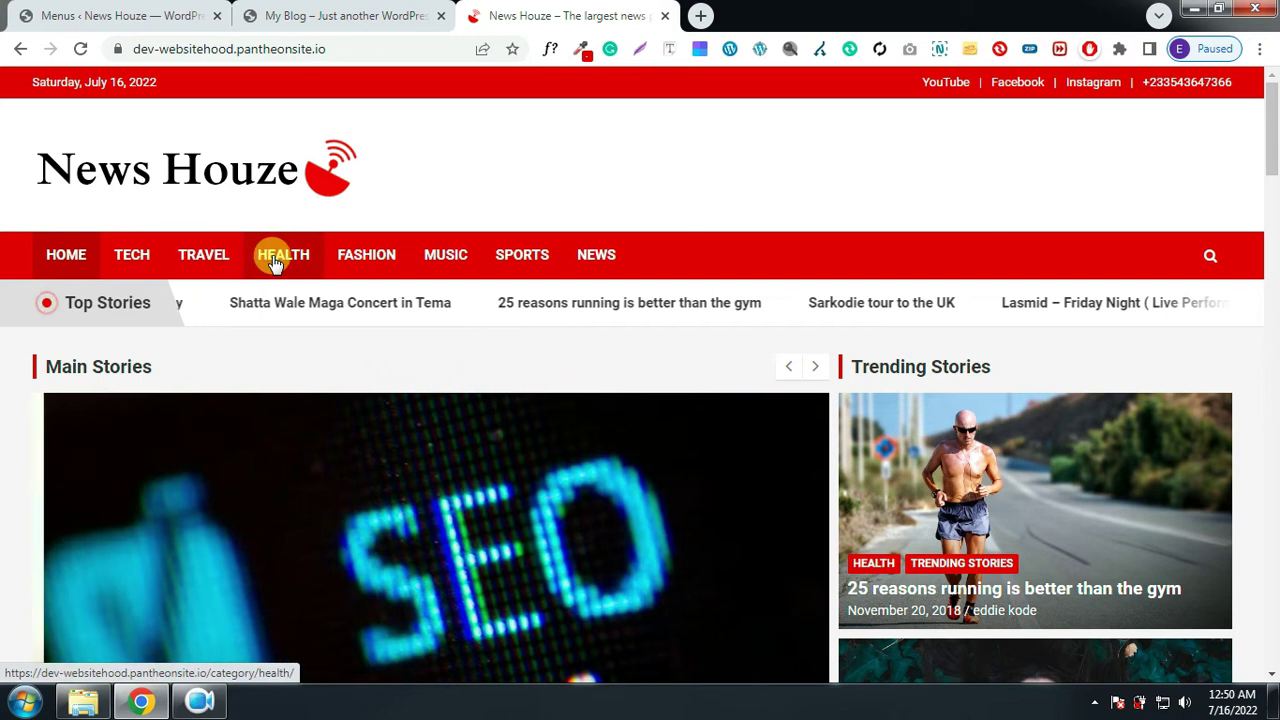
click(185, 10)
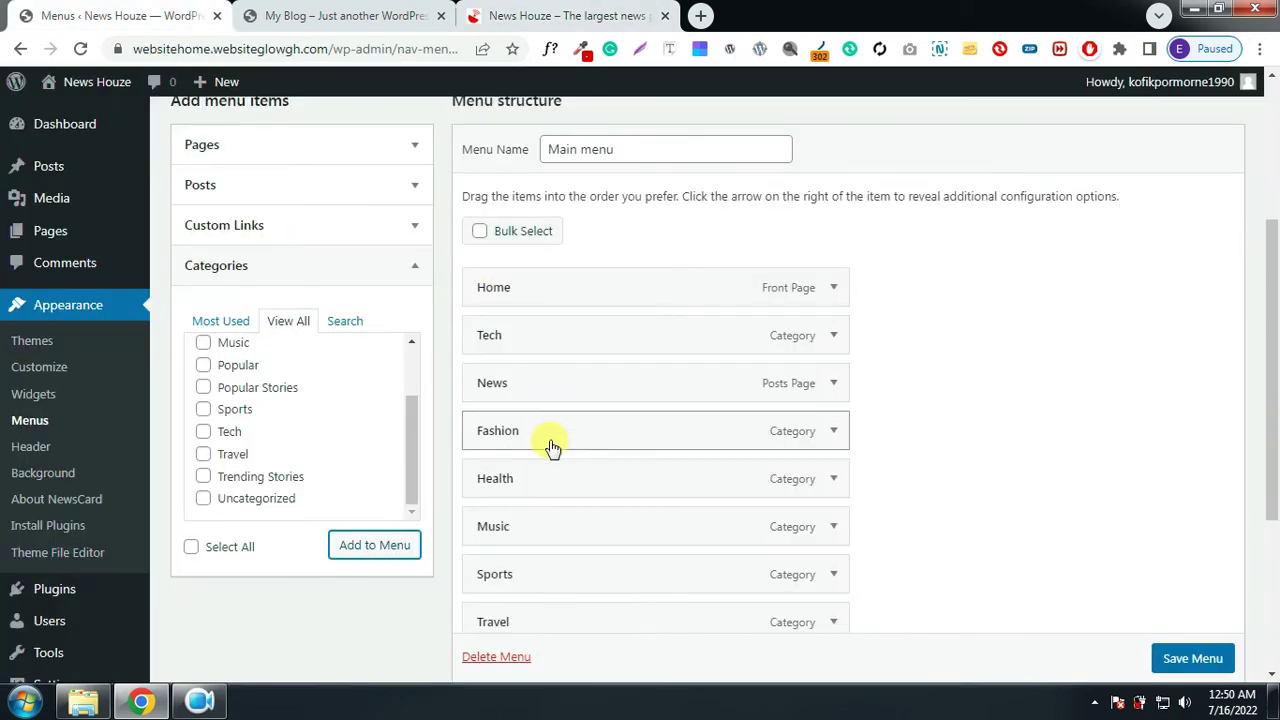
scroll(561, 520, down, 1)
drag(563, 526, 558, 290)
mouse_move(537, 440)
mouse_down()
mouse_move(550, 328)
mouse_move(537, 346)
mouse_up()
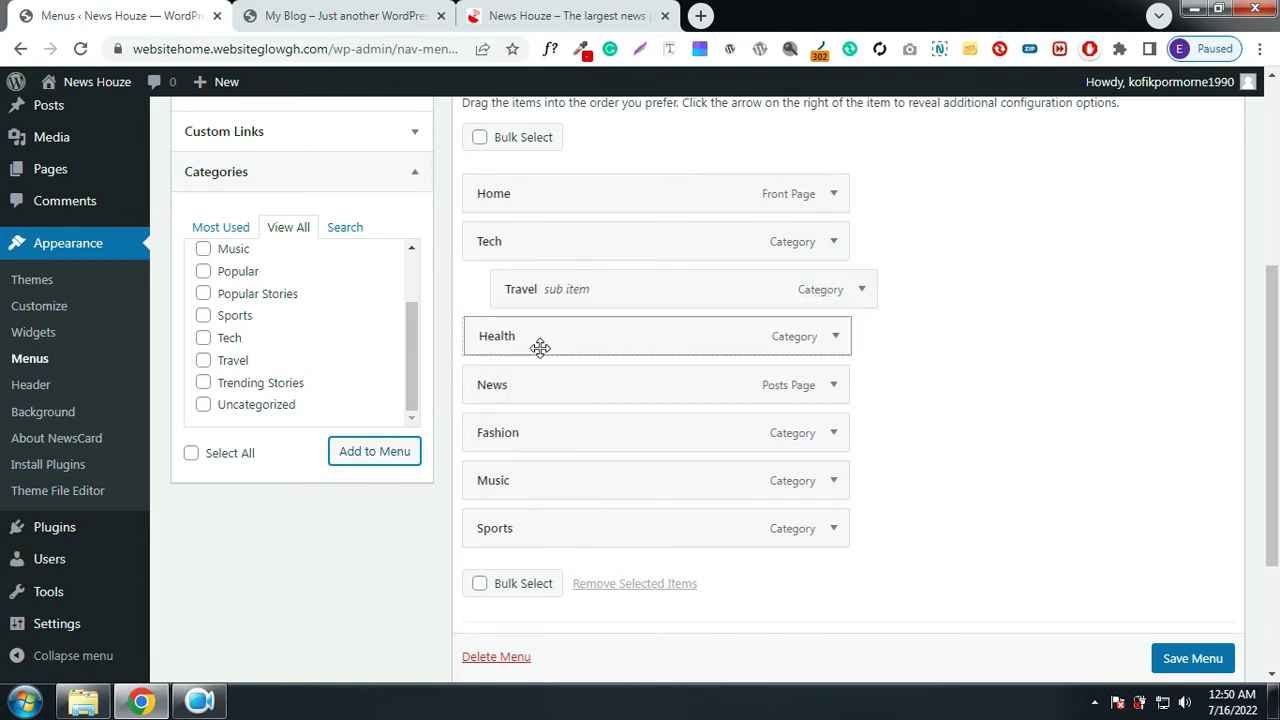
drag(606, 291, 592, 311)
mouse_move(543, 446)
mouse_down()
mouse_move(543, 383)
mouse_move(575, 386)
mouse_move(549, 389)
mouse_up()
drag(540, 489, 537, 431)
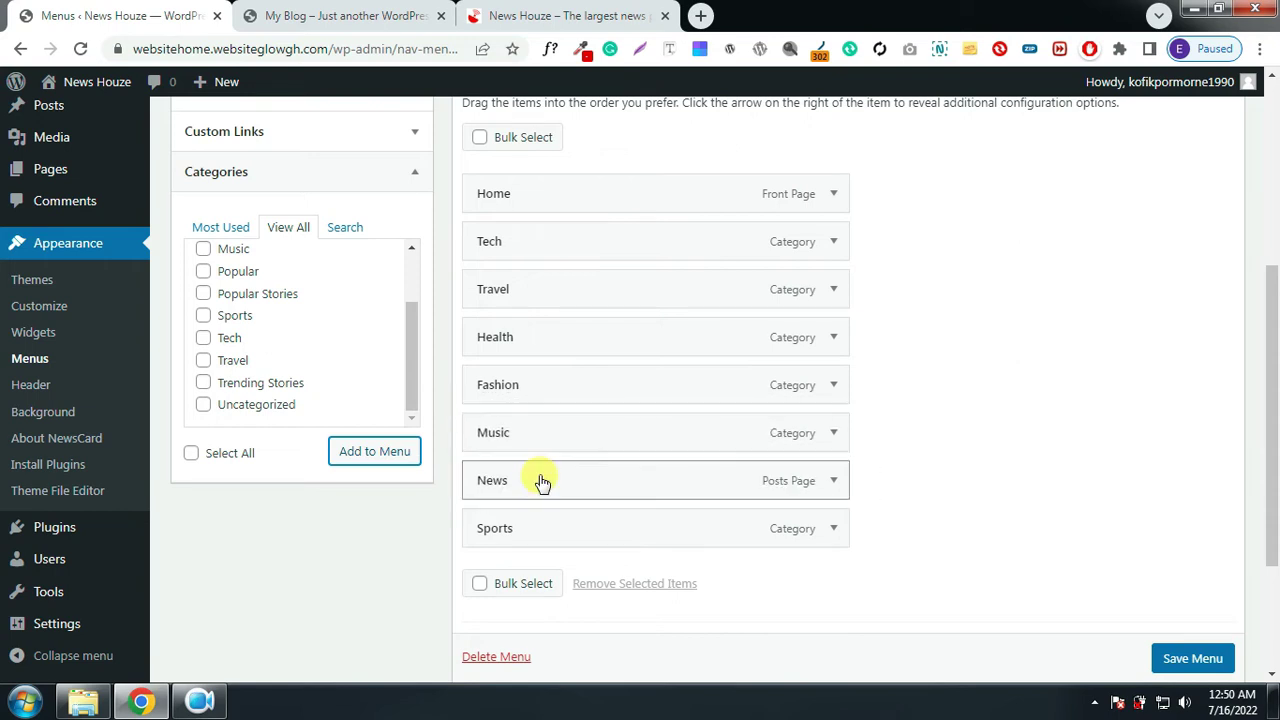
drag(537, 528, 537, 486)
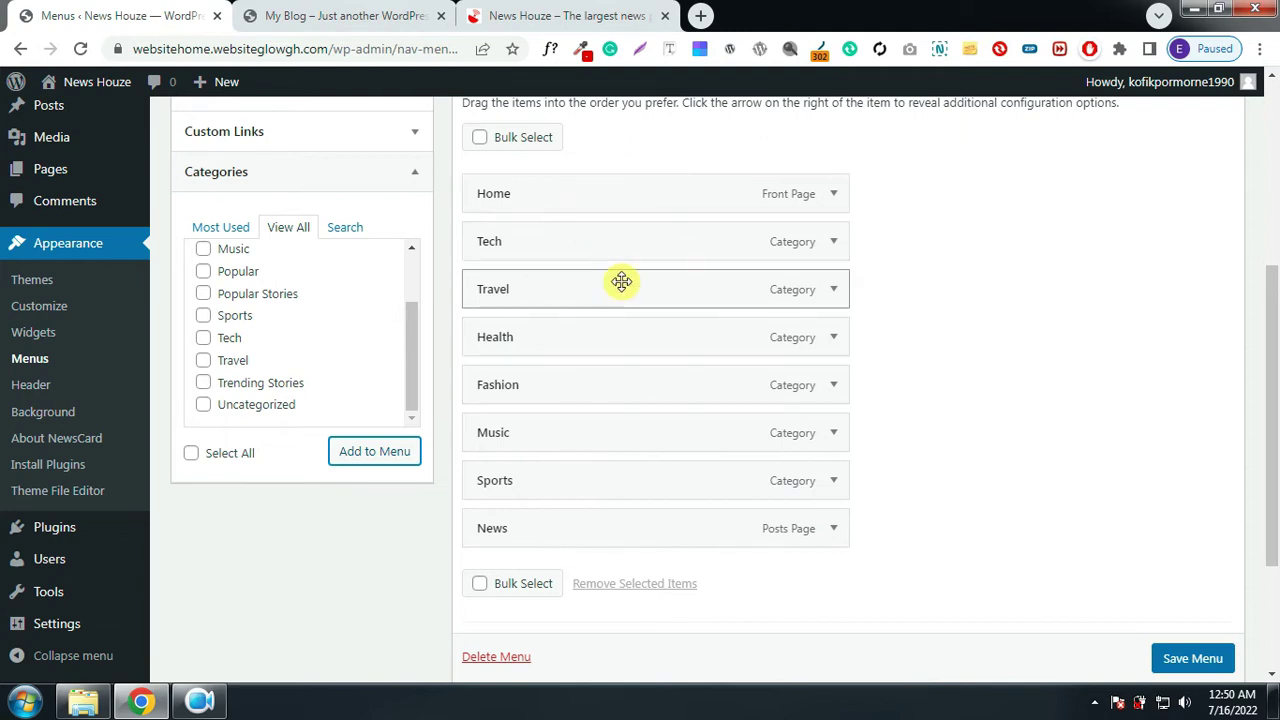
Assign the Main menu to the Primary display location and save it, checking the navigation on the reloaded site
scroll(705, 352, down, 2)
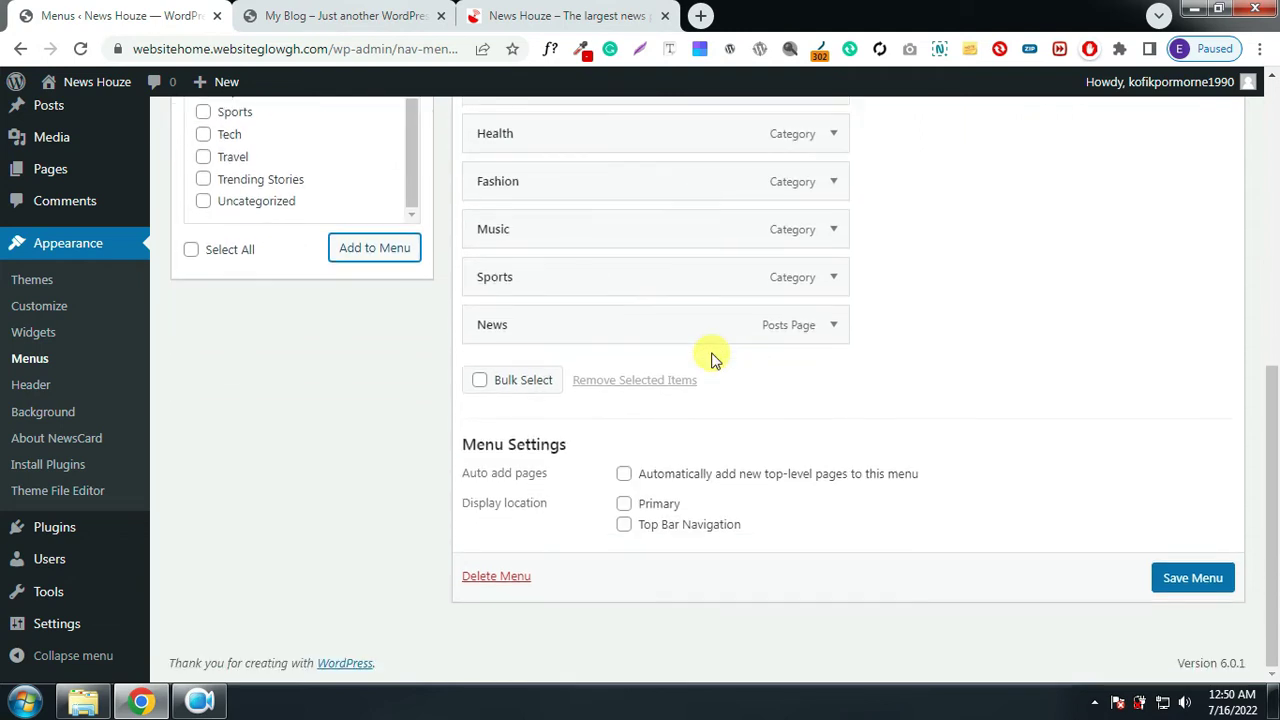
click(625, 507)
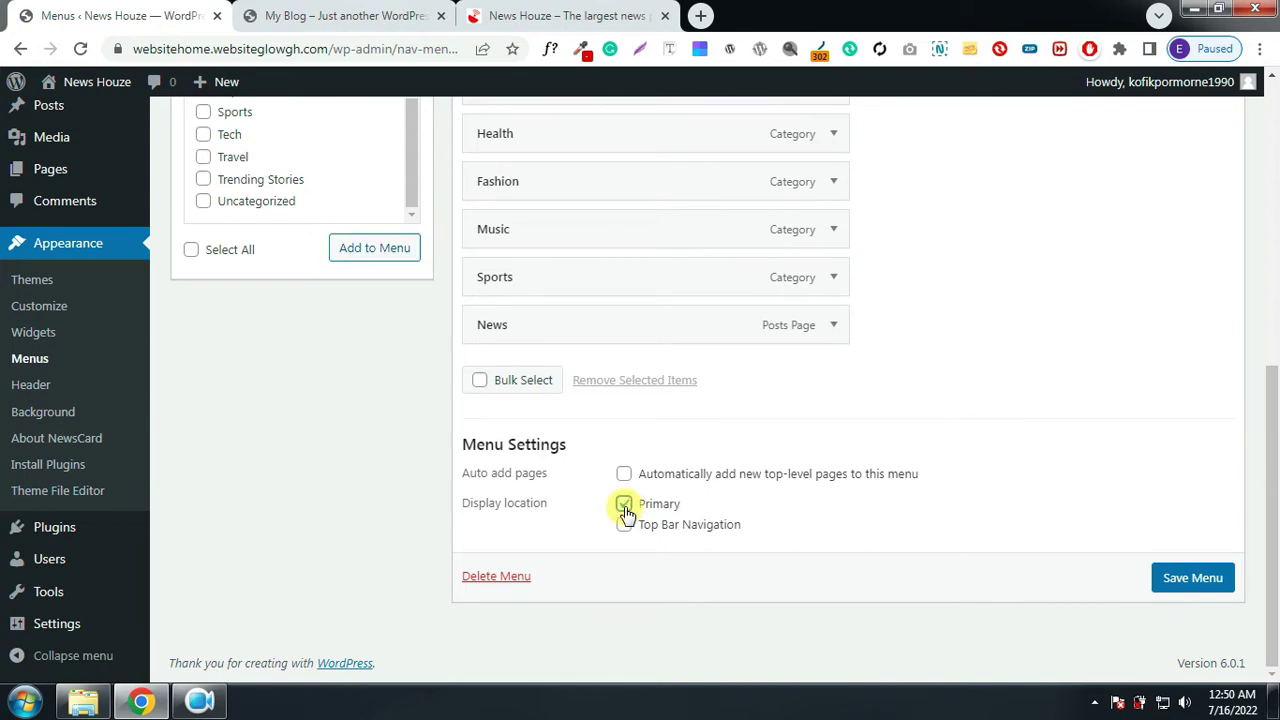
click(398, 16)
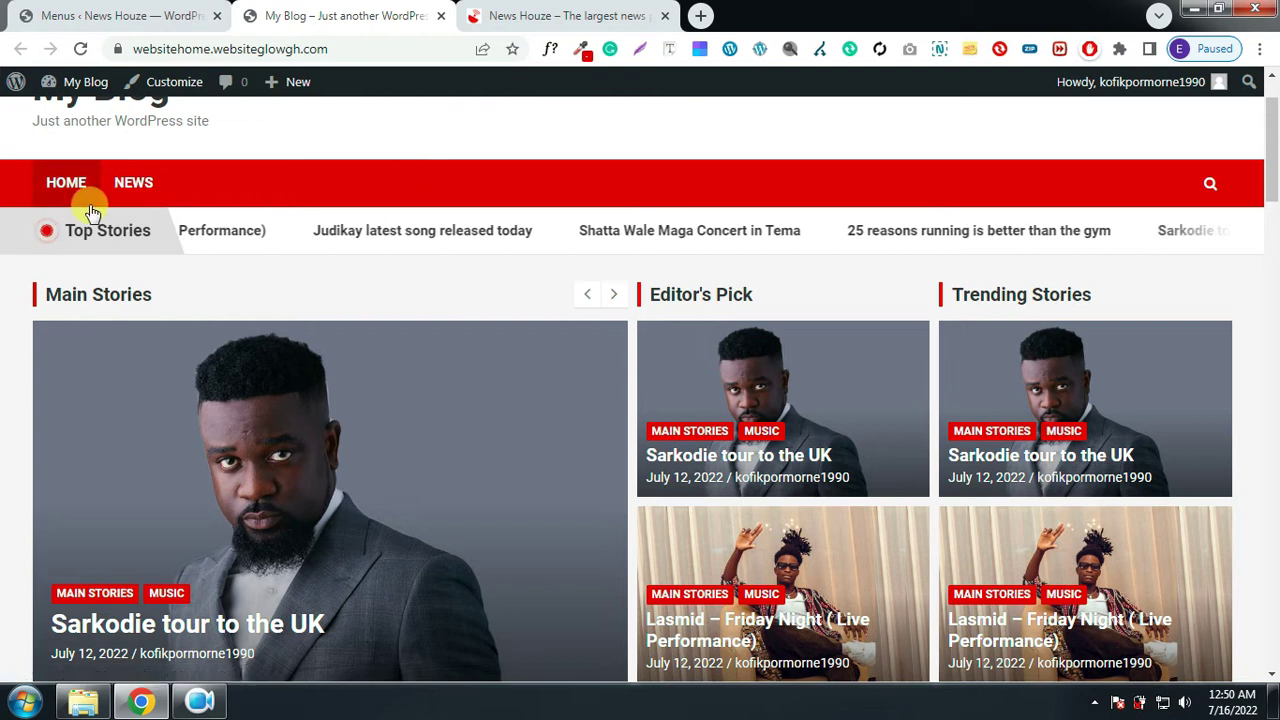
click(145, 16)
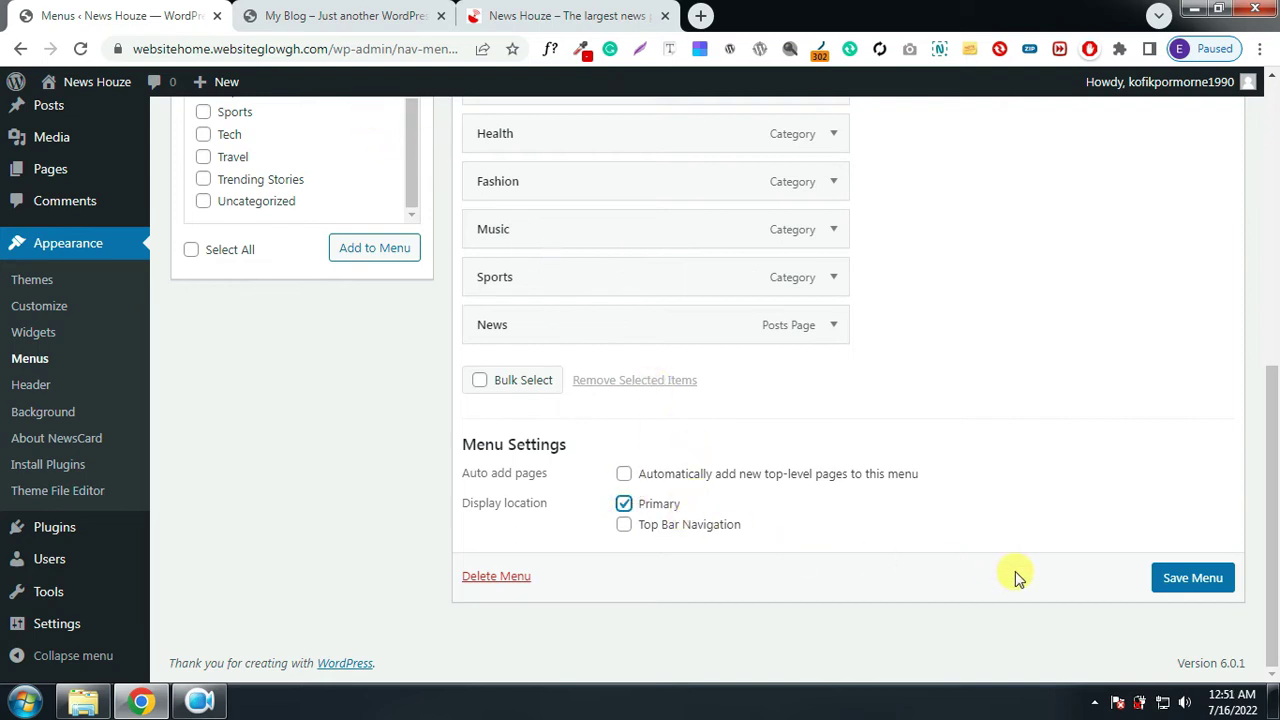
click(1182, 586)
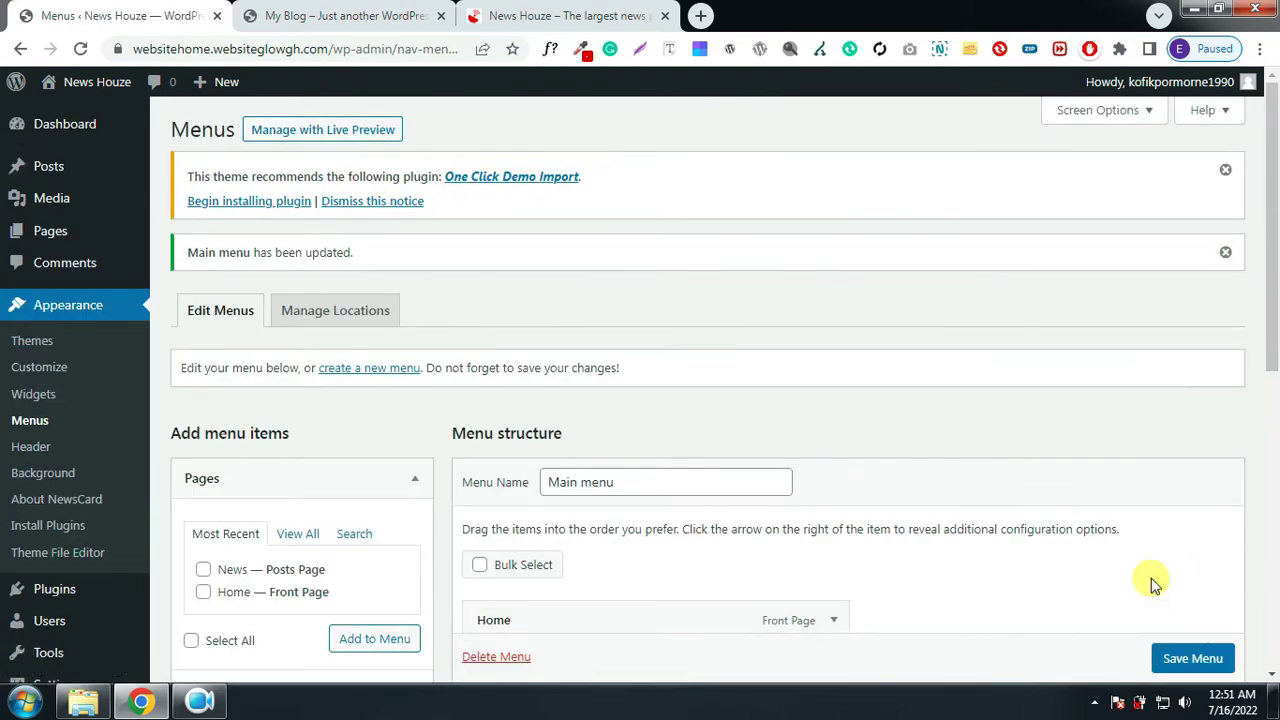
click(345, 15)
click(80, 48)
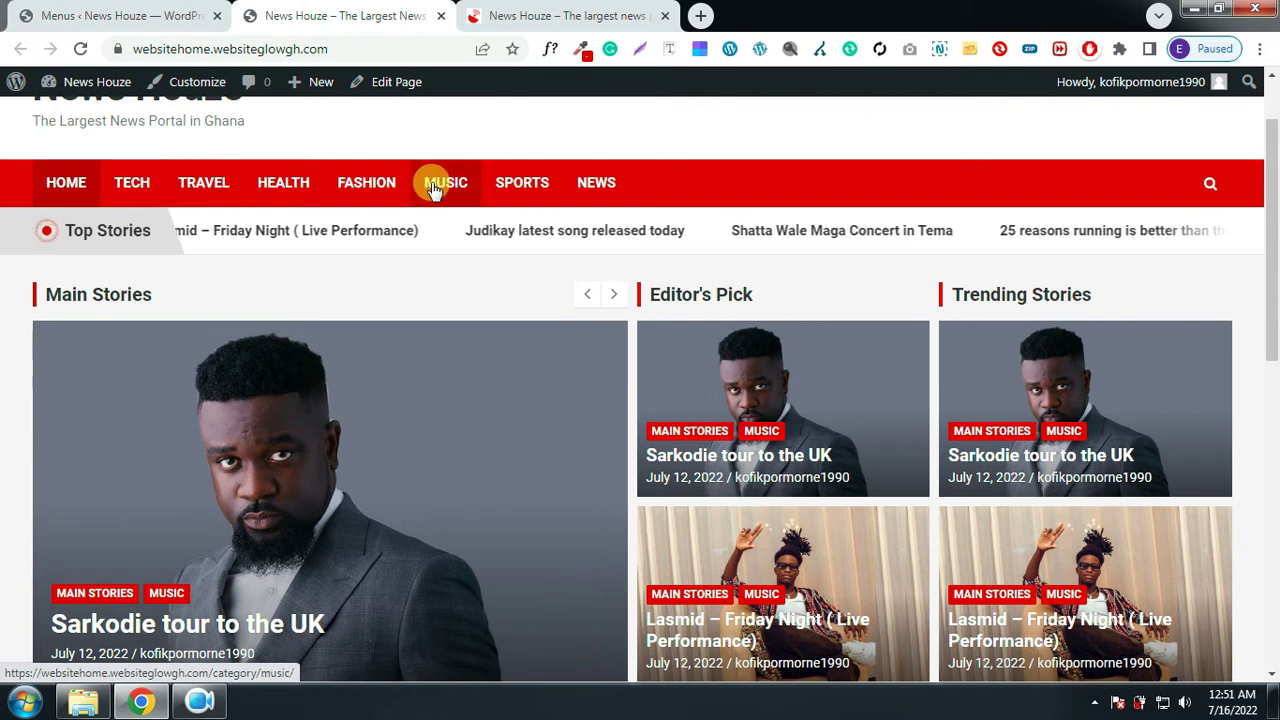
scroll(657, 190, up, 2)
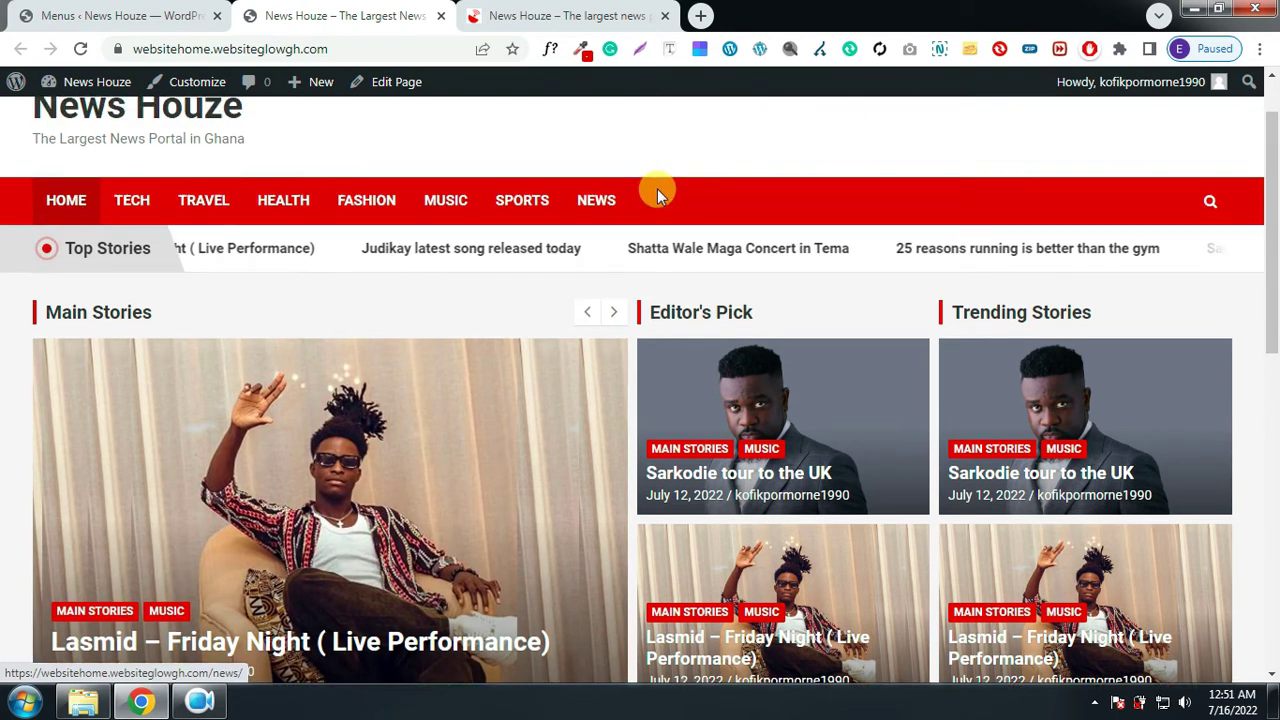
Create a new menu named Top Menu, using the reference site's top bar as the model
click(570, 18)
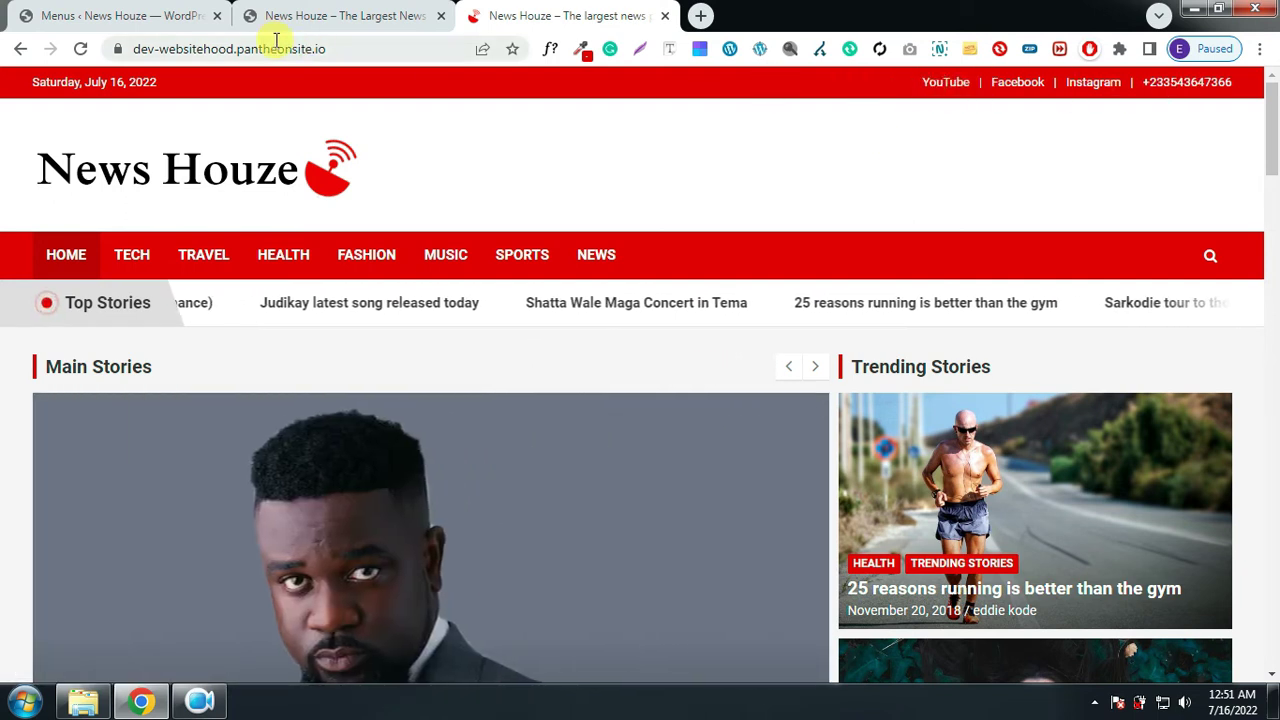
click(157, 20)
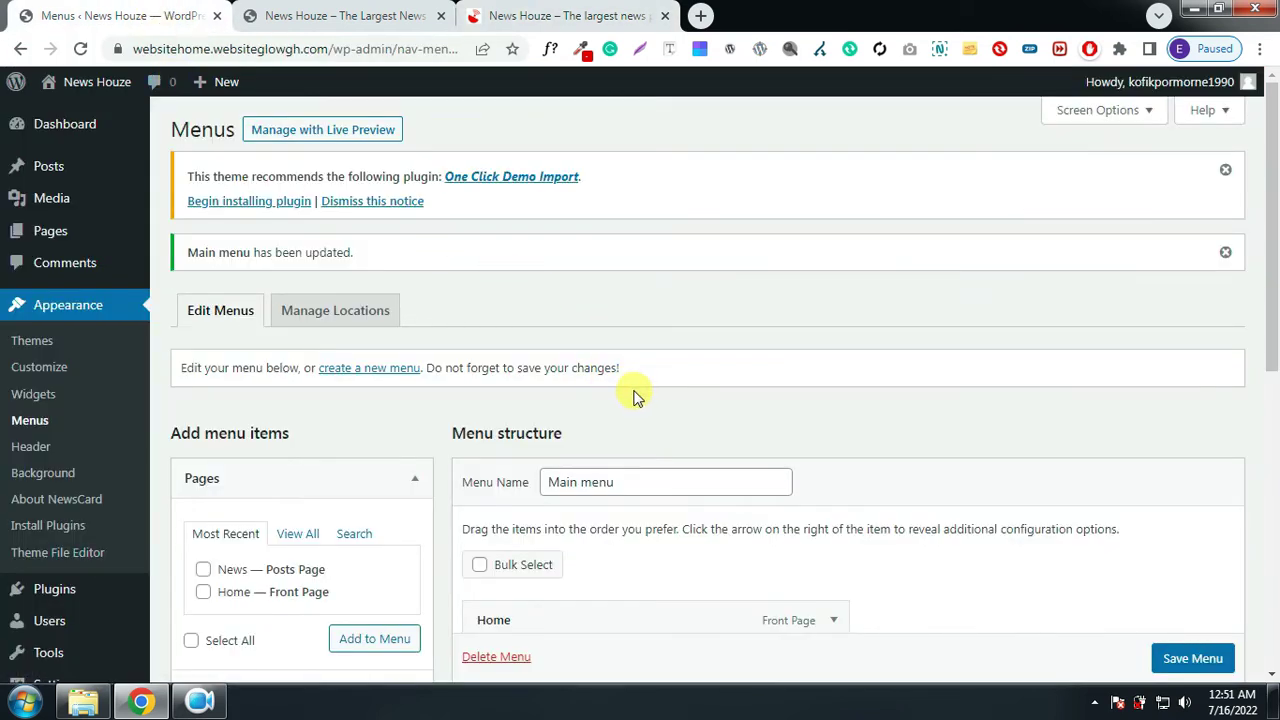
click(370, 372)
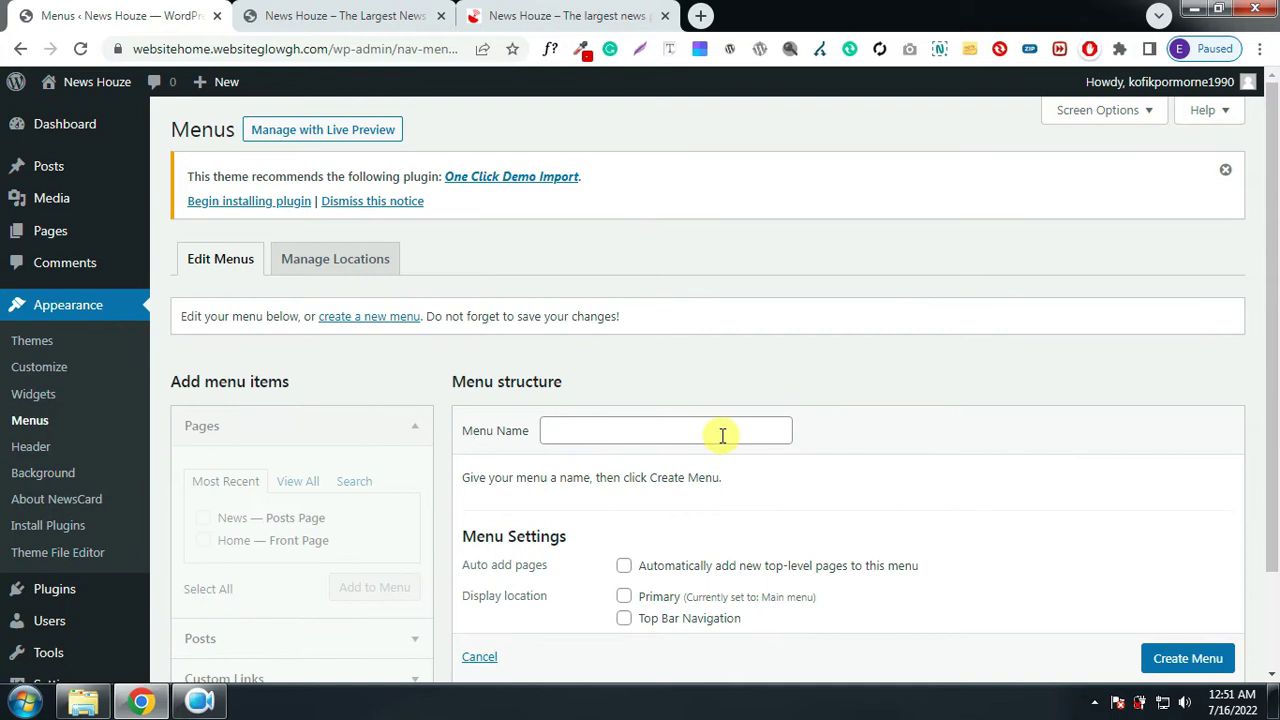
click(722, 432)
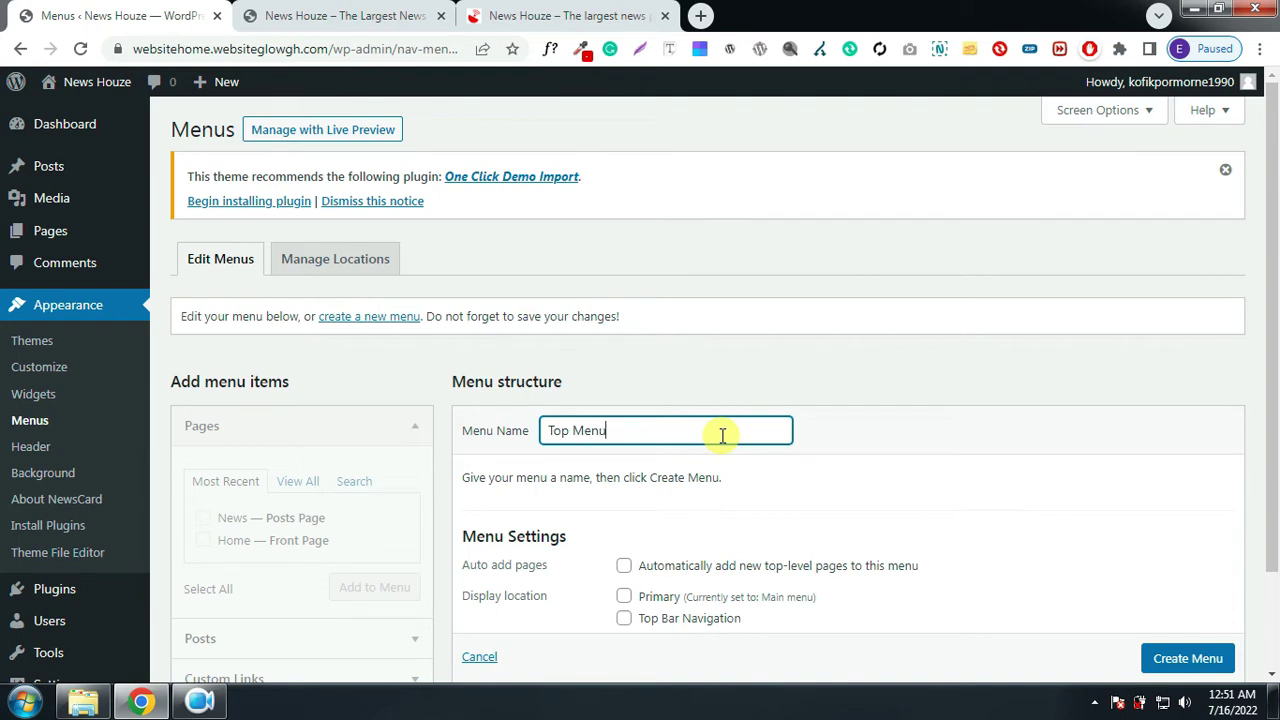
click(1189, 666)
scroll(1189, 670, down, 1)
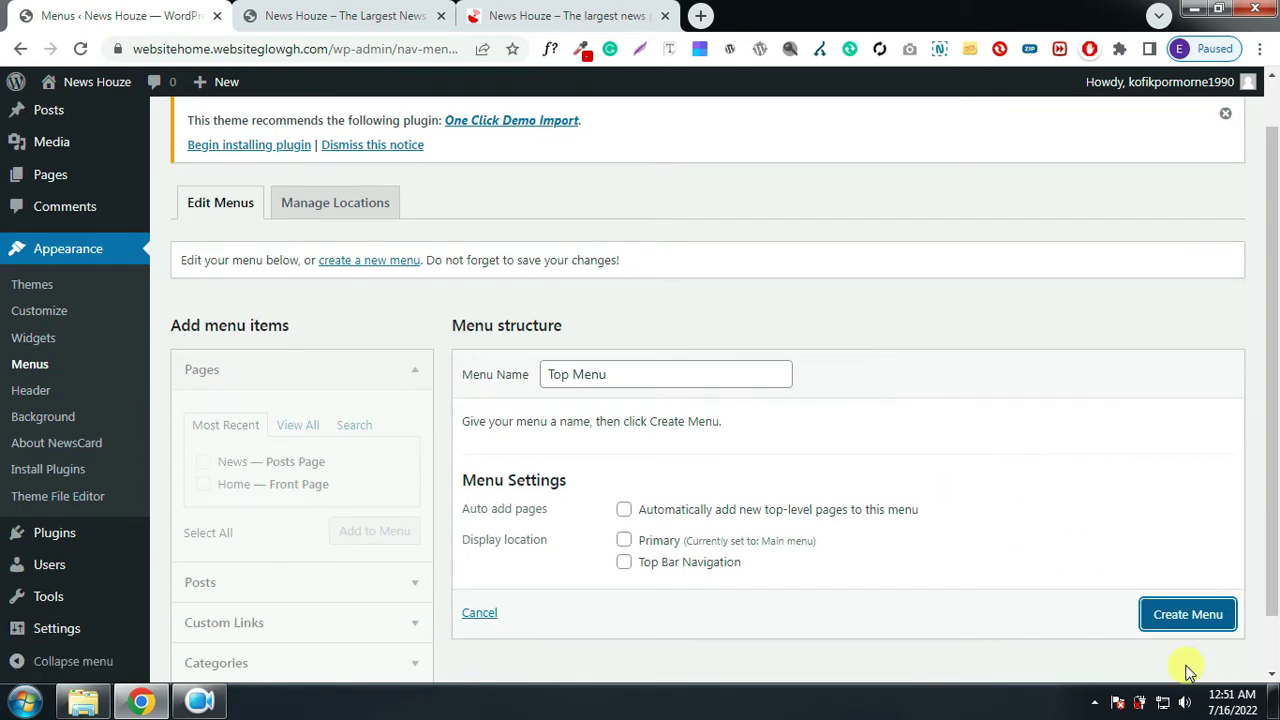
click(1185, 633)
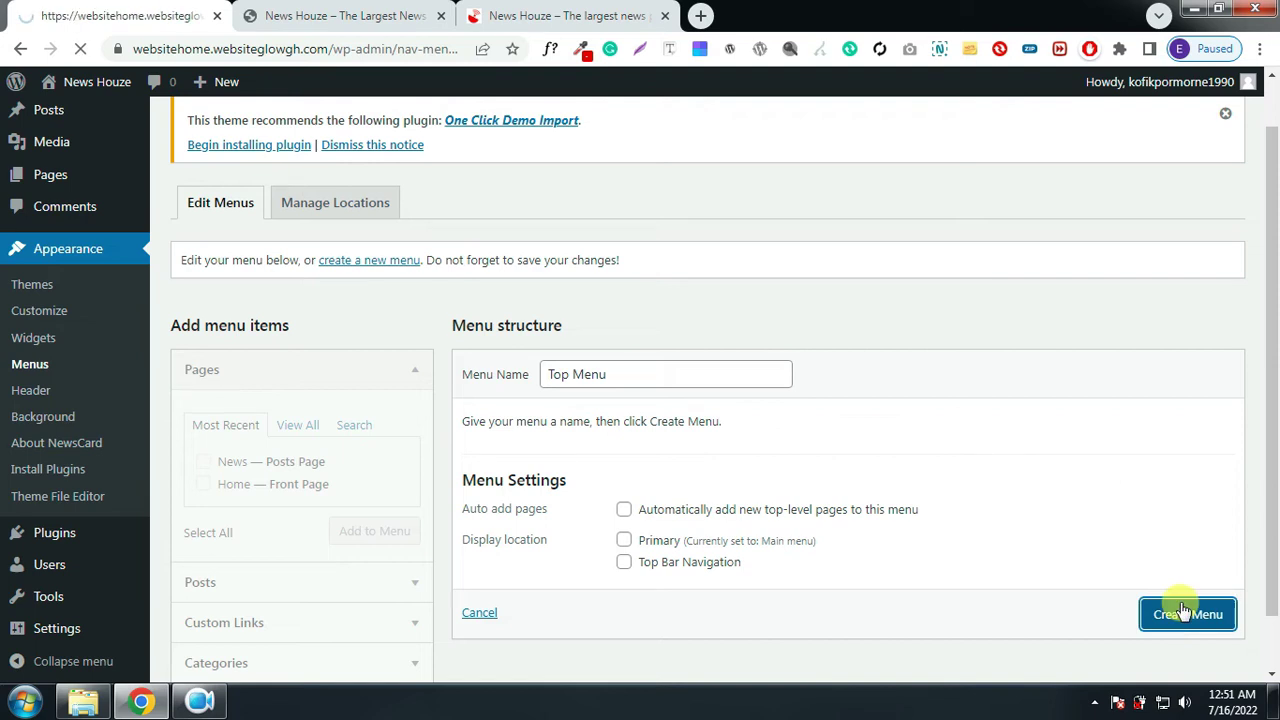
Add a custom link with the text Facebook to the Top Menu
scroll(780, 515, down, 3)
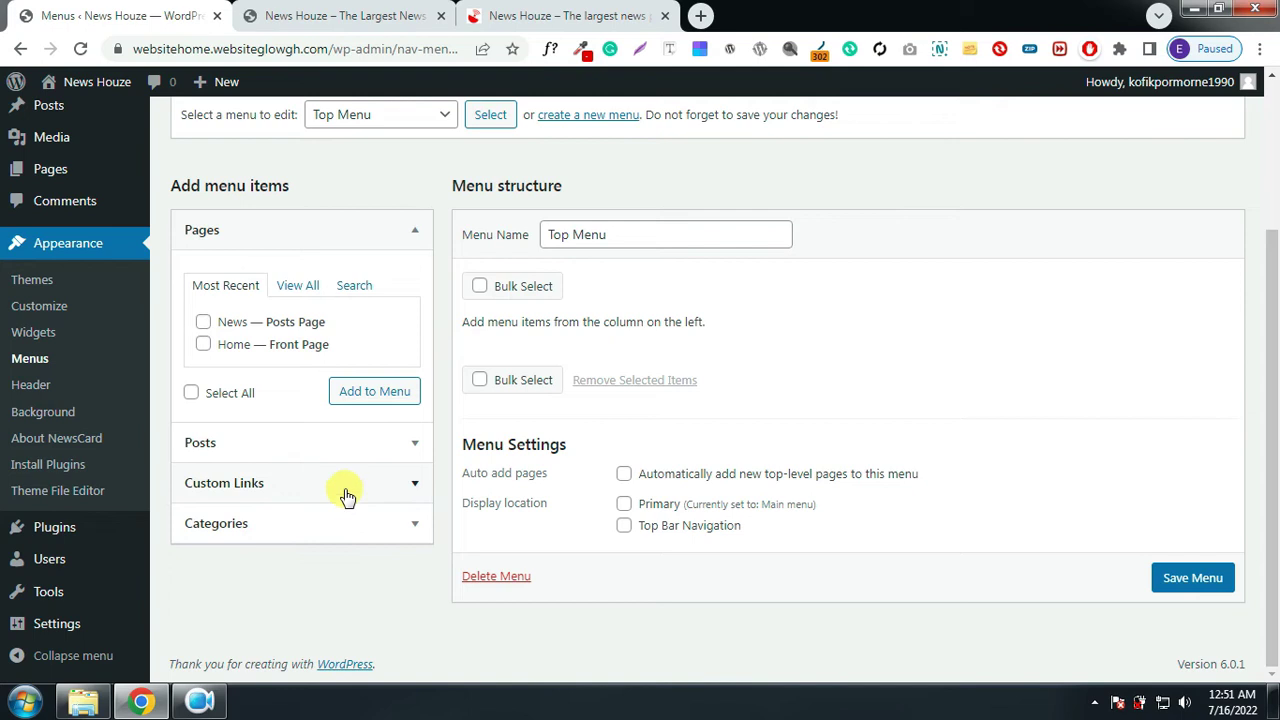
click(333, 490)
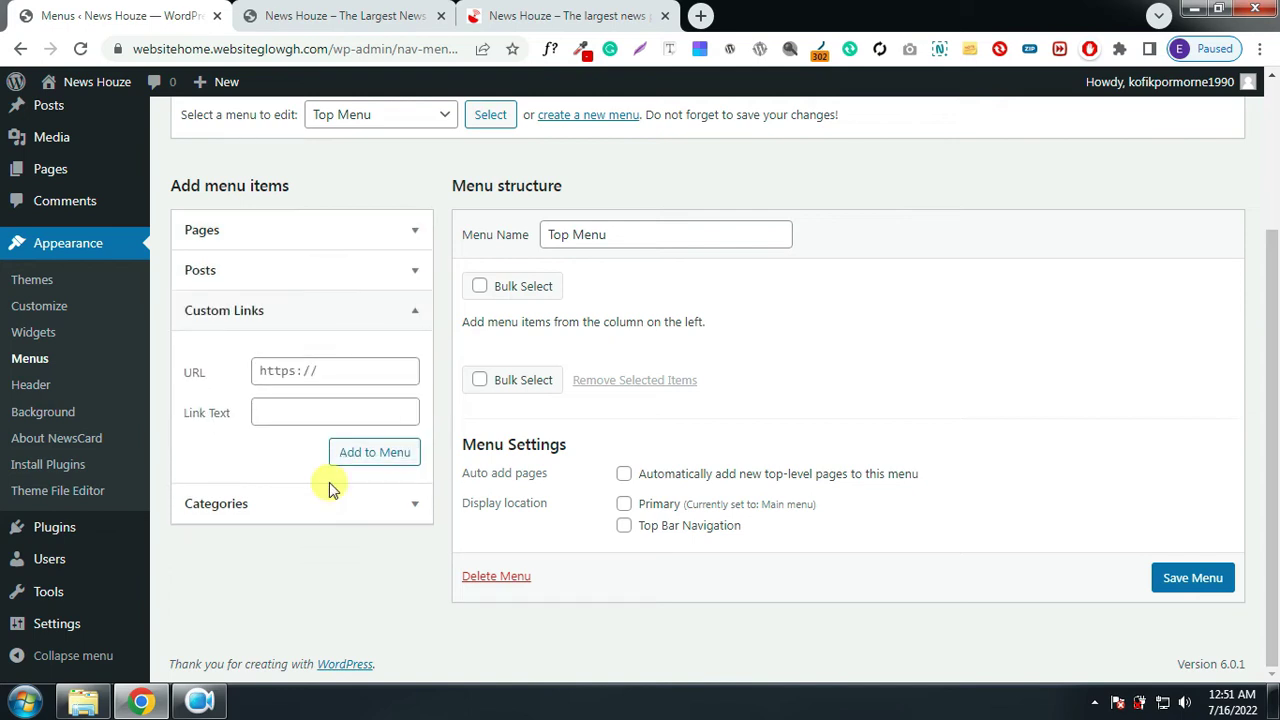
click(368, 376)
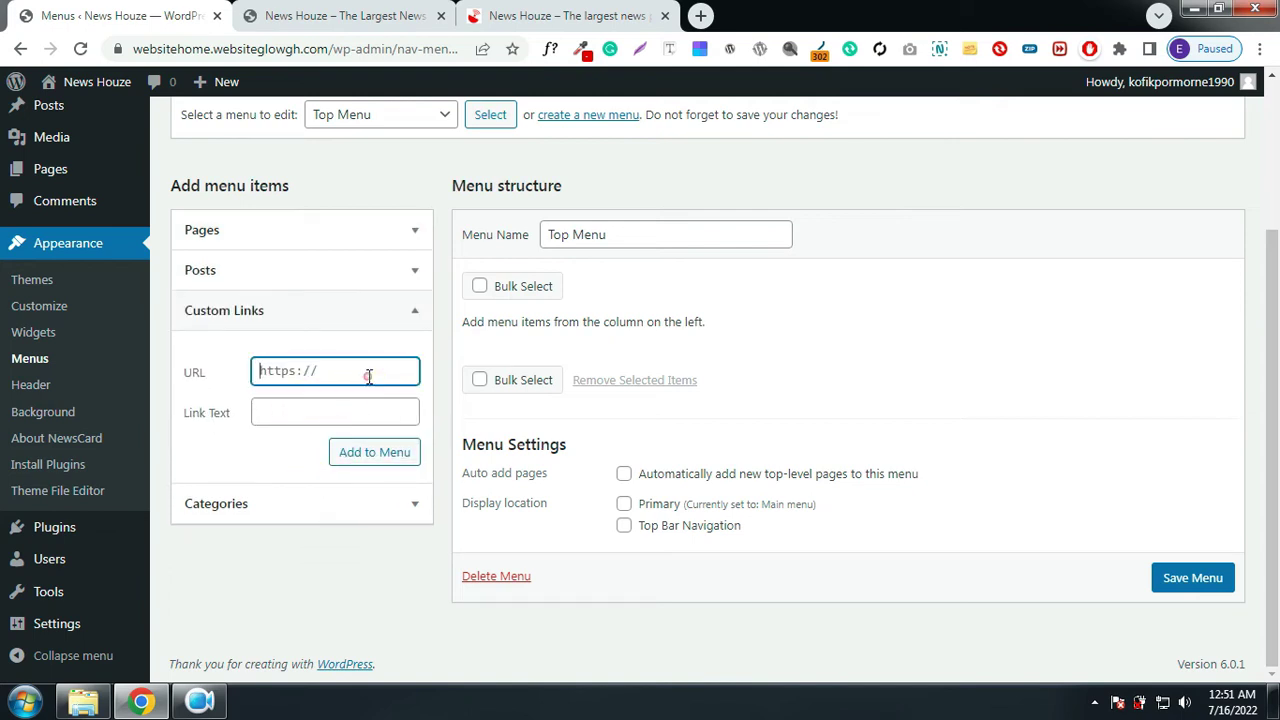
click(331, 410)
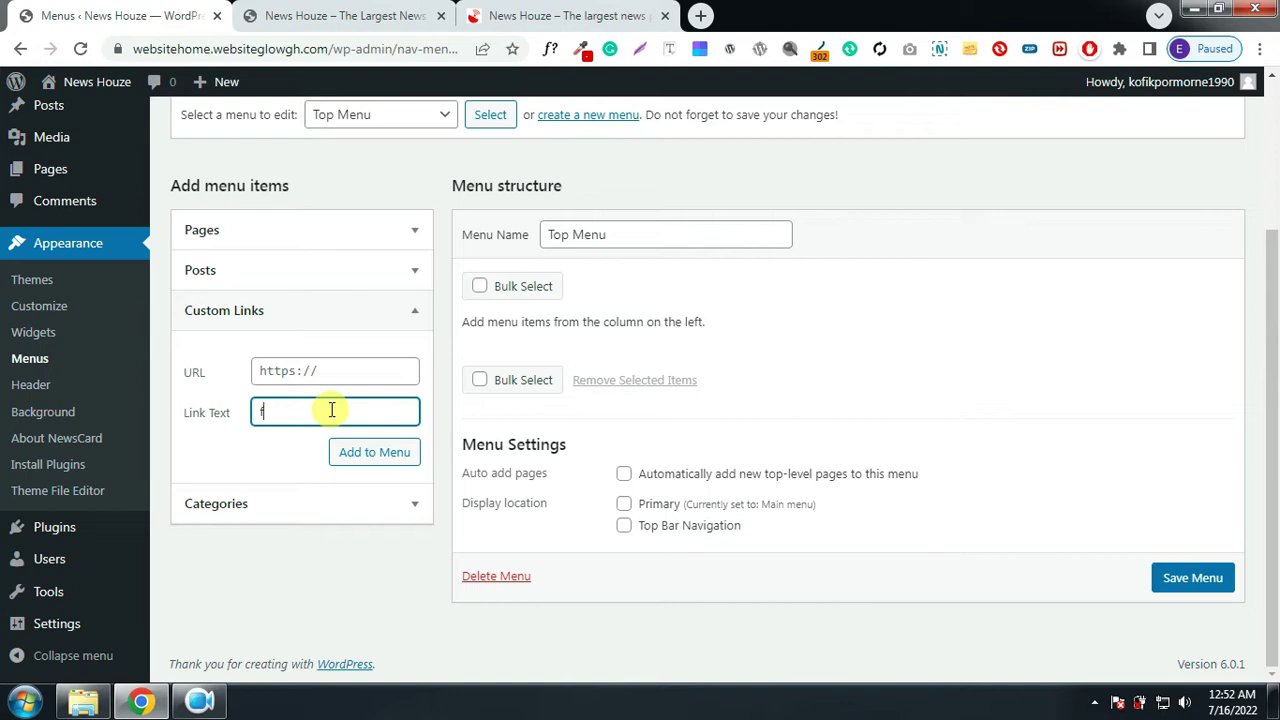
click(342, 373)
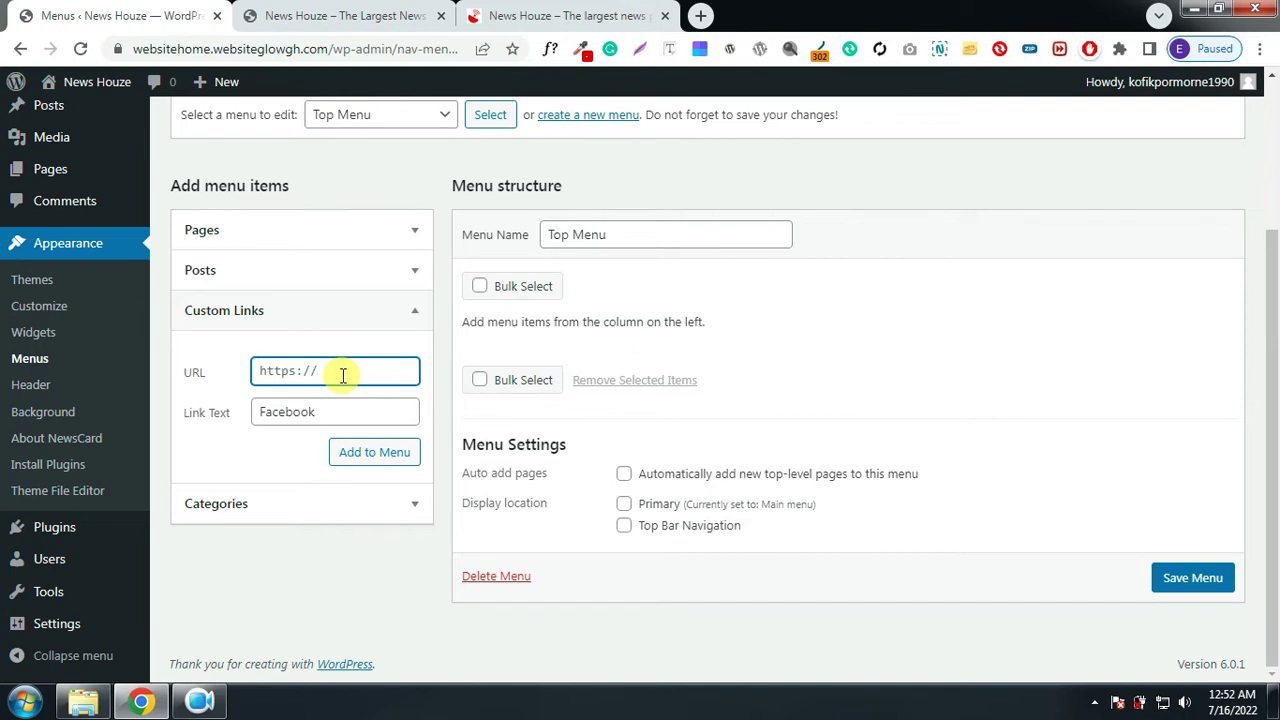
click(365, 456)
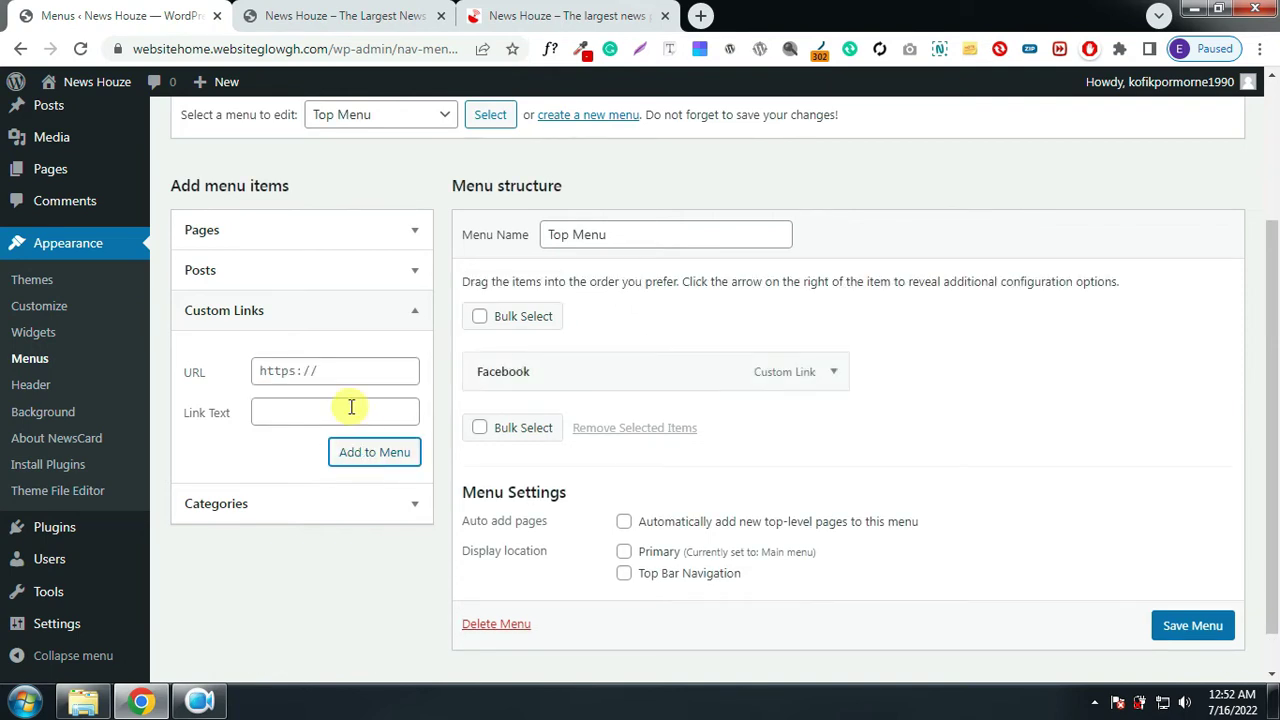
Add a custom link with the text YouTube to the Top Menu
click(331, 418)
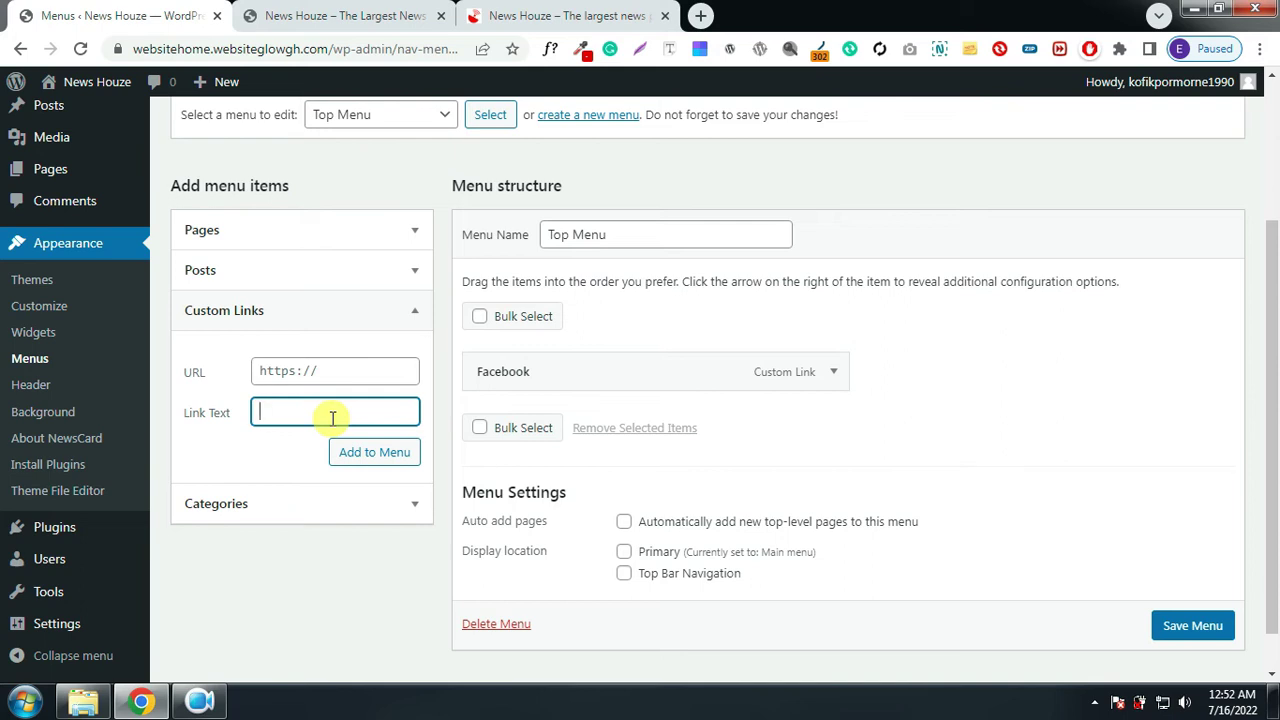
text(YouTube)
click(346, 374)
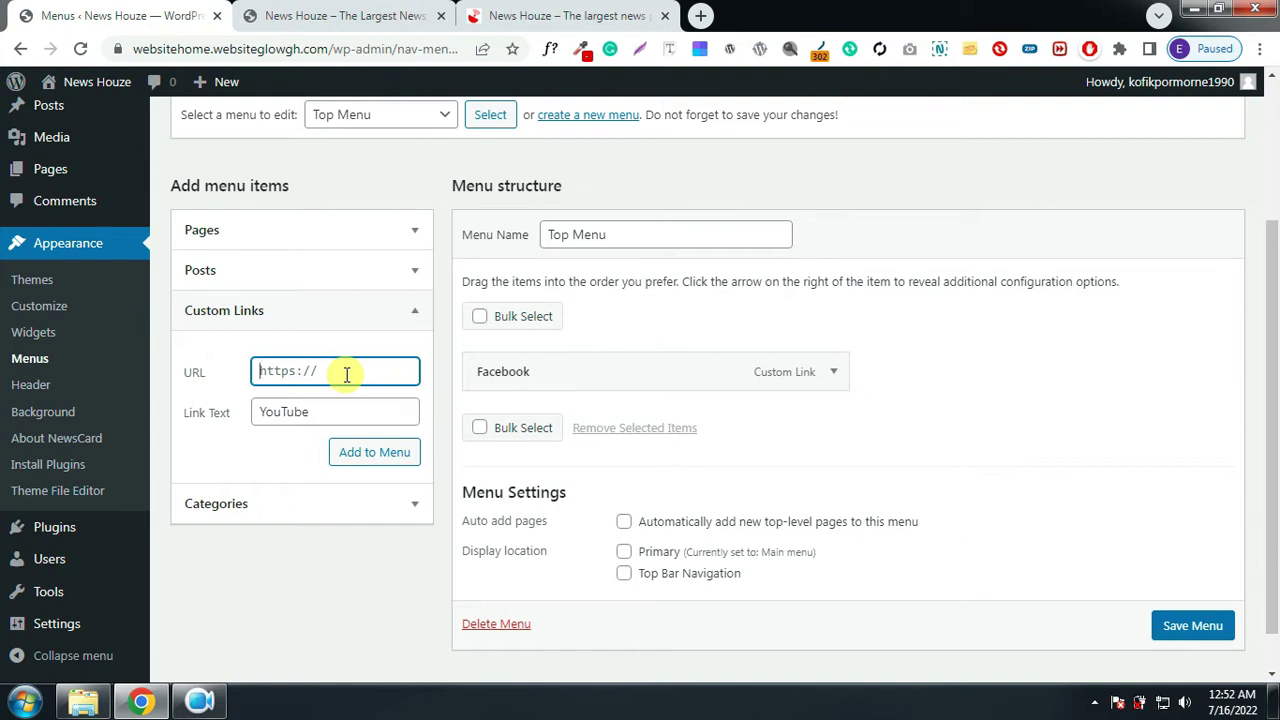
click(372, 455)
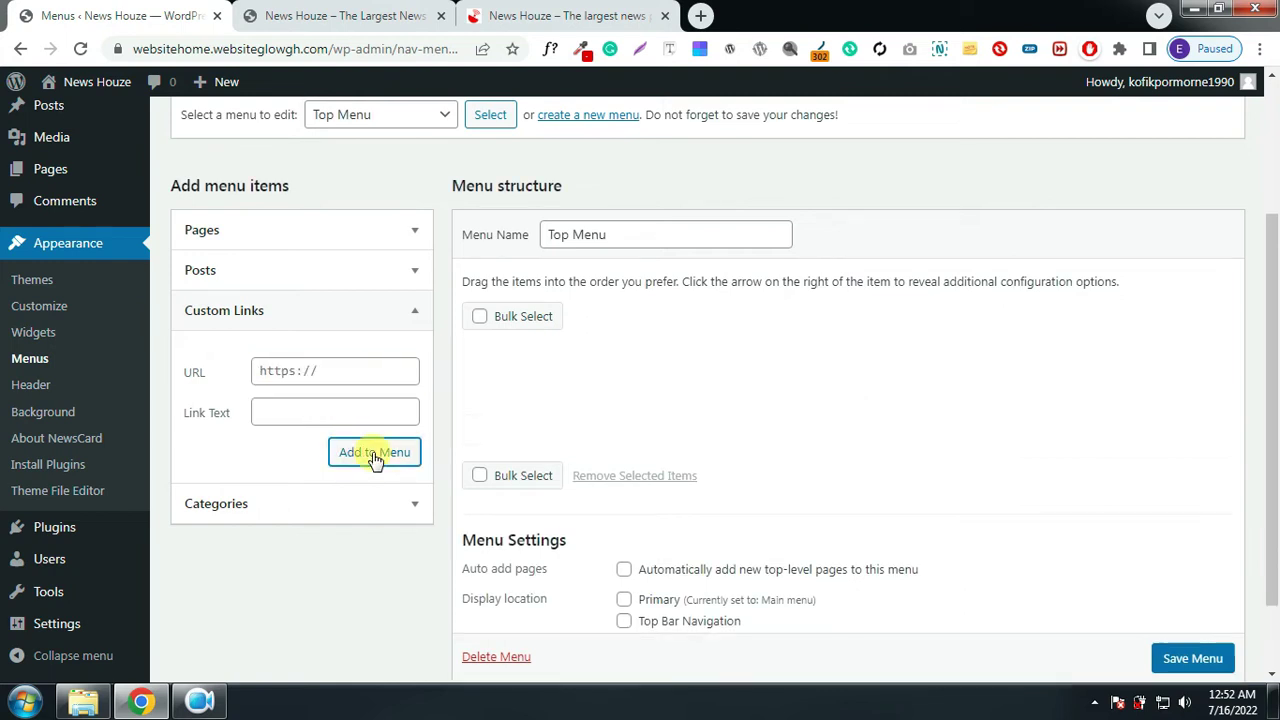
Add a custom link with the text Twitter and the URL # to the Top Menu
click(316, 411)
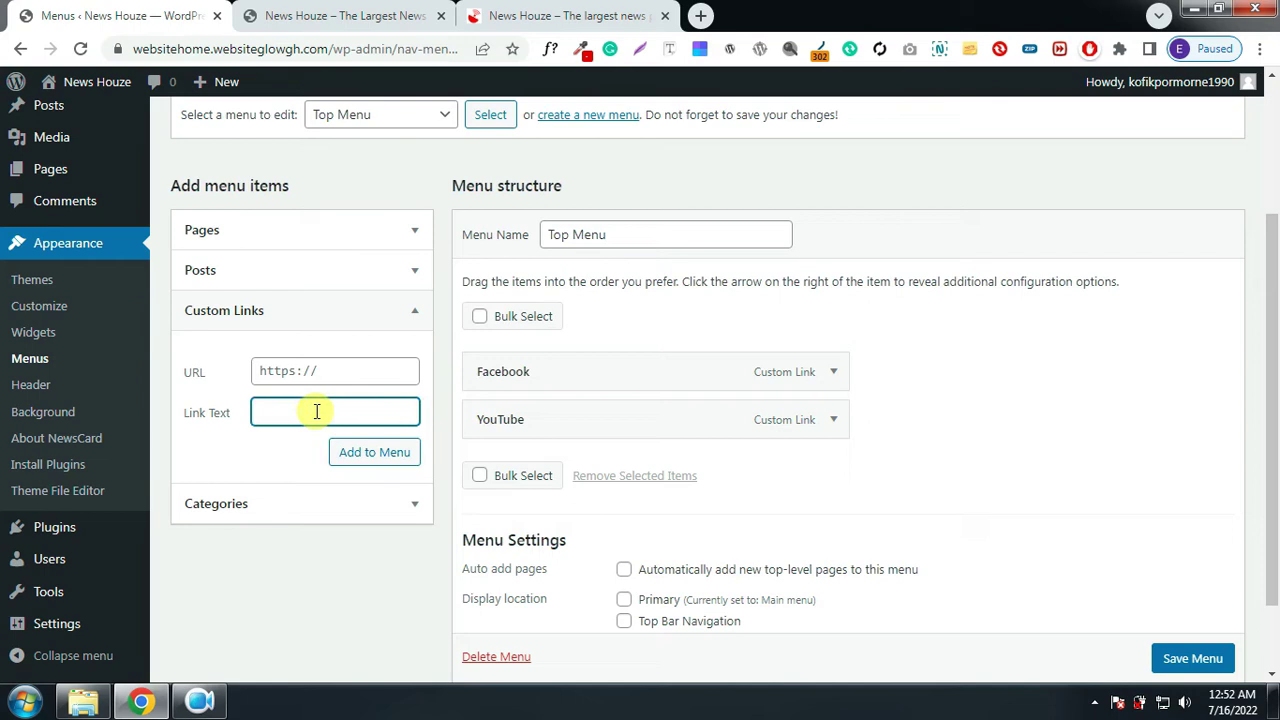
text(Twitter)
click(320, 369)
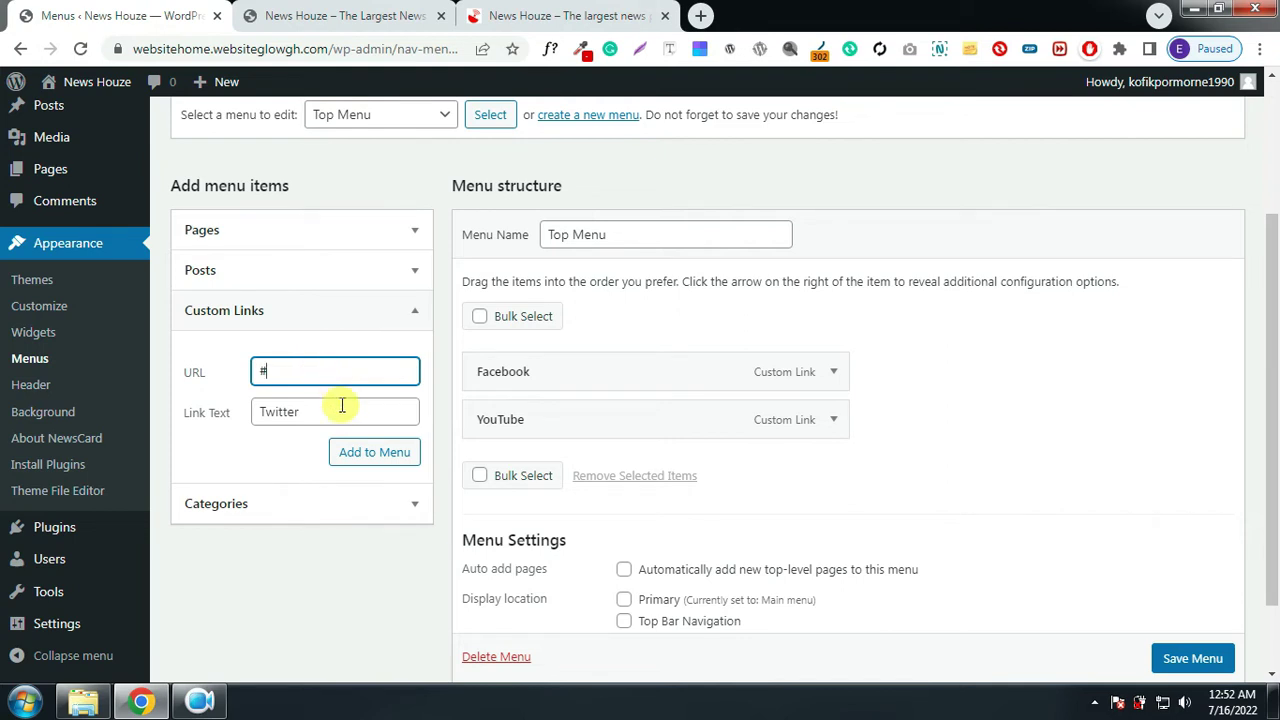
click(367, 456)
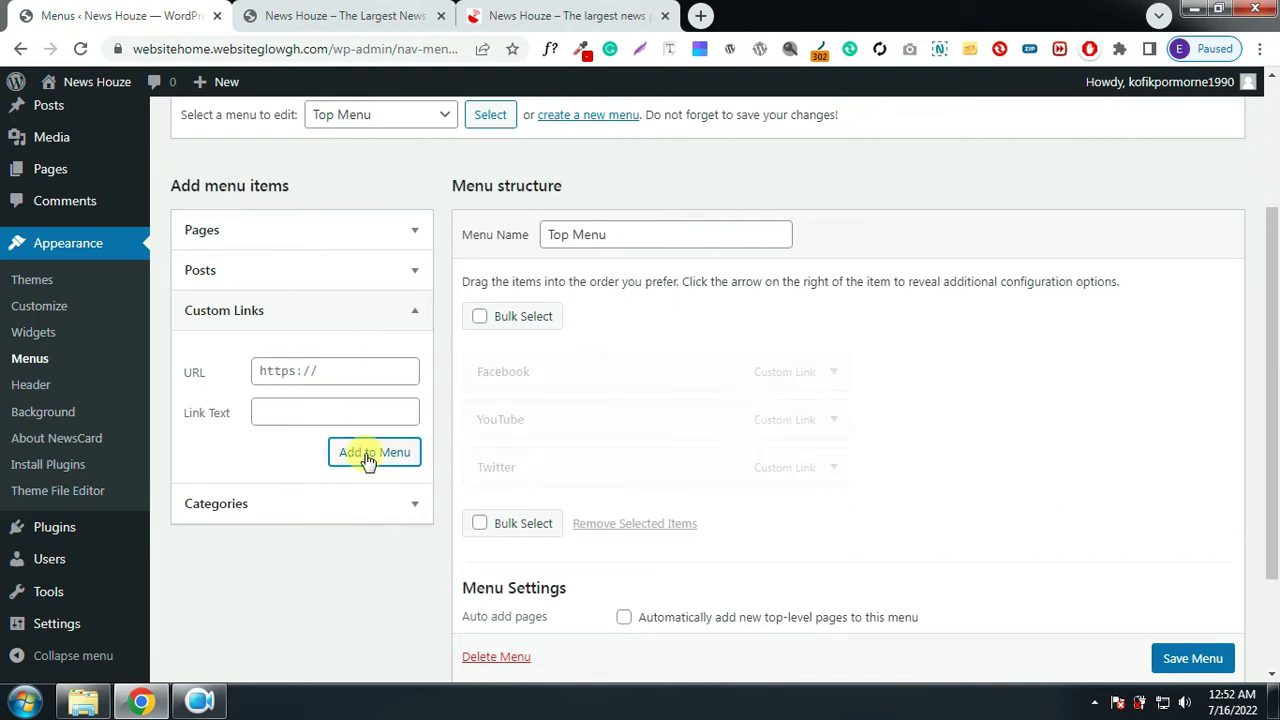
Assign the Top Menu to the Top Bar Navigation location and save it, checking the top bar on the reloaded site
scroll(880, 490, down, 2)
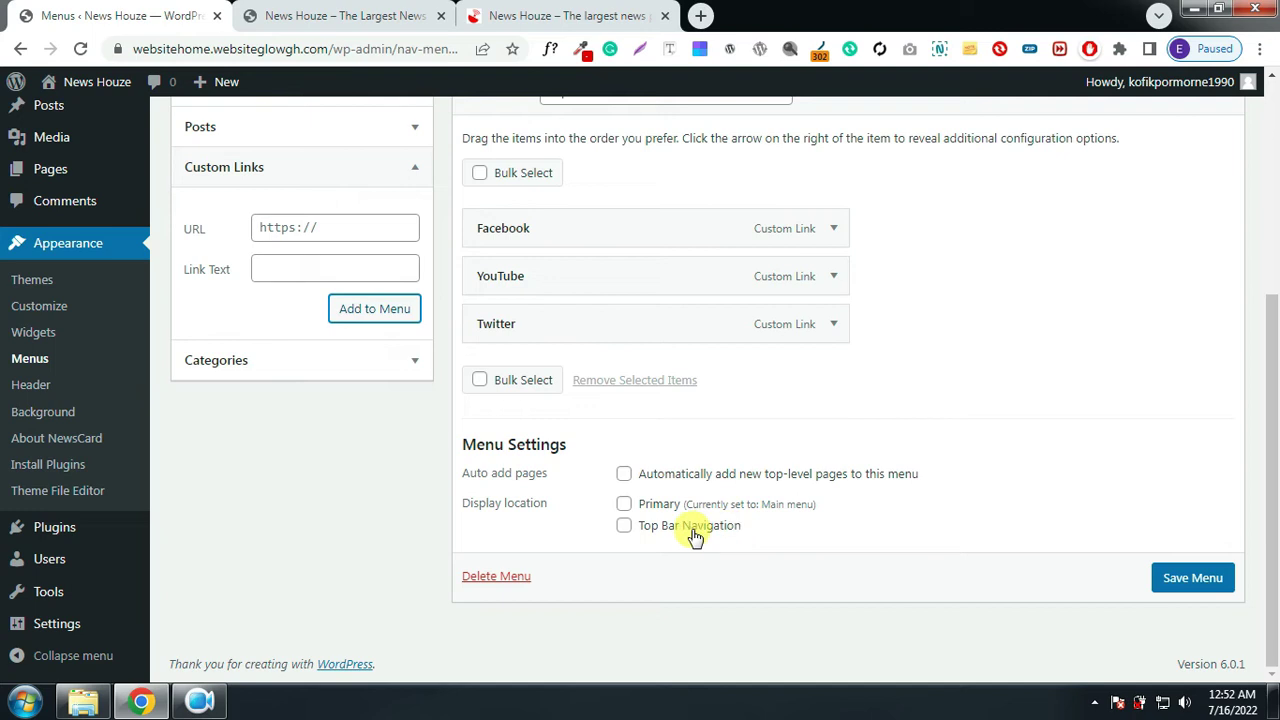
click(625, 530)
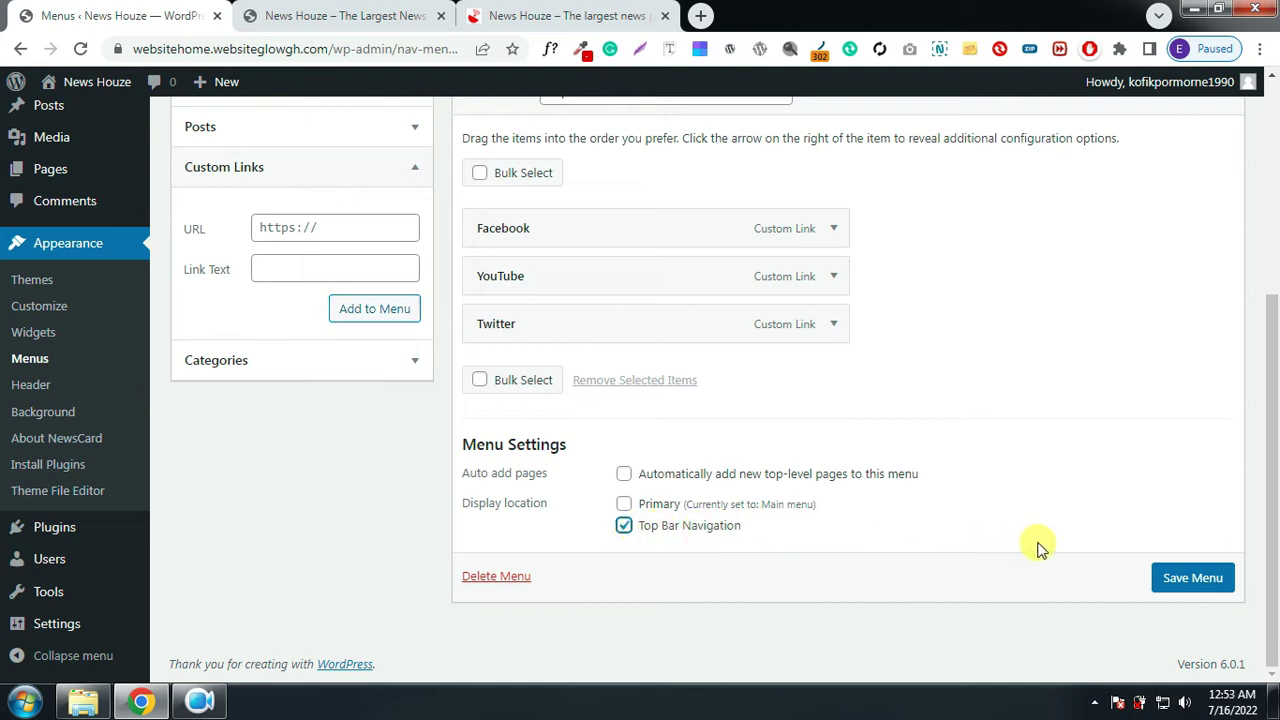
click(1192, 580)
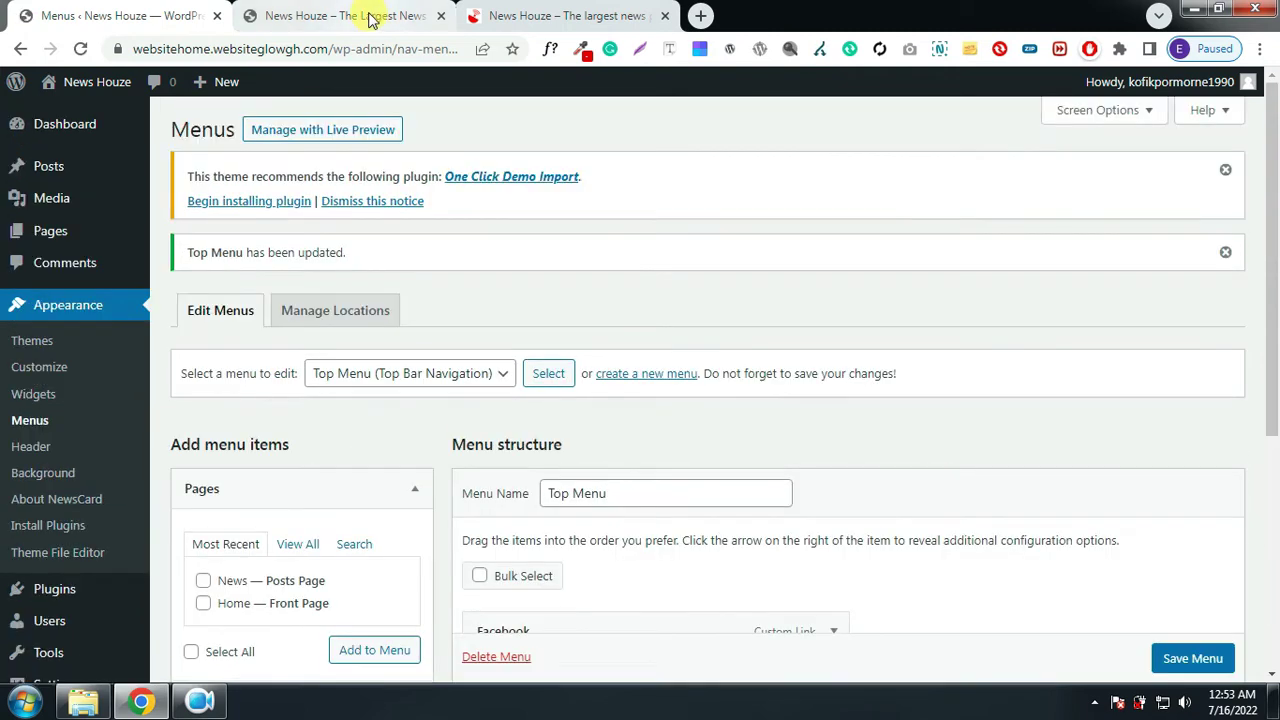
click(370, 20)
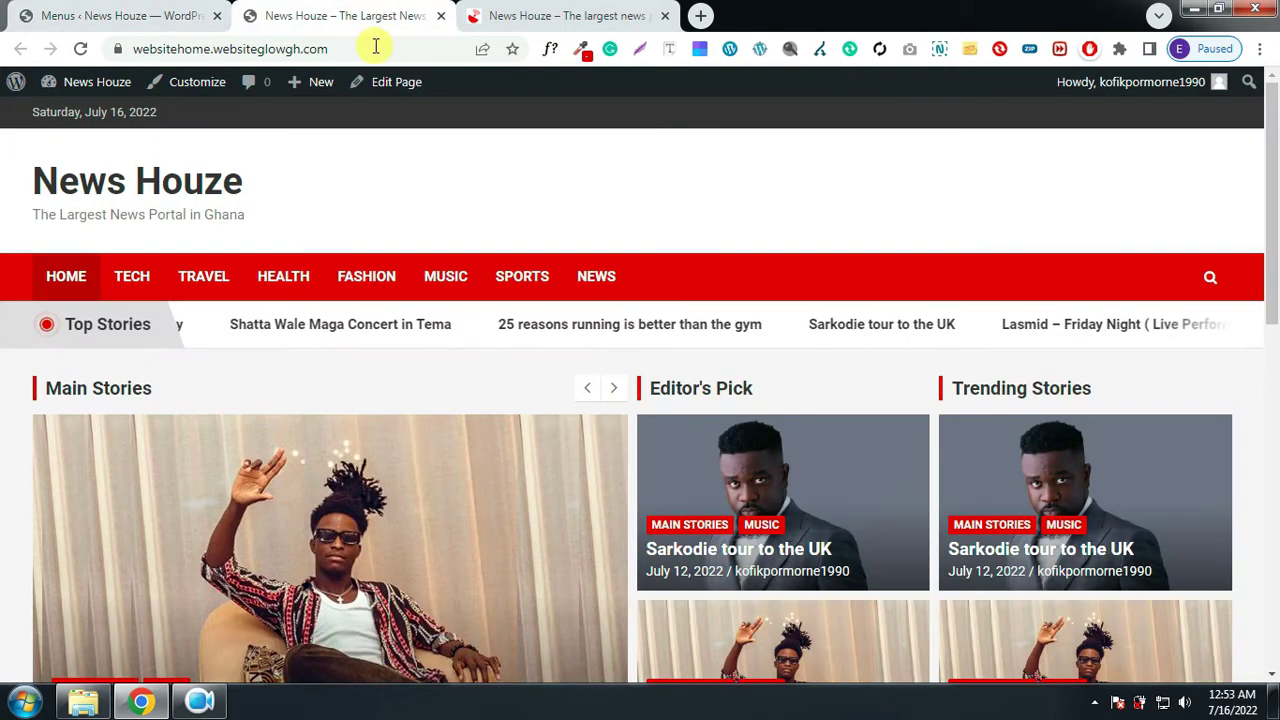
click(81, 50)
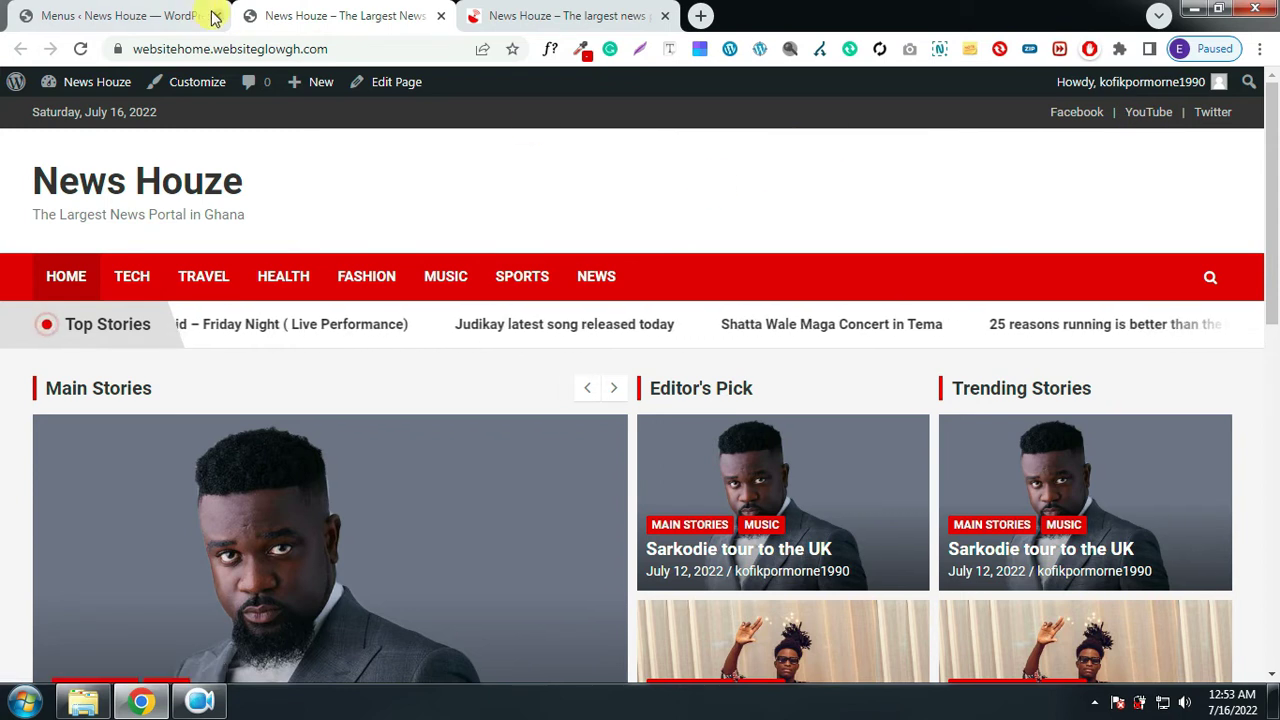
Open the Site Identity settings in the theme Customizer and turn off the display of the site title and tagline
click(177, 16)
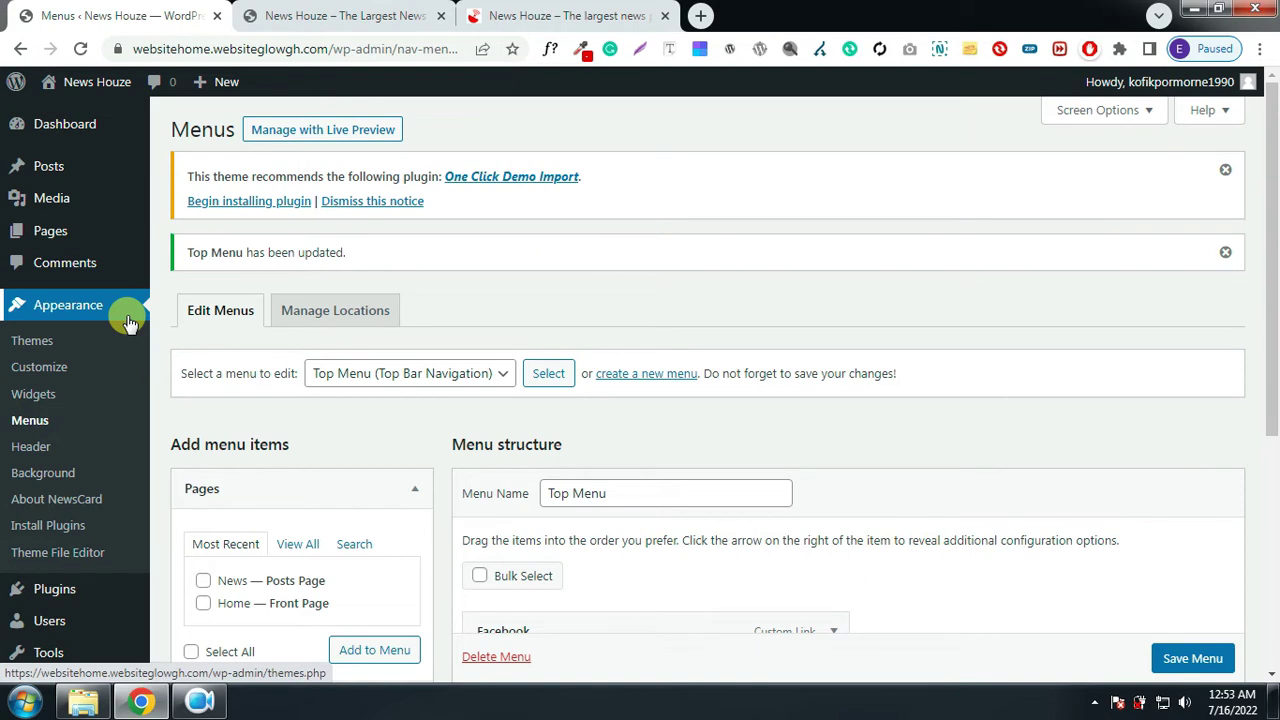
click(52, 377)
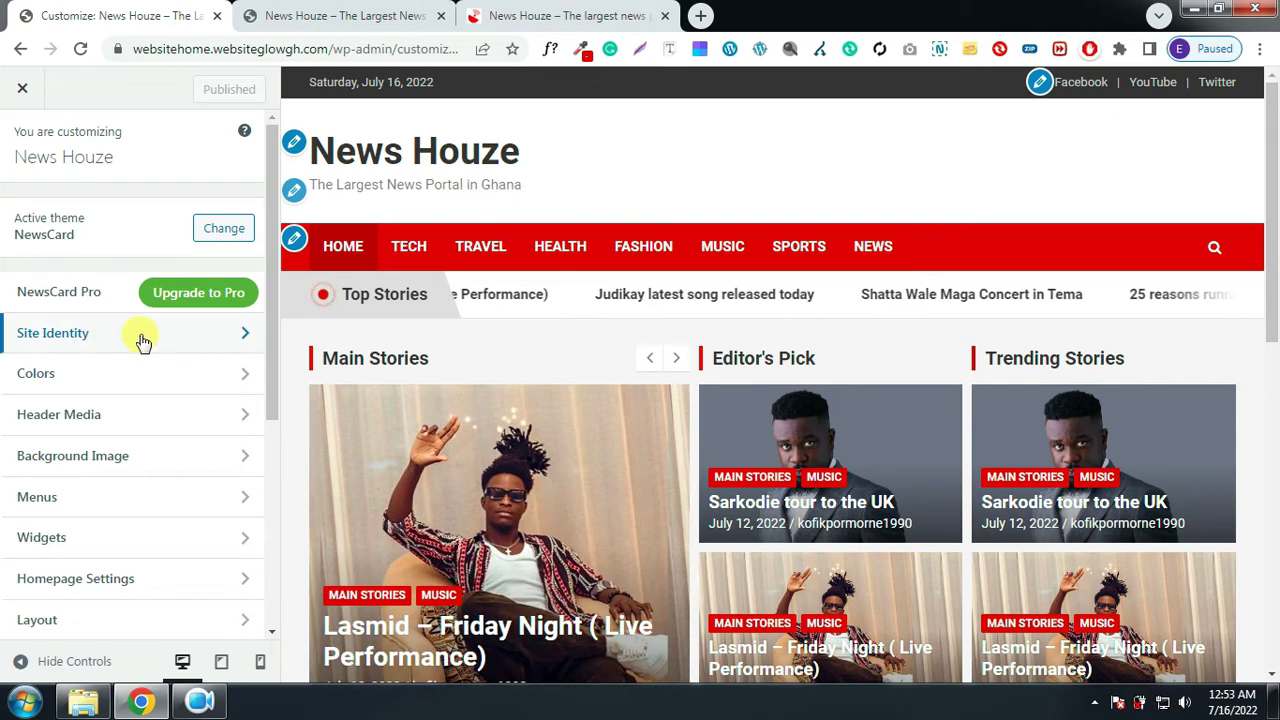
click(94, 338)
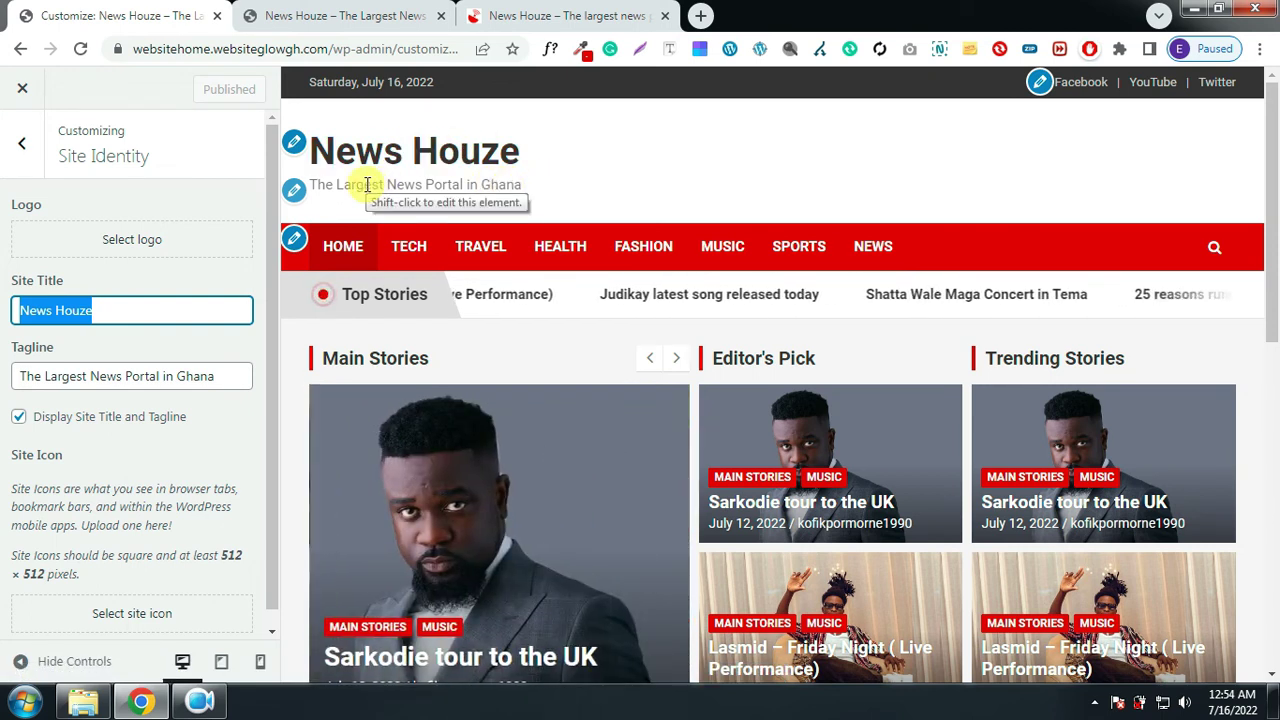
click(20, 418)
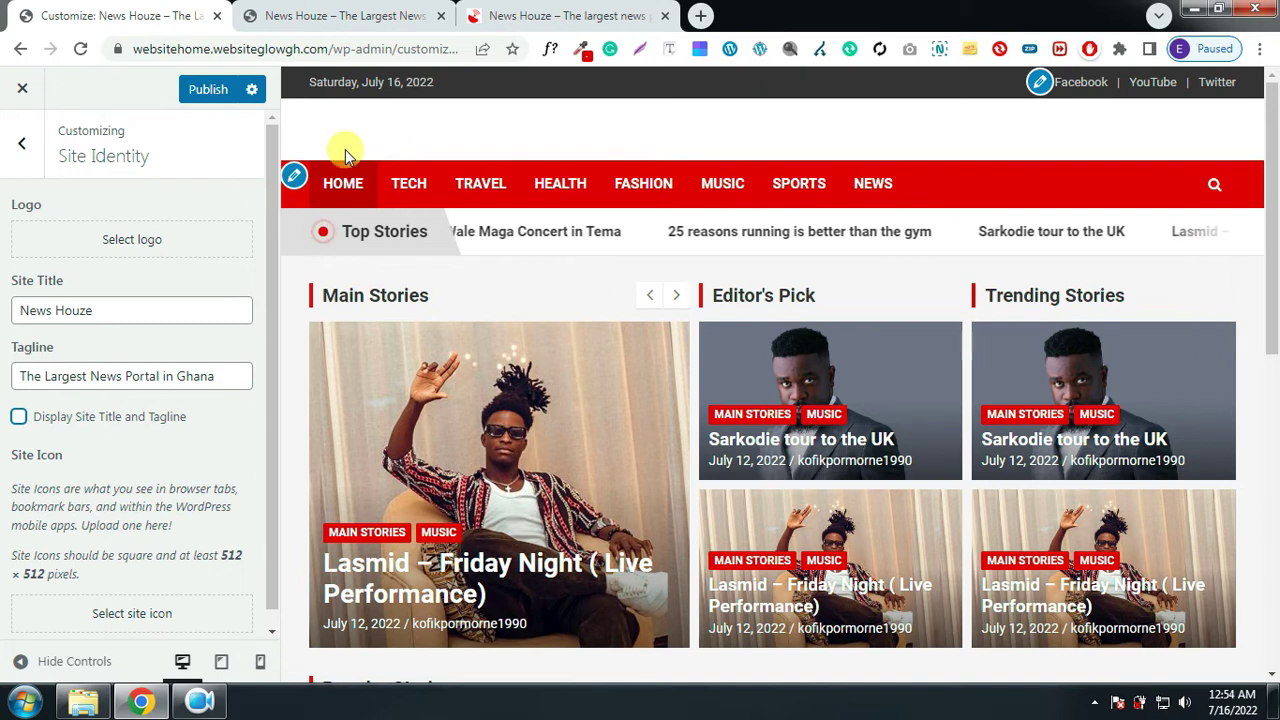
Upload the Red Logo image from the Logo folder in News House Files and set it as the site logo without cropping
click(136, 250)
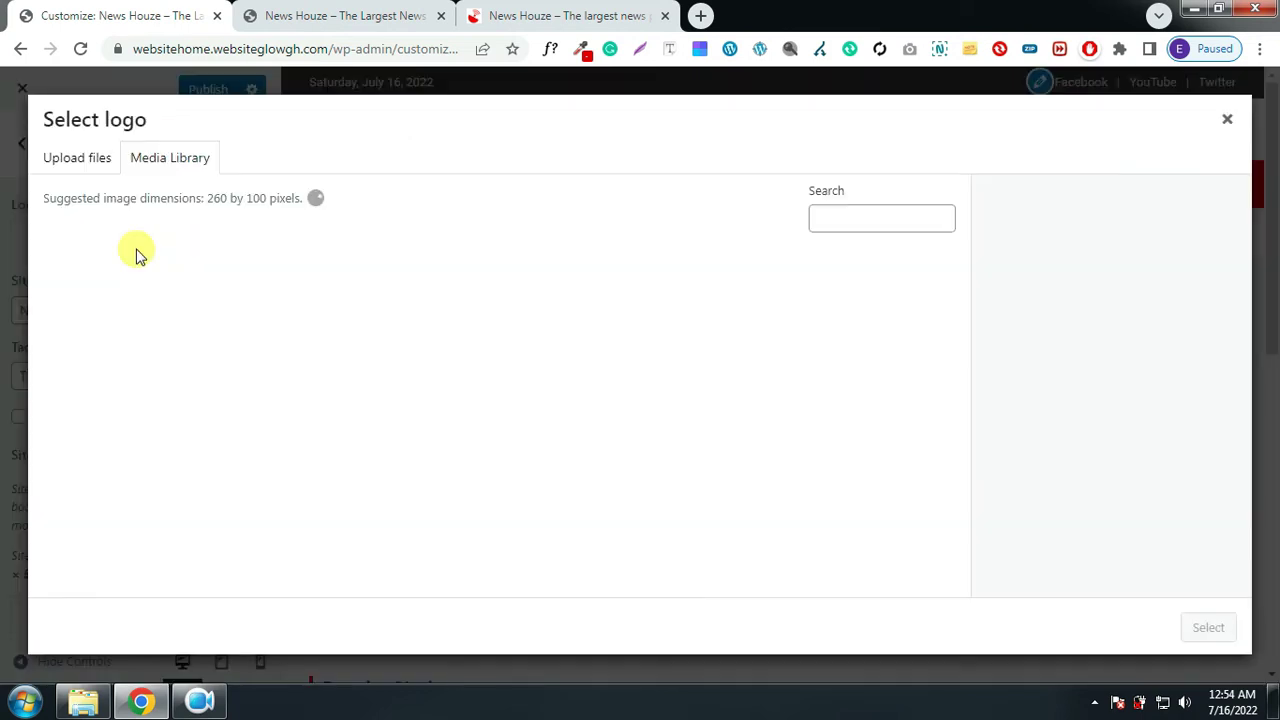
click(90, 163)
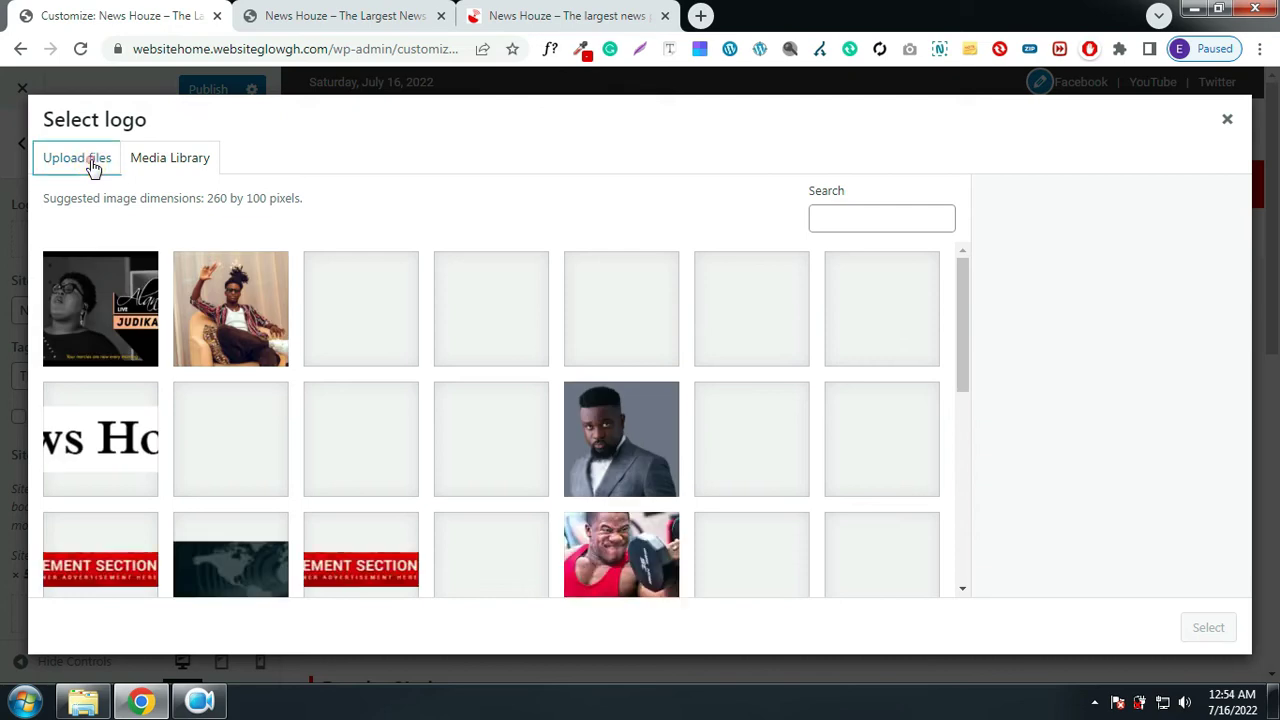
click(669, 404)
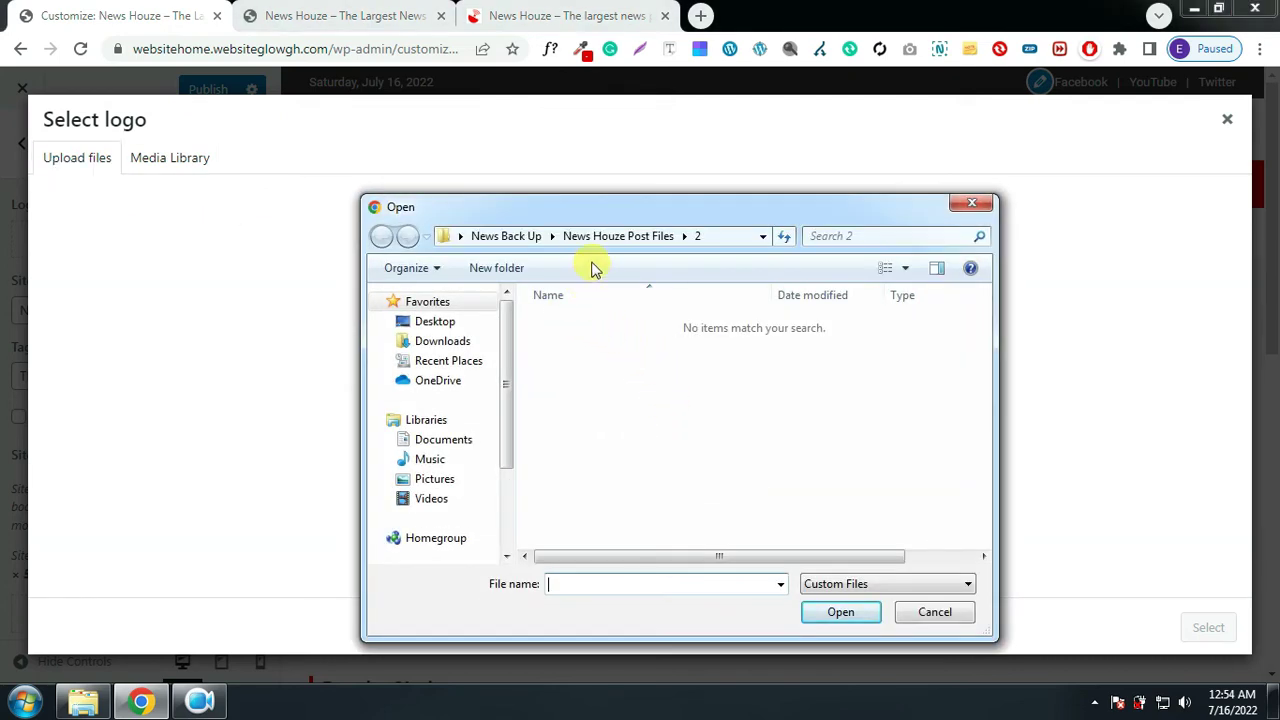
click(440, 322)
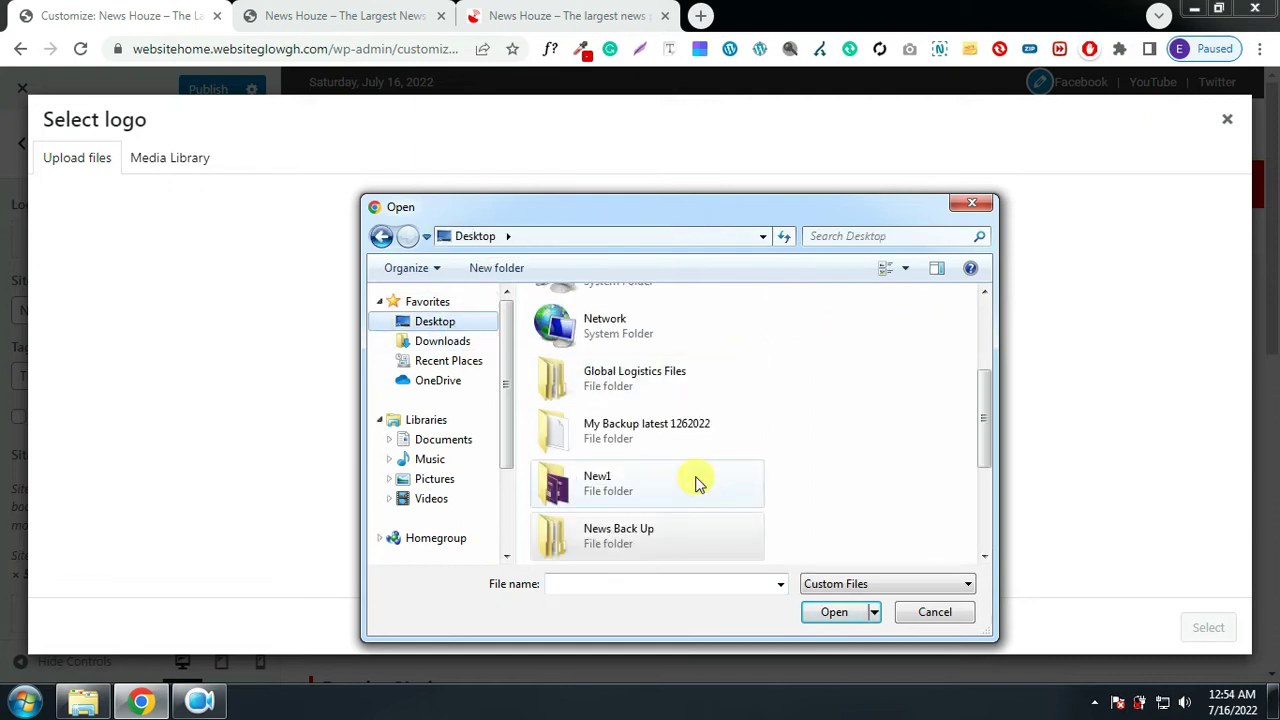
scroll(645, 465, down, 2)
double_click(625, 425)
double_click(605, 322)
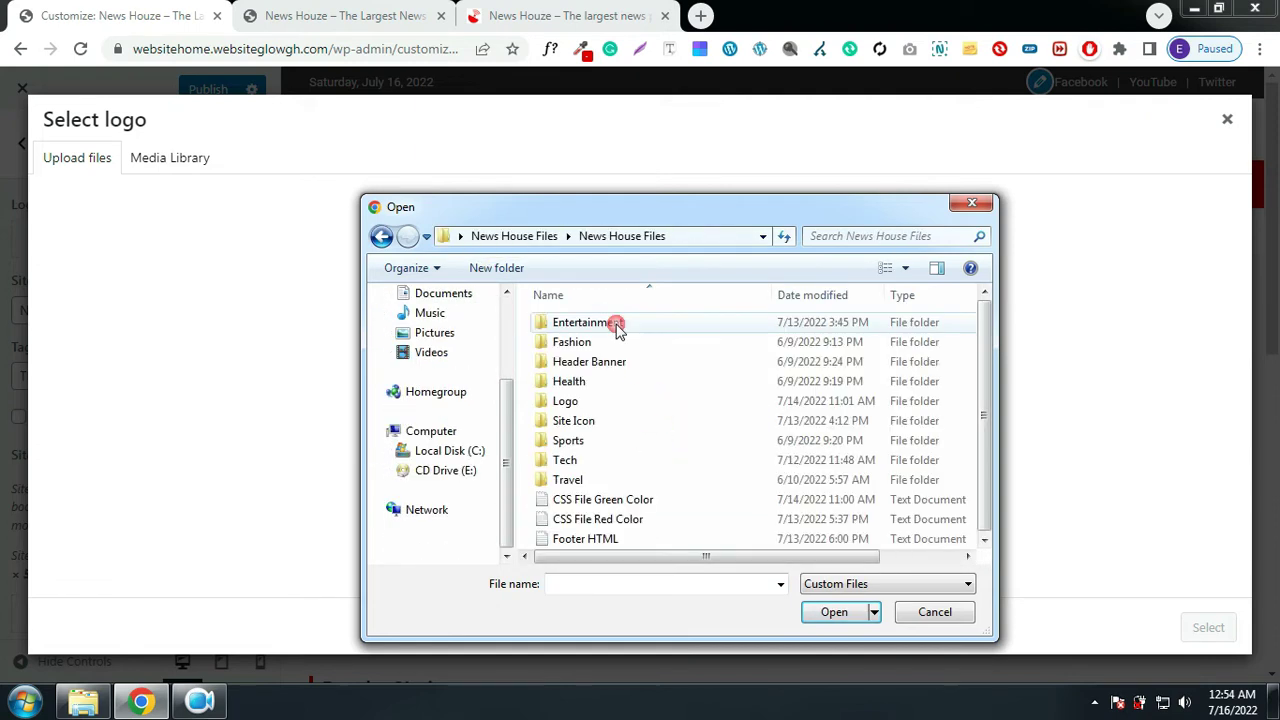
double_click(605, 403)
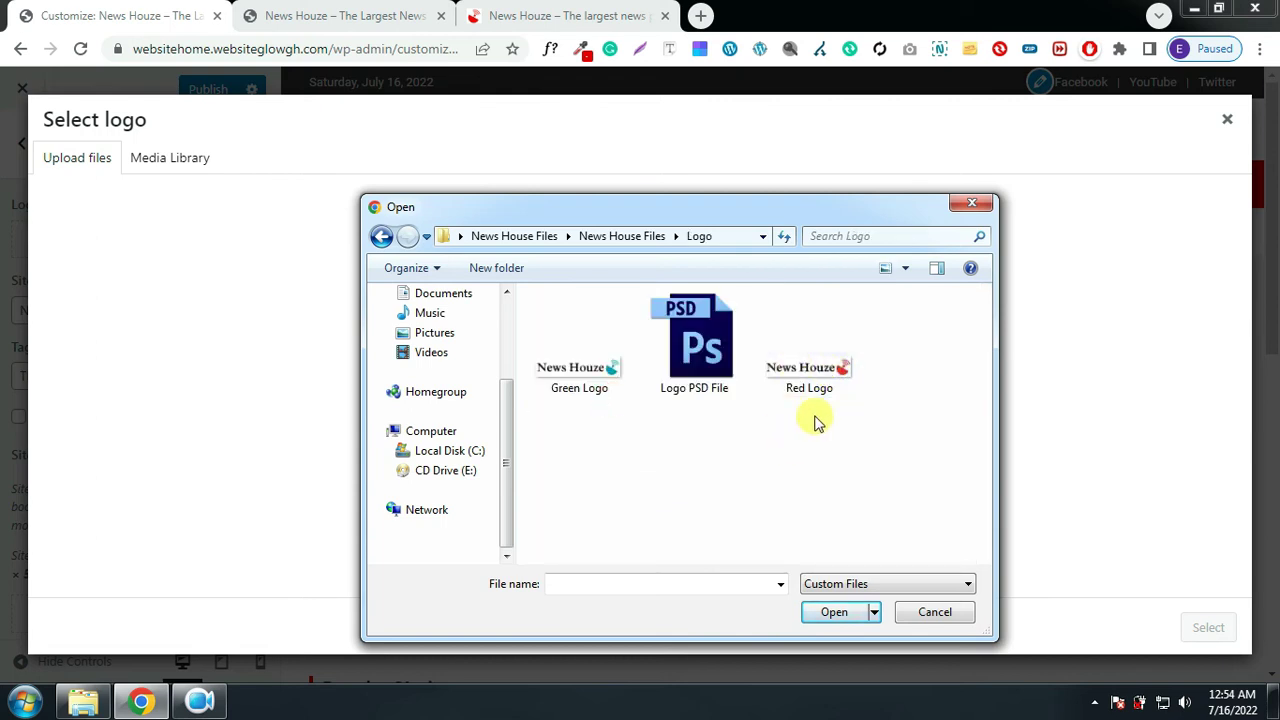
double_click(823, 374)
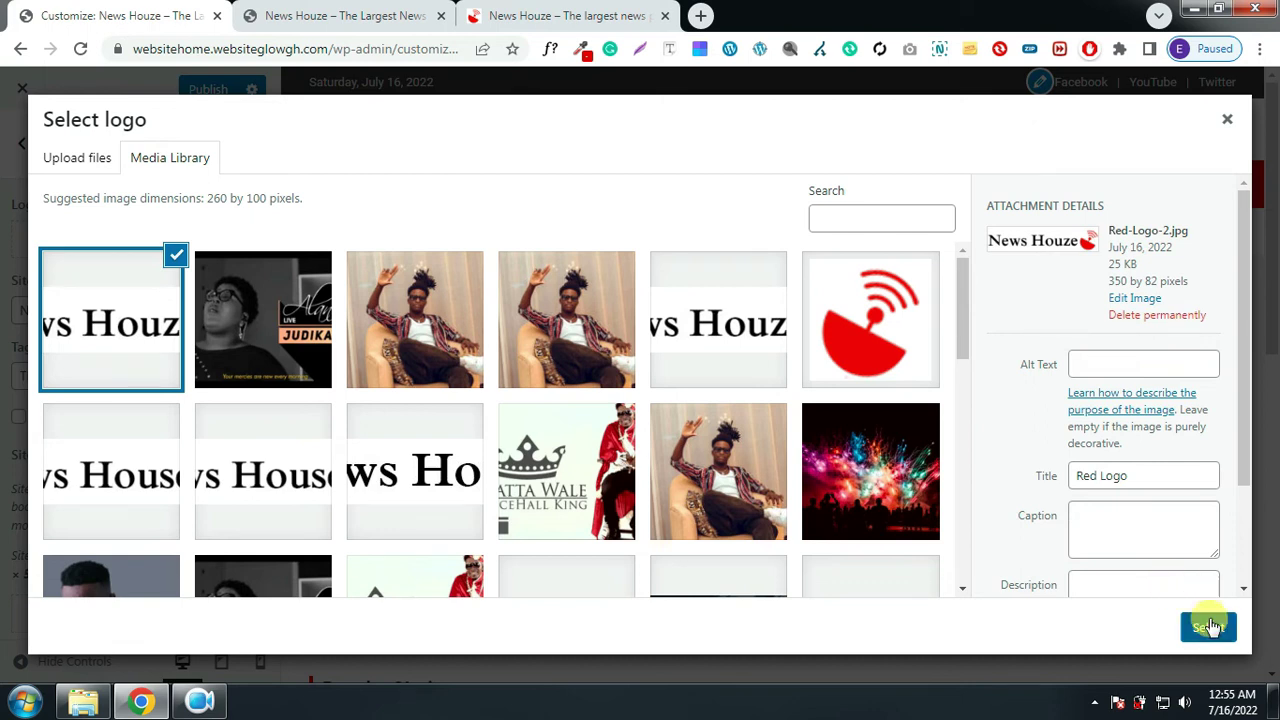
click(1208, 627)
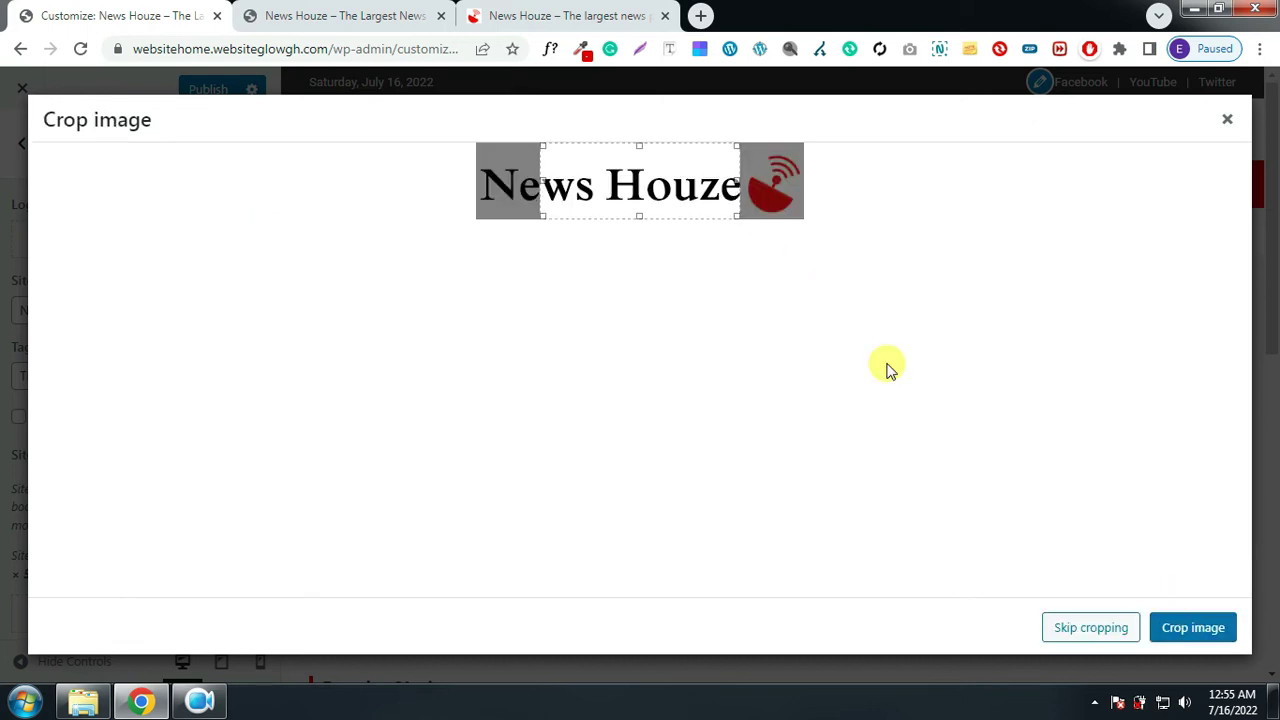
click(1091, 628)
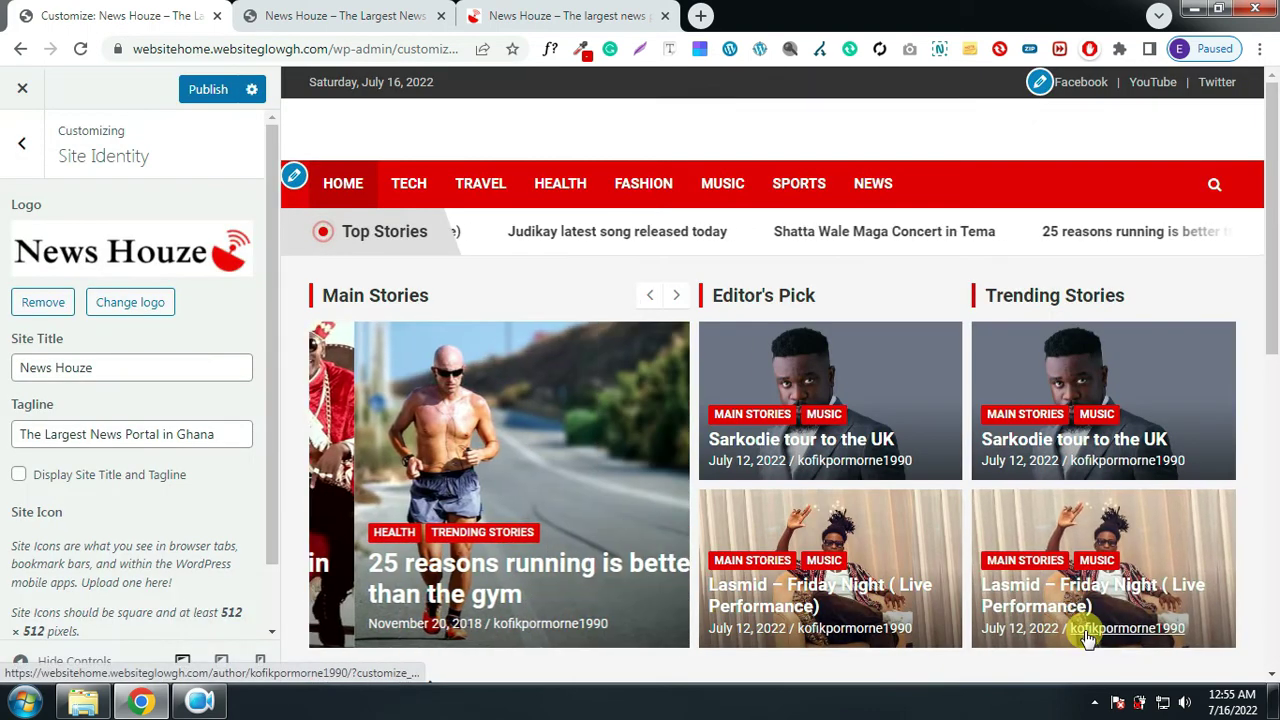
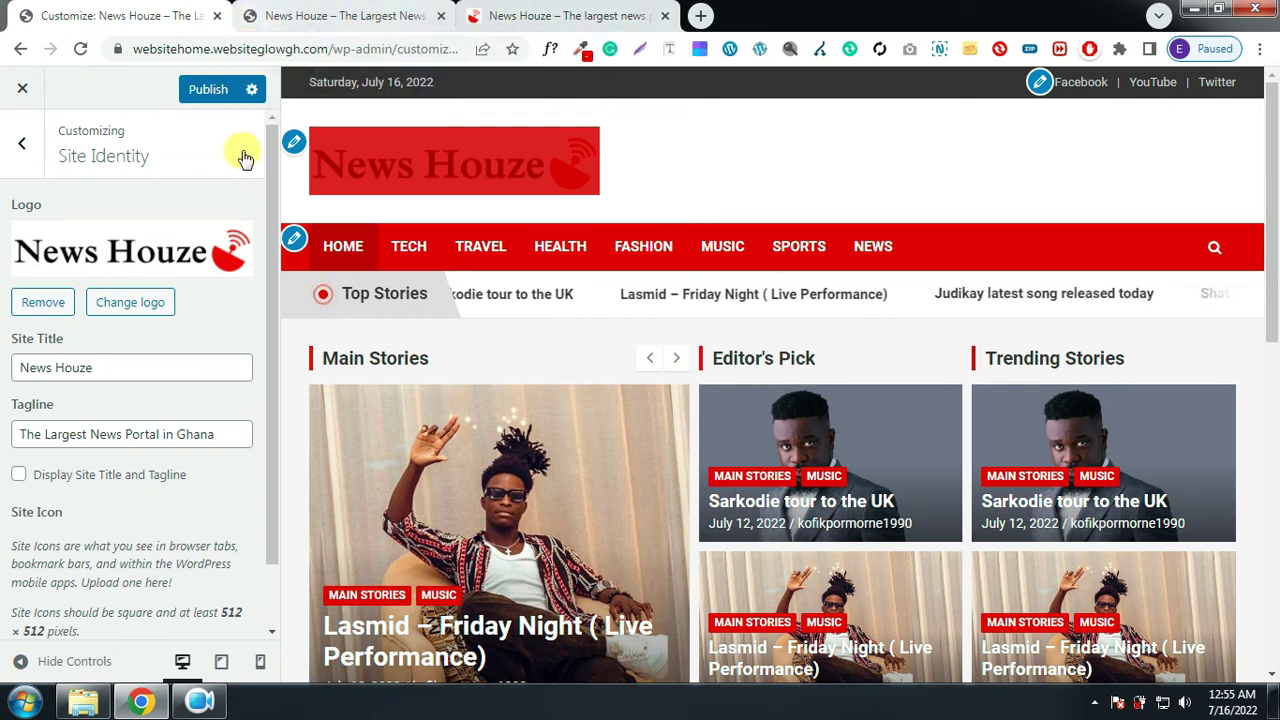
Upload the red Site Icon image from the Site Icon folder and set it as the site icon without cropping
scroll(210, 355, down, 1)
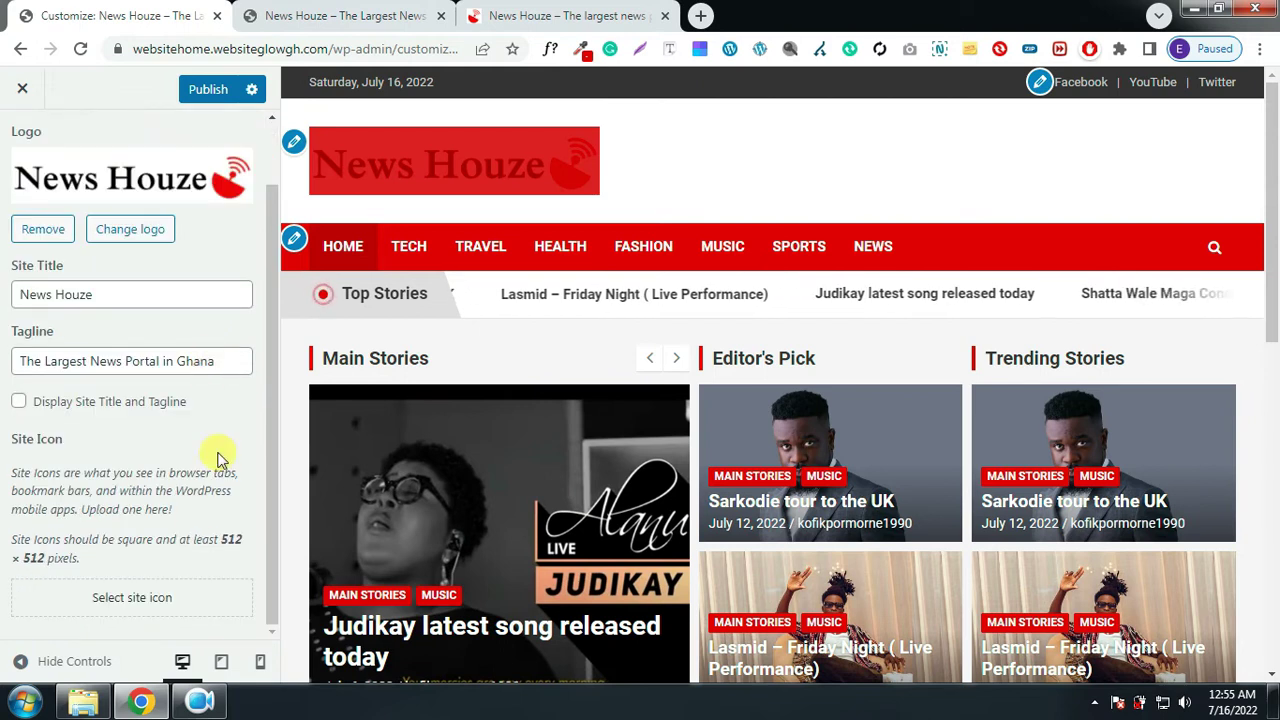
click(151, 605)
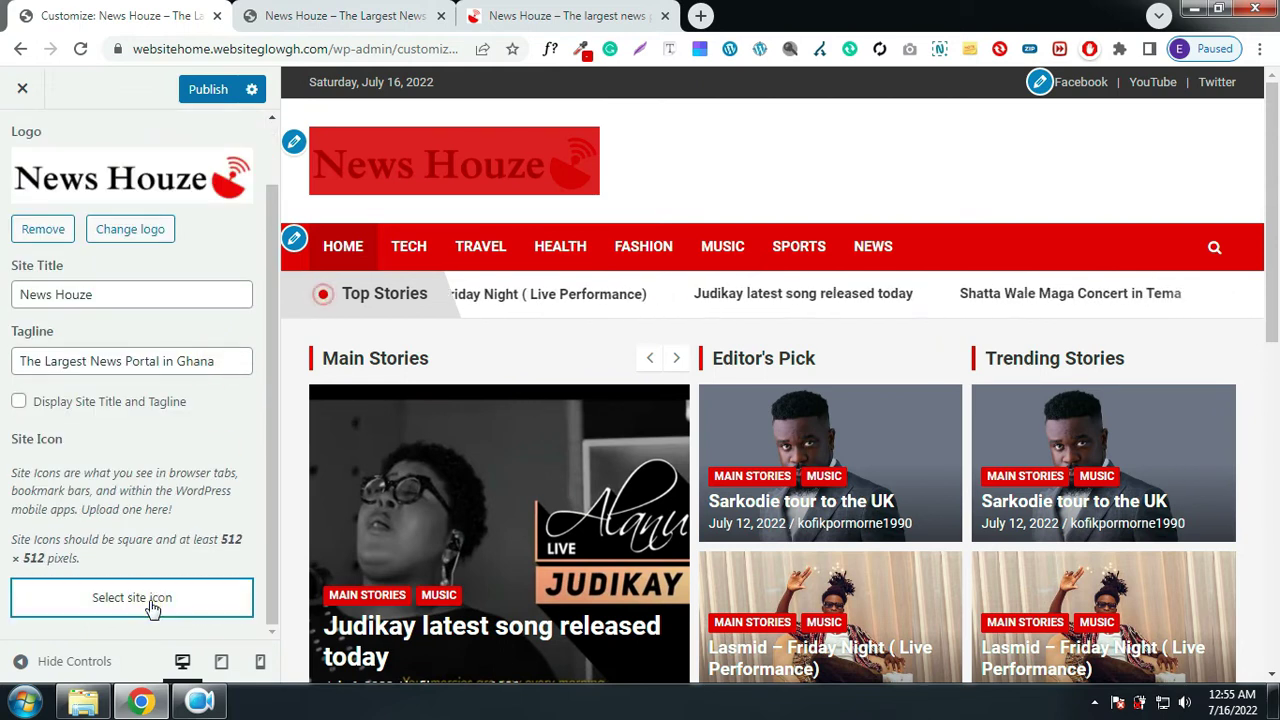
click(86, 162)
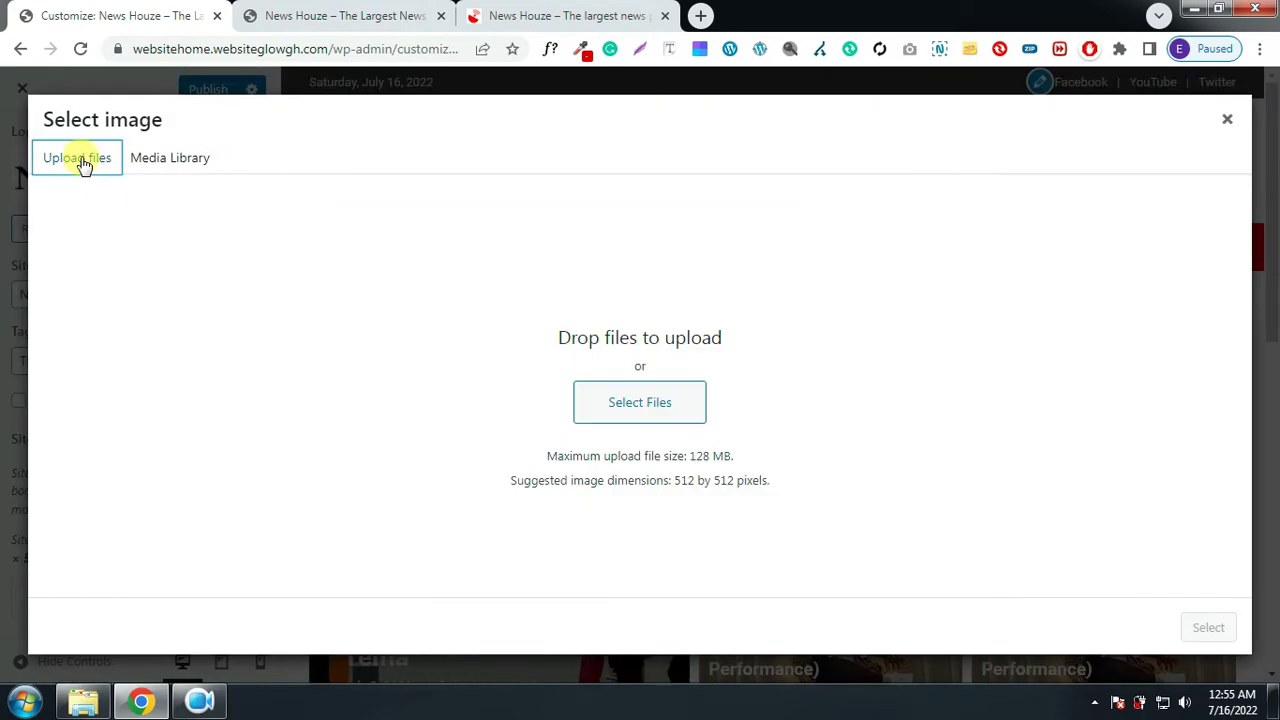
click(668, 414)
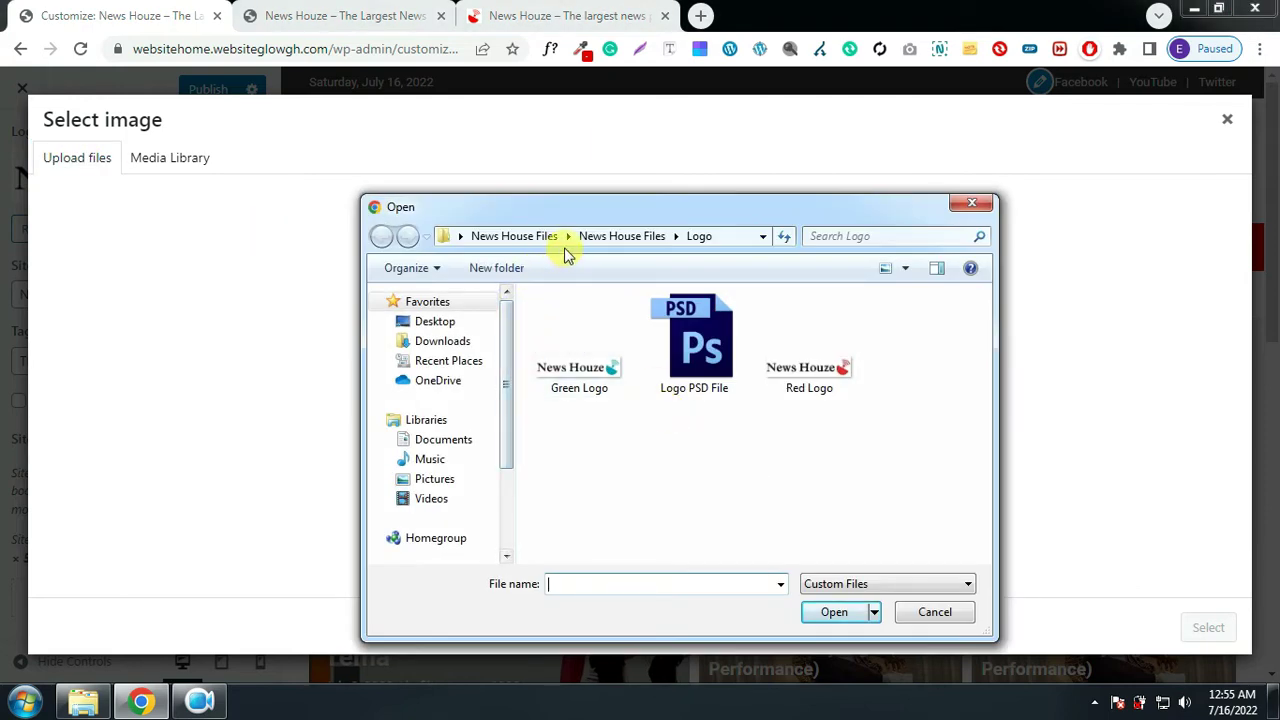
click(611, 236)
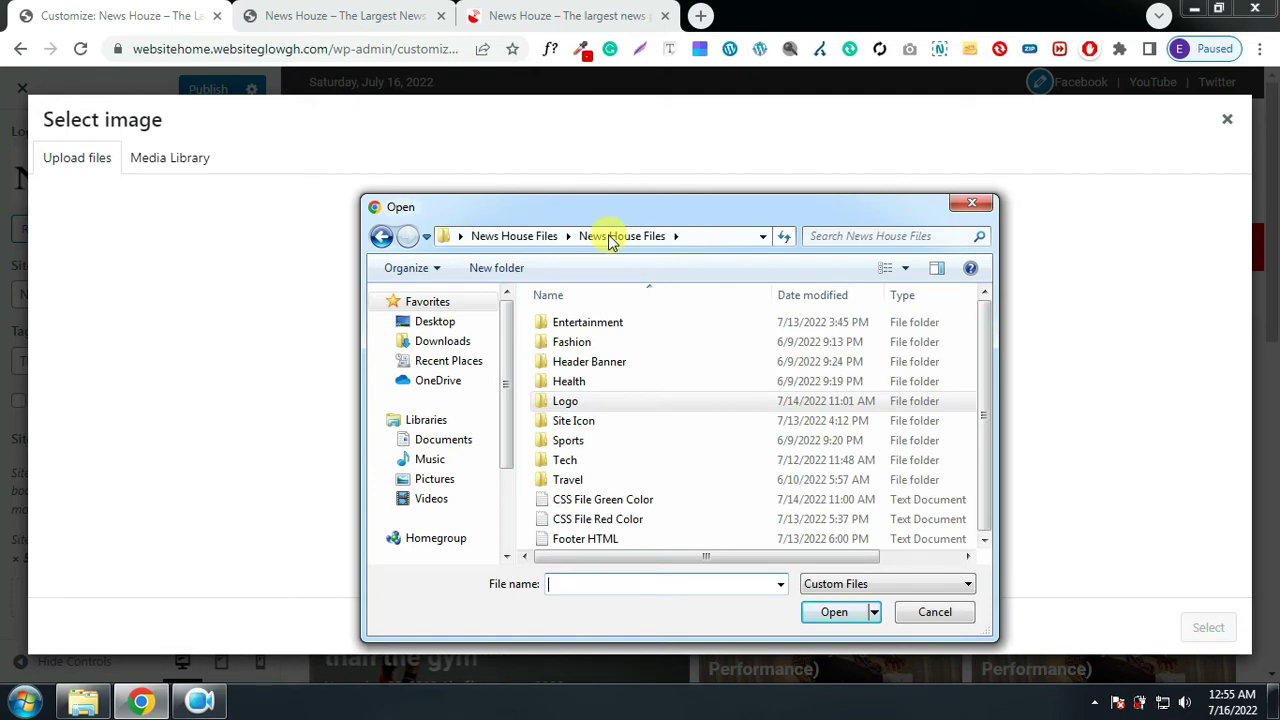
double_click(587, 423)
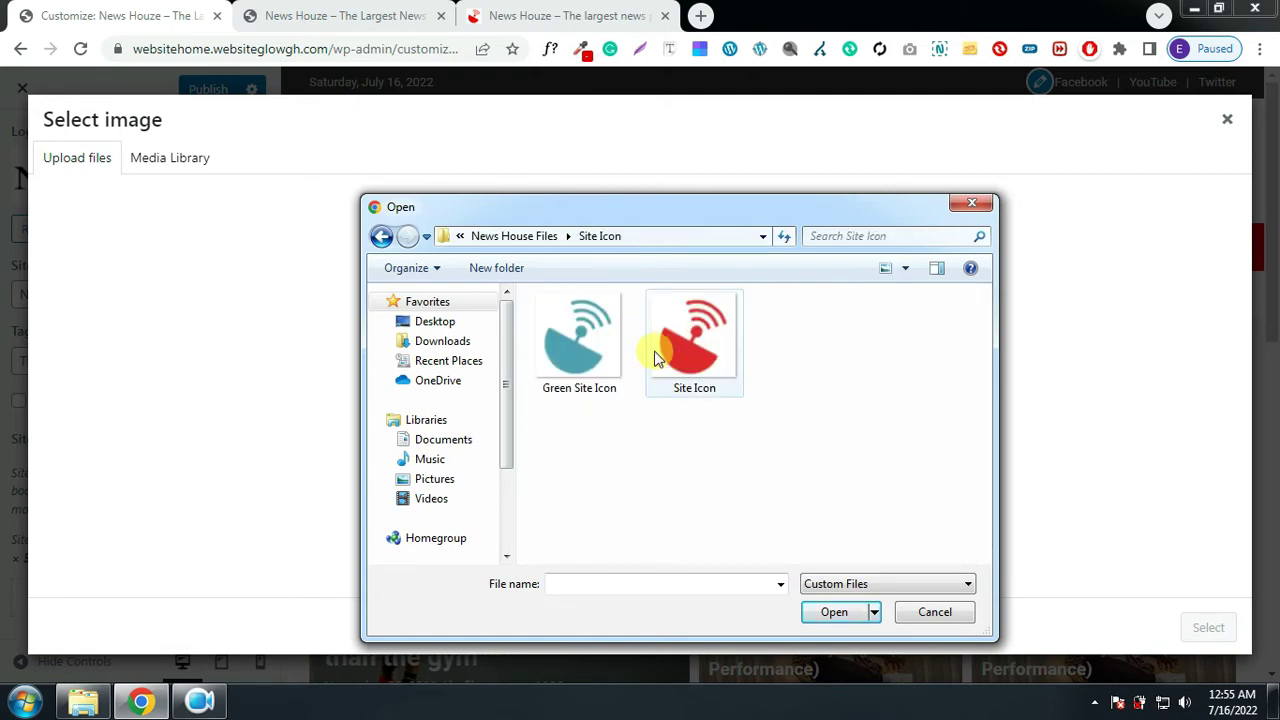
click(705, 348)
double_click(705, 348)
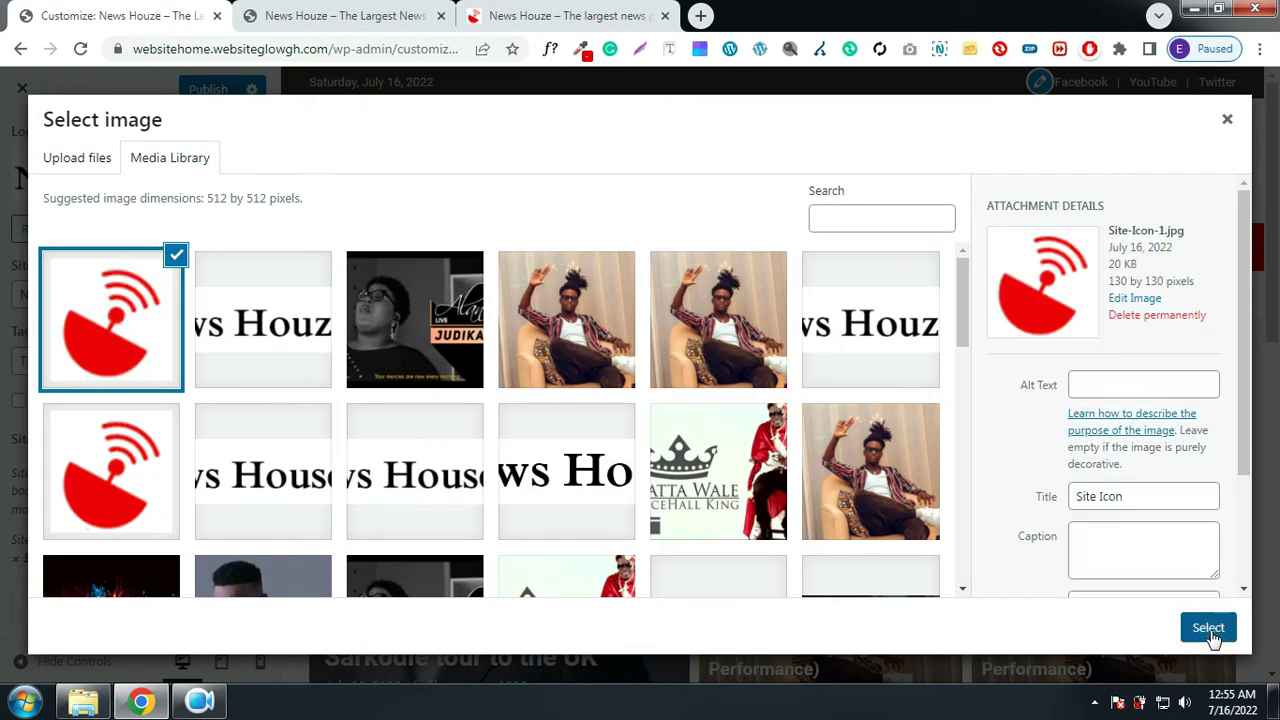
click(1210, 628)
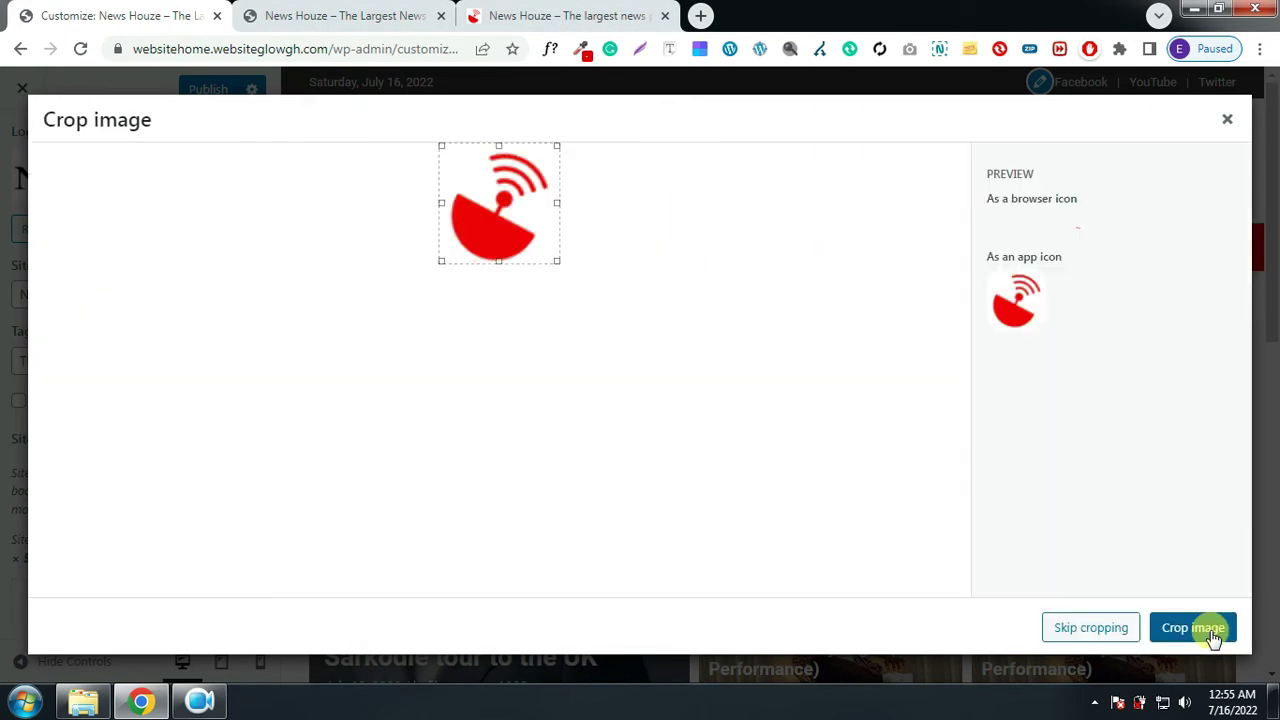
click(1085, 628)
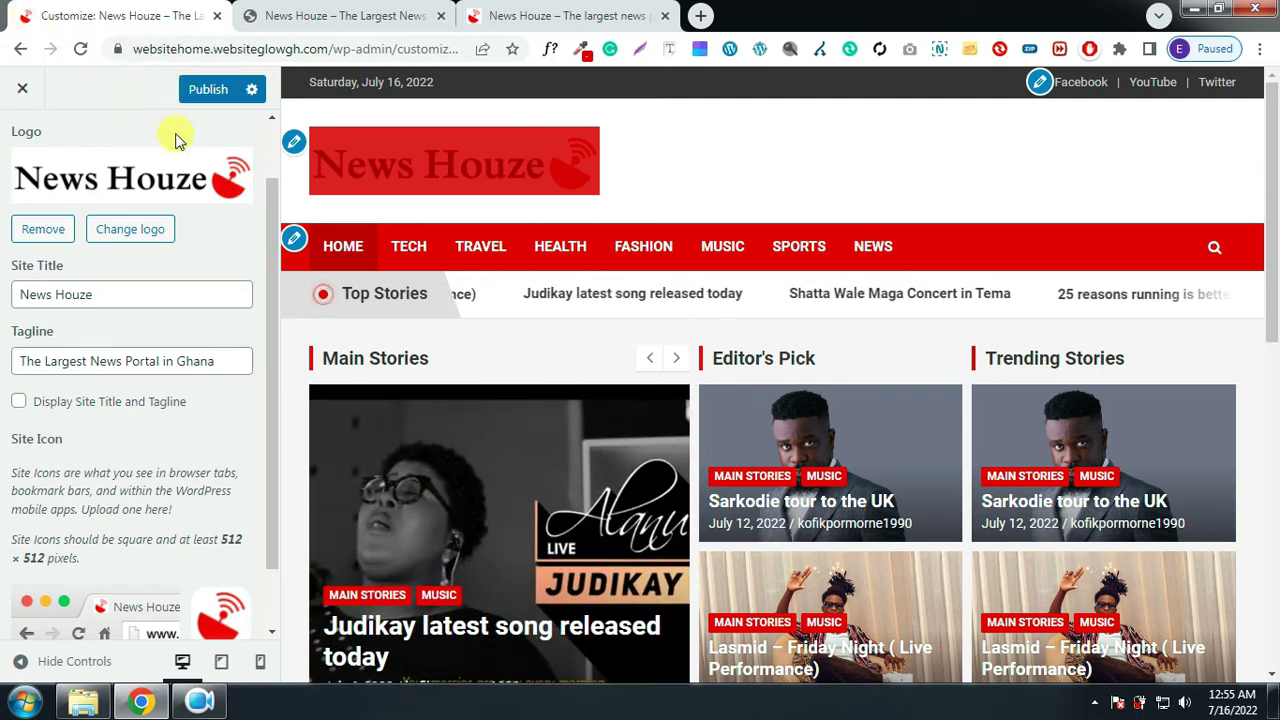
Publish the site identity changes and return to the Customizer's main list of sections
click(210, 92)
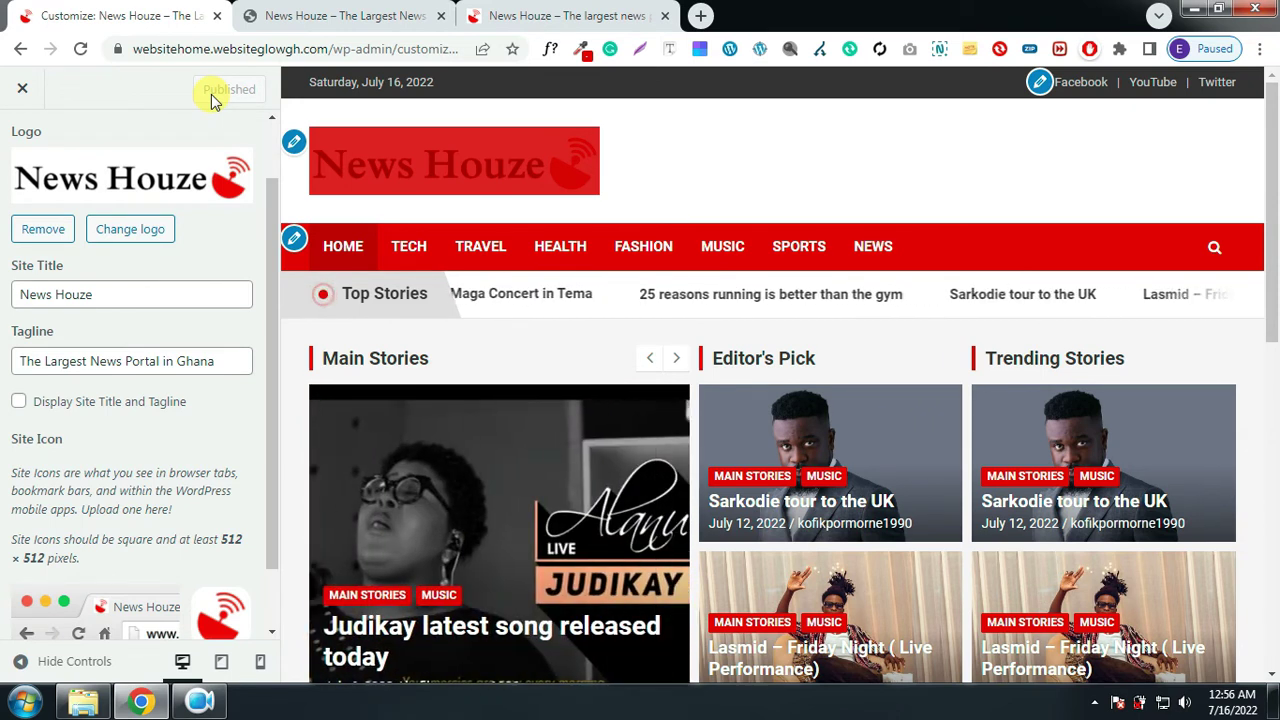
scroll(56, 161, up, 2)
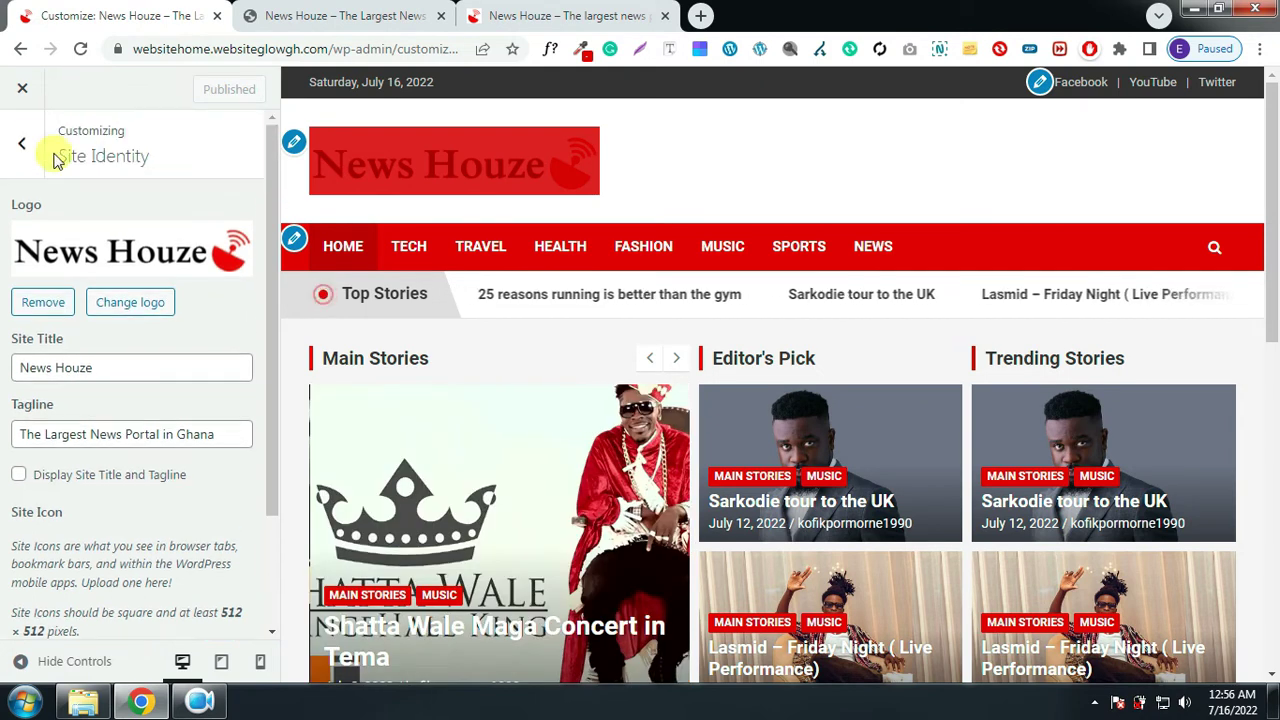
click(26, 150)
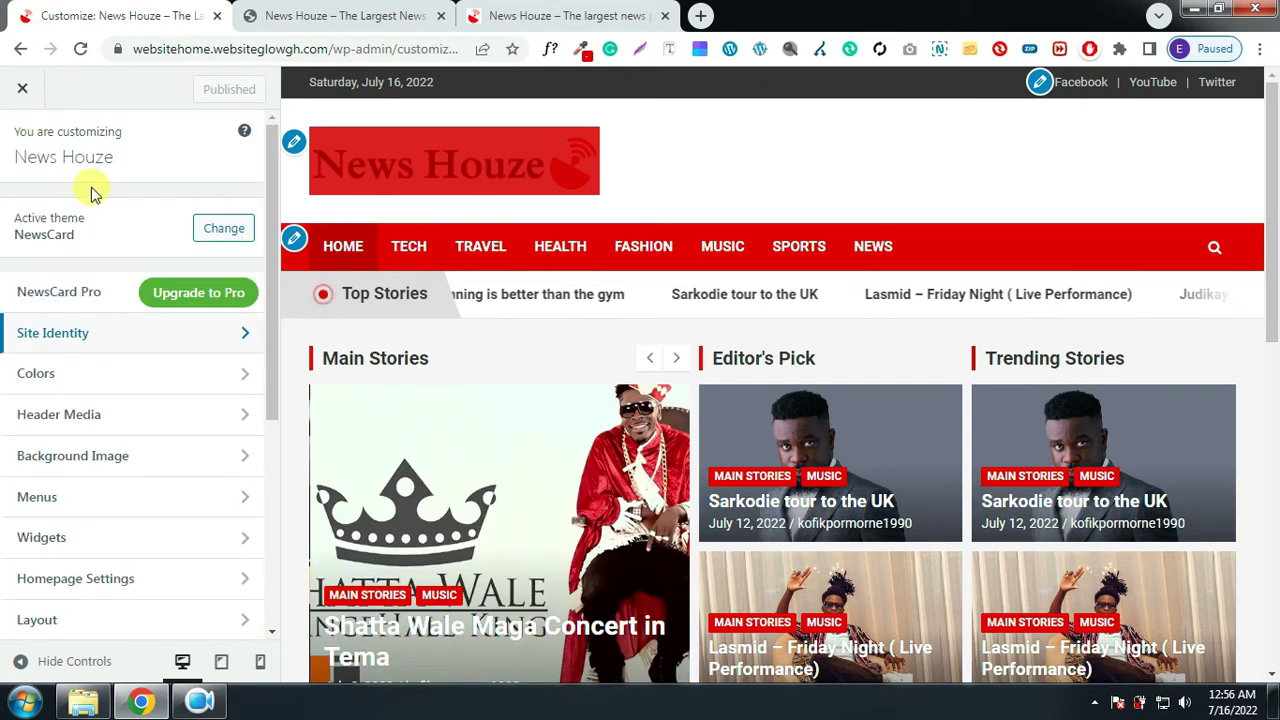
scroll(118, 265, down, 2)
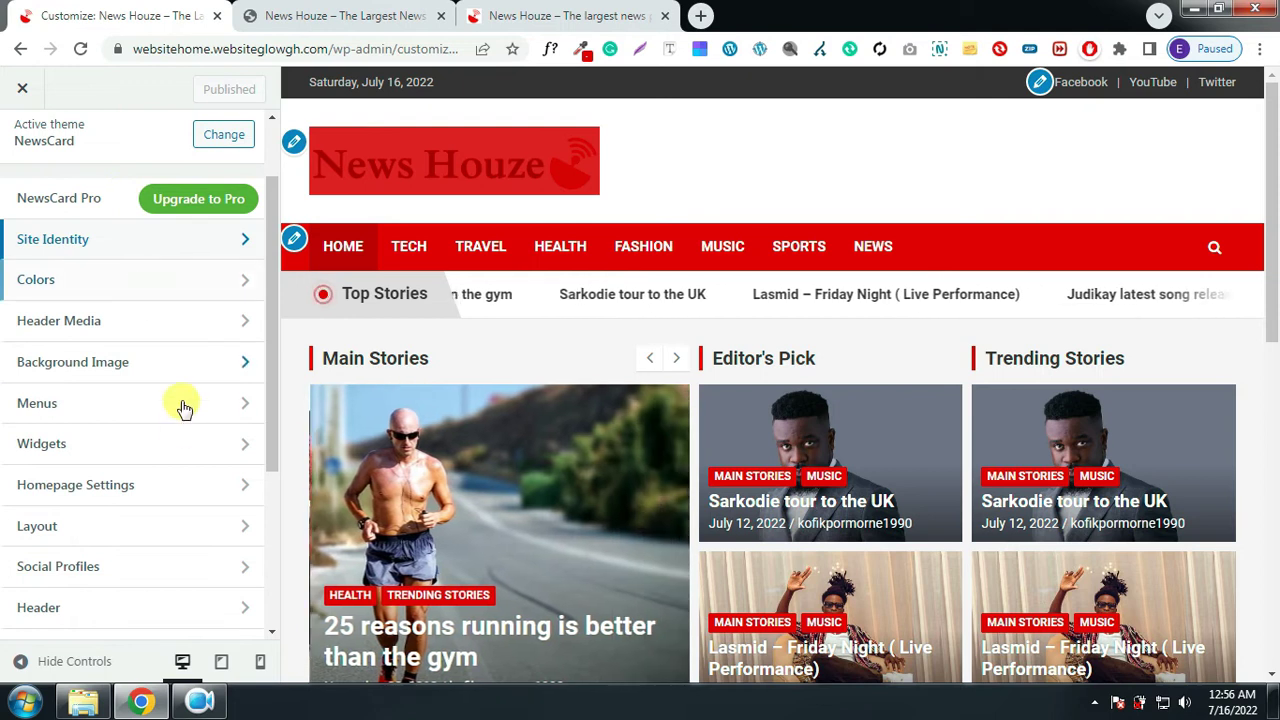
Open the Widgets settings and examine the four footer columns on the reference site's home page
click(107, 446)
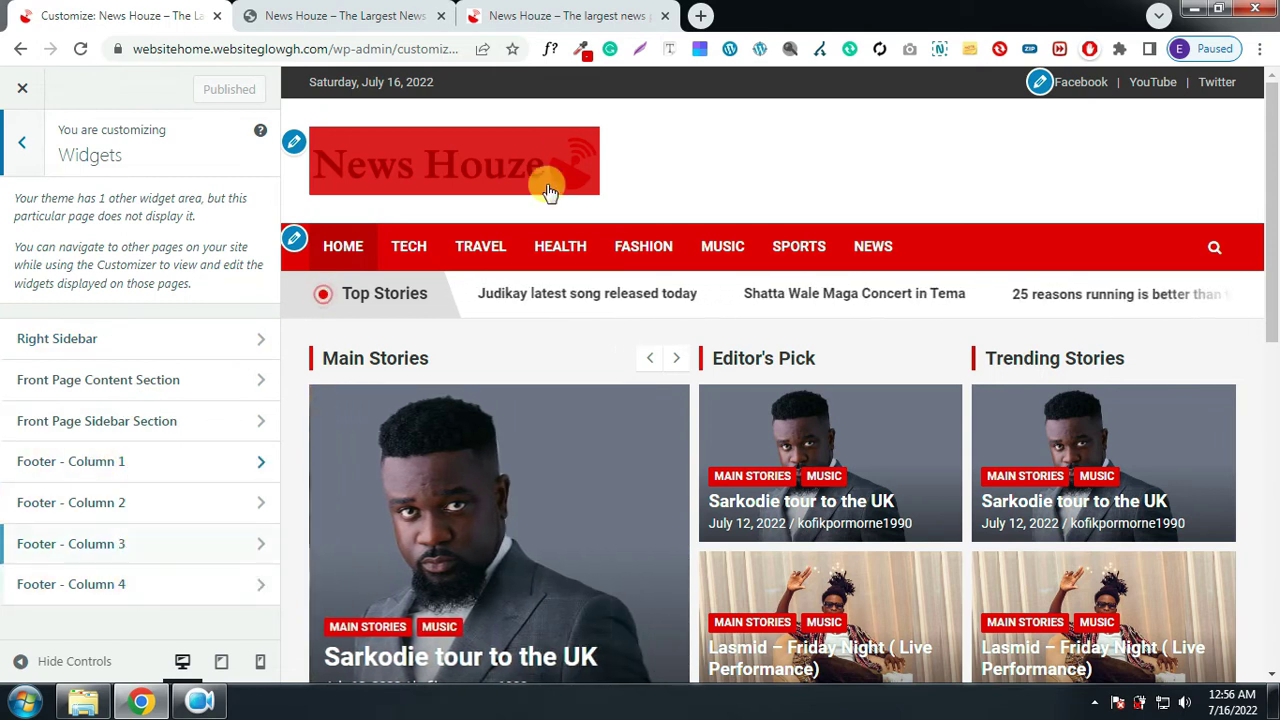
click(578, 18)
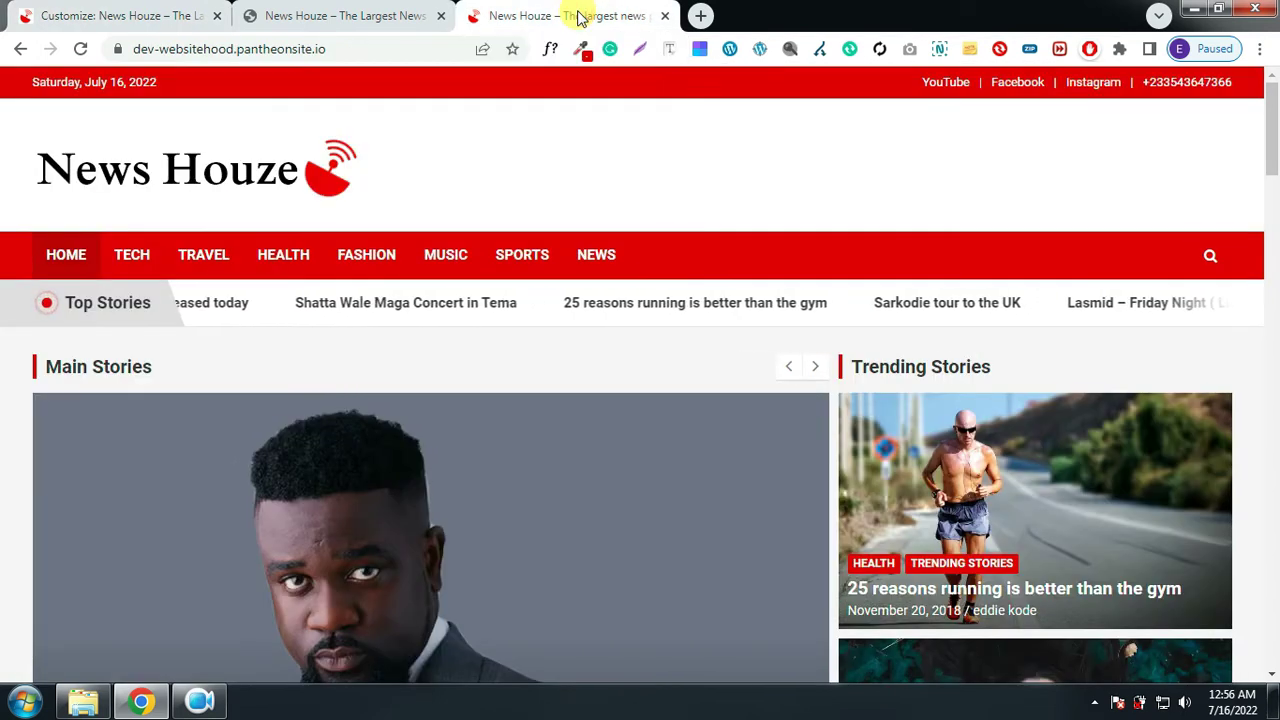
scroll(588, 257, down, 20)
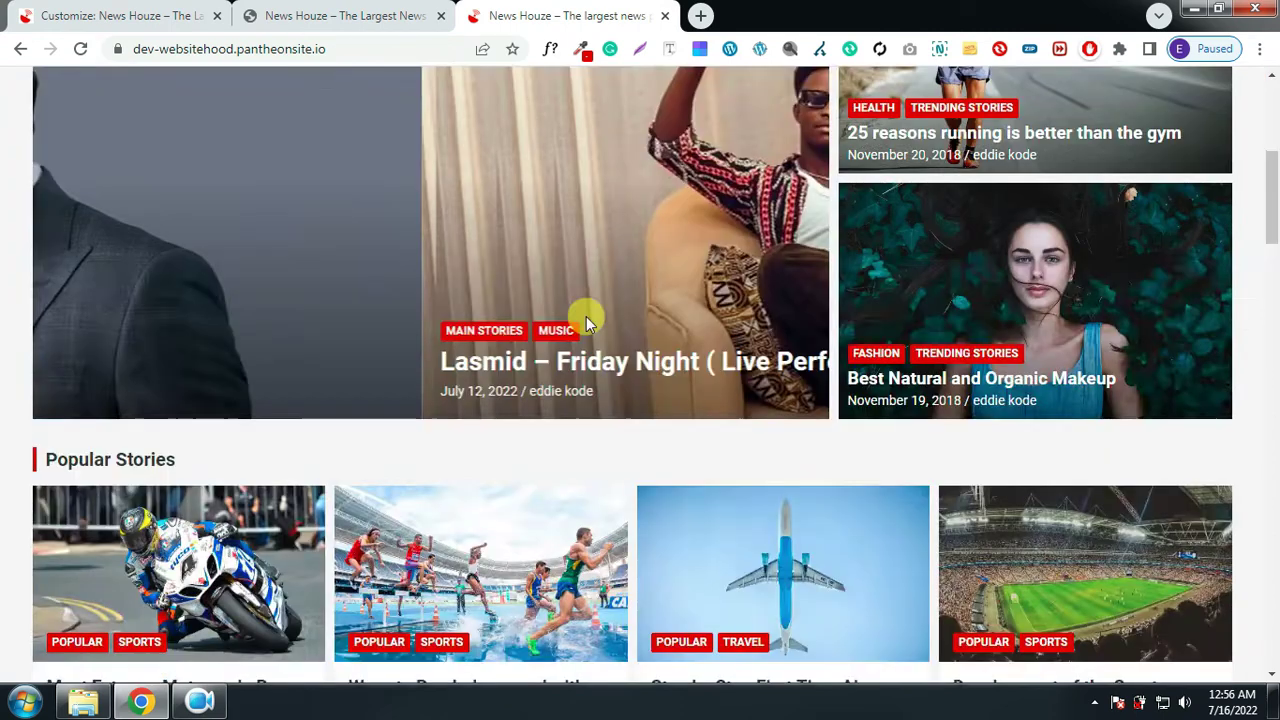
scroll(588, 313, down, 5)
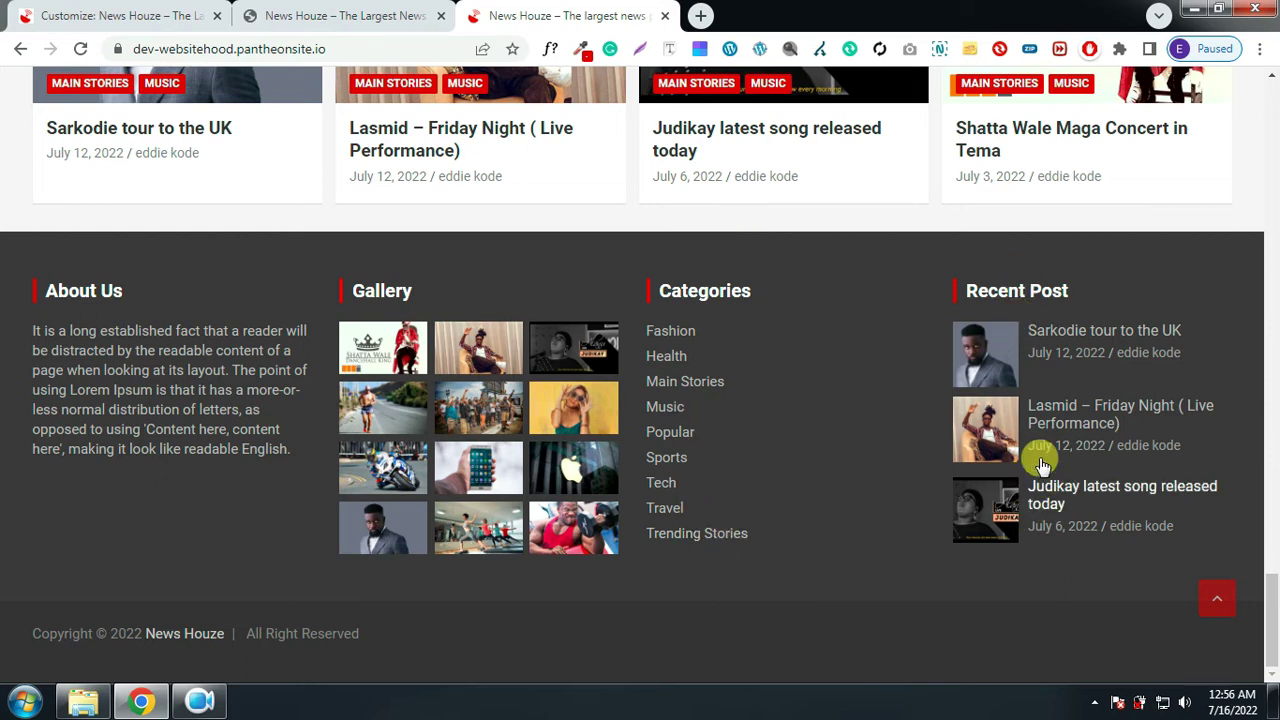
click(138, 19)
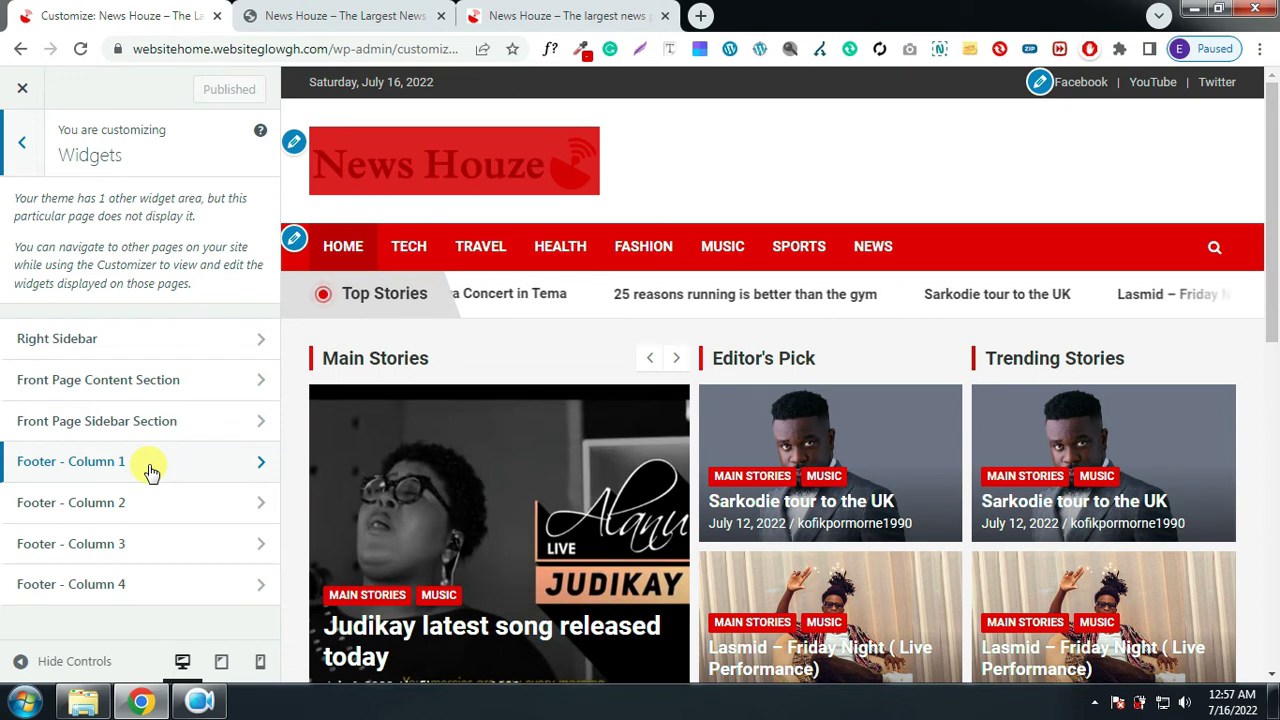
Open the Footer - Column 1 widget area and add a Widget Group block containing a Paragraph block
click(148, 468)
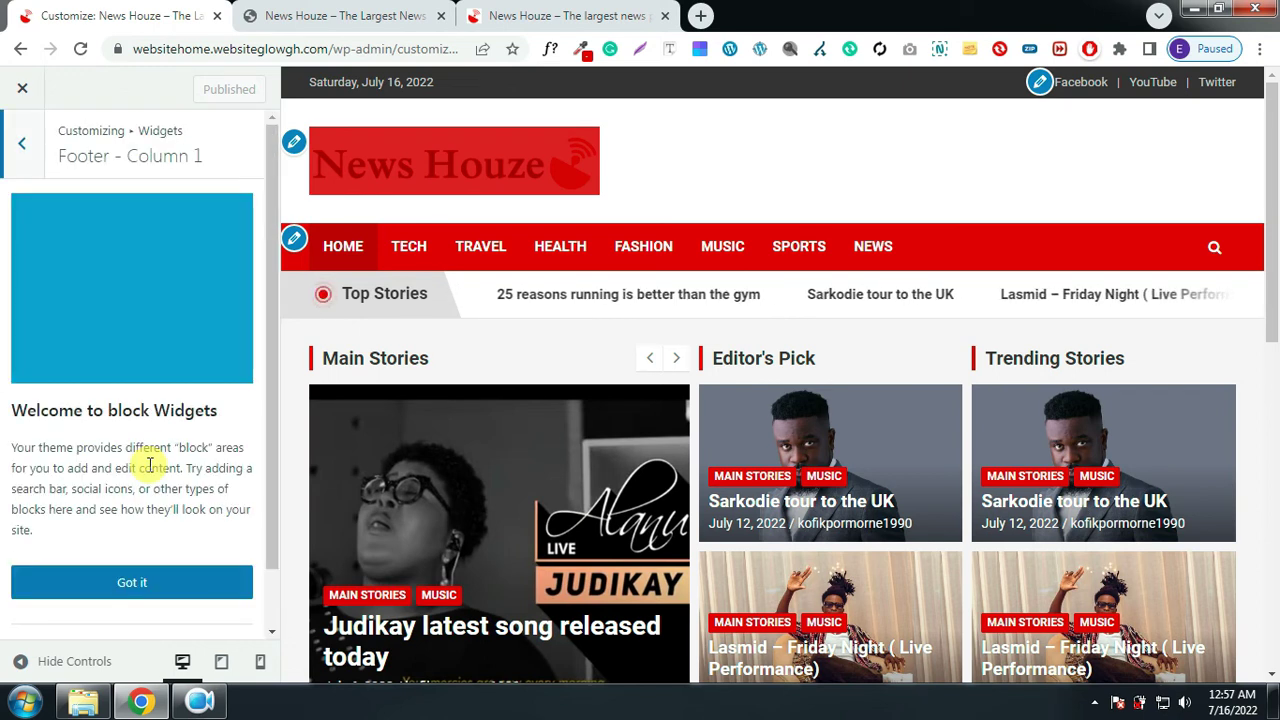
click(142, 594)
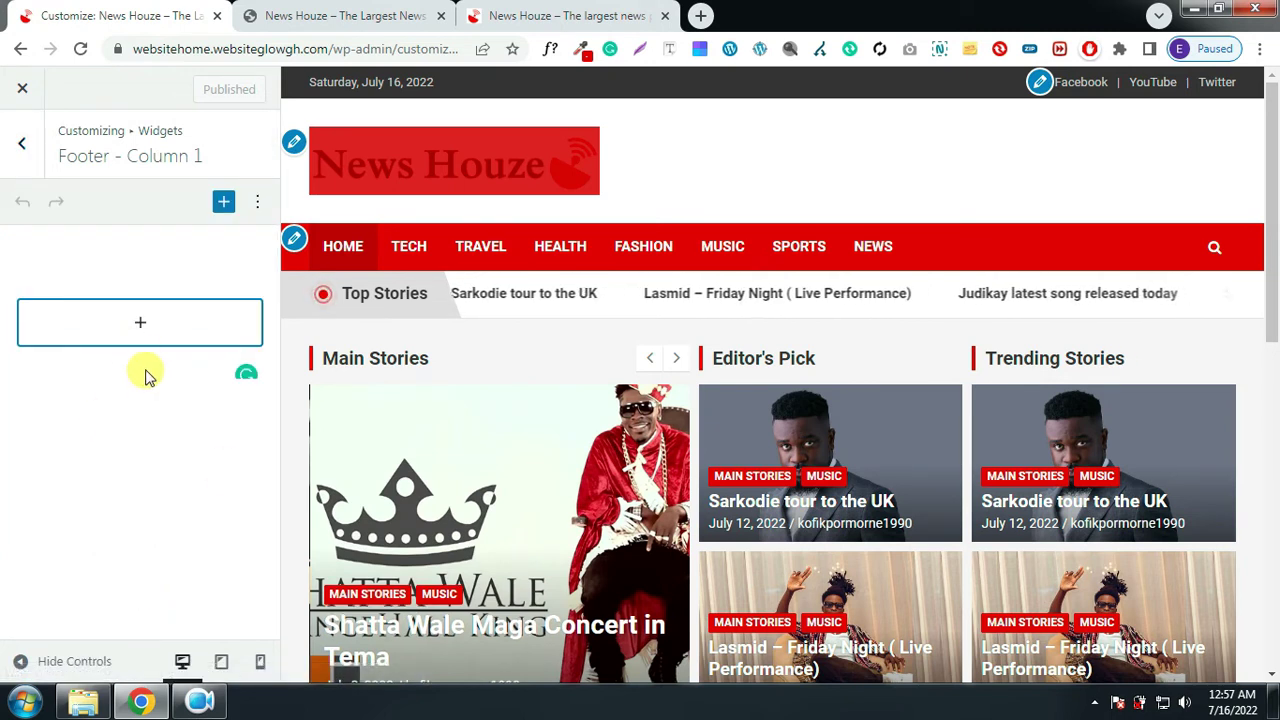
click(141, 325)
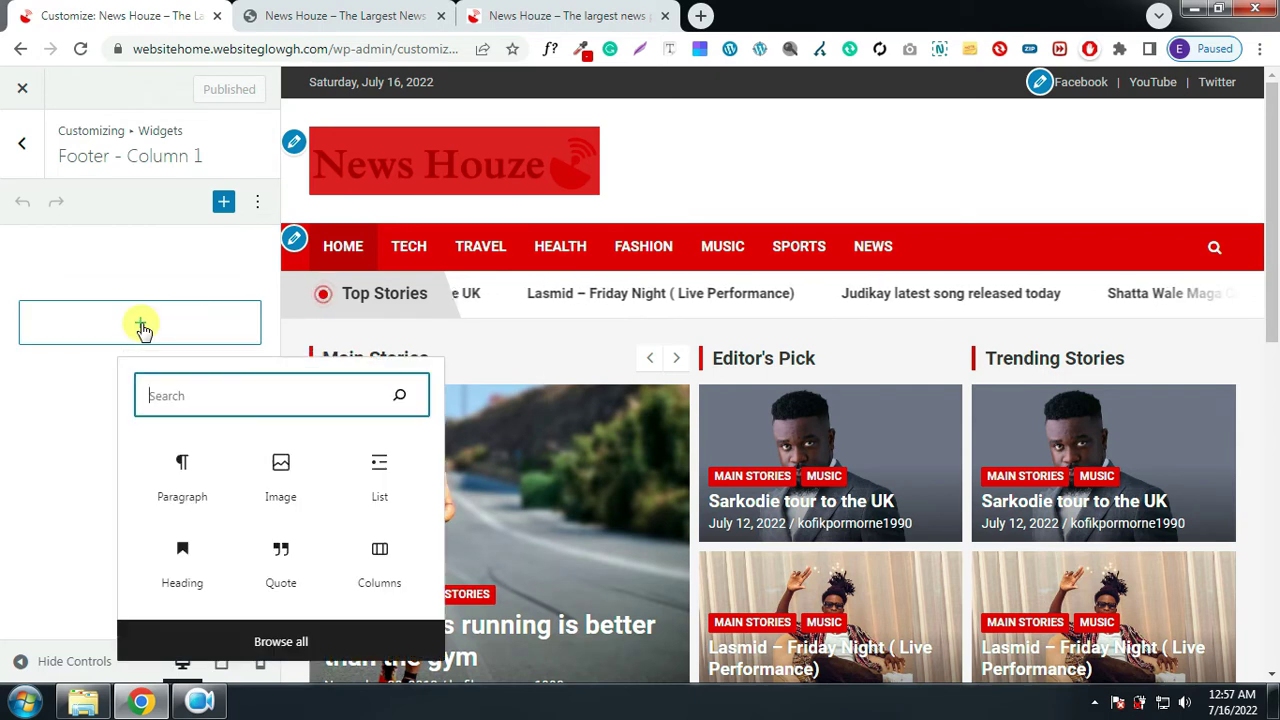
click(221, 401)
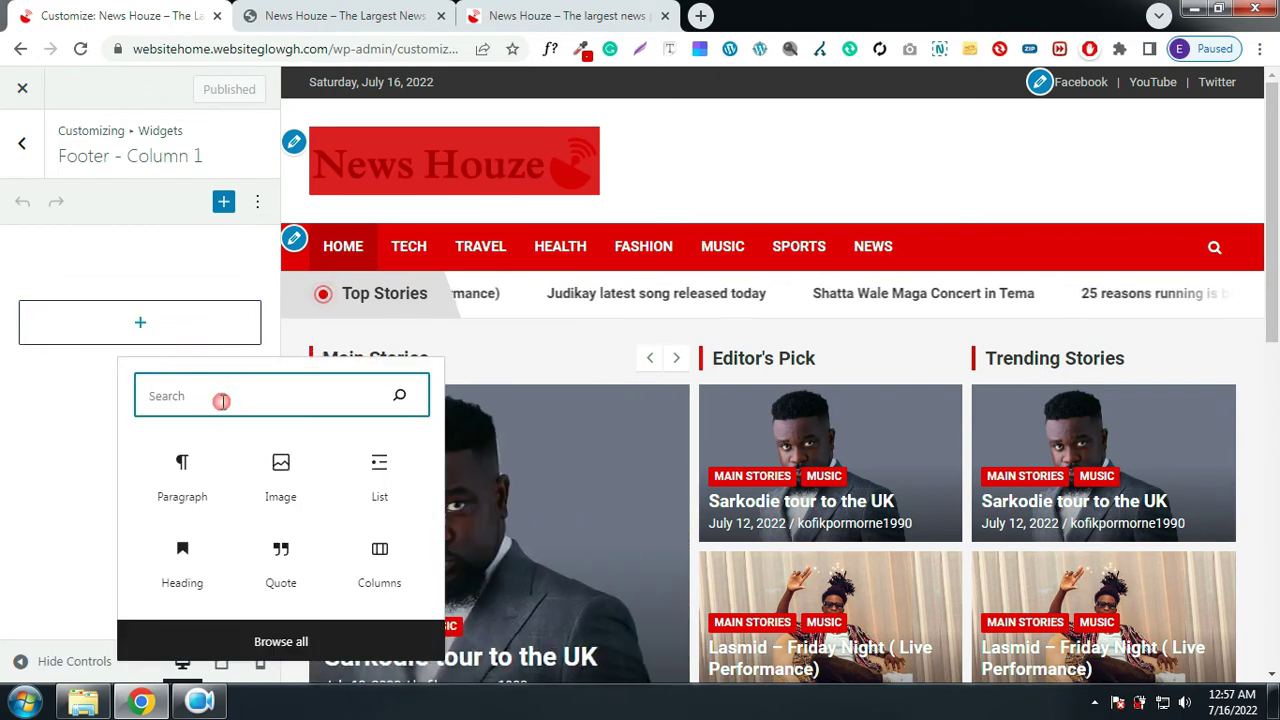
text(wid)
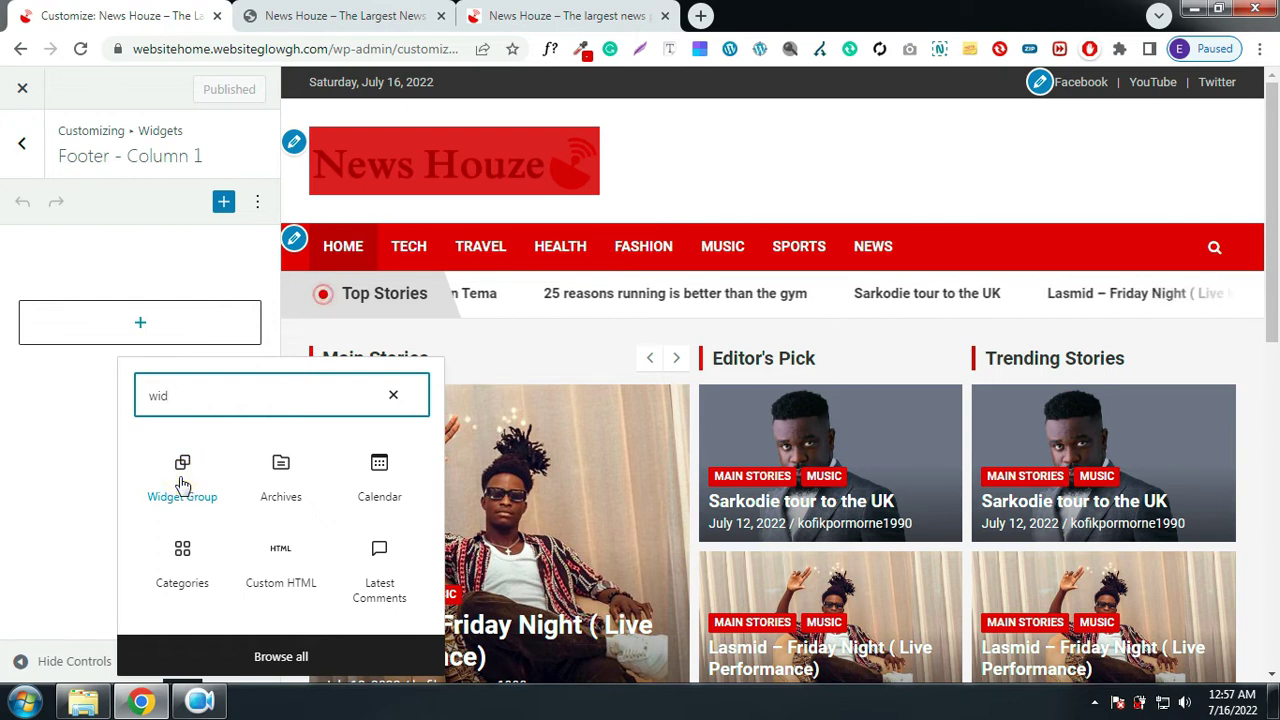
click(182, 480)
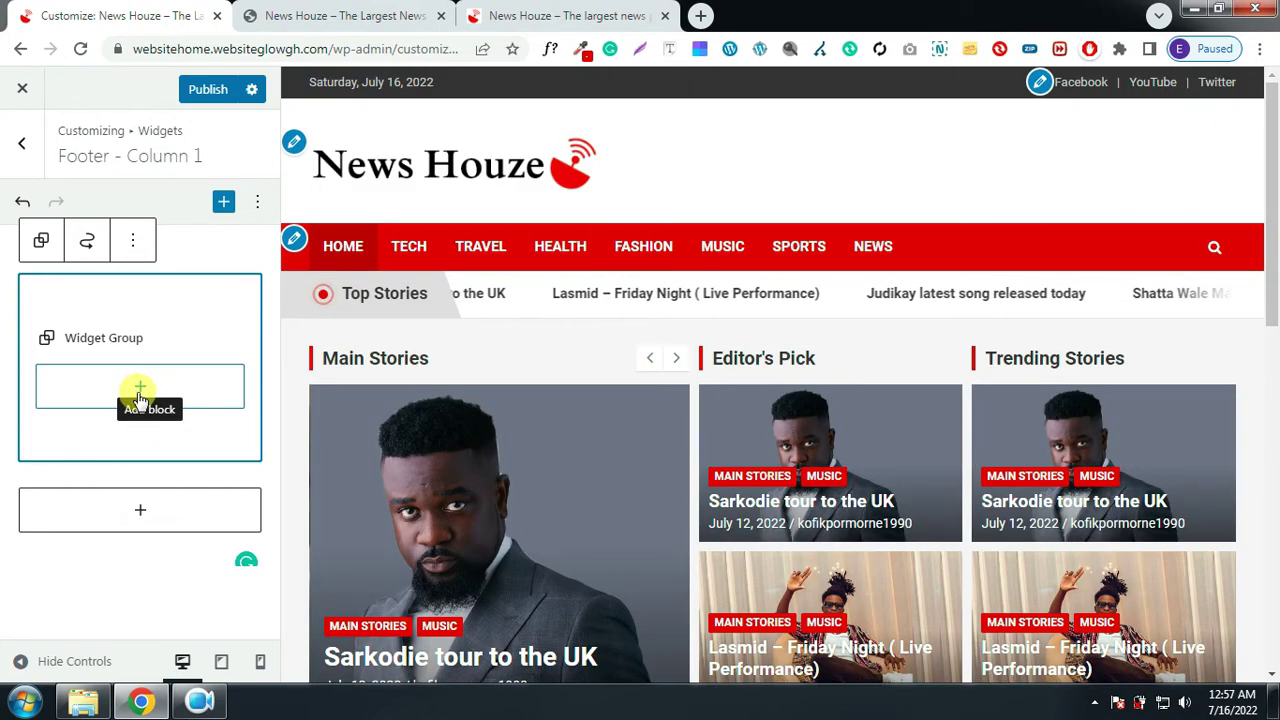
click(141, 389)
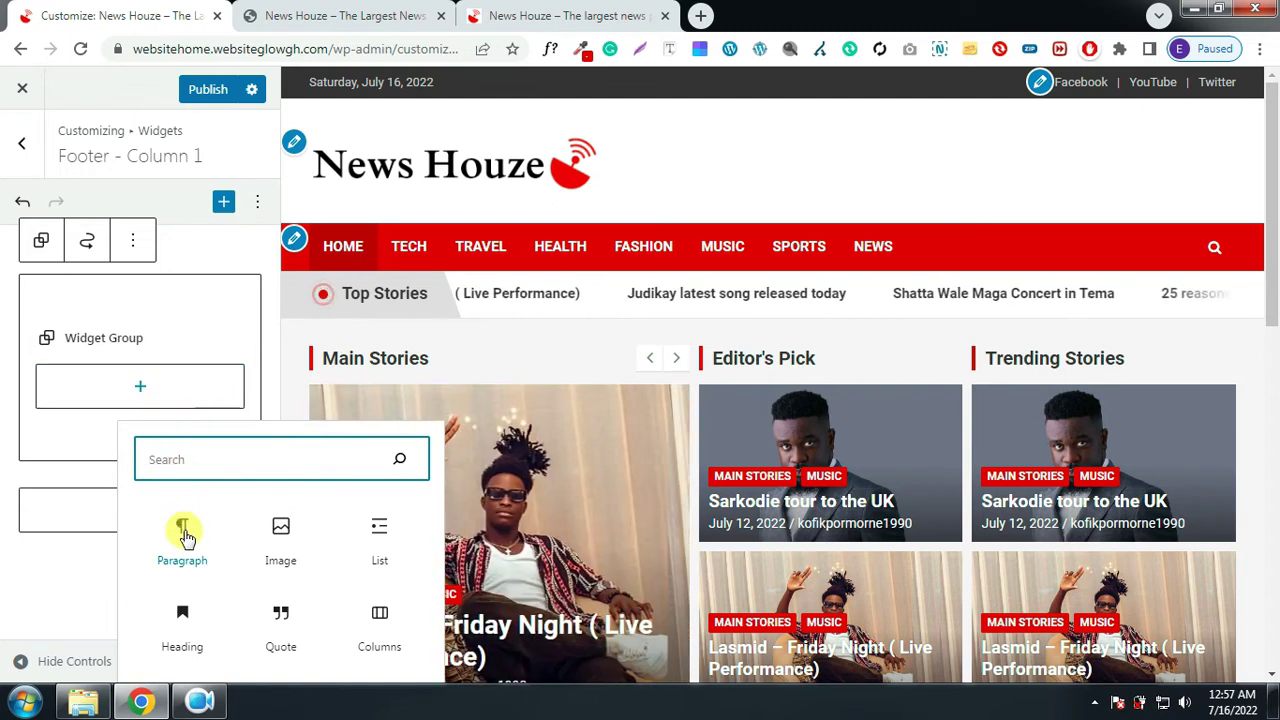
click(183, 535)
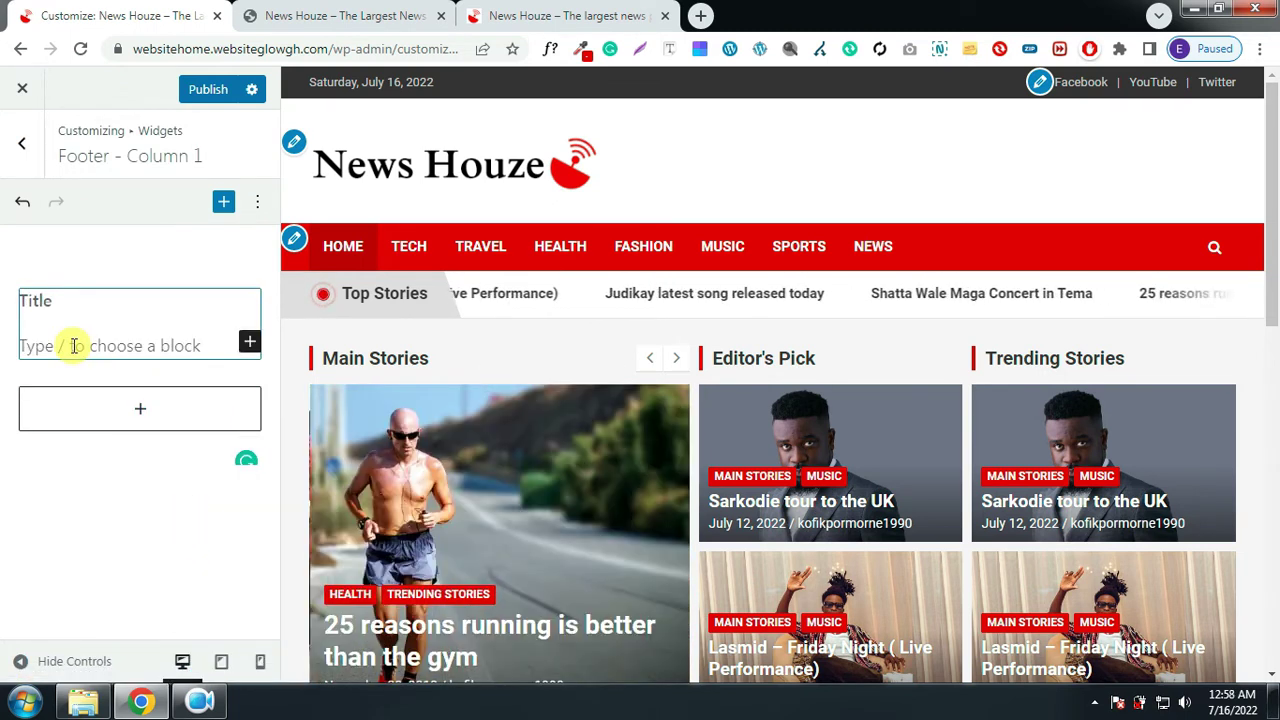
Copy the About Us text from the reference site's footer into the paragraph in Footer - Column 1
click(565, 14)
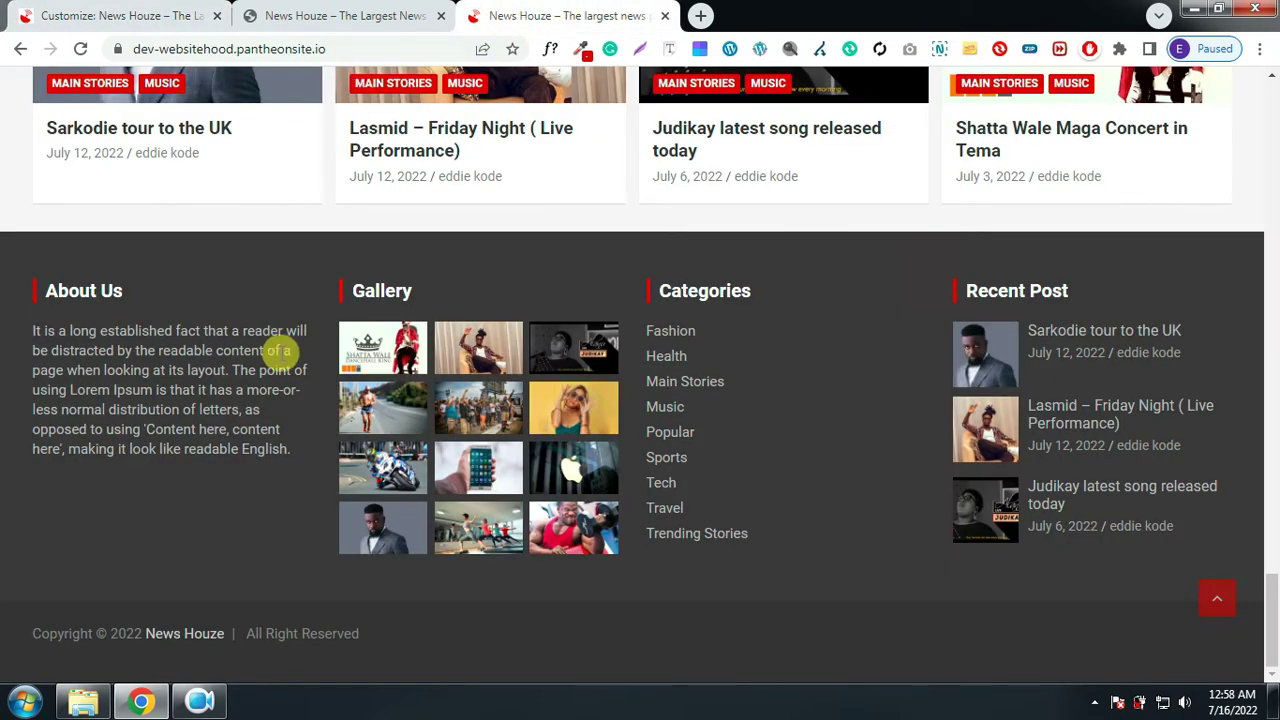
drag(291, 451, 15, 333)
key(ctrl+c)
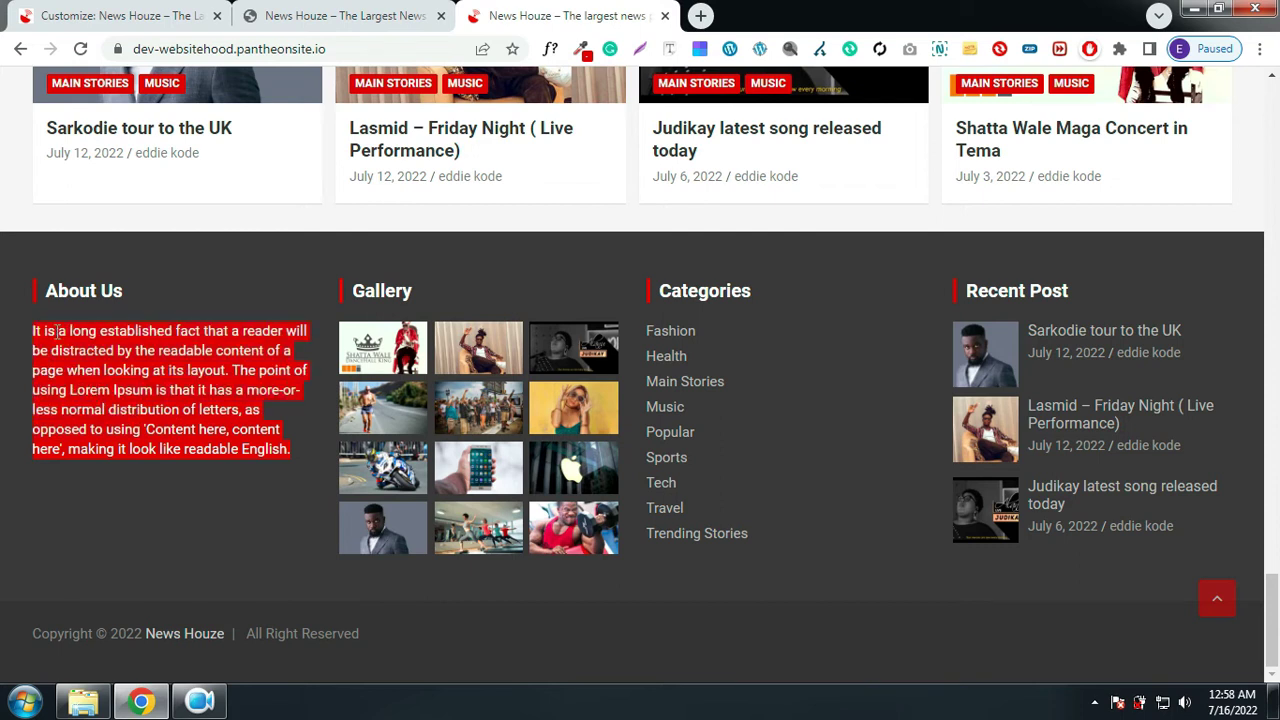
right_click(49, 334)
click(95, 346)
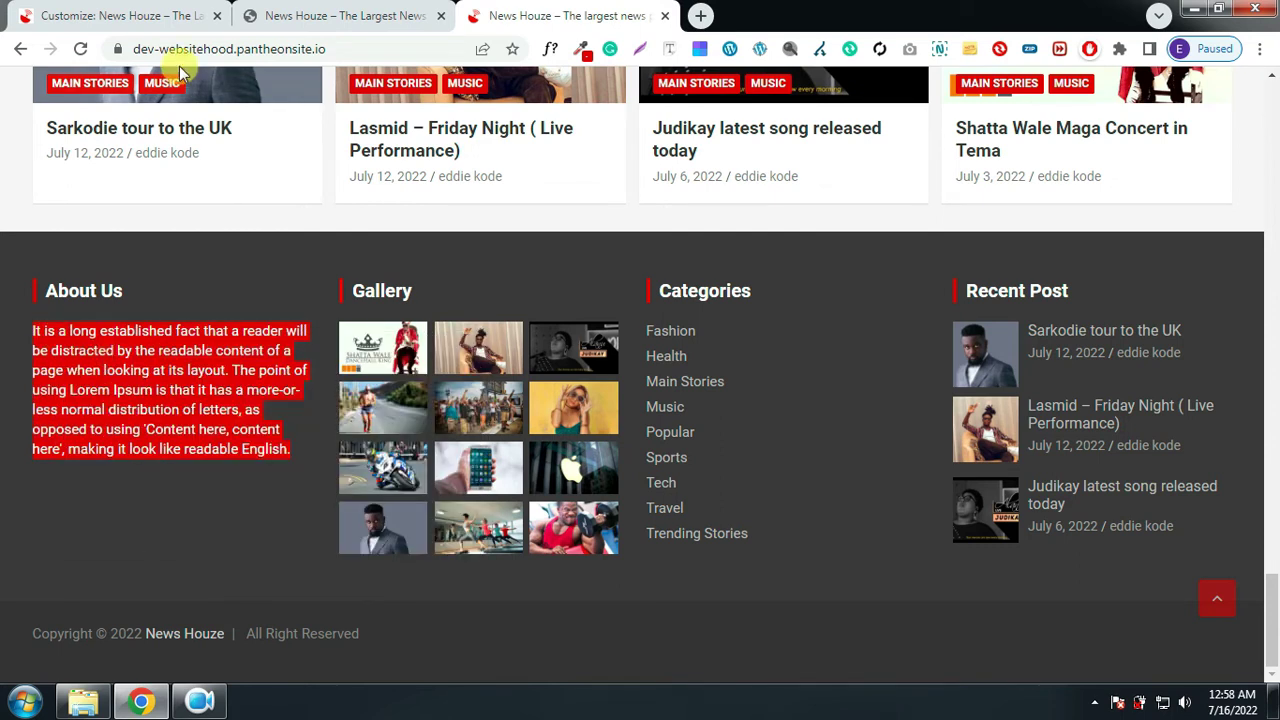
click(137, 14)
click(63, 346)
key(ctrl+v)
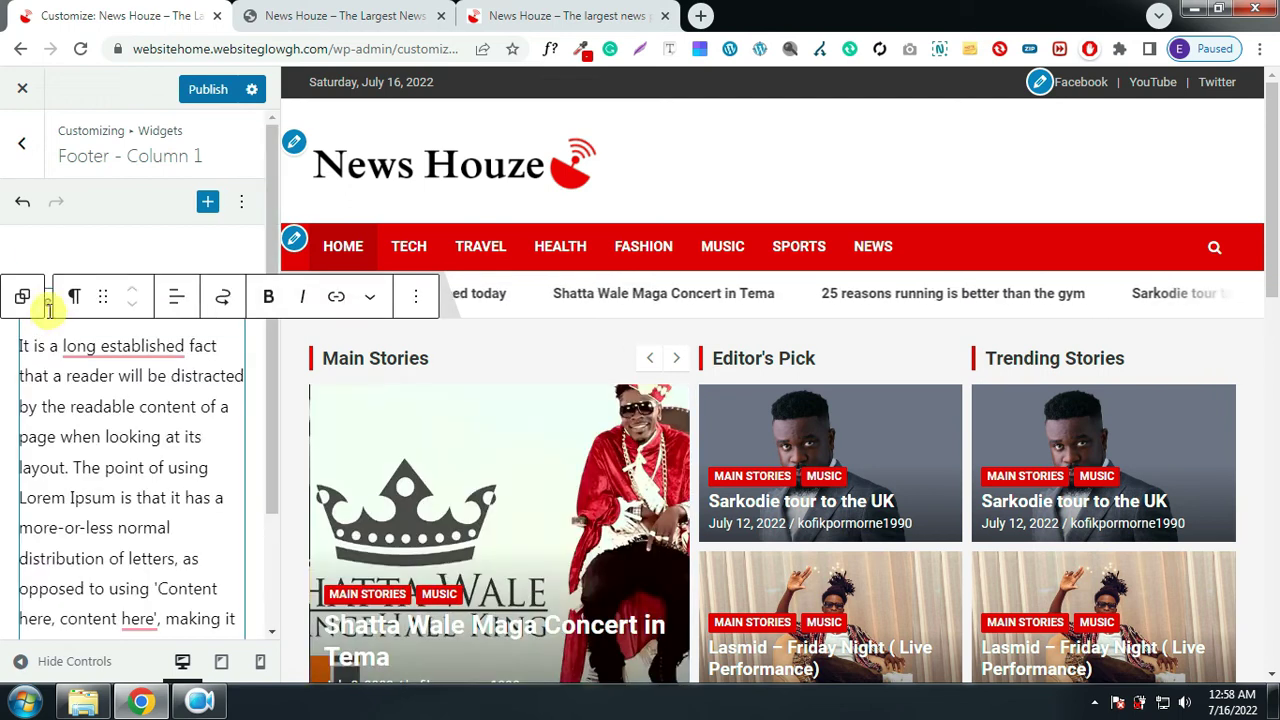
Title the Footer - Column 1 widget group "About" and publish the changes
click(47, 310)
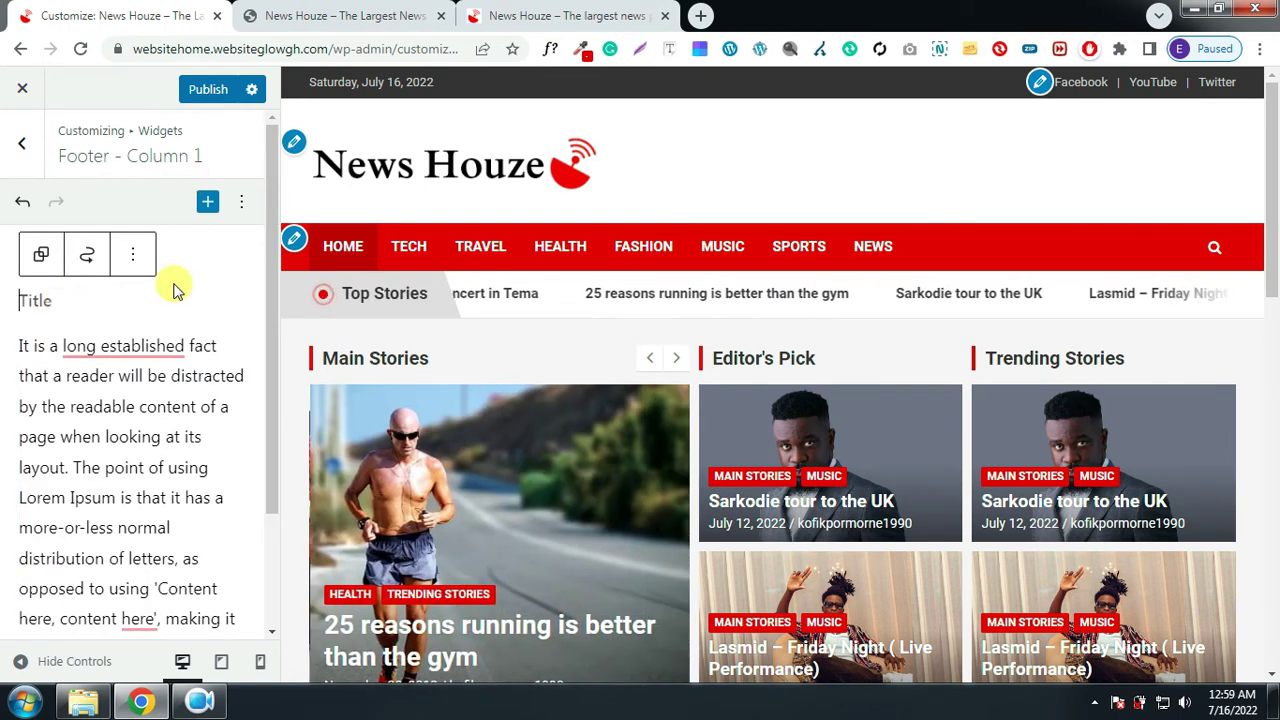
text(About)
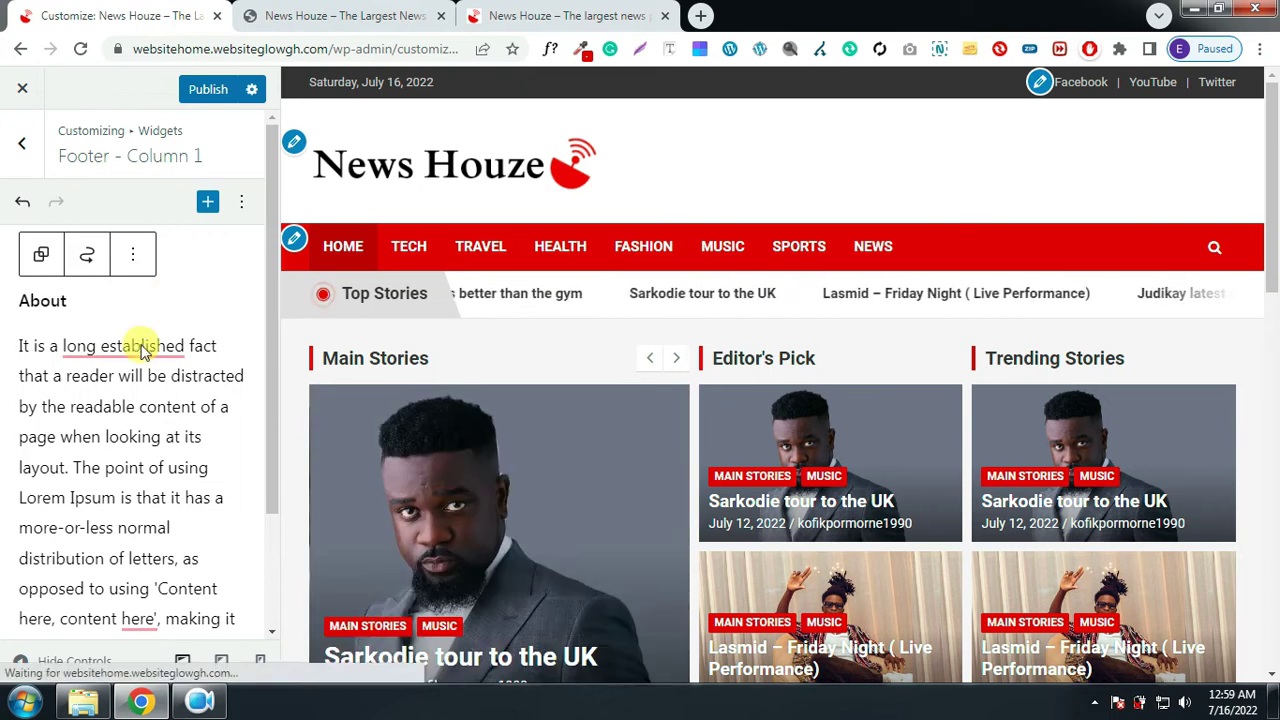
click(212, 92)
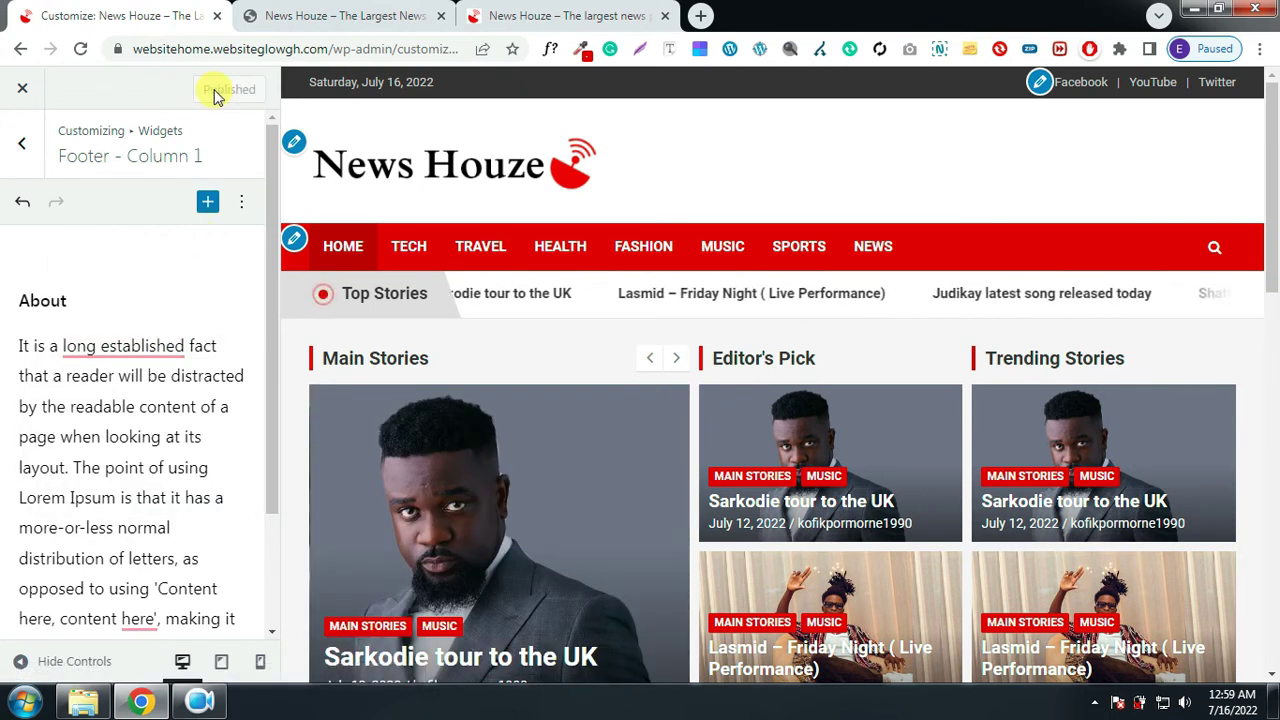
Reload the live News Houze home page and check the About widget in its footer
click(347, 14)
click(79, 49)
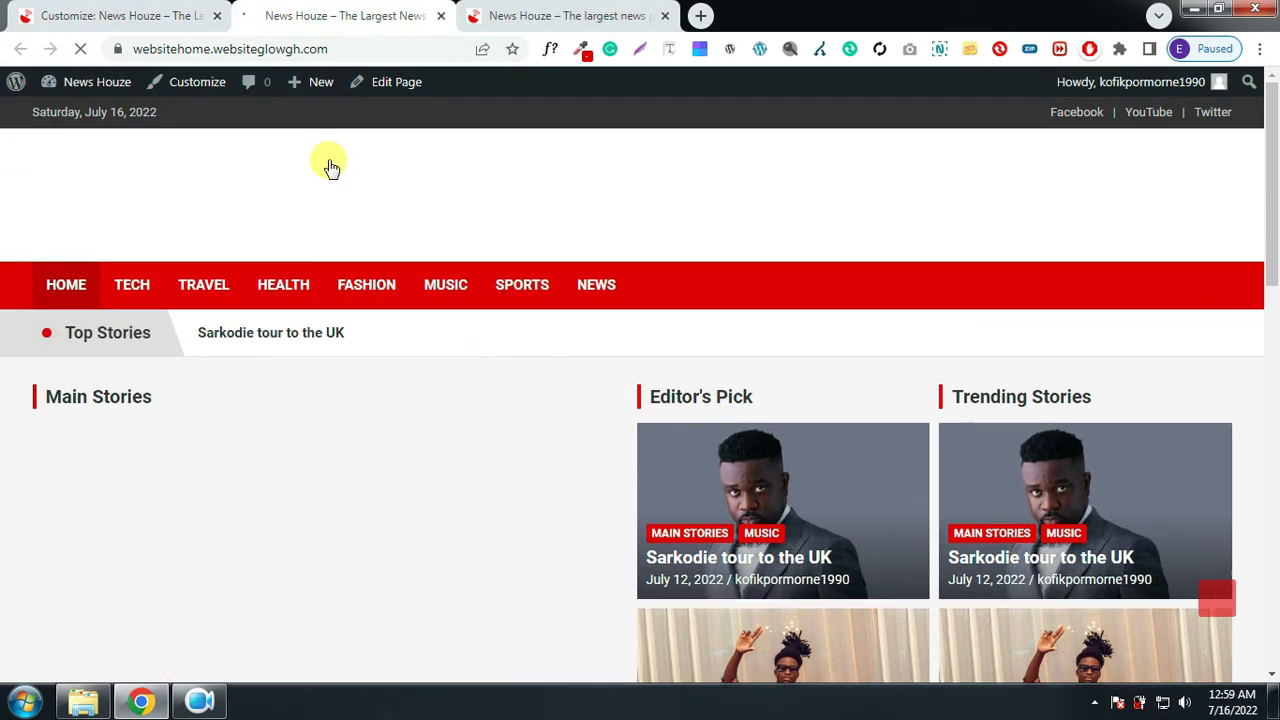
scroll(500, 300, down, 8)
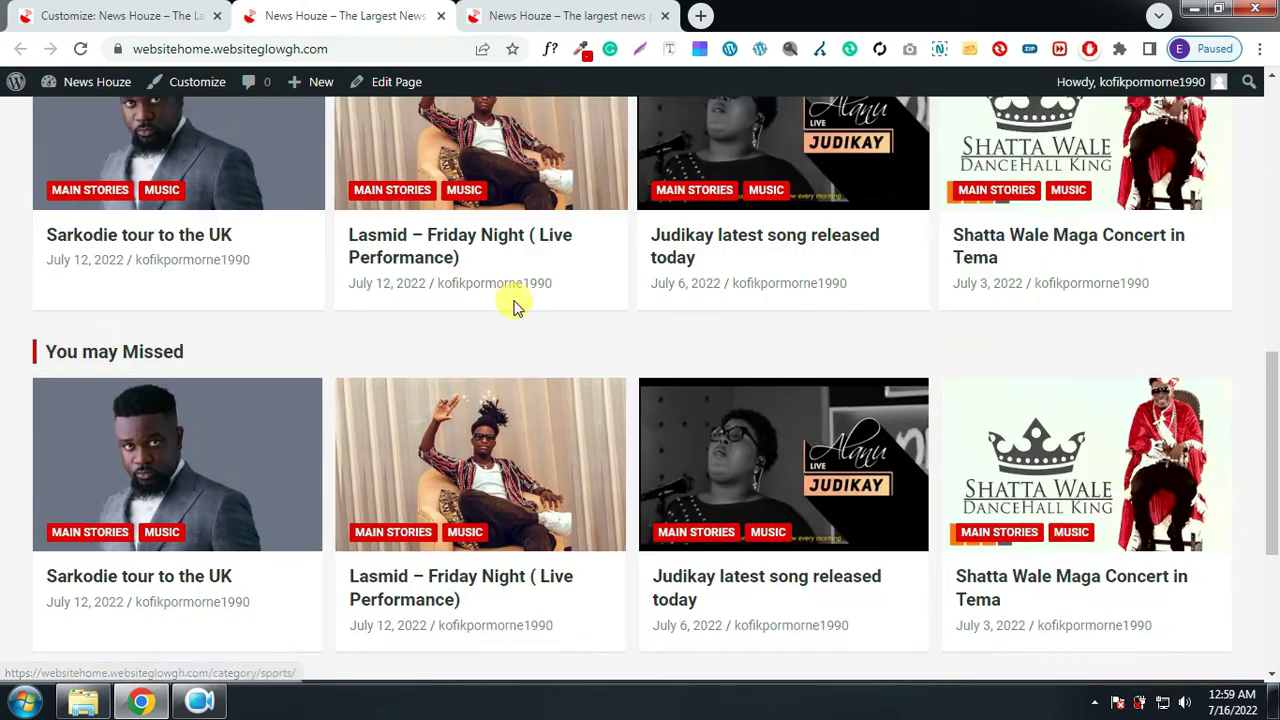
scroll(517, 307, down, 3)
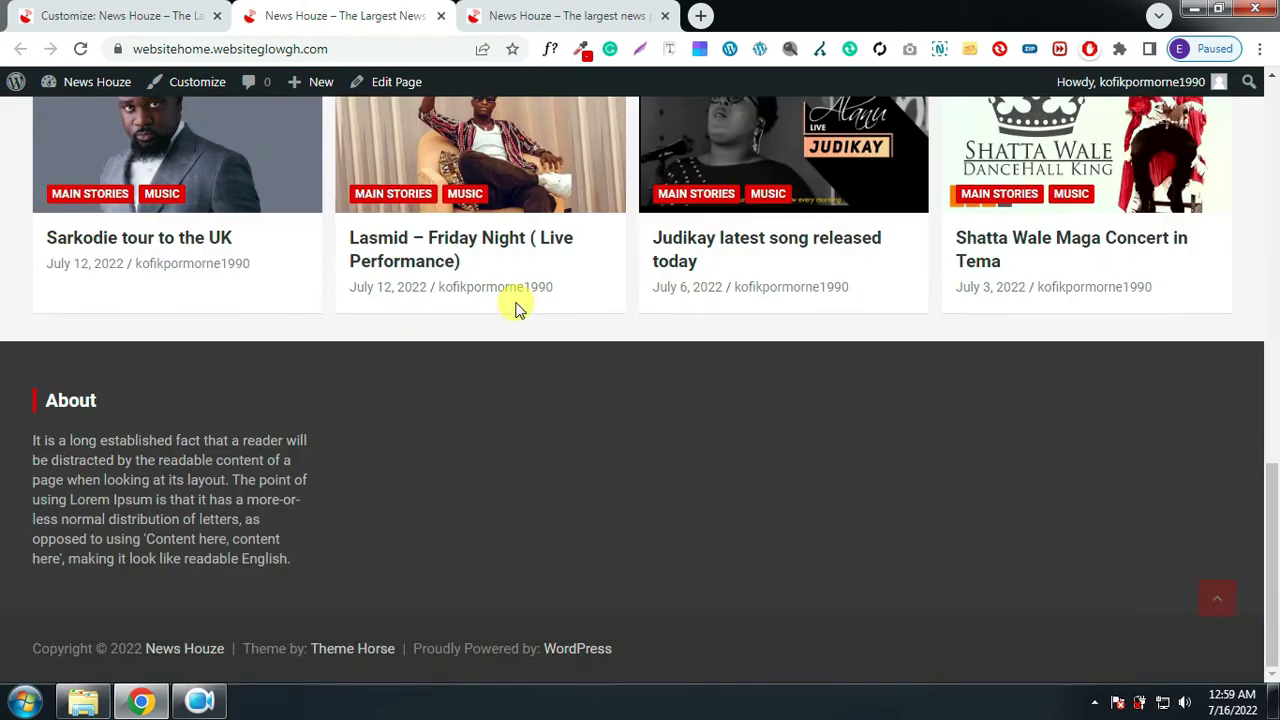
triple_click(52, 396)
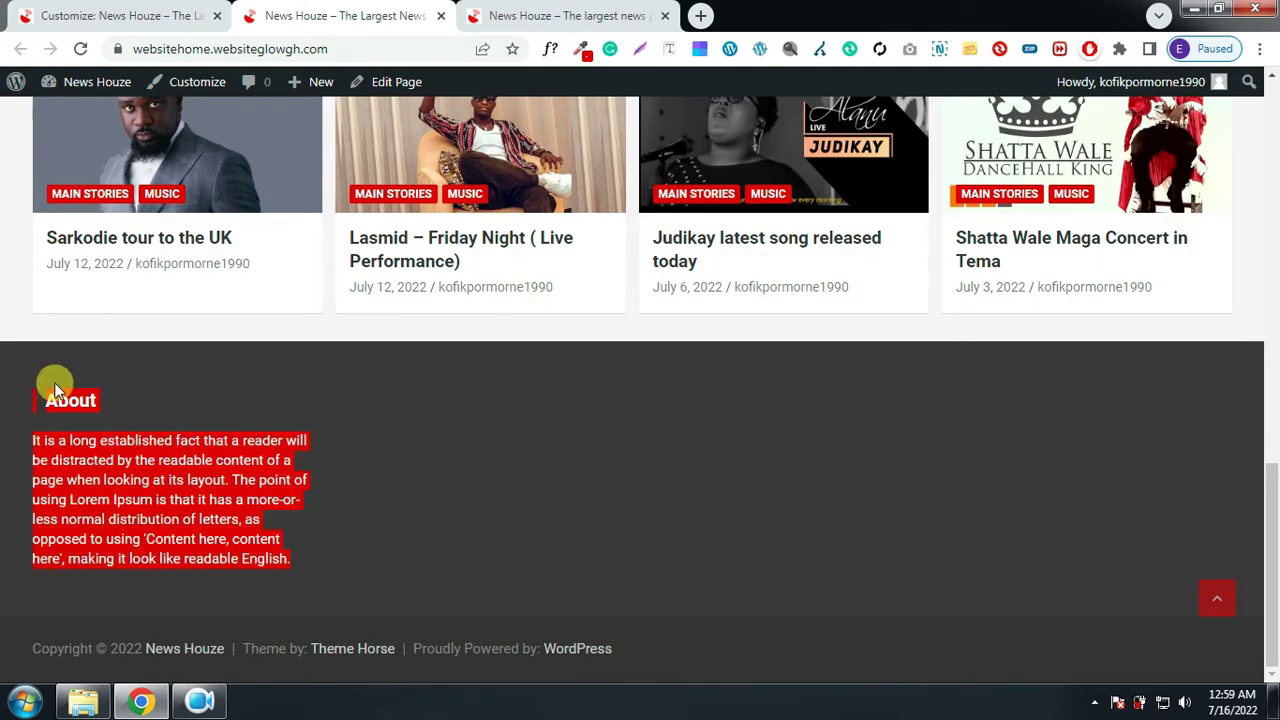
Open the Footer - Column 2 widget area in the Customizer and copy the Gallery heading from the reference site's footer
click(116, 16)
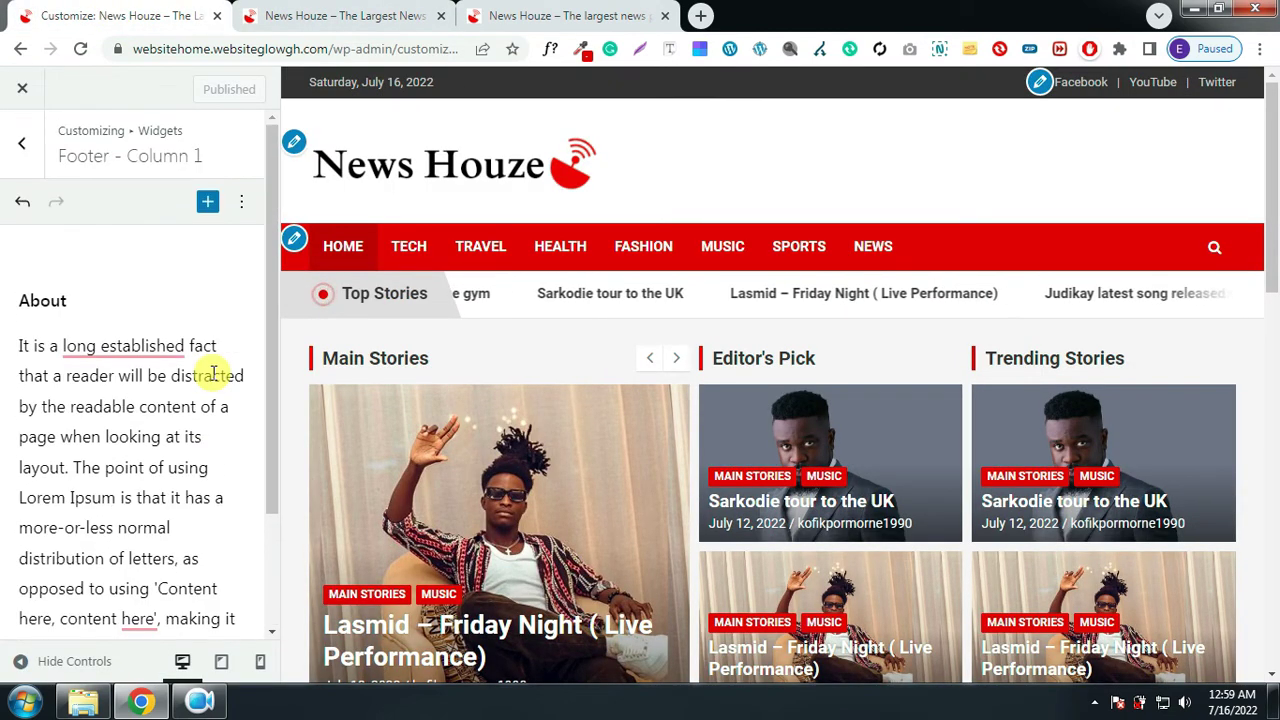
click(27, 148)
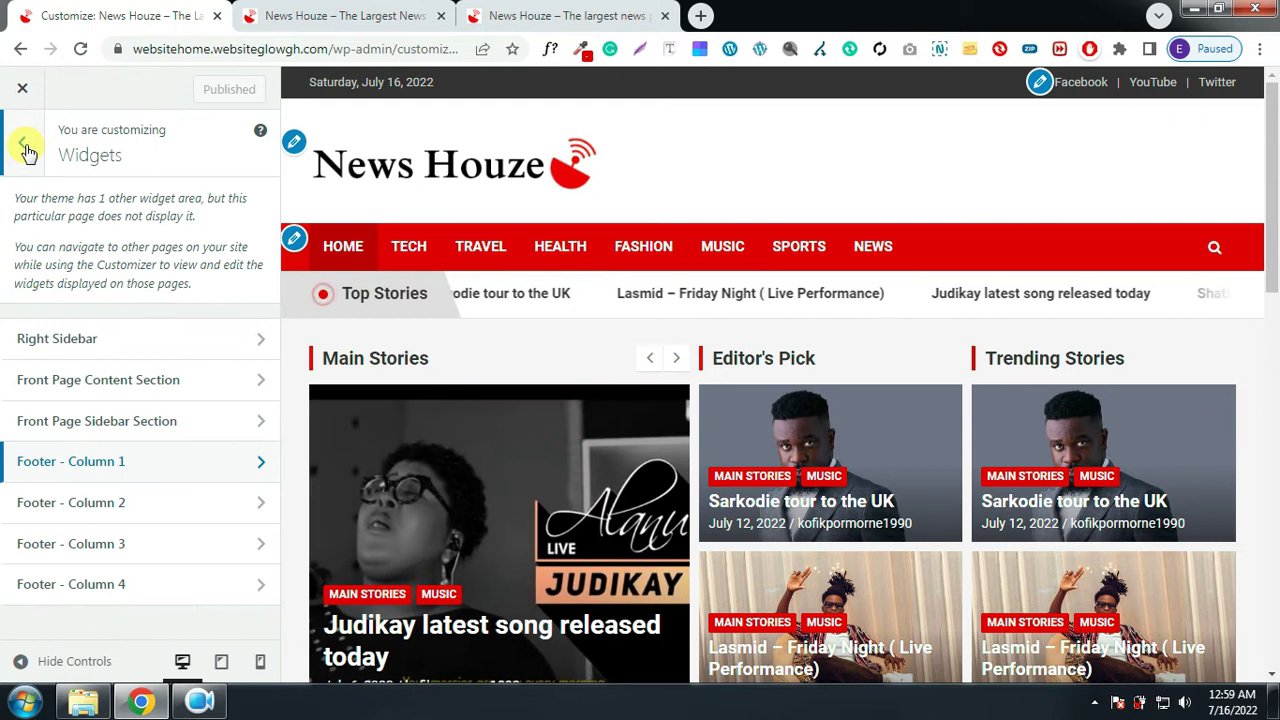
click(105, 505)
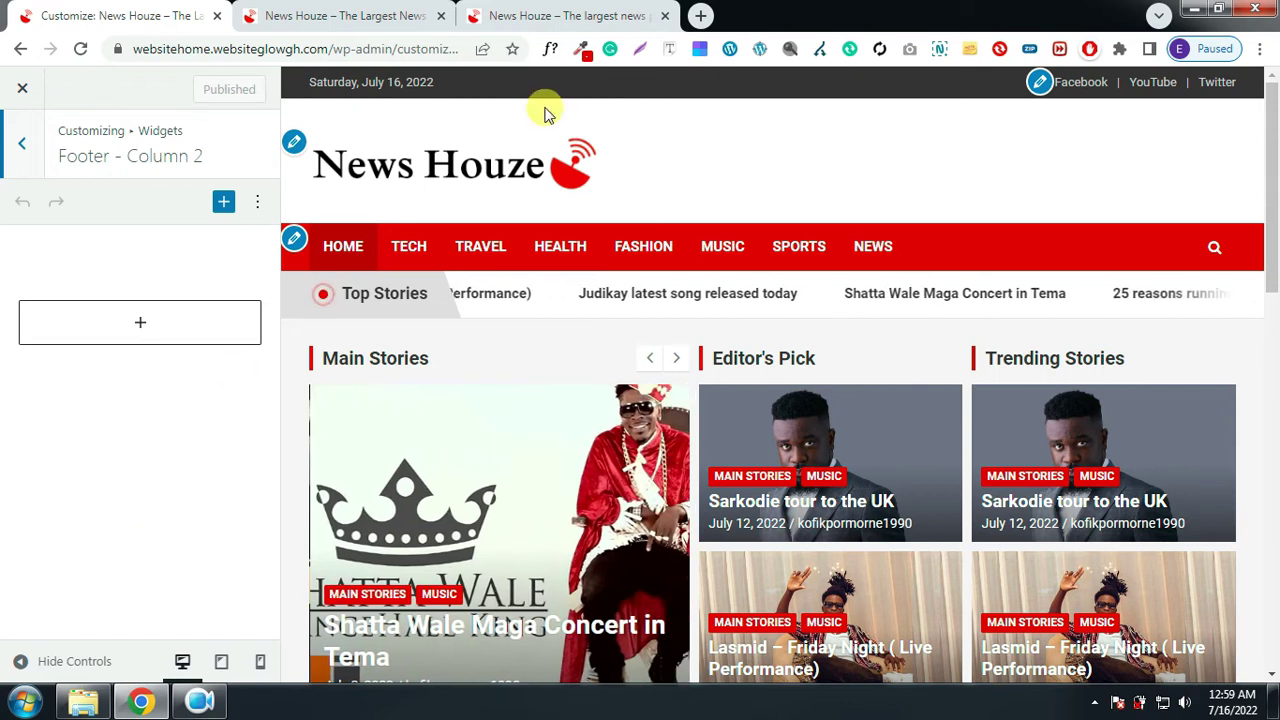
click(575, 12)
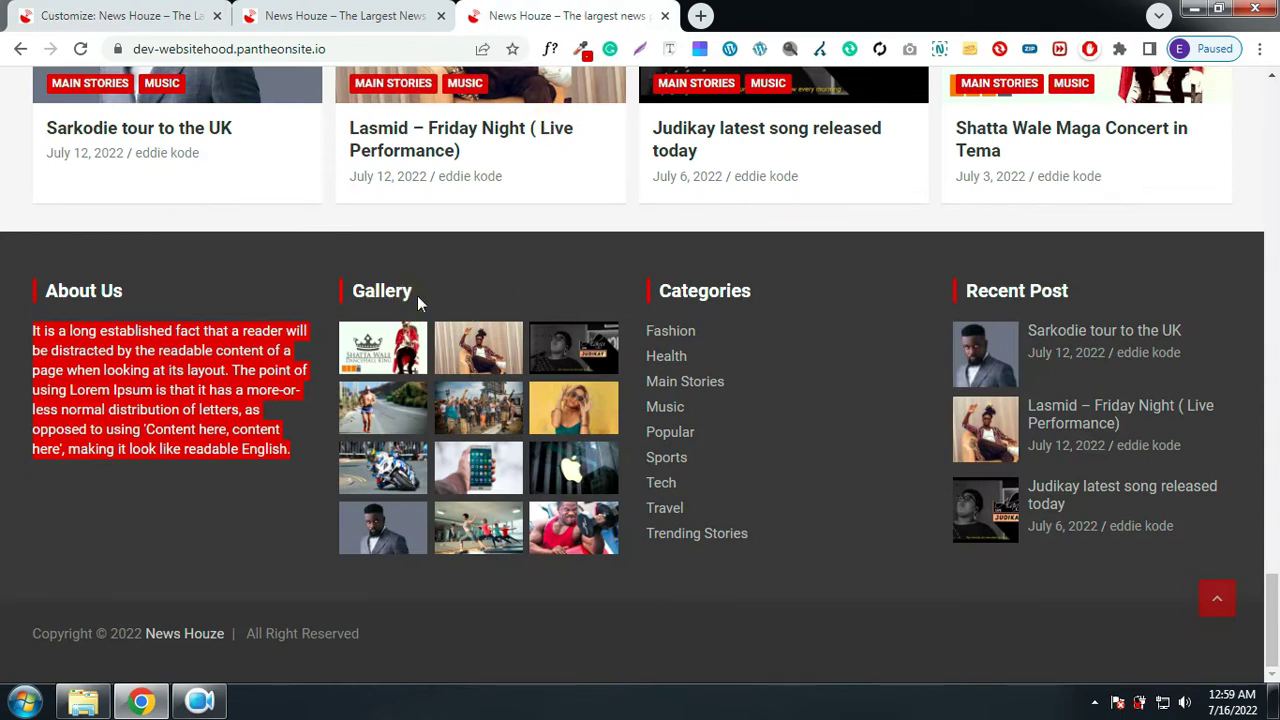
drag(418, 304, 372, 291)
right_click(360, 302)
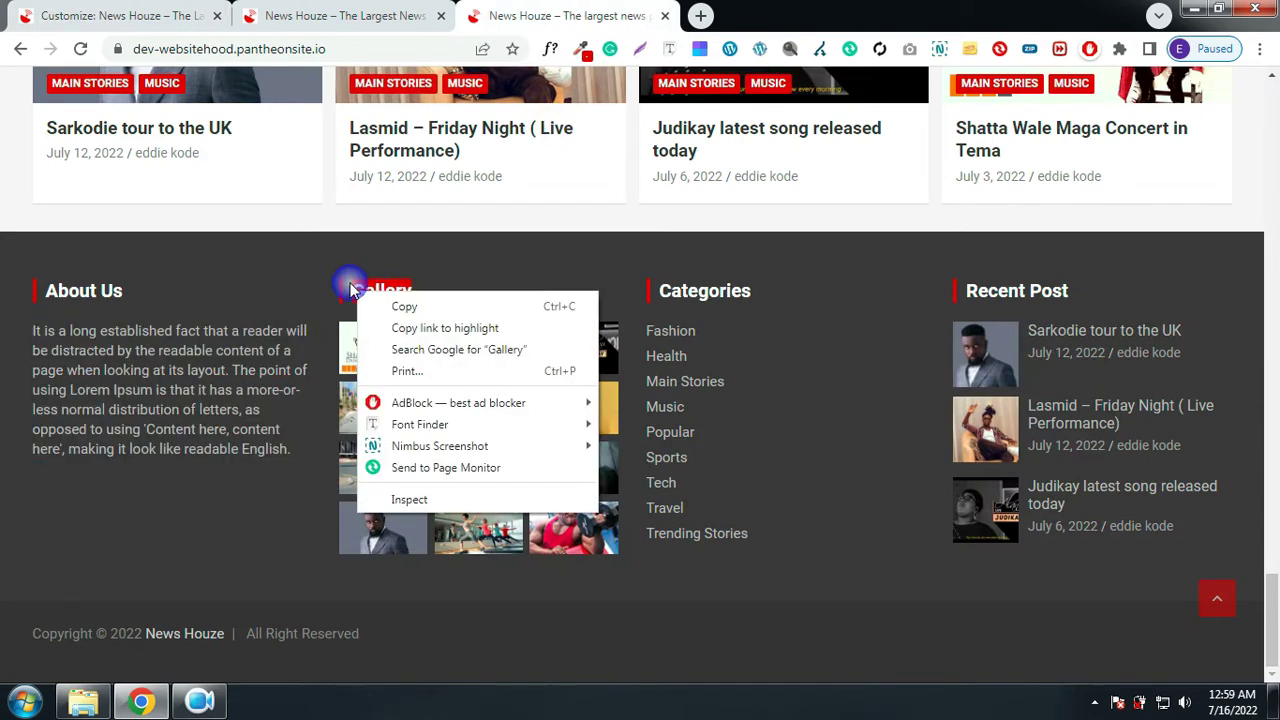
click(402, 305)
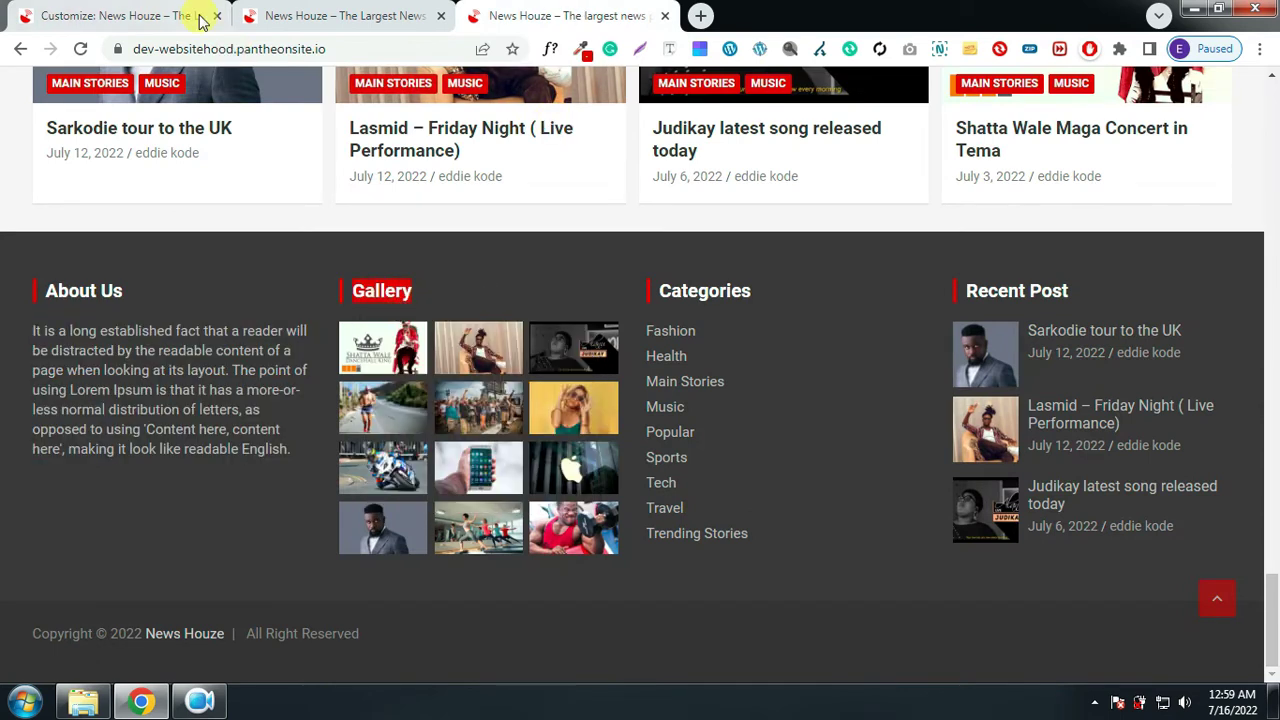
Add a widget group titled "Gallery" with a Gallery block inside it to Footer - Column 2 in the Customizer
click(145, 10)
click(140, 322)
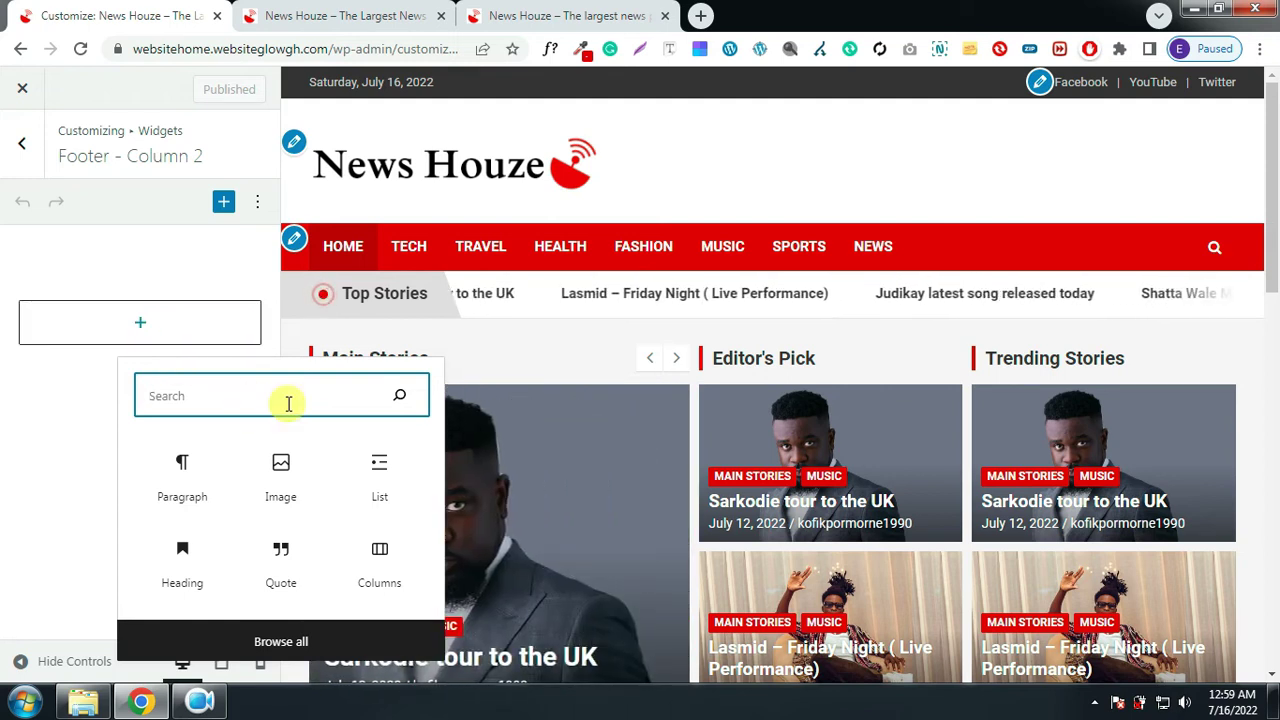
text(w)
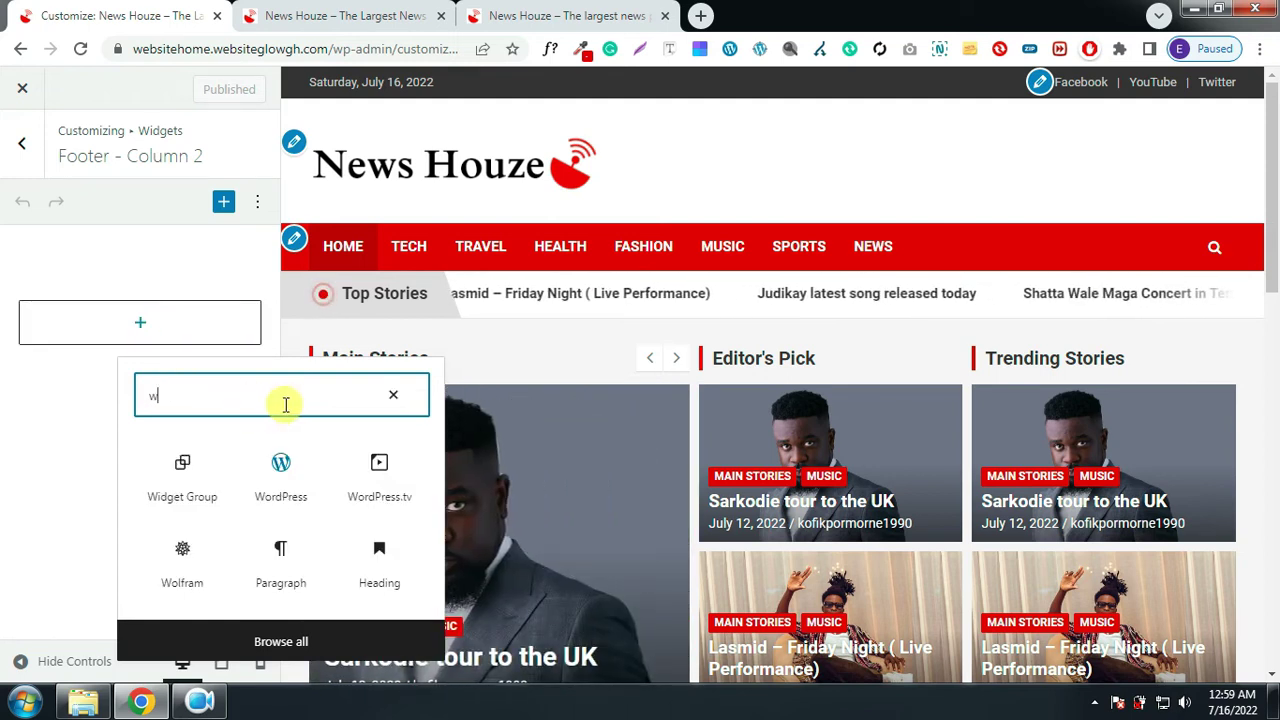
click(183, 467)
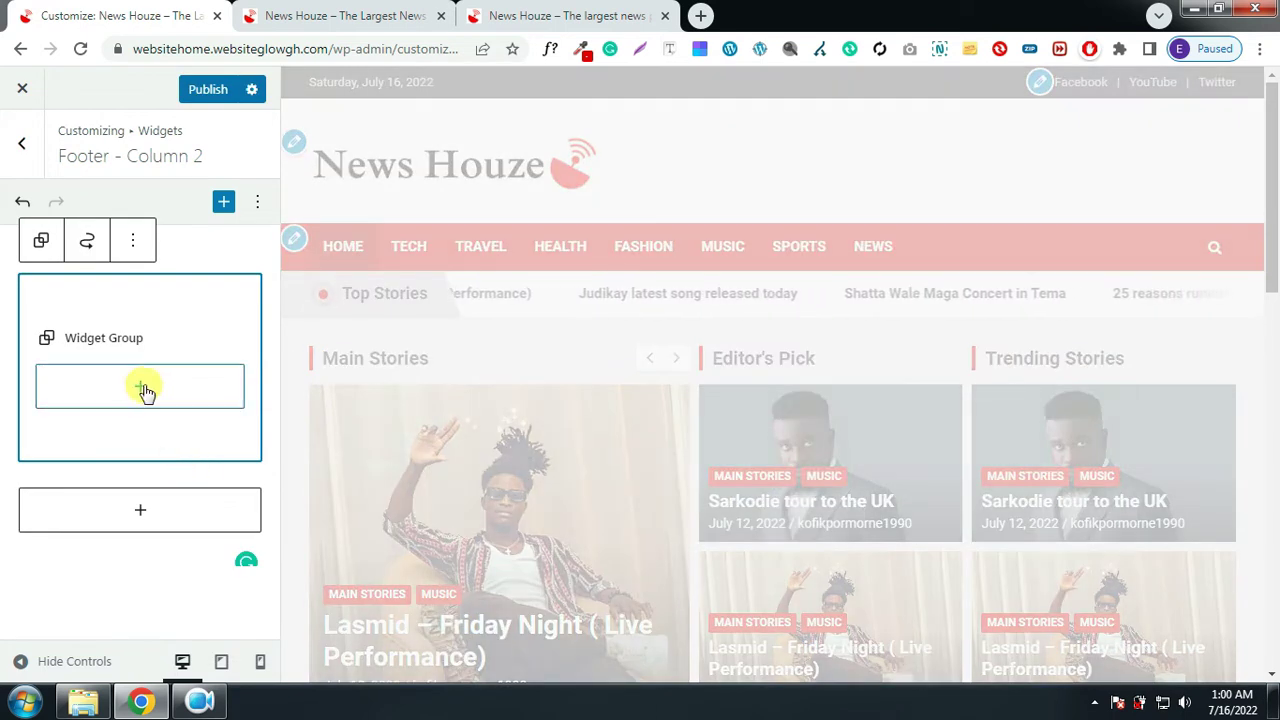
click(142, 388)
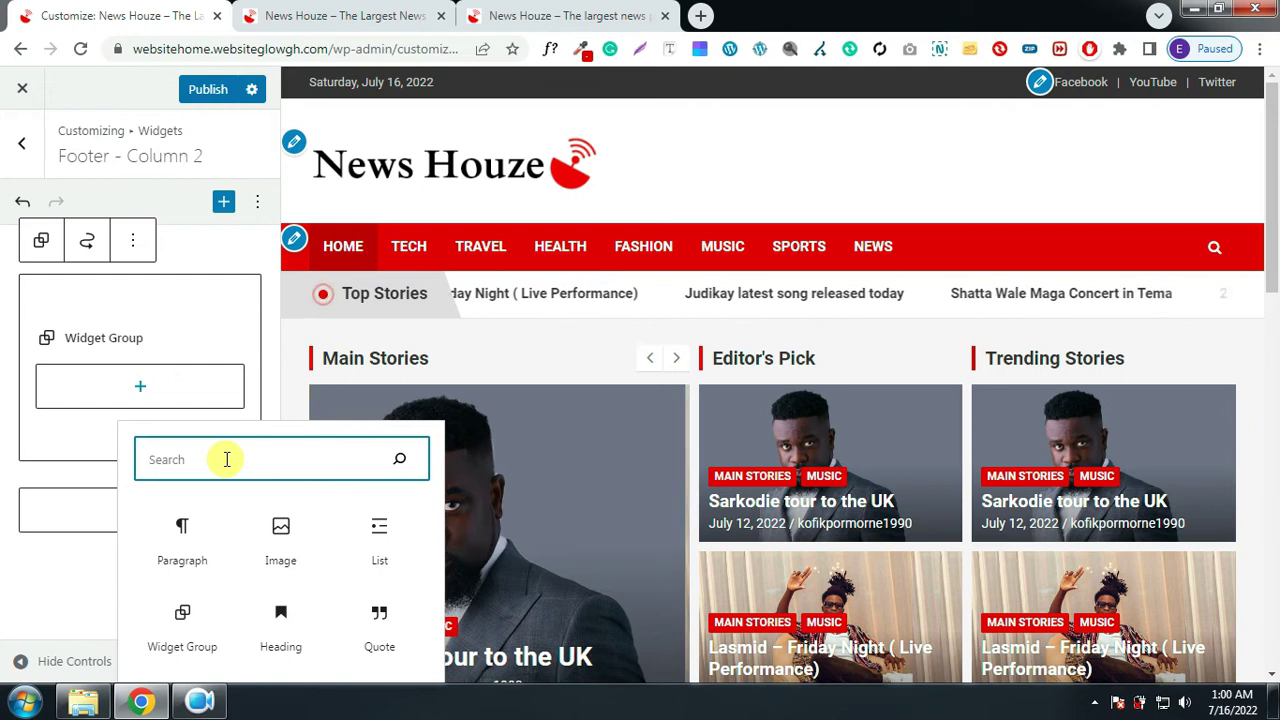
text(ga)
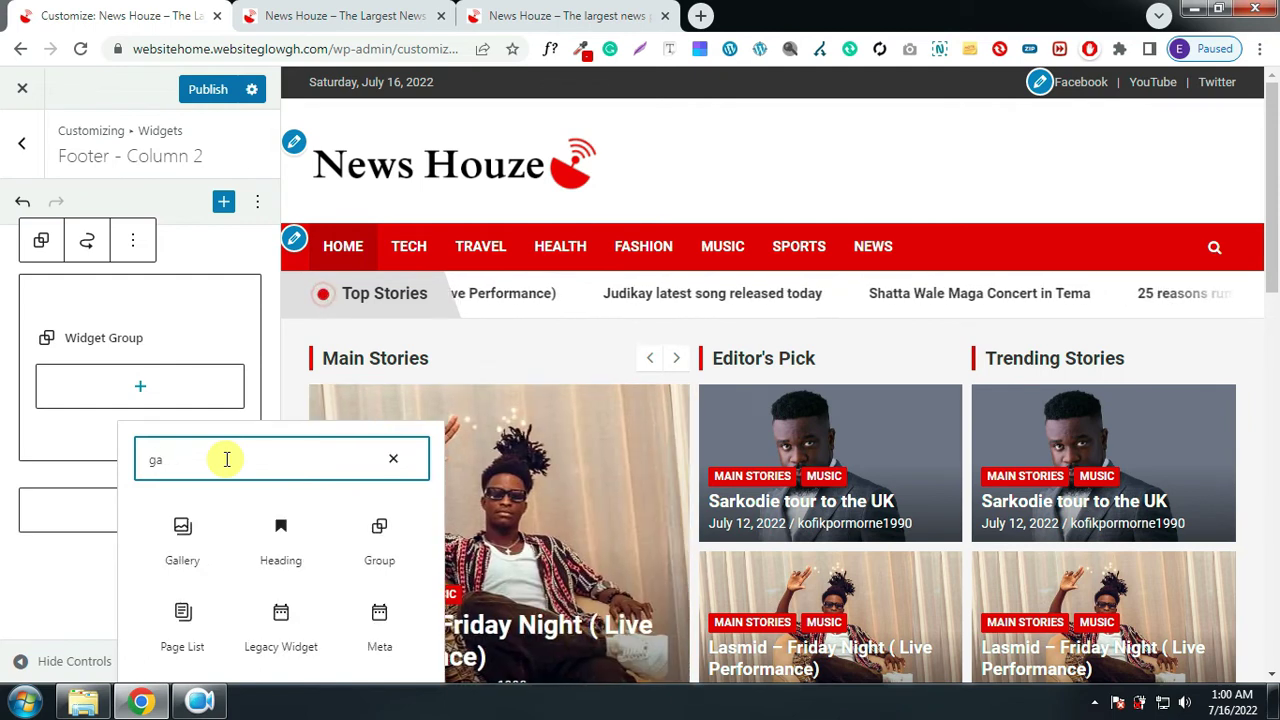
click(184, 538)
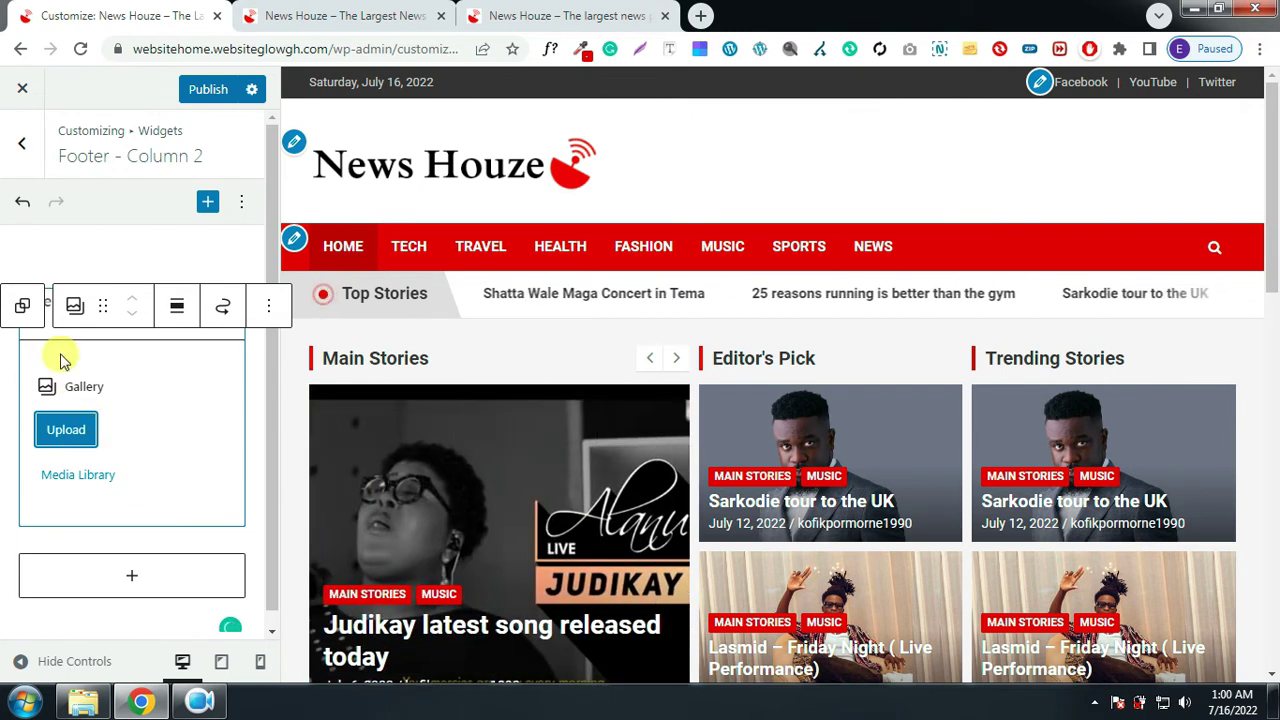
click(47, 300)
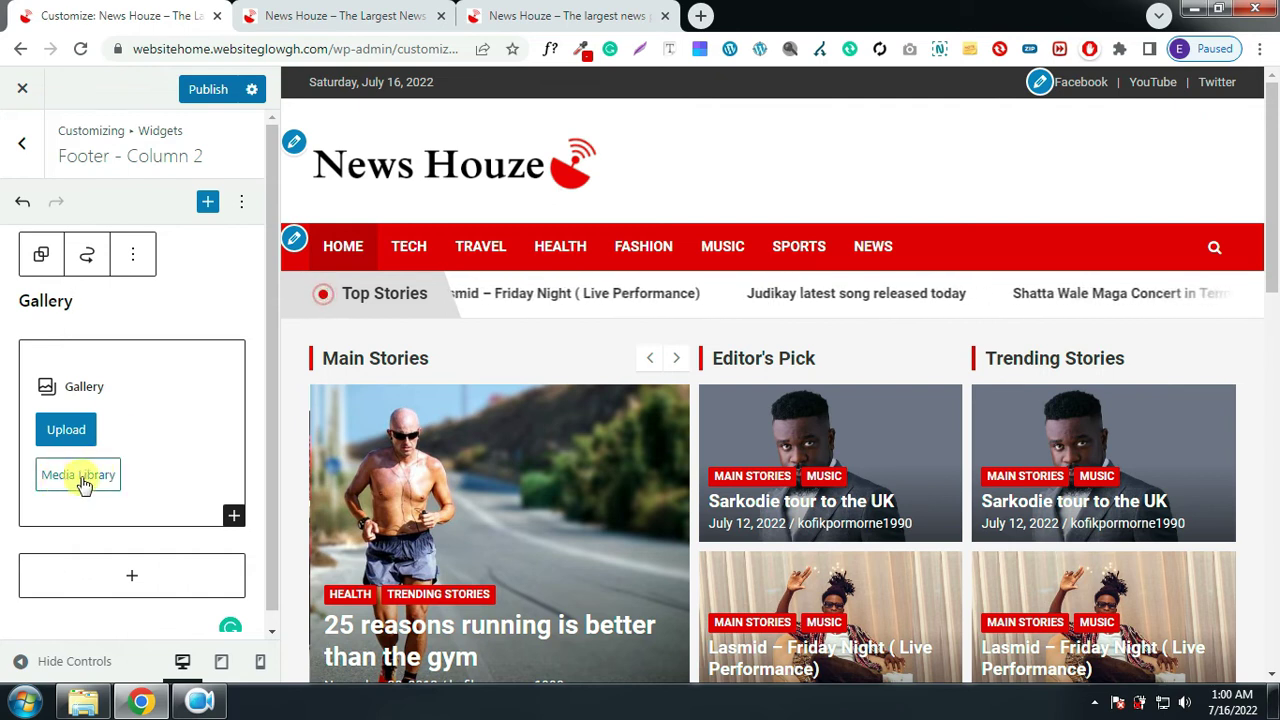
Select the Sark, health-4, concert fireworks and maxresdefault-1 images from the Media Library for the new gallery
click(83, 480)
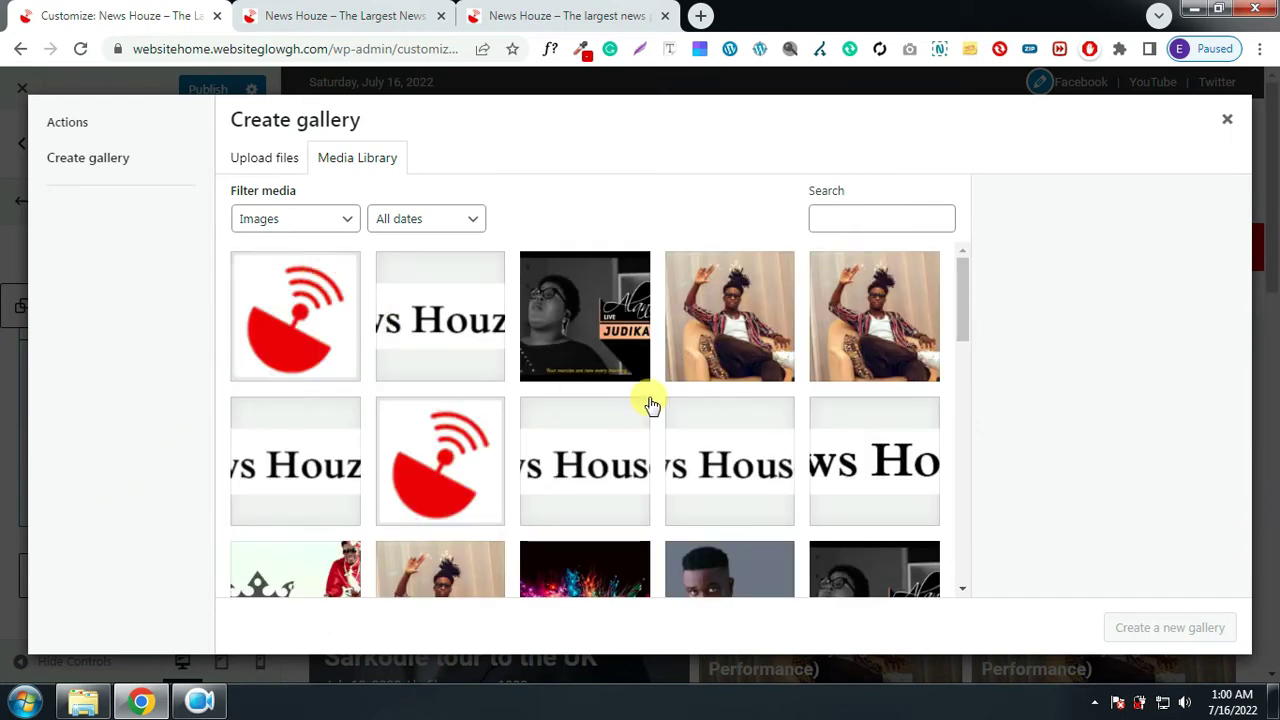
scroll(651, 404, down, 3)
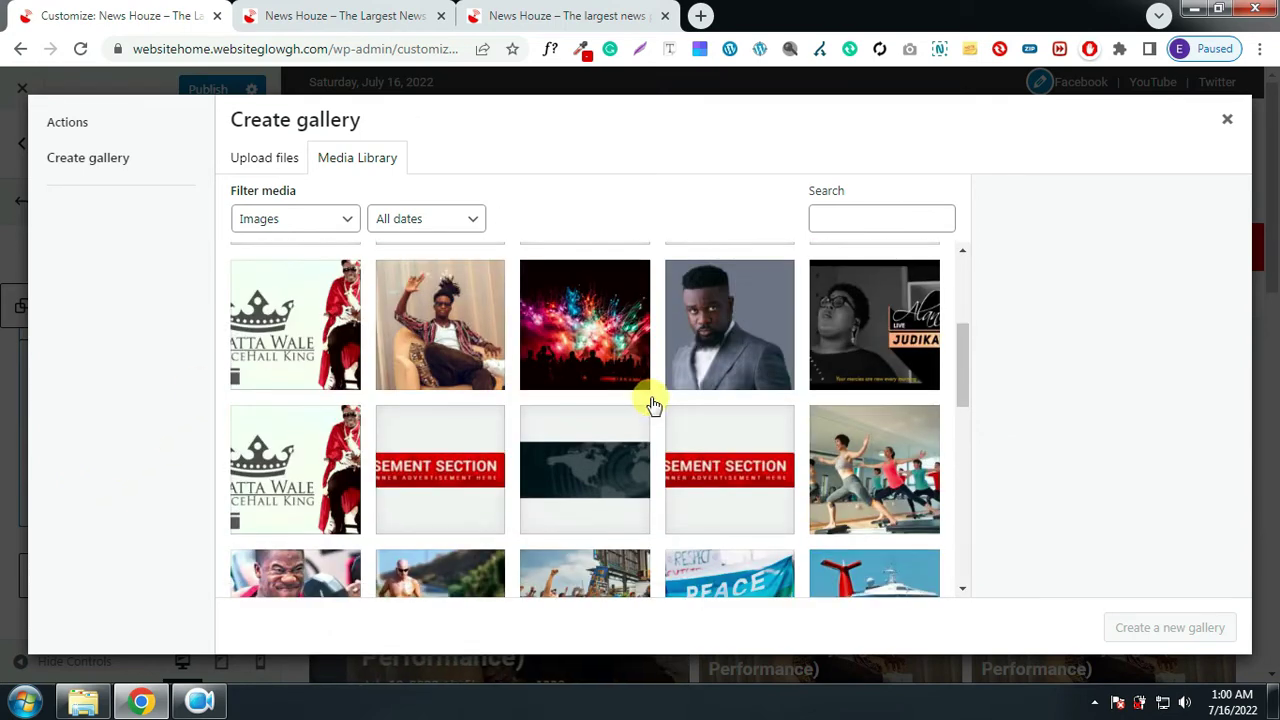
click(736, 338)
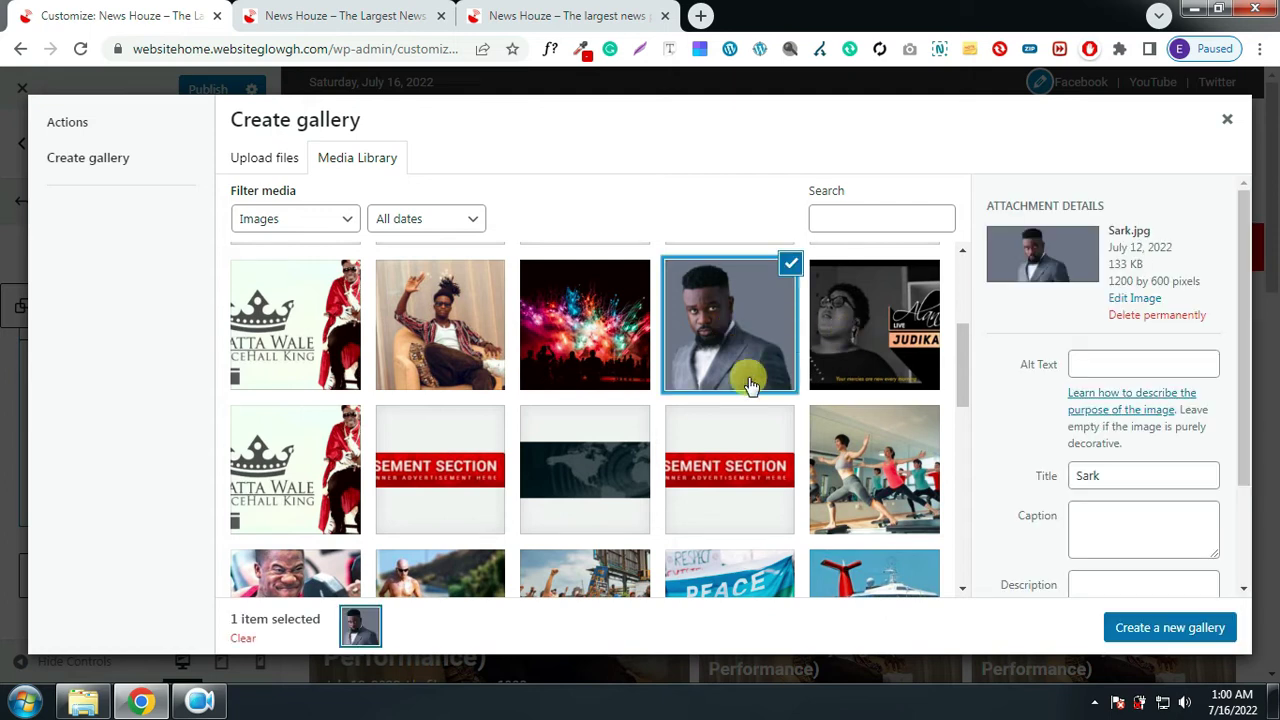
click(872, 505)
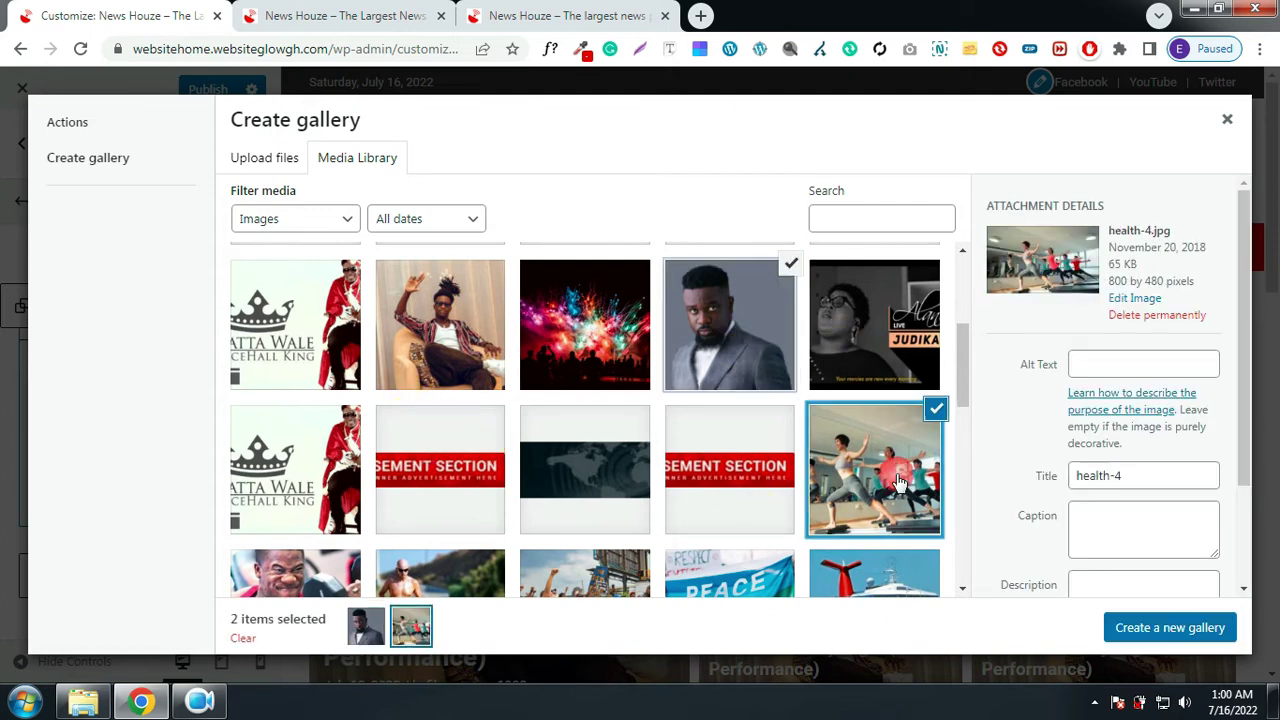
click(590, 350)
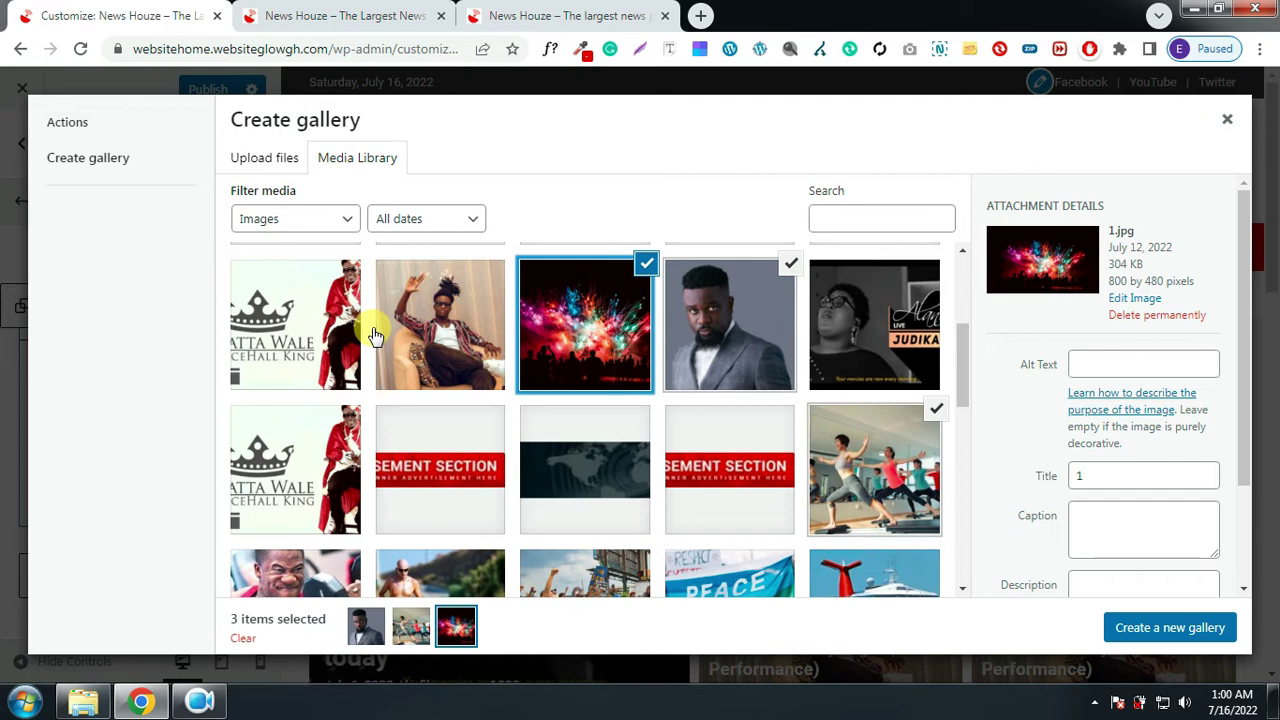
click(348, 335)
Add the weightlifter, health-3 runner, protest crowd and fashion-5 images to the selection, then create and insert the gallery
scroll(723, 514, down, 3)
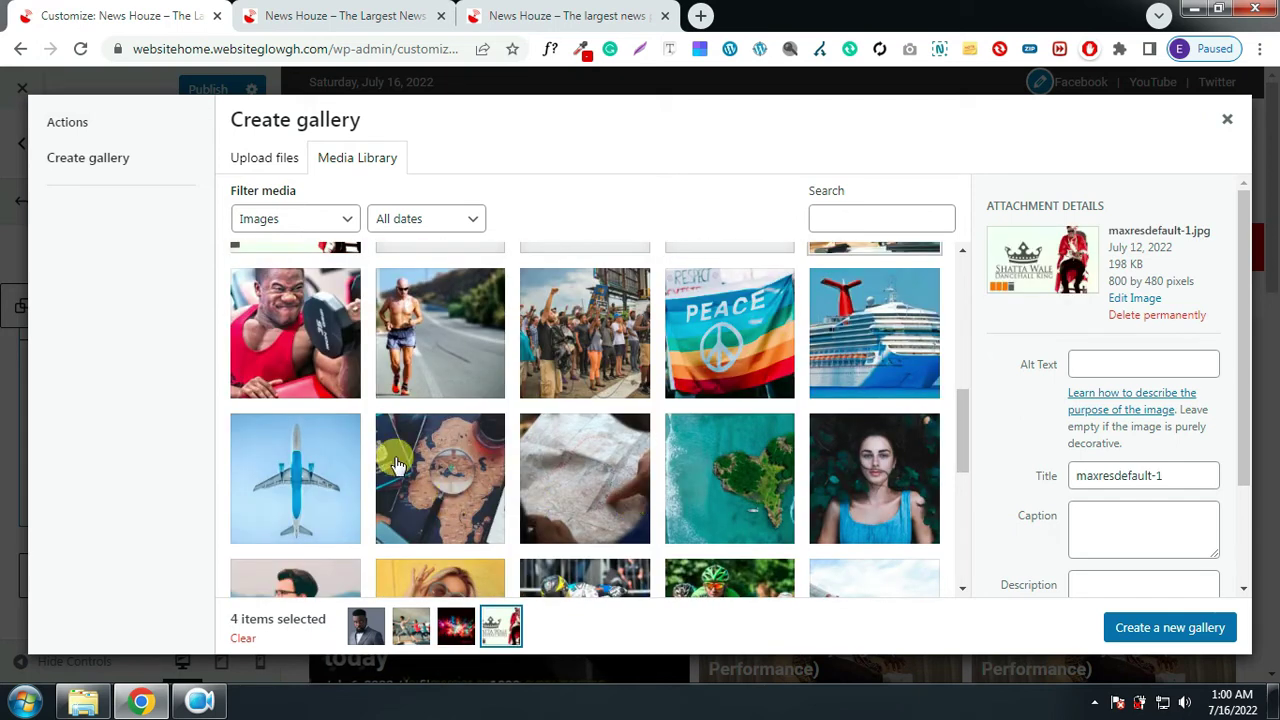
click(312, 352)
click(394, 340)
click(596, 344)
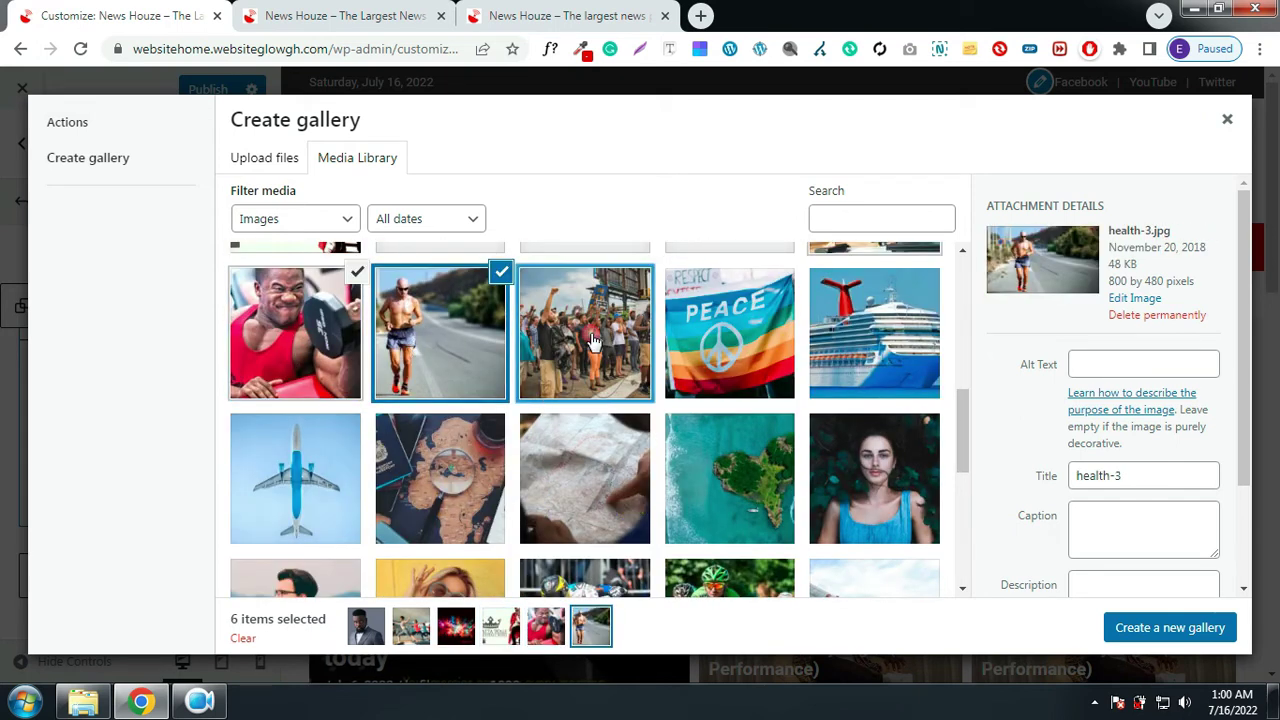
click(840, 485)
scroll(760, 475, up, 5)
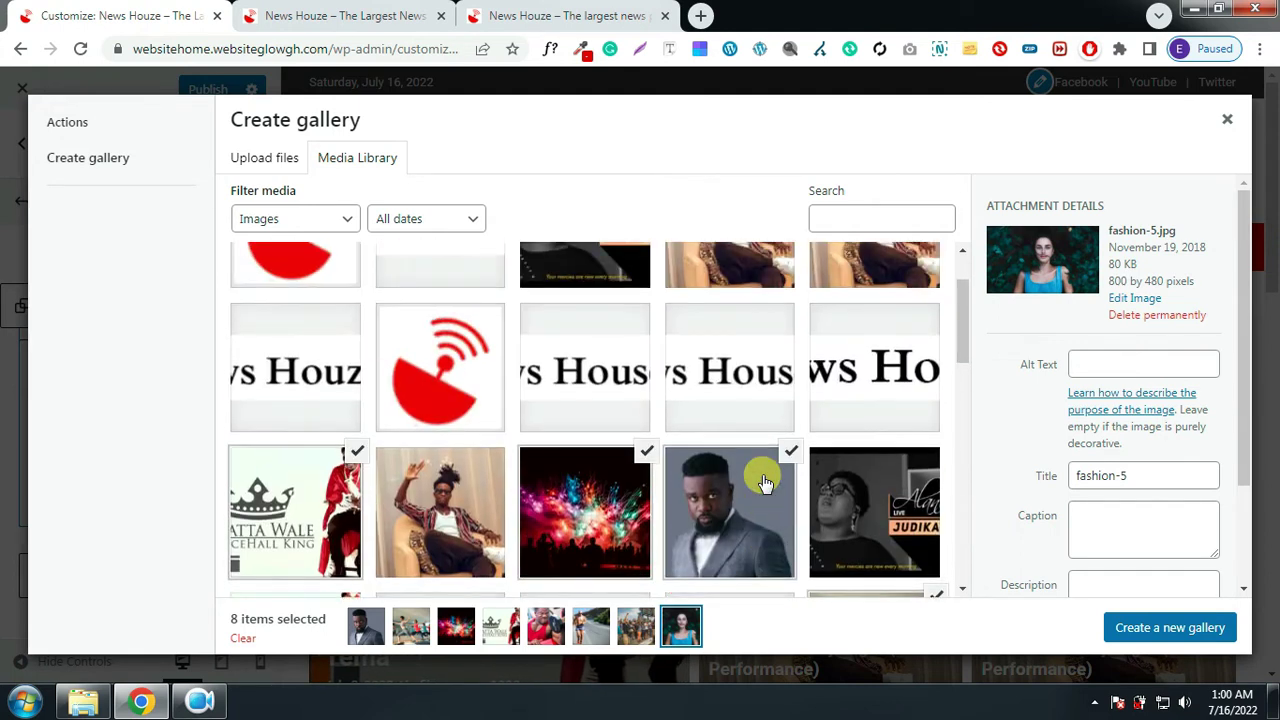
click(1149, 630)
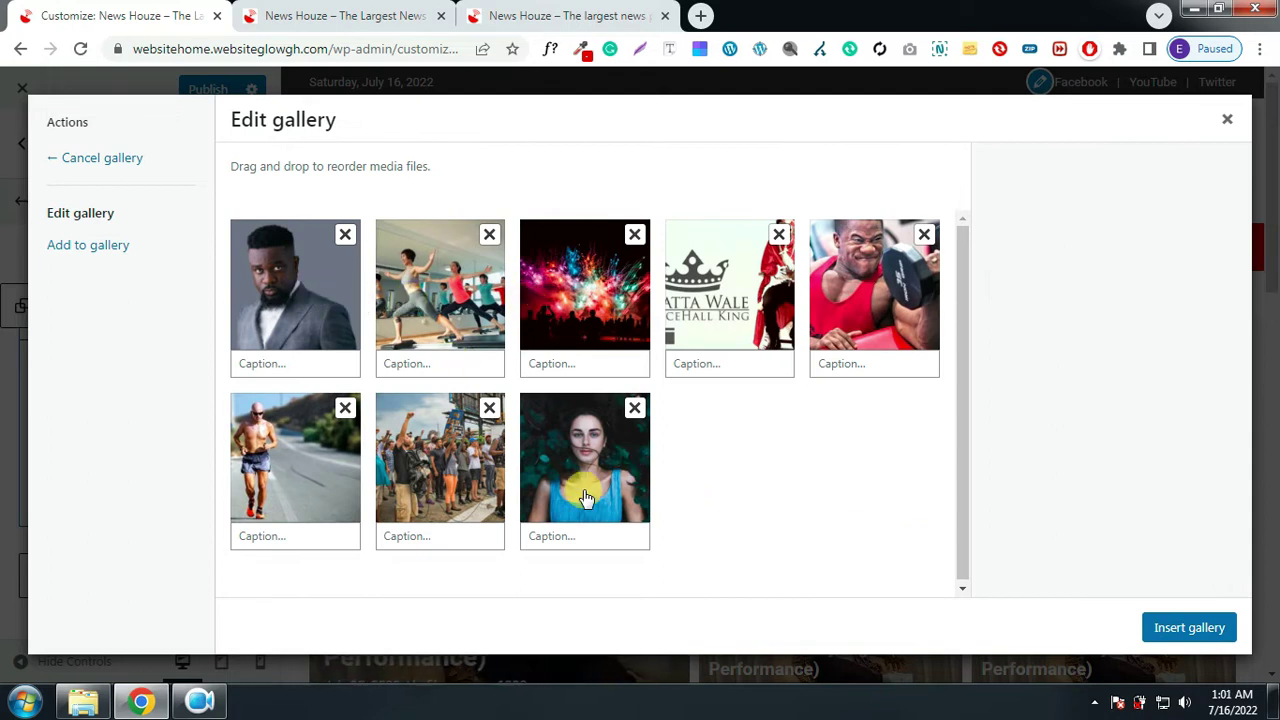
click(1183, 634)
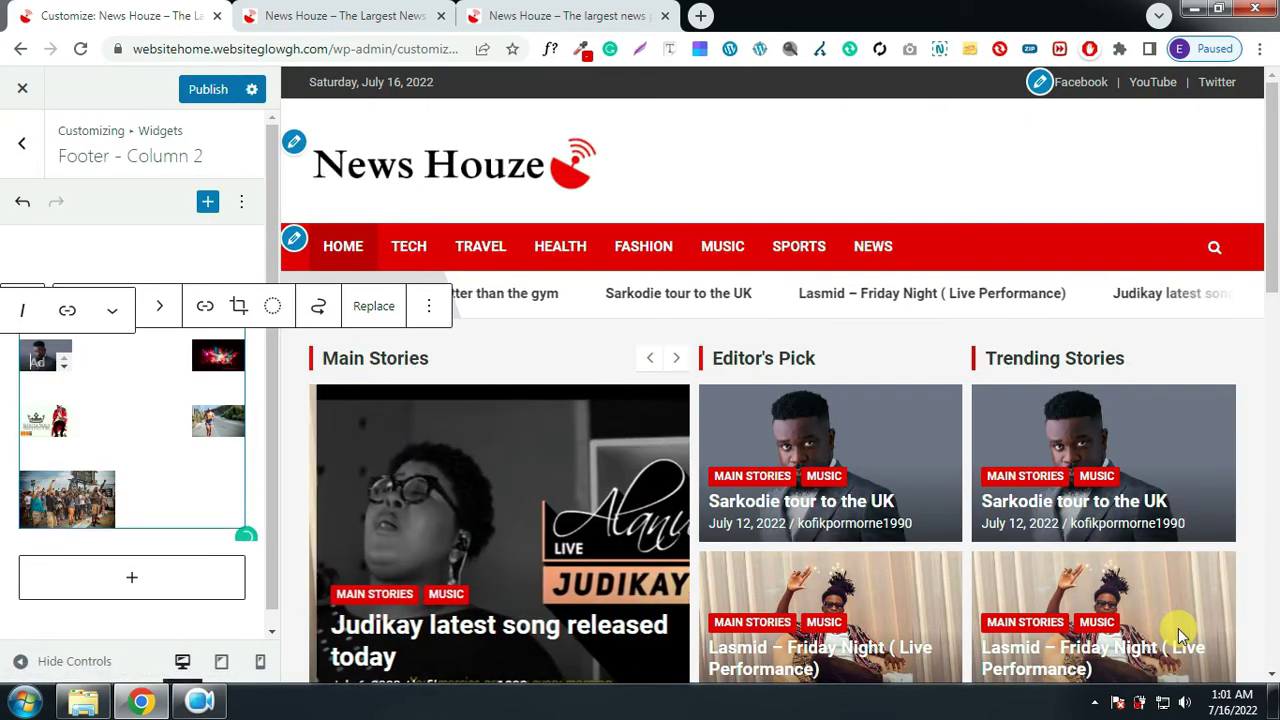
Add the smartwatch image from the Media Library to the Footer - Column 2 gallery and publish the changes
click(176, 421)
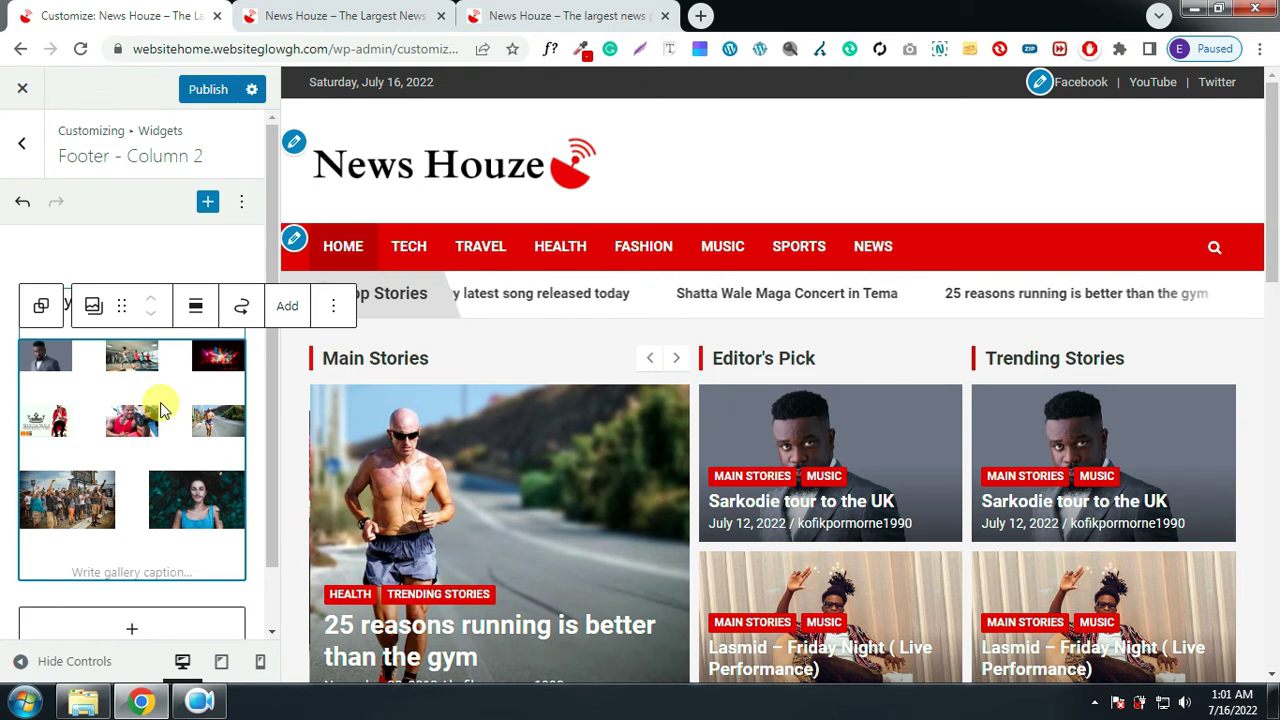
click(287, 312)
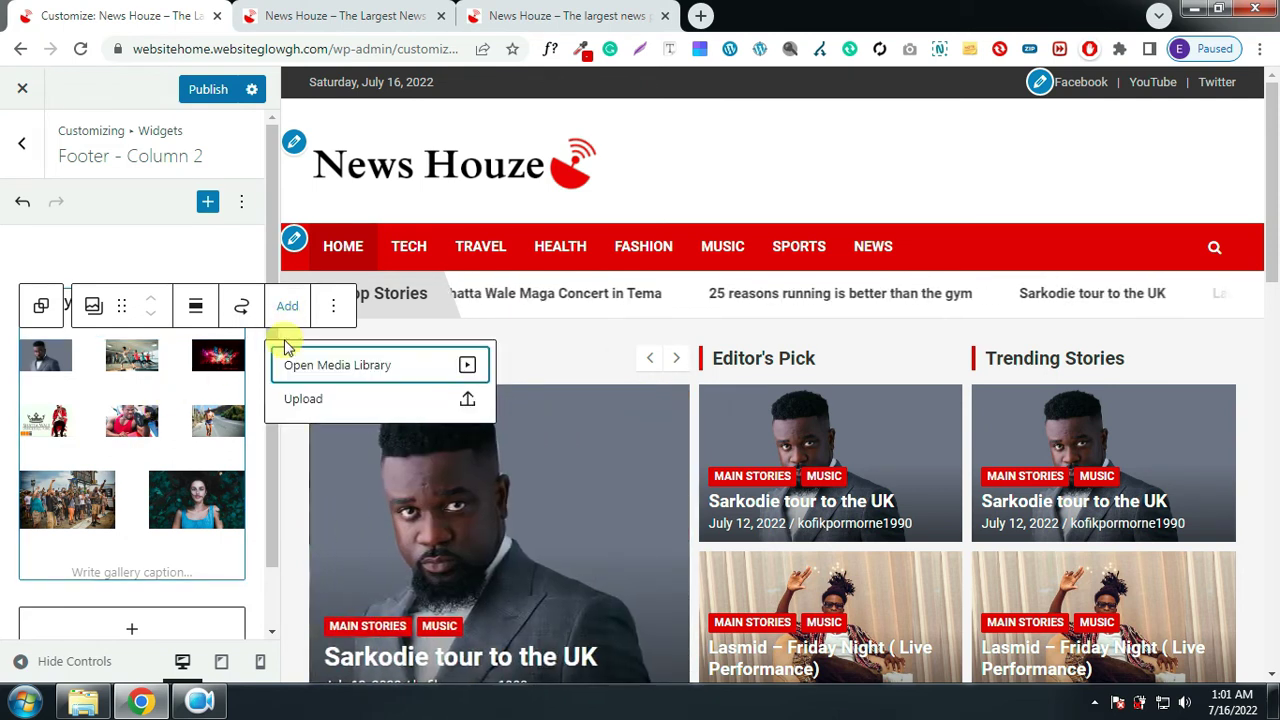
click(337, 368)
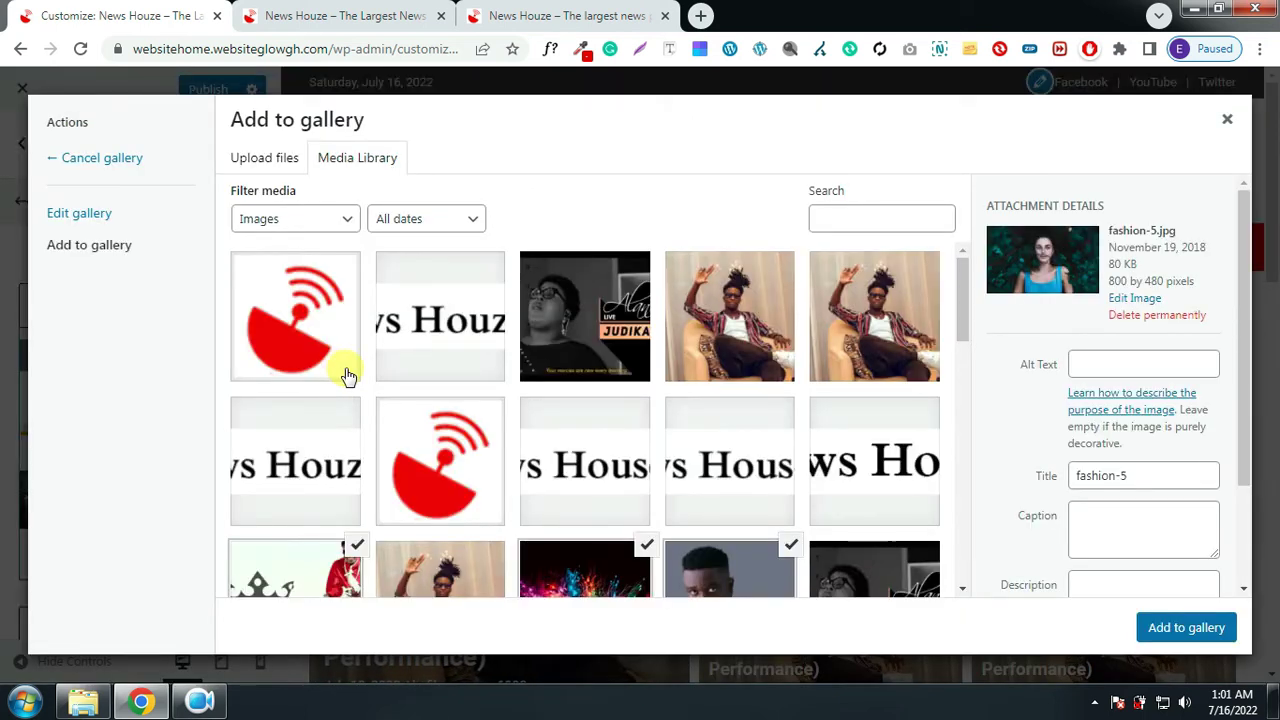
scroll(672, 495, down, 15)
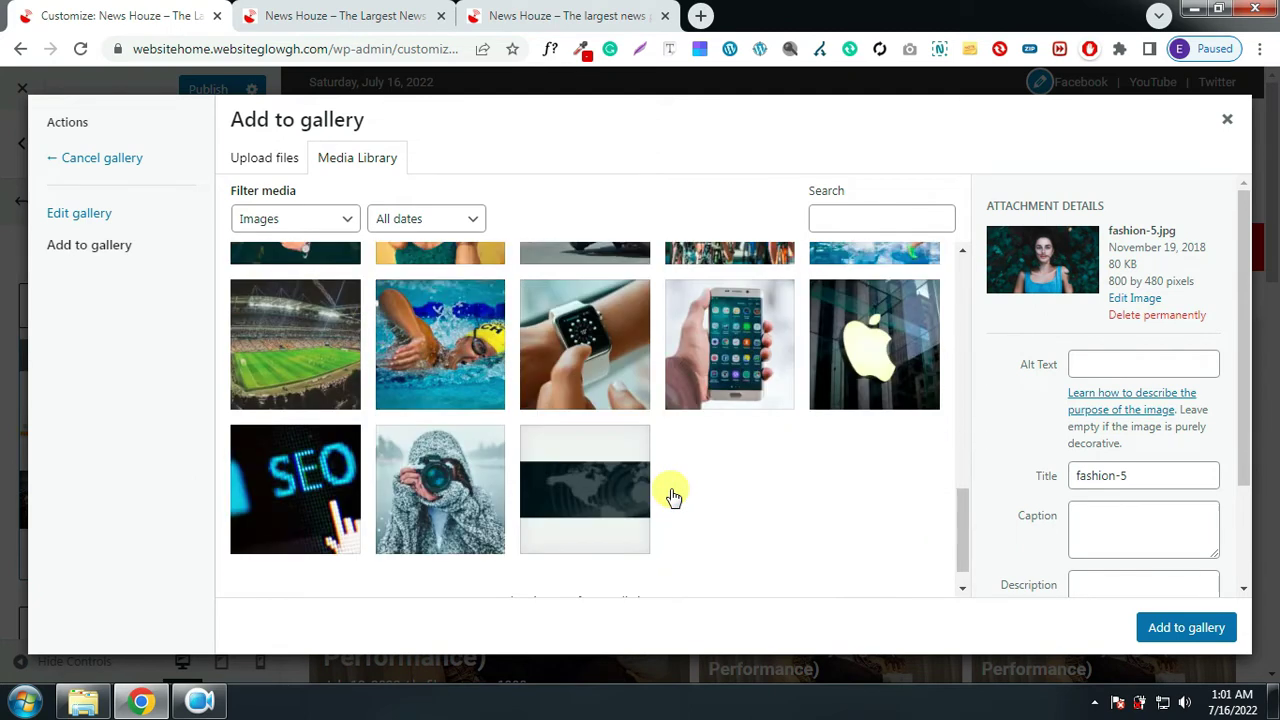
scroll(671, 488, up, 3)
scroll(643, 494, down, 2)
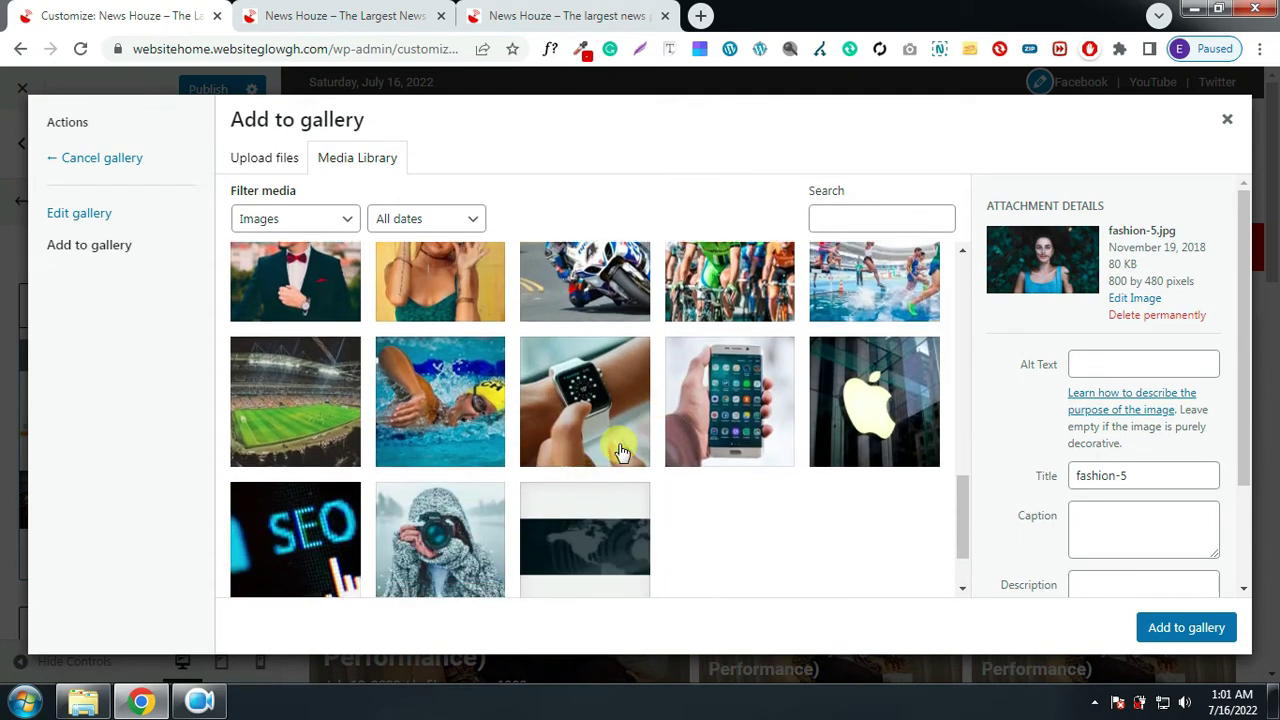
click(622, 452)
click(1166, 627)
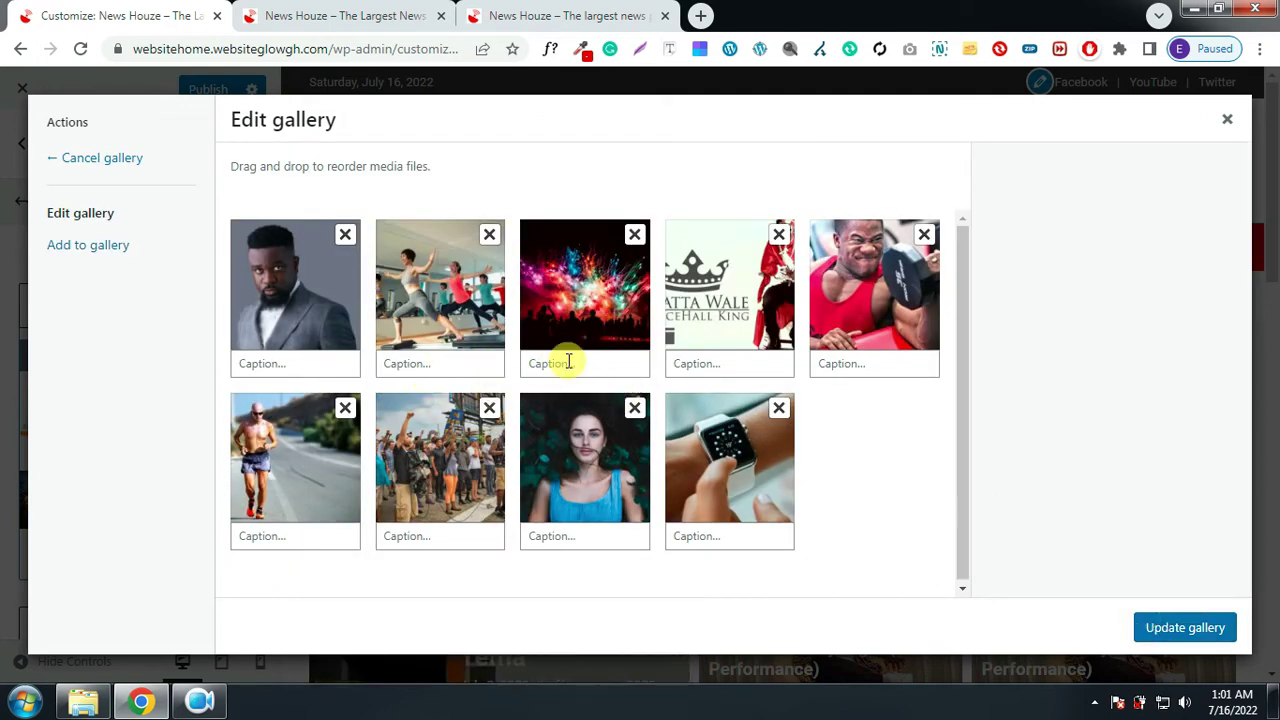
click(1150, 632)
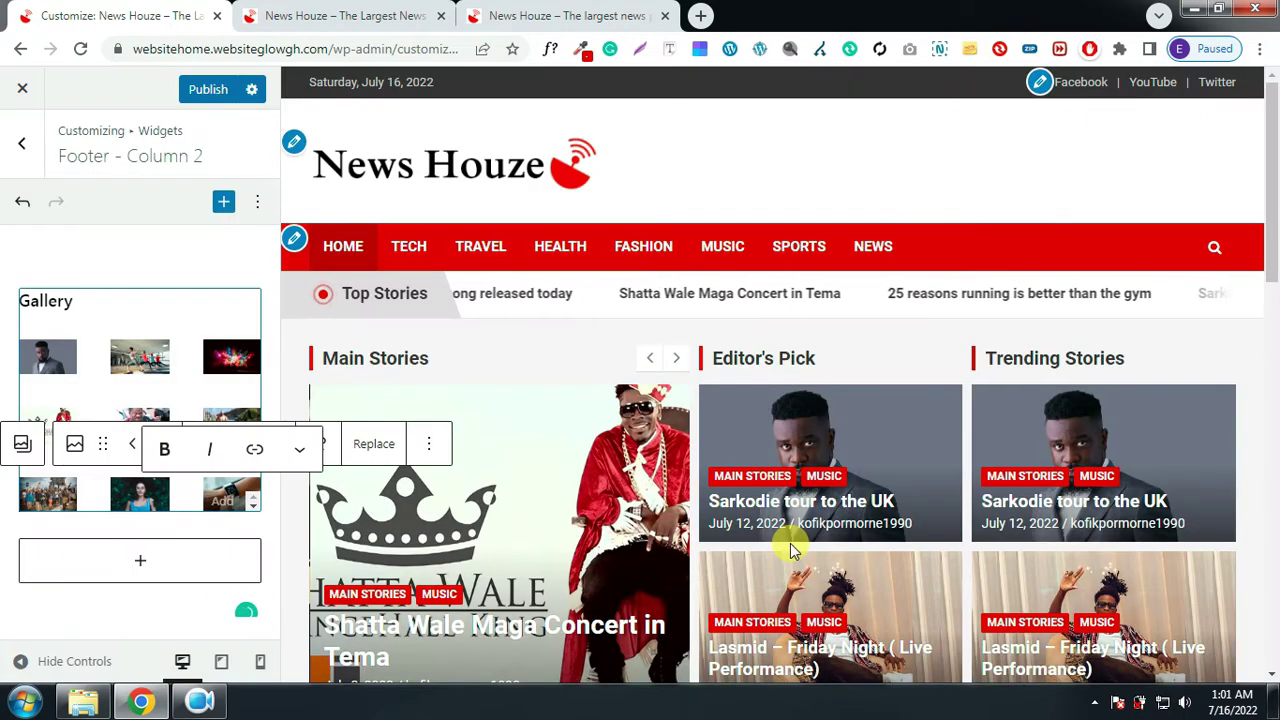
click(213, 95)
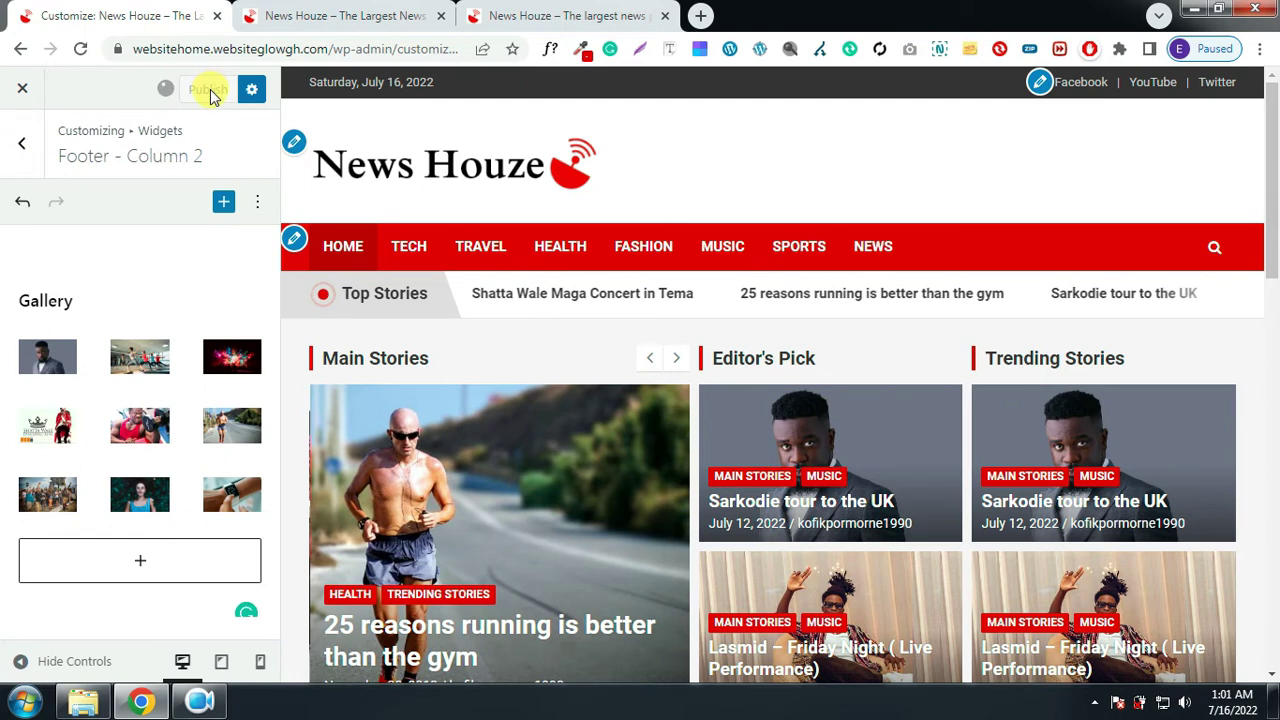
Reload the live News Houze home page and check the Gallery widget in its footer
click(377, 15)
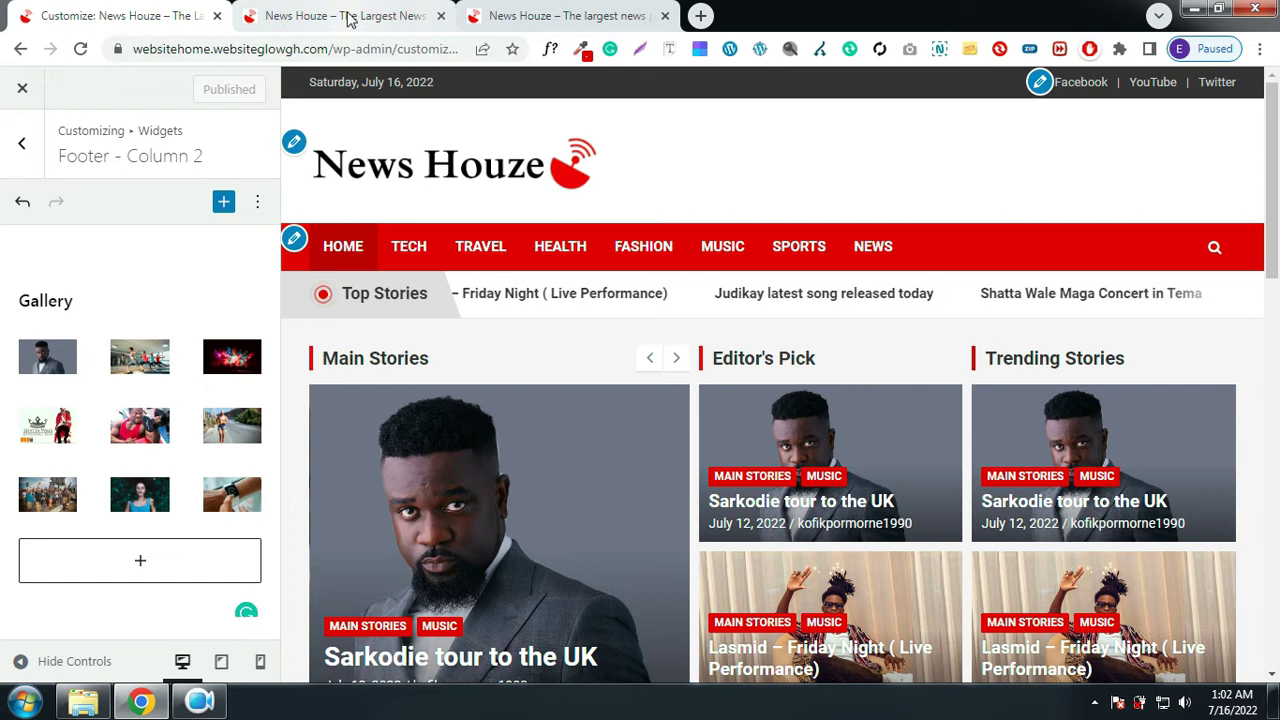
click(343, 16)
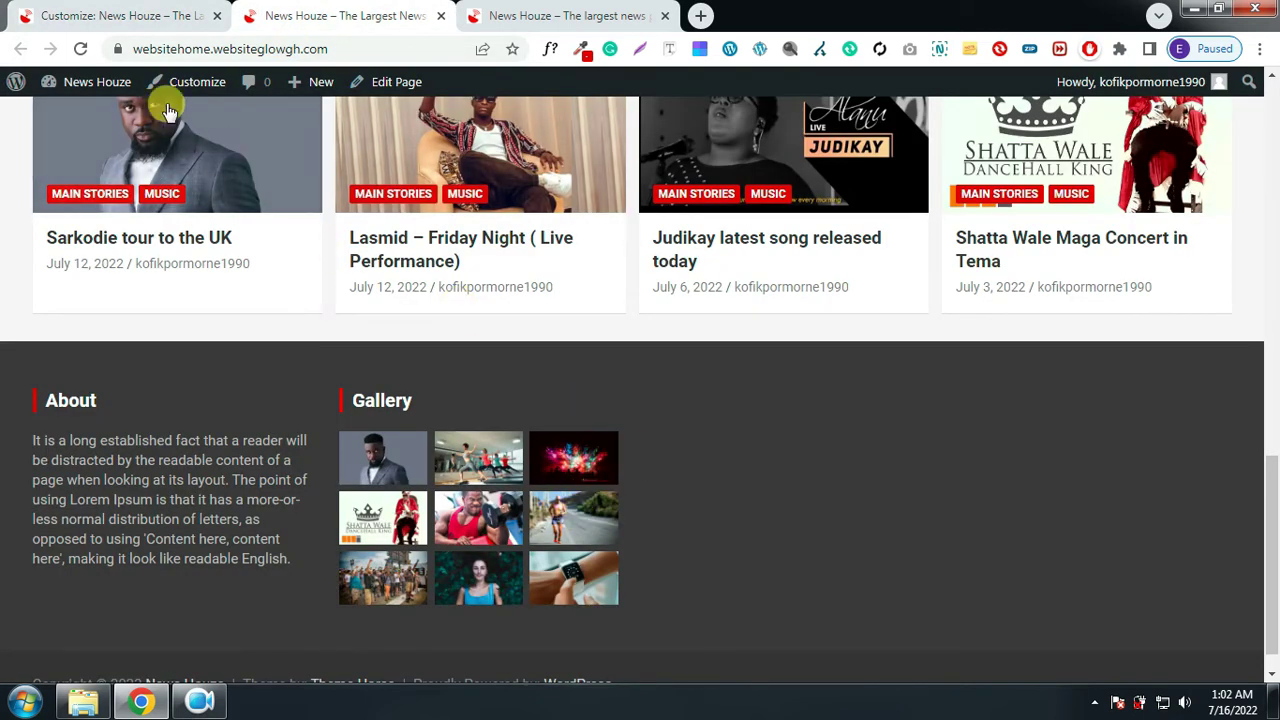
click(118, 16)
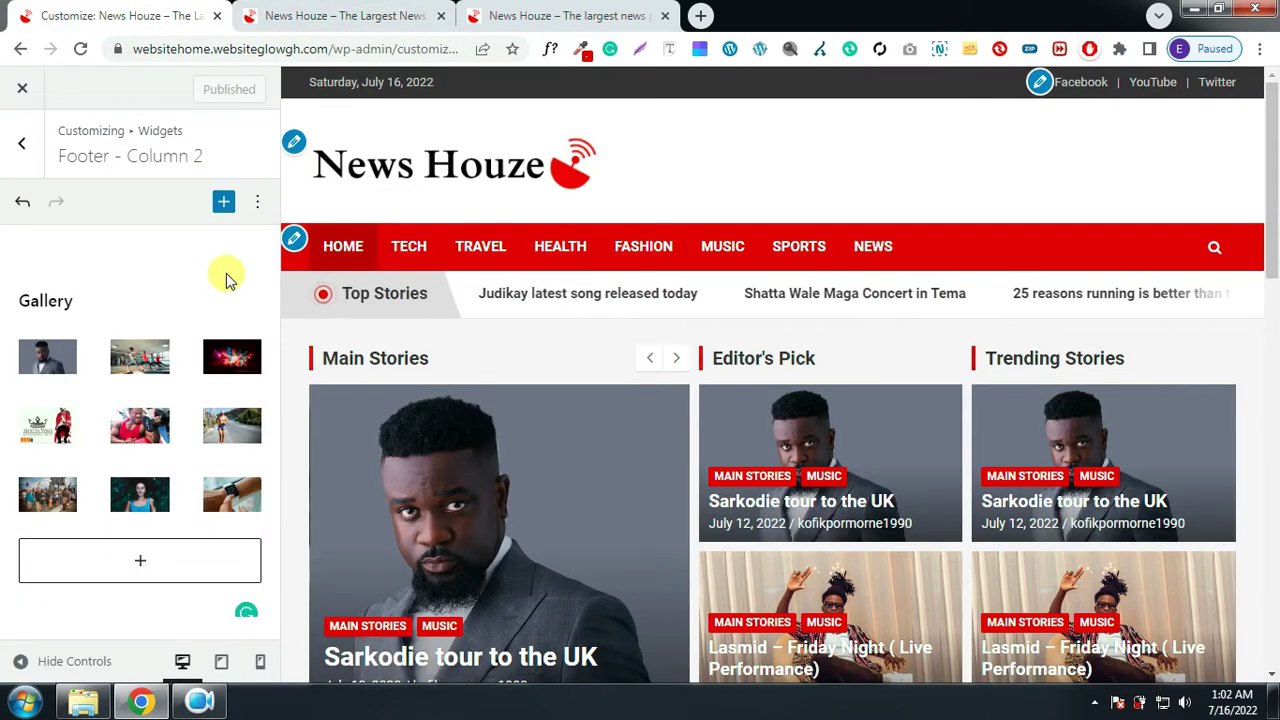
Open the Footer - Column 3 widget area and copy the Categories heading from the reference site's footer
click(26, 148)
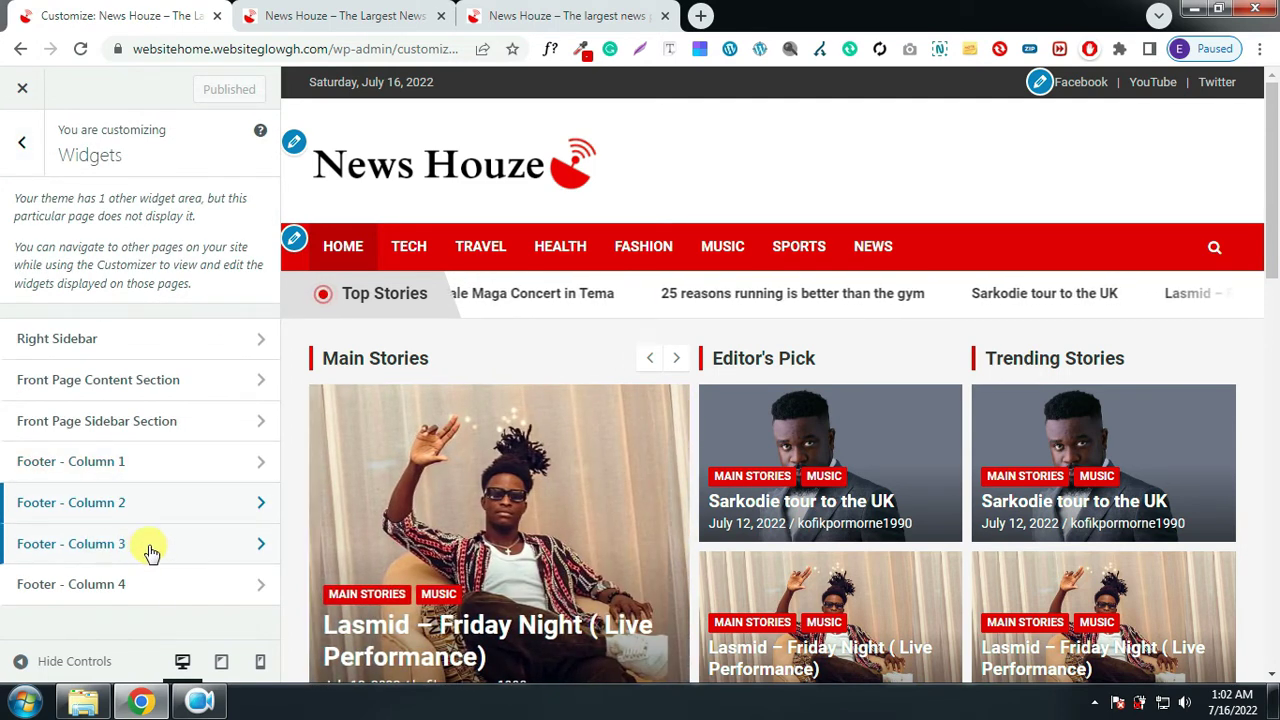
click(145, 550)
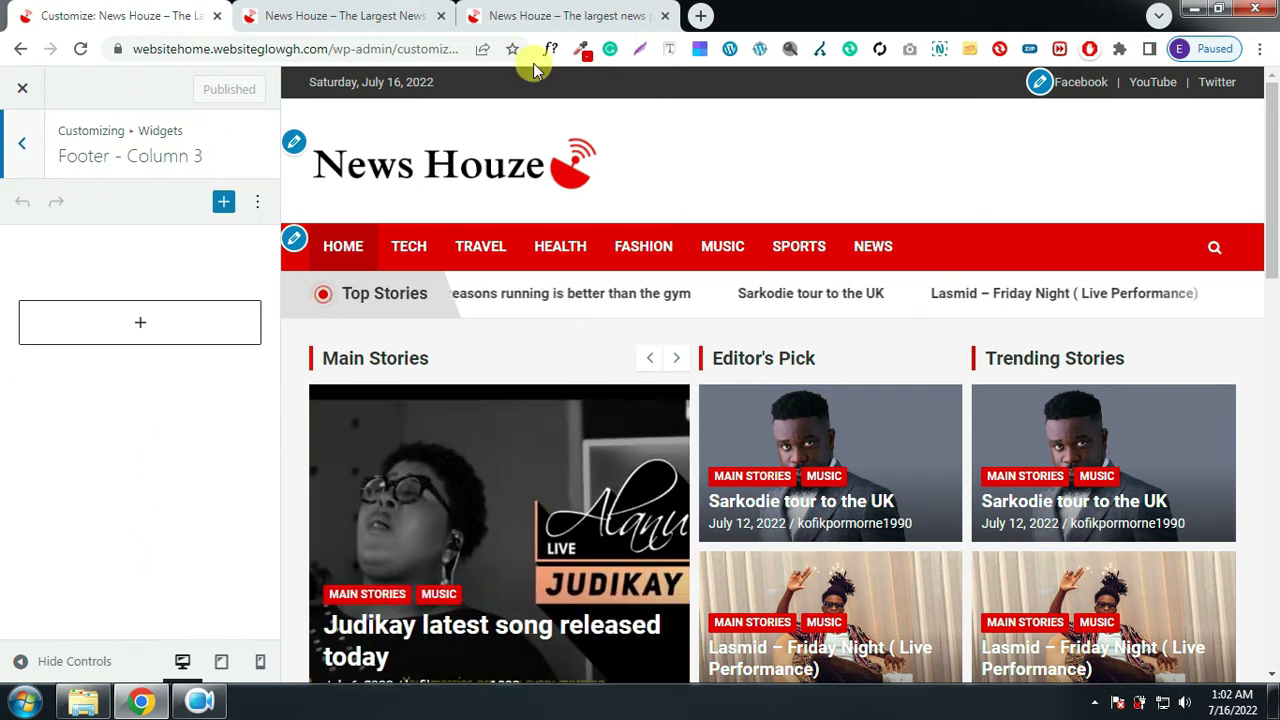
click(565, 12)
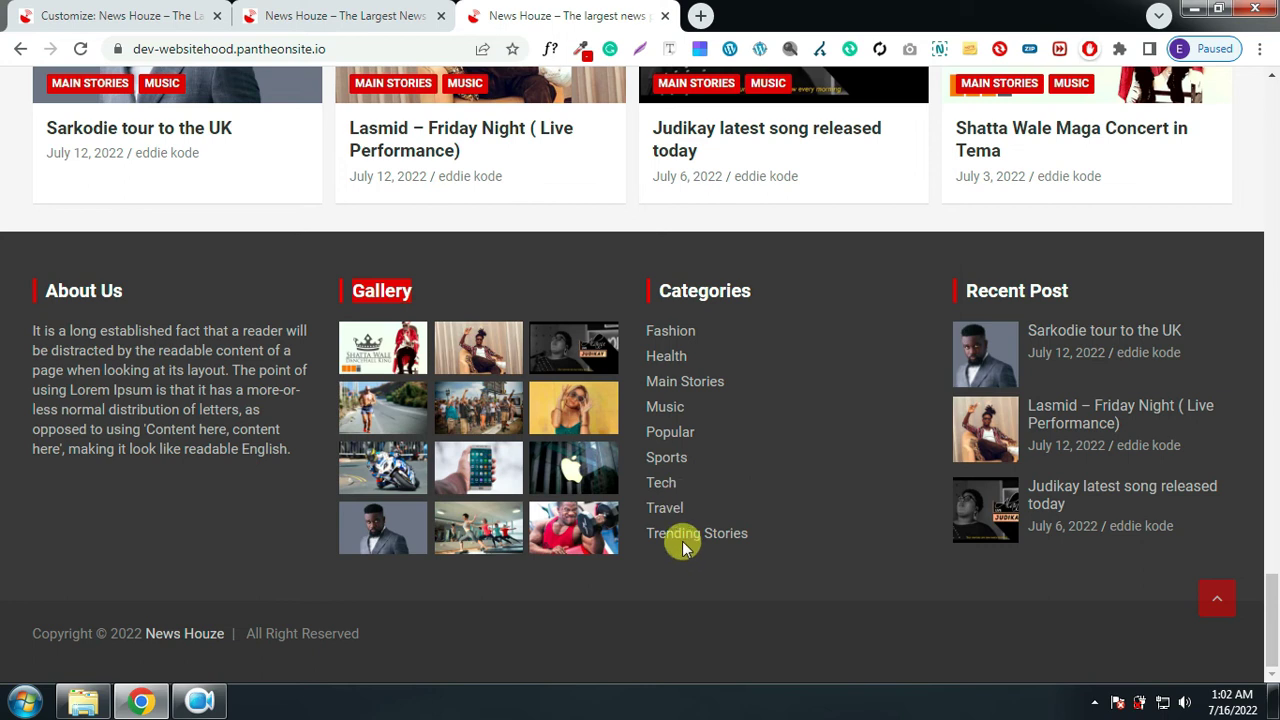
drag(755, 289, 662, 290)
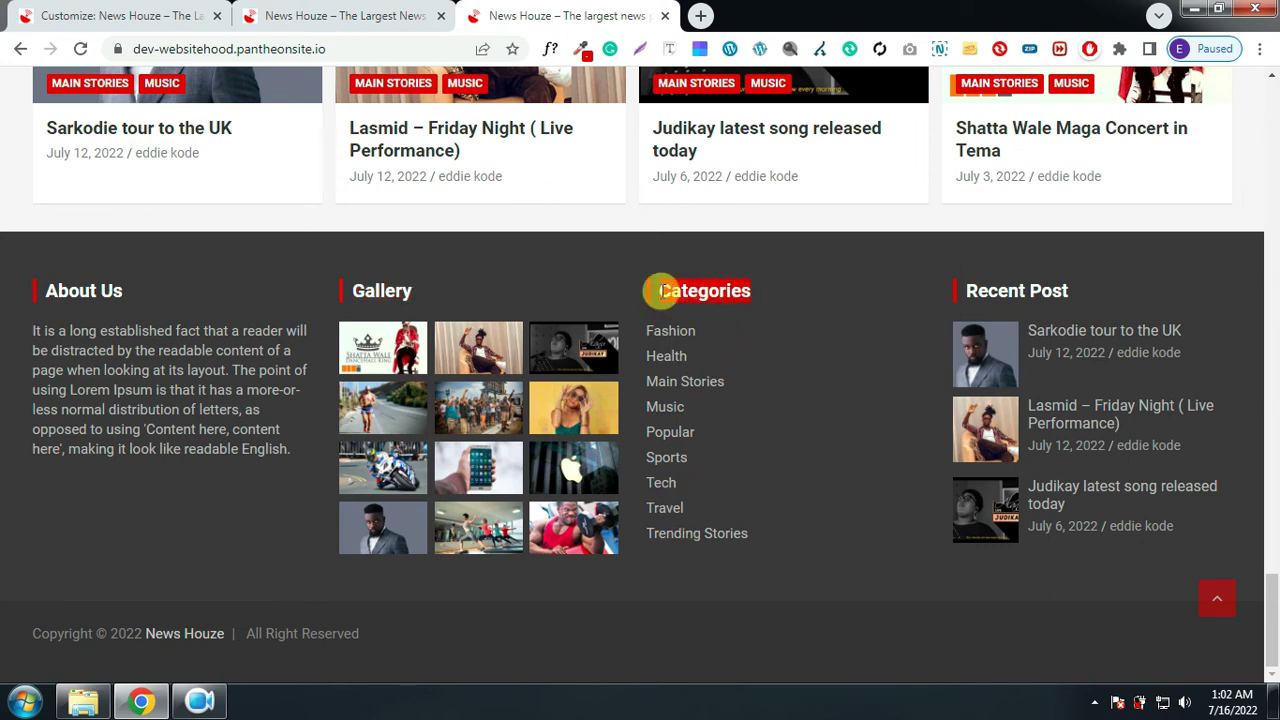
Add a Widget Group containing a Categories block to the Footer - Column 3 widget area in the Customizer
click(130, 15)
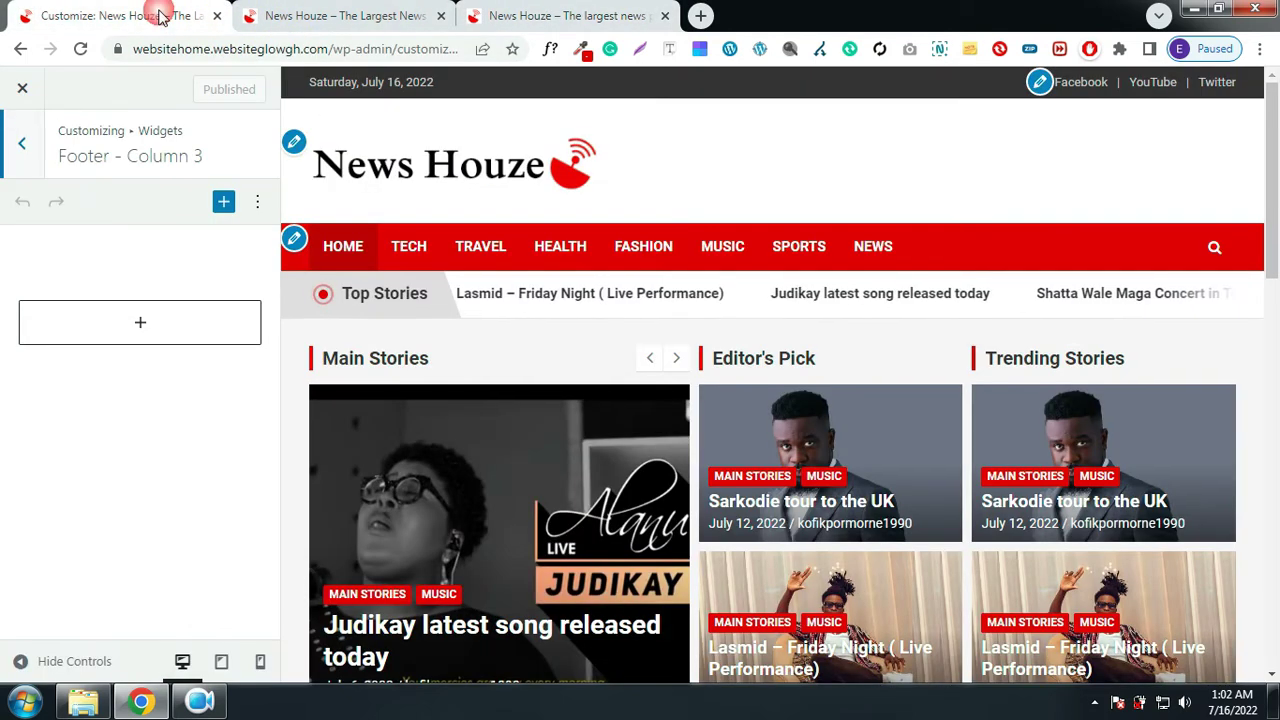
click(142, 324)
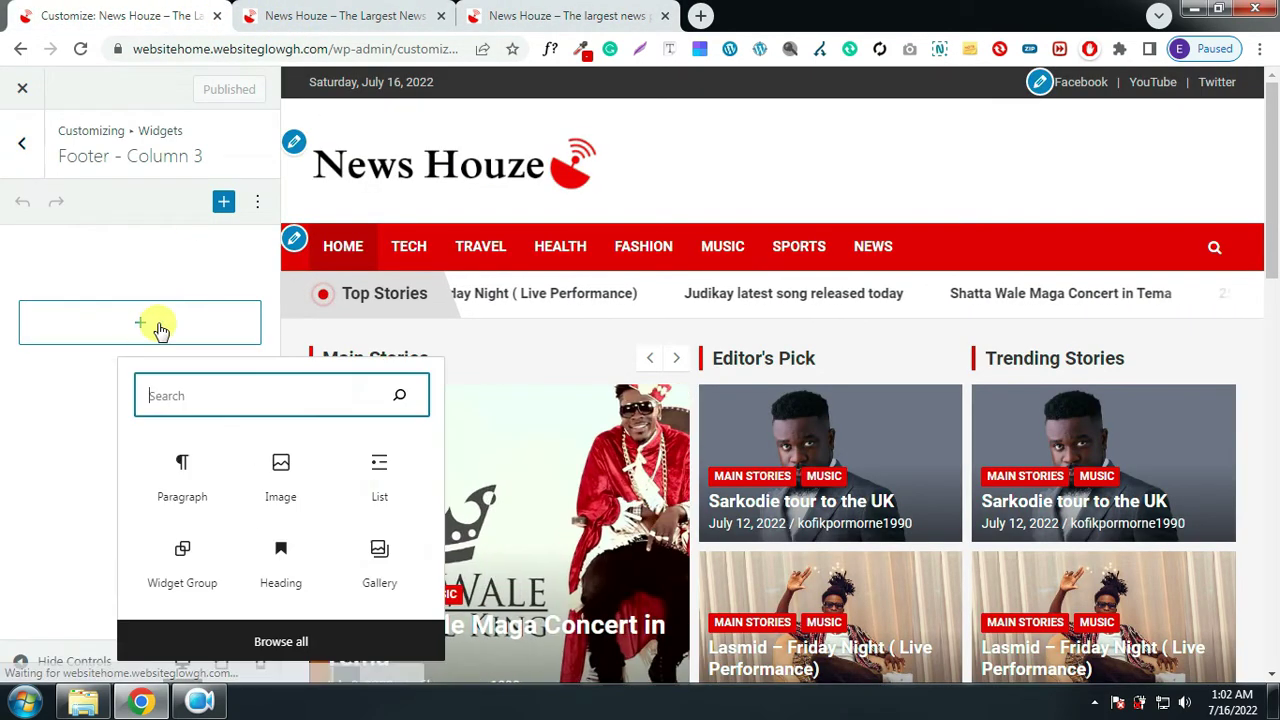
click(176, 395)
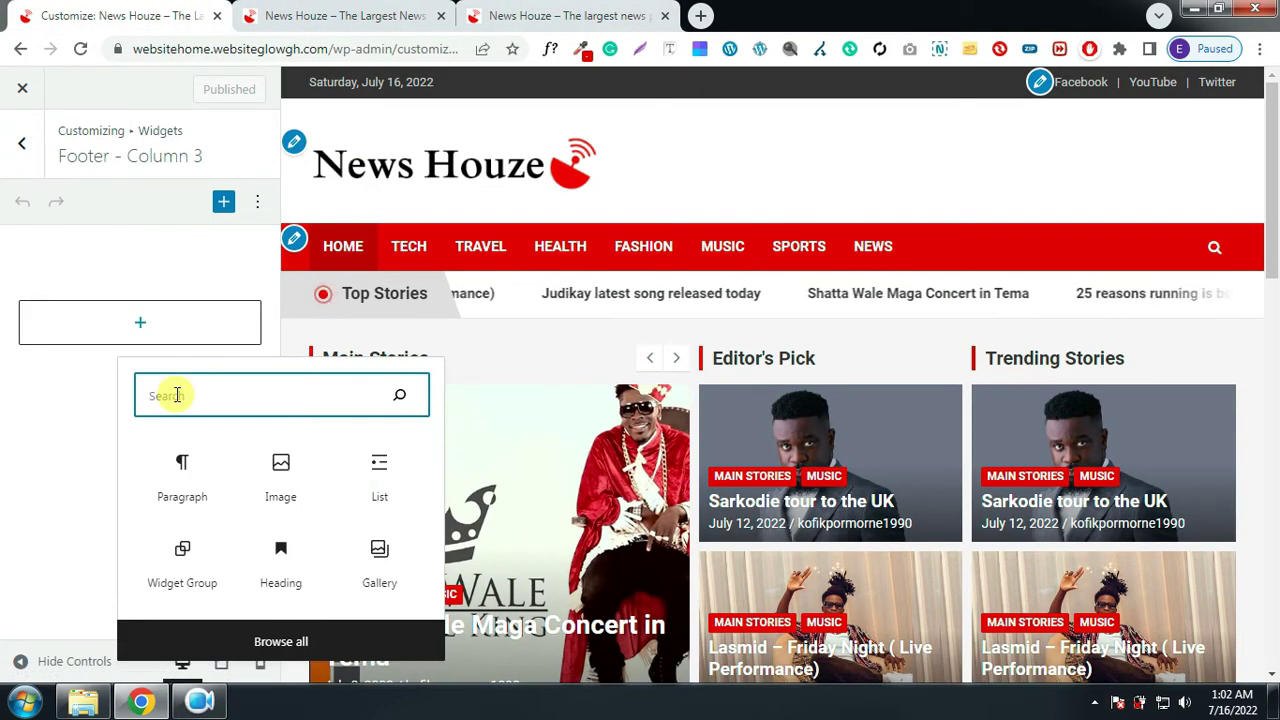
text(w)
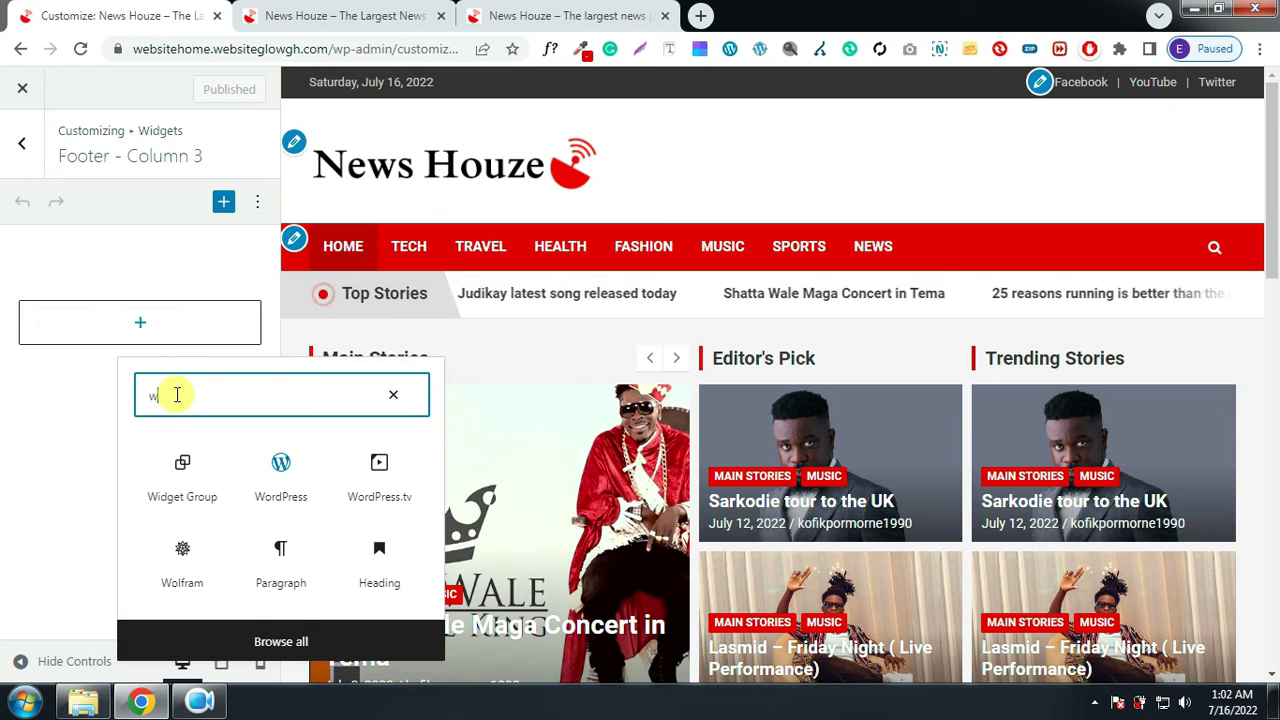
click(186, 466)
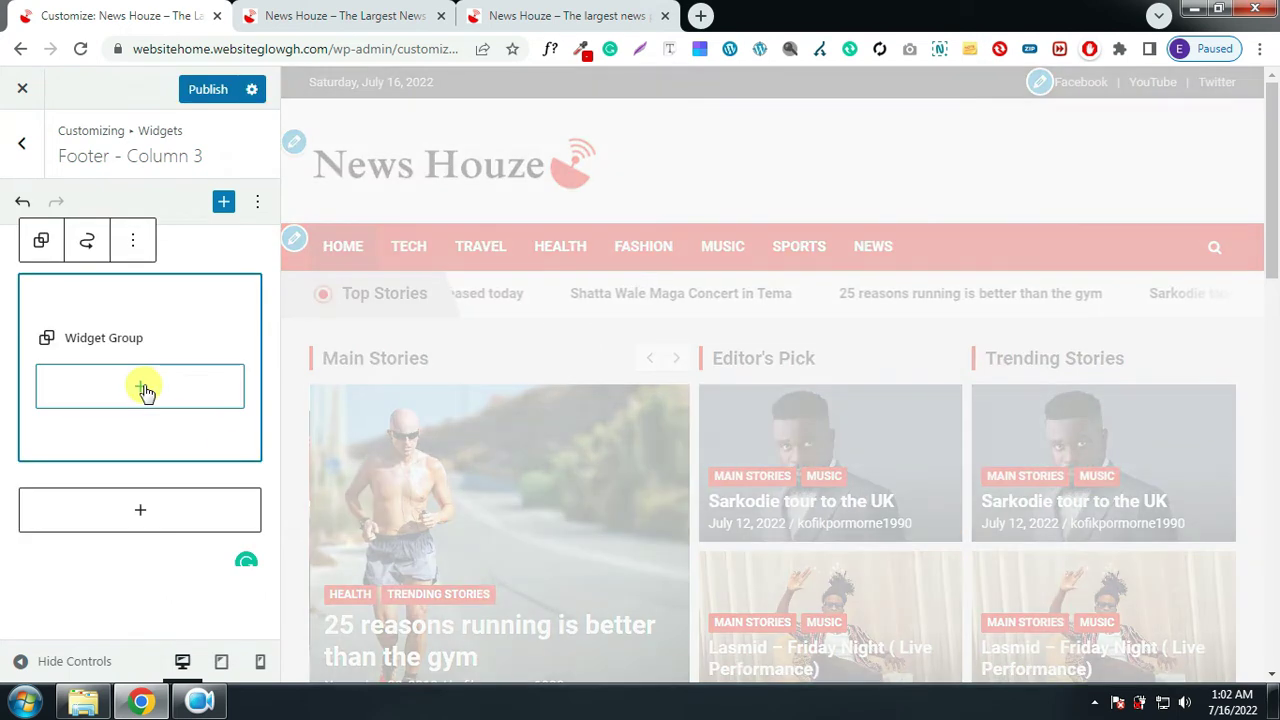
click(143, 390)
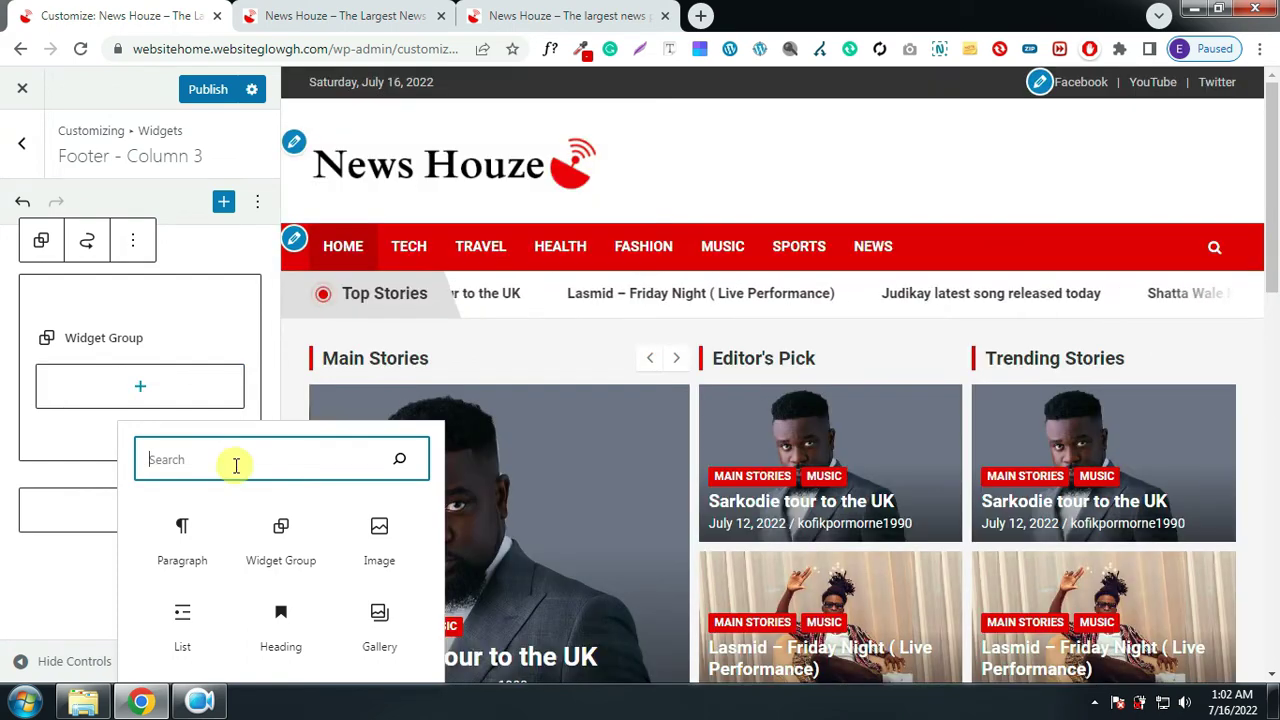
text(cat)
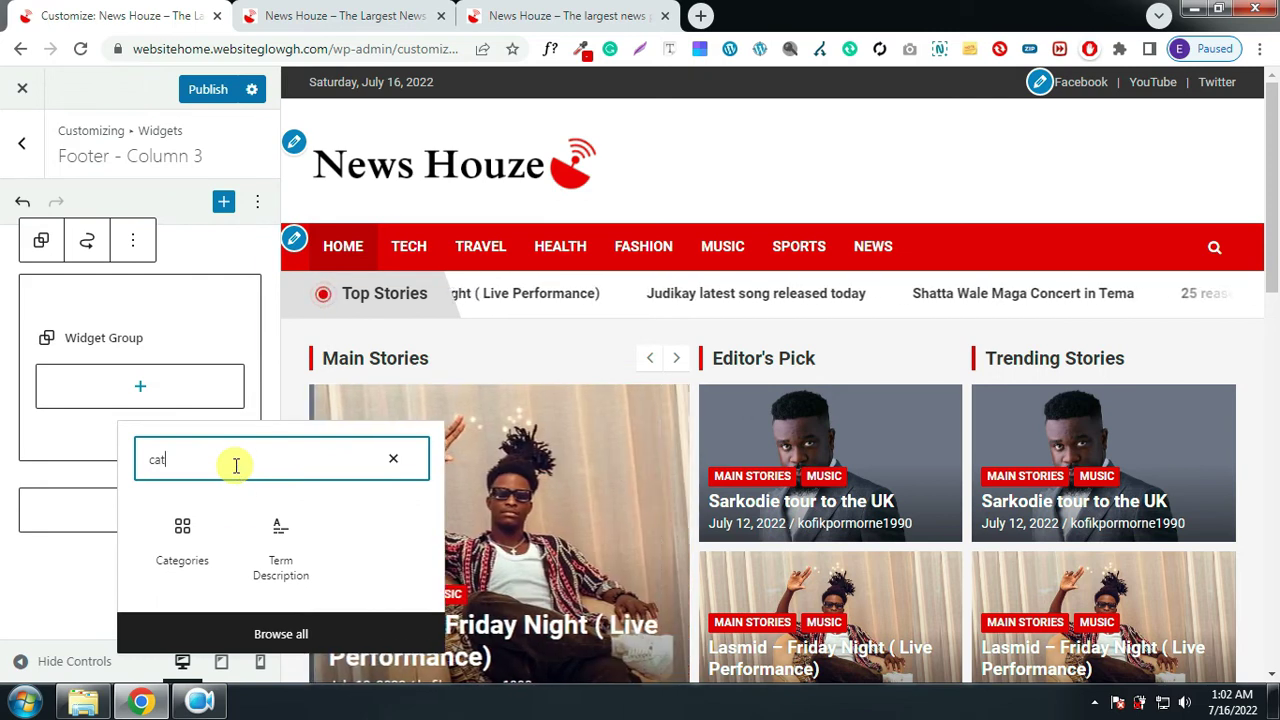
click(182, 537)
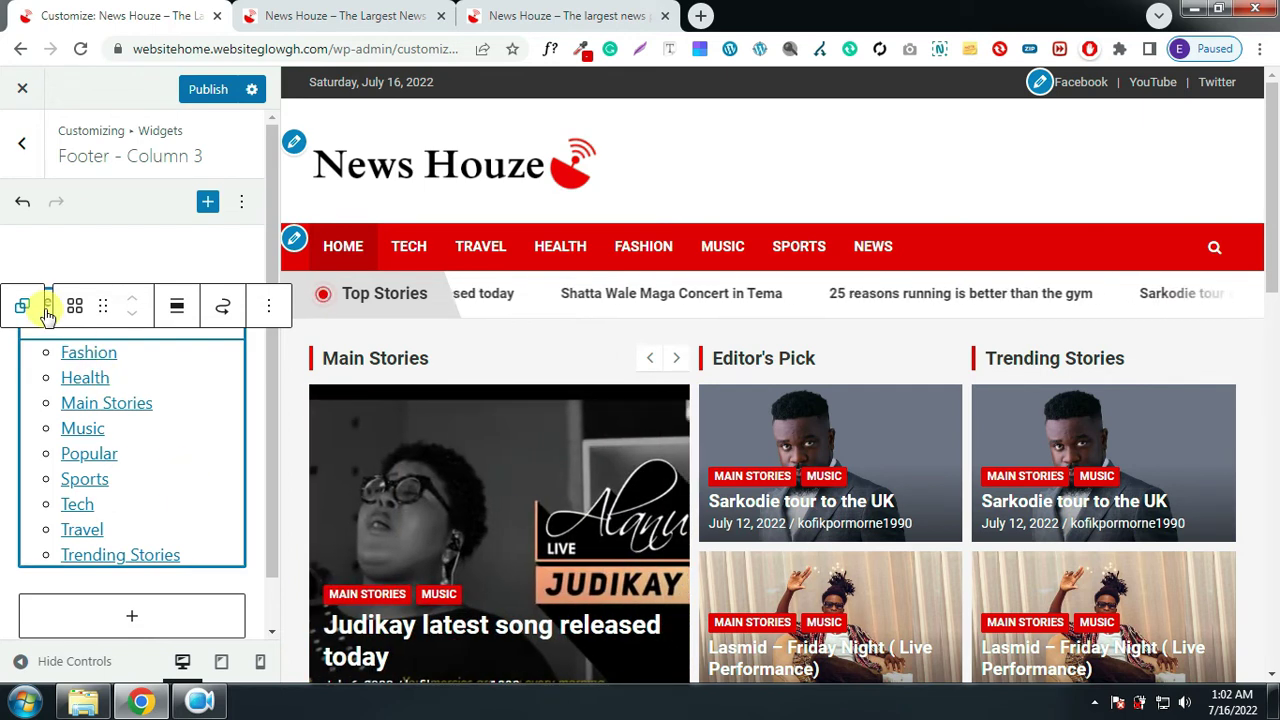
Title the Footer - Column 3 widget group Categories and publish the changes
click(47, 310)
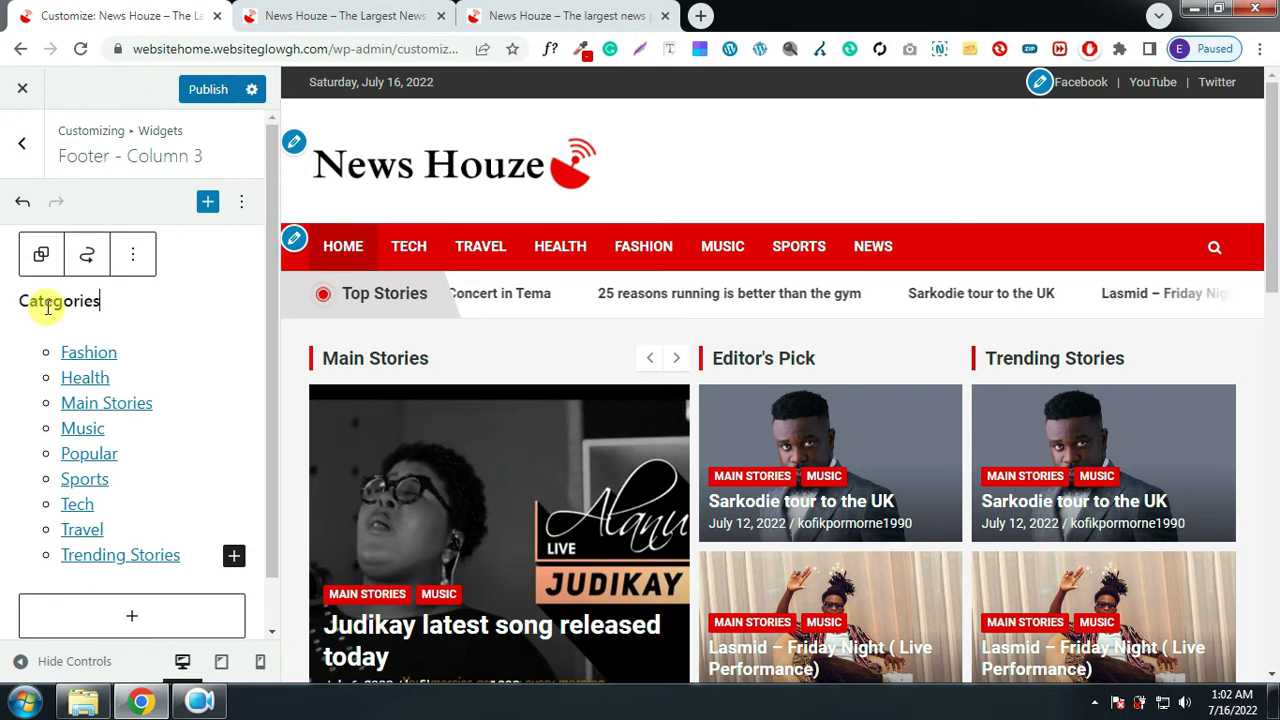
text(Categories)
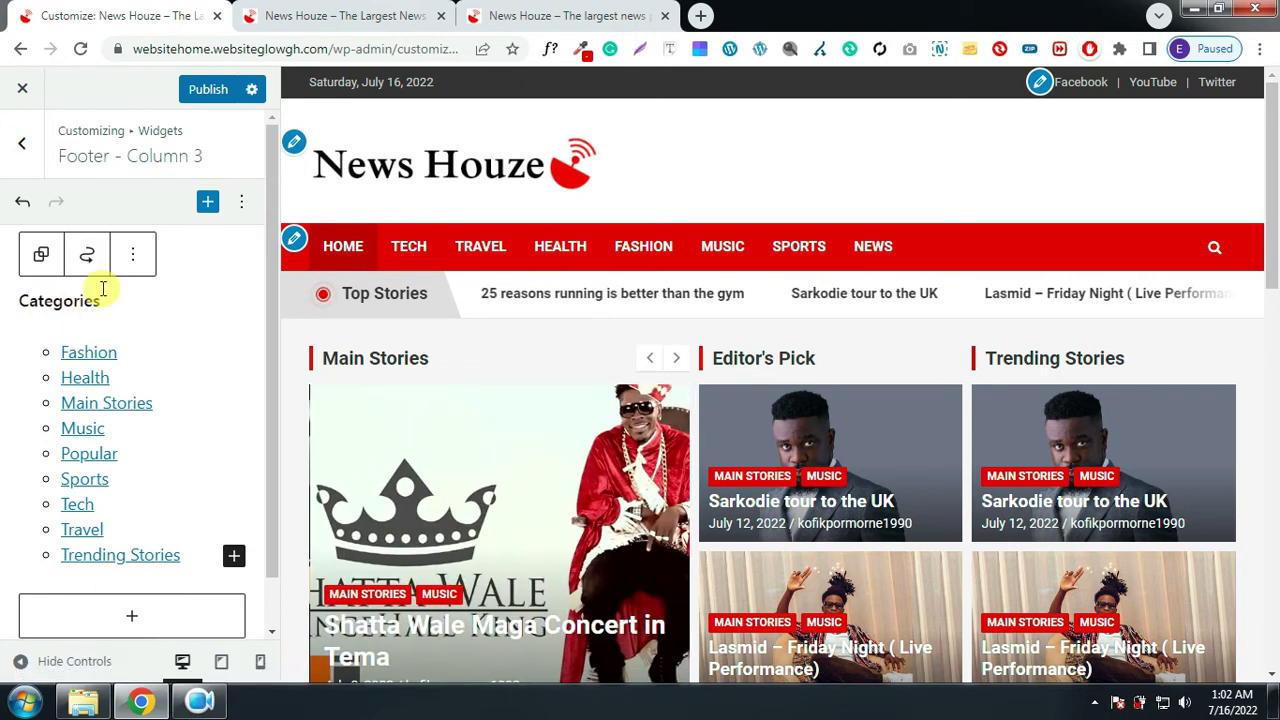
click(206, 90)
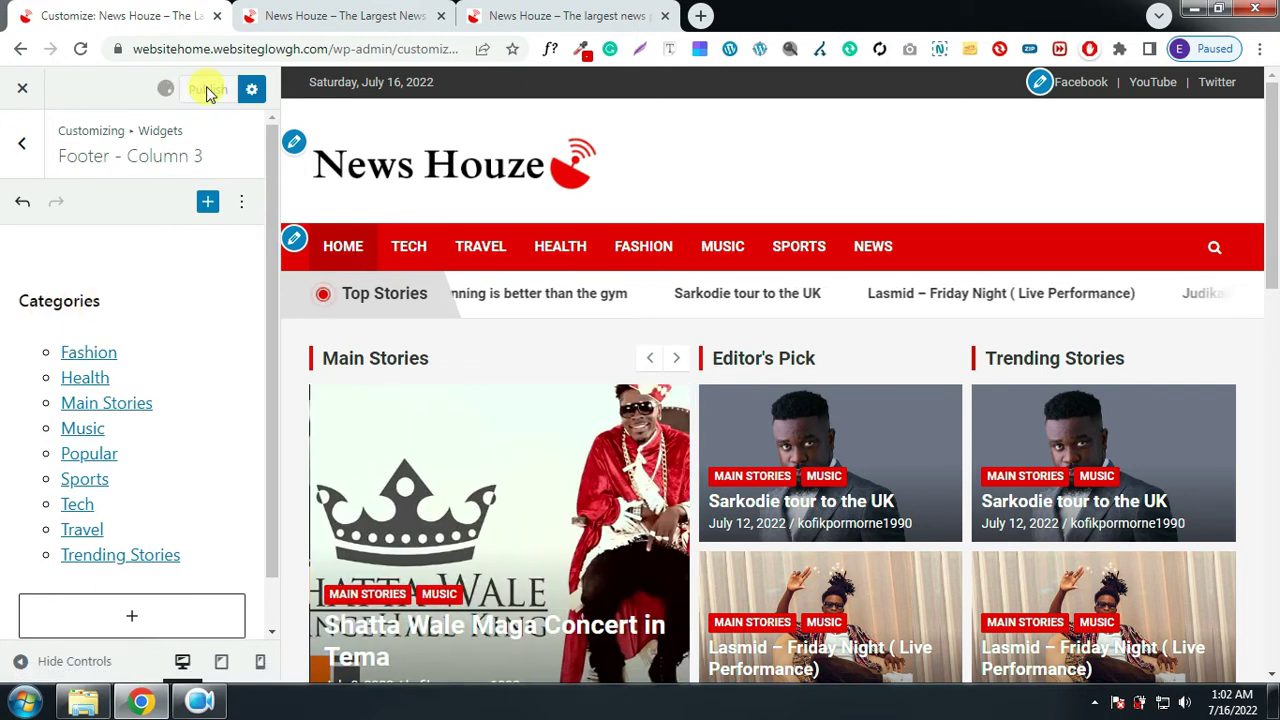
Reload the live home page to check the footer's Categories widget, and copy the Recent Post heading from the reference site's footer
click(340, 15)
click(84, 48)
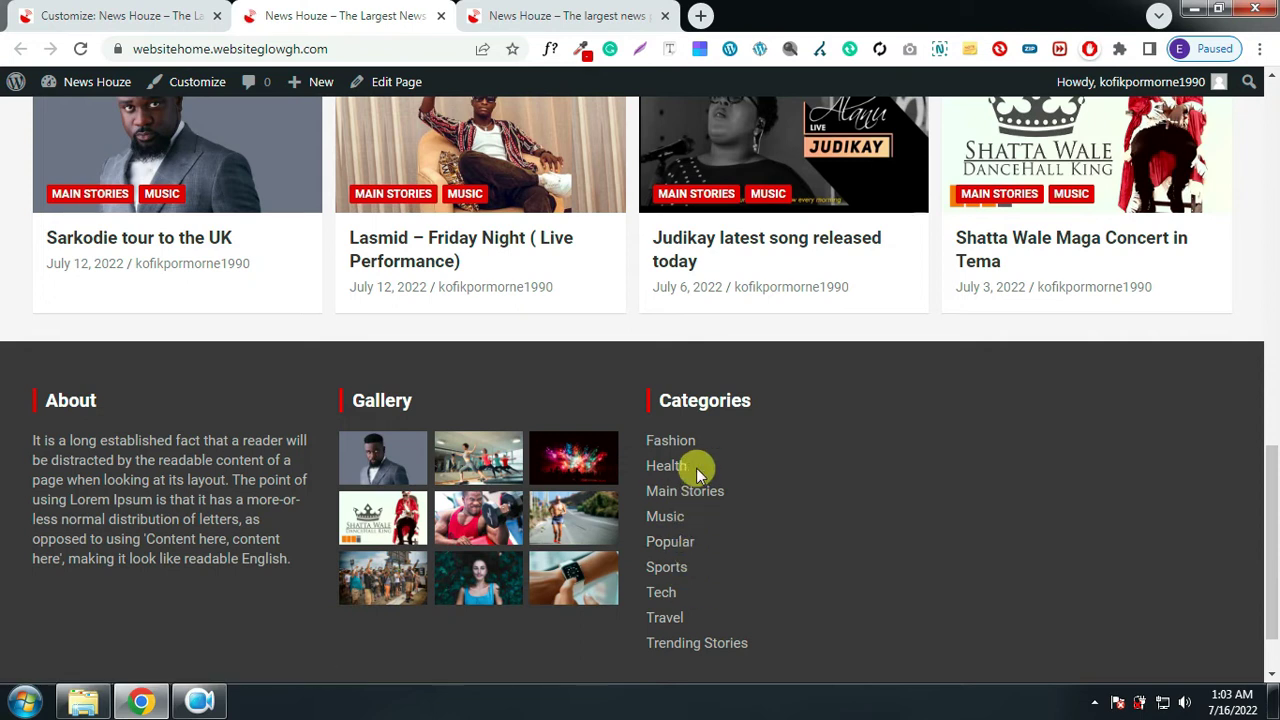
click(576, 10)
drag(1058, 295, 980, 291)
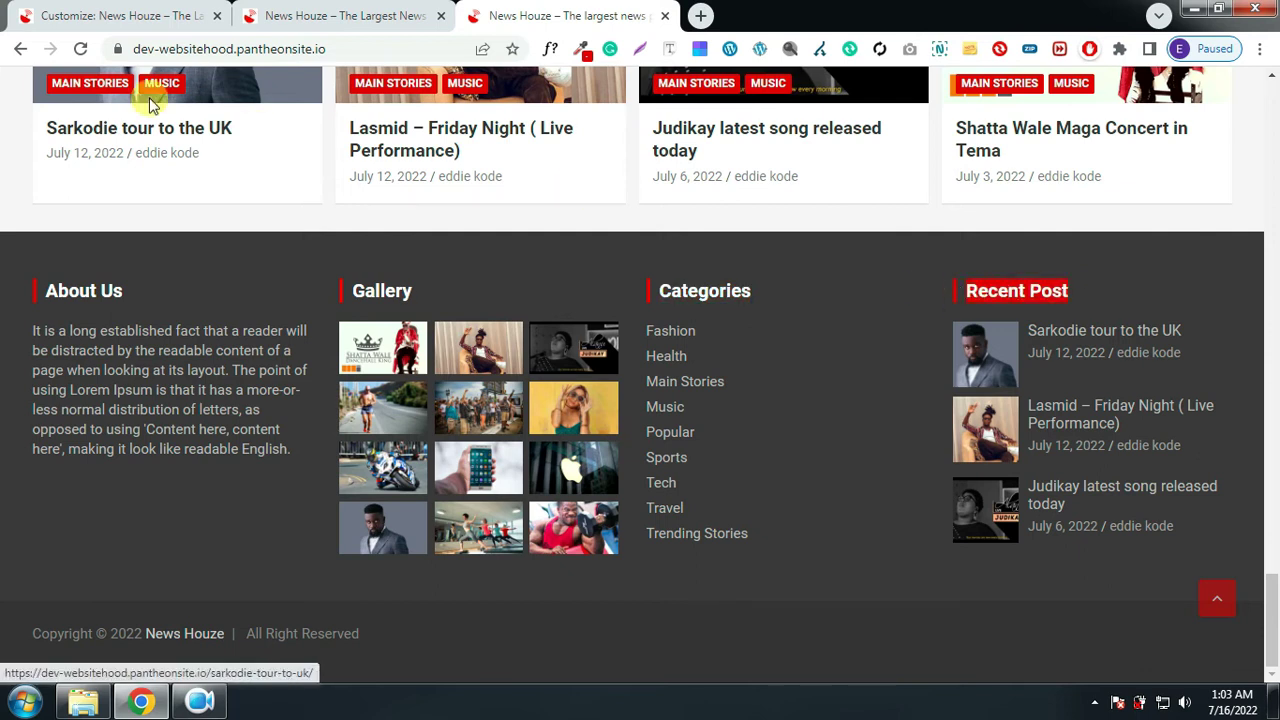
Open the Footer - Column 4 widget area in the Customizer and add a Widget Group containing the TH: Recent Posts block
click(85, 17)
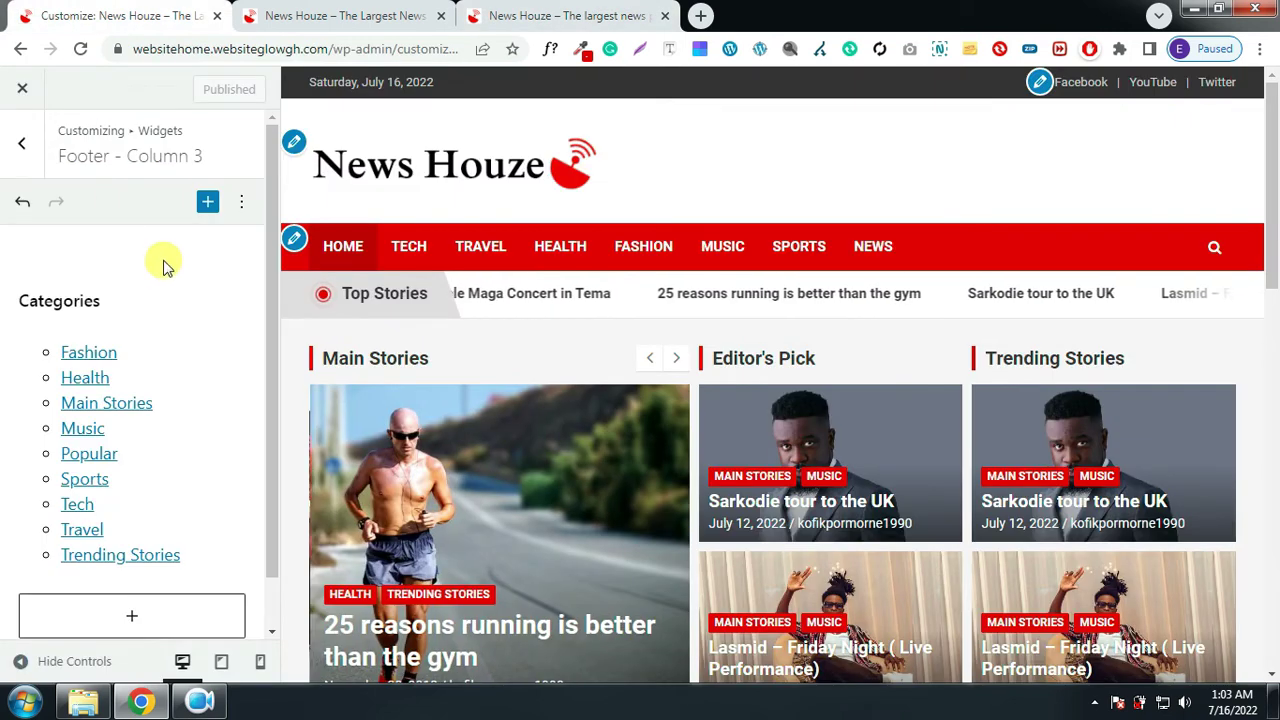
click(24, 146)
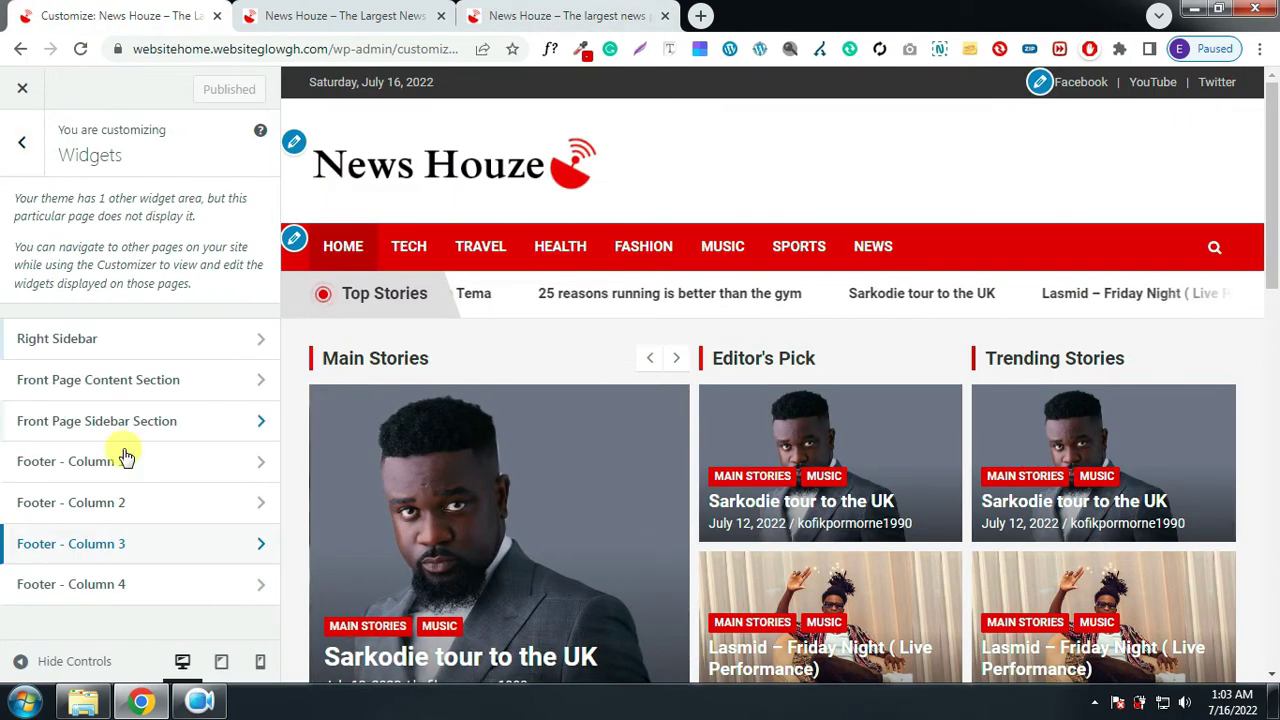
click(120, 586)
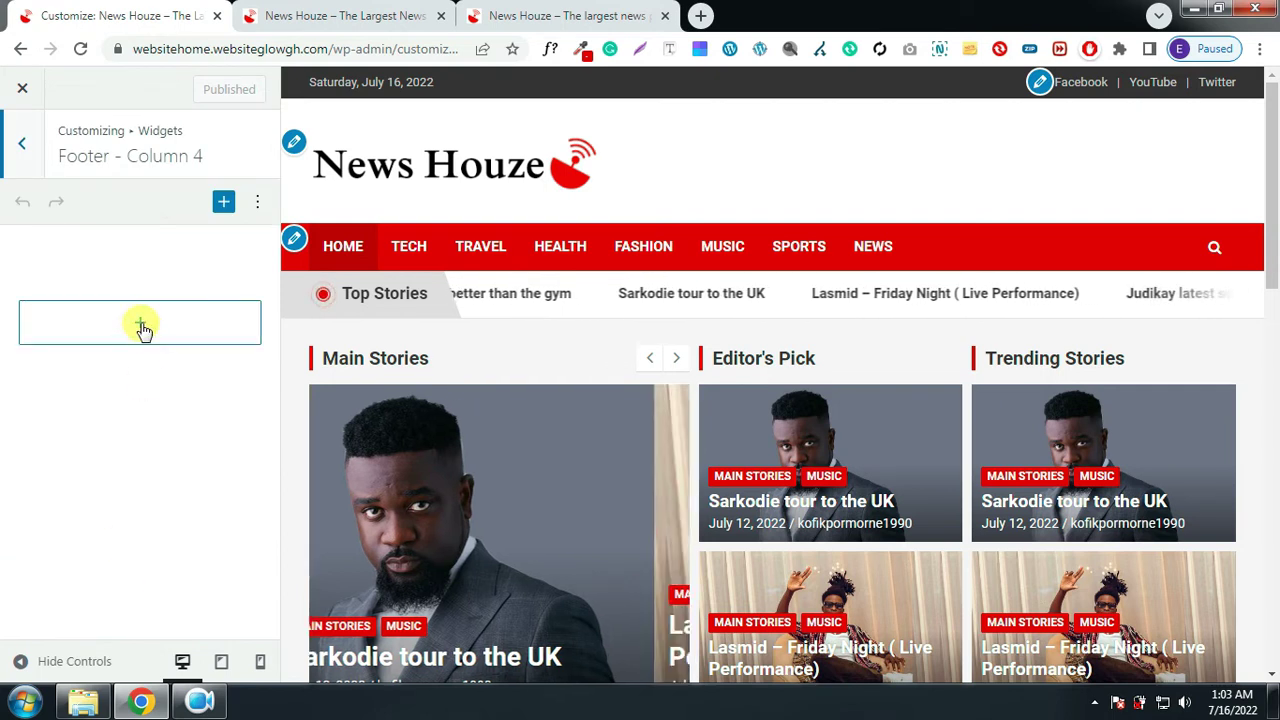
click(141, 325)
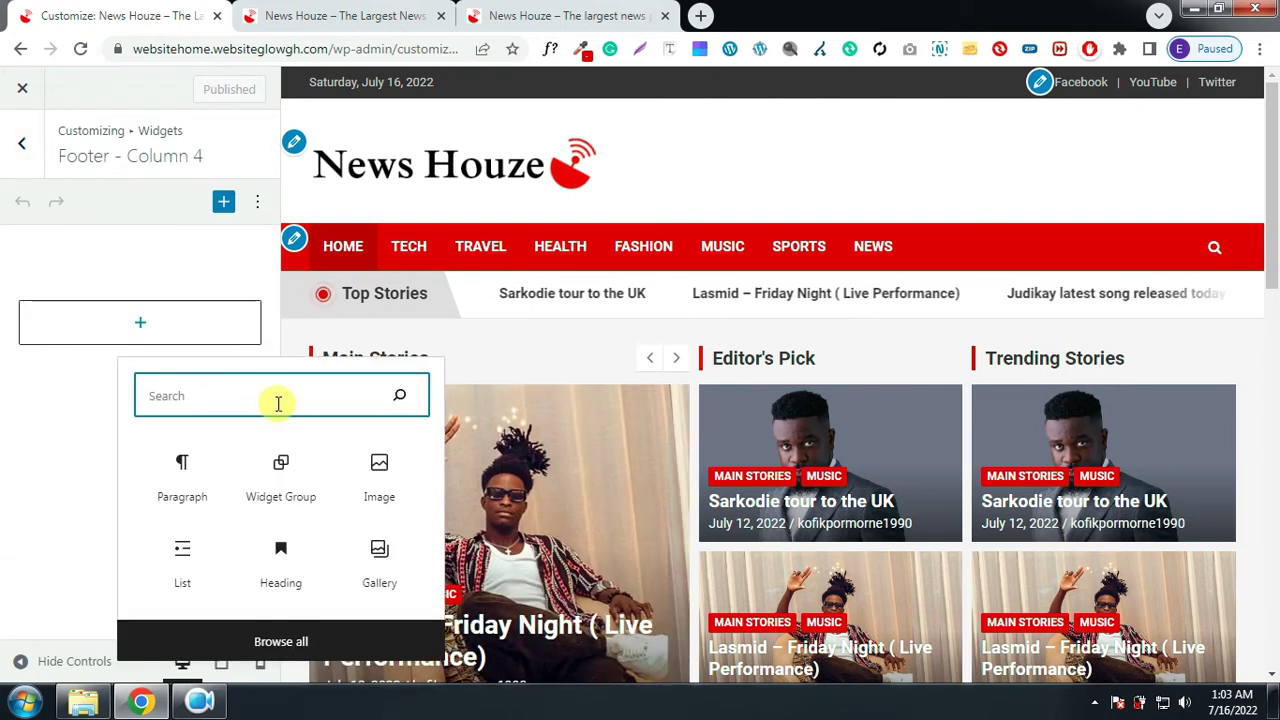
click(282, 470)
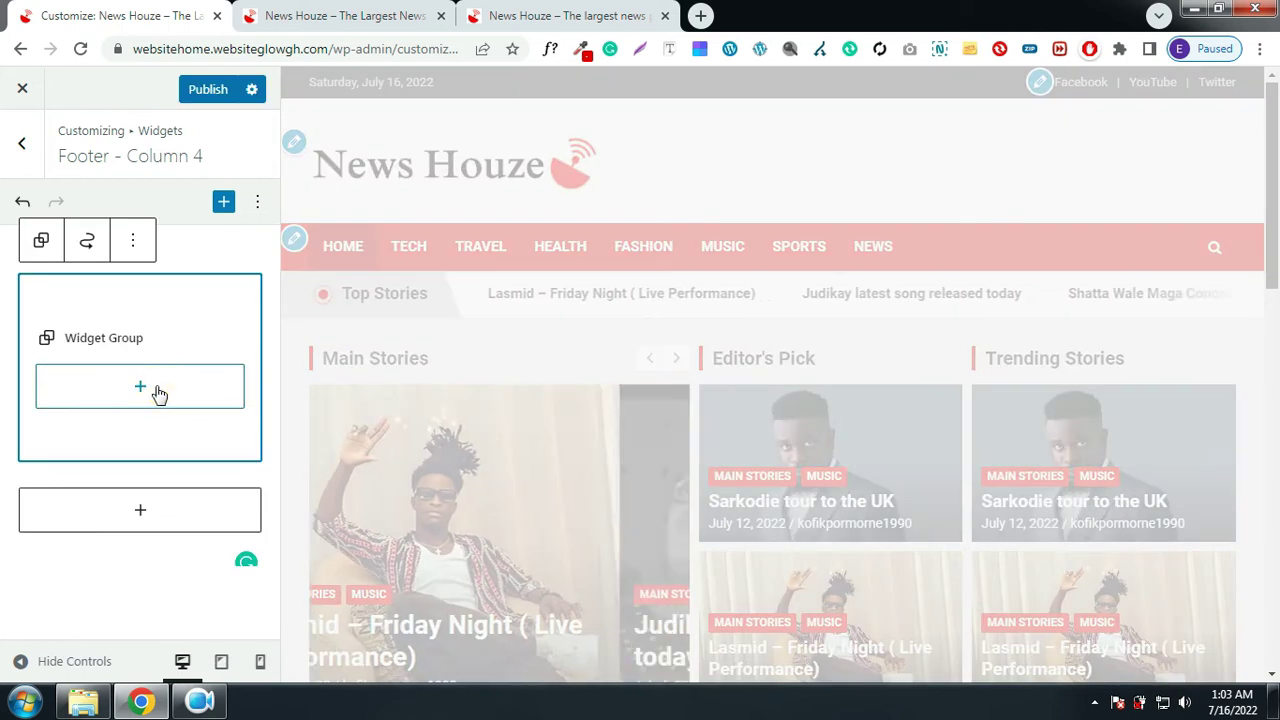
click(158, 393)
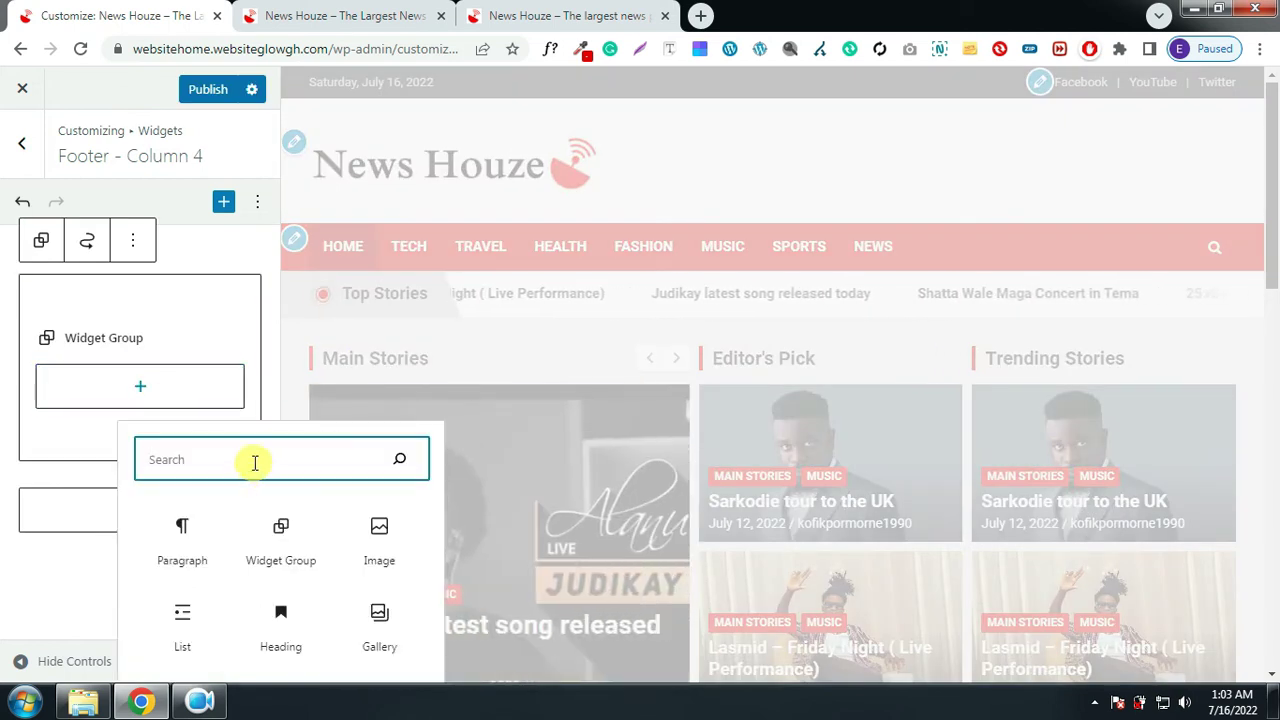
text(re)
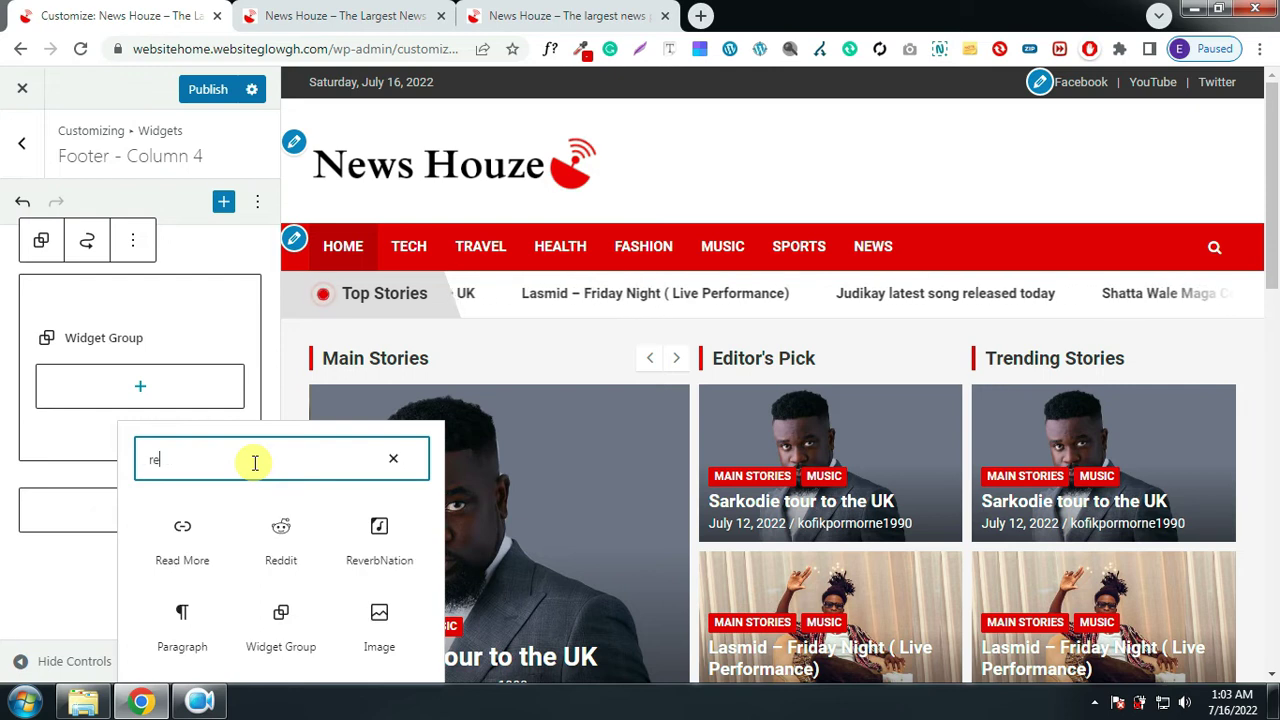
text(c)
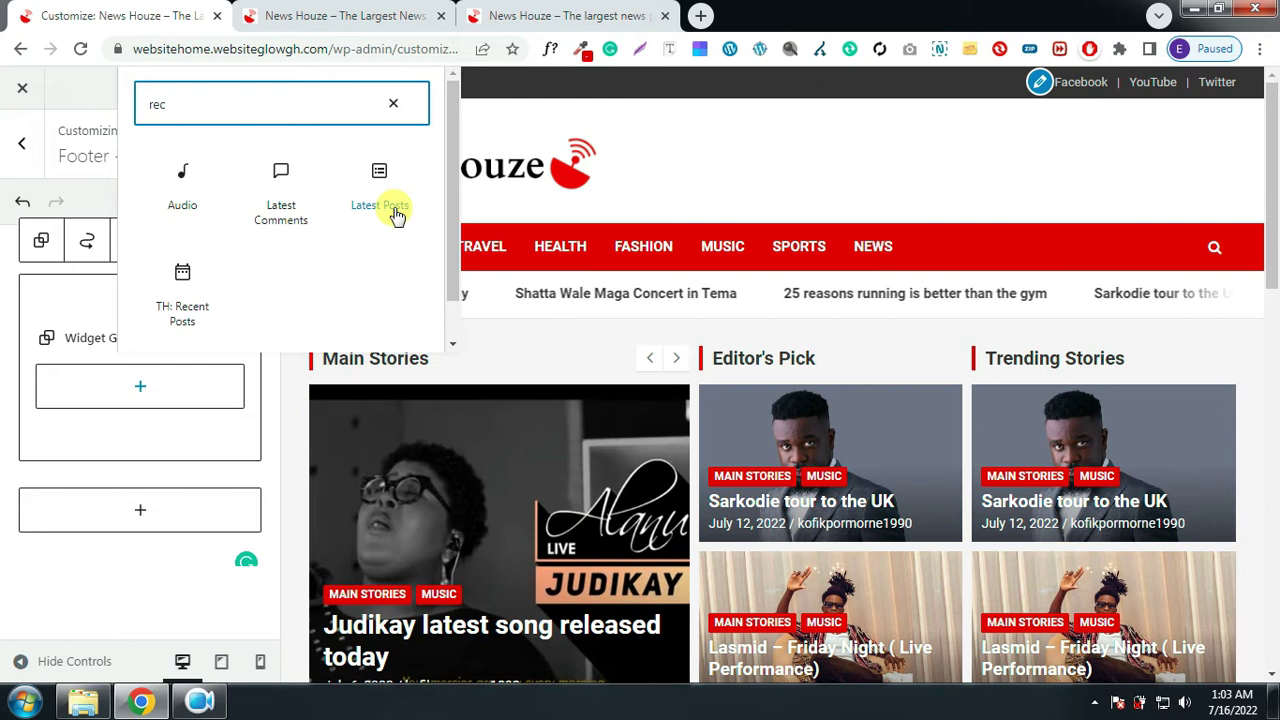
click(184, 292)
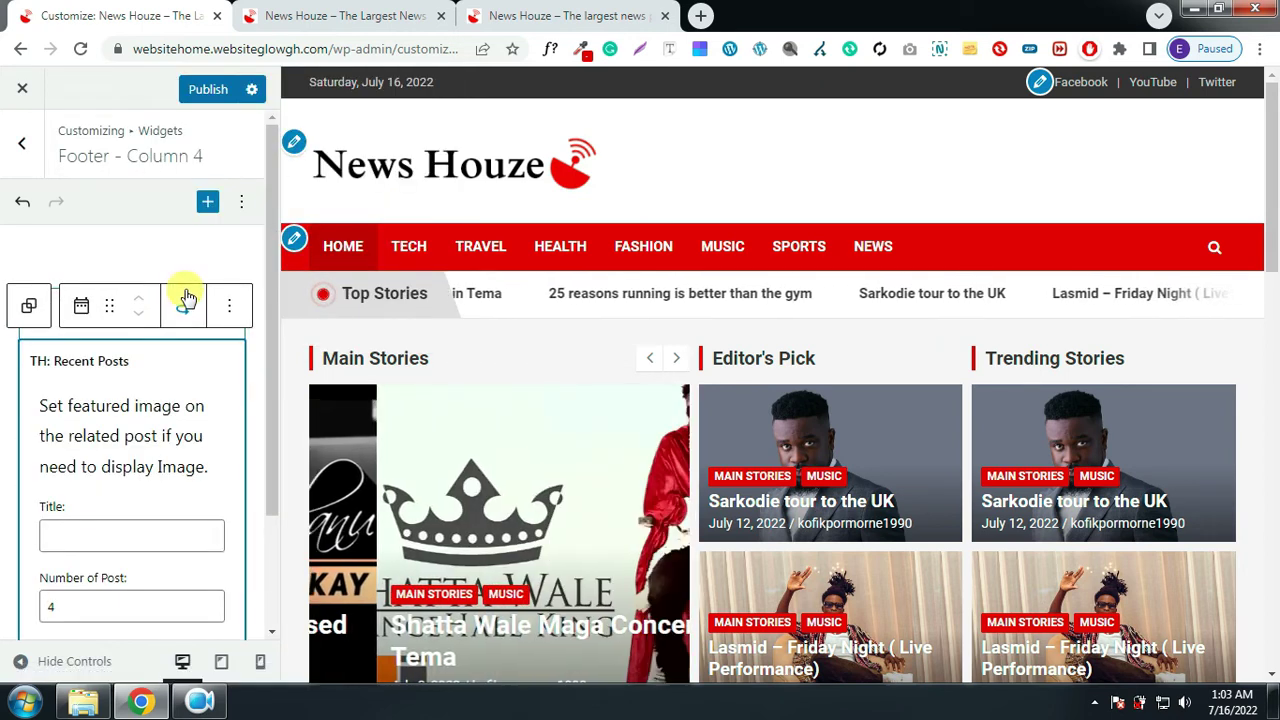
Set the TH: Recent Posts block's title to Recent Post and its number of posts to 3, and publish the changes
click(177, 538)
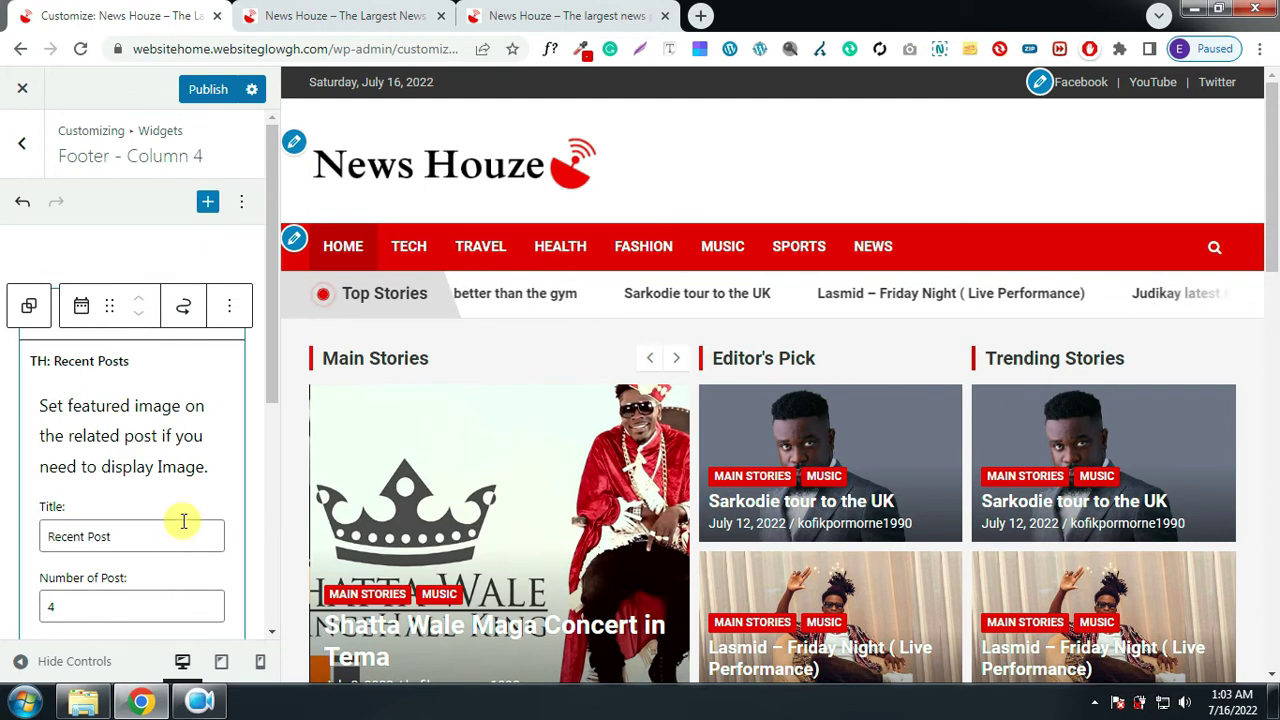
scroll(120, 580, down, 1)
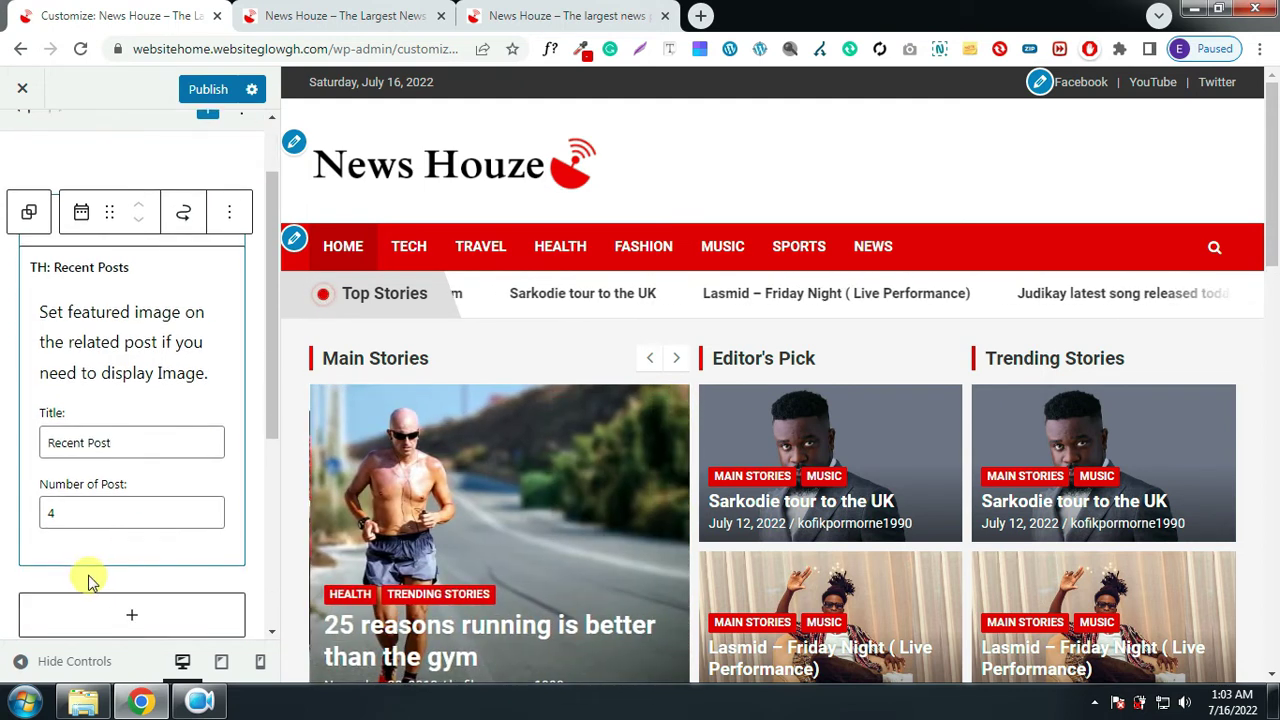
click(551, 28)
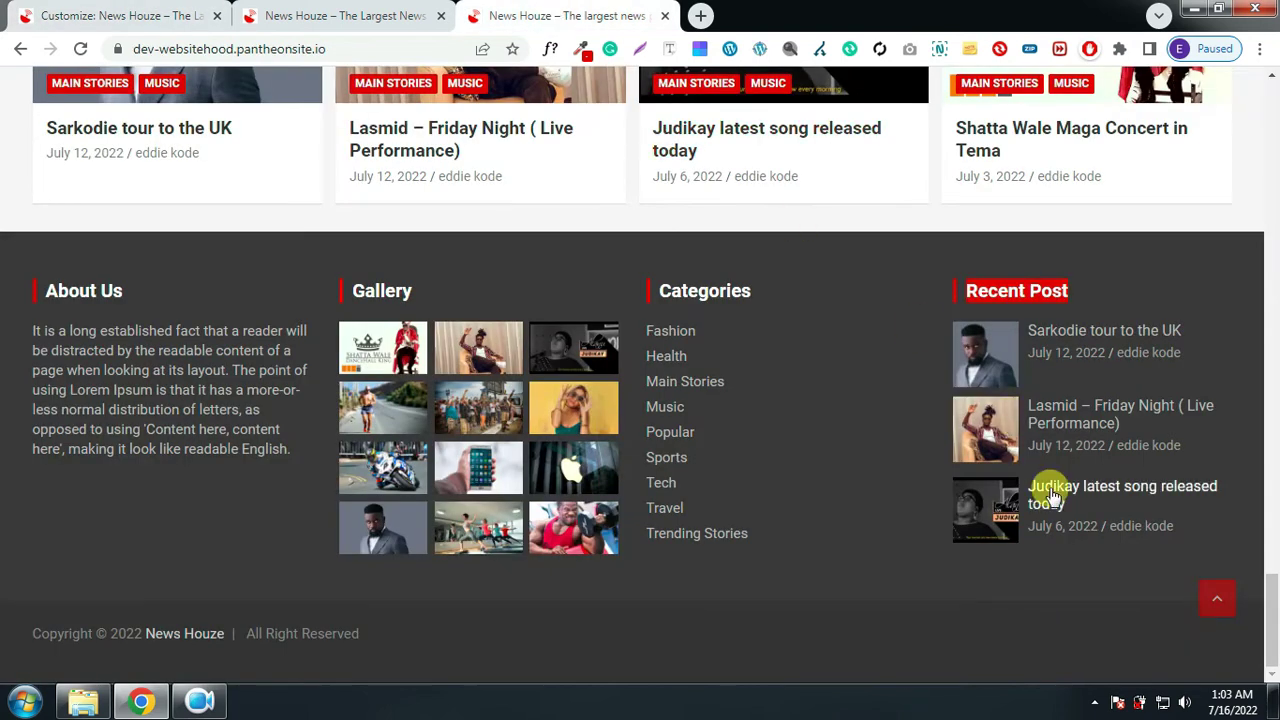
click(183, 22)
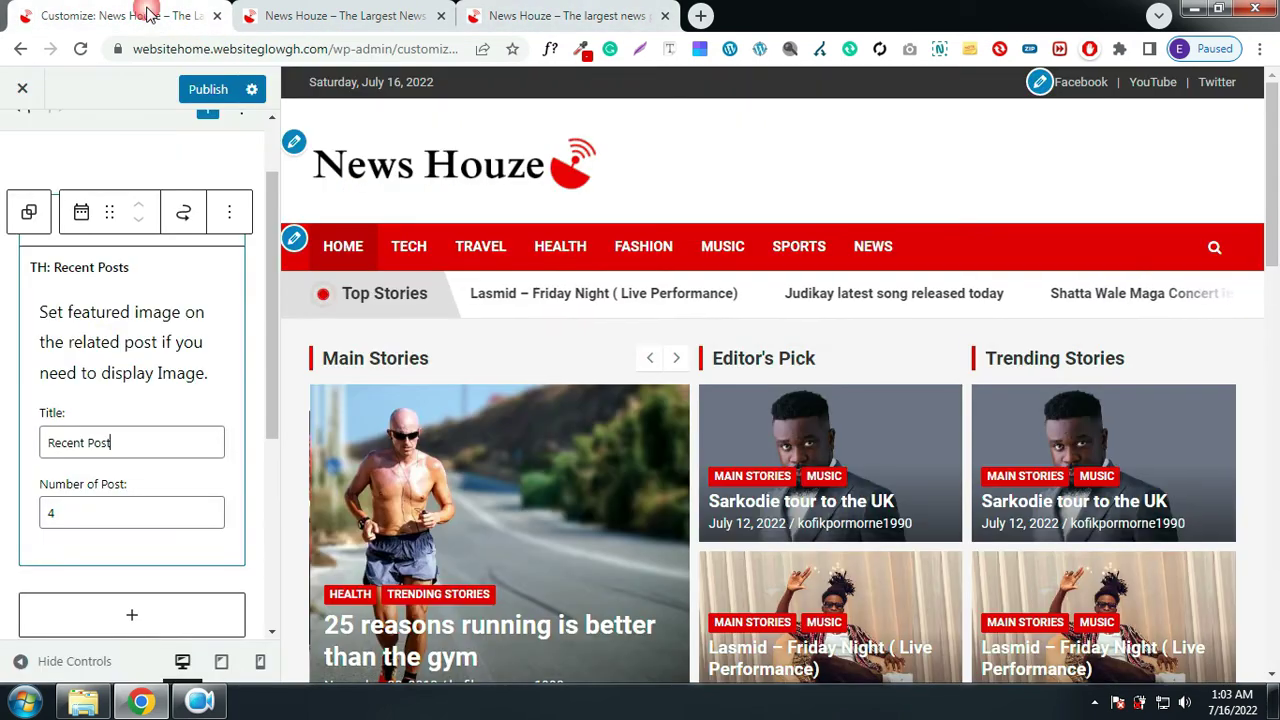
double_click(45, 511)
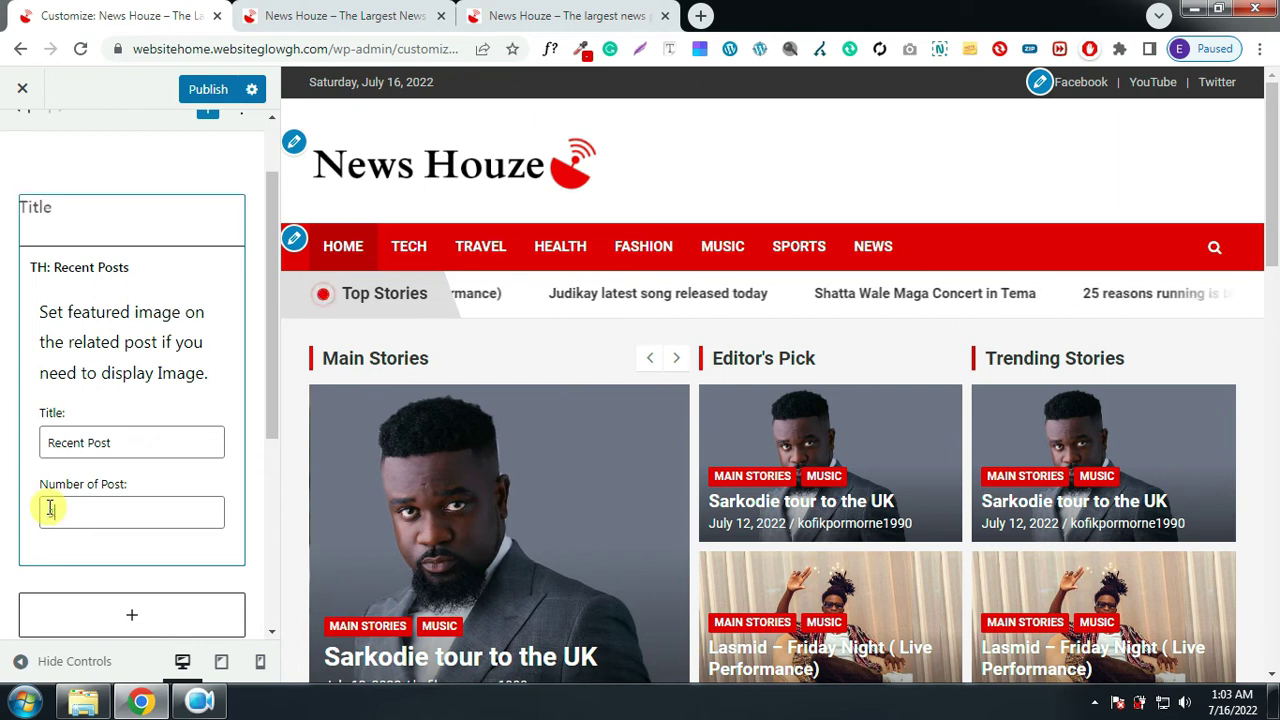
text(3)
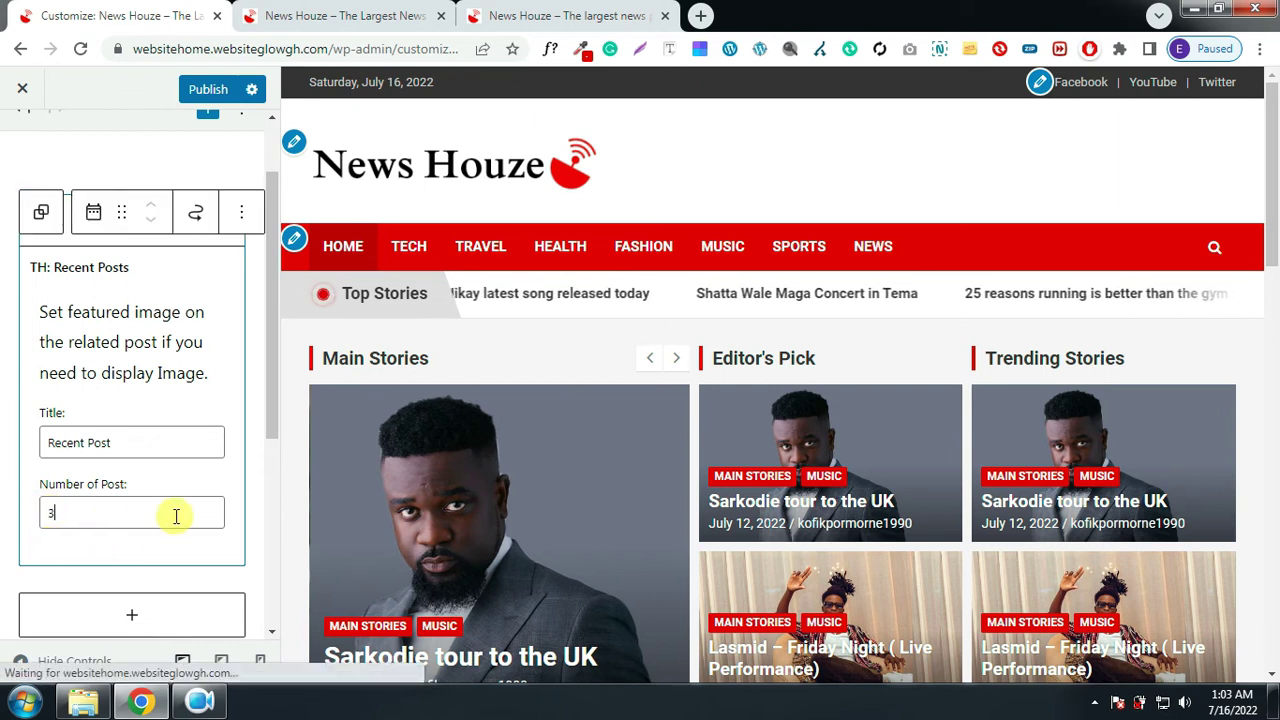
click(226, 90)
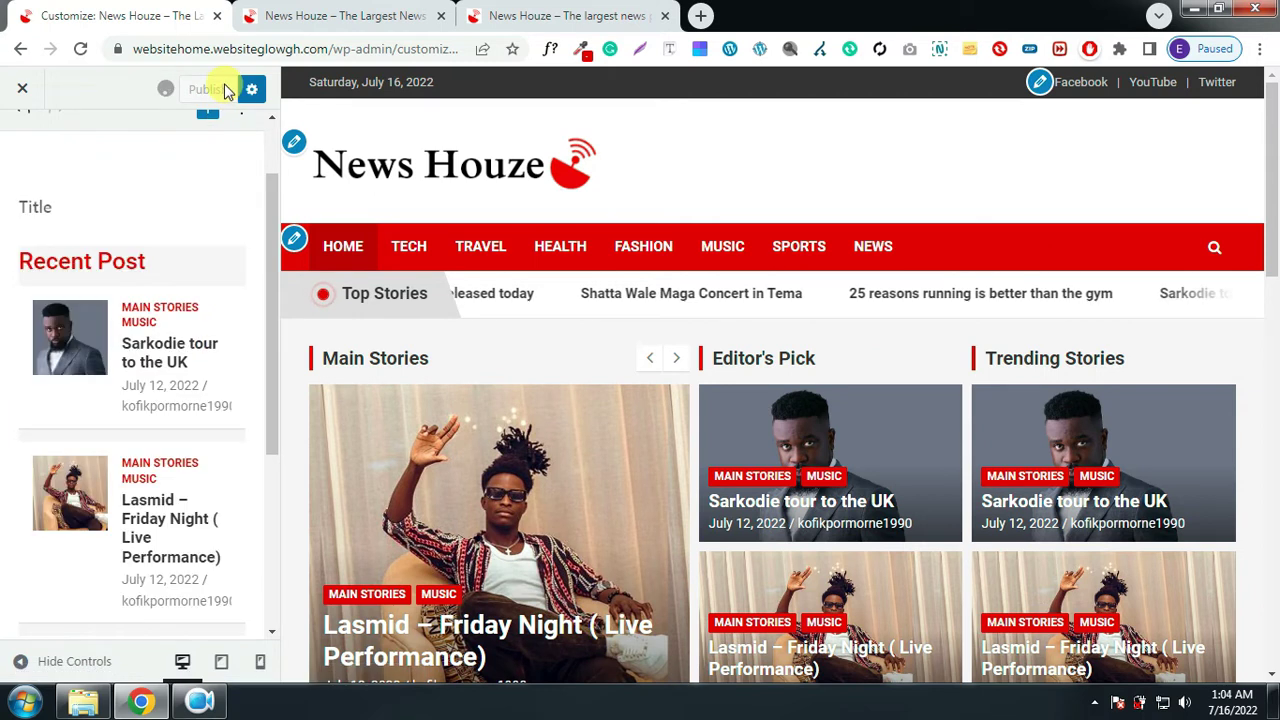
Reload the live home page, examine the Recent Post heading against the other footer headings, and return to the Customizer
click(347, 14)
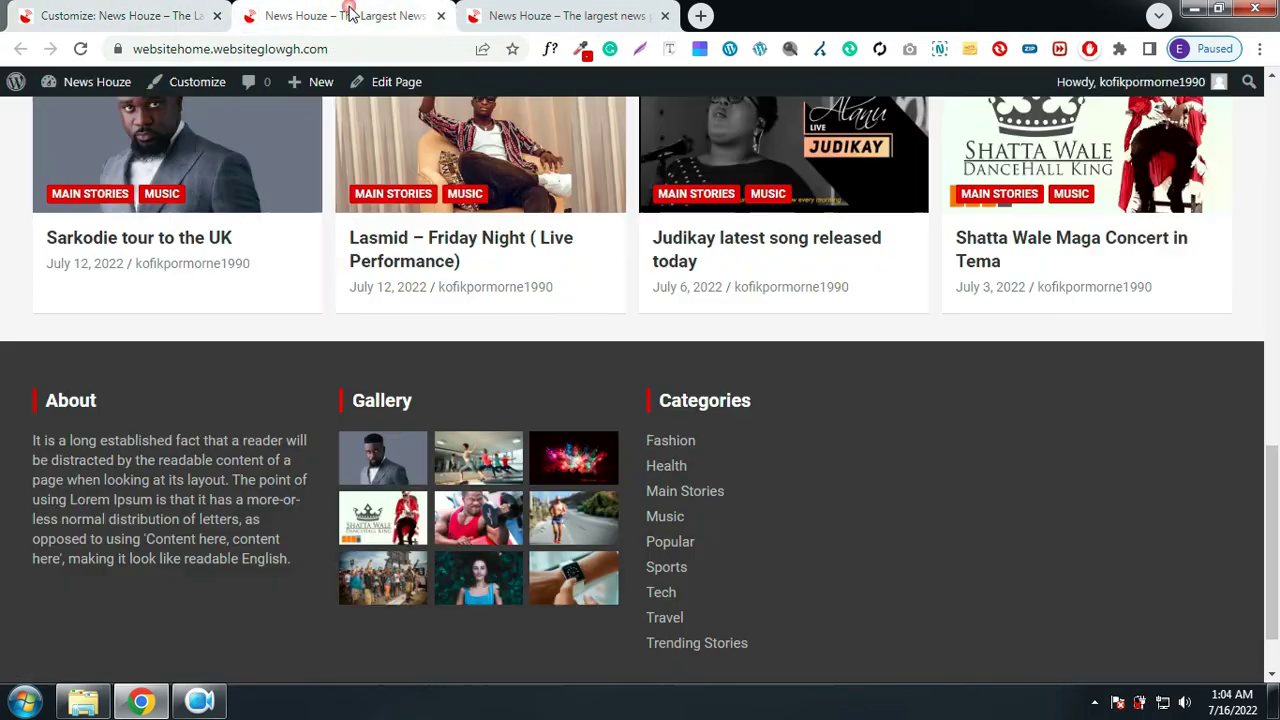
click(83, 47)
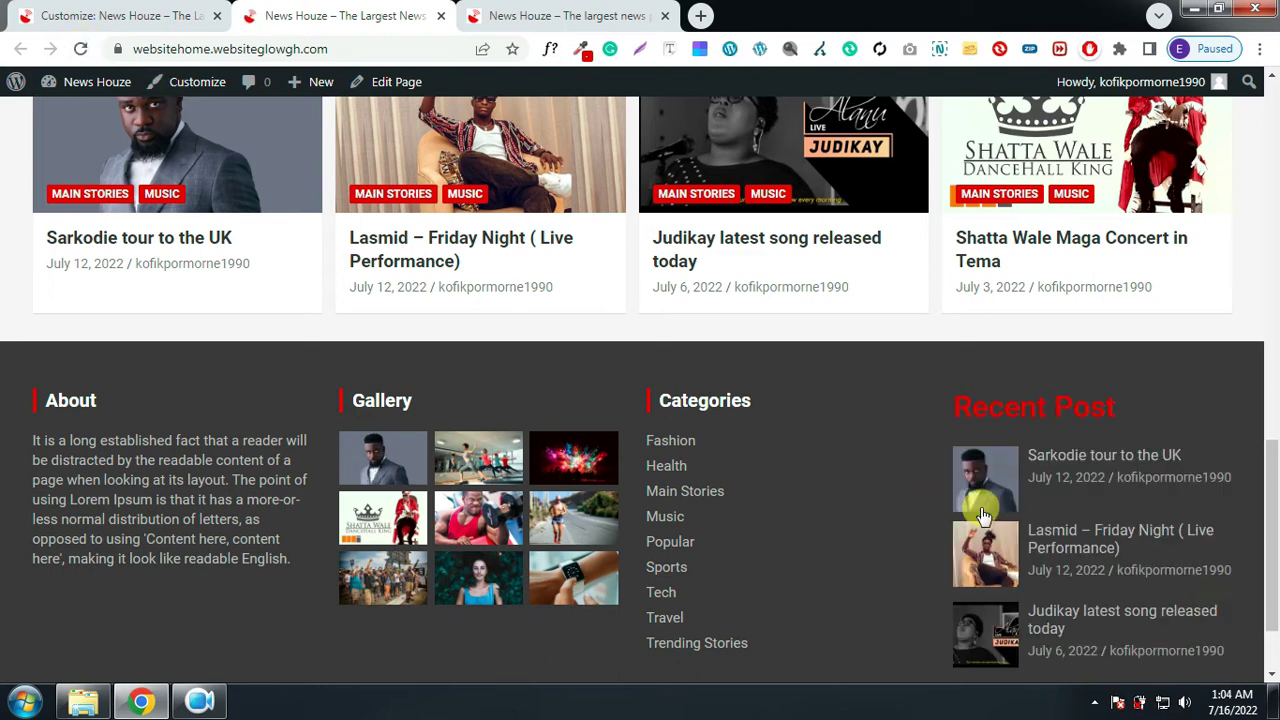
scroll(1131, 510, down, 1)
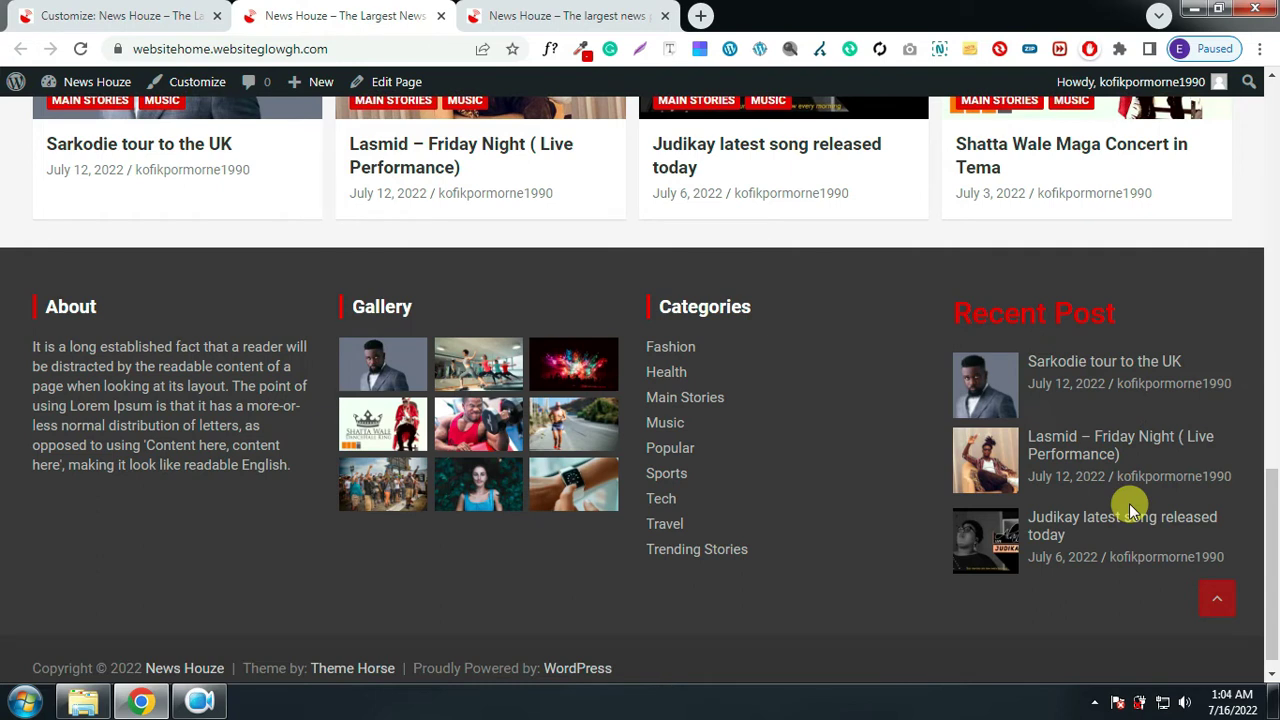
drag(1143, 312, 932, 316)
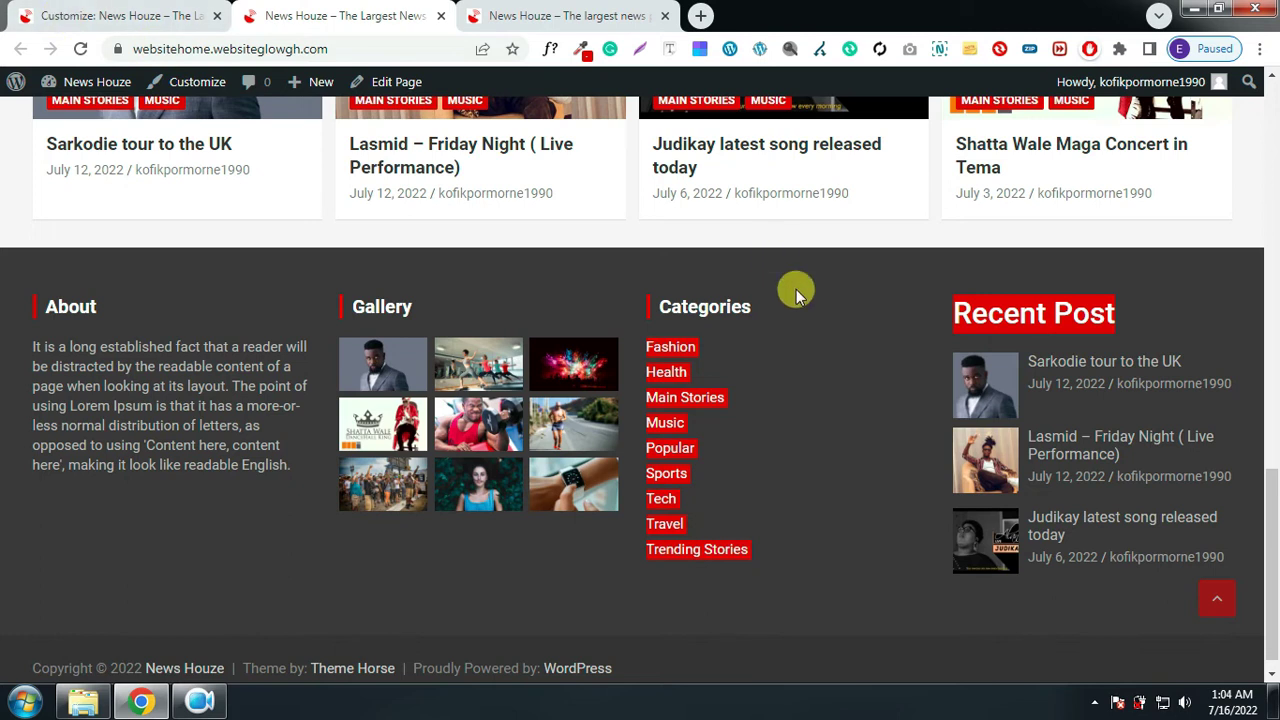
click(832, 318)
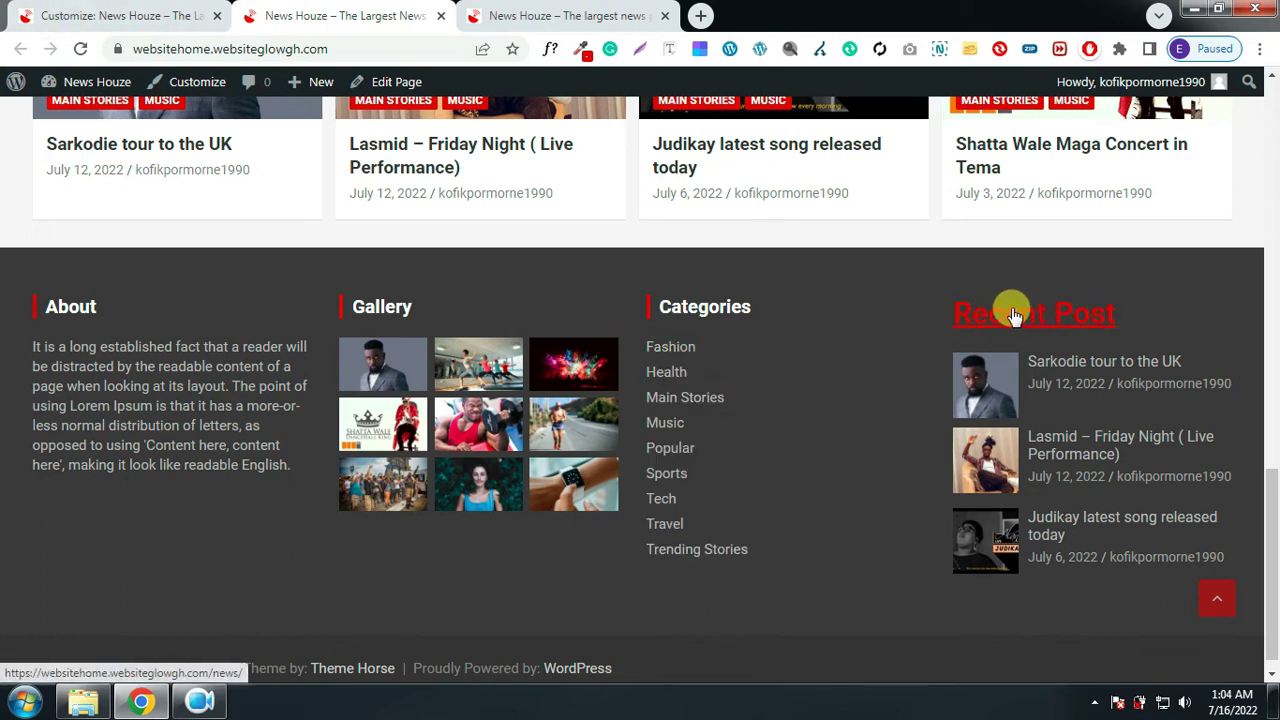
click(110, 15)
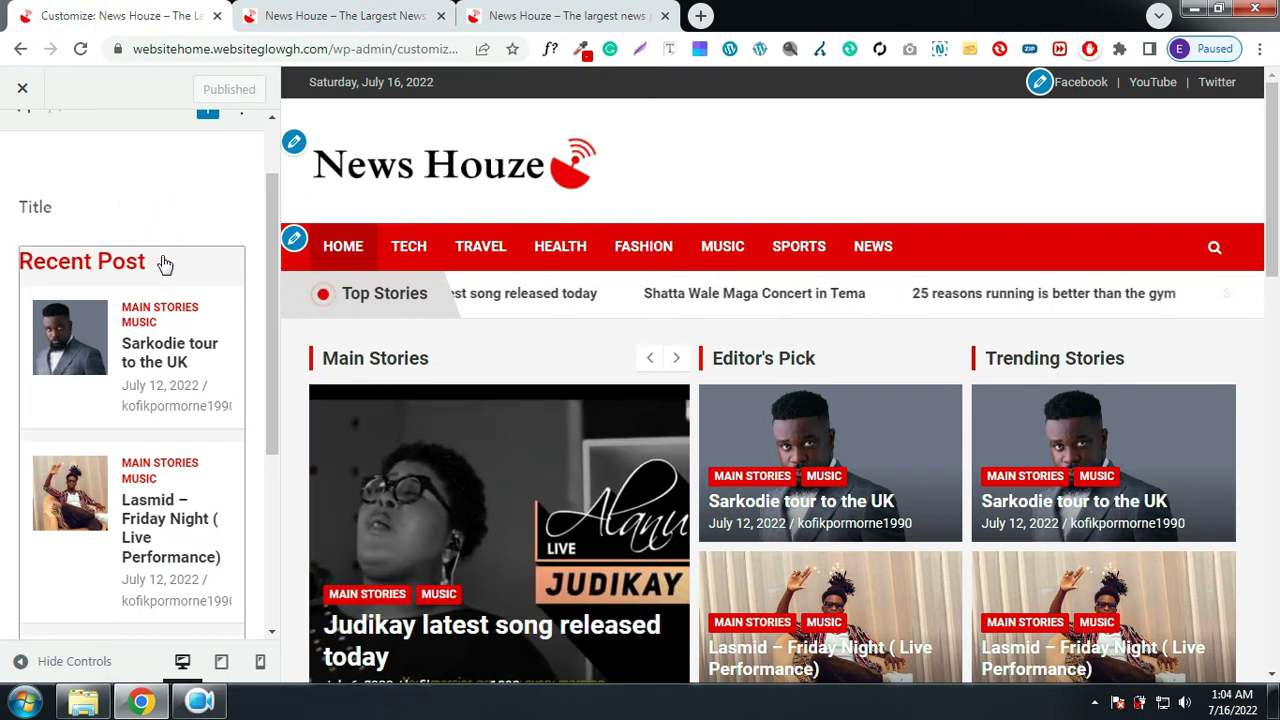
Set the title of the Widget Group containing the TH: Recent Posts block to Recent Posts
click(163, 262)
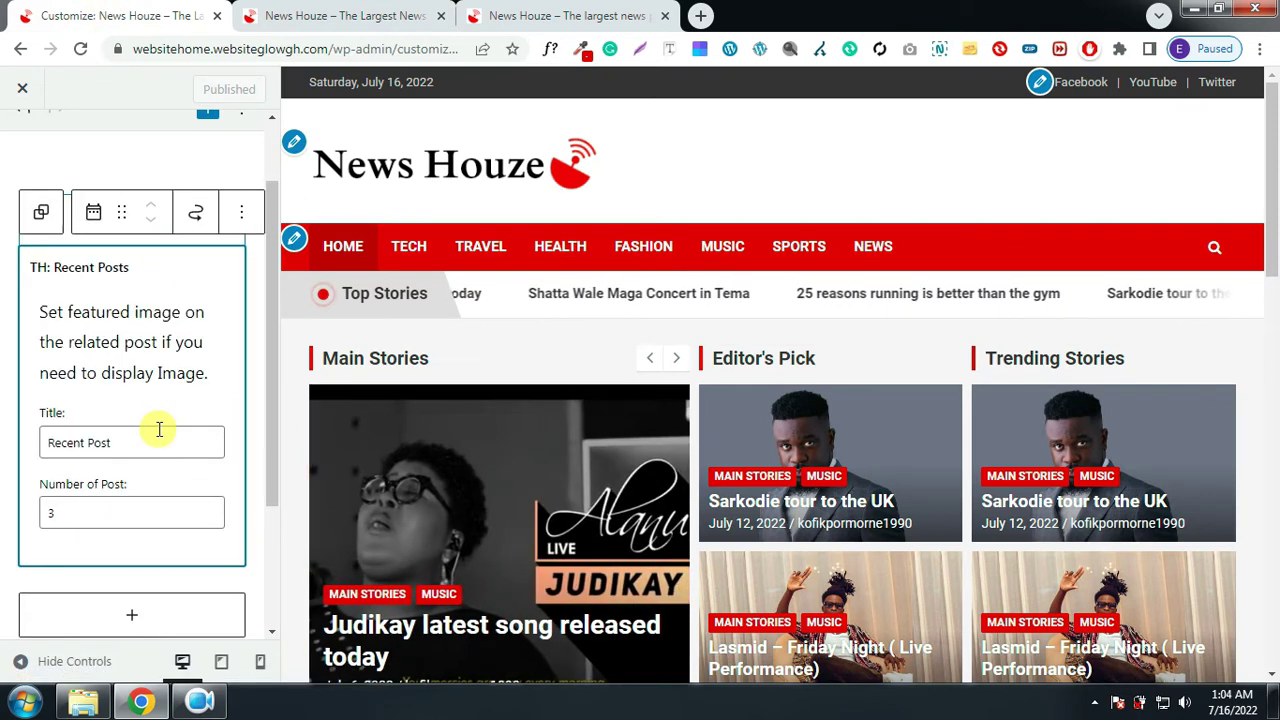
scroll(157, 428, down, 1)
scroll(105, 300, up, 1)
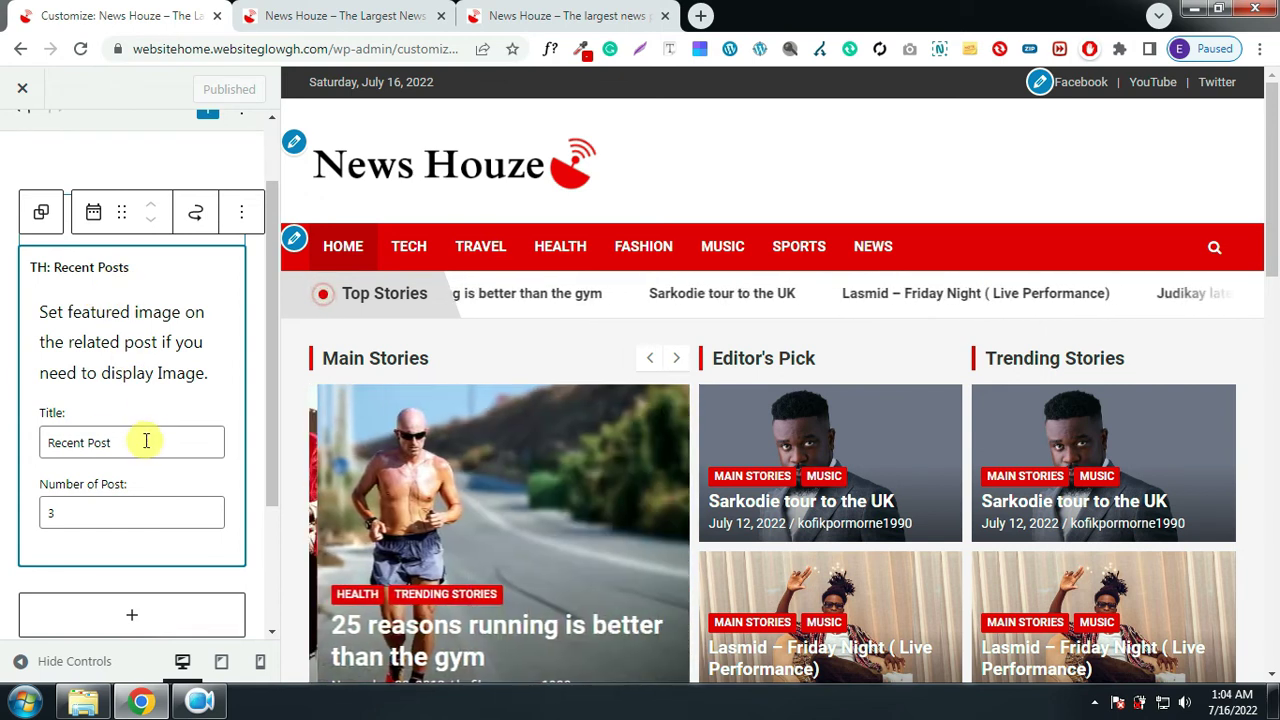
click(66, 226)
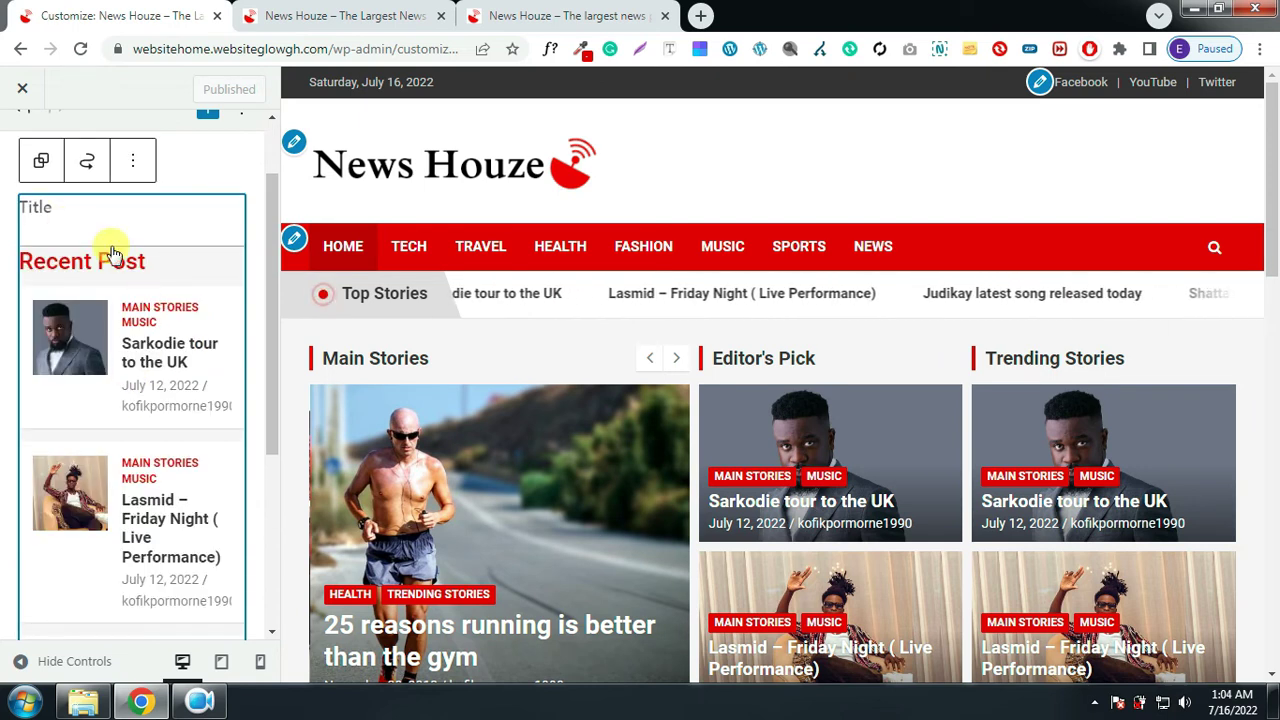
click(49, 209)
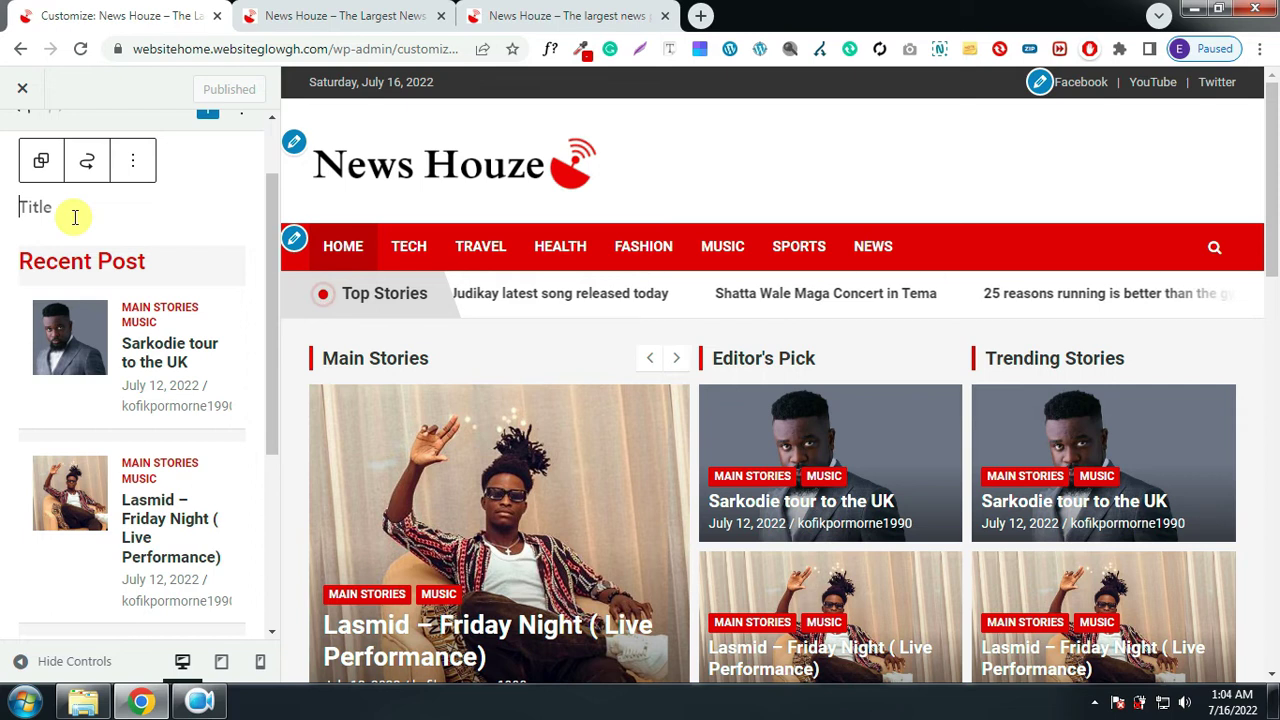
text(Recent Post)
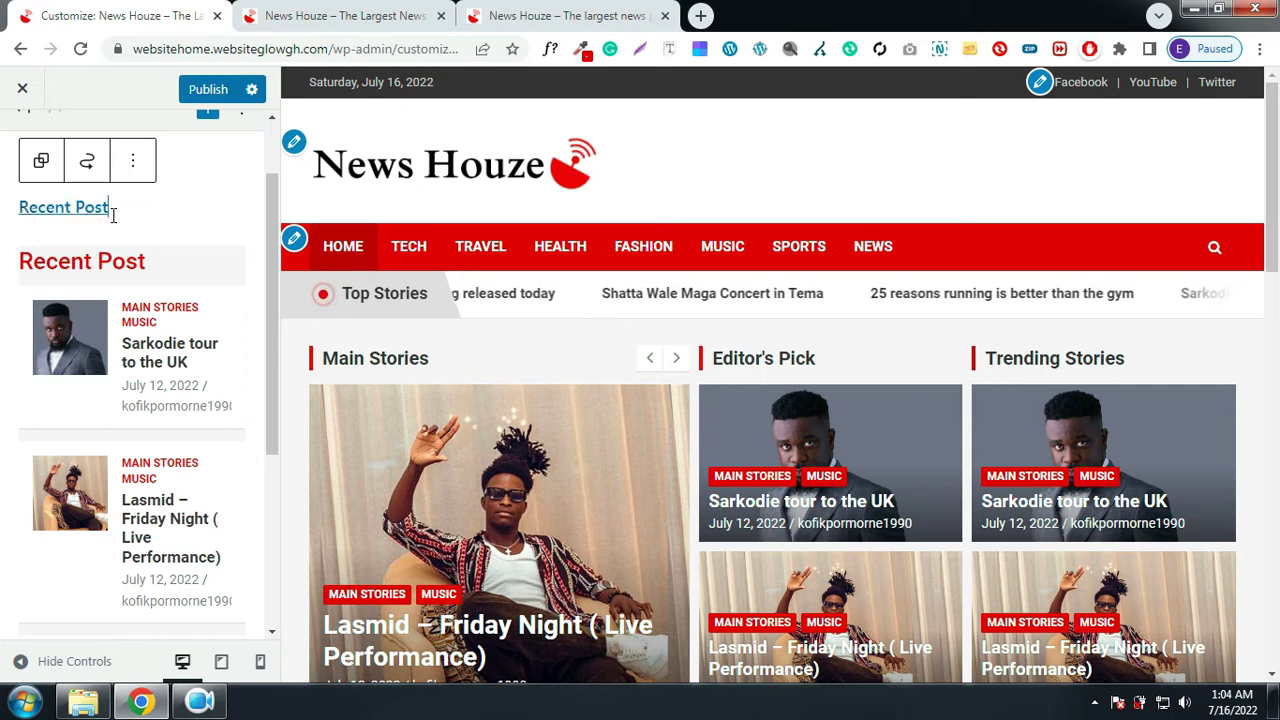
drag(108, 210, 22, 210)
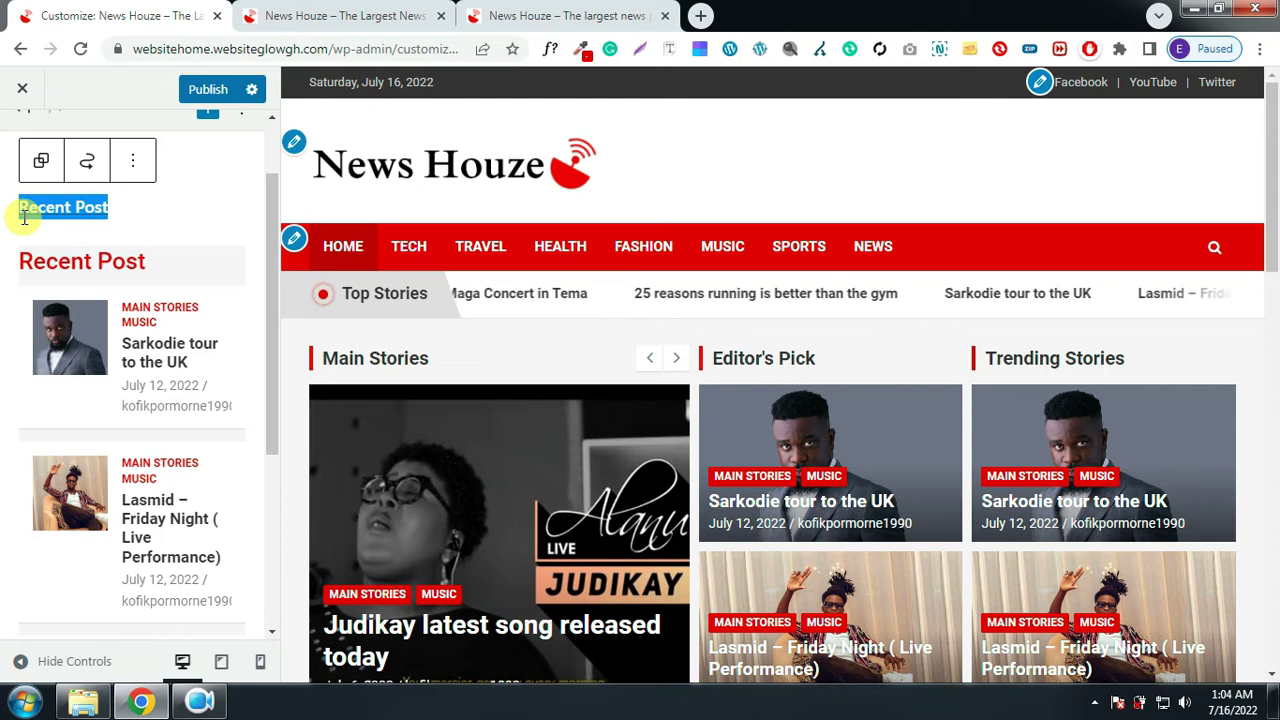
key(BackSpace)
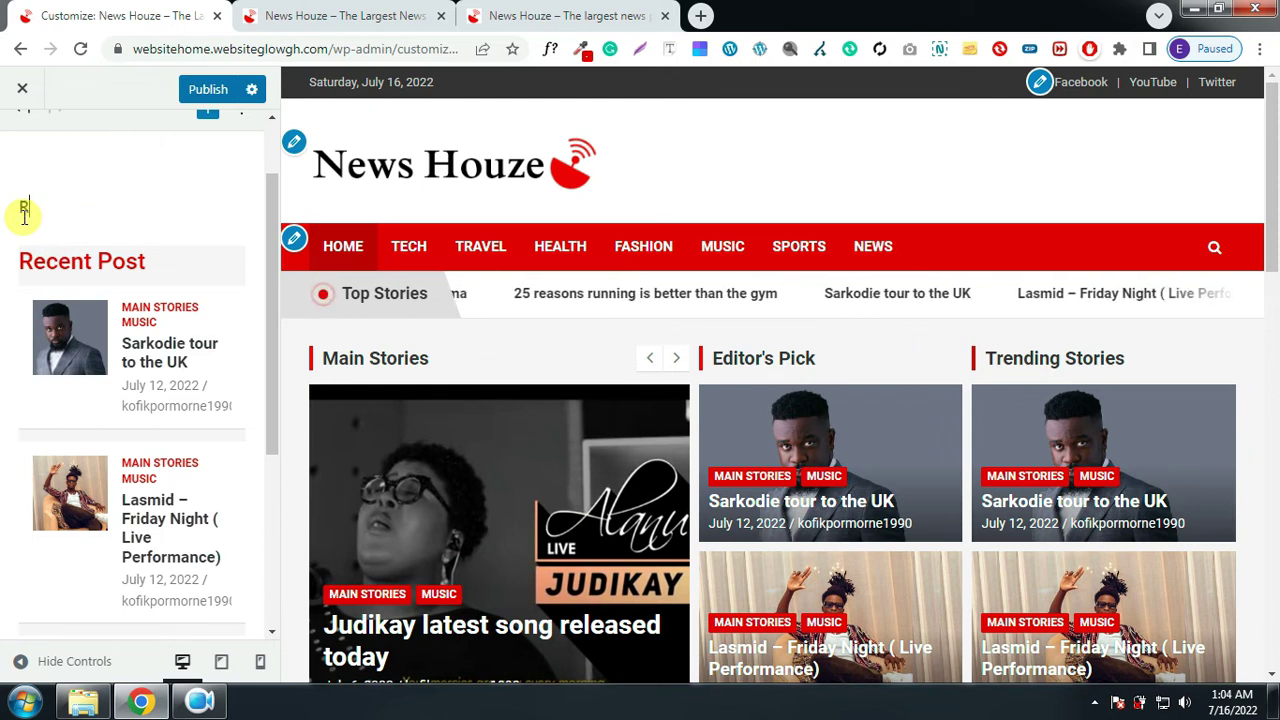
text(Recent)
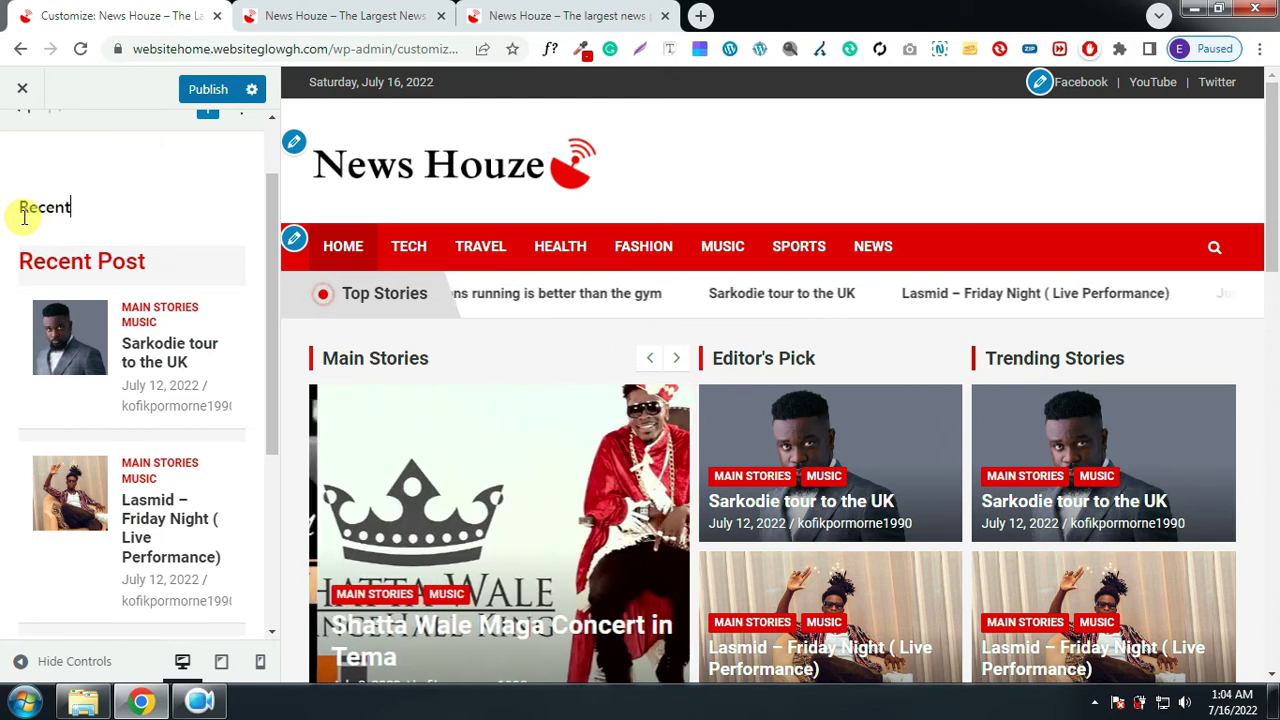
text( Posts)
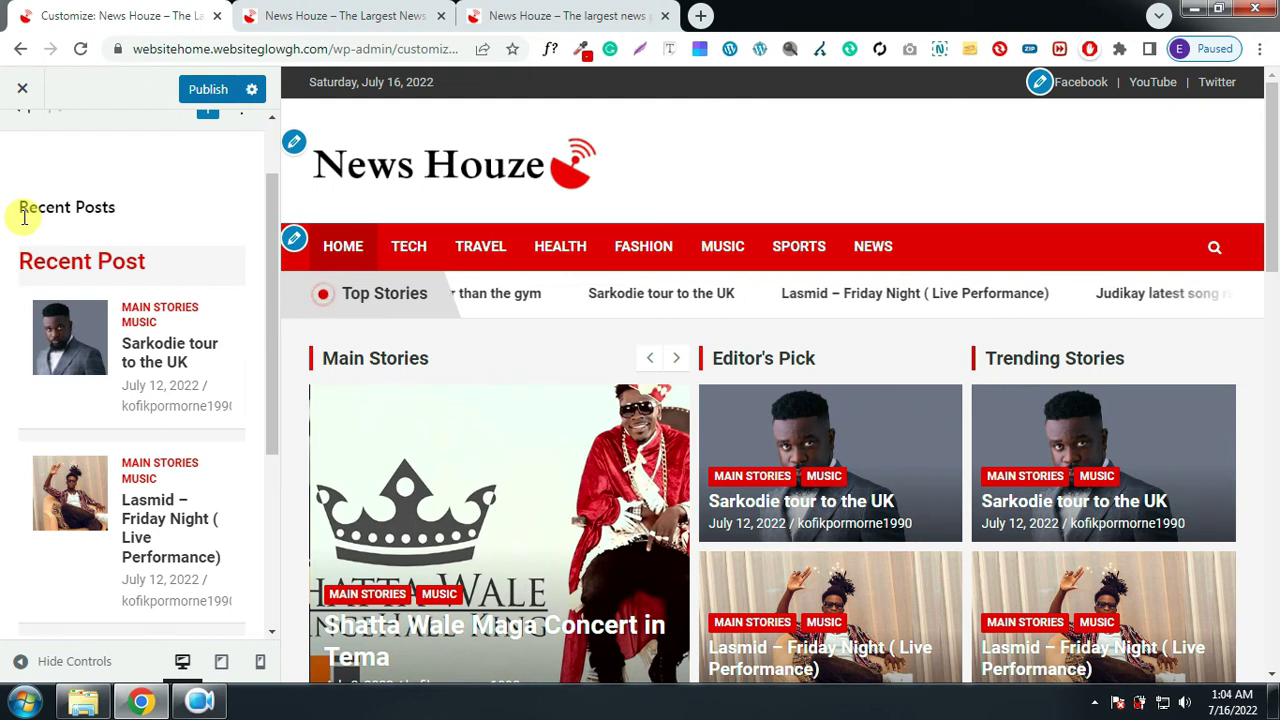
Clear the TH: Recent Posts block's own title, publish the changes, and view the live home page's footer
click(120, 263)
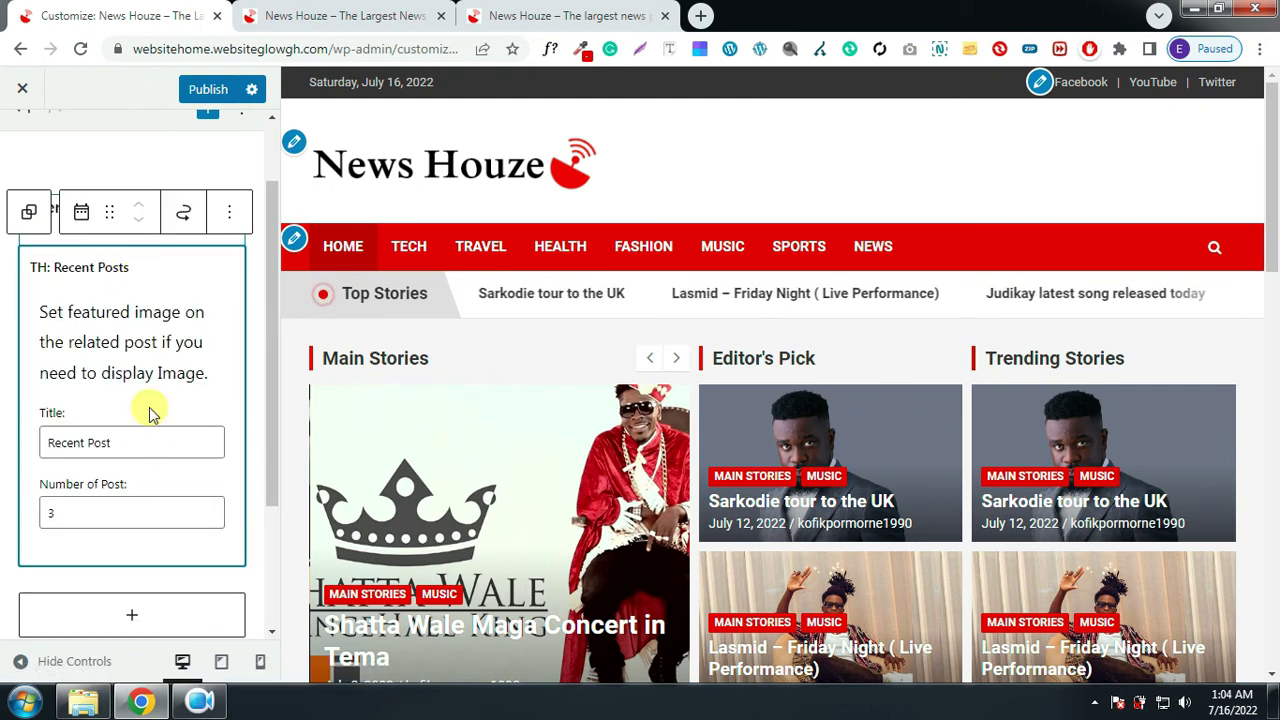
drag(134, 443, 49, 445)
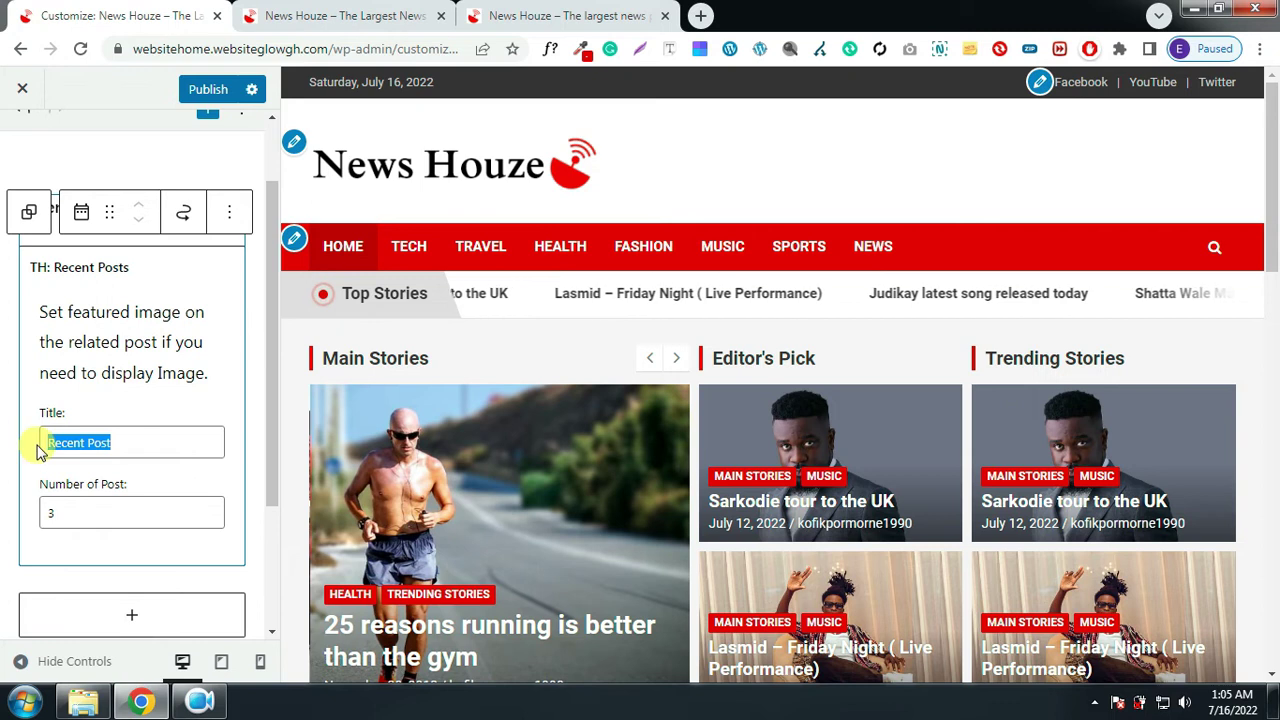
key(BackSpace)
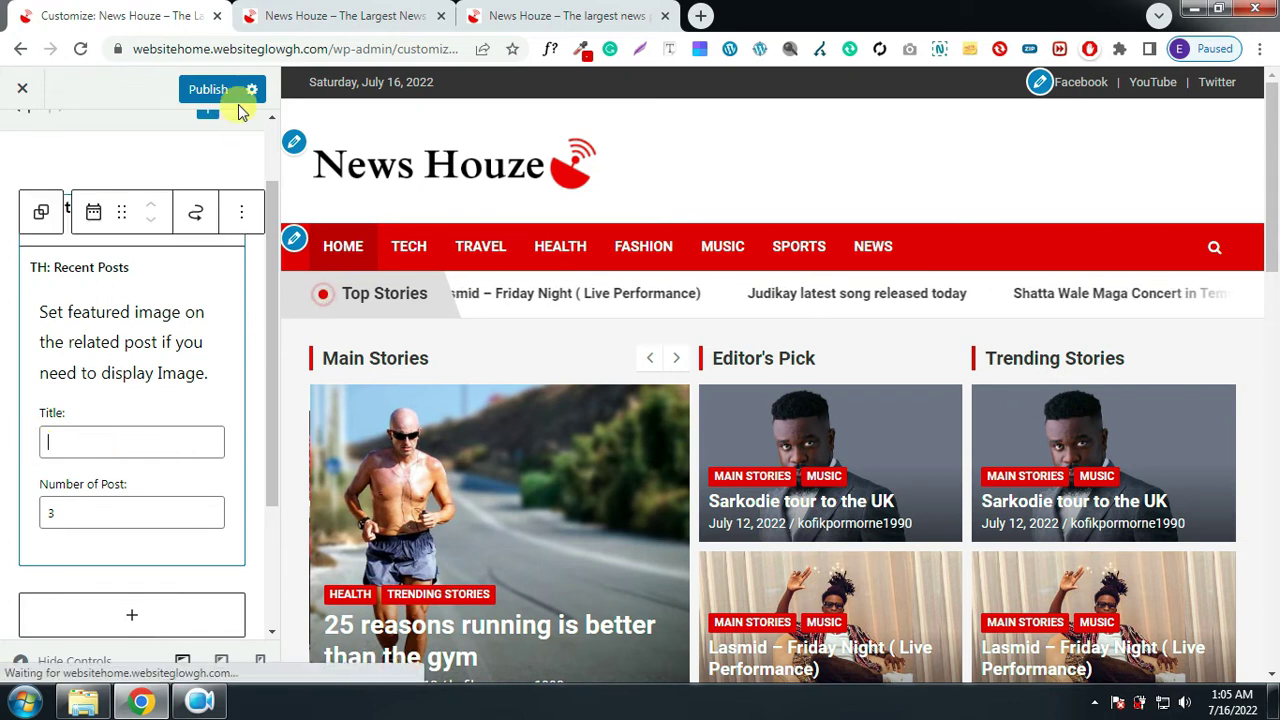
click(208, 92)
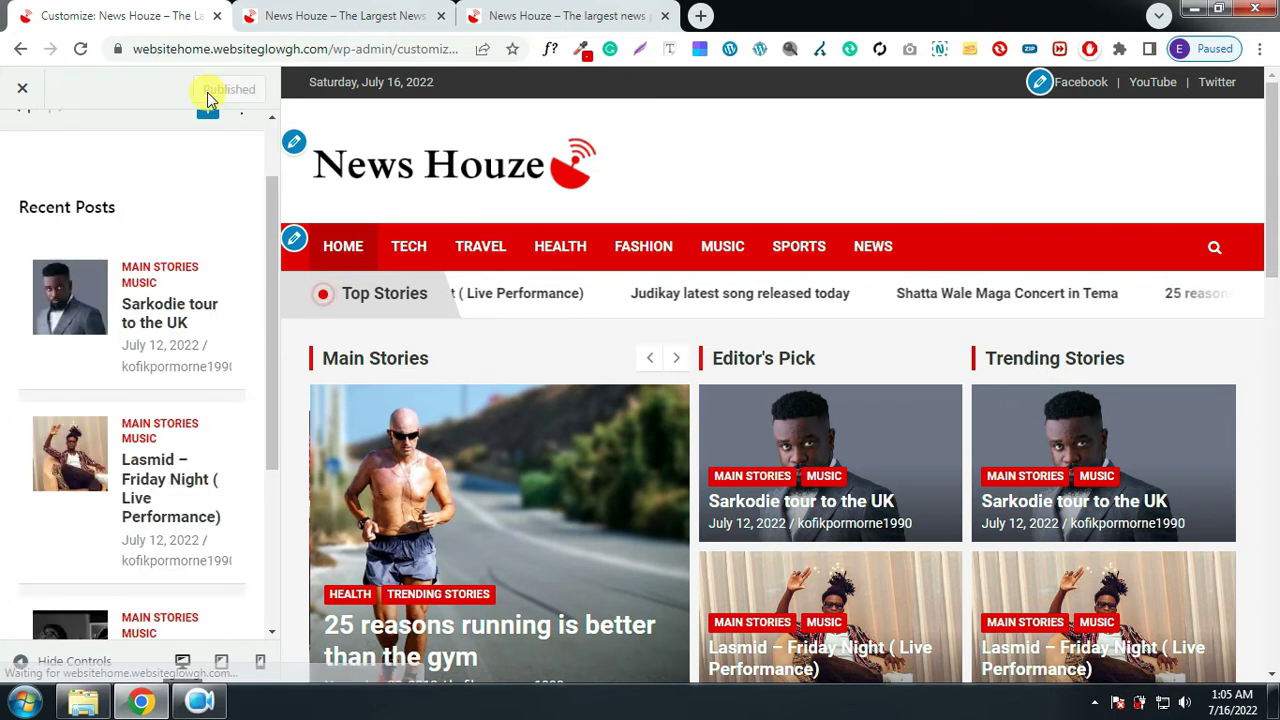
click(380, 18)
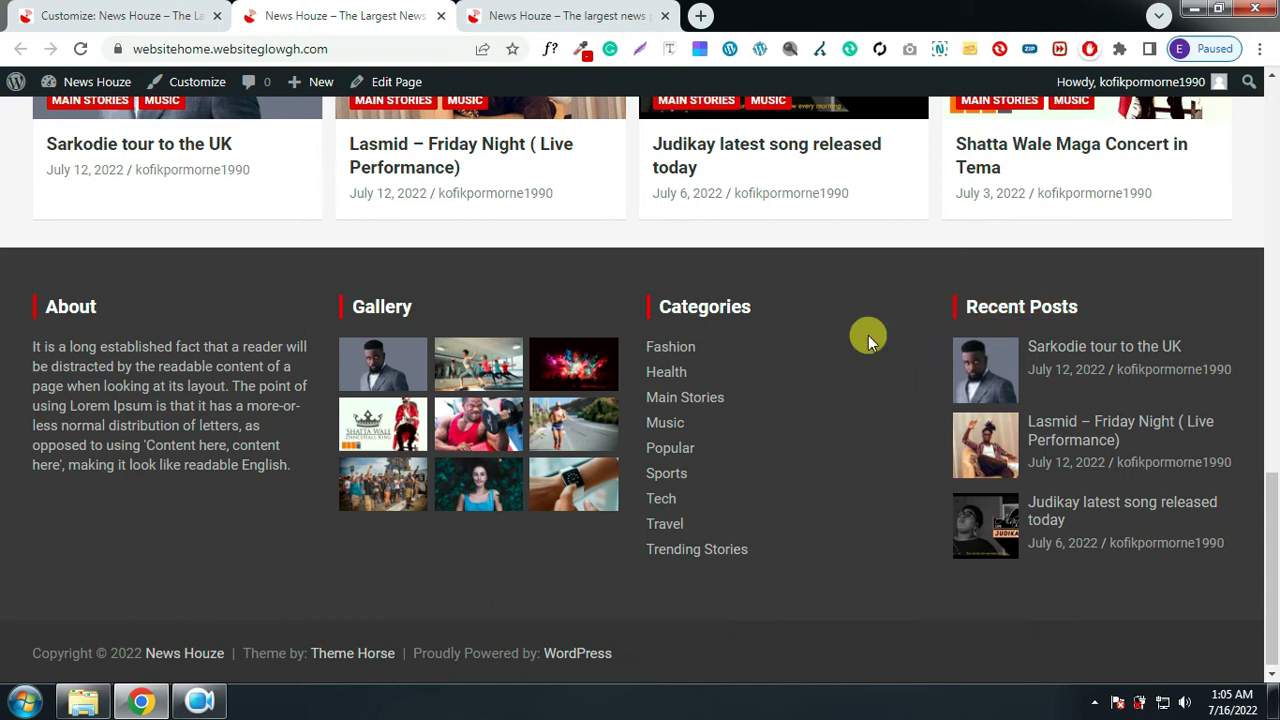
Highlight the live footer's credit text, then copy the theme-link div containing All Right Reserved from the Footer HTML text file and close it
drag(597, 660, 257, 669)
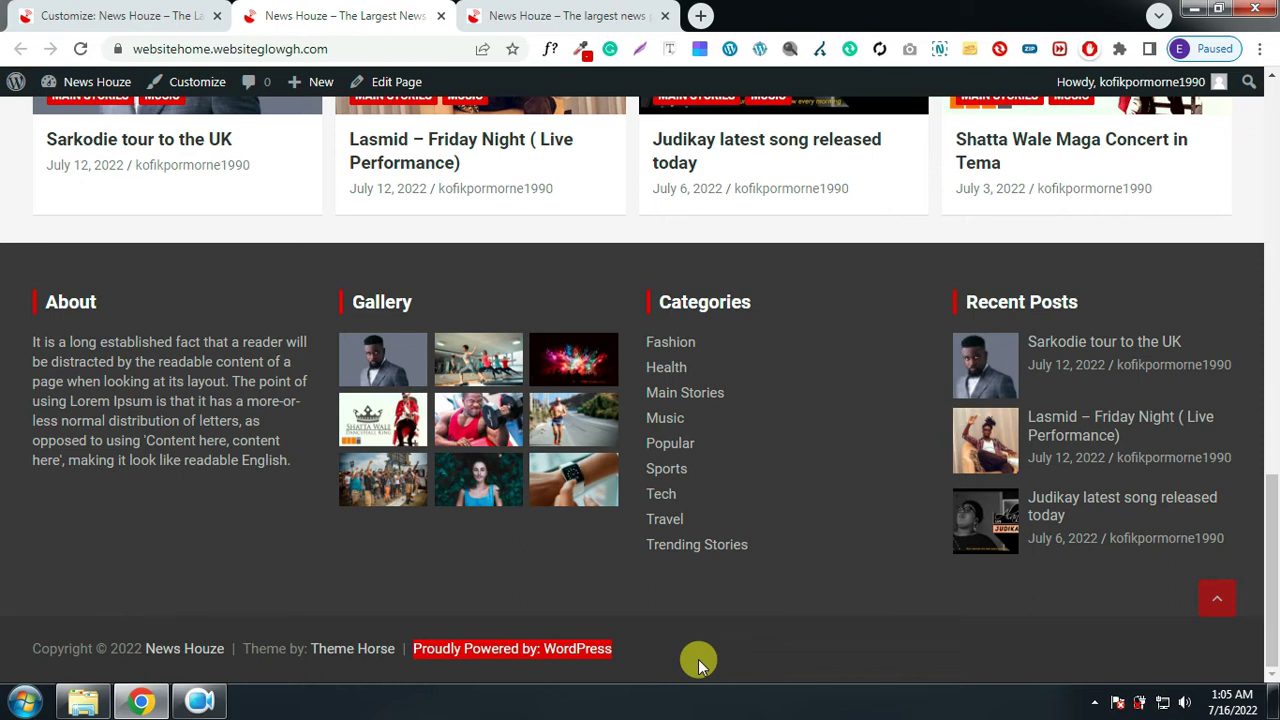
click(88, 706)
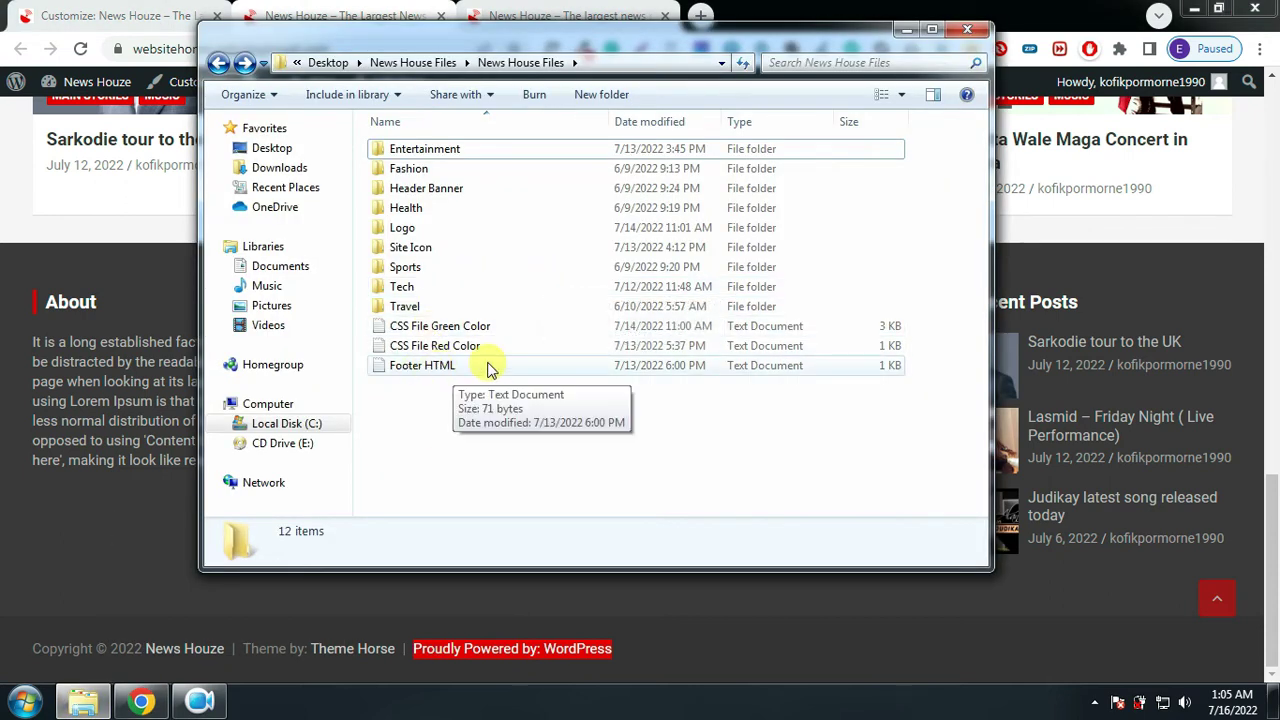
double_click(433, 366)
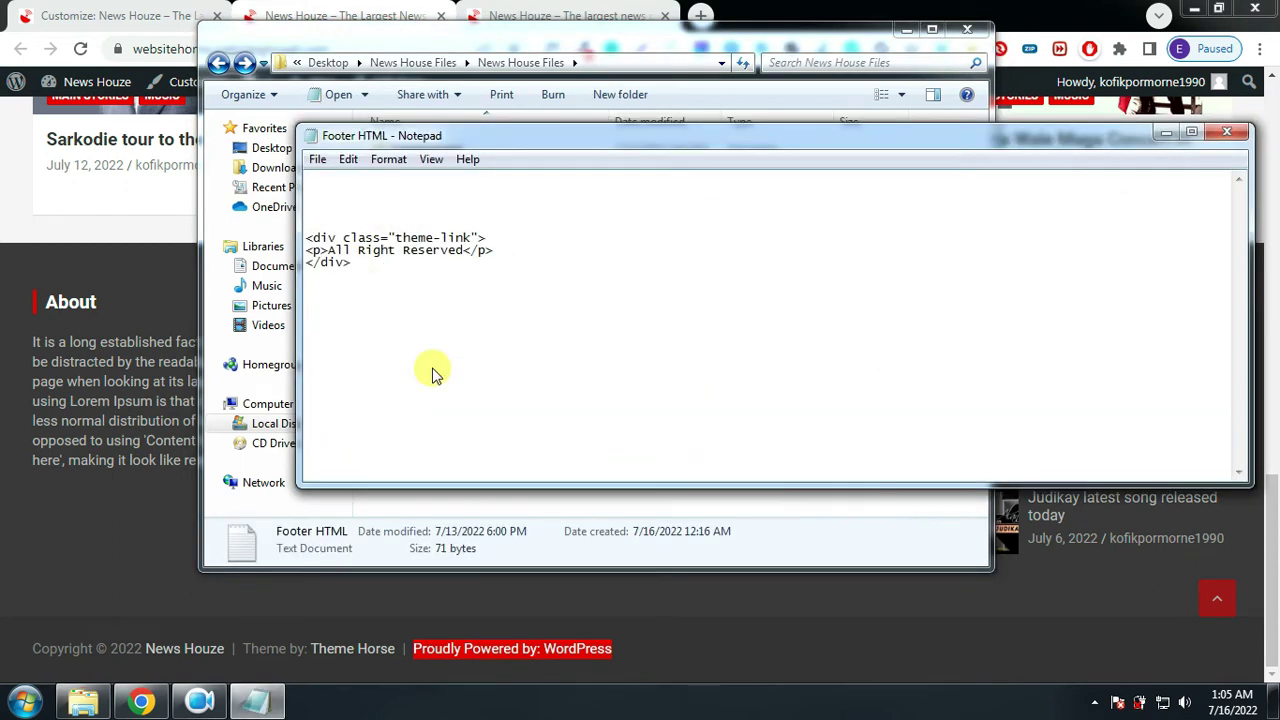
drag(334, 271, 298, 240)
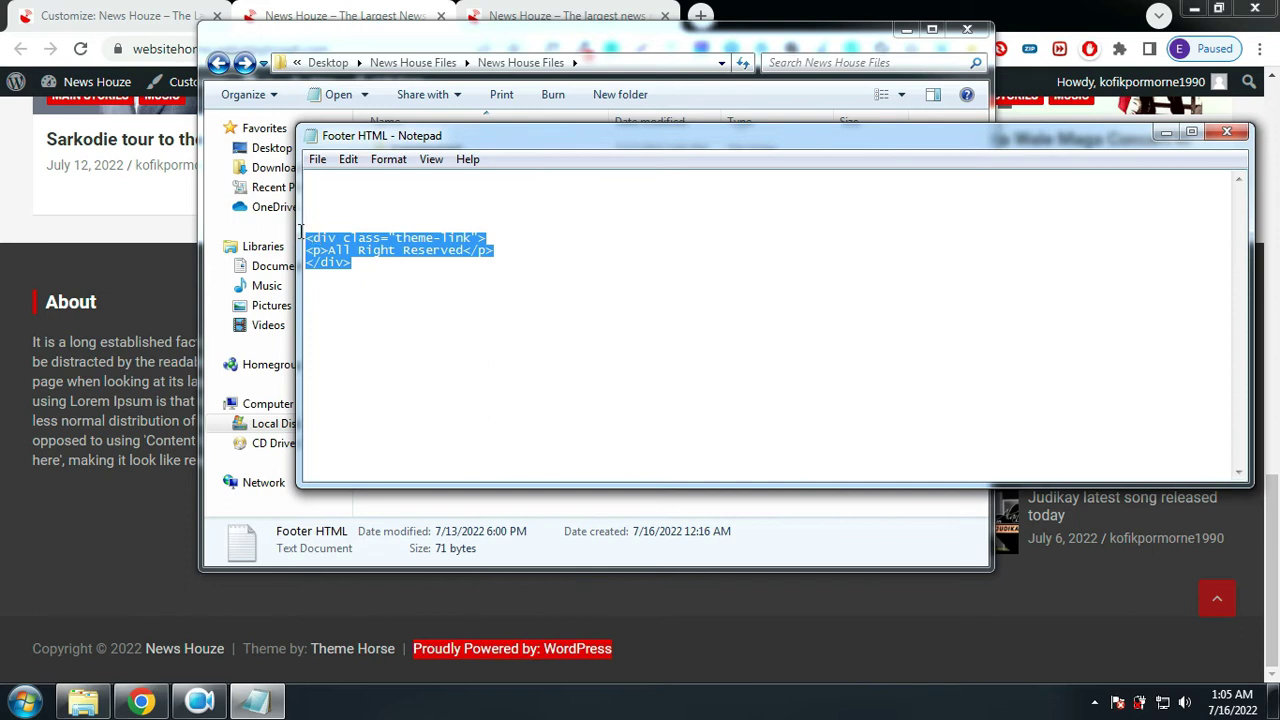
right_click(332, 255)
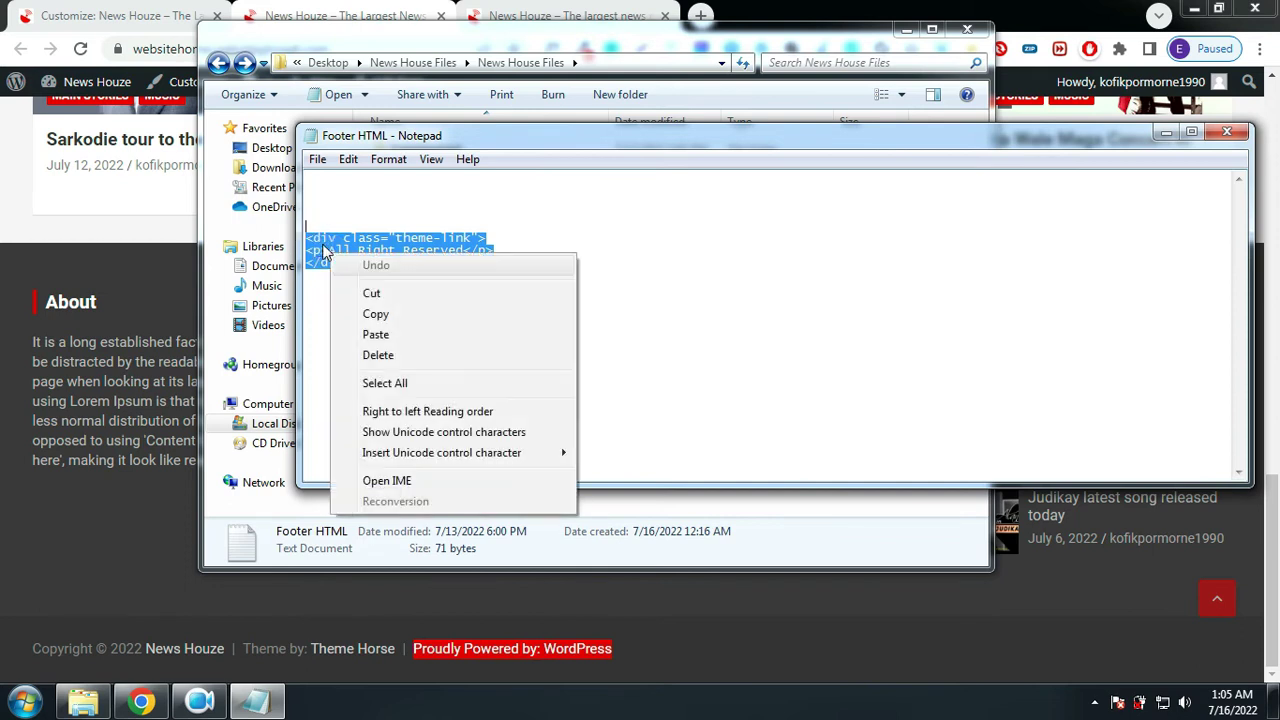
click(376, 316)
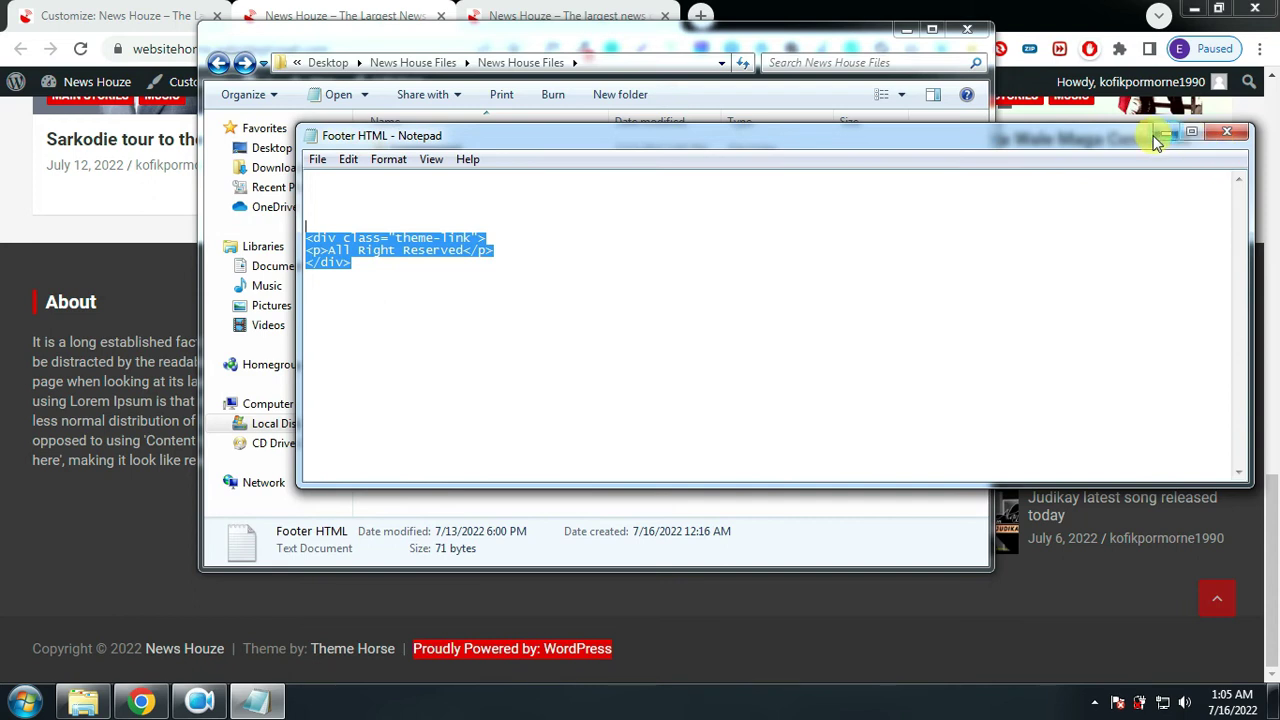
click(1227, 133)
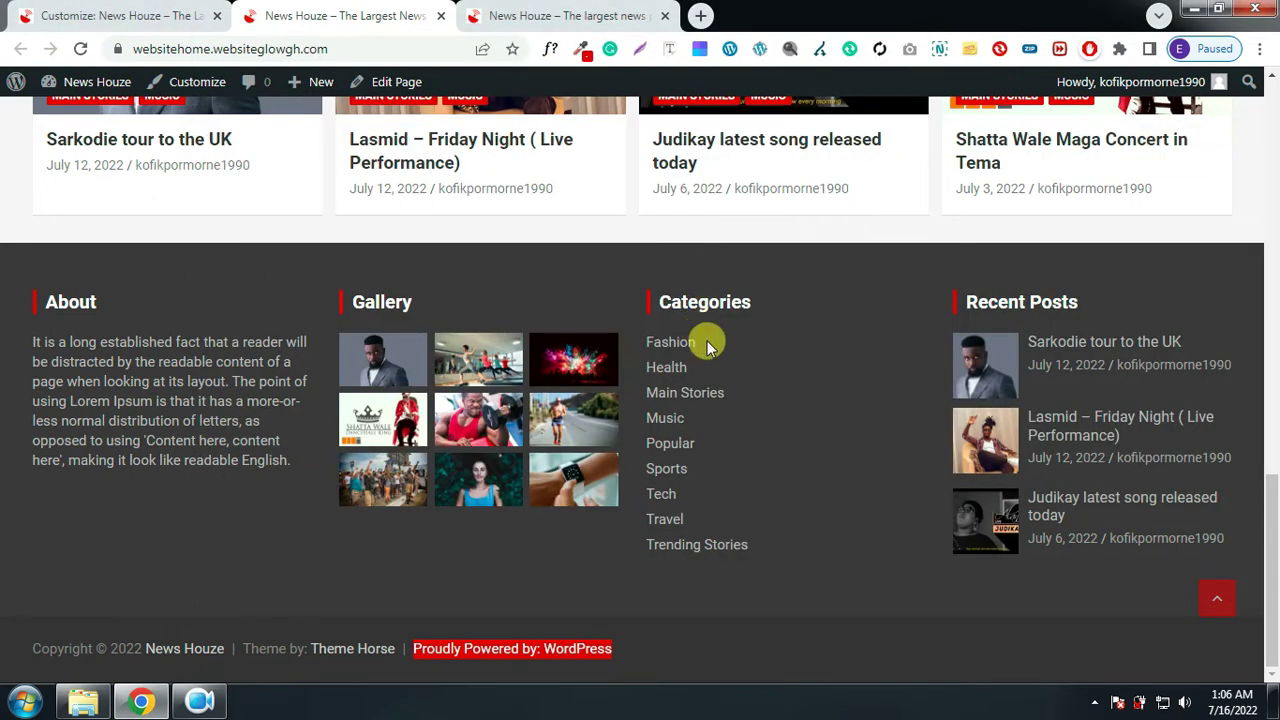
Leave the Customizer and open the Theme File Editor, accepting its direct-editing warning
click(148, 18)
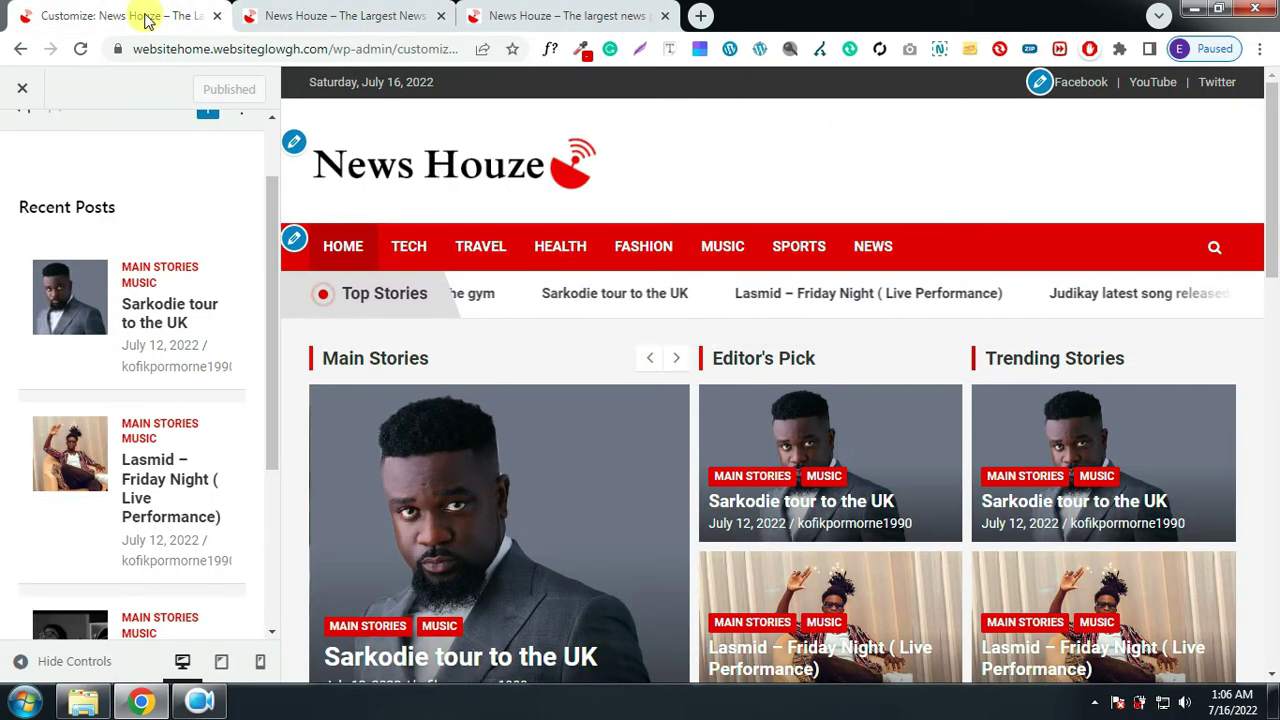
click(25, 91)
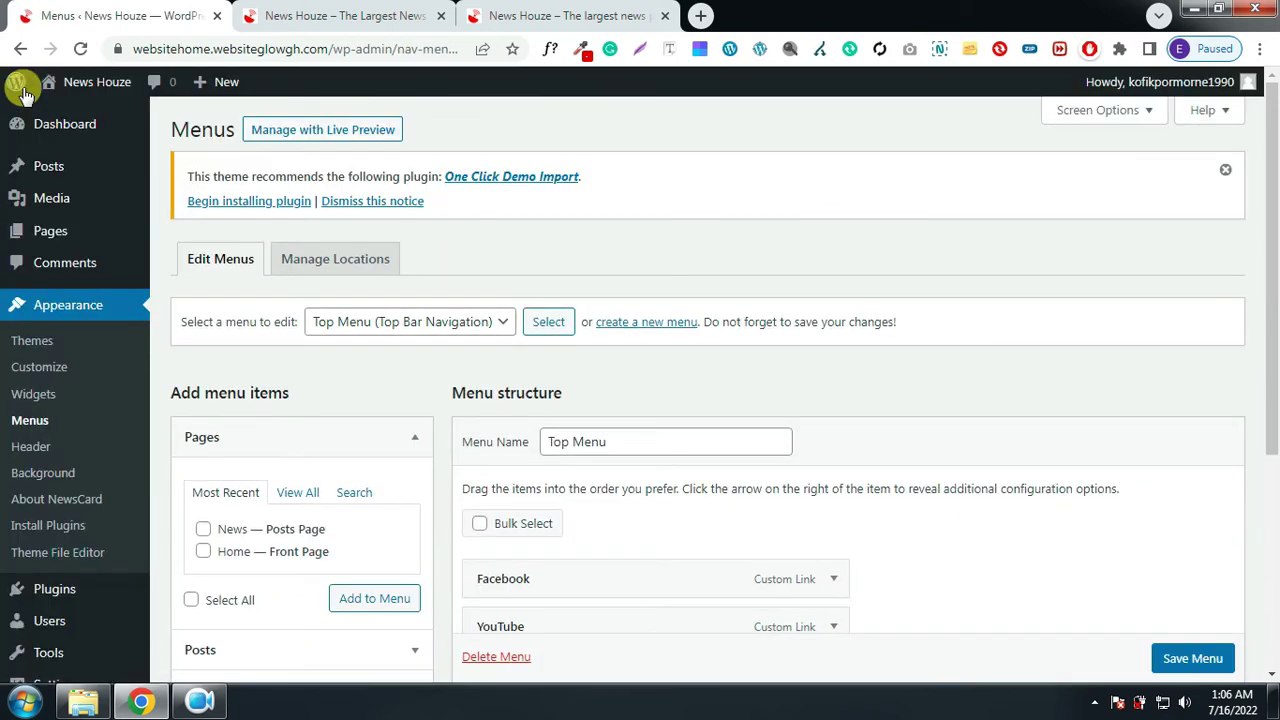
mouse_move(60, 178)
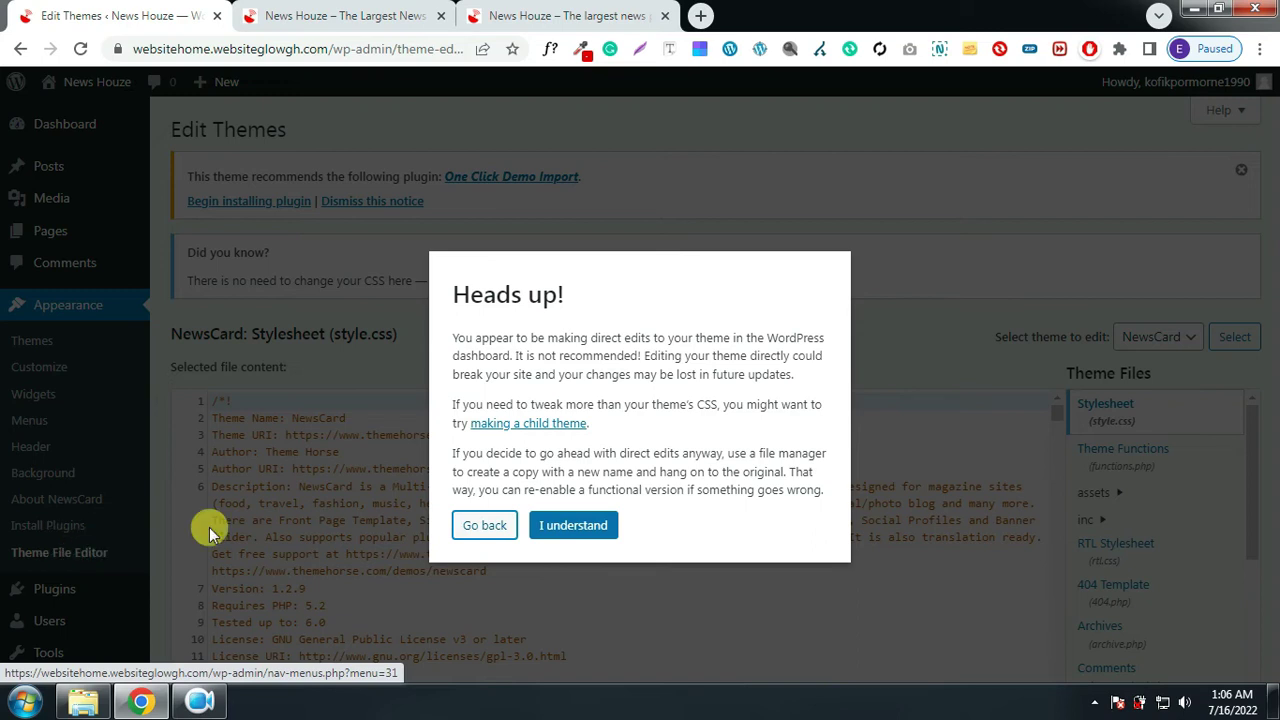
click(589, 530)
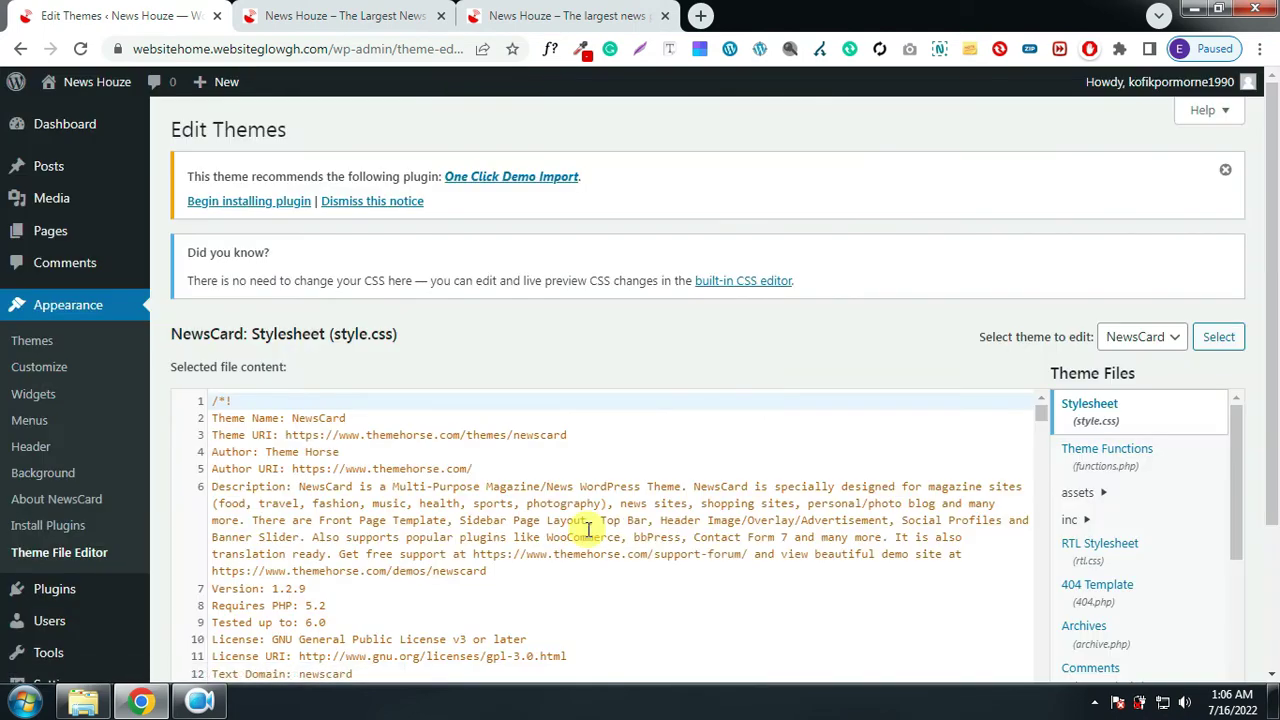
Open the NewsCard theme's Theme Footer file (footer.php) for editing
scroll(587, 535, down, 3)
scroll(587, 535, up, 3)
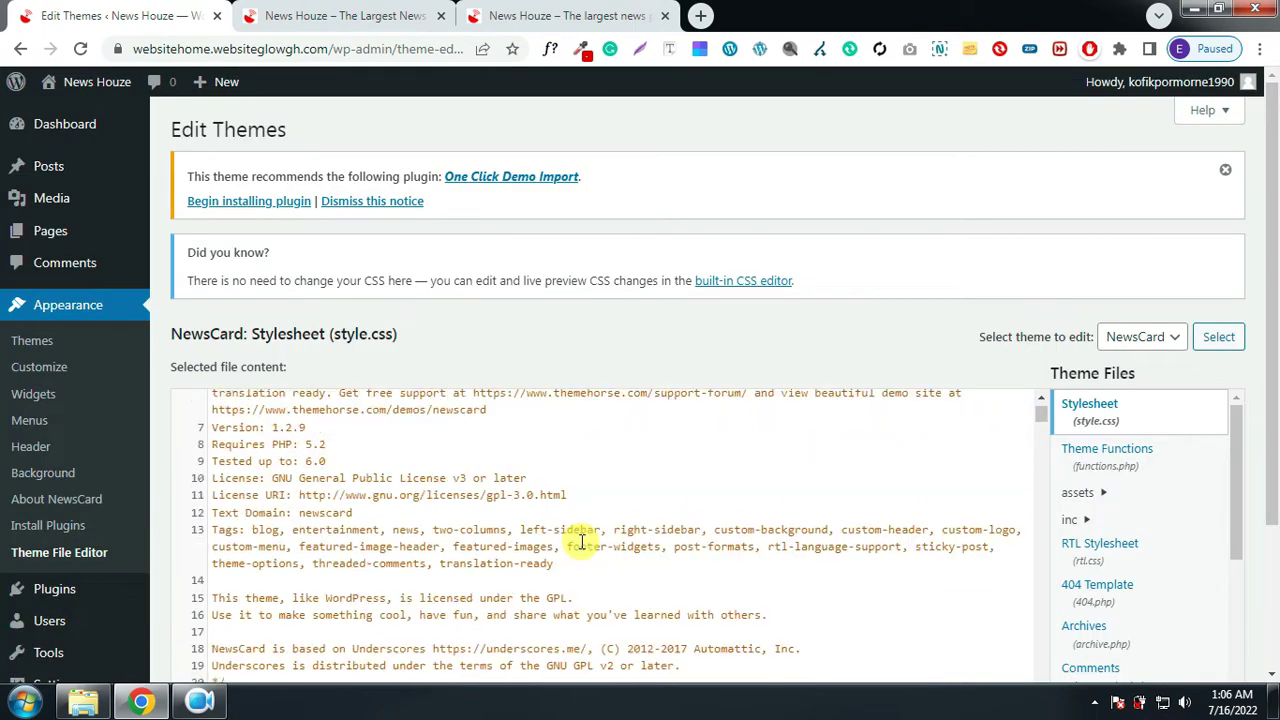
scroll(1172, 578, down, 2)
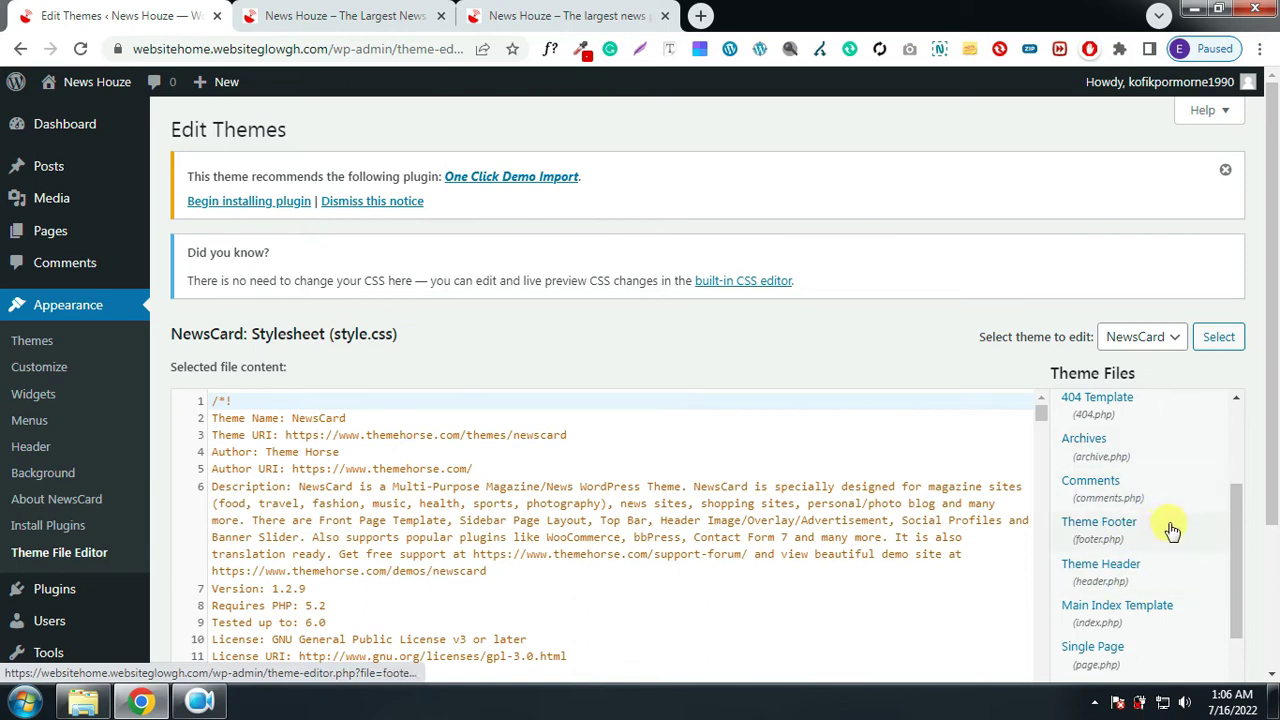
click(1104, 540)
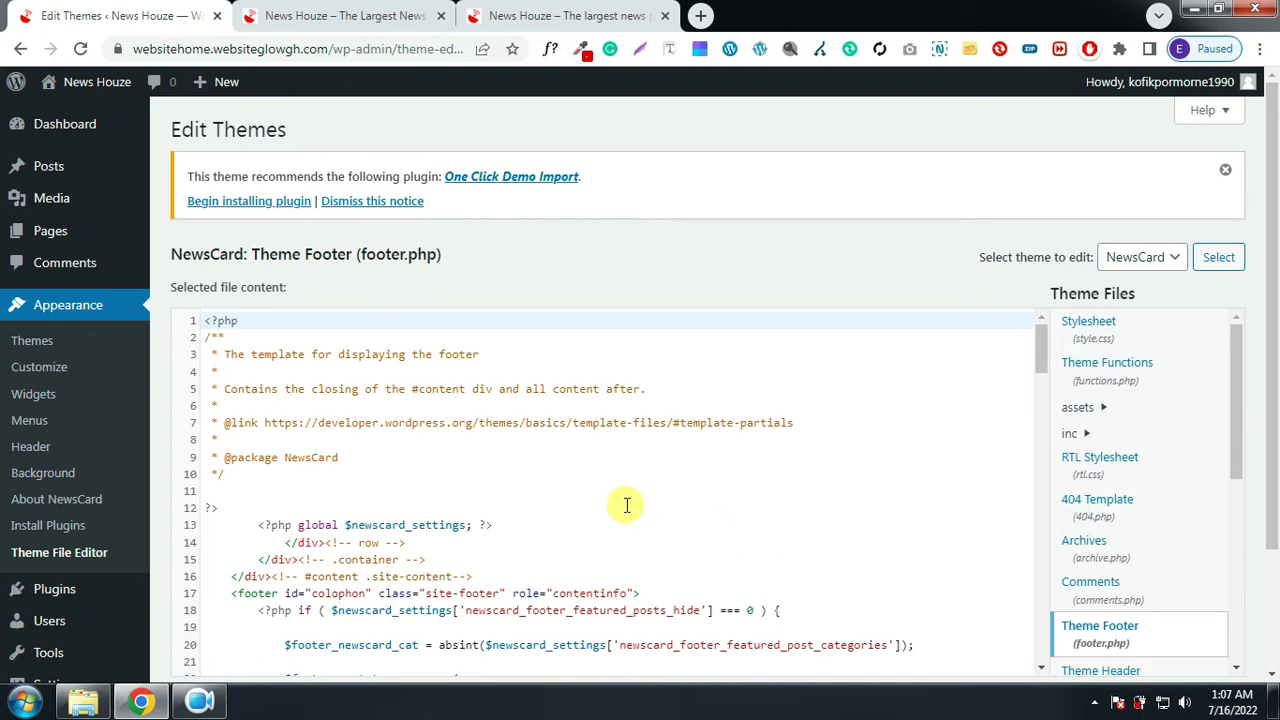
Comment out the echo line for newscard_author_link() and newscard_wp_link() in footer.php by putting // before it
scroll(626, 505, down, 6)
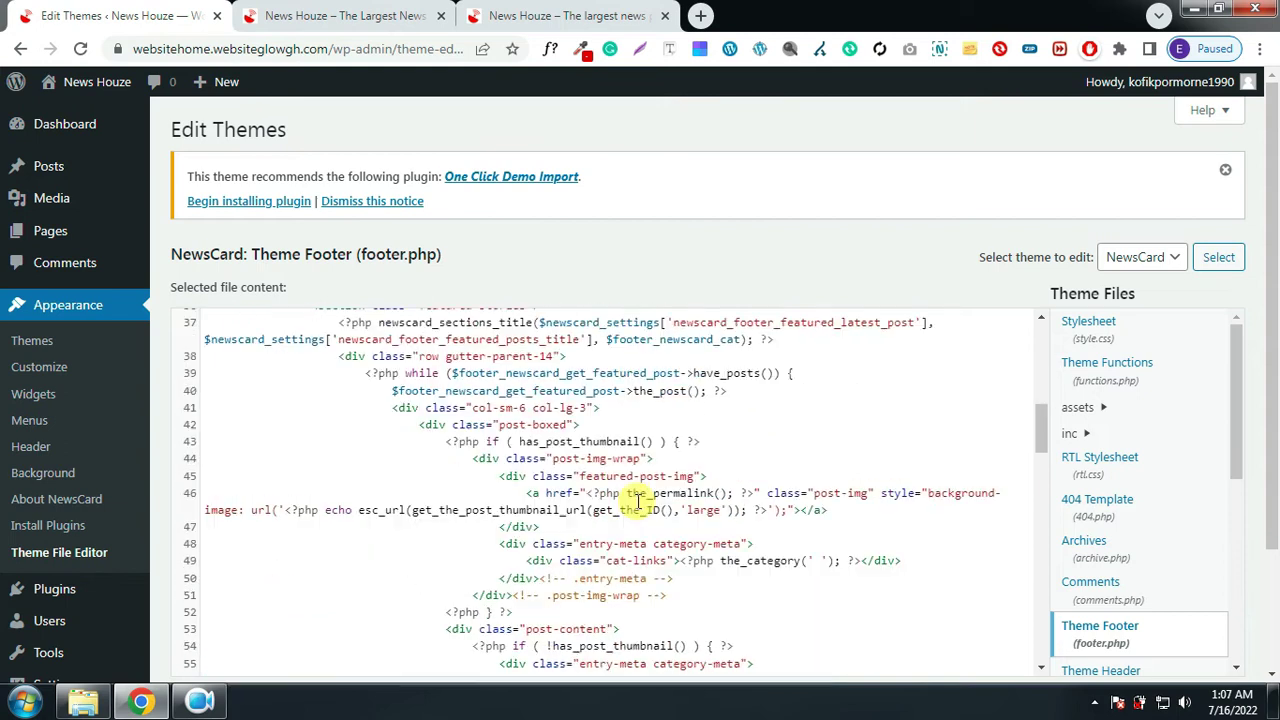
scroll(637, 500, down, 3)
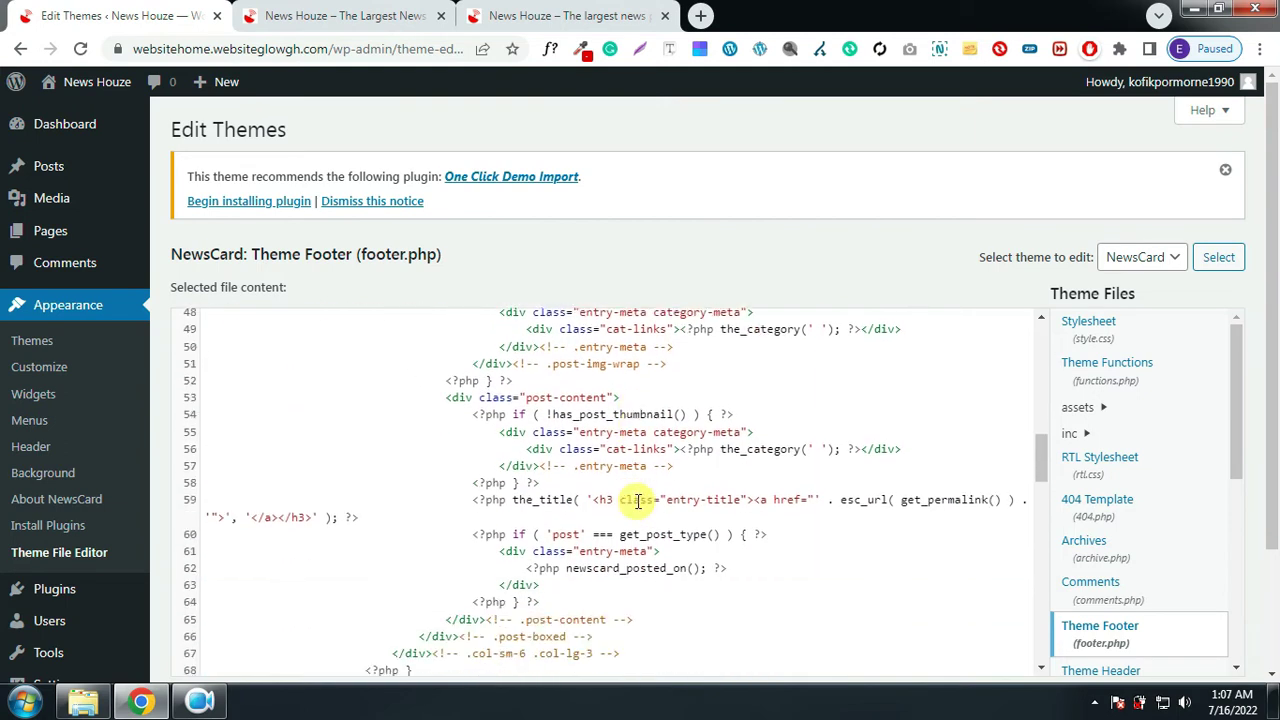
scroll(637, 500, down, 3)
scroll(637, 500, down, 3)
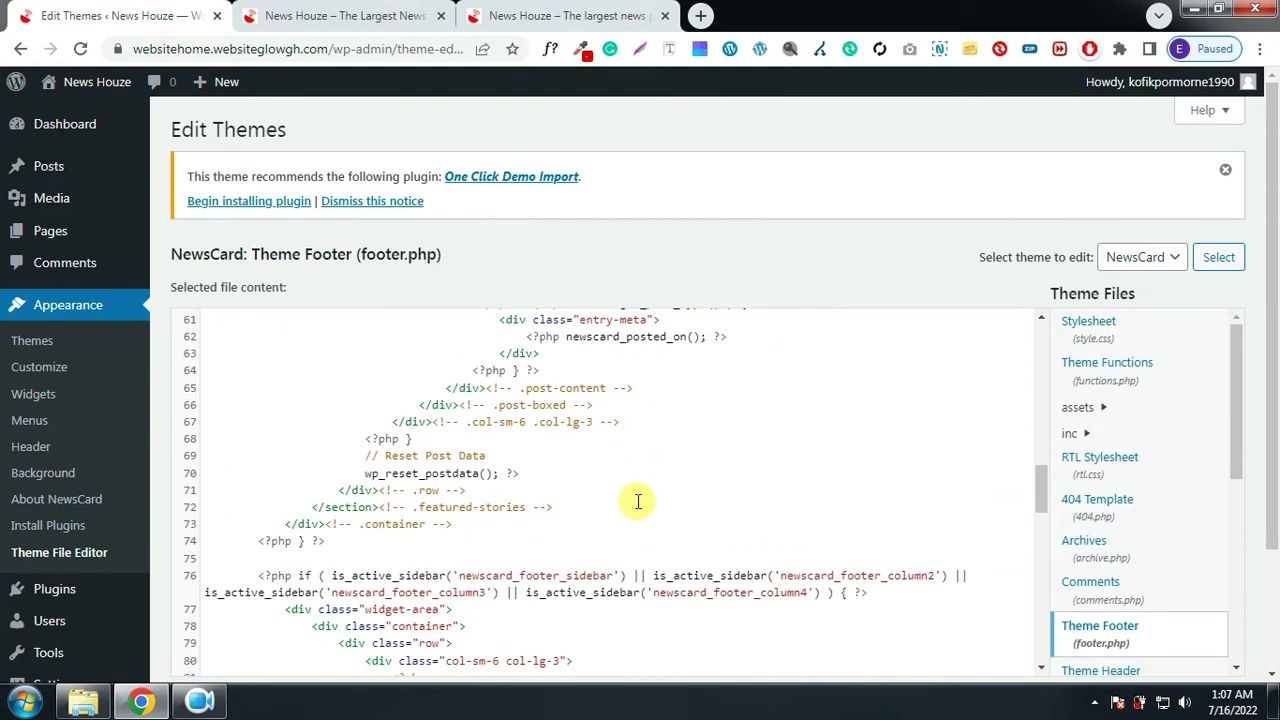
scroll(637, 500, down, 3)
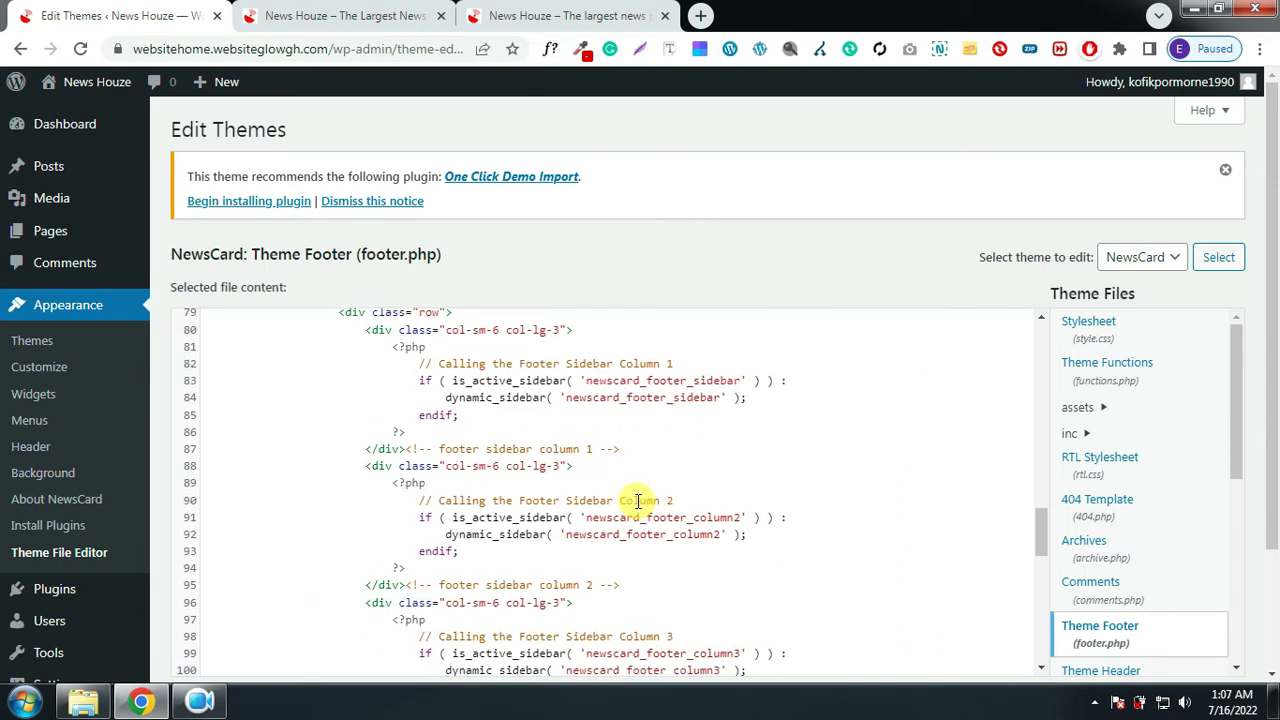
scroll(637, 500, down, 2)
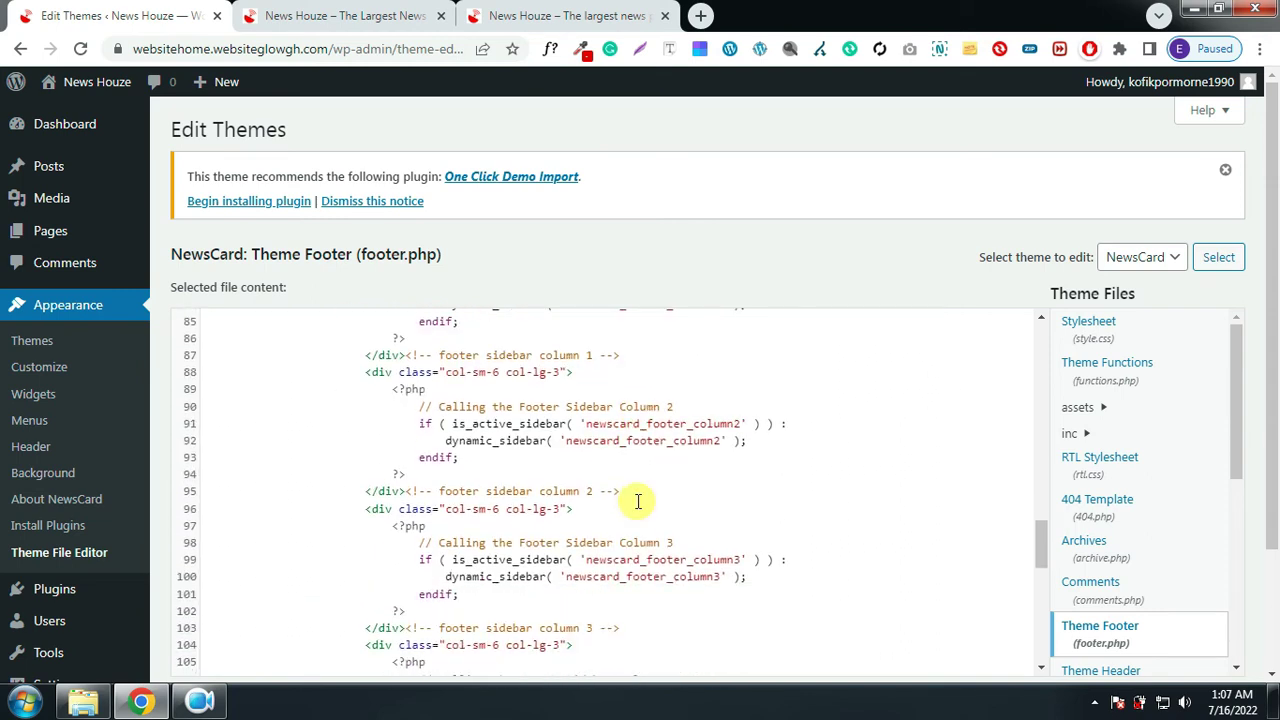
scroll(637, 500, down, 2)
scroll(637, 501, down, 7)
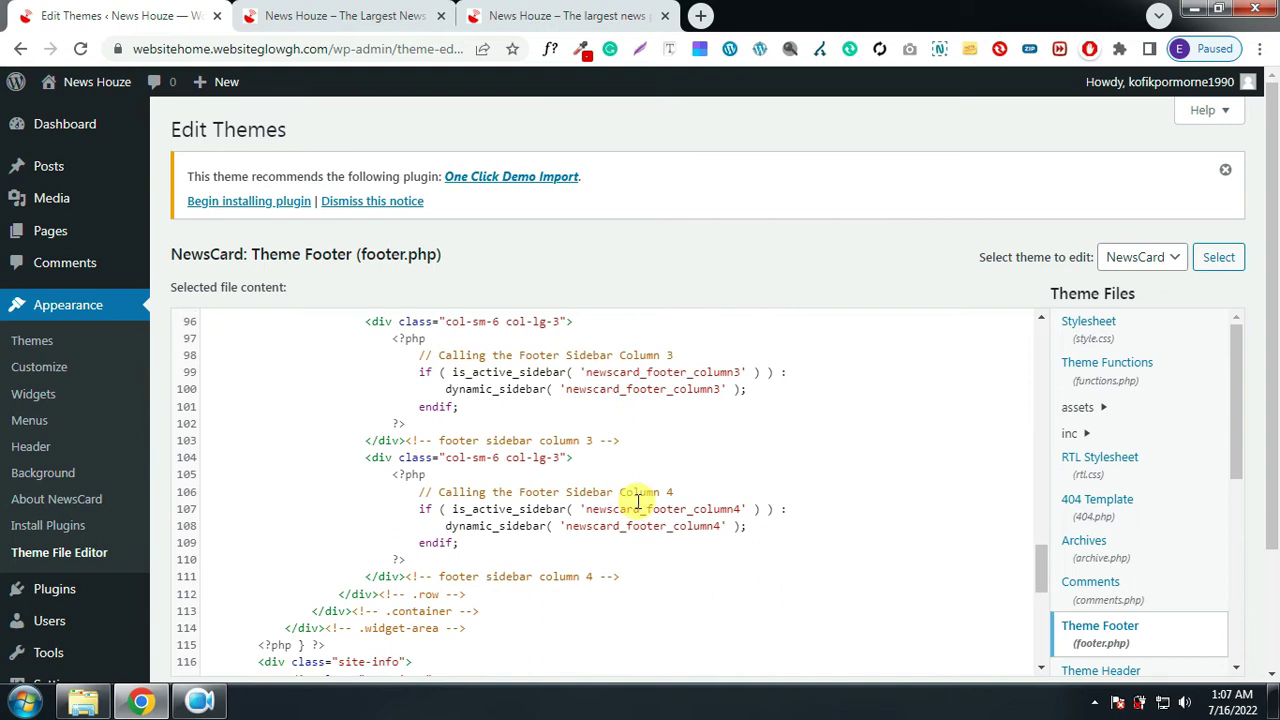
scroll(637, 501, down, 4)
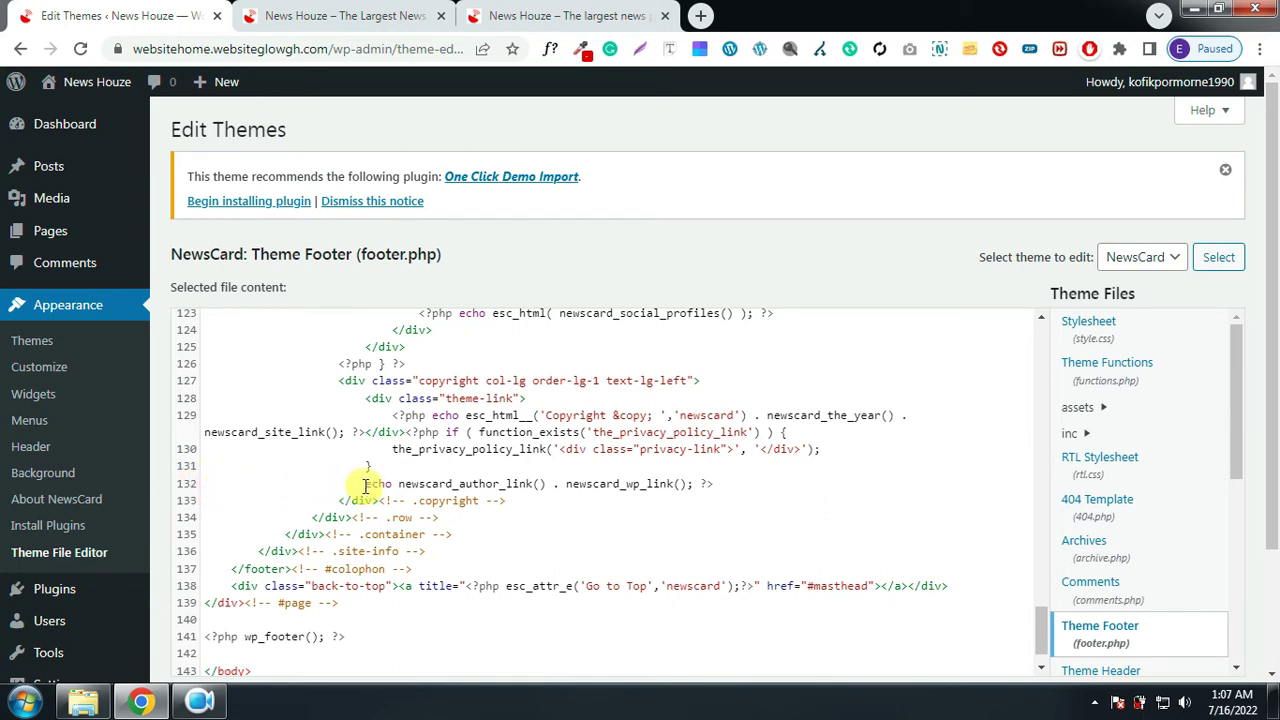
drag(366, 484, 731, 485)
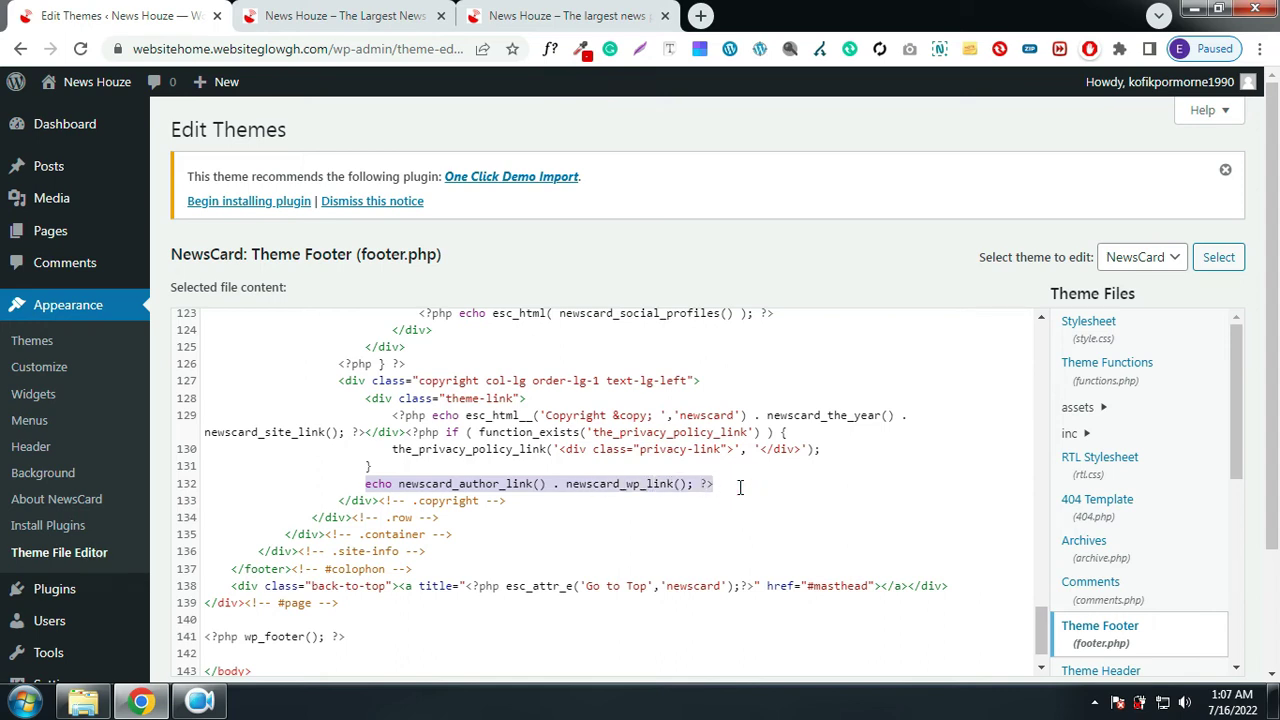
click(362, 485)
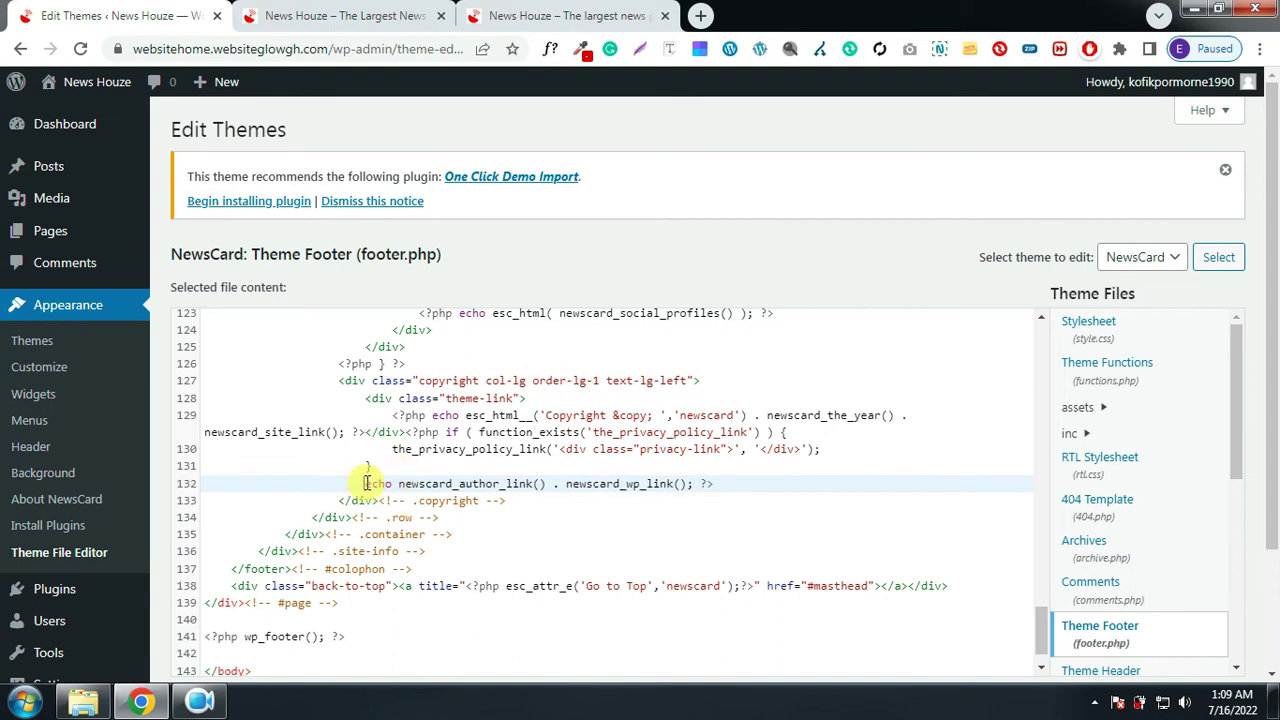
text(//)
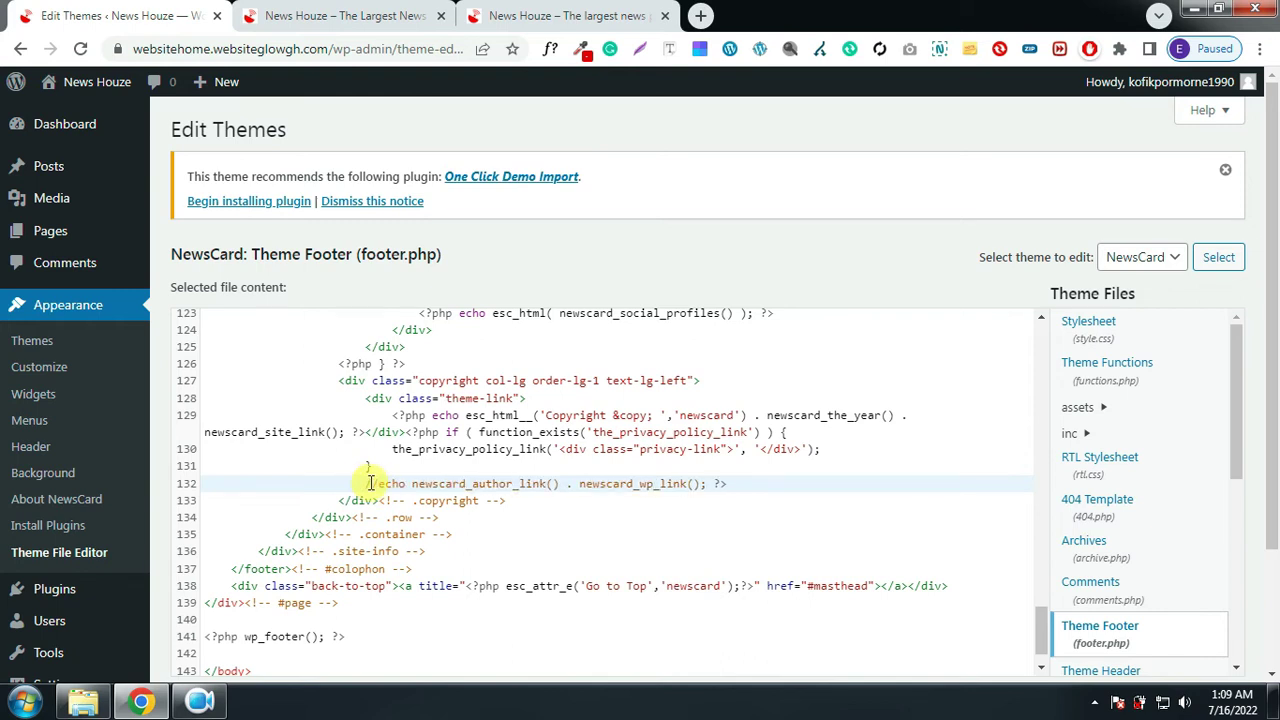
drag(369, 483, 555, 497)
drag(716, 494, 371, 483)
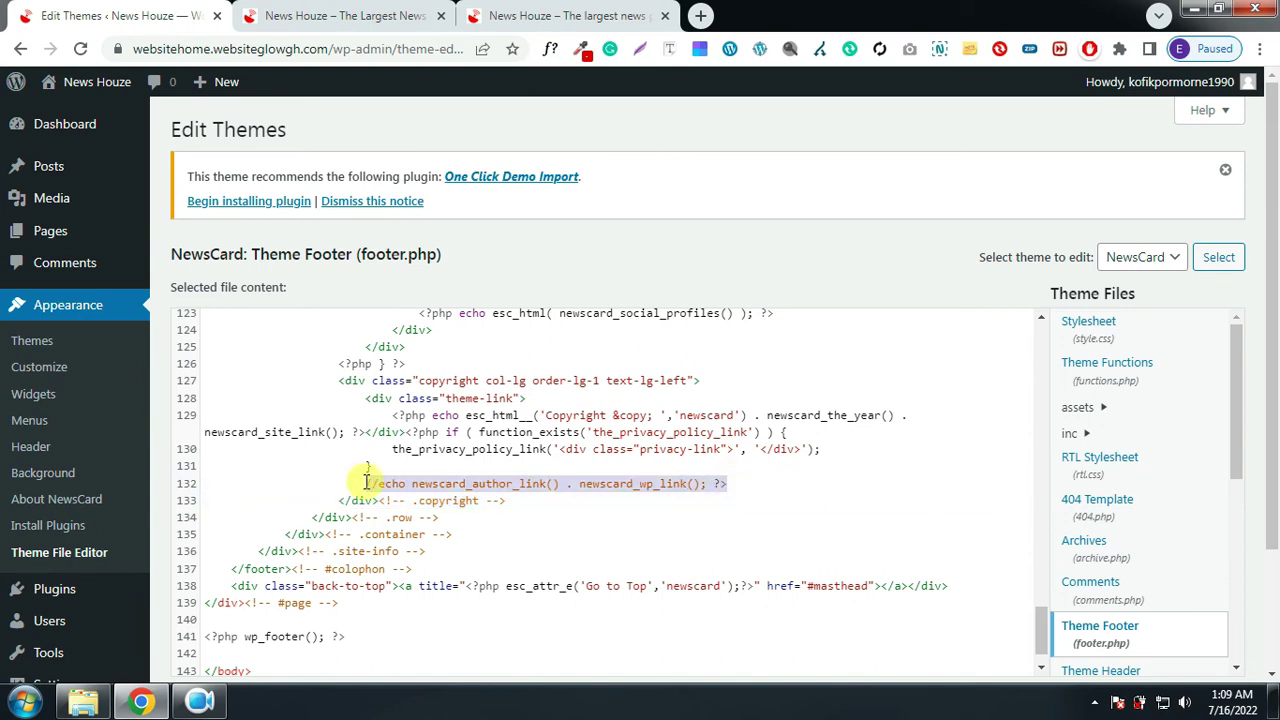
Update footer.php and reload the live home page to check the footer credits
scroll(580, 515, down, 5)
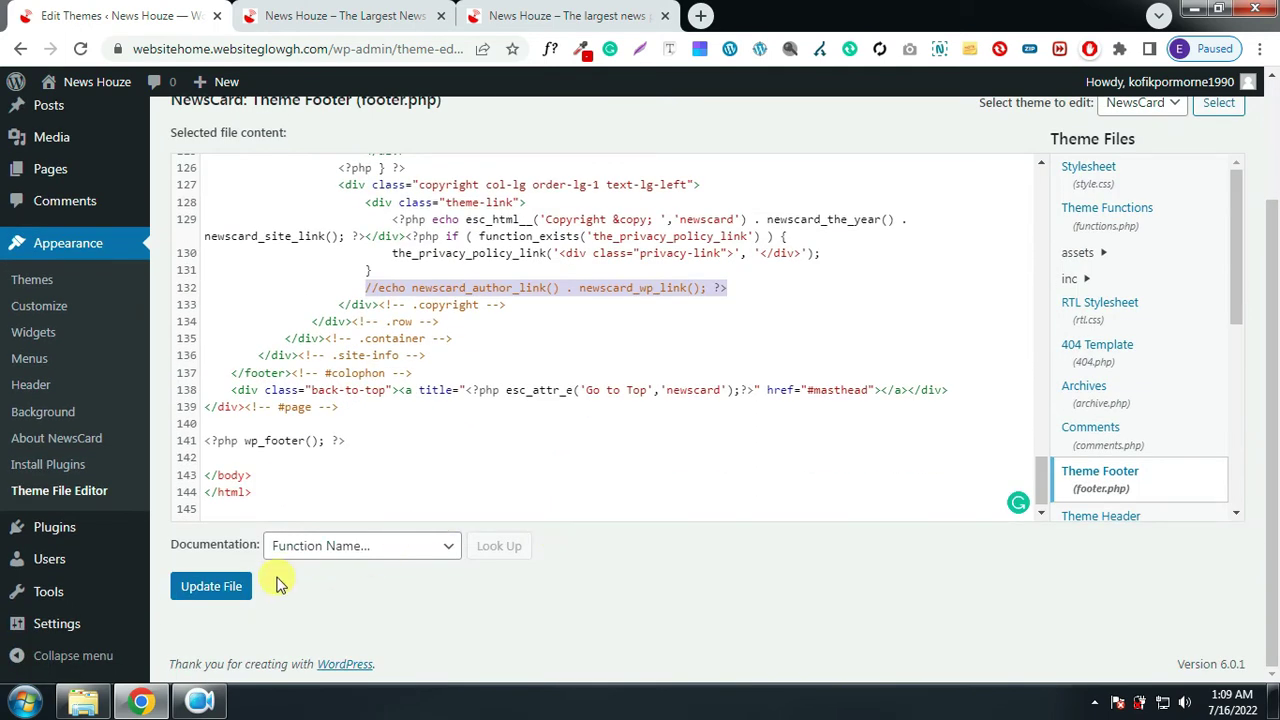
click(208, 589)
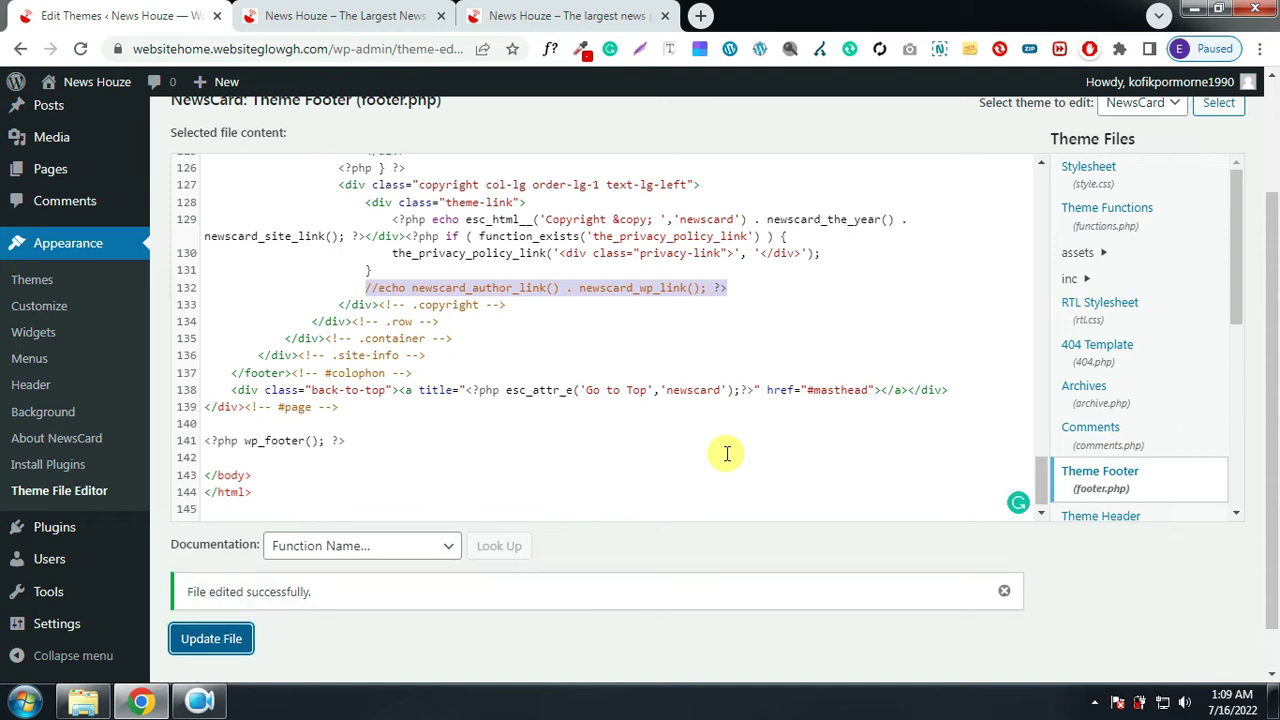
click(343, 15)
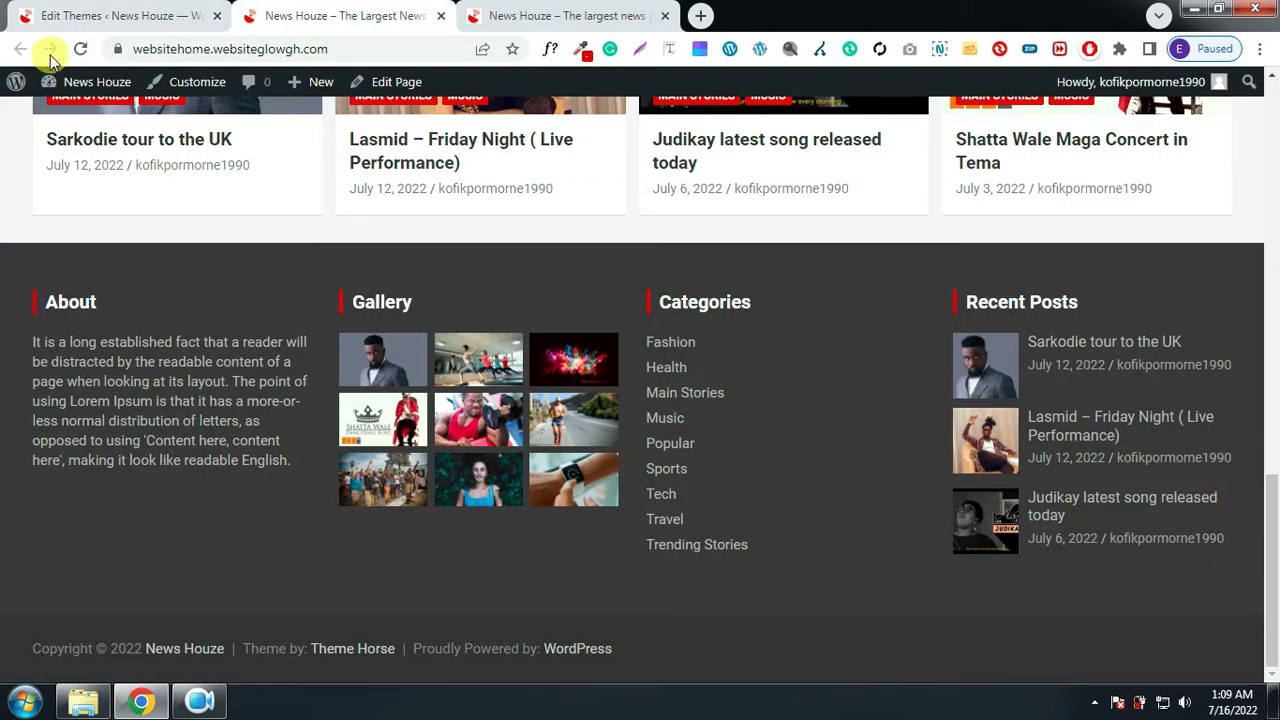
click(82, 48)
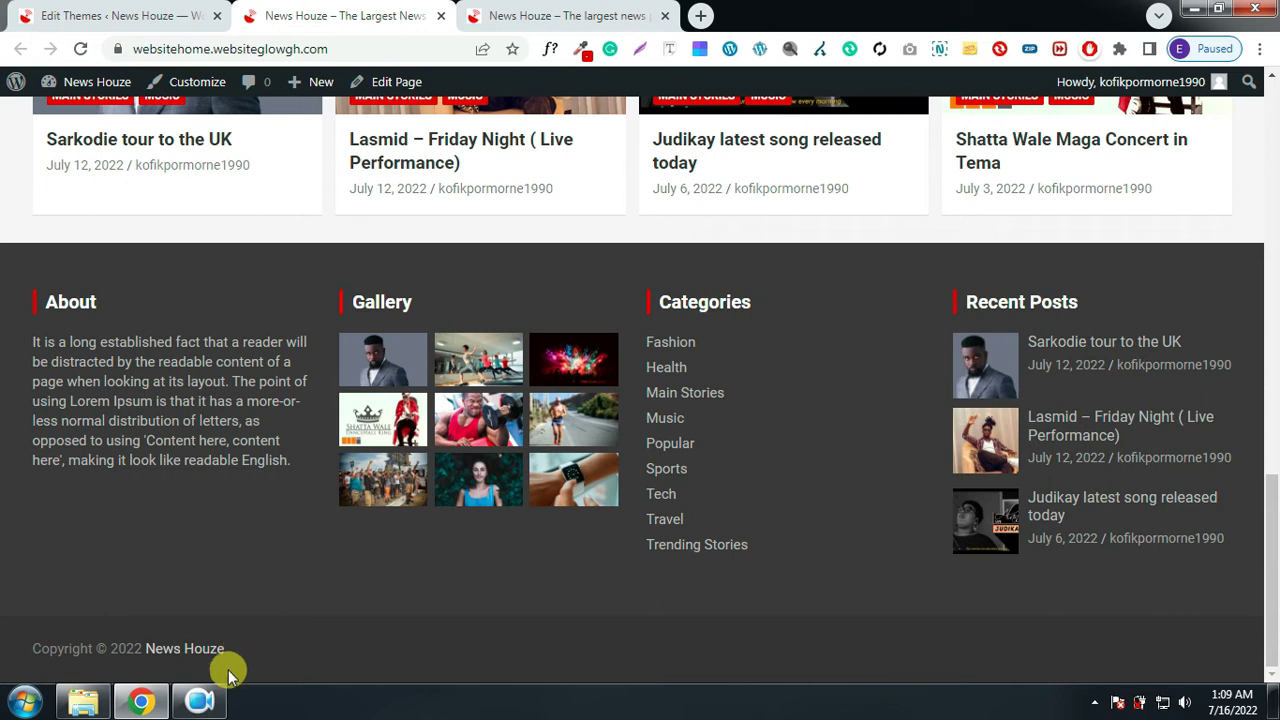
Copy the theme-link div containing All Right Reserved from the Footer HTML text file again and close the file
click(88, 705)
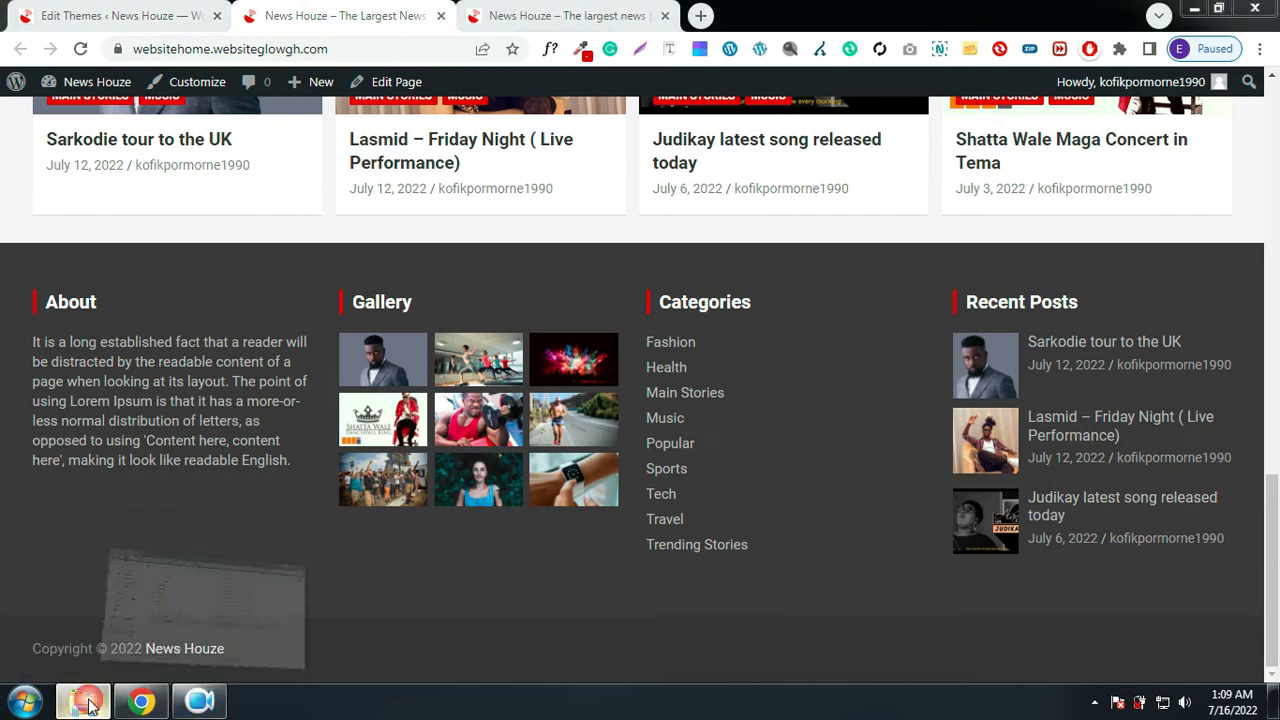
double_click(430, 366)
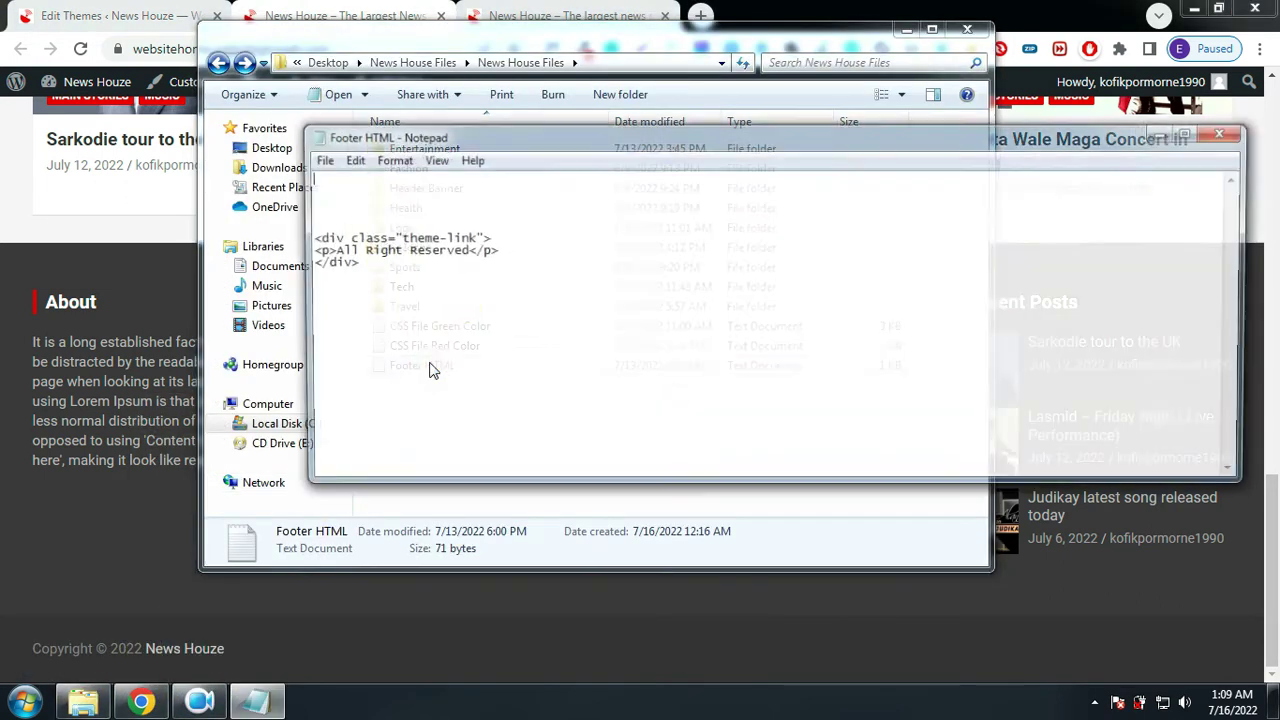
drag(366, 277, 308, 232)
right_click(308, 233)
click(352, 298)
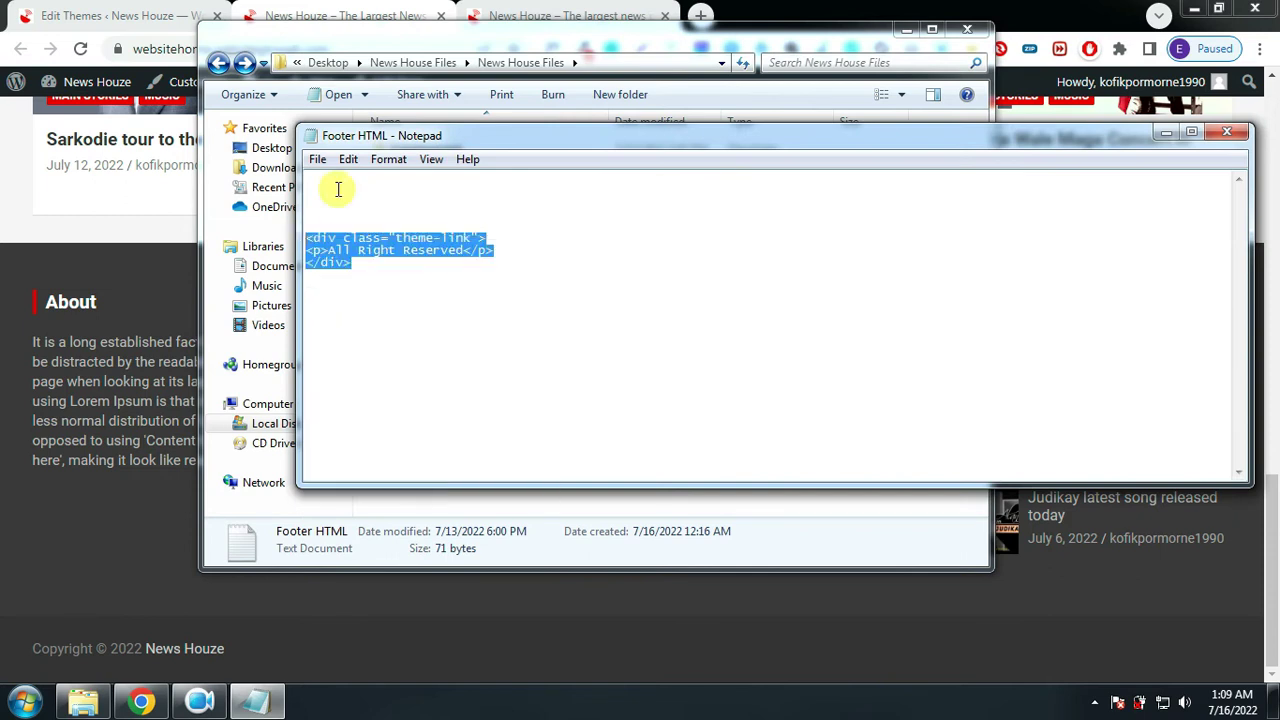
click(1226, 132)
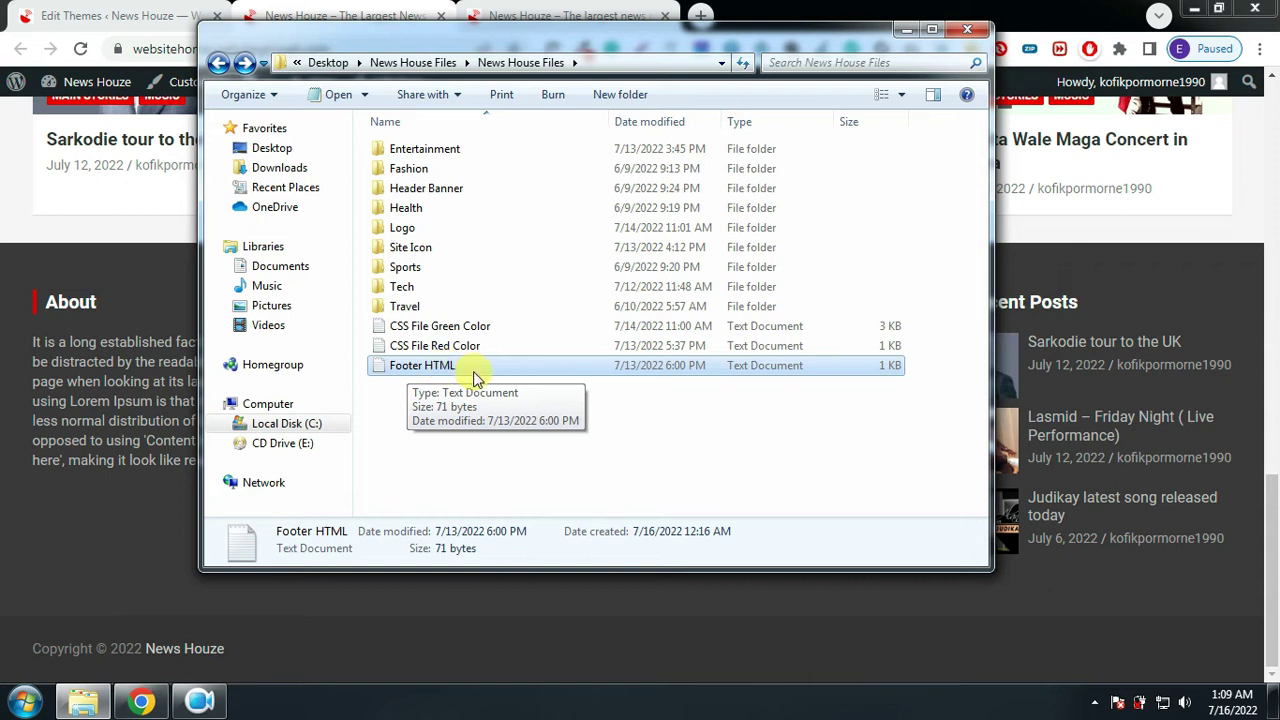
Paste the copied theme-link div into footer.php three lines below the commented-out echo line
click(104, 15)
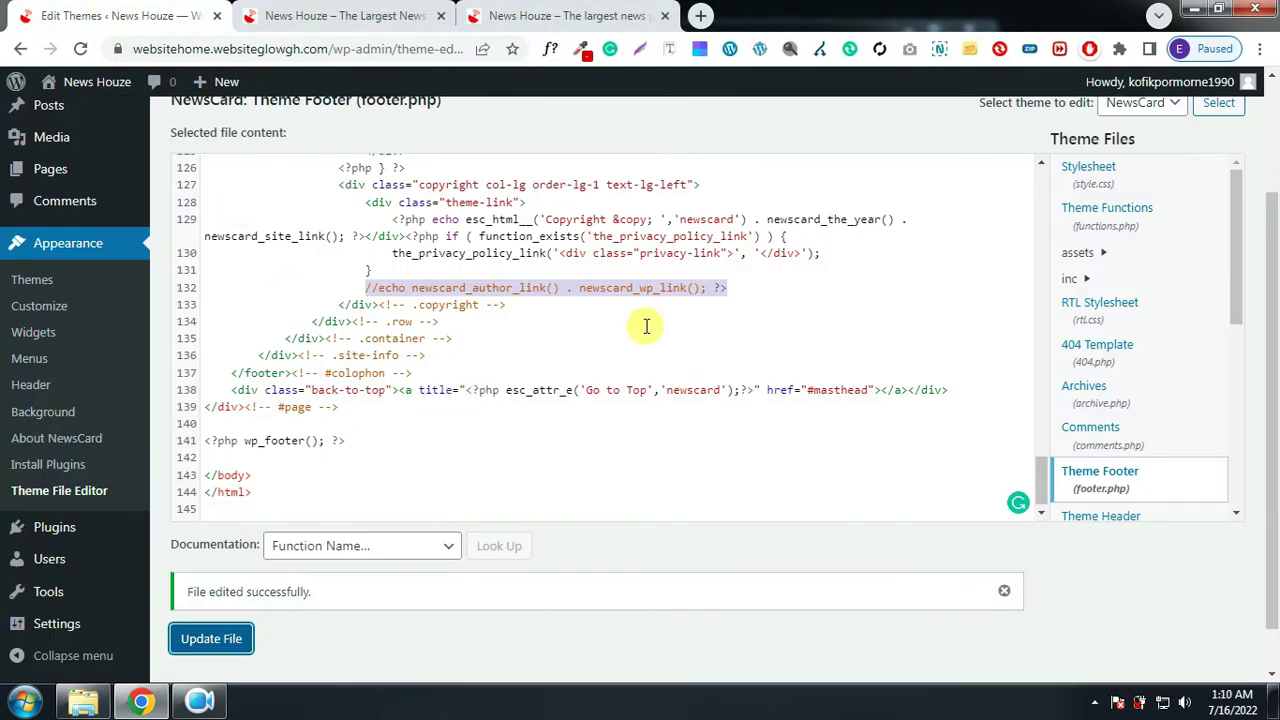
click(752, 288)
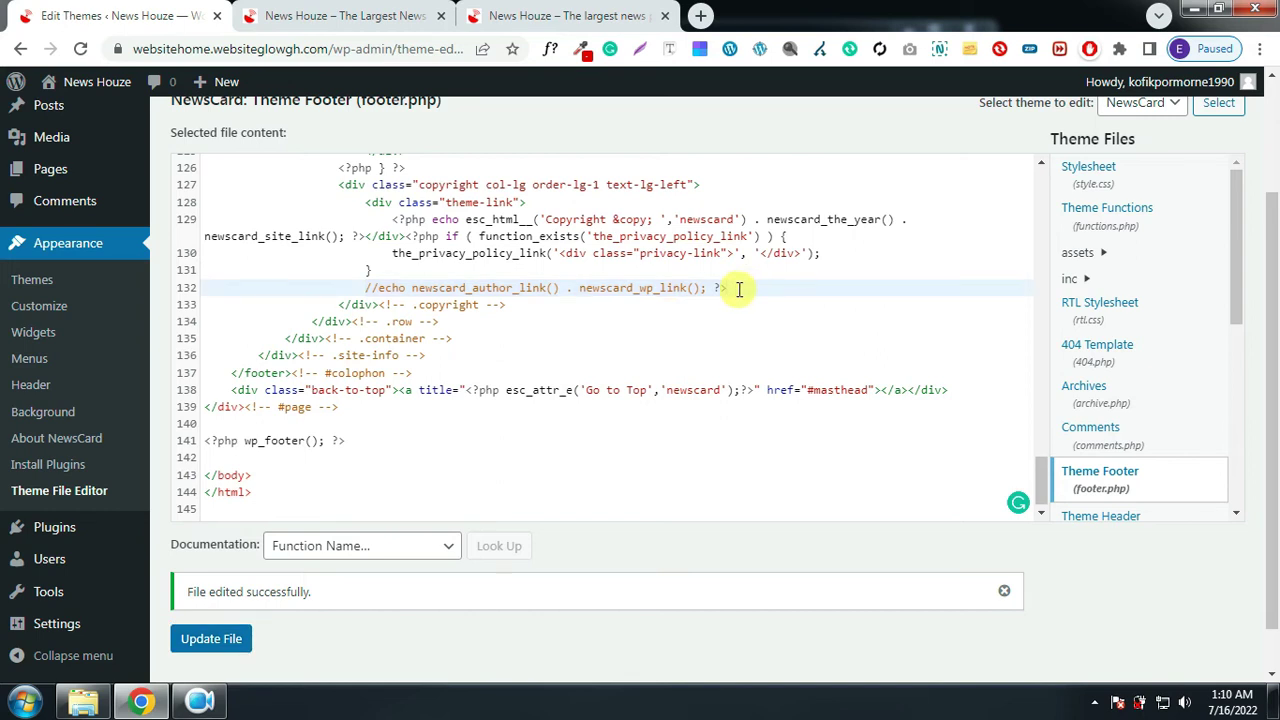
key(Return)
key(Return)
key(Return)
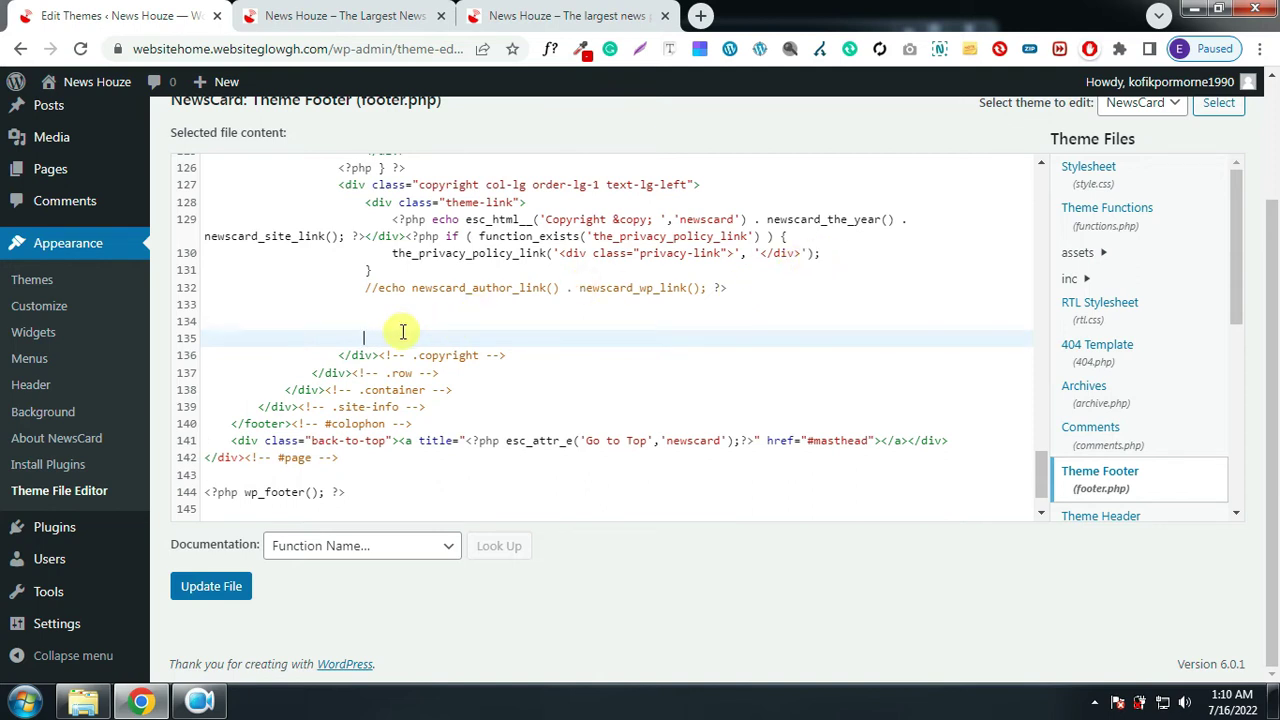
key(ctrl+v)
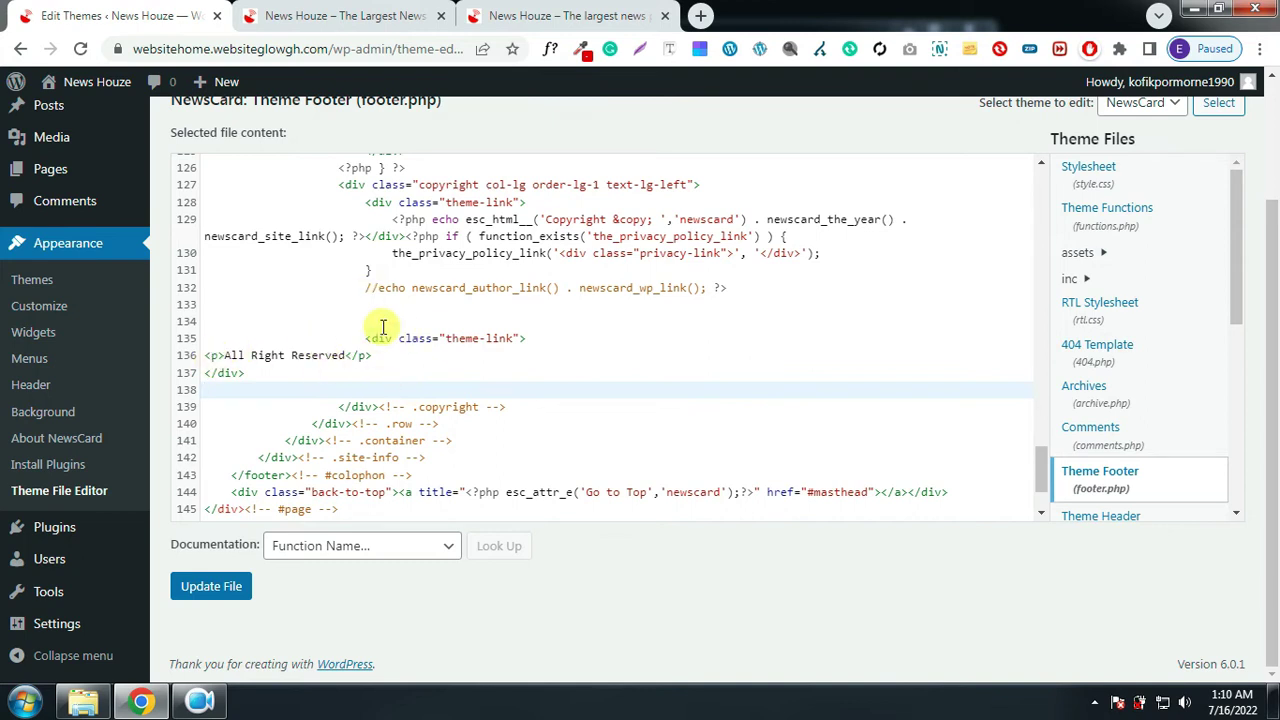
Indent the pasted All Right Reserved paragraph and closing div tag under the opening theme-link div, and update the file
click(208, 355)
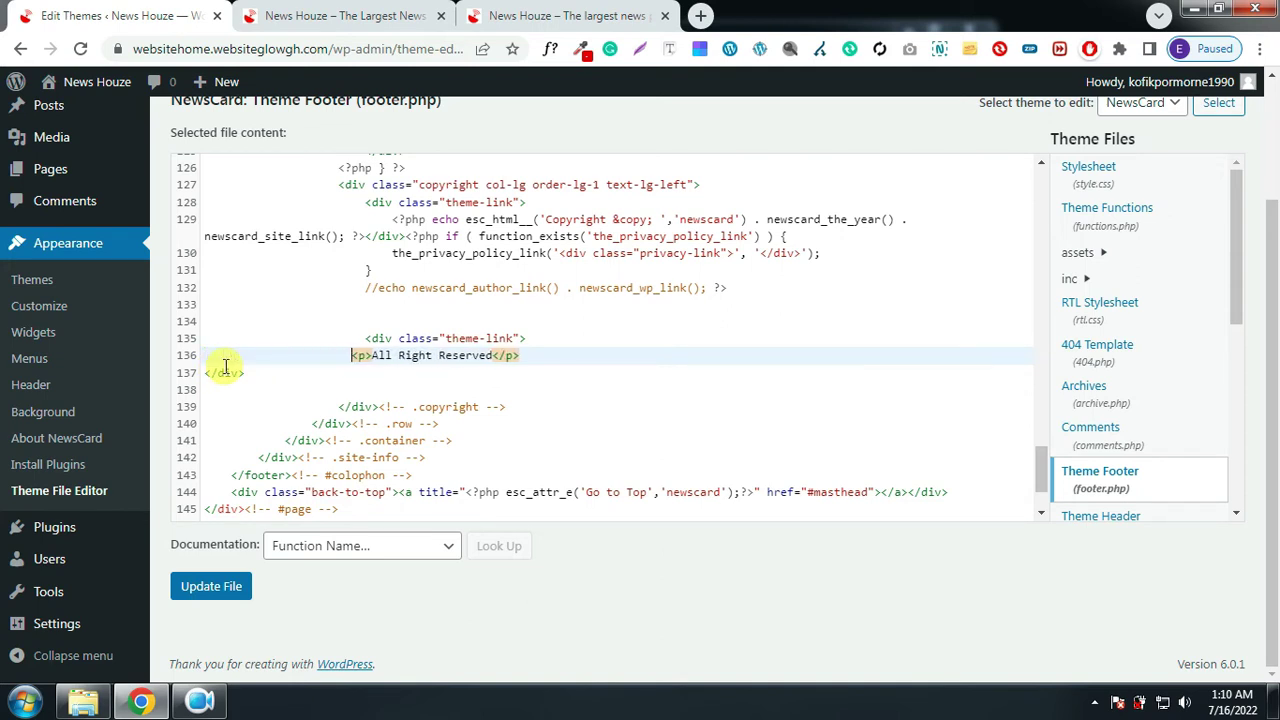
click(203, 372)
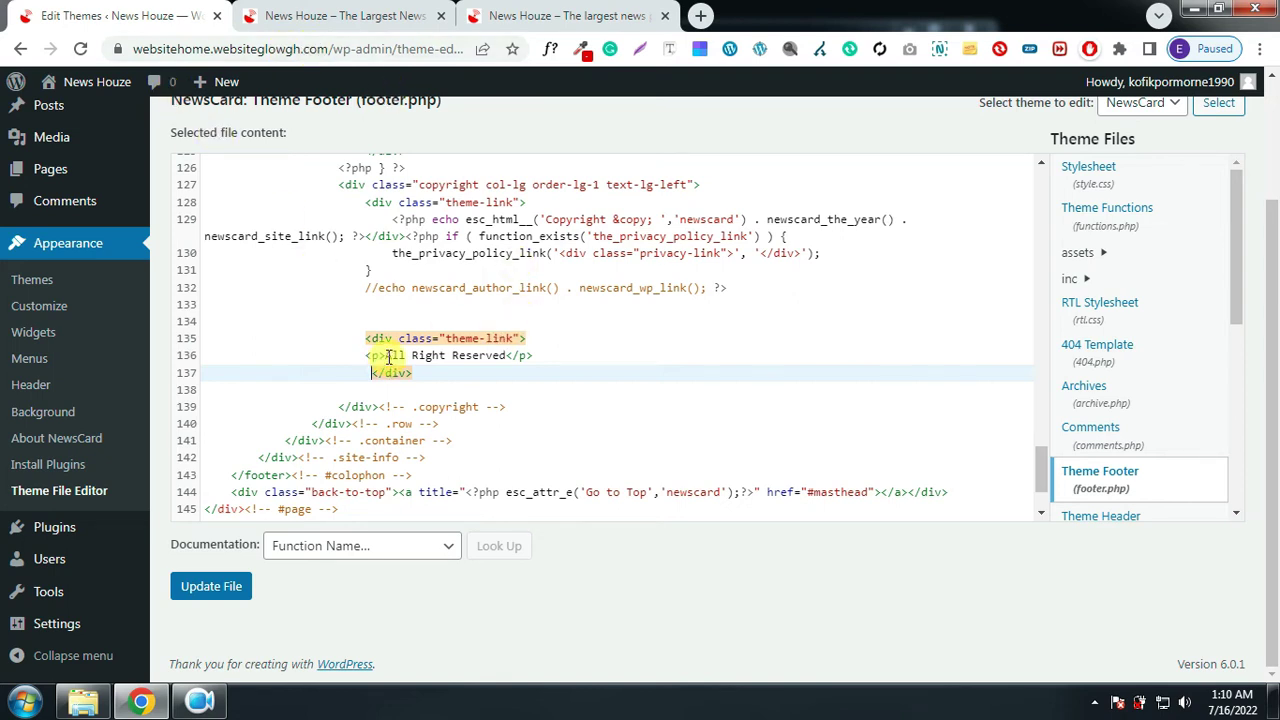
drag(387, 355, 500, 360)
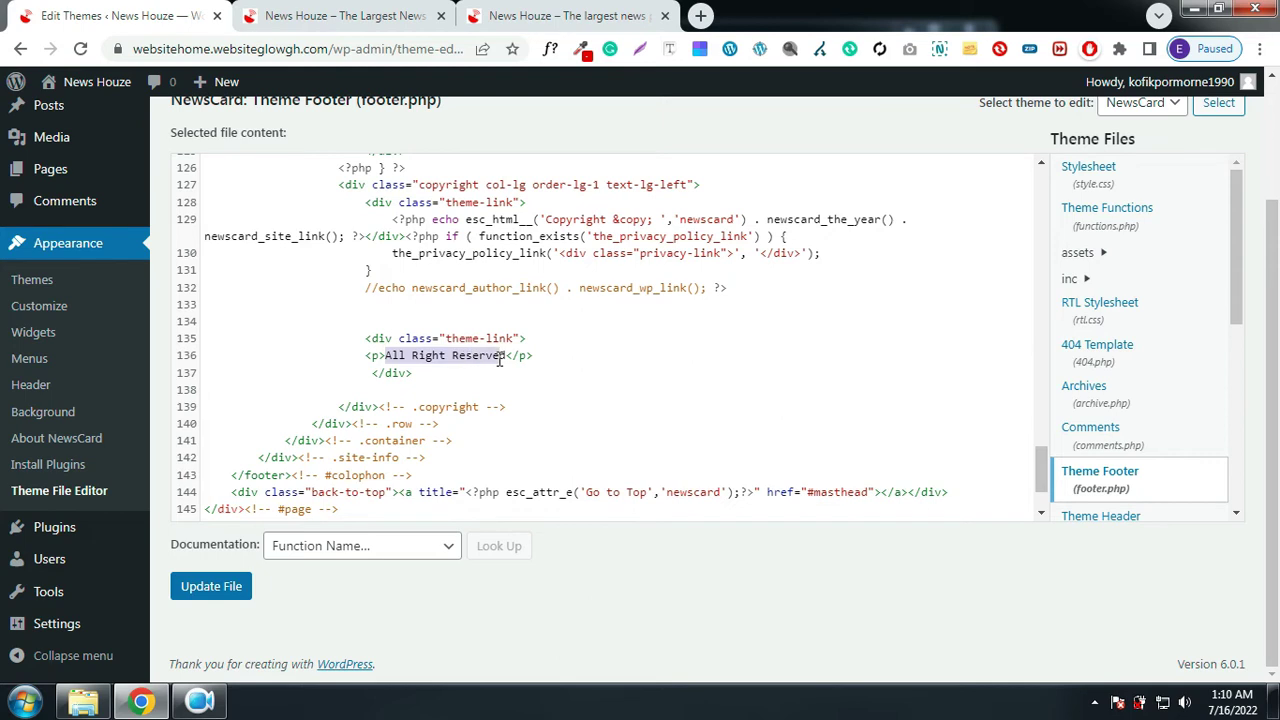
click(406, 374)
click(380, 338)
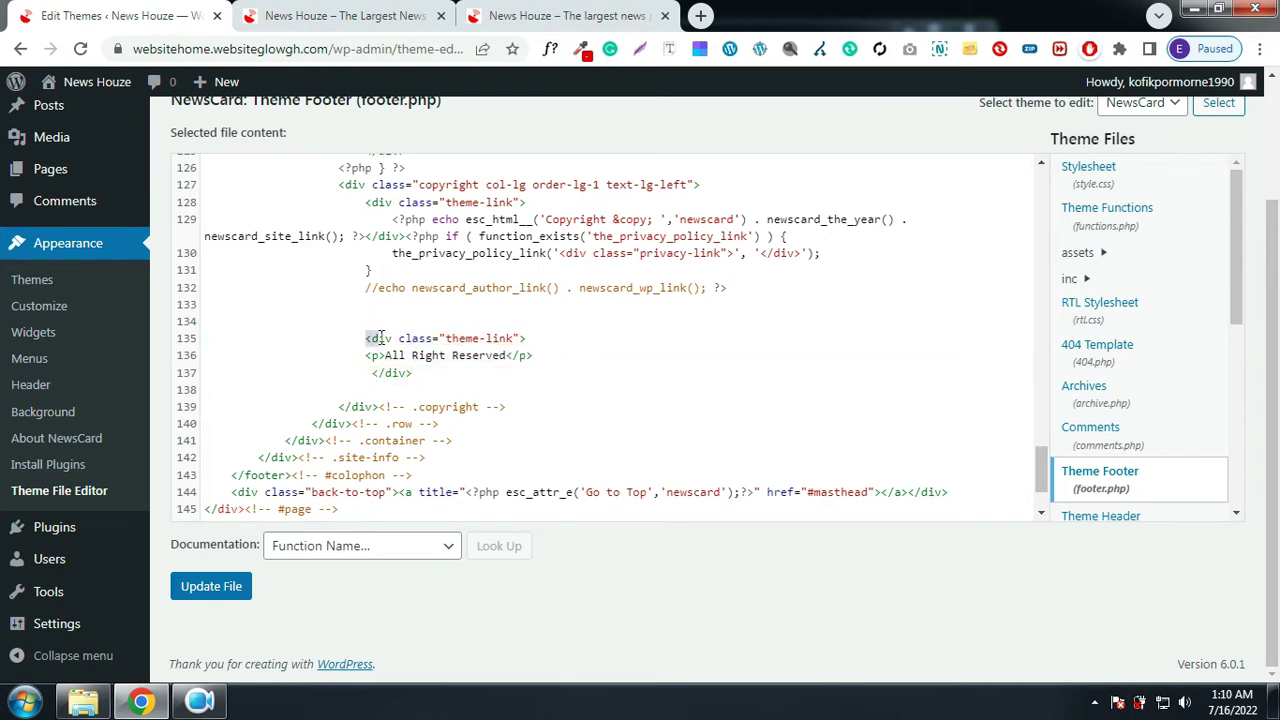
drag(413, 373, 366, 373)
click(222, 592)
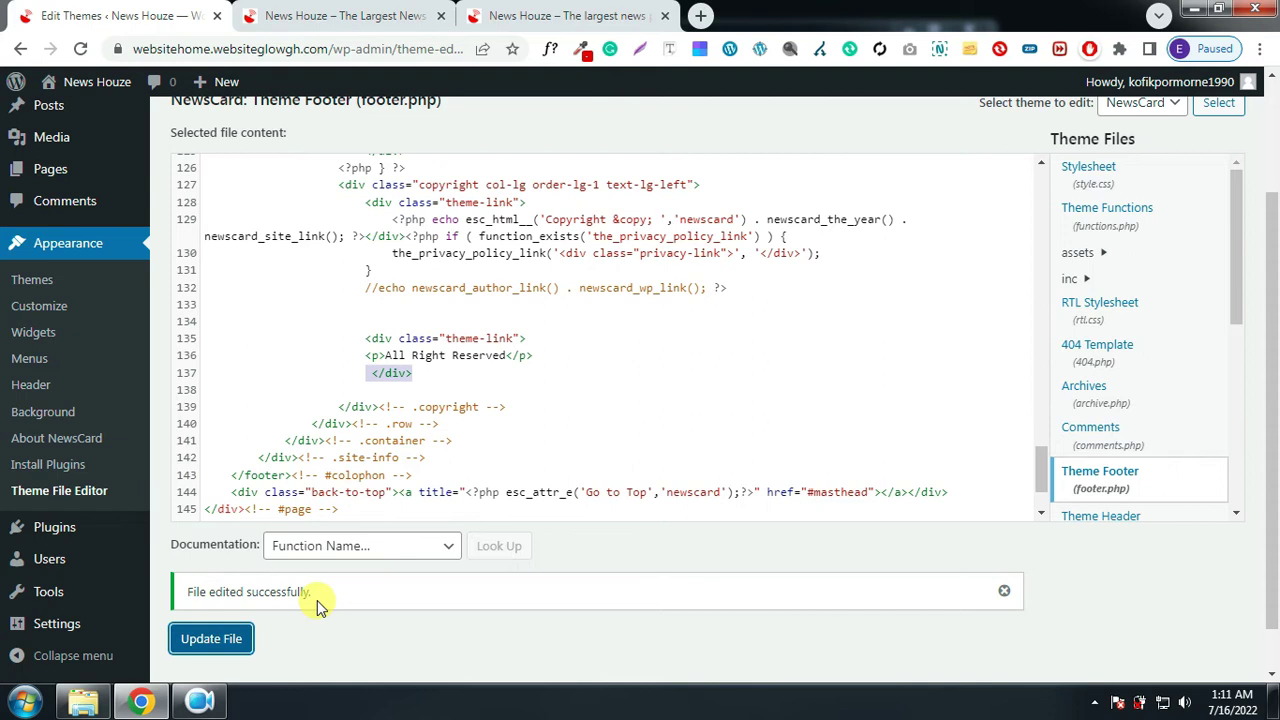
Reload the live home page and examine its footer copyright line and the upper part of the page
click(310, 8)
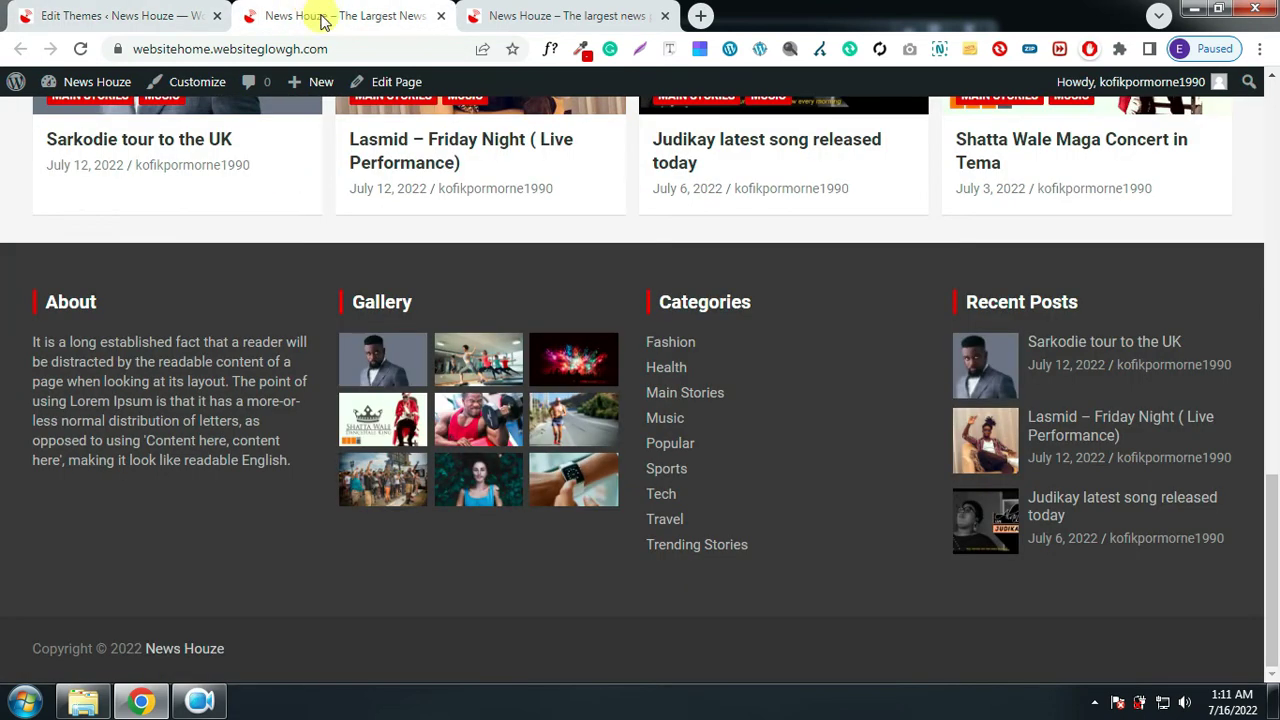
click(81, 49)
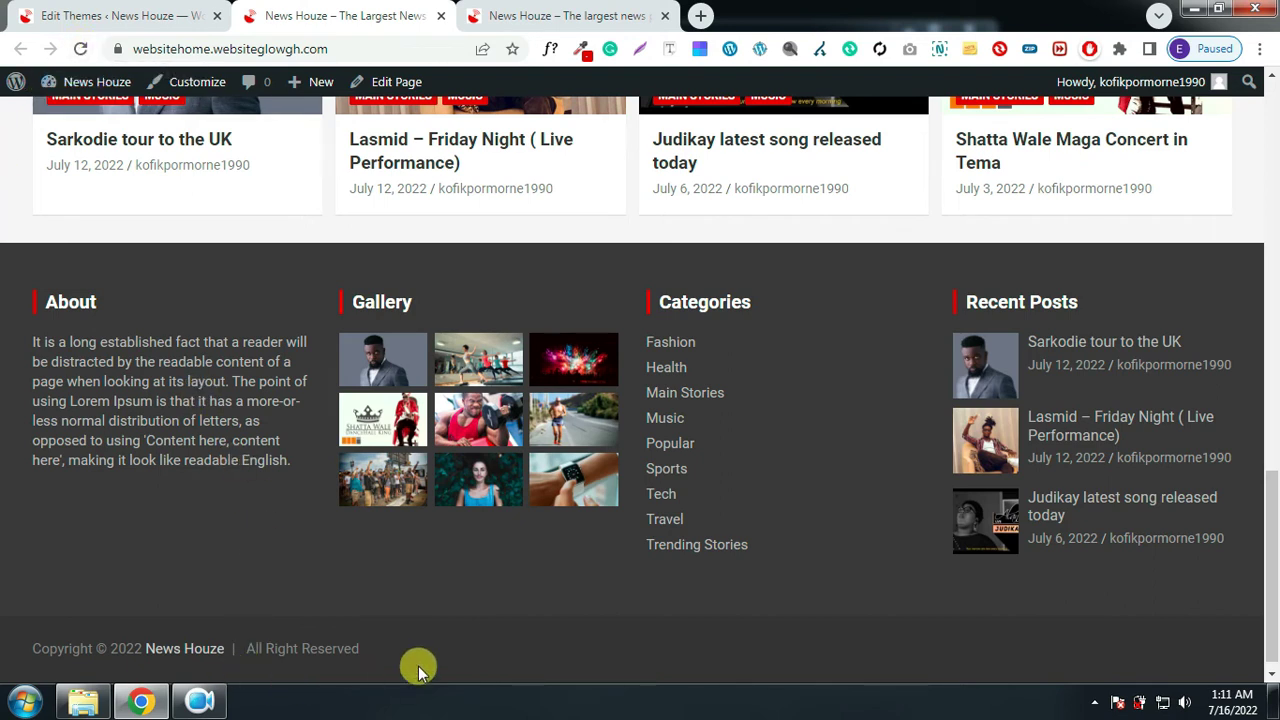
drag(352, 662, 205, 650)
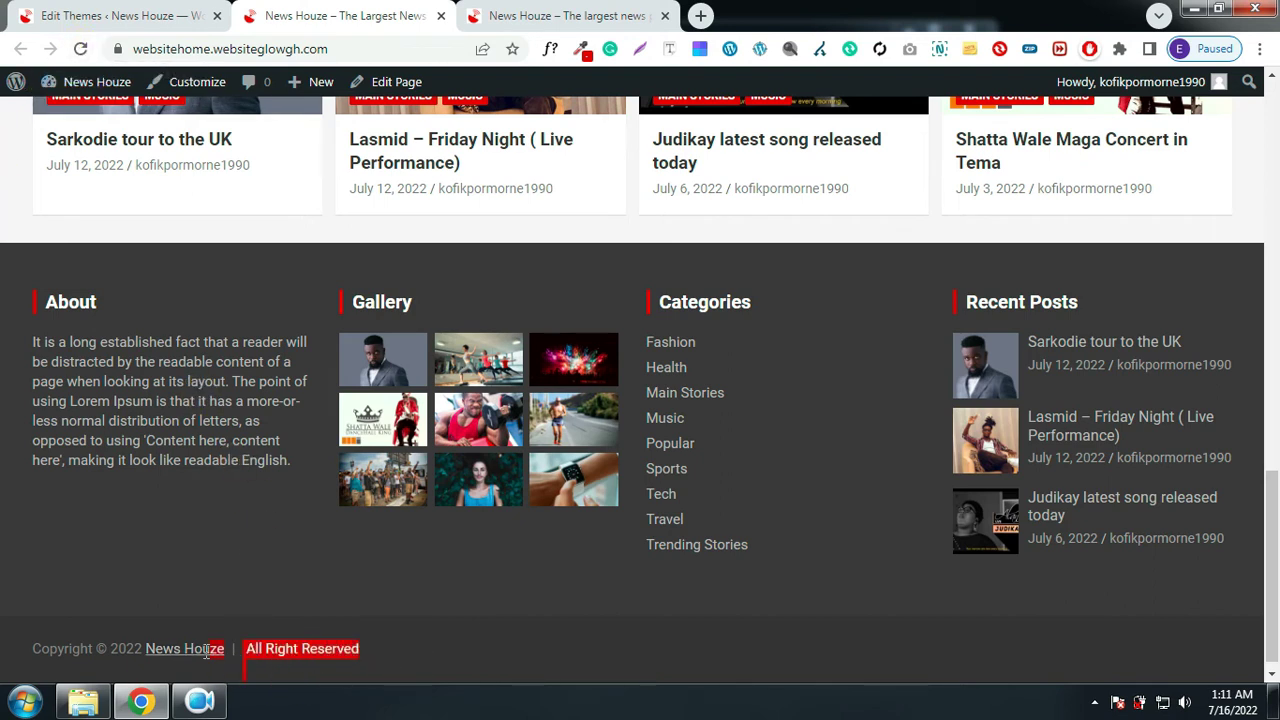
click(395, 659)
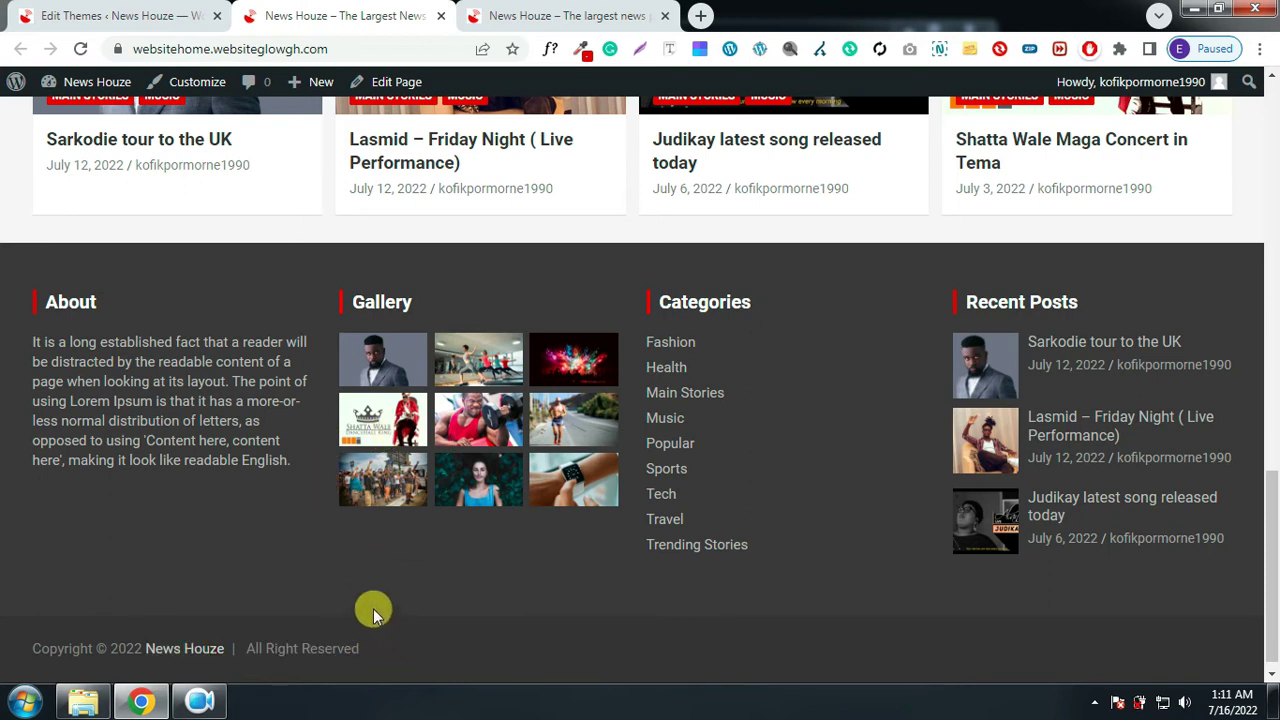
scroll(214, 430, up, 7)
scroll(186, 338, up, 5)
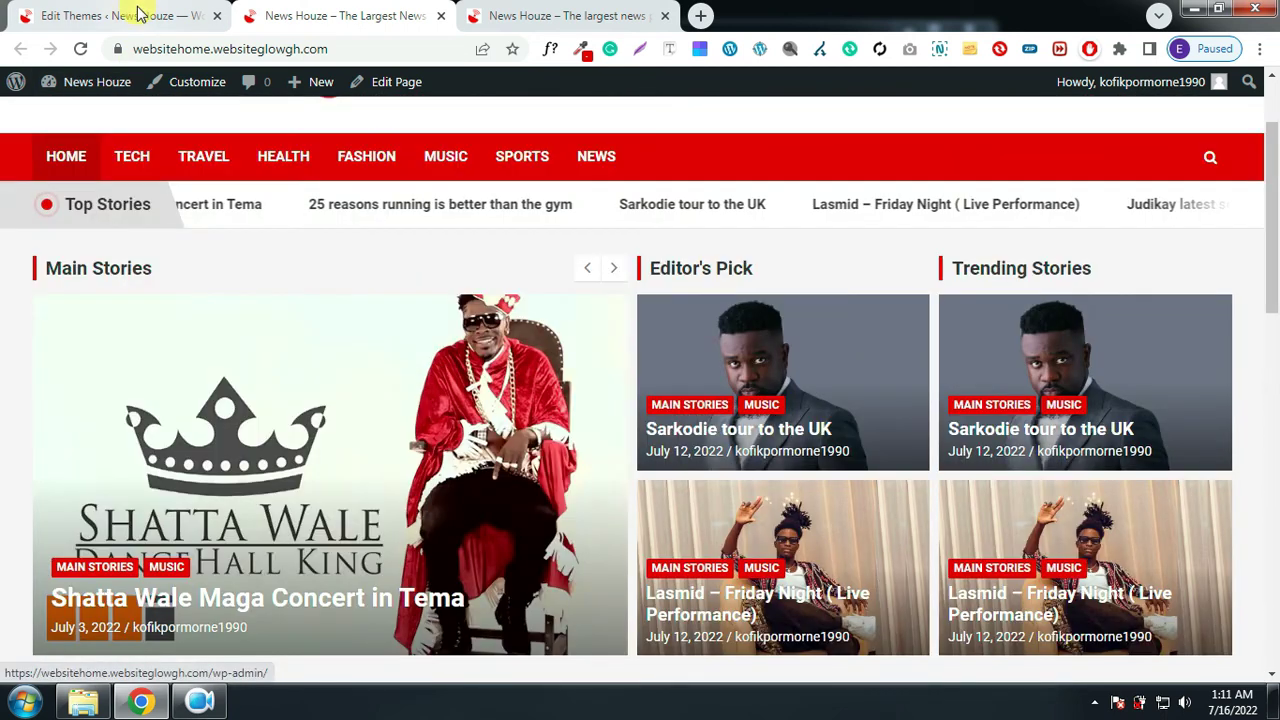
Return to the WordPress dashboard and open the theme Customizer
click(126, 15)
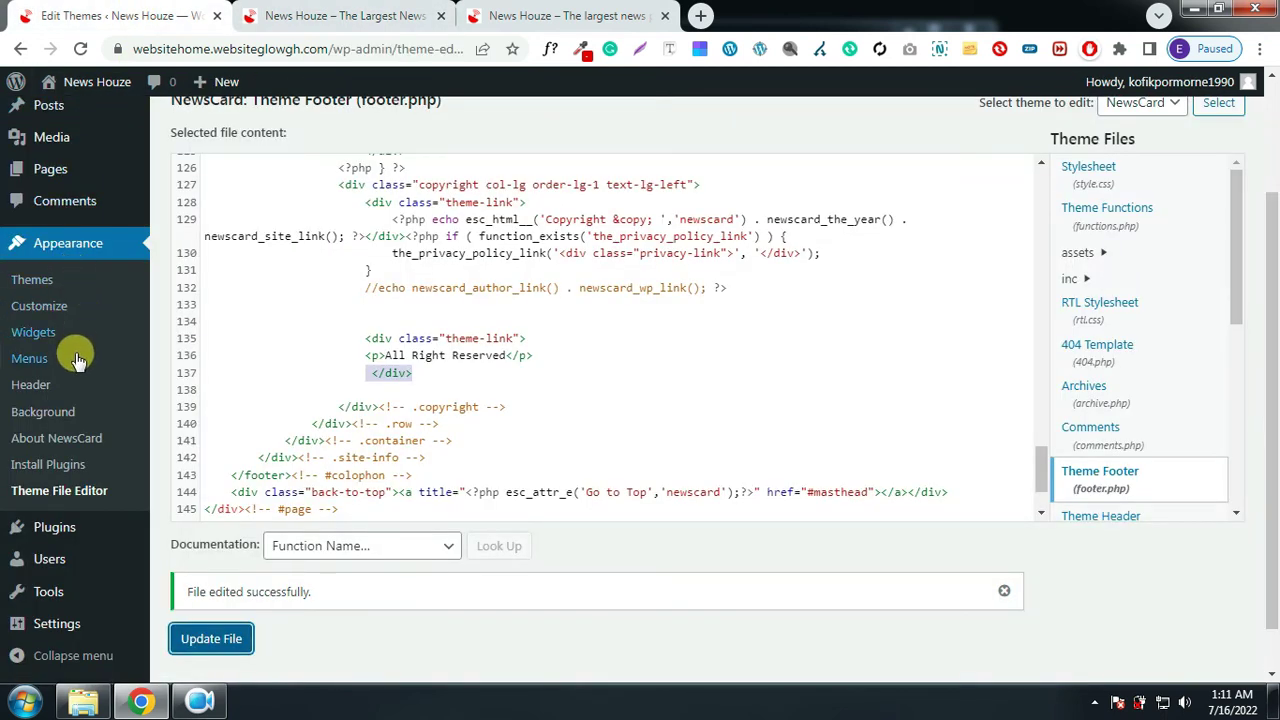
click(35, 308)
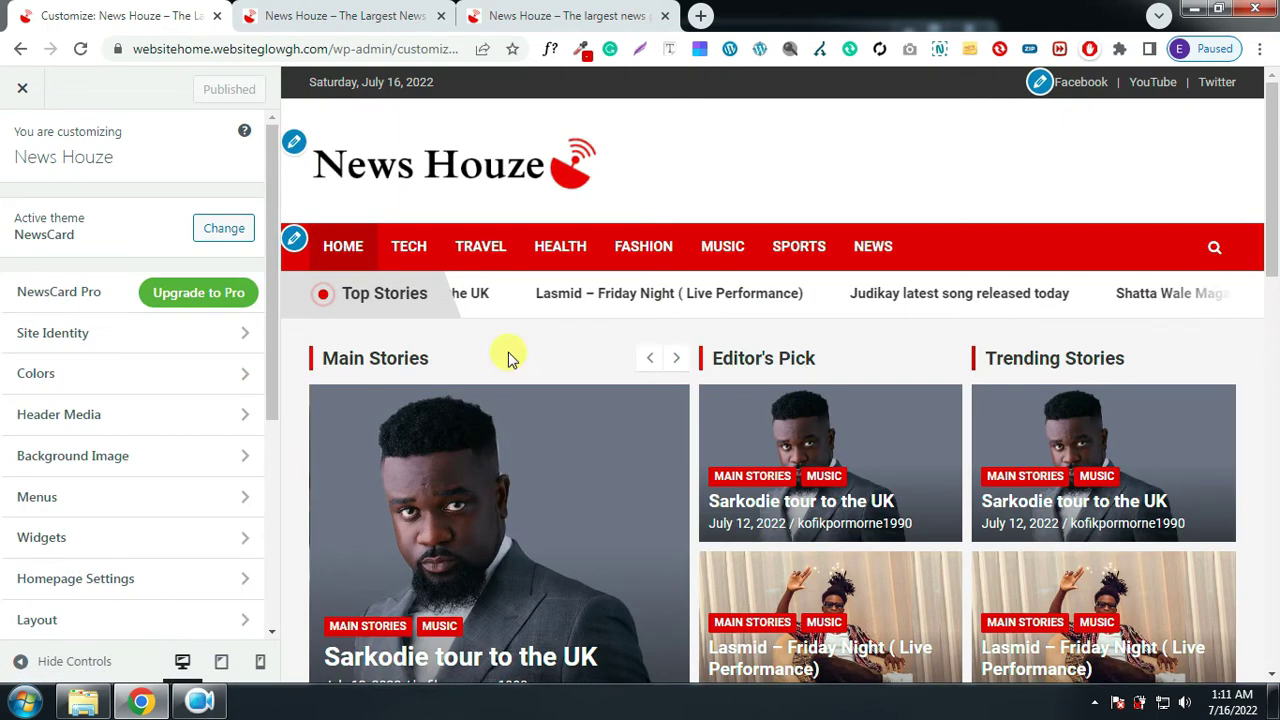
Open the "Sarkodie tour to the UK" post in the Customizer preview and examine its single-post layout
scroll(809, 420, down, 5)
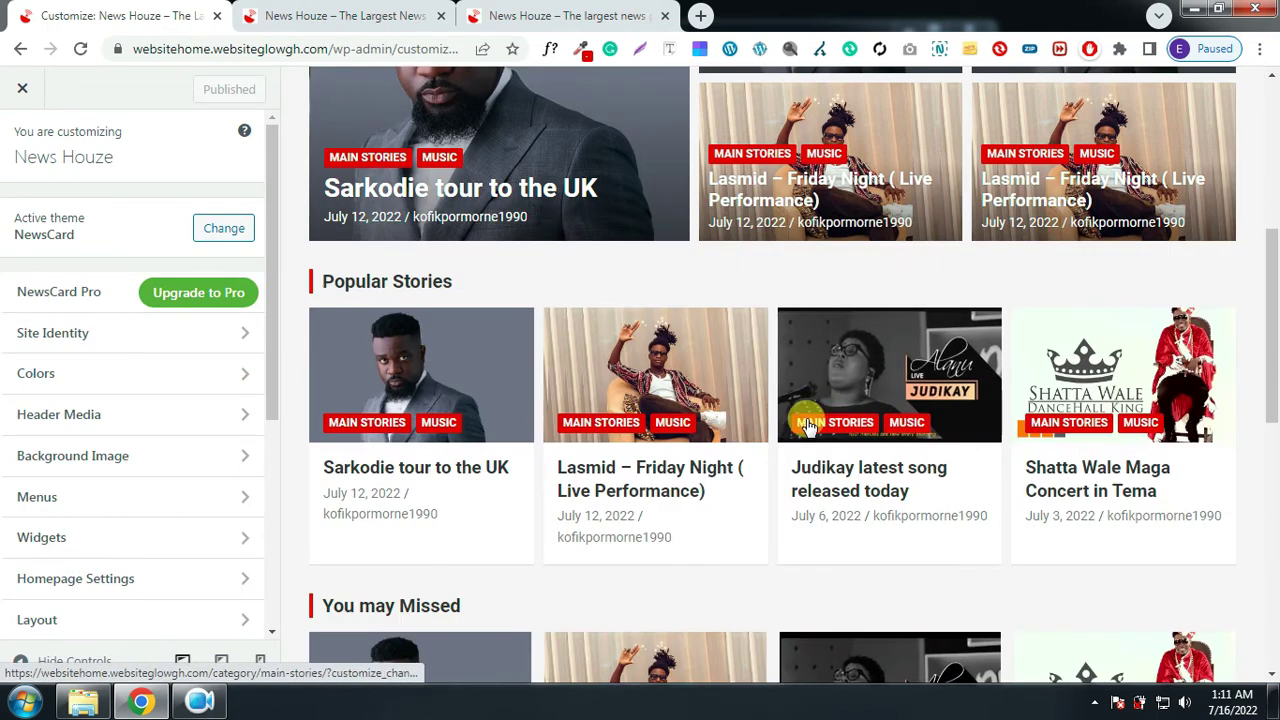
click(480, 395)
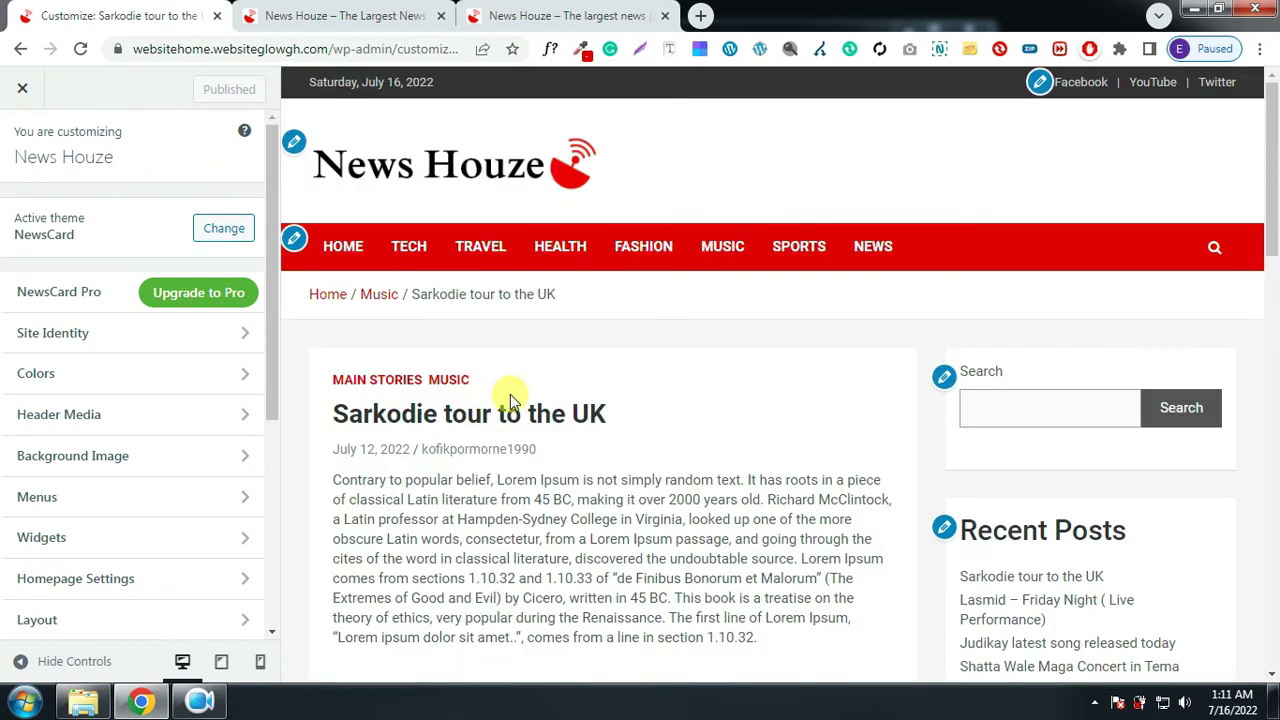
scroll(694, 423, down, 2)
scroll(699, 428, up, 3)
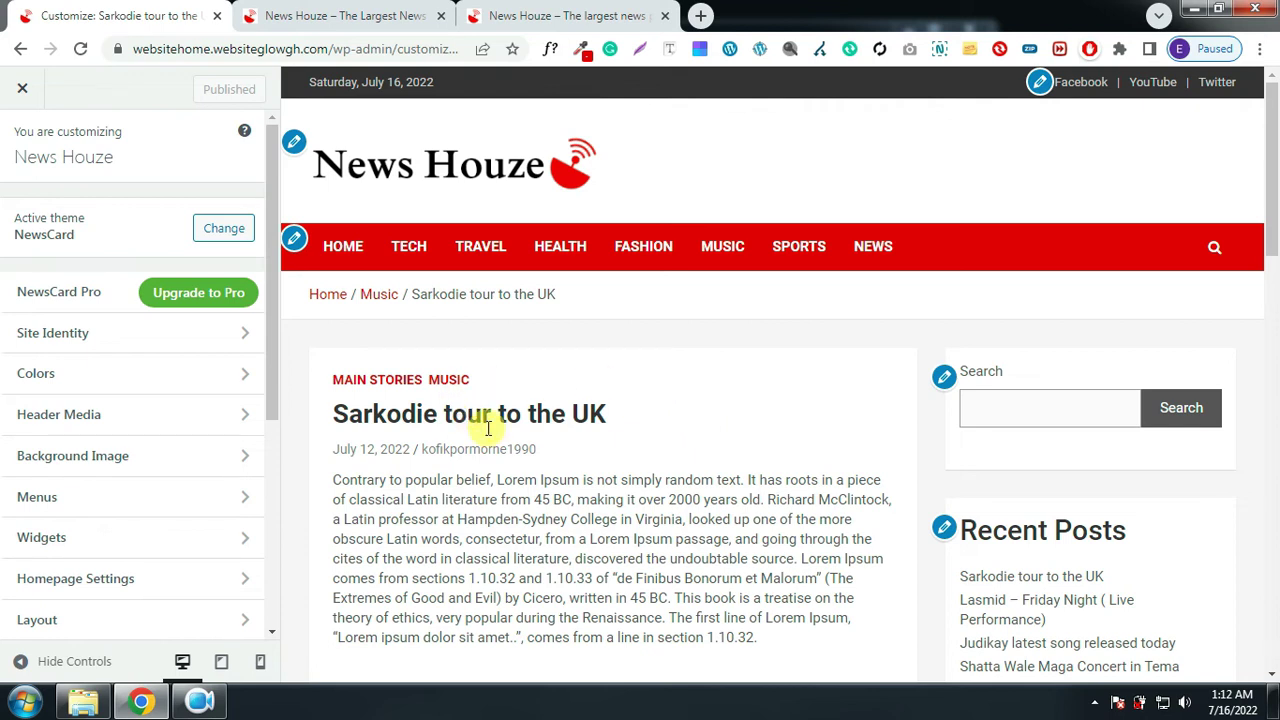
scroll(672, 420, down, 1)
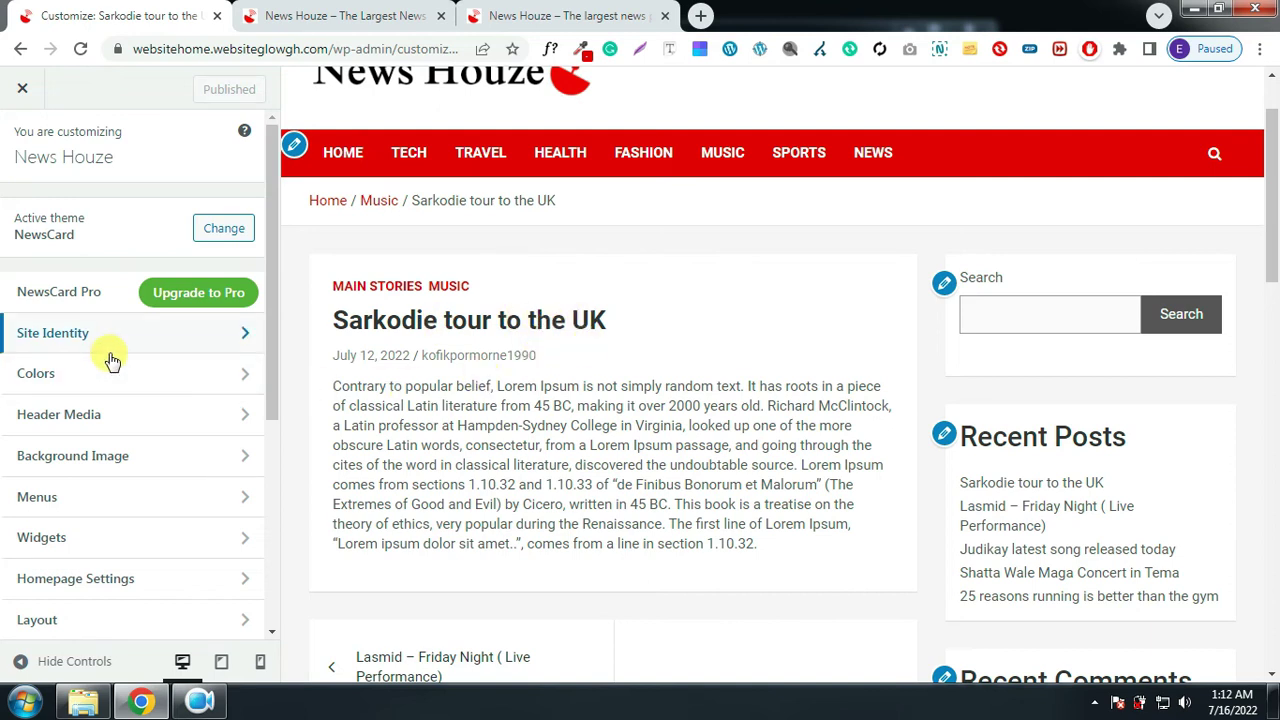
Enable Show Featured Image in Posts Single in the NewsCard Settings and publish the change
scroll(112, 362, down, 4)
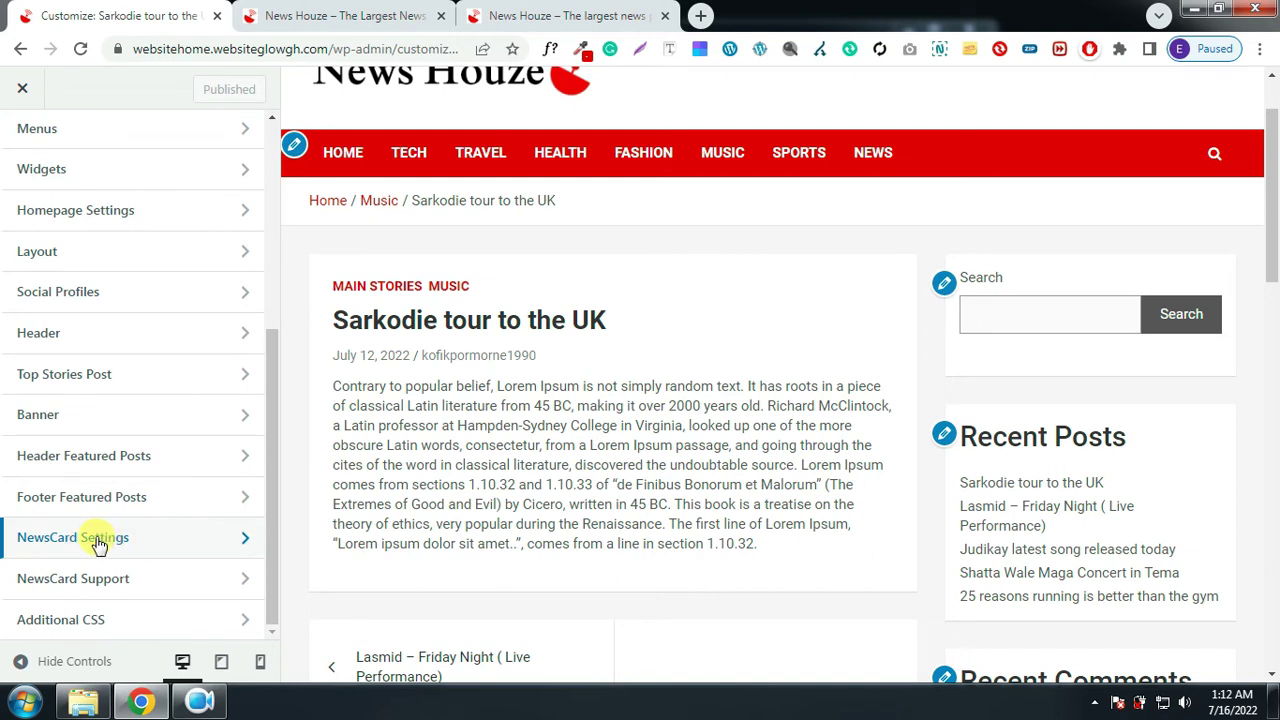
click(98, 543)
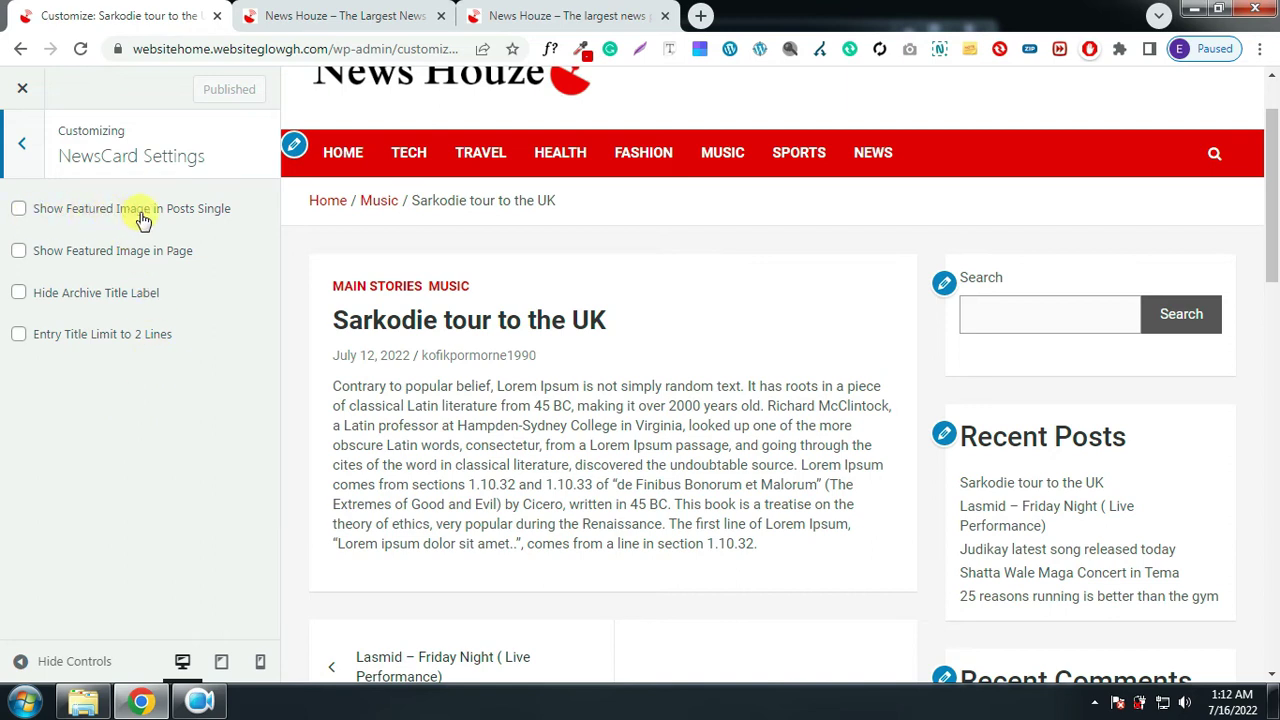
click(19, 210)
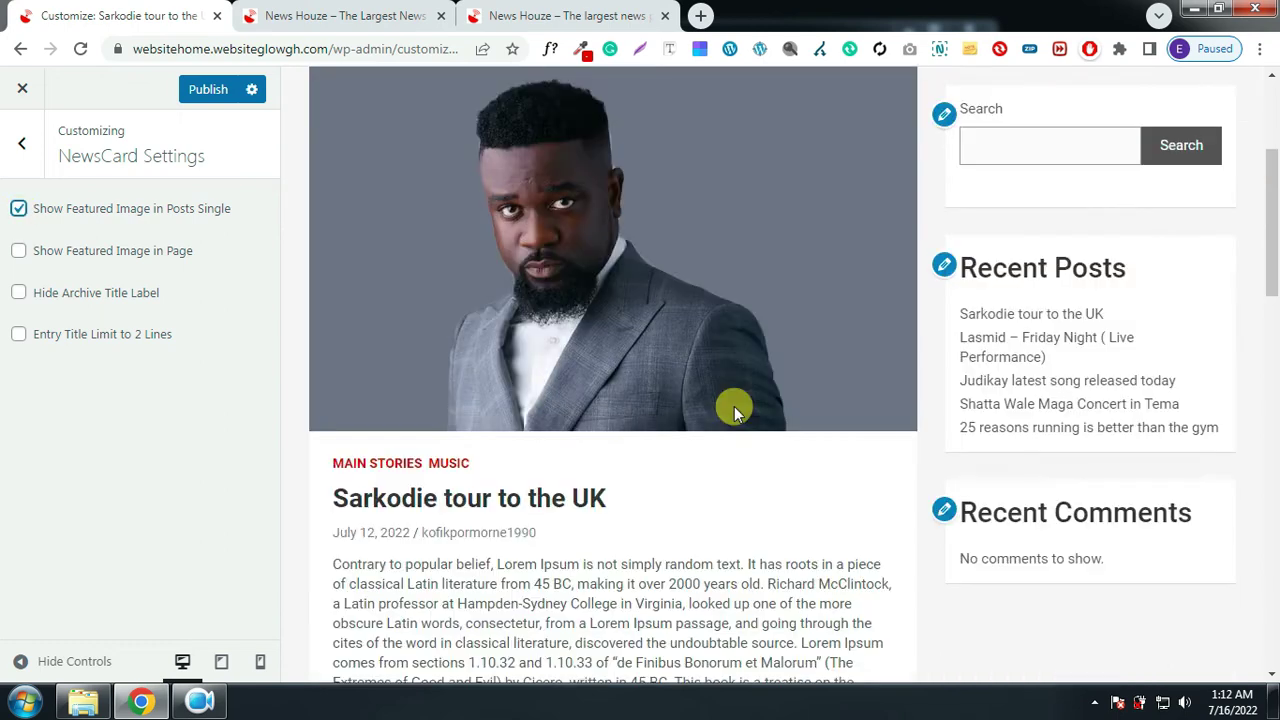
scroll(686, 289, down, 5)
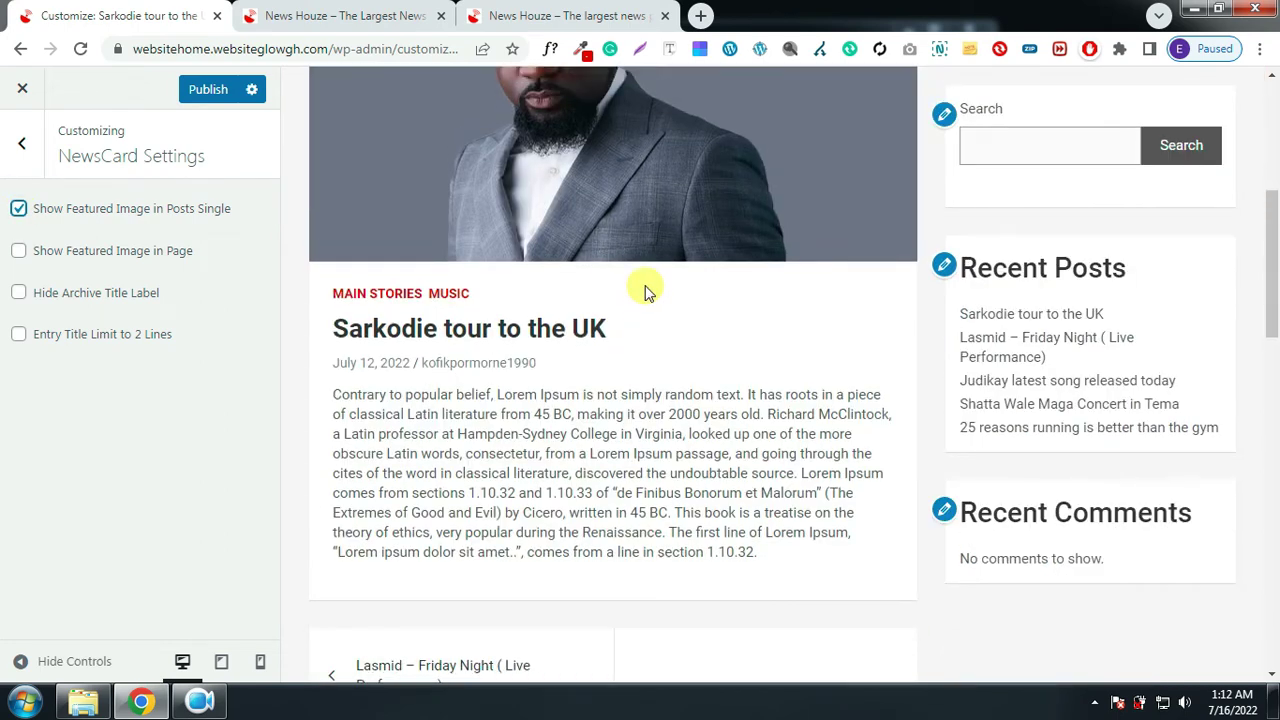
scroll(640, 289, up, 3)
scroll(720, 344, down, 1)
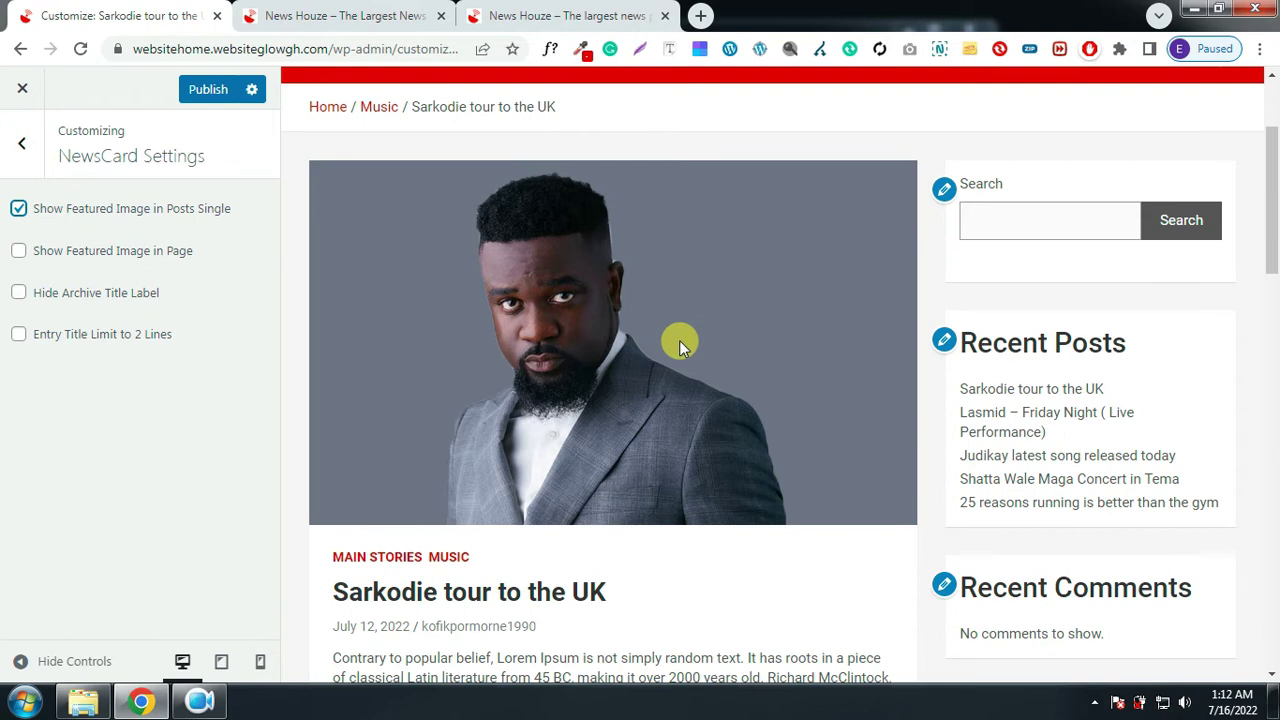
click(210, 97)
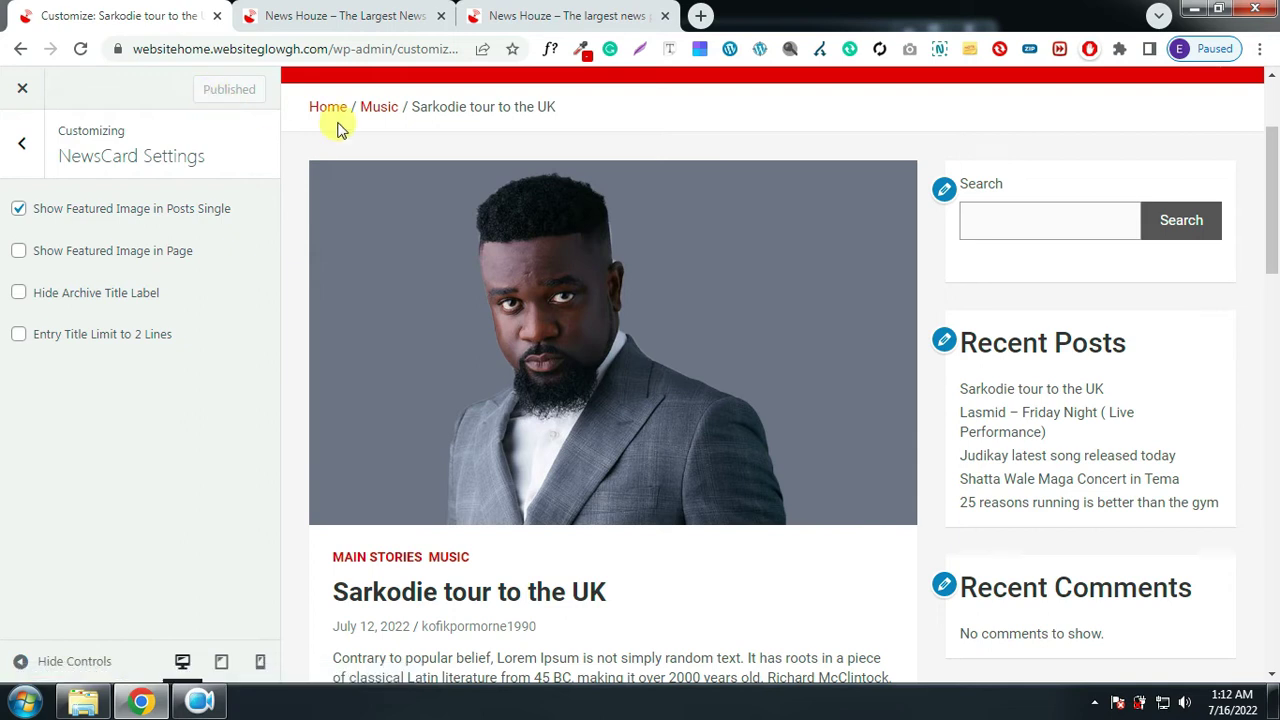
Return the preview to the home page and compare its story sections with those on the reference site
scroll(648, 326, up, 2)
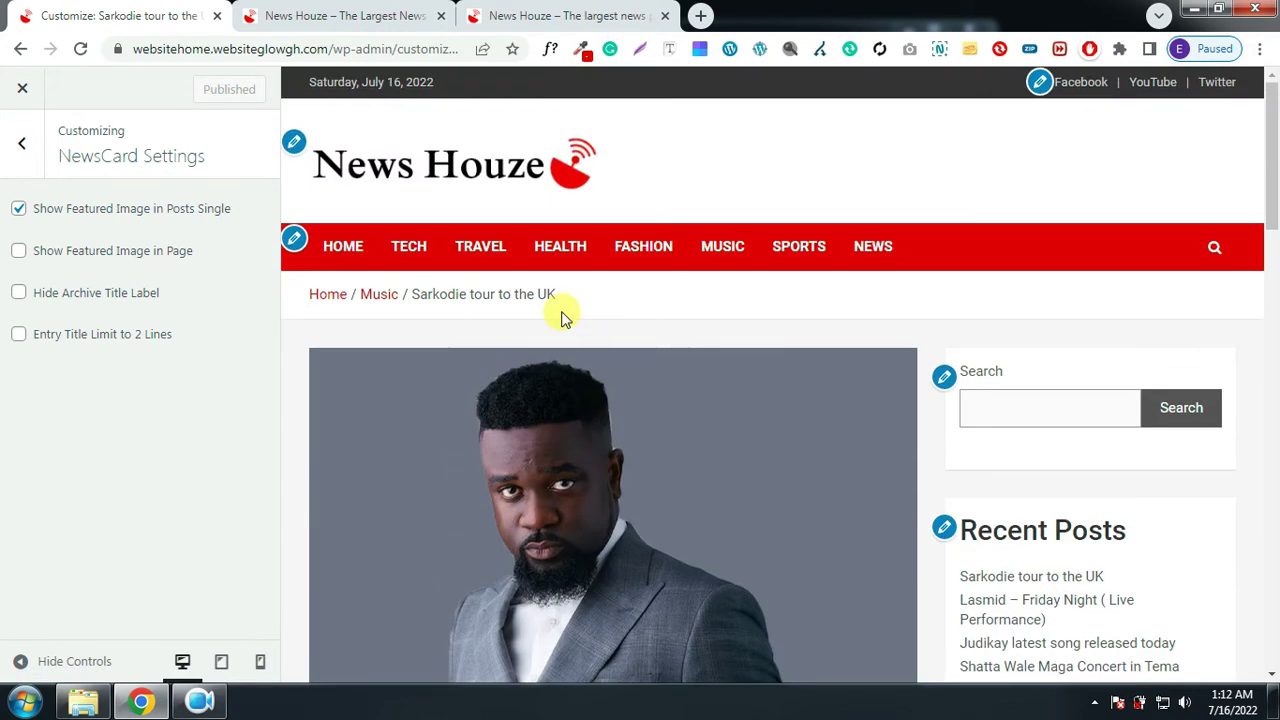
click(343, 246)
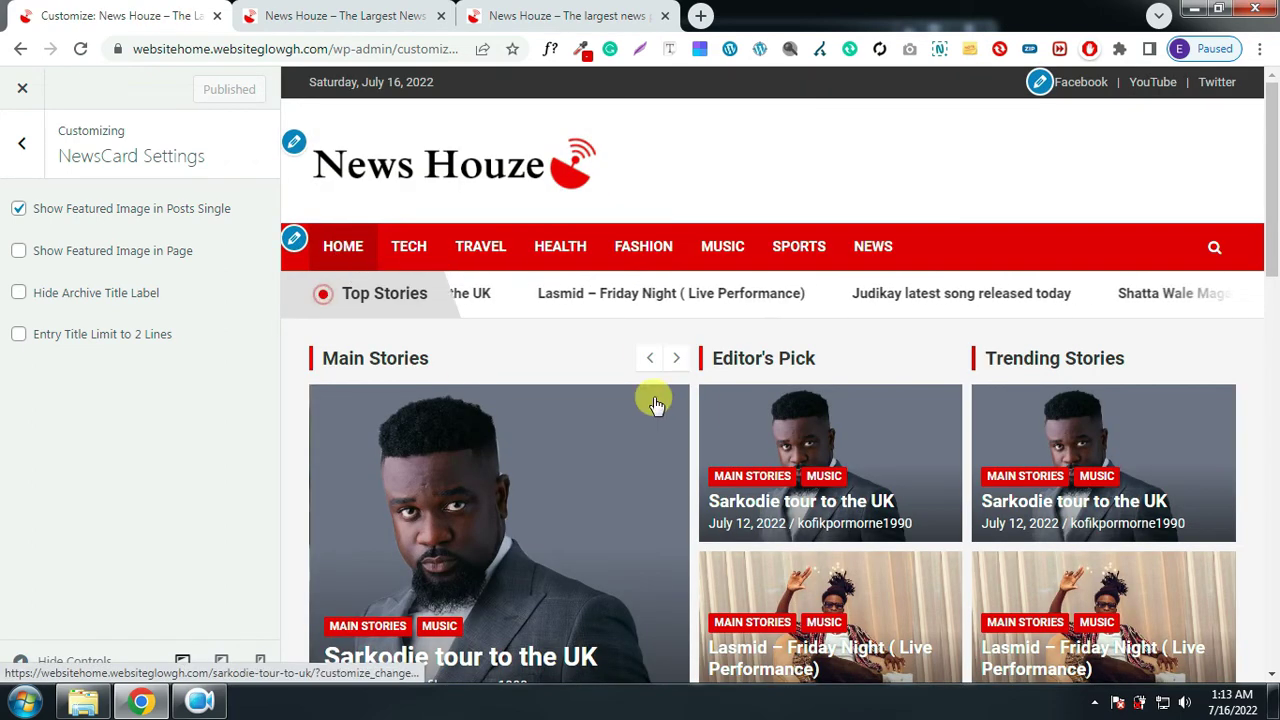
scroll(785, 470, down, 1)
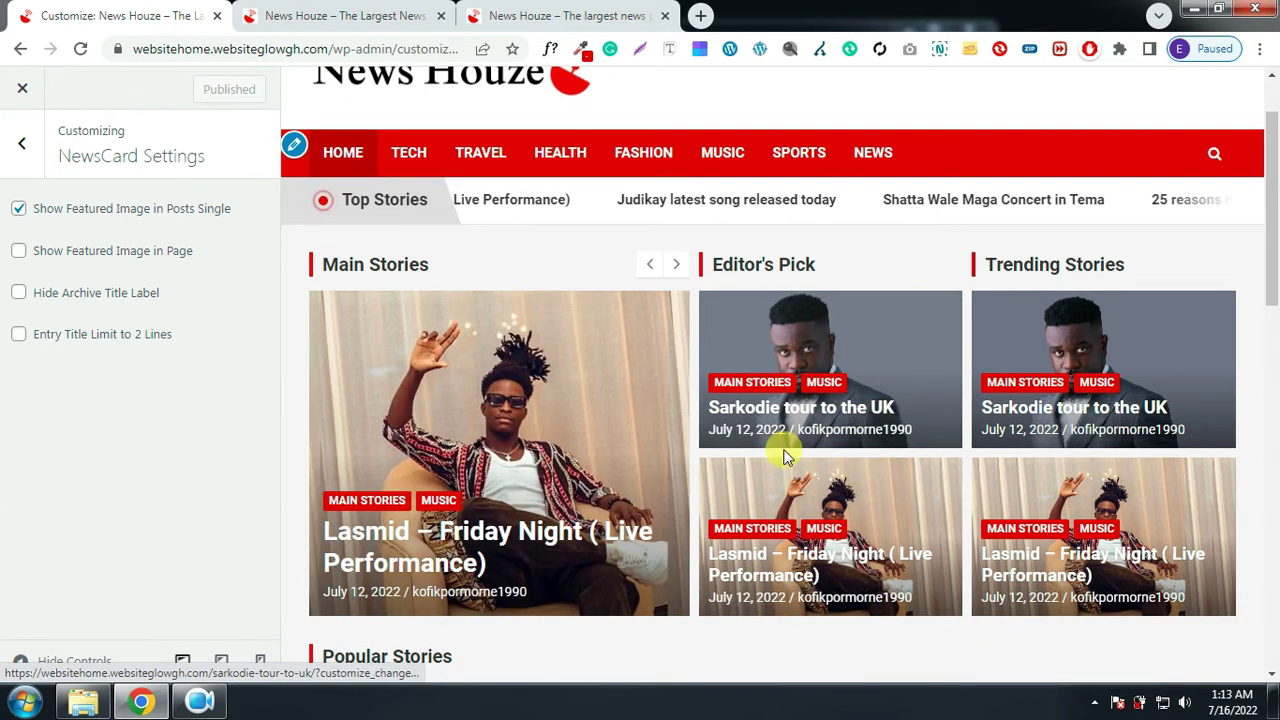
click(572, 16)
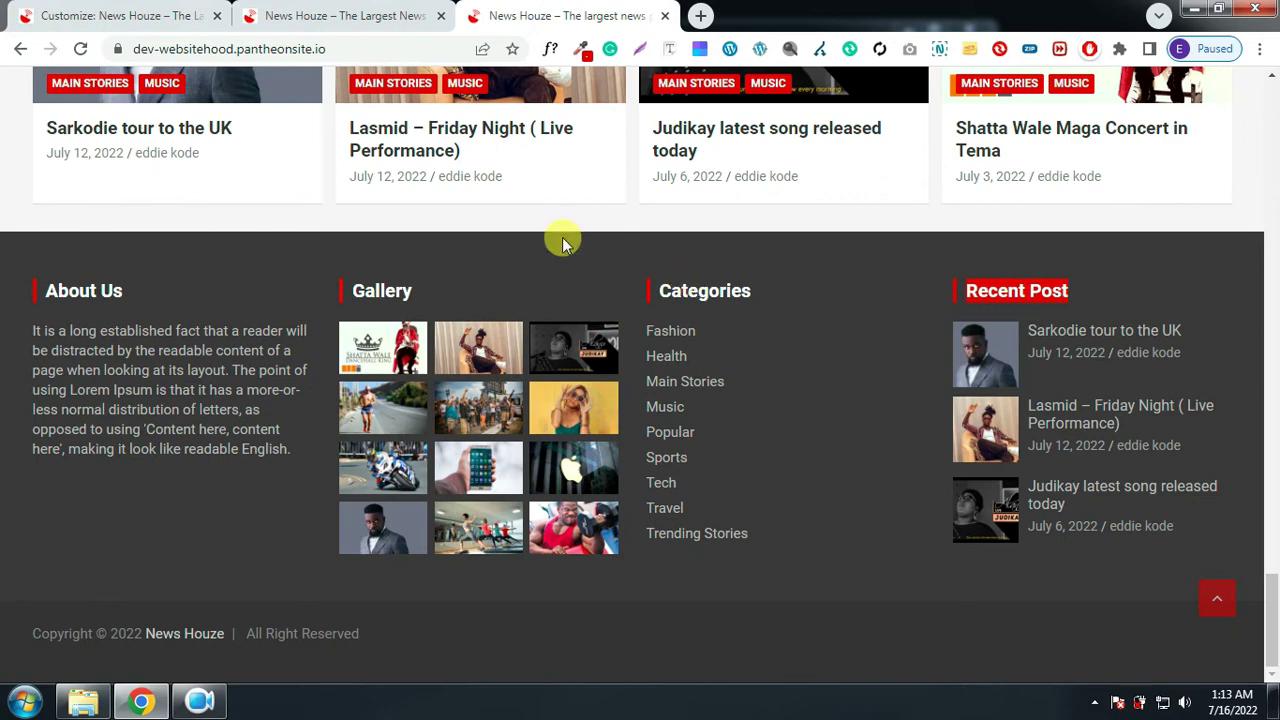
scroll(600, 250, up, 20)
scroll(743, 220, up, 4)
scroll(743, 217, down, 3)
scroll(743, 220, up, 2)
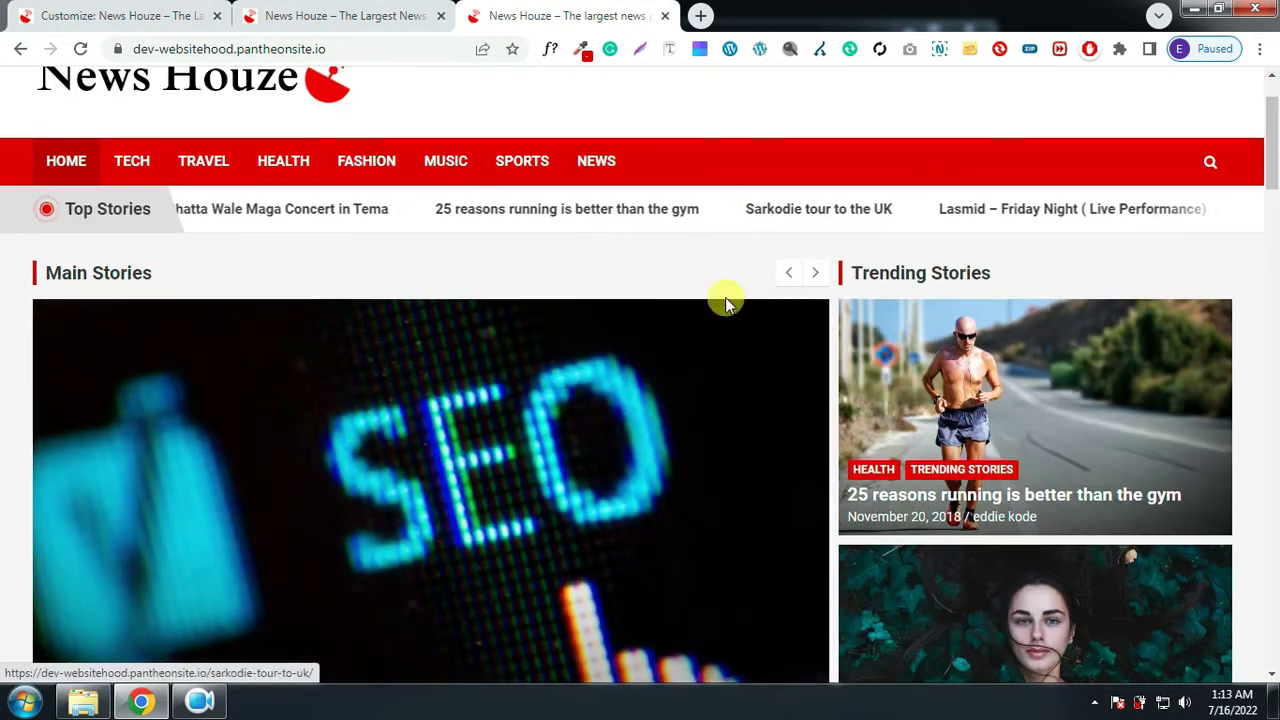
scroll(726, 303, down, 1)
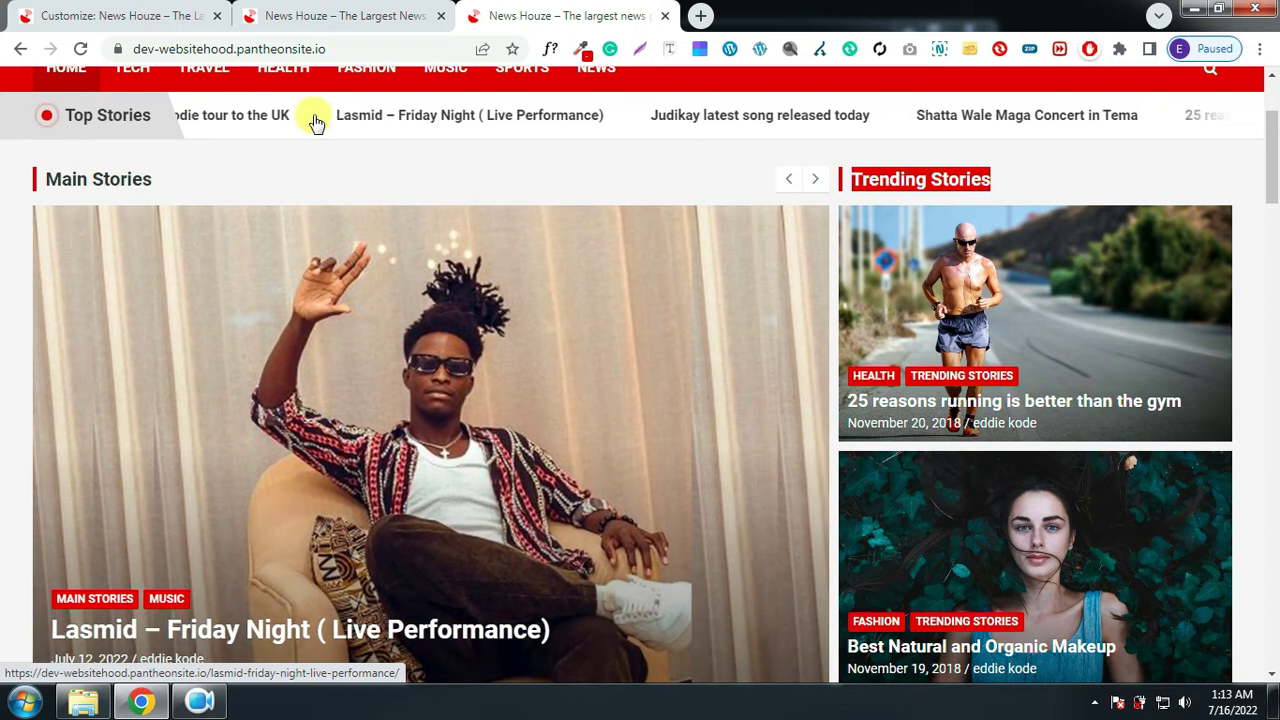
Return to the Customizer's main options and examine which posts fill the home page's Main, Popular and You may Missed sections
click(171, 12)
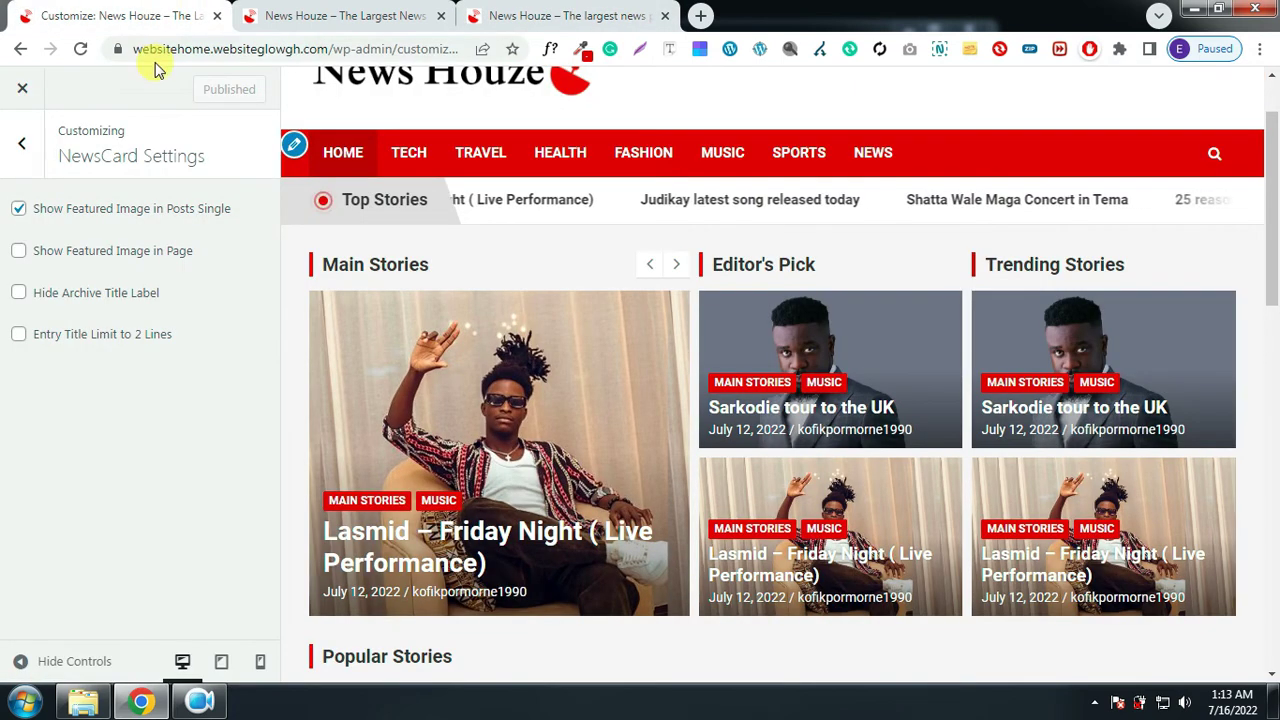
click(22, 143)
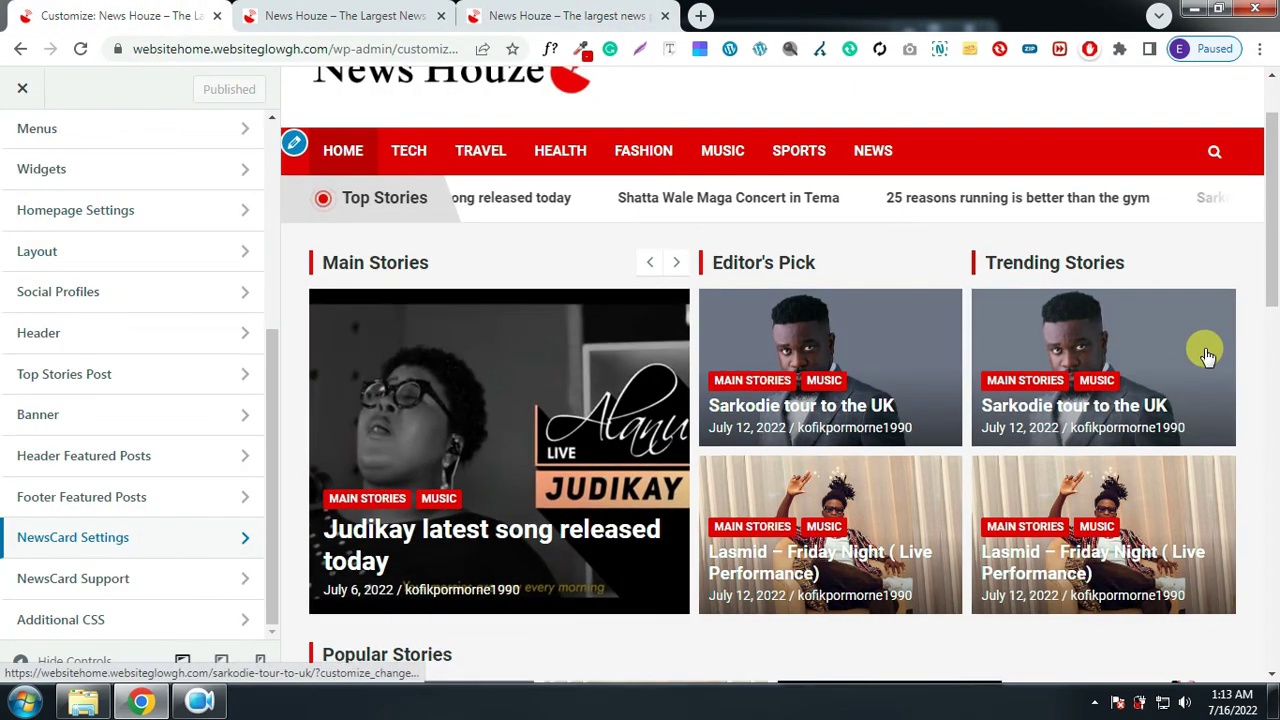
scroll(1170, 356, down, 2)
scroll(995, 355, down, 4)
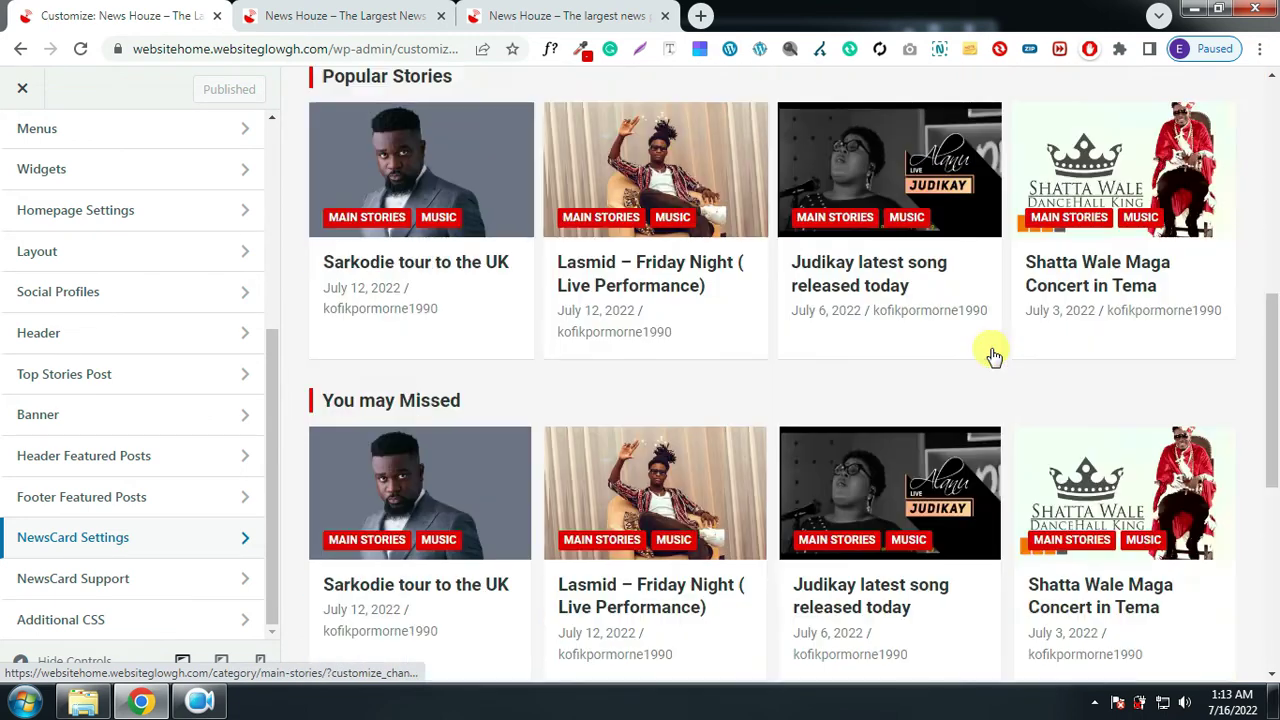
scroll(986, 350, down, 4)
scroll(420, 600, up, 10)
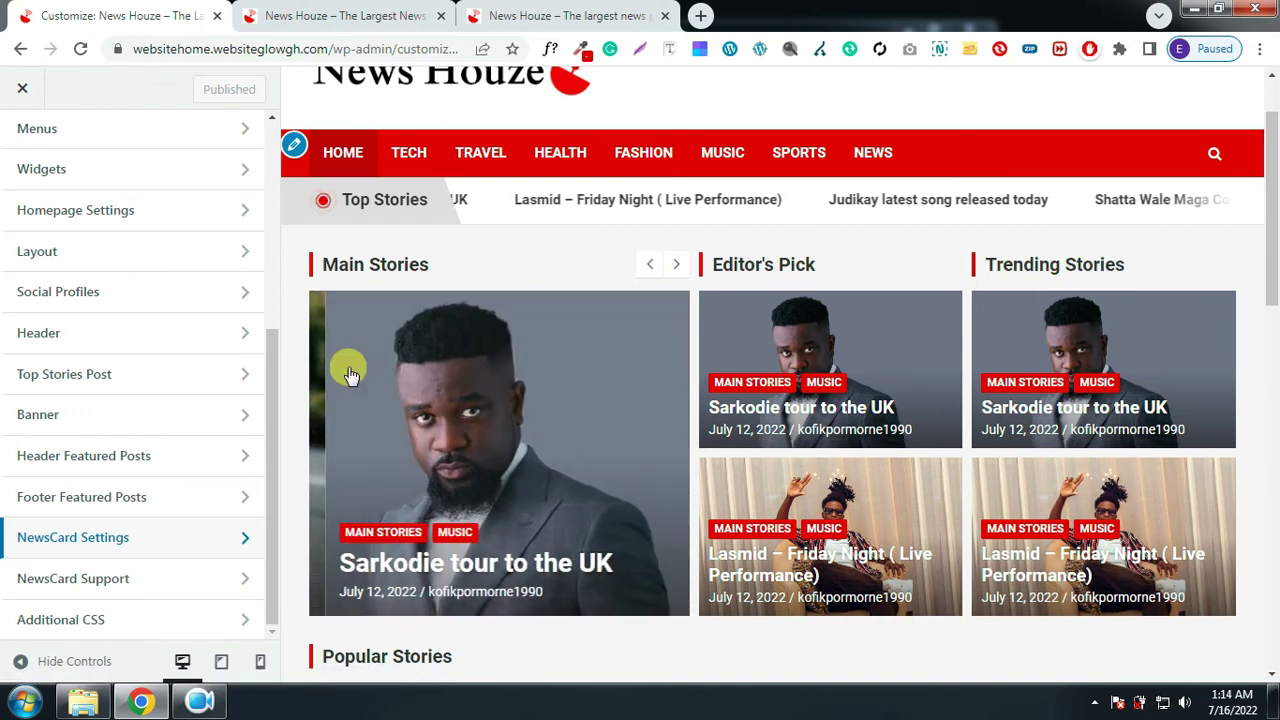
scroll(990, 380, down, 3)
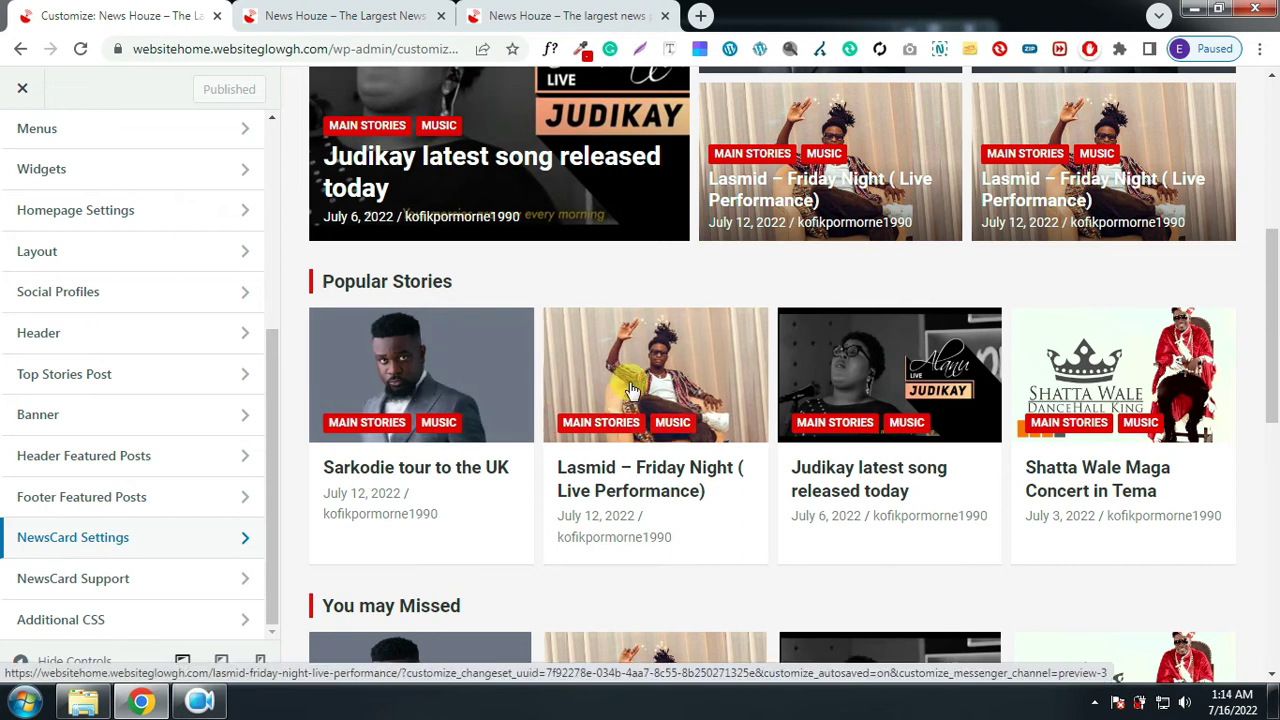
scroll(632, 390, down, 4)
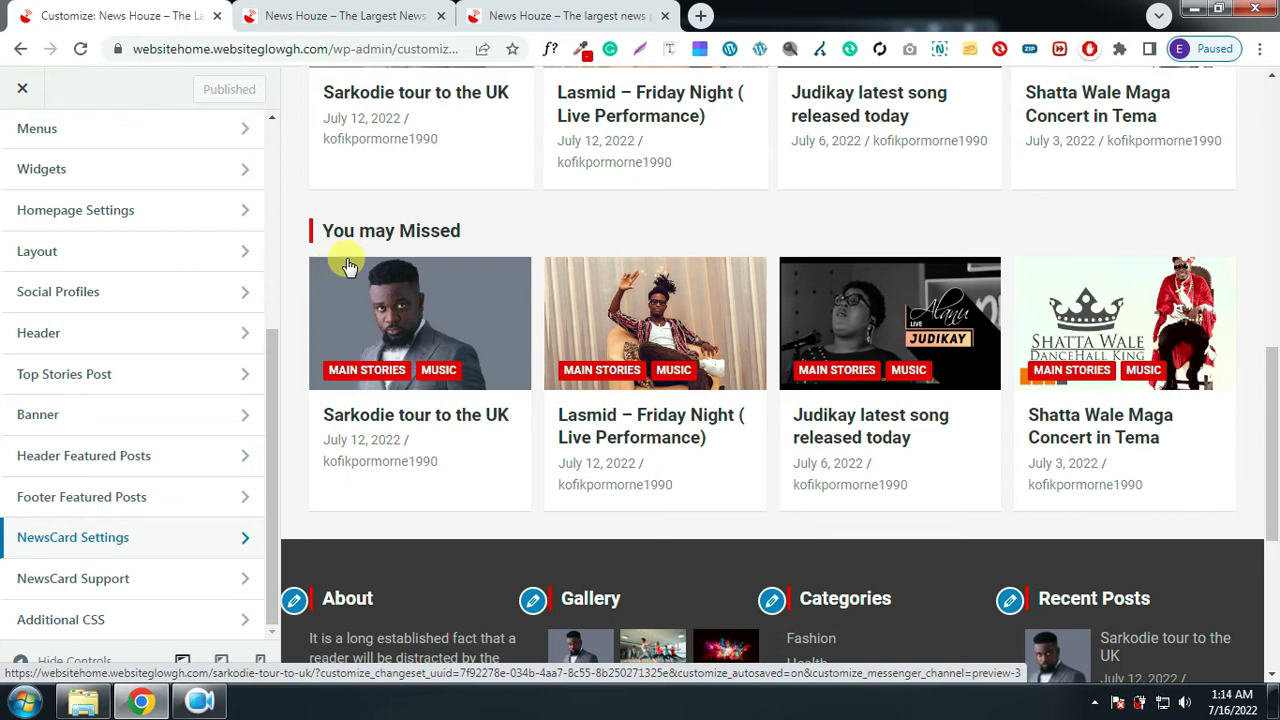
scroll(535, 240, up, 1)
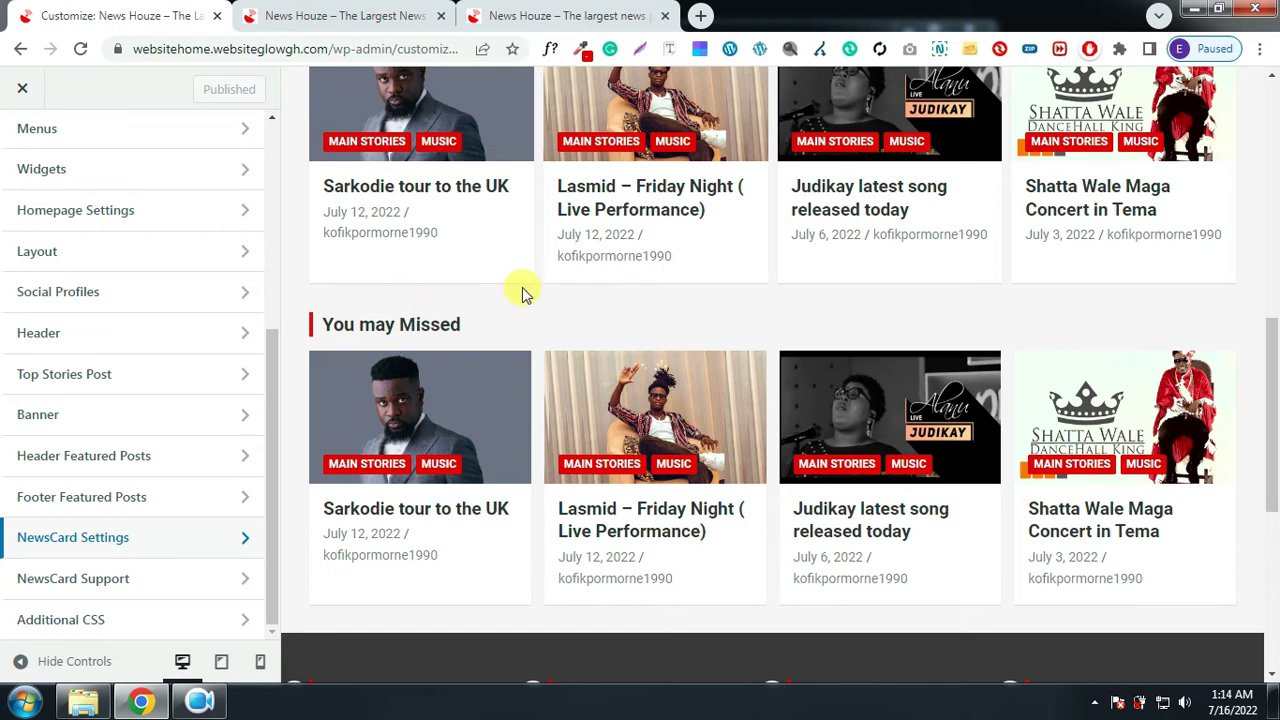
scroll(513, 294, up, 7)
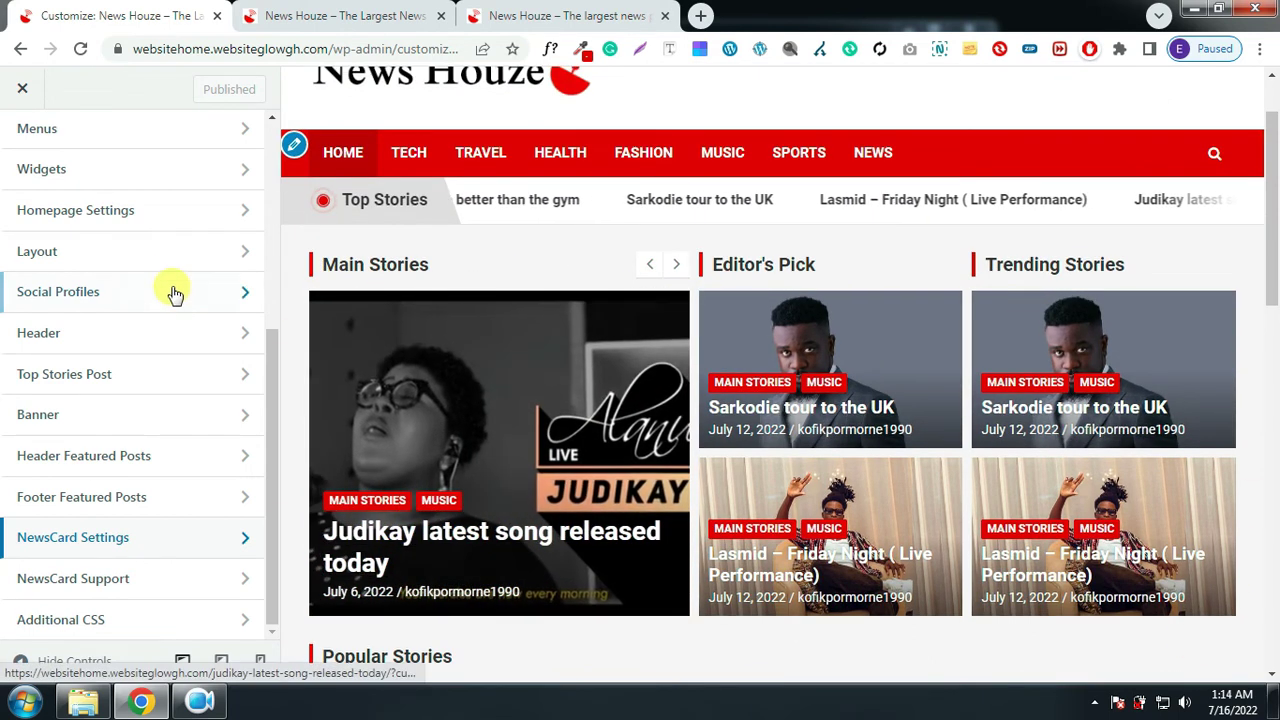
Set the banner's display option to Show on Homepage only
click(78, 422)
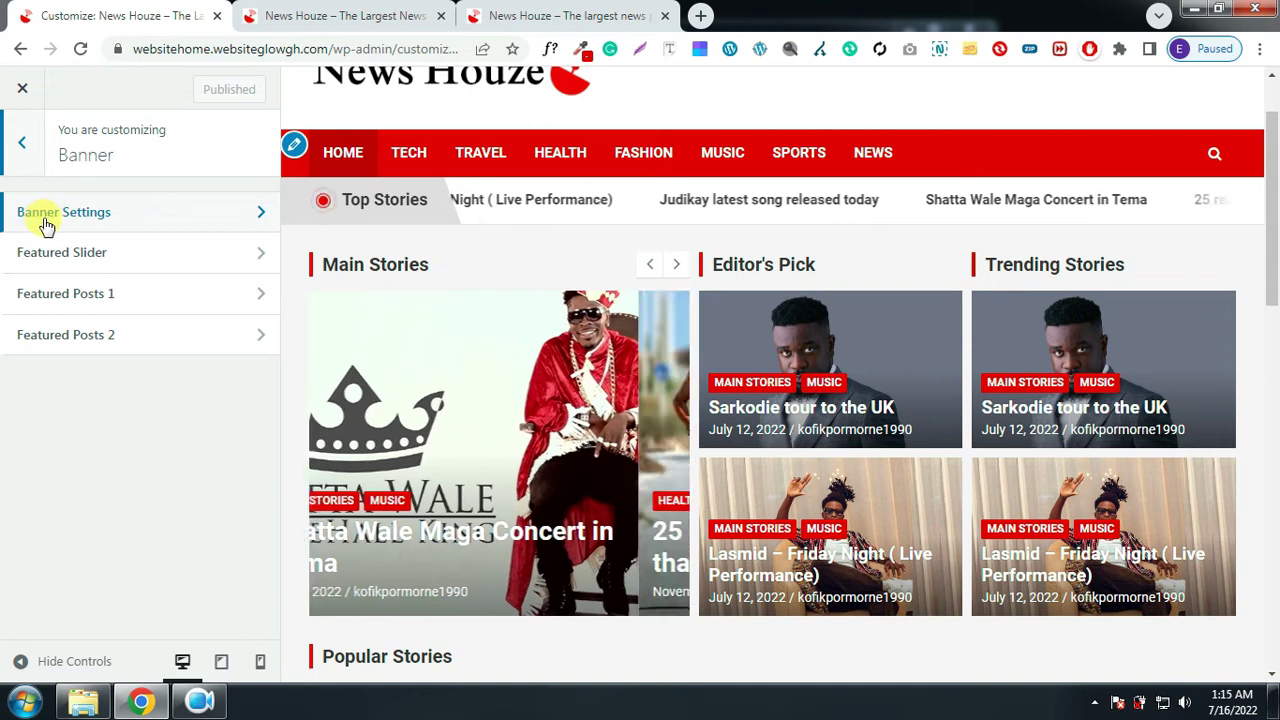
click(133, 213)
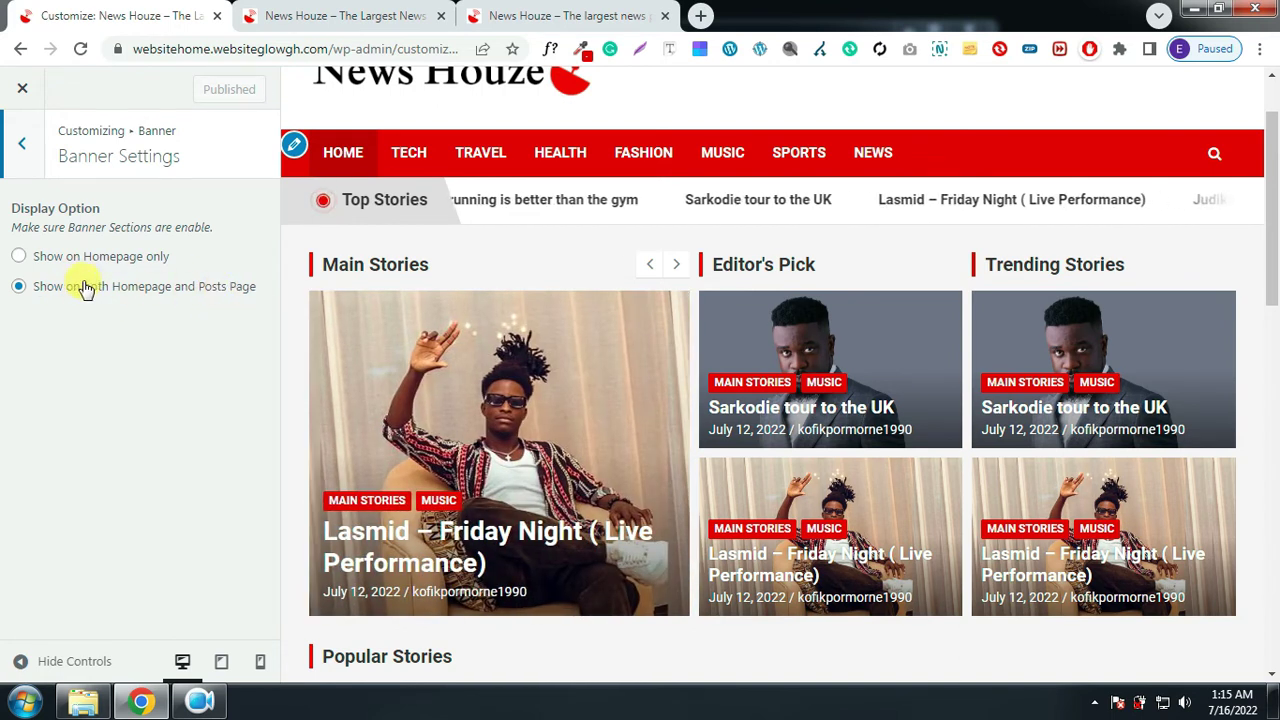
click(21, 258)
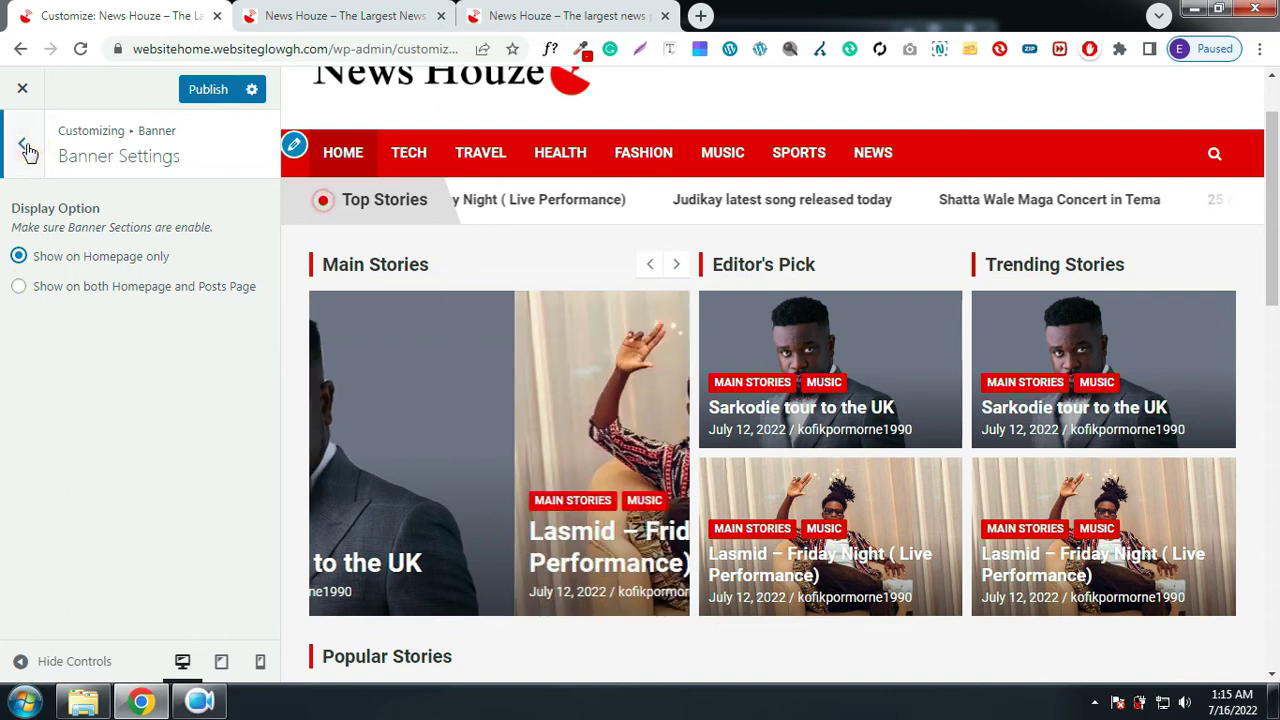
click(25, 146)
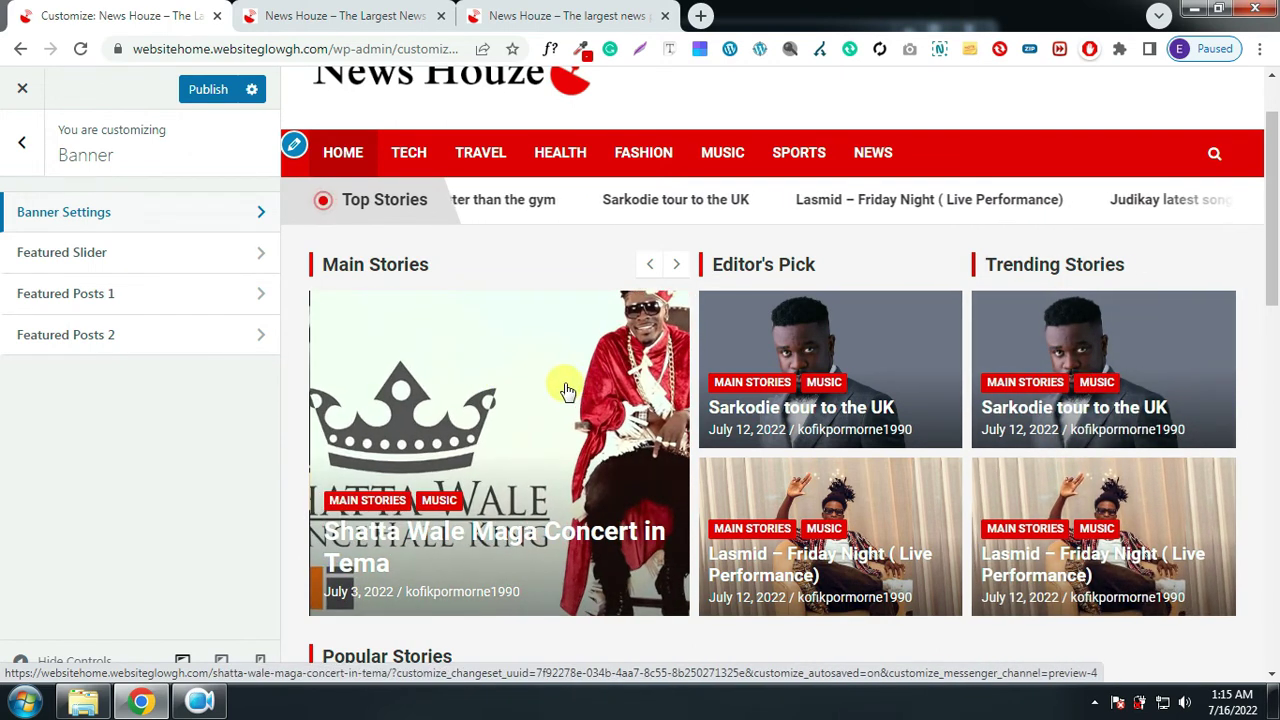
Set the banner's Featured Slider to show posts from the Main Stories category
click(188, 256)
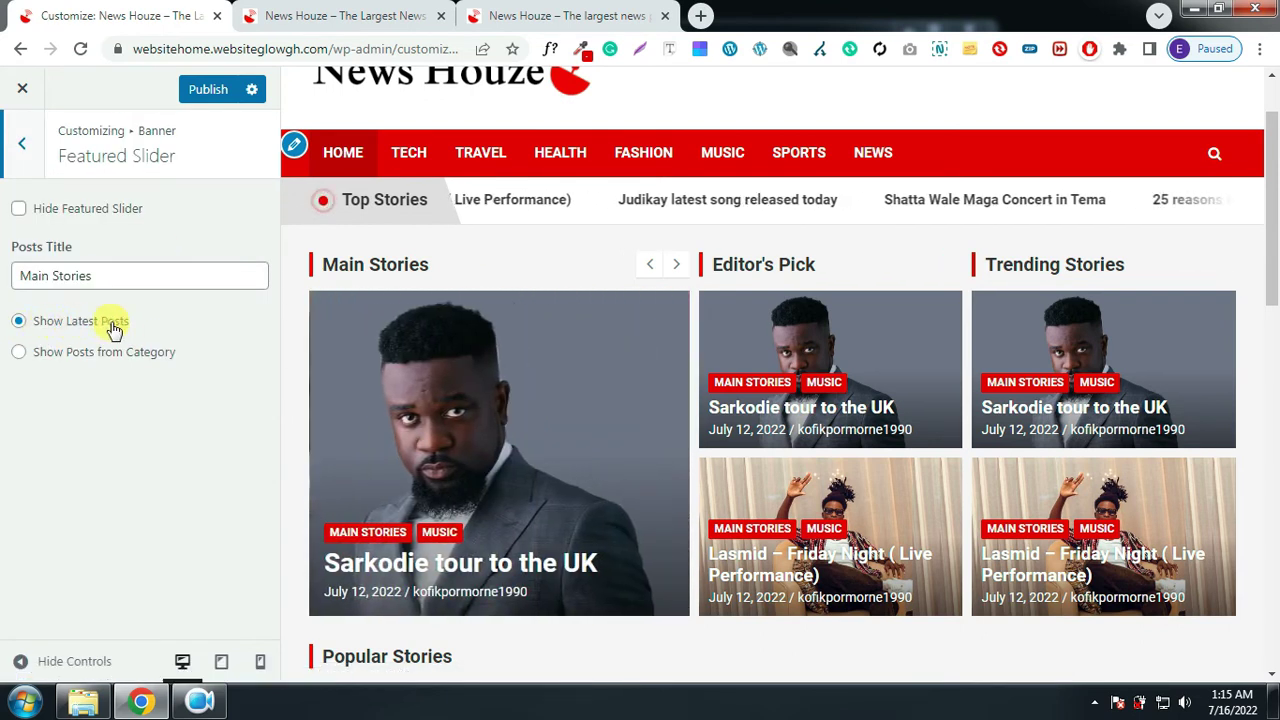
click(20, 353)
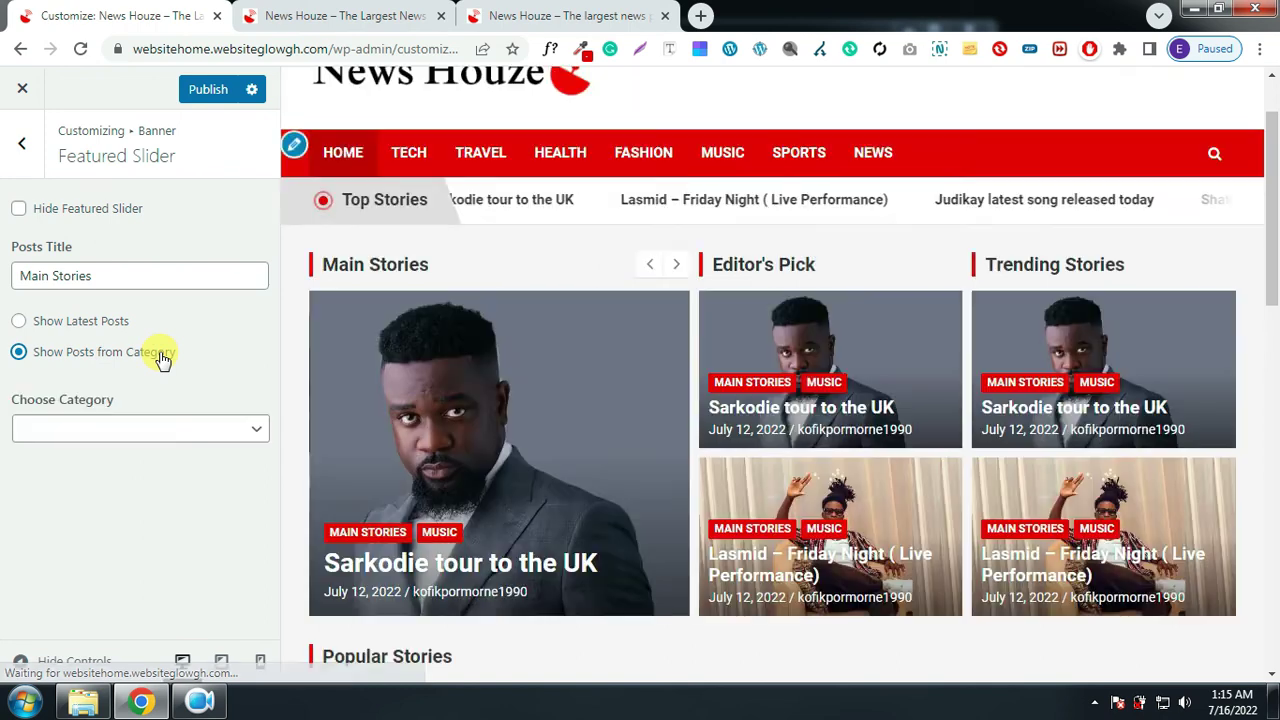
click(165, 428)
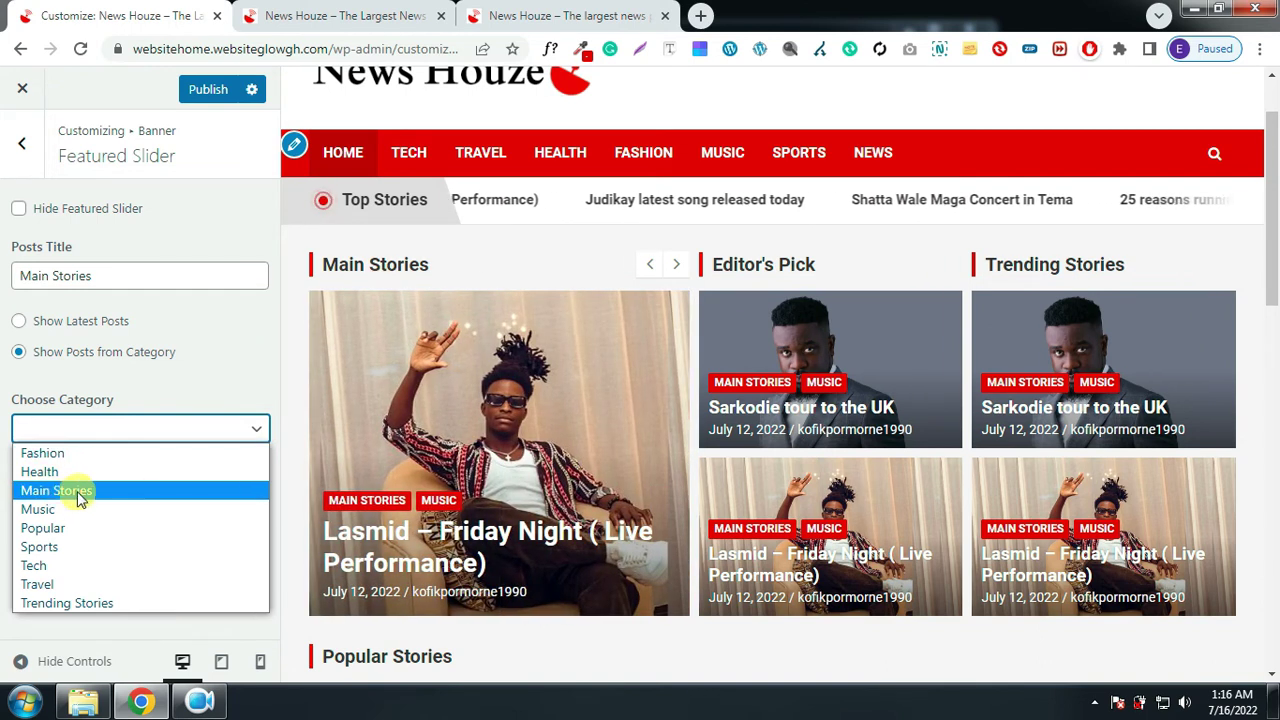
click(80, 492)
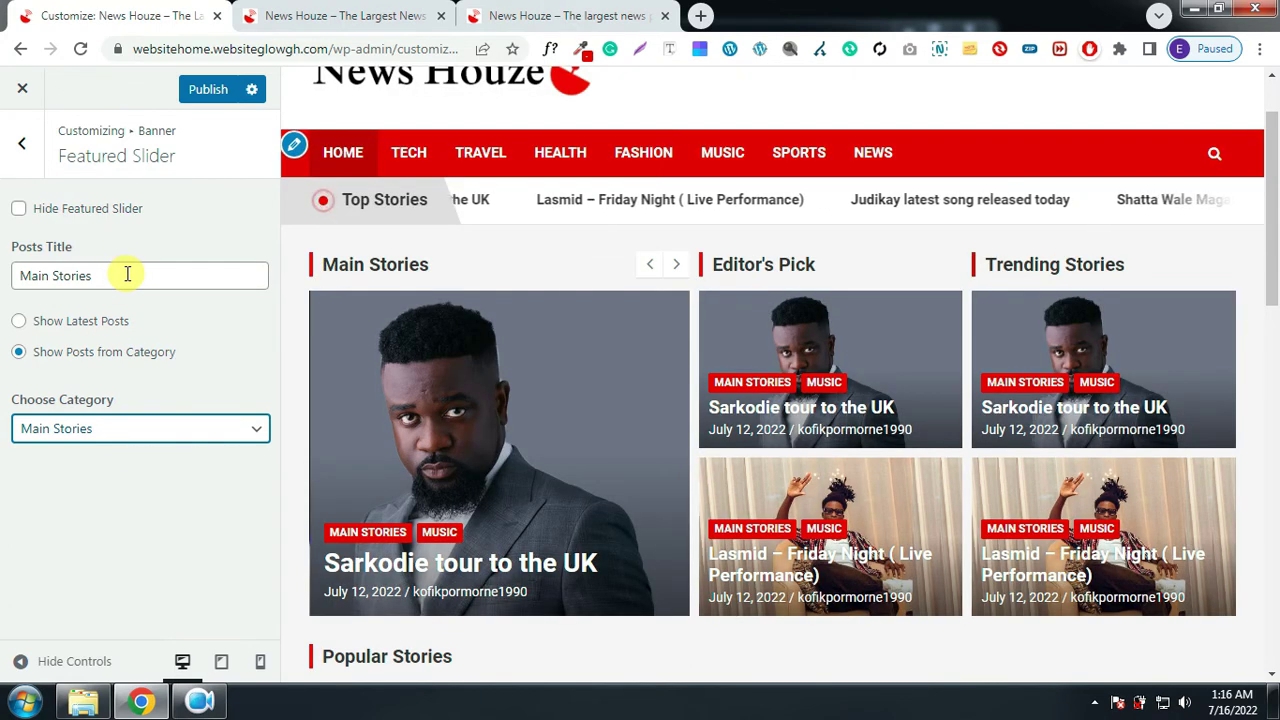
drag(93, 276, 5, 285)
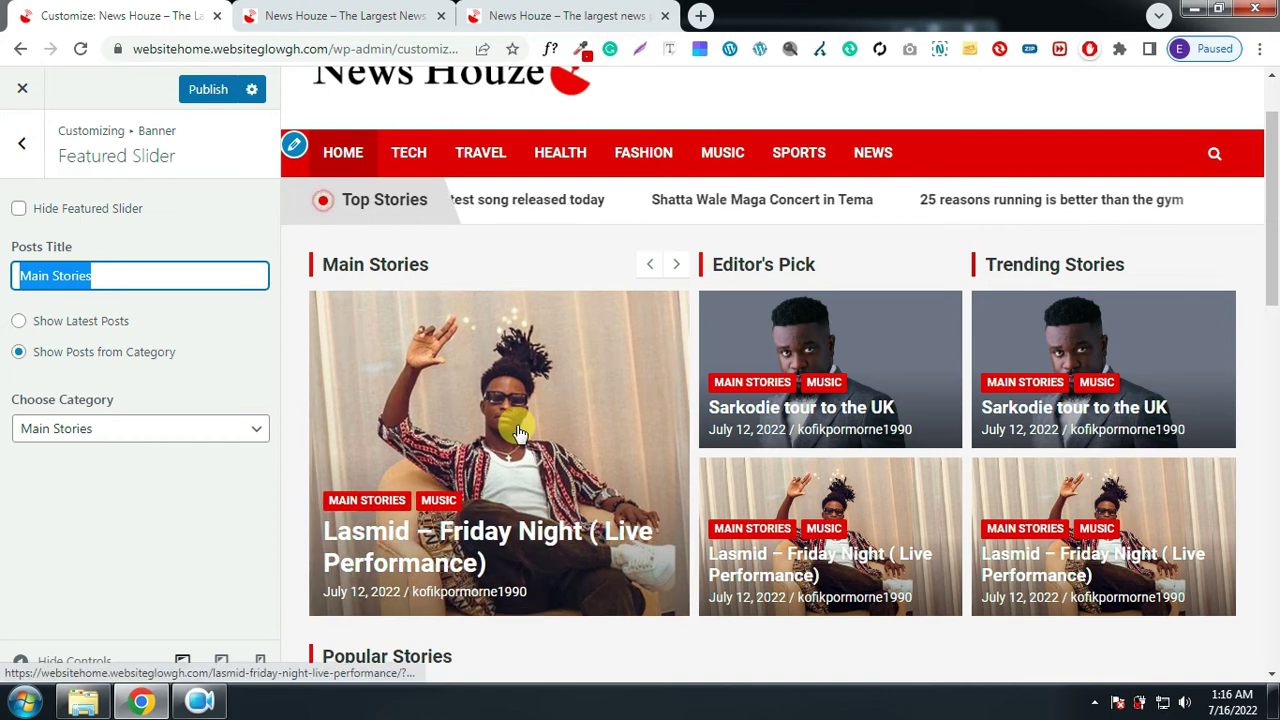
click(22, 143)
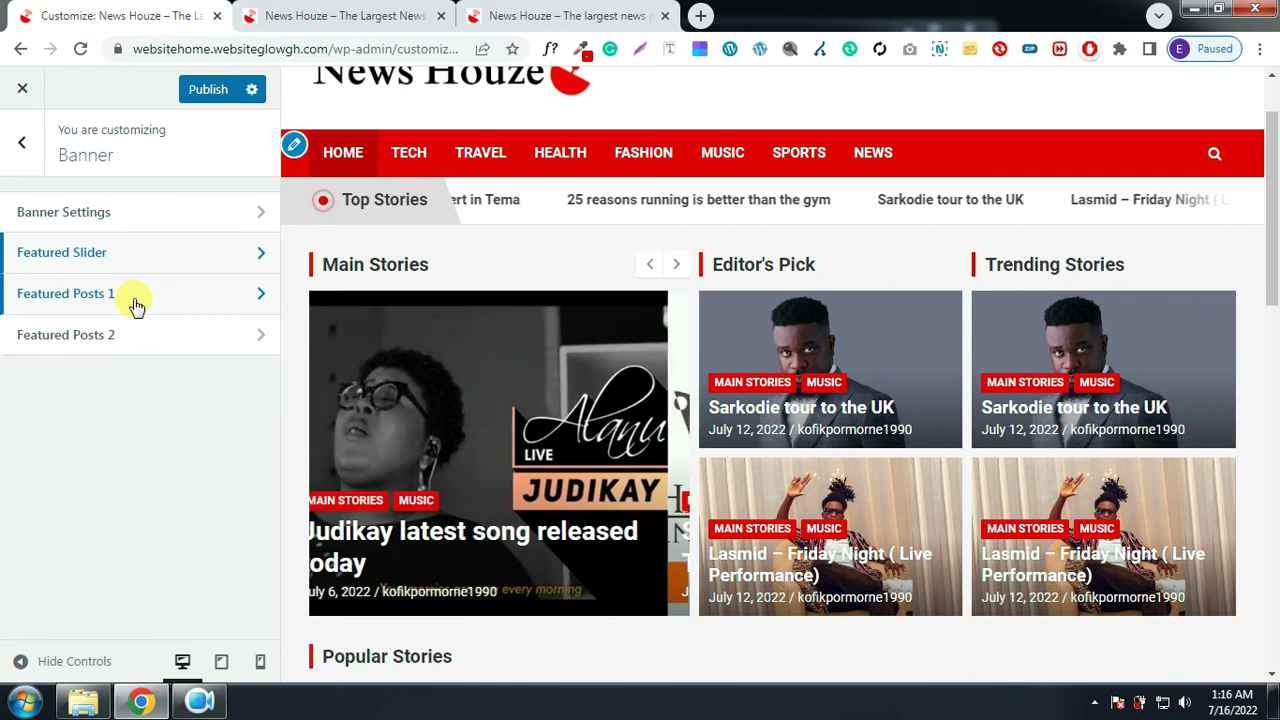
Hide the banner's Featured Posts 1 section, titled Editor's Pick, and return to the Banner options
click(135, 305)
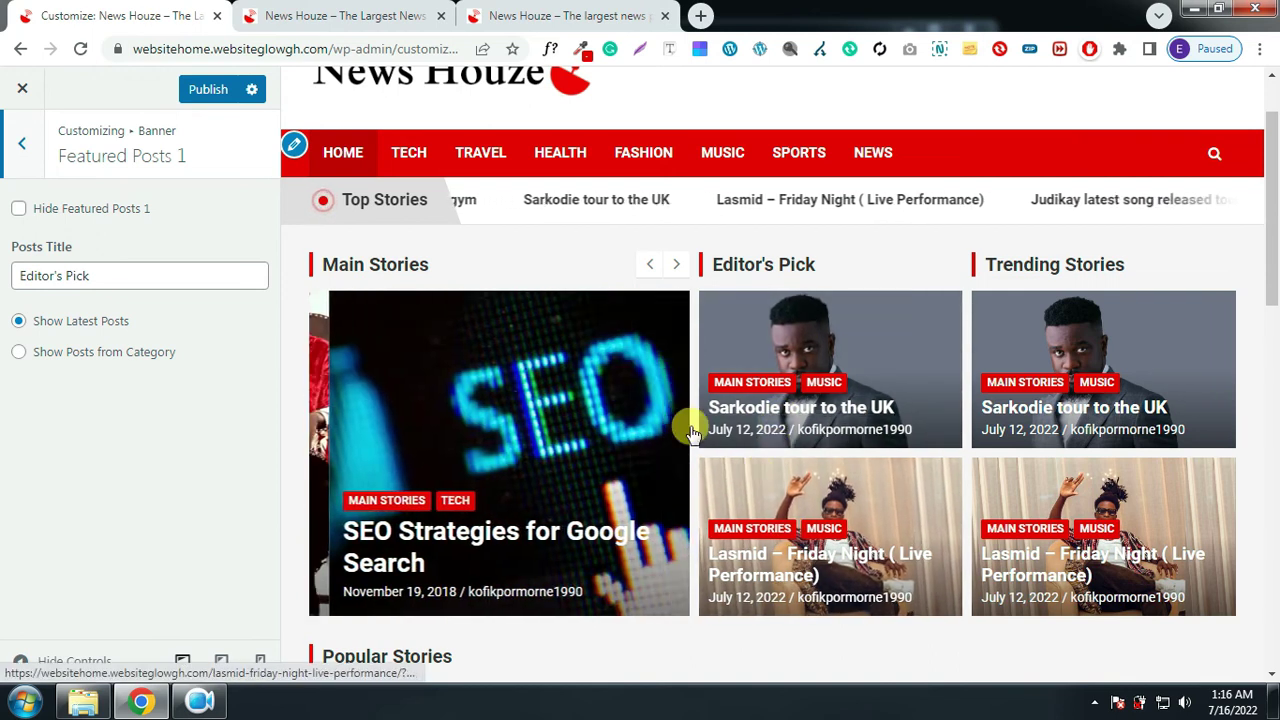
click(18, 209)
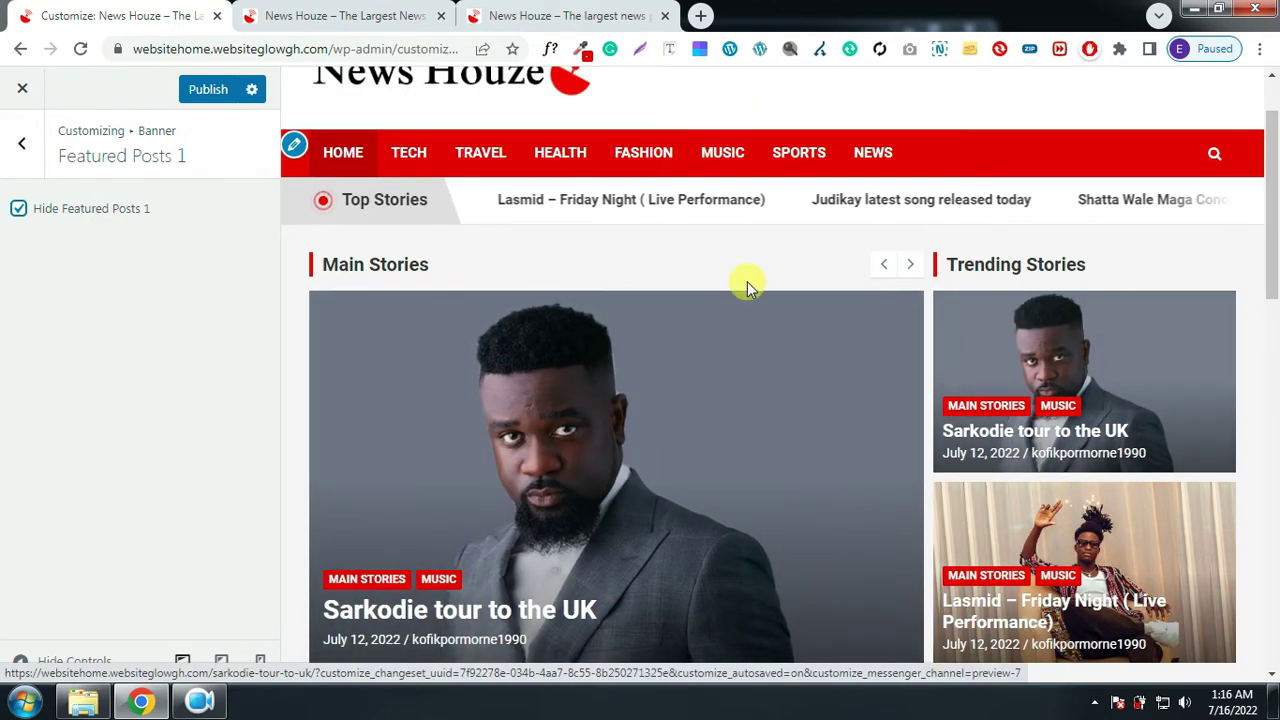
click(31, 145)
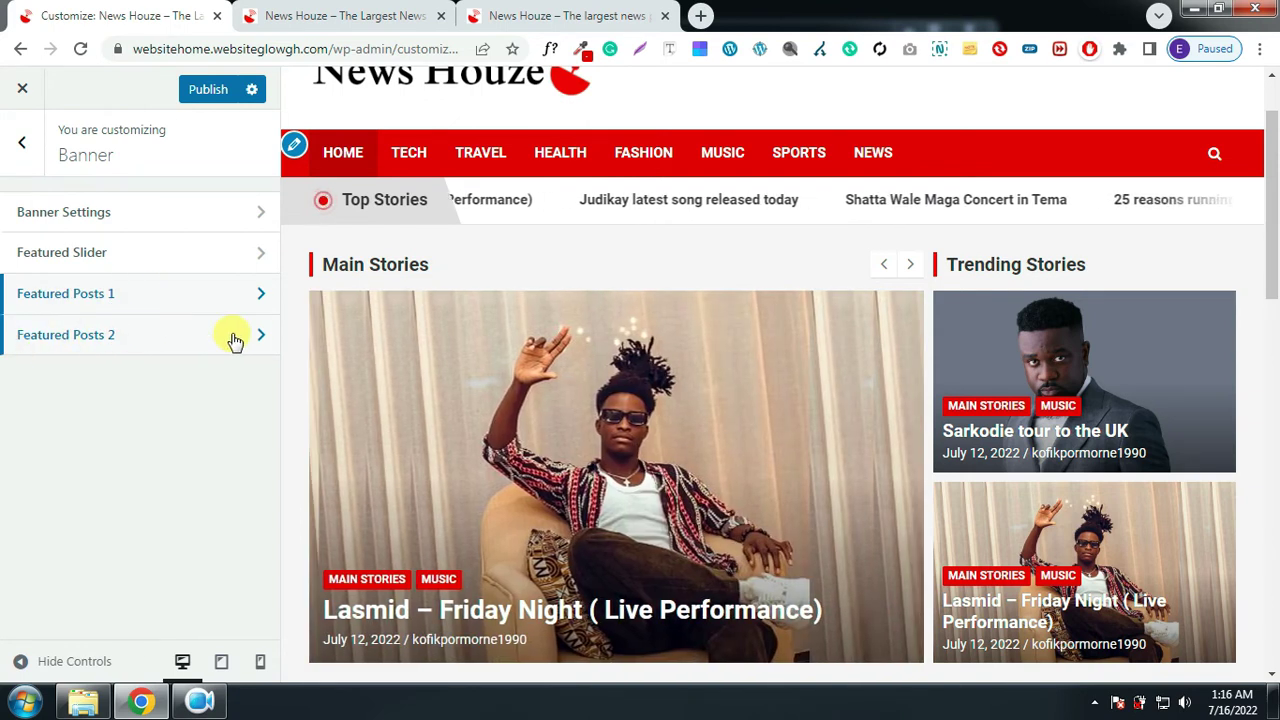
Set the banner's Featured Posts 2, titled Trending Stories, to show posts from the Health category
click(105, 345)
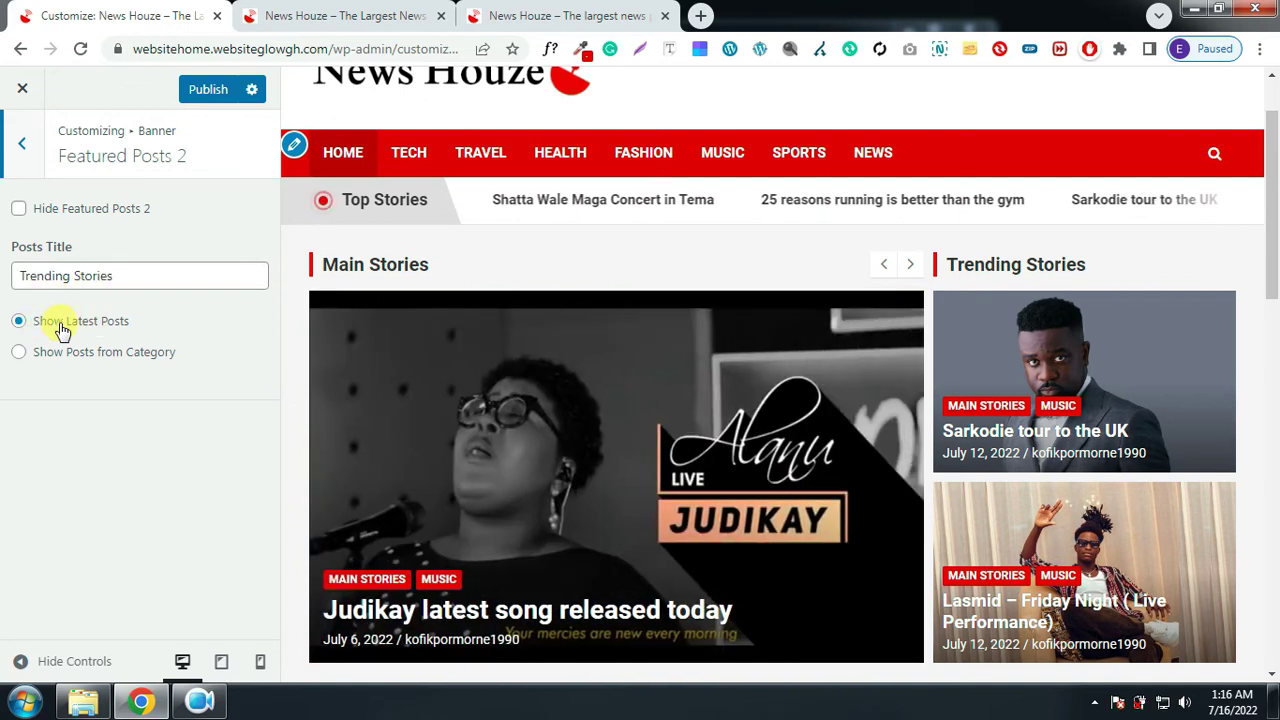
drag(66, 322, 129, 322)
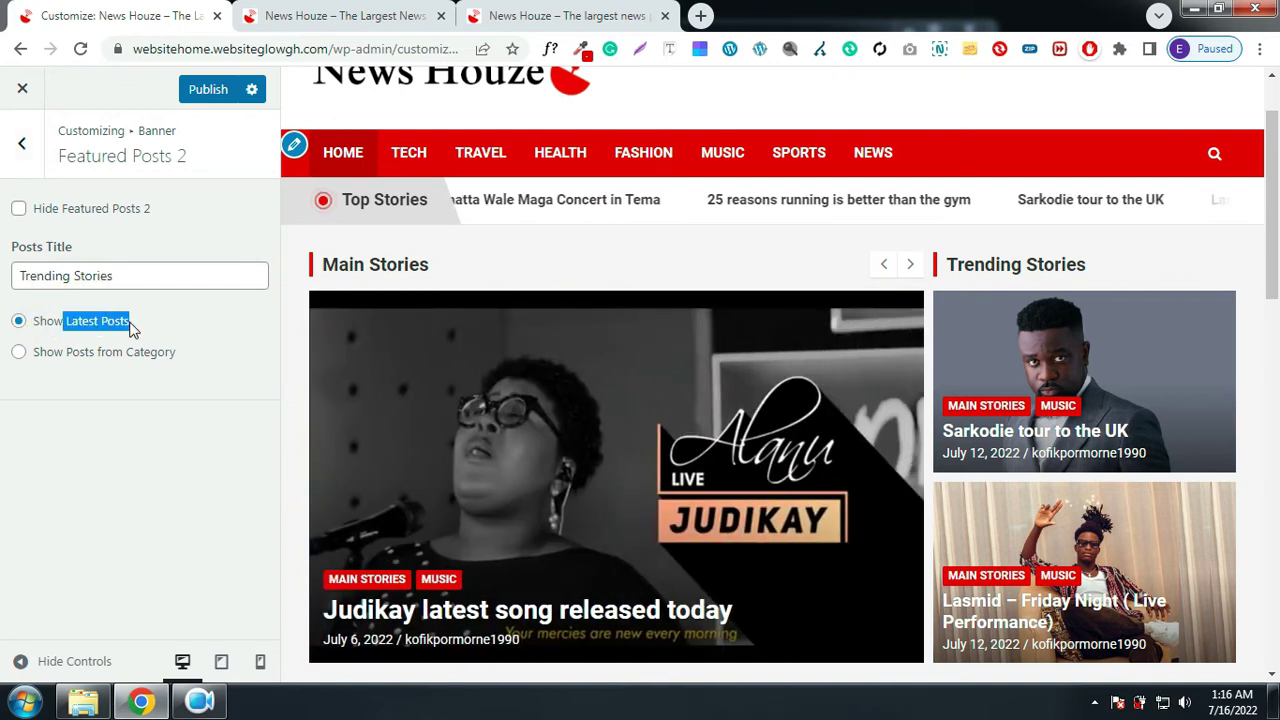
click(19, 352)
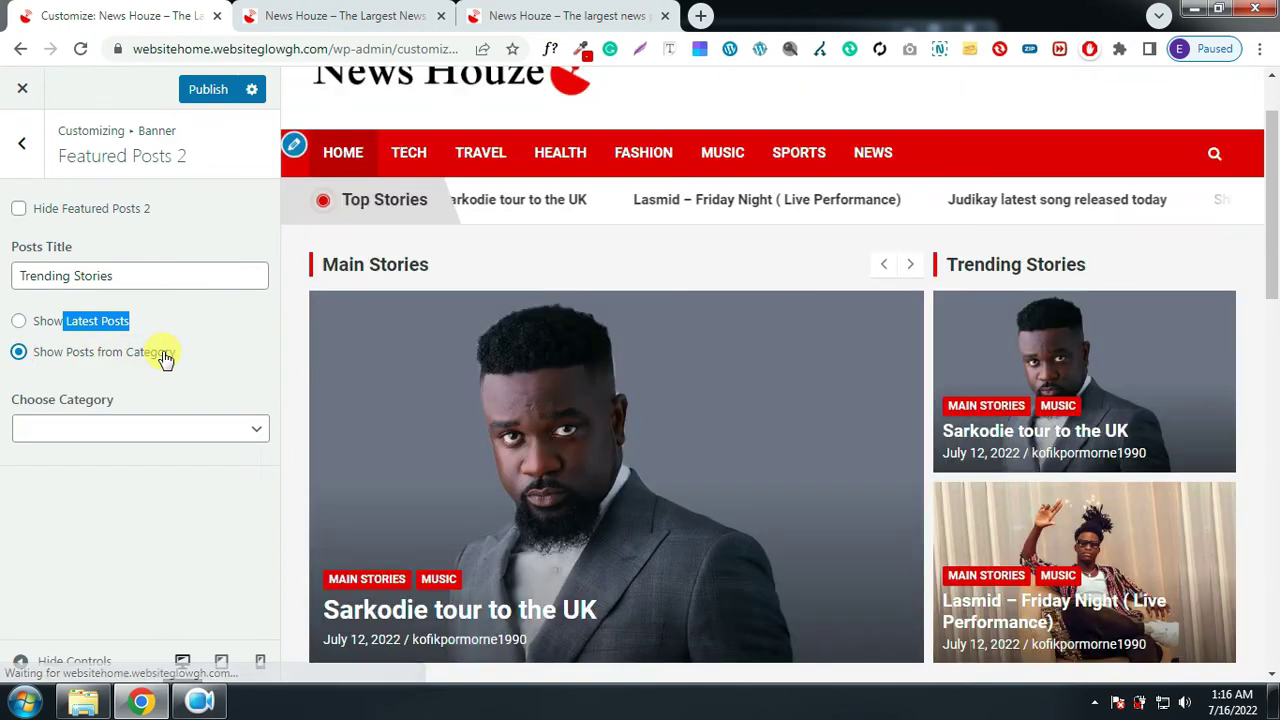
click(157, 428)
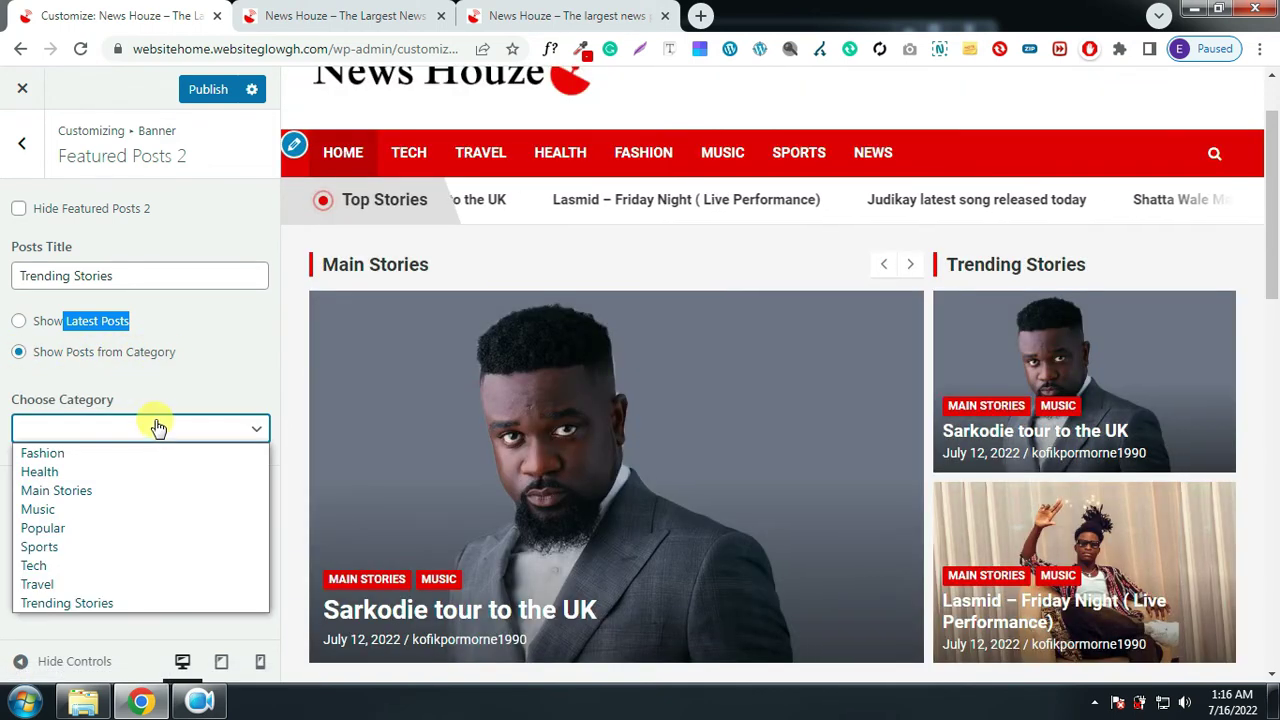
click(50, 470)
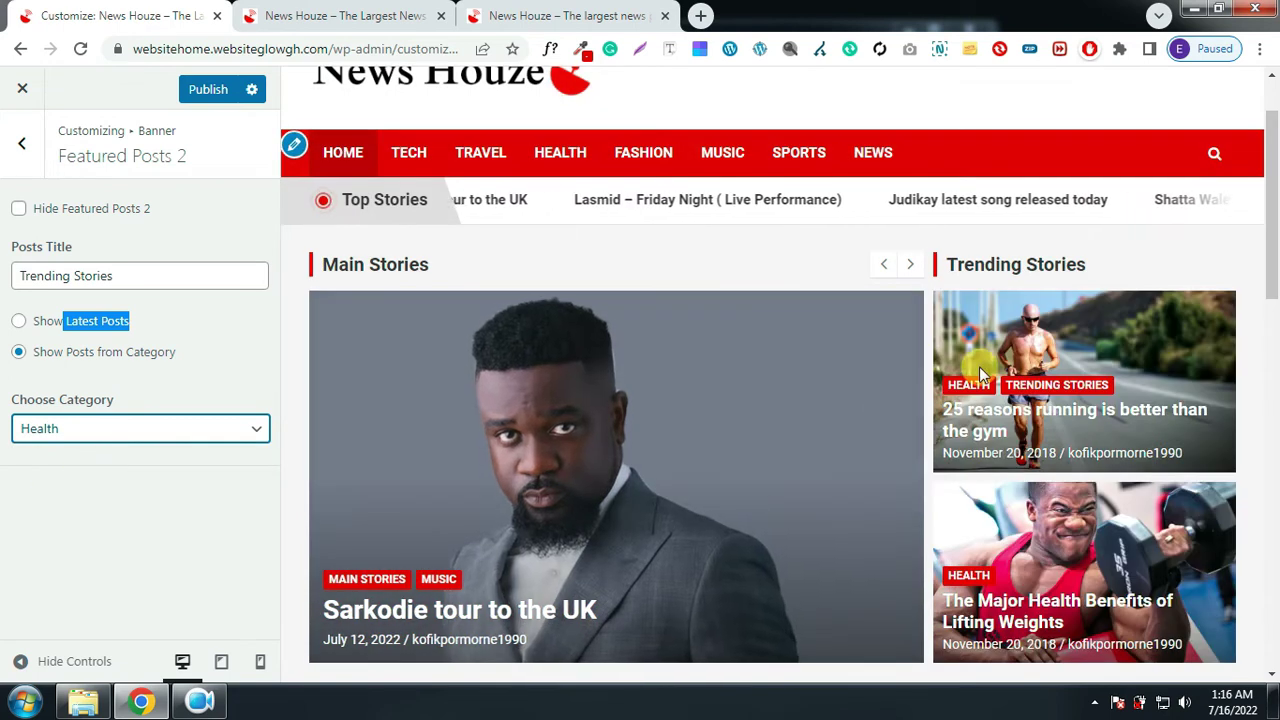
Compare the Trending Stories section with the reference site, then publish the banner changes and return to the Customizer's main options
click(590, 20)
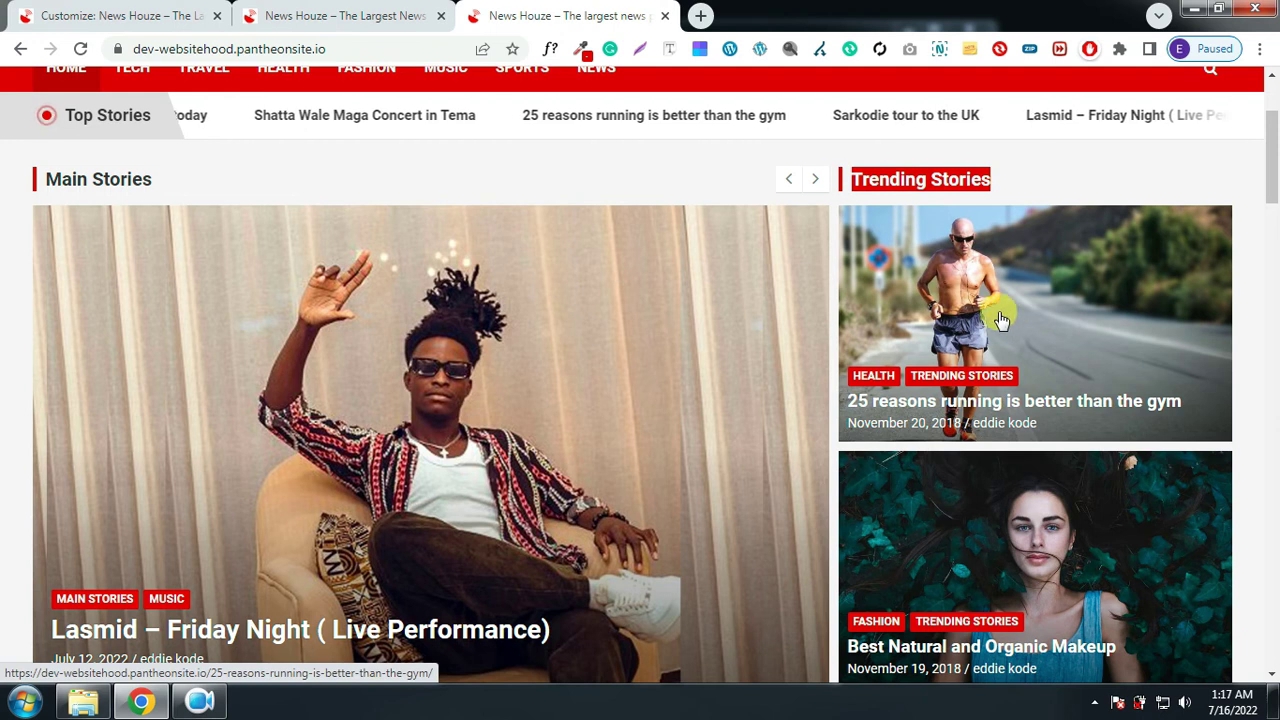
click(127, 18)
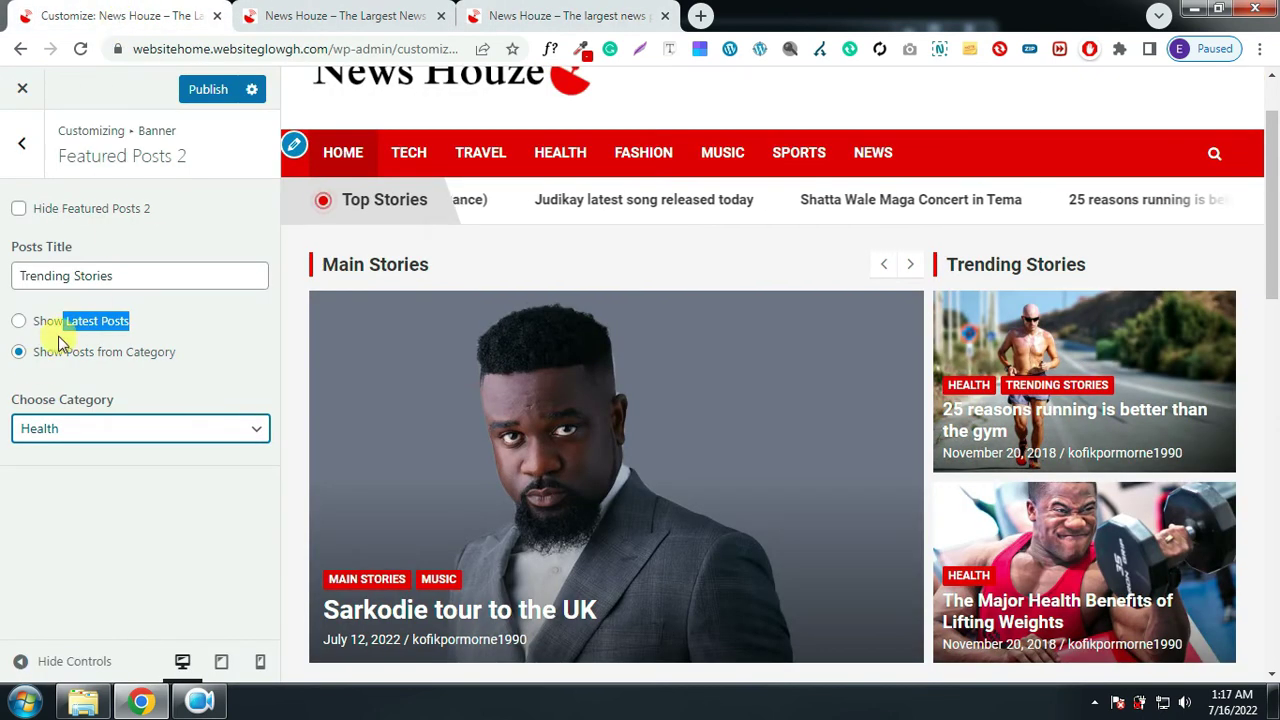
click(208, 90)
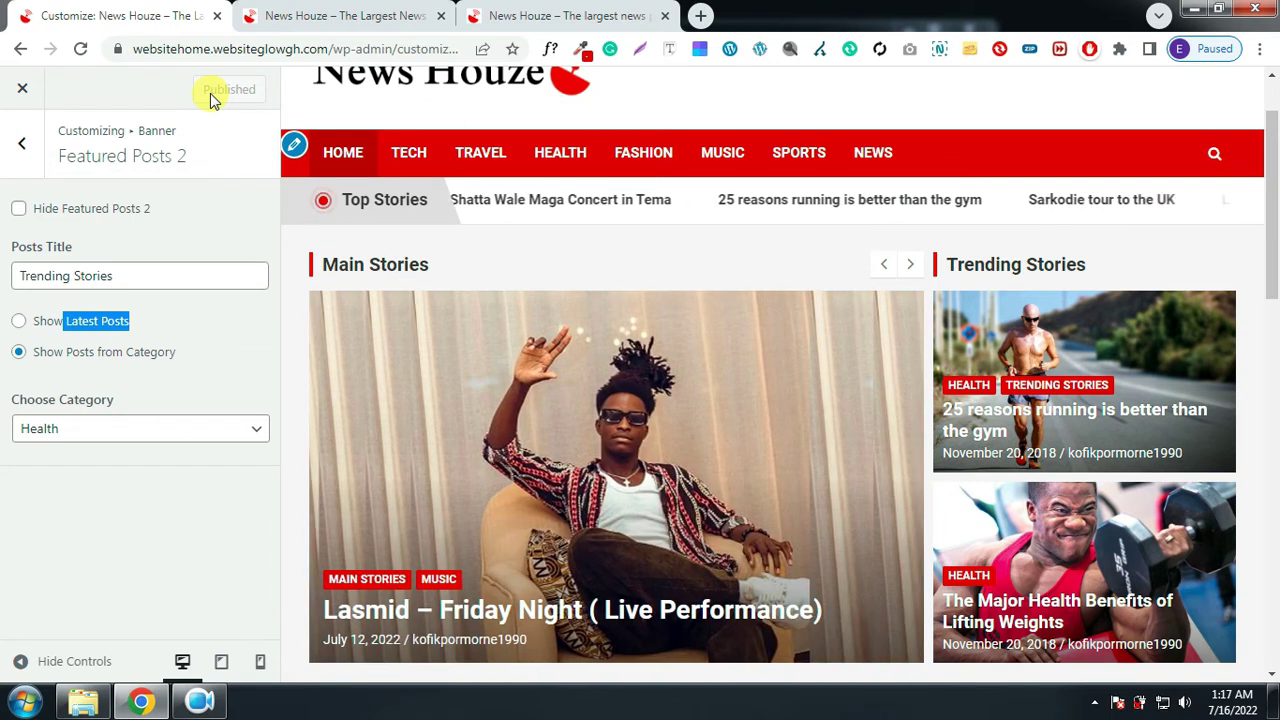
click(21, 145)
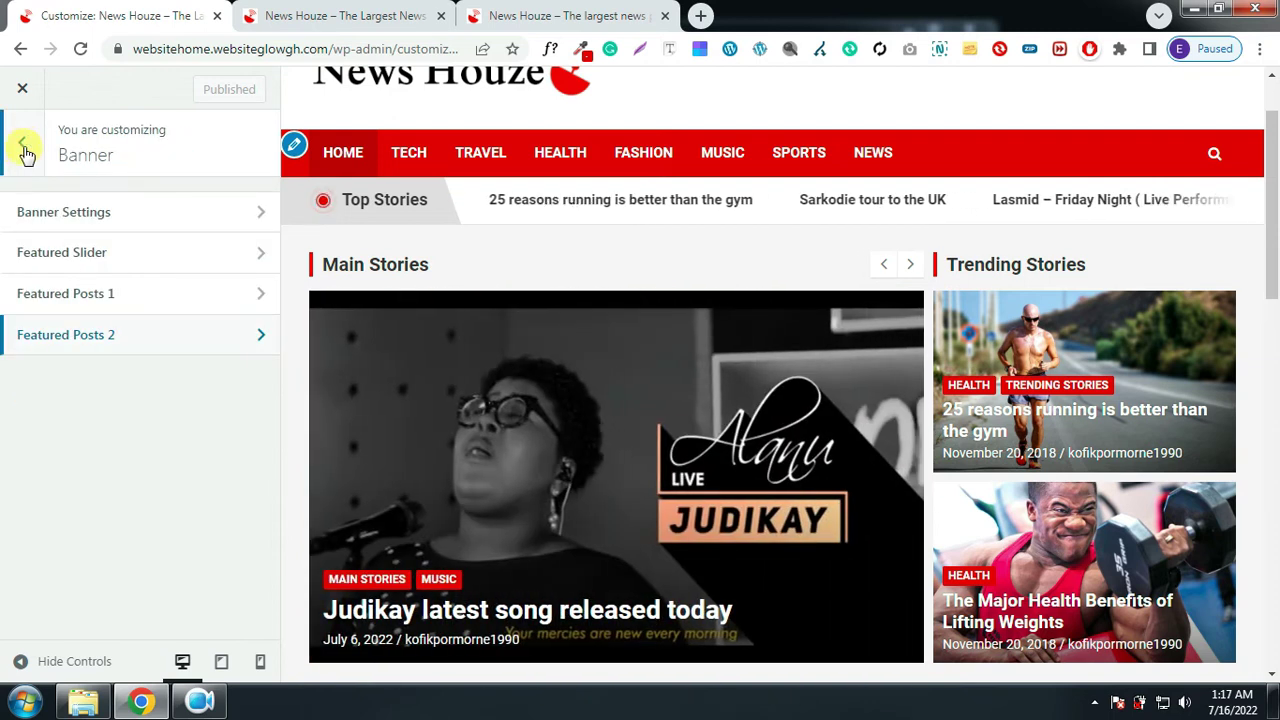
click(27, 145)
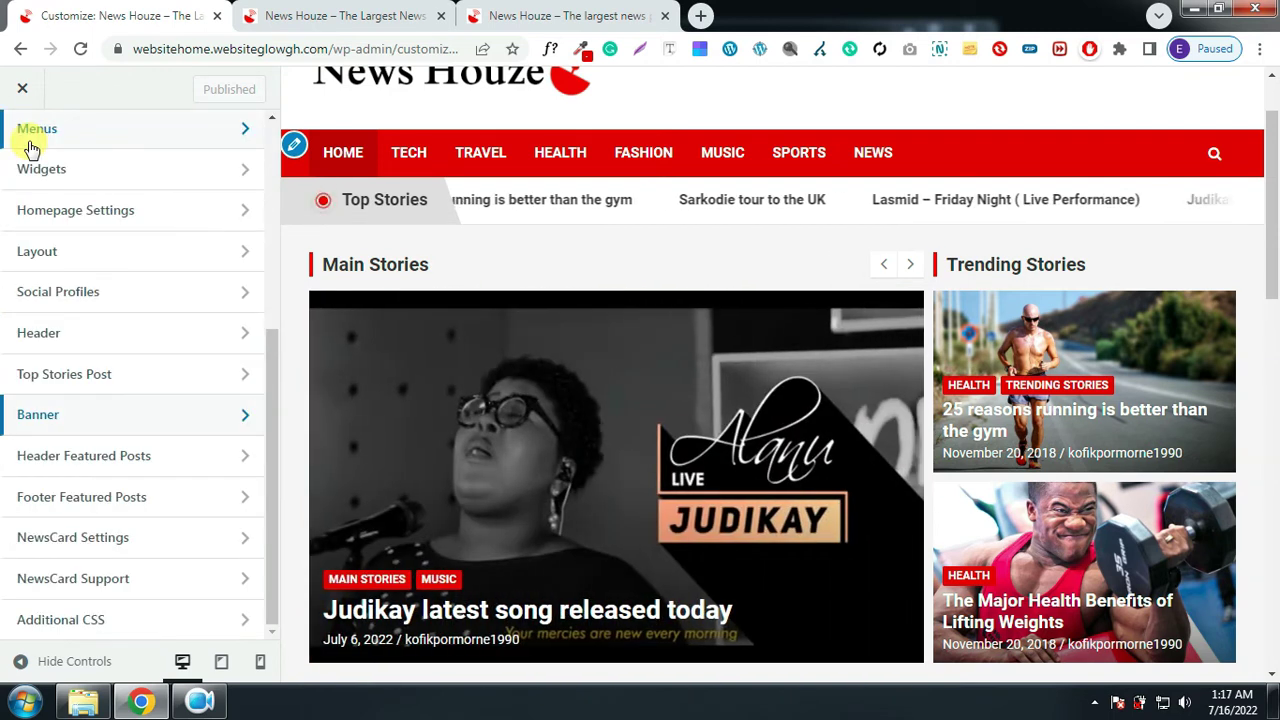
Check Popular Stories on the reference site and set the Header Featured Posts to show posts from the Sports category
scroll(651, 382, down, 5)
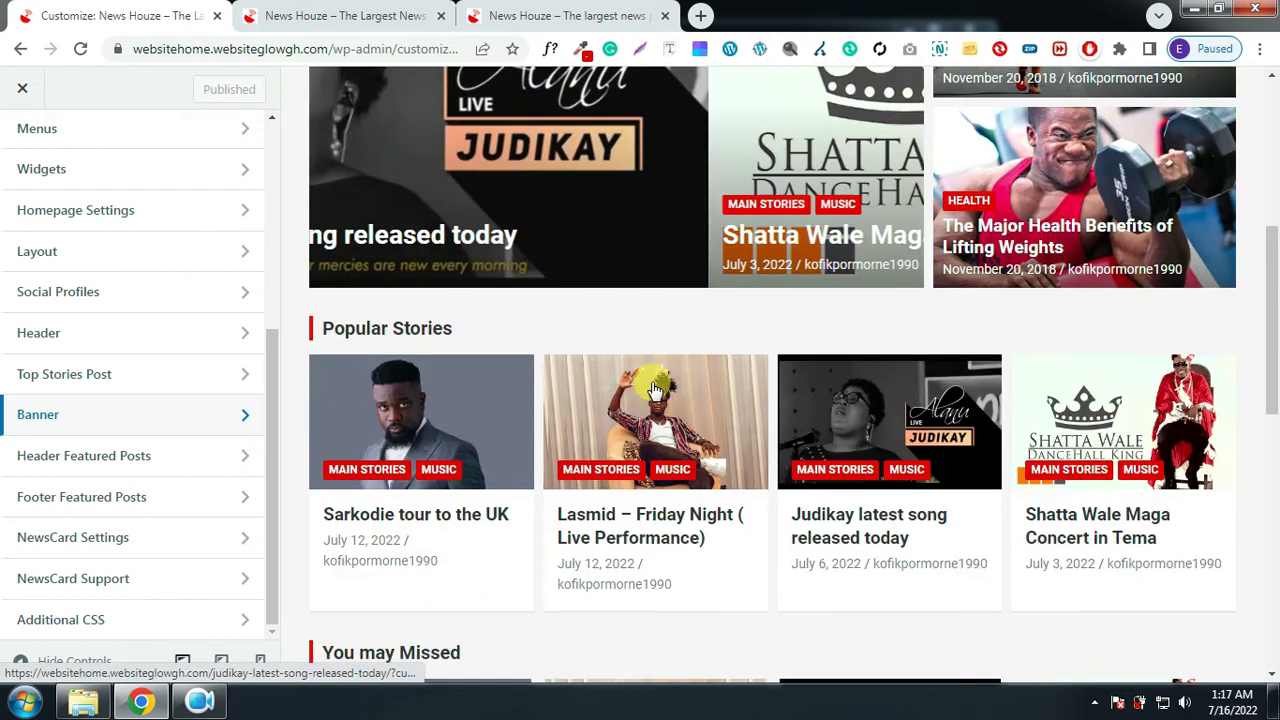
scroll(653, 388, up, 1)
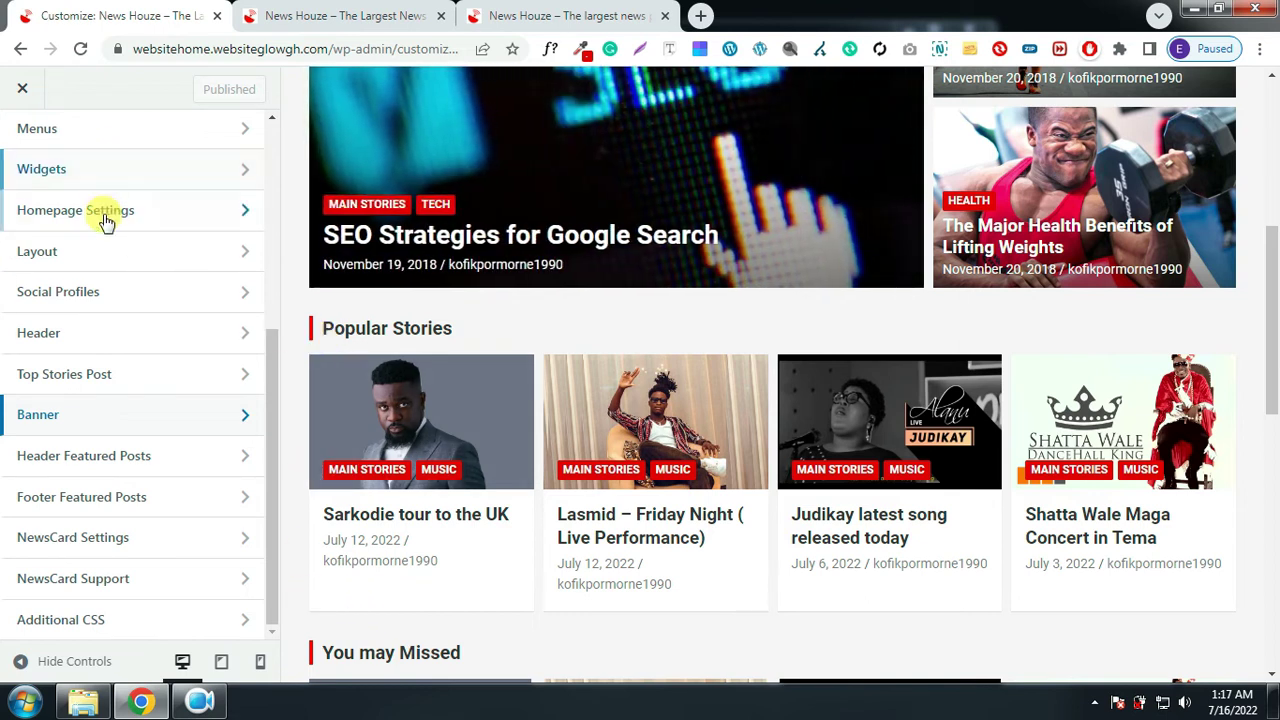
click(97, 458)
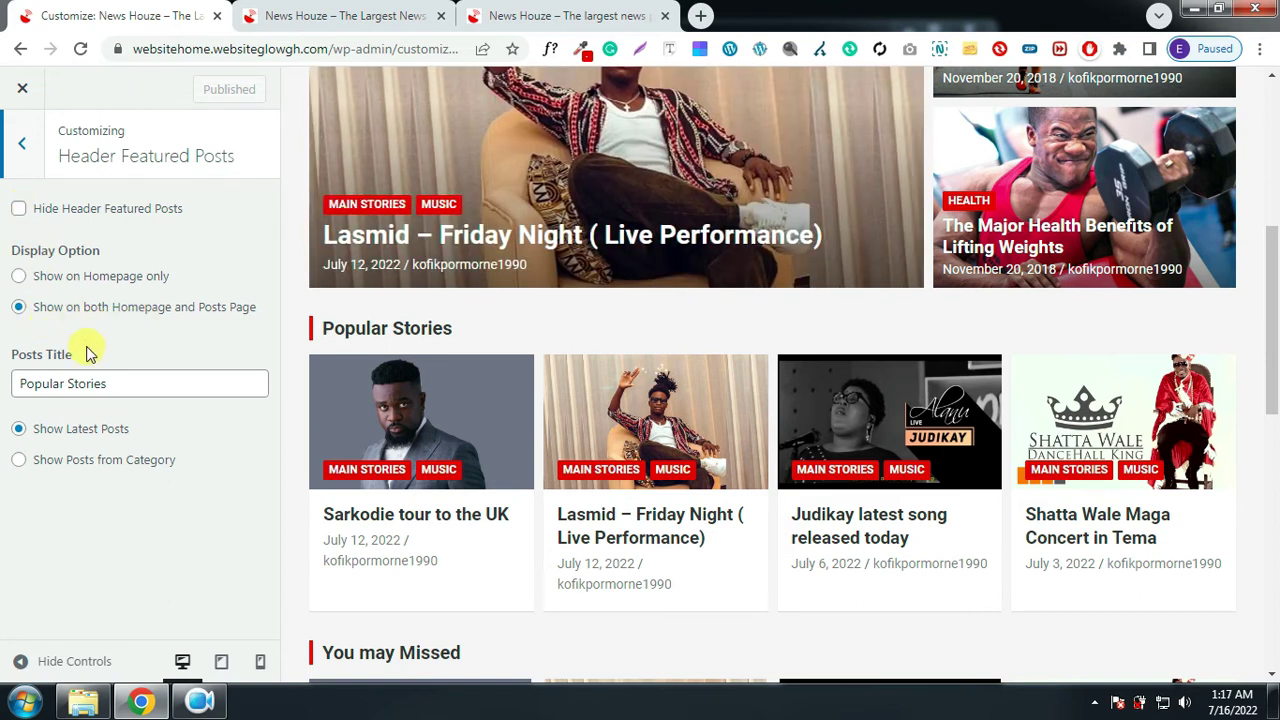
click(18, 460)
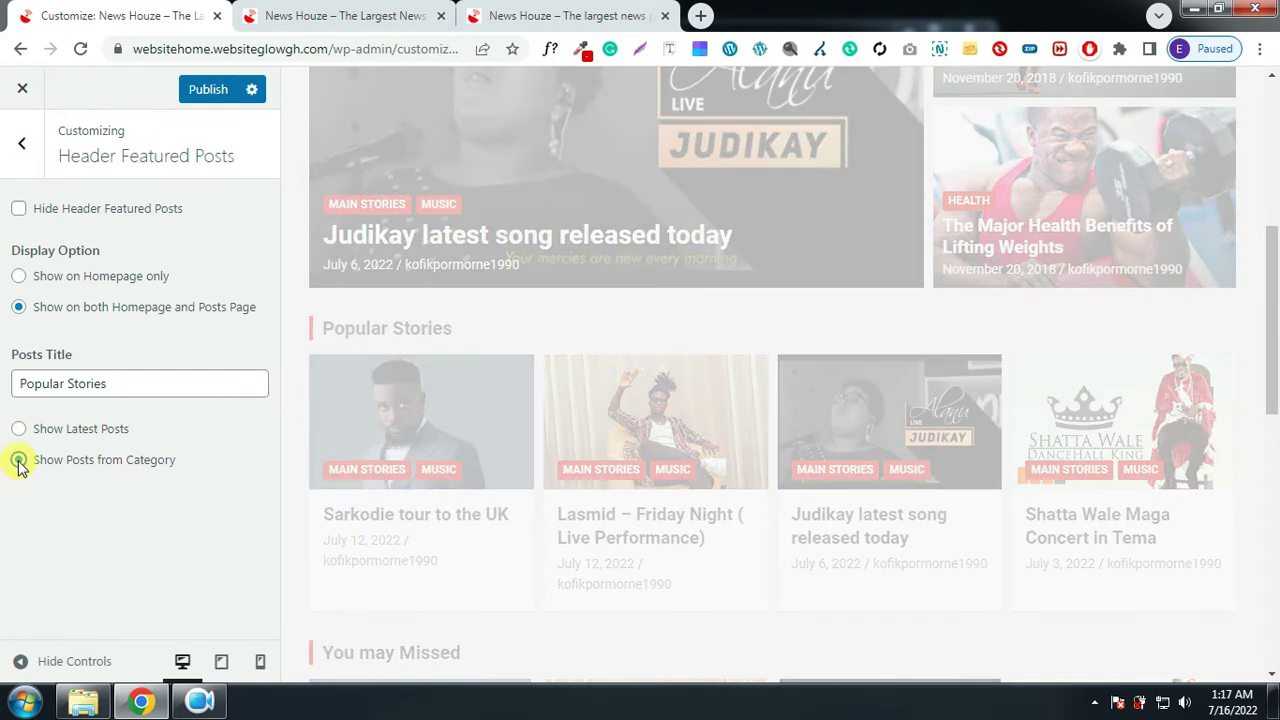
click(566, 16)
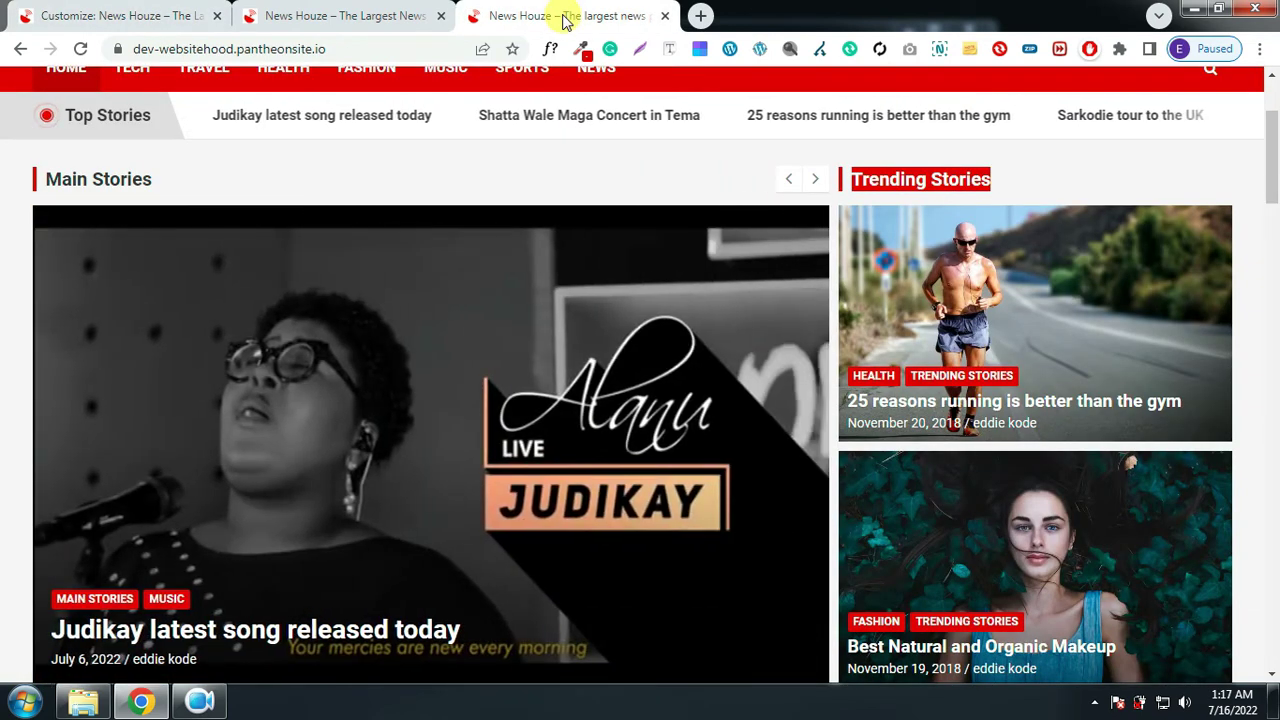
scroll(591, 206, down, 5)
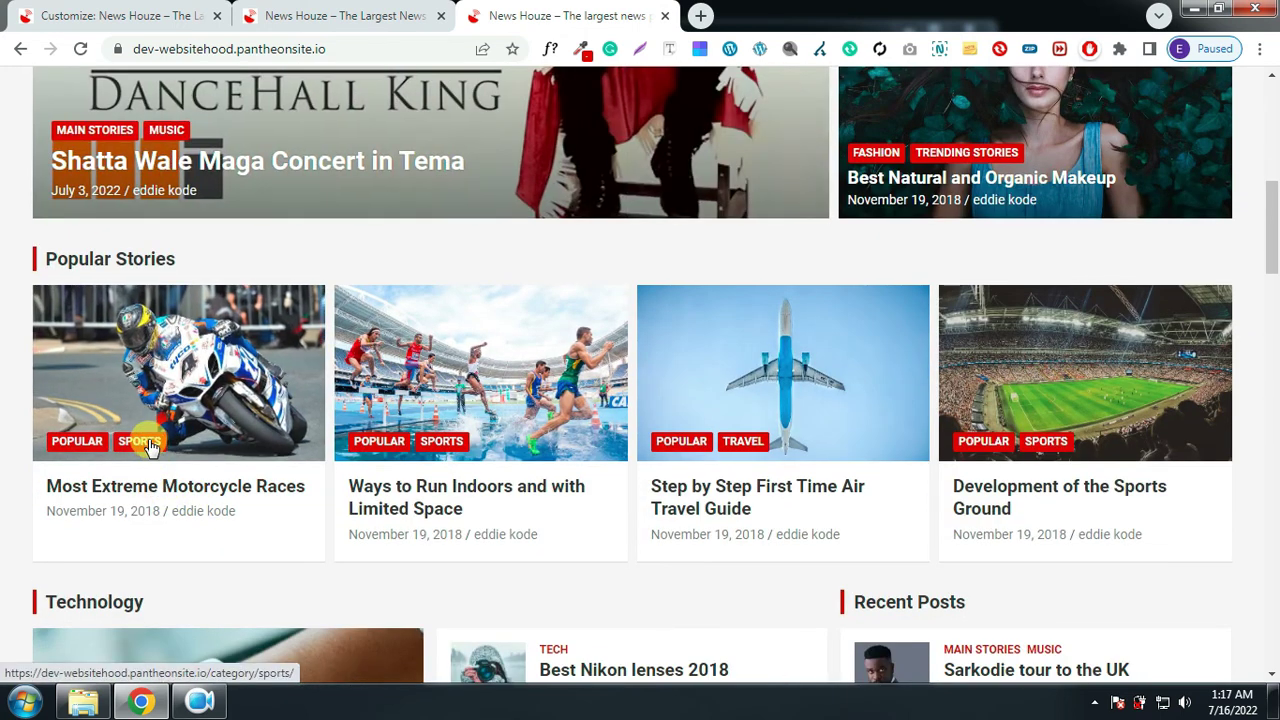
click(125, 12)
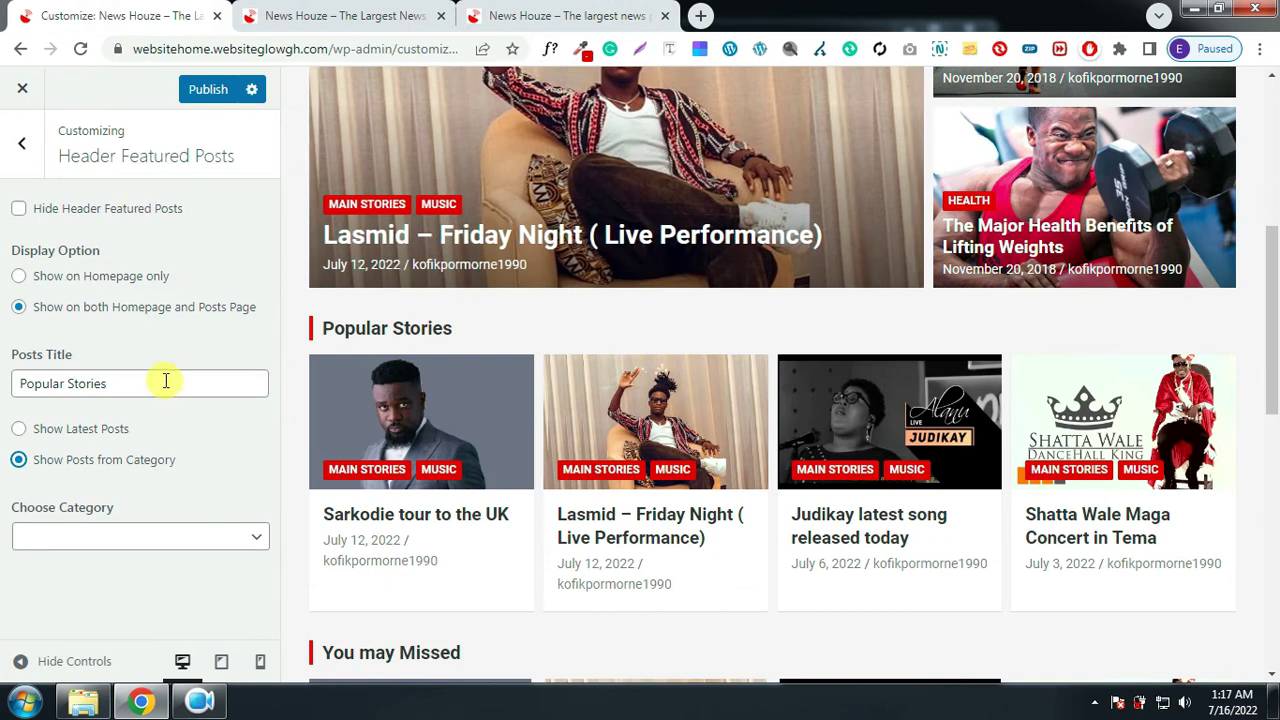
click(148, 537)
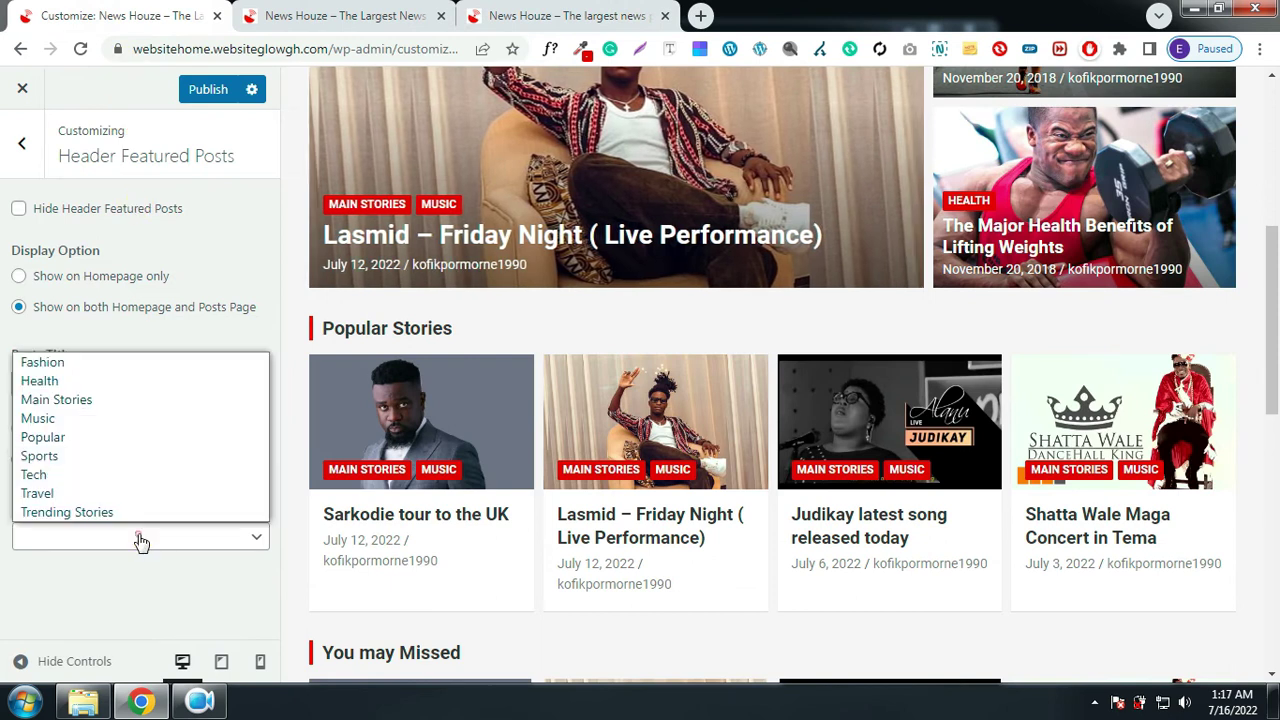
click(40, 456)
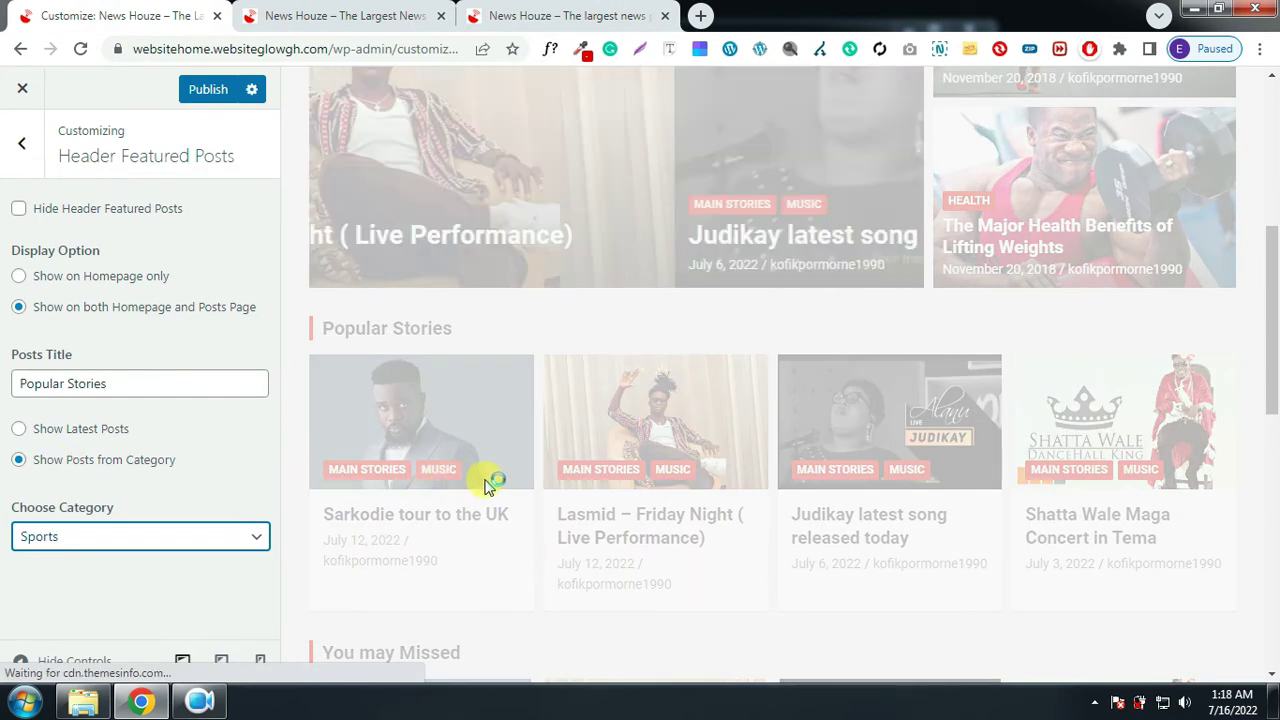
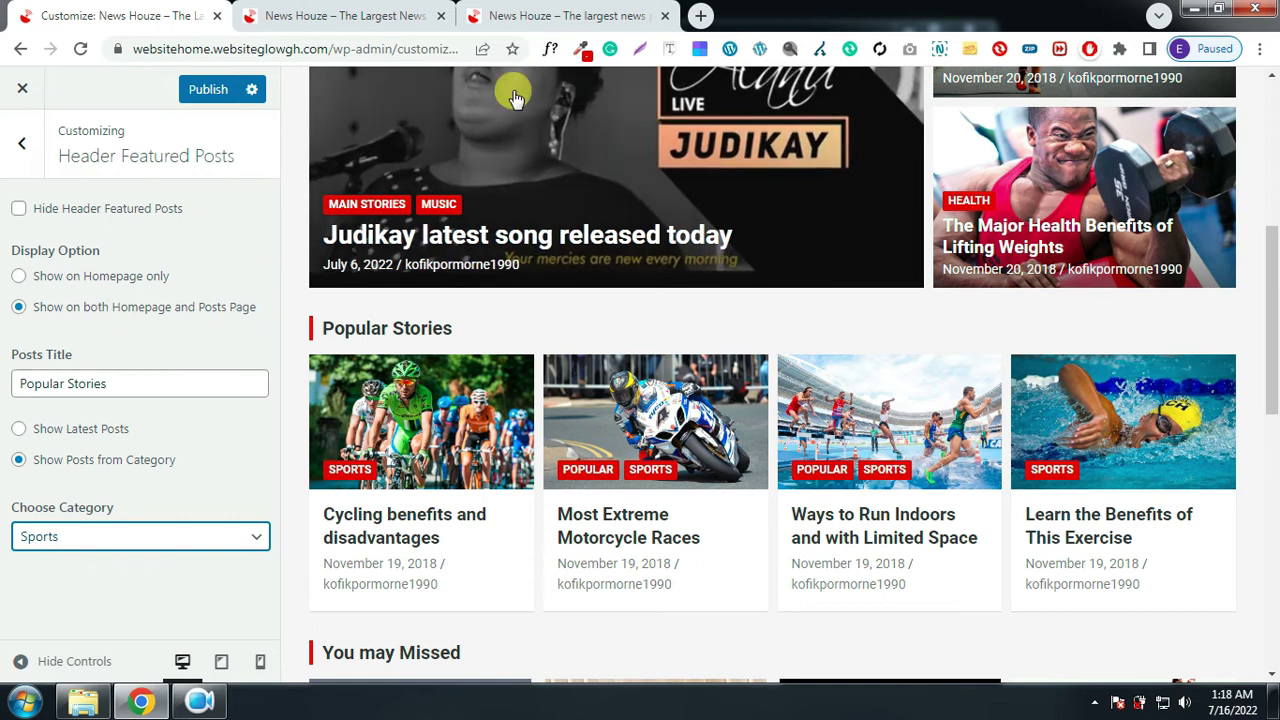
Keep the Popular Stories title, publish the Header Featured Posts change and return to the Customizer's main options
drag(160, 372, 16, 387)
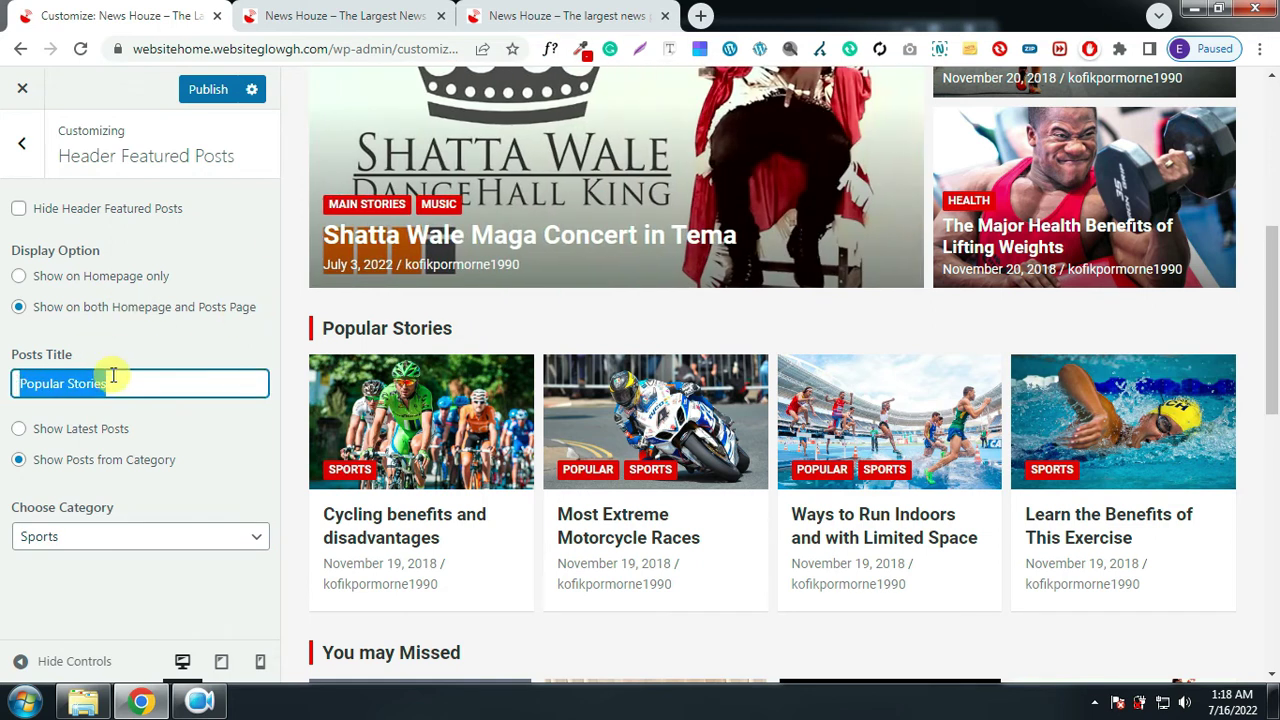
key(Right)
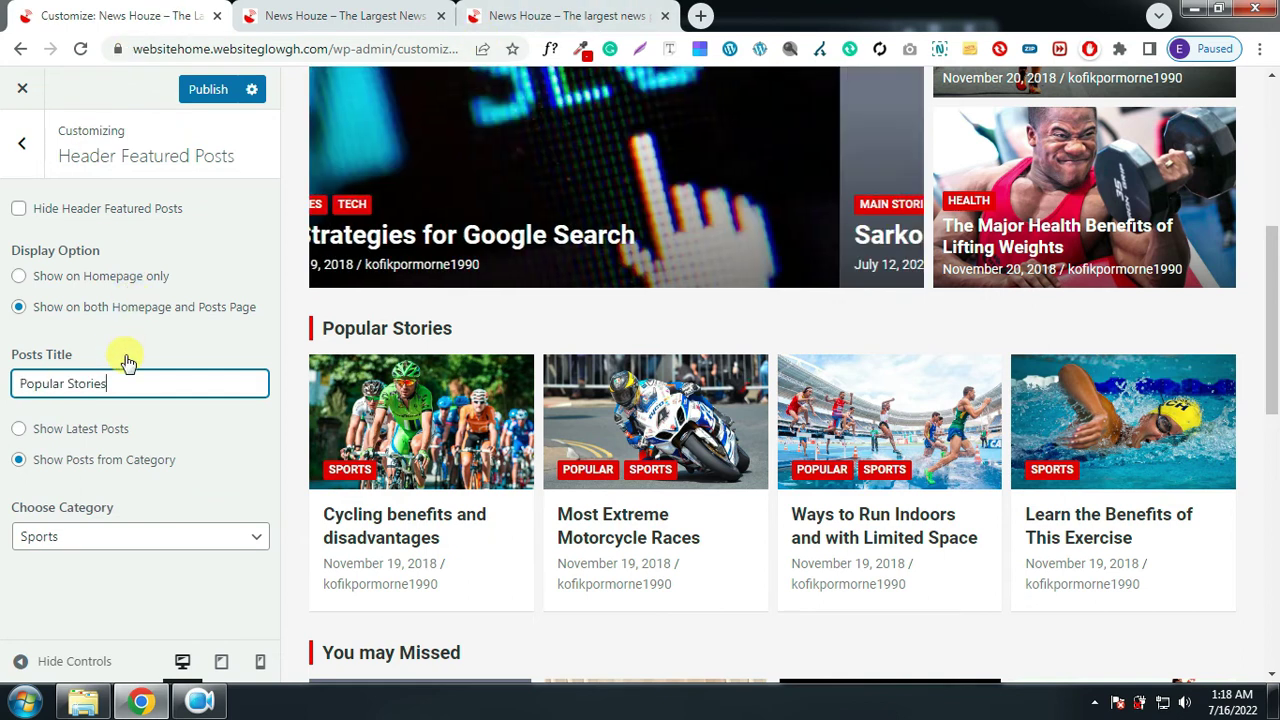
click(208, 89)
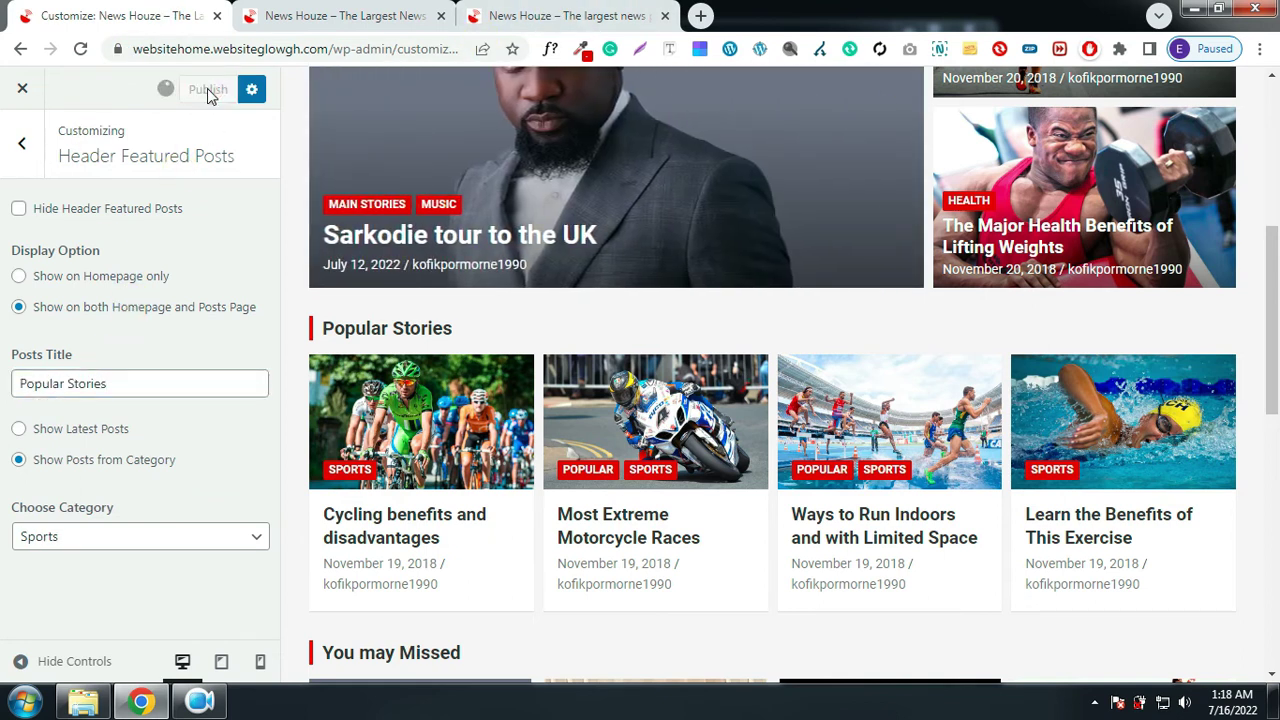
click(22, 145)
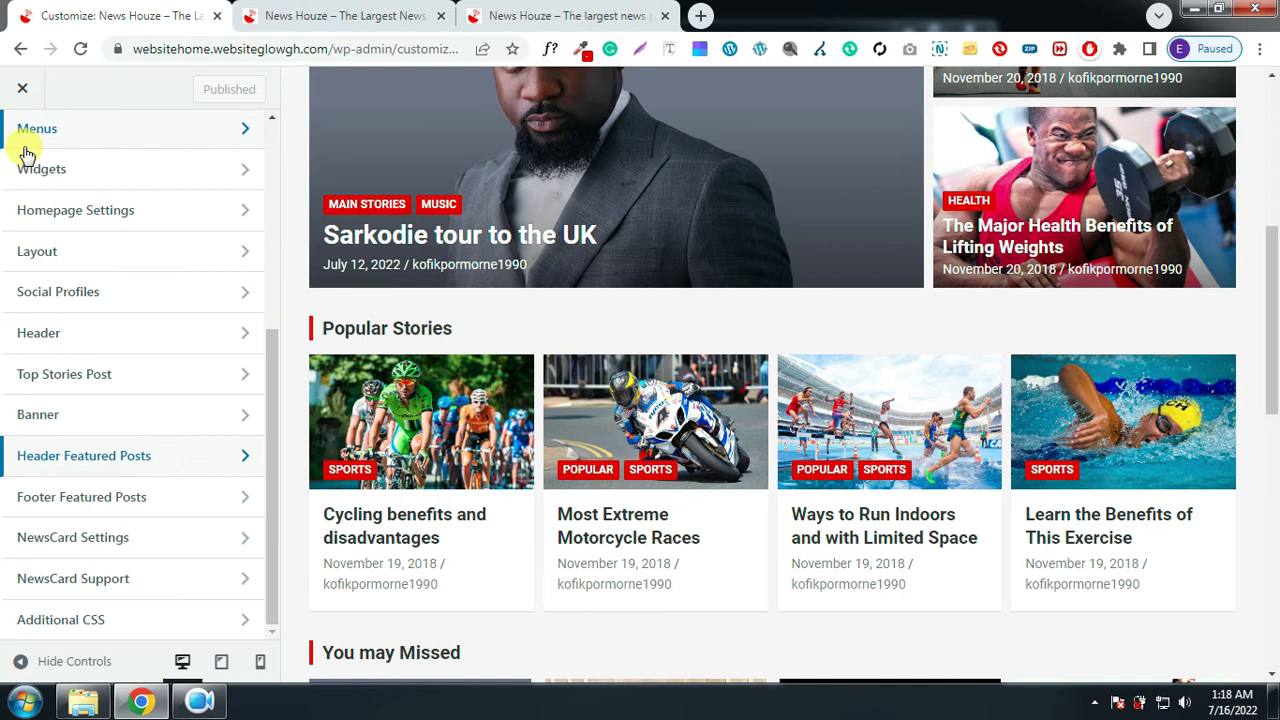
scroll(657, 477, down, 4)
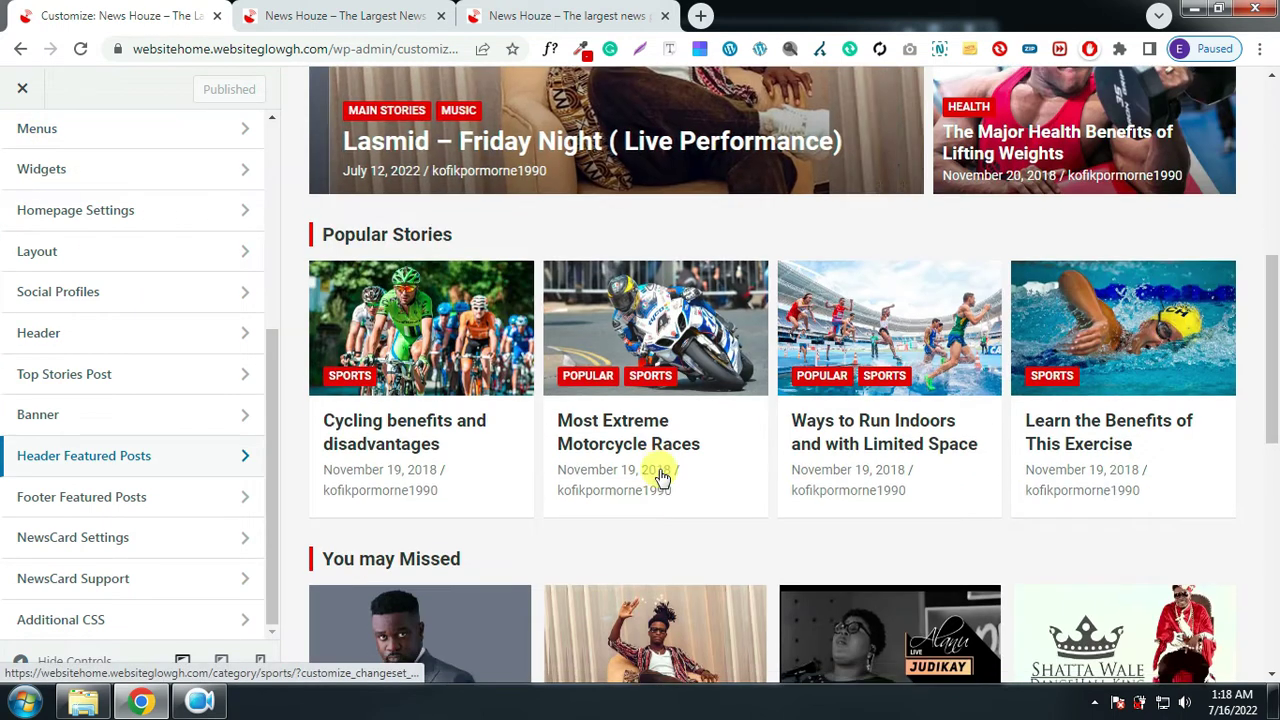
Set the footer featured posts to show posts from the Music category
scroll(657, 477, down, 1)
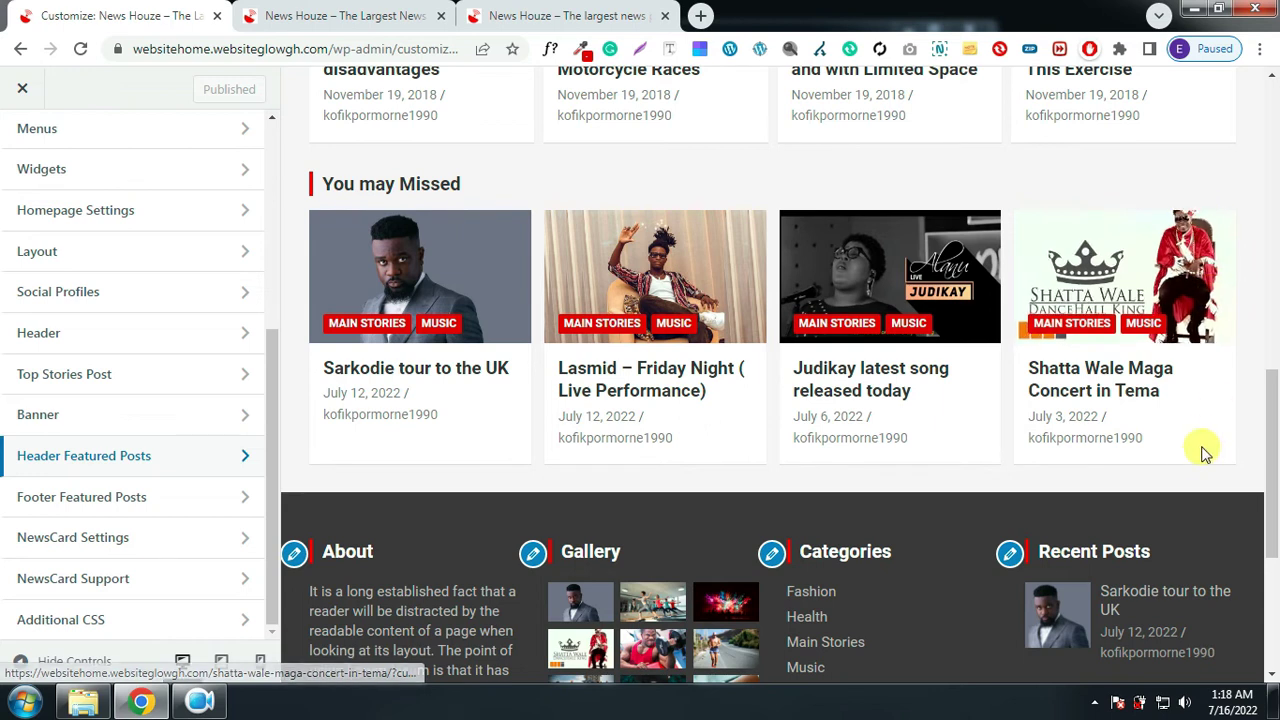
click(107, 500)
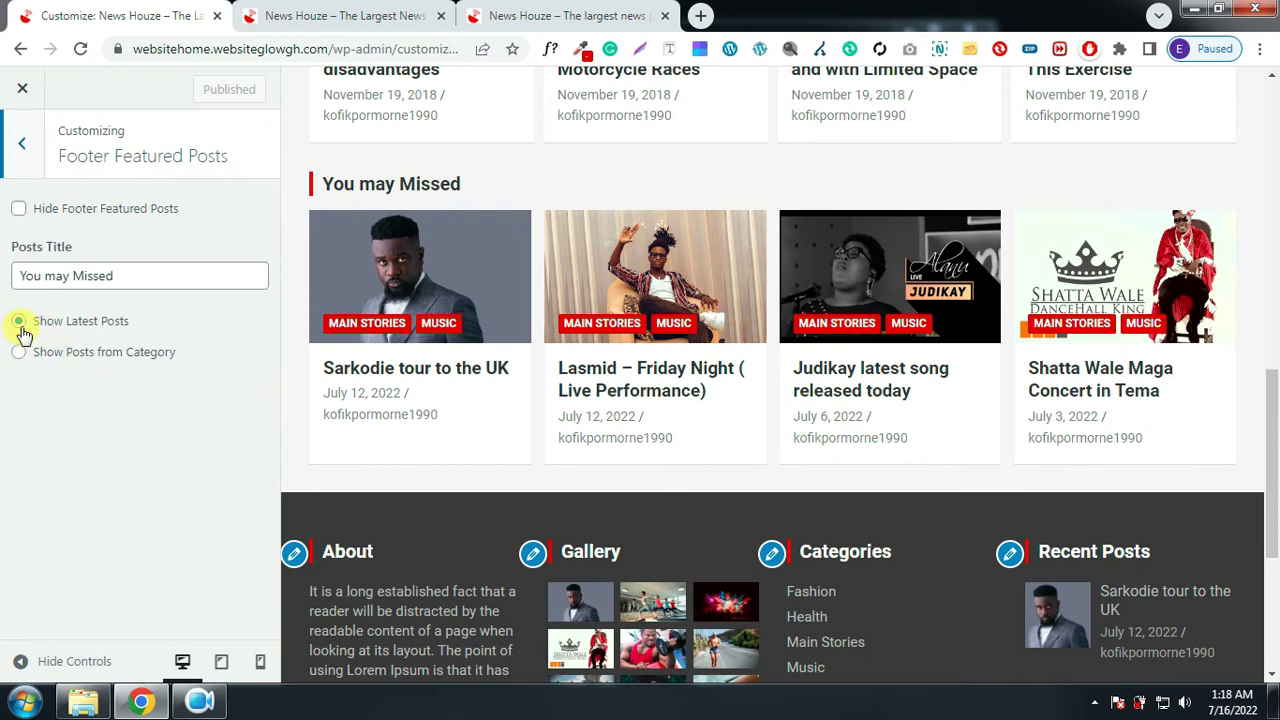
click(18, 353)
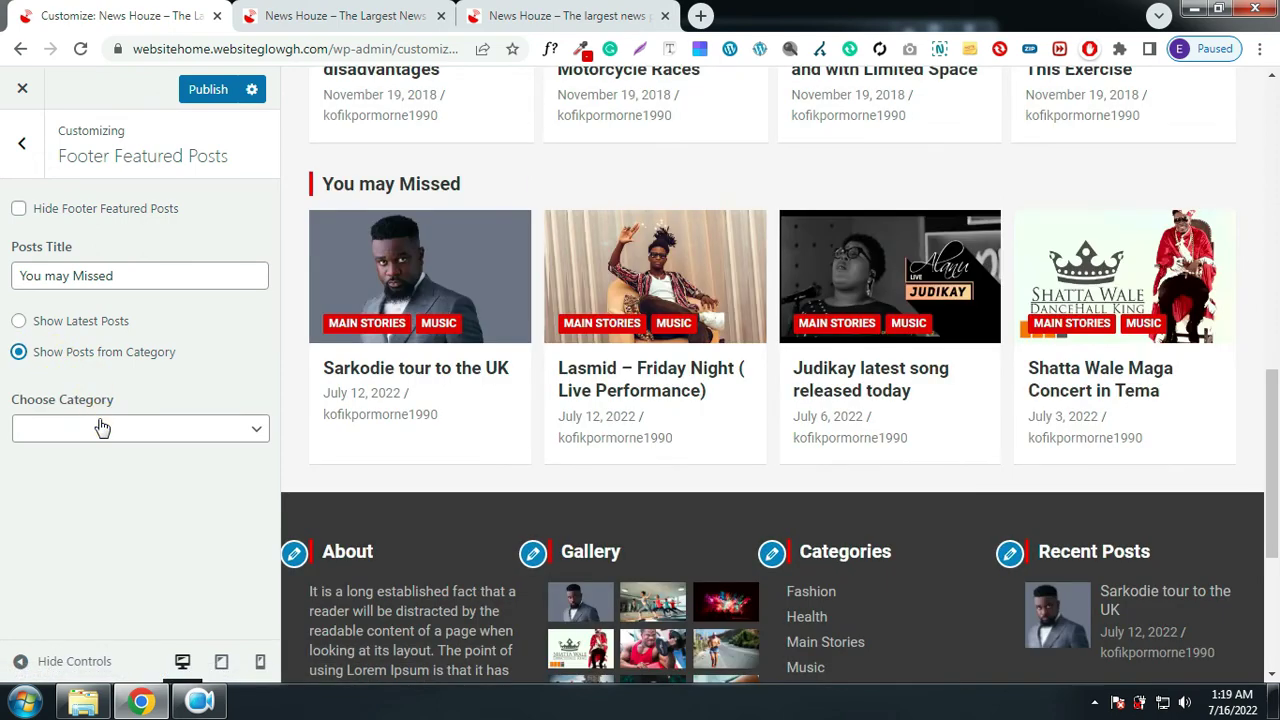
click(100, 428)
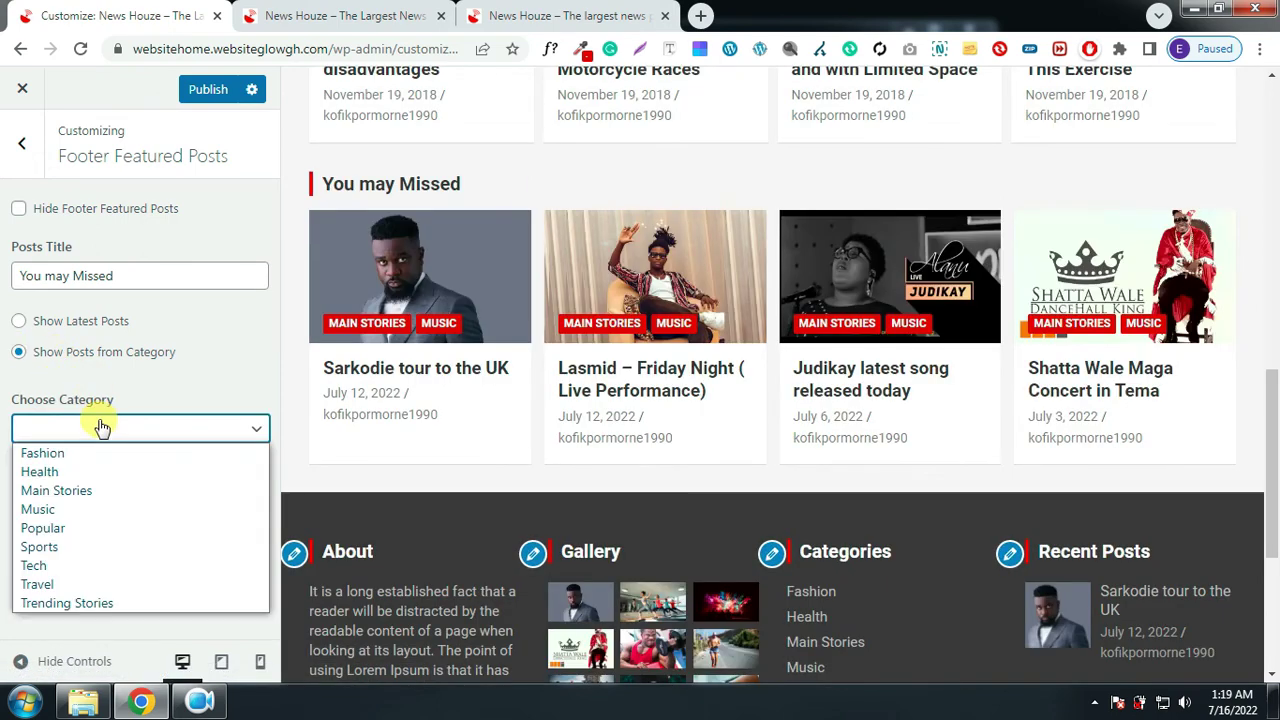
click(71, 514)
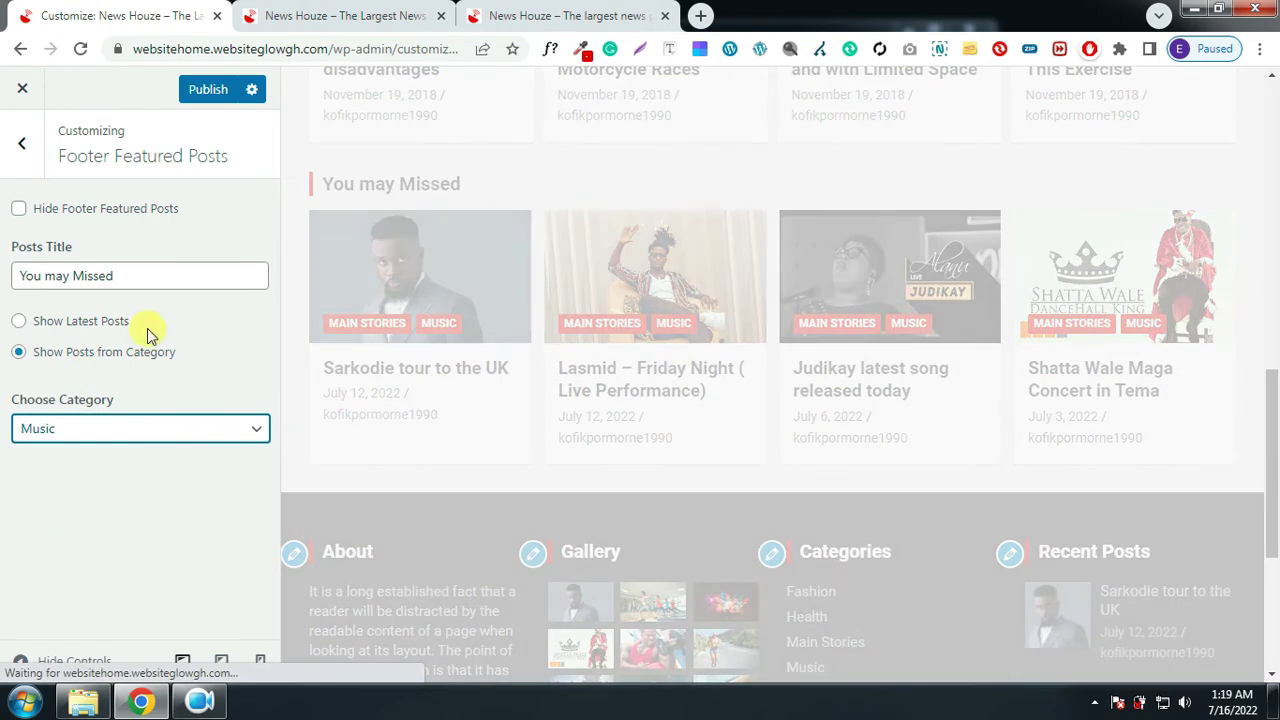
Change the footer featured posts title to "Music Vibes" and publish the changes
drag(153, 281, 15, 280)
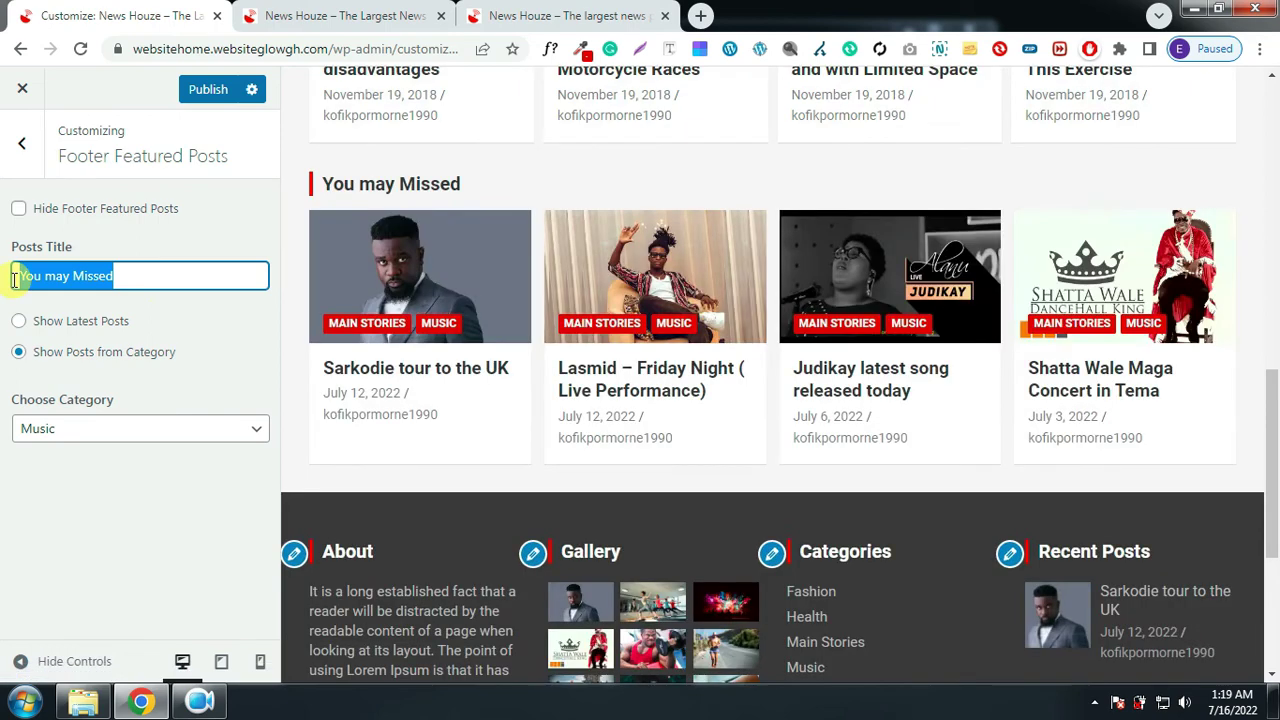
text(Mu)
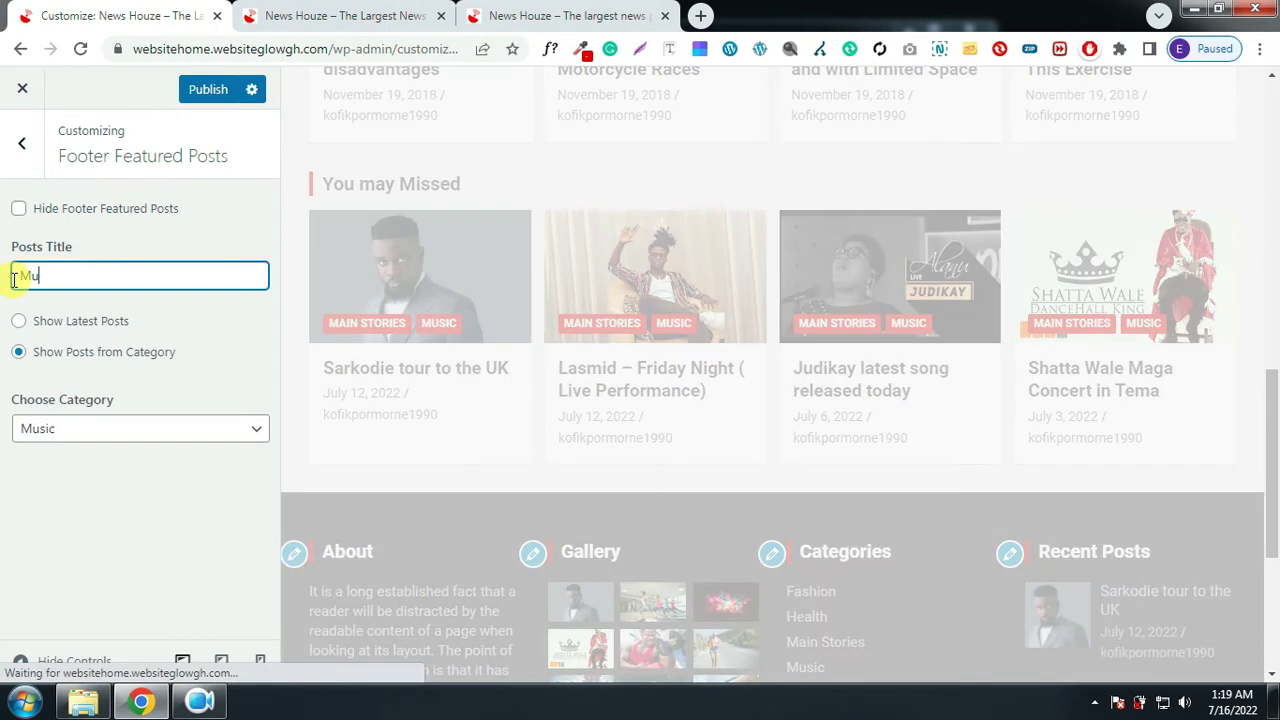
text(sic )
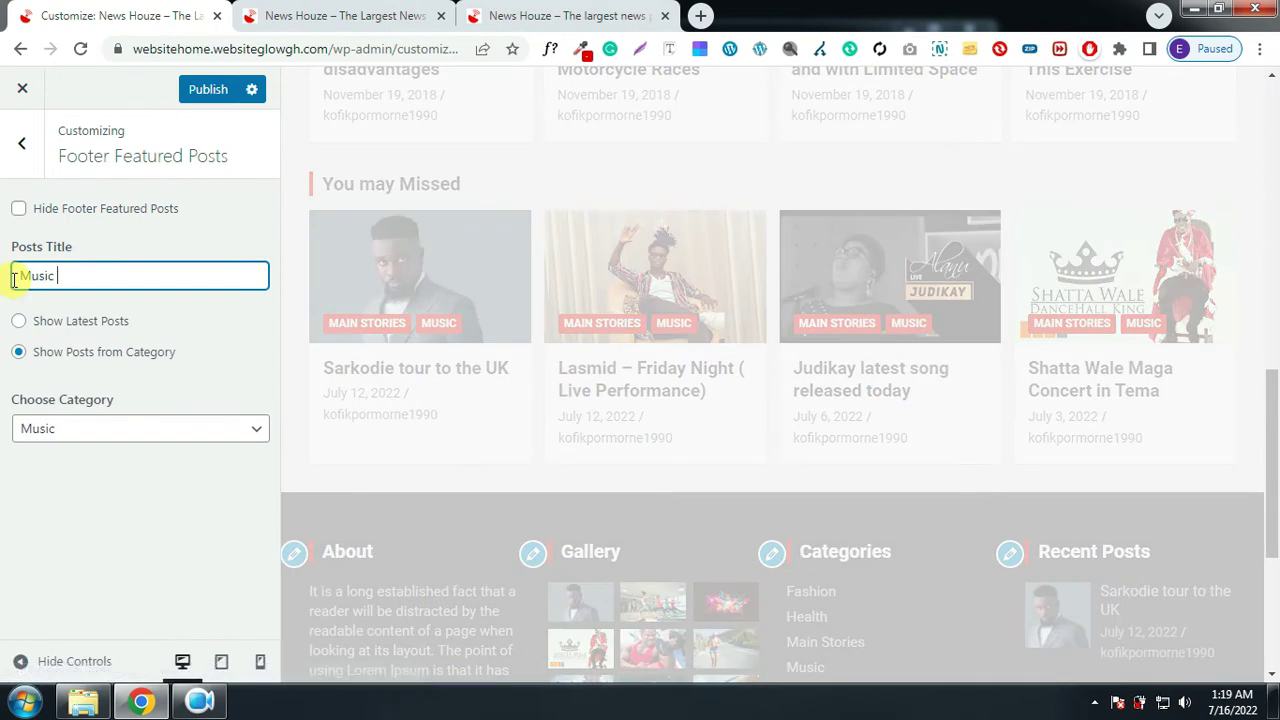
text(B)
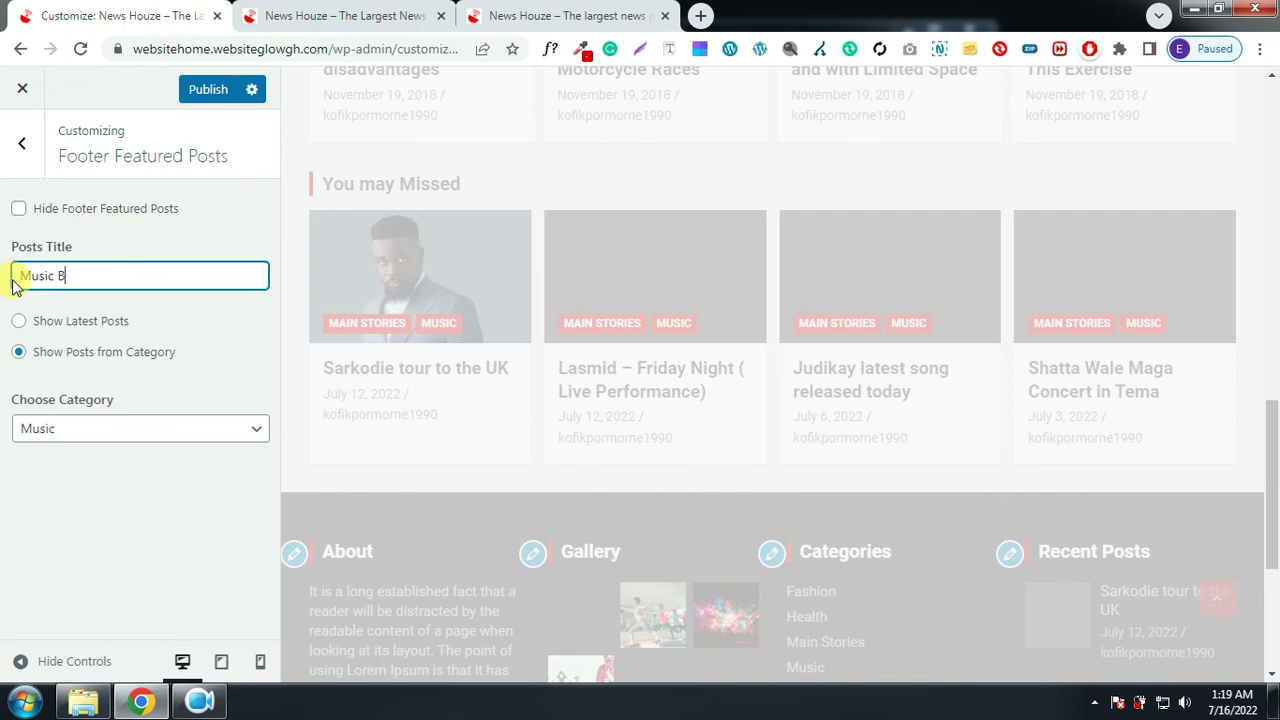
key(BackSpace)
text(Vibes)
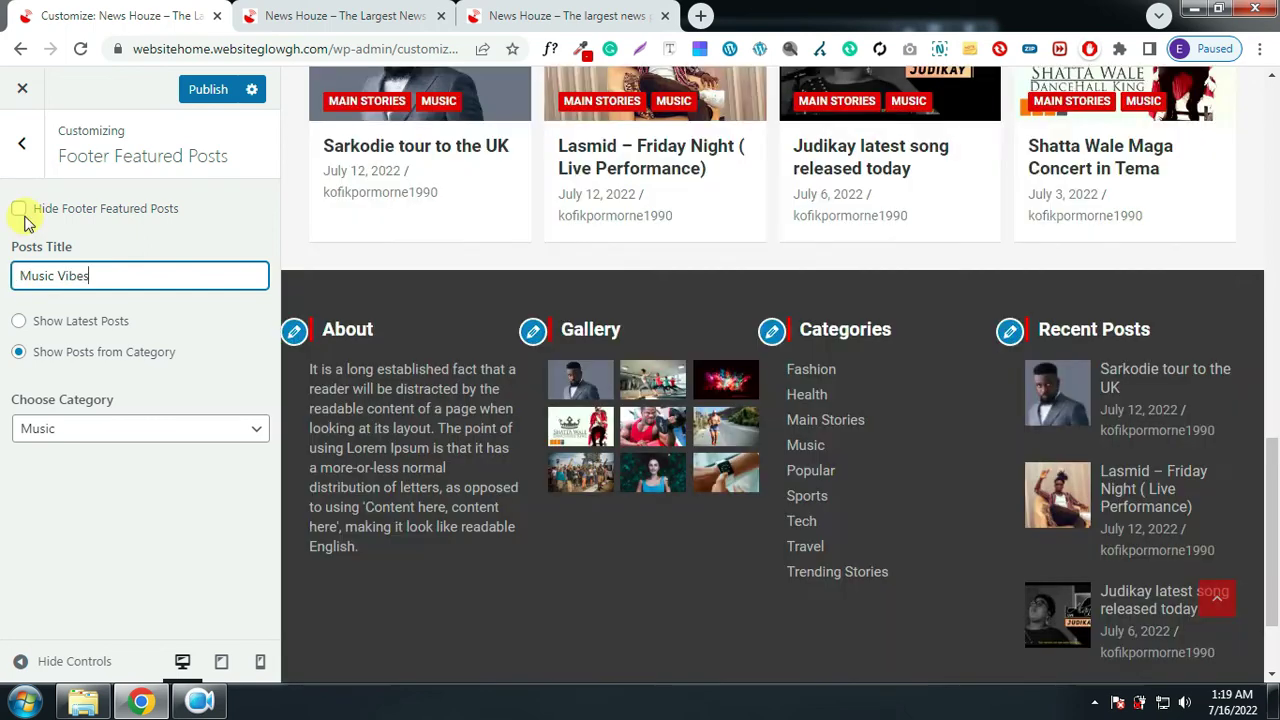
click(208, 89)
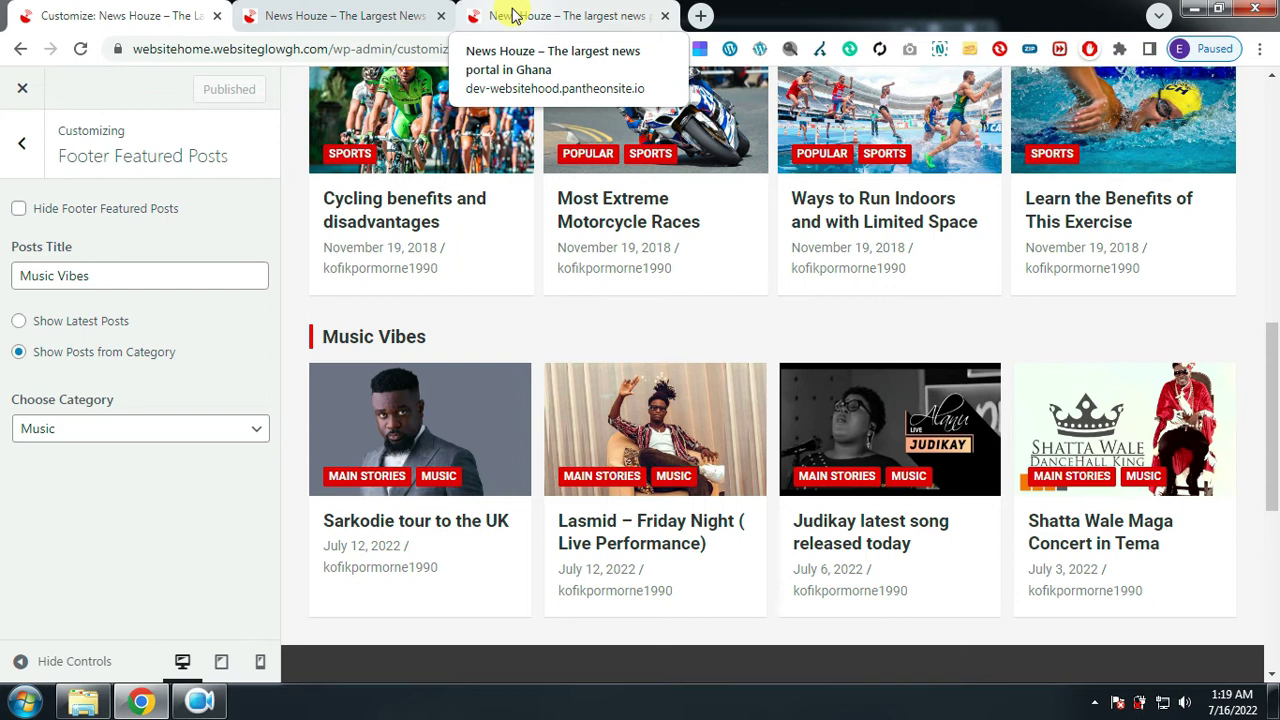
Examine the Technology, Fashion and Sports sections on the reference site's home page
click(512, 15)
scroll(598, 376, down, 3)
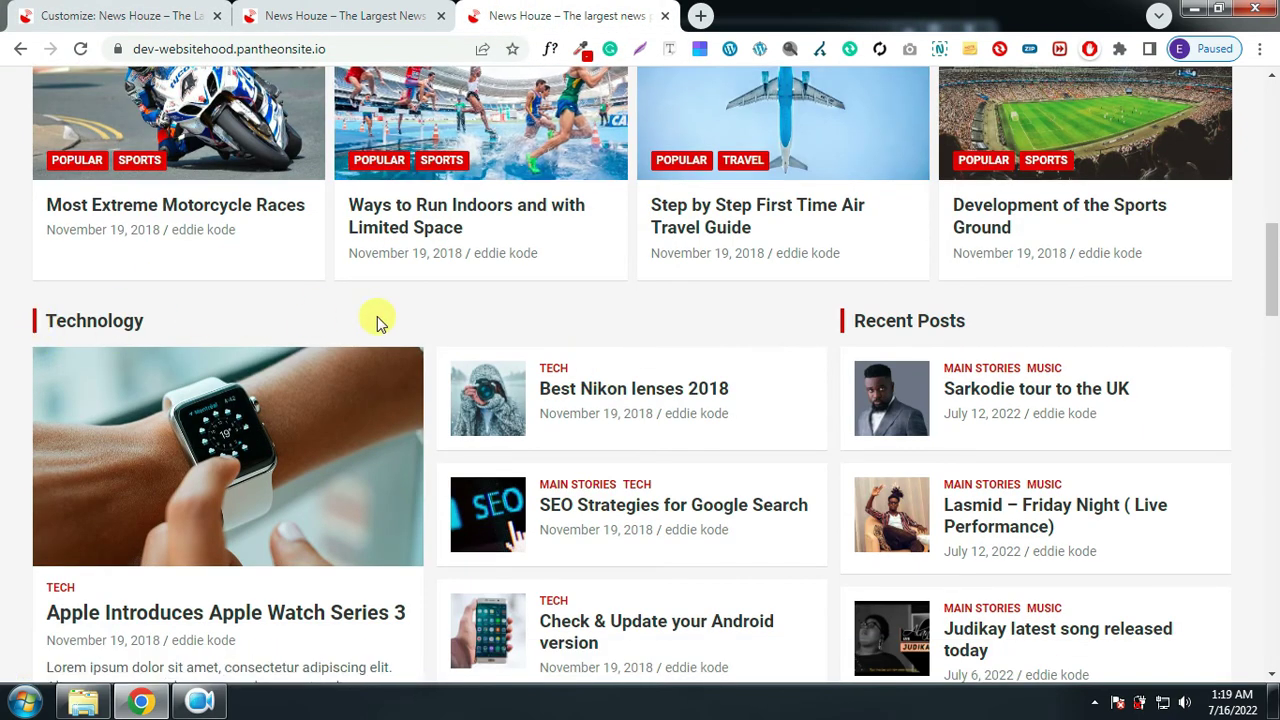
scroll(620, 445, down, 4)
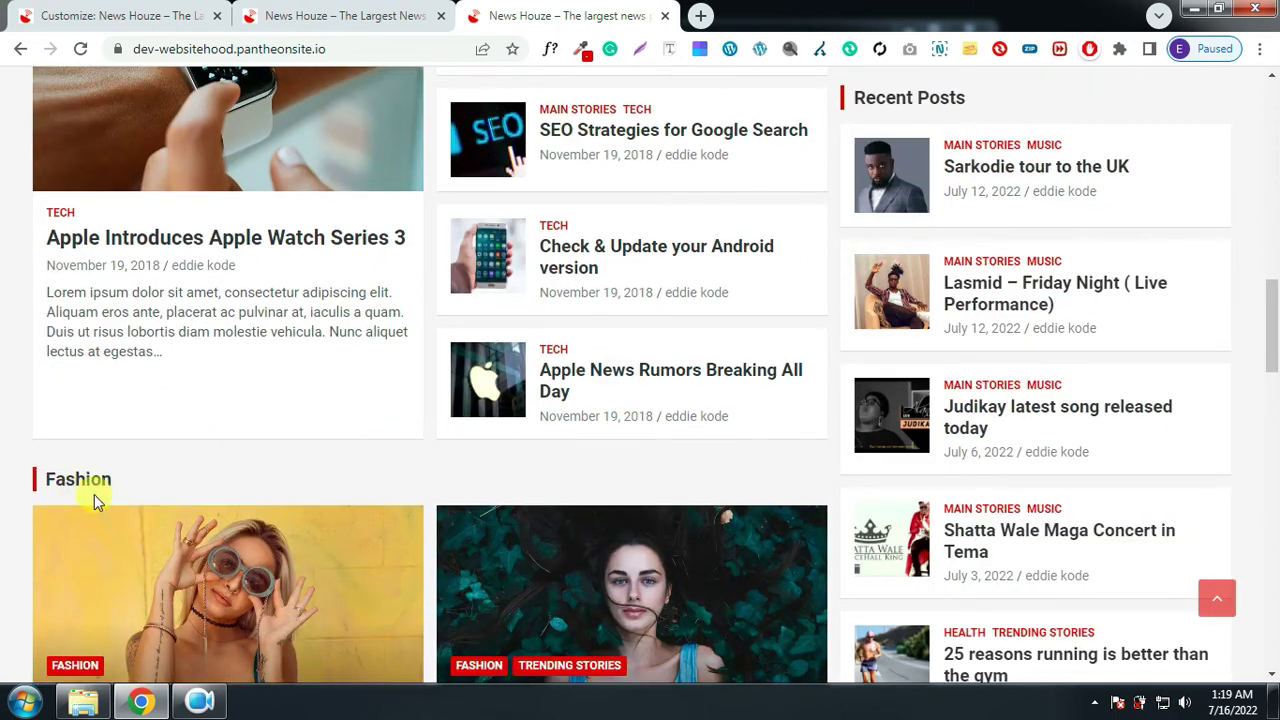
scroll(263, 466, down, 4)
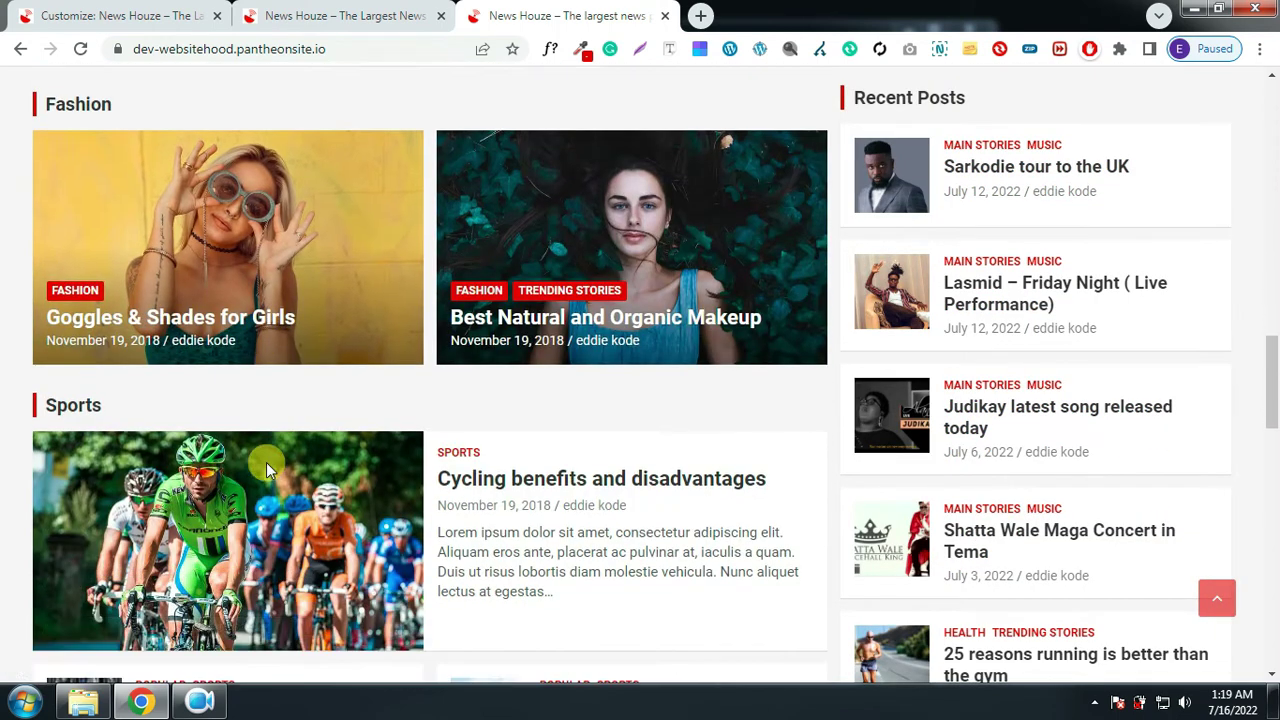
scroll(266, 462, up, 3)
scroll(358, 461, up, 5)
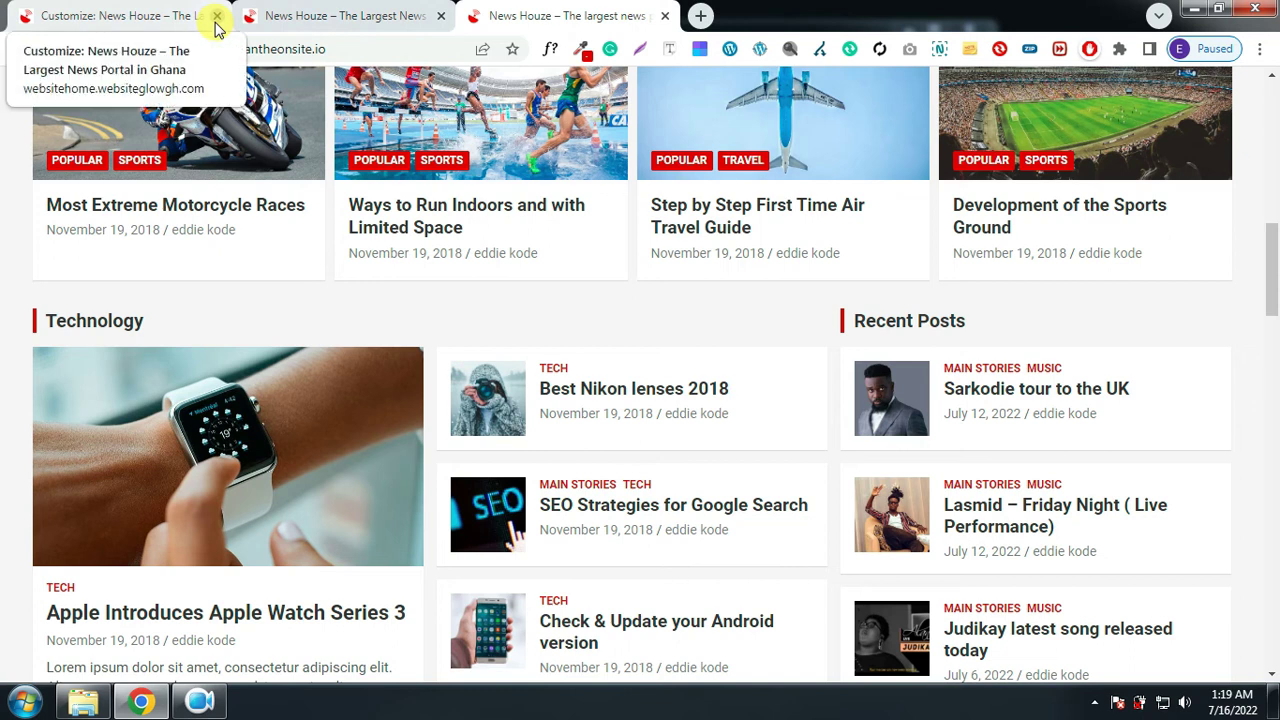
Return to the site customizer and open the Front Page Content Section widget area
click(110, 20)
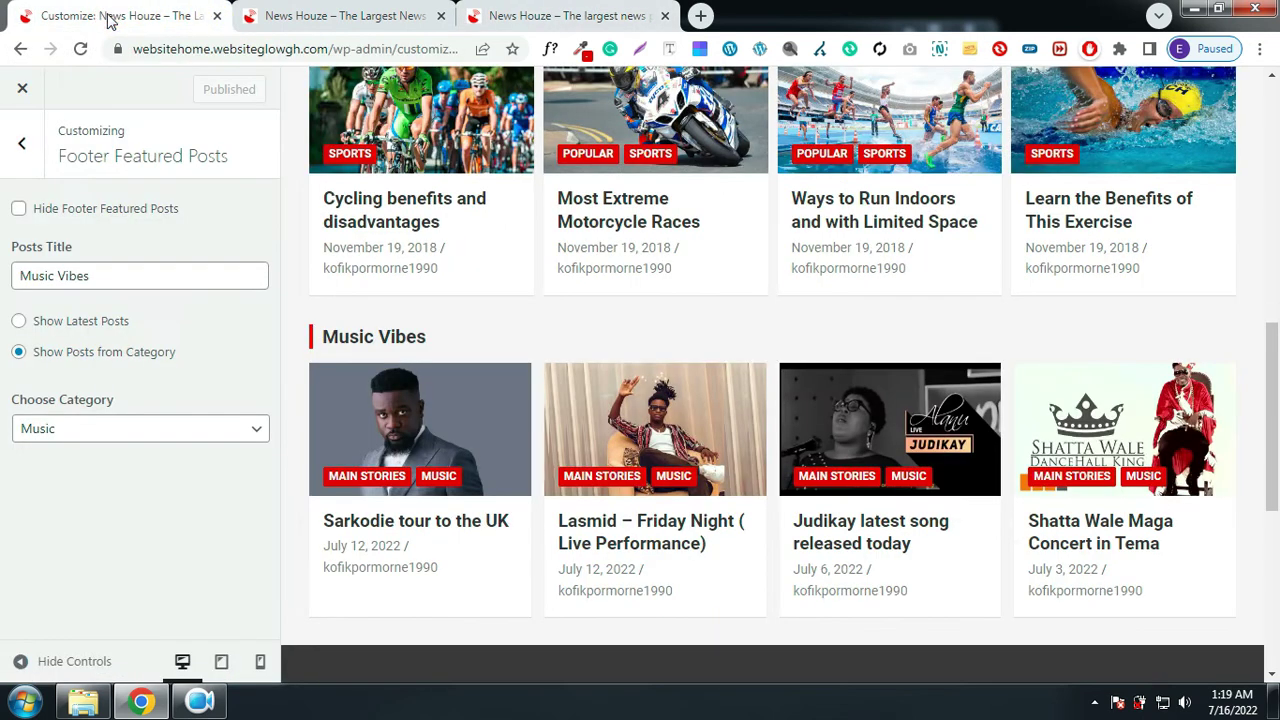
click(26, 147)
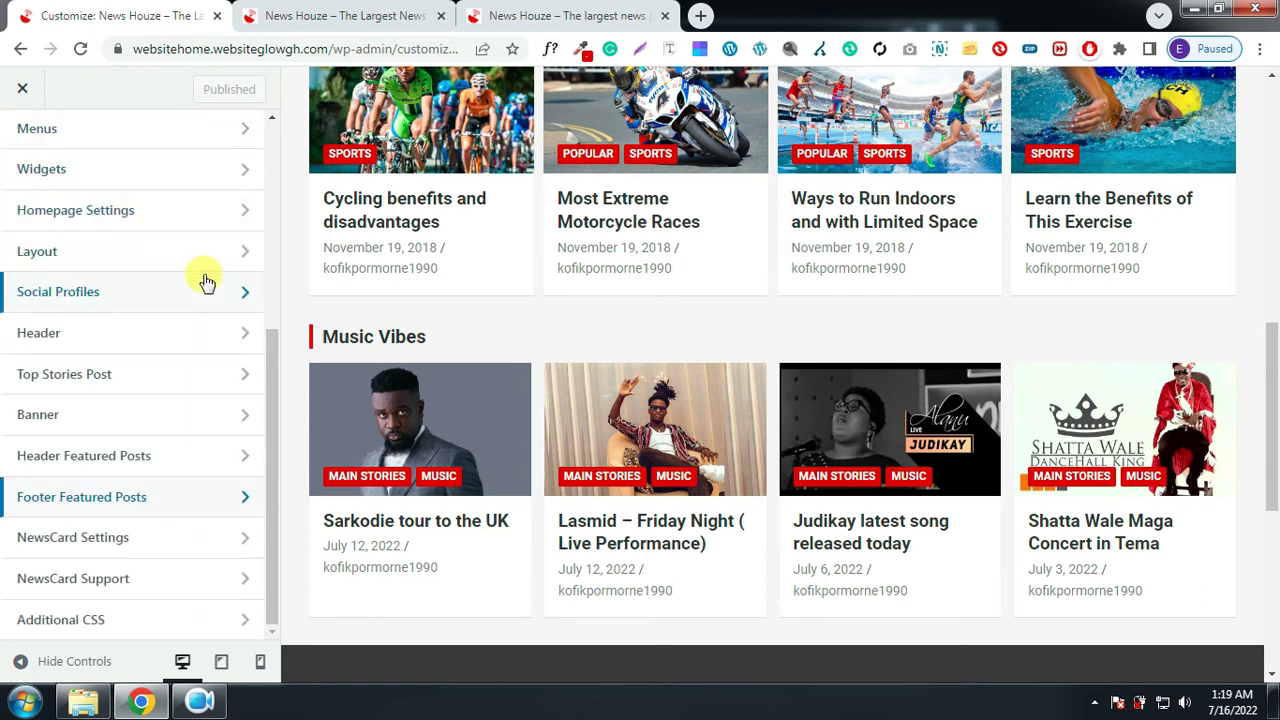
scroll(157, 274, up, 1)
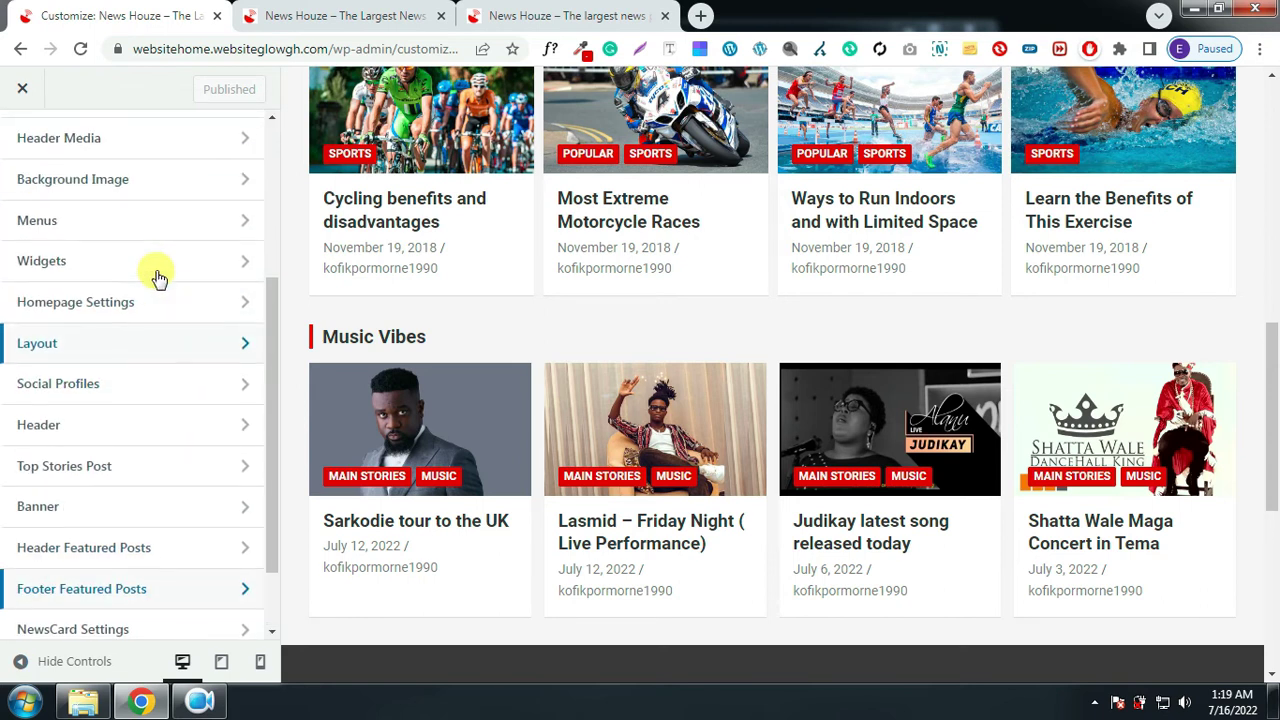
click(95, 262)
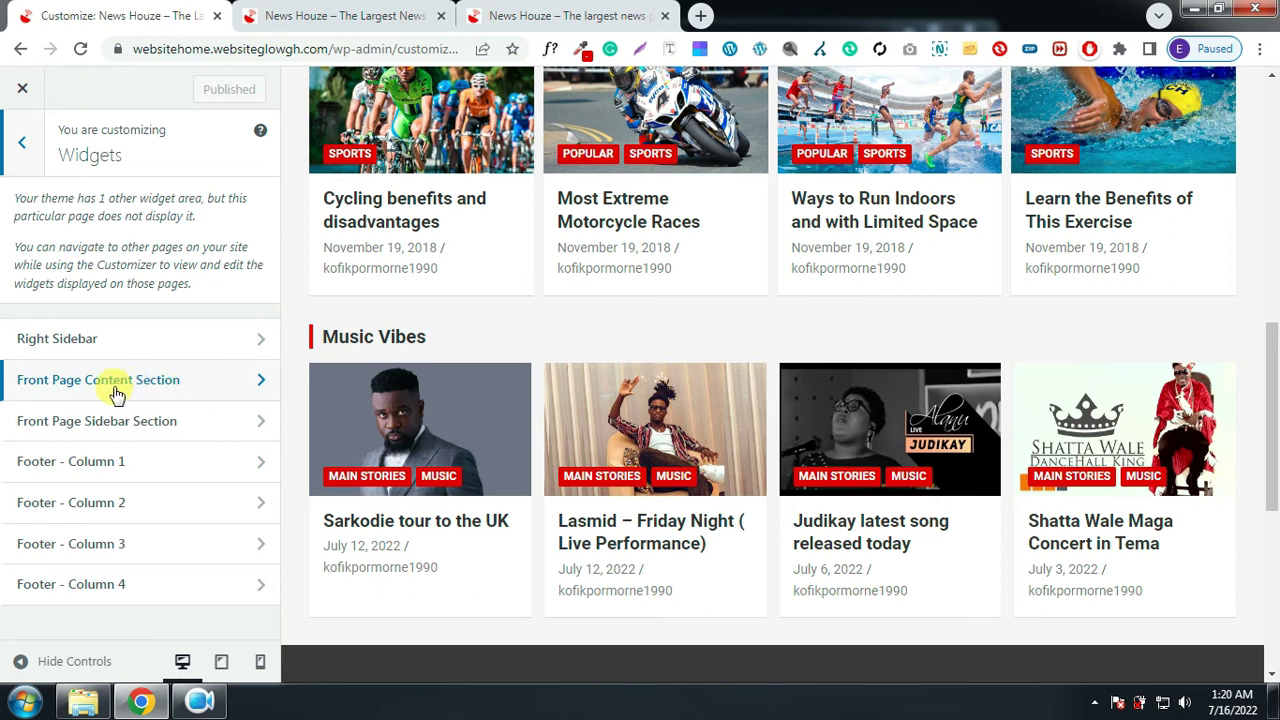
click(172, 388)
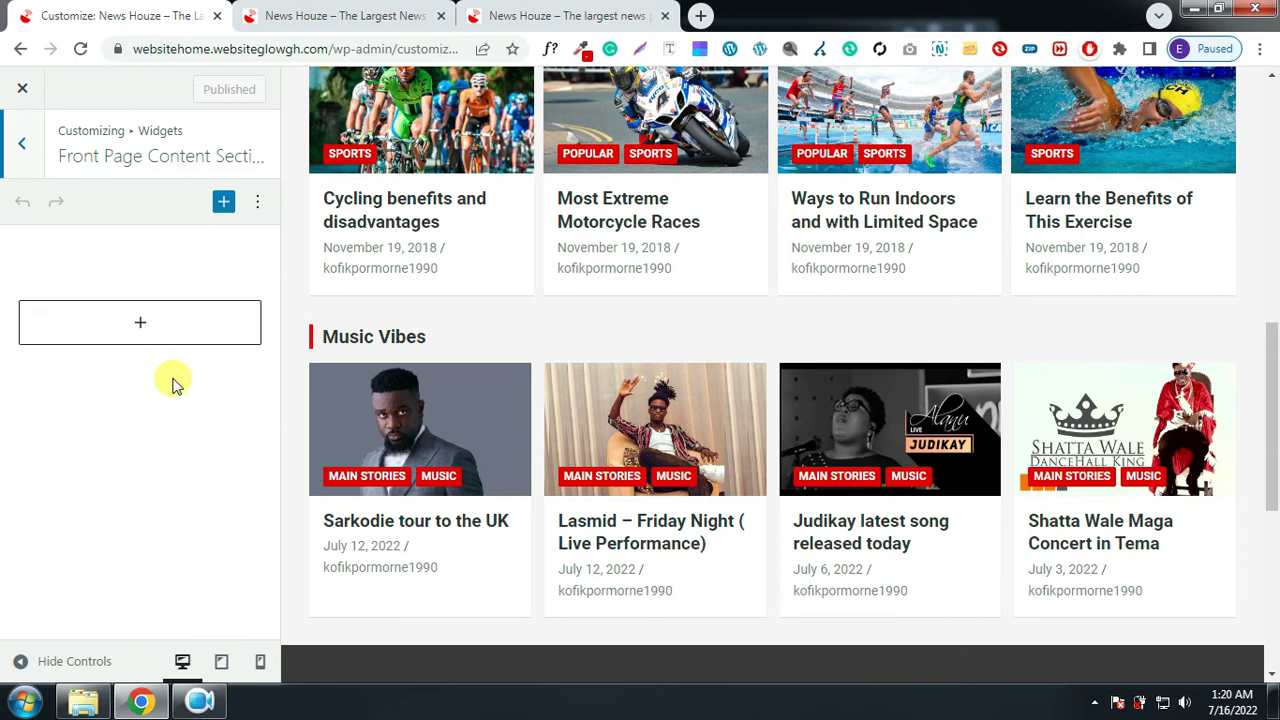
Check the reference site's Technology section and add a TH: Horizontal/Vertical Posts widget to the front page content section
scroll(523, 334, up, 1)
click(540, 16)
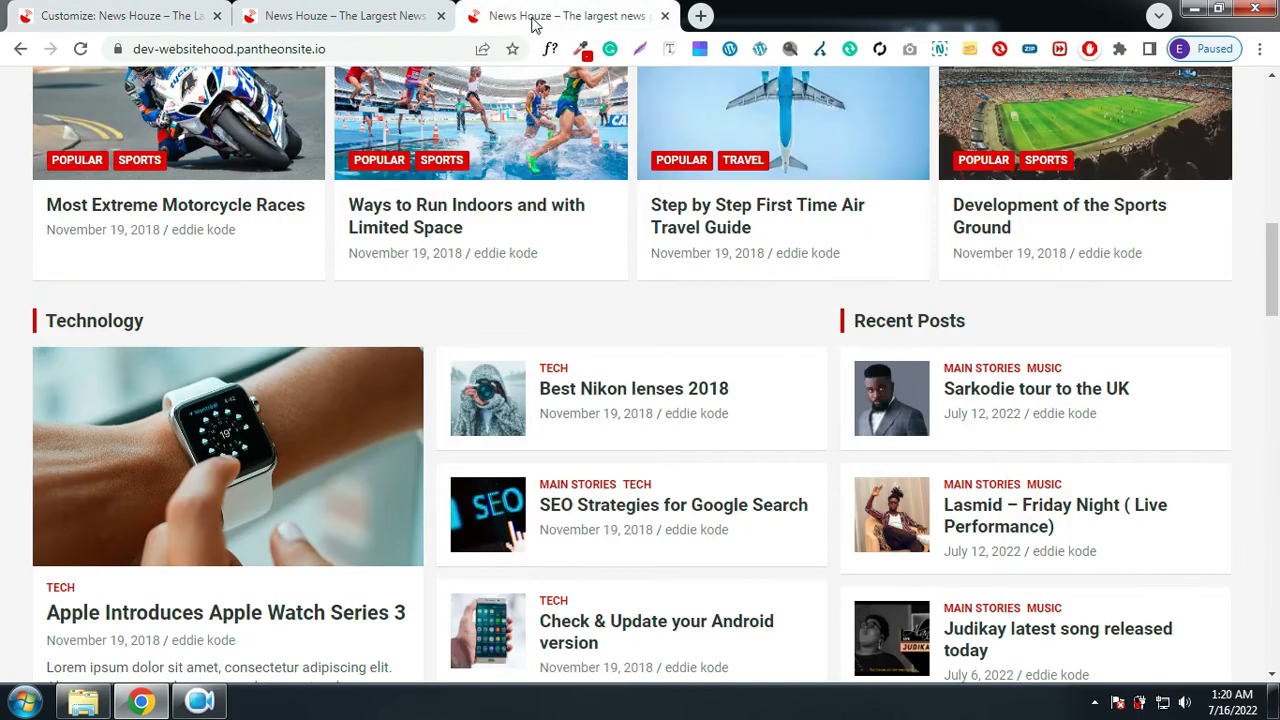
scroll(628, 320, up, 1)
scroll(628, 320, down, 1)
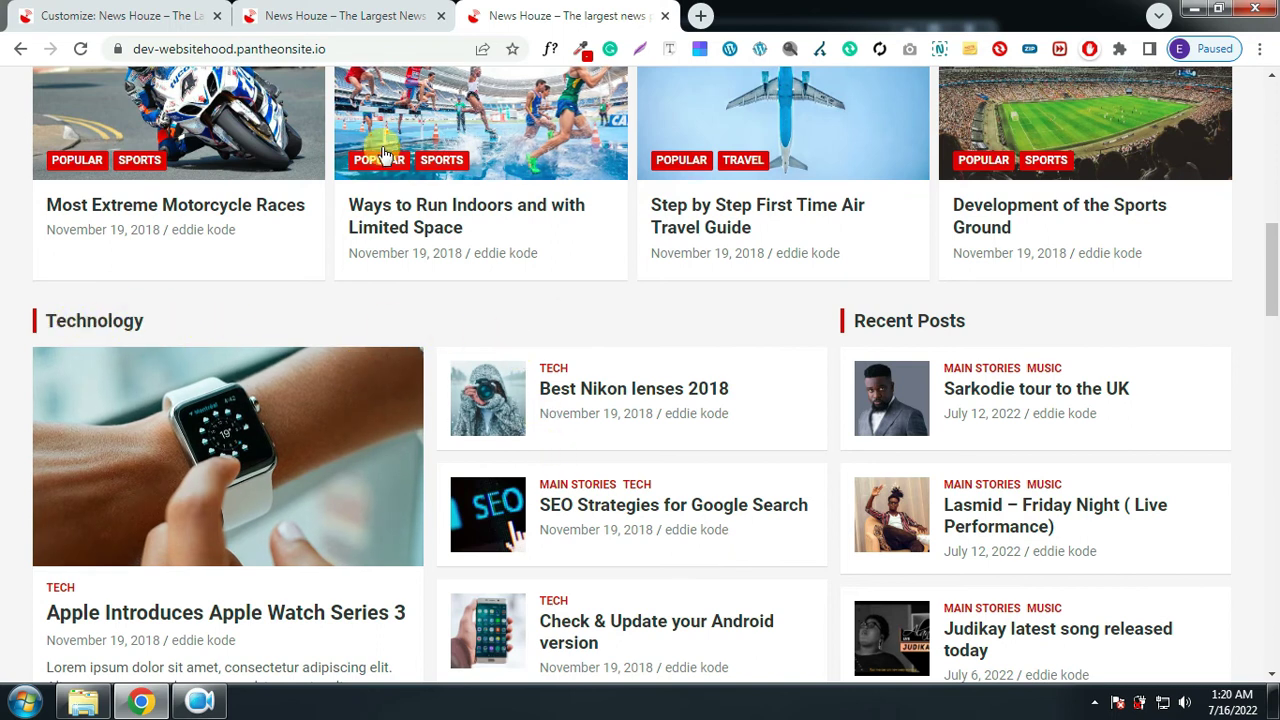
click(122, 14)
click(141, 328)
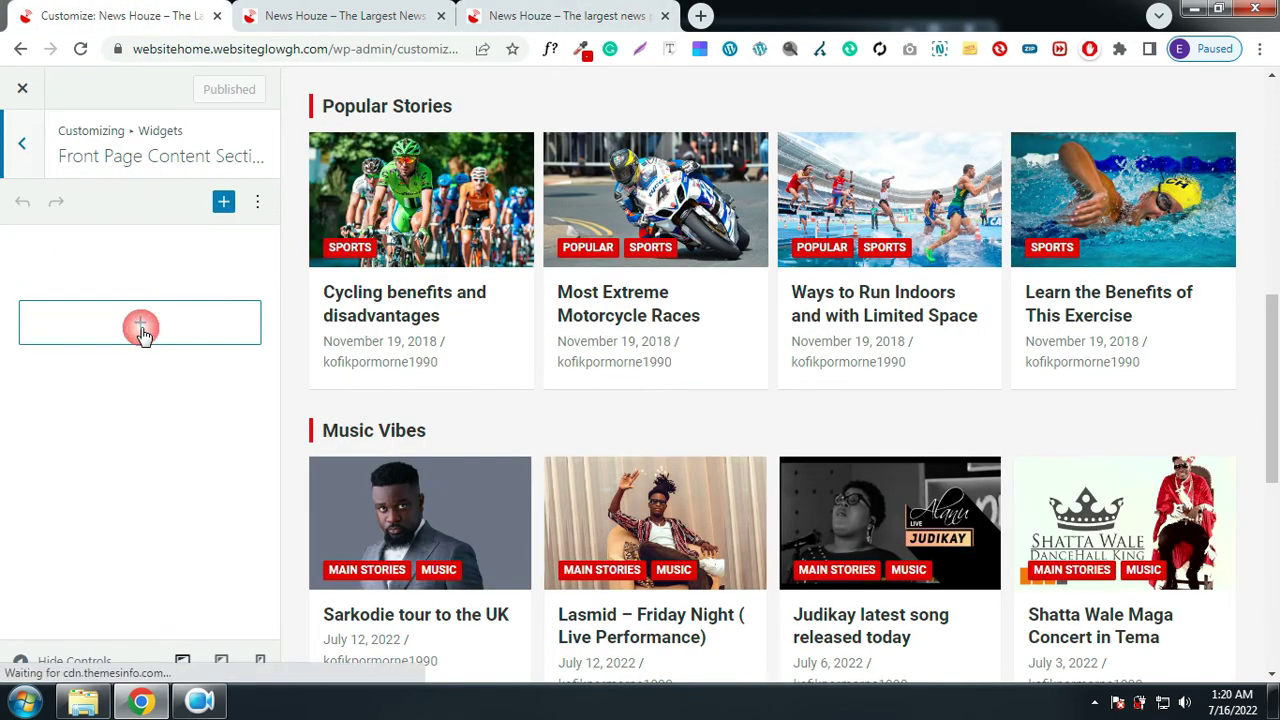
text(vertic)
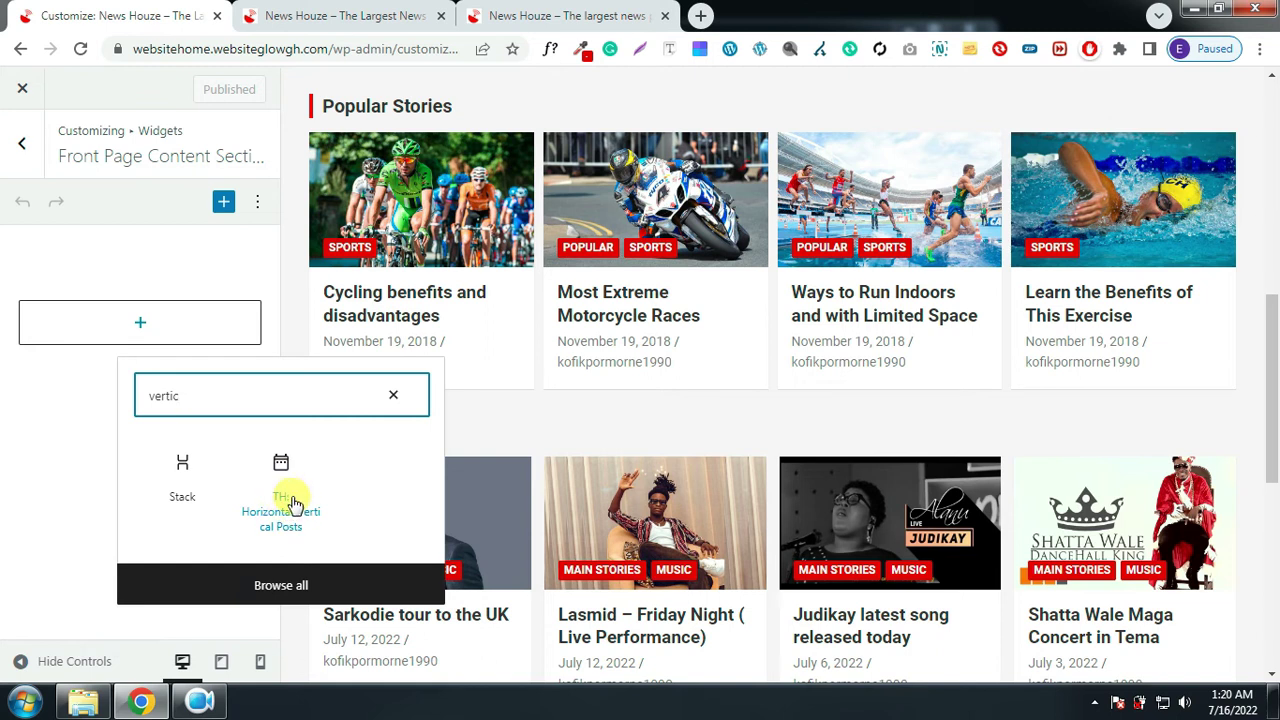
click(282, 512)
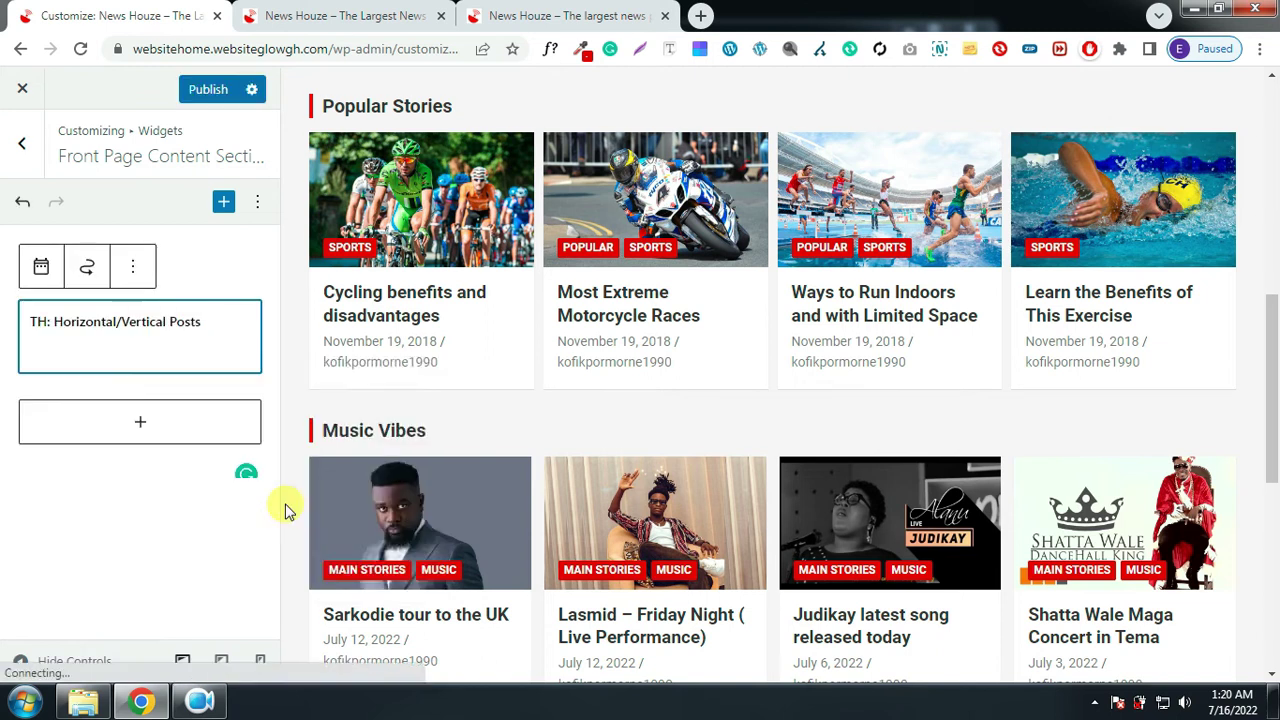
Title the new posts widget "Technology", taking the heading from the reference site
click(129, 436)
text(S)
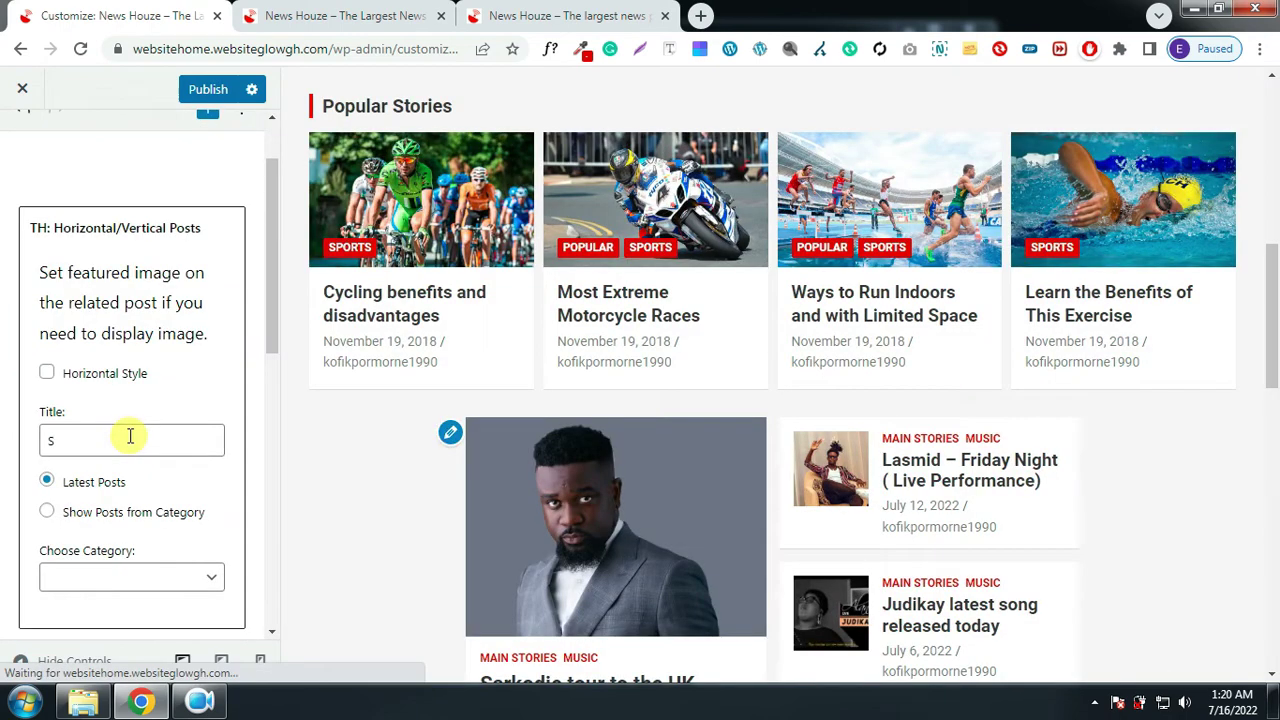
click(625, 12)
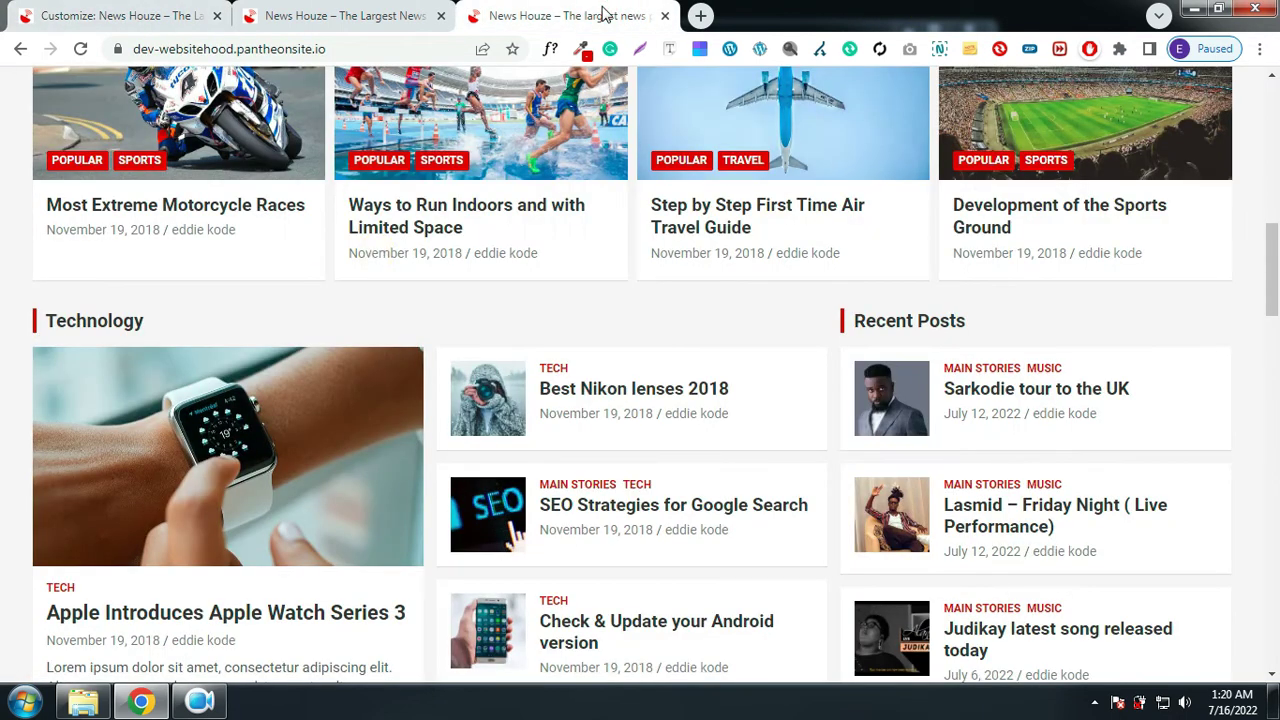
drag(165, 330, 84, 320)
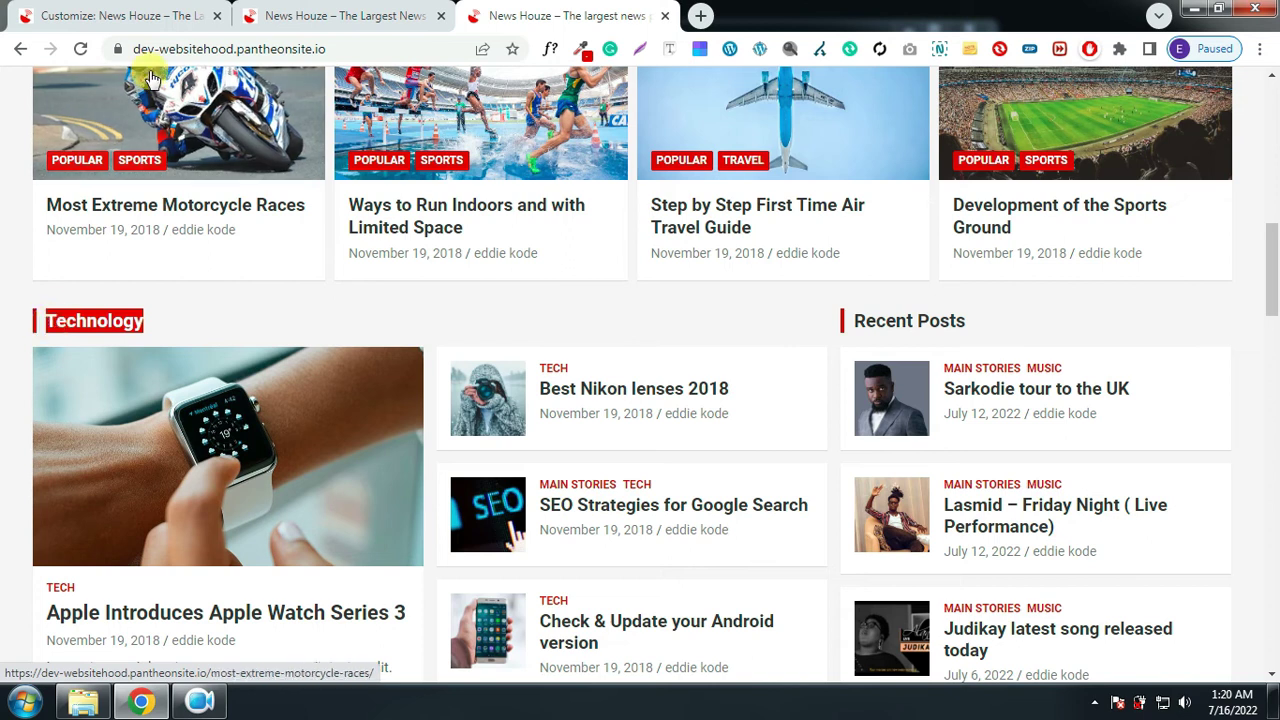
click(140, 15)
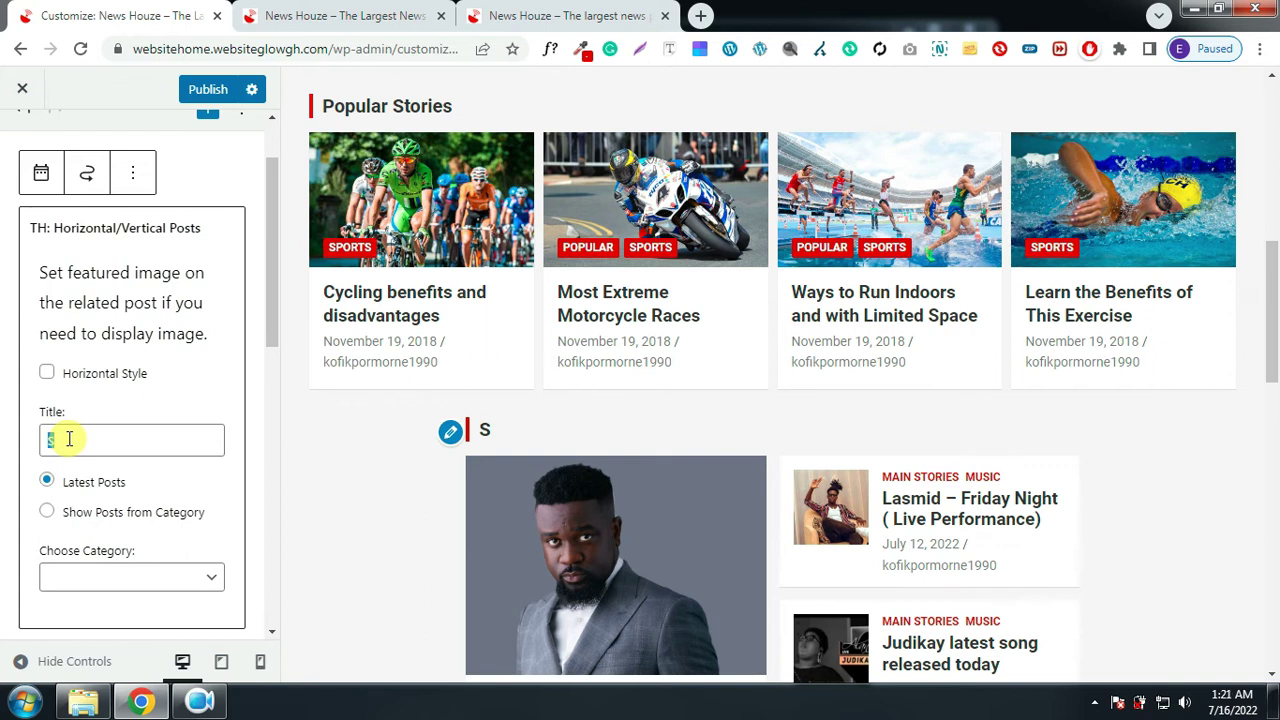
Choose Tech as the Technology widget's category and publish the changes
click(129, 584)
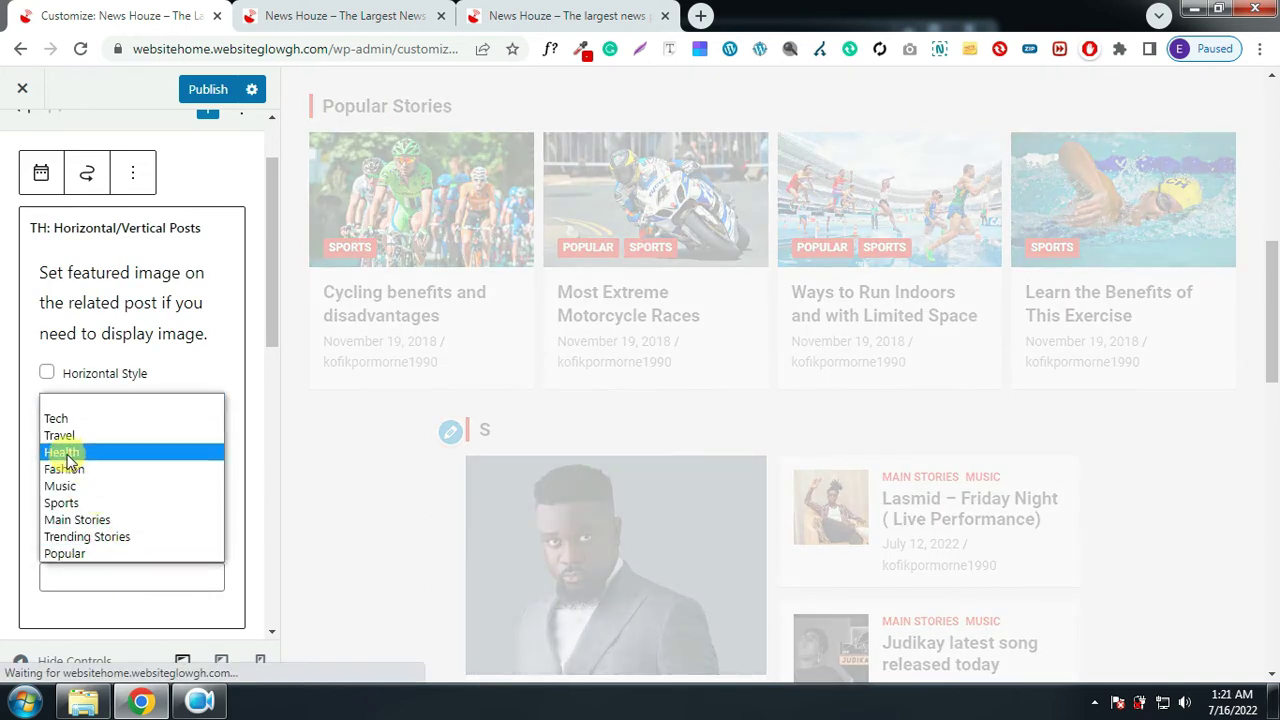
click(56, 419)
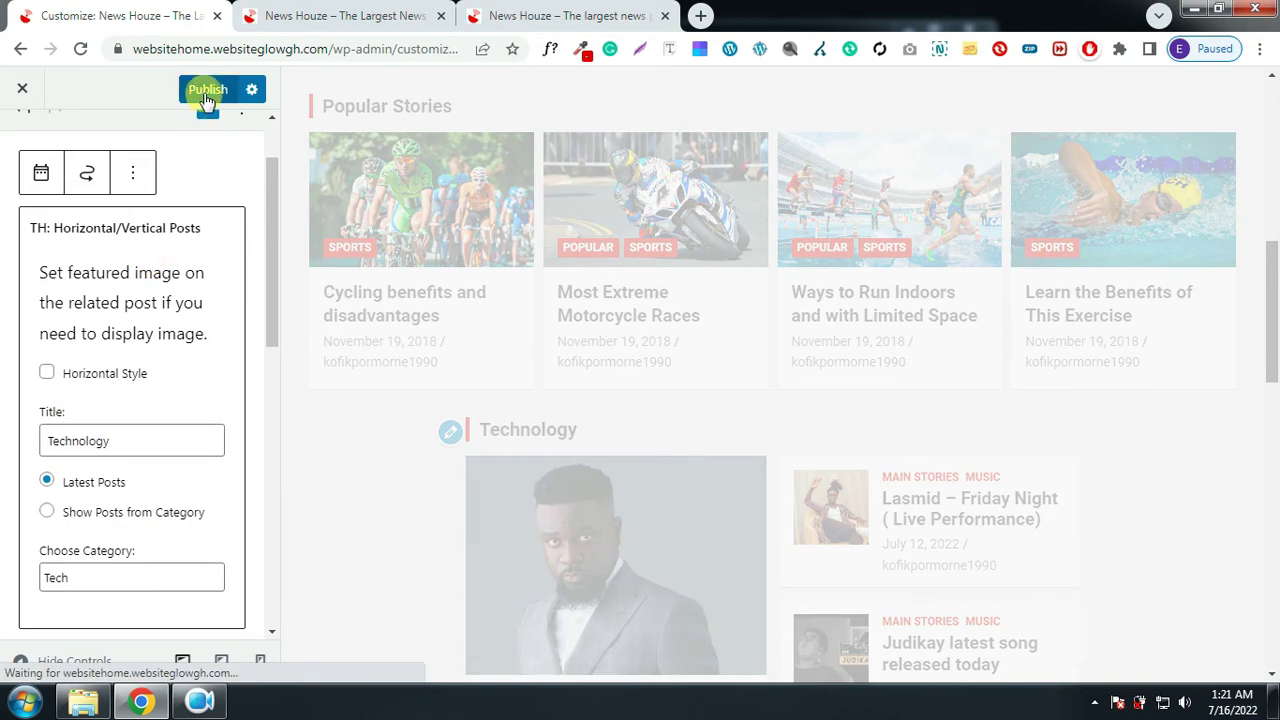
click(207, 92)
Add a TH: Card/Block Posts widget below the Technology widget in the front page content section
scroll(596, 247, down, 3)
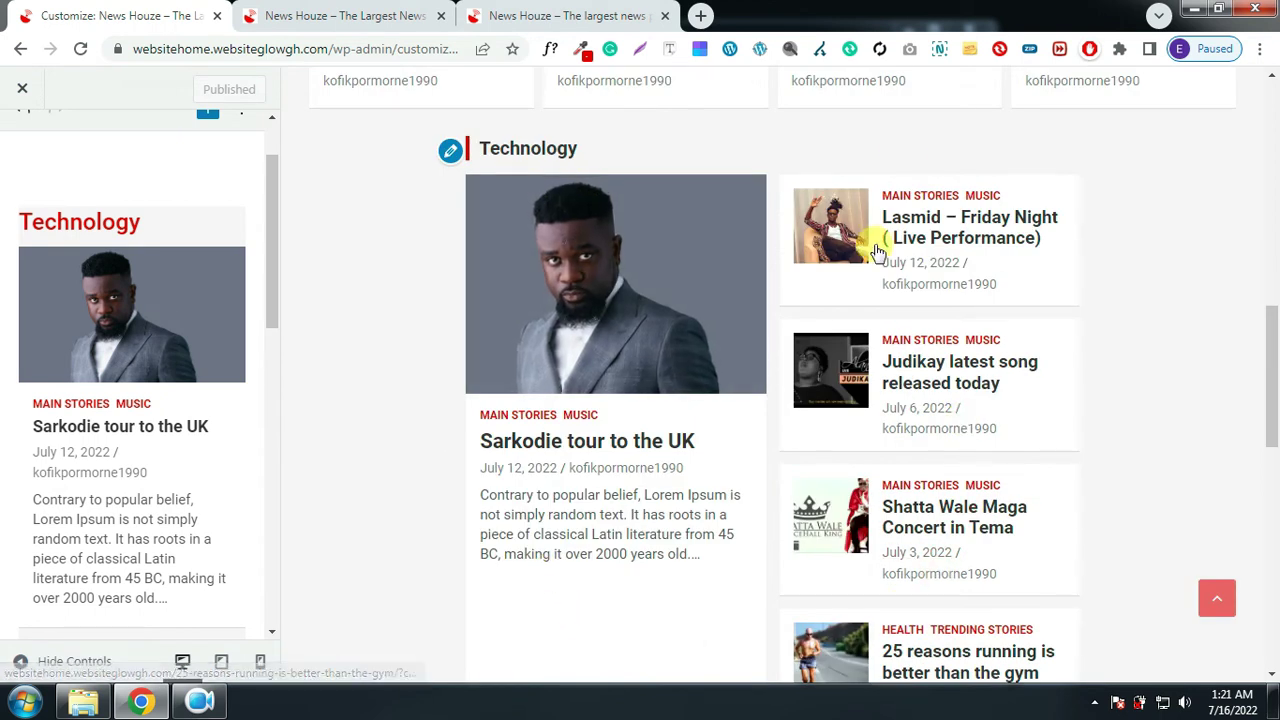
key(Escape)
click(163, 378)
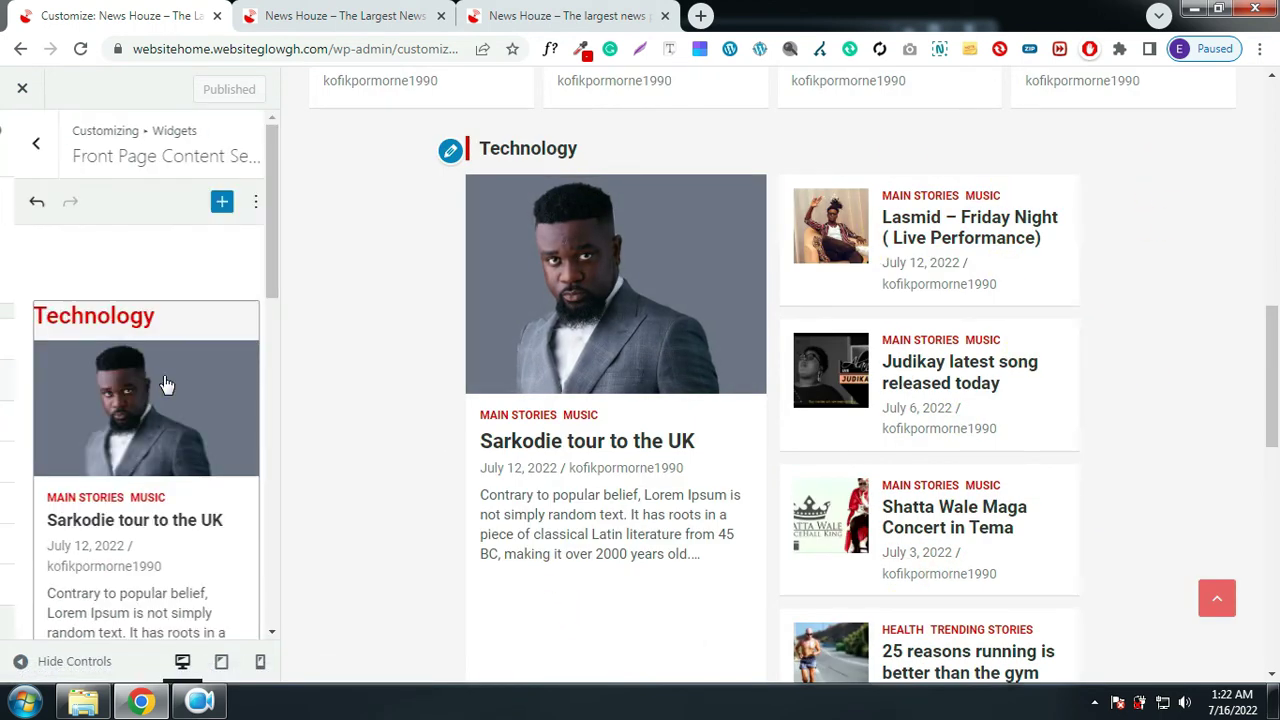
scroll(166, 380, down, 5)
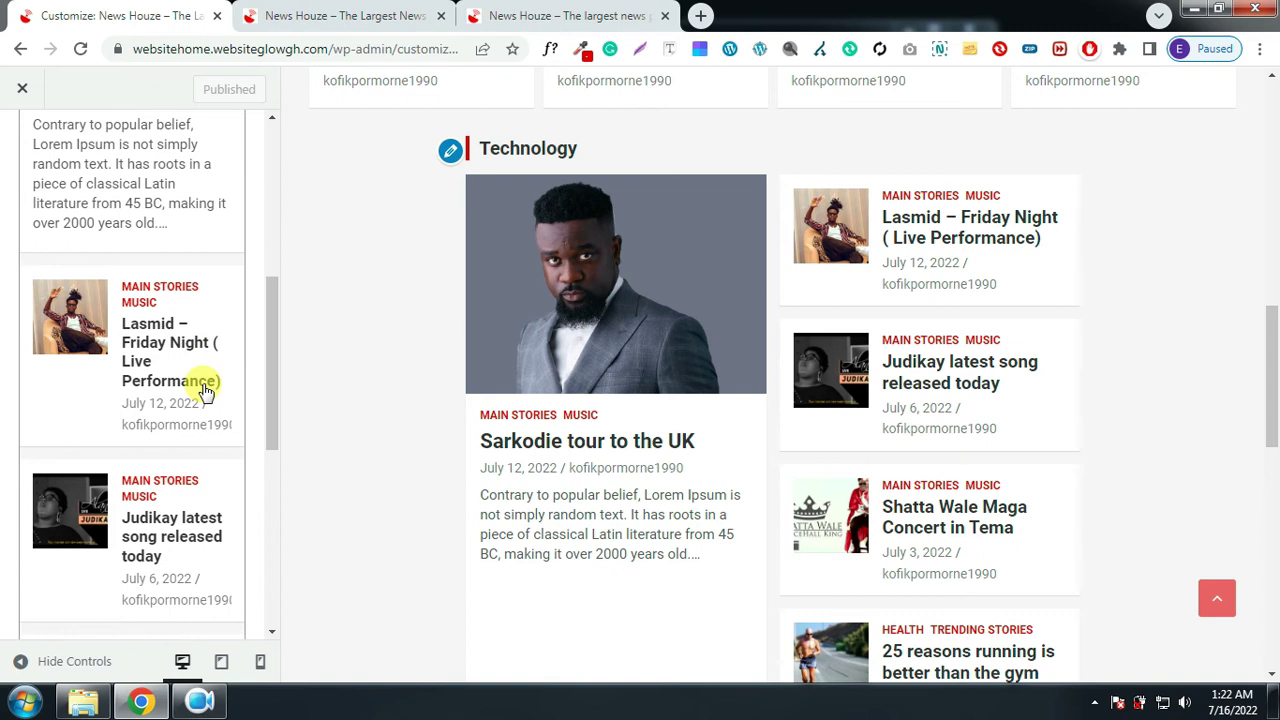
scroll(205, 390, down, 5)
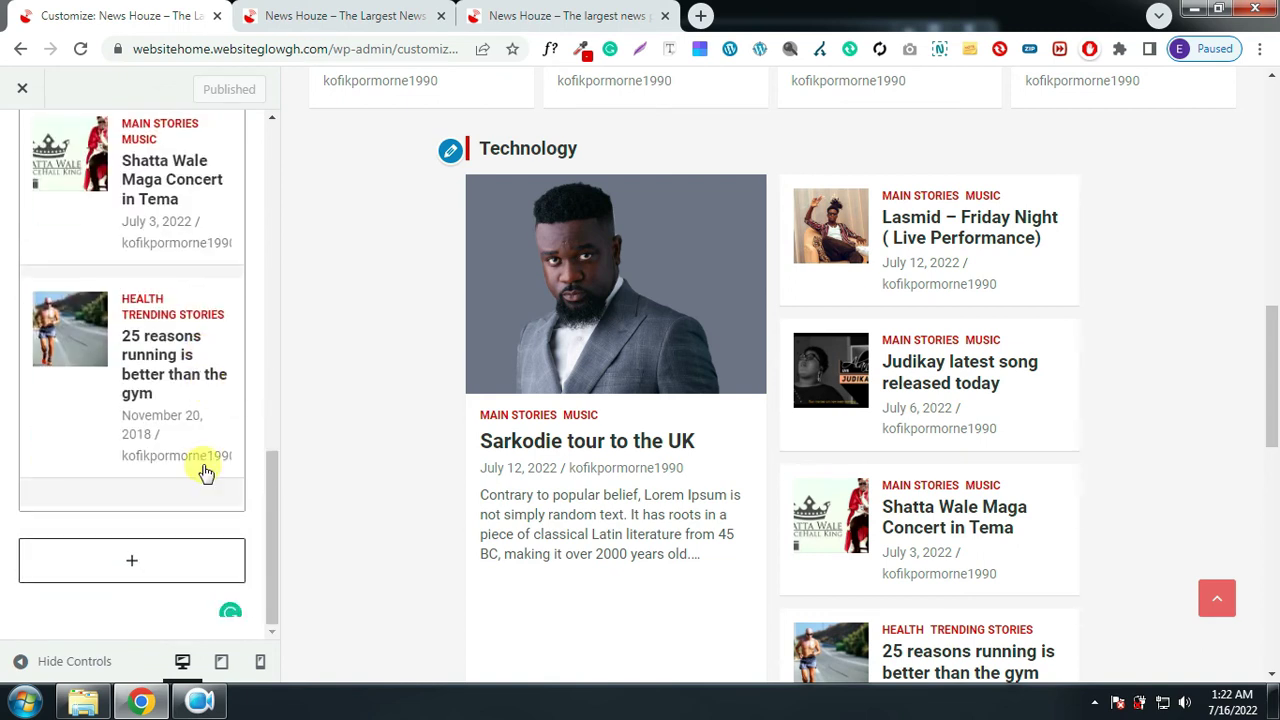
click(143, 560)
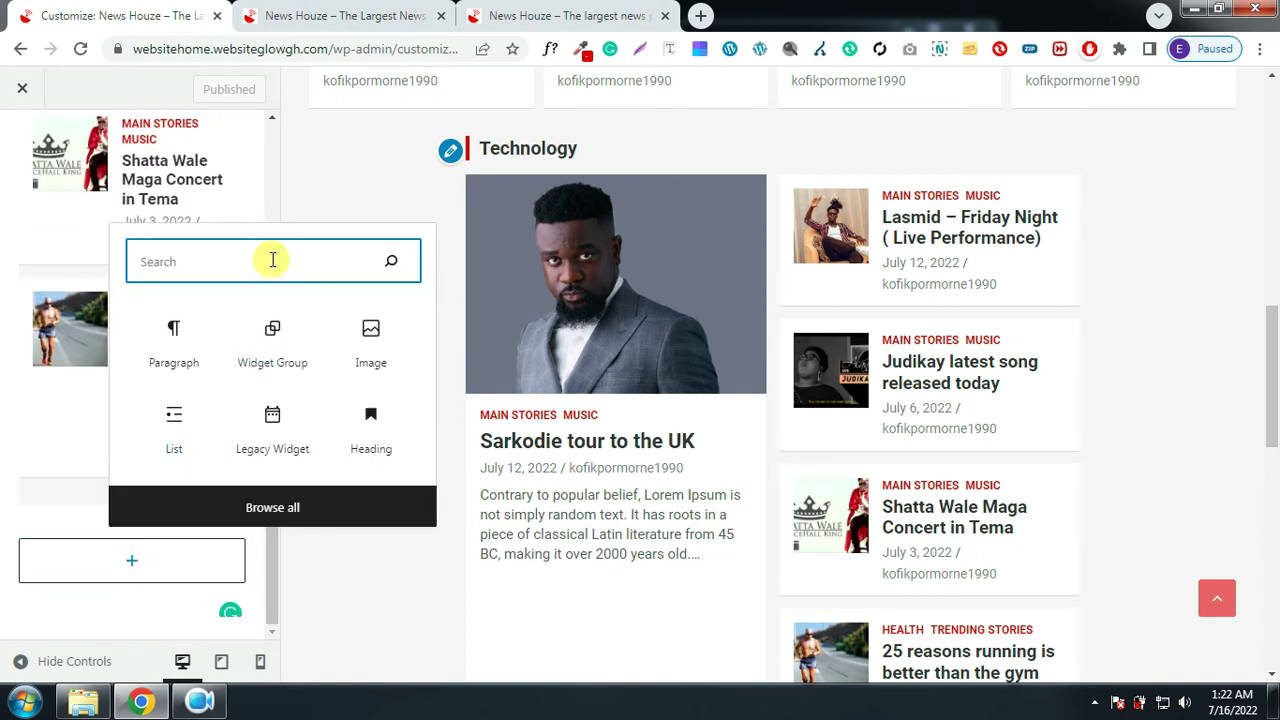
text(card)
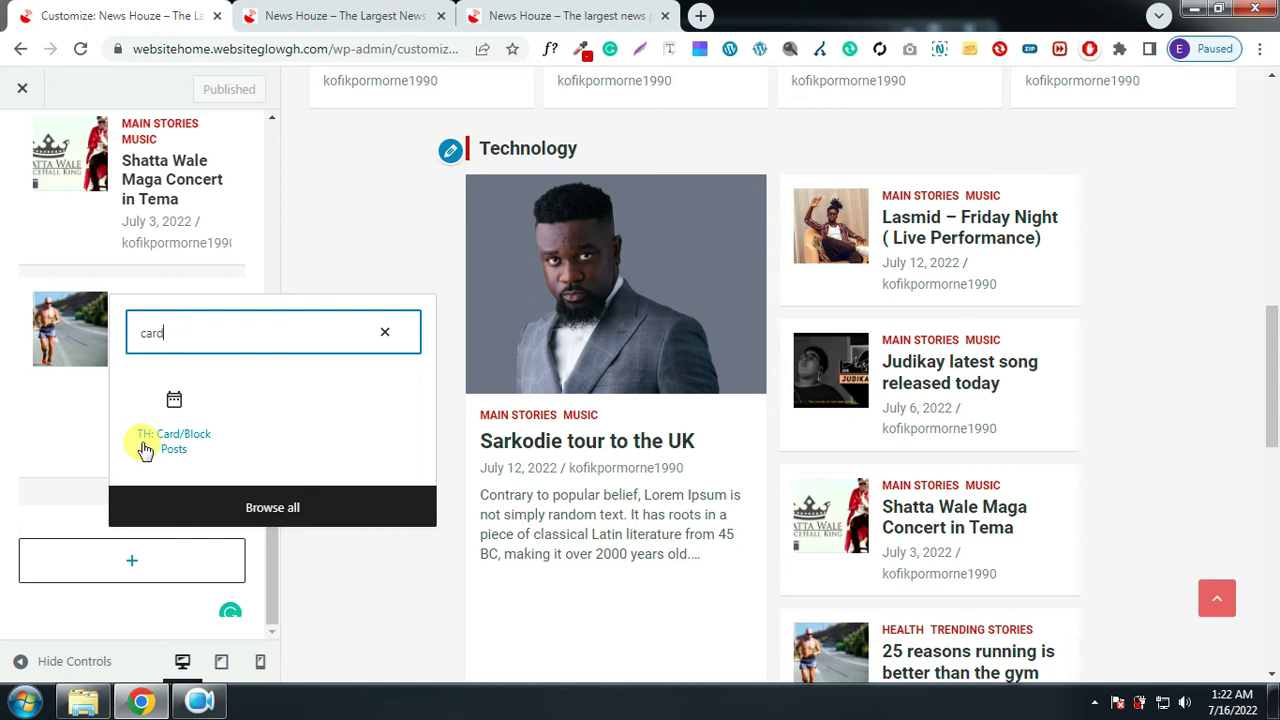
click(176, 405)
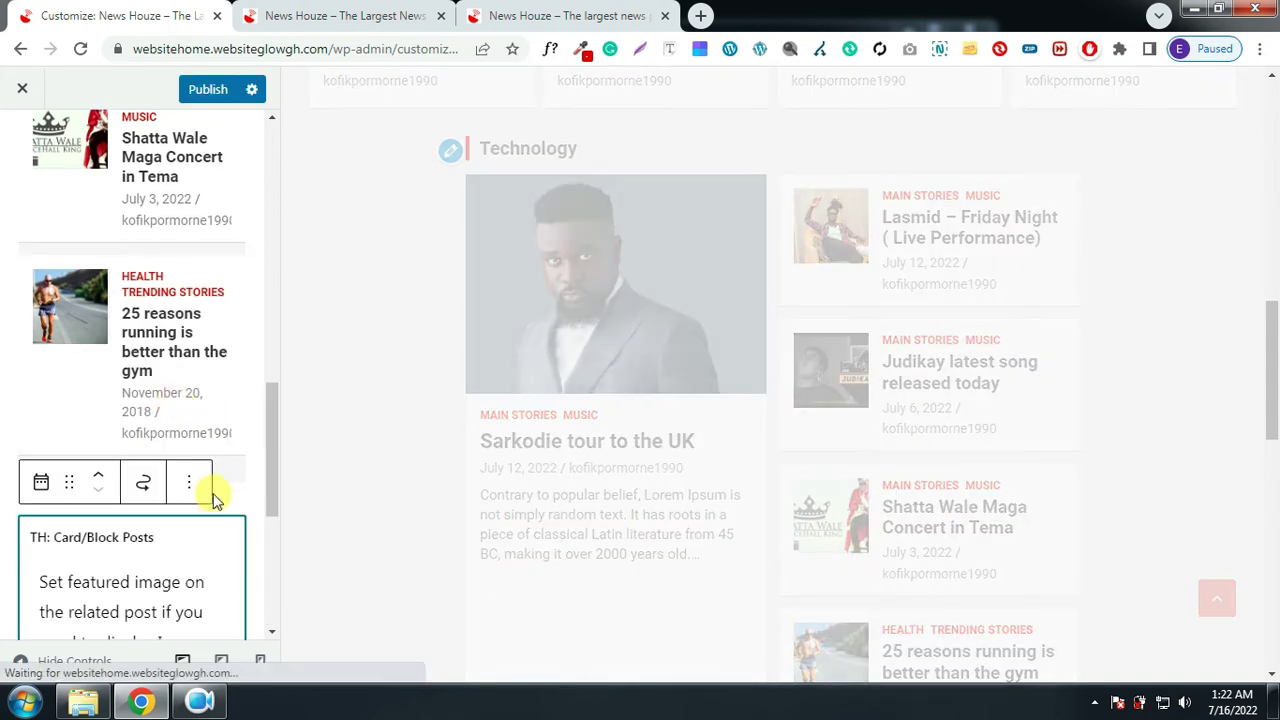
scroll(197, 548, down, 3)
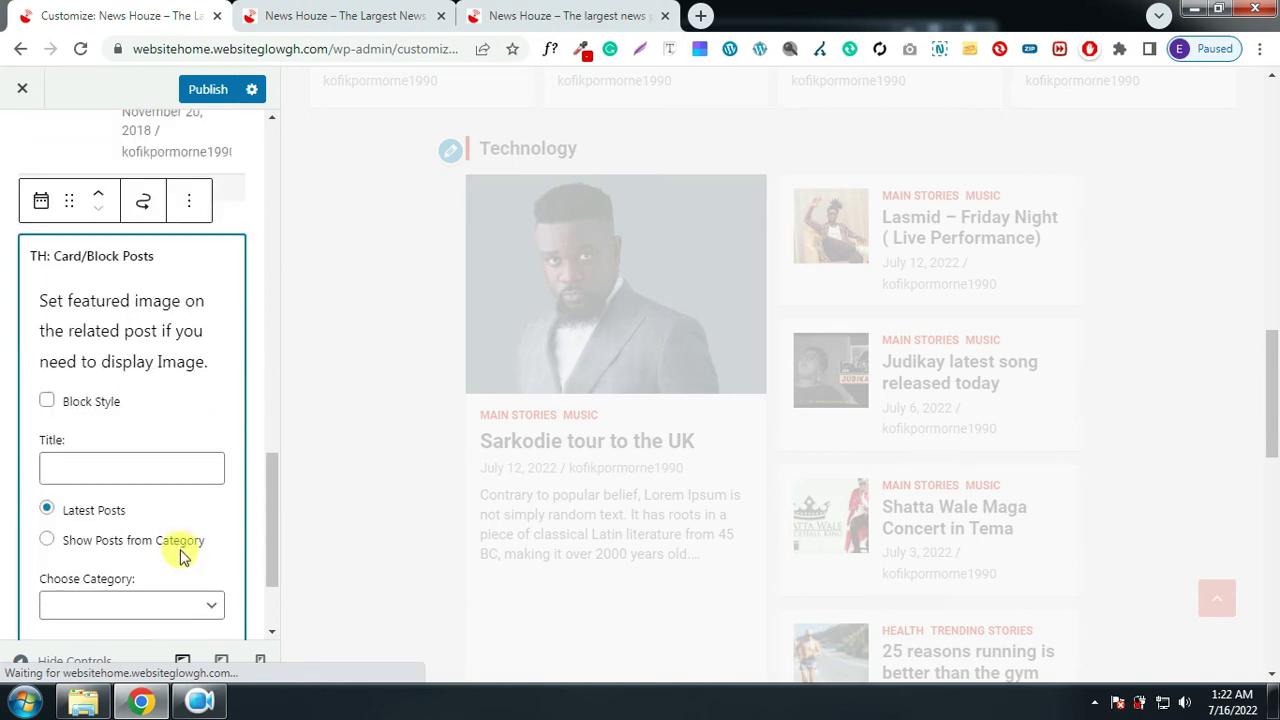
scroll(190, 545, down, 1)
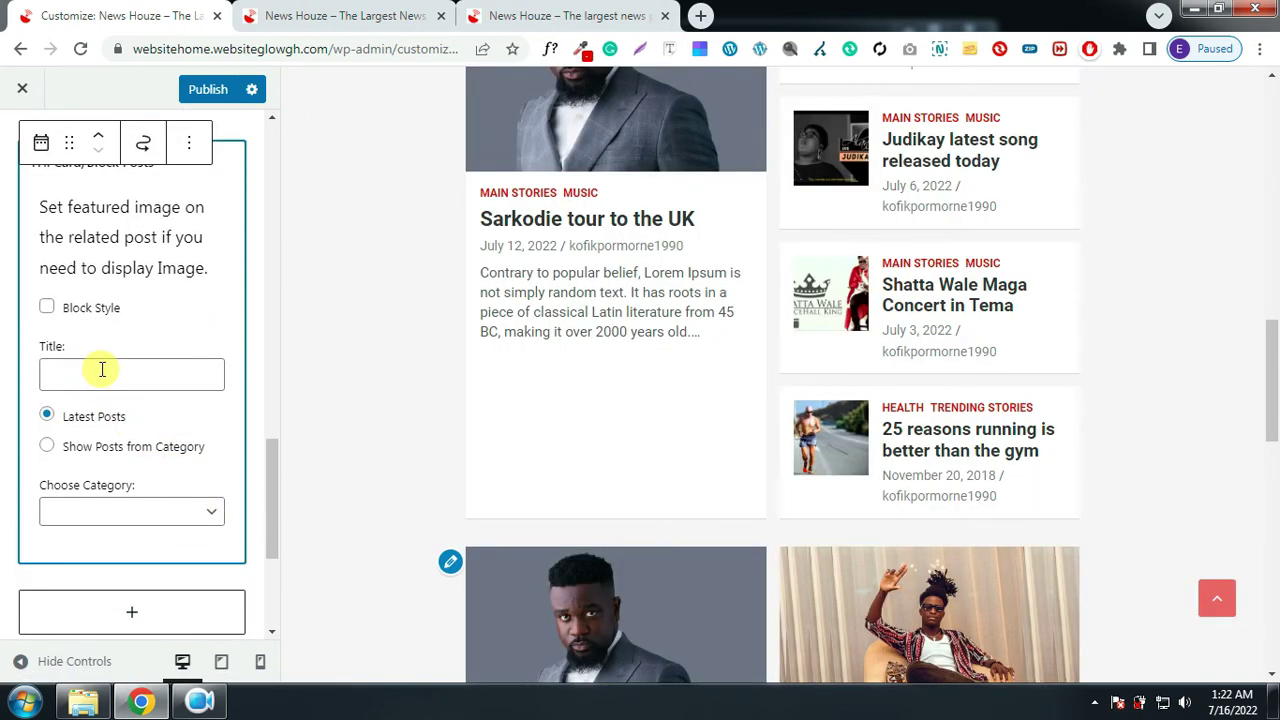
Title the card/block posts widget "Fashion", taking the heading from the reference site
click(571, 20)
scroll(571, 366, down, 4)
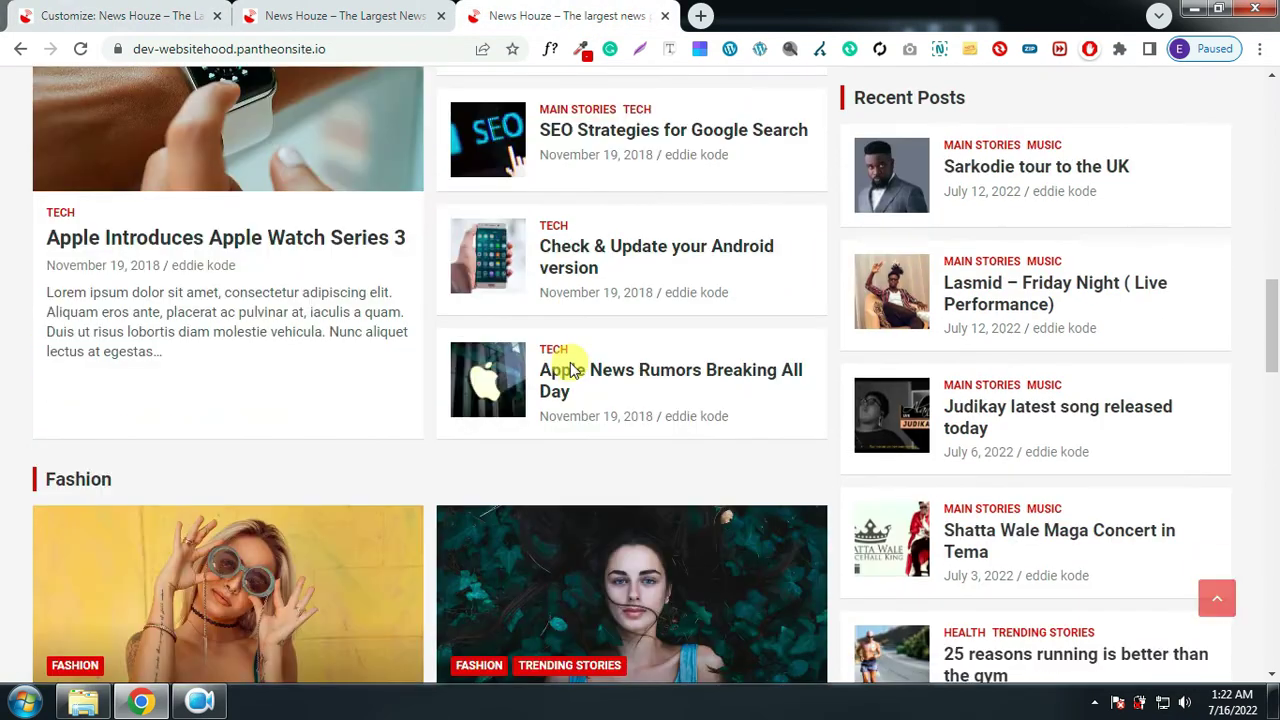
scroll(569, 366, down, 2)
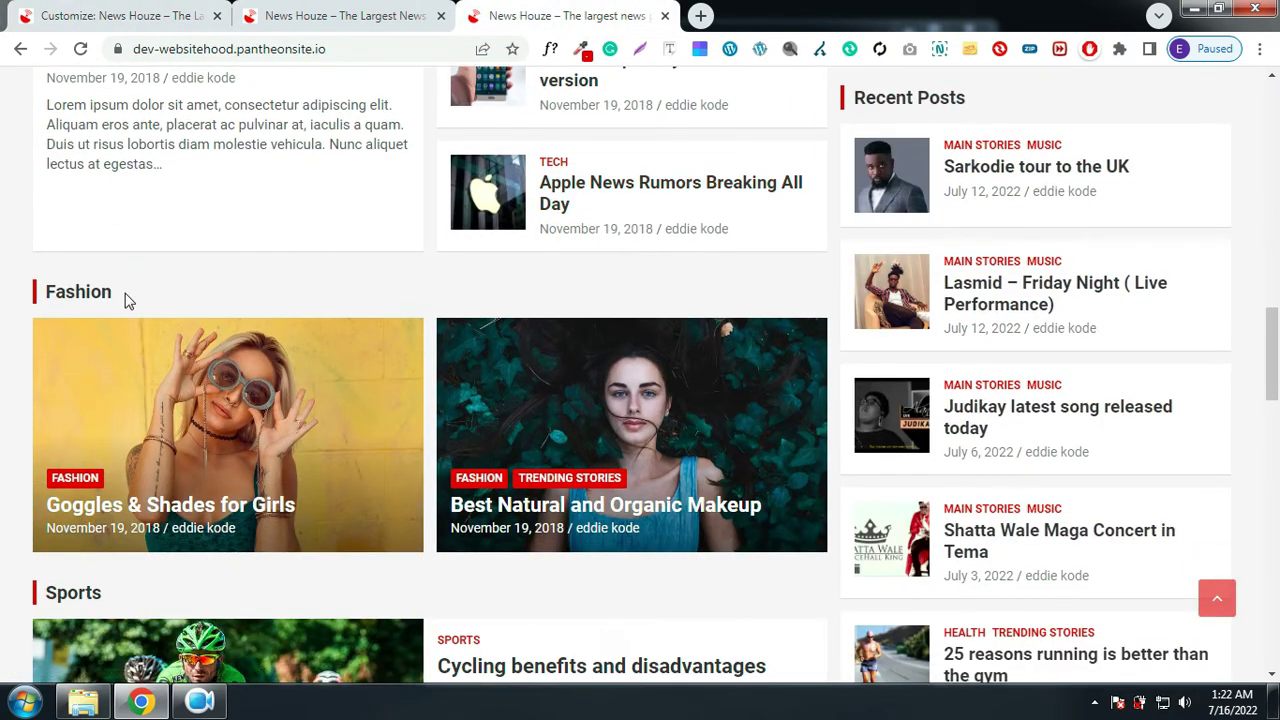
drag(128, 300, 58, 291)
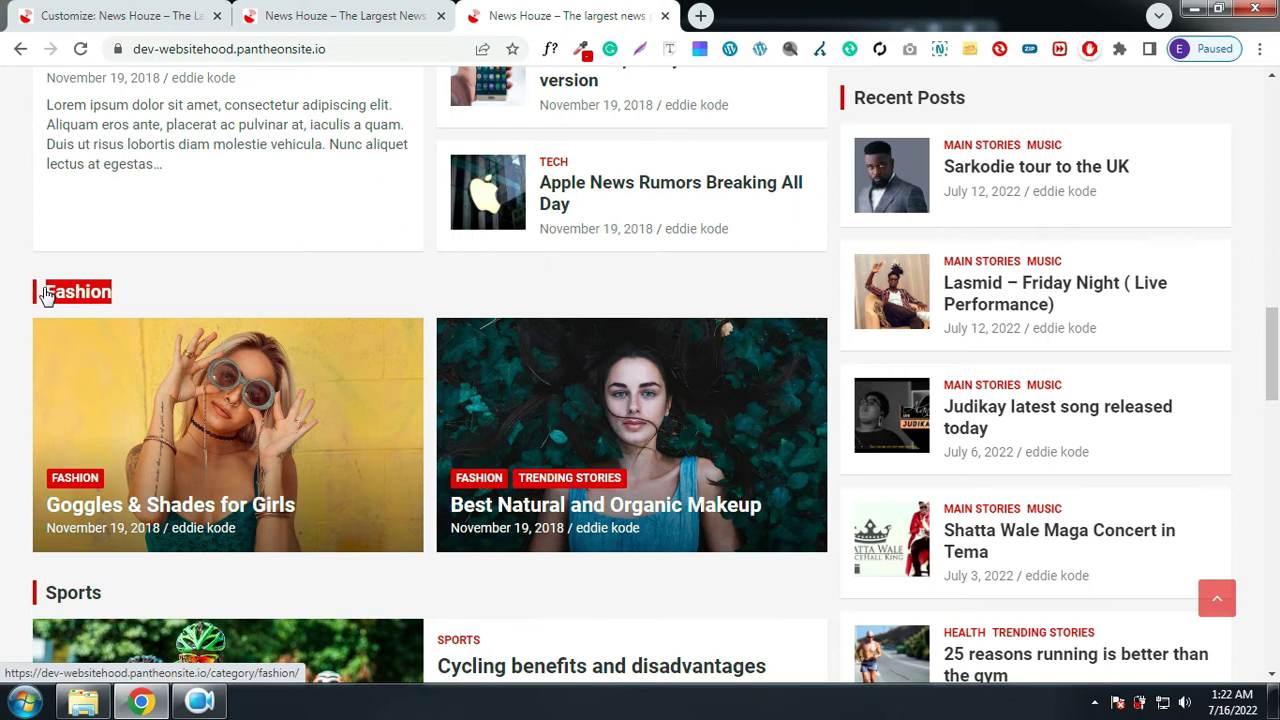
click(125, 12)
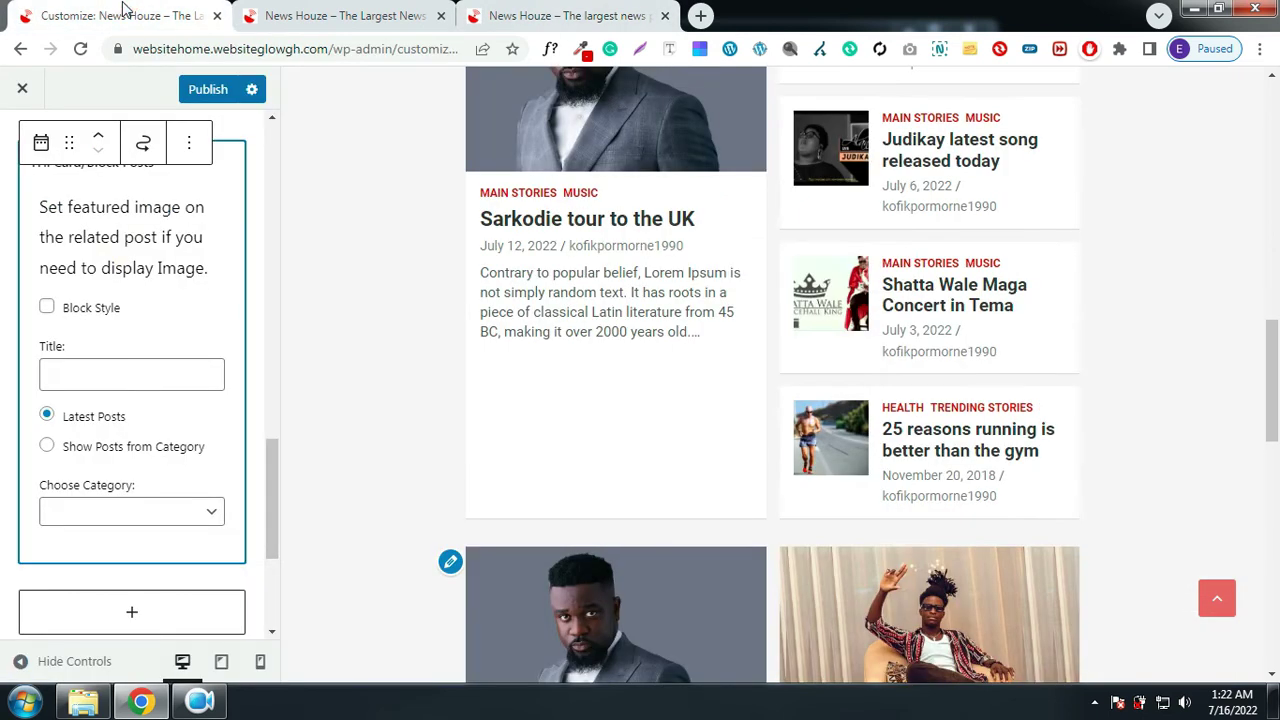
click(122, 362)
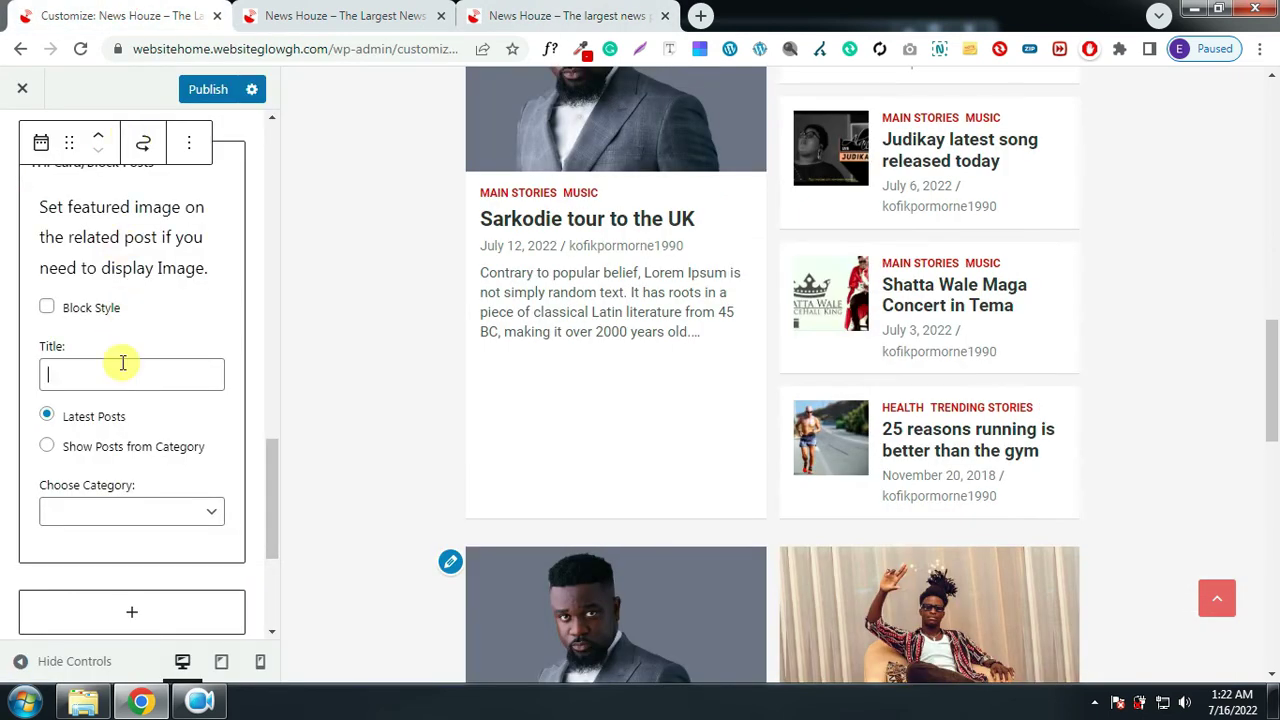
Publish the Fashion widget with posts shown from the Fashion category and check the section on the live front page
click(50, 446)
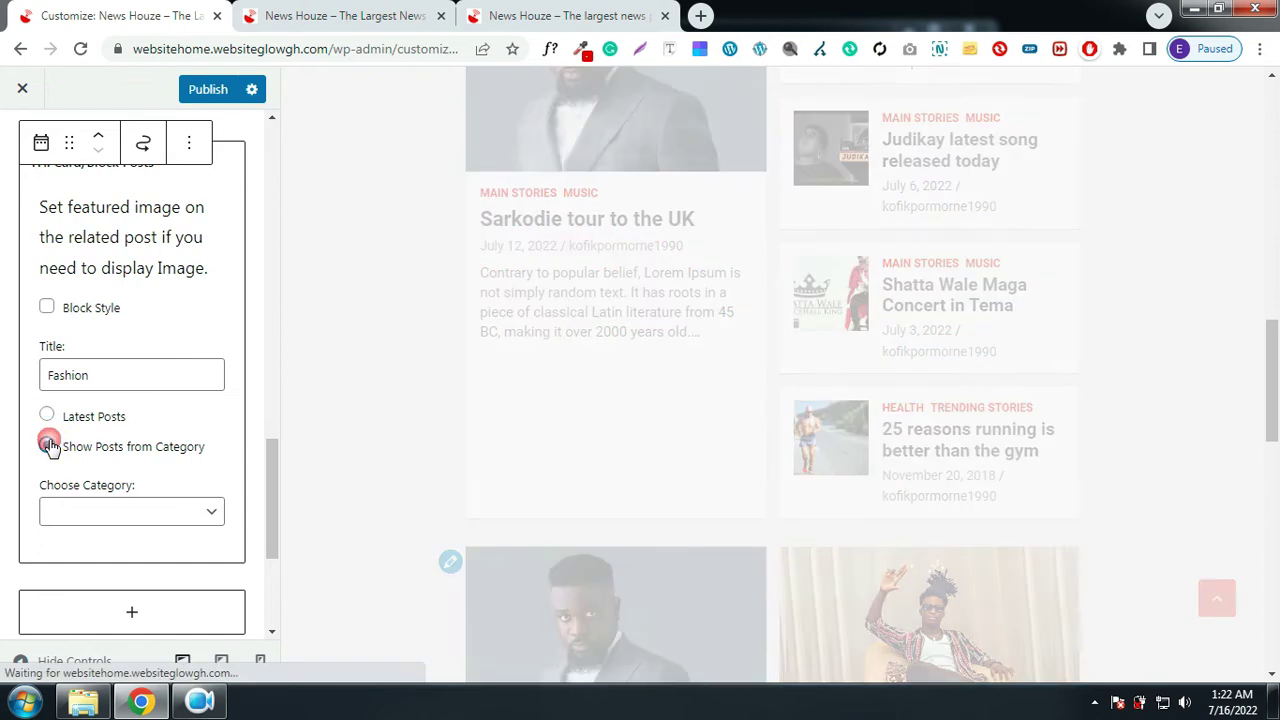
click(134, 505)
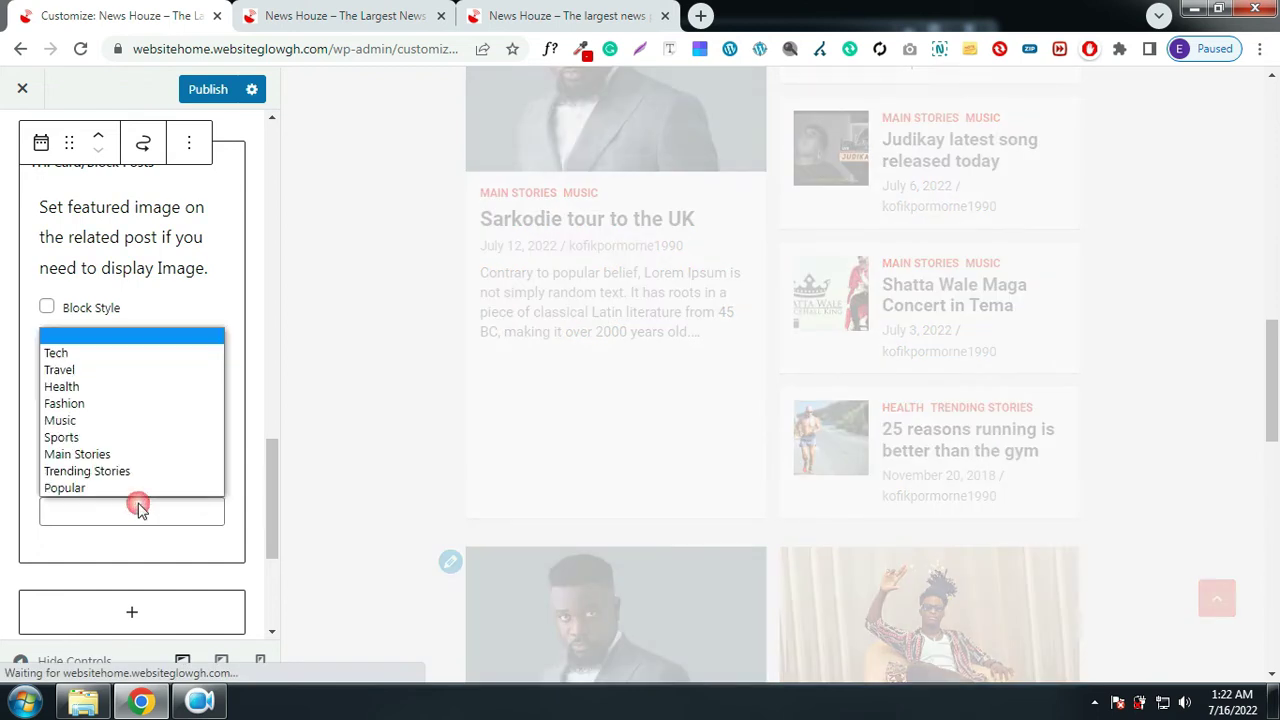
click(60, 403)
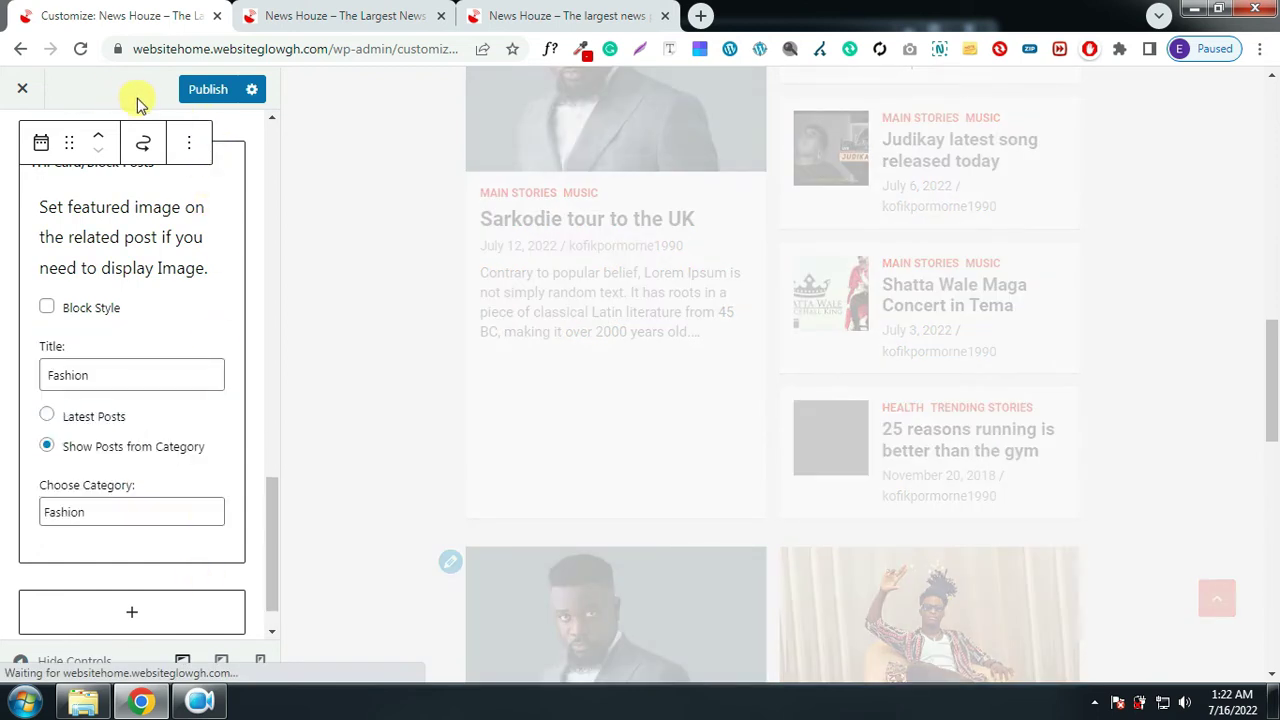
click(208, 89)
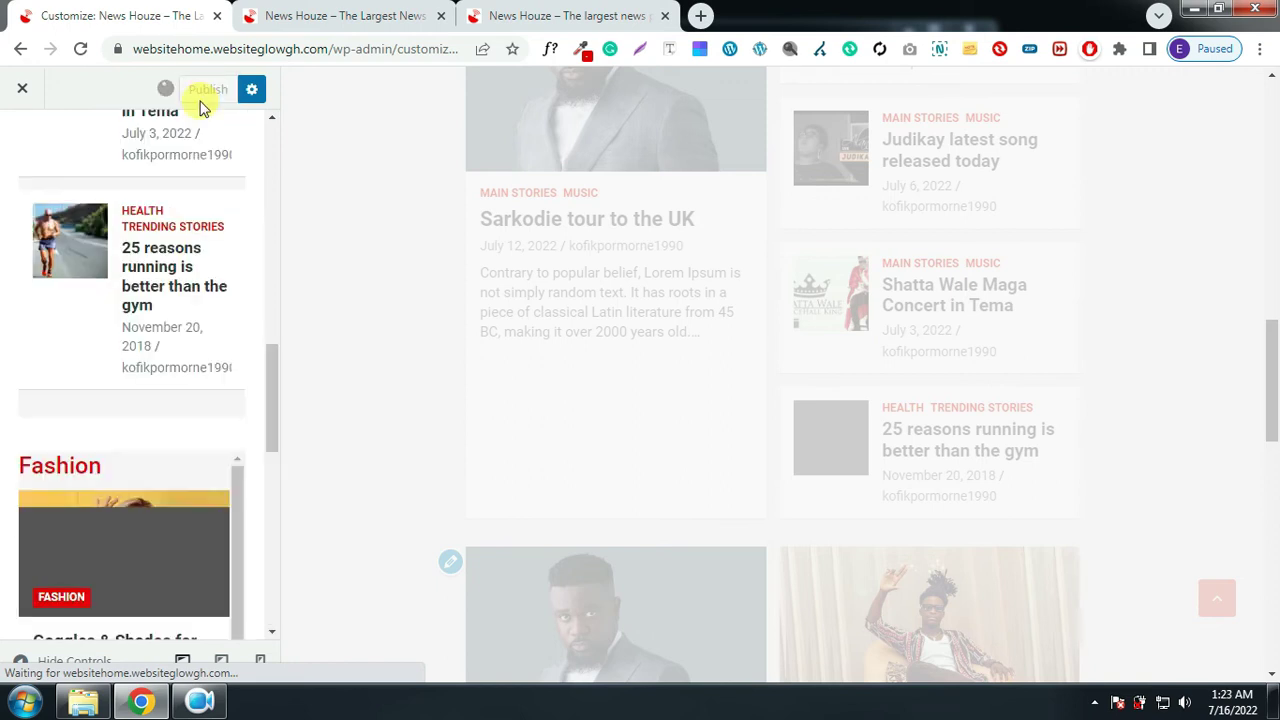
click(327, 17)
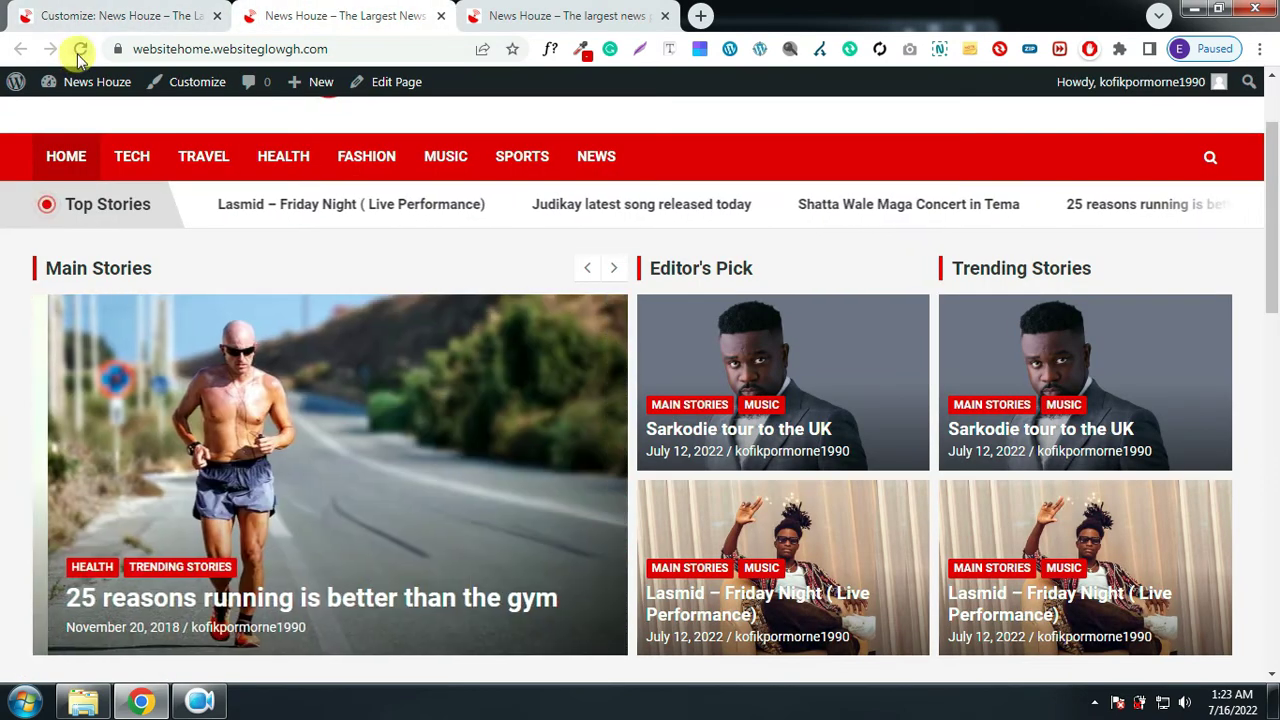
scroll(872, 427, down, 2)
scroll(872, 427, down, 5)
scroll(868, 423, down, 12)
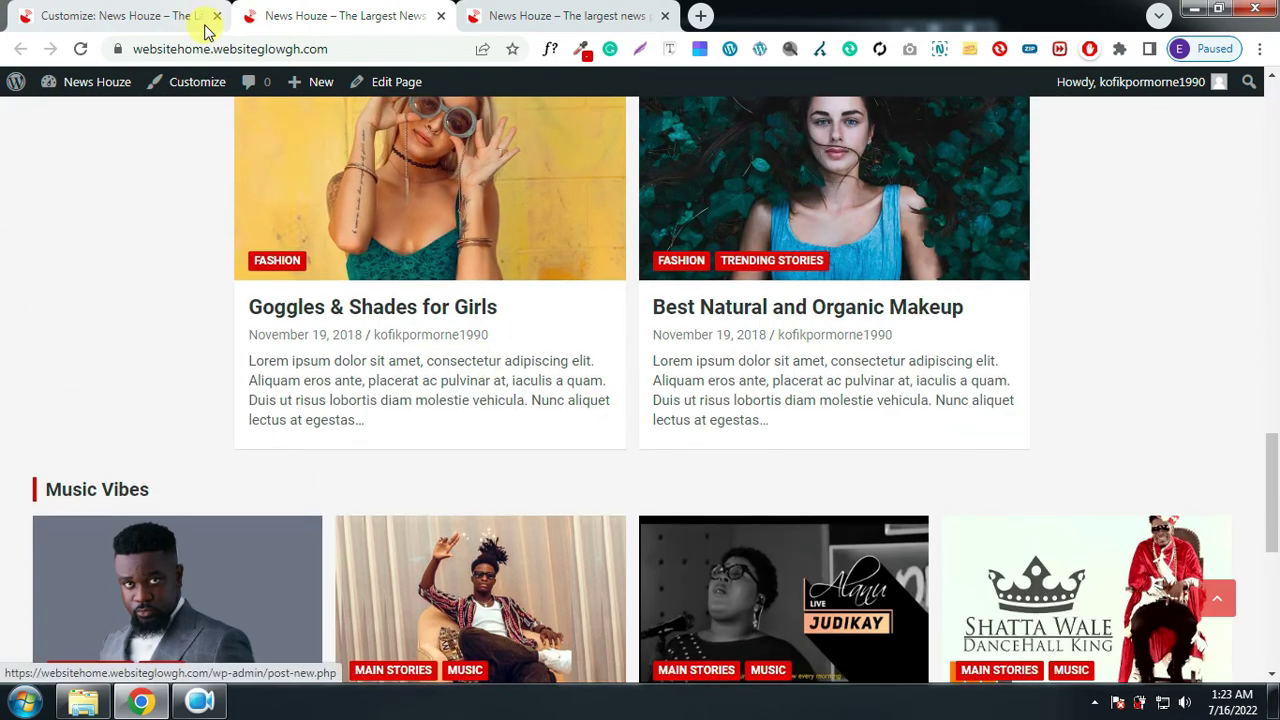
Return to the customizer and add a TH: Horizontal/Vertical Posts widget with Horizontal Style enabled below the Fashion widget
click(134, 16)
scroll(165, 357, down, 8)
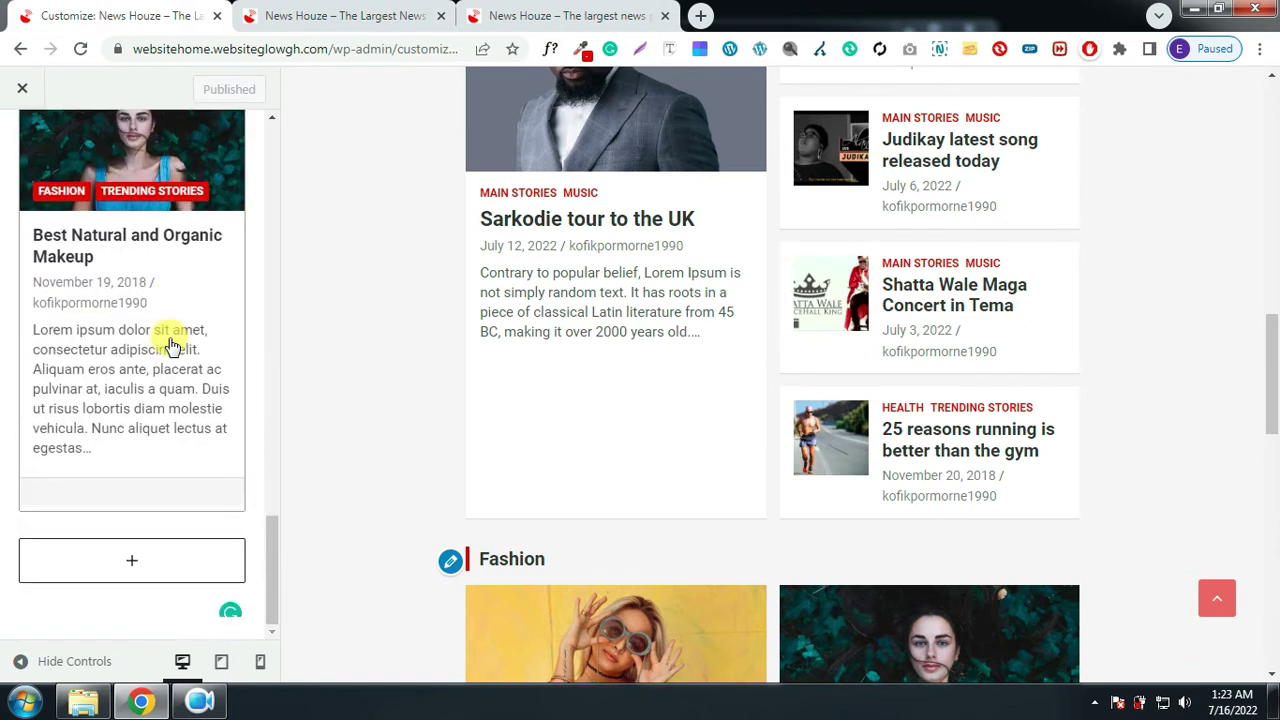
click(131, 566)
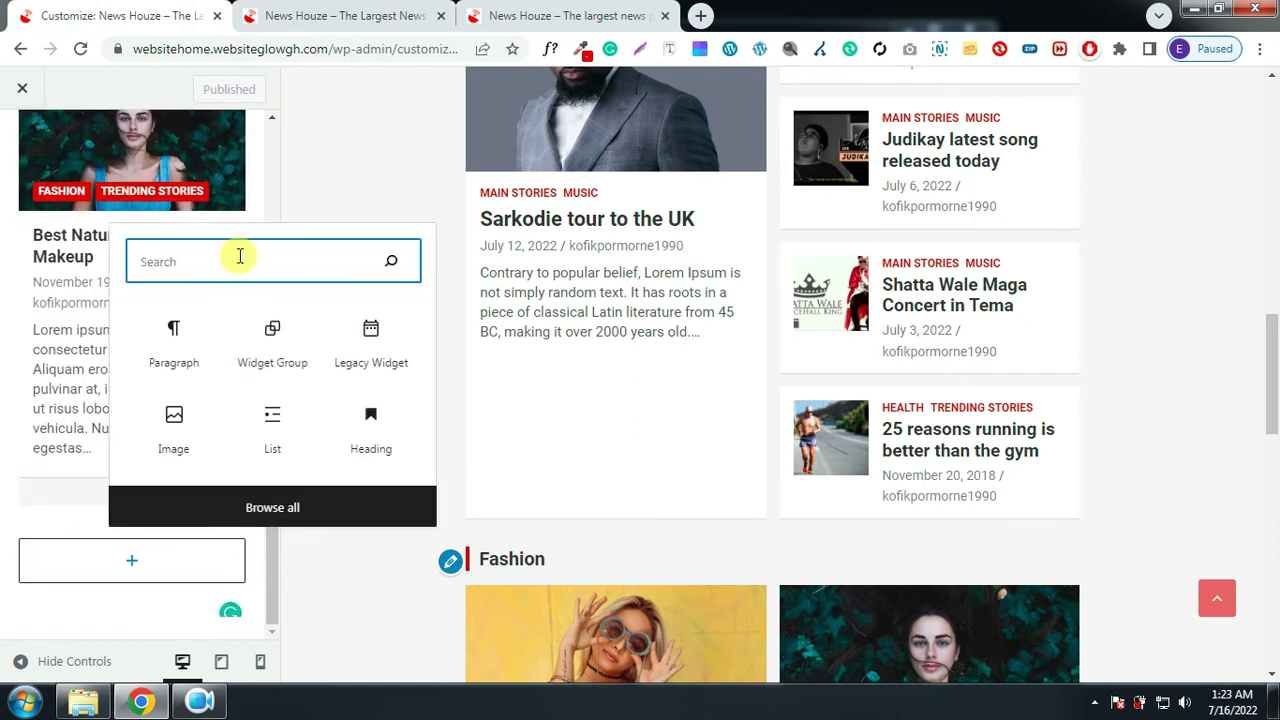
text(verti)
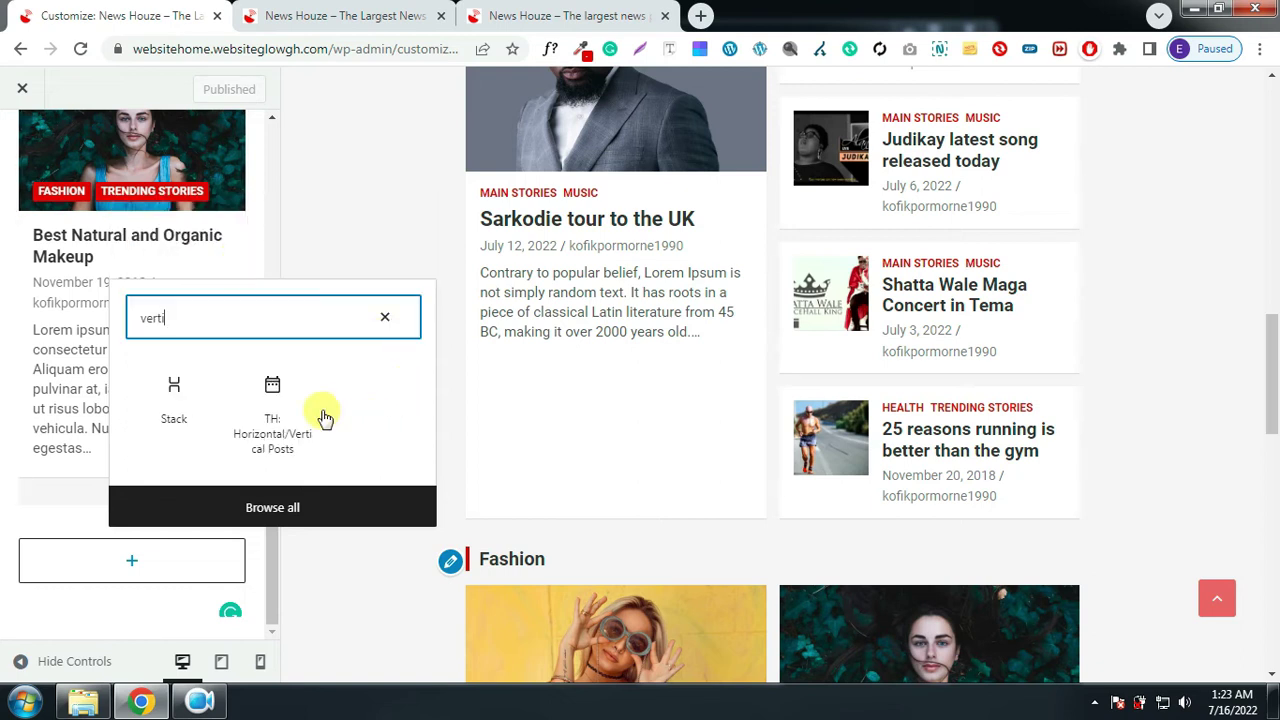
click(286, 410)
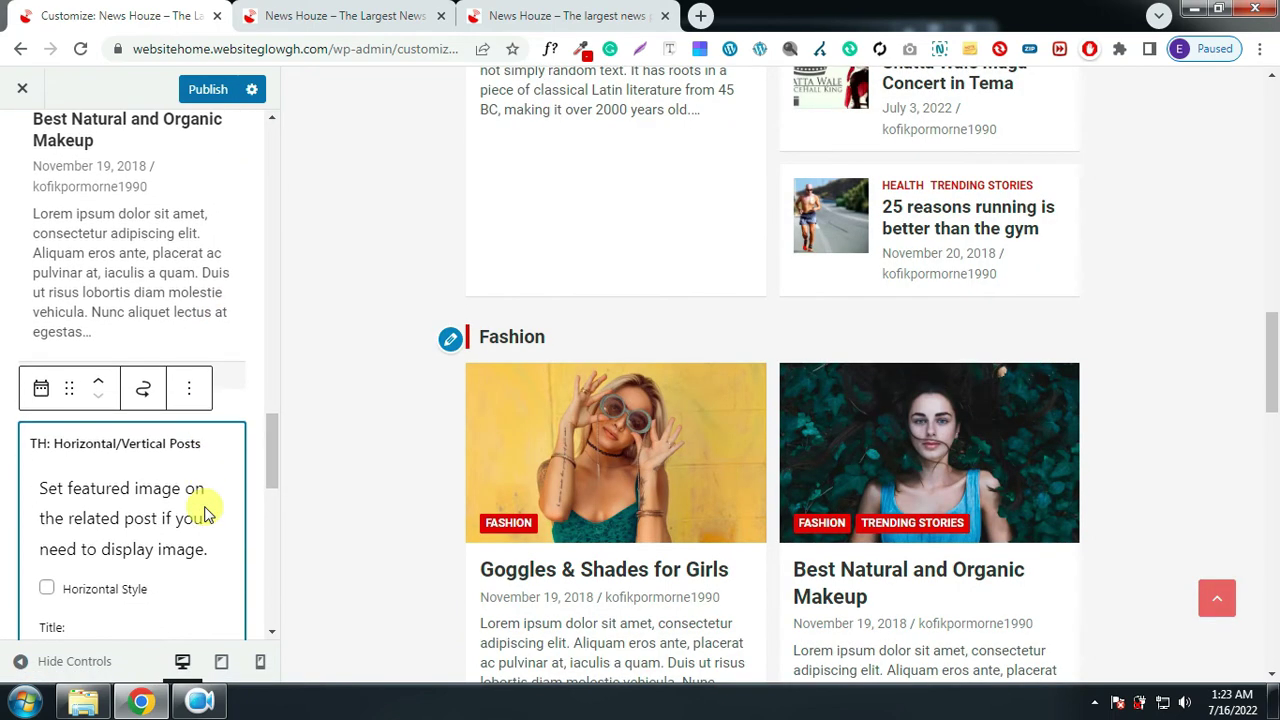
scroll(205, 512, down, 2)
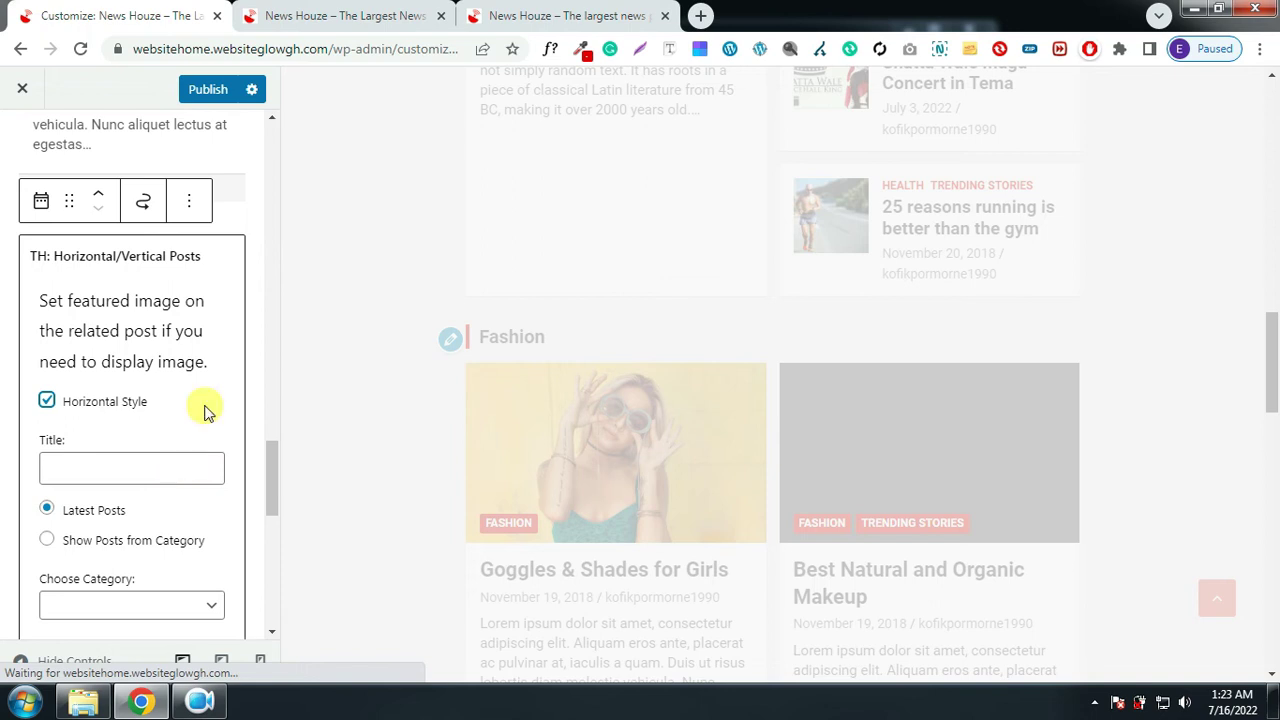
Title the new horizontal posts widget "Sports", copying the heading from the reference site
click(551, 20)
scroll(414, 443, down, 2)
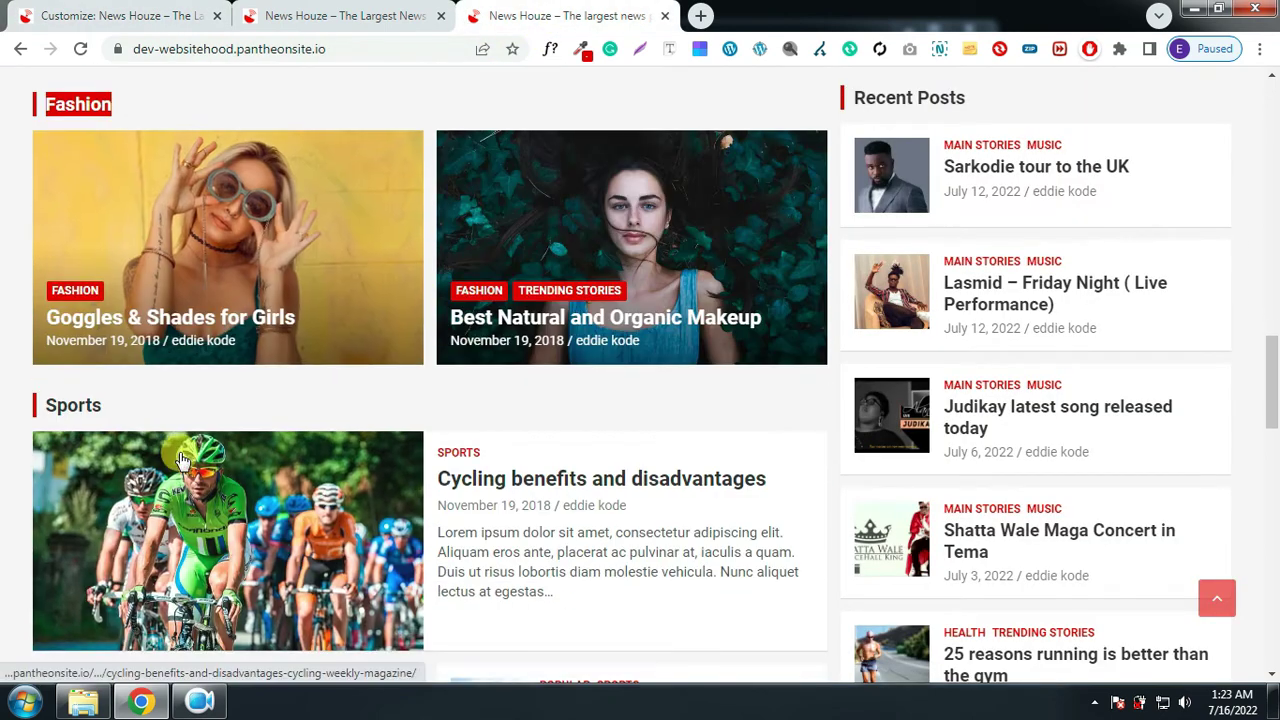
drag(112, 406, 50, 405)
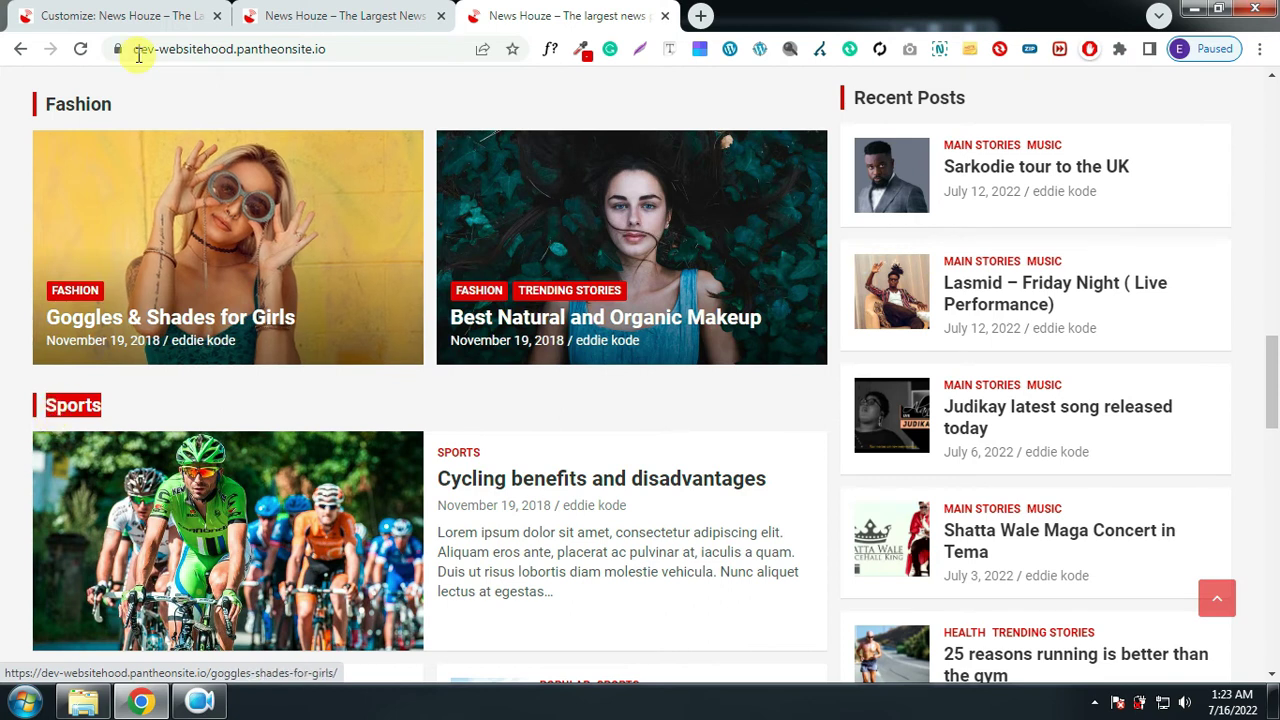
click(122, 16)
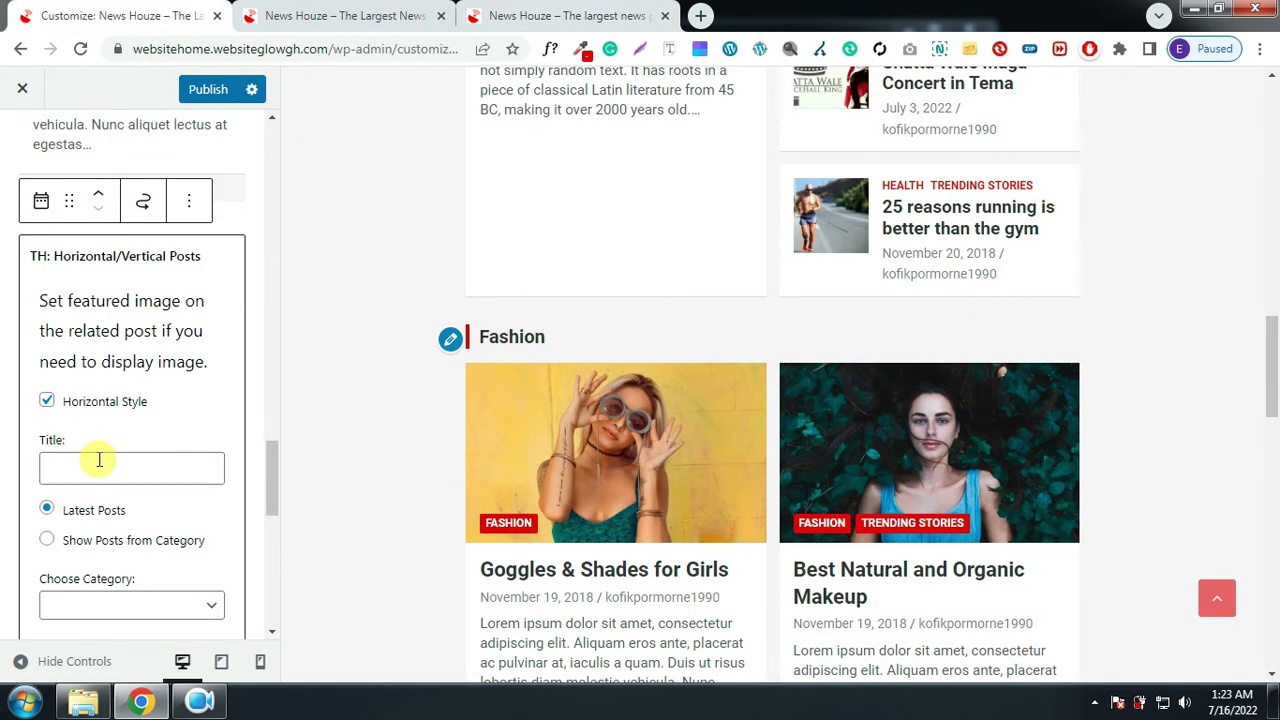
Publish the Sports widget with posts shown from the Sports category and check the section on the reloaded live front page
click(47, 540)
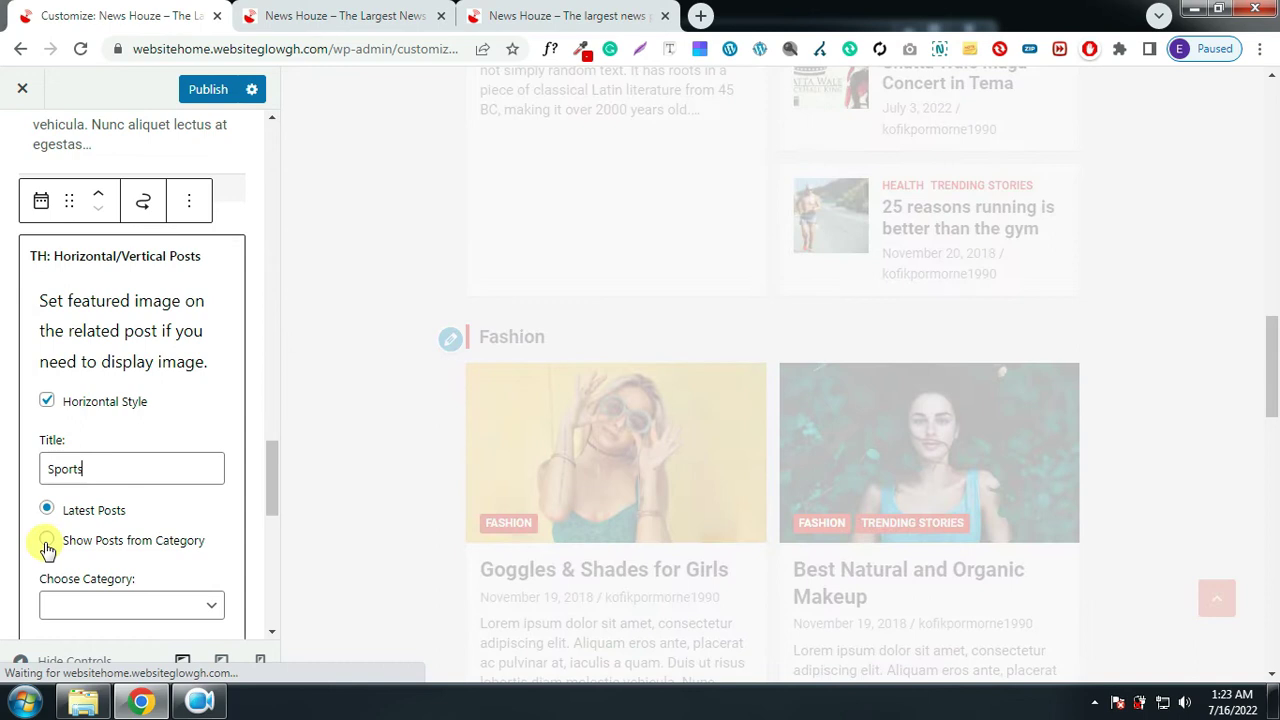
scroll(163, 582, down, 1)
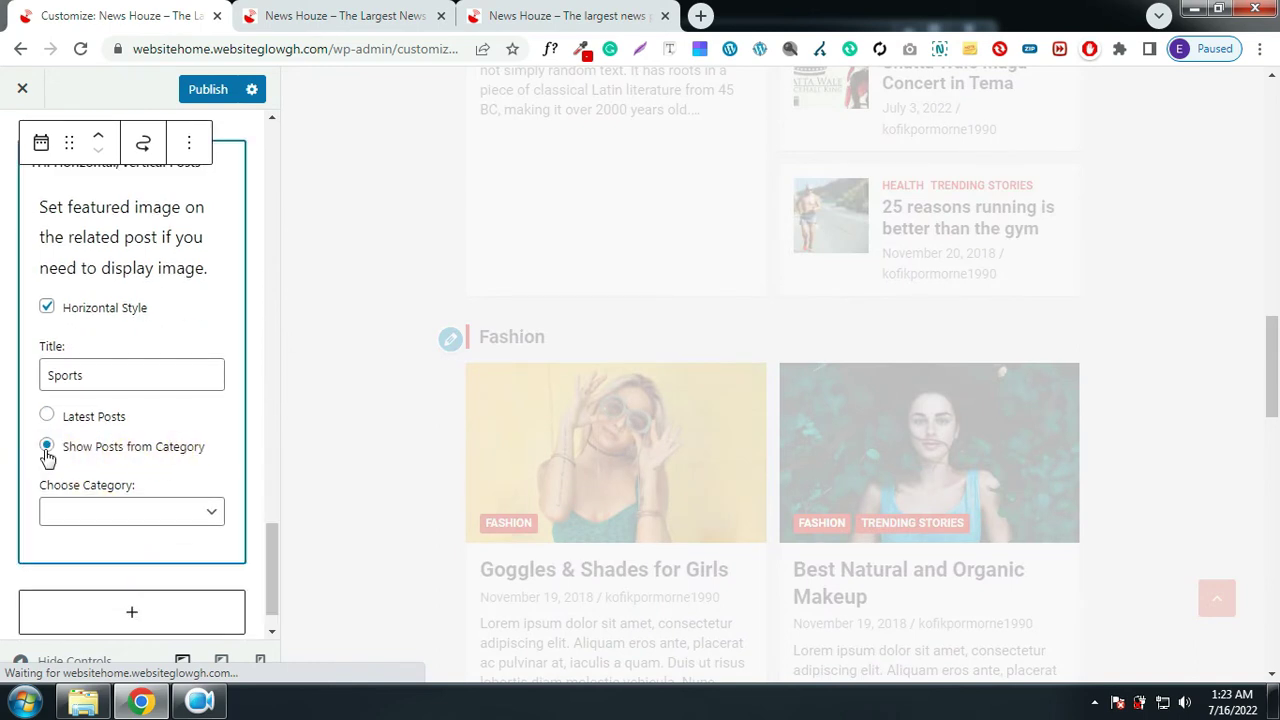
click(121, 512)
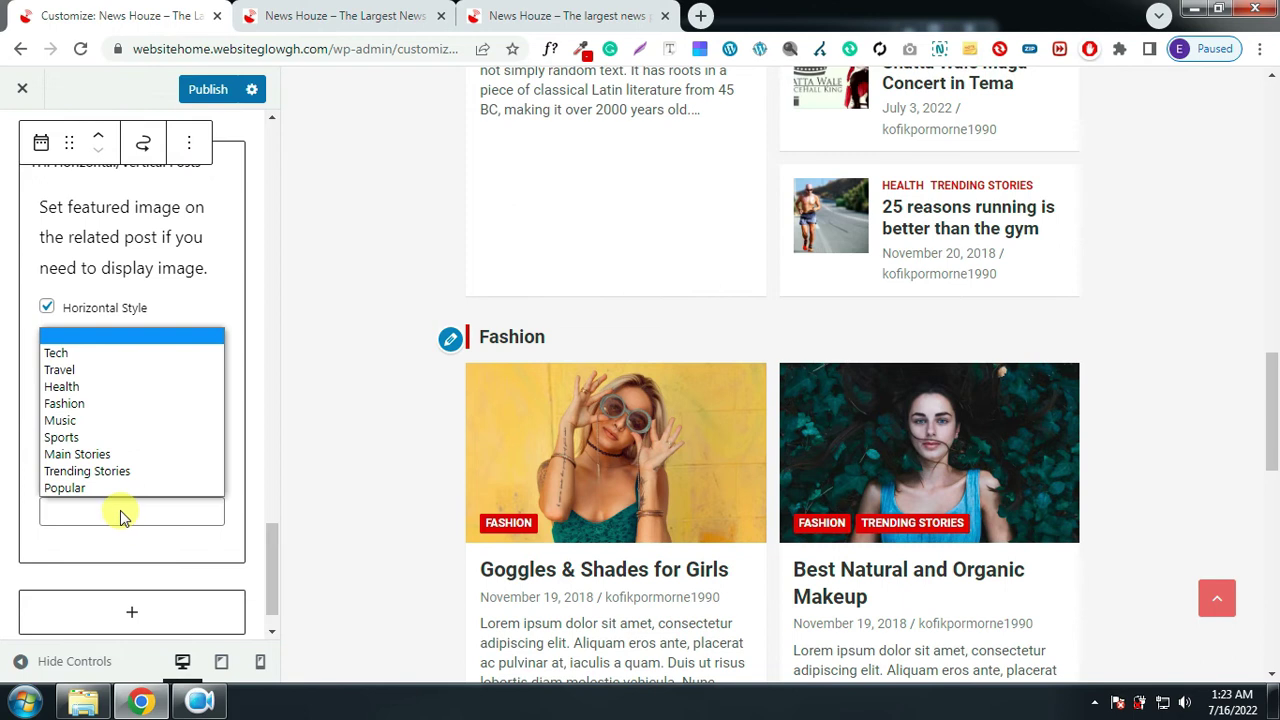
click(80, 438)
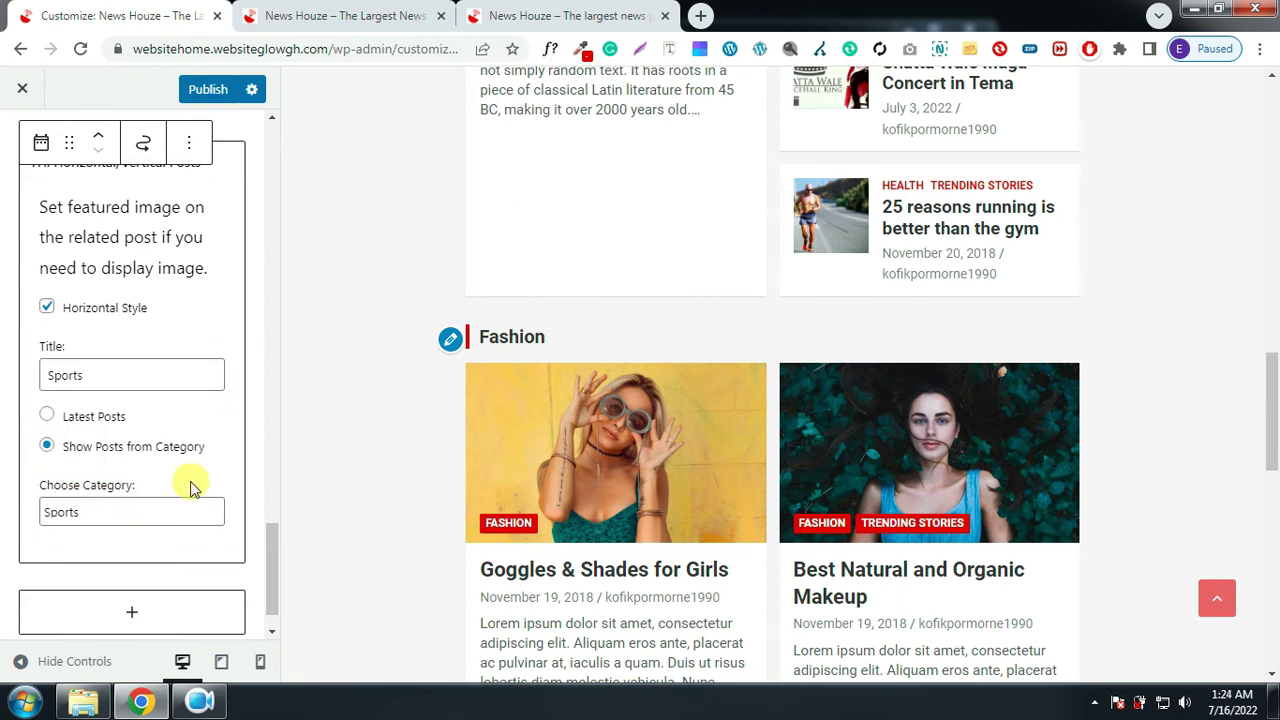
click(210, 90)
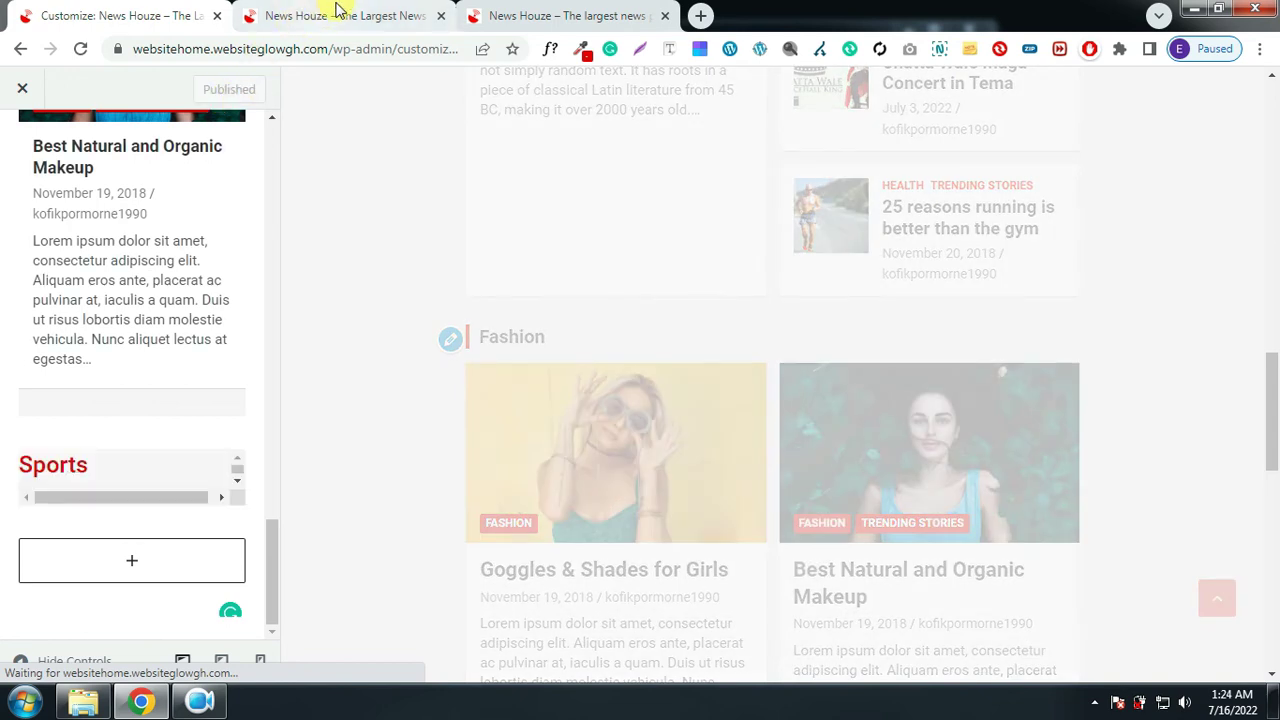
click(340, 14)
click(80, 49)
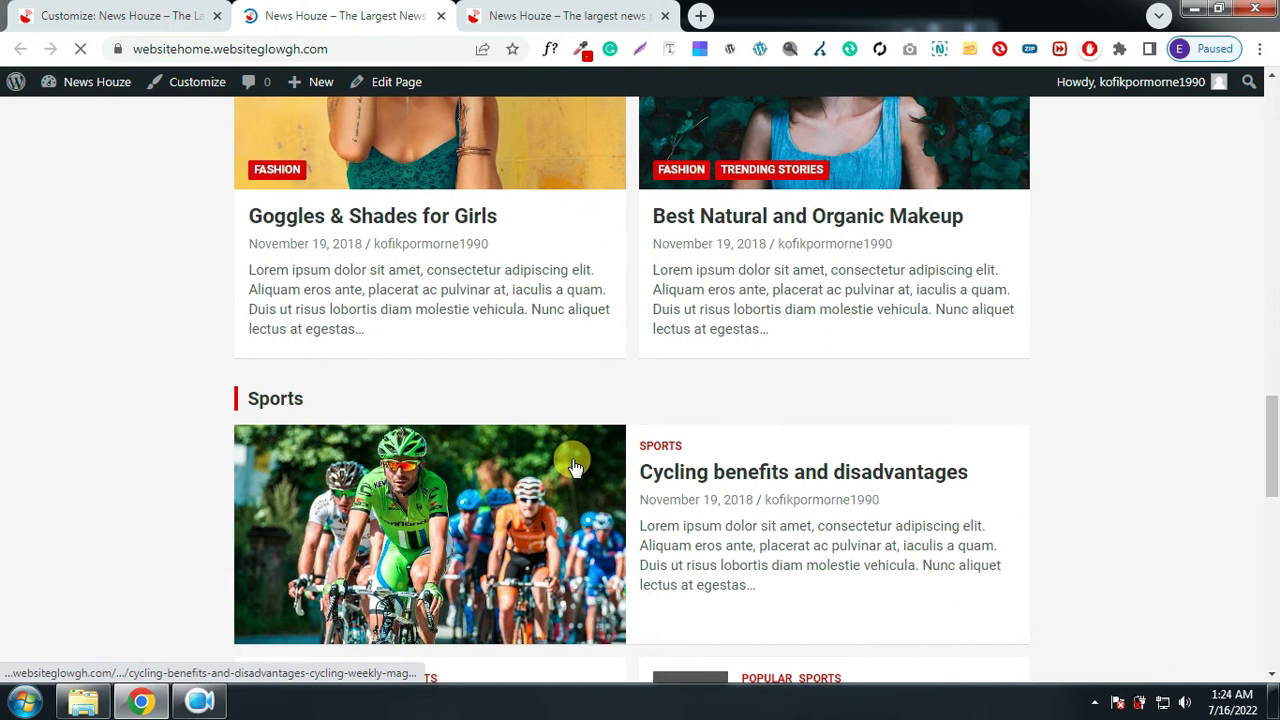
scroll(590, 460, down, 3)
scroll(600, 450, up, 3)
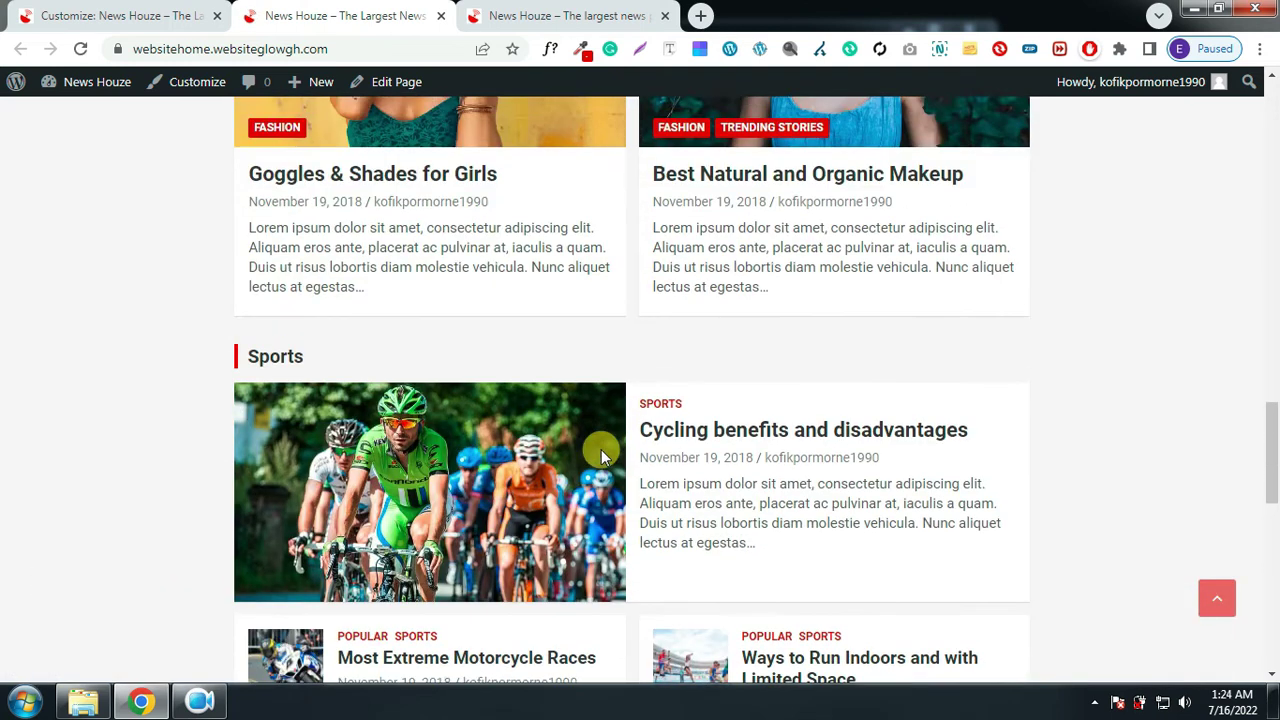
Review the Sports section's layout on the live front page against the Technology section above it
scroll(500, 403, down, 2)
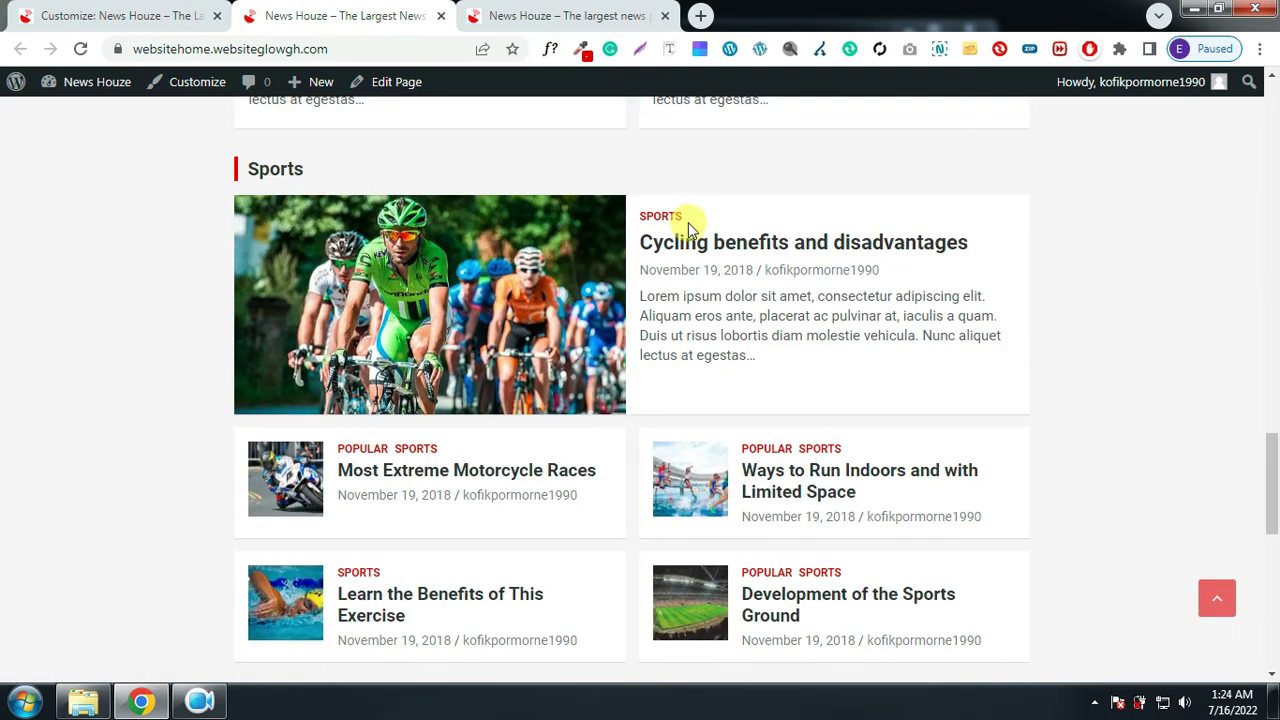
scroll(634, 592, up, 9)
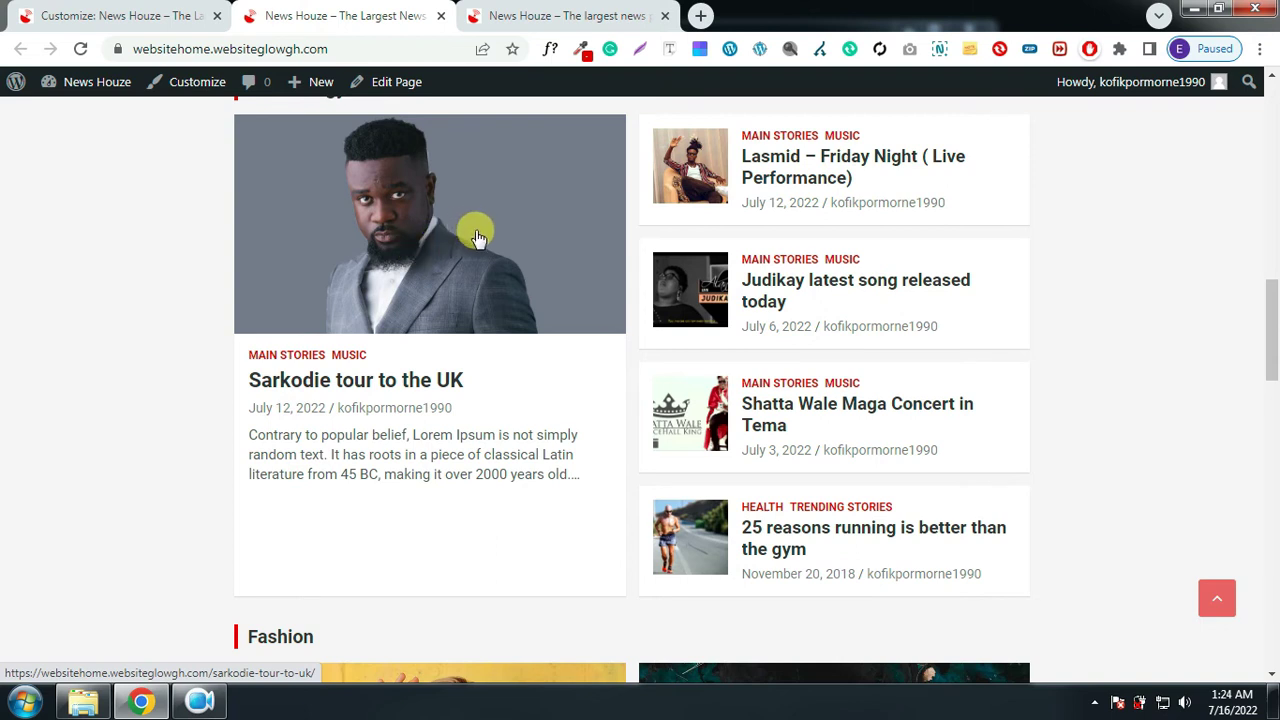
scroll(800, 451, down, 9)
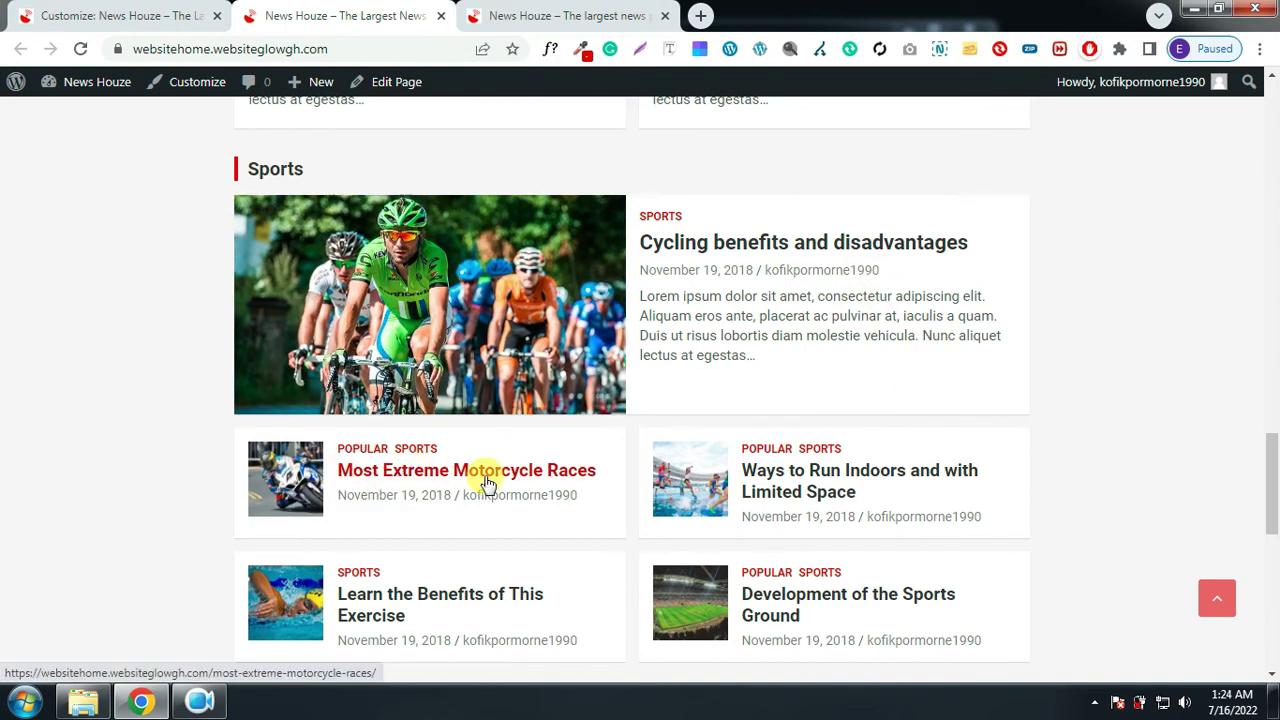
scroll(897, 478, down, 2)
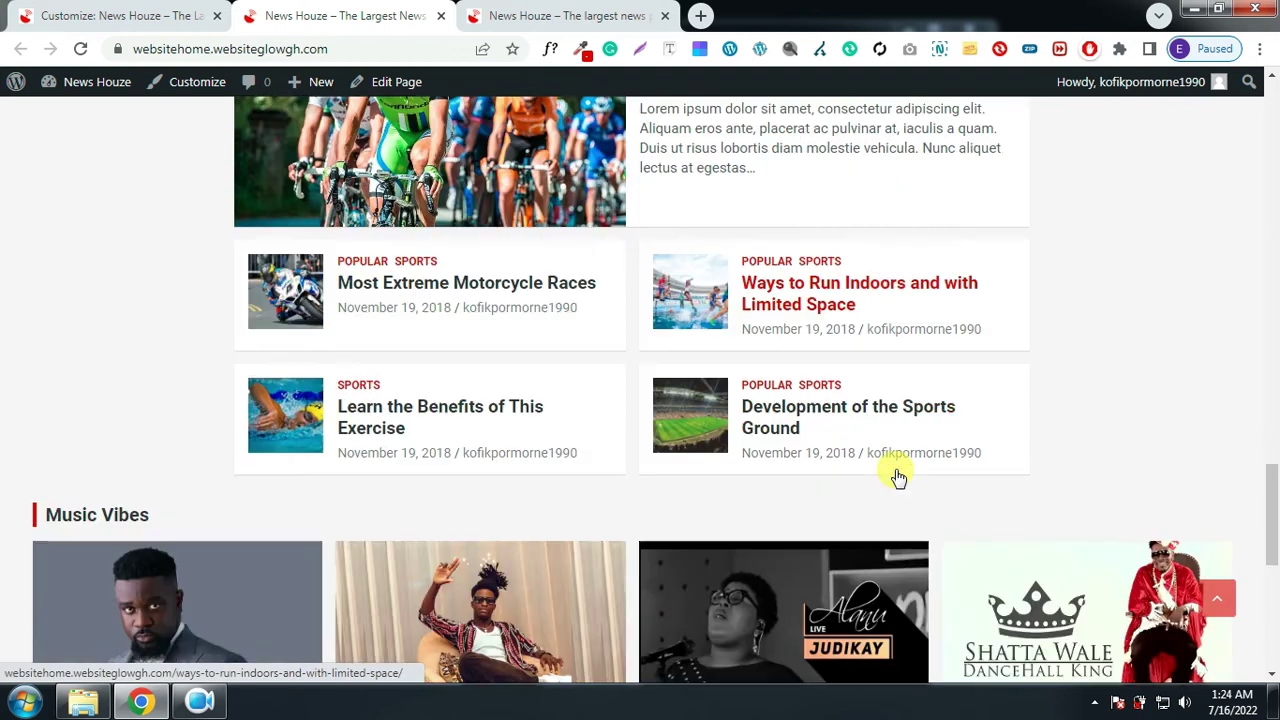
Switch to the reference site and copy the "Travel" heading of the section below Sports
click(570, 14)
scroll(689, 423, down, 4)
scroll(689, 423, down, 3)
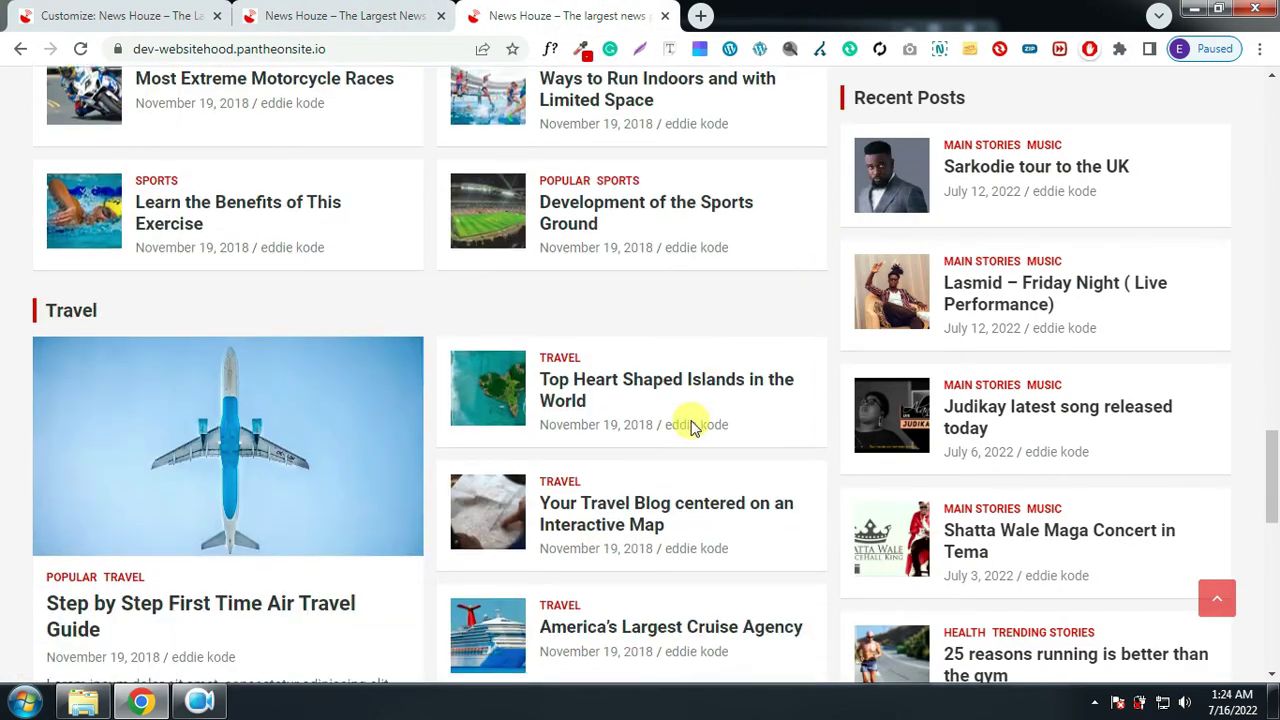
drag(128, 287, 61, 285)
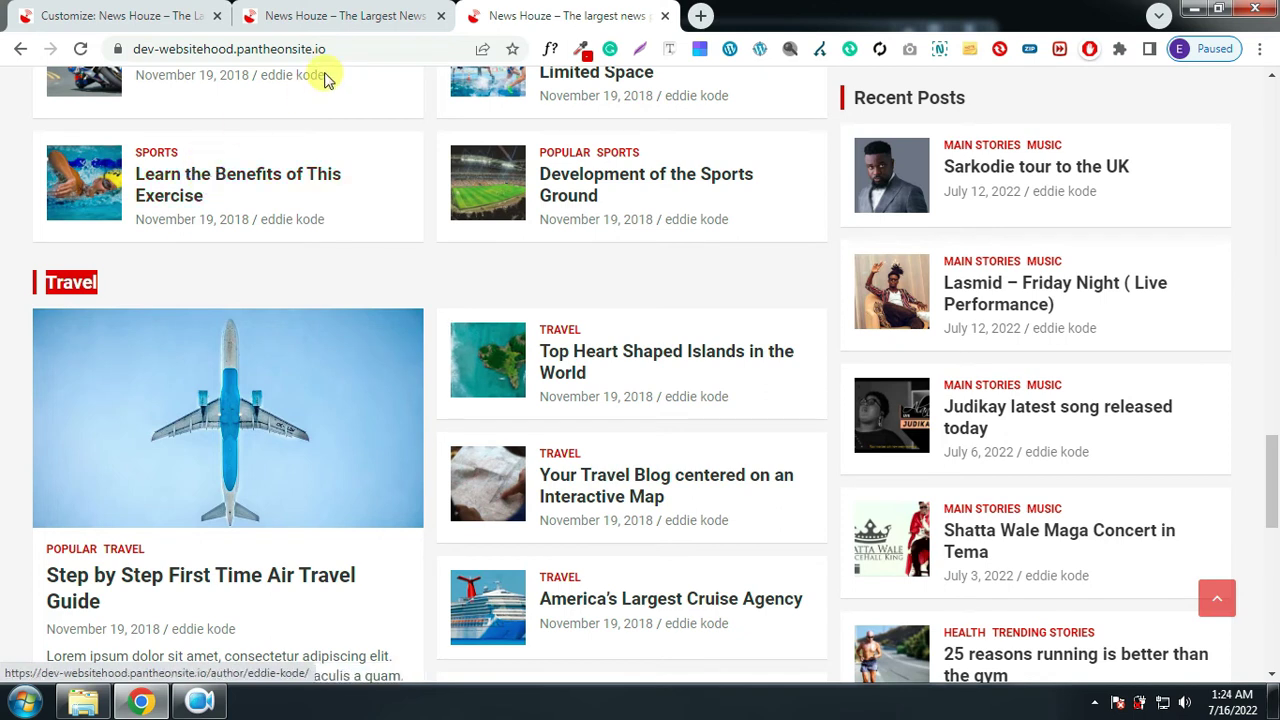
Return to the customizer and add a TH: Horizontal/Vertical Posts widget below the Sports widget
click(135, 17)
scroll(160, 460, down, 7)
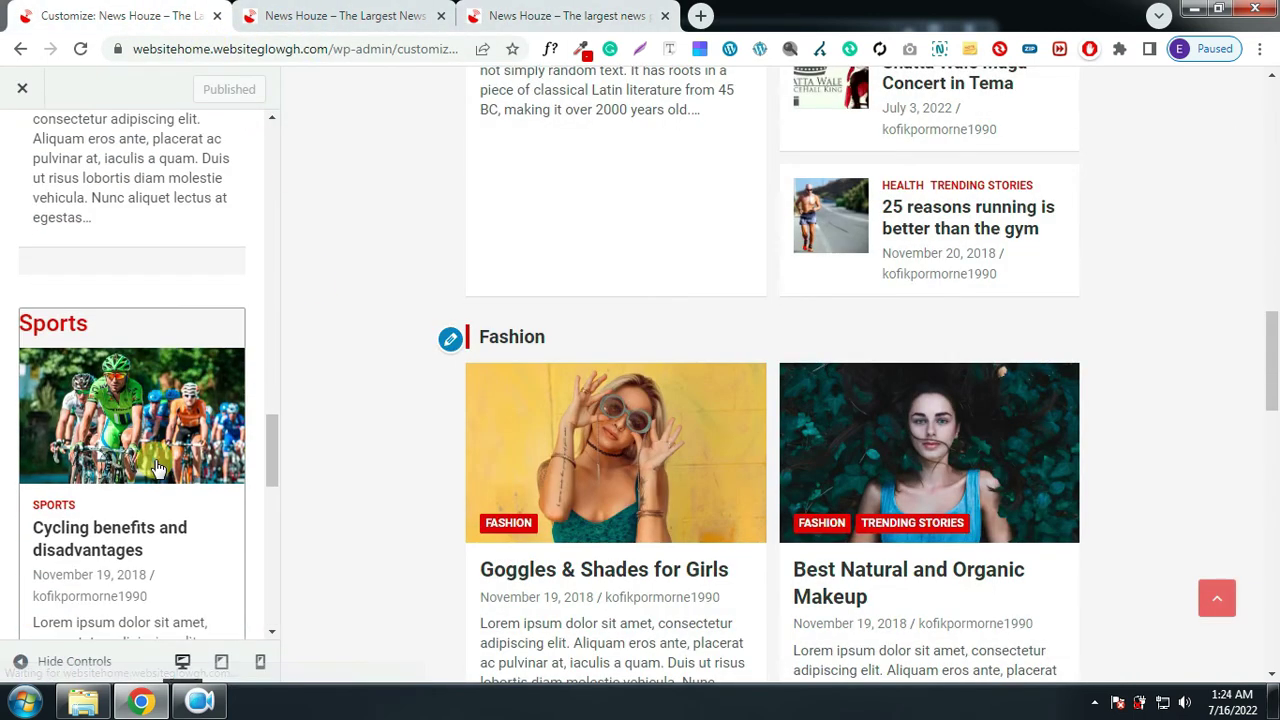
scroll(157, 465, down, 5)
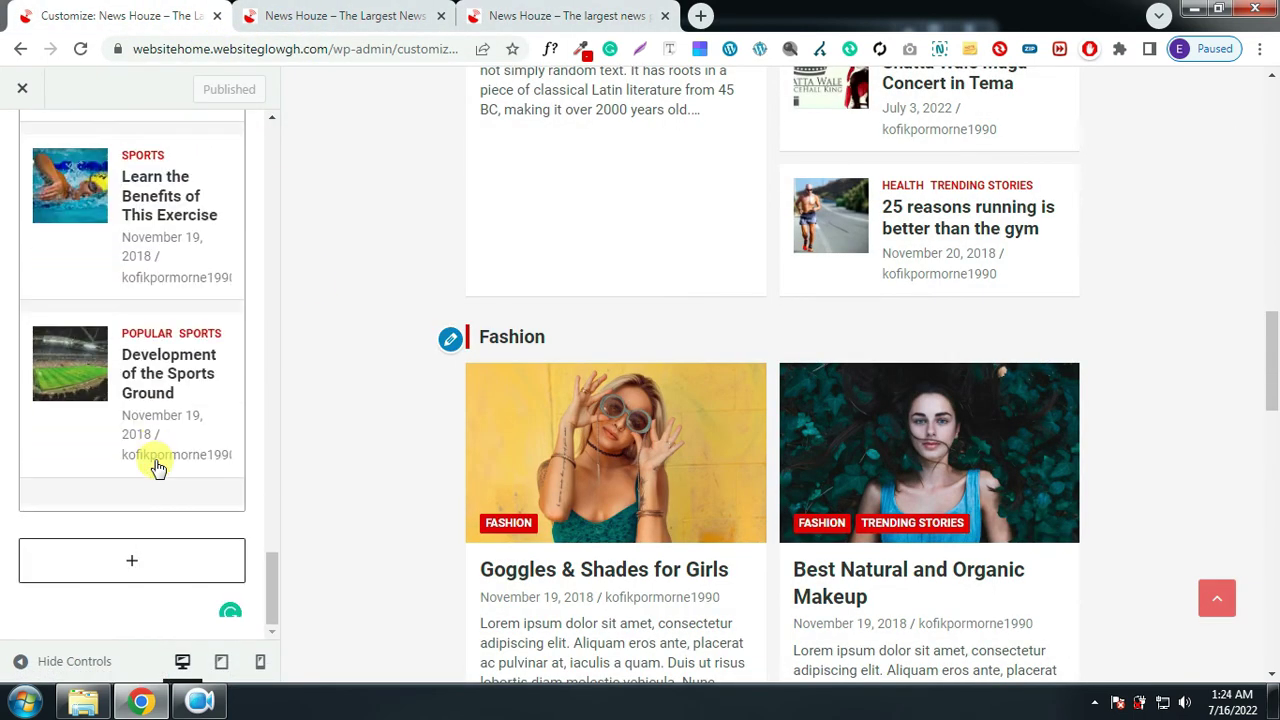
click(131, 563)
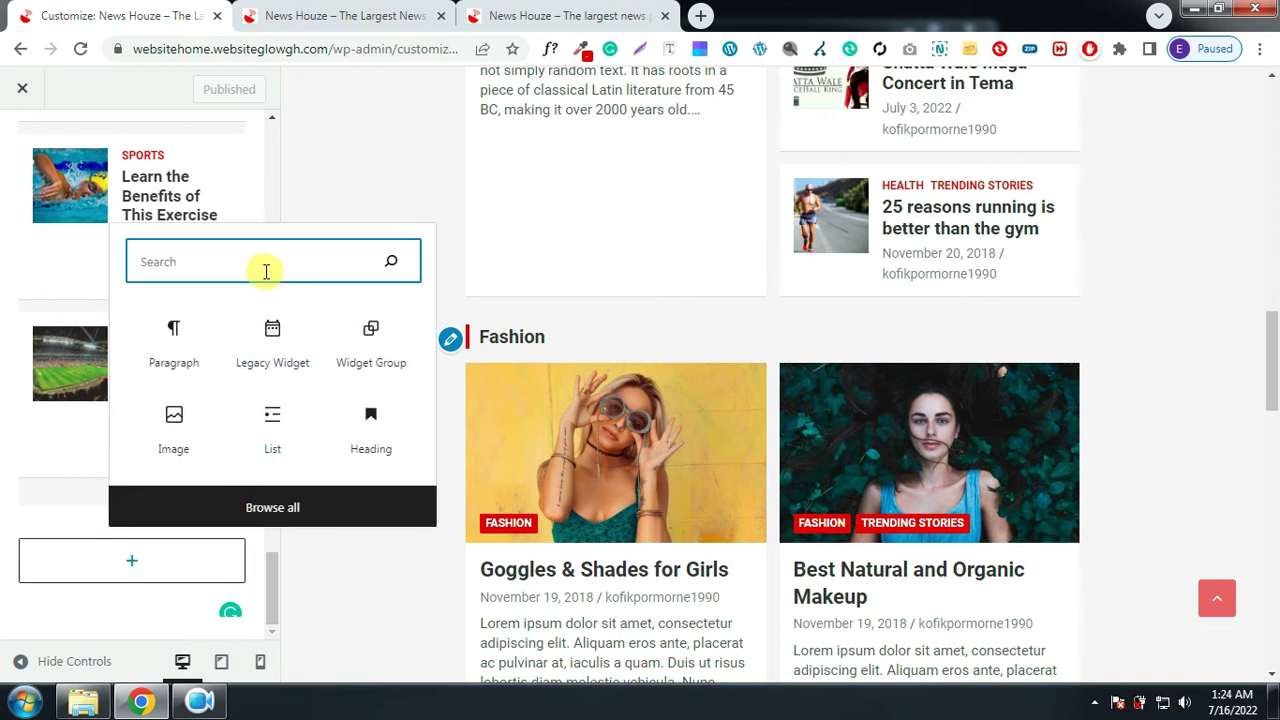
text(vi)
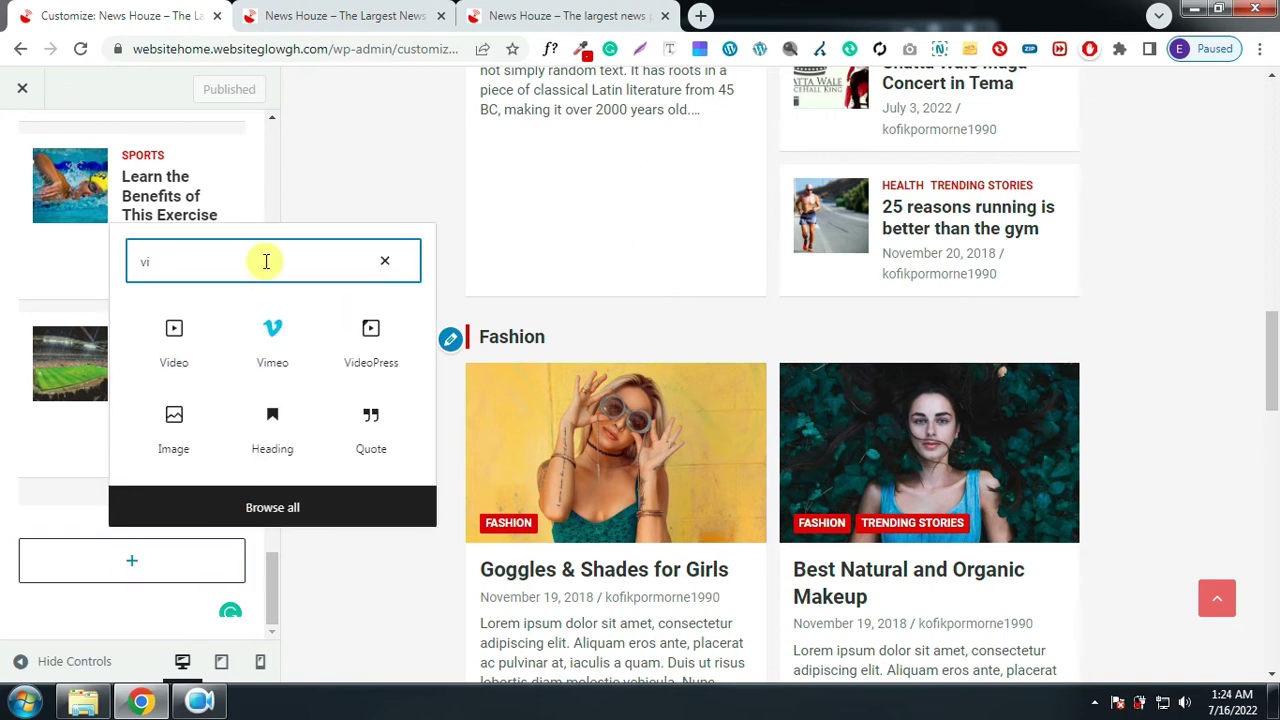
key(BackSpace)
text(er)
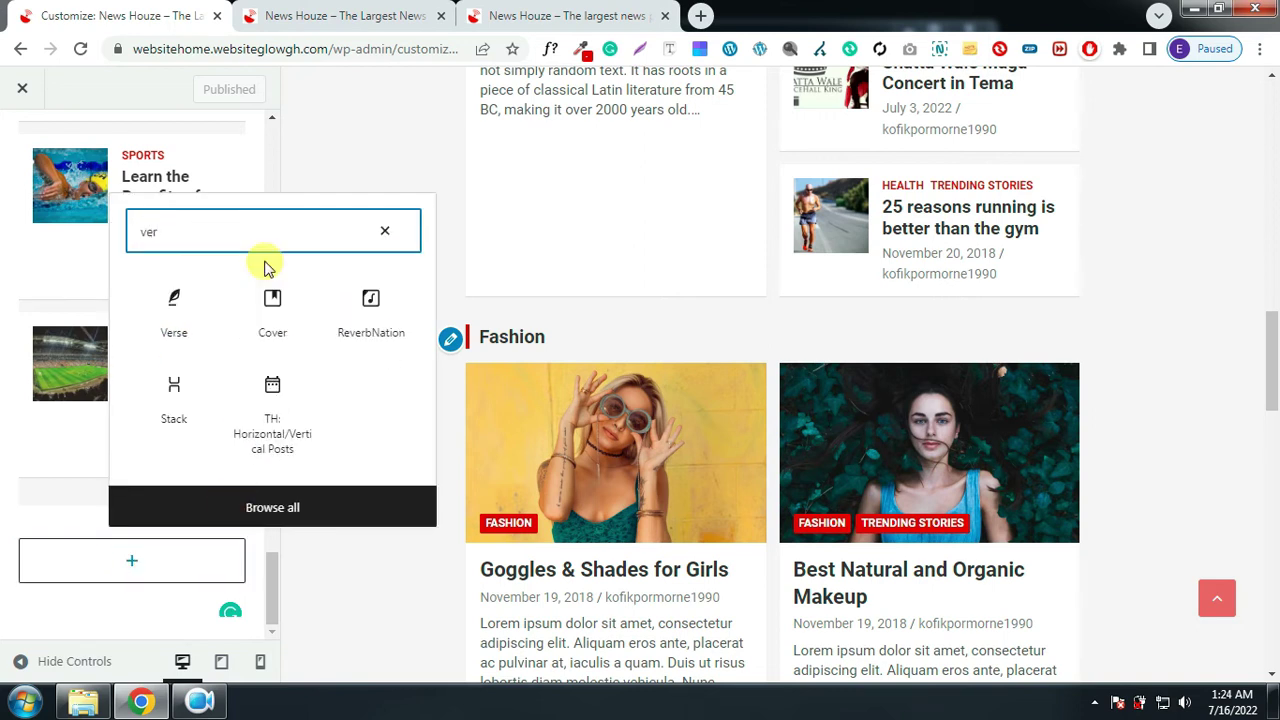
click(273, 403)
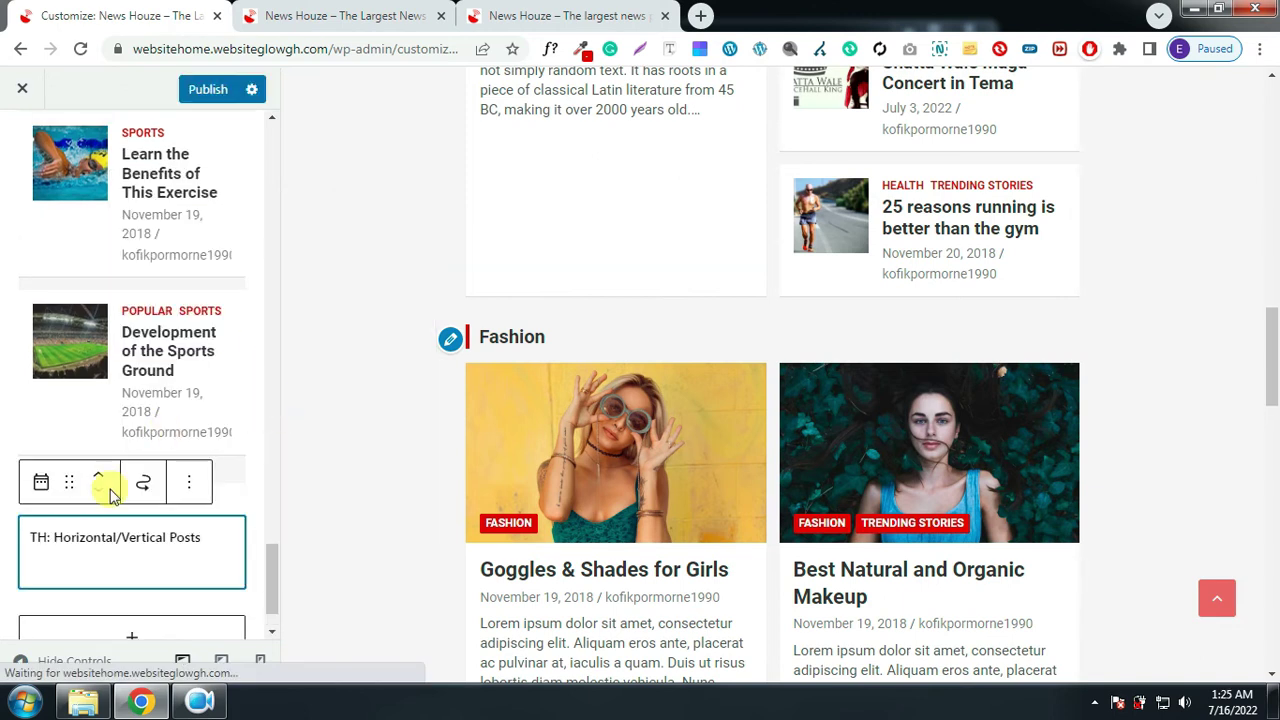
Title the new posts widget "Travel" and have it show posts from the Travel category
scroll(177, 554, down, 5)
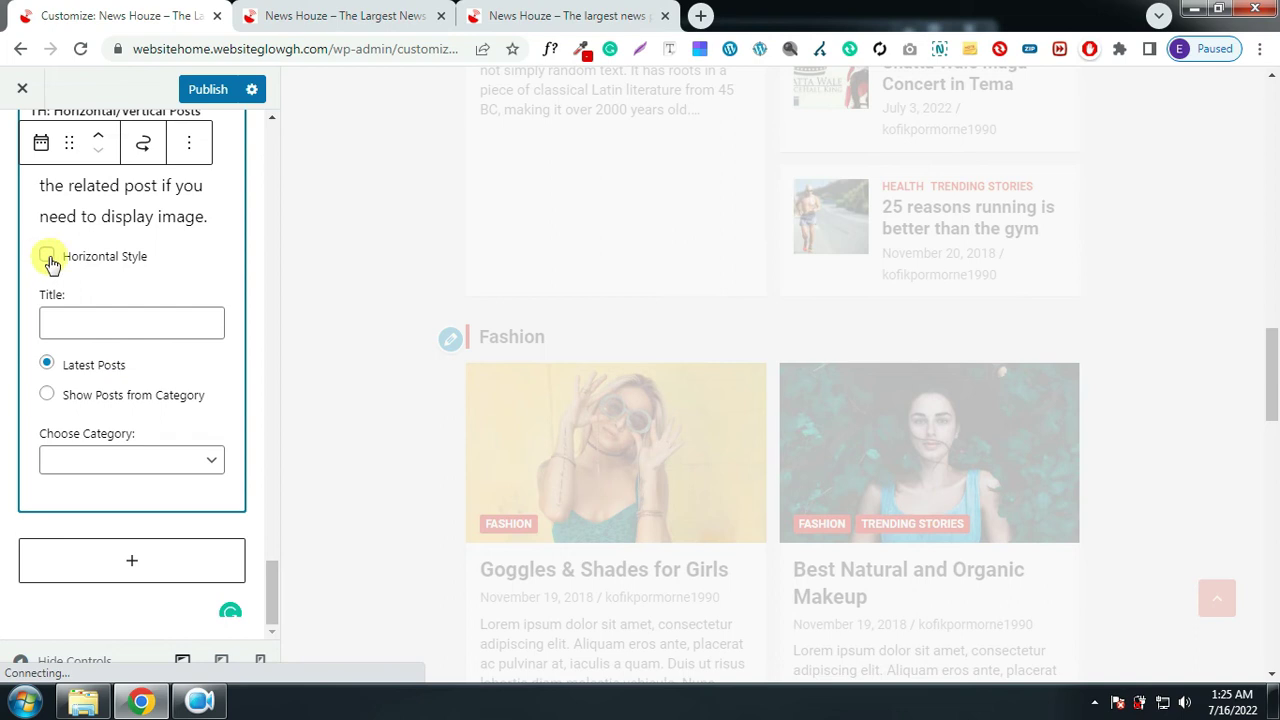
click(48, 396)
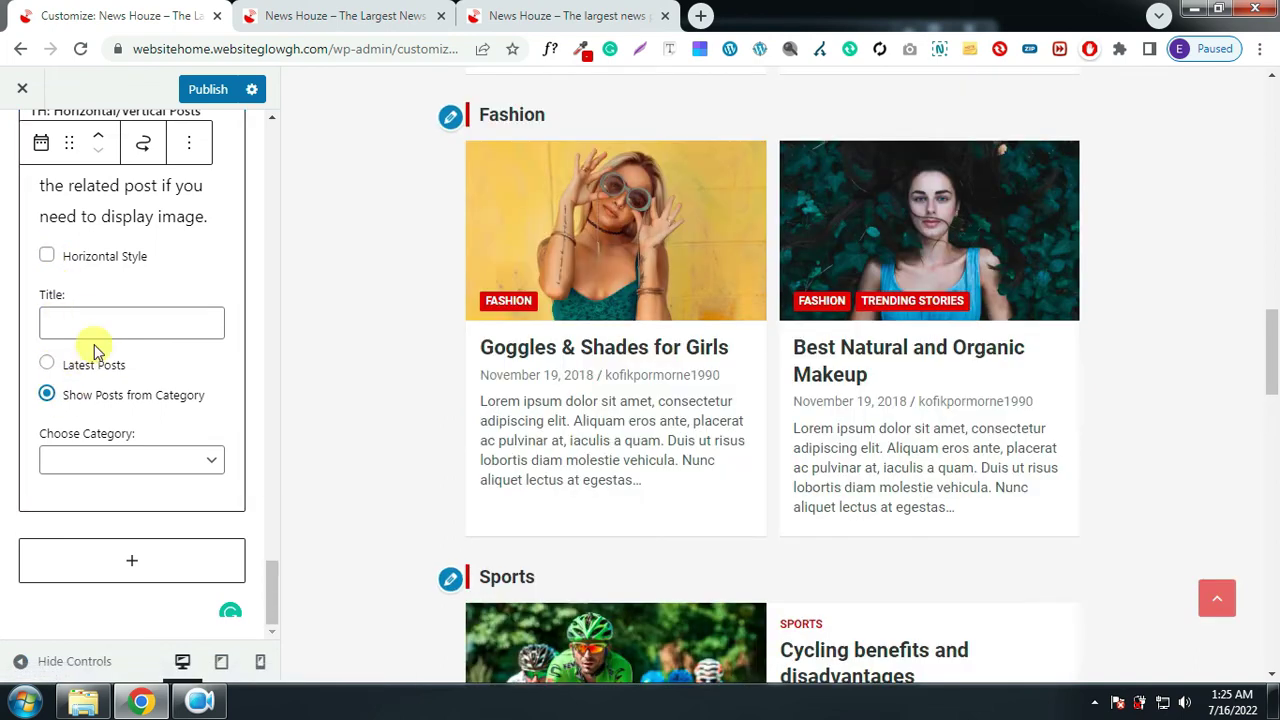
click(100, 322)
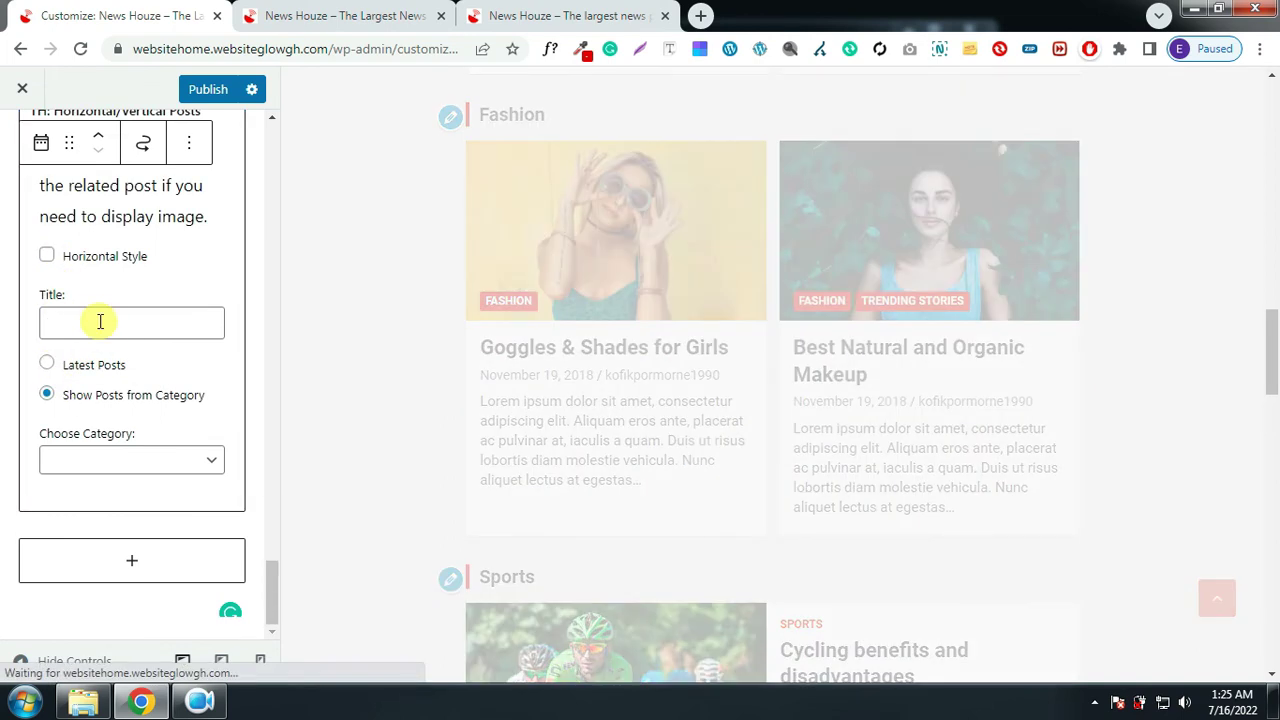
click(110, 461)
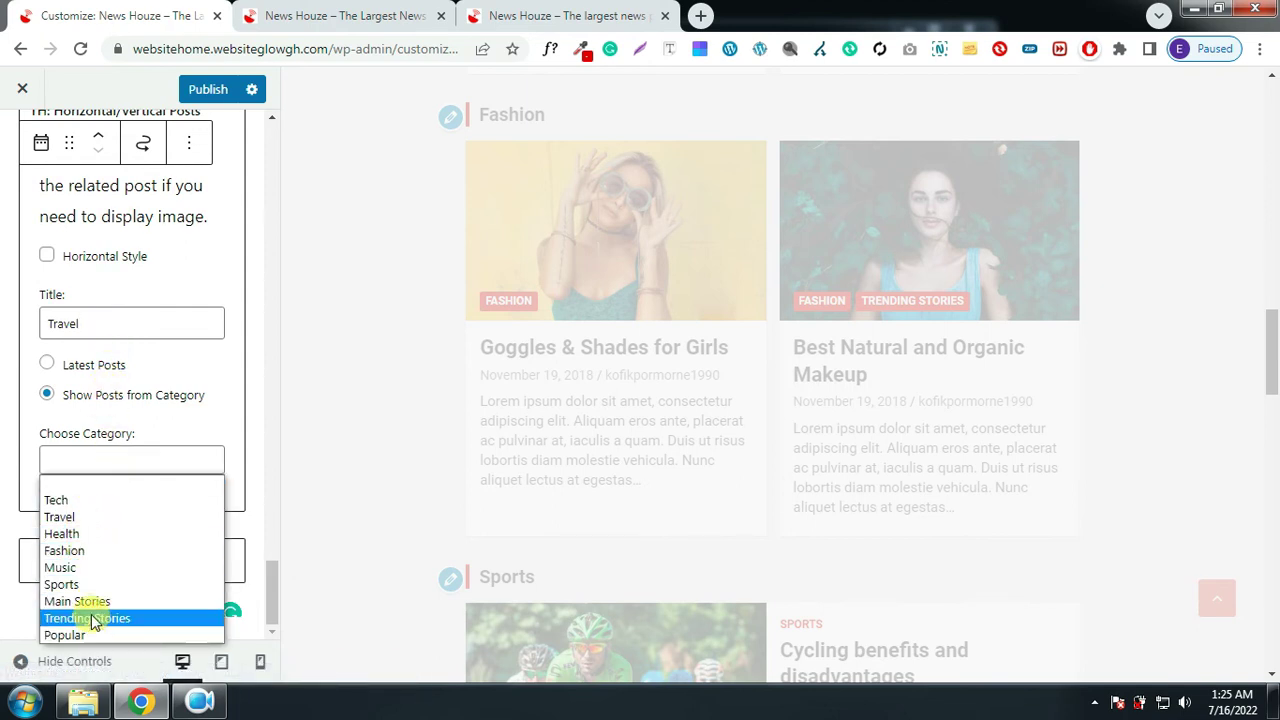
click(71, 518)
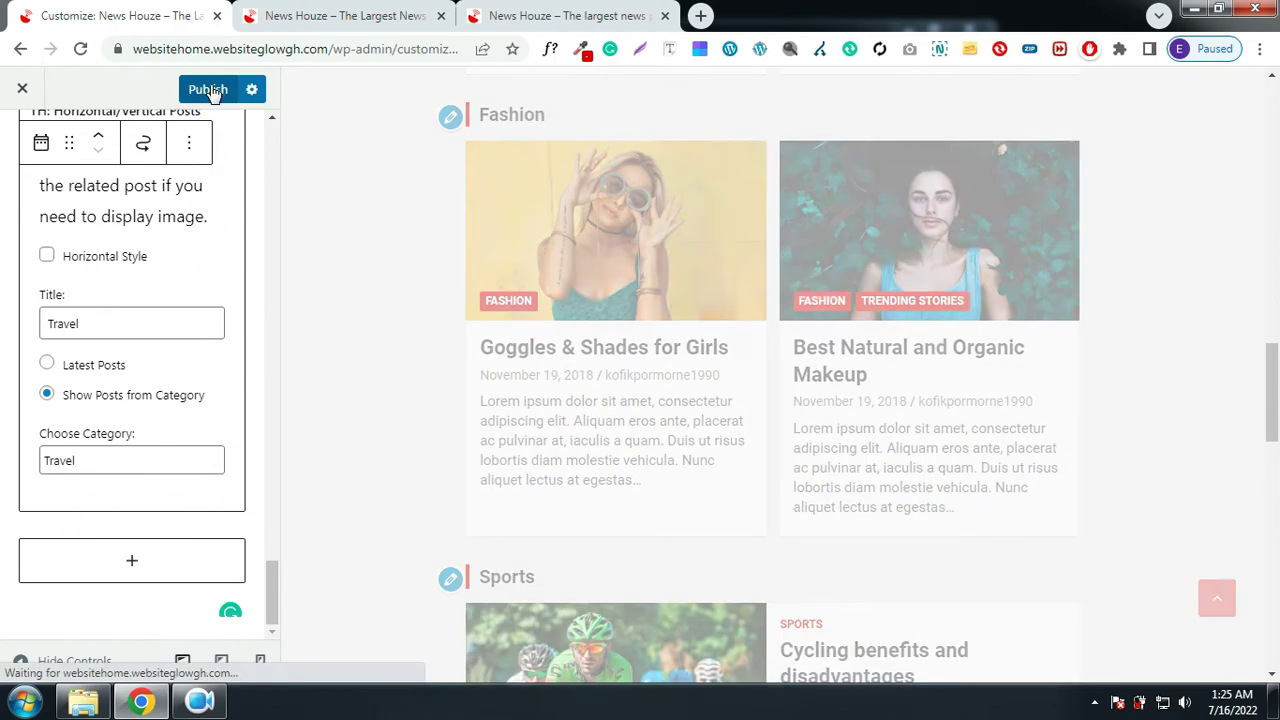
Publish the Travel widget and check the section on the reloaded live front page
click(210, 88)
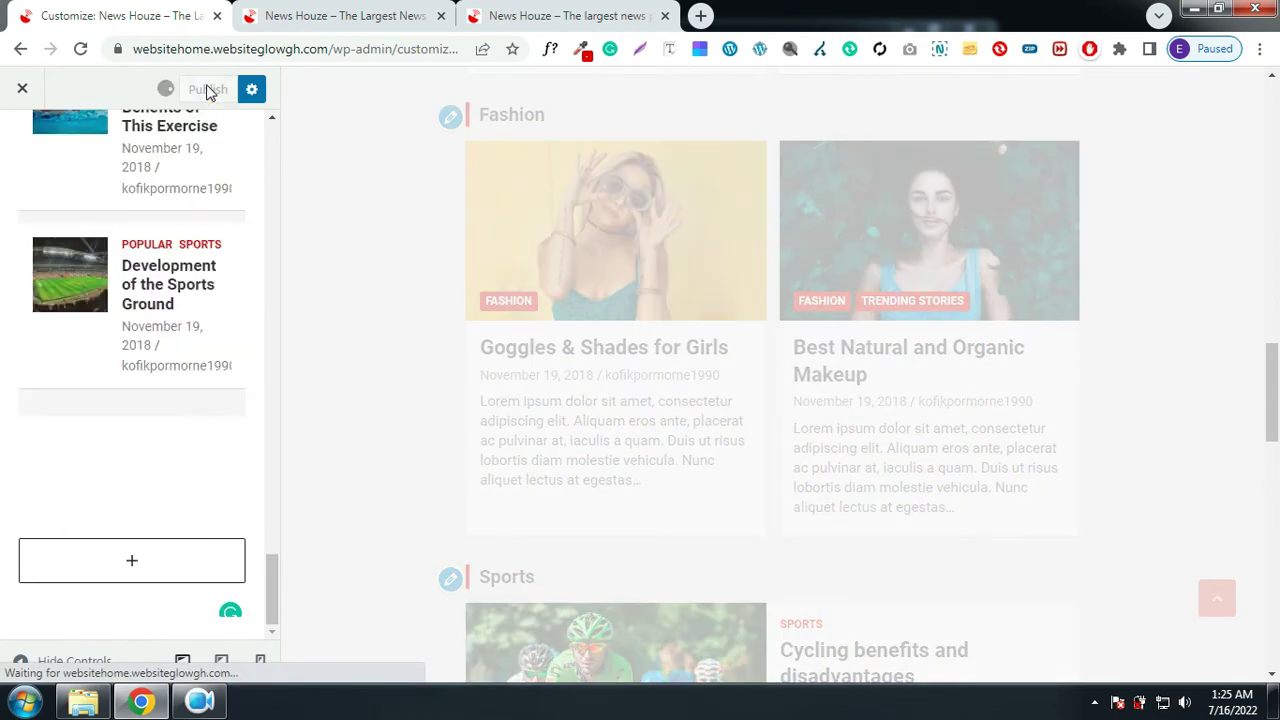
click(393, 14)
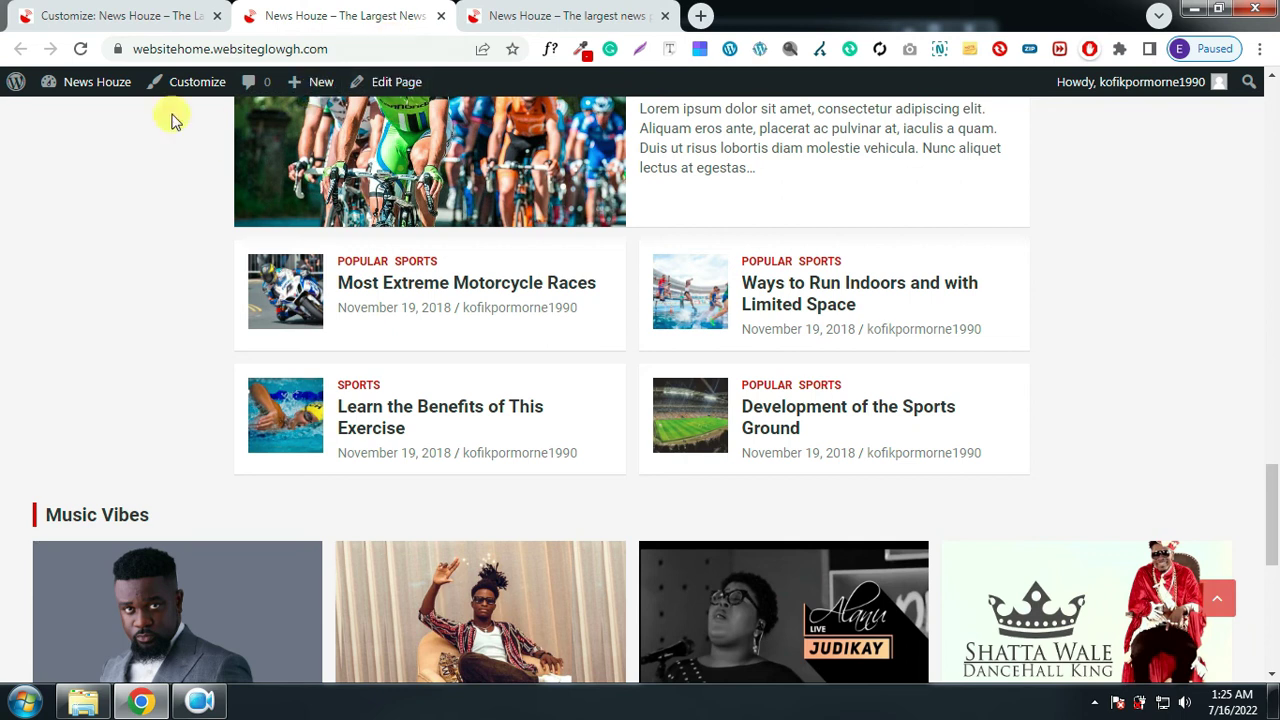
click(80, 49)
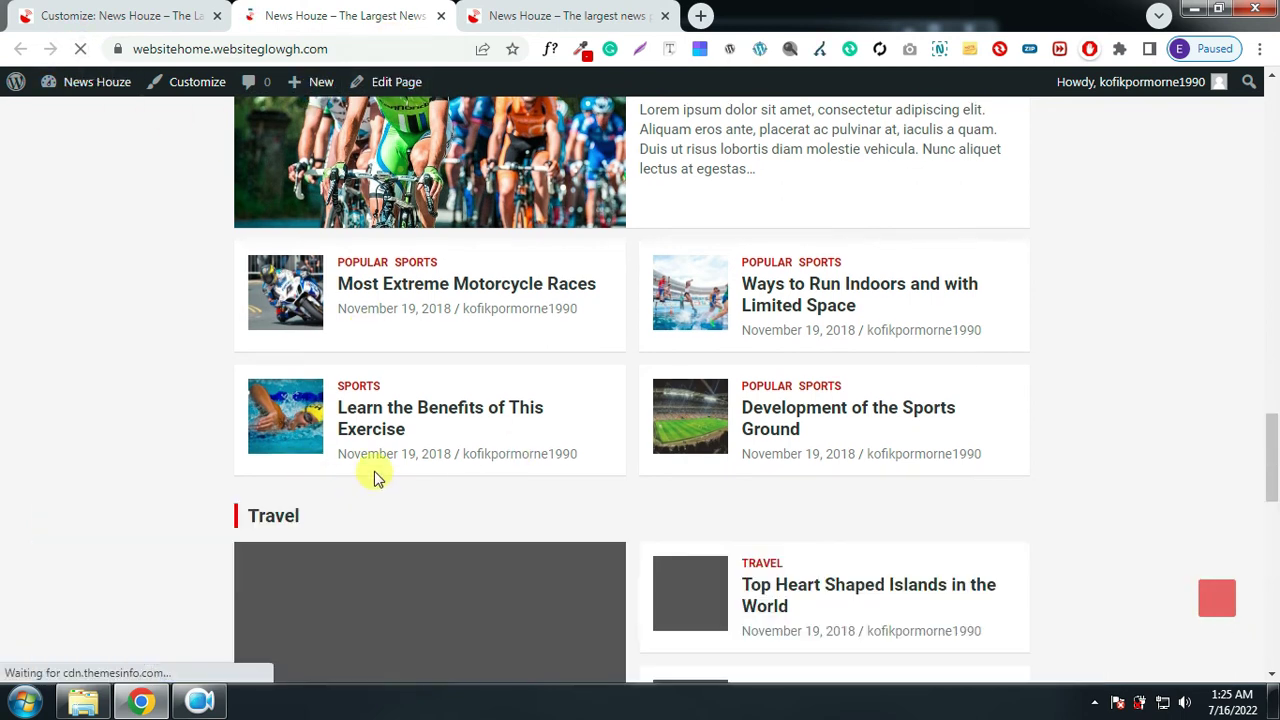
scroll(506, 508, down, 6)
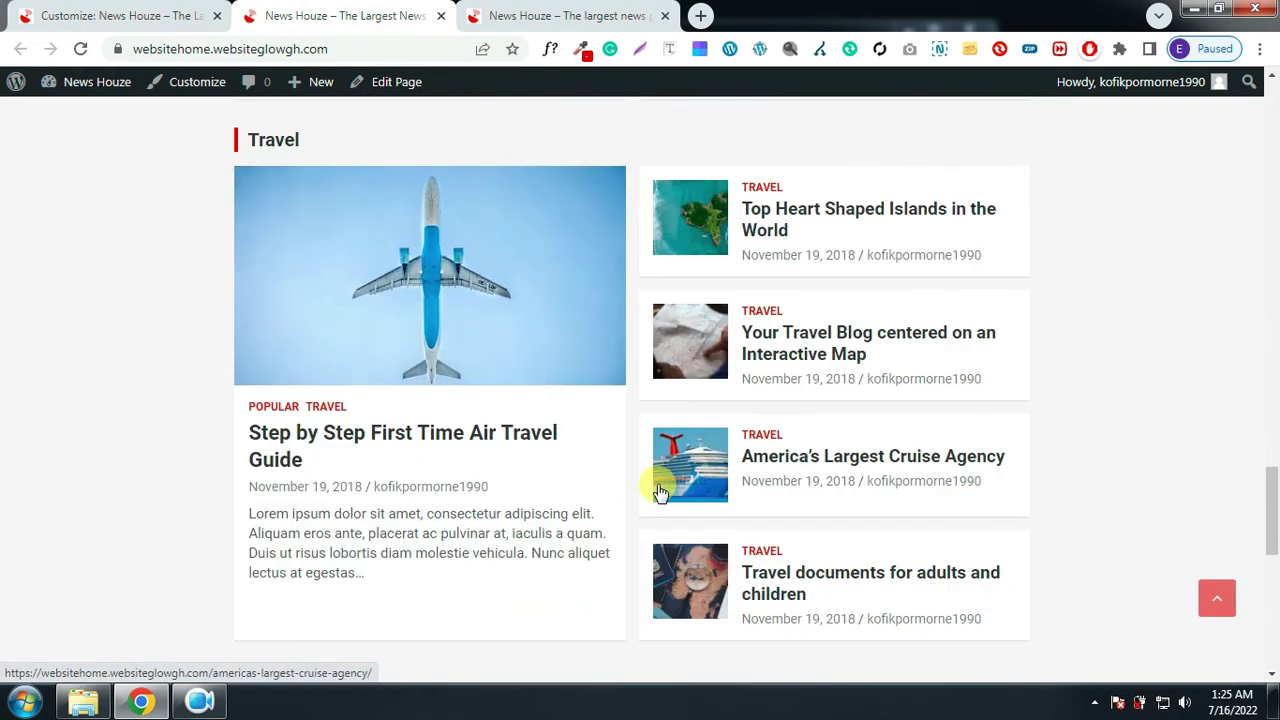
scroll(641, 495, down, 1)
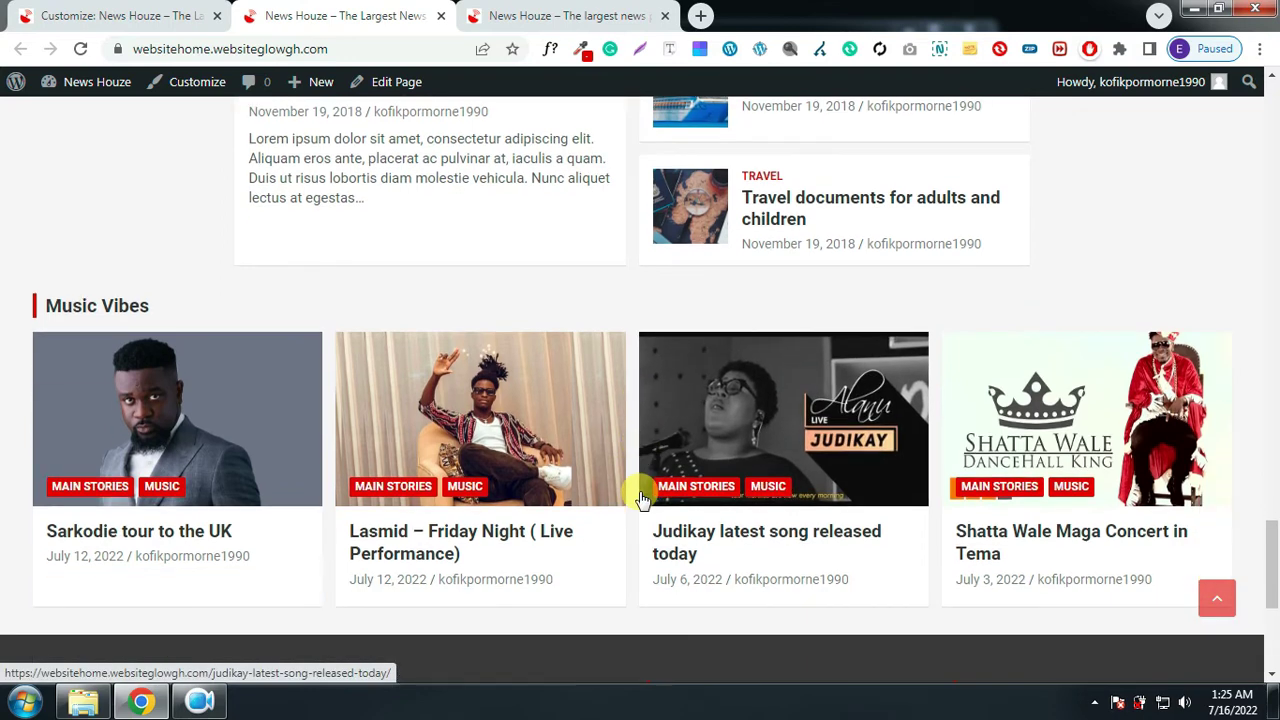
scroll(525, 372, up, 12)
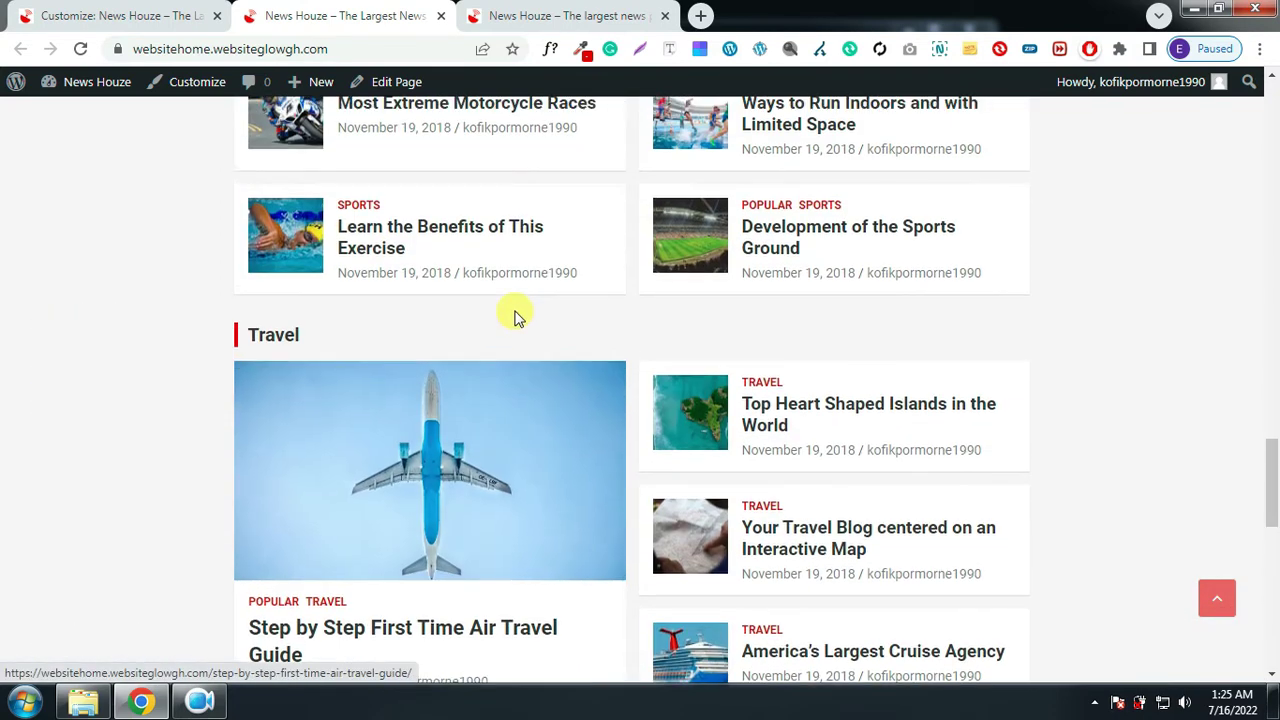
scroll(515, 310, up, 9)
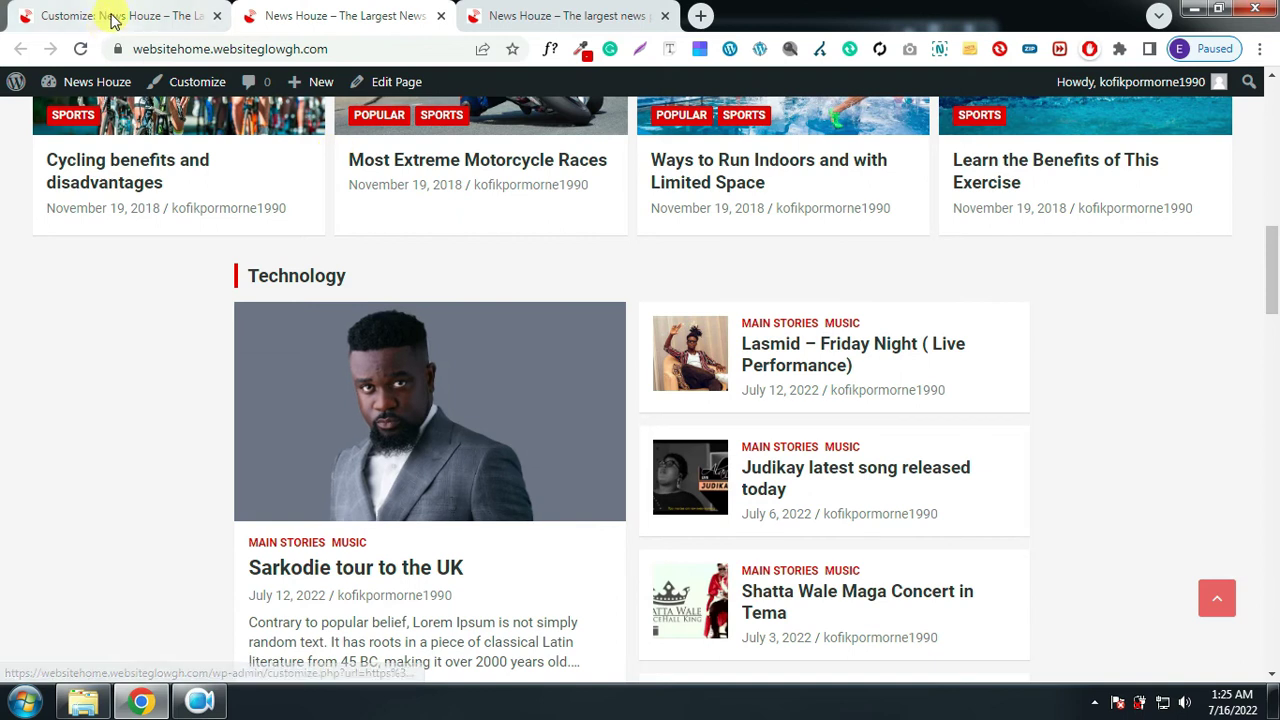
Switch to the reference site and copy the sidebar's "Recent Posts" heading
click(545, 15)
scroll(1046, 266, up, 3)
drag(990, 99, 868, 100)
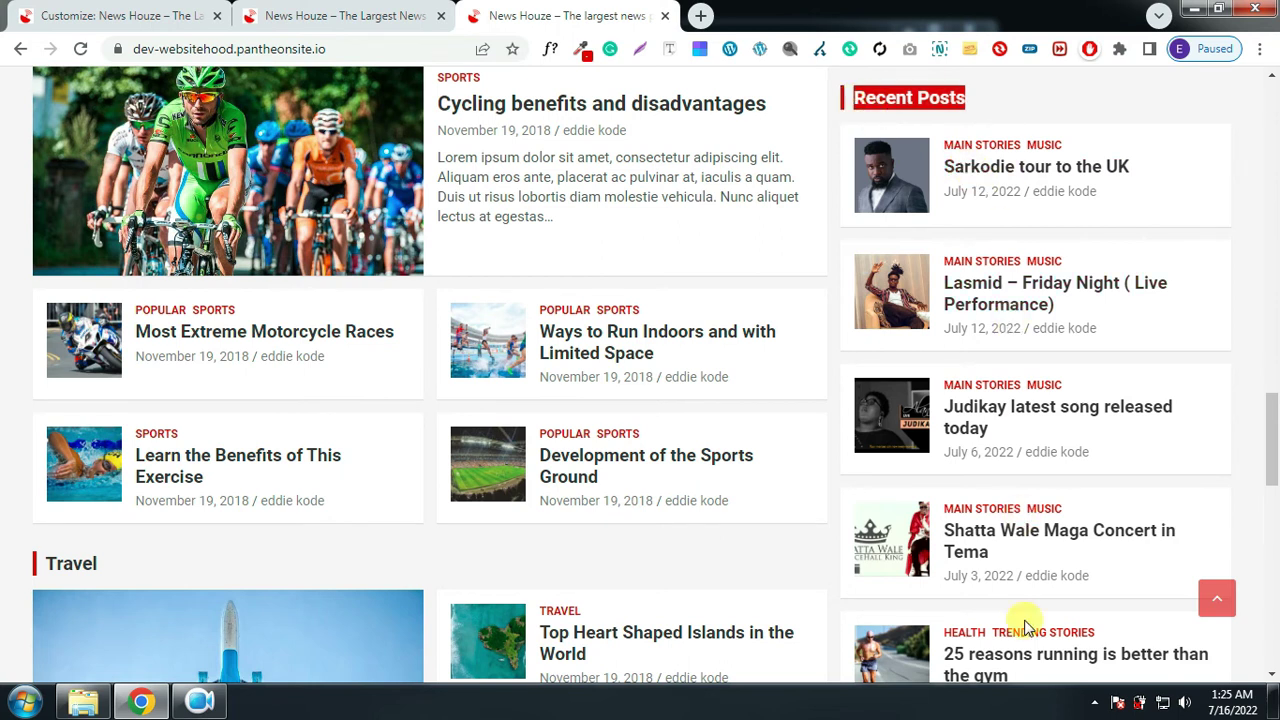
scroll(845, 293, down, 1)
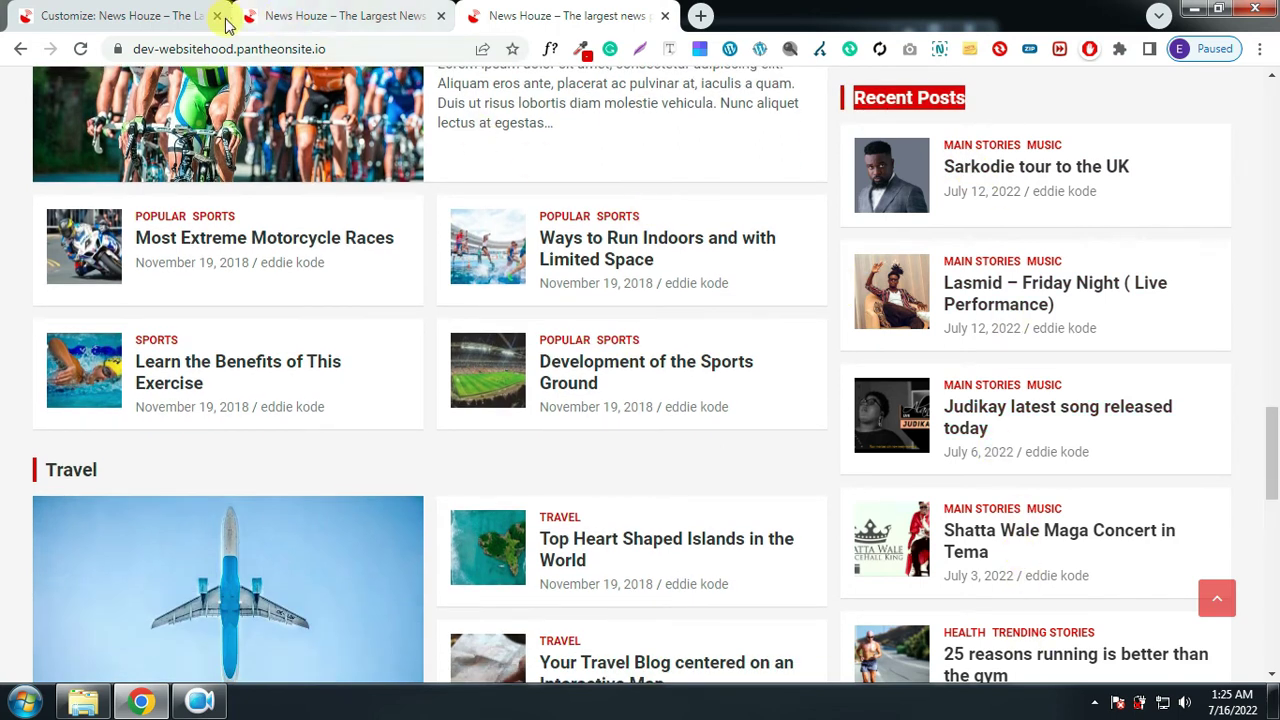
Return to the customizer, leave the front page content widgets and open the Front Page Sidebar Section widget area
click(165, 16)
scroll(160, 370, up, 10)
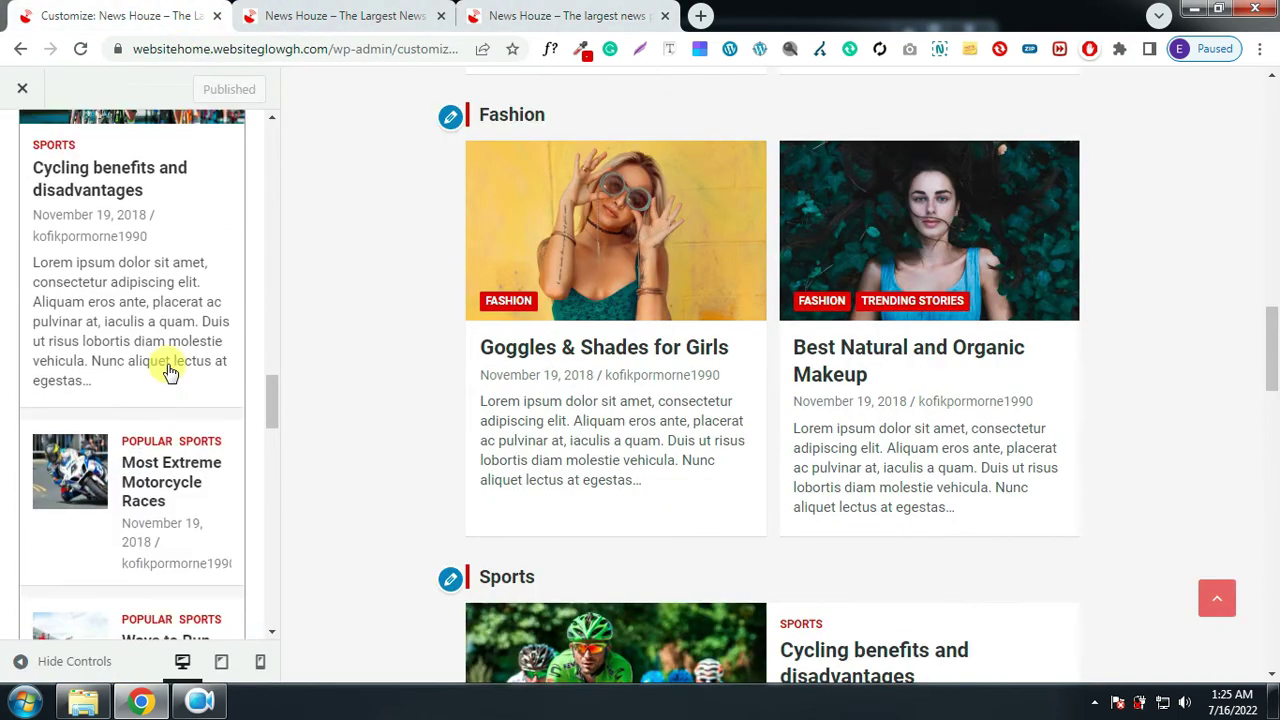
scroll(160, 311, up, 10)
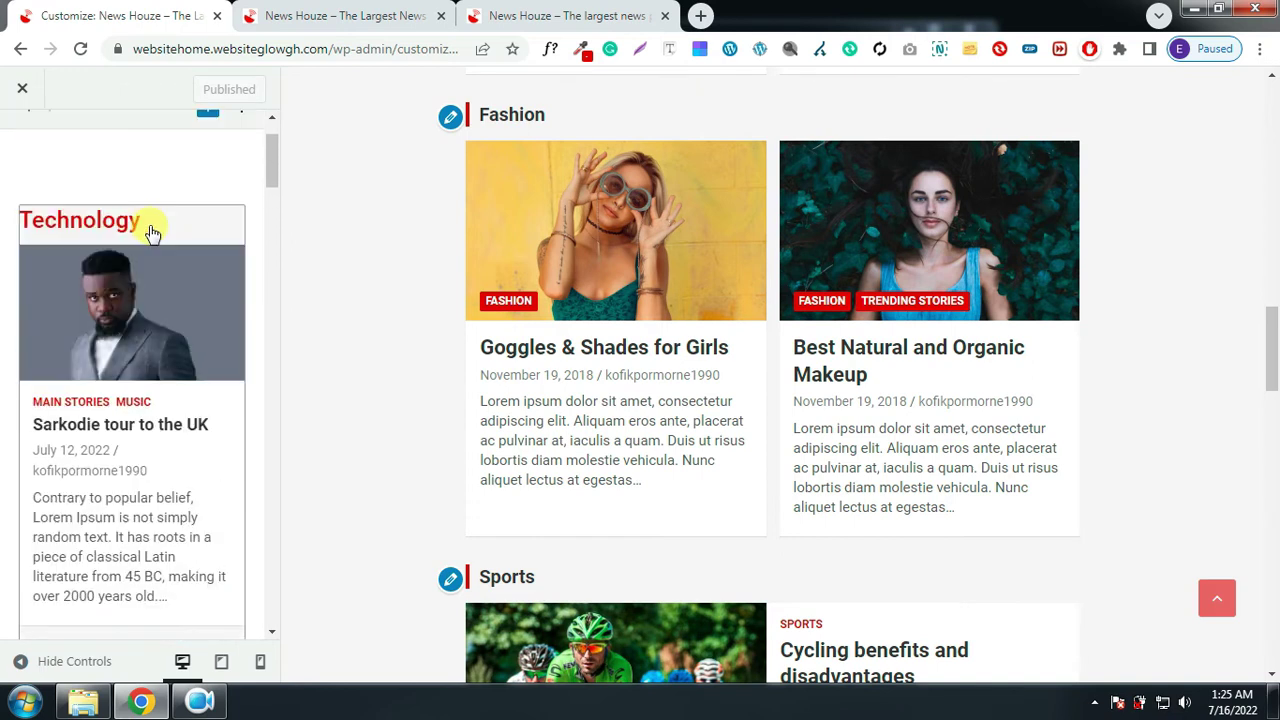
click(22, 143)
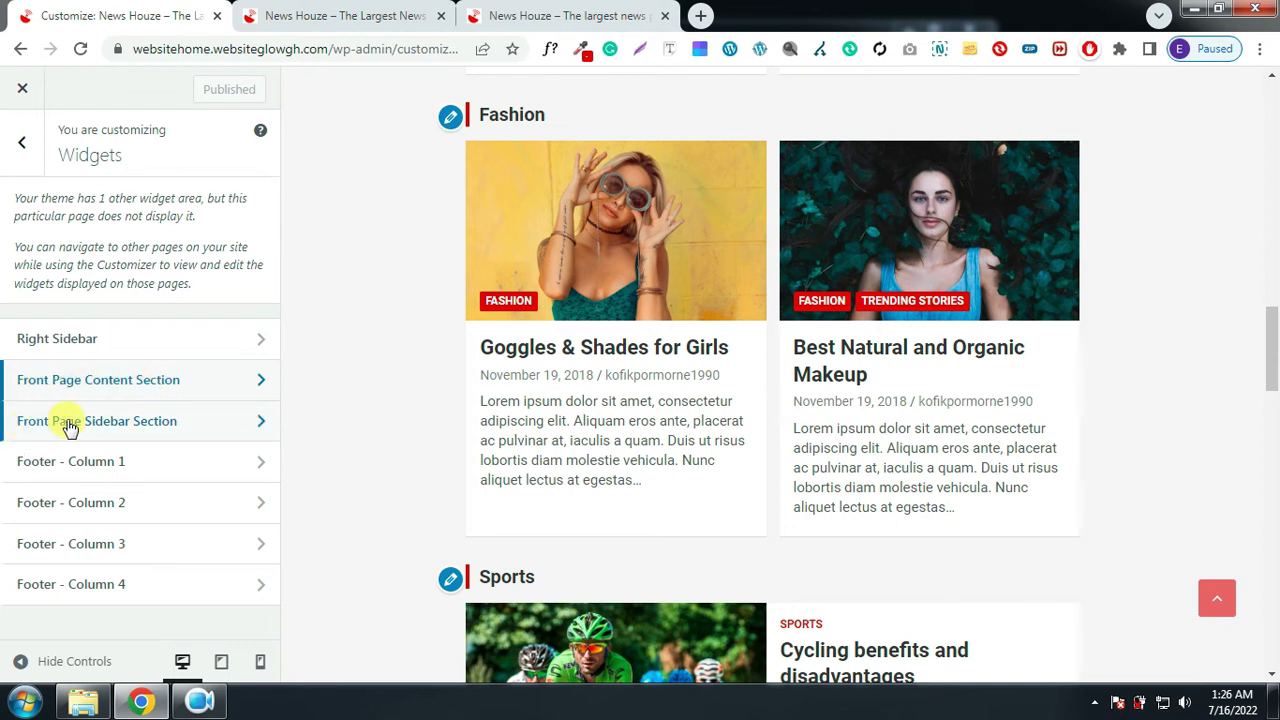
click(176, 425)
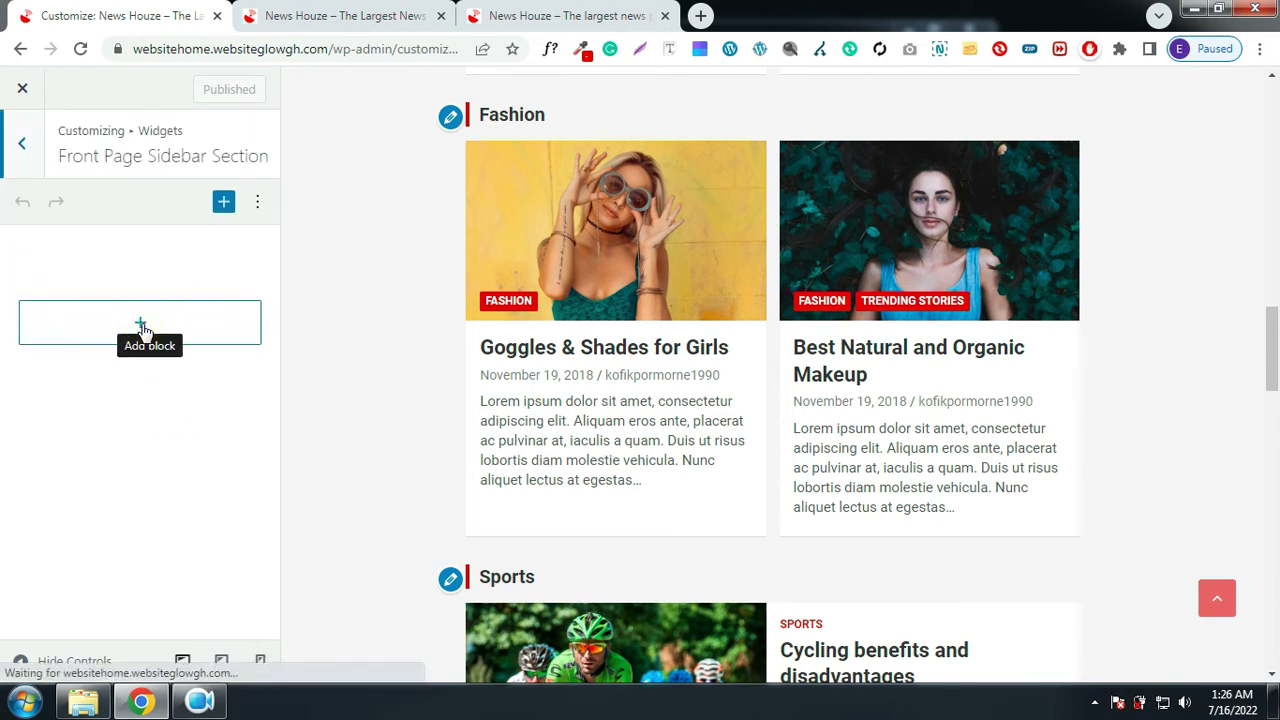
Add a TH: Recent Posts widget to the Front Page Sidebar Section and title it "Recent Posts"
click(141, 326)
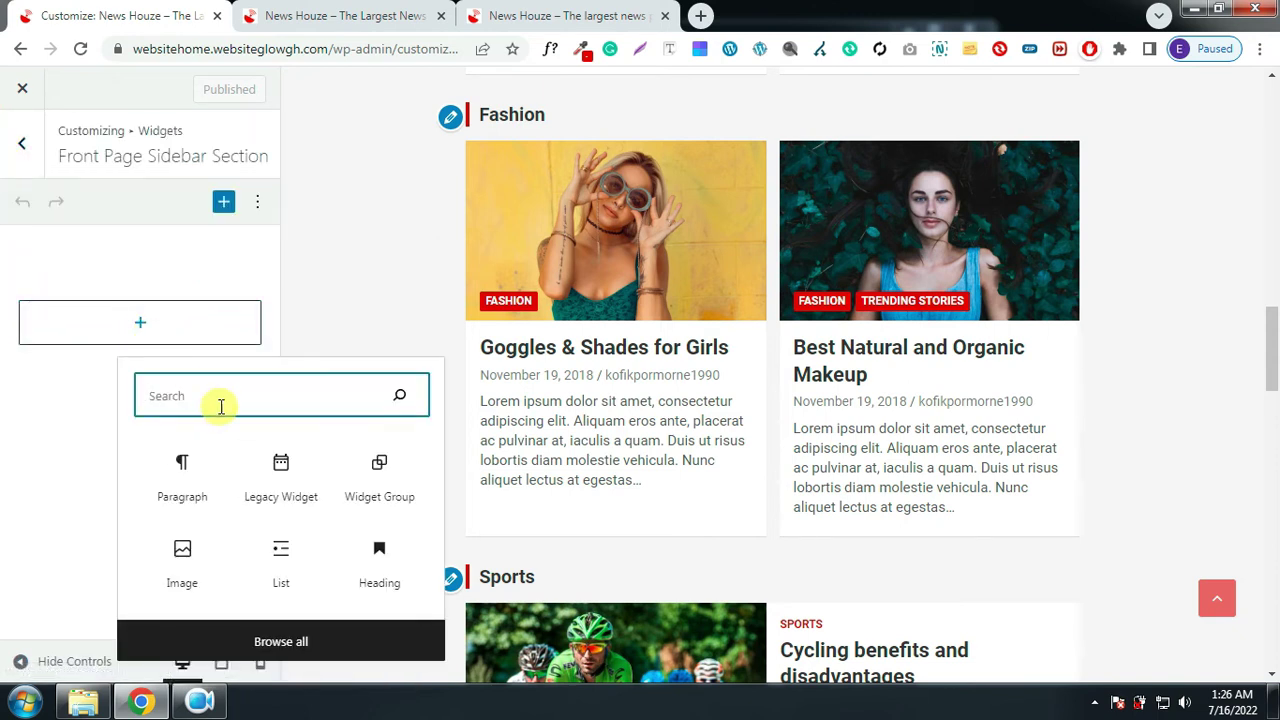
text(re)
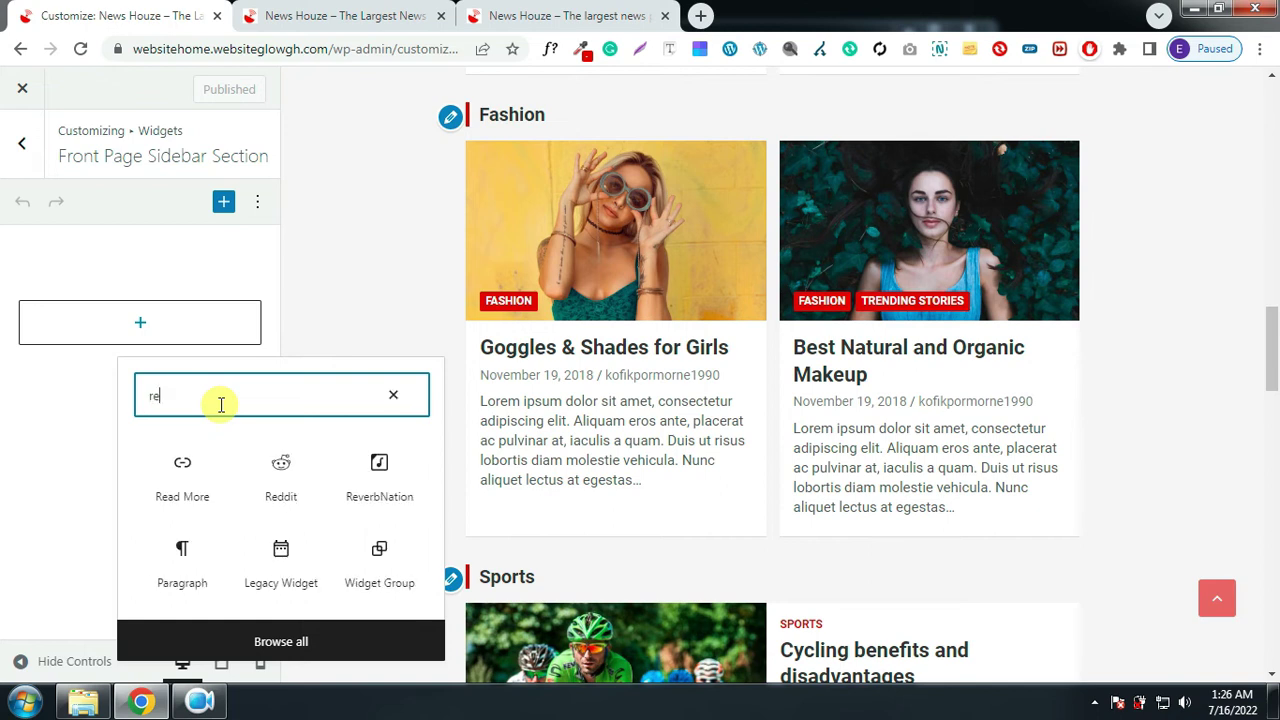
text(cent)
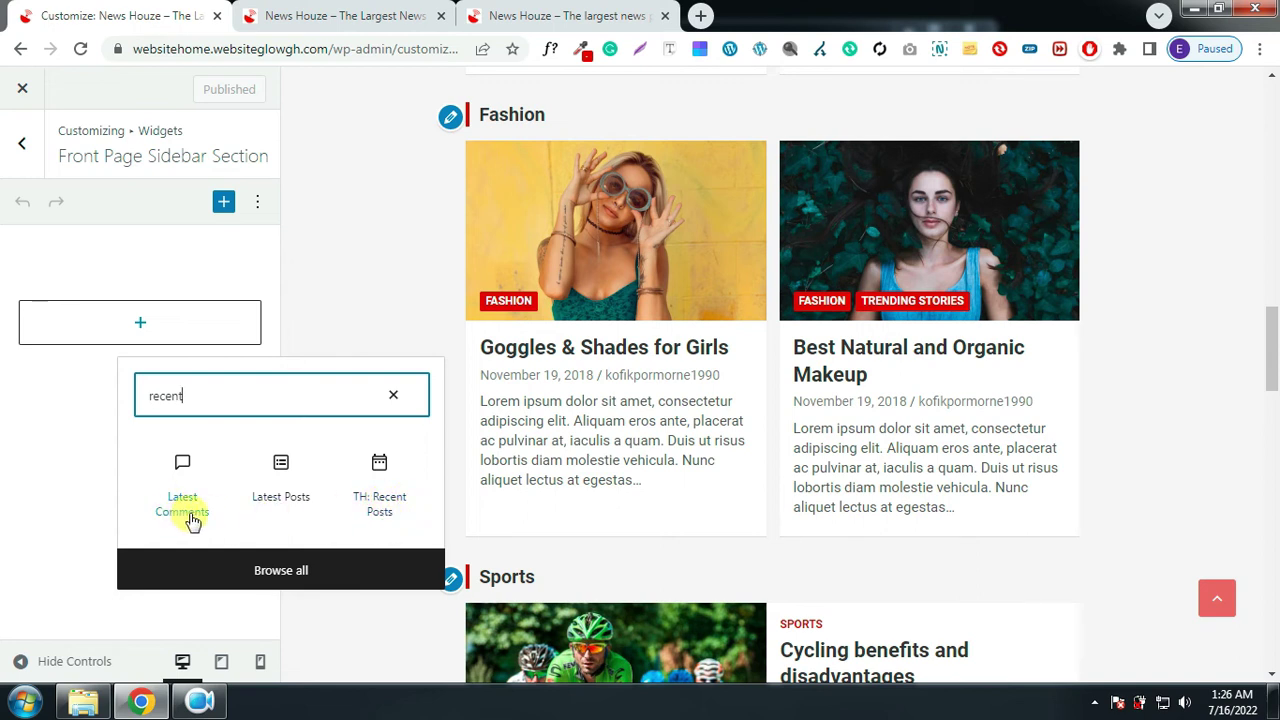
click(364, 492)
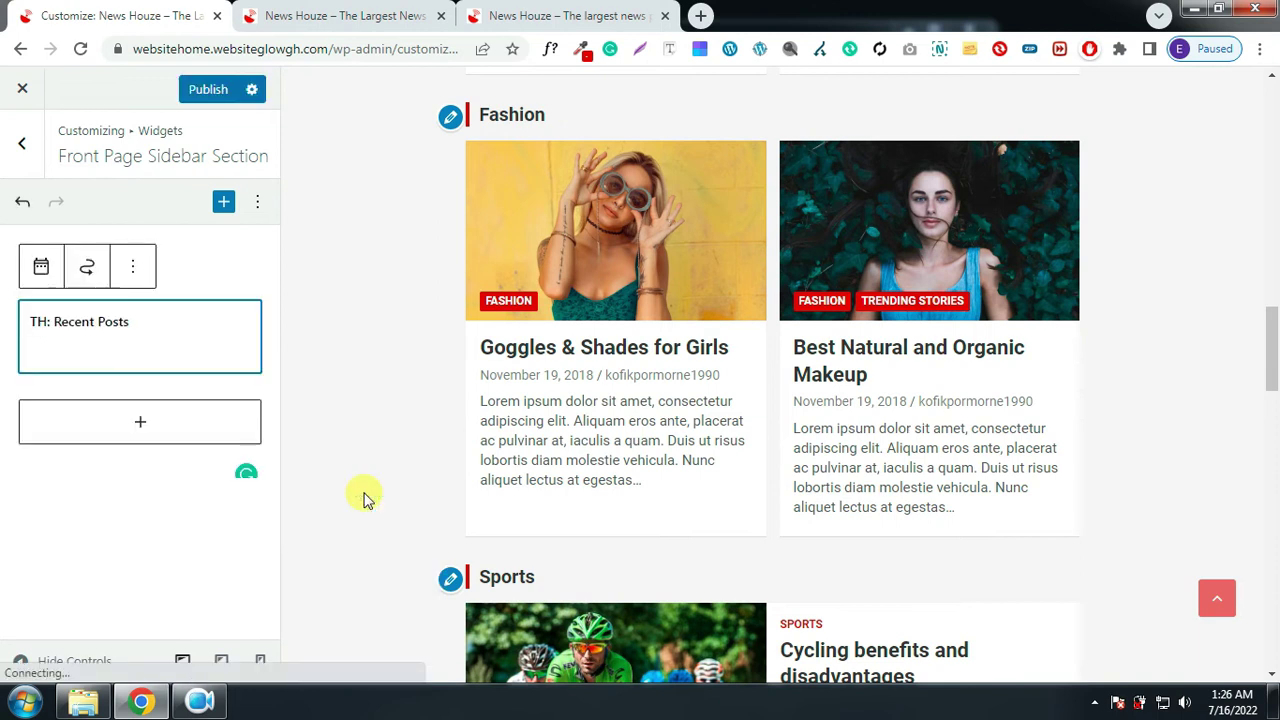
click(117, 489)
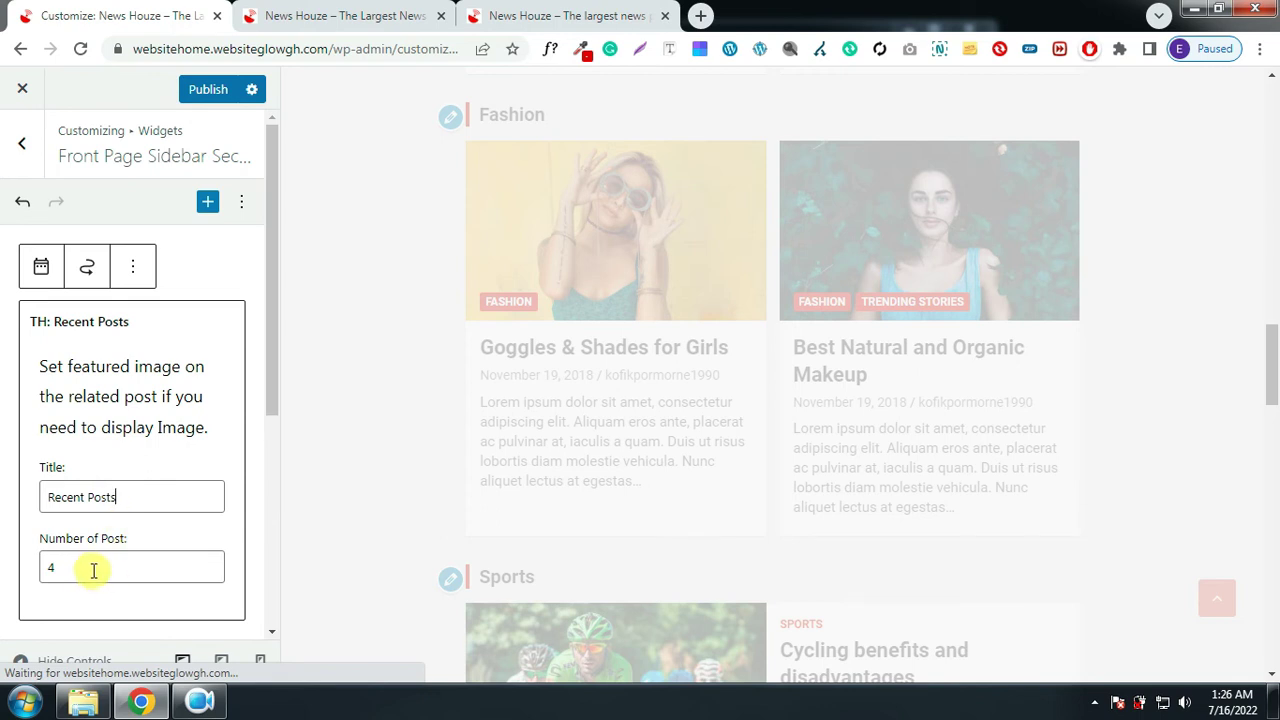
Publish the Recent Posts widget in the front page sidebar and reload the live front page
drag(66, 567, 24, 575)
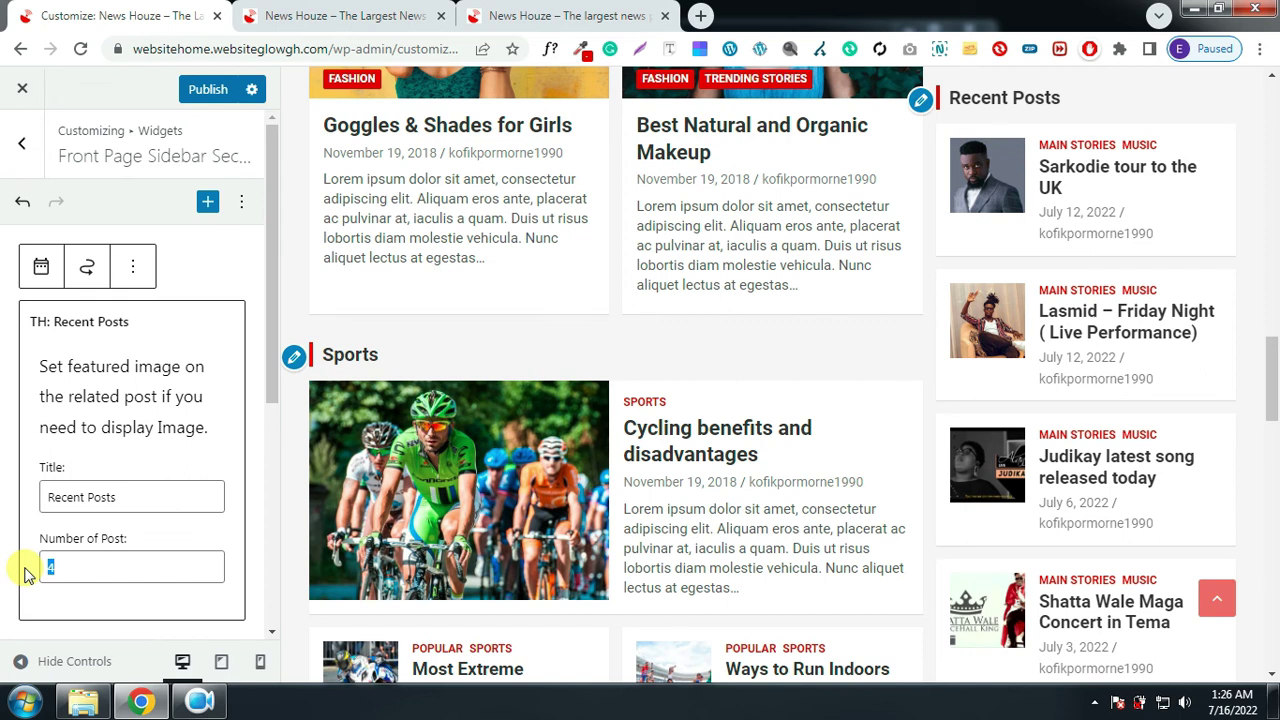
scroll(164, 495, down, 2)
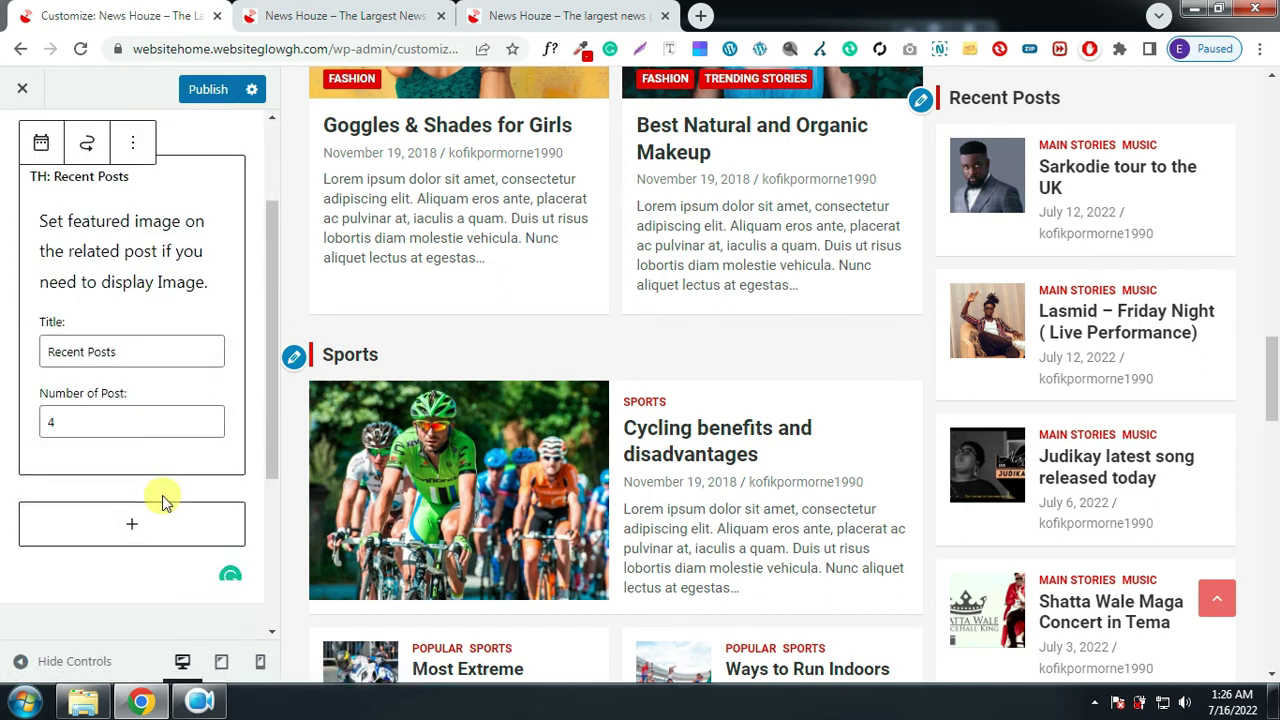
scroll(164, 495, down, 1)
click(206, 90)
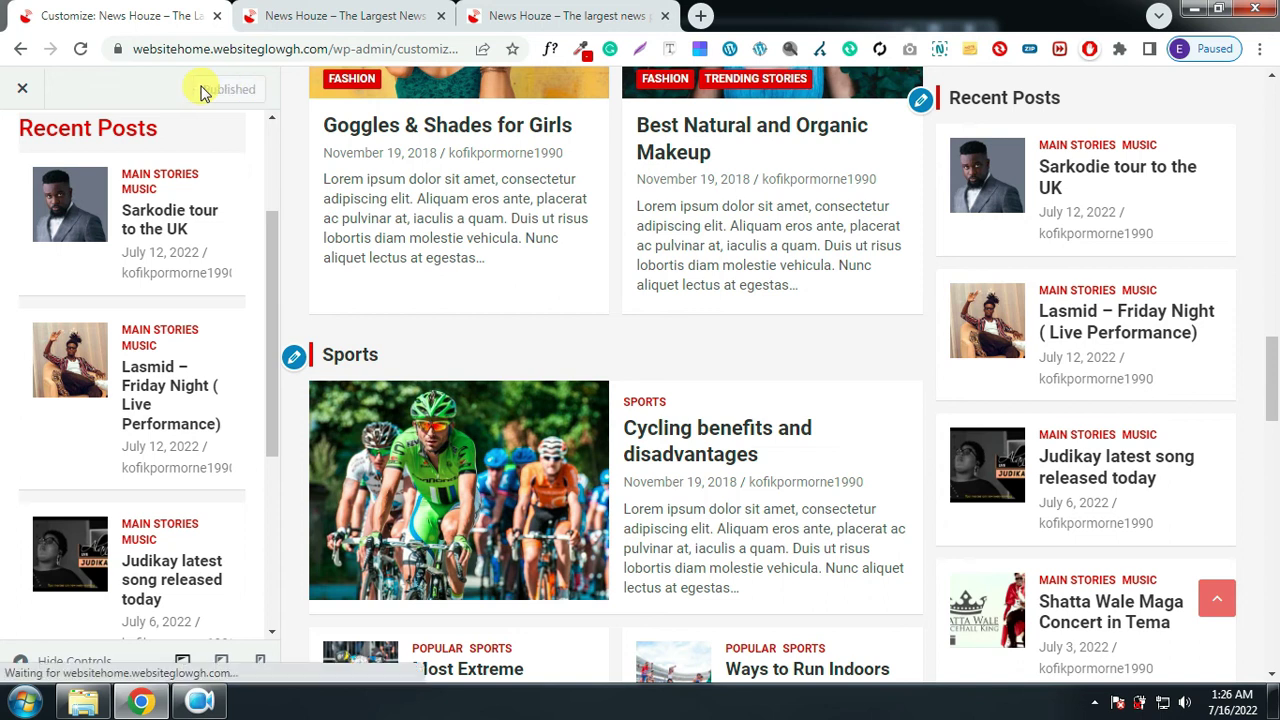
click(343, 14)
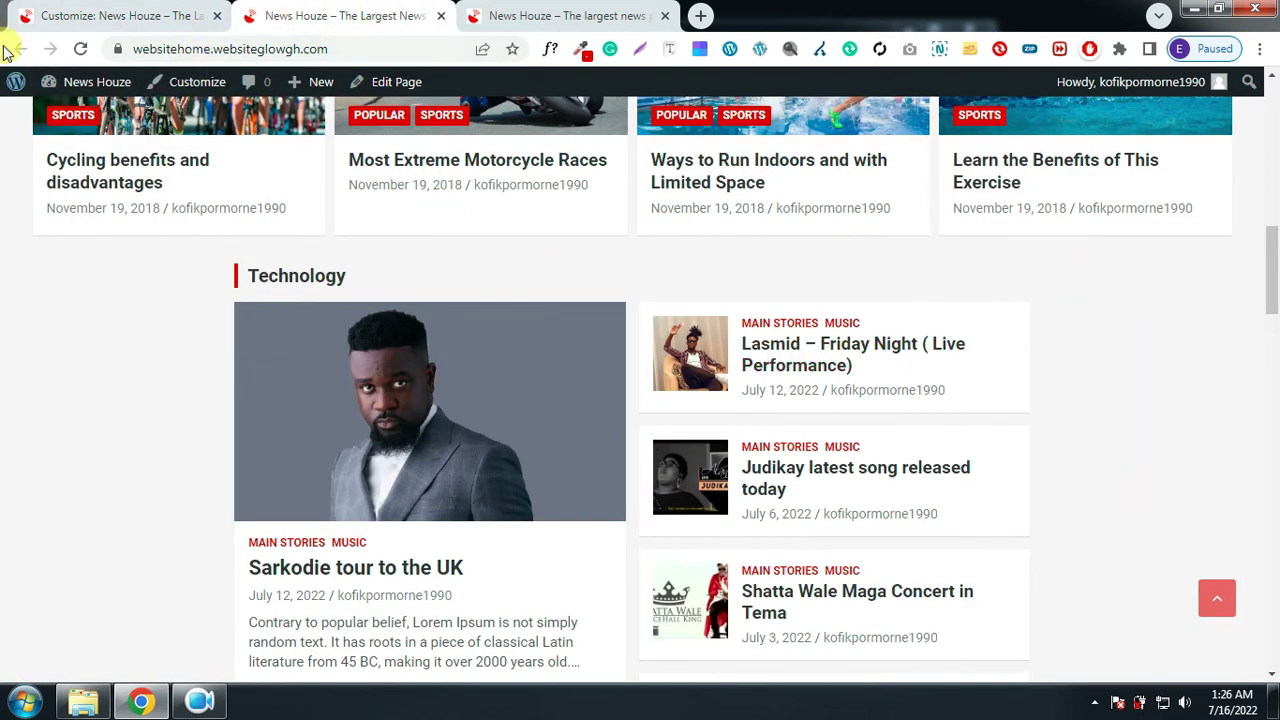
click(81, 51)
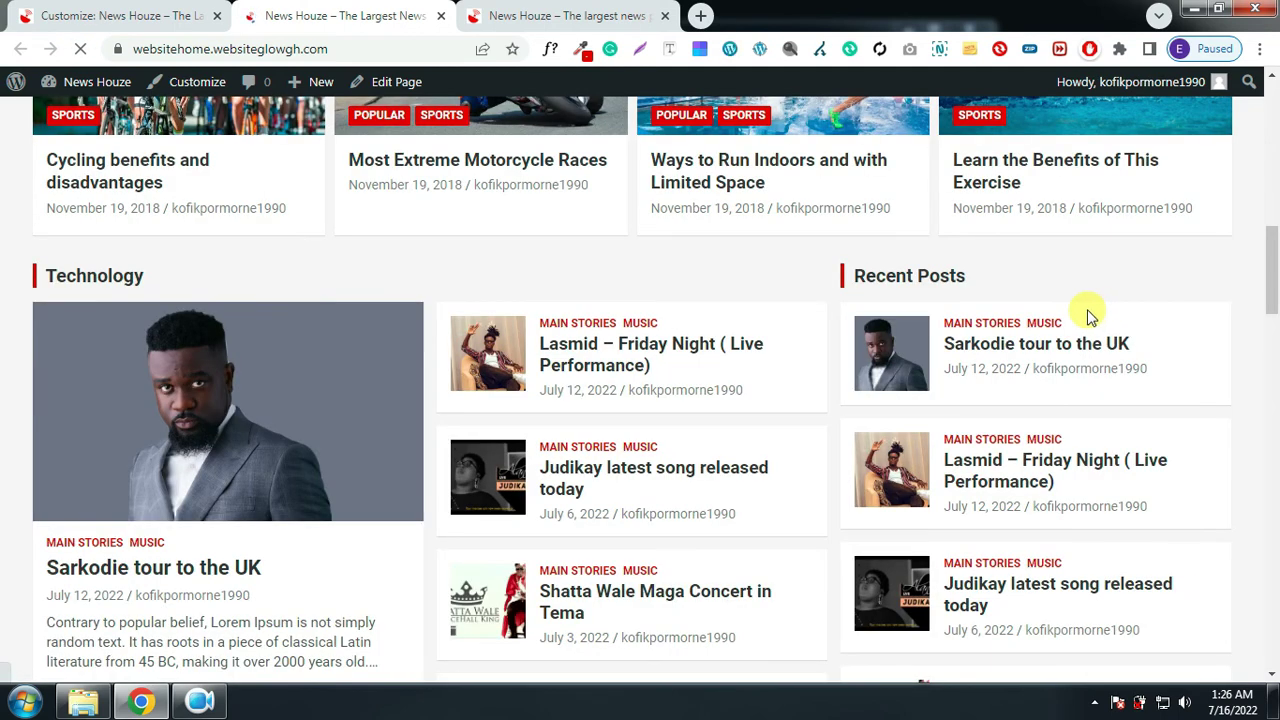
Examine the Recent Posts sidebar and the sections along the whole live front page up to the header
scroll(1083, 320, down, 5)
scroll(963, 477, down, 12)
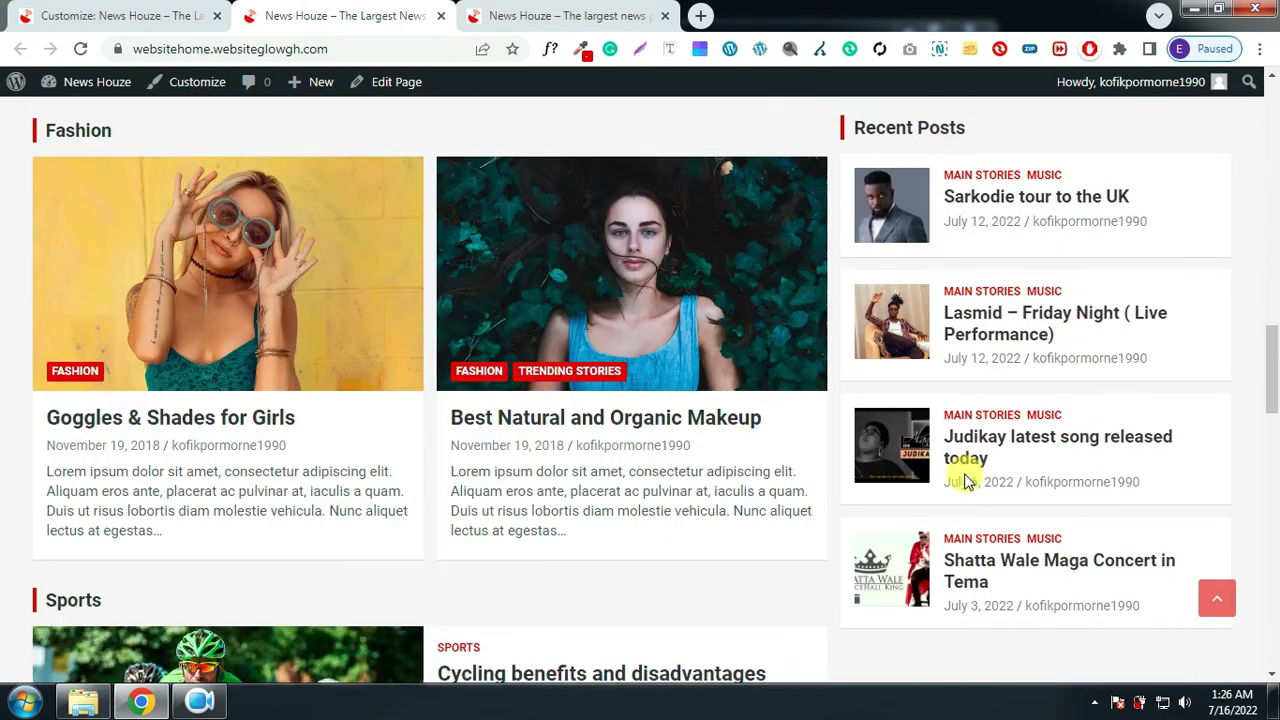
scroll(948, 508, down, 5)
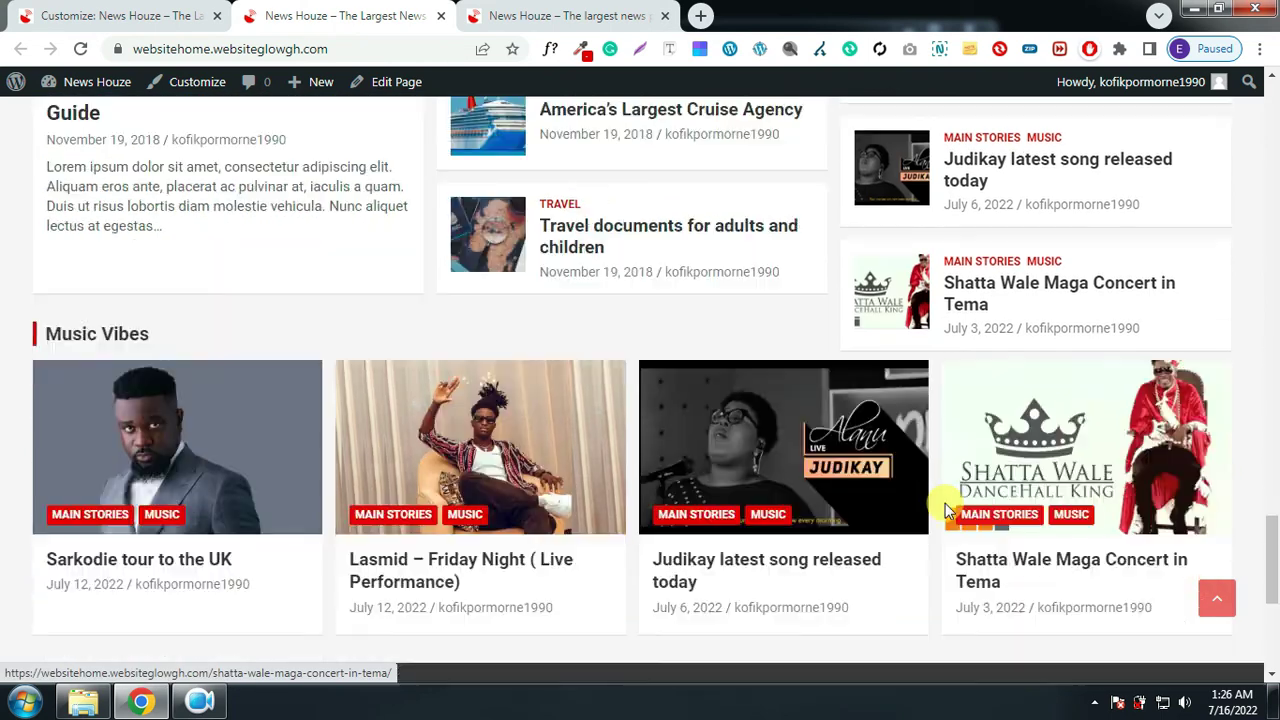
scroll(1089, 490, up, 10)
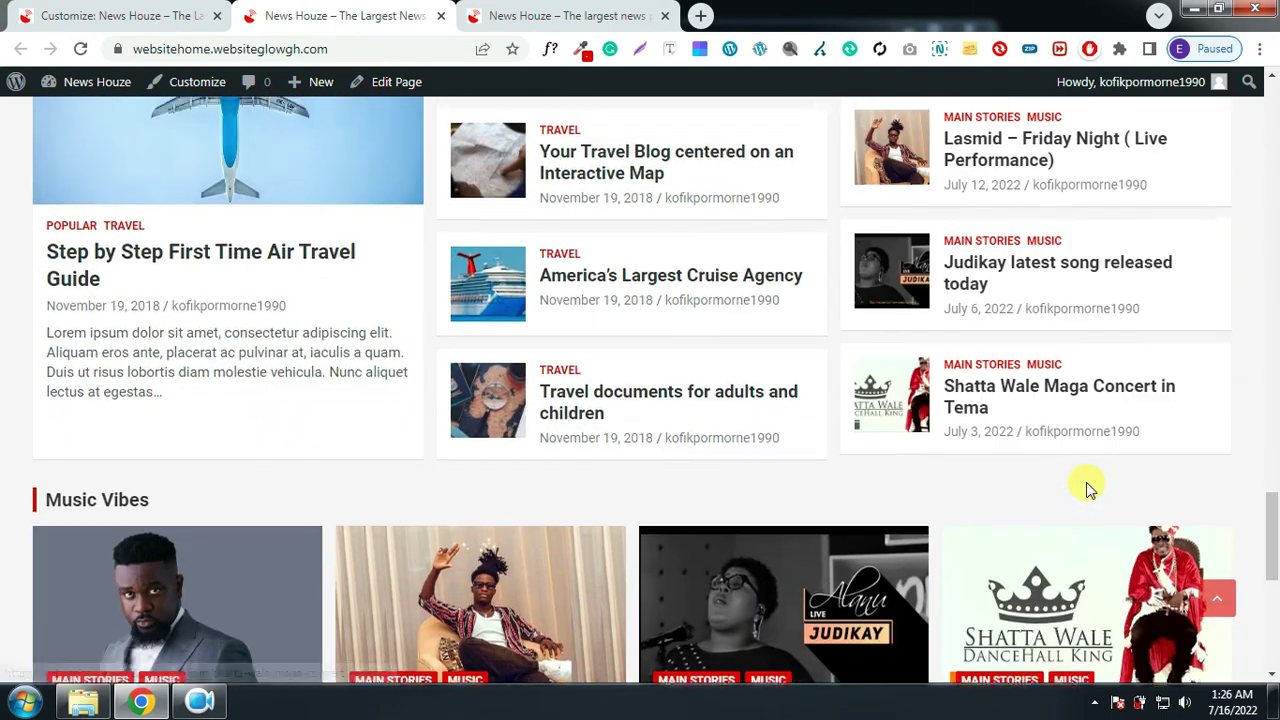
scroll(1089, 490, up, 4)
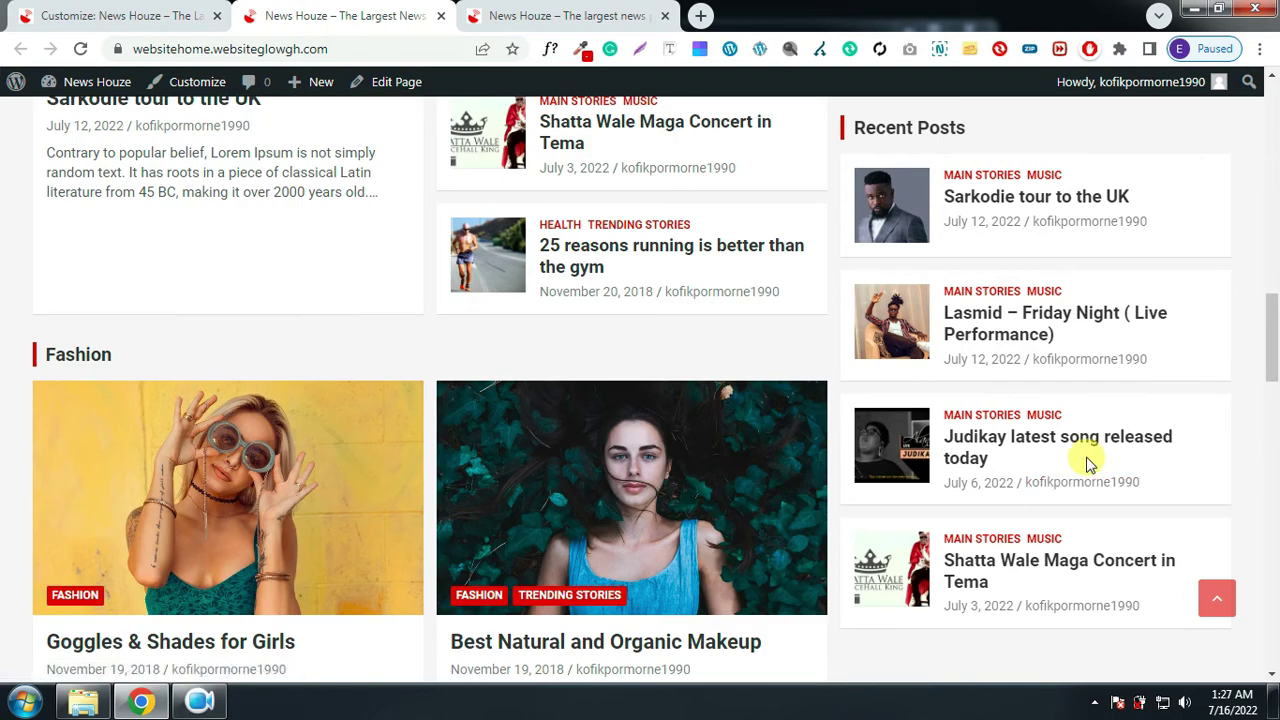
scroll(1040, 470, up, 12)
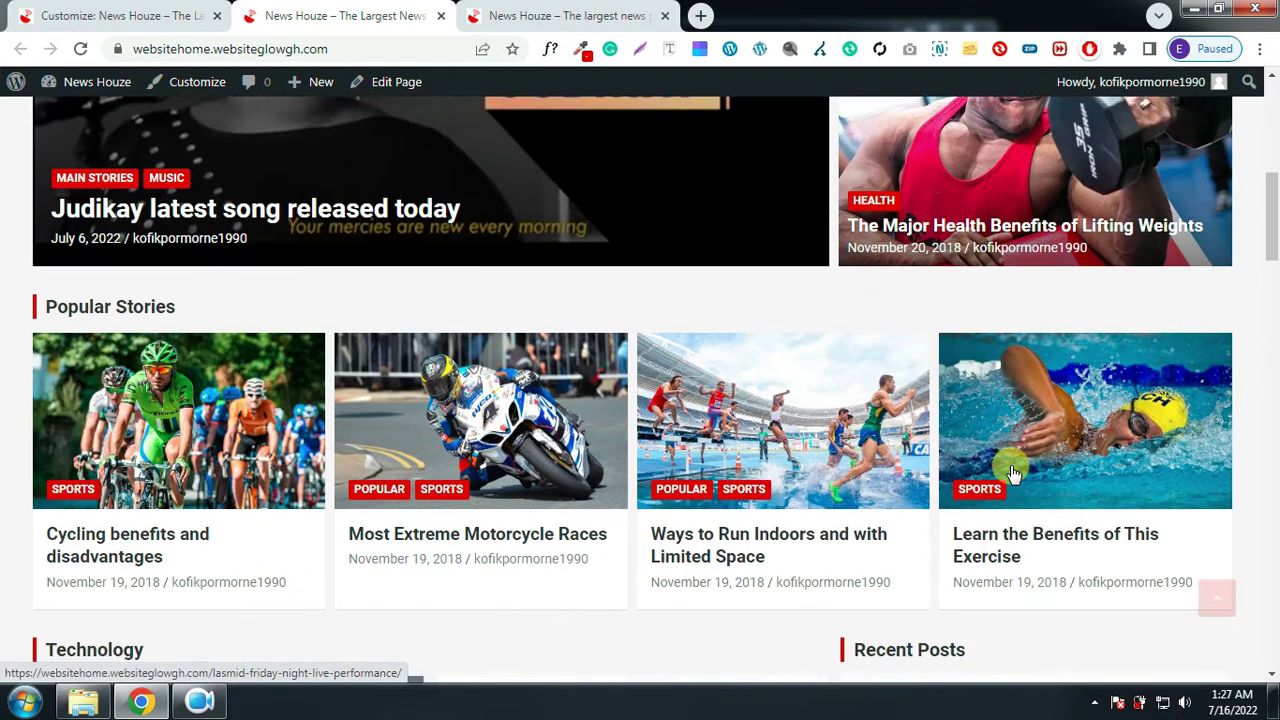
scroll(1013, 472, up, 4)
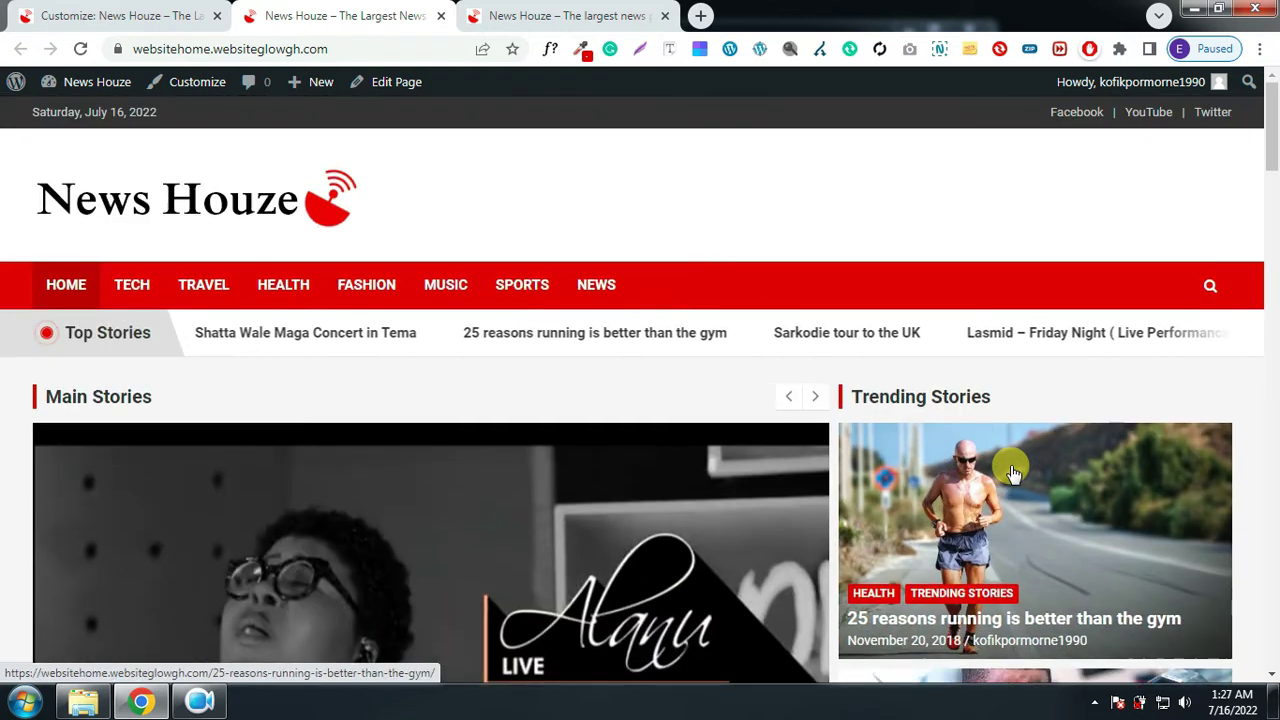
scroll(1013, 472, down, 1)
scroll(1013, 472, up, 1)
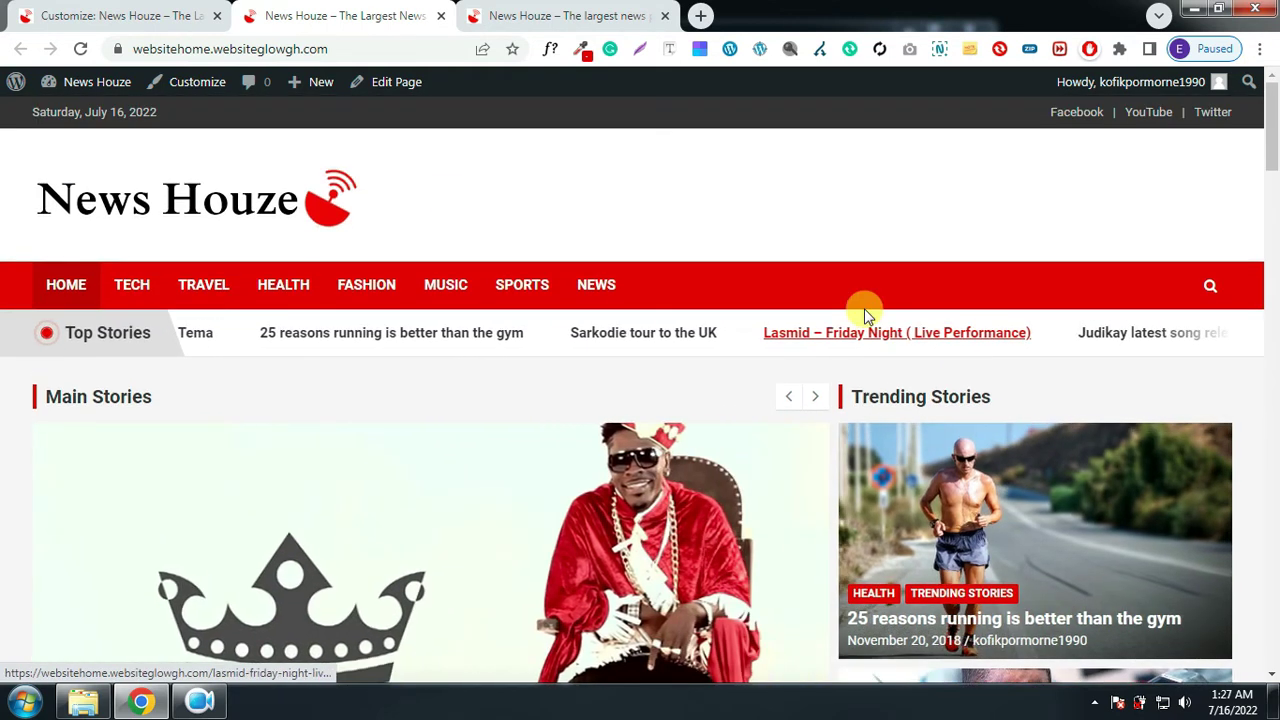
Compare the reference site's header and top bar with those of the live front page
click(540, 18)
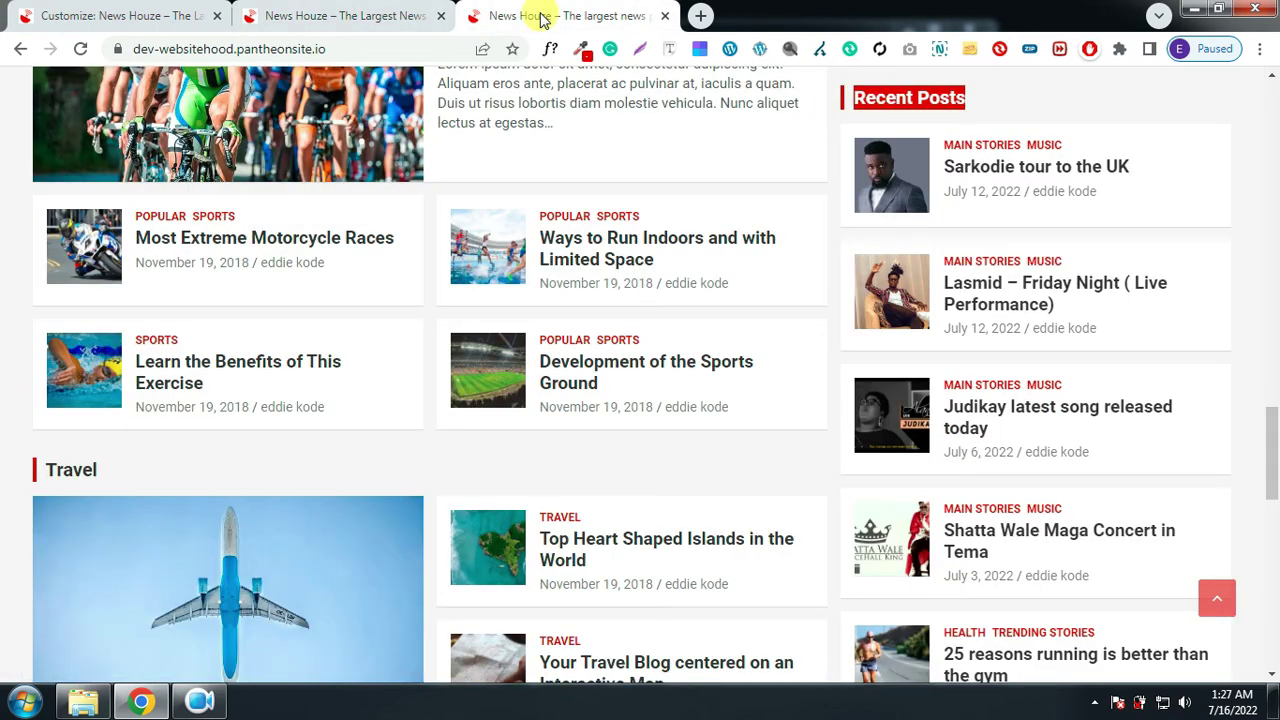
scroll(651, 206, up, 15)
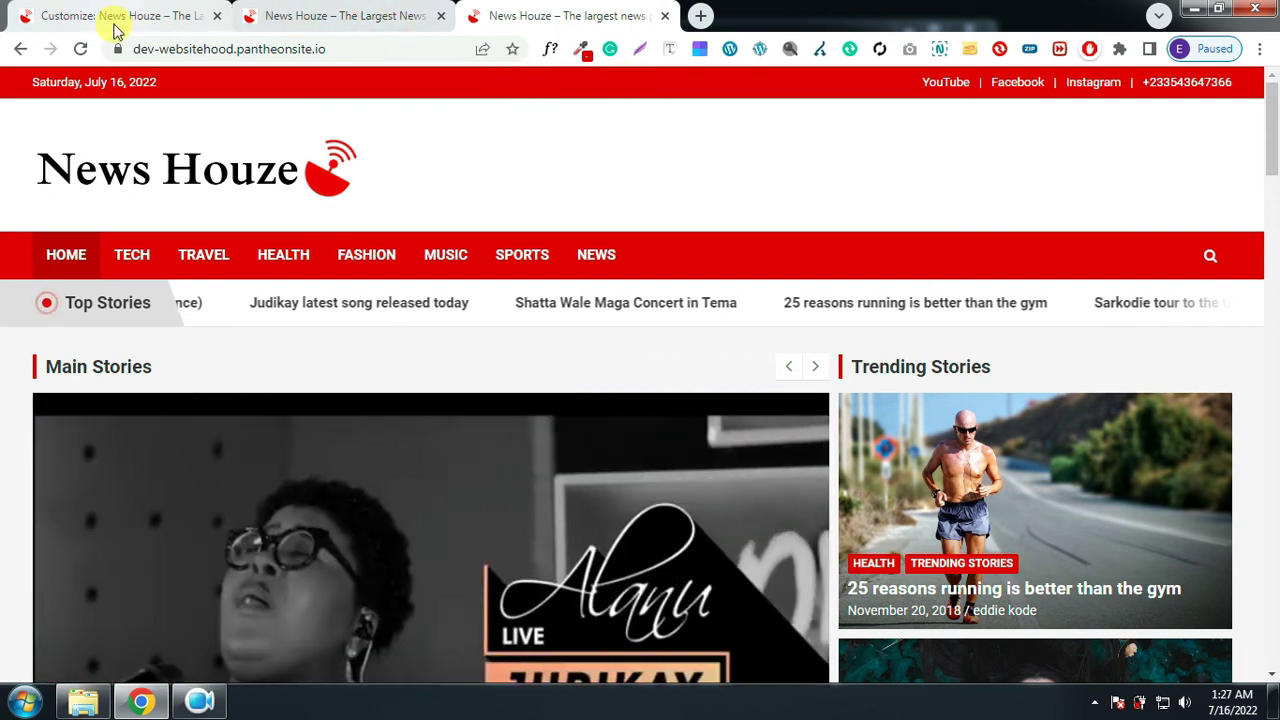
click(337, 12)
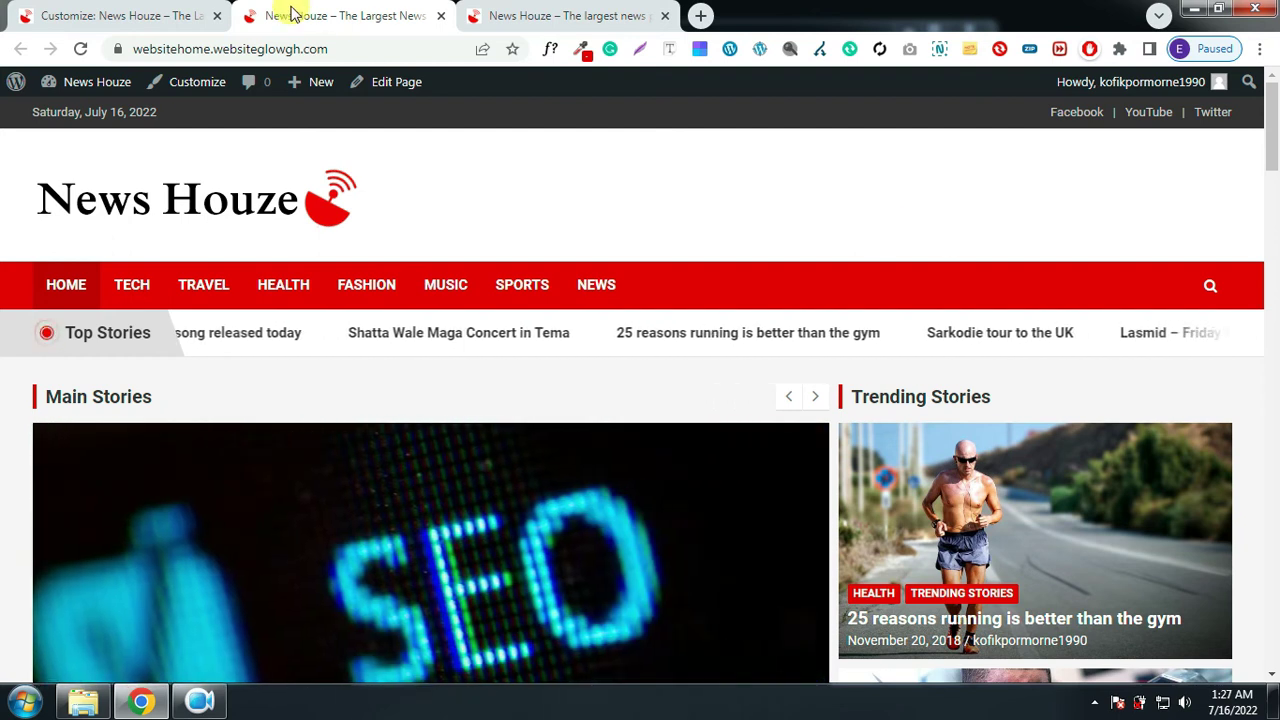
Open the text file CSS File Red Color from the News House Files folder, copy all its code and return to the browser
click(88, 704)
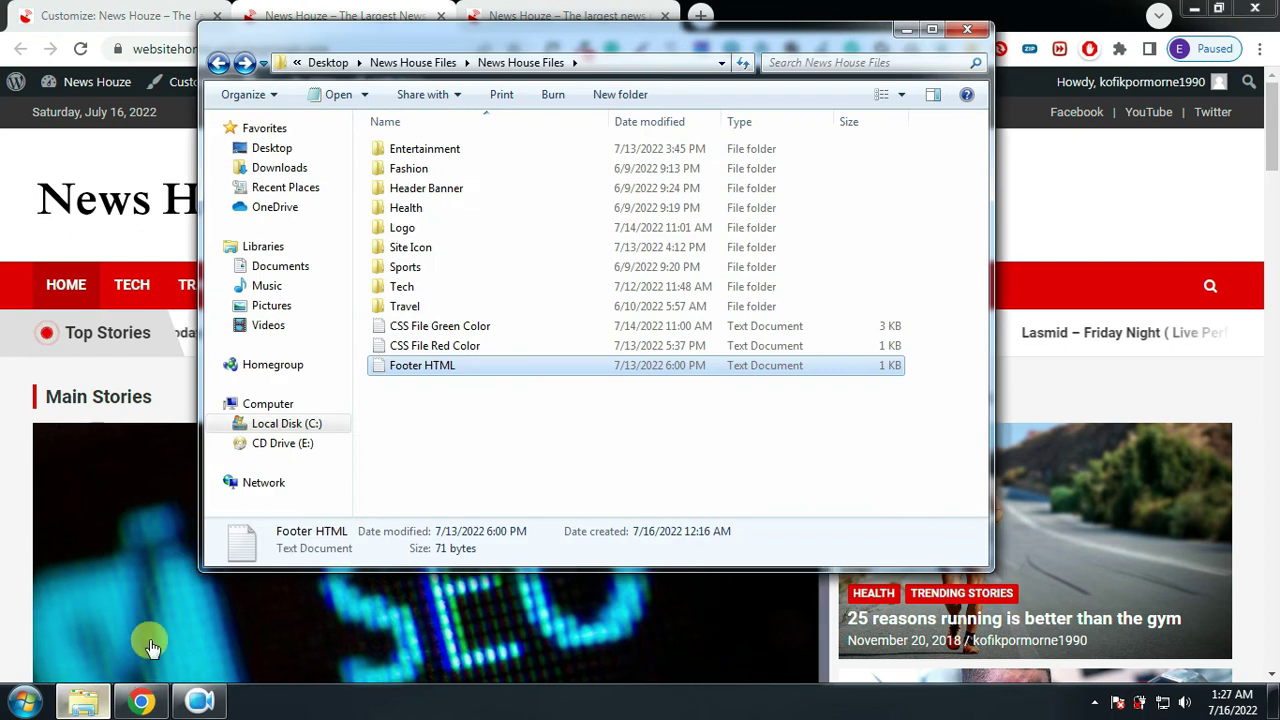
double_click(461, 346)
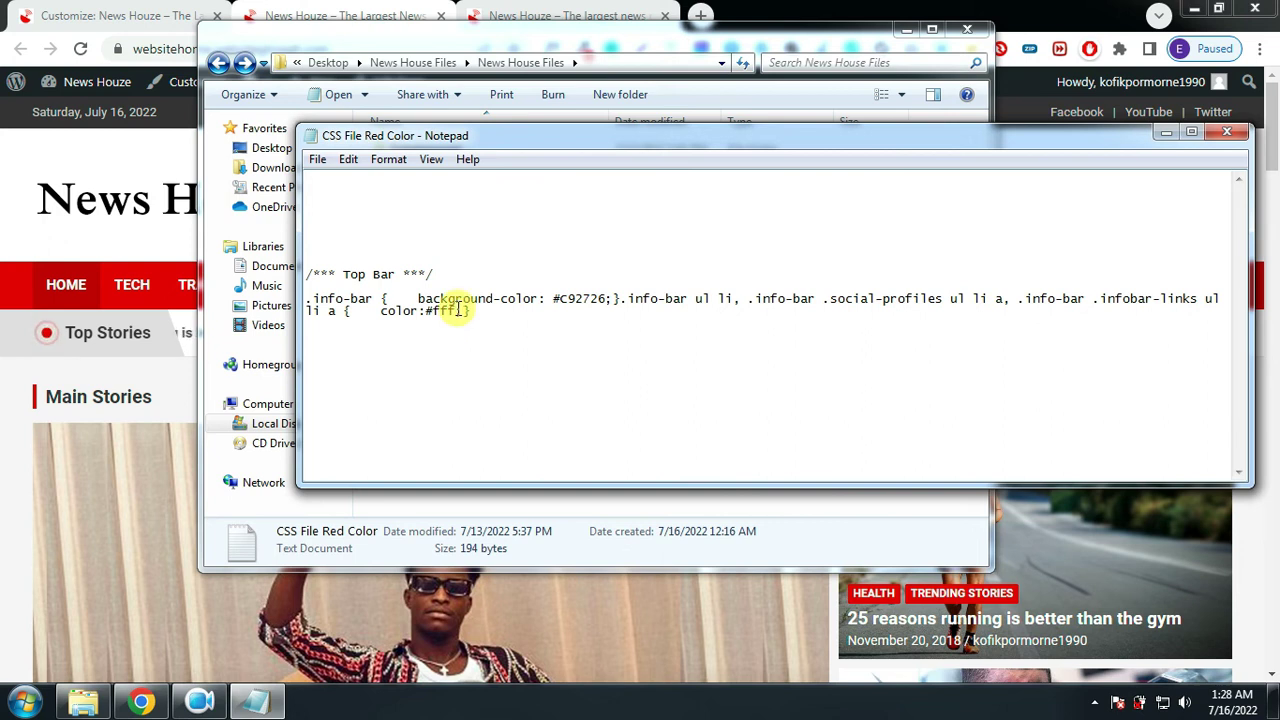
key(ctrl+a)
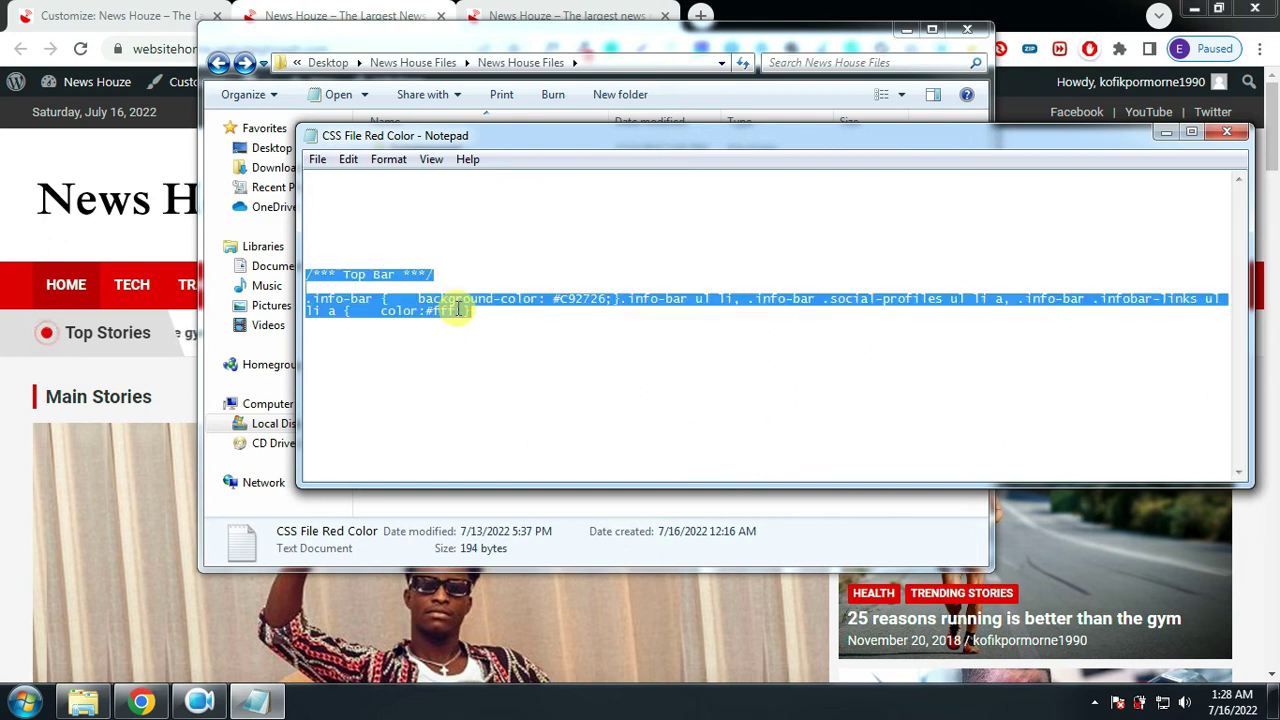
click(27, 258)
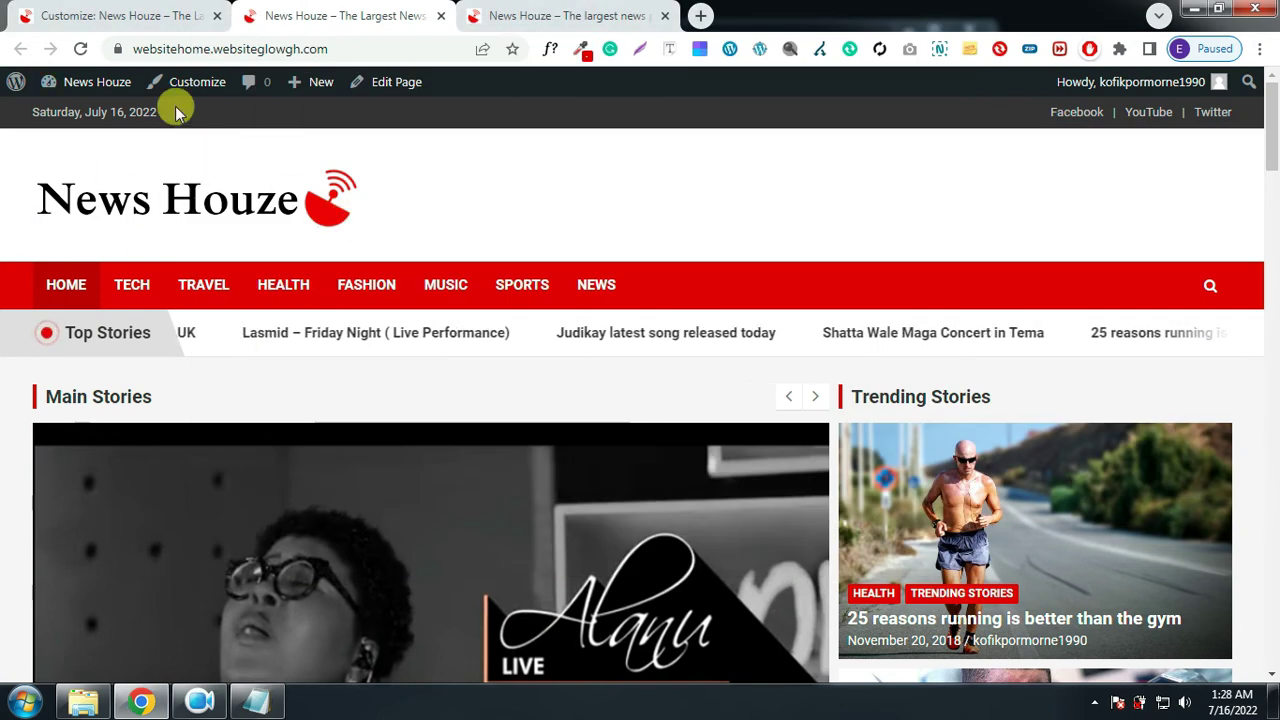
Return to the customizer, leave the sidebar widget area and open the Additional CSS section
click(137, 12)
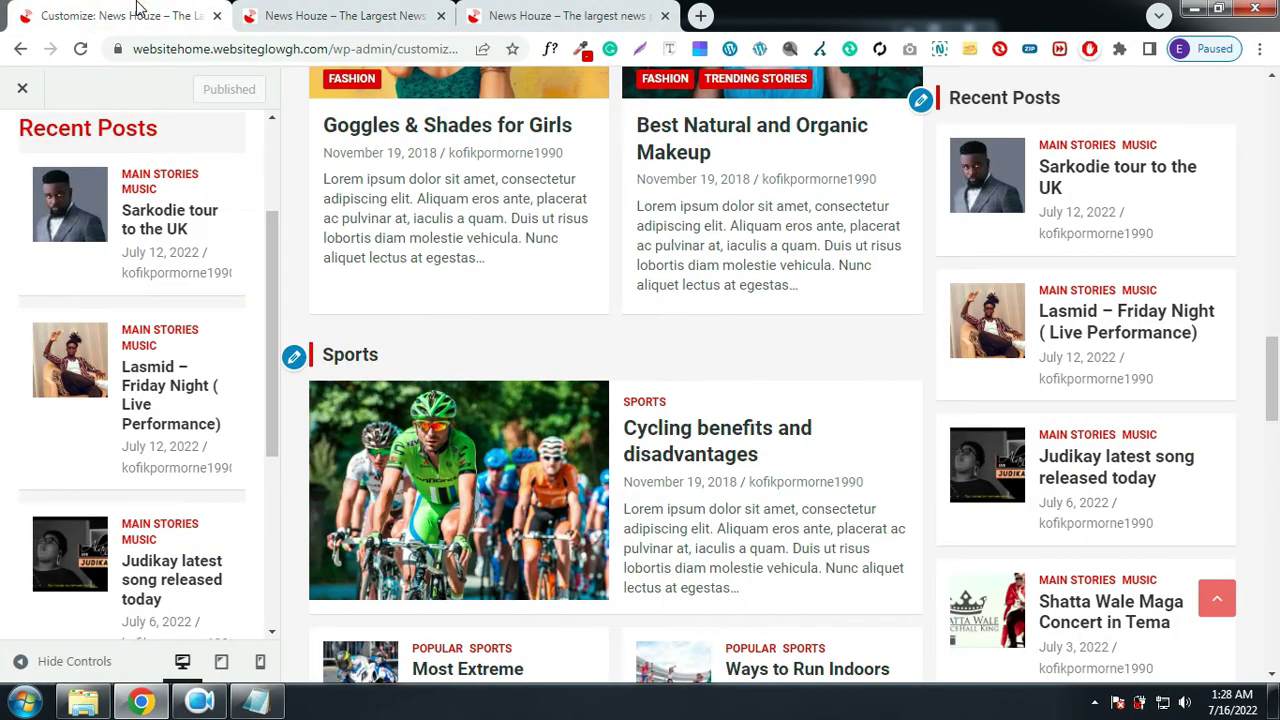
click(143, 129)
click(25, 155)
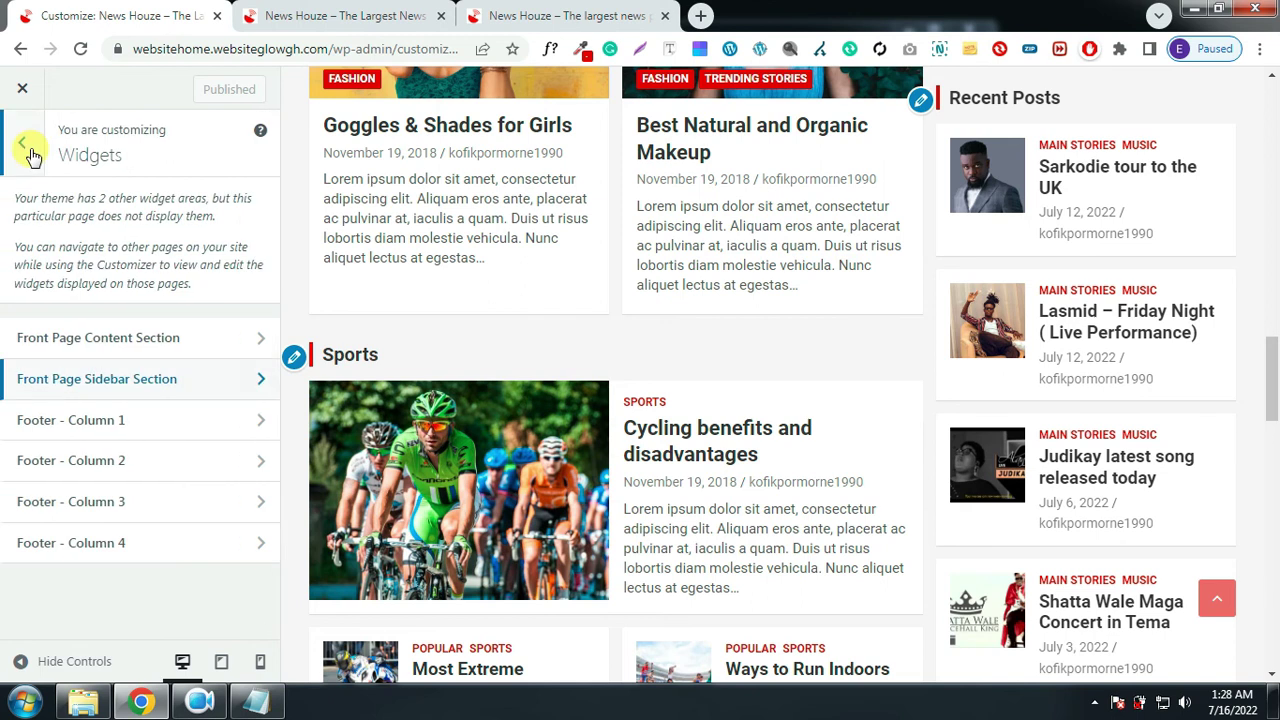
click(29, 155)
scroll(160, 320, up, 5)
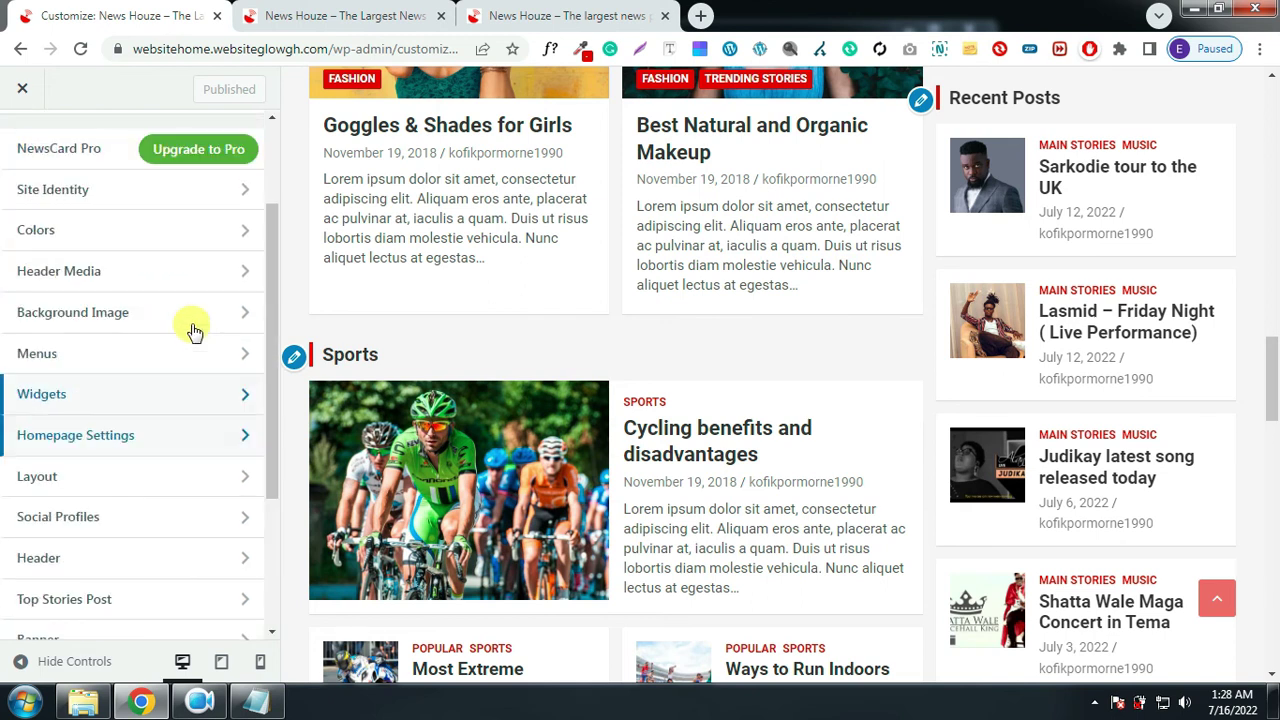
scroll(152, 382, down, 5)
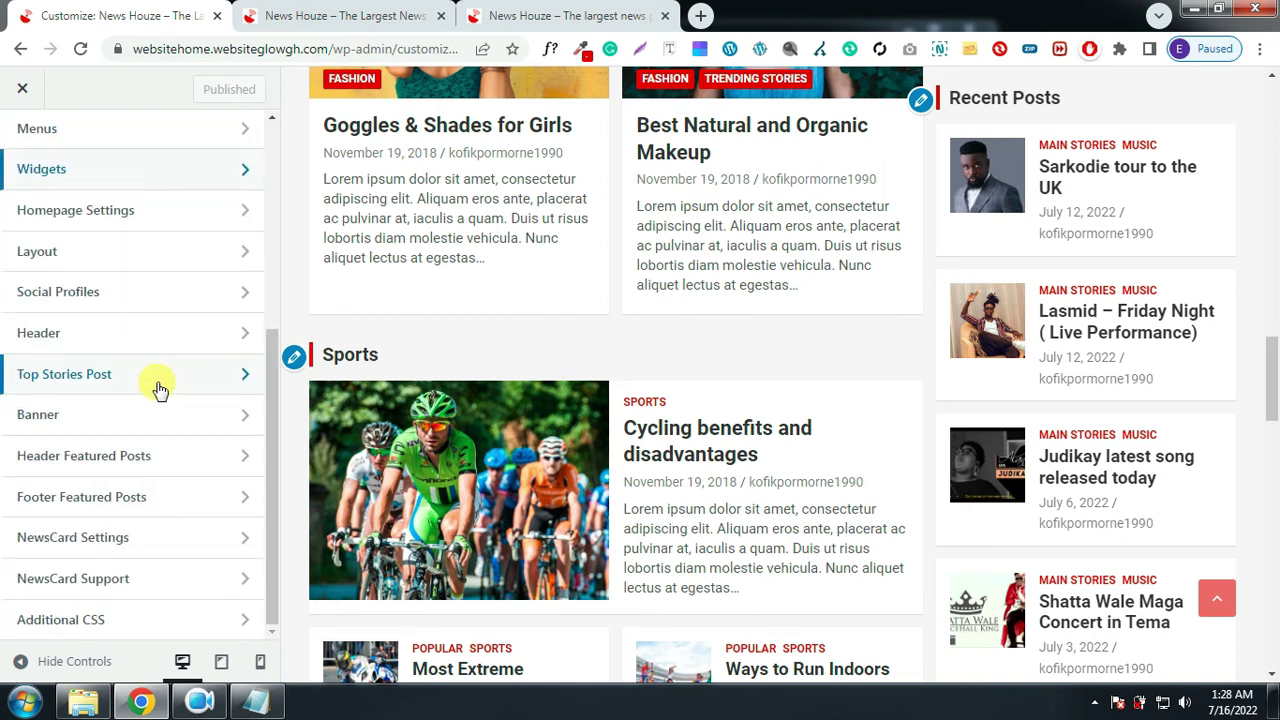
click(97, 624)
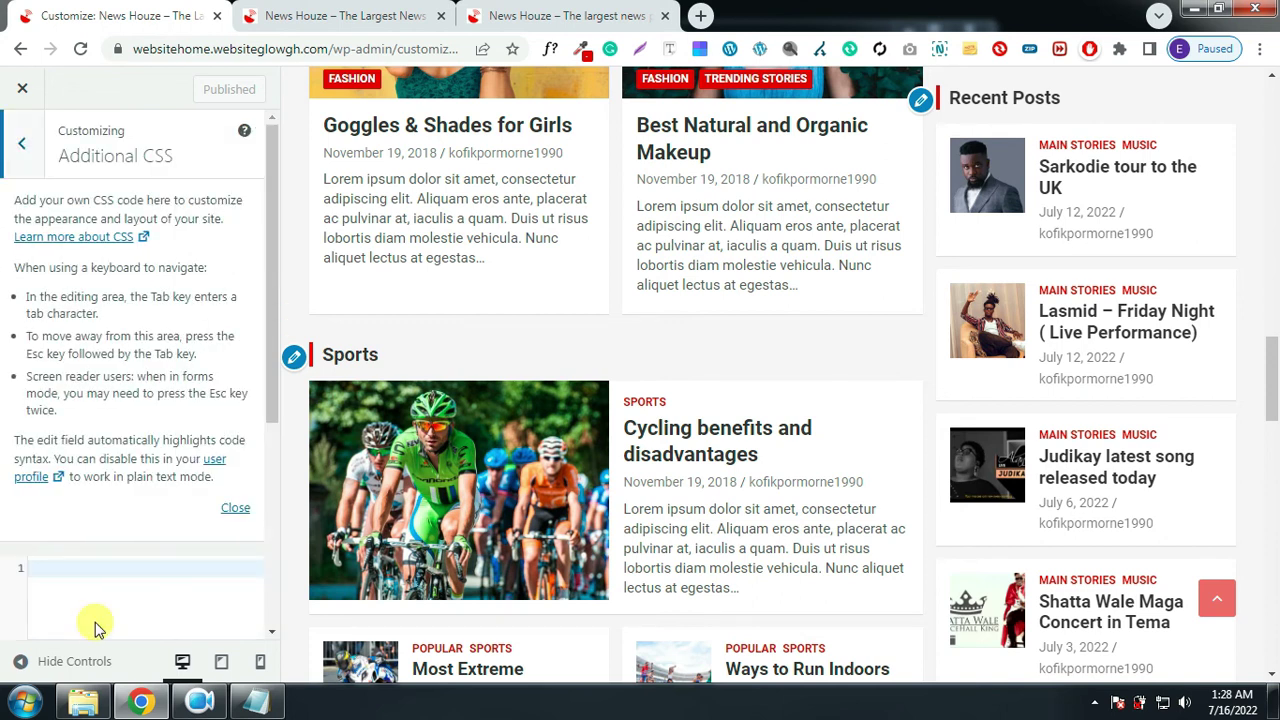
Close the Additional CSS help text and paste the copied Top Bar code into the CSS editor
click(235, 512)
click(55, 210)
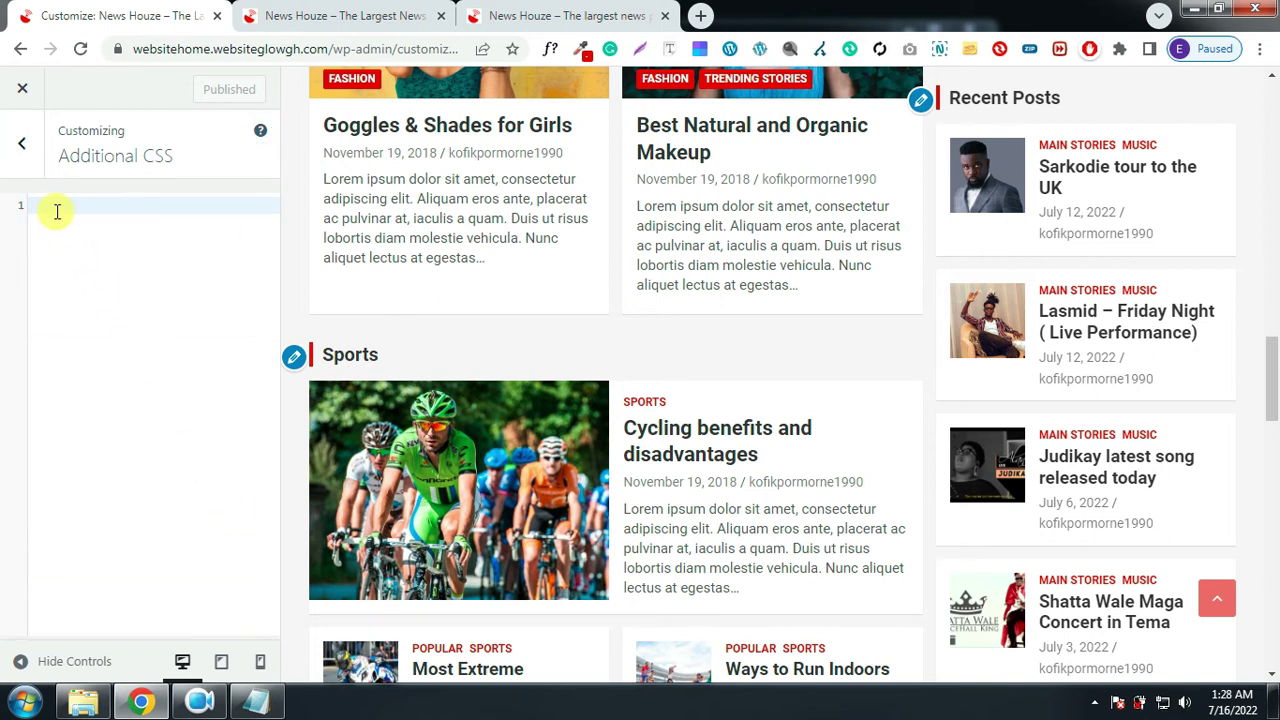
text(/*** Top Bar ***/     .info-bar {     background-color: #C92726; }   .info-bar ul li, .info-bar .social-profiles ul li a, .info-bar  .infobar-links ul li a {     color:#fff; })
Delete the surplus blank lines above the Top Bar comment in the CSS code
click(50, 307)
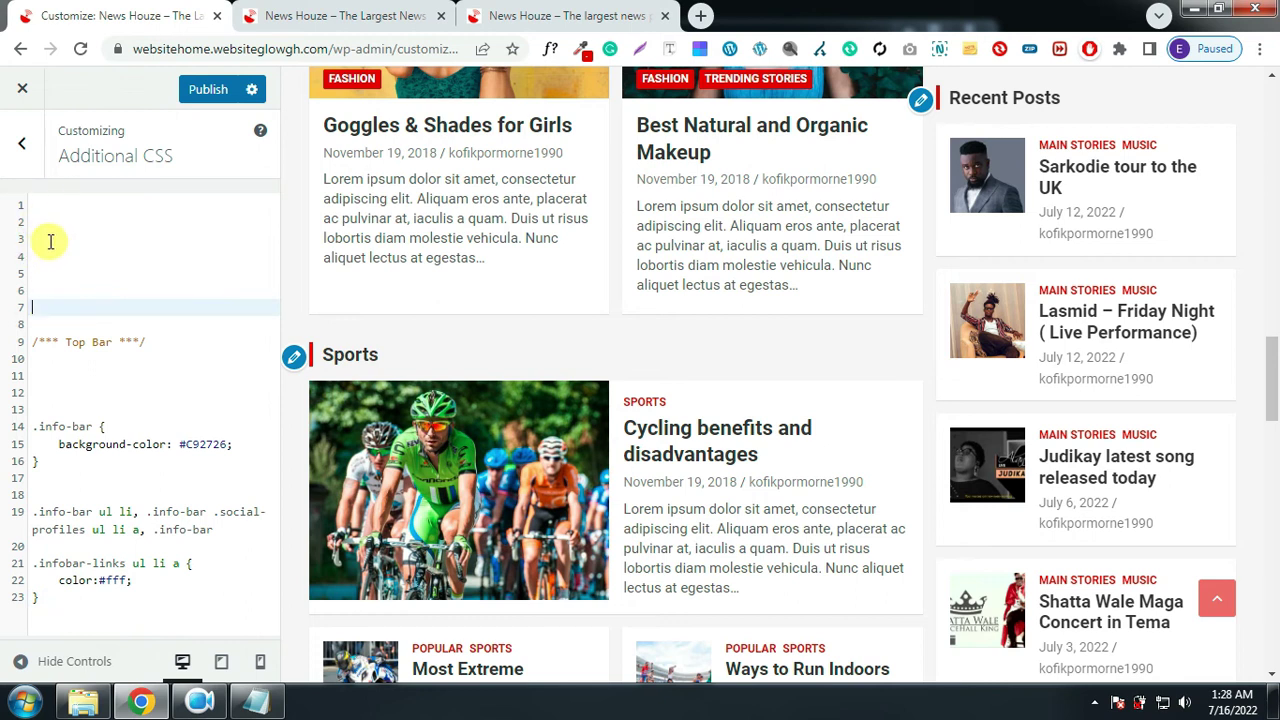
key(BackSpace)
key(BackSpace)
key(BackSpace)
key(BackSpace)
key(BackSpace)
key(BackSpace)
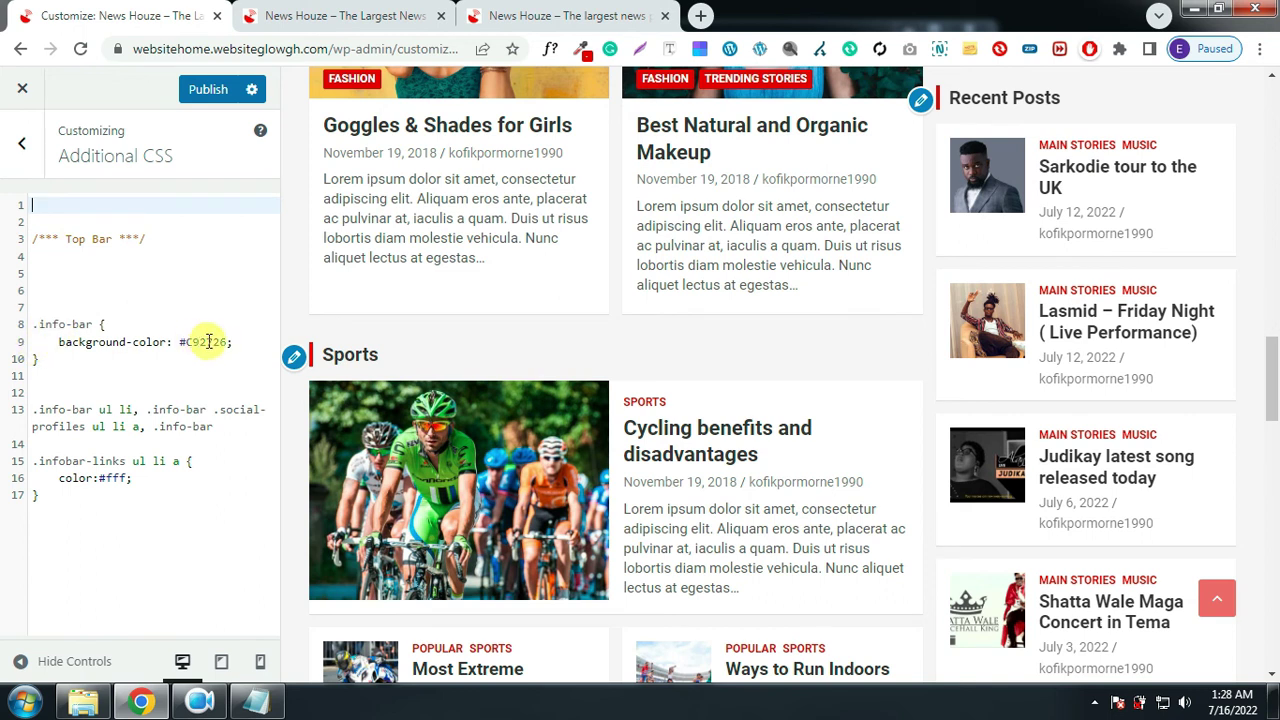
Review the #C92726 background and #fff text colors in the CSS against the reference site's top bar
drag(180, 342, 203, 342)
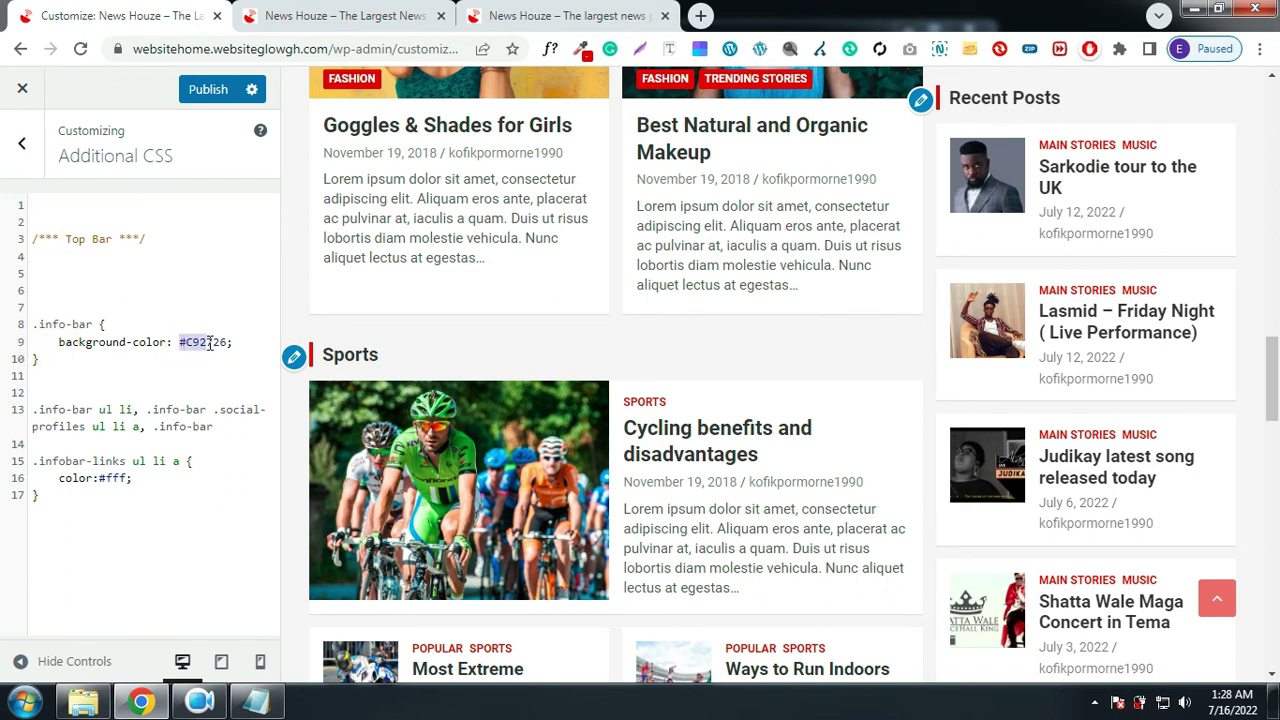
drag(224, 352, 197, 376)
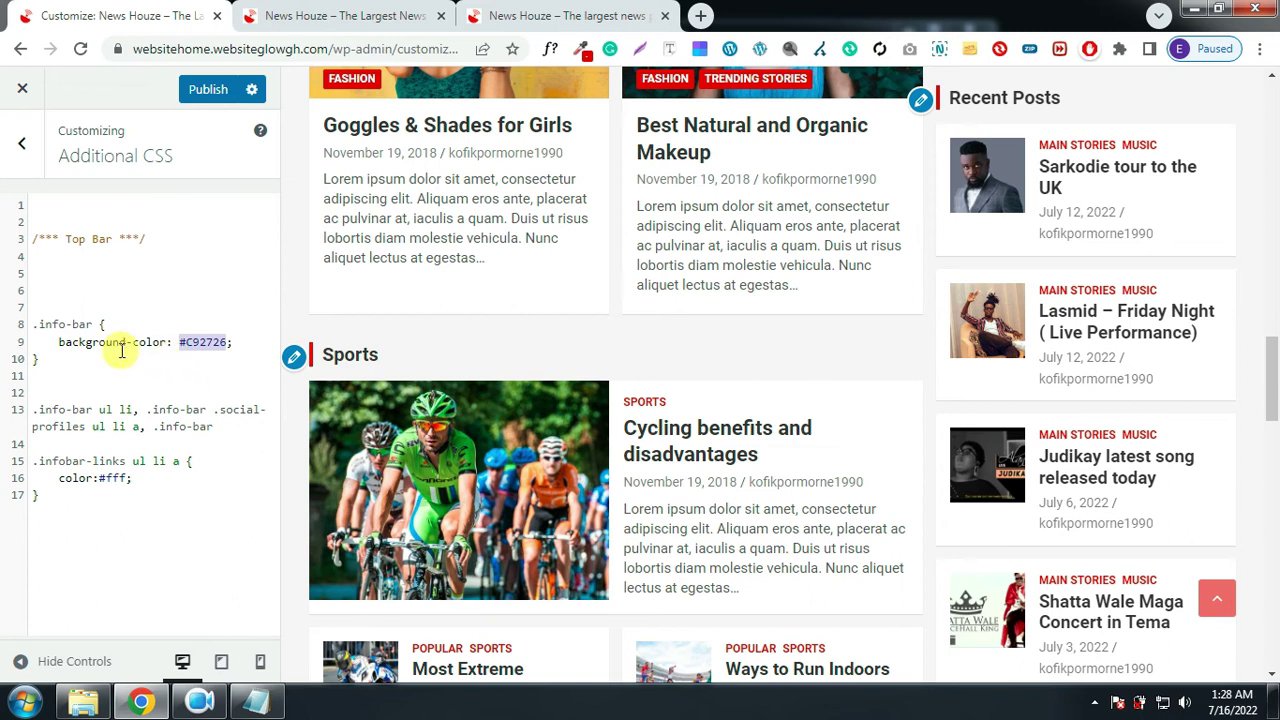
drag(60, 342, 216, 342)
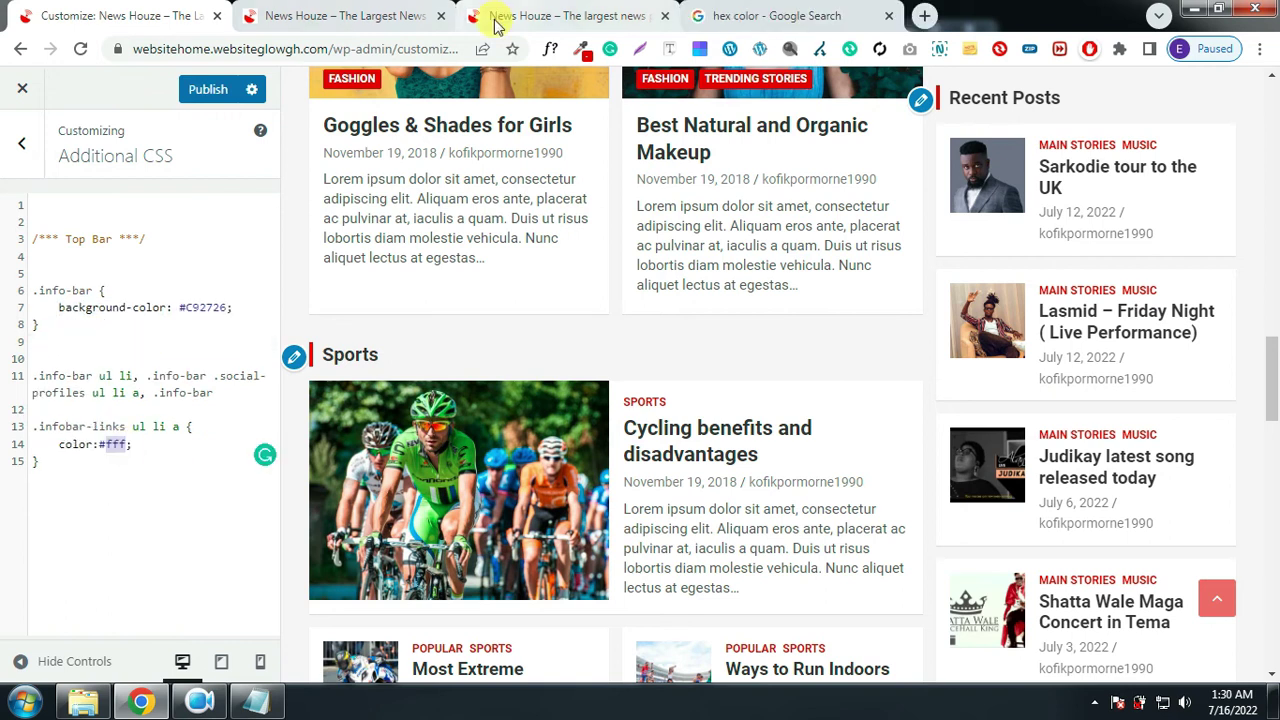
click(492, 18)
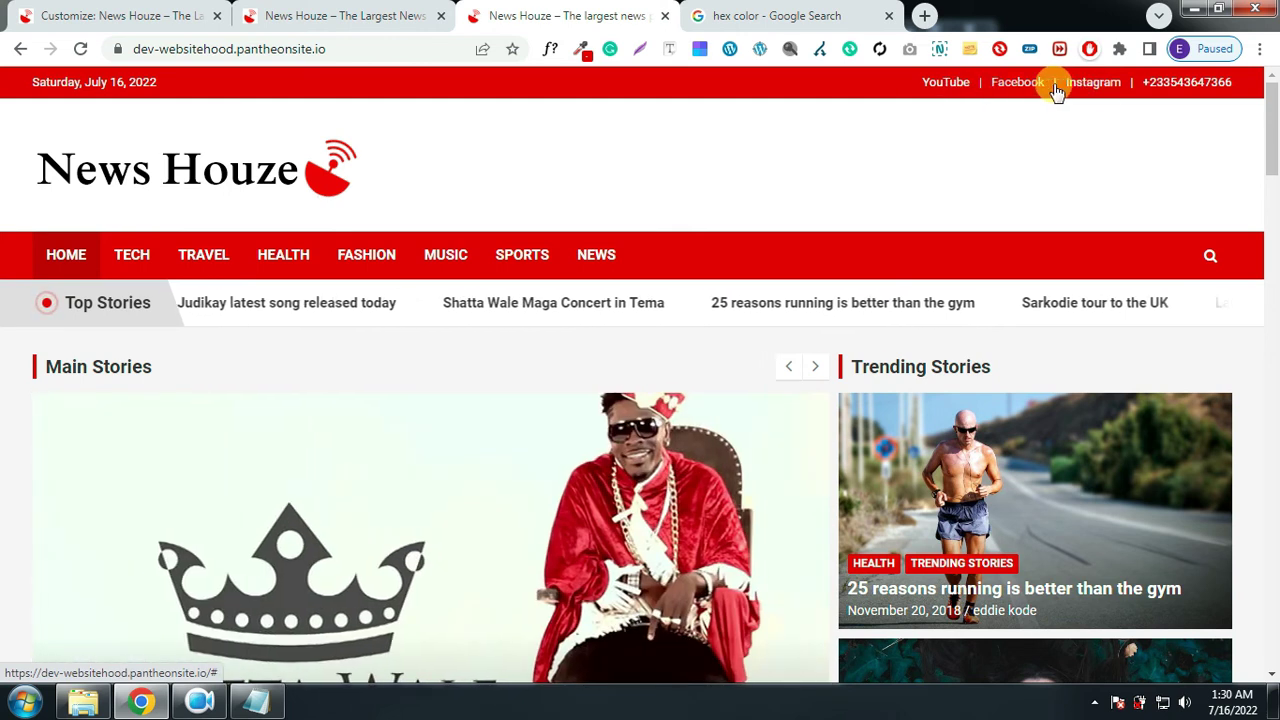
key(ctrl+1)
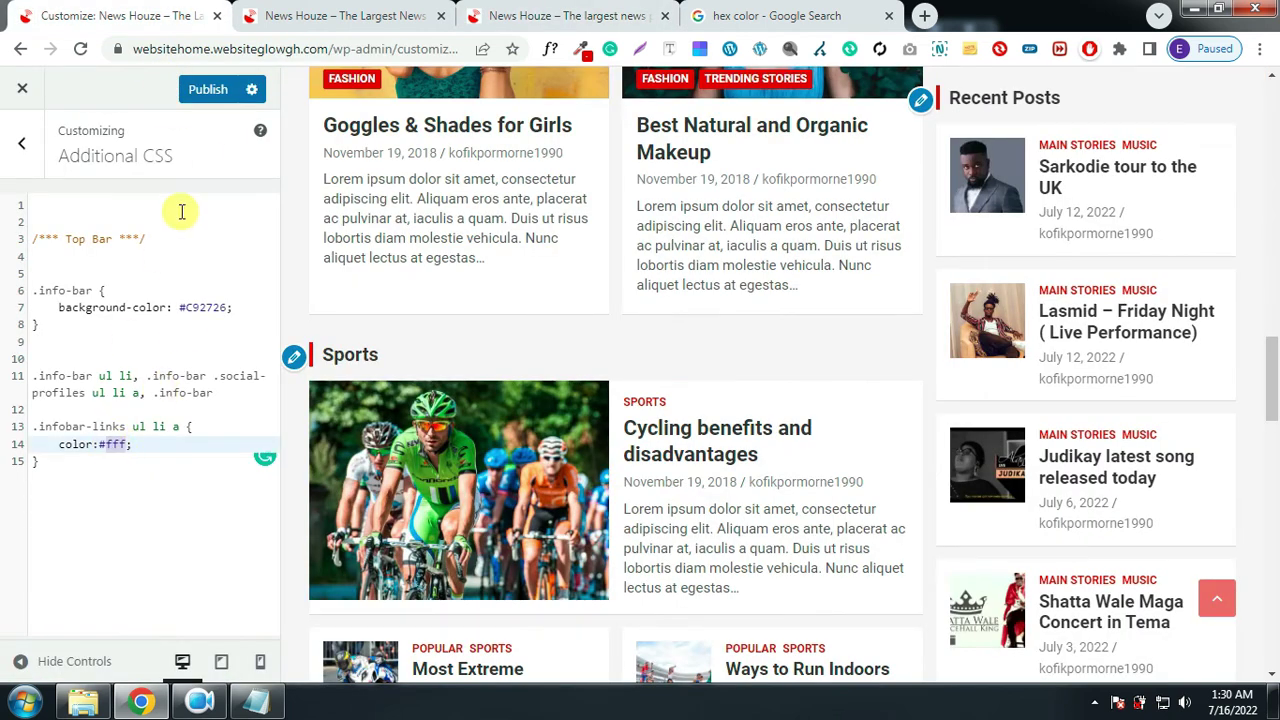
Publish the Top Bar CSS and switch to the live front page to check it
click(205, 90)
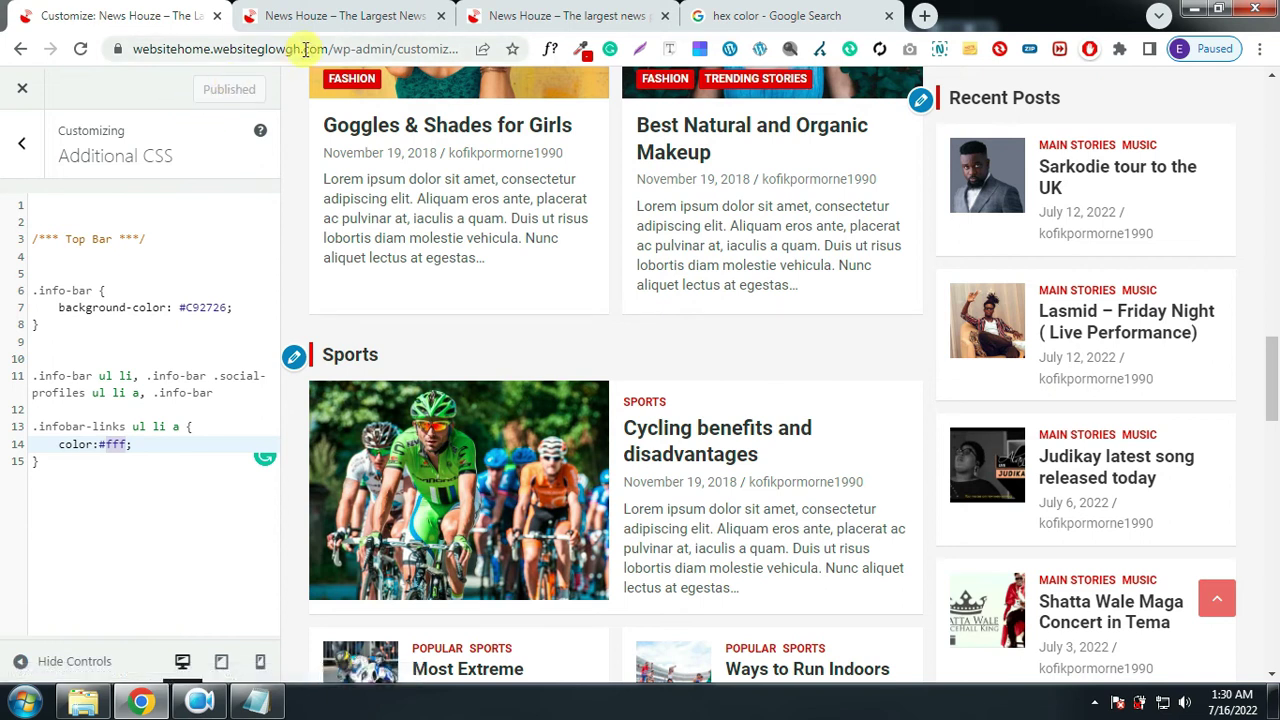
click(320, 16)
scroll(765, 395, down, 2)
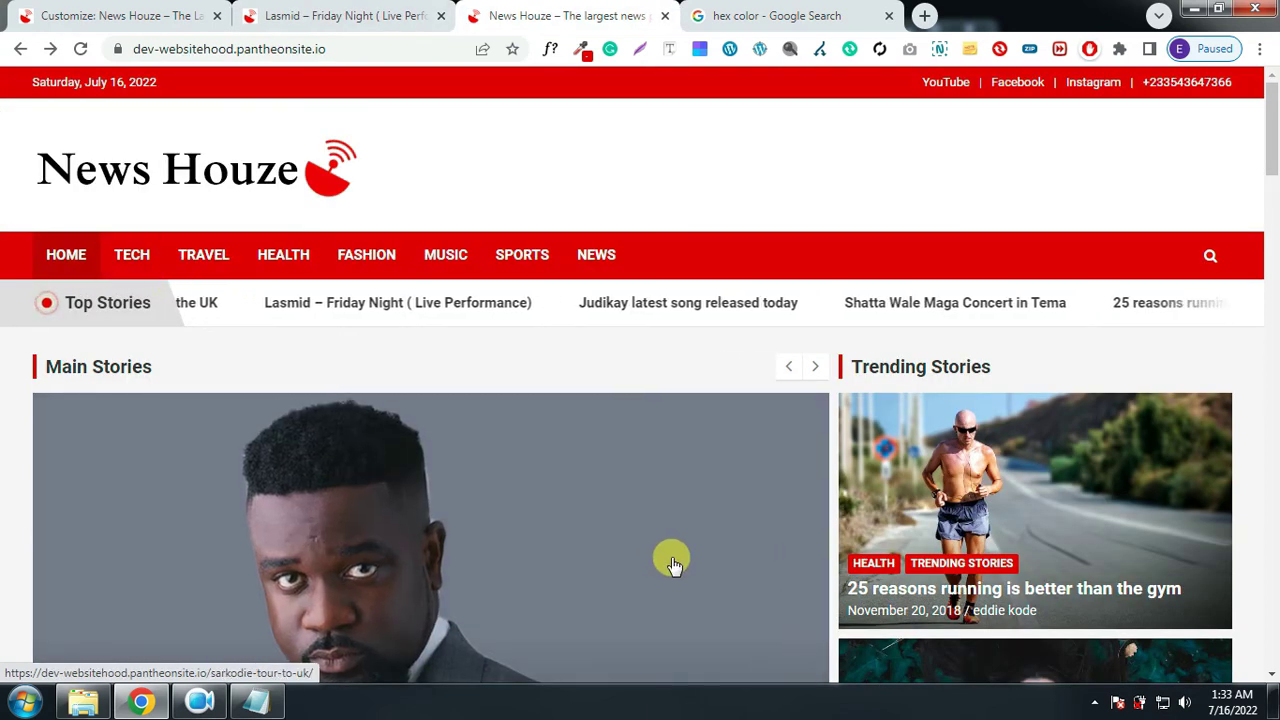
Open the "Sarkodie tour to the UK" post on the reference site to view its page layout
click(632, 512)
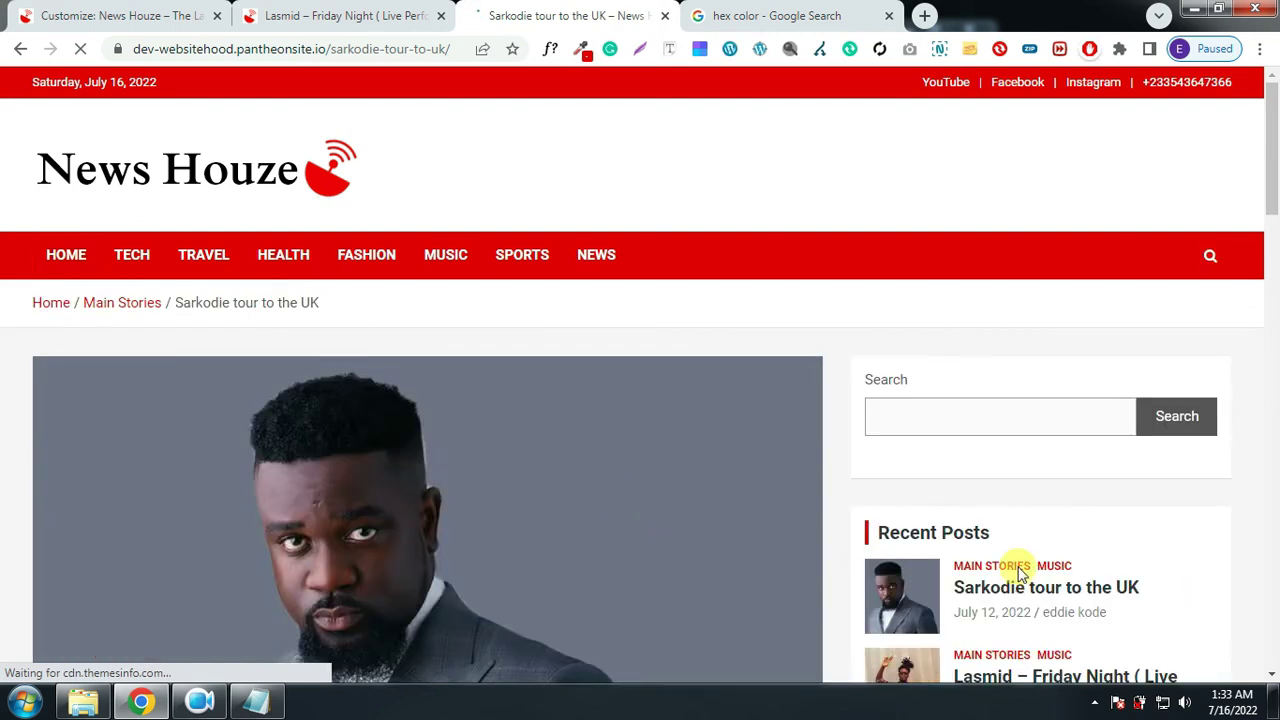
Examine the reference post's layout, including its Recent Posts and Categories sidebar widgets, comment form and Music Vibes section
scroll(1040, 565, down, 3)
scroll(1015, 487, down, 3)
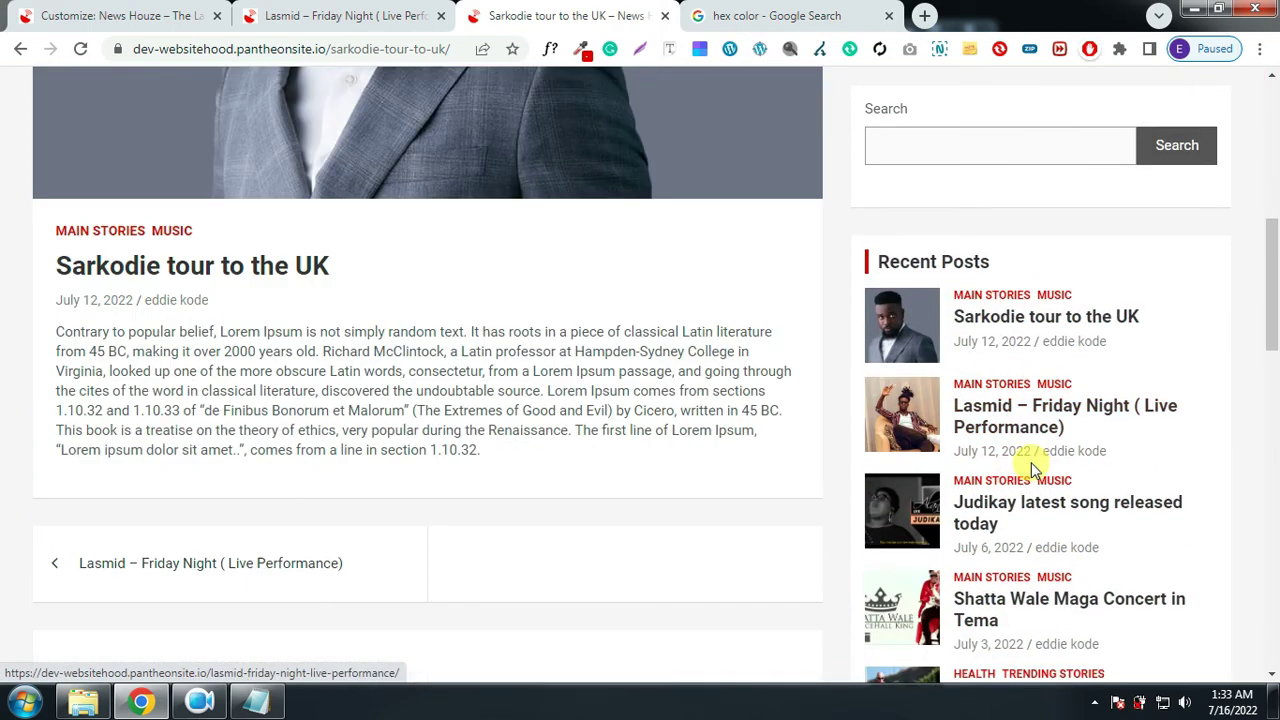
scroll(1023, 460, up, 3)
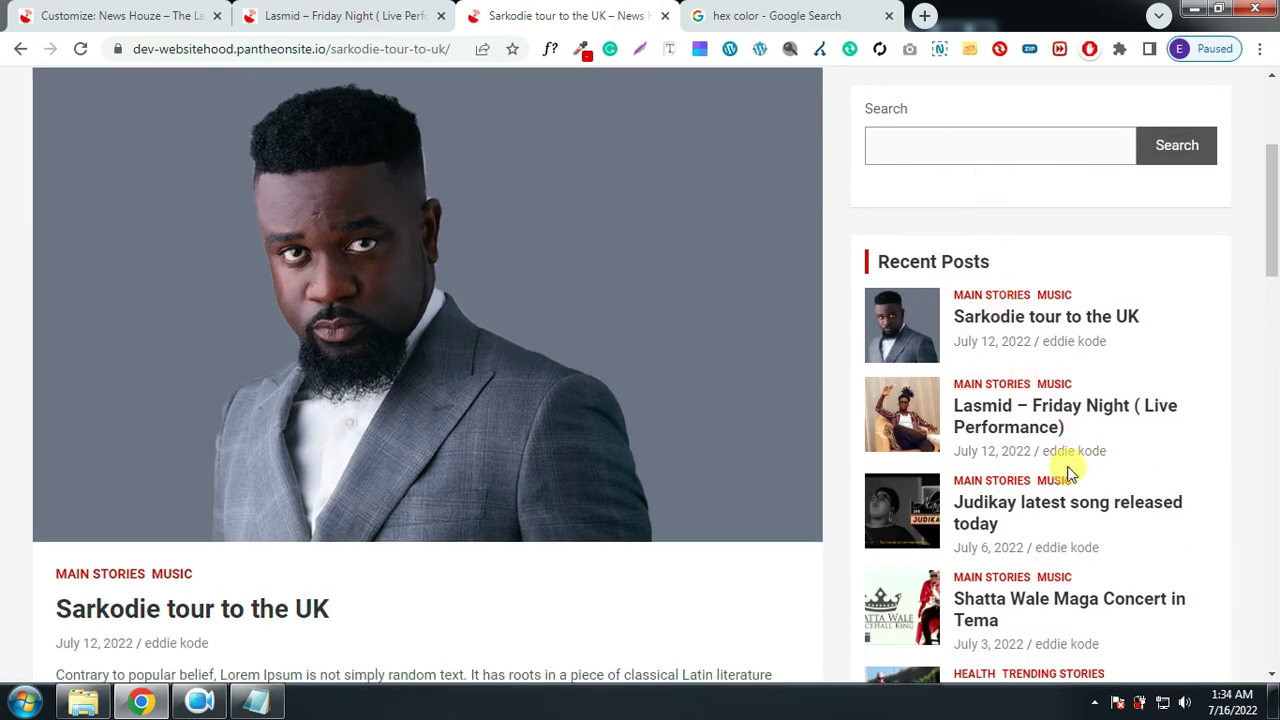
scroll(1063, 457, down, 7)
scroll(1197, 435, down, 6)
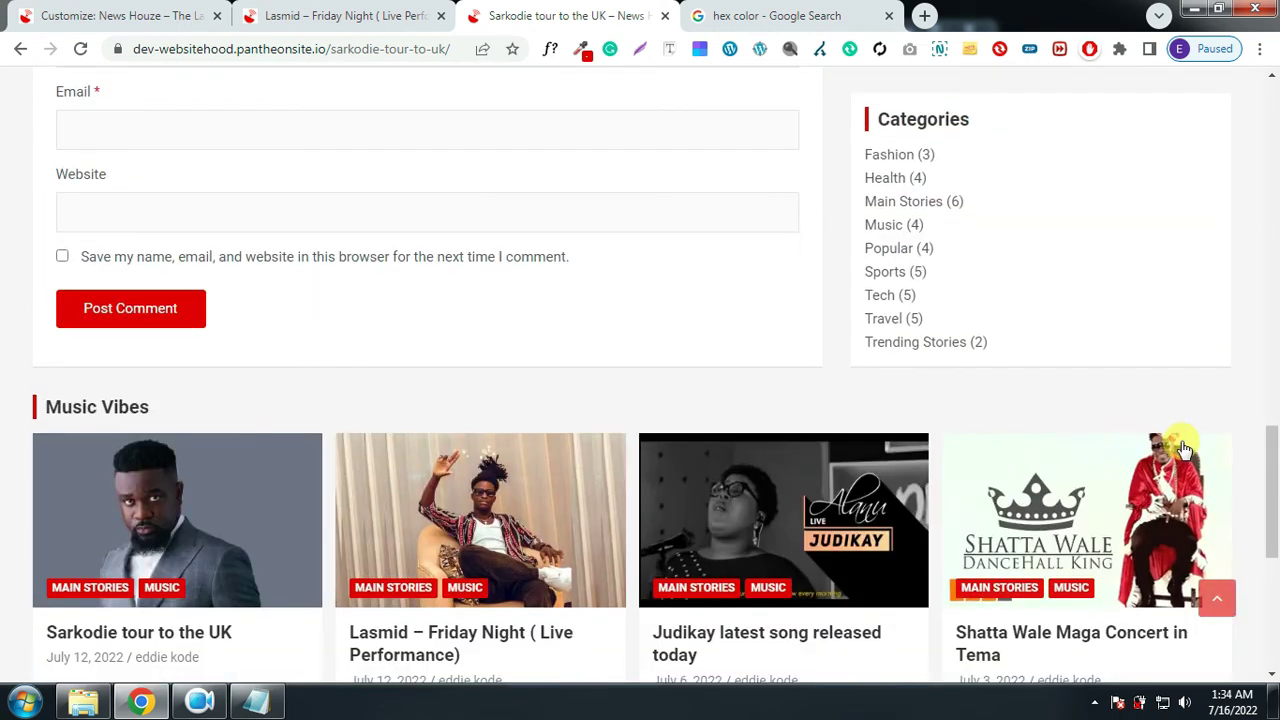
scroll(1008, 285, up, 3)
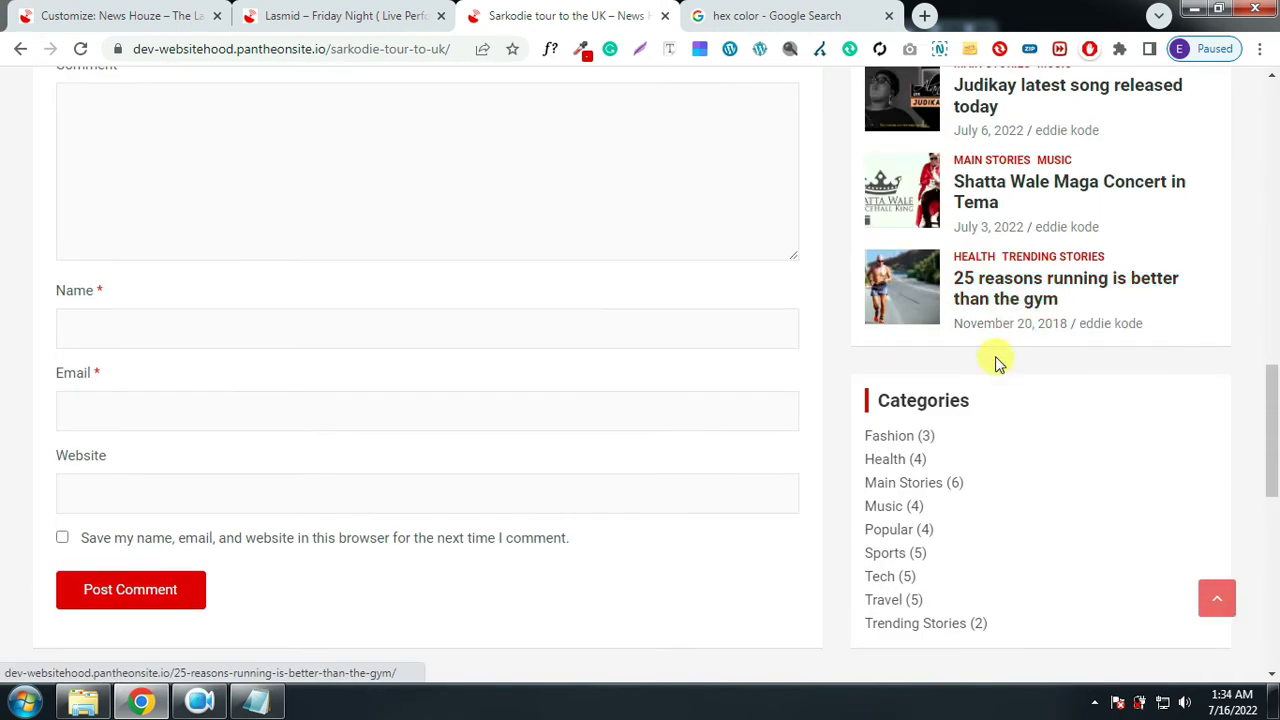
Compare the sidebar of the "Lasmid – Friday Night" post on the new site with the reference post's sidebar
click(354, 17)
scroll(569, 258, up, 7)
scroll(414, 329, down, 3)
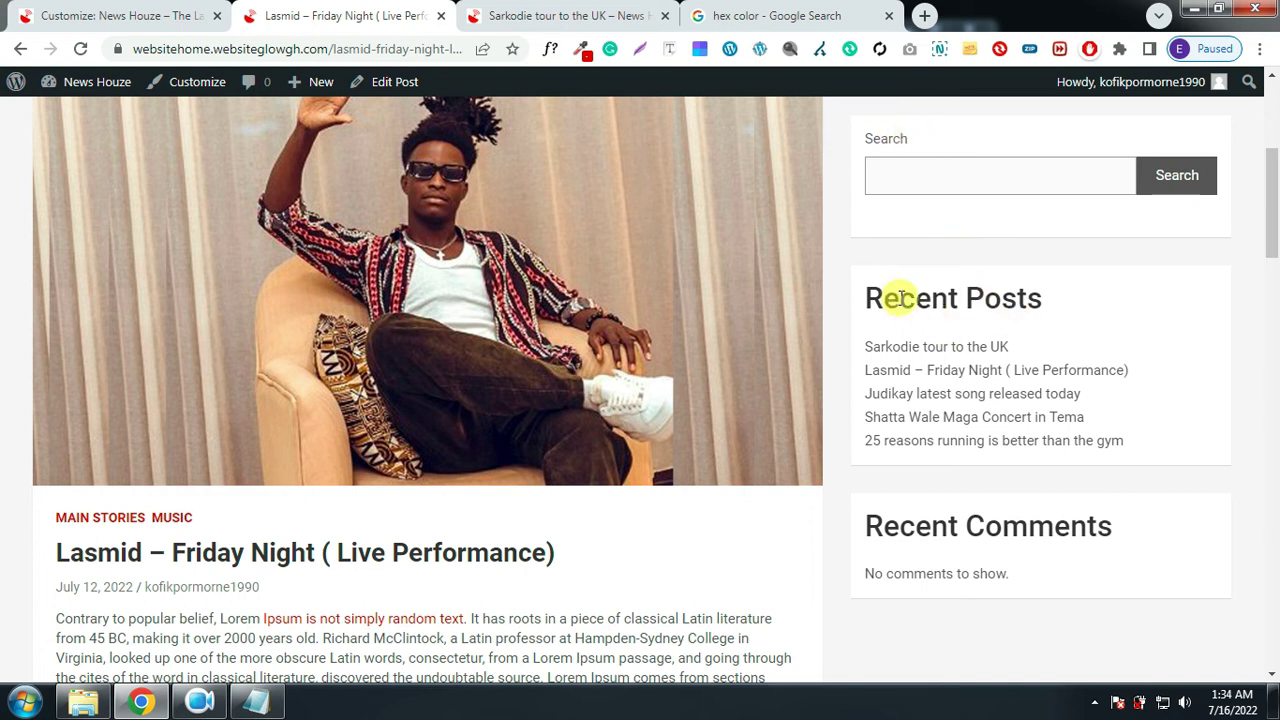
scroll(994, 423, down, 4)
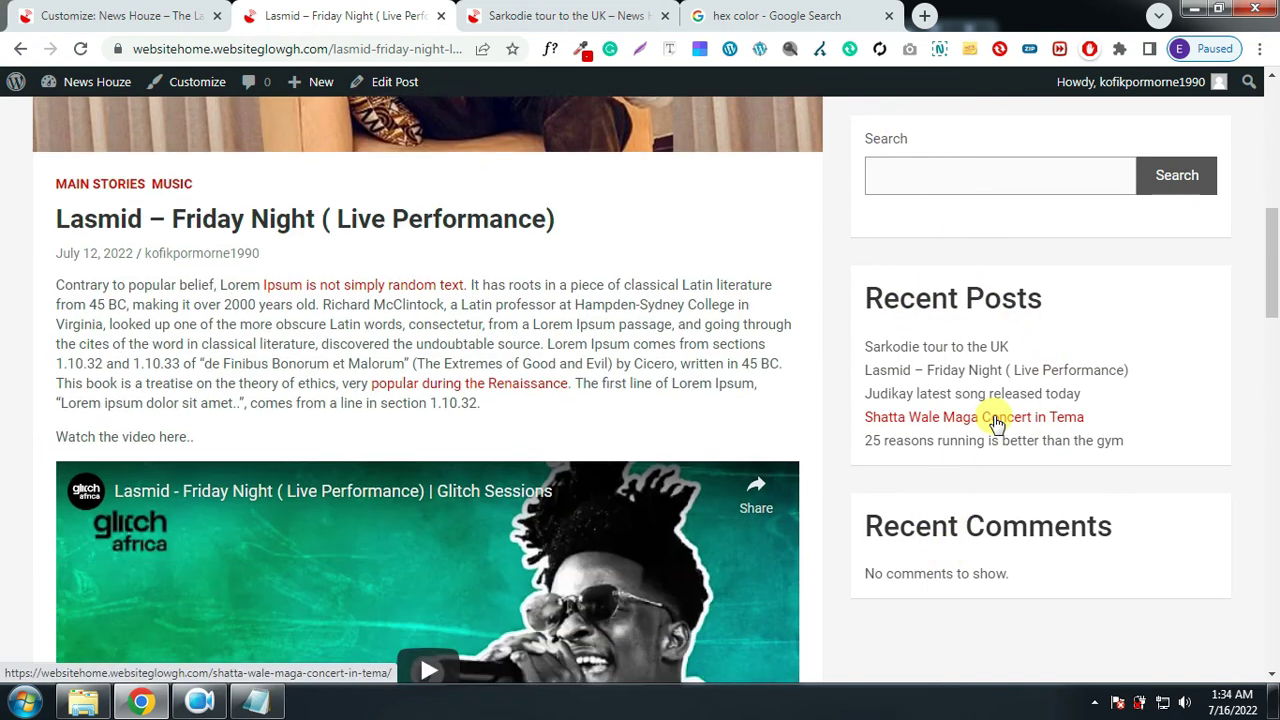
scroll(994, 423, up, 3)
click(520, 10)
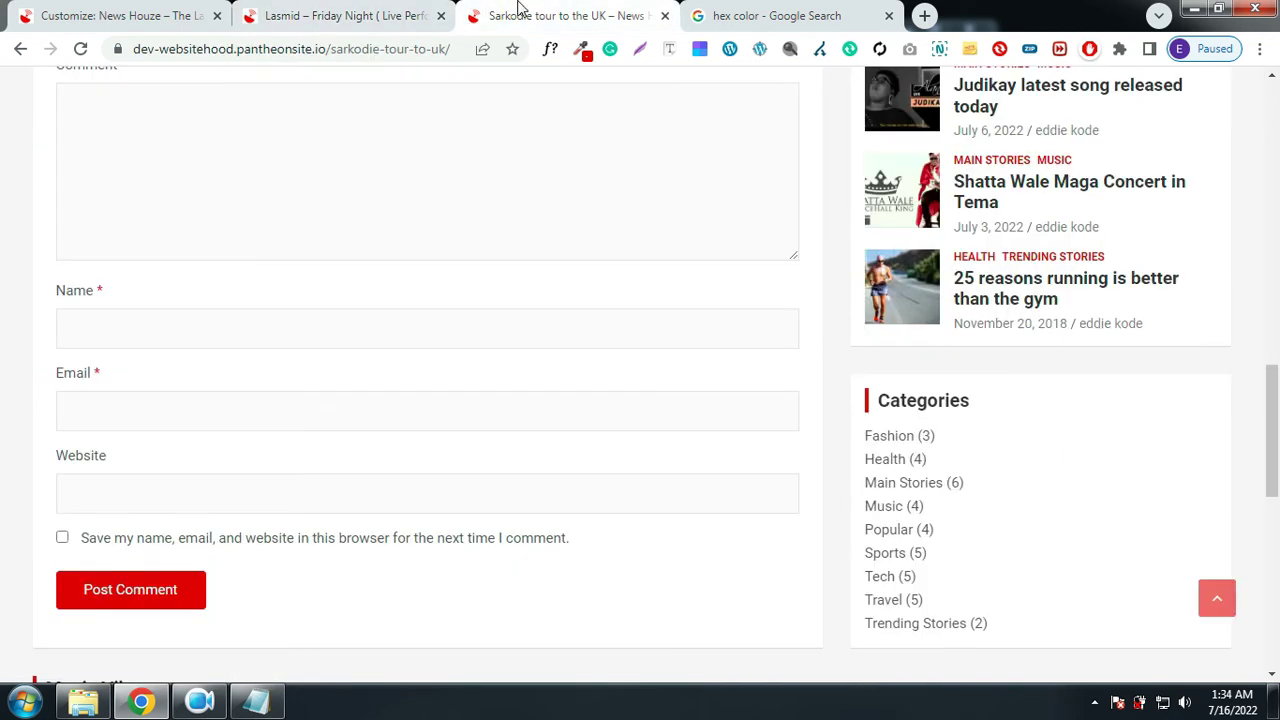
scroll(1038, 326, down, 1)
scroll(1037, 326, up, 4)
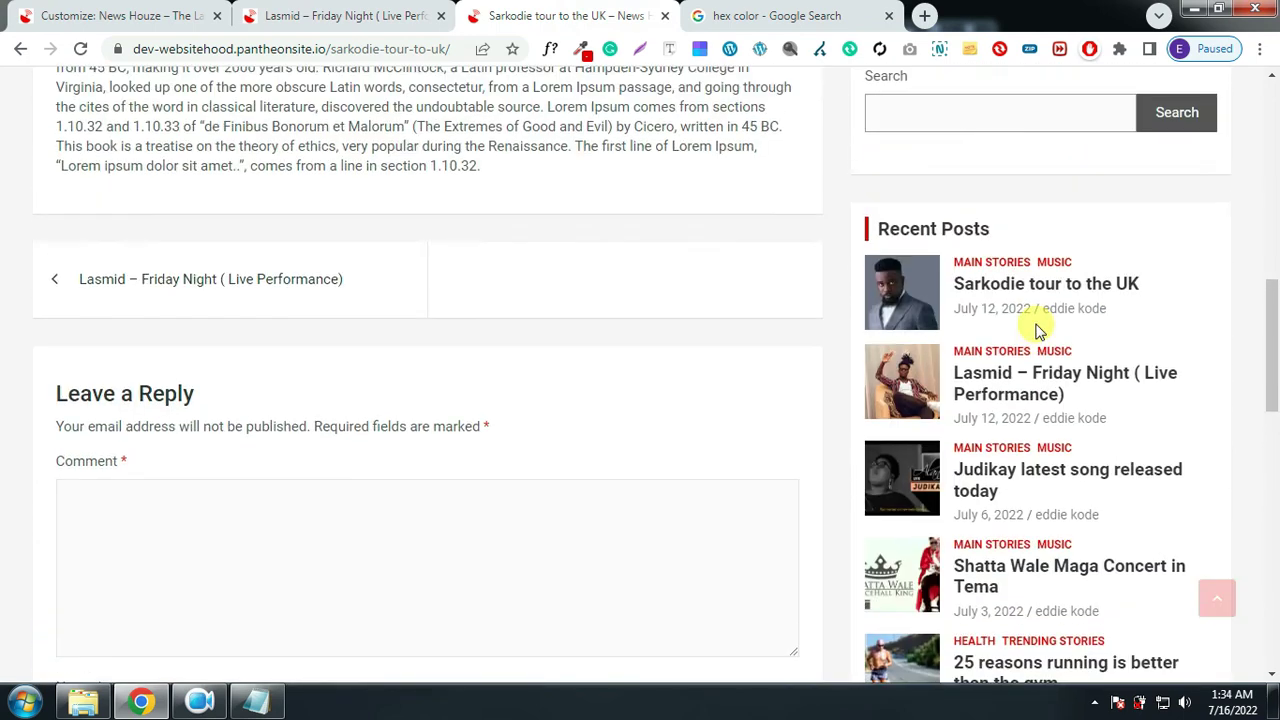
Leave the Customizer for the Widgets admin page, dismiss the block widgets welcome dialog and collapse the Right Sidebar area
click(143, 12)
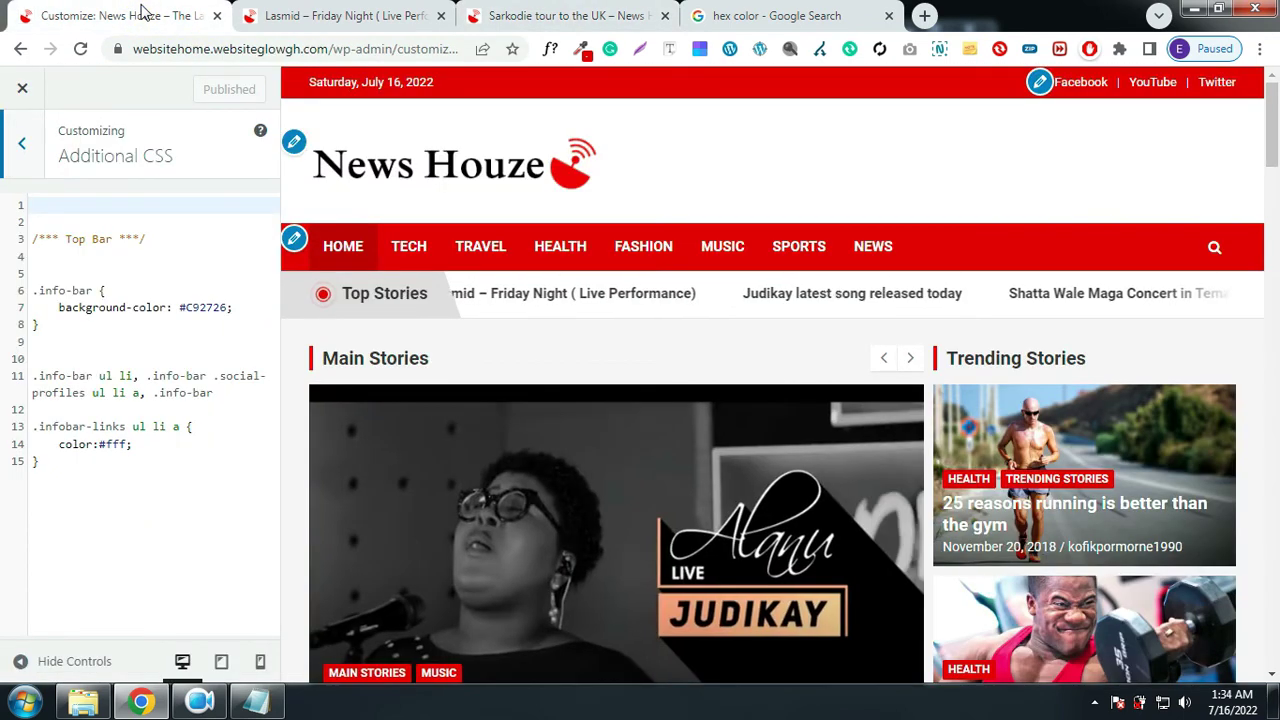
click(25, 91)
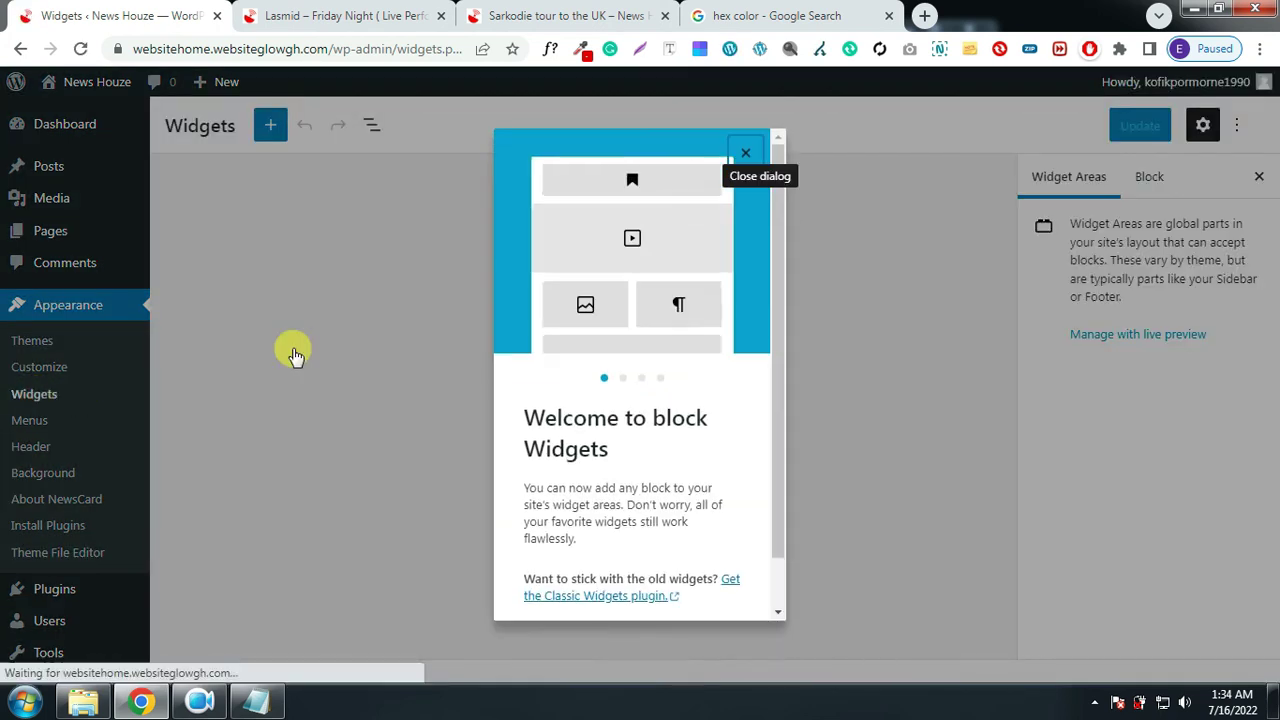
click(750, 158)
click(835, 195)
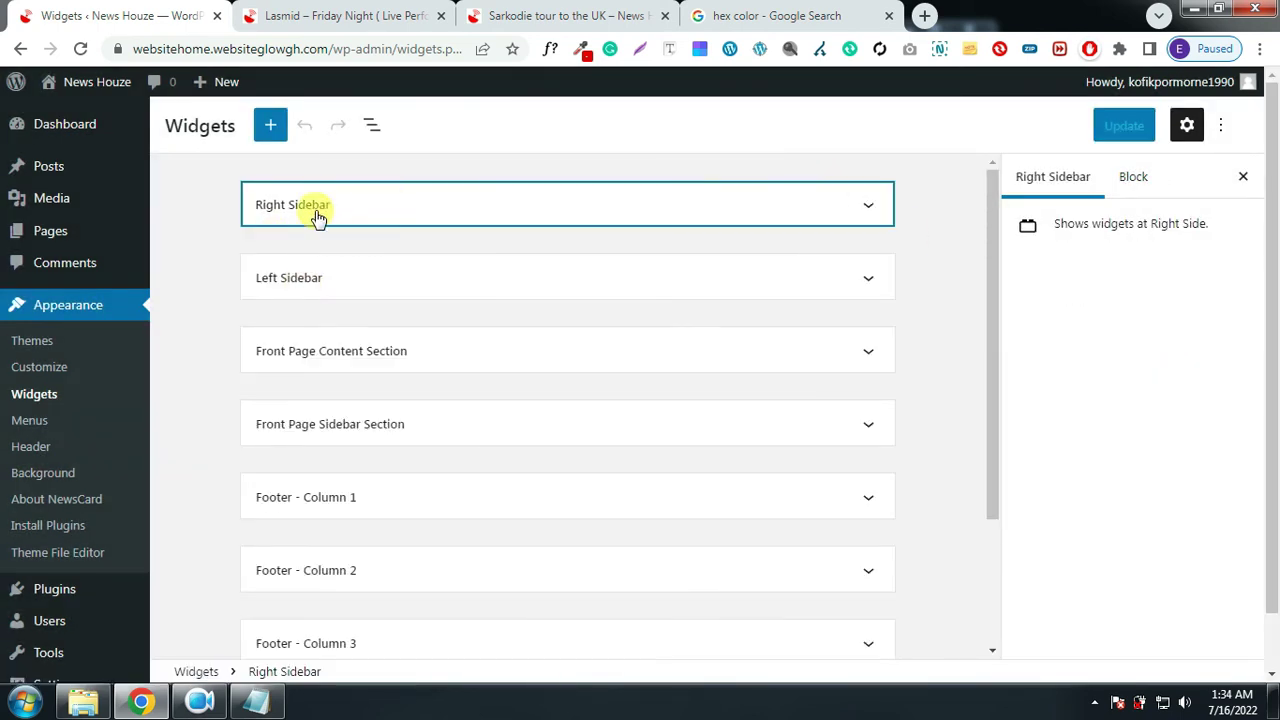
Check the Recent Posts widget on both sites' posts and expand the Right Sidebar widget area
click(565, 15)
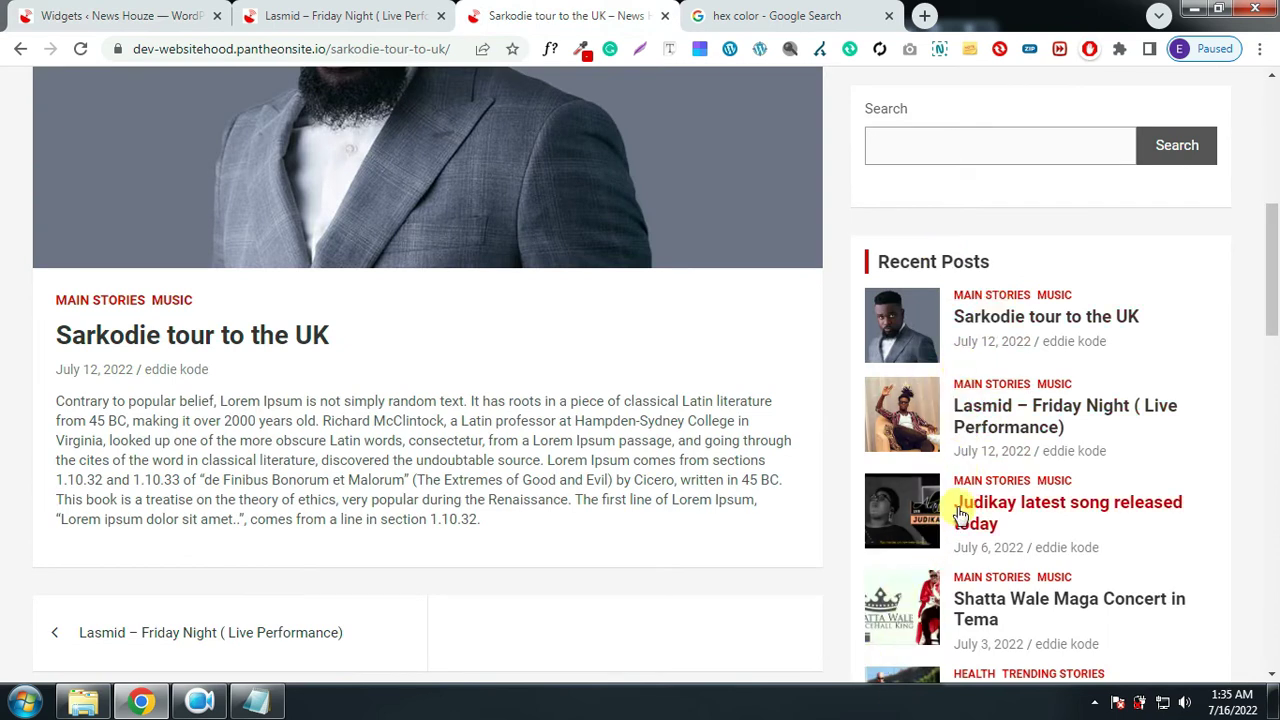
click(283, 17)
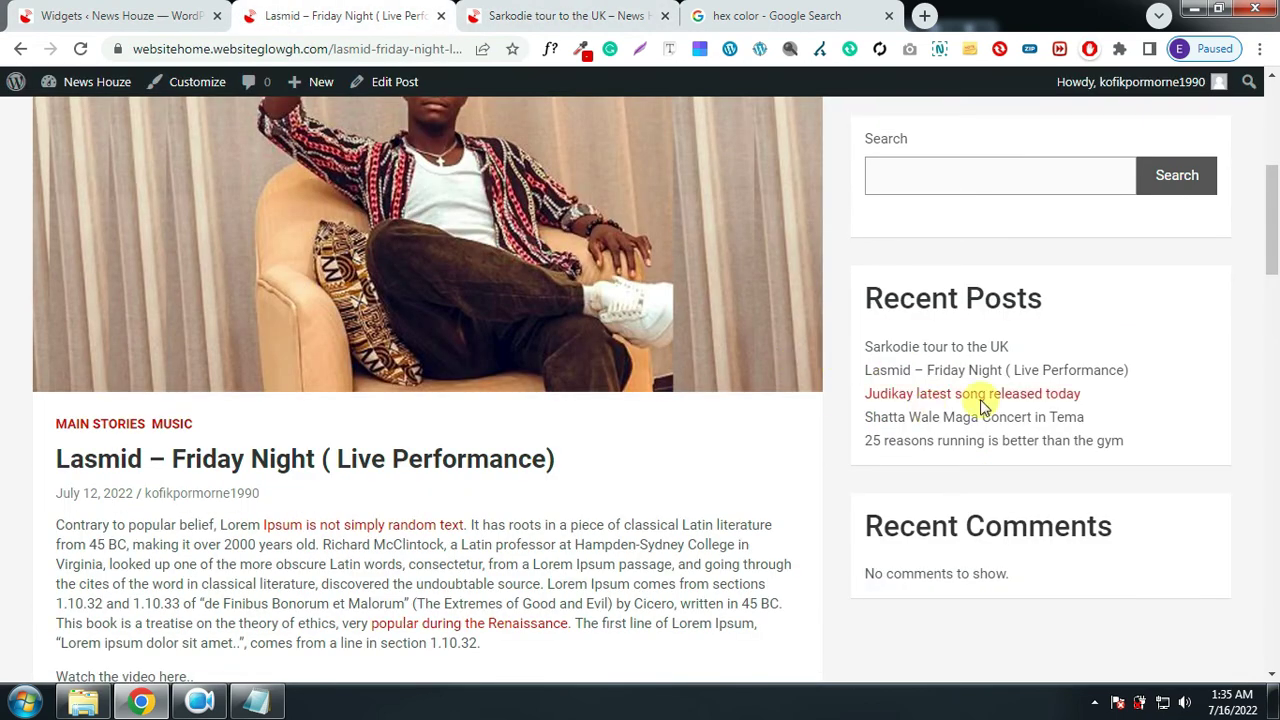
click(166, 17)
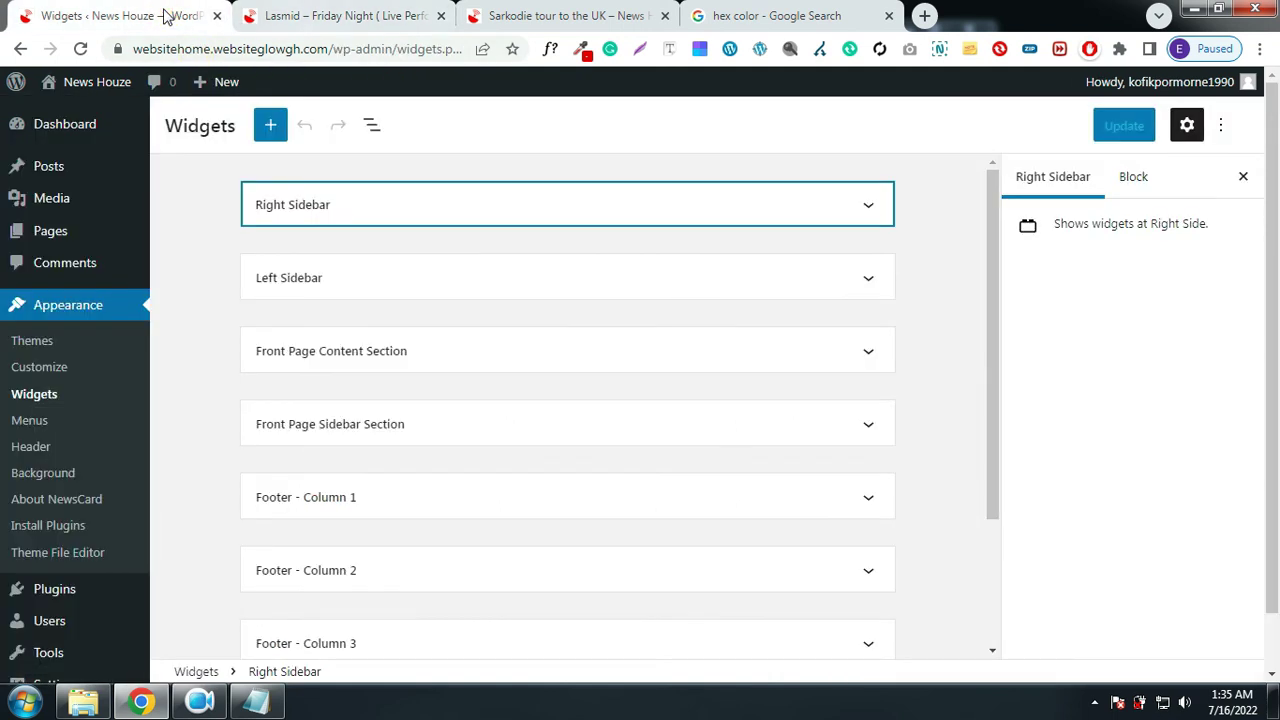
click(557, 17)
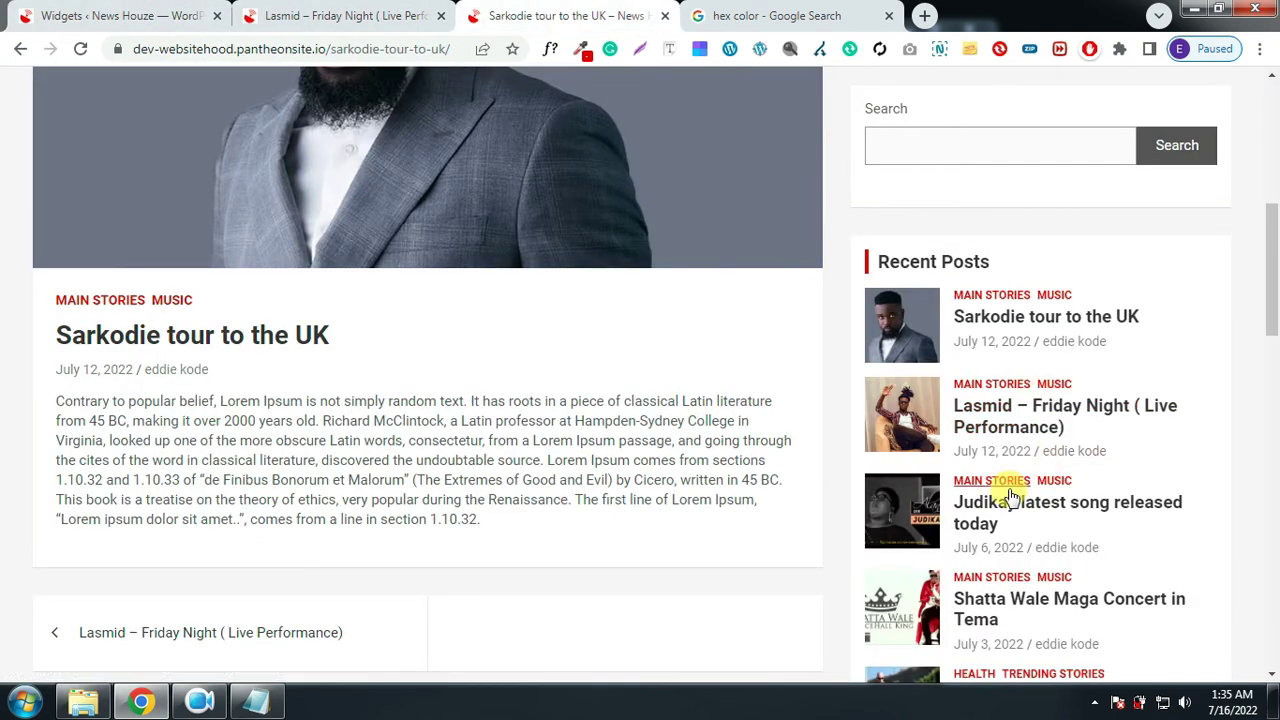
click(42, 17)
click(358, 218)
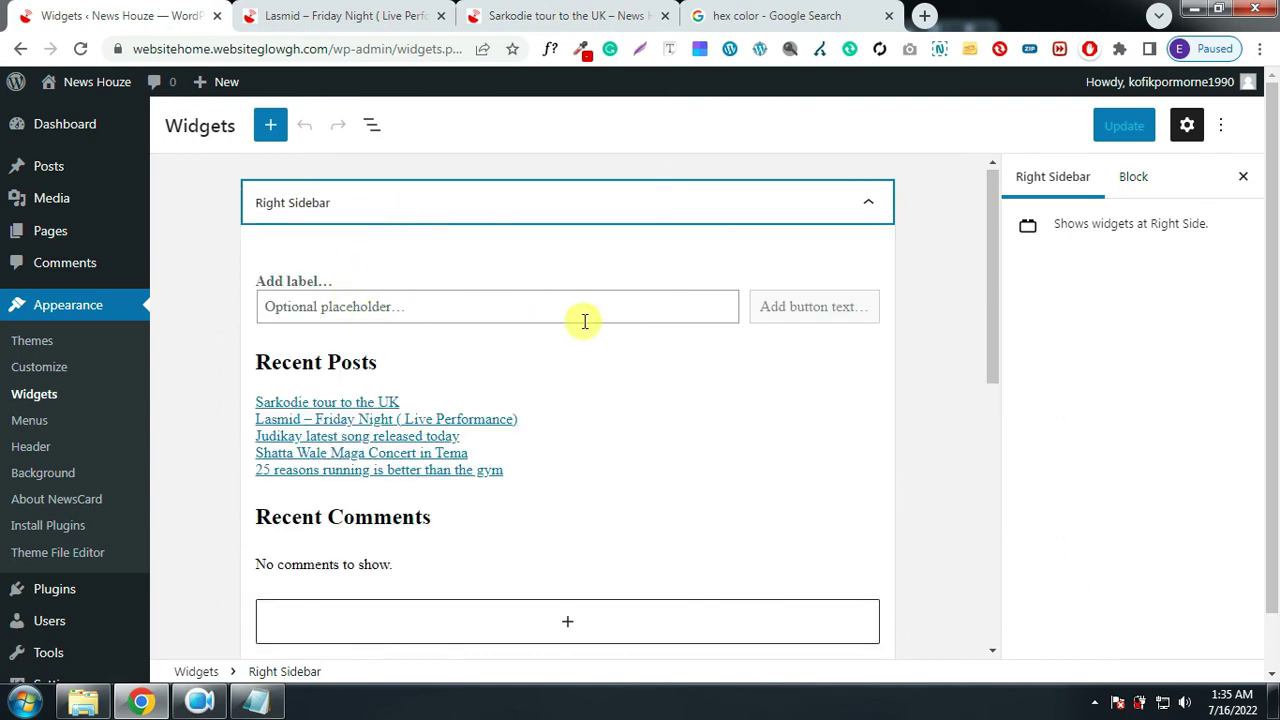
Remove the Recent Posts heading and its Latest Posts list from the Right Sidebar
click(331, 281)
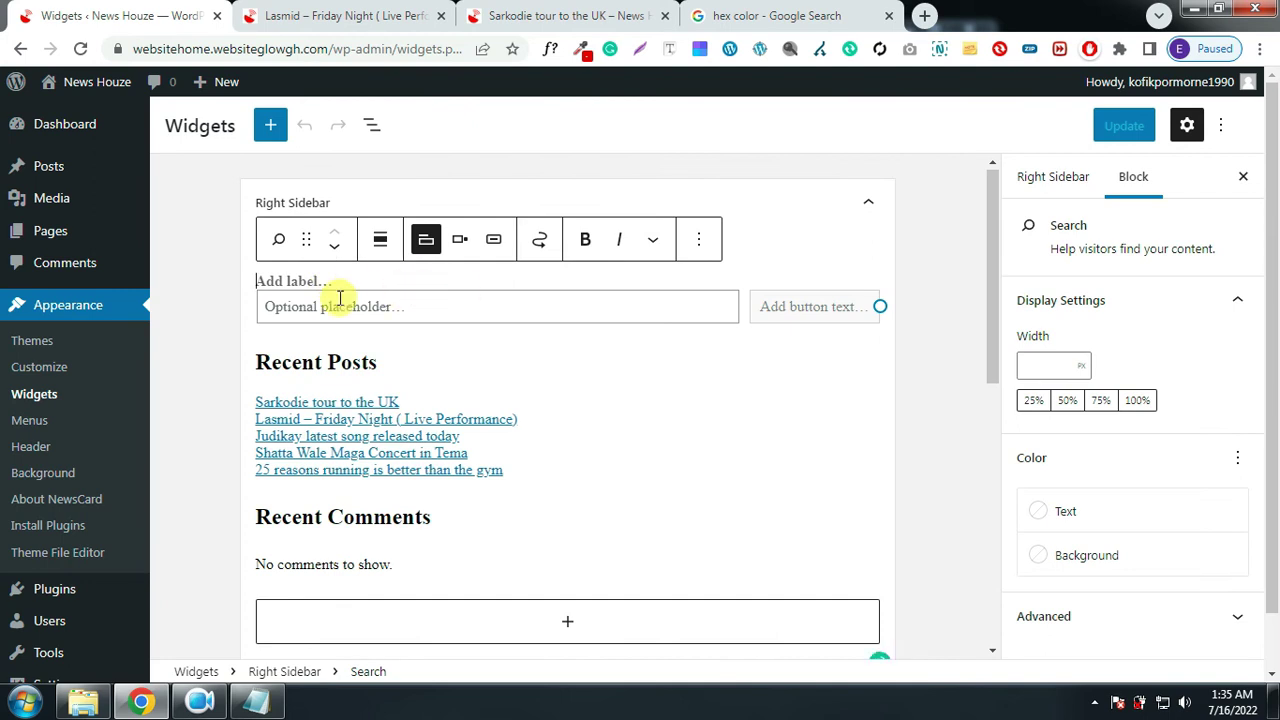
click(318, 363)
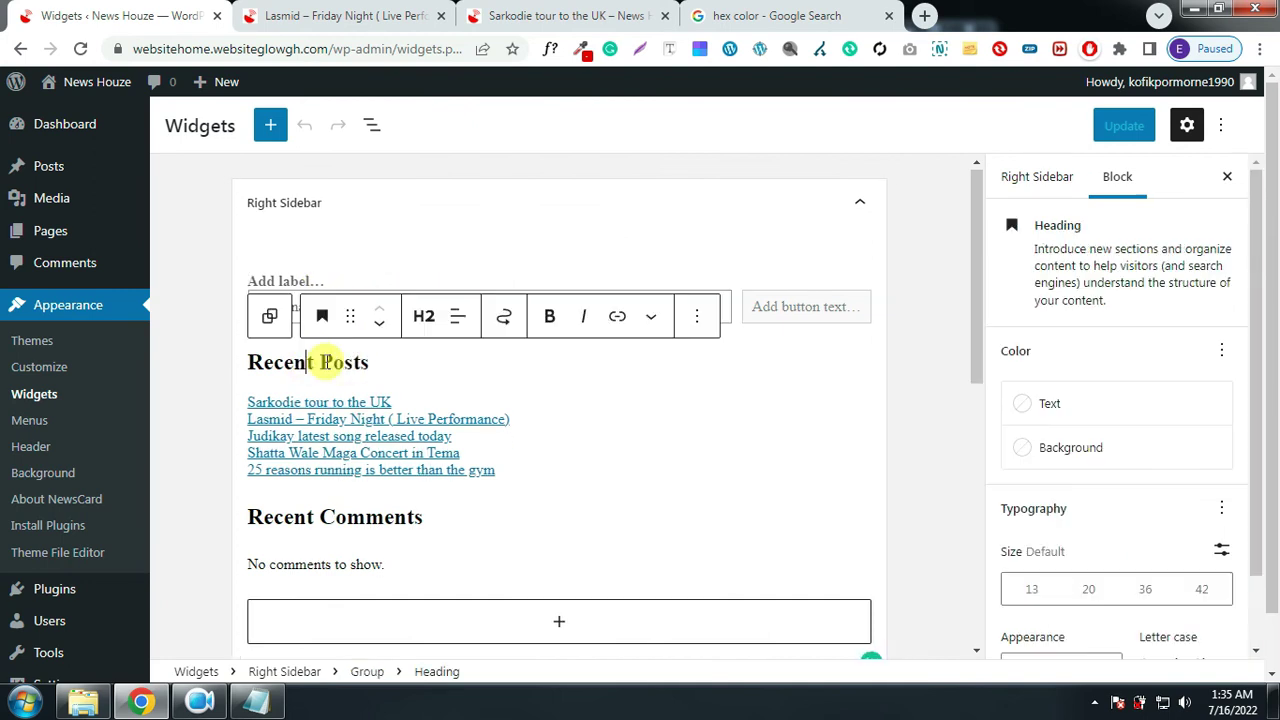
click(695, 322)
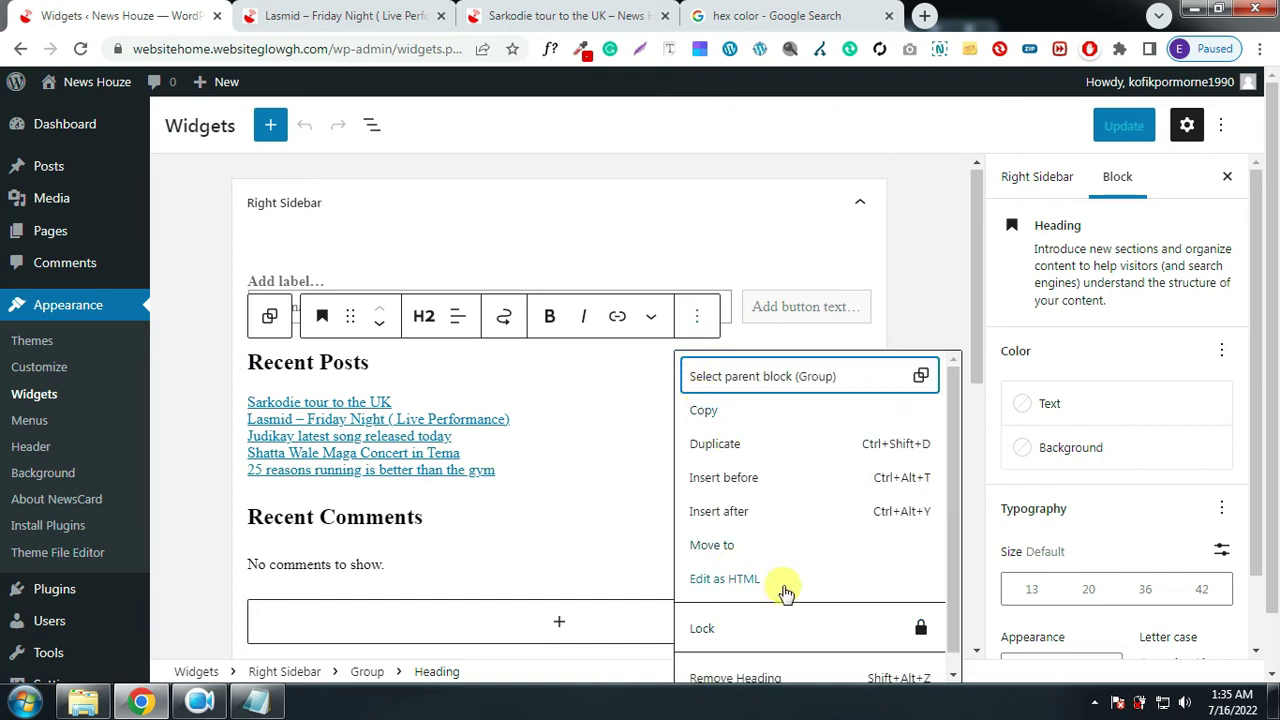
scroll(800, 575, down, 1)
click(768, 660)
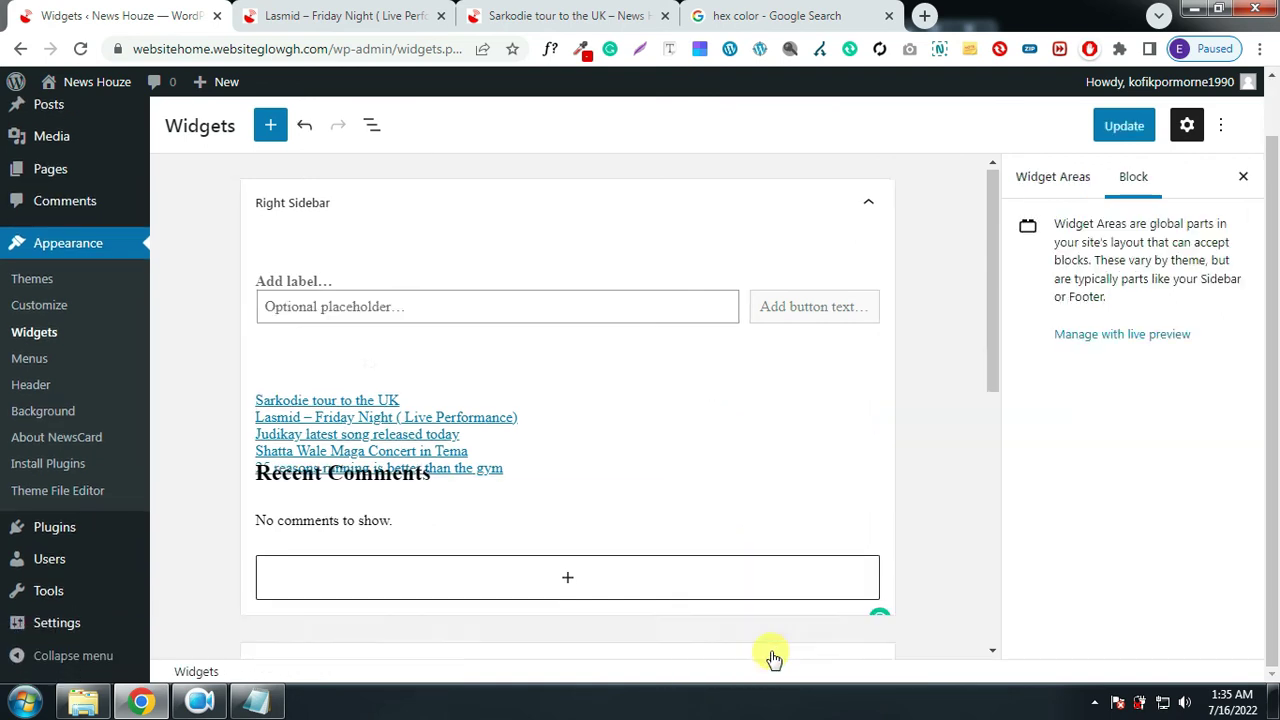
click(396, 360)
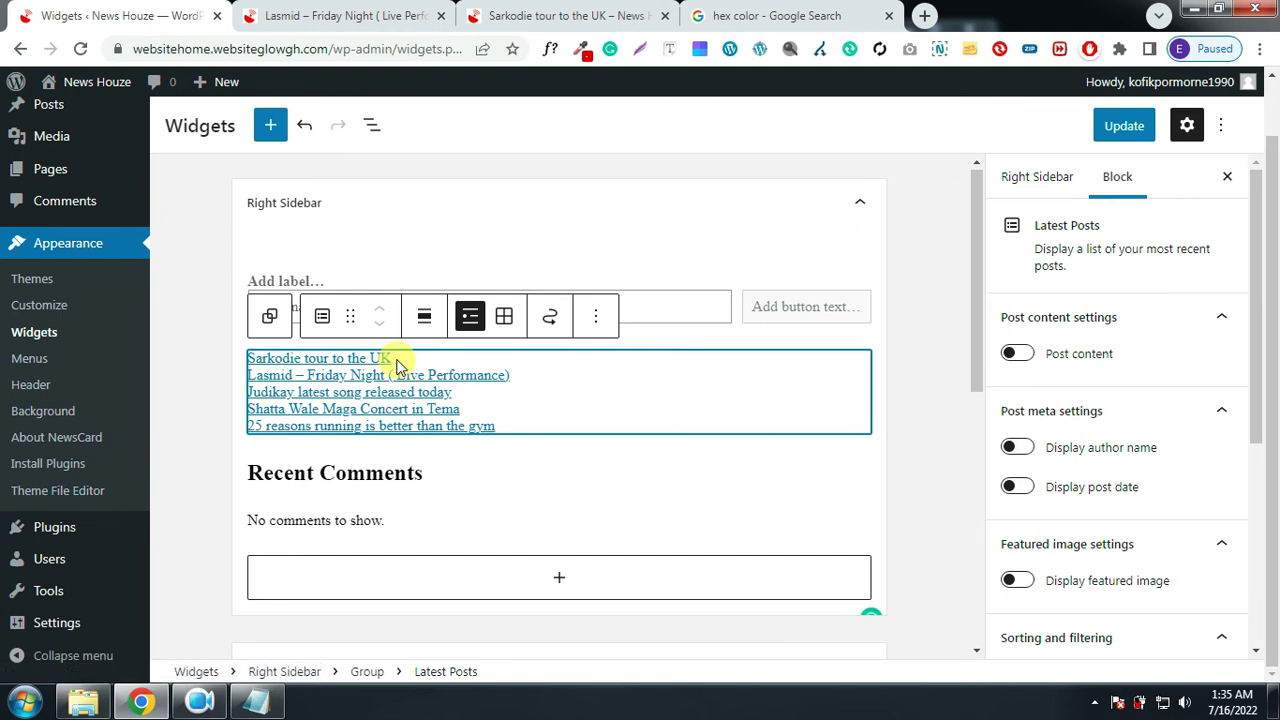
click(595, 316)
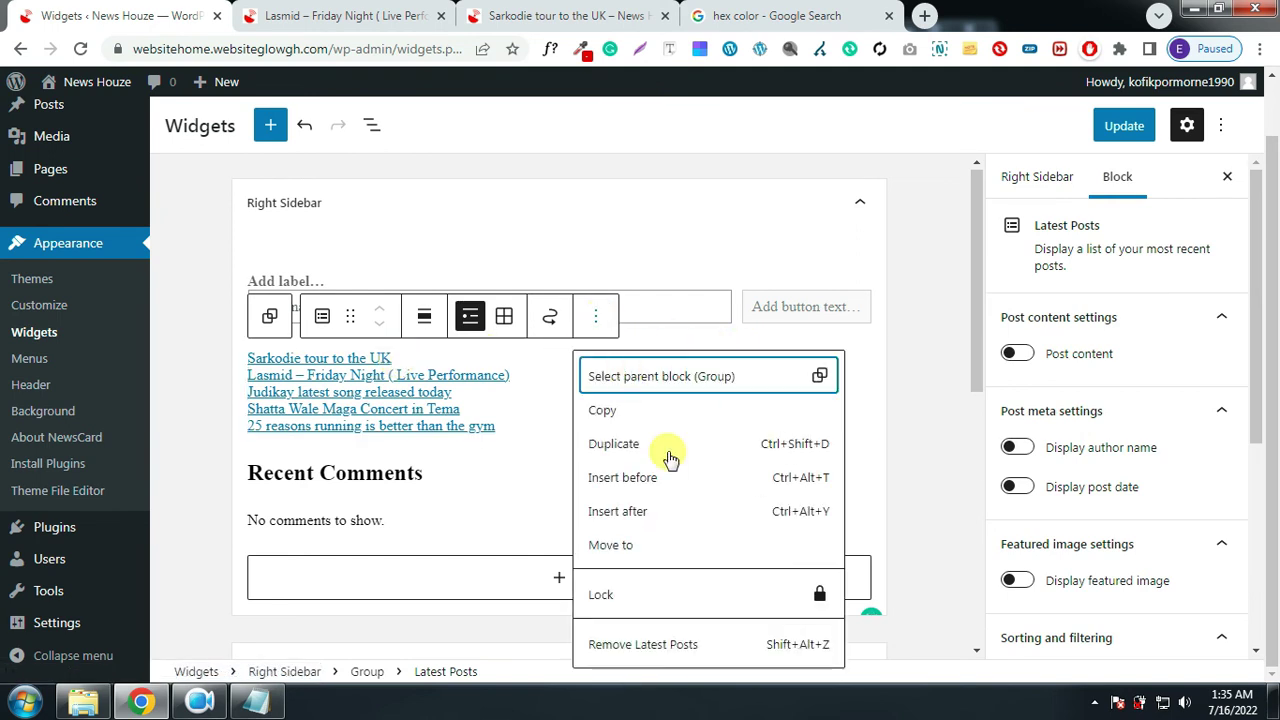
click(737, 645)
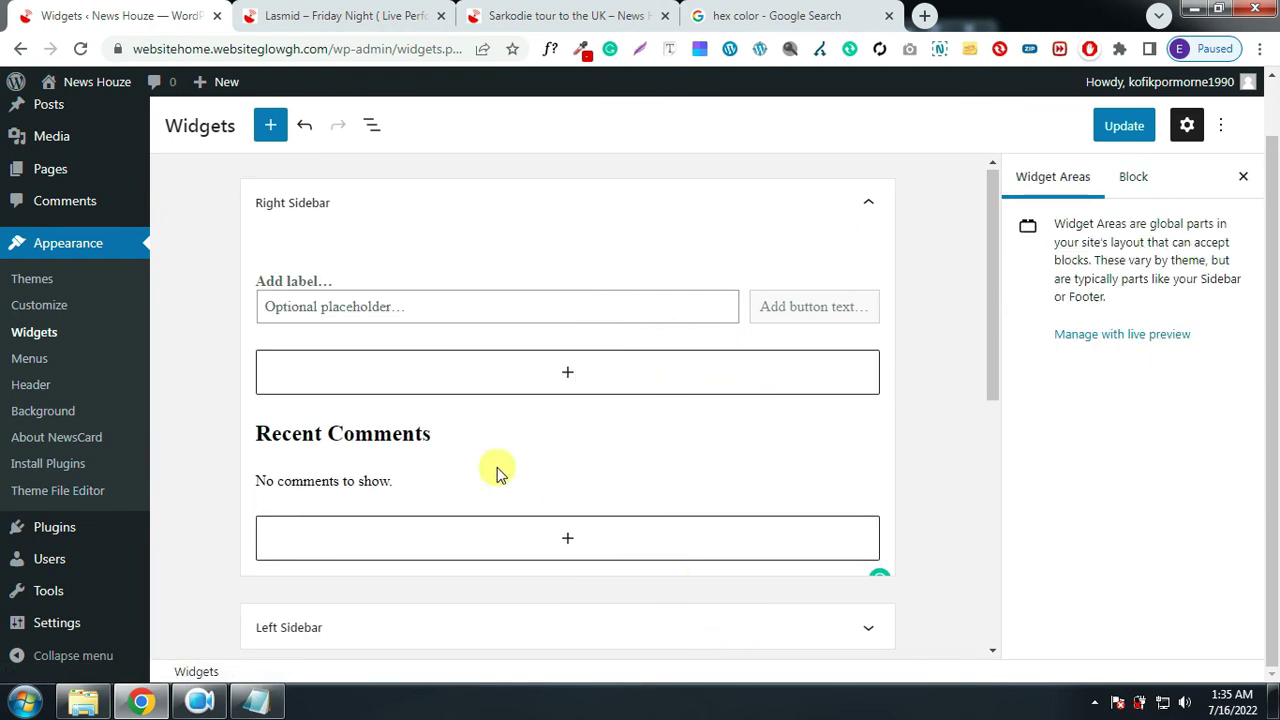
Remove the Recent Comments heading and the comments list block beneath it from the Right Sidebar
click(403, 424)
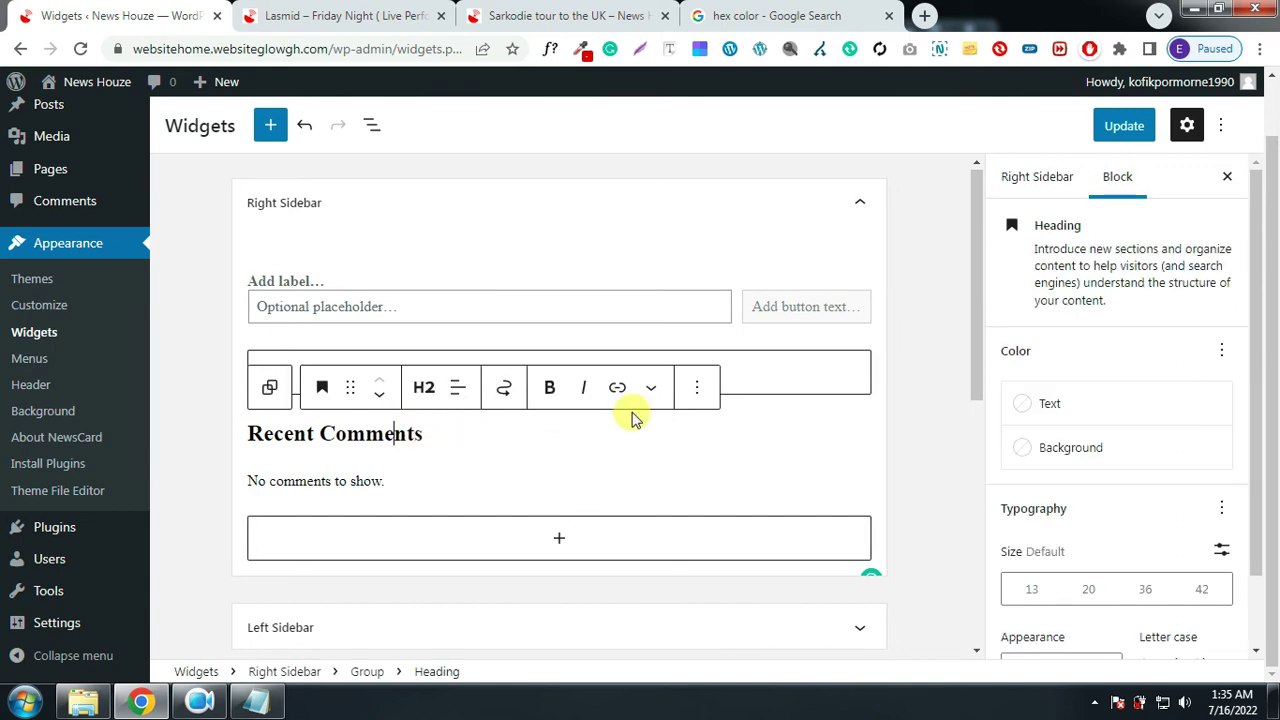
click(699, 393)
scroll(728, 329, down, 2)
click(728, 329)
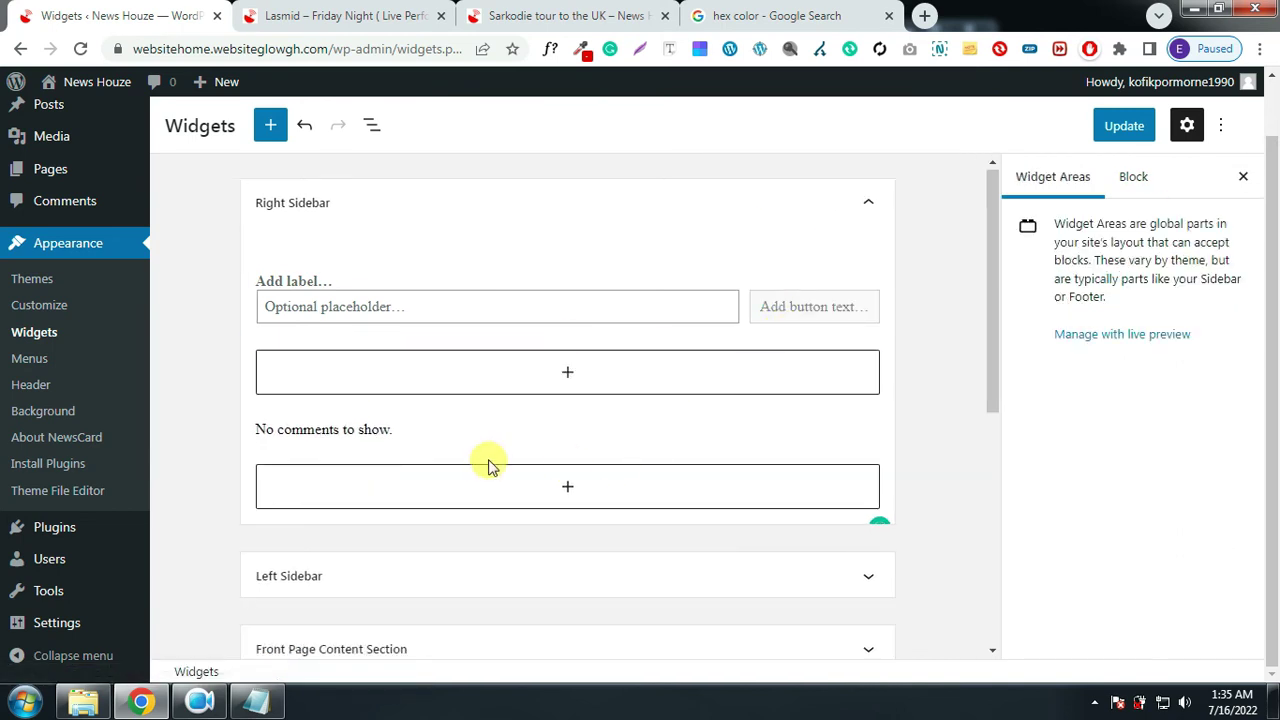
click(403, 368)
click(757, 474)
click(600, 430)
click(526, 393)
click(600, 331)
click(389, 366)
Remove the two empty Group blocks below the Search block in the Right Sidebar
click(289, 357)
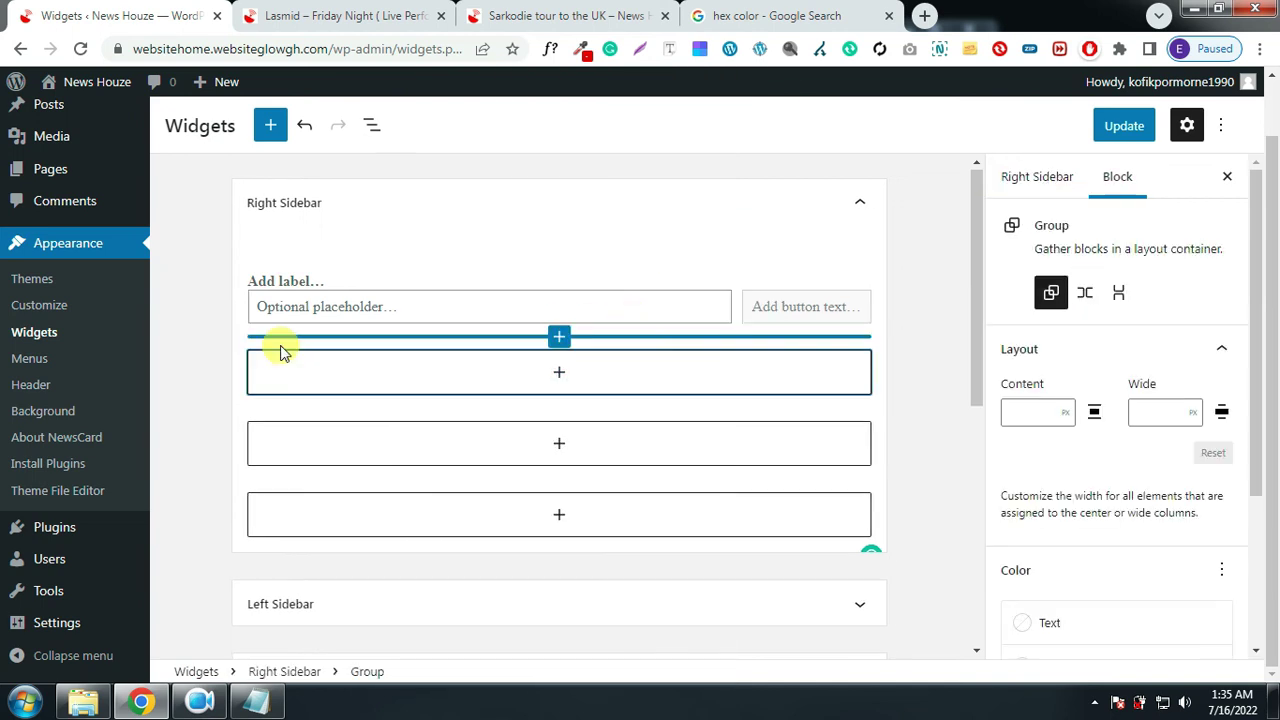
click(417, 316)
click(450, 644)
click(306, 358)
click(417, 316)
click(450, 644)
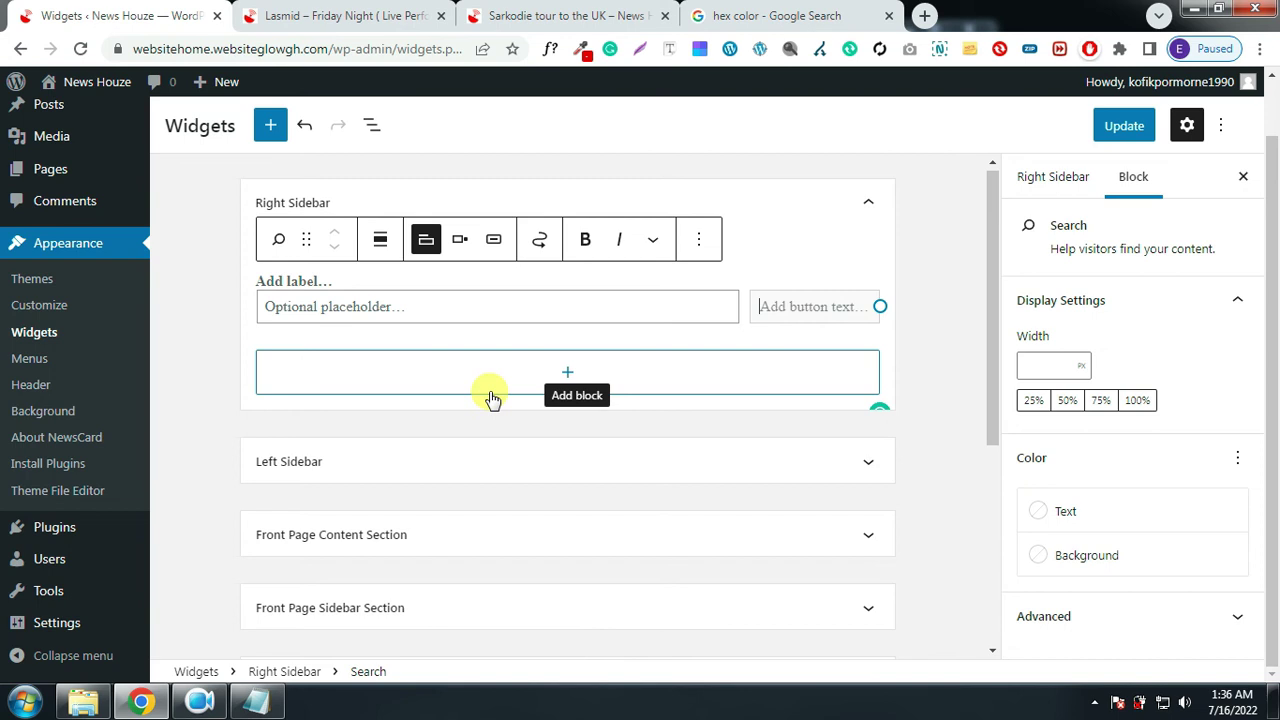
Check the reference post's sidebar and footer widgets, and add a Widget Group block below the Right Sidebar's Search block
click(568, 376)
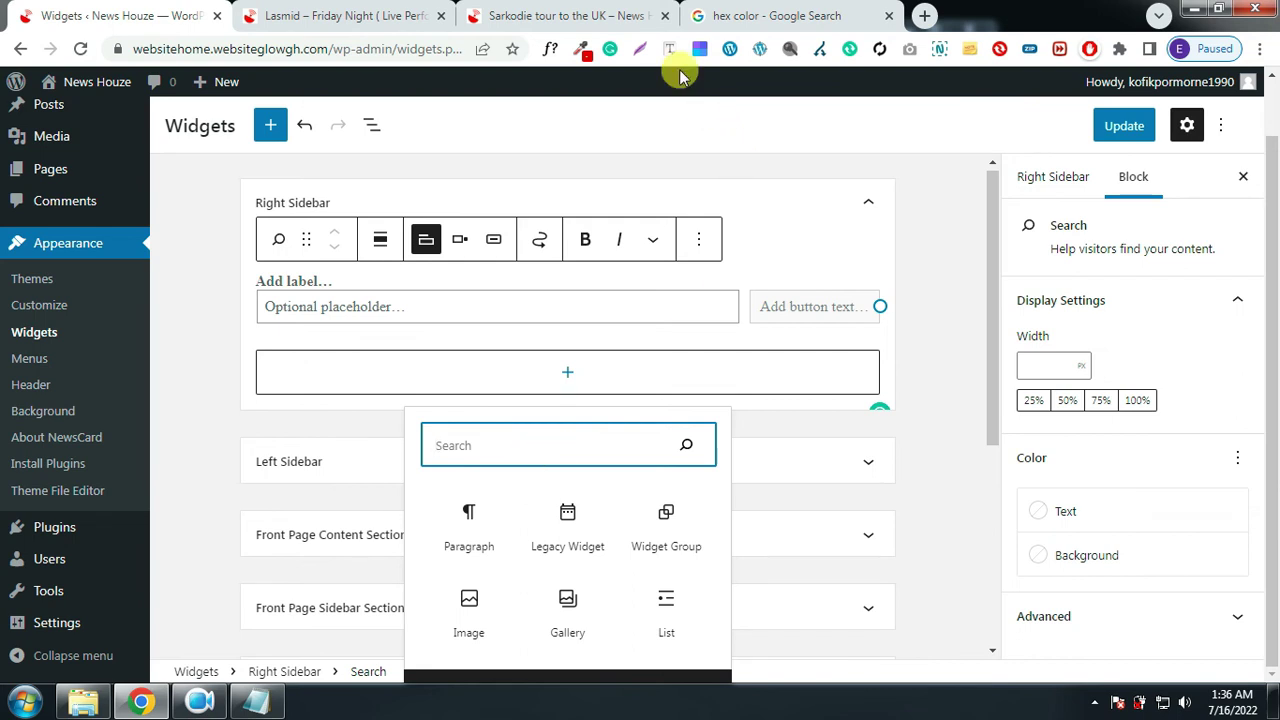
click(627, 17)
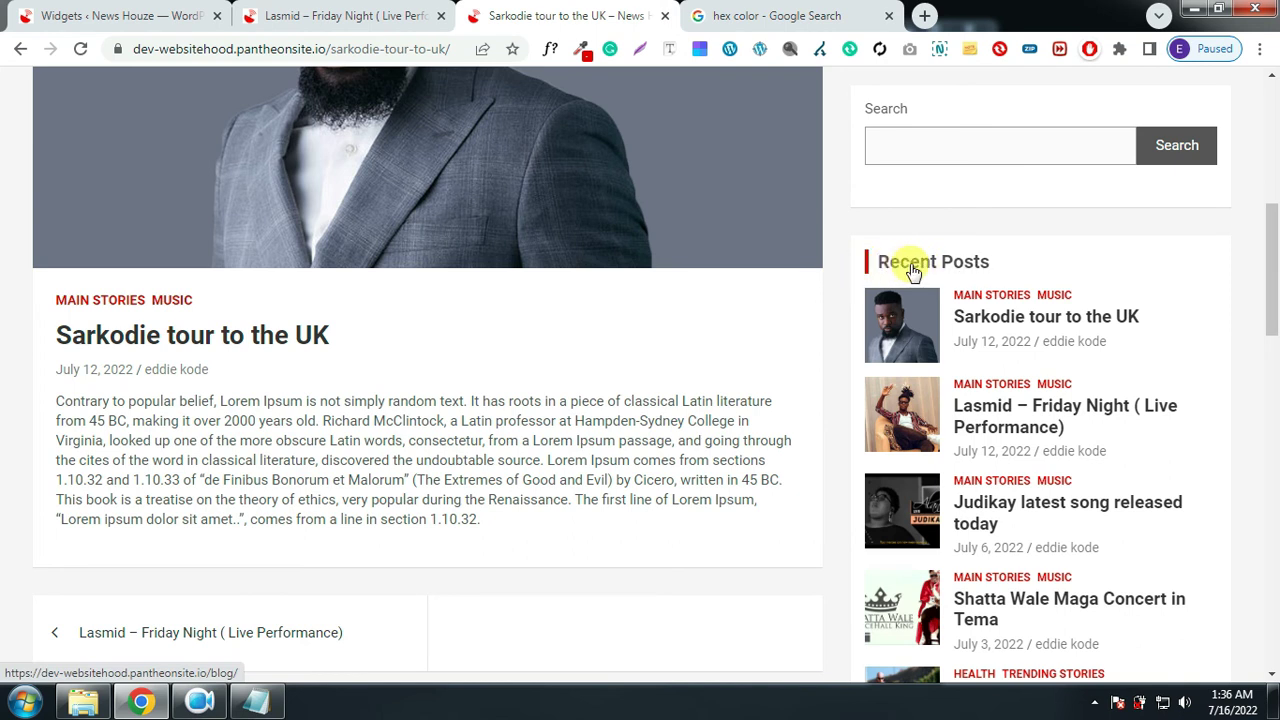
scroll(1075, 398, down, 8)
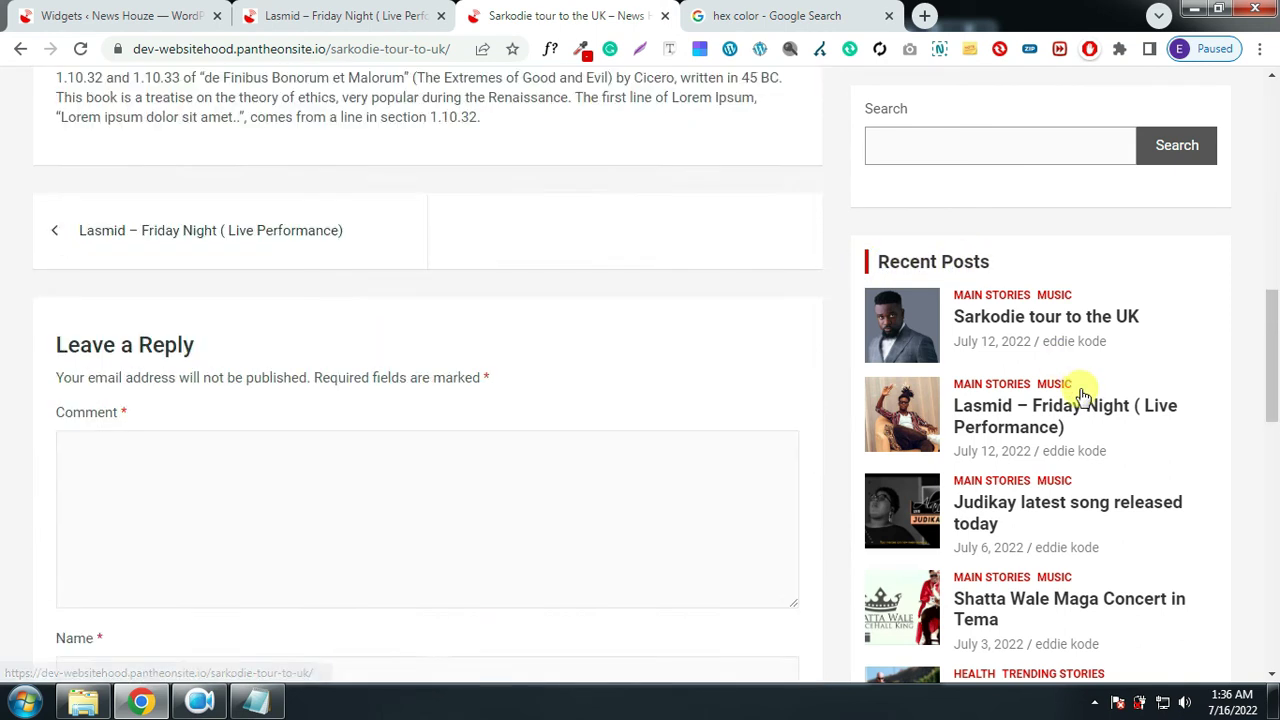
scroll(1068, 398, down, 5)
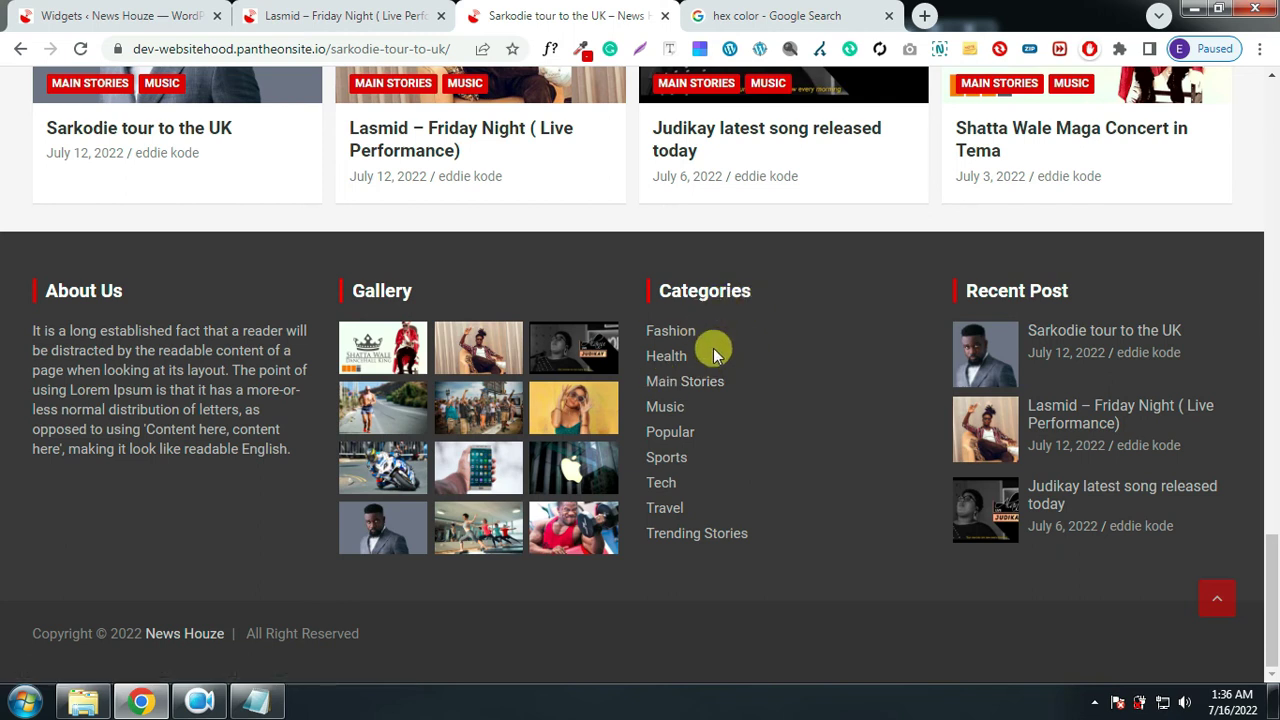
scroll(712, 350, up, 15)
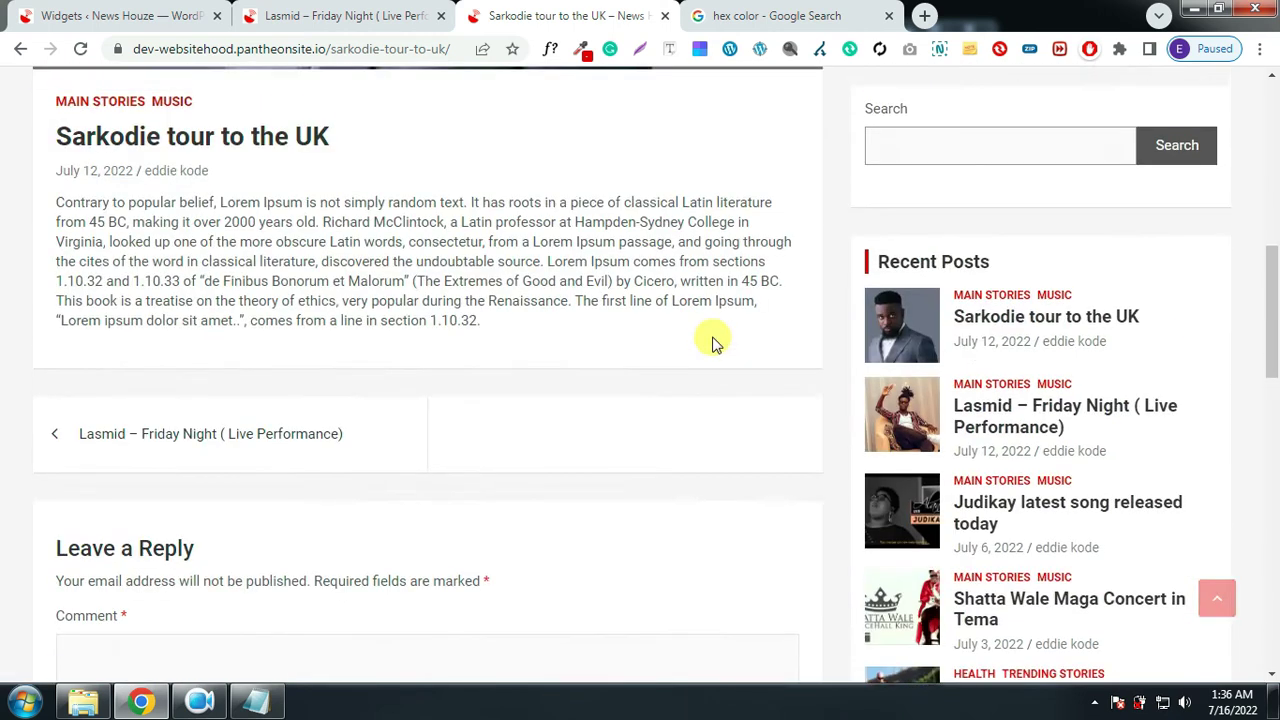
scroll(712, 340, down, 3)
scroll(712, 335, down, 4)
scroll(705, 331, up, 5)
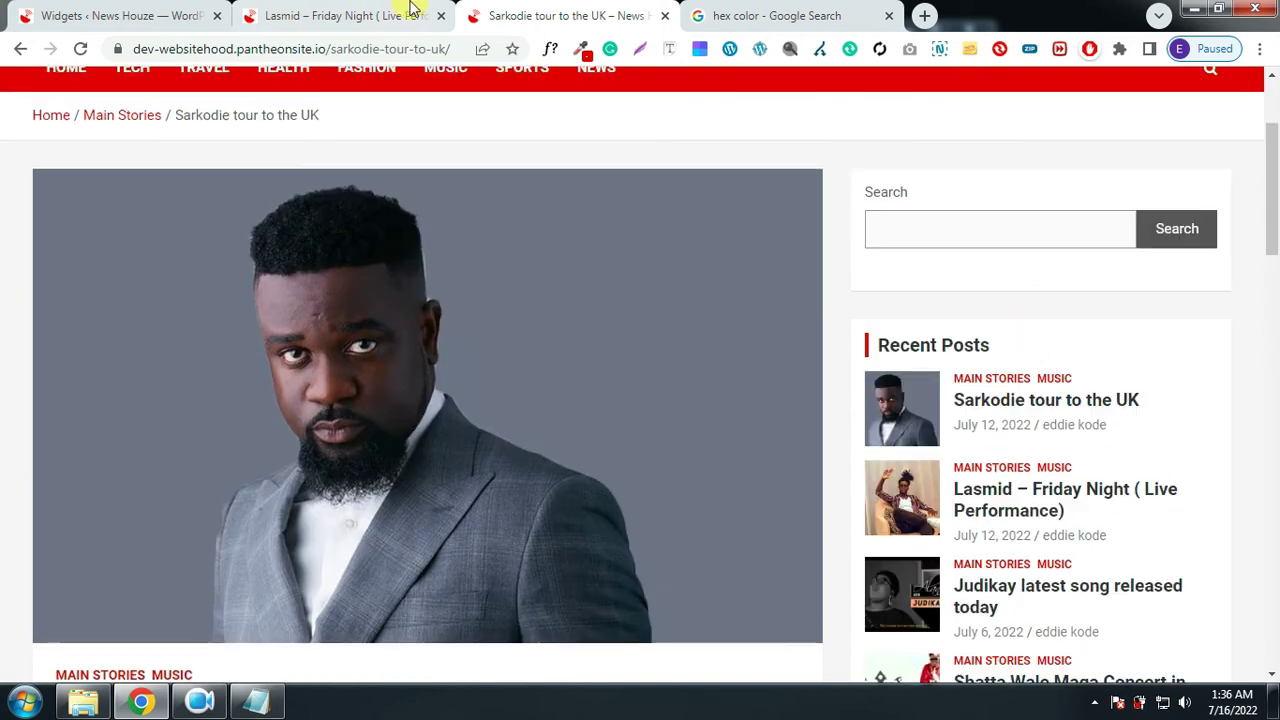
click(172, 28)
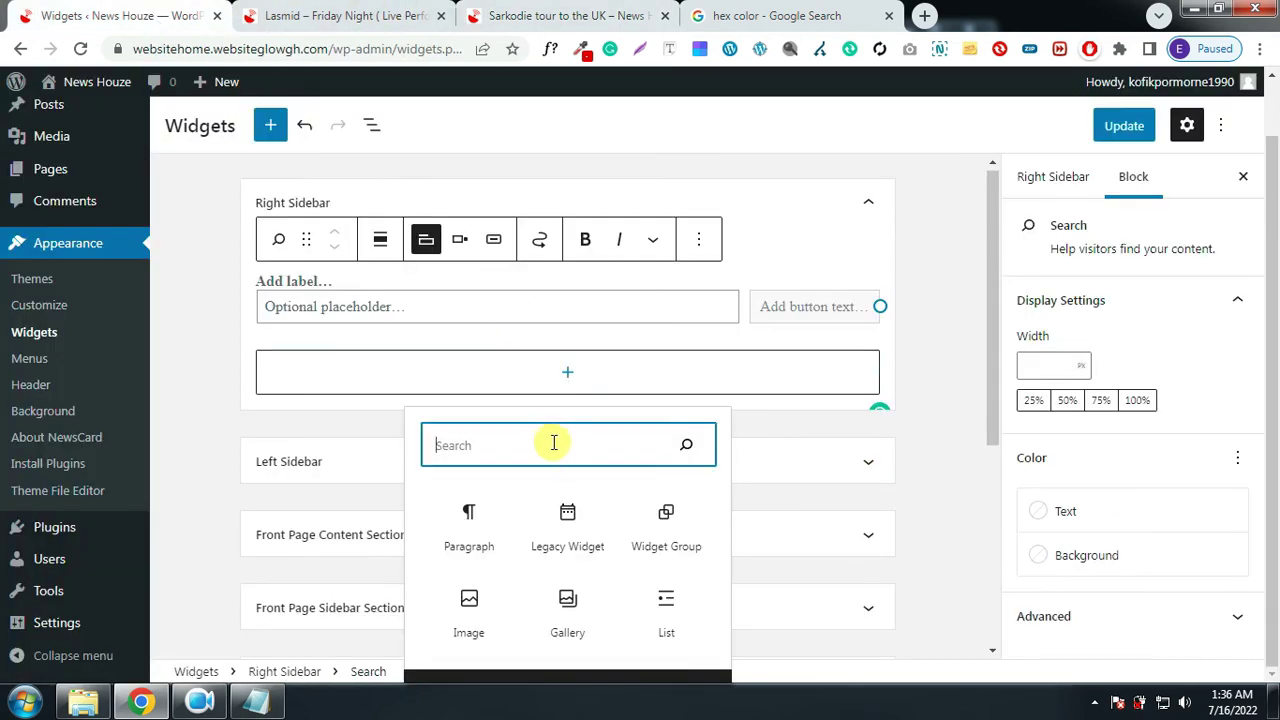
click(668, 540)
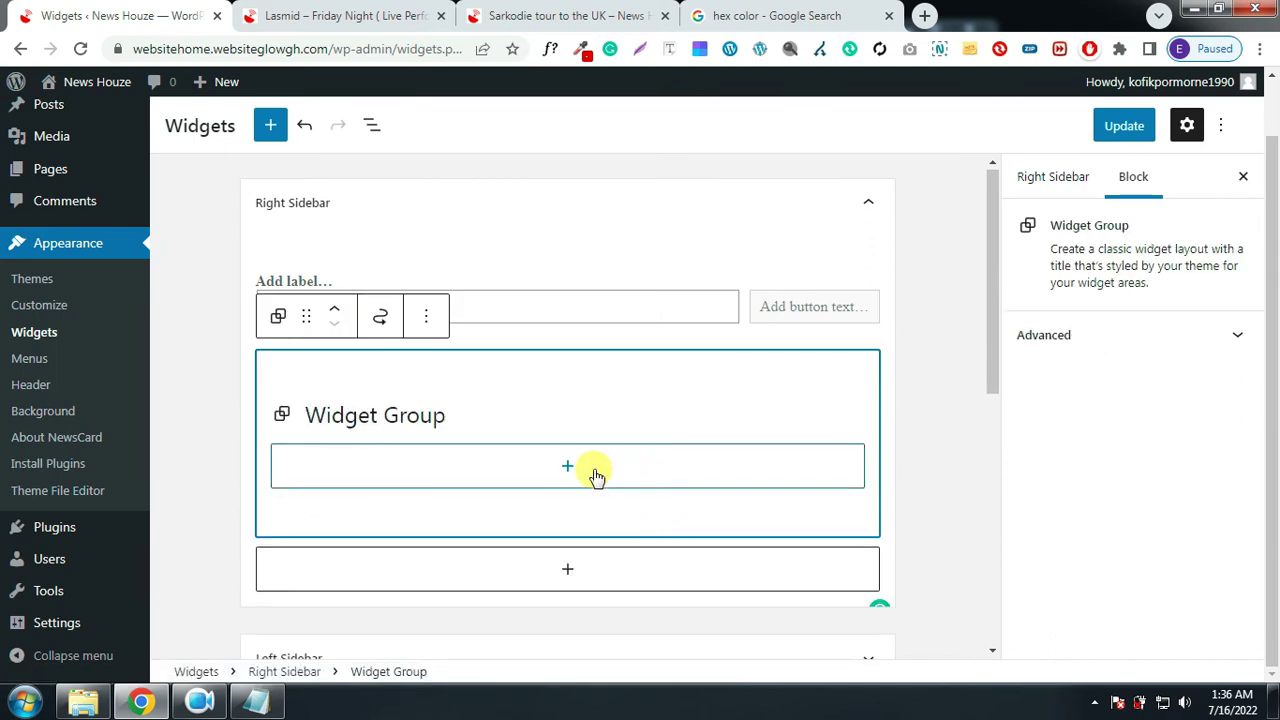
Insert a TH: Recent Posts widget into the new Widget Group and title the group "Recent Posts"
click(568, 468)
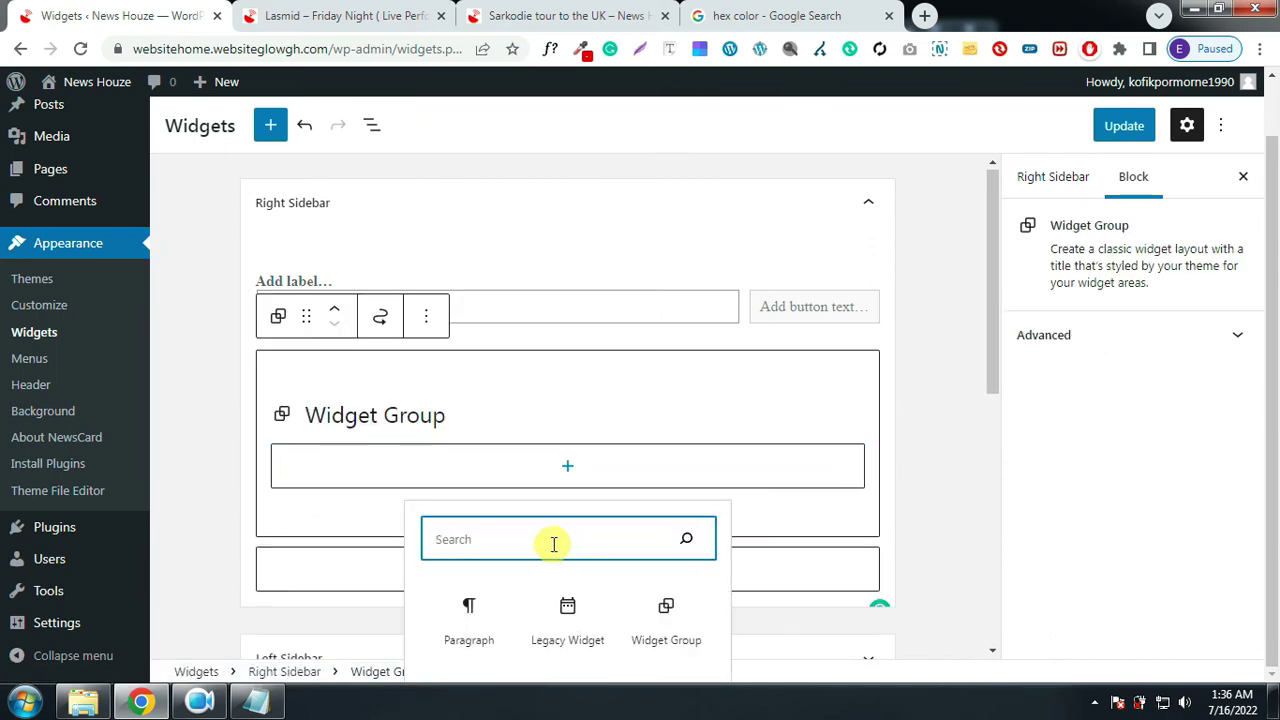
text(r)
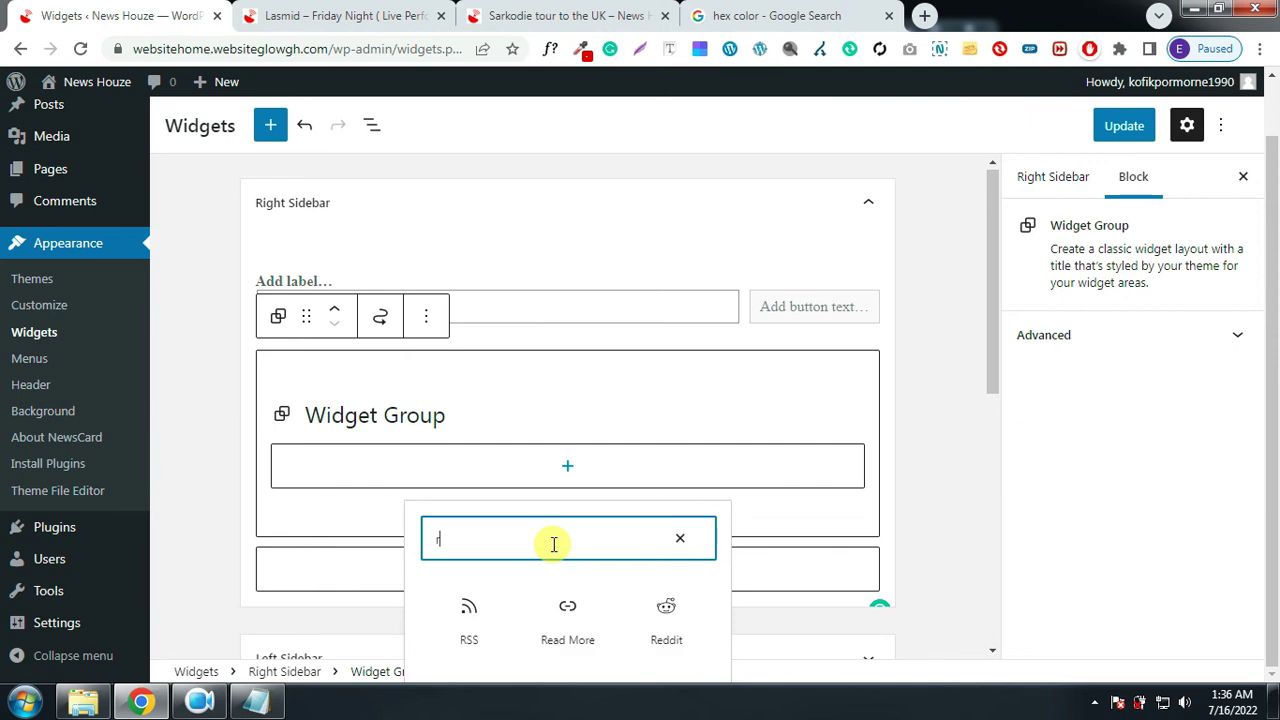
text(ec)
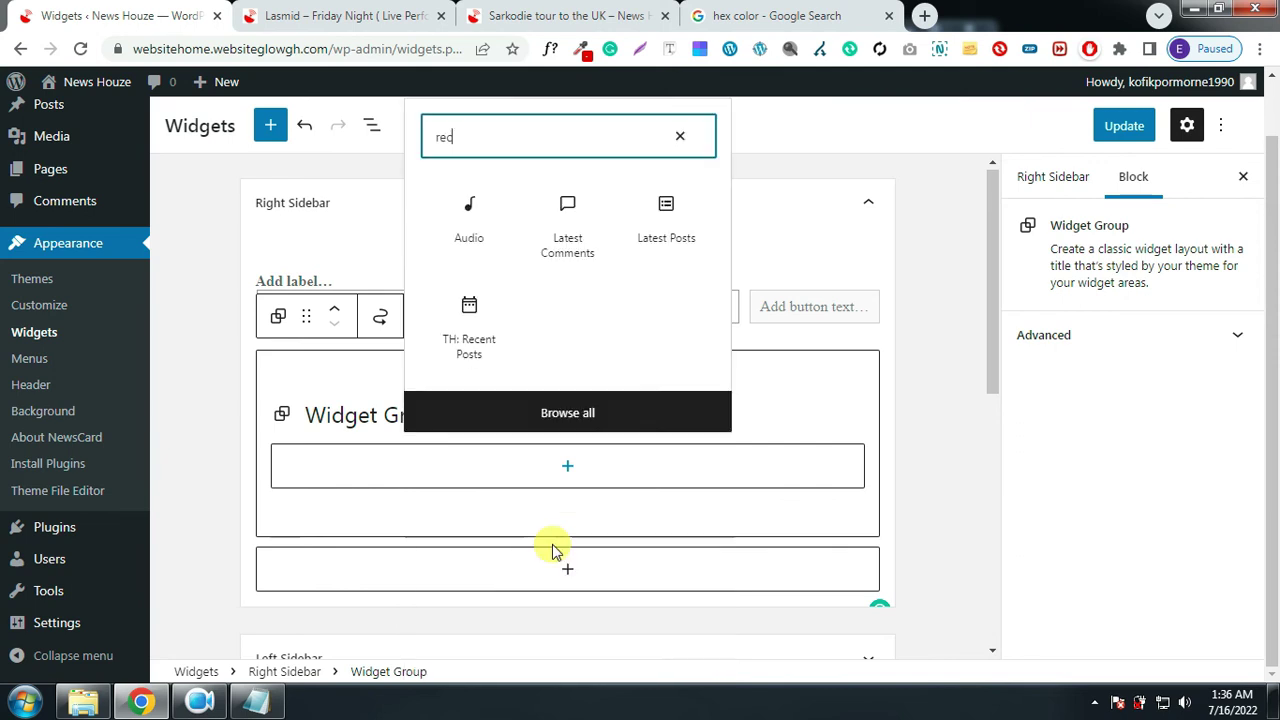
click(468, 345)
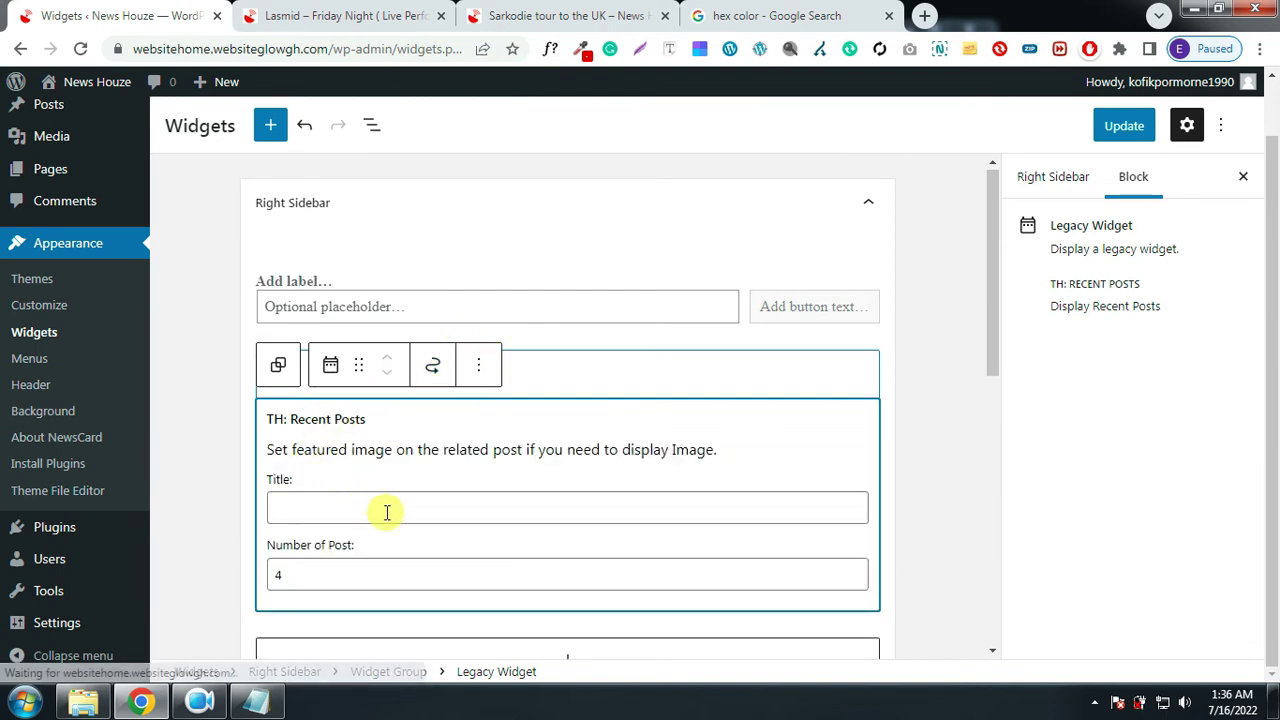
click(307, 386)
click(307, 362)
text(Recent Posts)
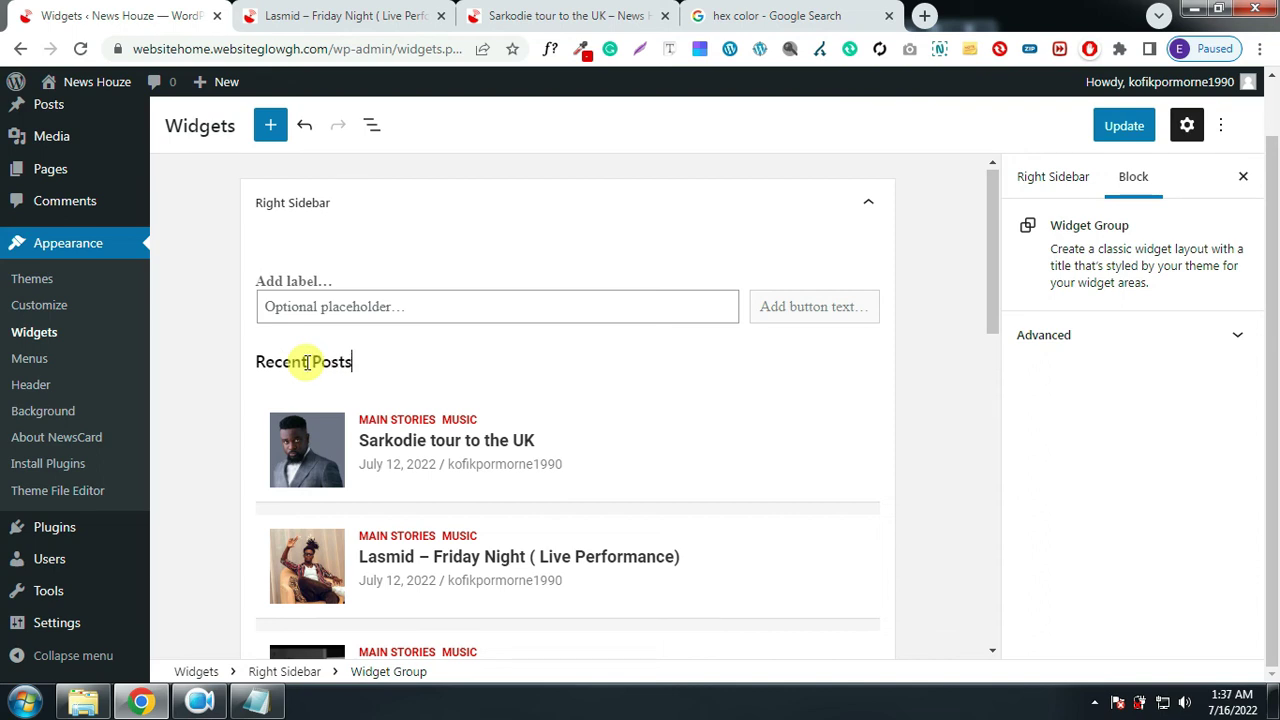
Review the TH: Recent Posts widget's settings and its preview in the Right Sidebar, and save the widgets
scroll(560, 400, down, 1)
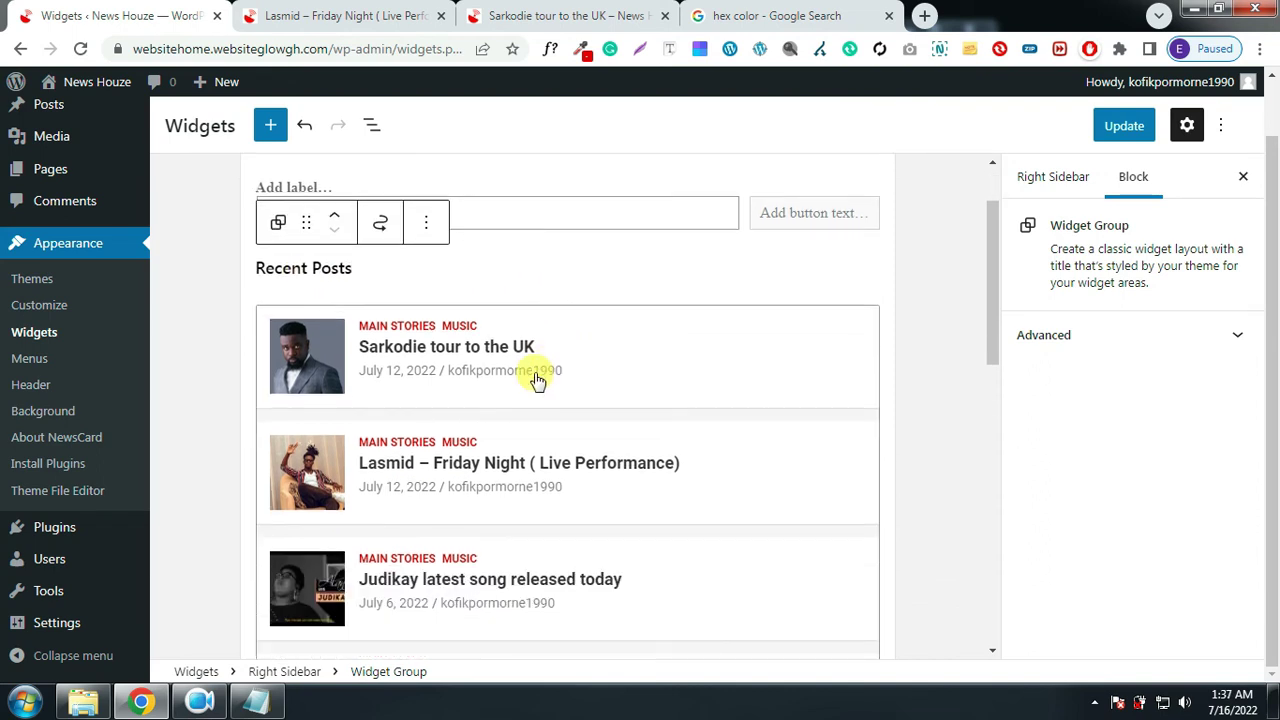
click(613, 320)
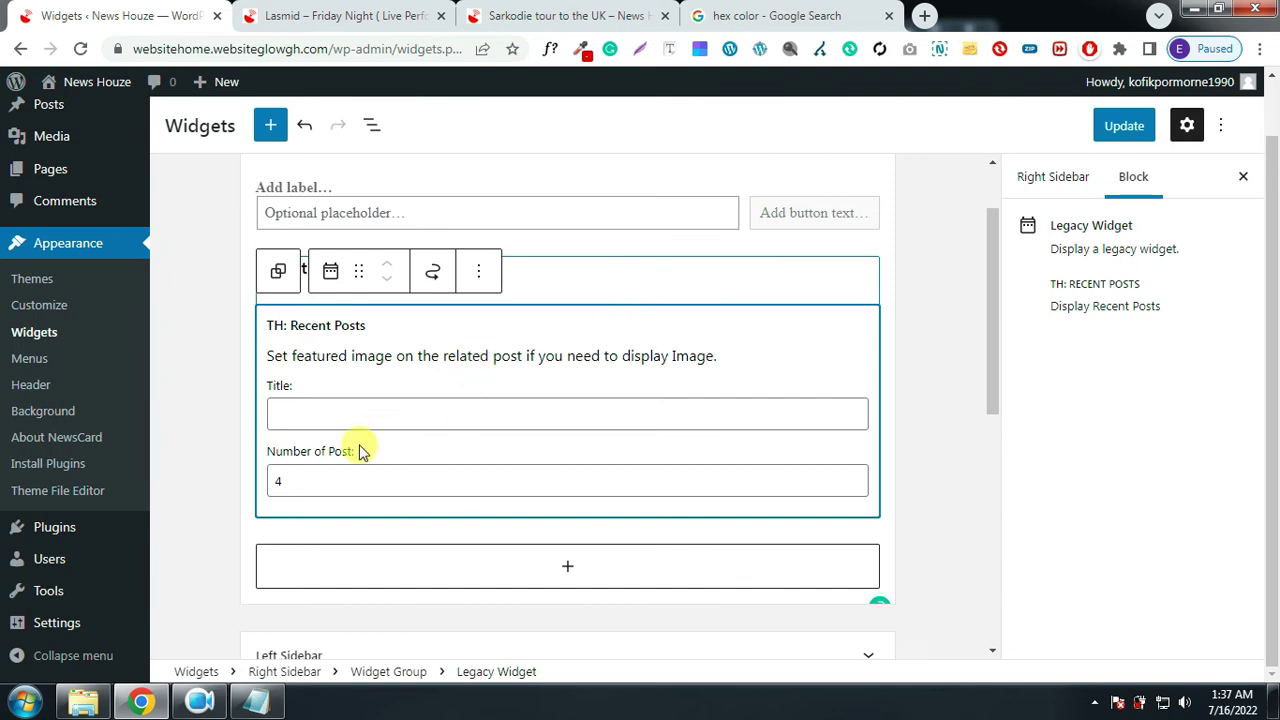
click(307, 481)
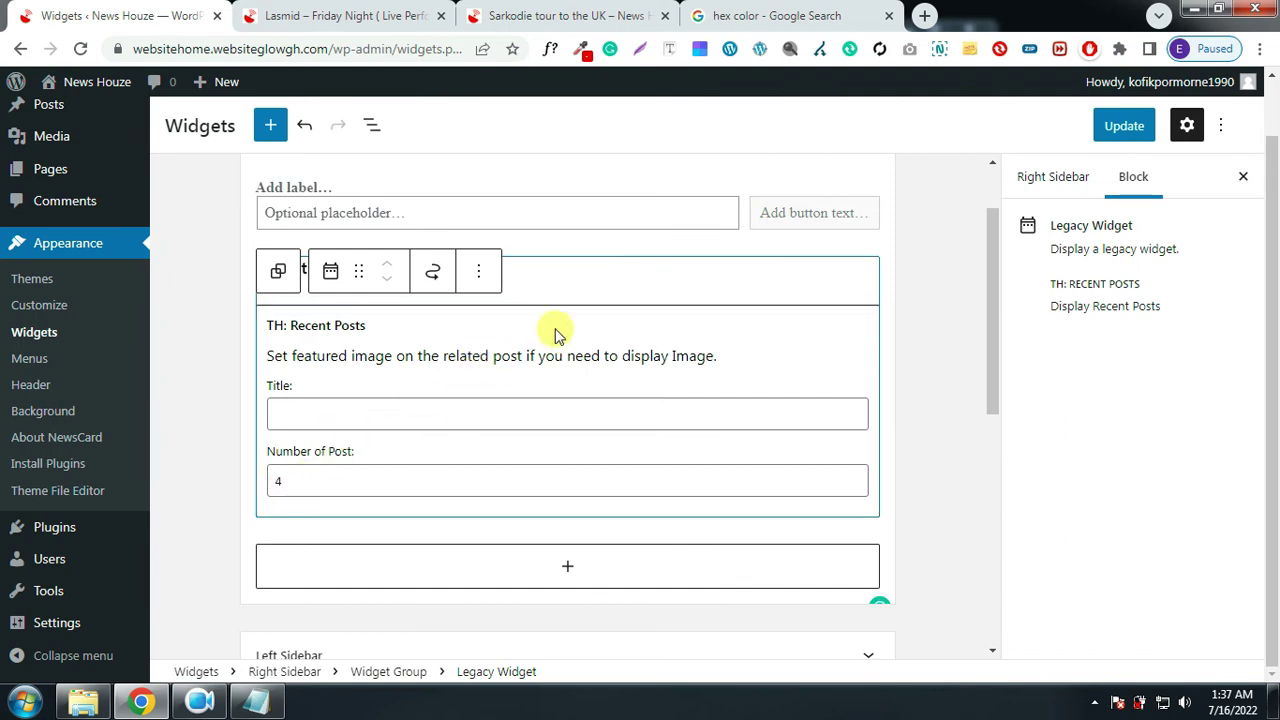
click(573, 291)
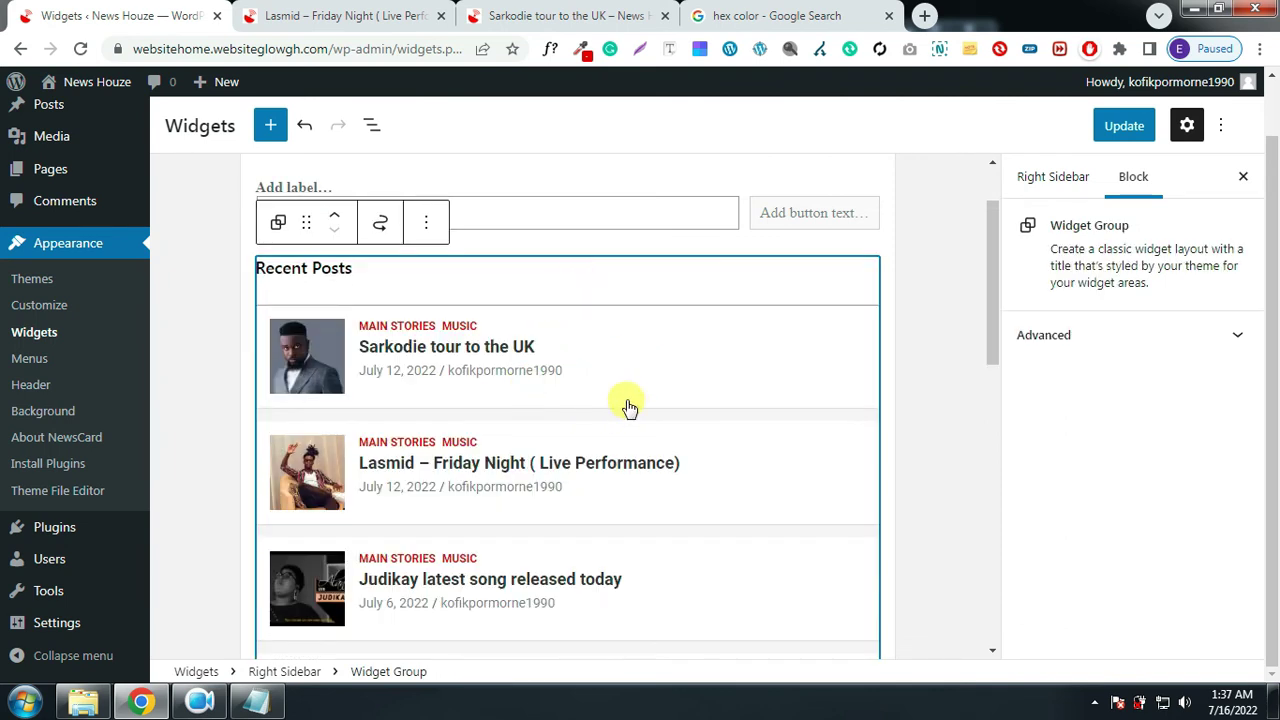
scroll(657, 423, down, 2)
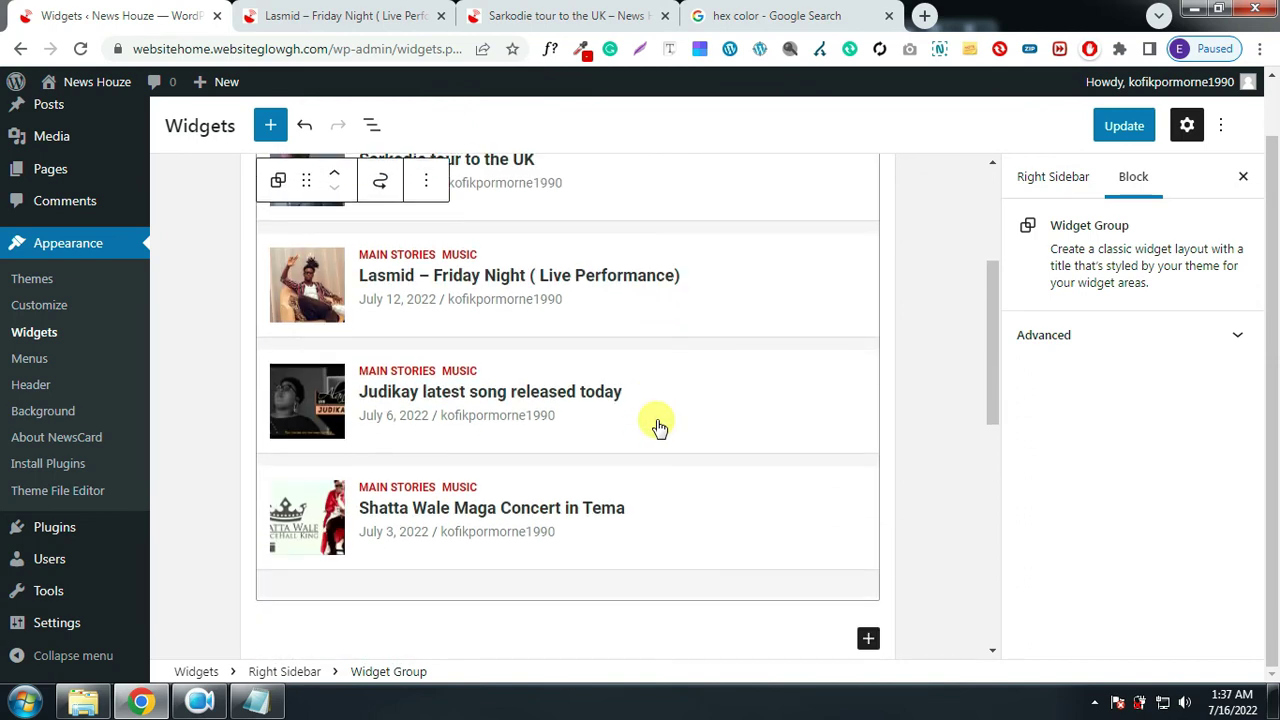
click(1118, 128)
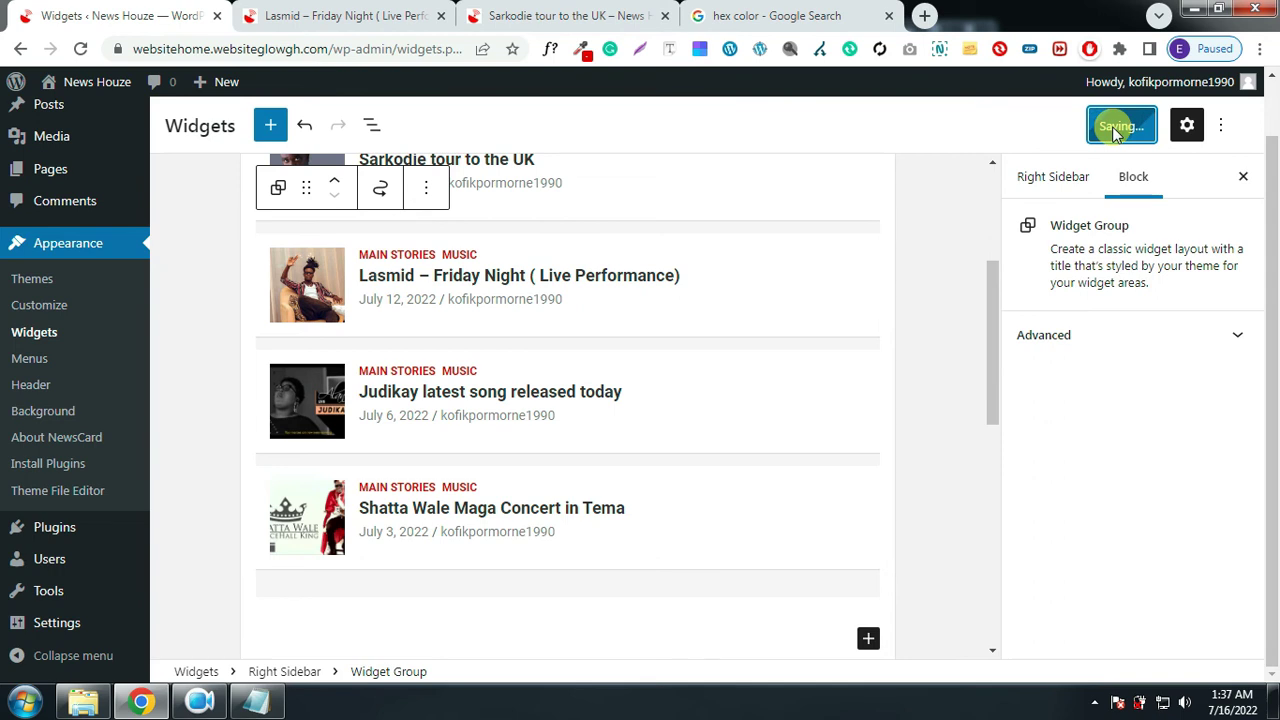
Reload the Lasmid post to check its Recent Posts sidebar widget, and compare it with the reference post's sidebar
click(385, 18)
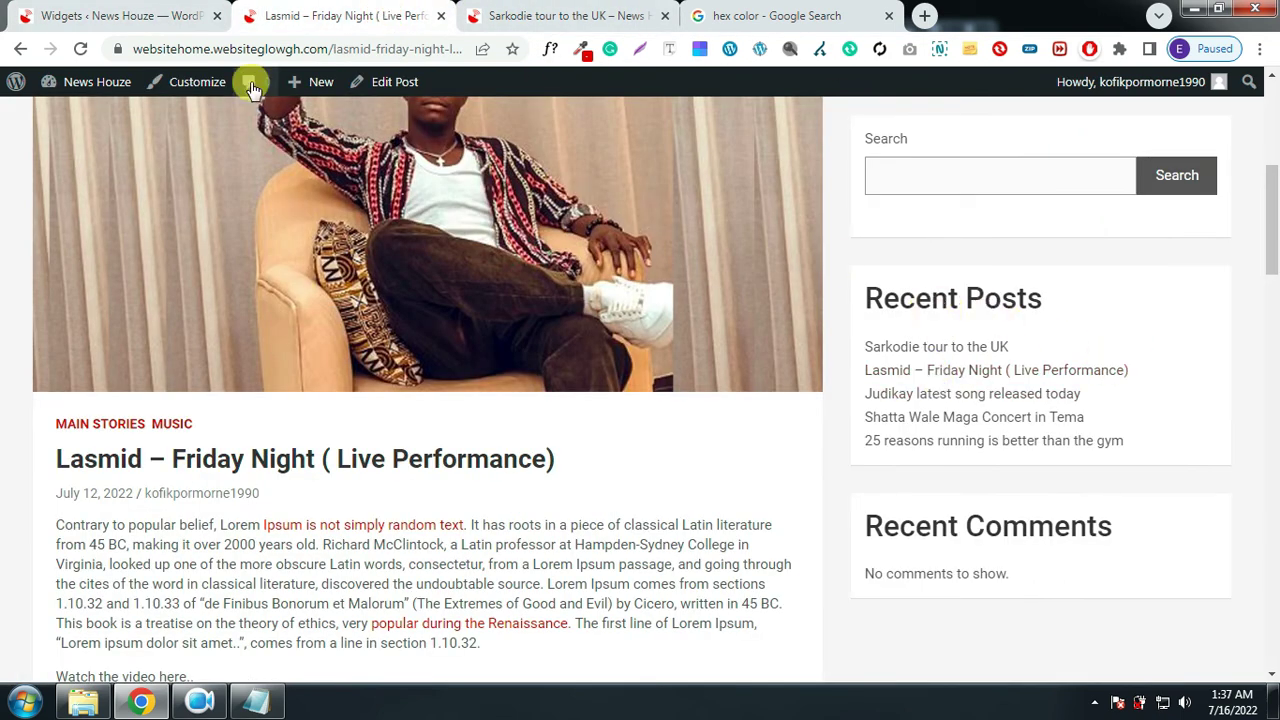
click(80, 48)
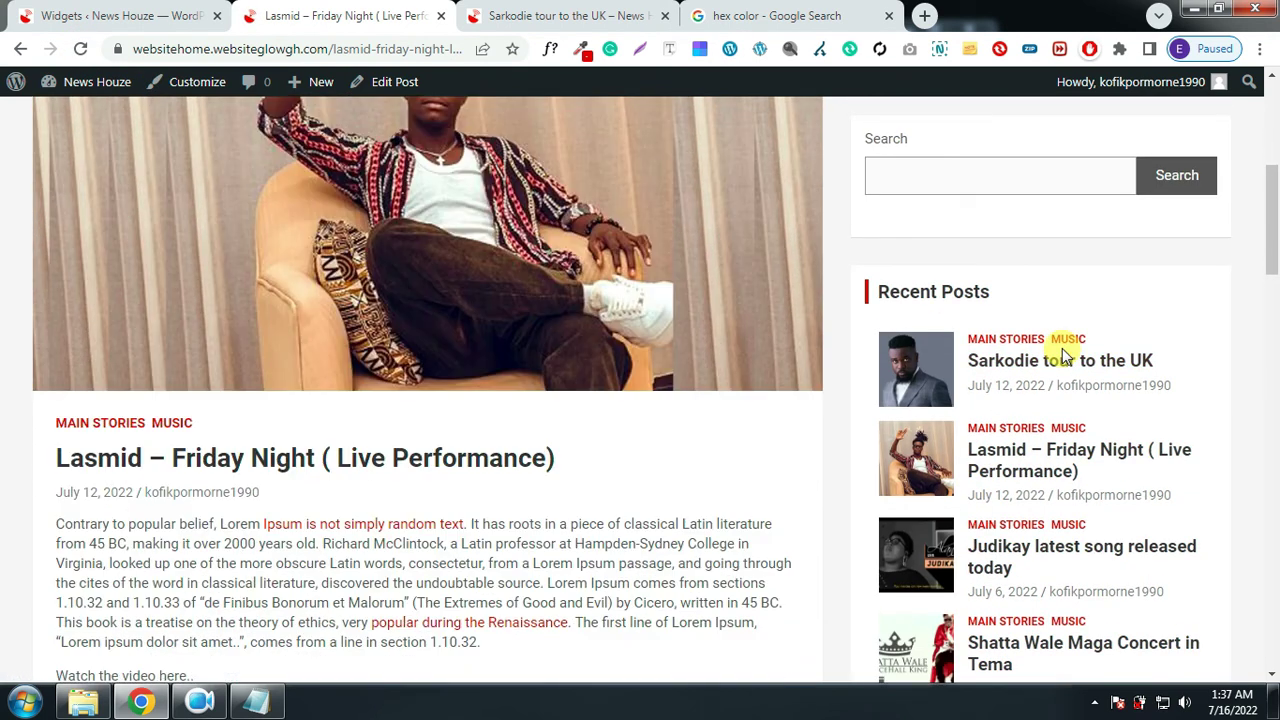
click(620, 12)
scroll(1070, 440, down, 1)
scroll(1070, 440, down, 10)
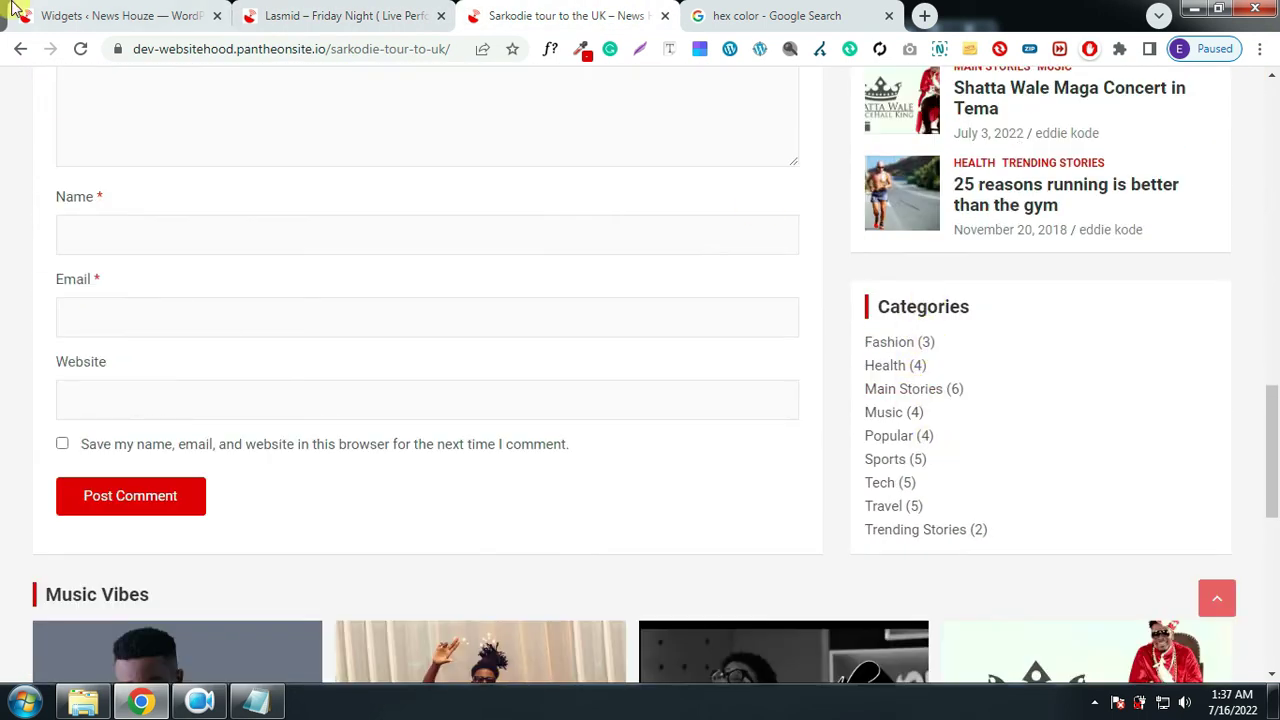
Return to the widget editor and add a Widget Group block below the Recent Posts group in the Right Sidebar
click(85, 12)
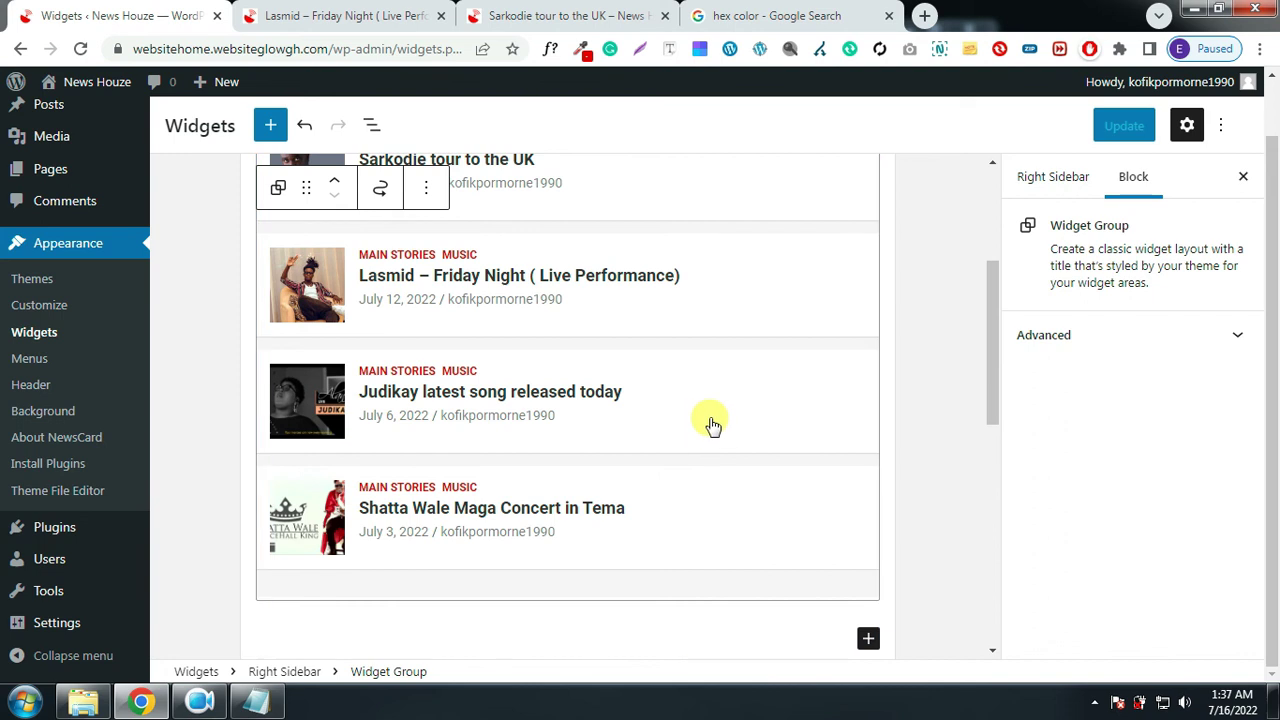
scroll(709, 423, down, 2)
scroll(709, 423, down, 1)
click(567, 408)
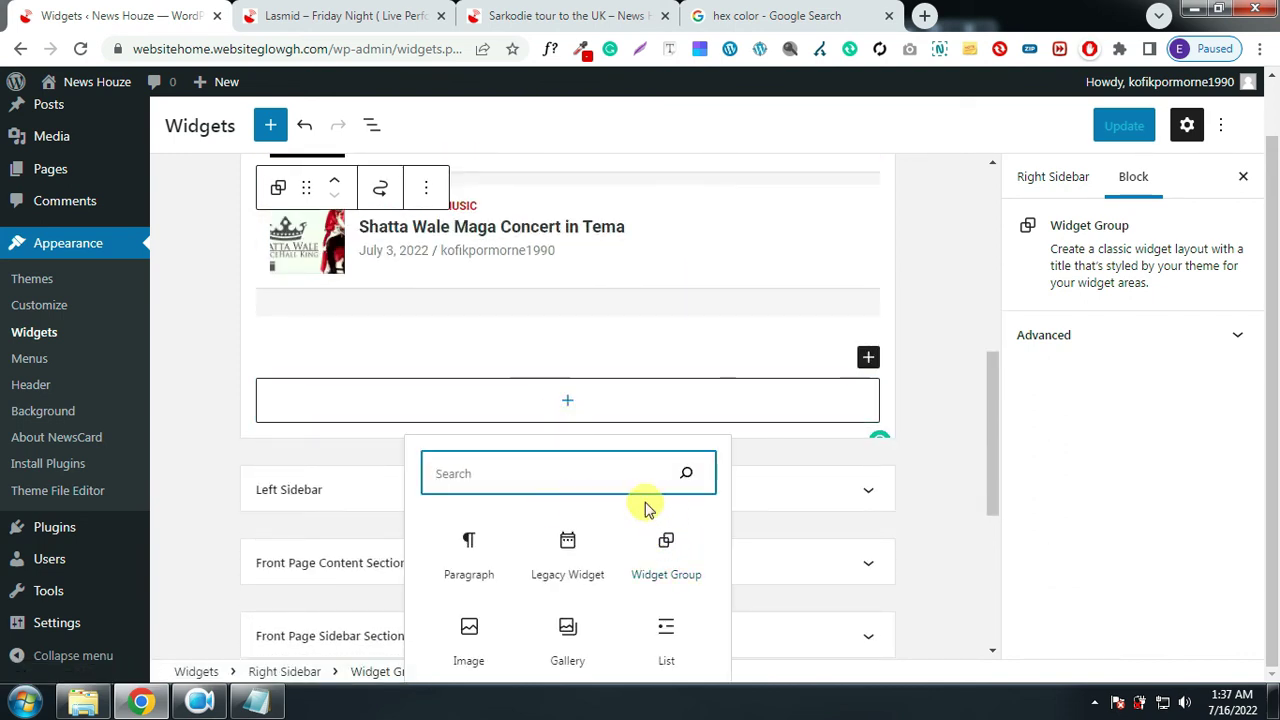
click(662, 553)
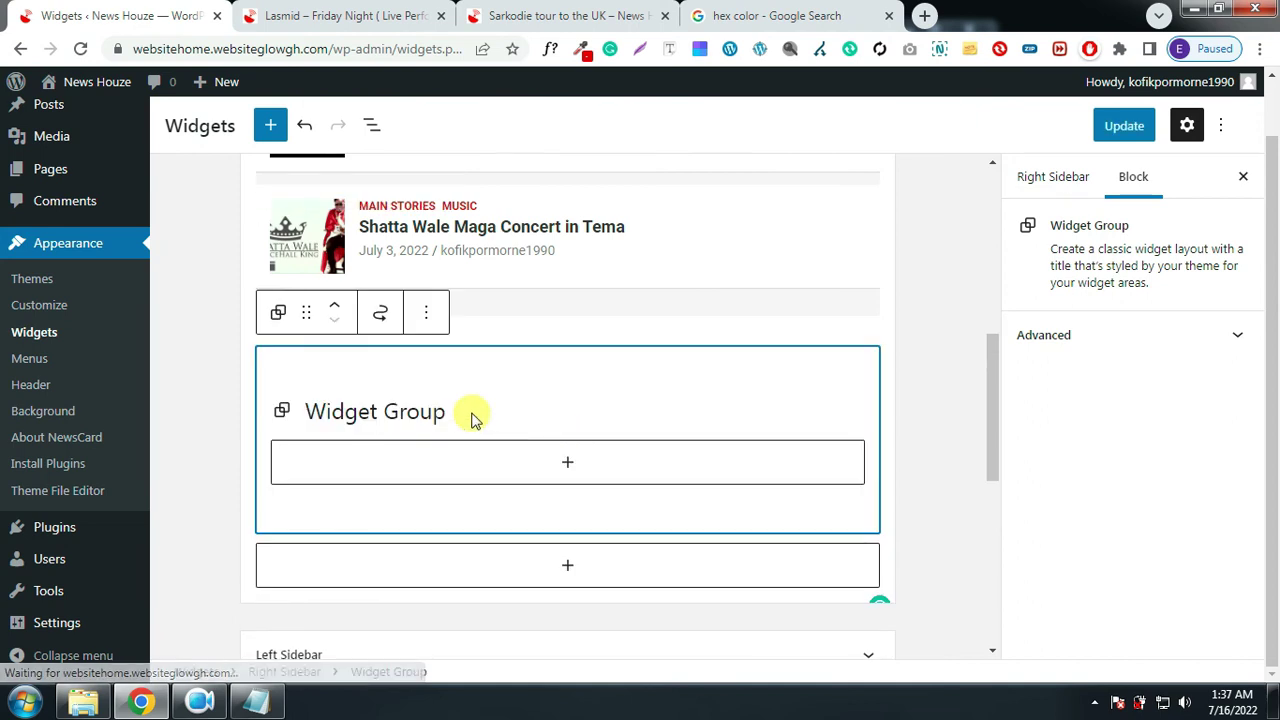
Insert a Categories block into the new Widget Group, title the group "Cagories", and save the widgets
click(578, 464)
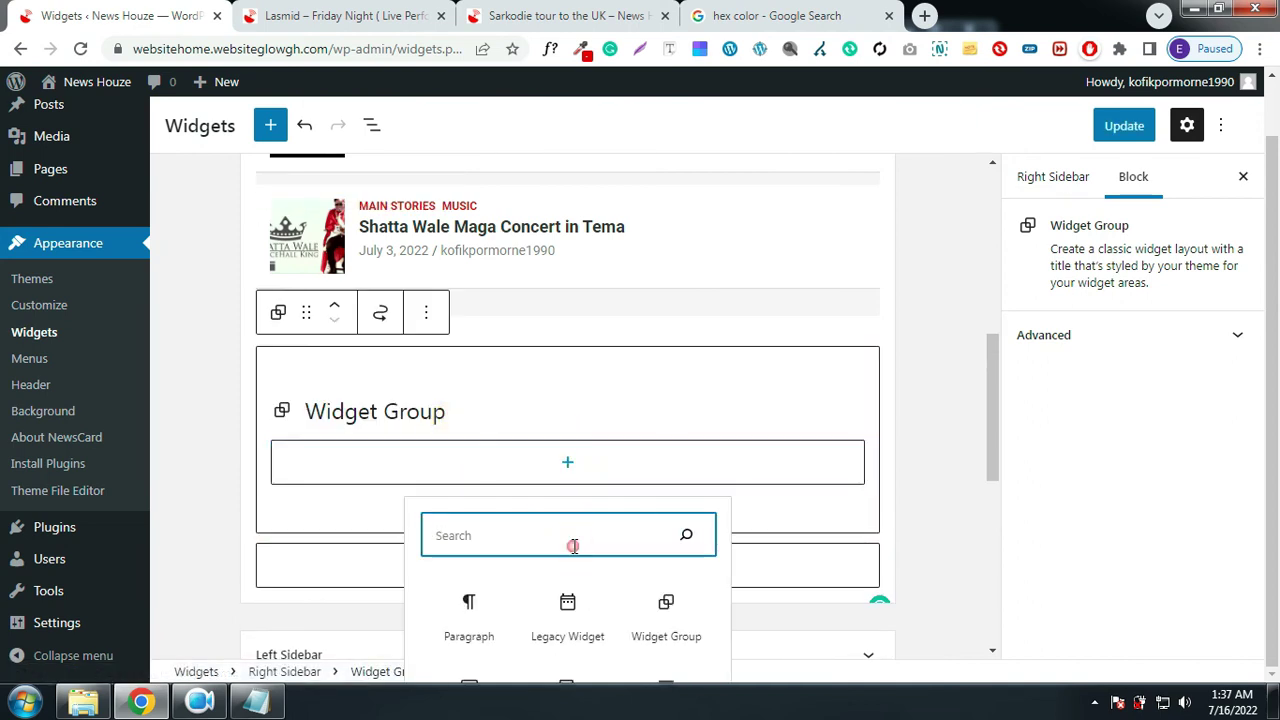
text(c)
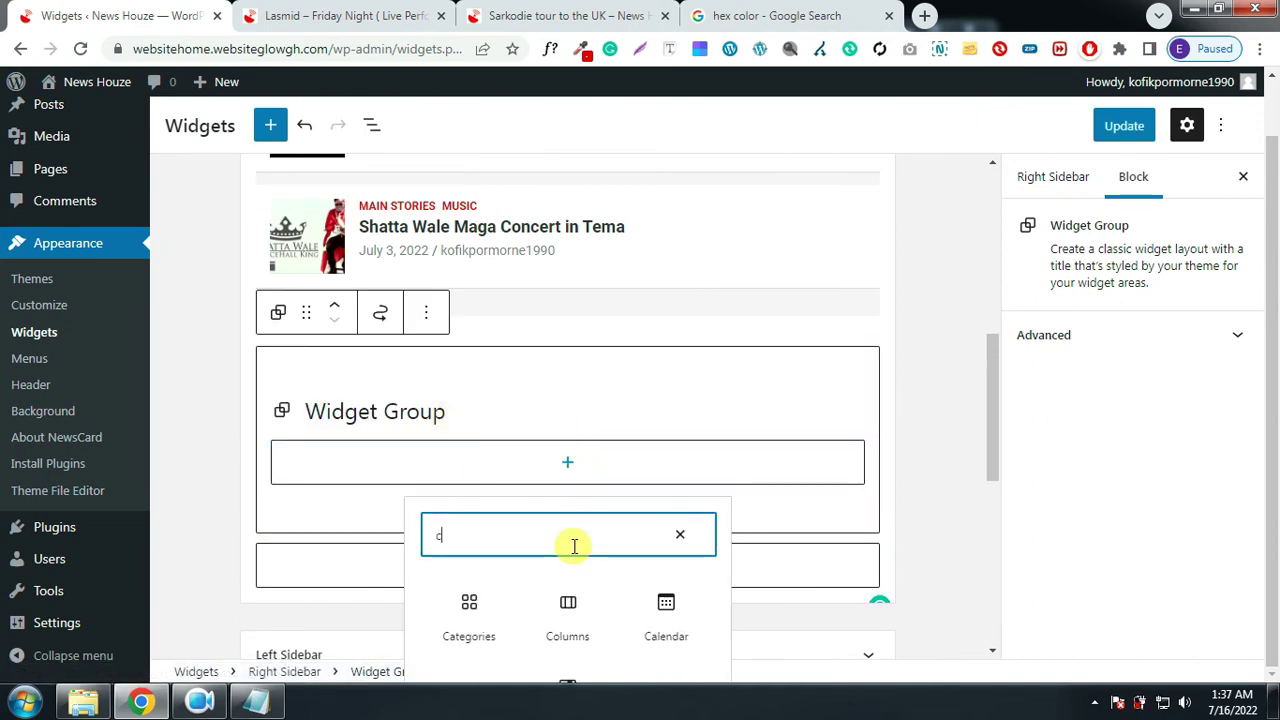
text(a)
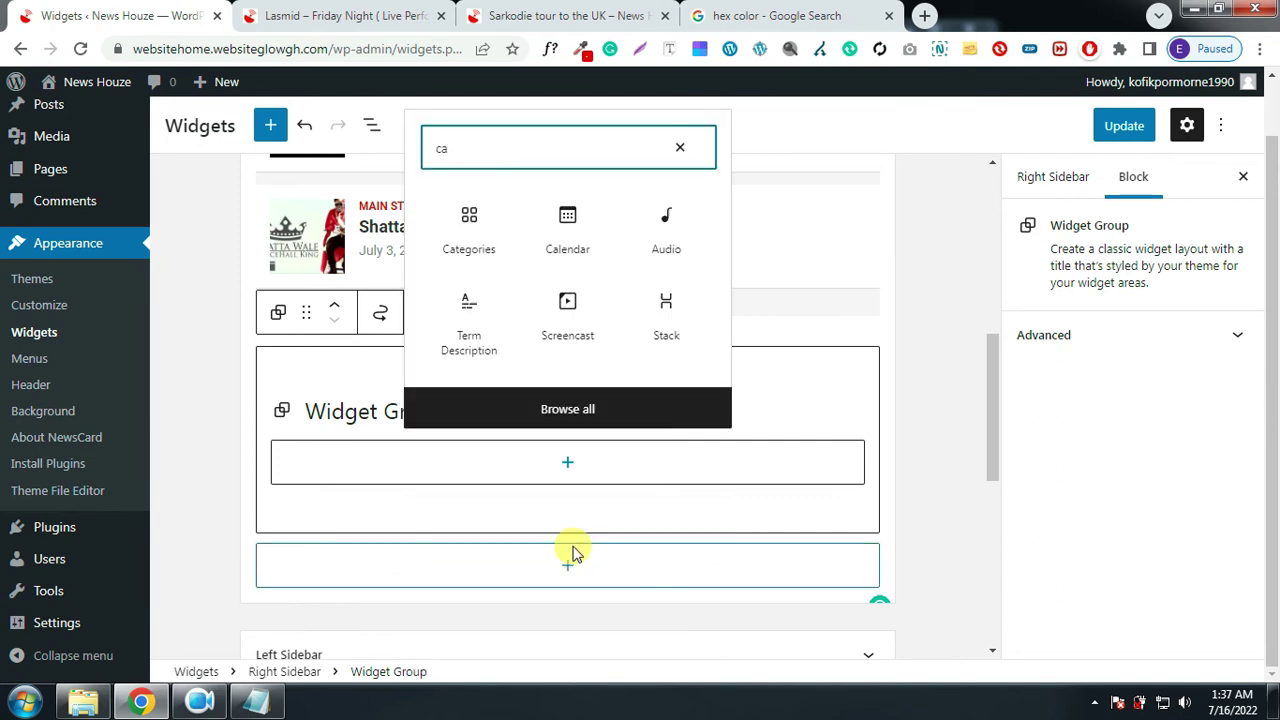
click(469, 232)
click(295, 366)
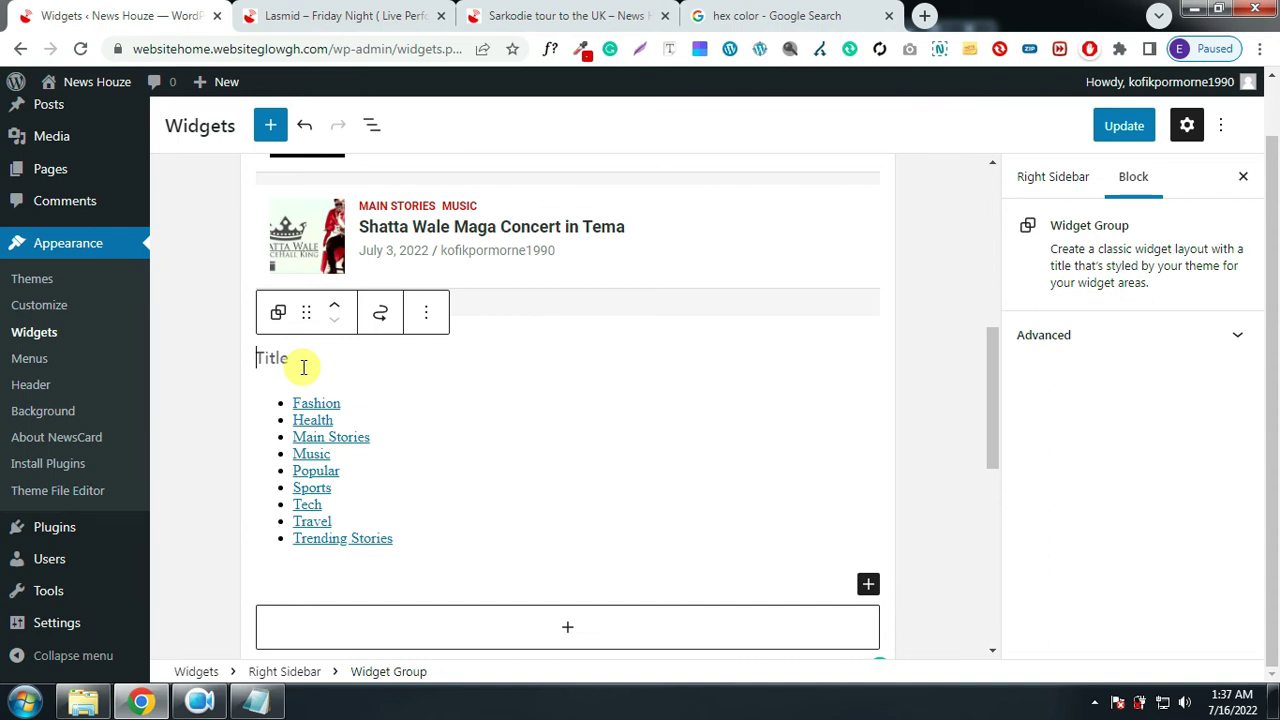
text(Cat)
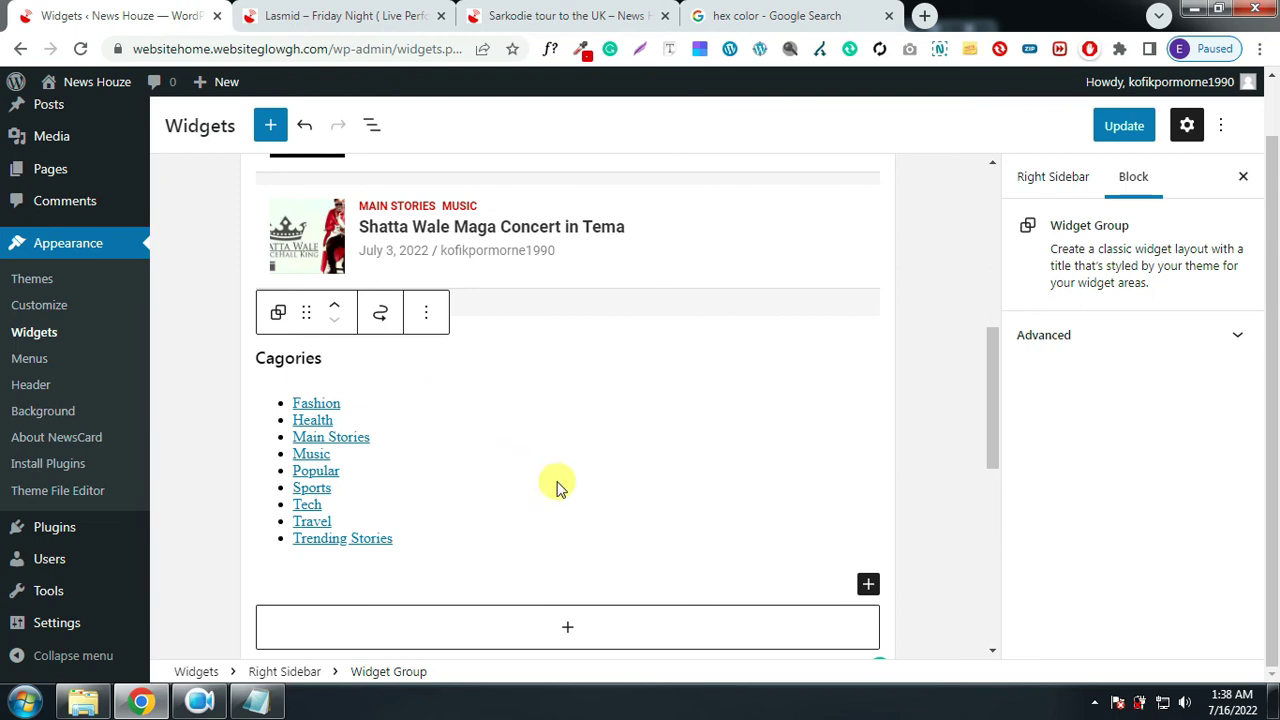
click(1115, 127)
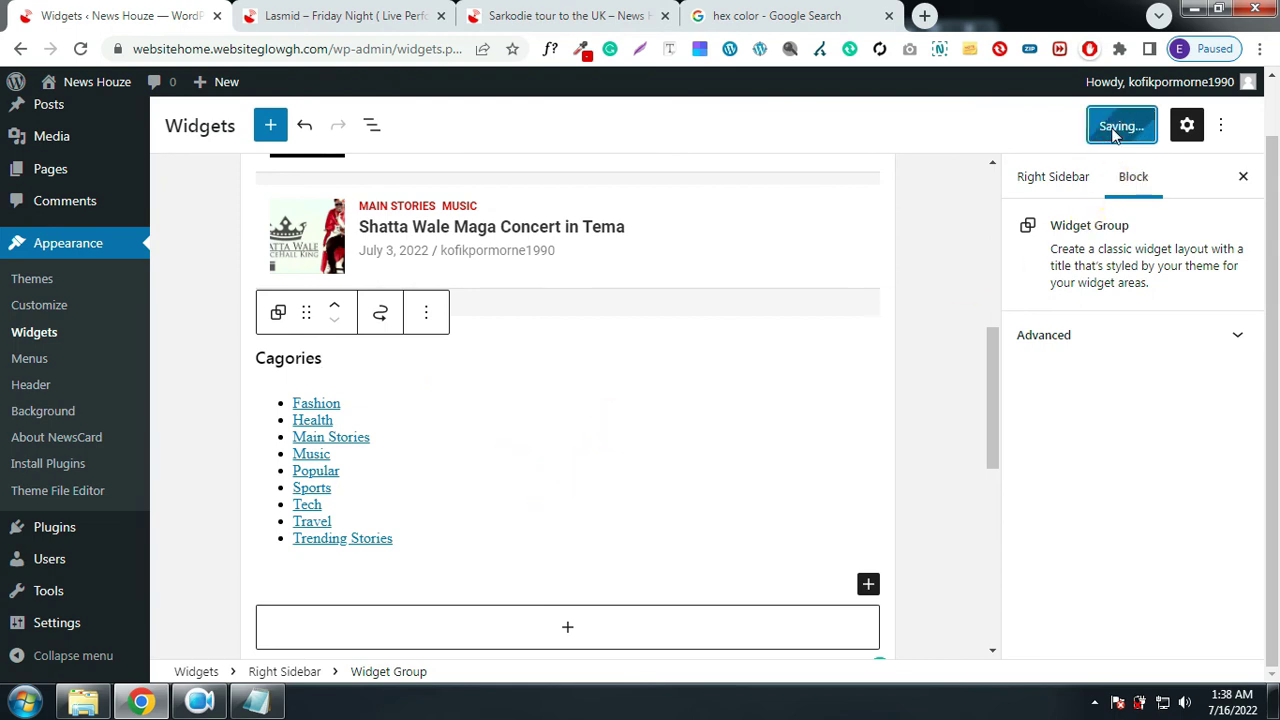
Correct the title above the category list to "Categories" and save the widgets
click(271, 357)
click(284, 391)
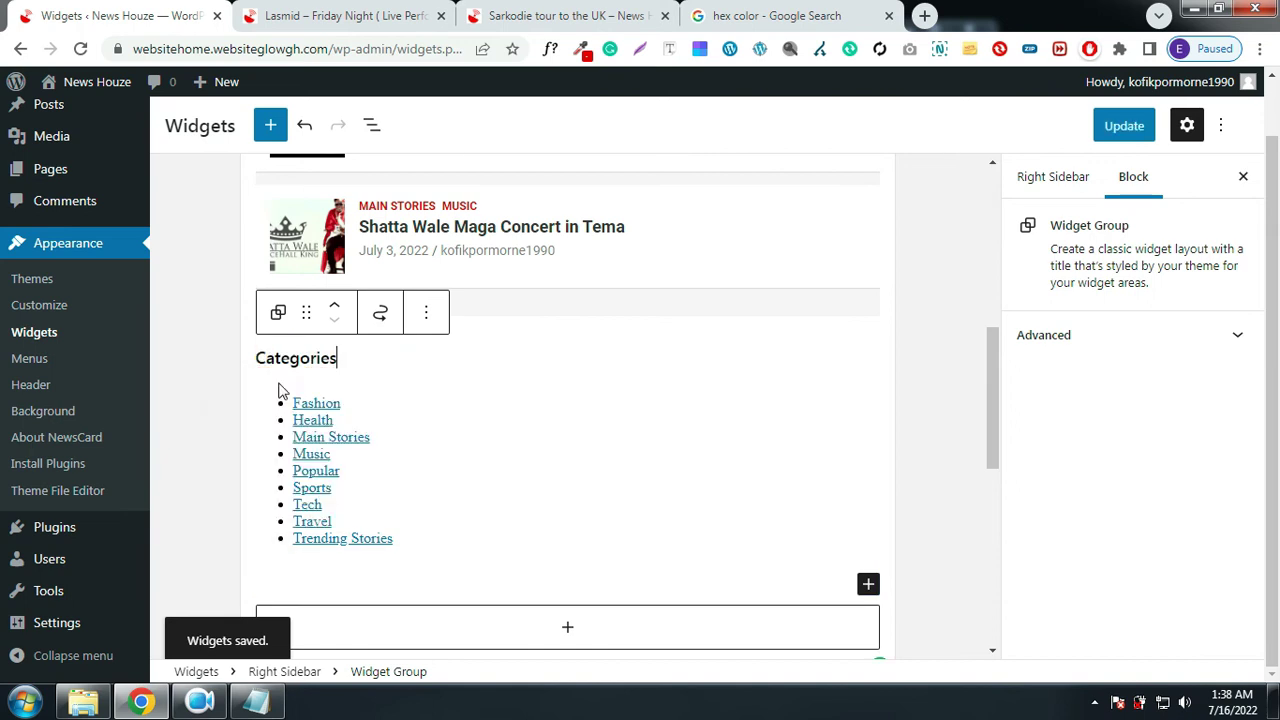
click(1124, 127)
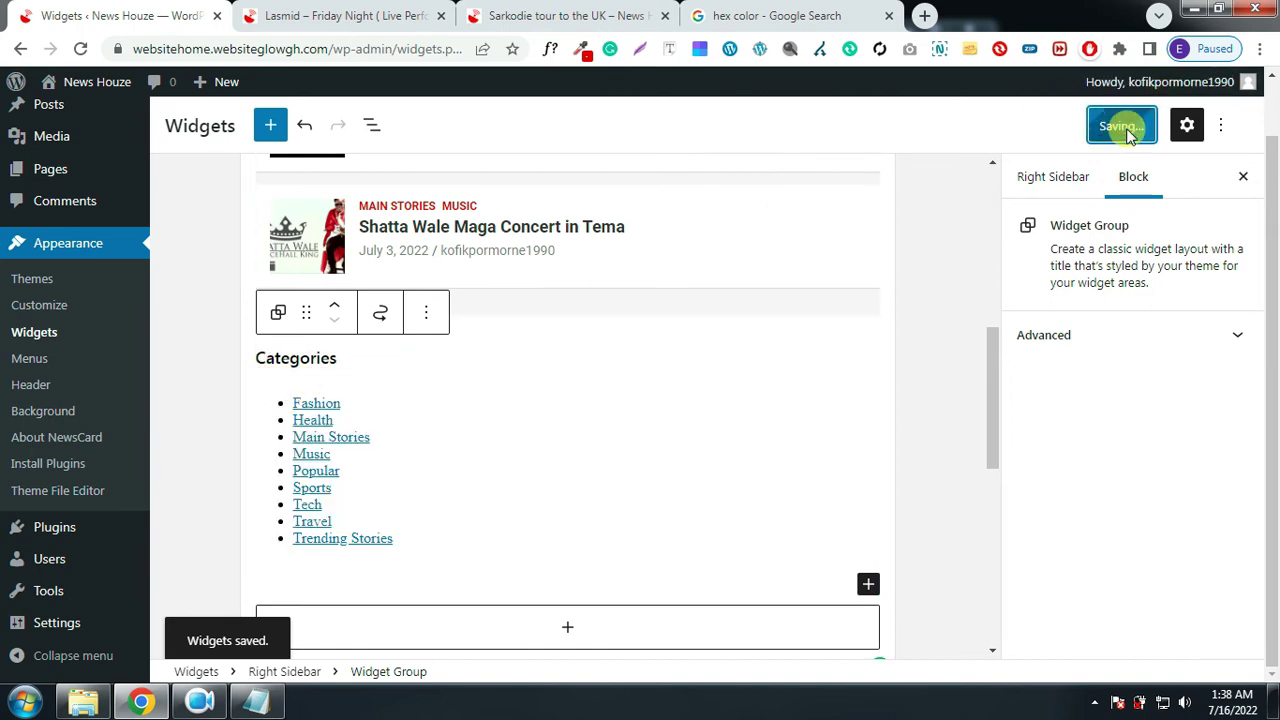
click(1125, 128)
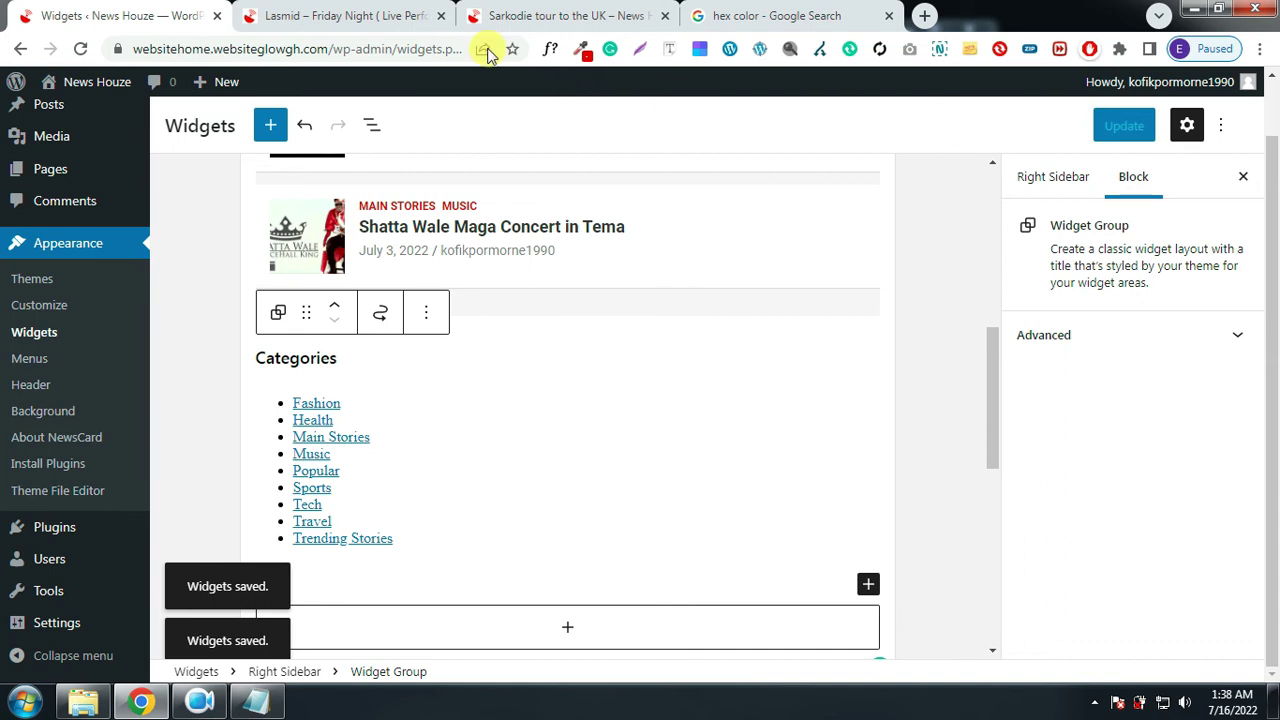
Reload the Lasmid post and check its sidebar widgets further down the page
click(375, 22)
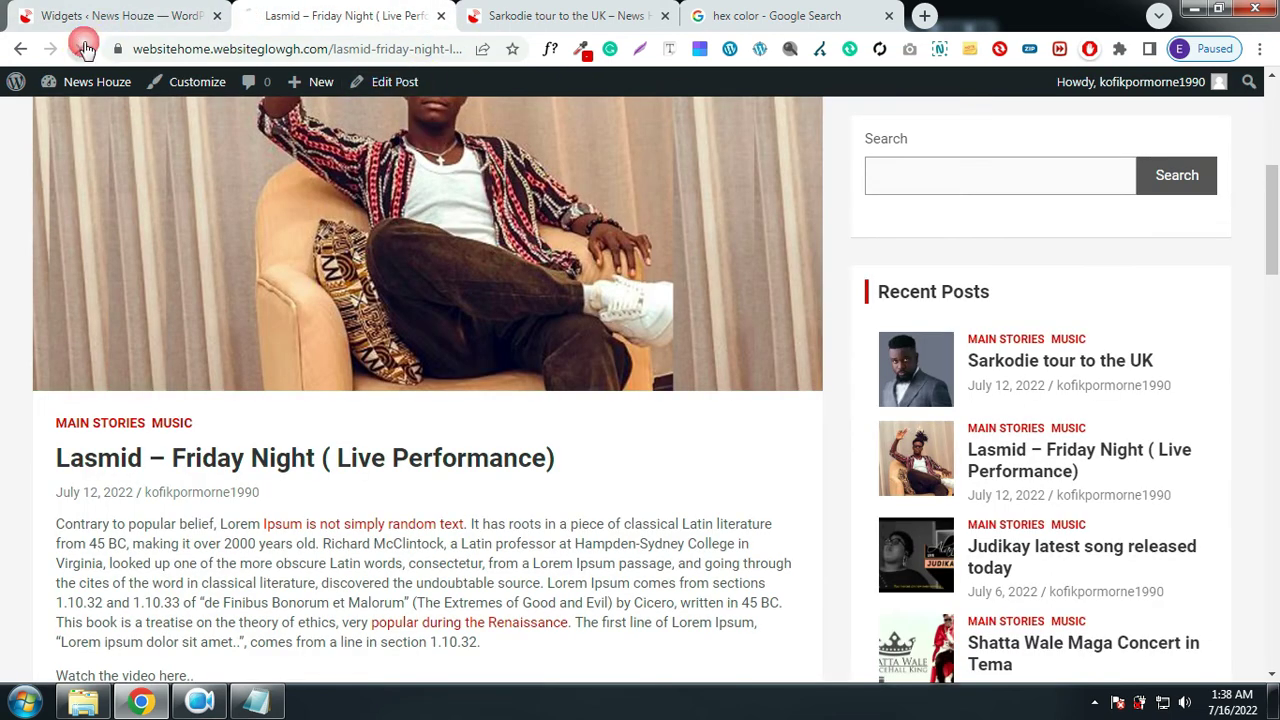
scroll(1094, 371, down, 2)
scroll(1094, 371, down, 4)
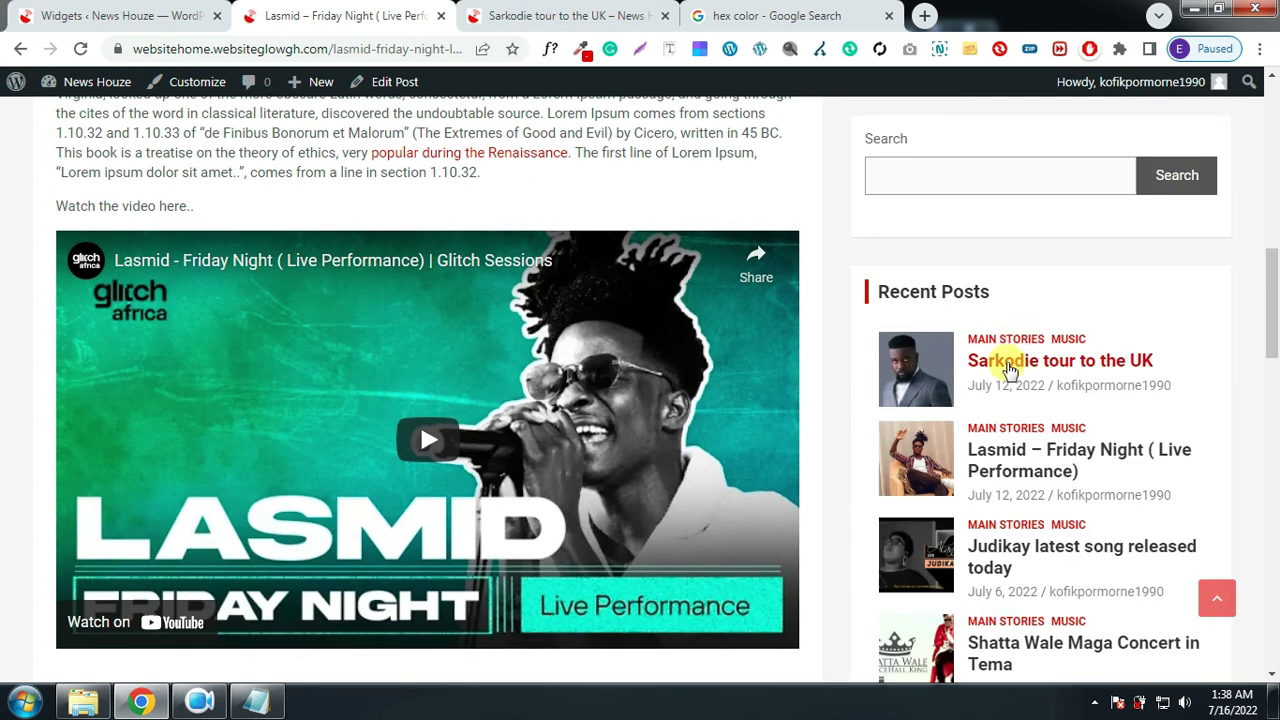
scroll(1010, 370, down, 3)
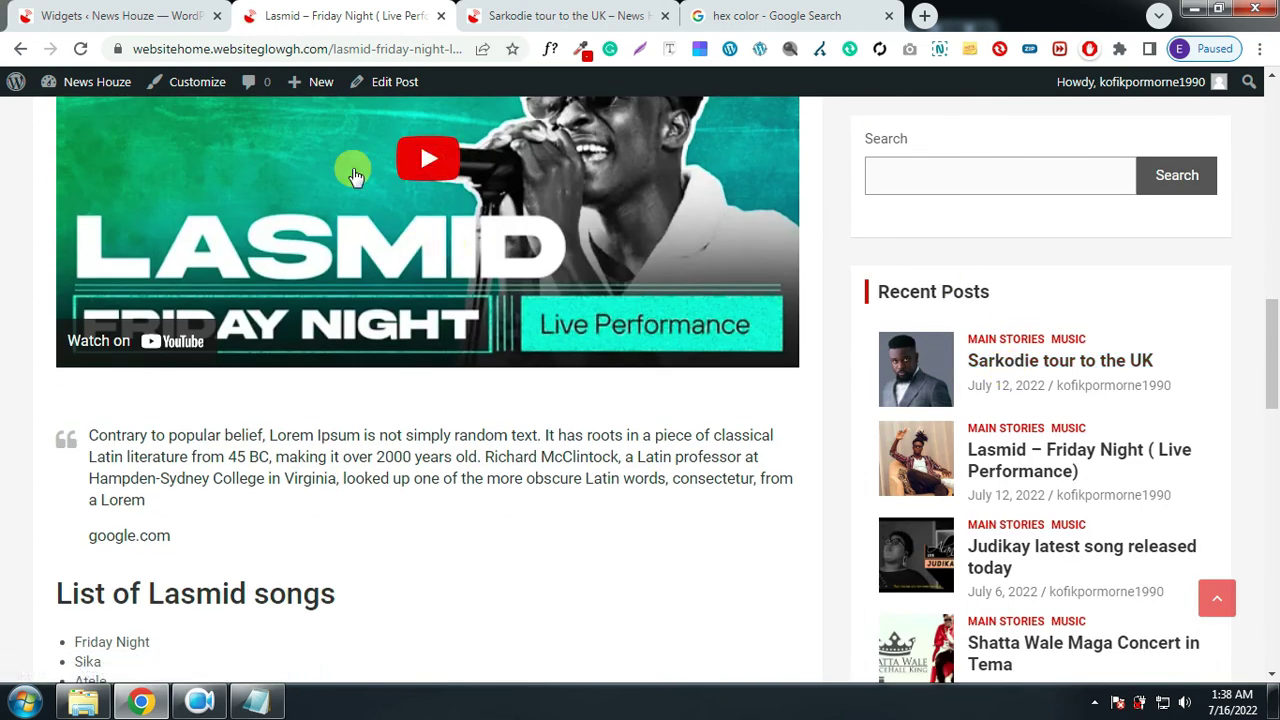
Return to the widget editor and add a Widget Group block below the Categories group in the Right Sidebar
click(120, 15)
scroll(588, 510, down, 2)
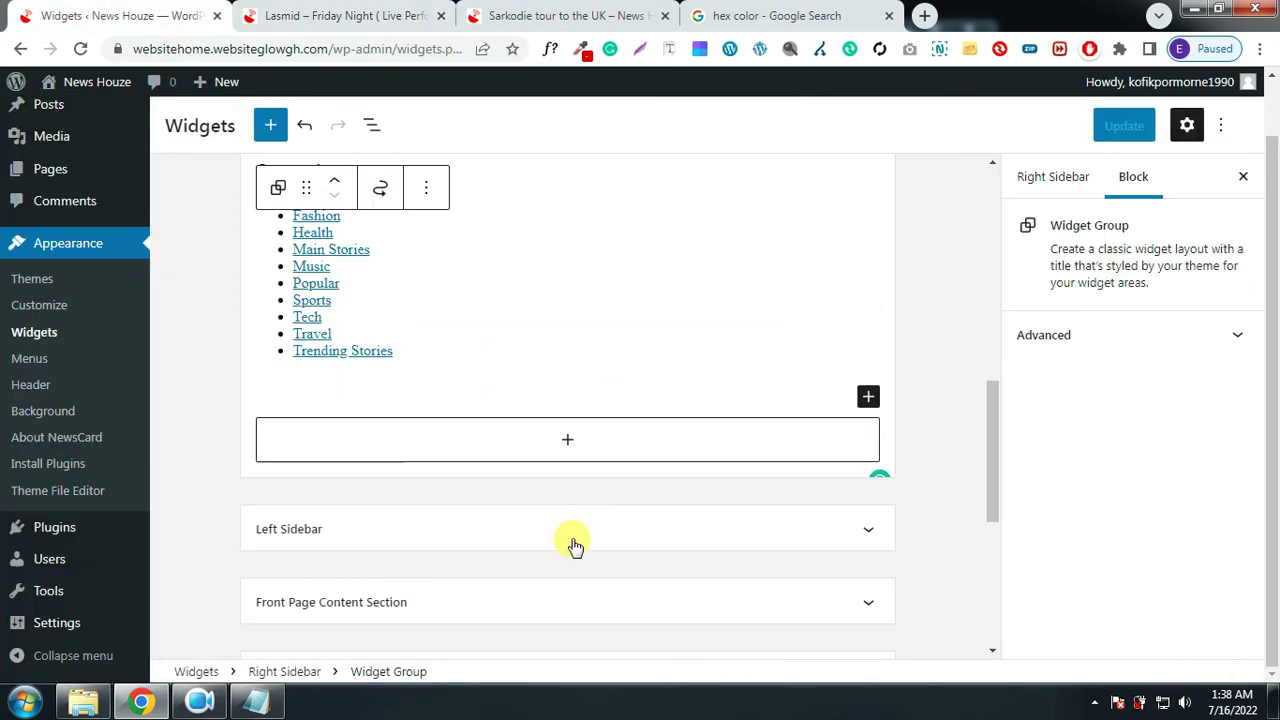
click(568, 441)
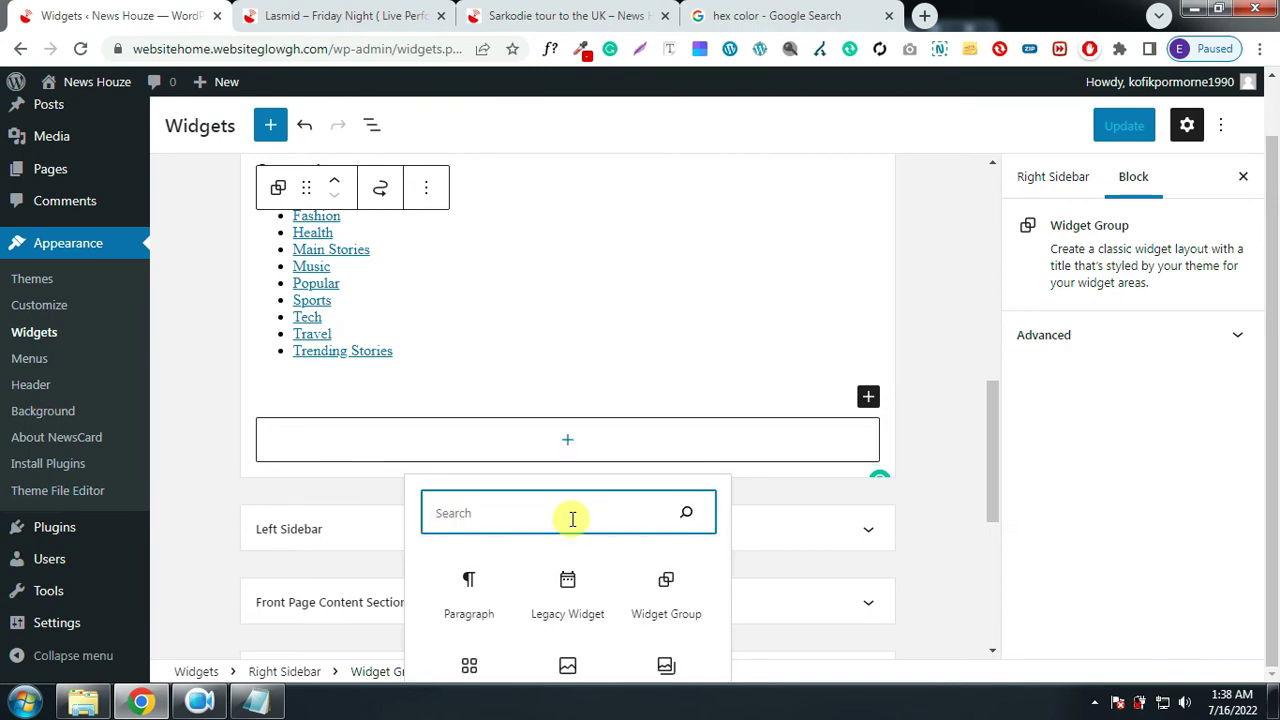
click(680, 603)
Insert a Calendar block into the new Widget Group, title the group "Calender", and save the widgets
click(566, 501)
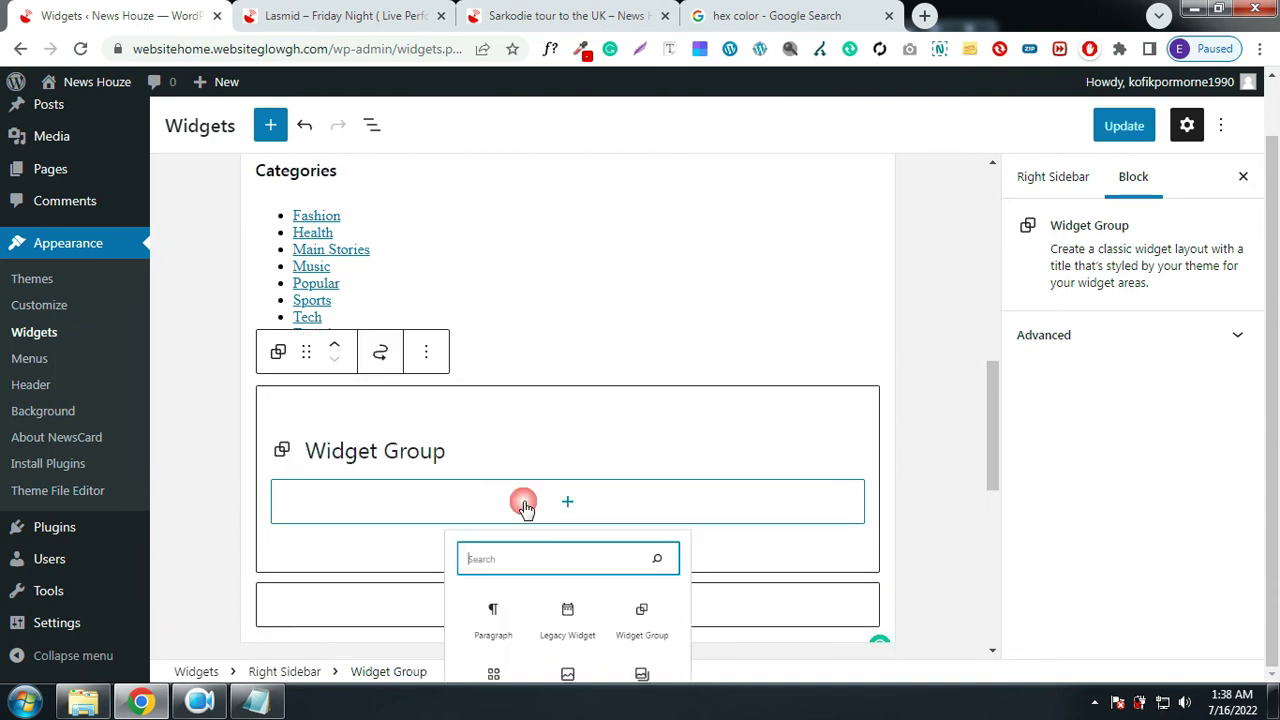
text(CA)
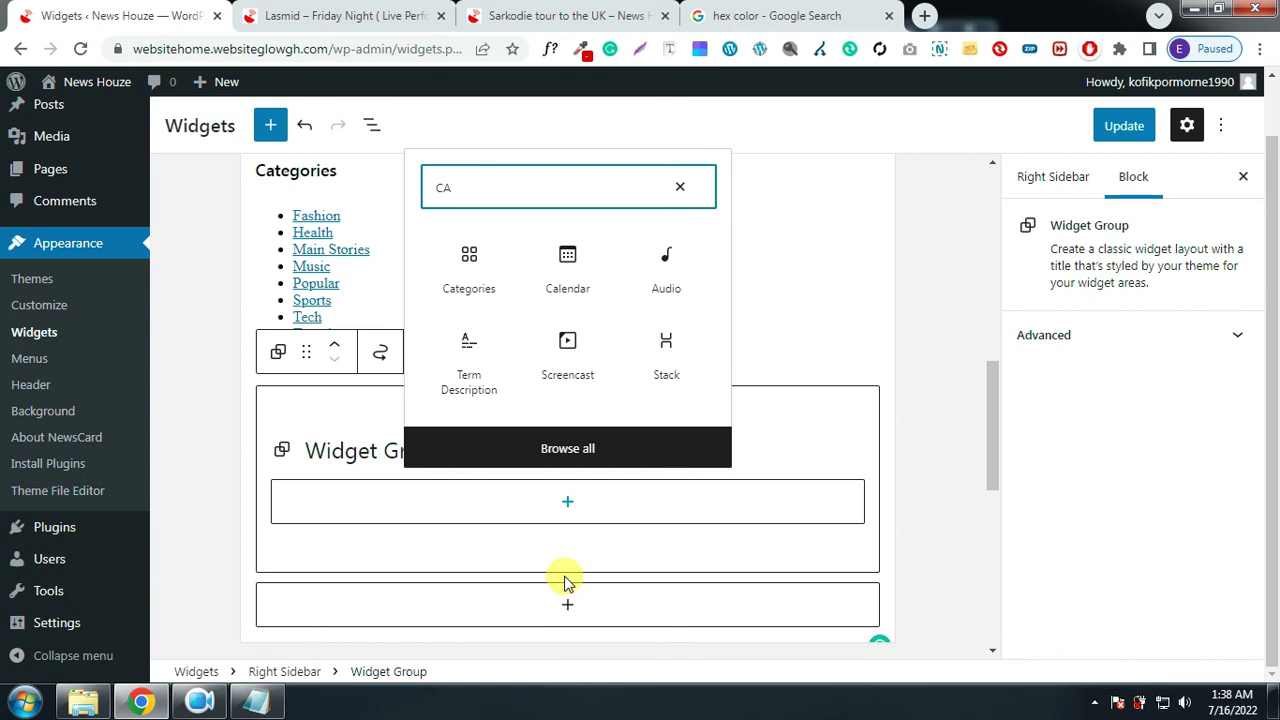
click(567, 265)
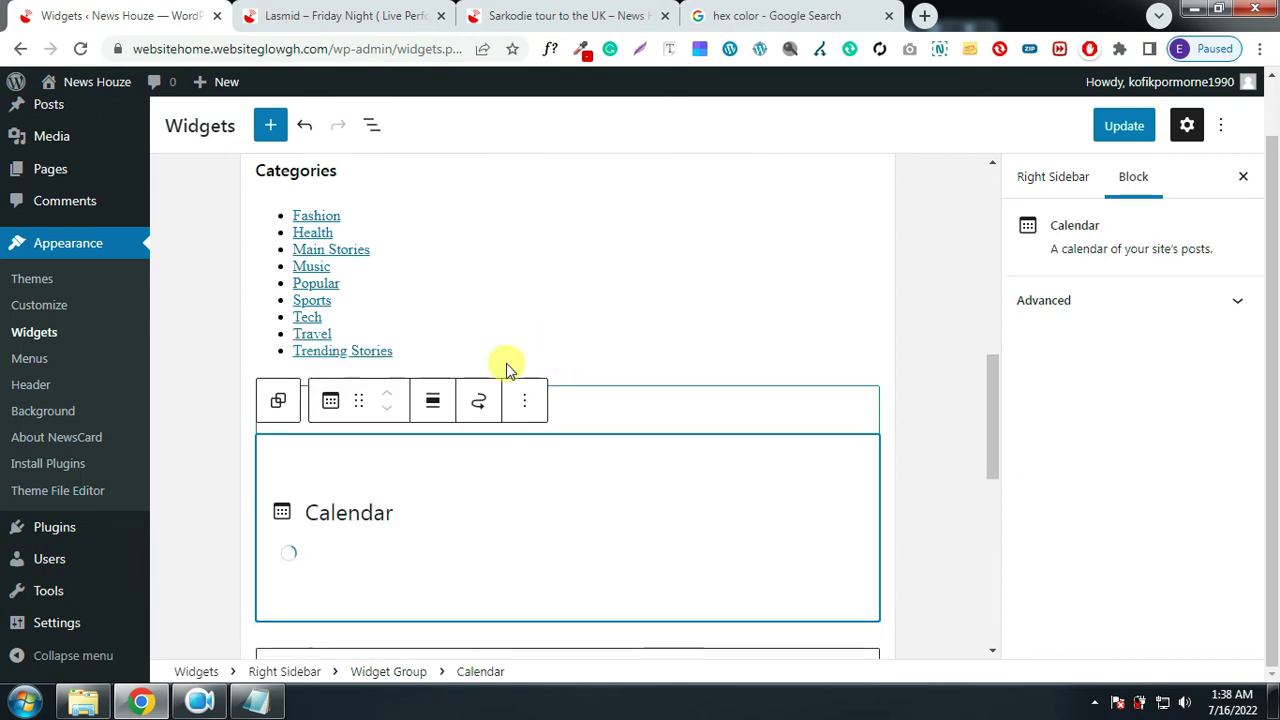
click(305, 402)
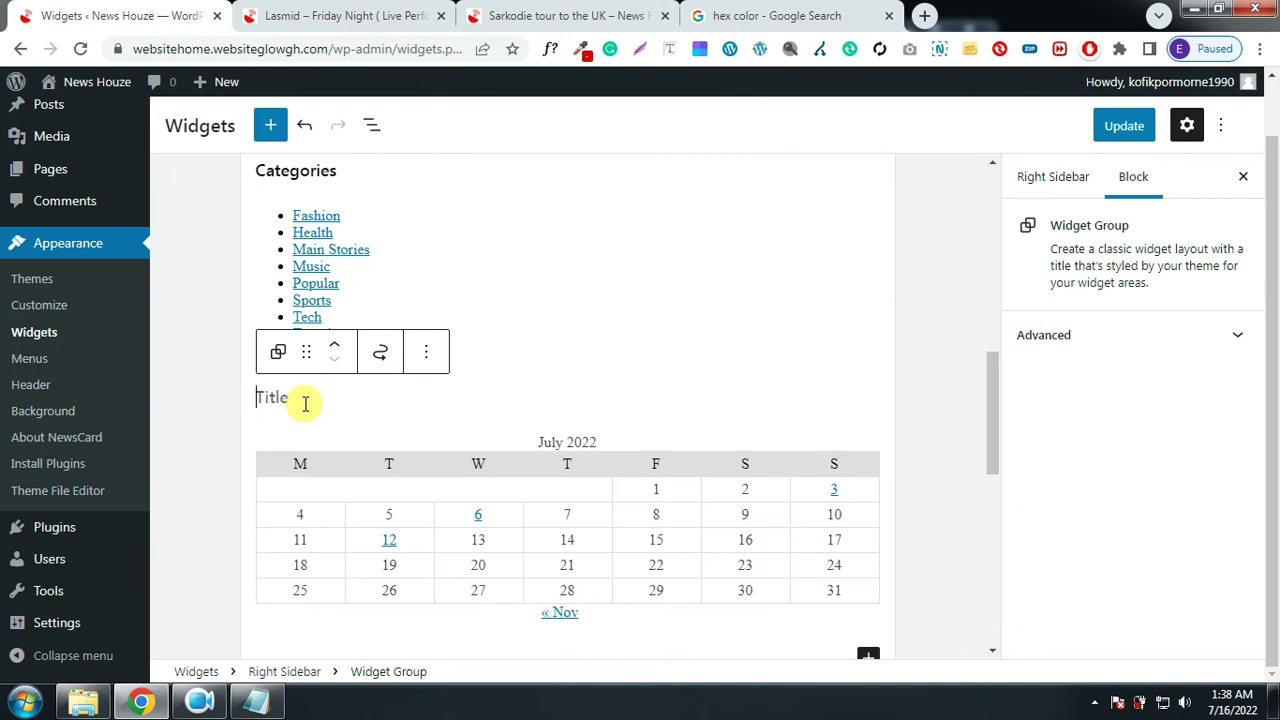
text(c)
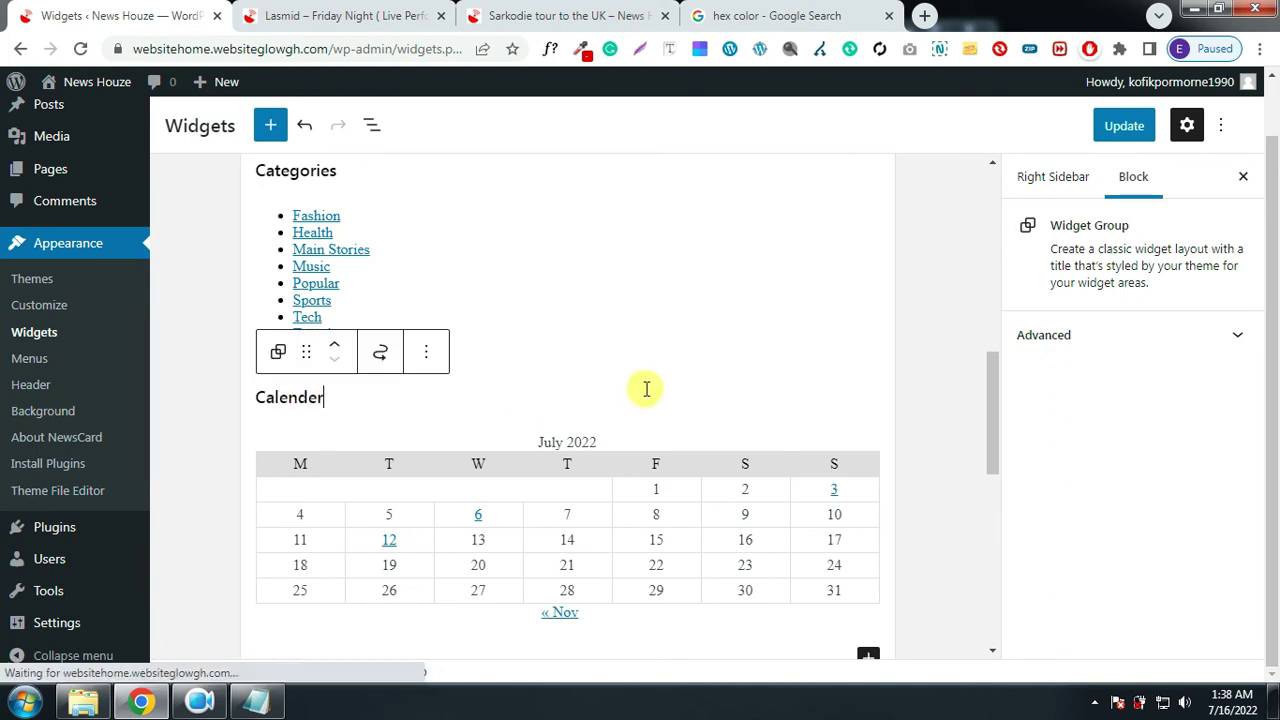
click(1122, 128)
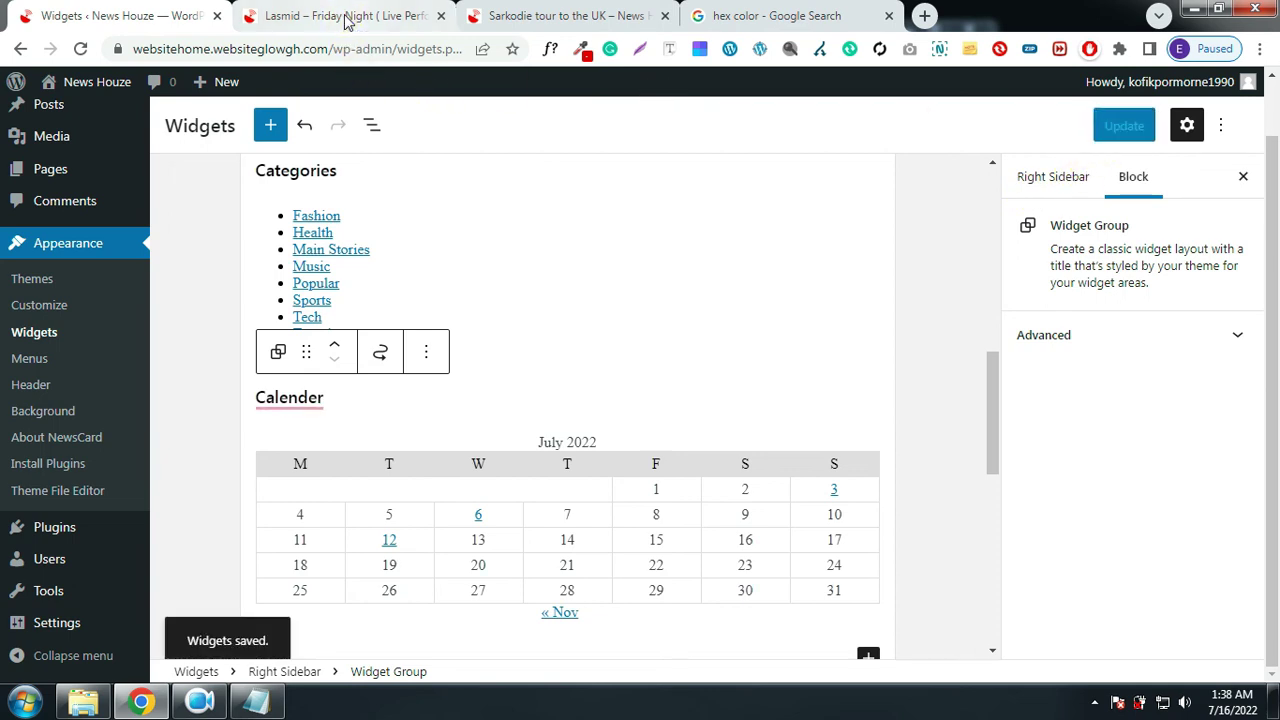
Reload the Lasmid post and check the calendar widget at the end of its sidebar
click(346, 16)
click(80, 50)
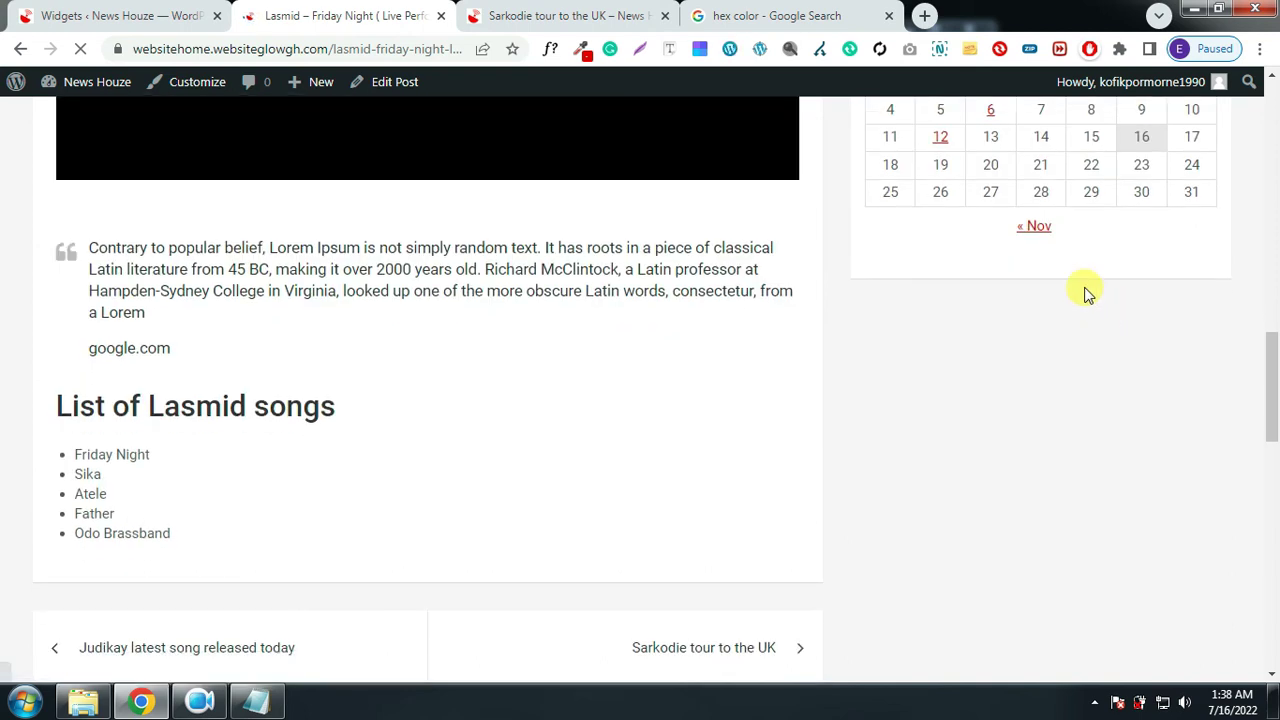
scroll(1058, 280, down, 7)
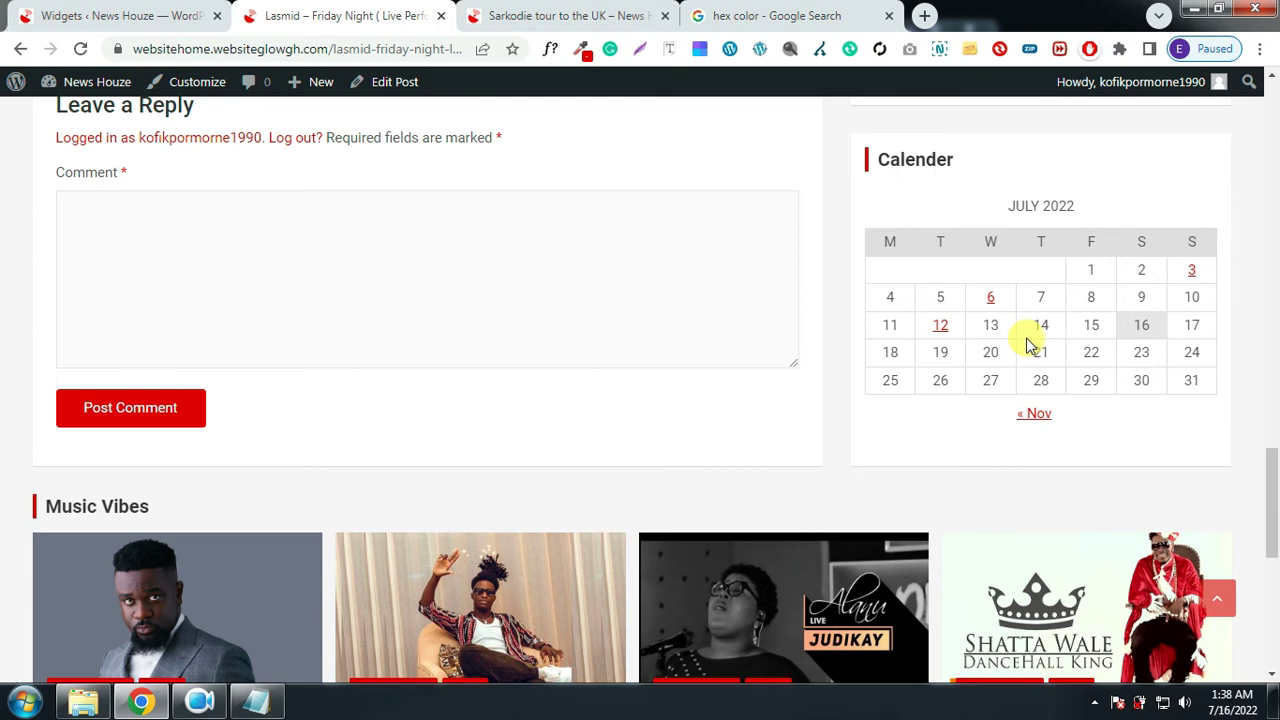
scroll(1030, 343, up, 9)
scroll(1022, 345, up, 8)
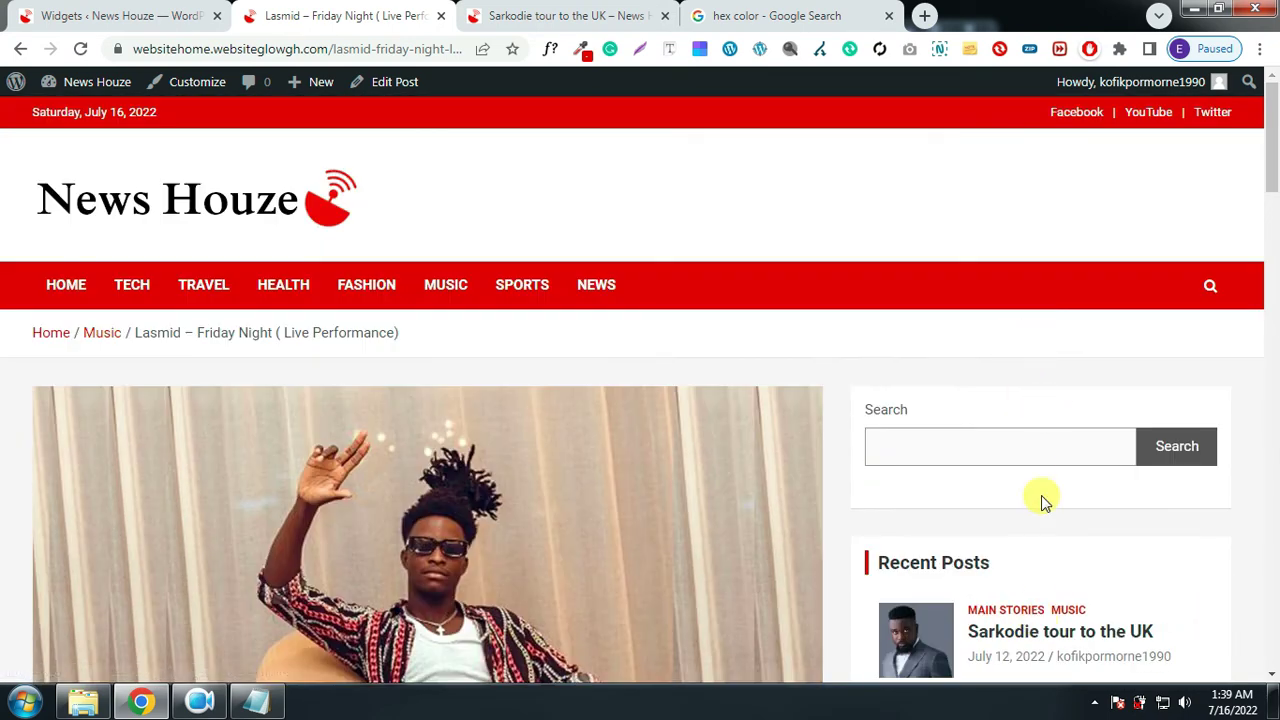
Open the site's homepage and review its sections from the header down to the footer widgets
click(70, 290)
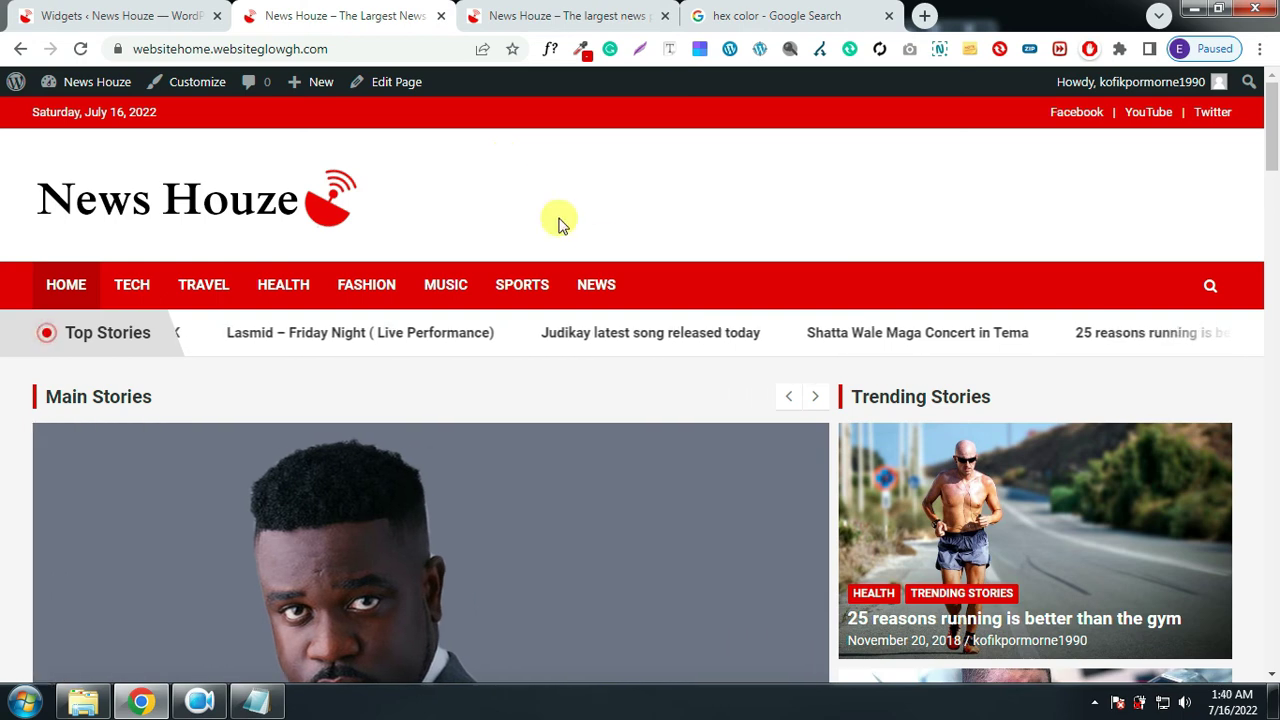
scroll(666, 274, down, 8)
scroll(670, 283, down, 15)
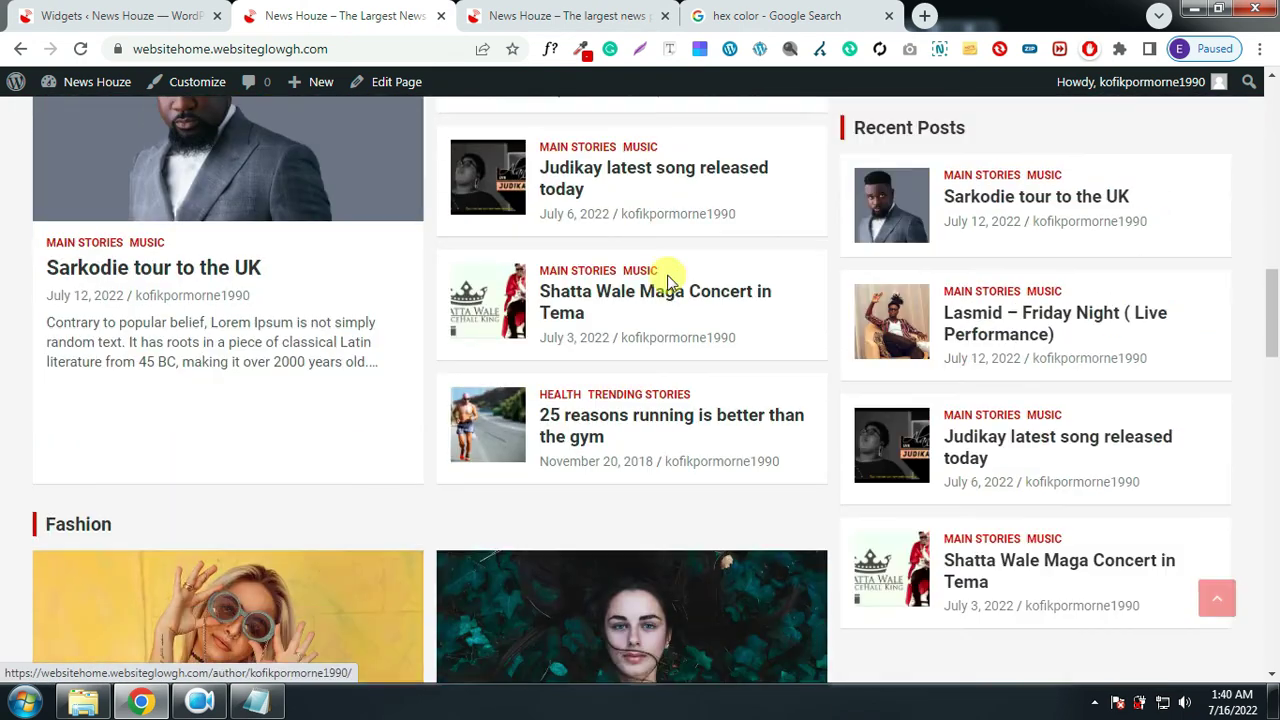
scroll(670, 283, down, 10)
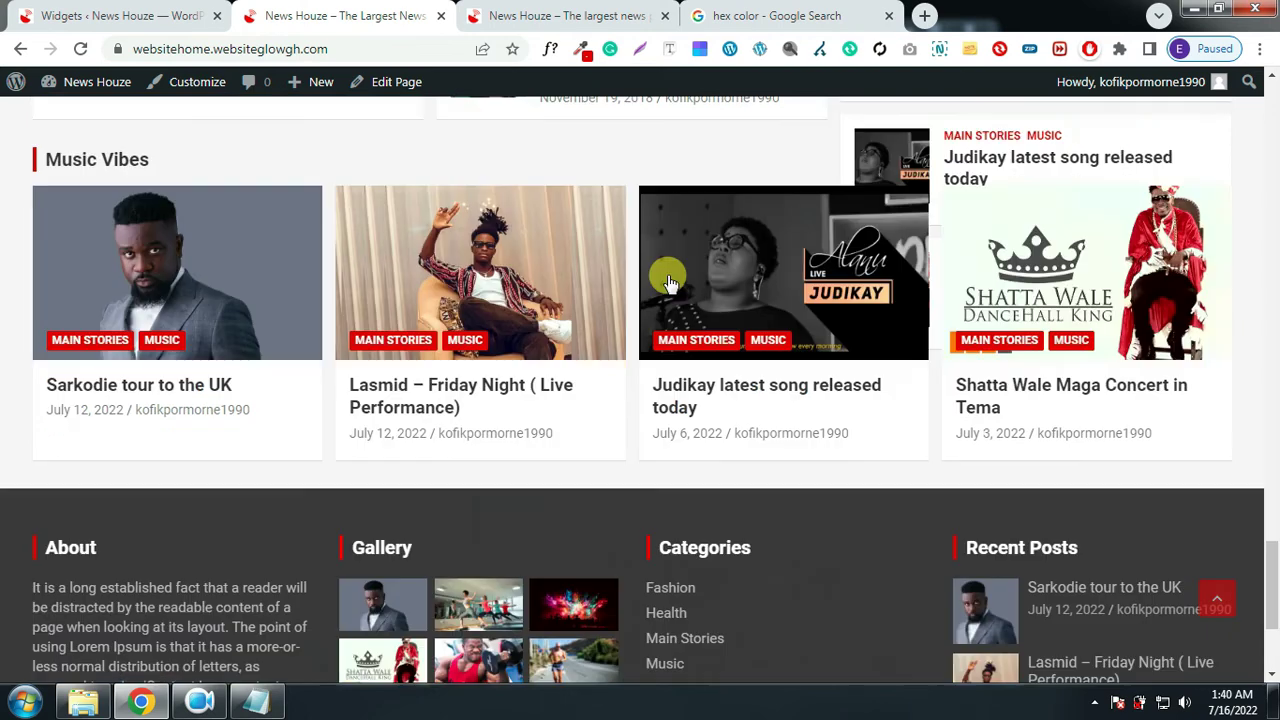
scroll(740, 512, up, 20)
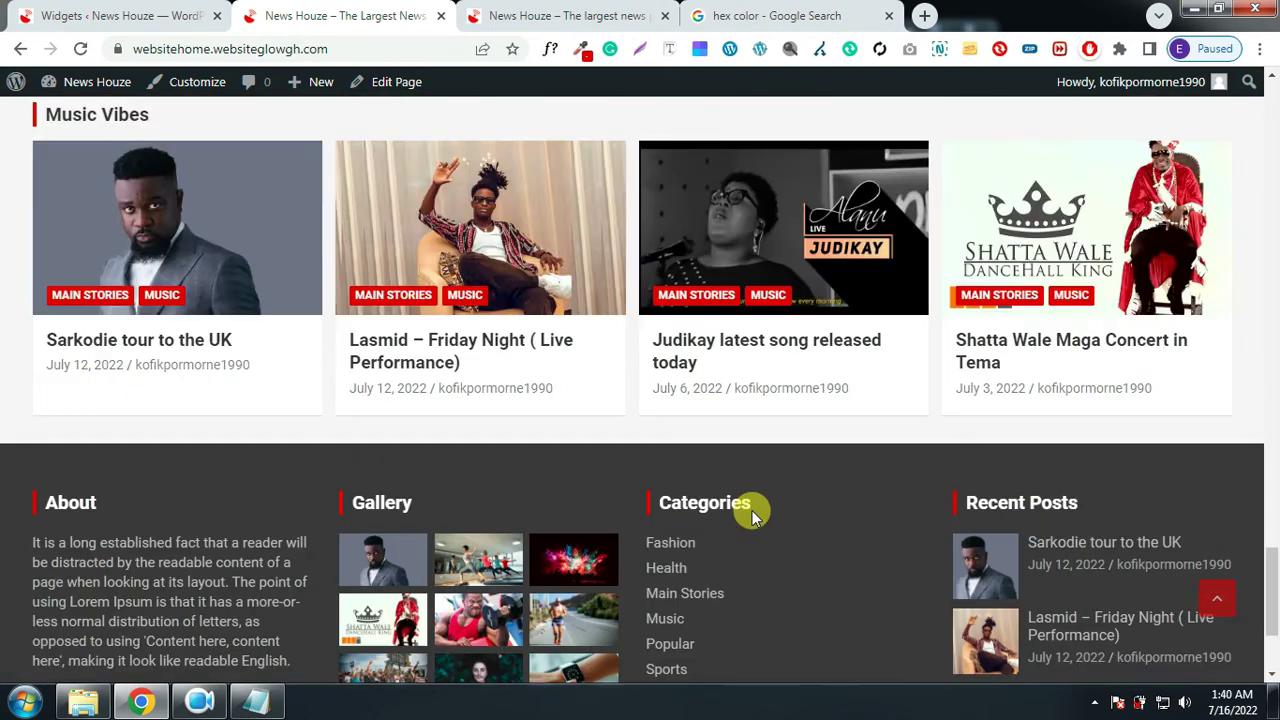
scroll(770, 460, up, 4)
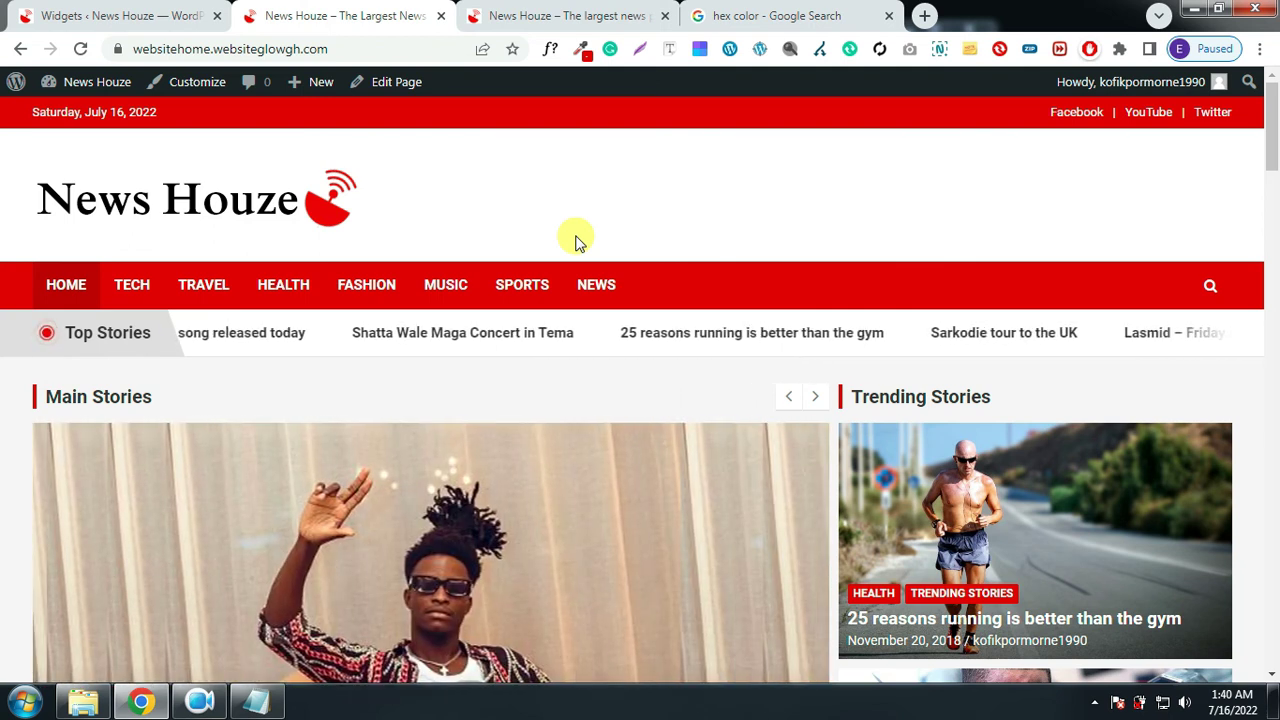
Open the text file "CSS File Green Color" from the News House Files folder and copy its entire contents
click(95, 698)
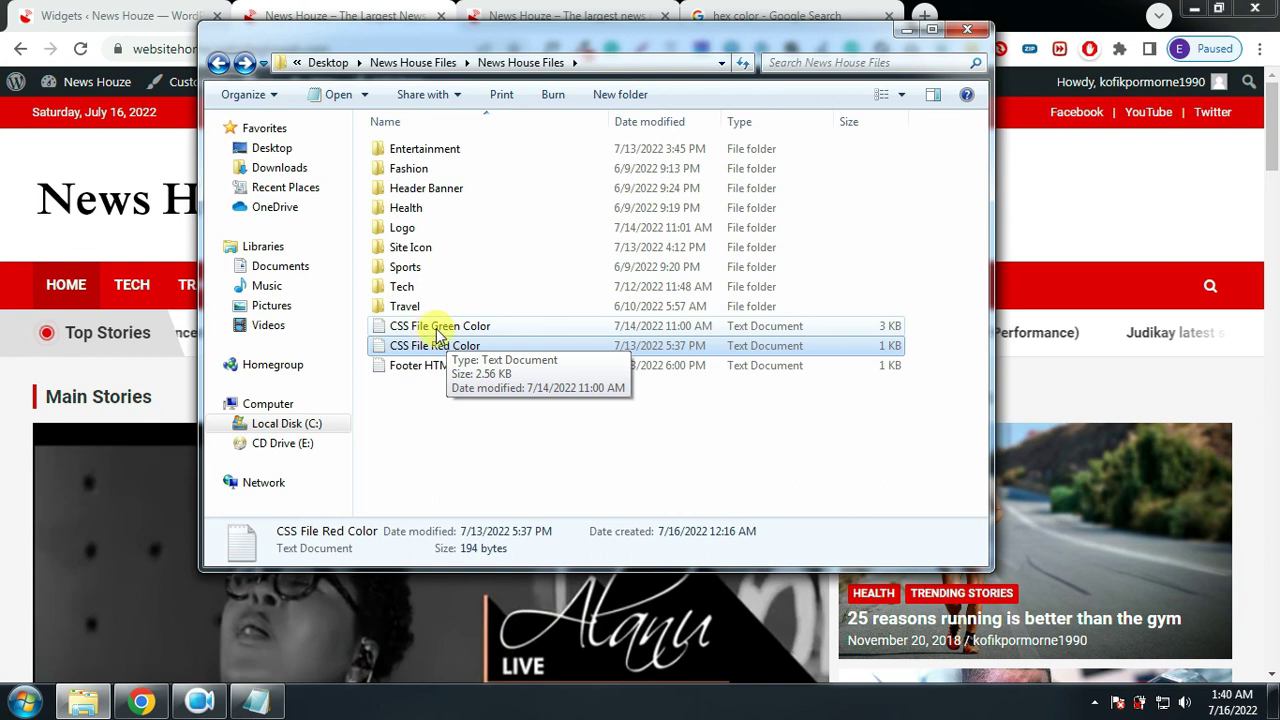
double_click(467, 333)
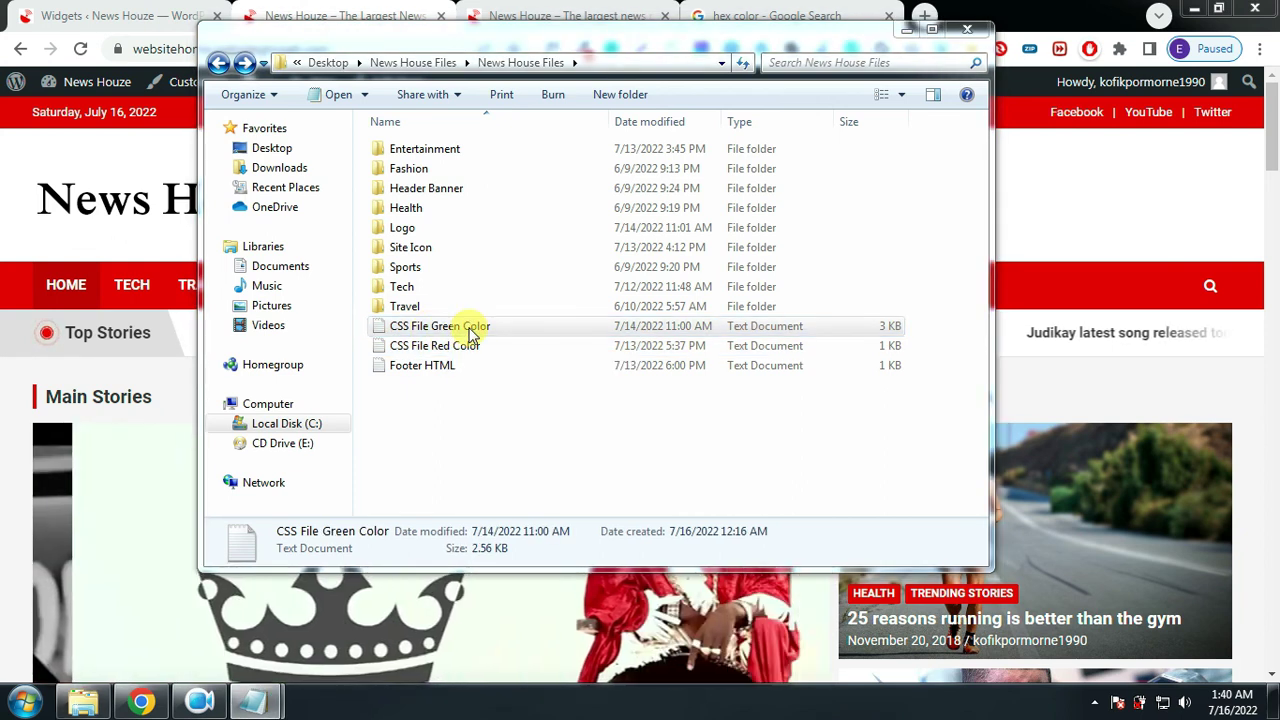
scroll(557, 300, down, 8)
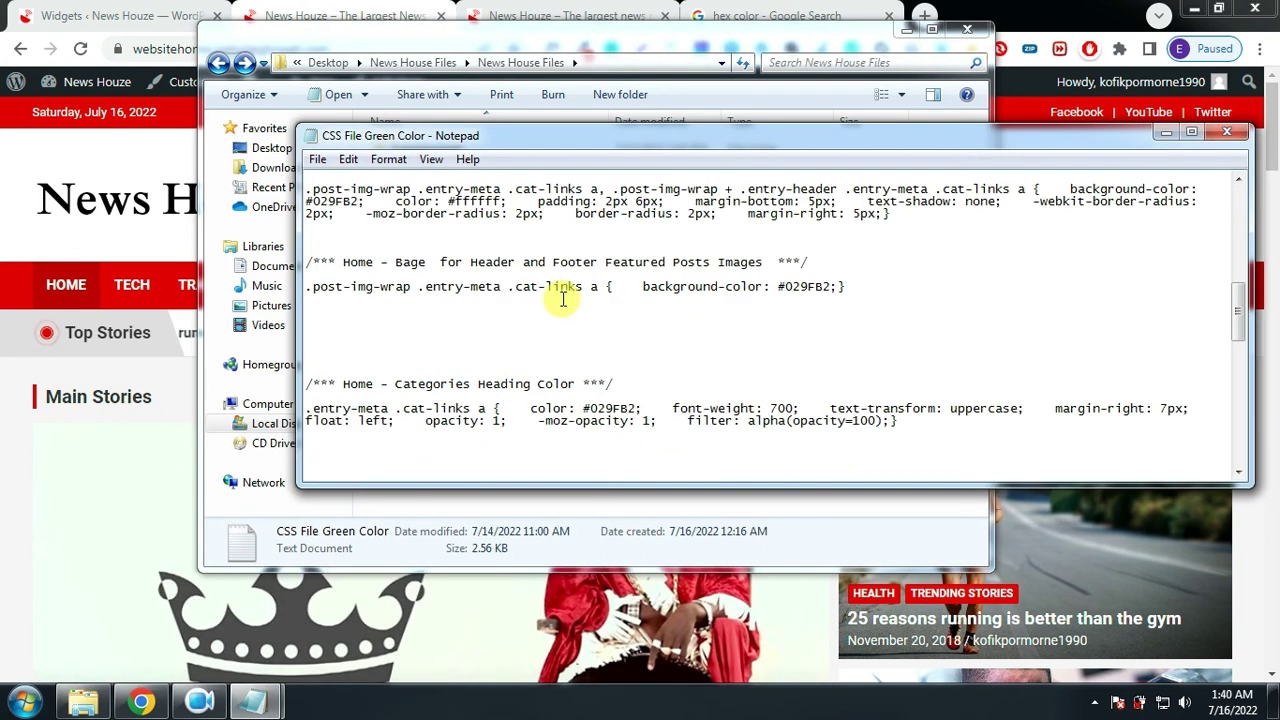
scroll(561, 300, down, 3)
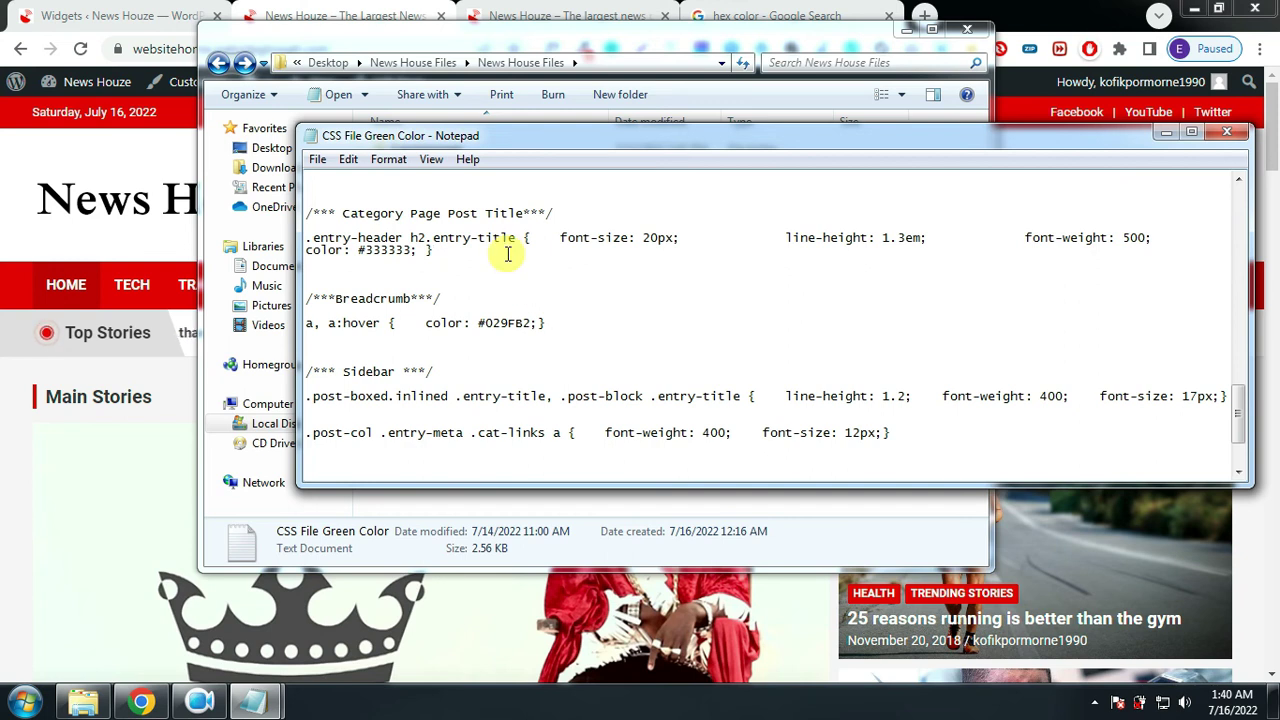
key(ctrl+a)
right_click(459, 289)
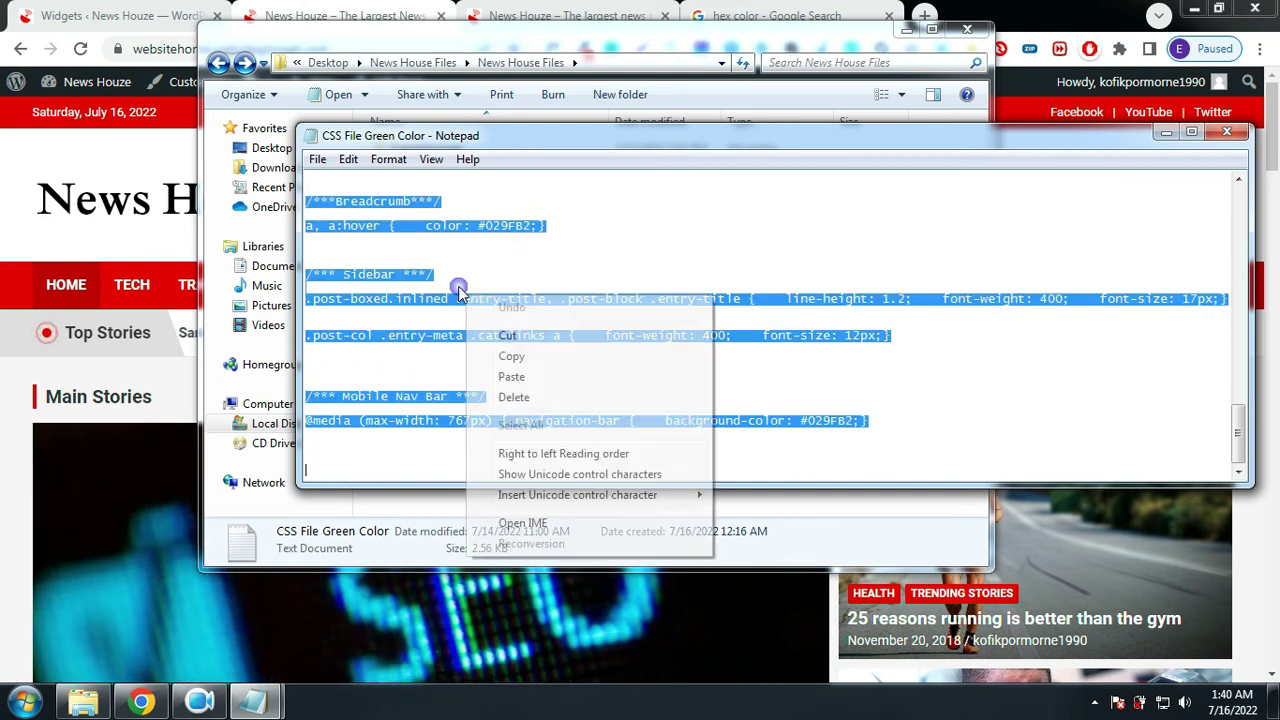
click(516, 357)
scroll(560, 290, up, 1)
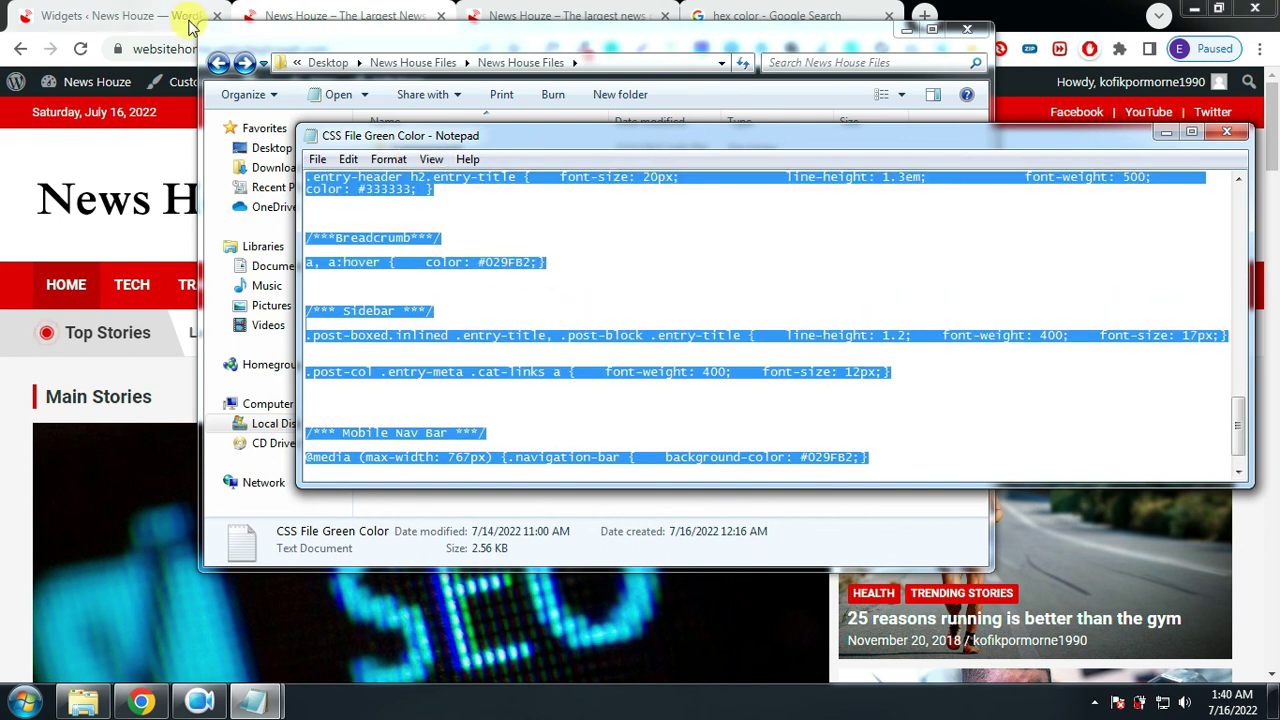
Return to the WordPress dashboard in the browser and open the Additional CSS section of the theme customizer
click(136, 20)
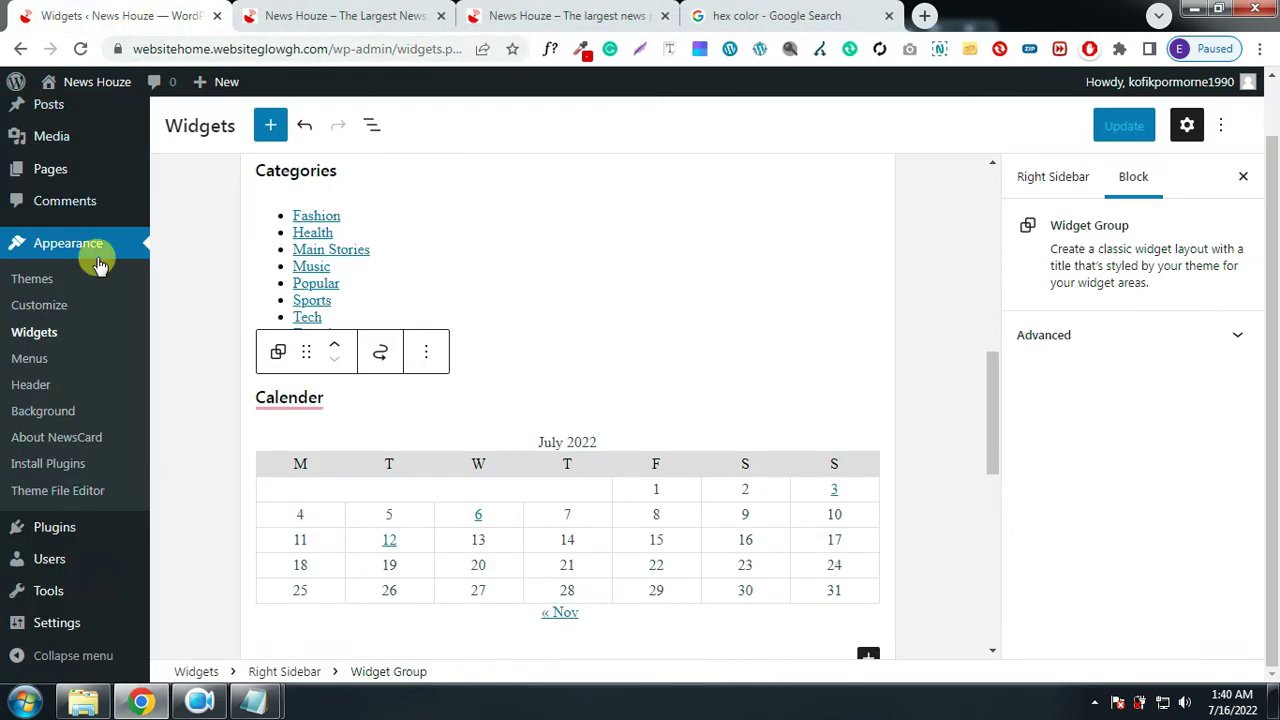
click(39, 308)
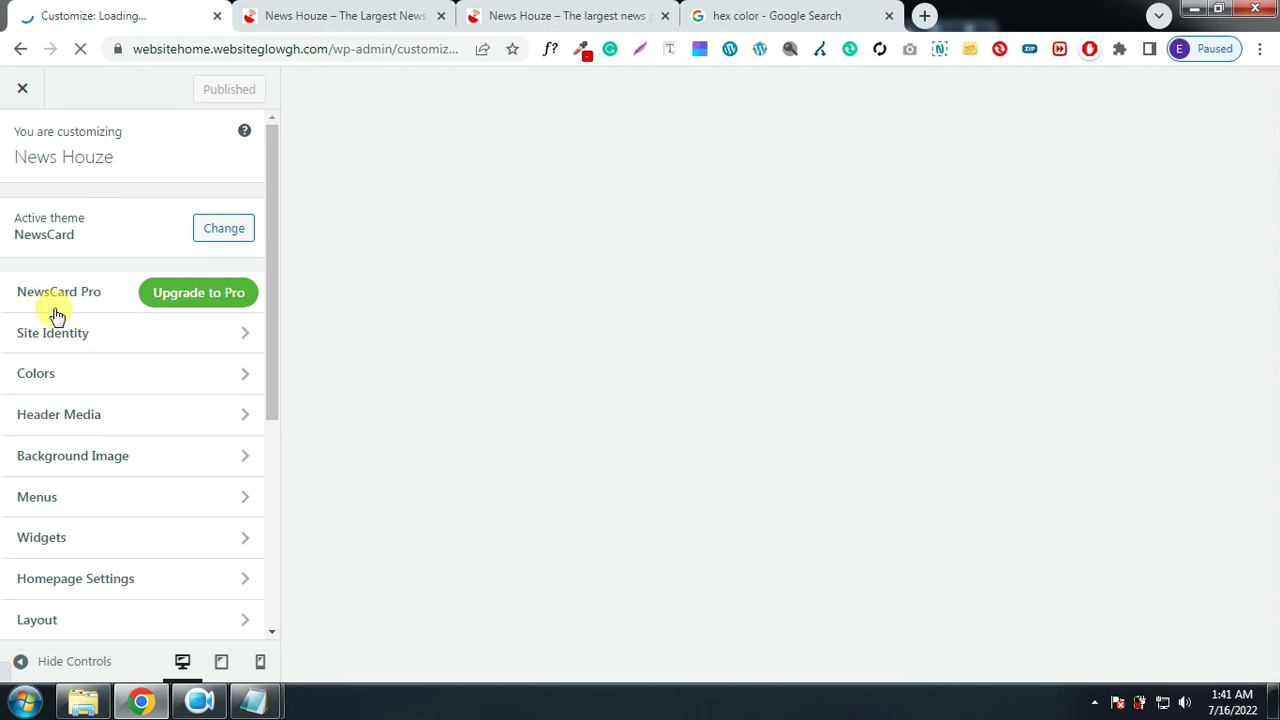
scroll(80, 310, down, 4)
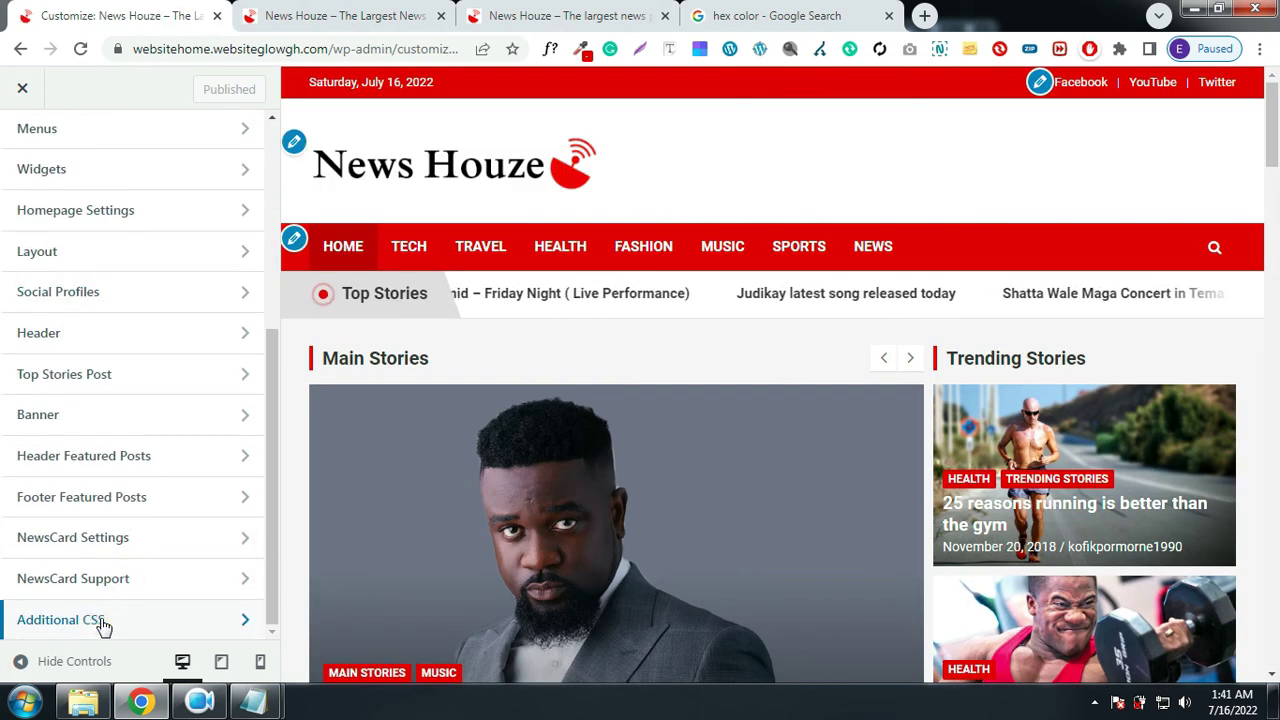
click(117, 620)
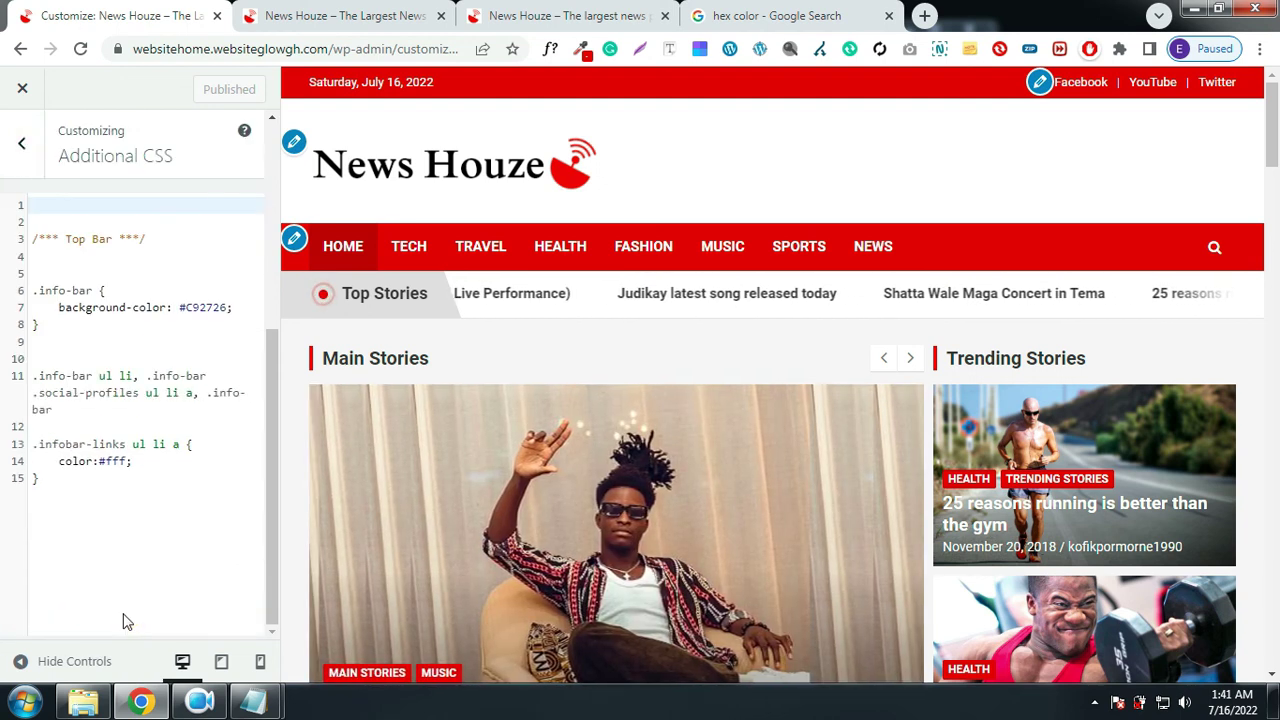
Delete the existing Top Bar rules from Additional CSS and paste the copied green stylesheet in their place
drag(40, 460, 31, 217)
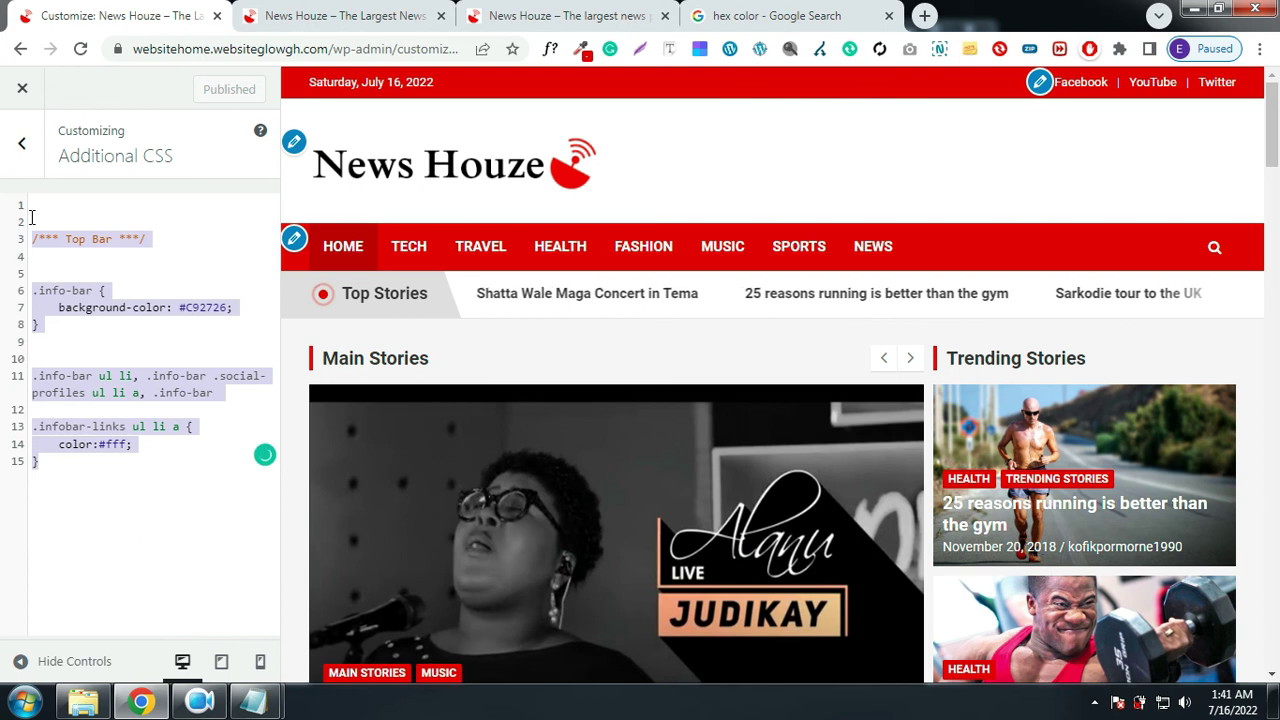
key(BackSpace)
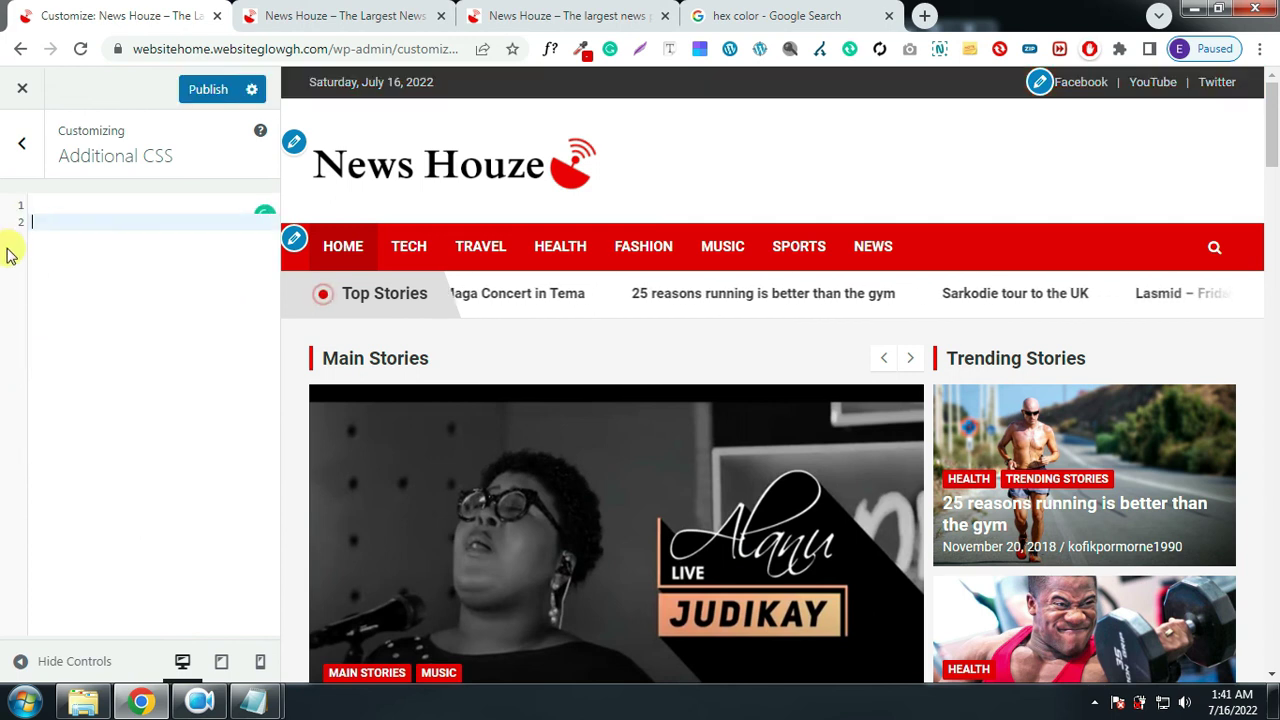
click(51, 199)
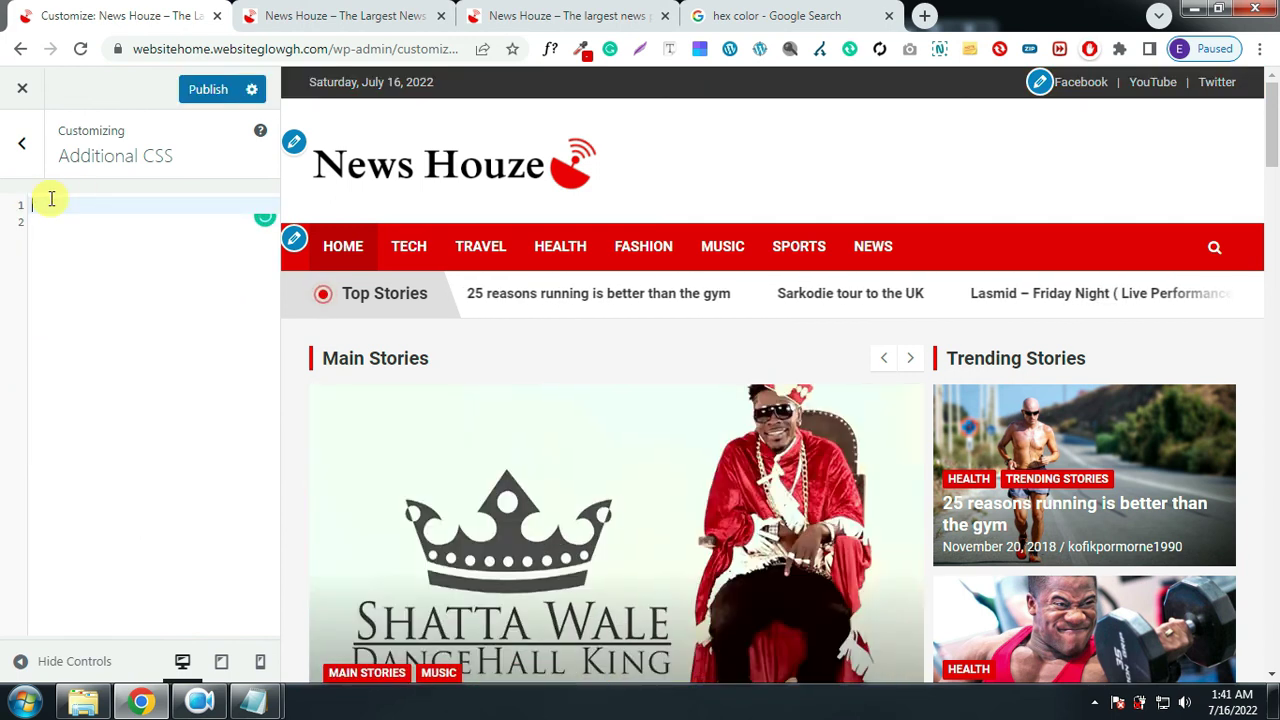
key(ctrl+v)
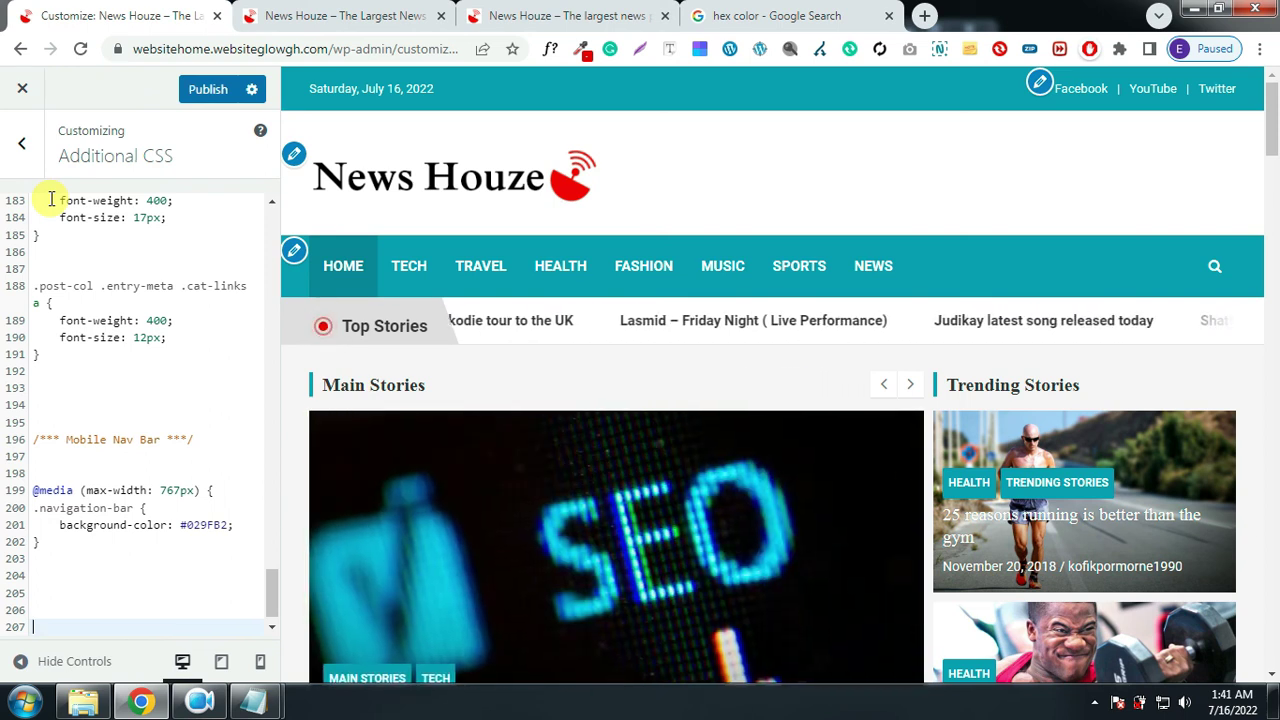
Examine the pasted CSS from the Mobile Nav Bar rules back up to the Top Bar comment and its background color code
scroll(150, 428, down, 1)
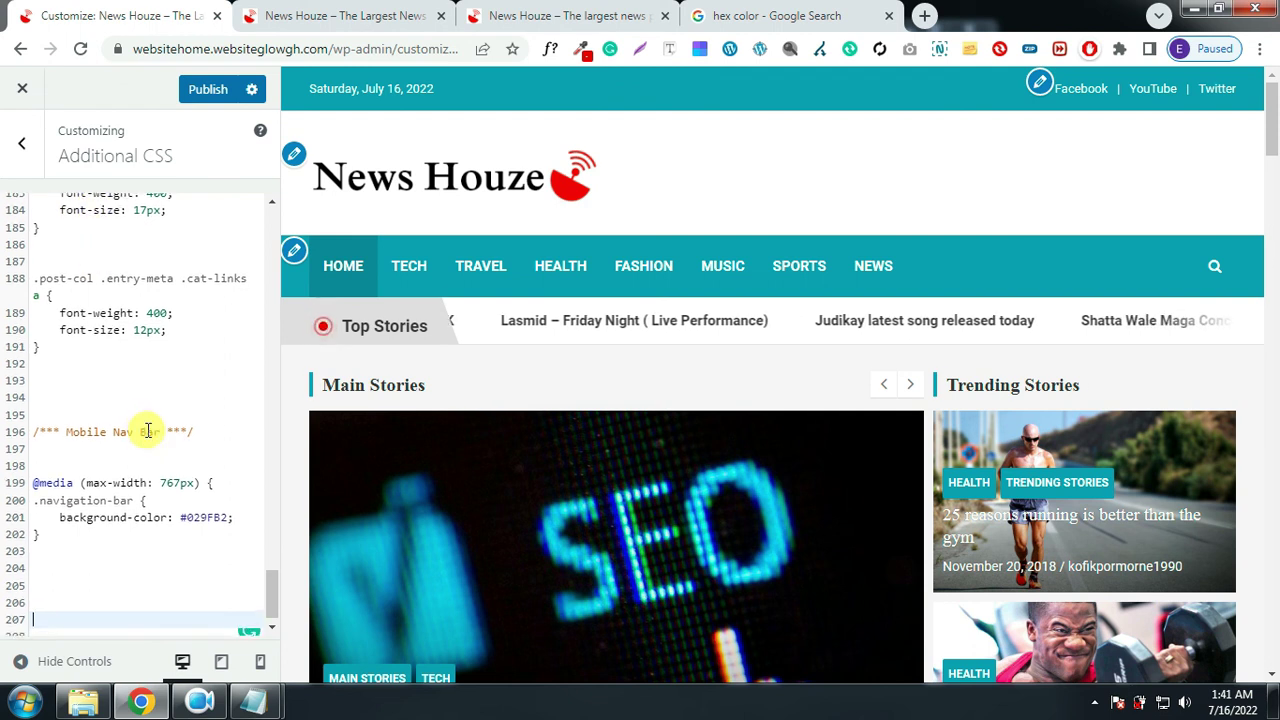
scroll(172, 424, up, 15)
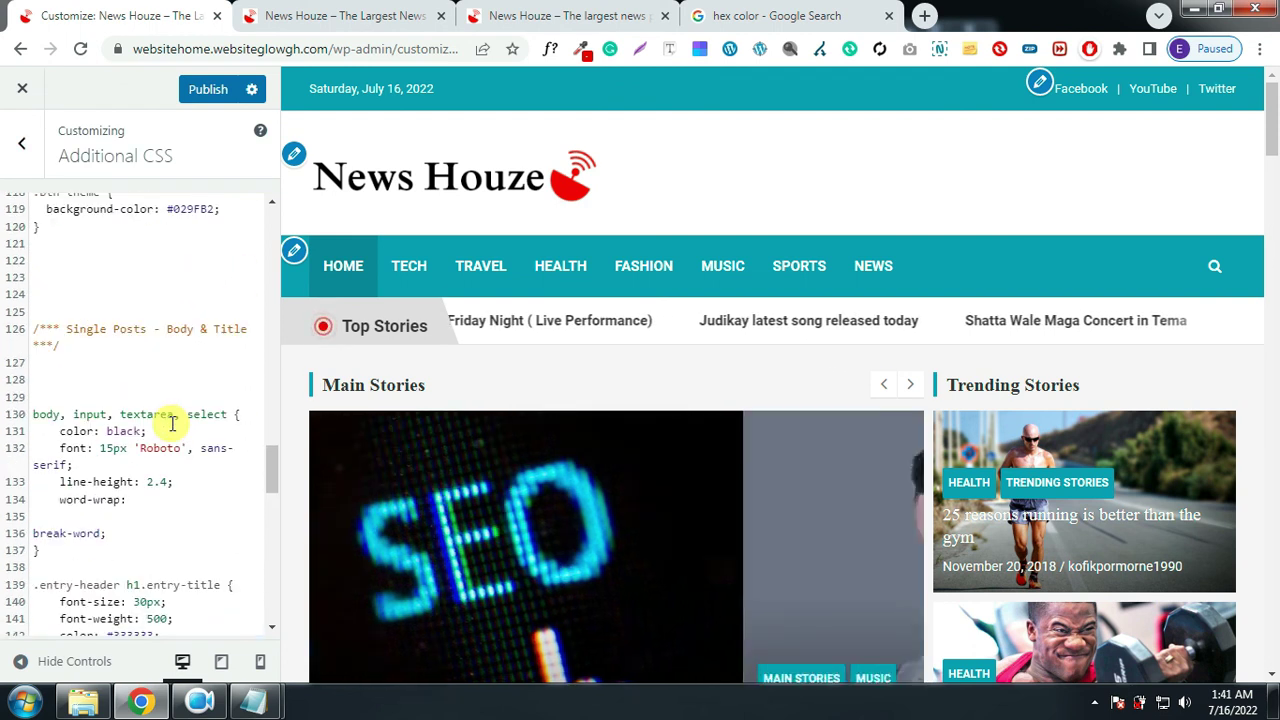
scroll(136, 422, up, 9)
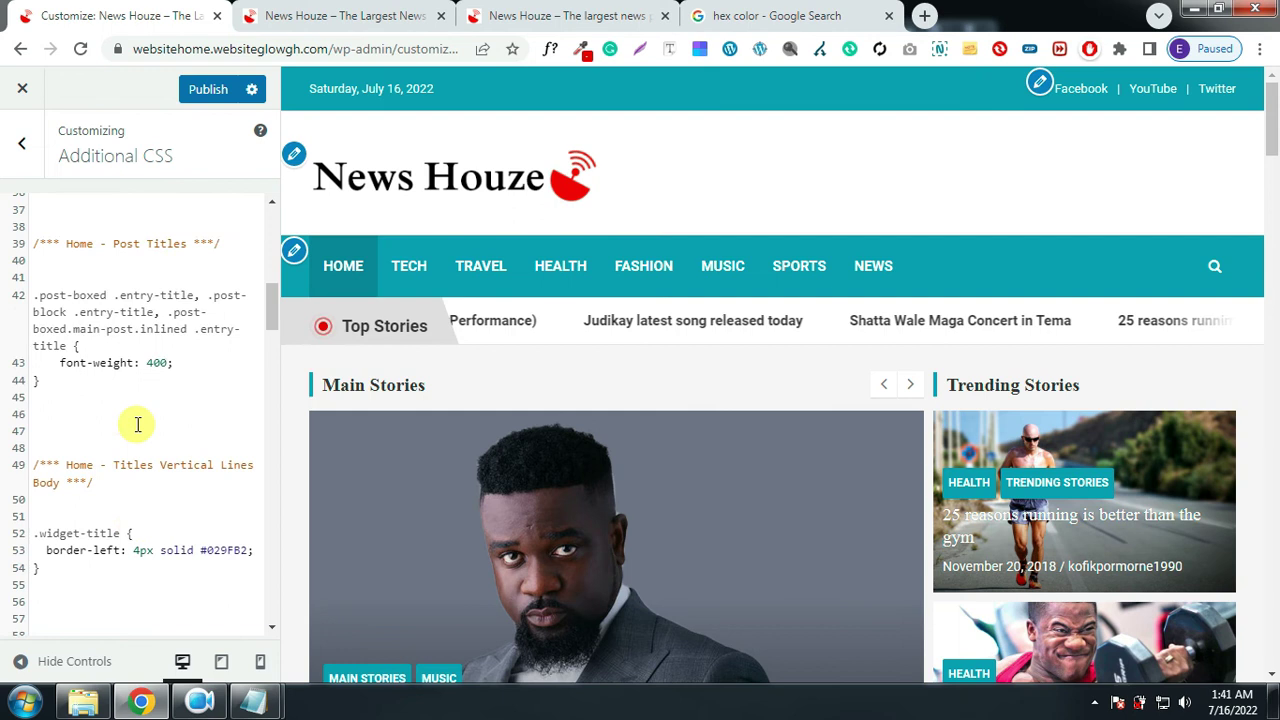
scroll(136, 422, up, 4)
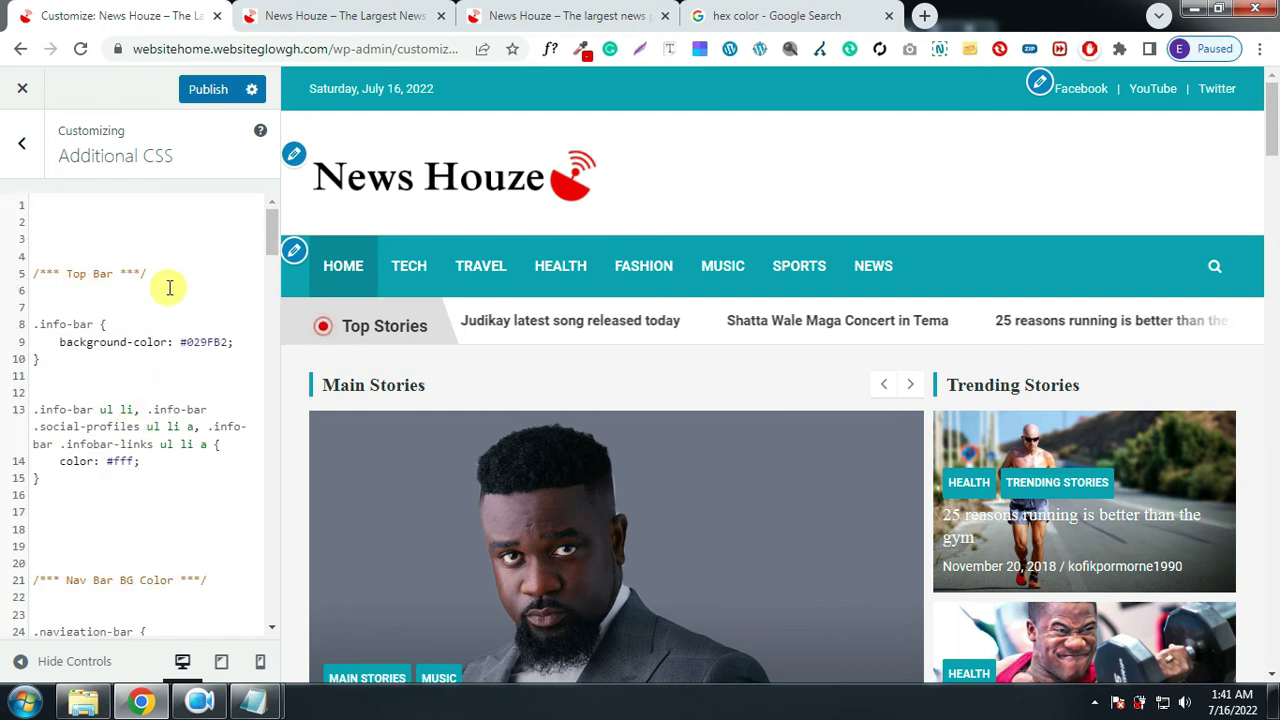
drag(168, 274, 50, 277)
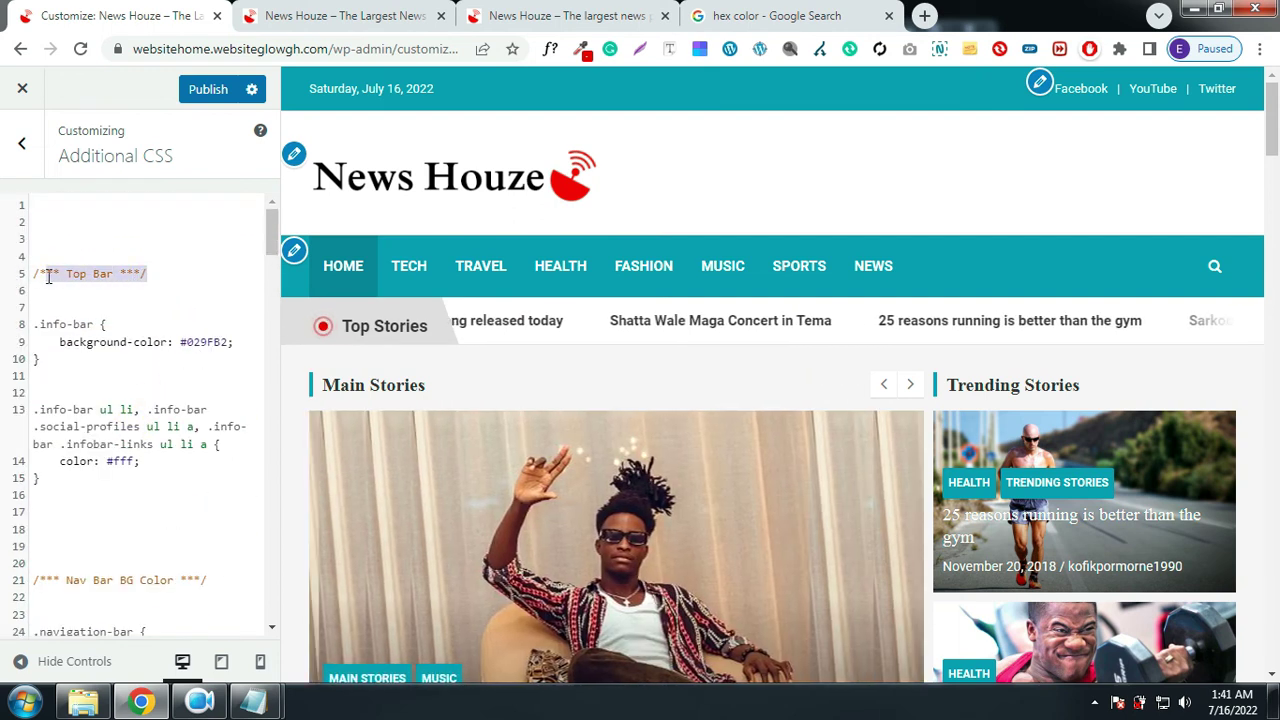
click(181, 341)
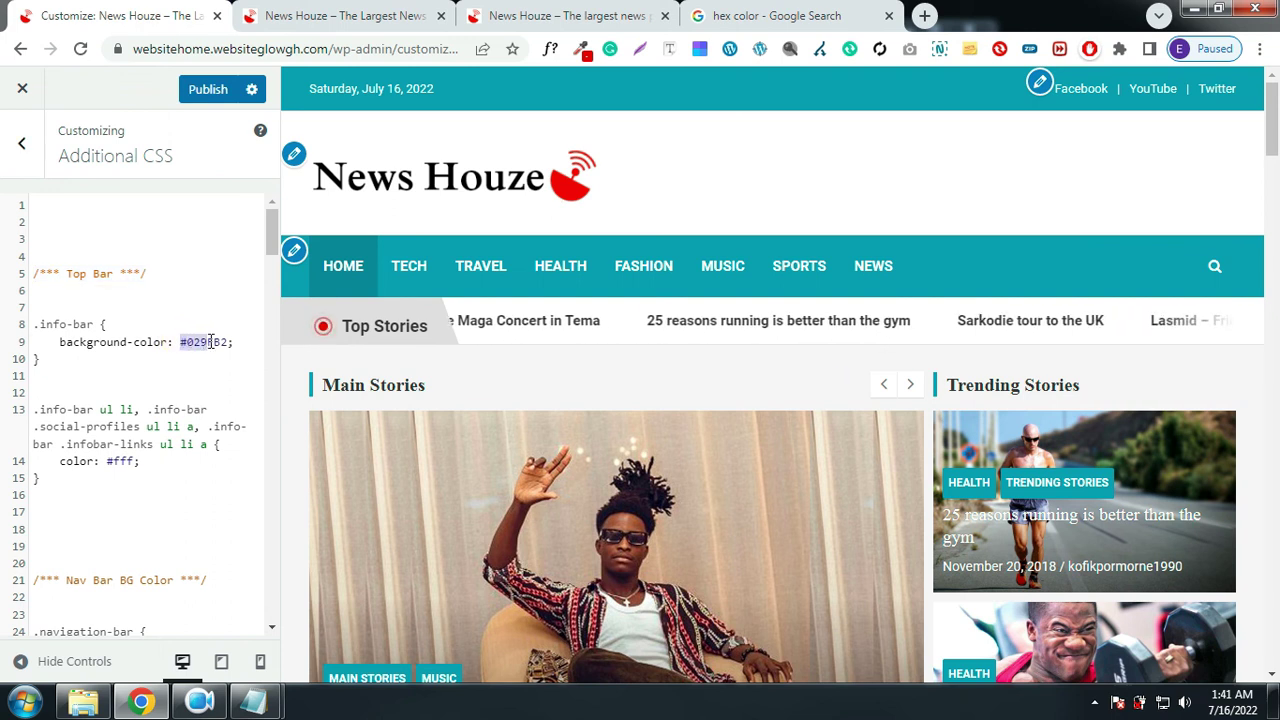
drag(211, 342, 229, 342)
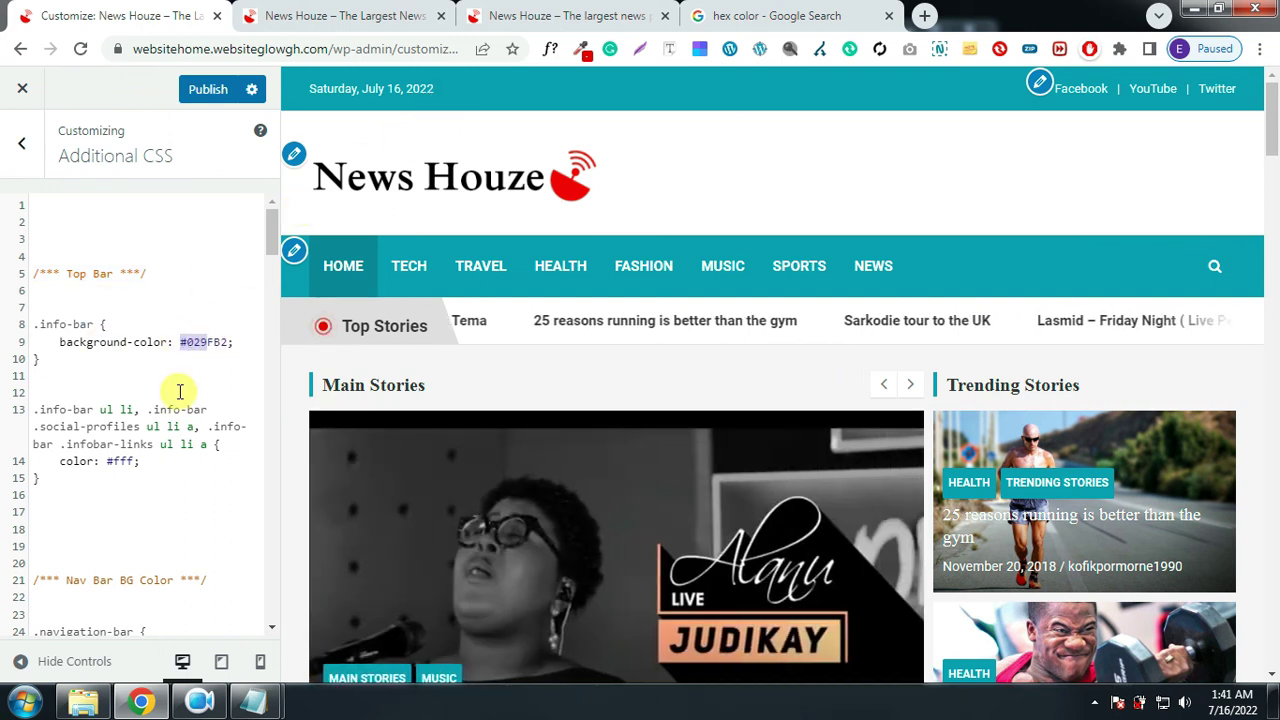
Examine the pasted CSS from the Top Bar text color through the Nav Bar BG Color and title vertical line rules
click(138, 463)
drag(138, 463, 106, 462)
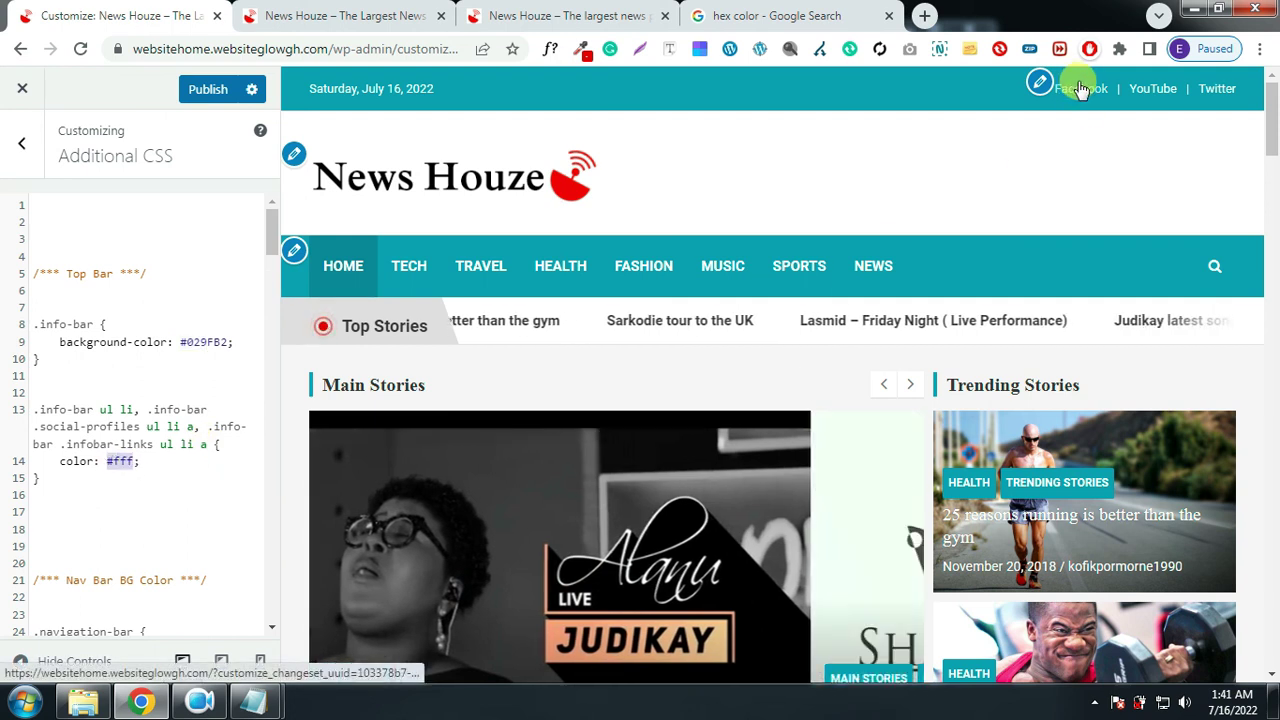
scroll(130, 421, down, 2)
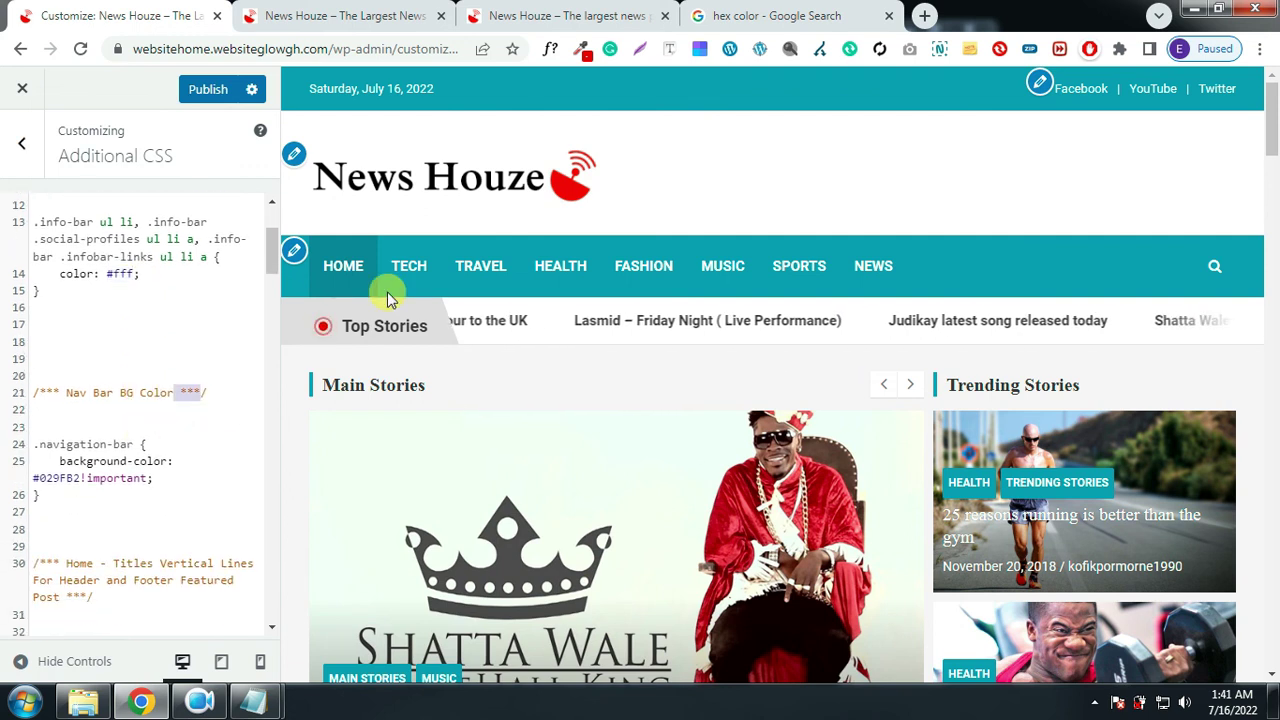
scroll(75, 472, down, 1)
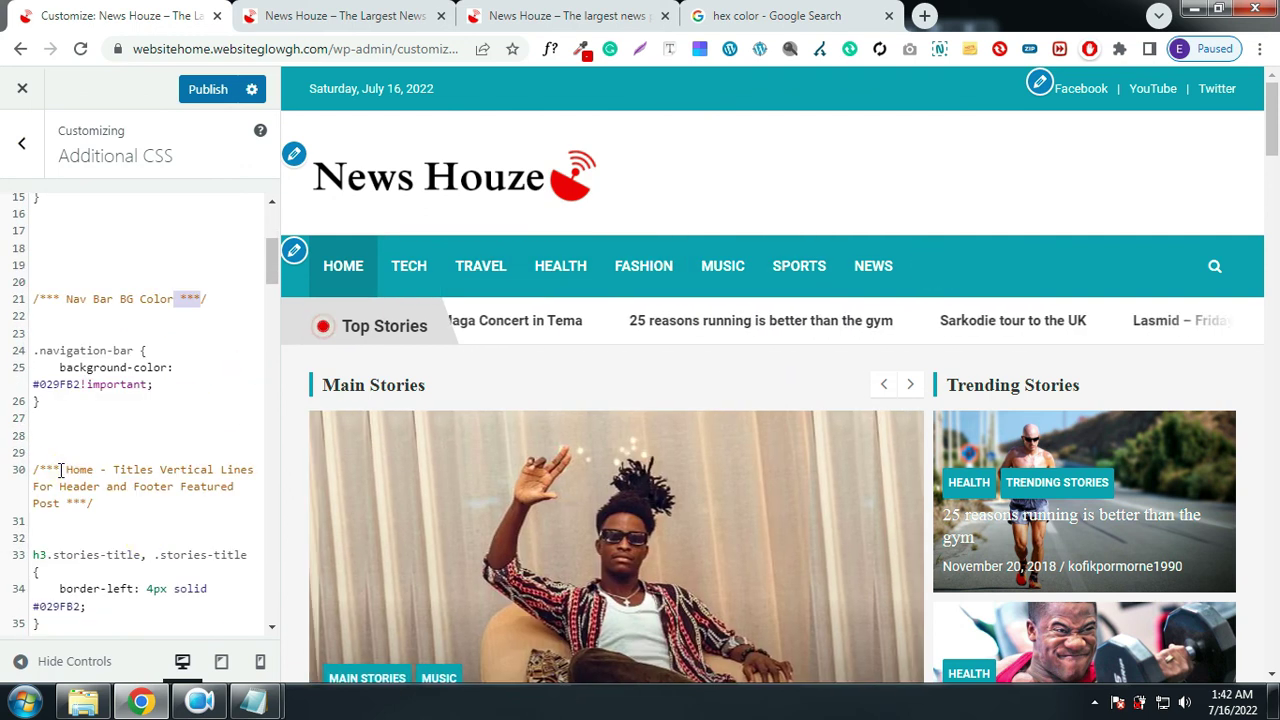
drag(61, 470, 215, 470)
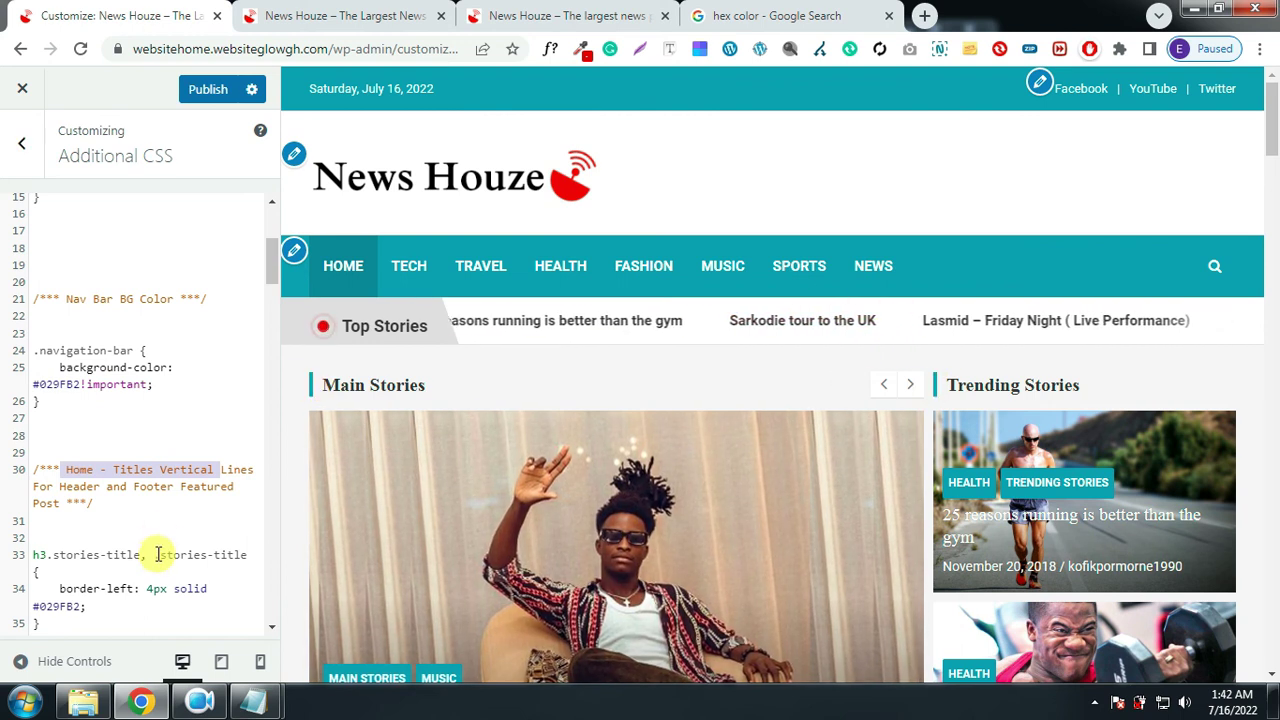
scroll(160, 551, down, 1)
click(178, 494)
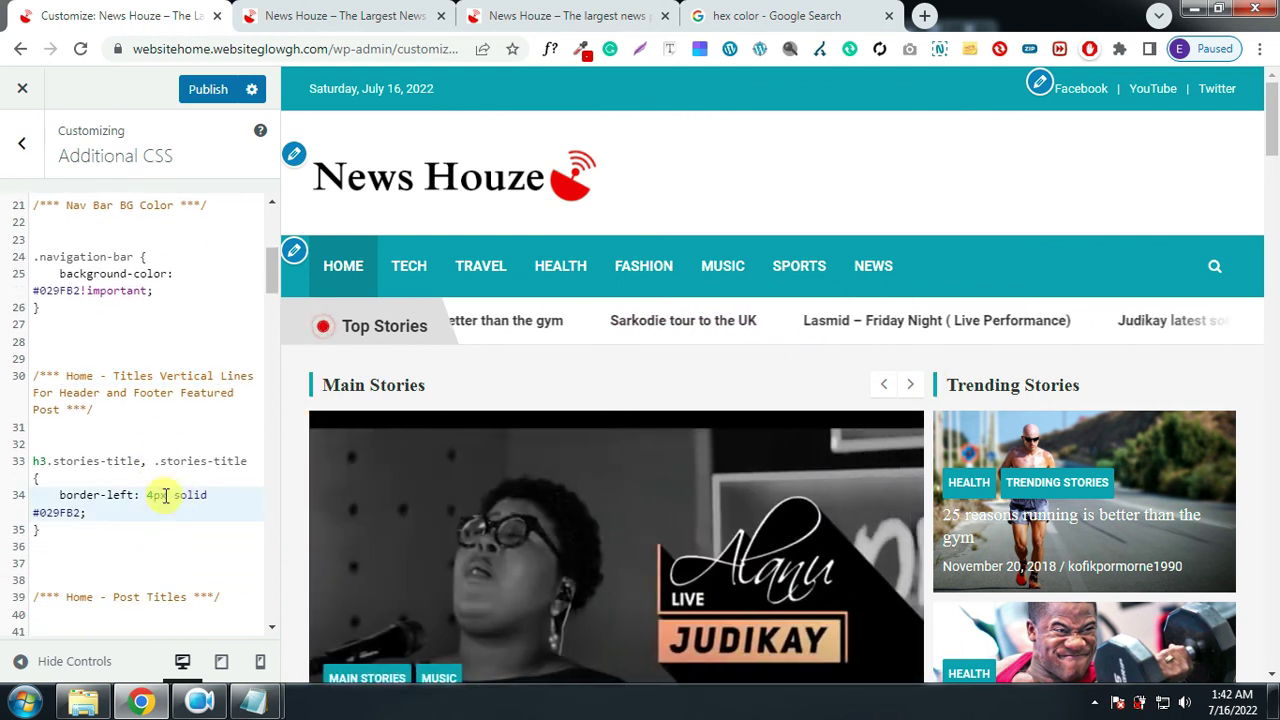
drag(153, 503, 146, 496)
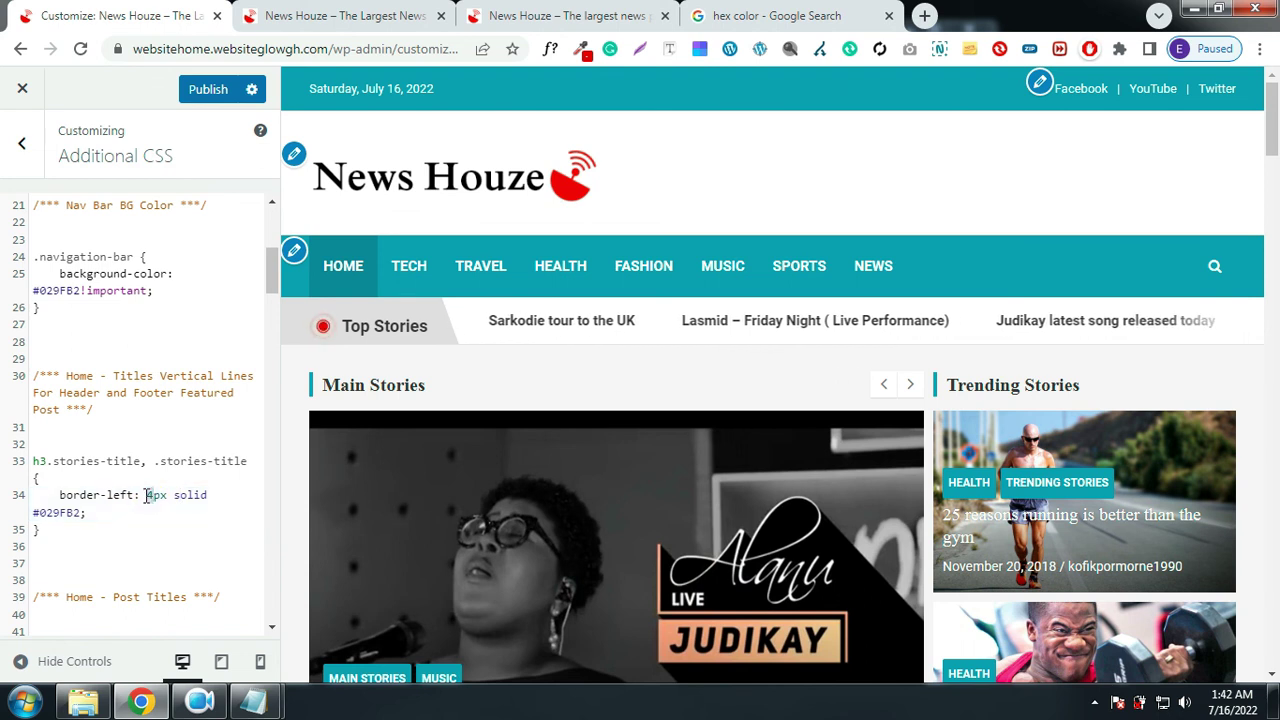
Examine the remaining CSS from the Home Post Titles font weight through the badge, search button, single post and breadcrumb rules to the Sidebar section
scroll(200, 484, down, 2)
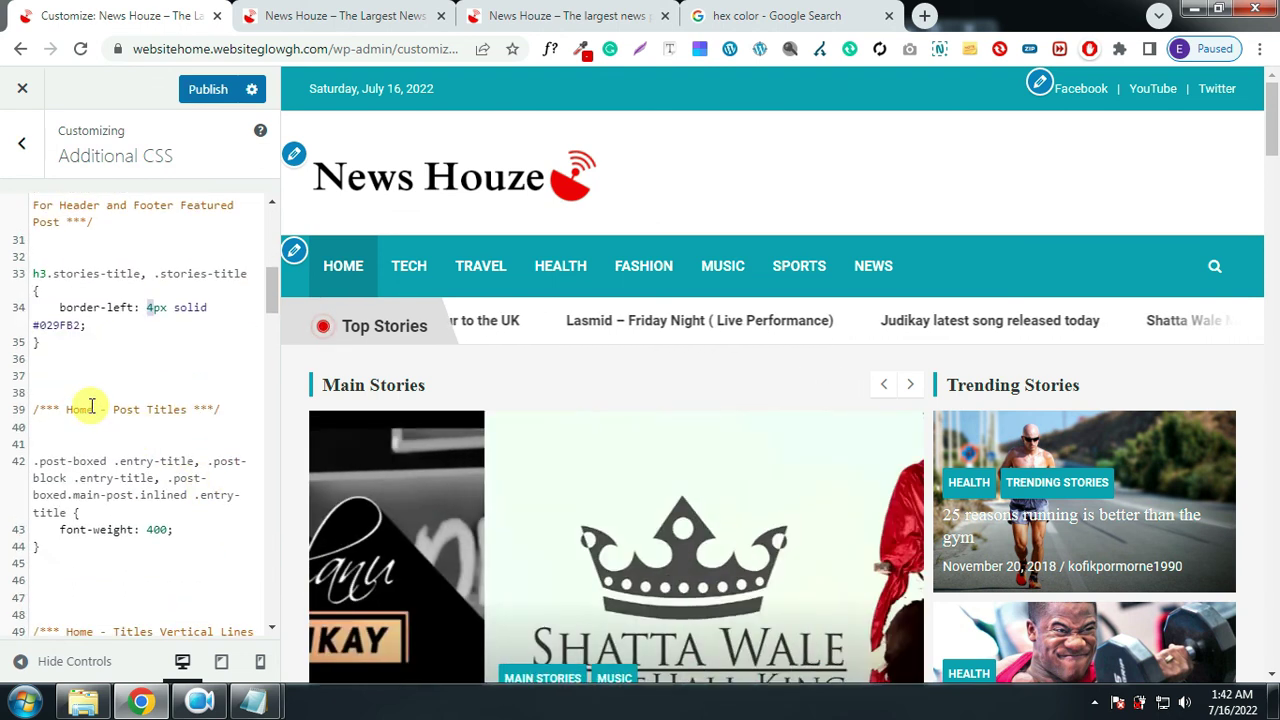
drag(57, 408, 157, 408)
scroll(586, 484, down, 5)
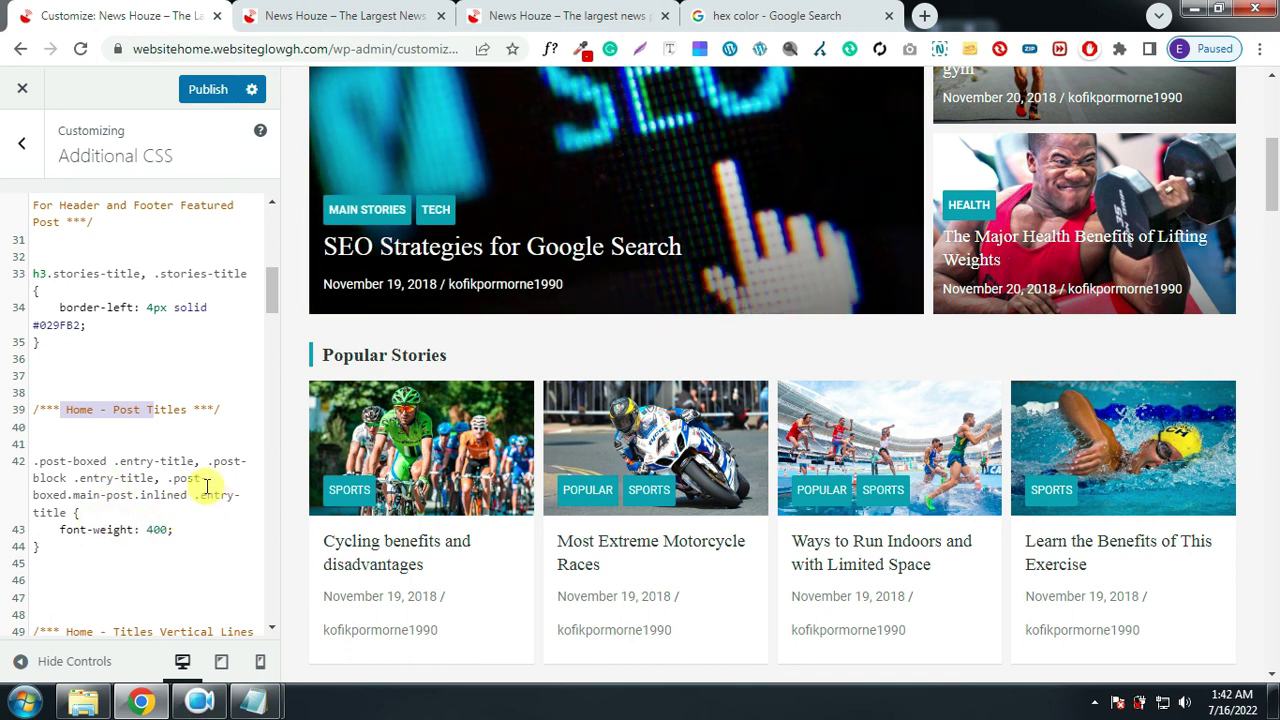
scroll(175, 463, down, 1)
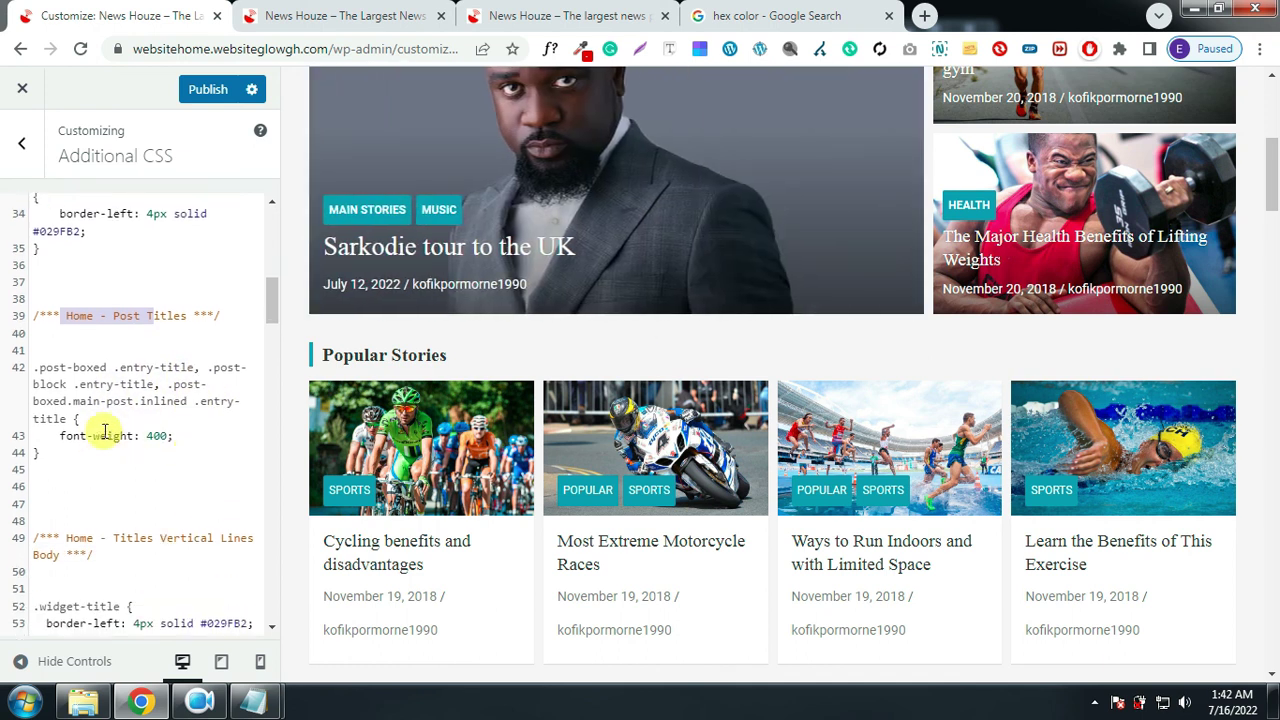
double_click(158, 436)
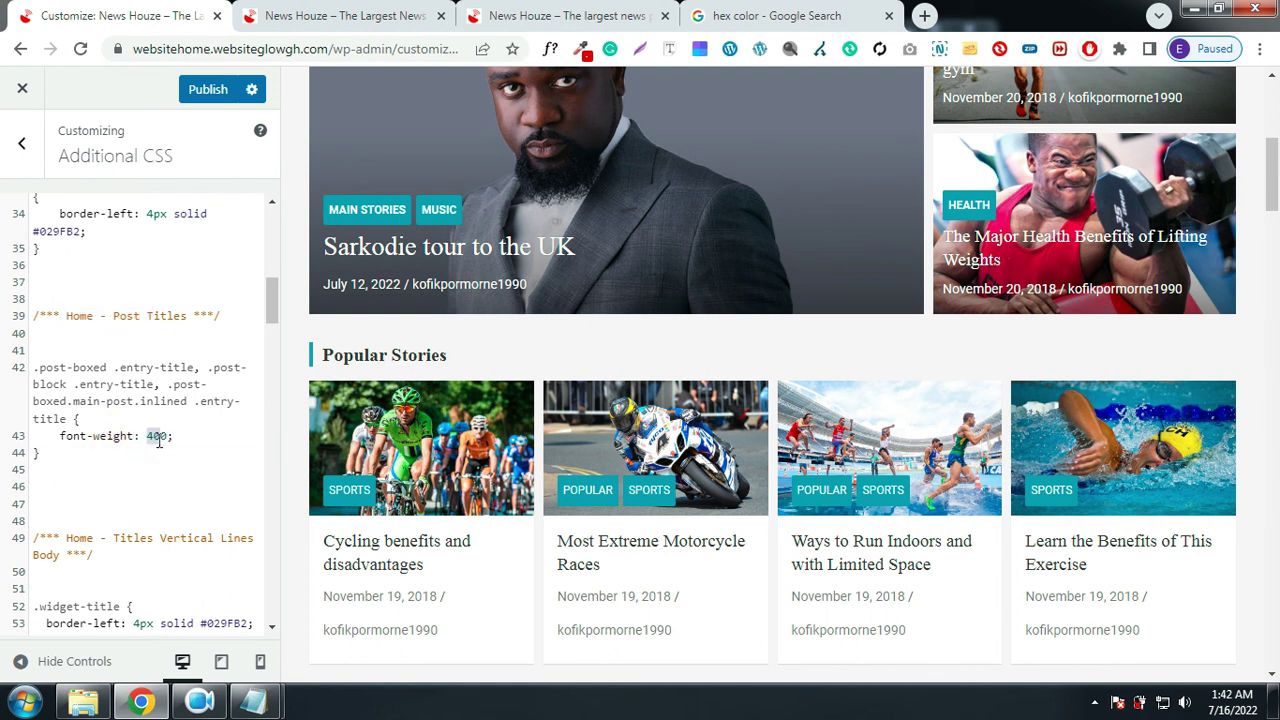
click(508, 366)
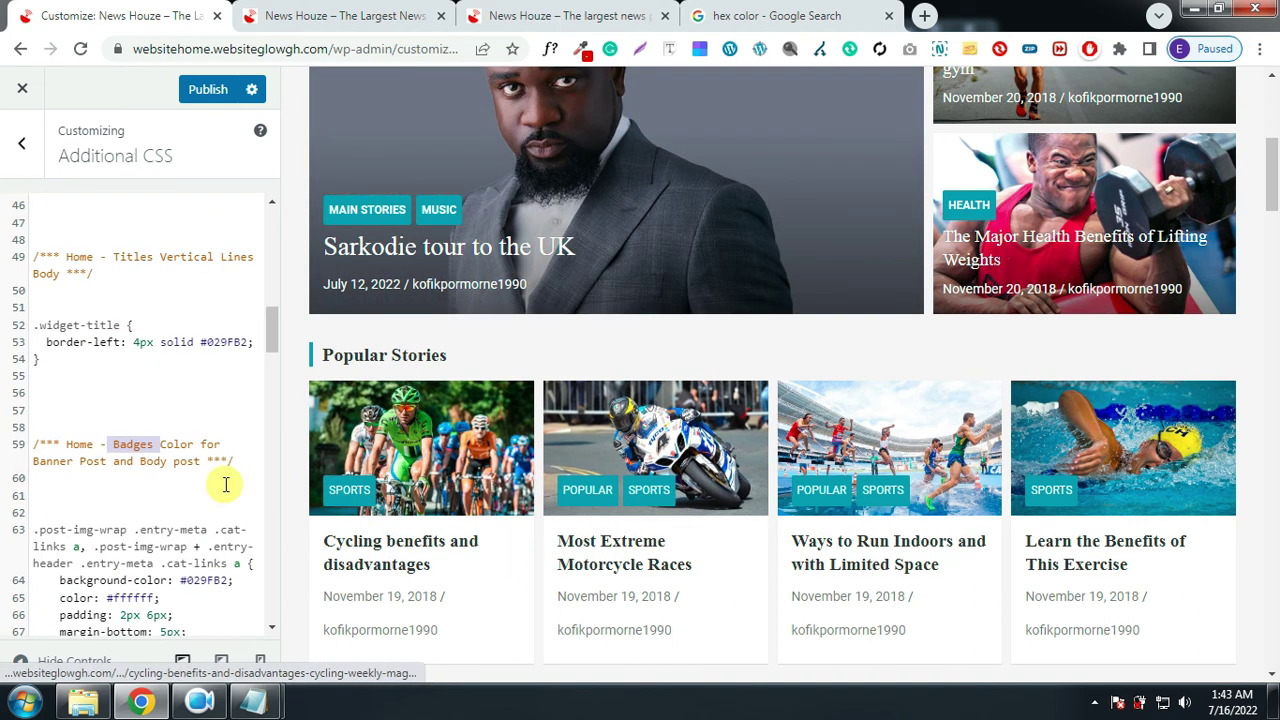
mouse_move(152, 580)
mouse_down()
mouse_move(175, 590)
mouse_move(160, 598)
mouse_up()
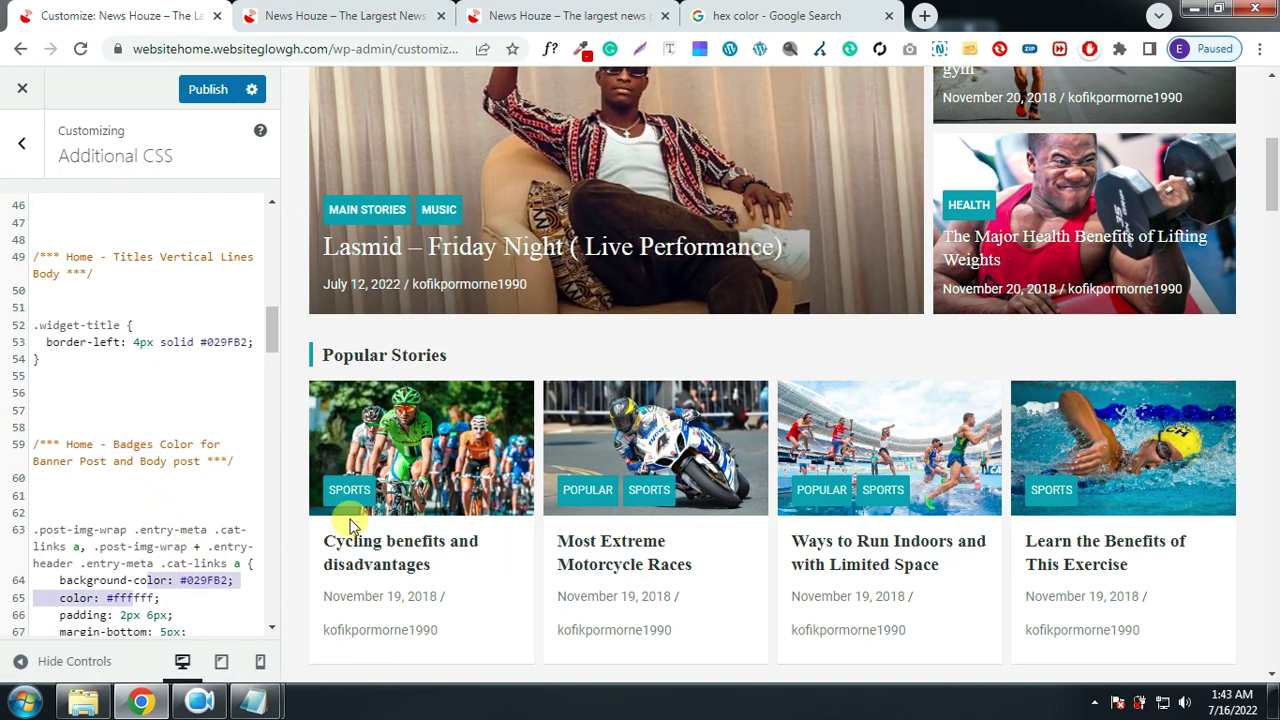
scroll(180, 542, down, 3)
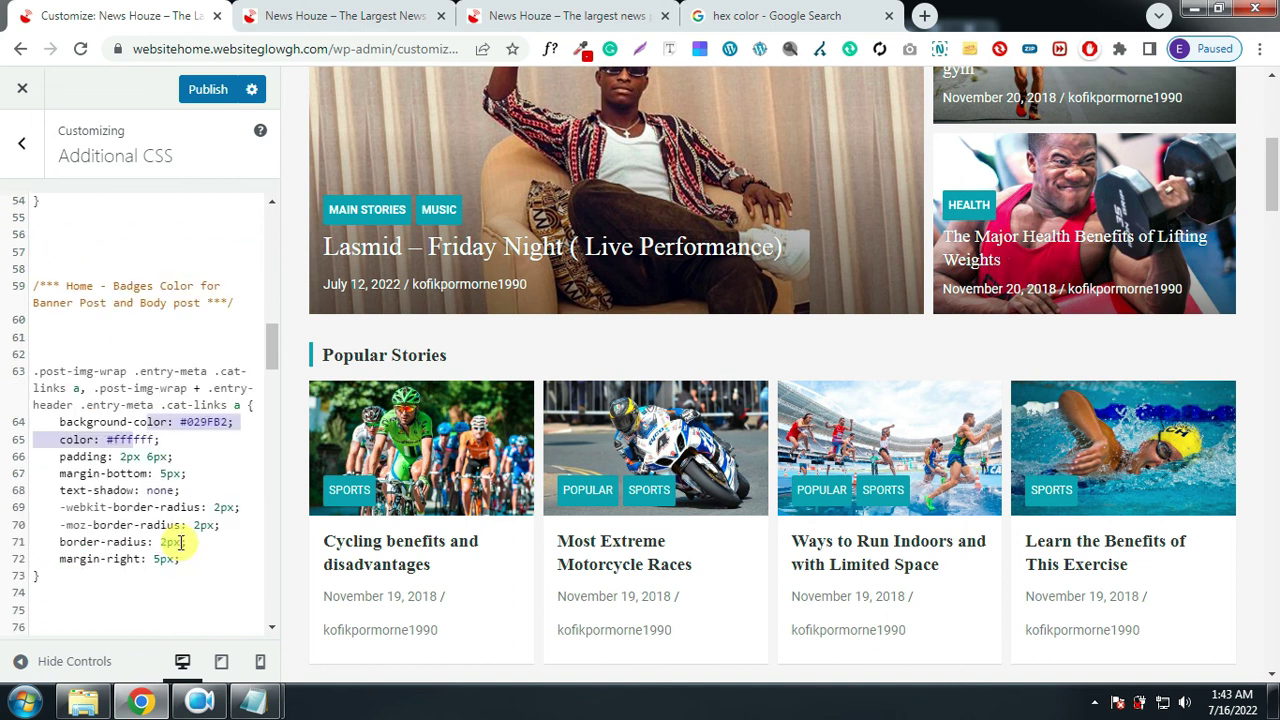
scroll(180, 542, down, 2)
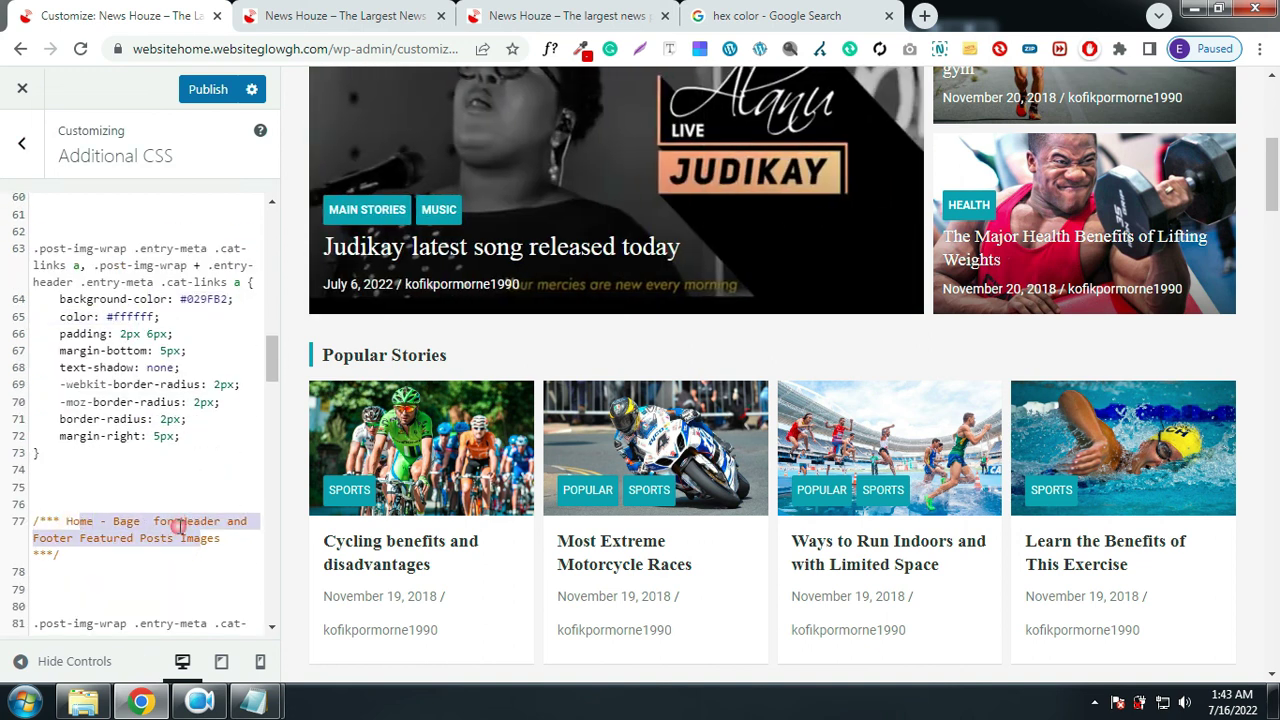
scroll(200, 528, down, 5)
scroll(180, 530, down, 3)
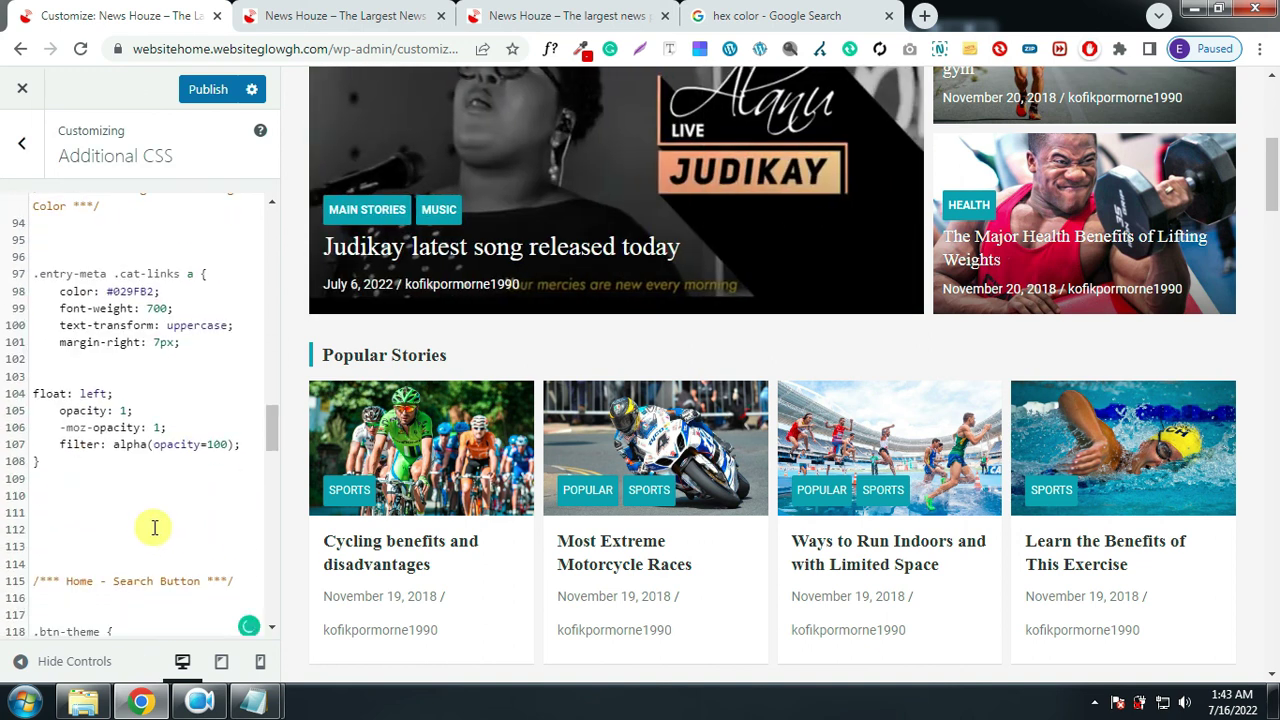
scroll(150, 512, down, 5)
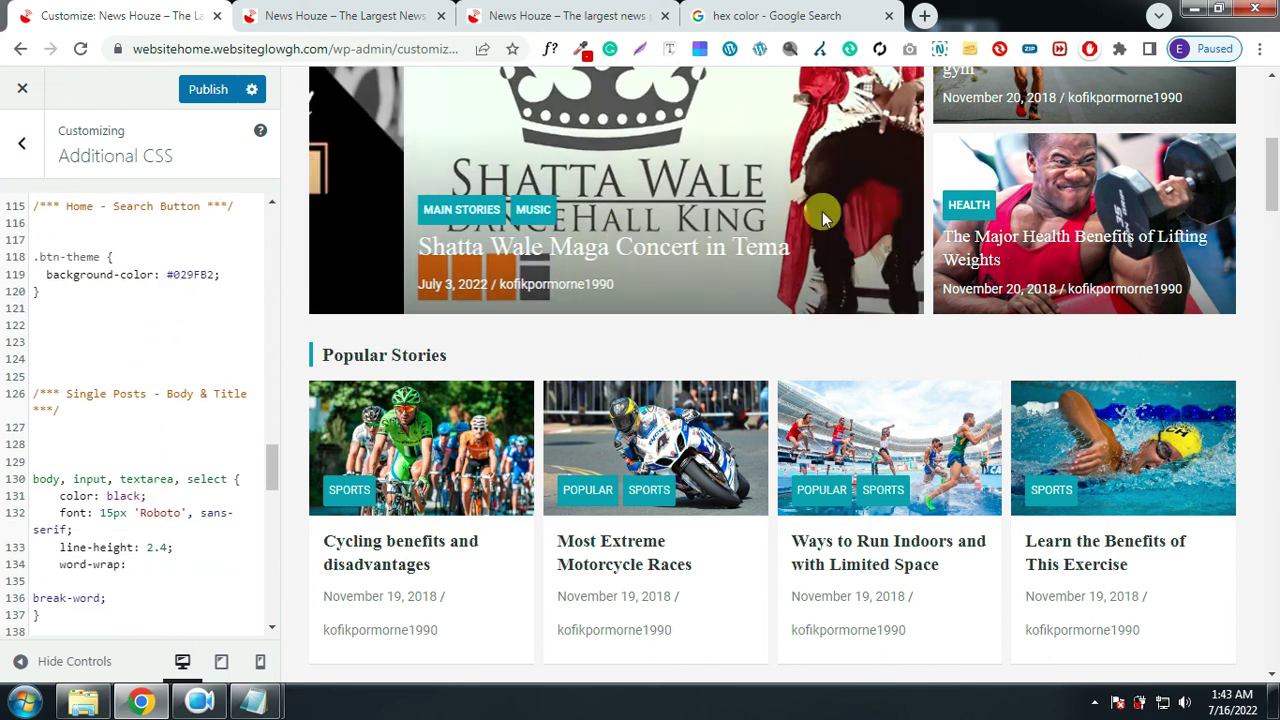
scroll(143, 491, down, 4)
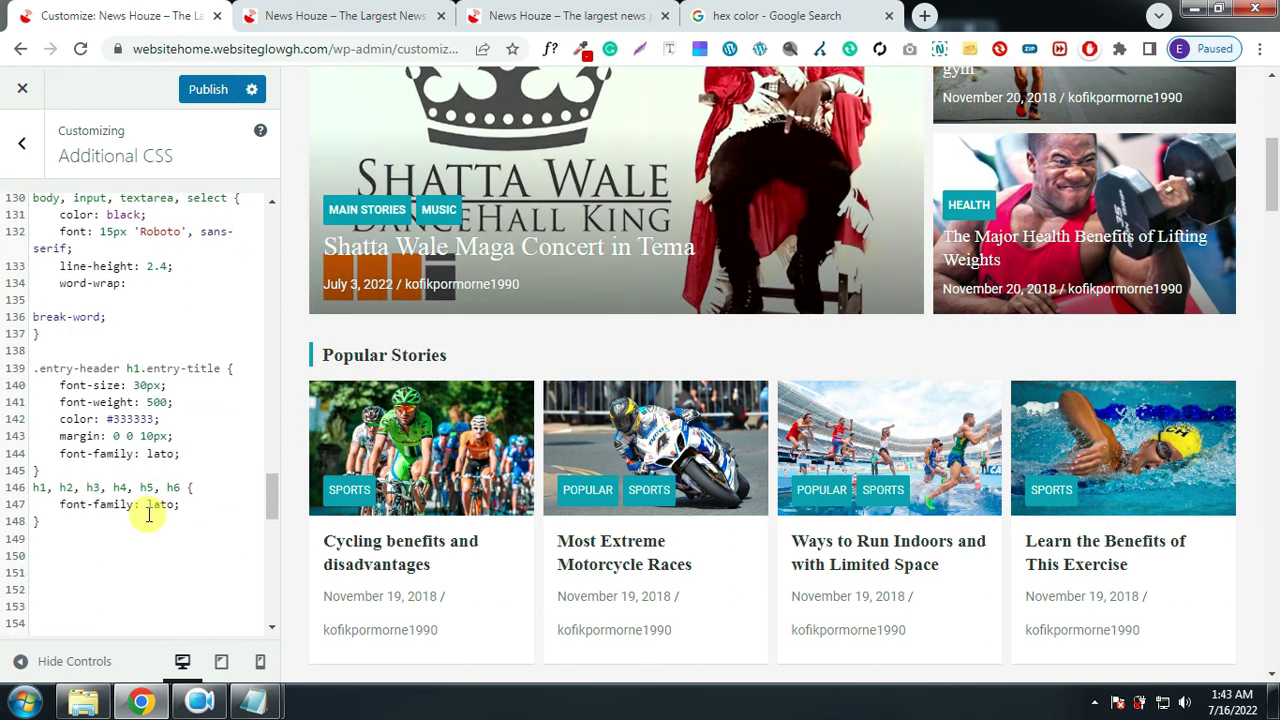
scroll(143, 510, down, 6)
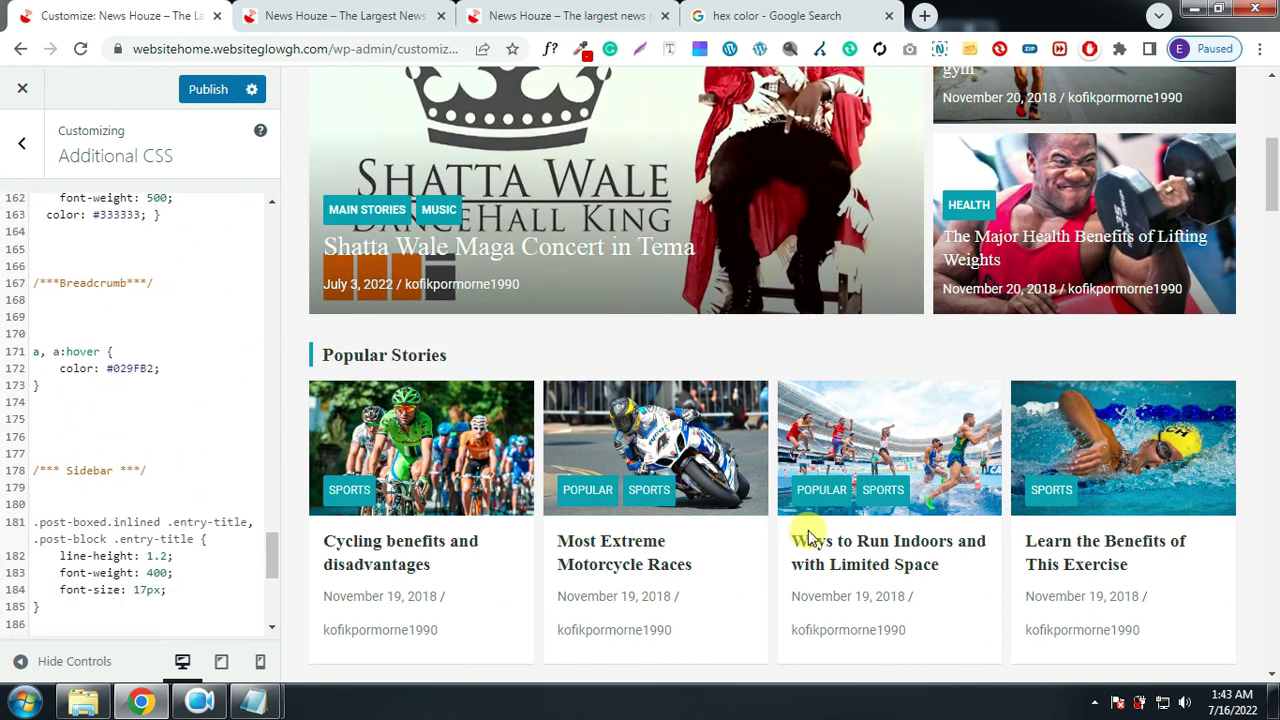
Publish the Additional CSS changes and reload the live News Houze homepage to check the new colors
click(209, 92)
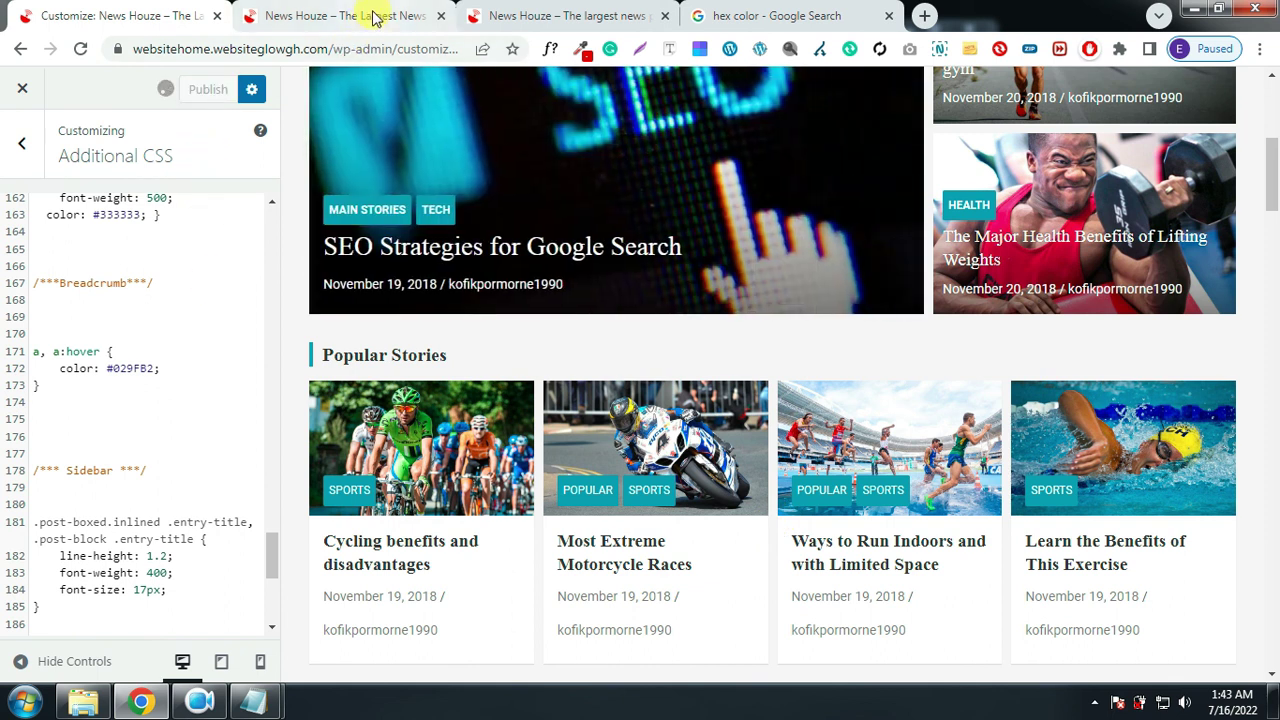
click(336, 15)
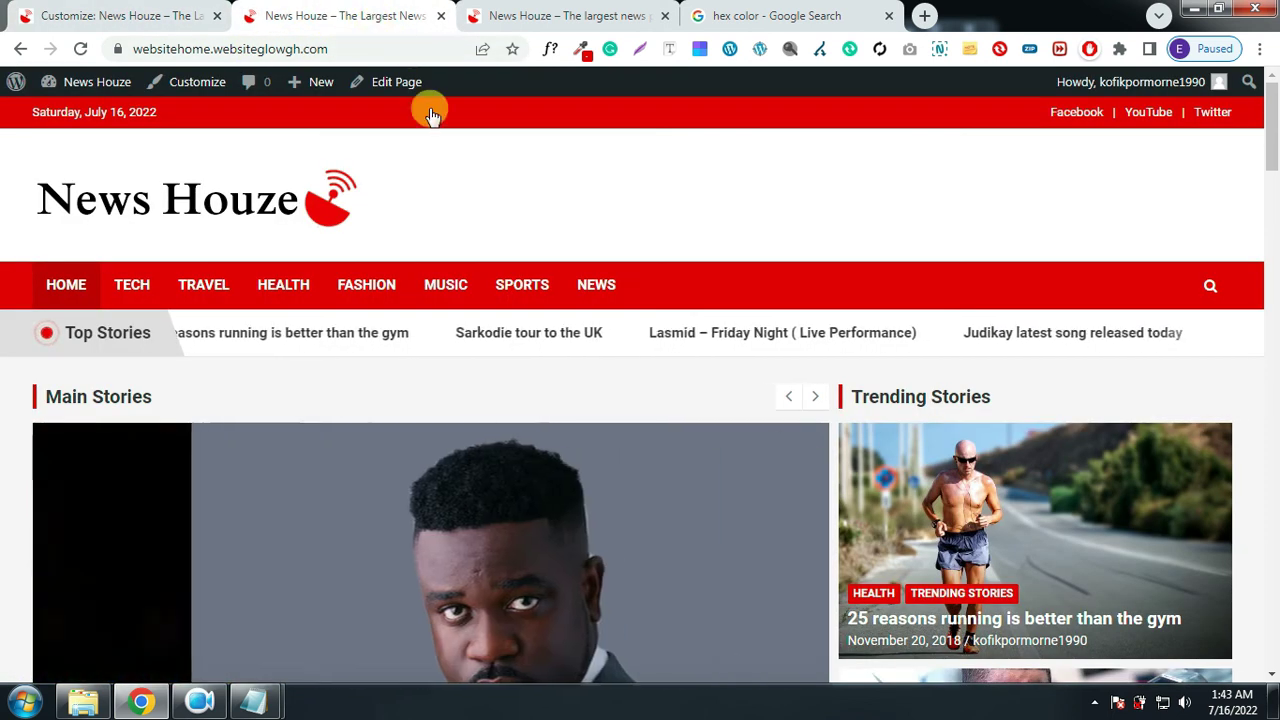
click(82, 49)
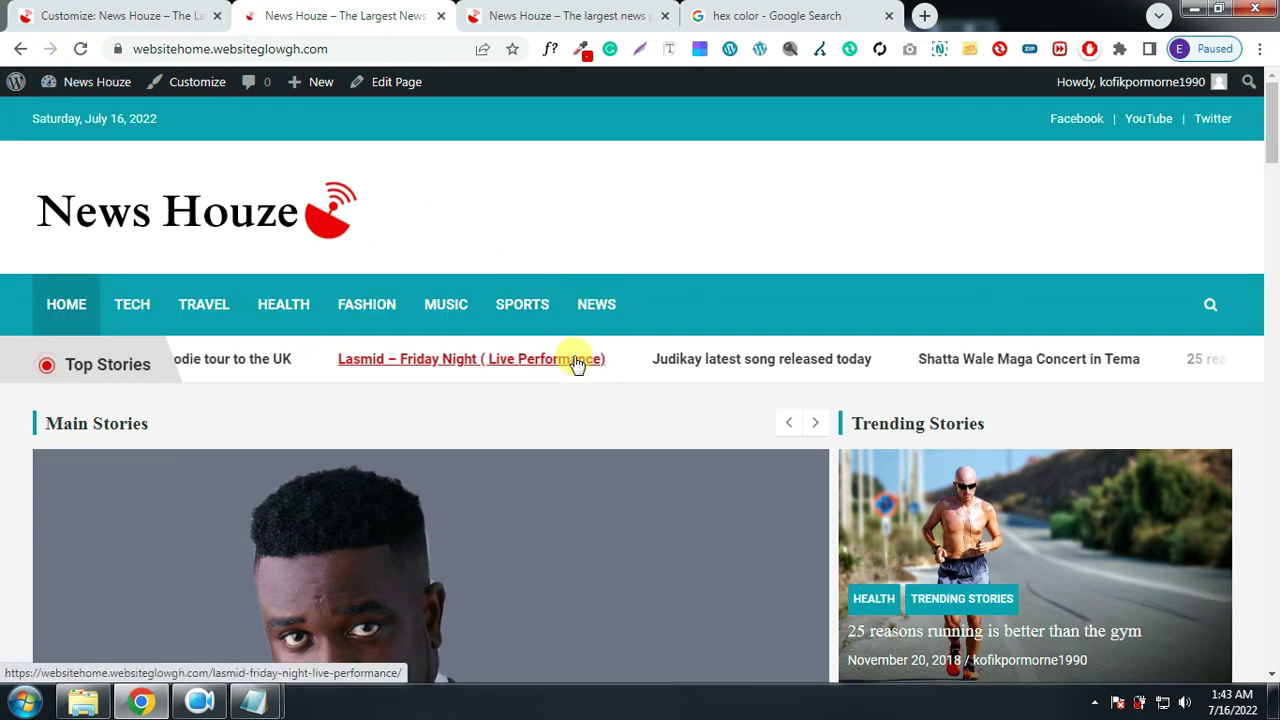
scroll(568, 368, down, 2)
scroll(568, 368, down, 5)
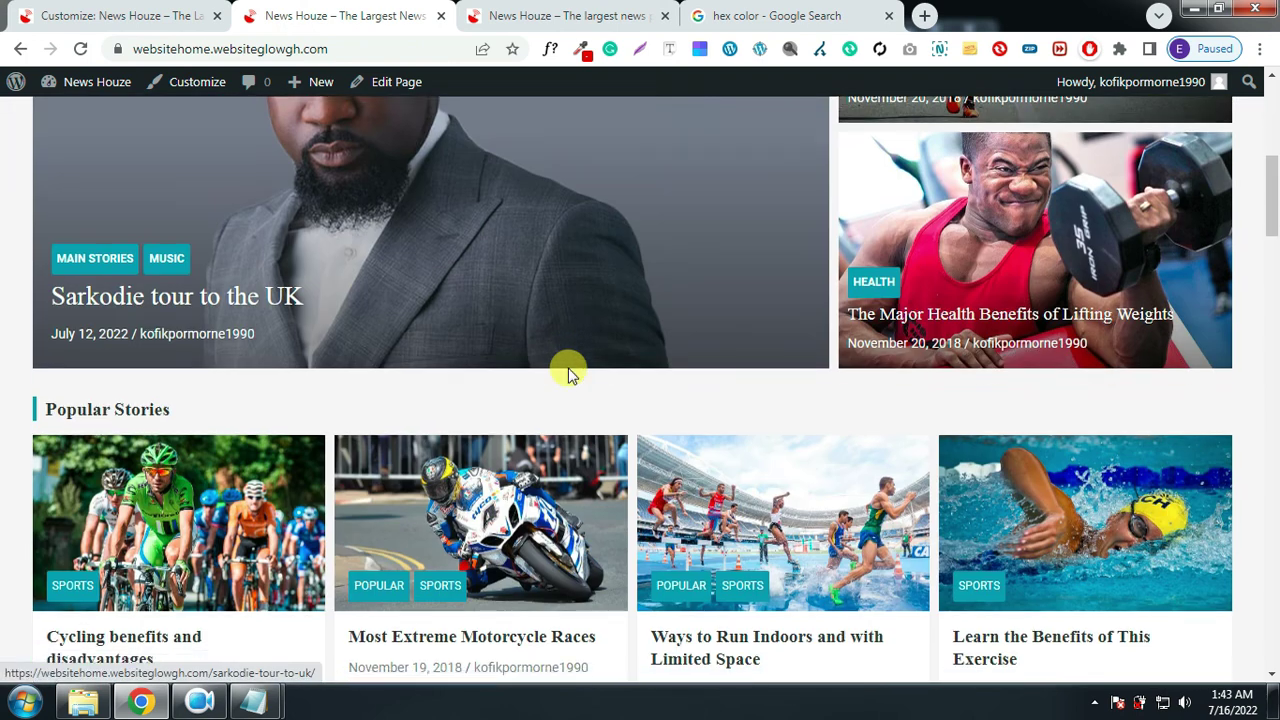
scroll(568, 370, up, 6)
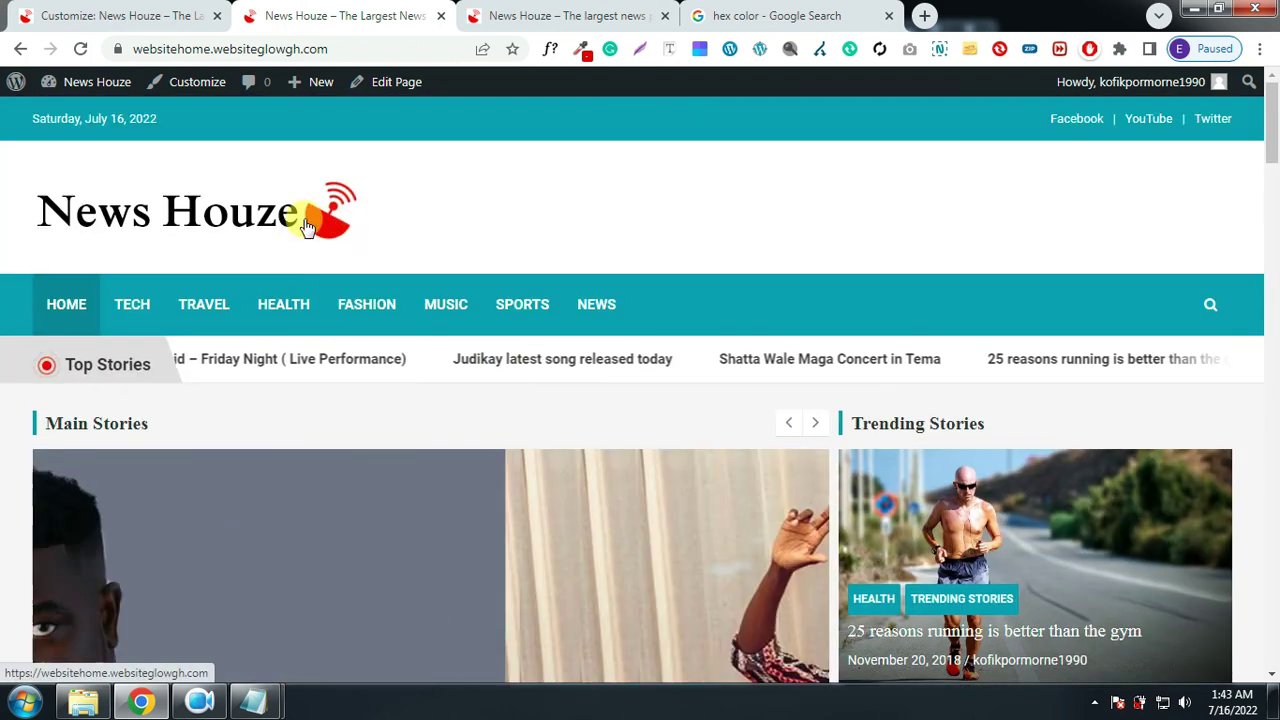
Return to the theme customizer and open the logo selection under Site Identity
click(152, 18)
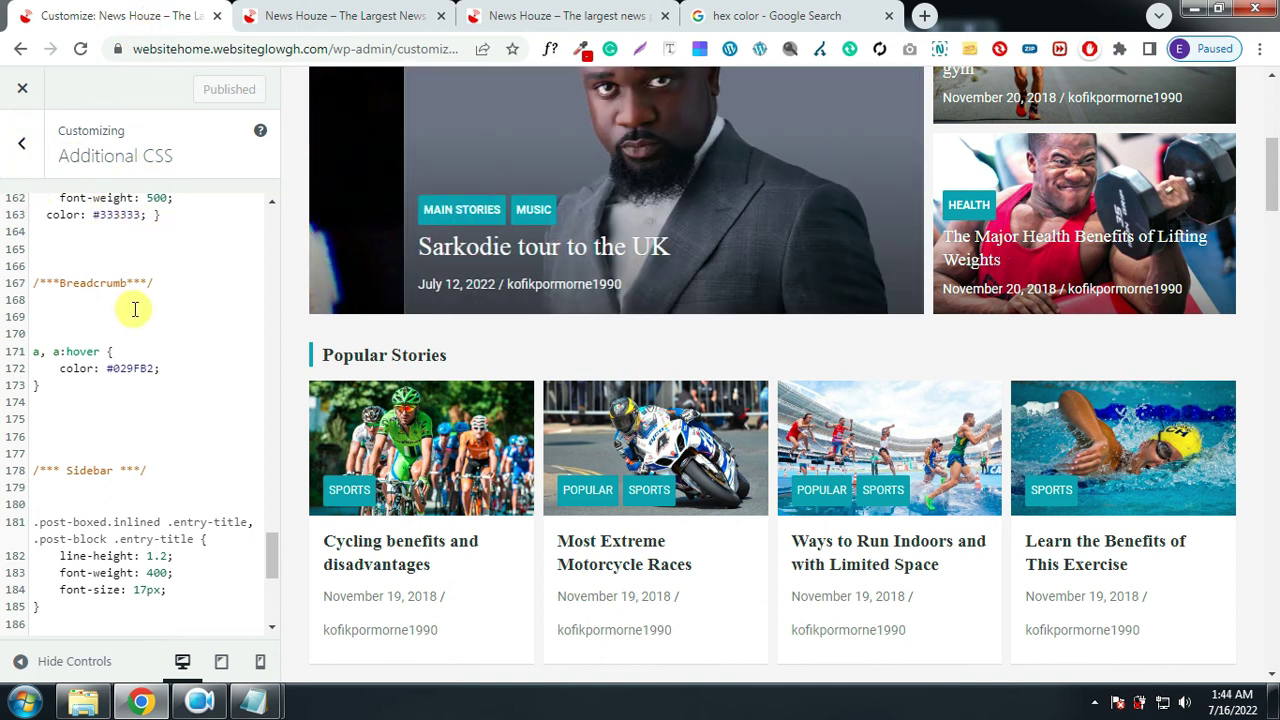
scroll(134, 309, up, 5)
click(33, 153)
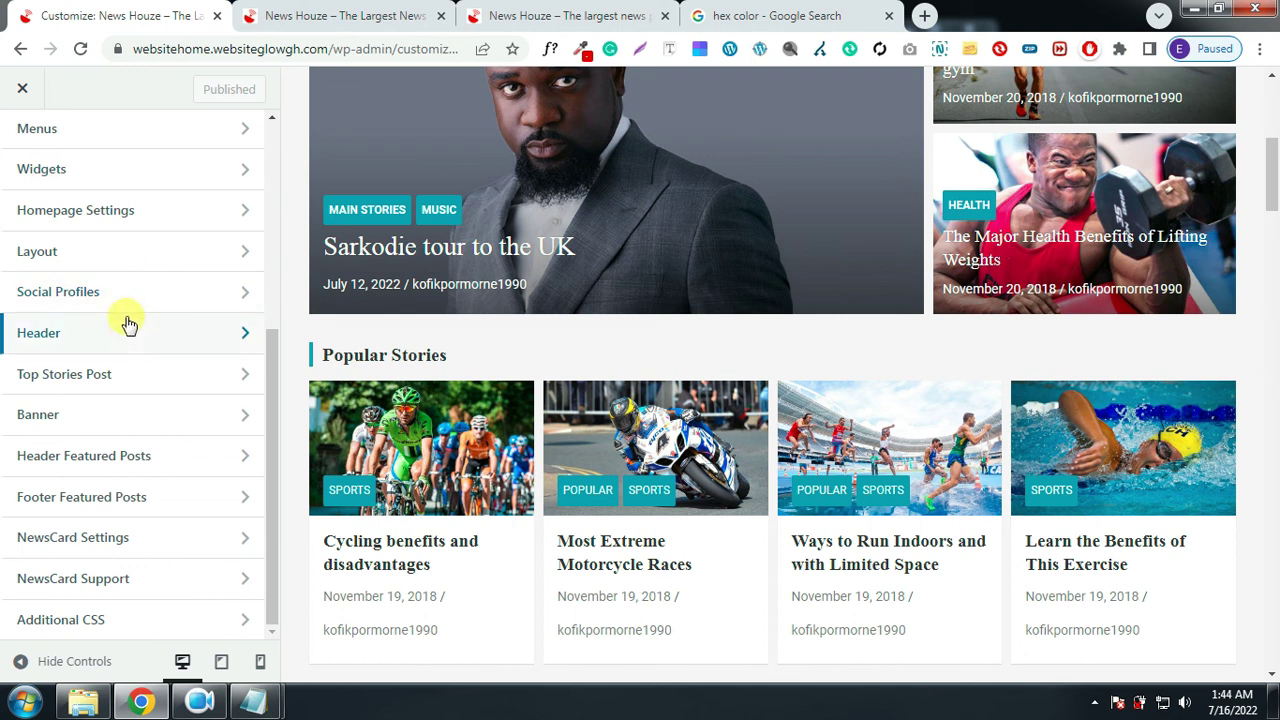
scroll(150, 300, up, 5)
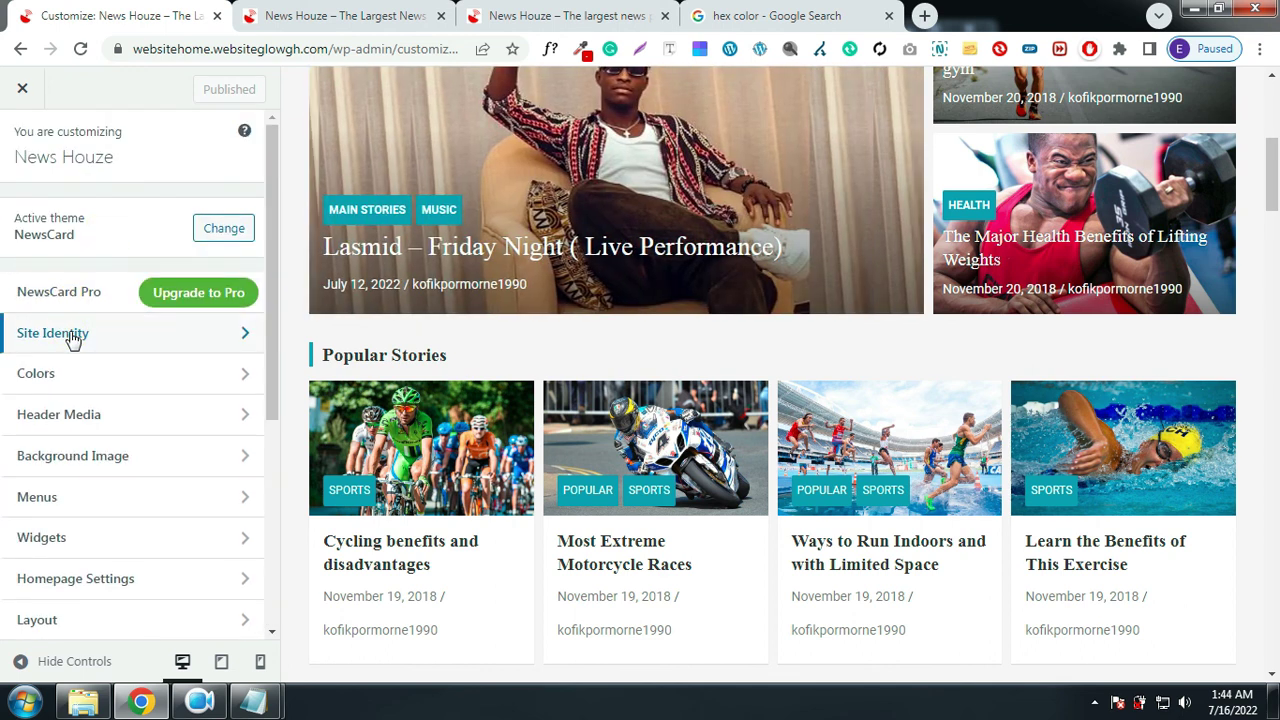
click(73, 340)
click(190, 262)
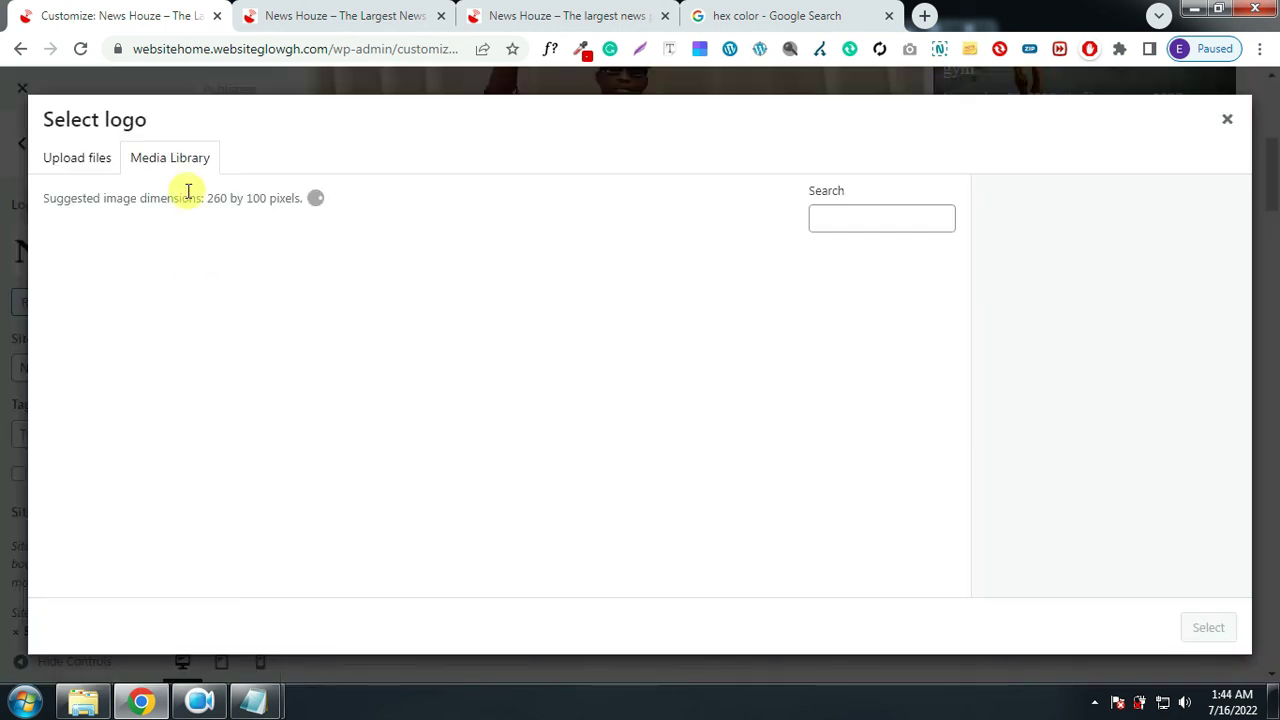
Upload Green Logo from the Logo folder in News House Files as the uncropped site logo and publish the change
click(93, 160)
click(651, 400)
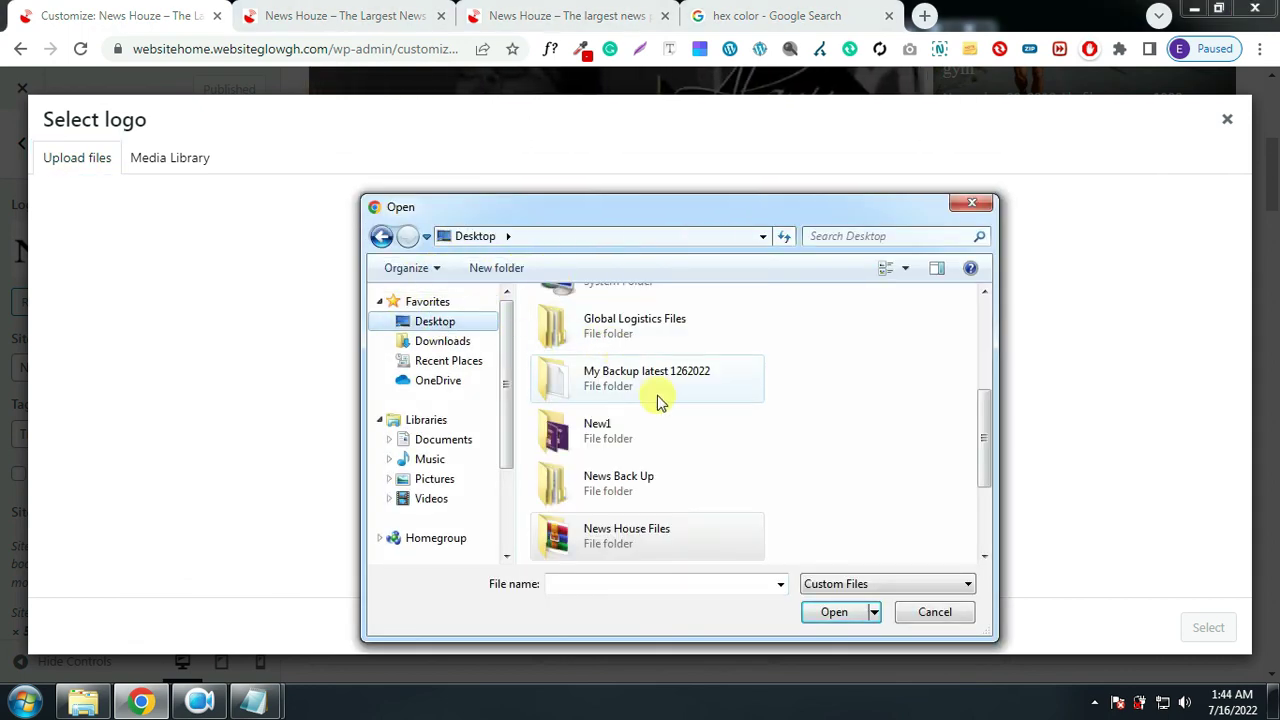
double_click(648, 530)
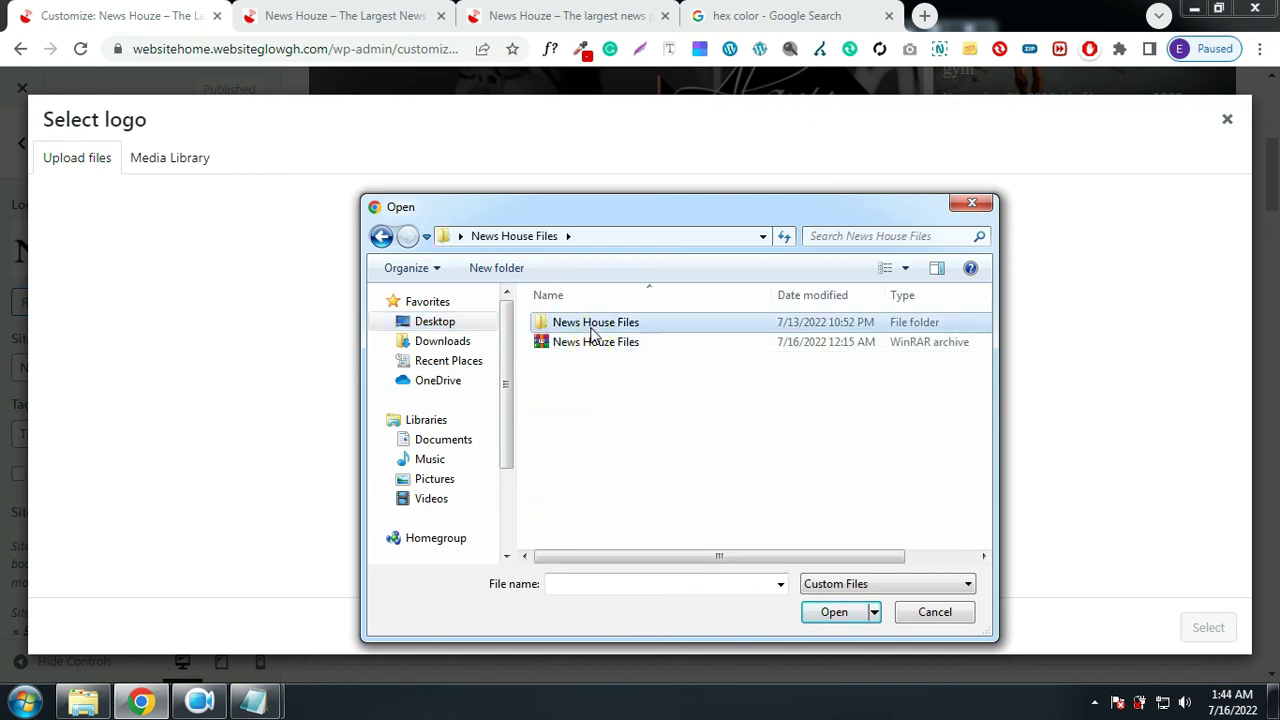
double_click(591, 325)
double_click(585, 401)
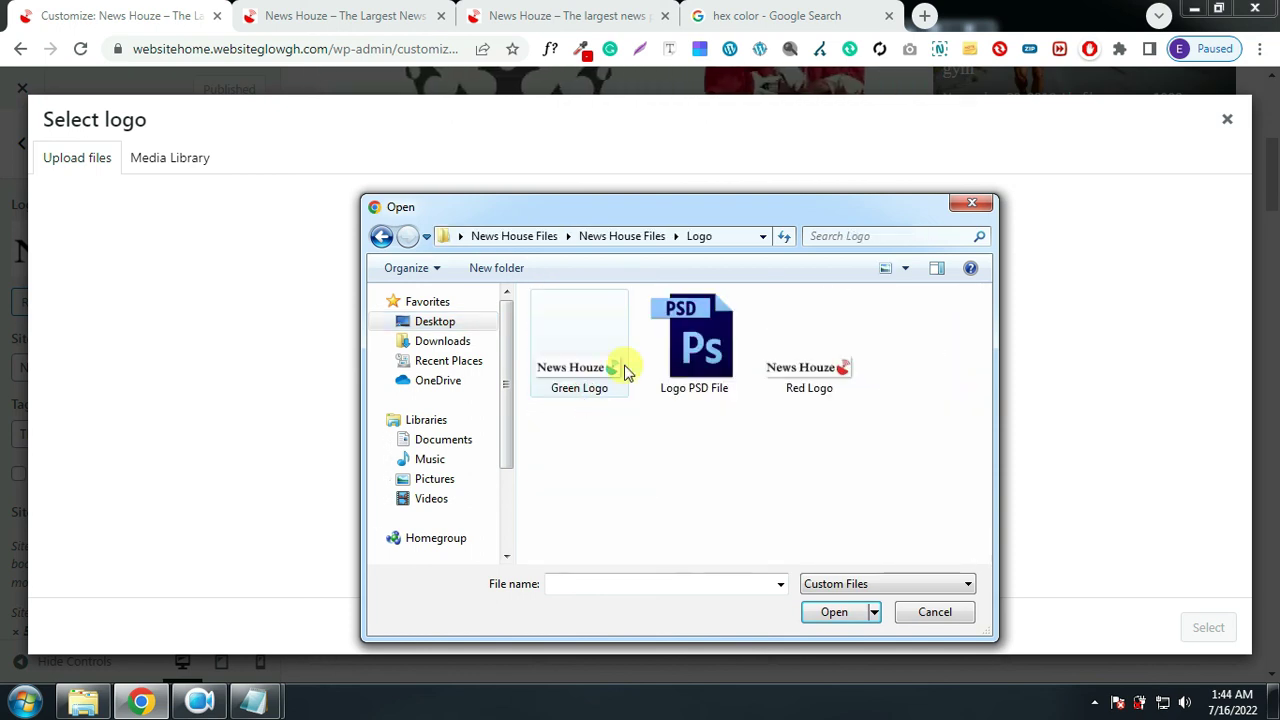
double_click(604, 370)
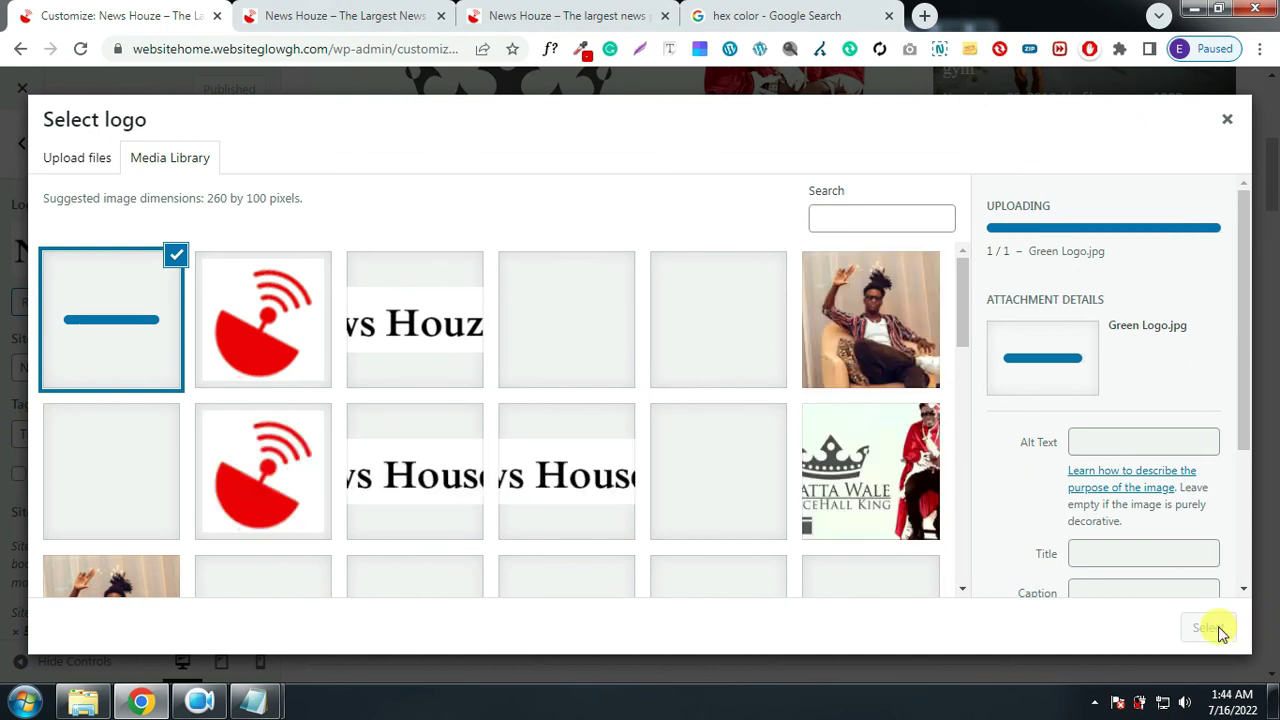
click(1207, 628)
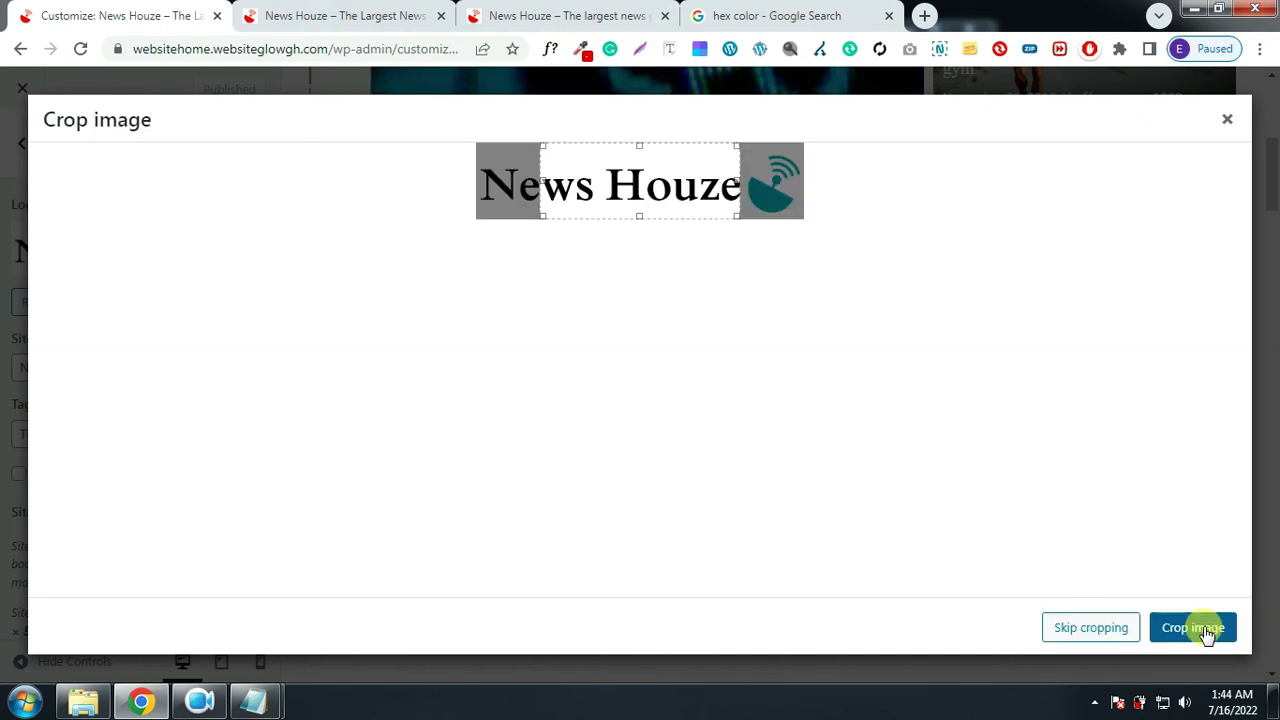
click(1068, 630)
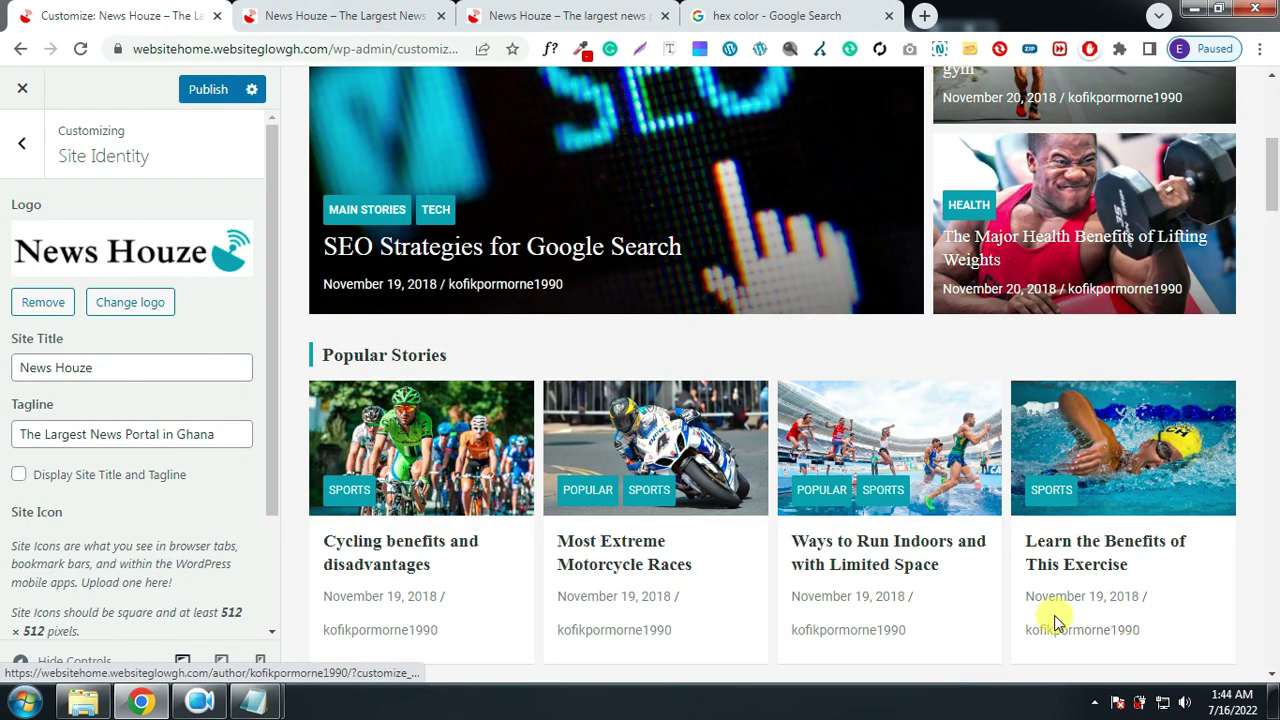
scroll(566, 374, up, 6)
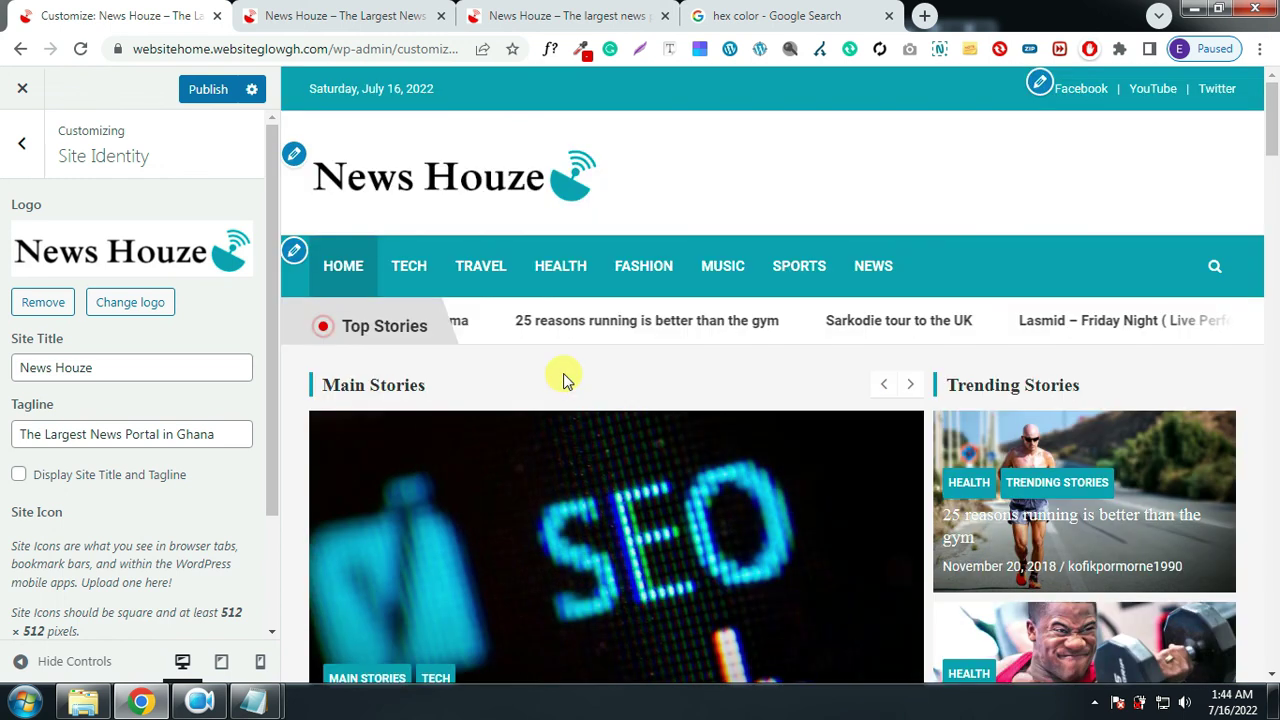
click(209, 92)
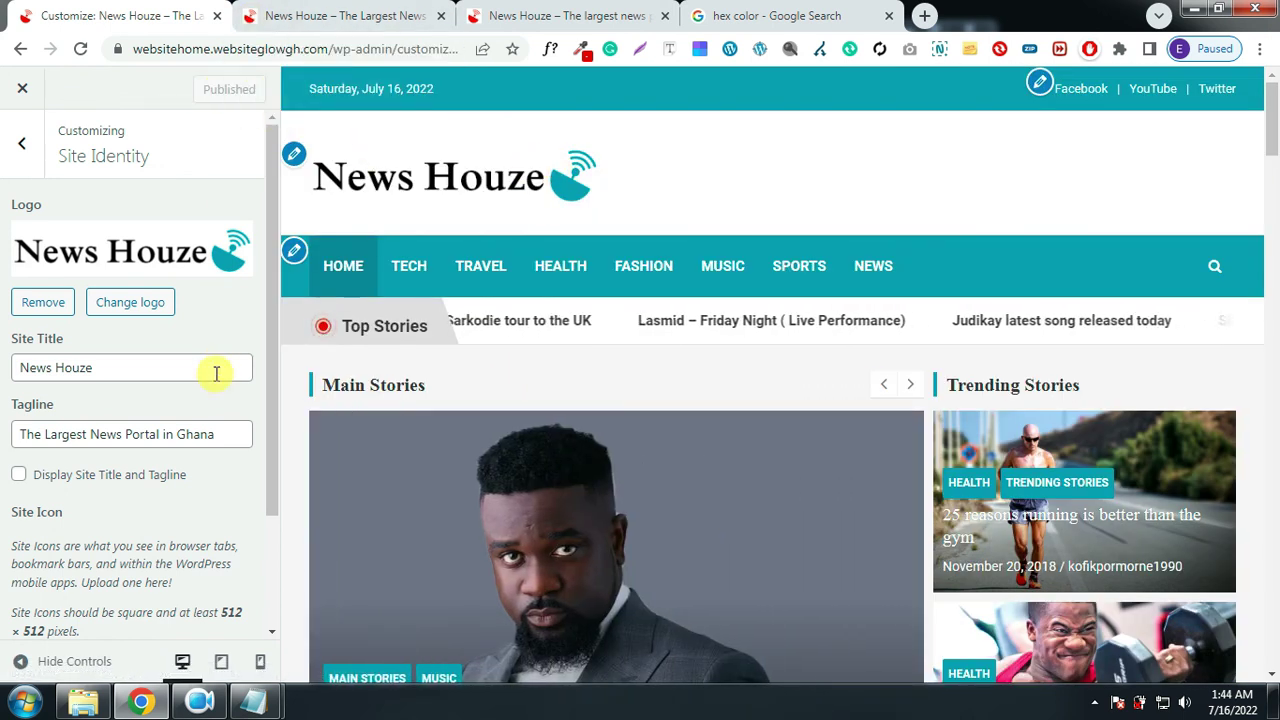
Upload Green Site Icon from the Site Icon folder in News House Files as the uncropped site icon and publish the change
scroll(175, 430, down, 1)
scroll(194, 543, down, 1)
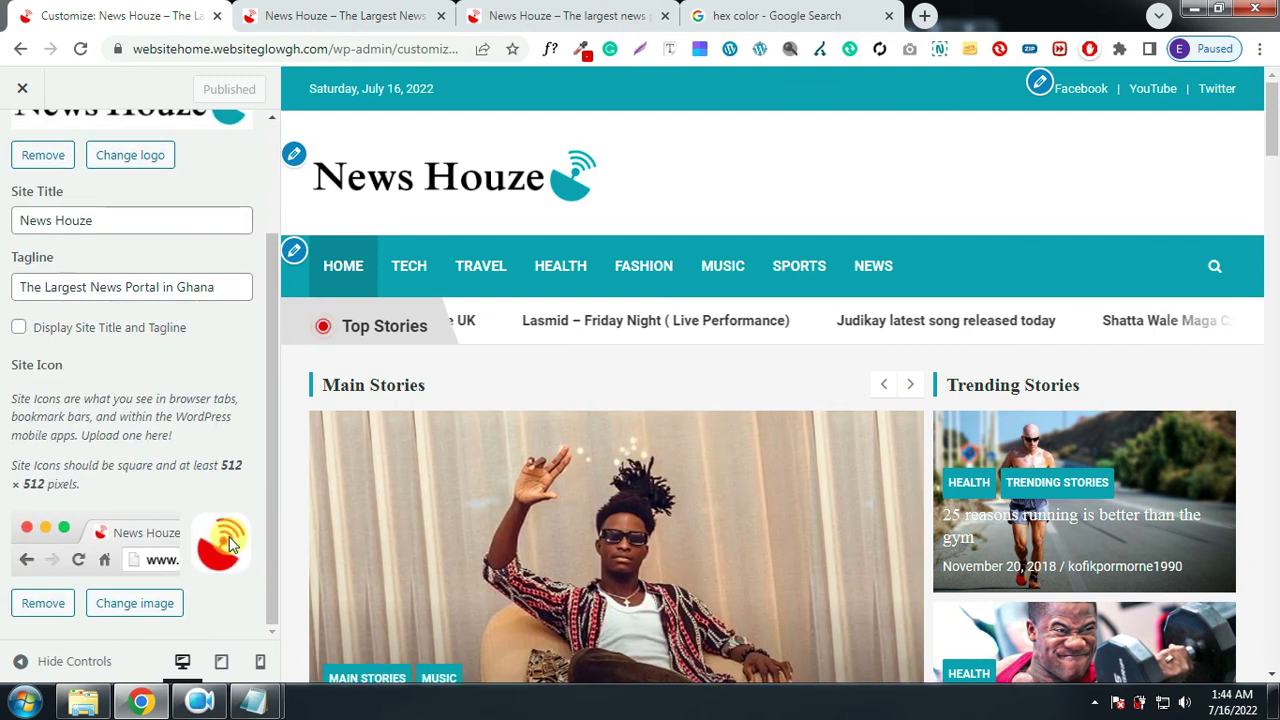
click(130, 604)
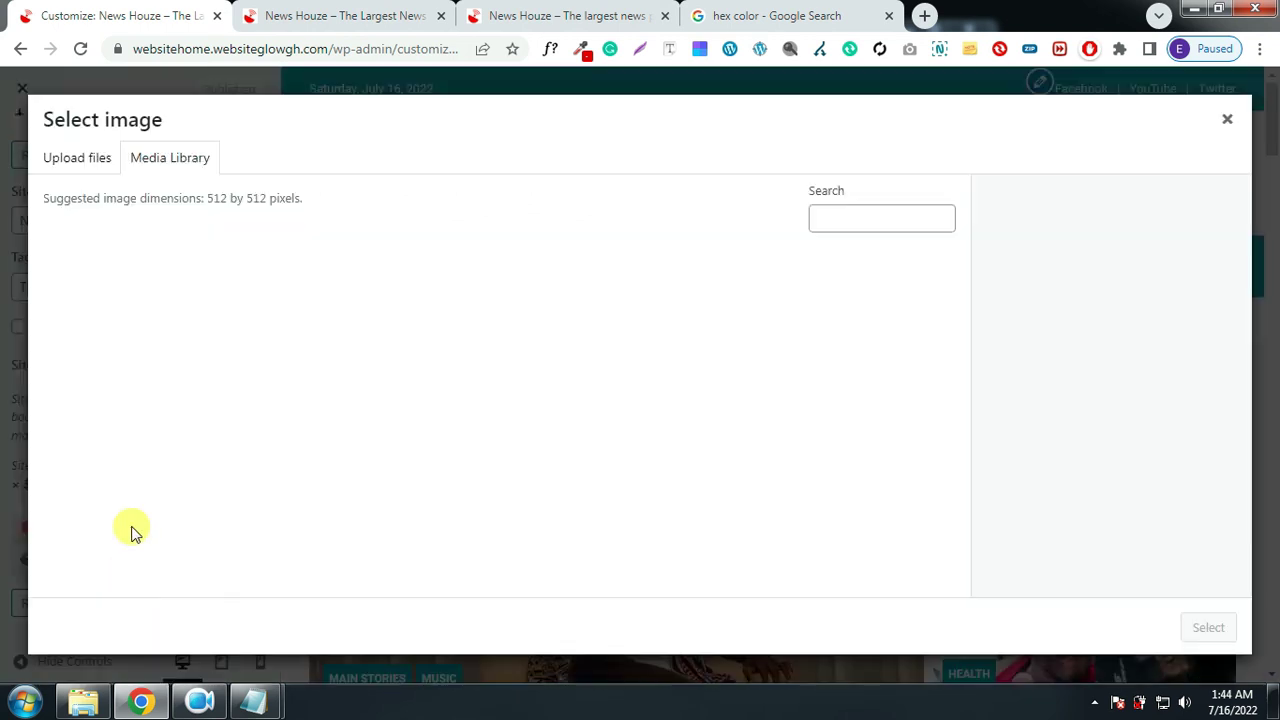
click(67, 160)
click(640, 402)
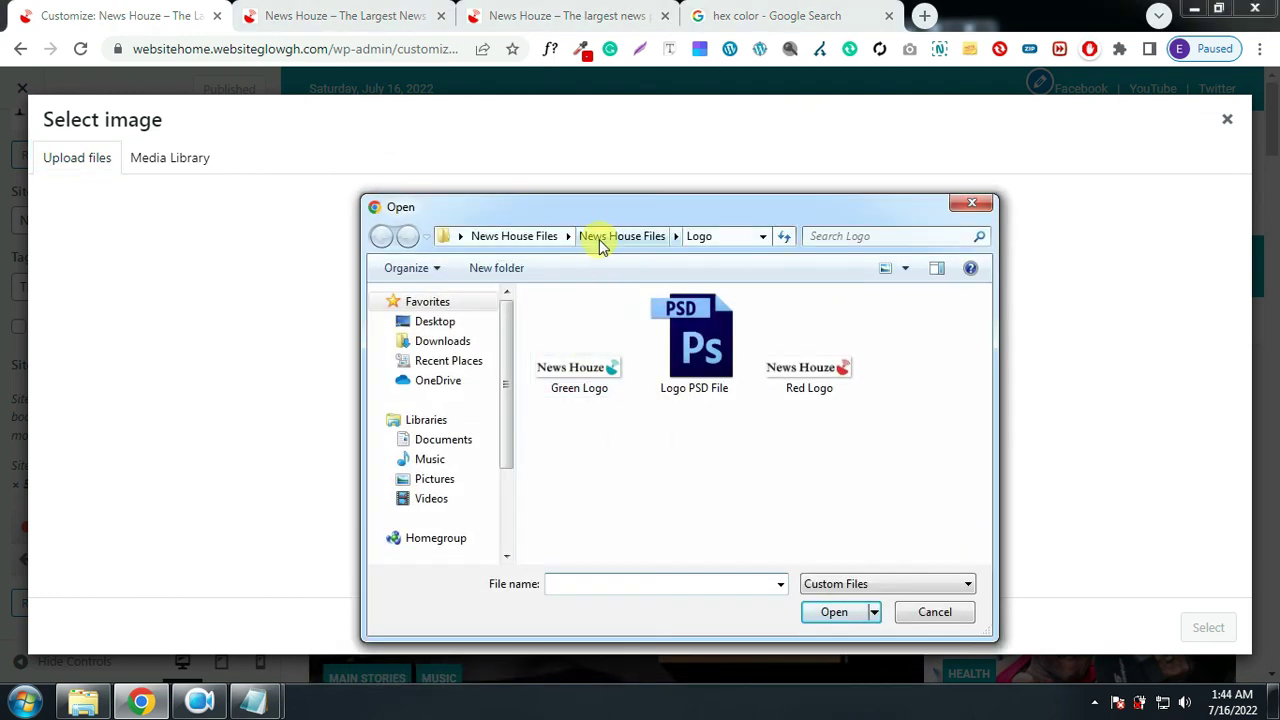
click(600, 242)
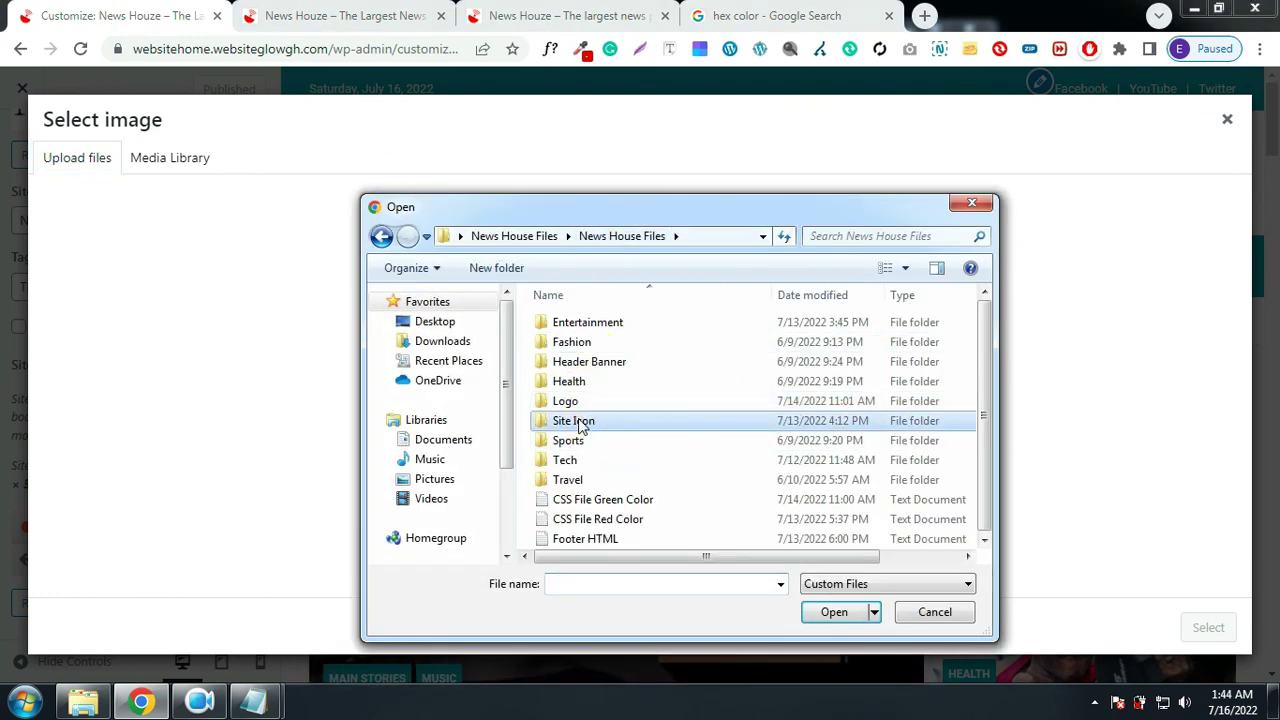
double_click(580, 425)
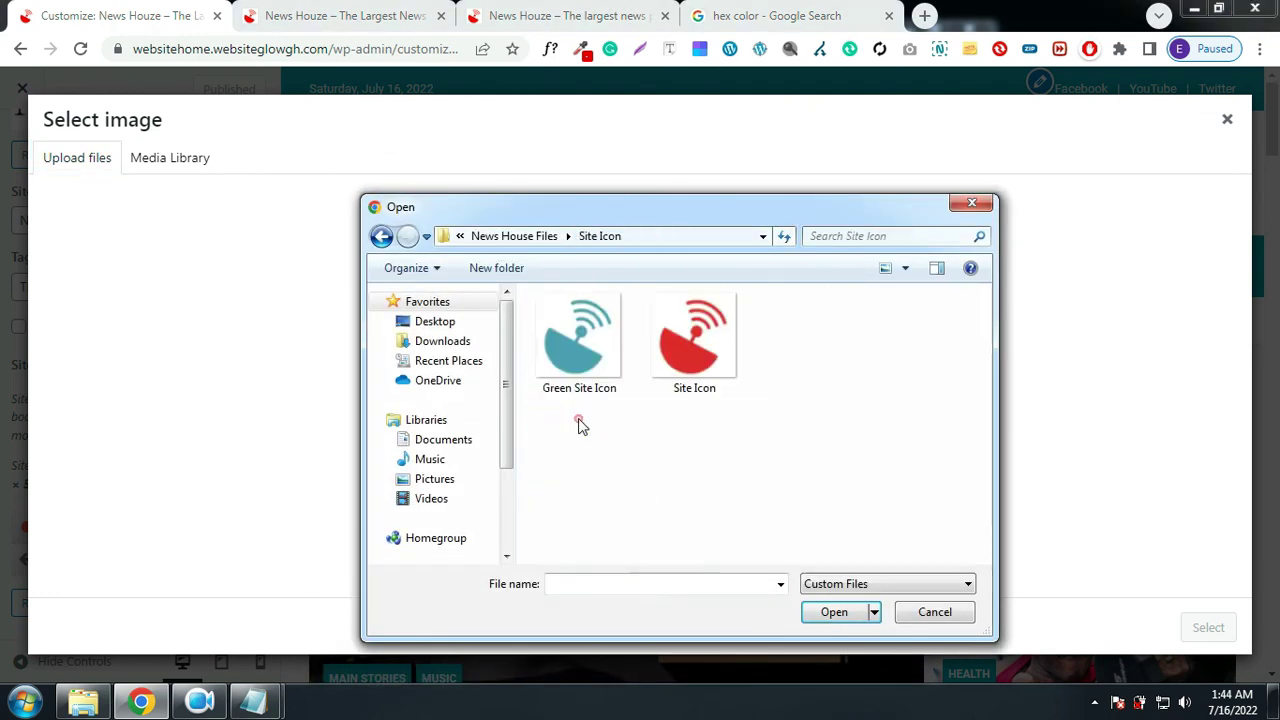
double_click(580, 378)
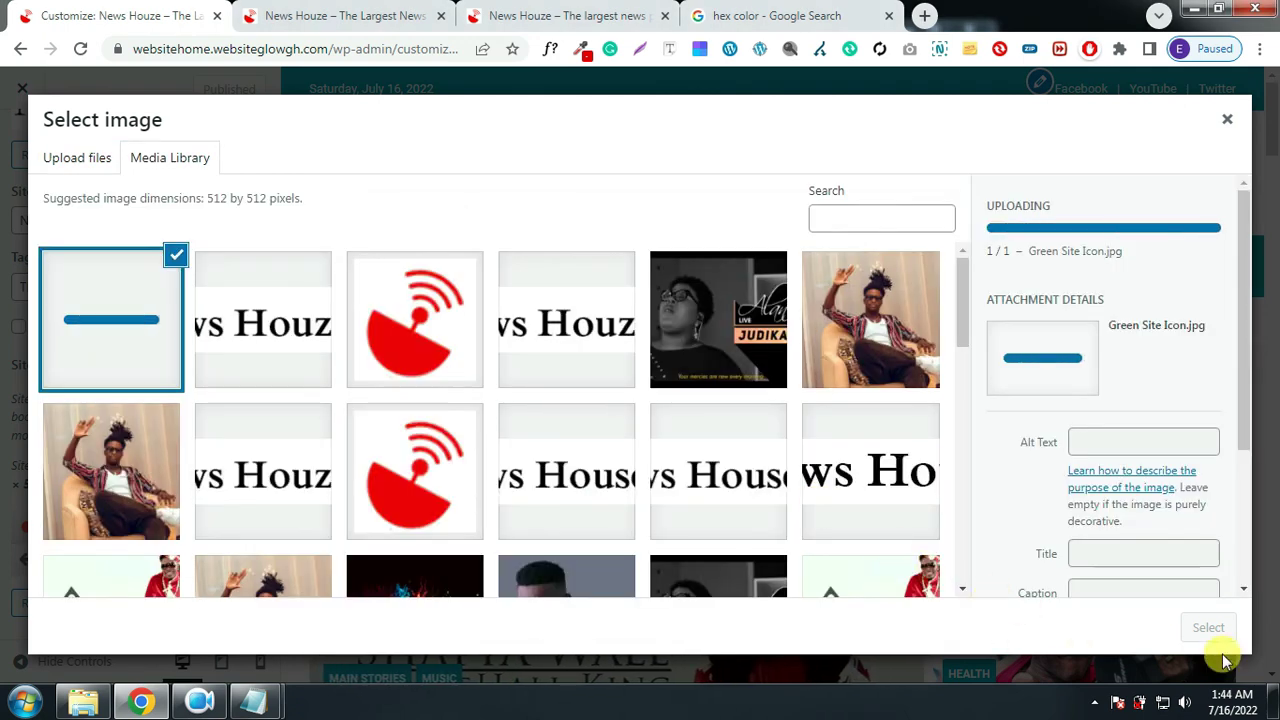
click(1220, 632)
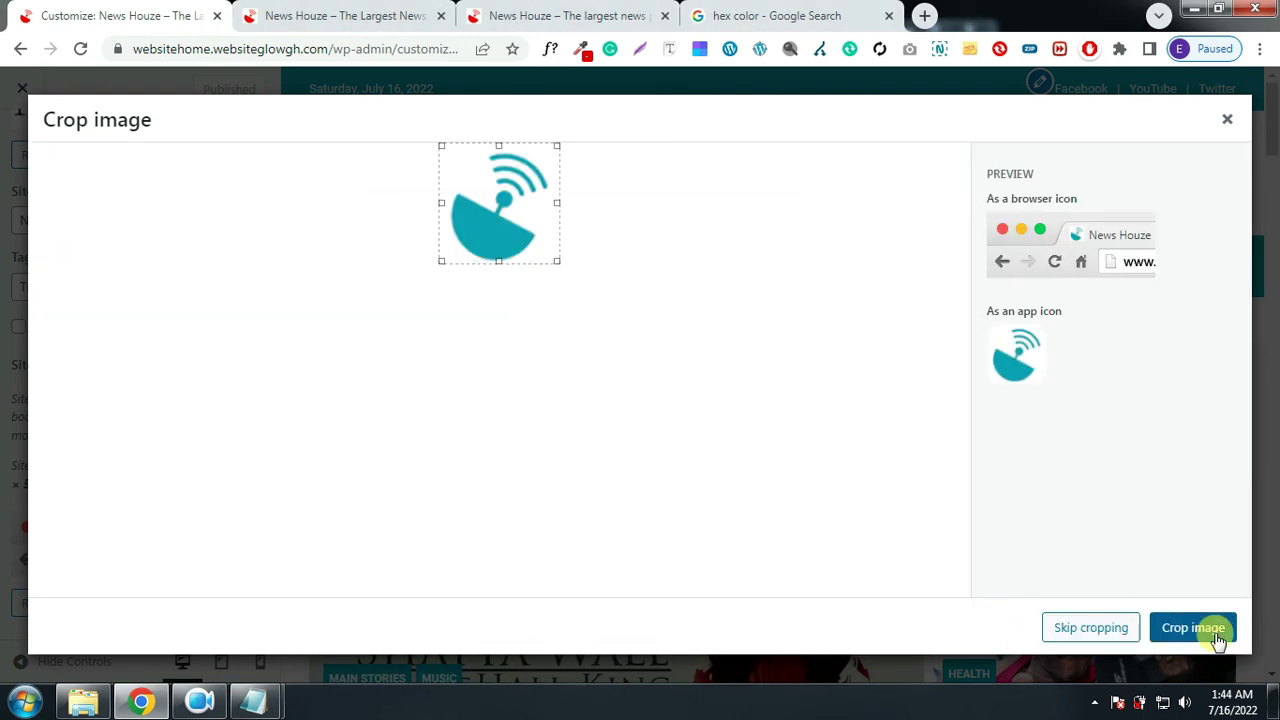
click(1058, 630)
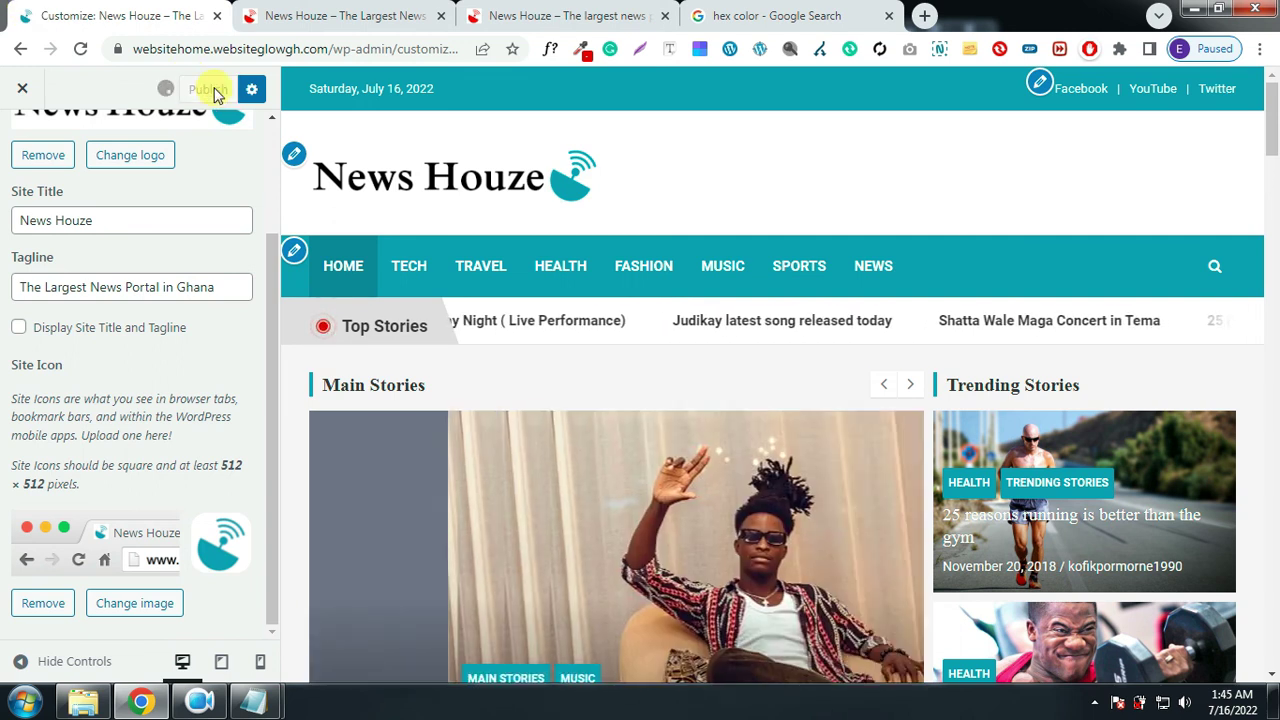
Reload the live News Houze homepage and check the logo, site icon and colors from the header through the Technology section
click(313, 10)
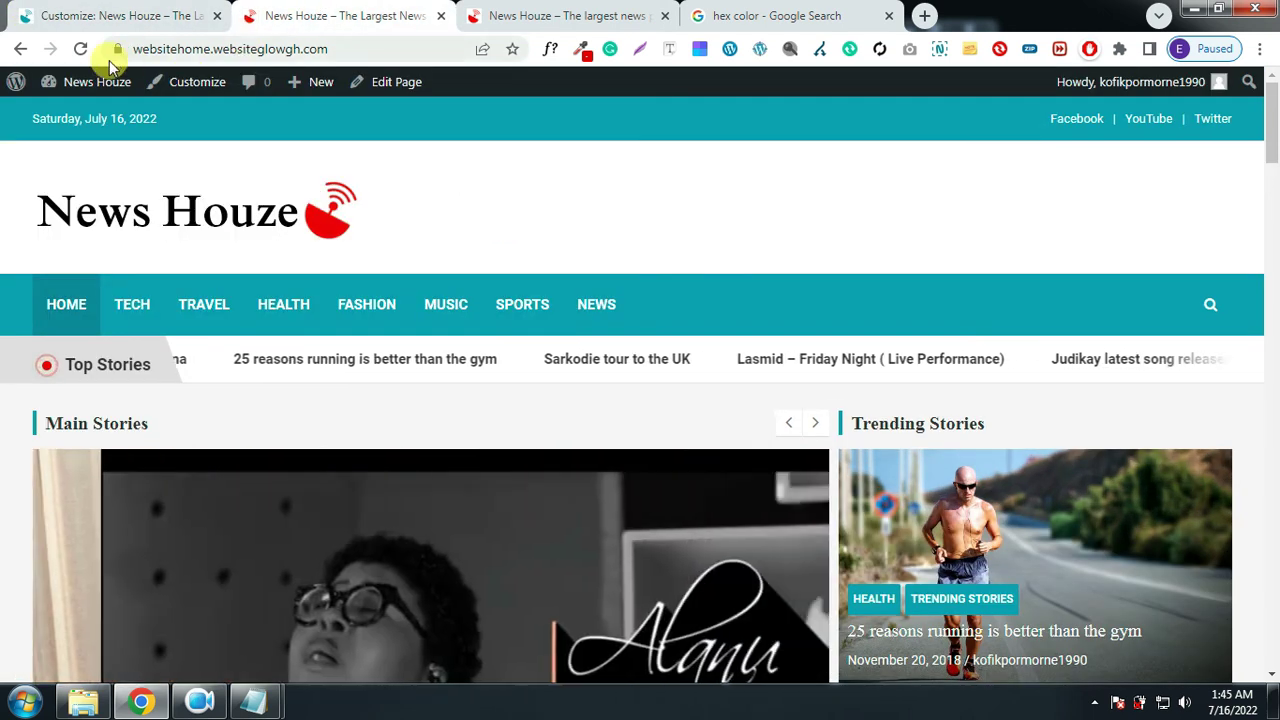
click(82, 48)
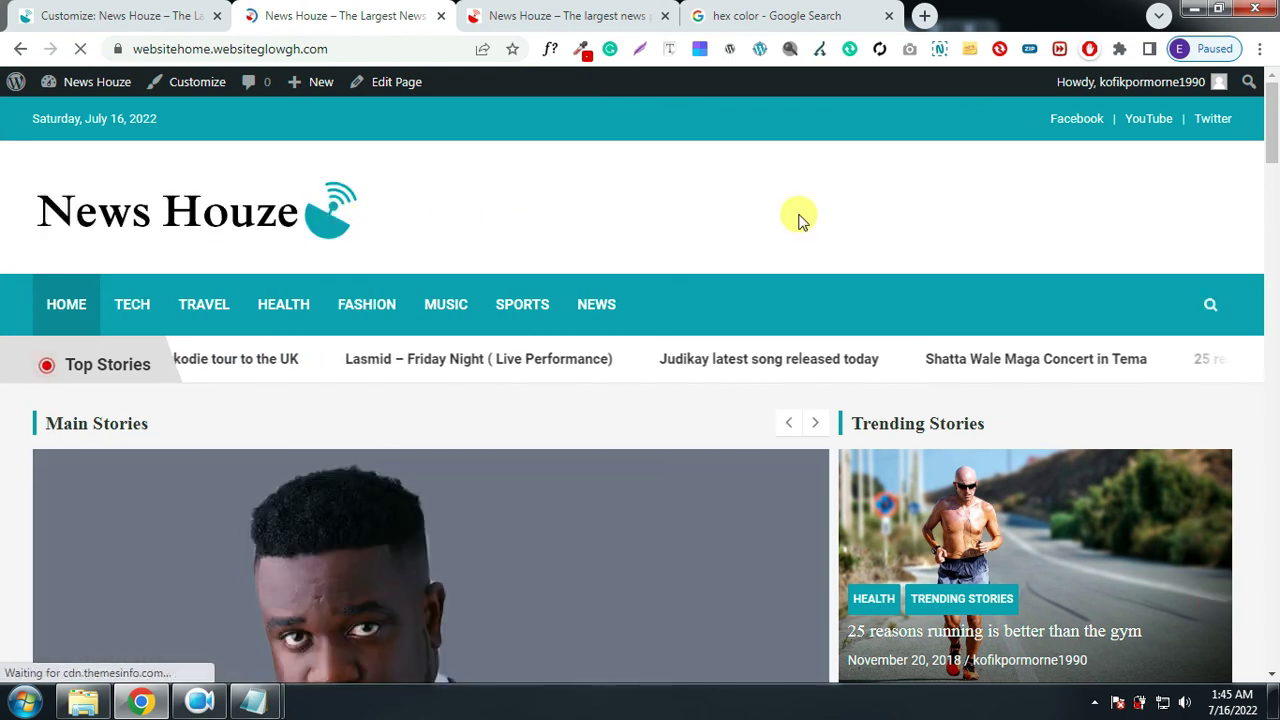
scroll(841, 253, down, 4)
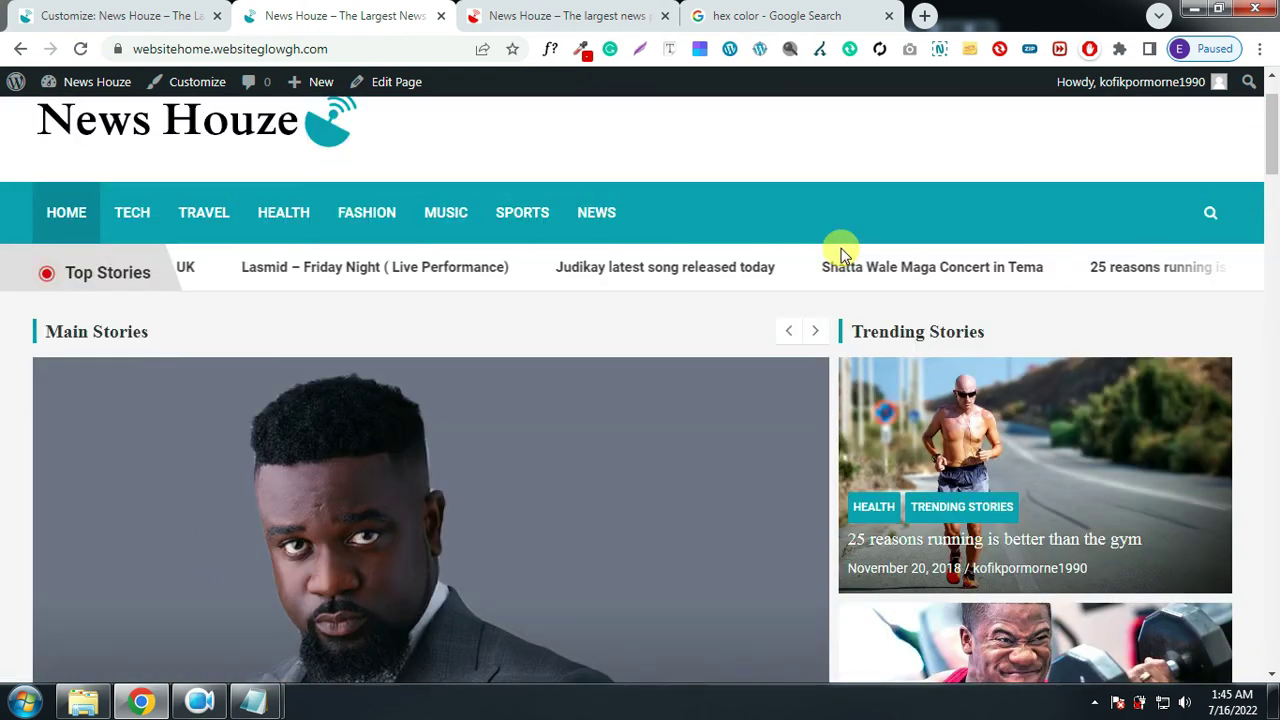
scroll(841, 253, down, 5)
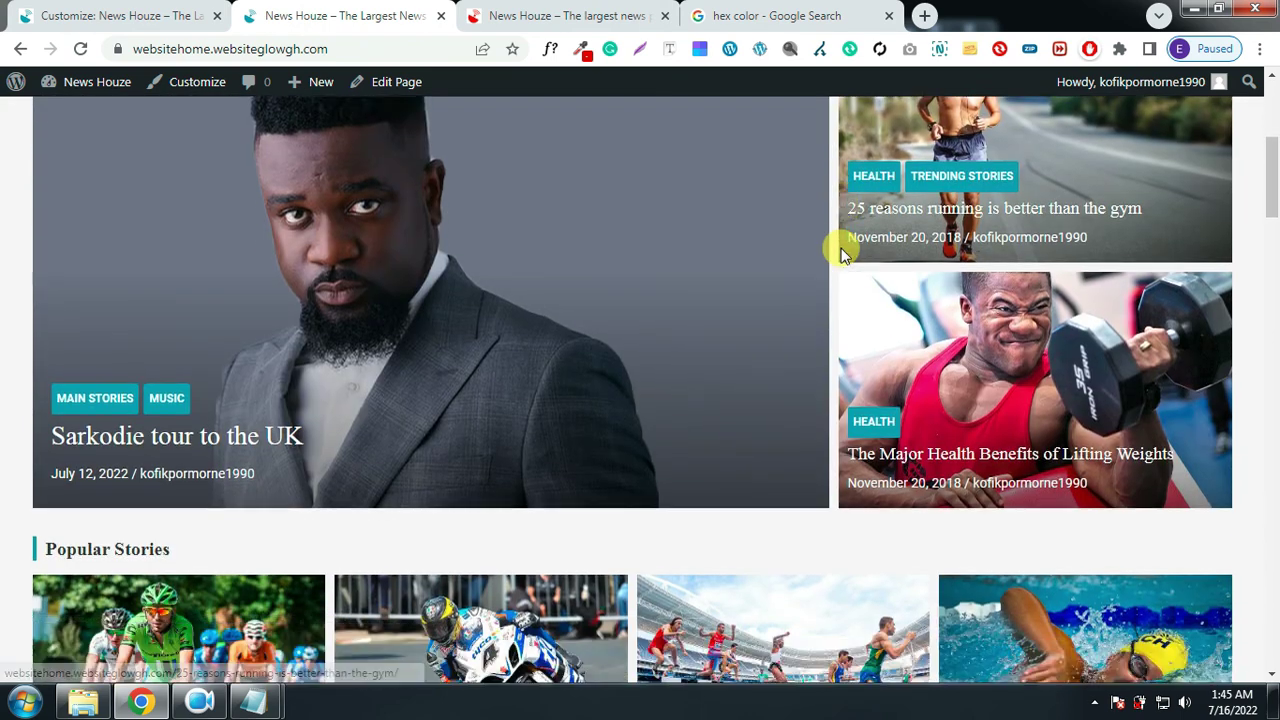
scroll(841, 253, down, 5)
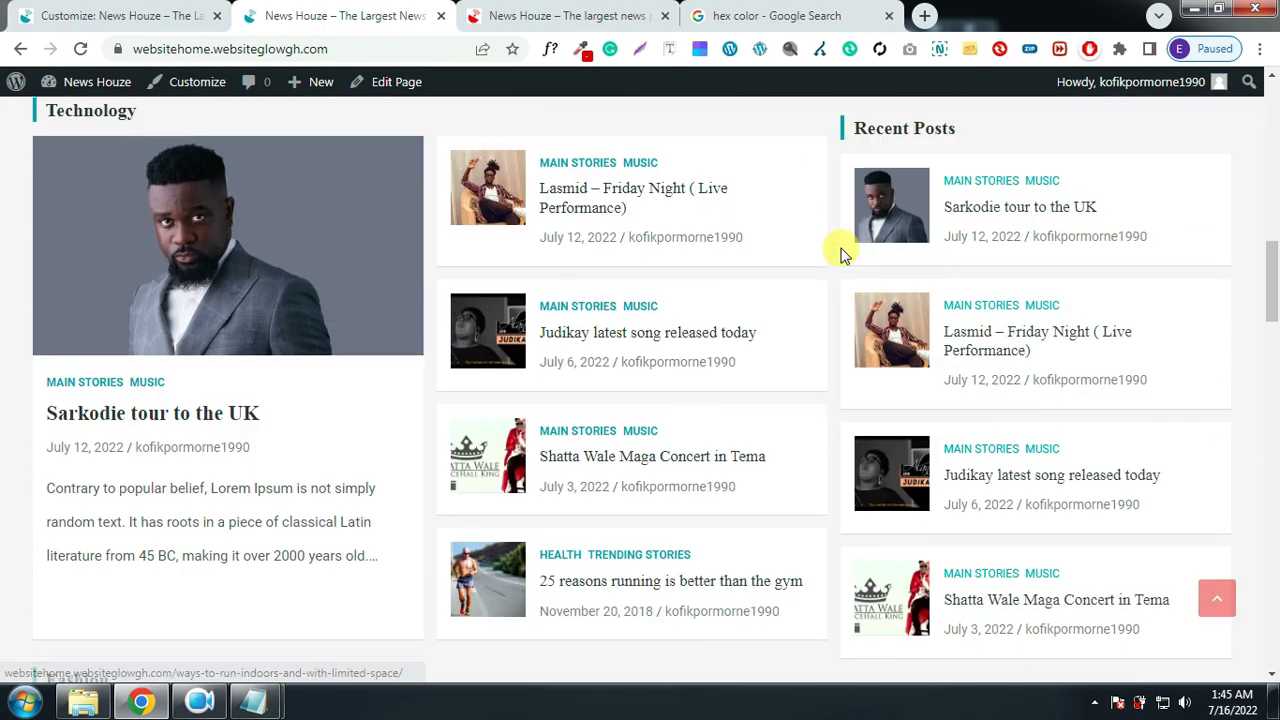
scroll(841, 253, up, 8)
scroll(841, 253, up, 6)
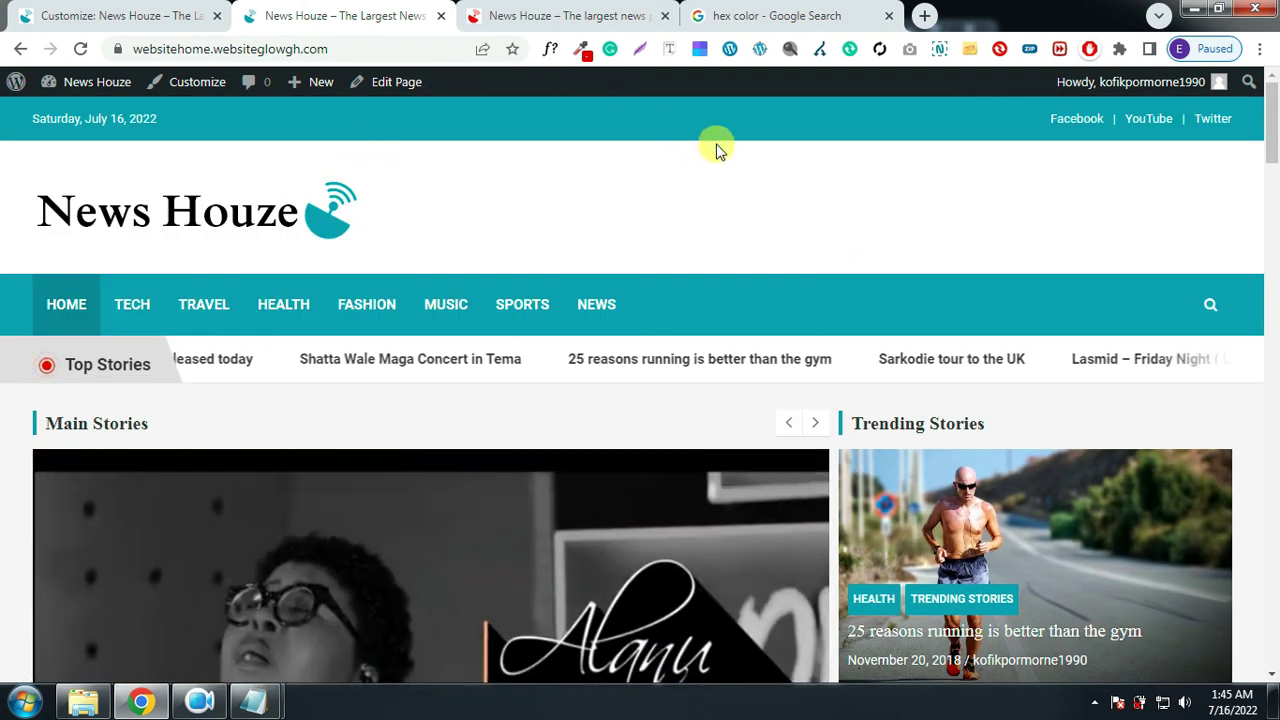
Log out of the WordPress account and load the websitehome.websiteglowgh.com homepage as a visitor
mouse_move(1160, 90)
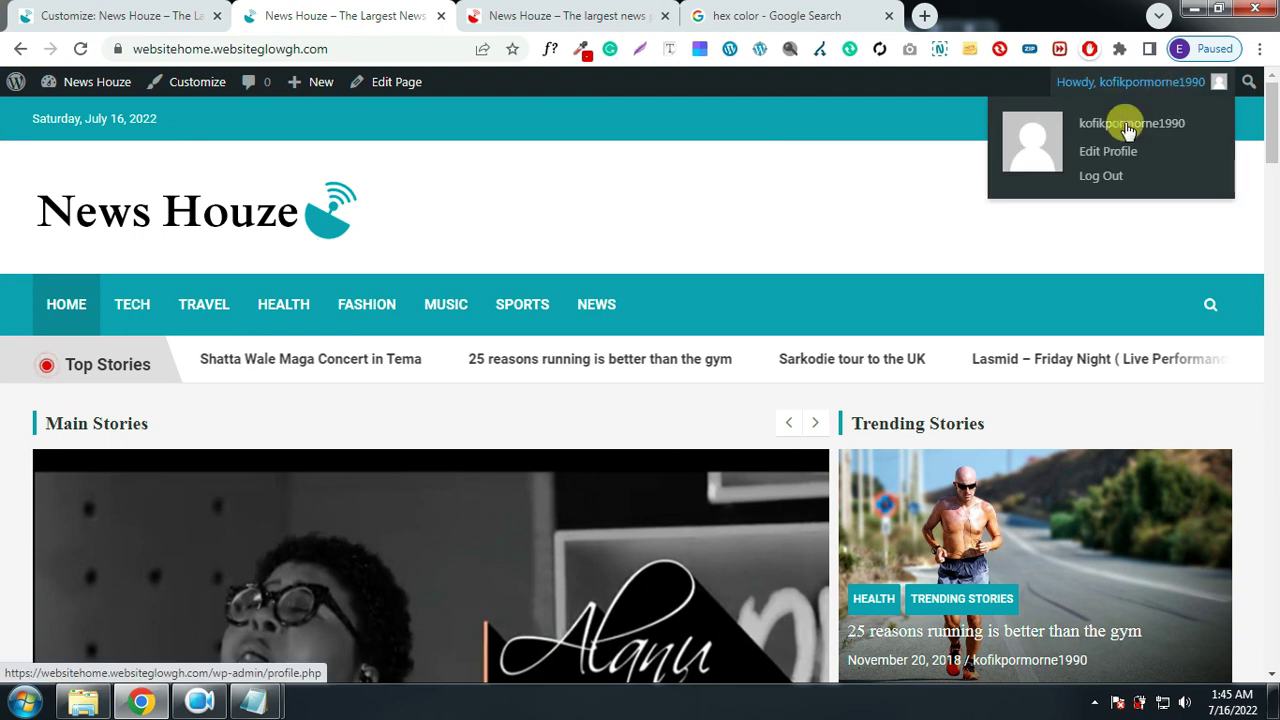
click(1103, 186)
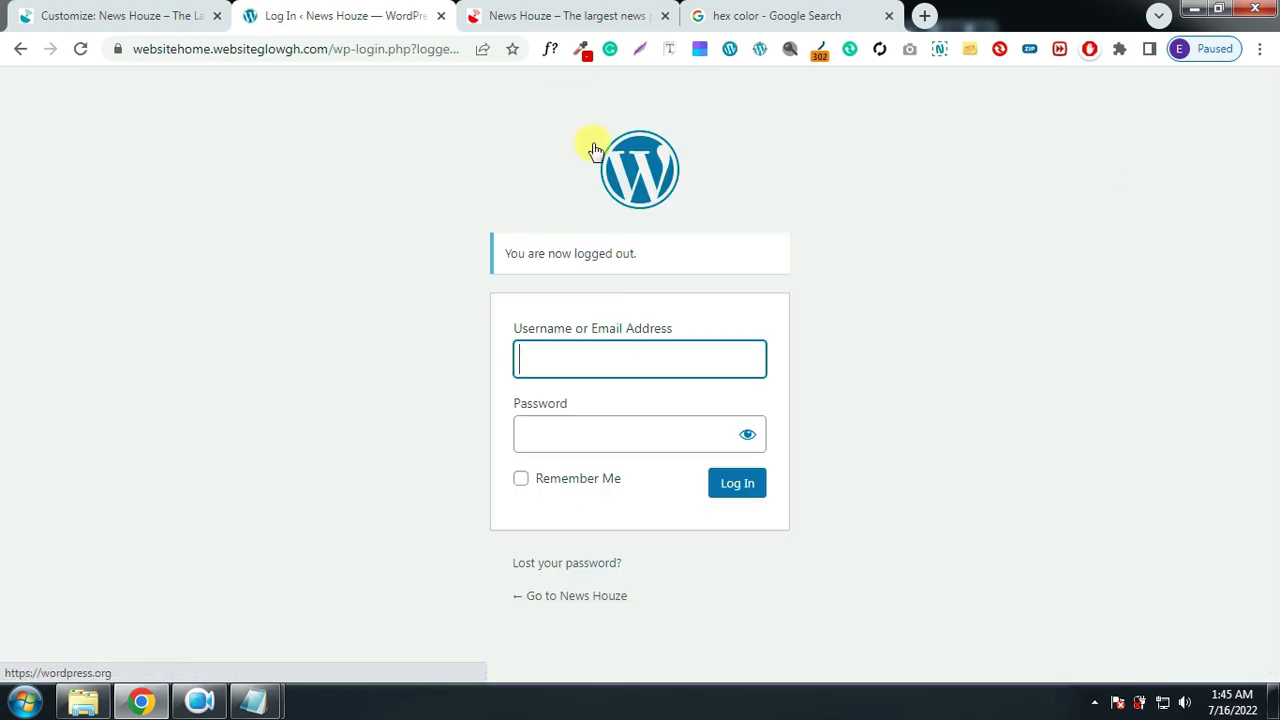
click(338, 48)
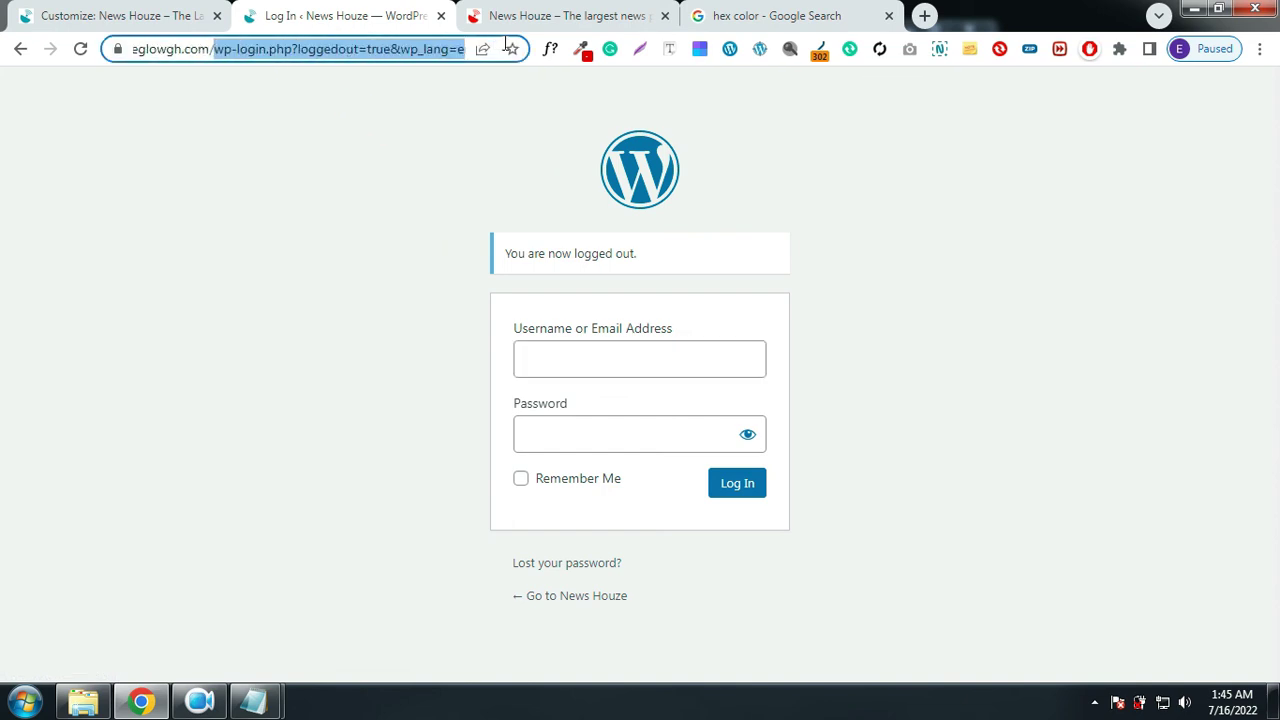
key(BackSpace)
key(Return)
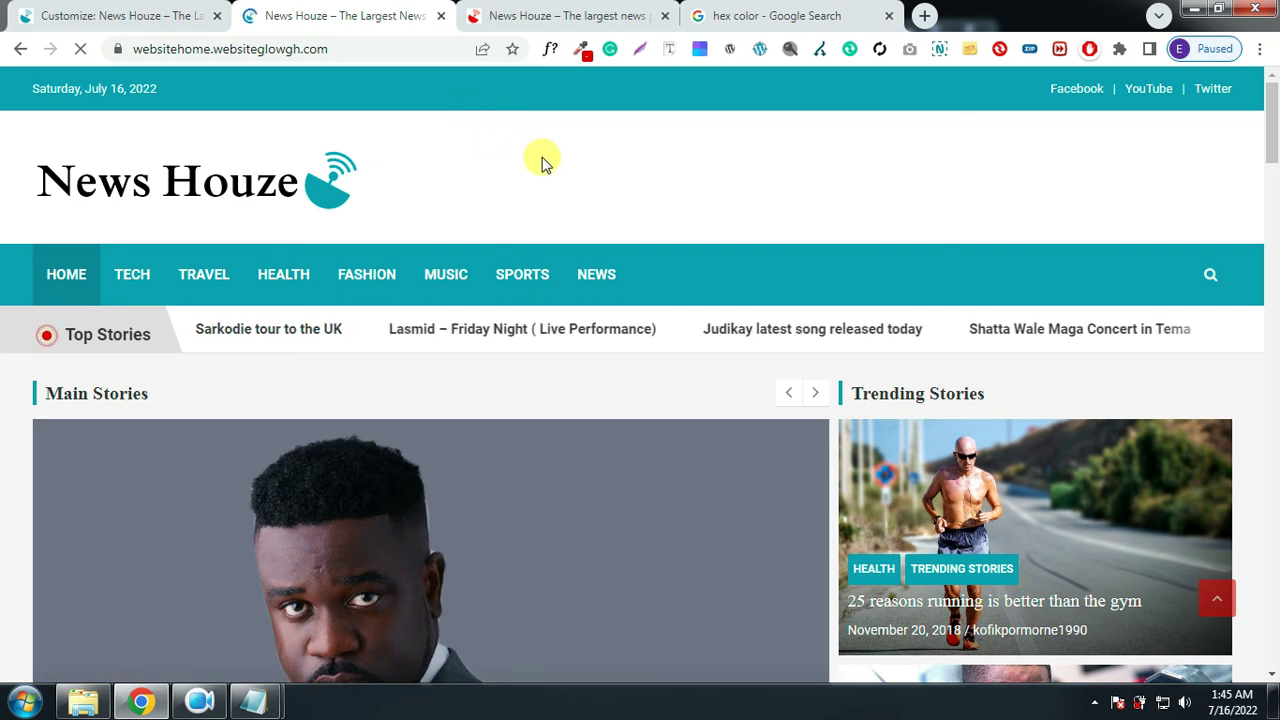